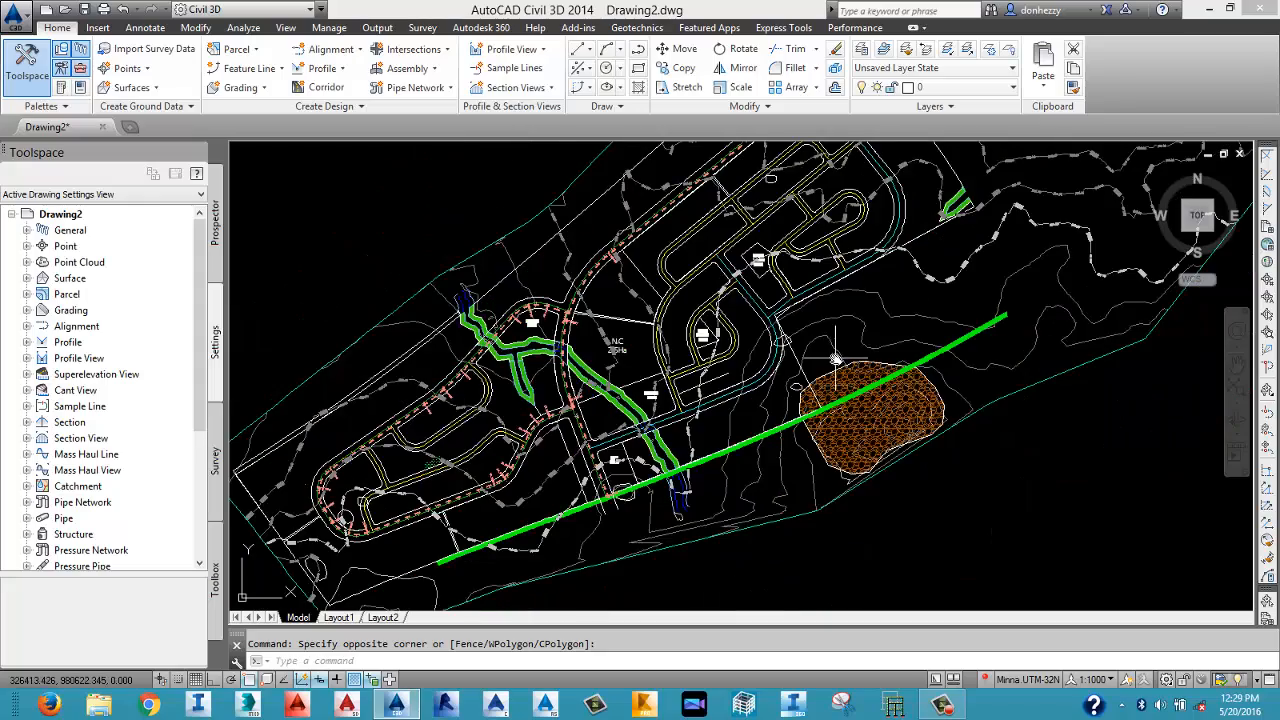
Examine the site layout plan and the Road 1 and Road 2 profile views.
{"action": "middle_click_drag", "start_coordinate": [836, 356], "coordinate": [692, 524]}
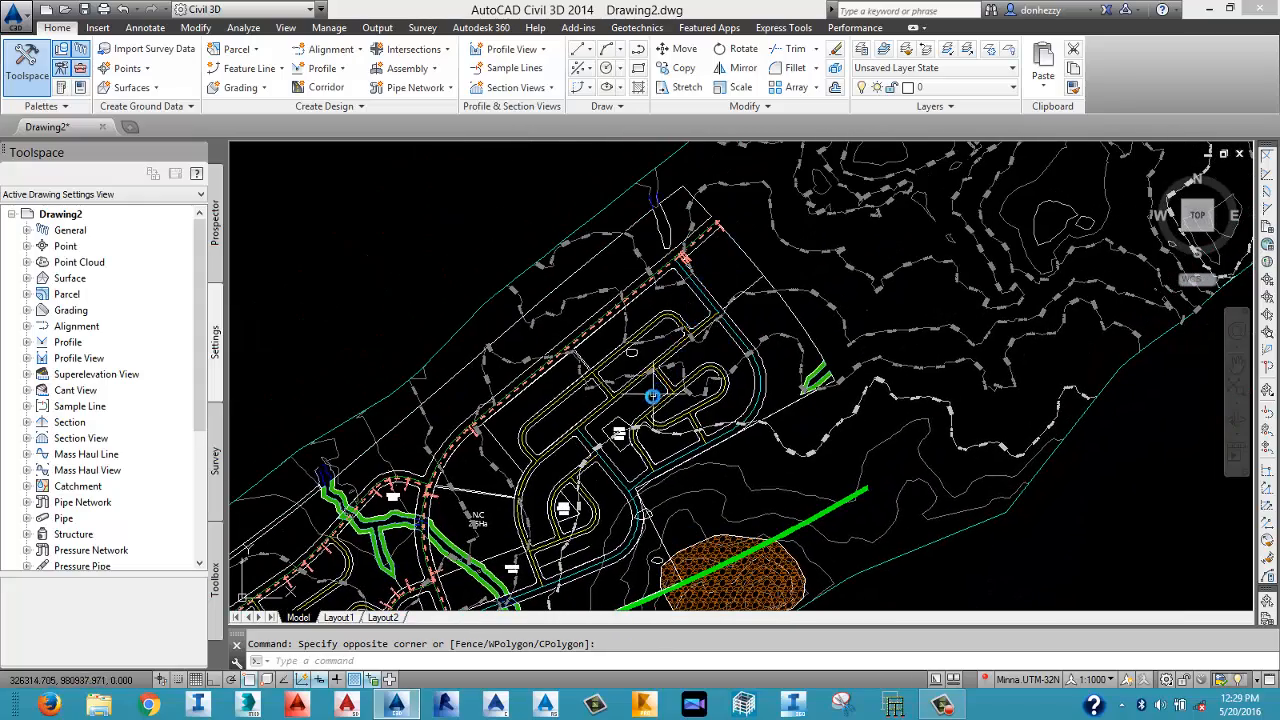
{"action": "scroll", "coordinate": [644, 402], "scroll_direction": "down", "scroll_amount": 2}
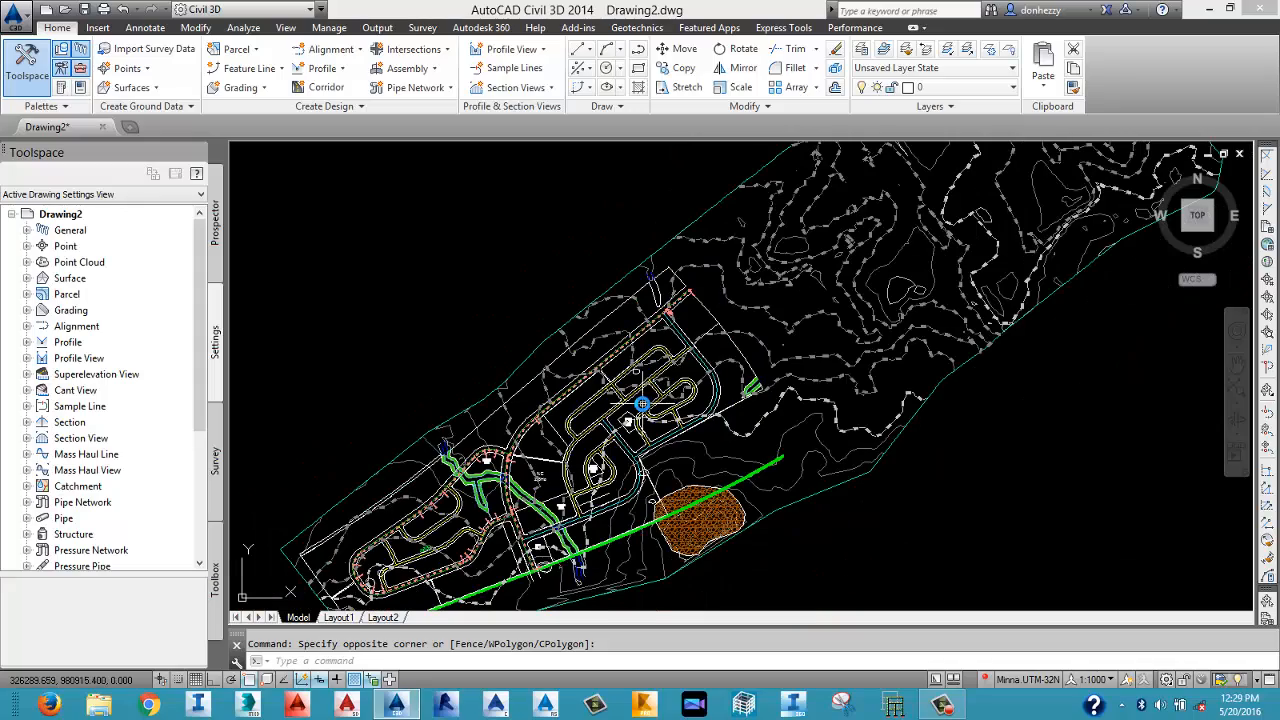
{"action": "middle_click_drag", "start_coordinate": [587, 440], "coordinate": [670, 345]}
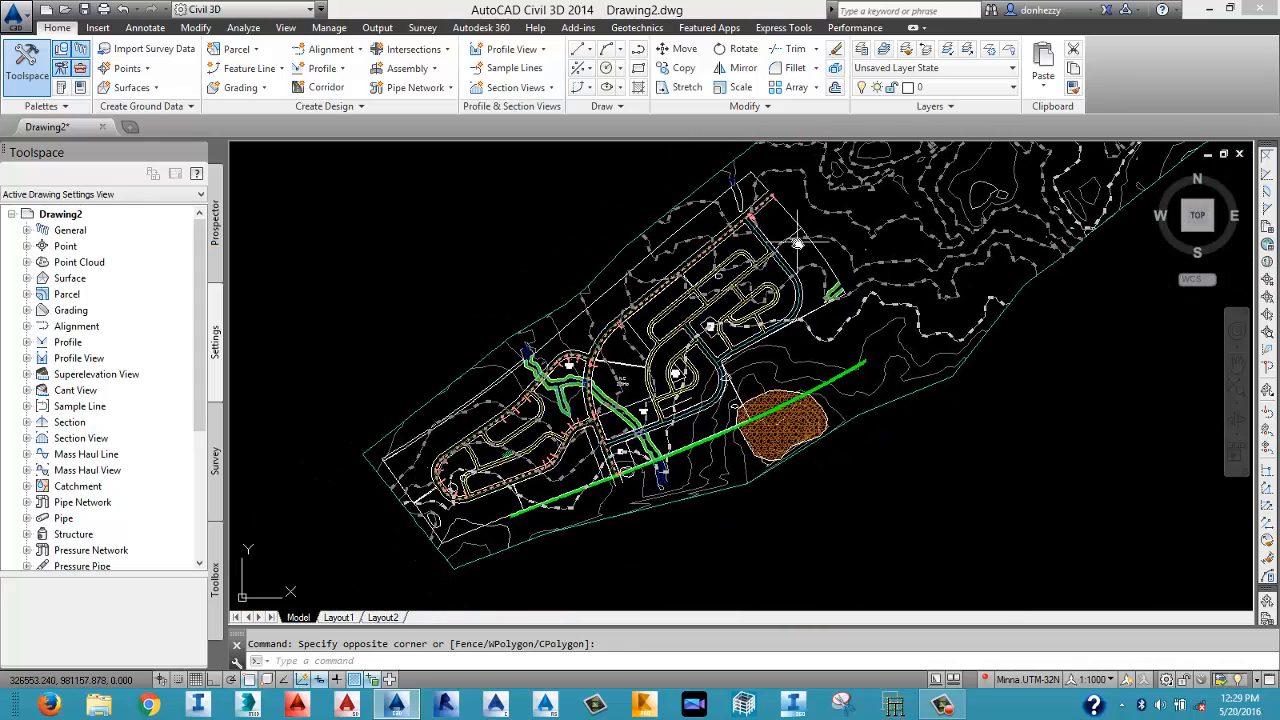
{"action": "middle_click_drag", "start_coordinate": [797, 242], "coordinate": [747, 336]}
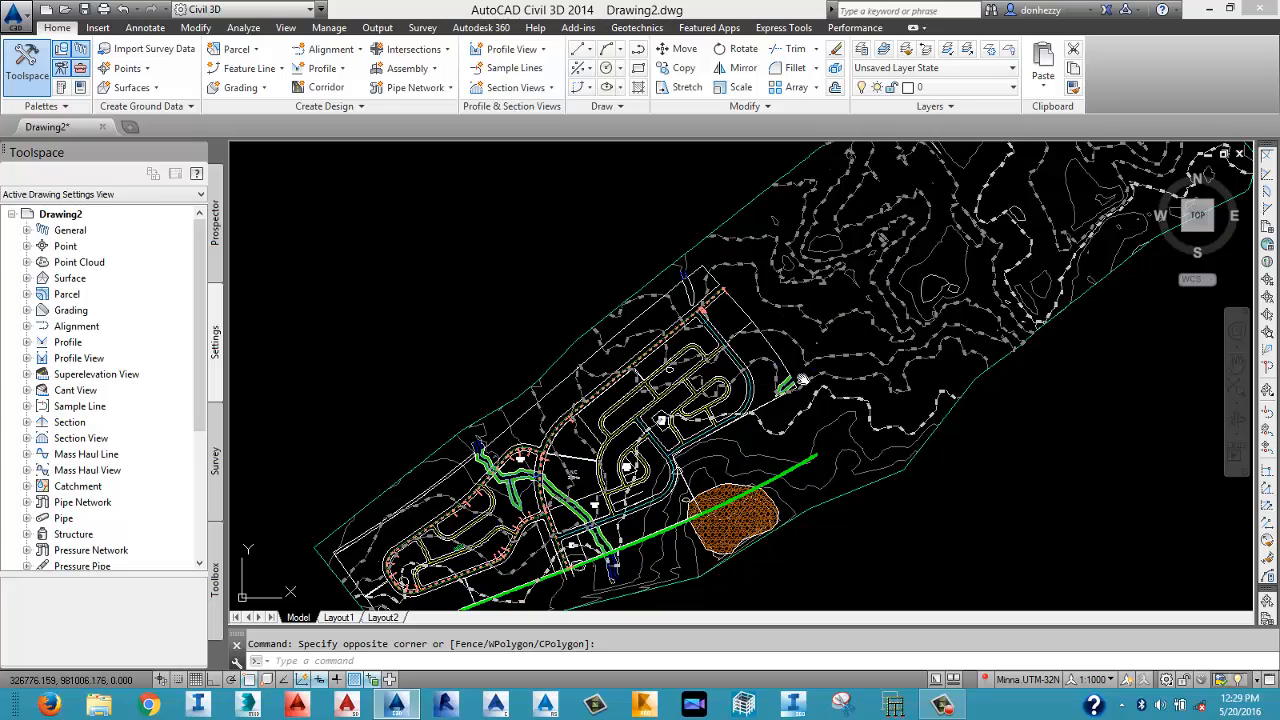
{"action": "scroll", "coordinate": [790, 382], "scroll_direction": "down", "scroll_amount": 4}
{"action": "scroll", "coordinate": [835, 369], "scroll_direction": "up", "scroll_amount": 4}
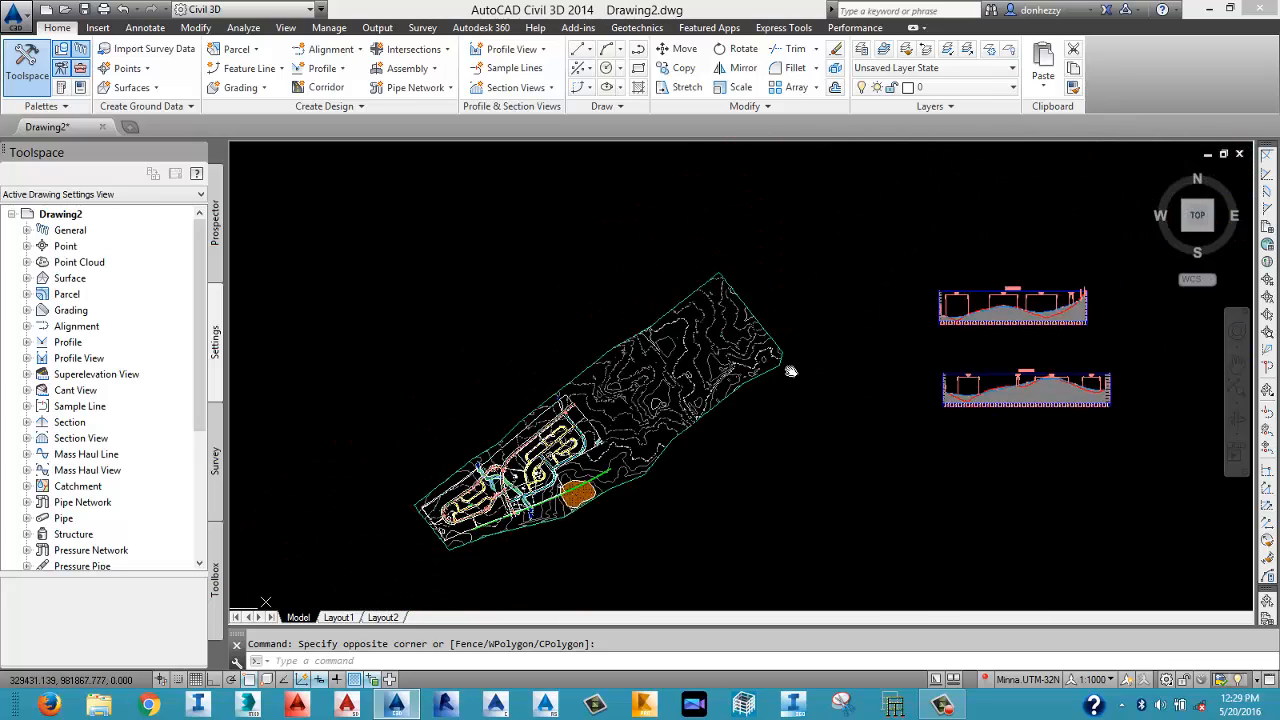
{"action": "scroll", "coordinate": [848, 357], "scroll_direction": "up", "scroll_amount": 5}
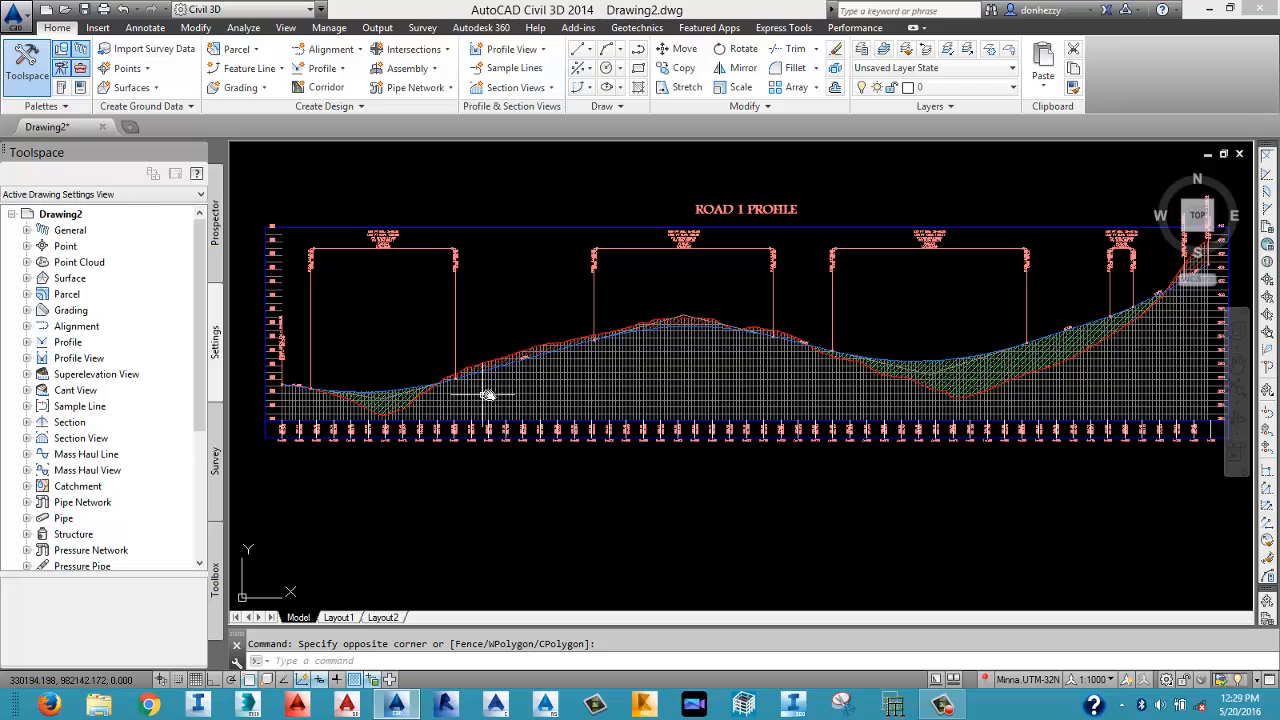
{"action": "middle_click_drag", "start_coordinate": [1022, 353], "coordinate": [1010, 356]}
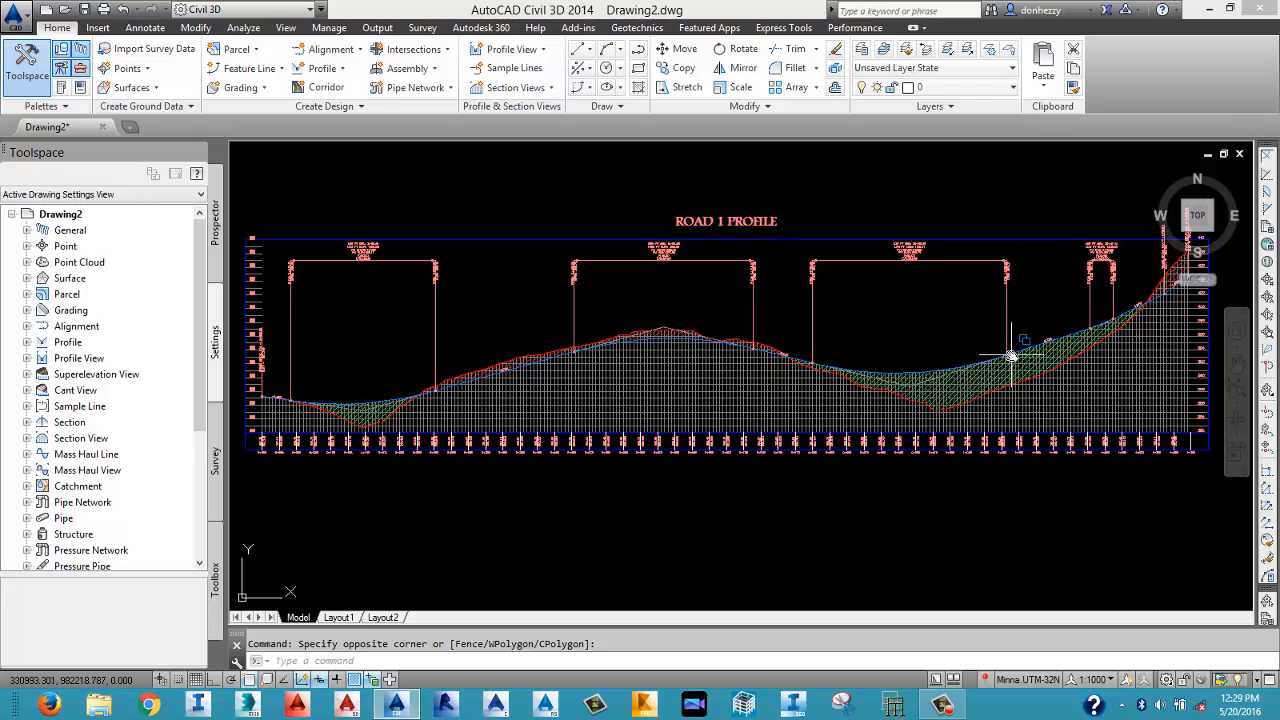
{"action": "scroll", "coordinate": [1010, 356], "scroll_direction": "down", "scroll_amount": 2}
{"action": "middle_click_drag", "start_coordinate": [938, 465], "coordinate": [874, 326]}
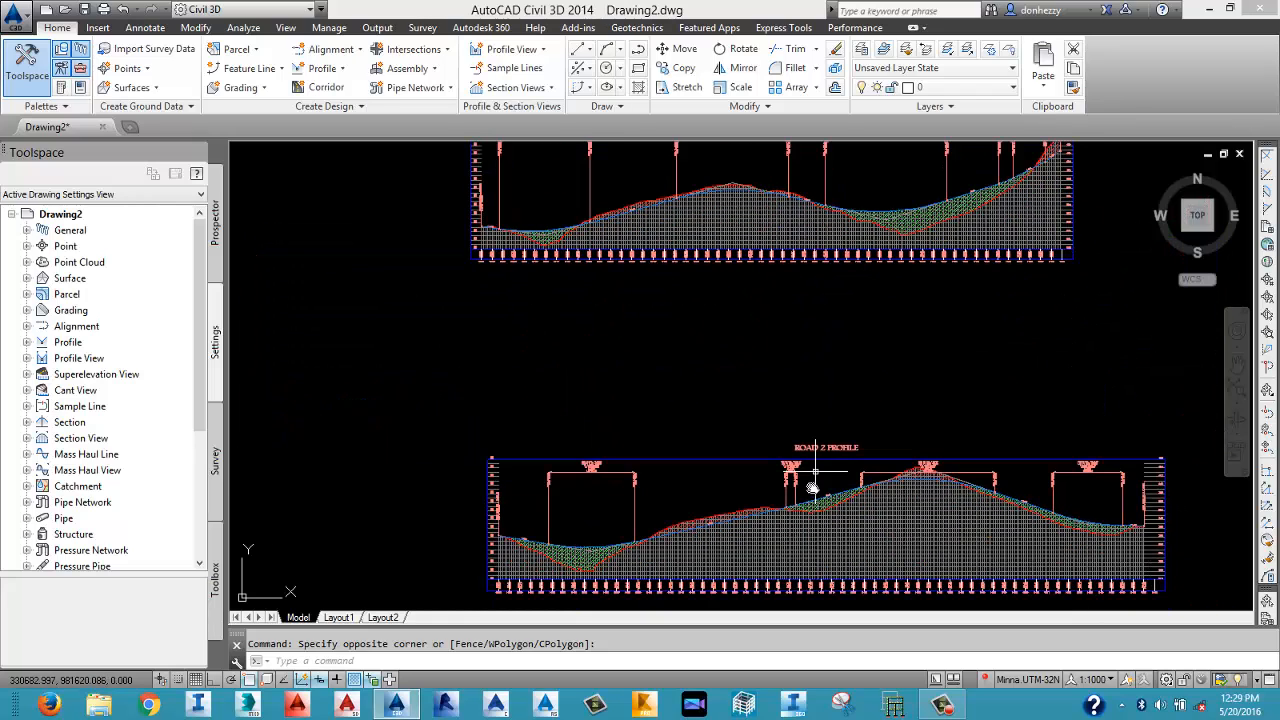
{"action": "middle_click_drag", "start_coordinate": [815, 471], "coordinate": [790, 440]}
{"action": "scroll", "coordinate": [790, 440], "scroll_direction": "down", "scroll_amount": 2}
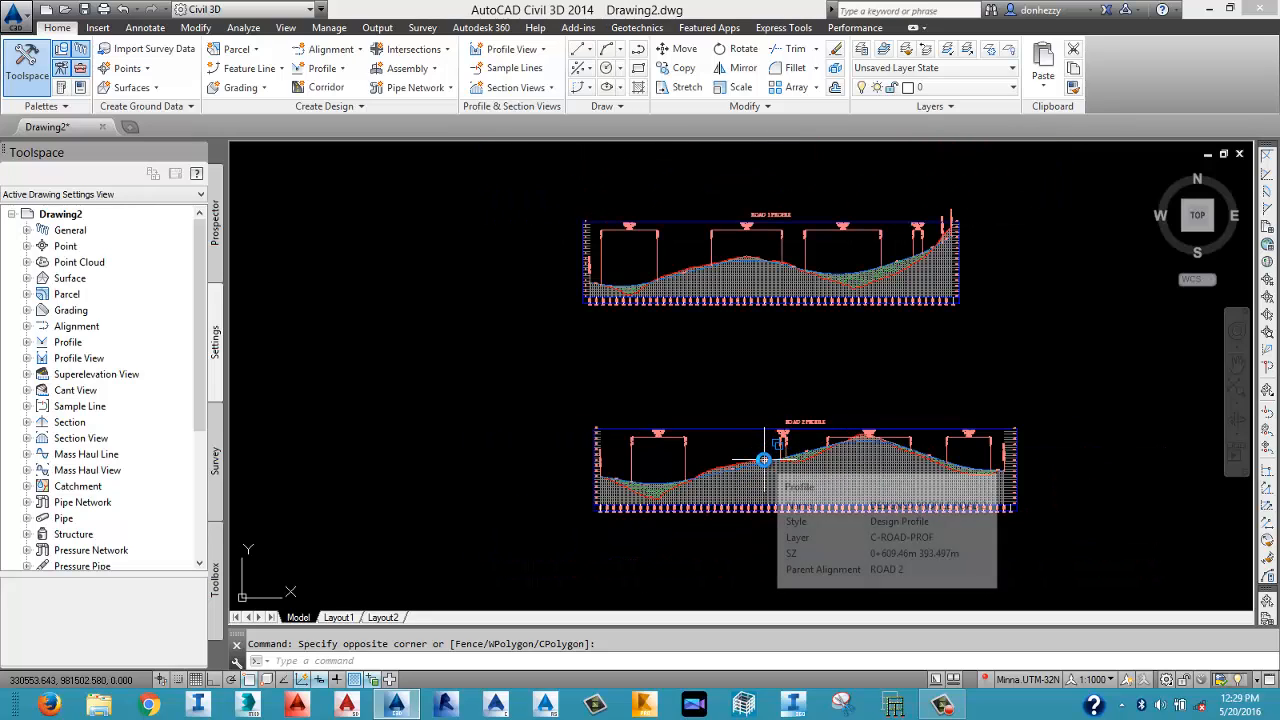
{"action": "scroll", "coordinate": [623, 462], "scroll_direction": "down", "scroll_amount": 2}
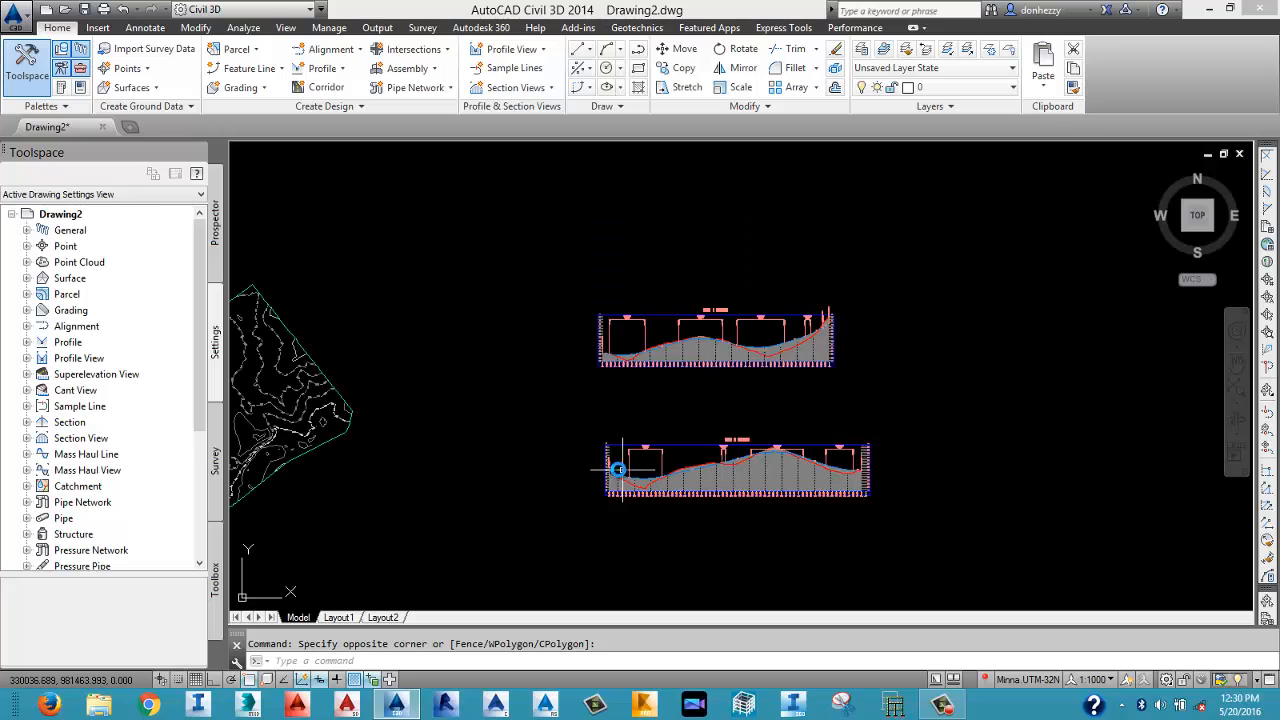
Examine the junction beside the church plot where Road 2 starts, and the course of Road 1 towards its northeast end.
{"action": "middle_click_drag", "start_coordinate": [516, 464], "coordinate": [790, 398]}
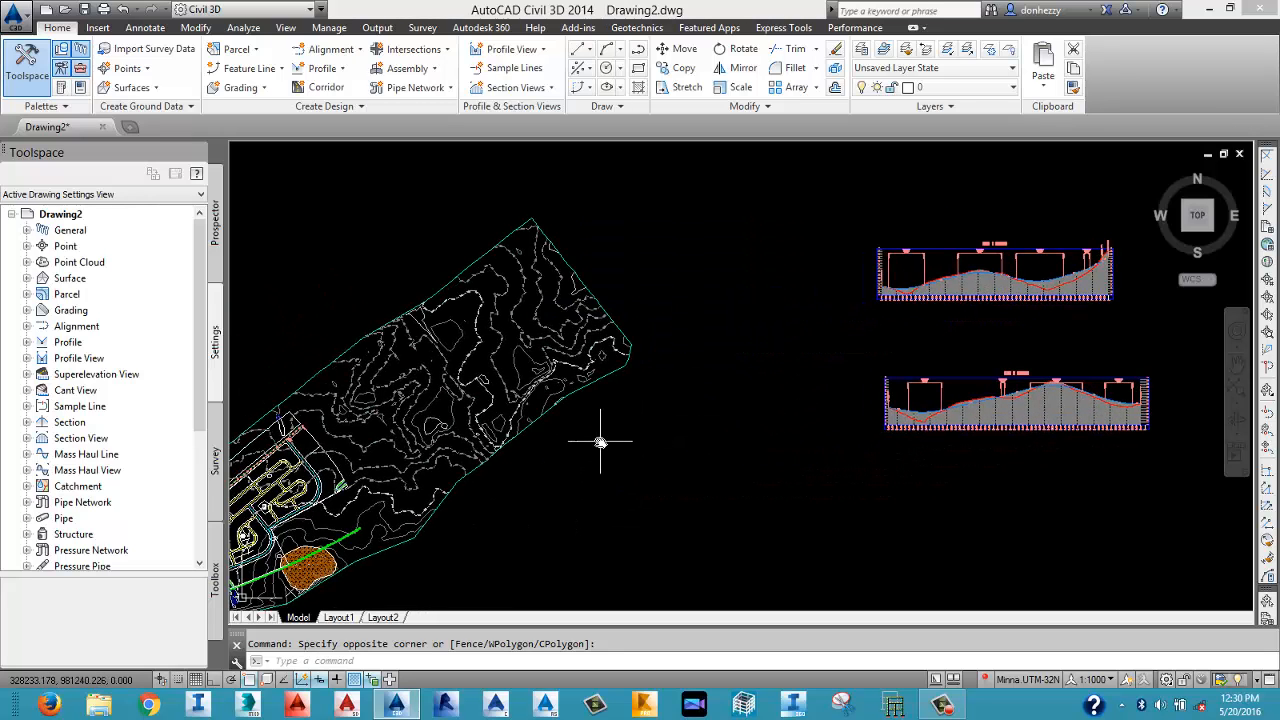
{"action": "mouse_move", "coordinate": [600, 443]}
{"action": "middle_mouse_down"}
{"action": "mouse_move", "coordinate": [677, 438]}
{"action": "mouse_move", "coordinate": [740, 392]}
{"action": "middle_mouse_up"}
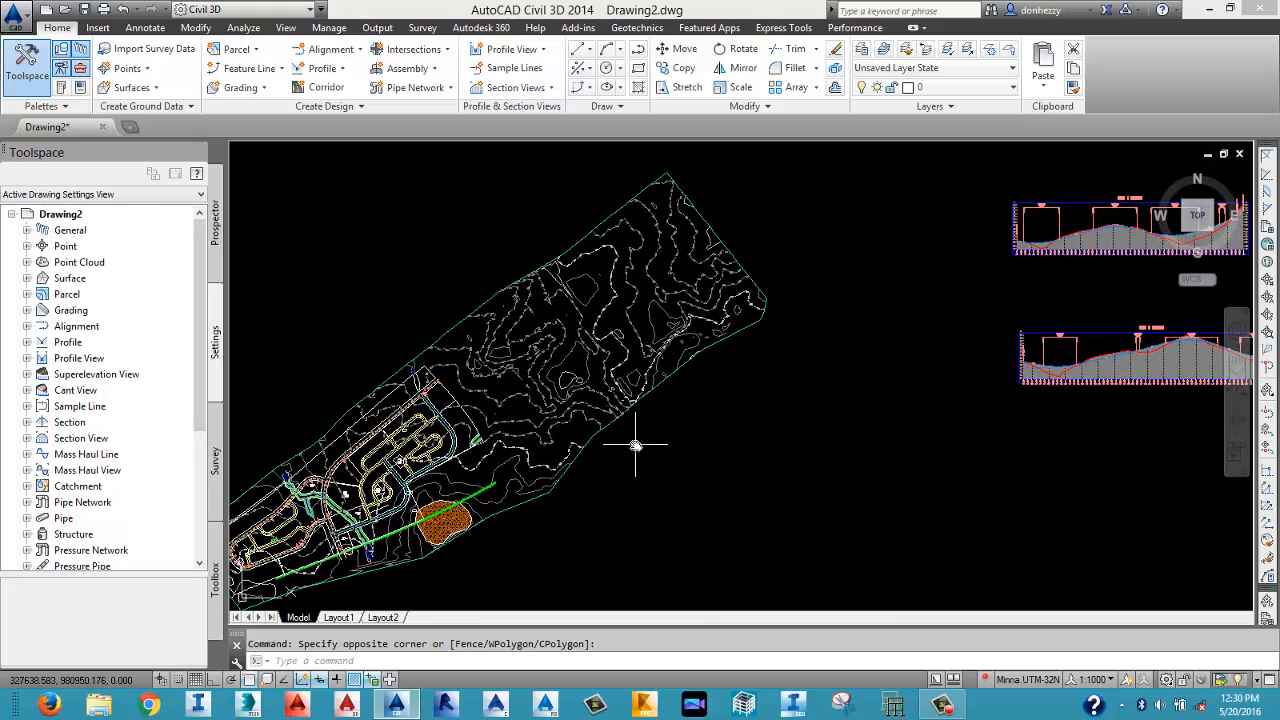
{"action": "middle_click_drag", "start_coordinate": [634, 443], "coordinate": [719, 402]}
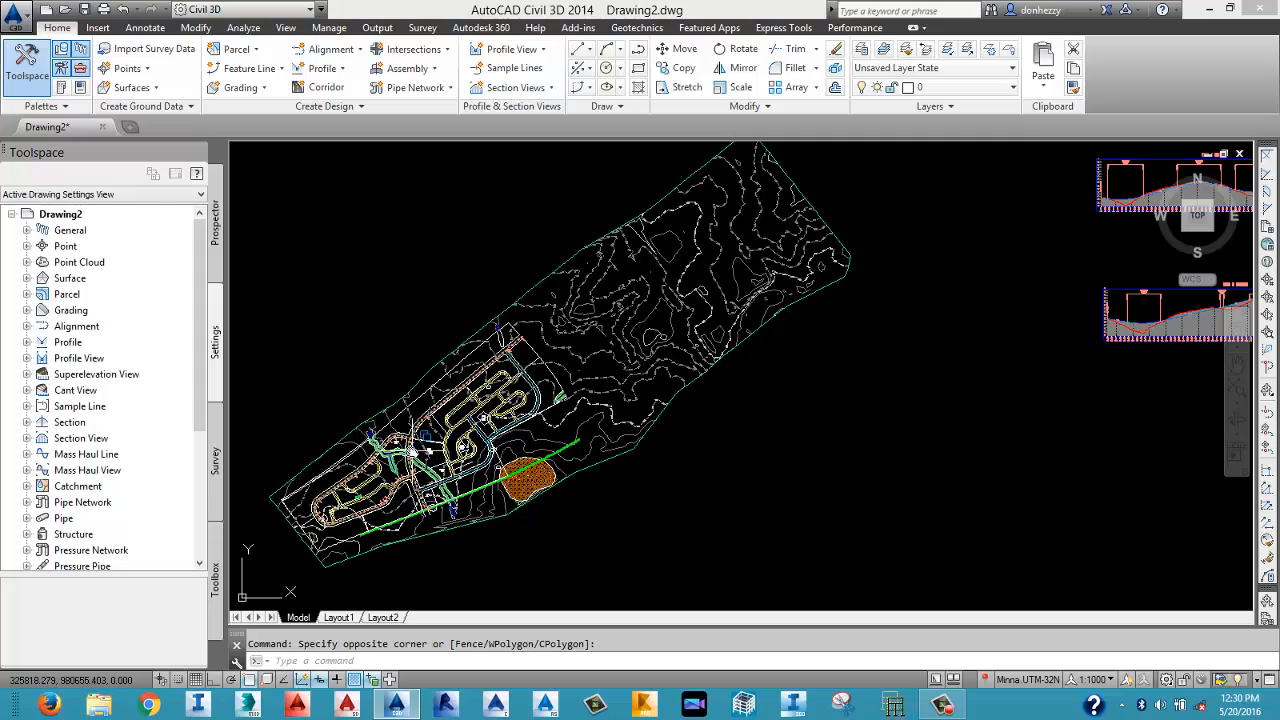
{"action": "scroll", "coordinate": [410, 450], "scroll_direction": "up", "scroll_amount": 5}
{"action": "scroll", "coordinate": [410, 445], "scroll_direction": "up", "scroll_amount": 3}
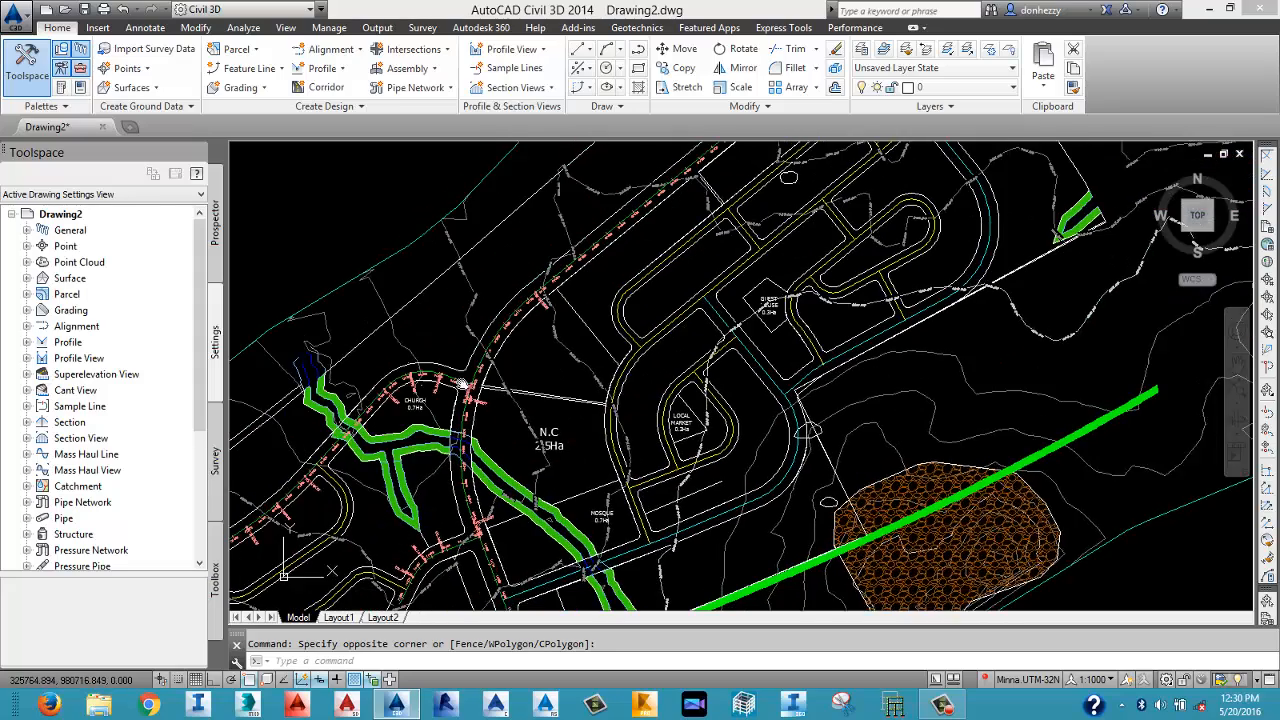
{"action": "scroll", "coordinate": [494, 358], "scroll_direction": "up", "scroll_amount": 2}
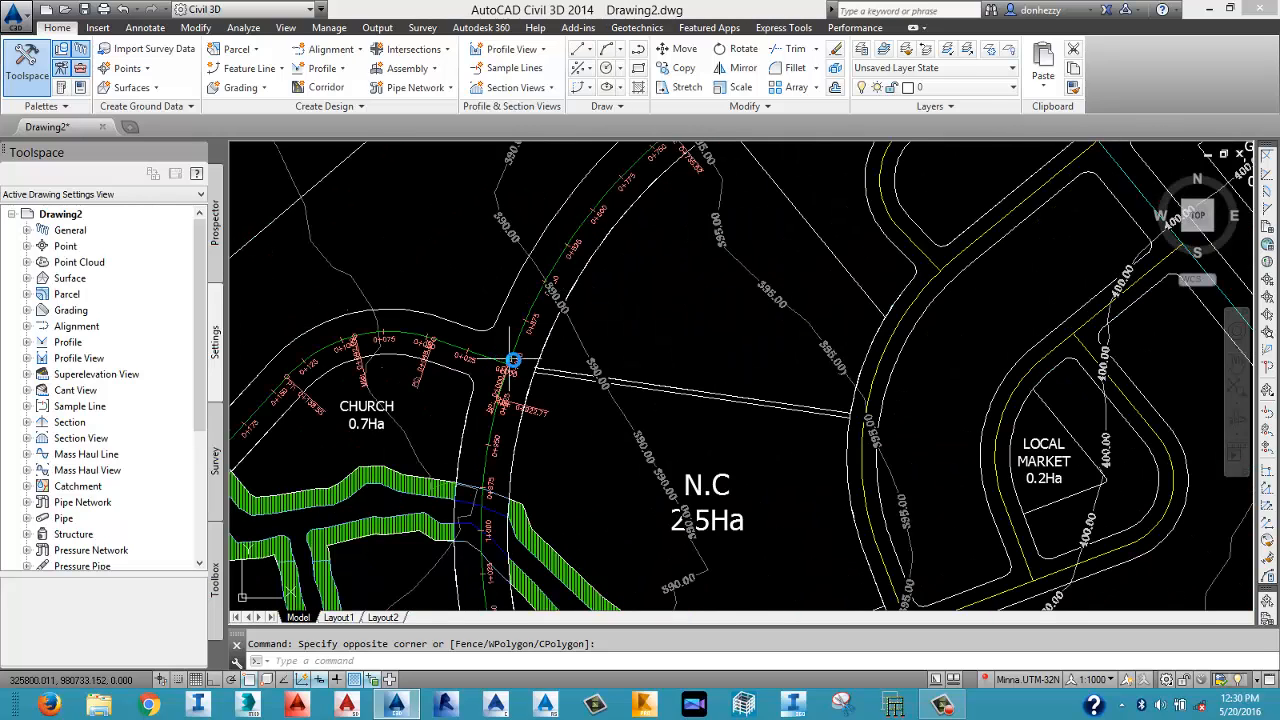
{"action": "scroll", "coordinate": [506, 374], "scroll_direction": "up", "scroll_amount": 4}
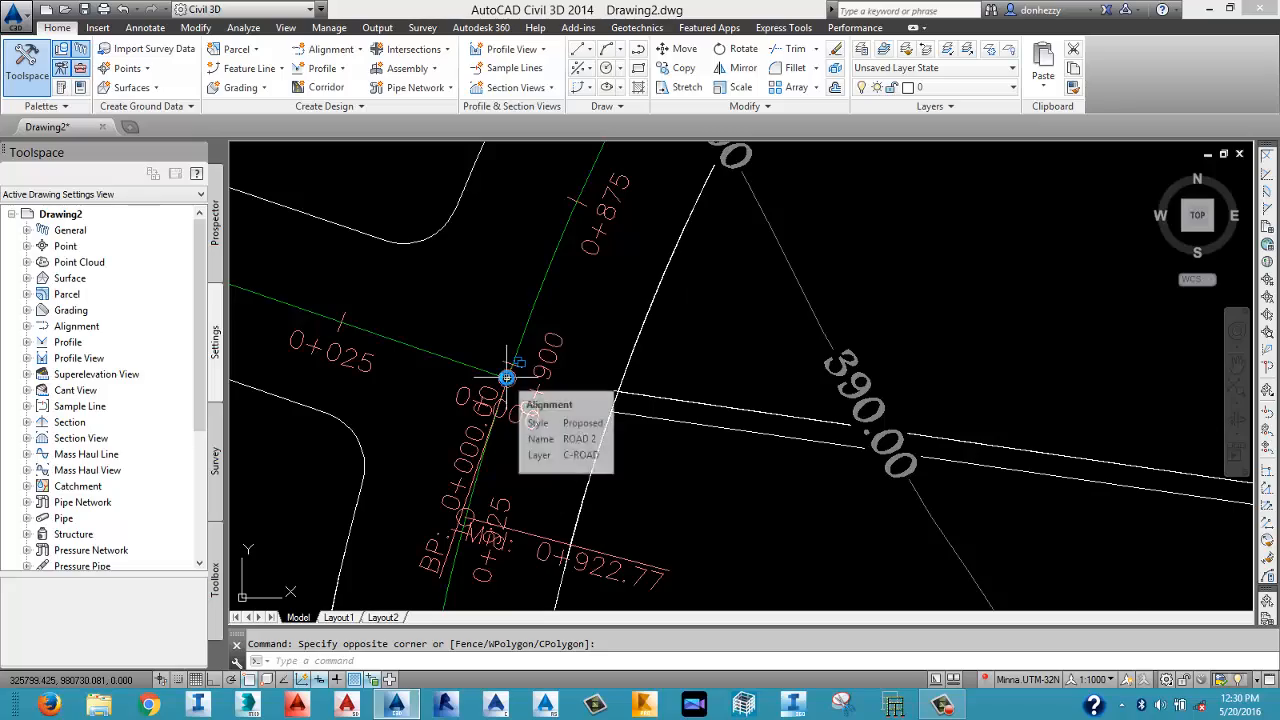
{"action": "scroll", "coordinate": [506, 378], "scroll_direction": "down", "scroll_amount": 5}
{"action": "middle_click_drag", "start_coordinate": [667, 308], "coordinate": [540, 452]}
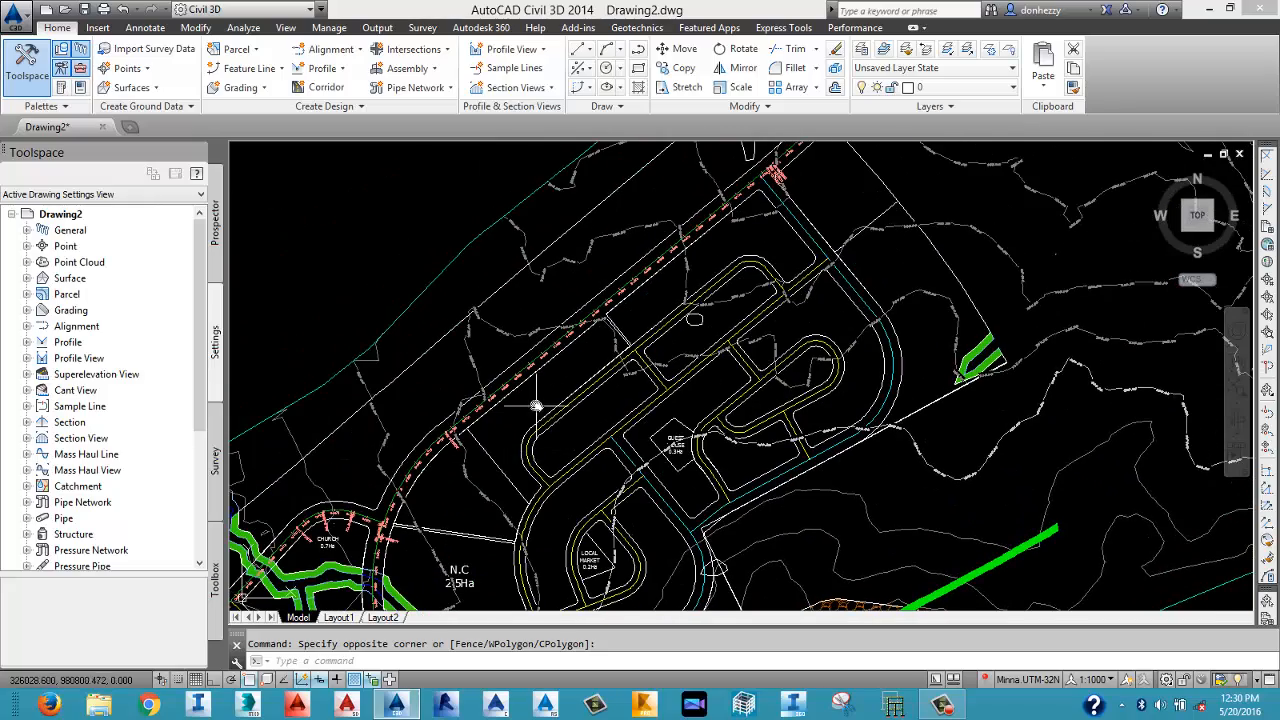
{"action": "scroll", "coordinate": [749, 263], "scroll_direction": "down", "scroll_amount": 3}
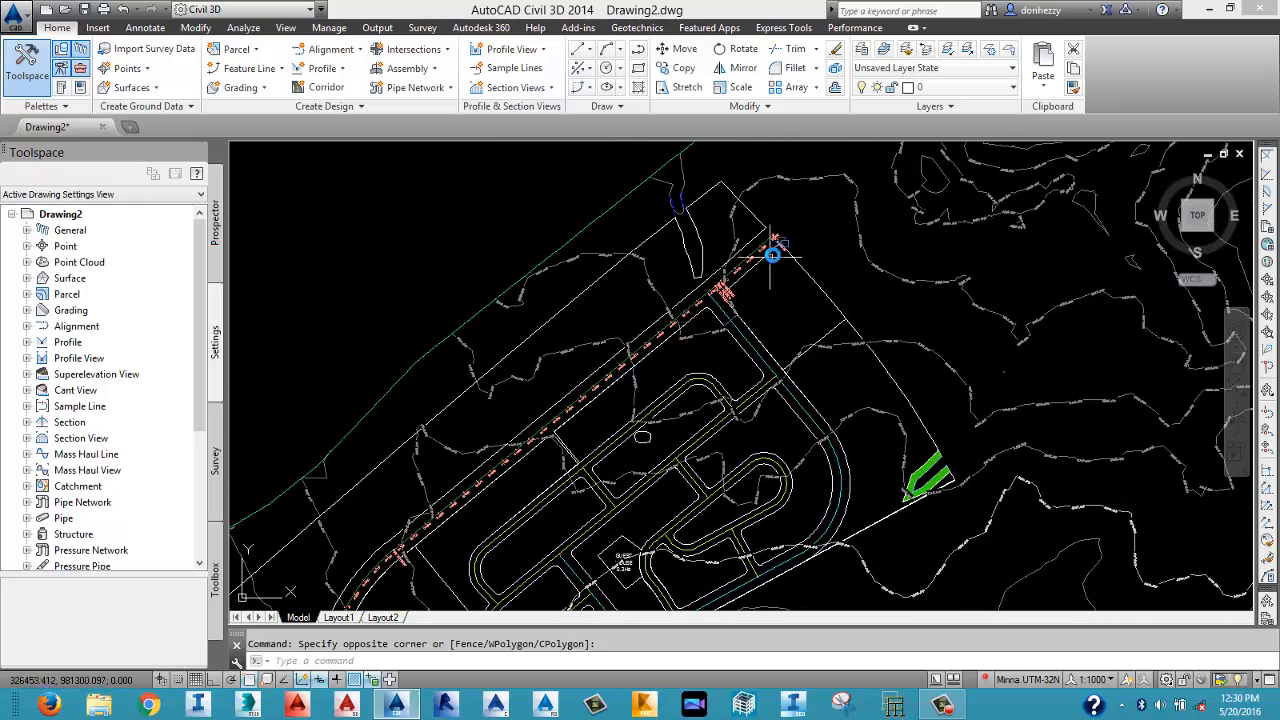
{"action": "scroll", "coordinate": [771, 249], "scroll_direction": "down", "scroll_amount": 3}
{"action": "scroll", "coordinate": [600, 510], "scroll_direction": "up", "scroll_amount": 5}
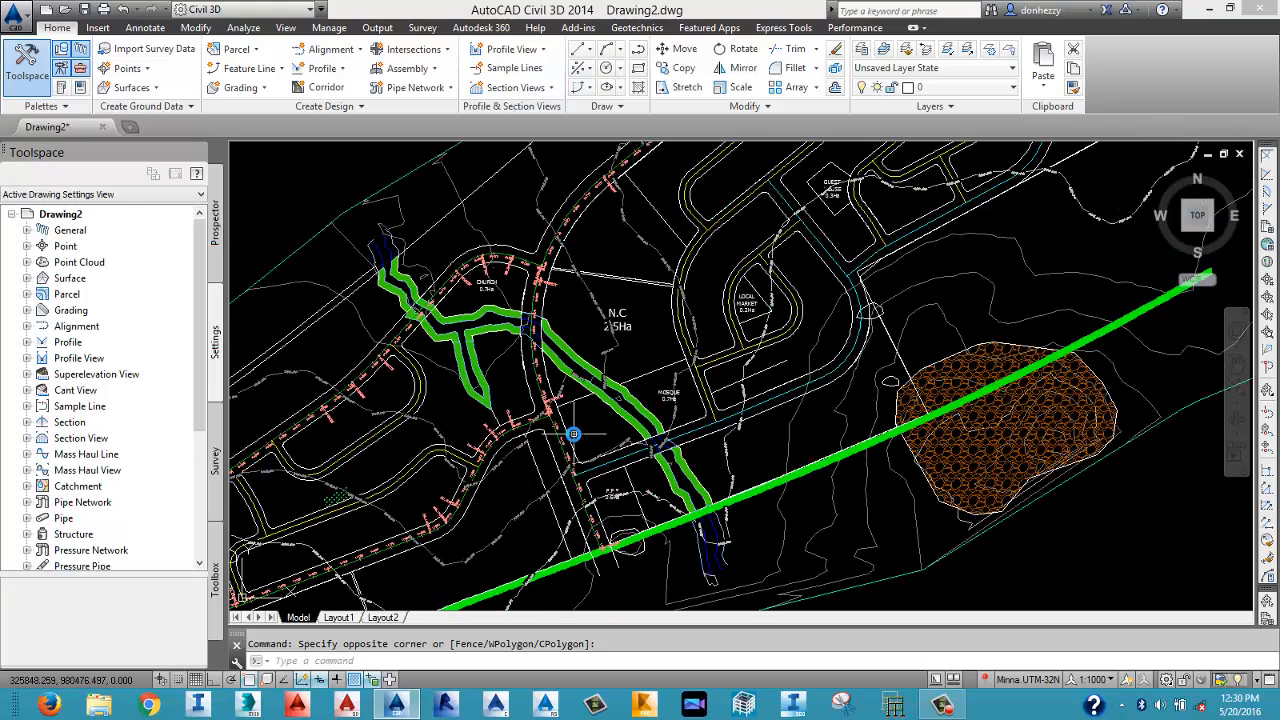
Examine the junction at the other end of Road 2, the junction by the church plot and the Road 2 profile view.
{"action": "middle_click_drag", "start_coordinate": [574, 431], "coordinate": [873, 357]}
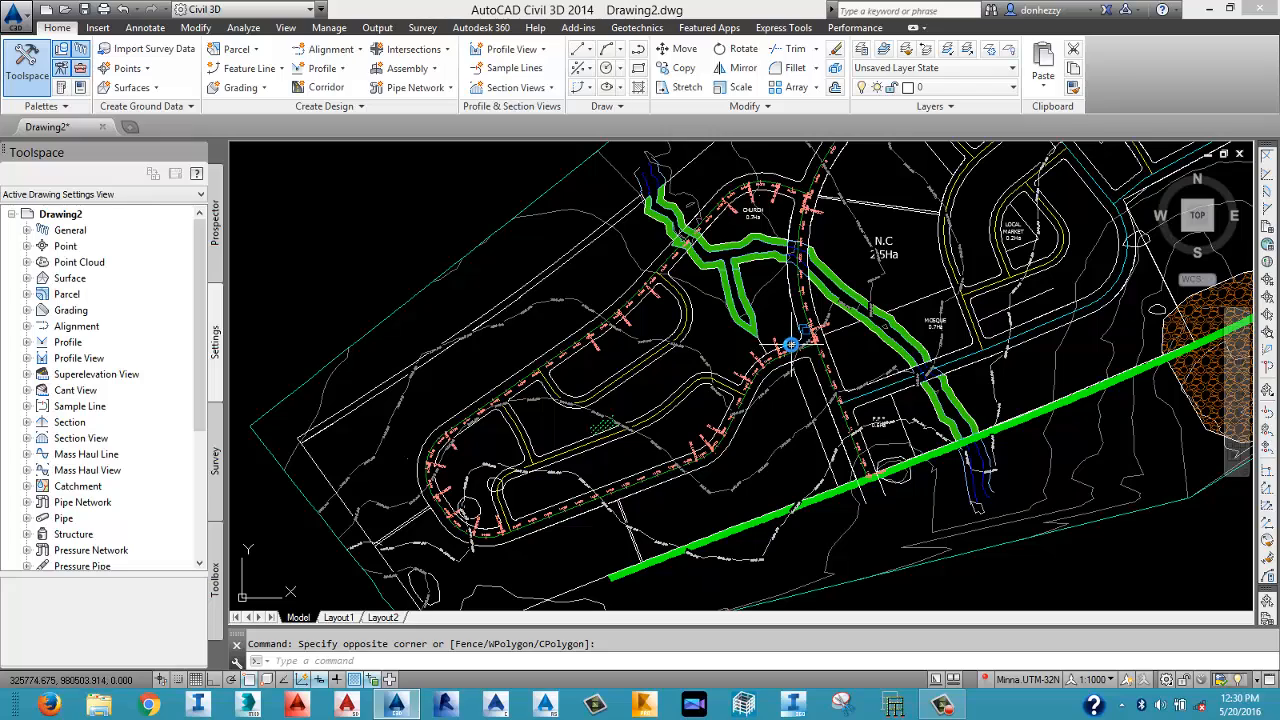
{"action": "scroll", "coordinate": [808, 348], "scroll_direction": "up", "scroll_amount": 6}
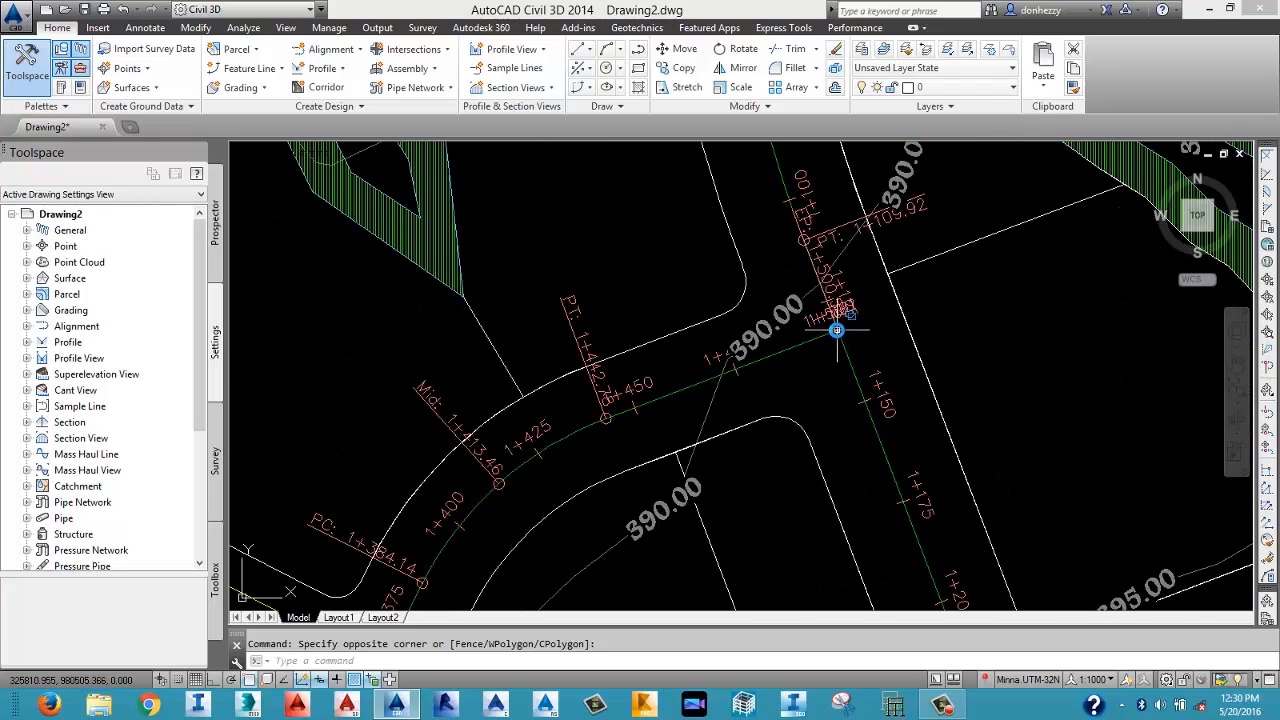
{"action": "scroll", "coordinate": [786, 443], "scroll_direction": "down", "scroll_amount": 6}
{"action": "scroll", "coordinate": [760, 300], "scroll_direction": "up", "scroll_amount": 5}
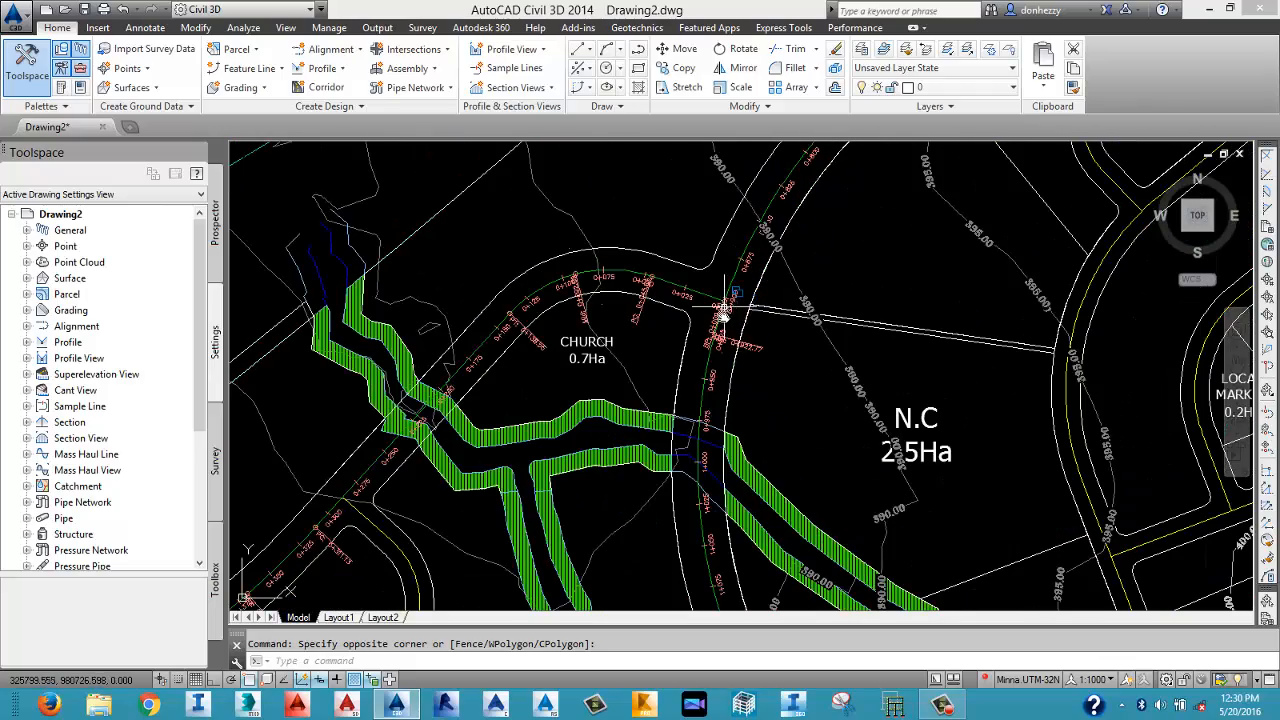
{"action": "scroll", "coordinate": [747, 313], "scroll_direction": "down", "scroll_amount": 6}
{"action": "scroll", "coordinate": [796, 324], "scroll_direction": "down", "scroll_amount": 5}
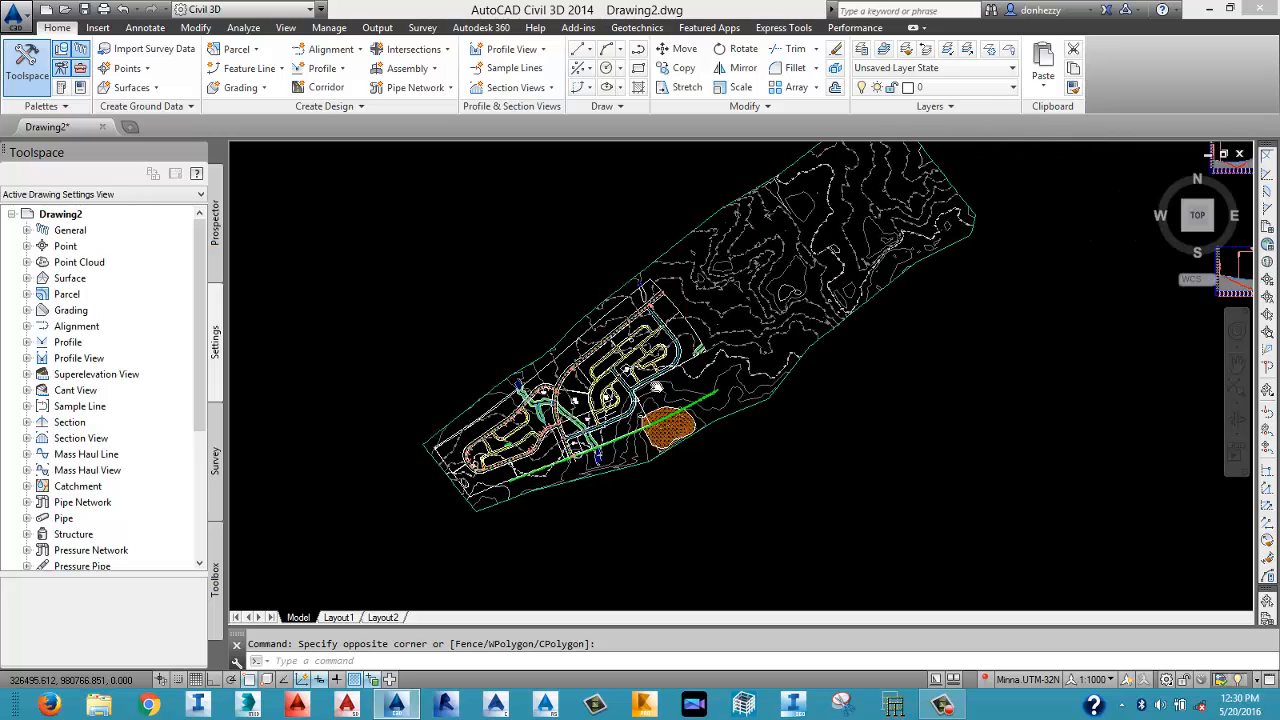
{"action": "scroll", "coordinate": [946, 331], "scroll_direction": "up", "scroll_amount": 5}
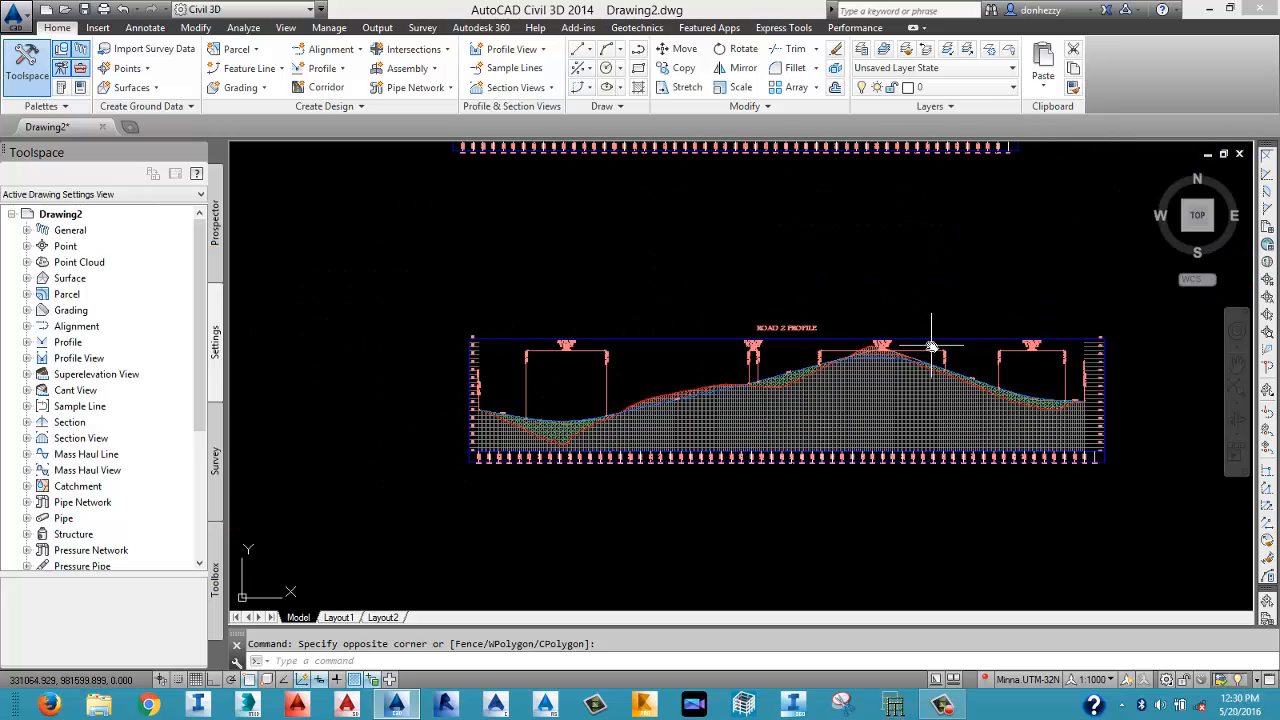
{"action": "scroll", "coordinate": [737, 366], "scroll_direction": "down", "scroll_amount": 5}
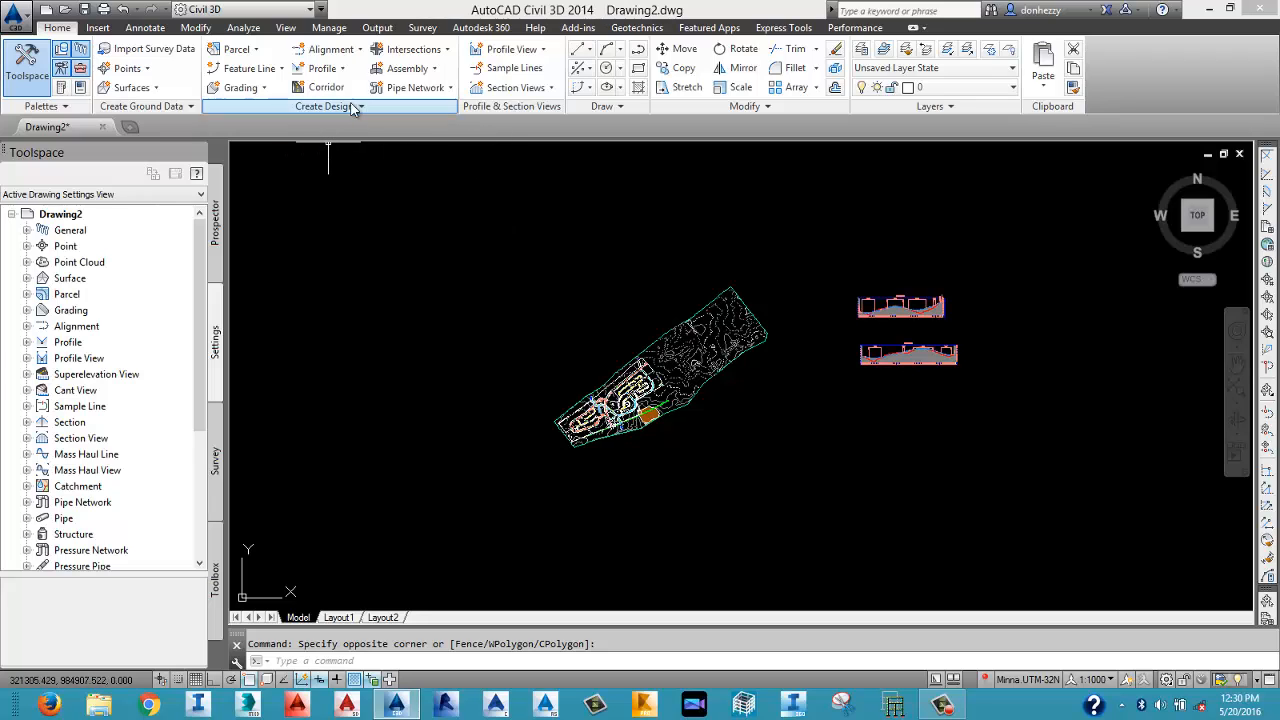
Start the Create Intersection wizard at the point beside the church plot where the start of Road 2 meets Road 1.
{"action": "left_click", "coordinate": [447, 57]}
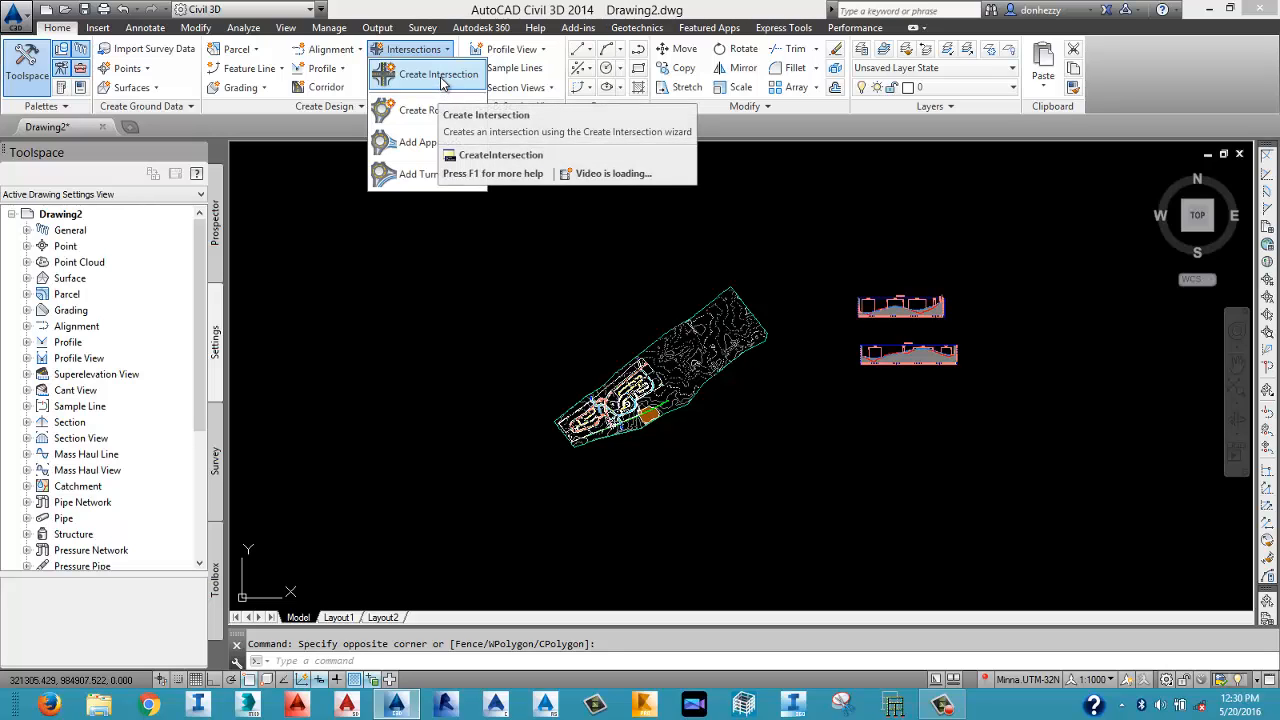
{"action": "left_click", "coordinate": [441, 80]}
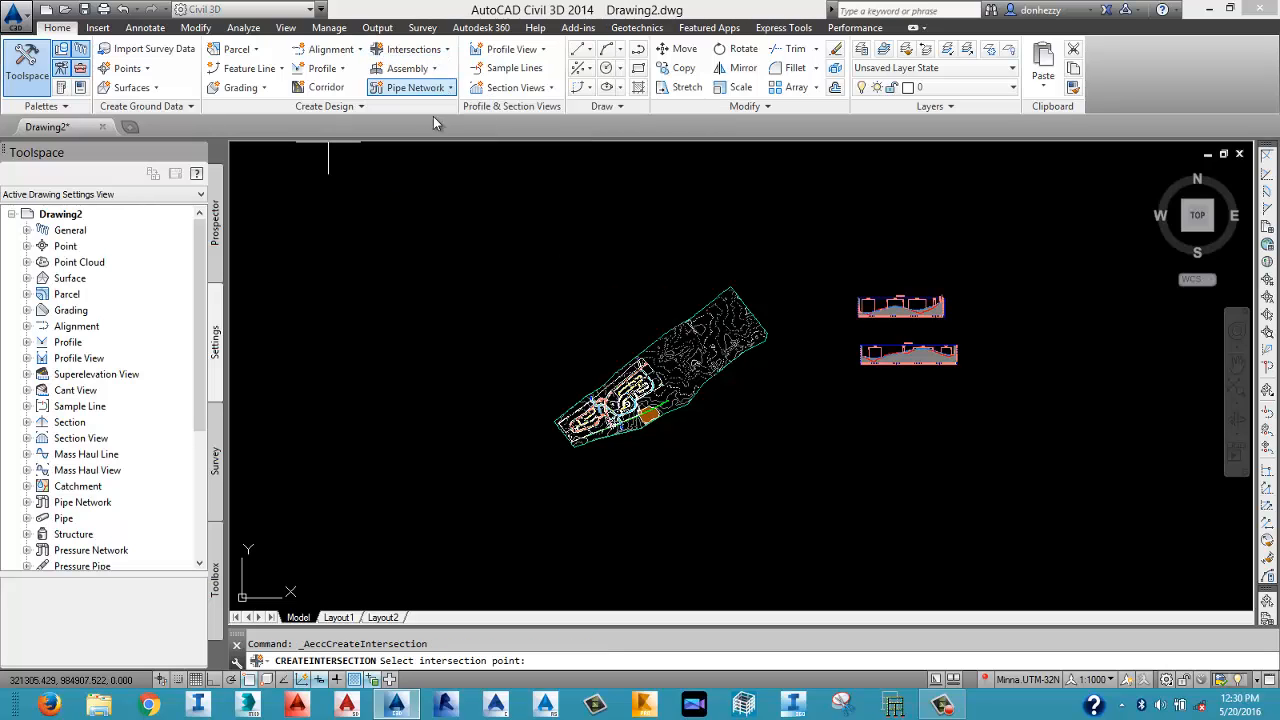
{"action": "scroll", "coordinate": [537, 523], "scroll_direction": "up", "scroll_amount": 2}
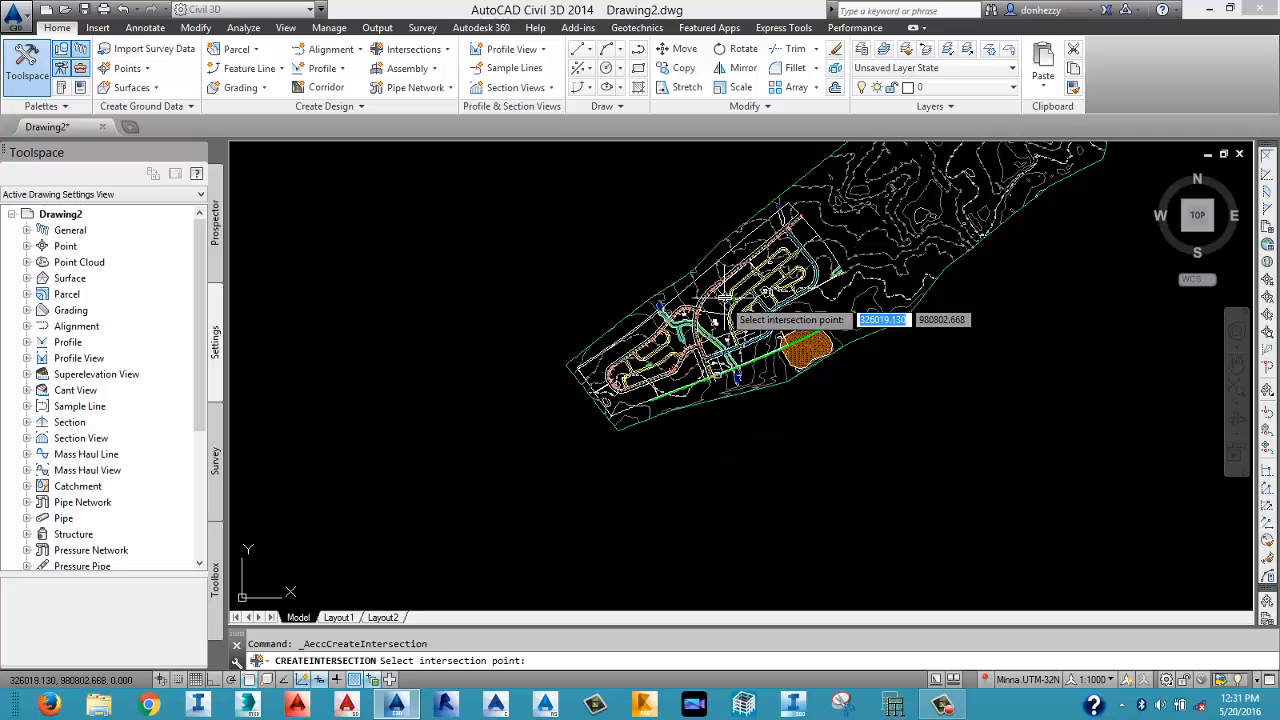
{"action": "scroll", "coordinate": [715, 305], "scroll_direction": "up", "scroll_amount": 4}
{"action": "scroll", "coordinate": [520, 410], "scroll_direction": "up", "scroll_amount": 4}
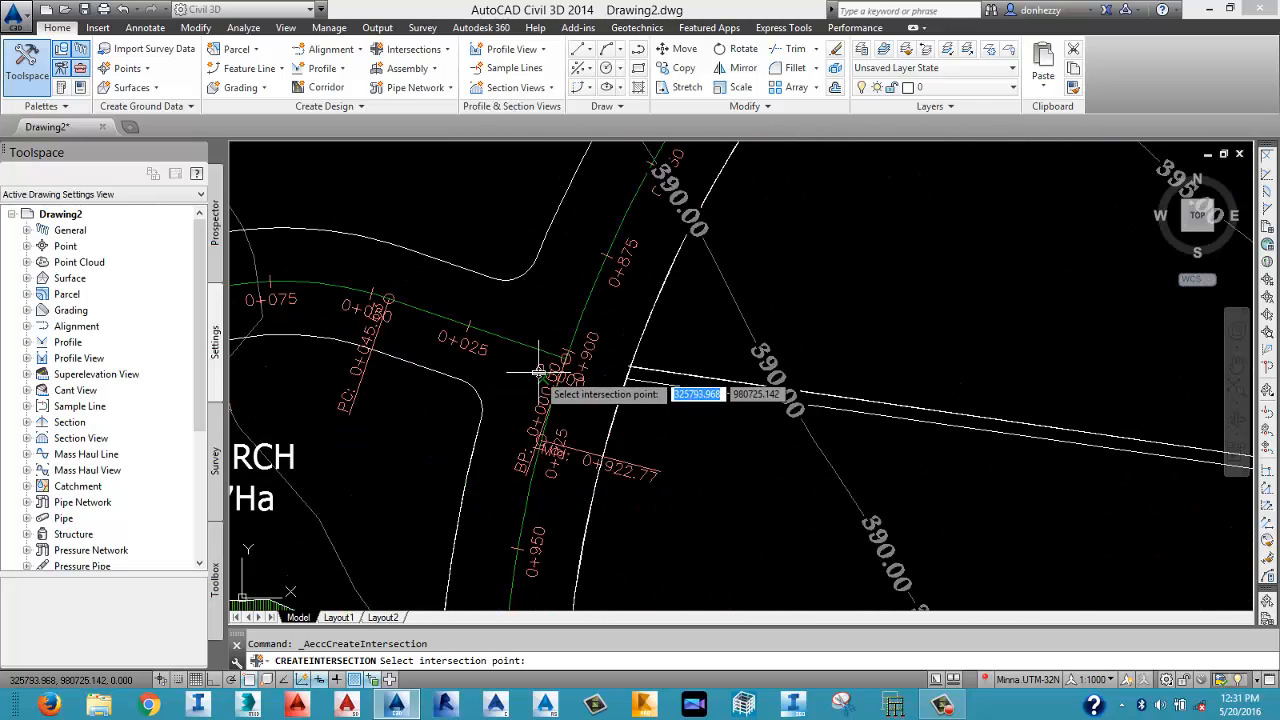
{"action": "scroll", "coordinate": [535, 370], "scroll_direction": "up", "scroll_amount": 2}
{"action": "scroll", "coordinate": [568, 352], "scroll_direction": "up", "scroll_amount": 2}
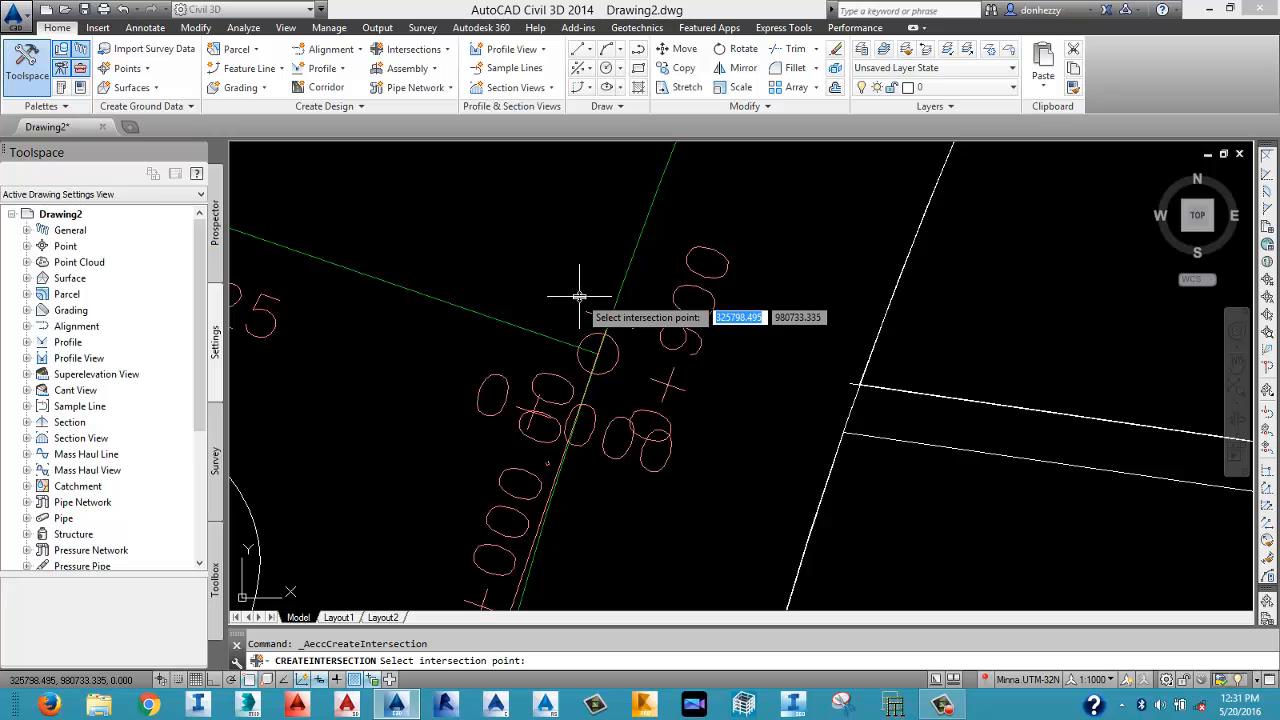
{"action": "scroll", "coordinate": [590, 352], "scroll_direction": "up", "scroll_amount": 3}
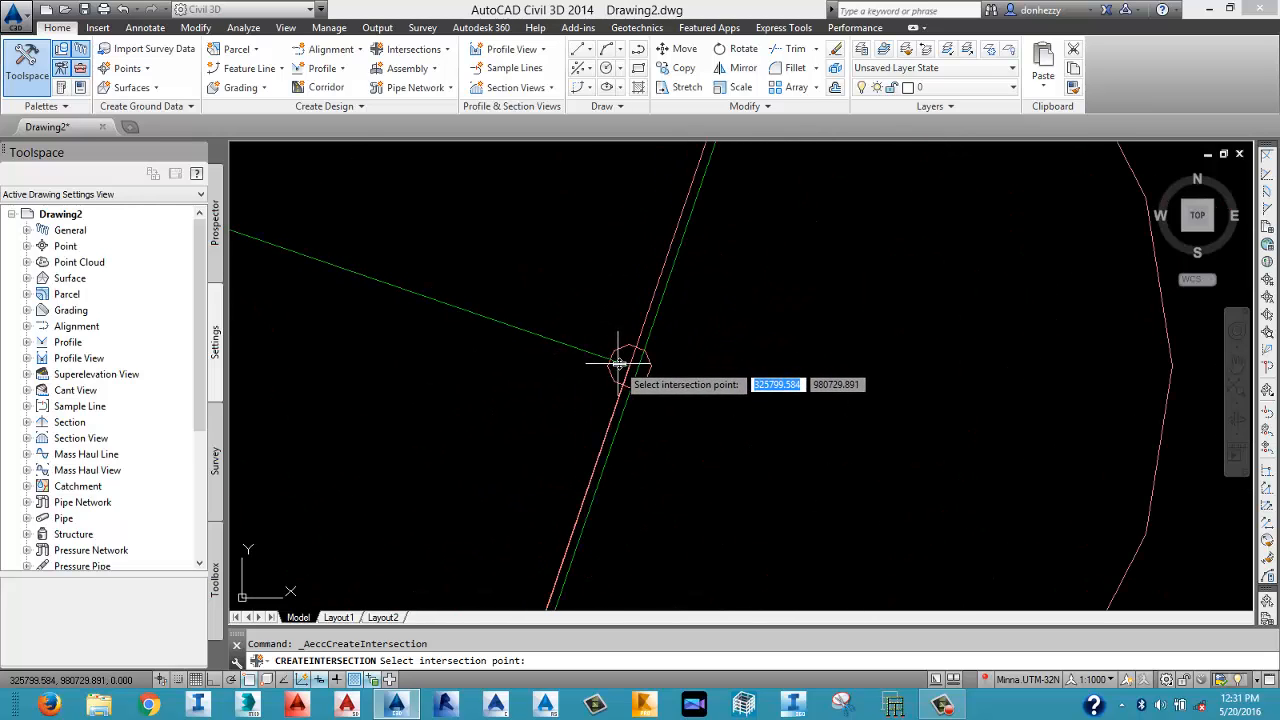
{"action": "left_click", "coordinate": [629, 365]}
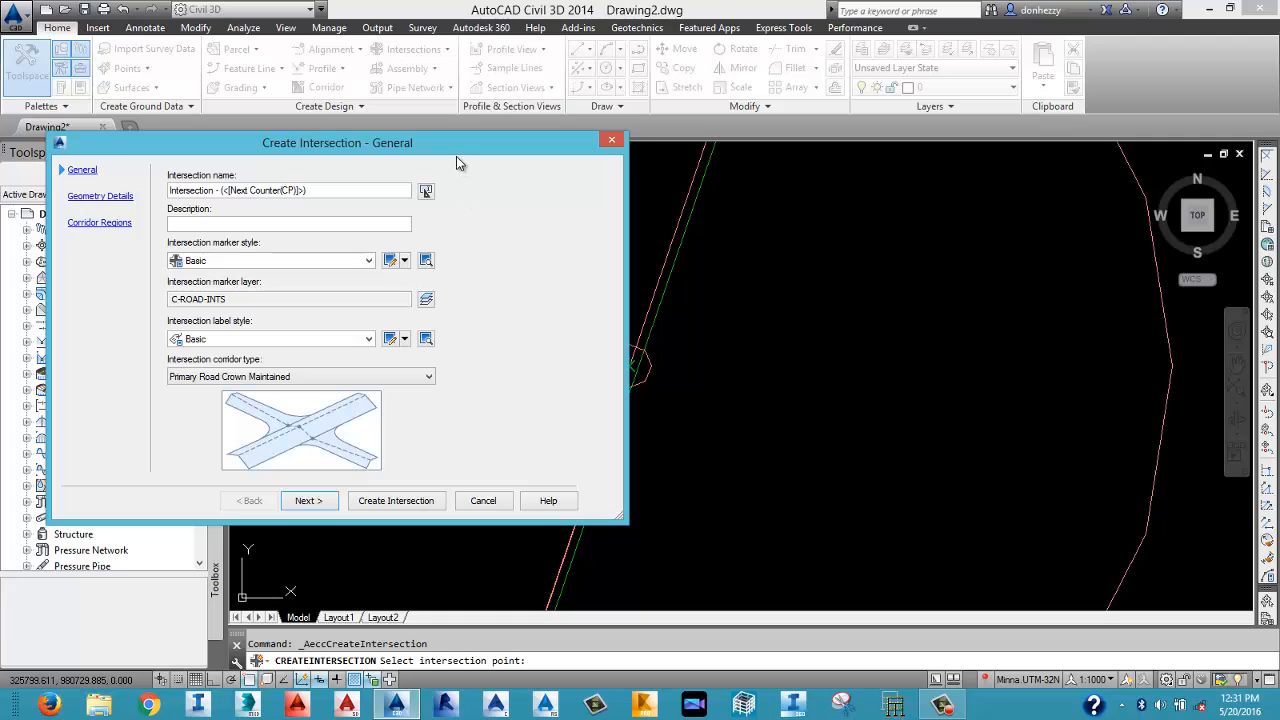
Set the intersection corridor type to All Crowns Maintained, keeping the default name and Basic marker and label styles.
{"action": "left_click_drag", "start_coordinate": [456, 157], "coordinate": [682, 179]}
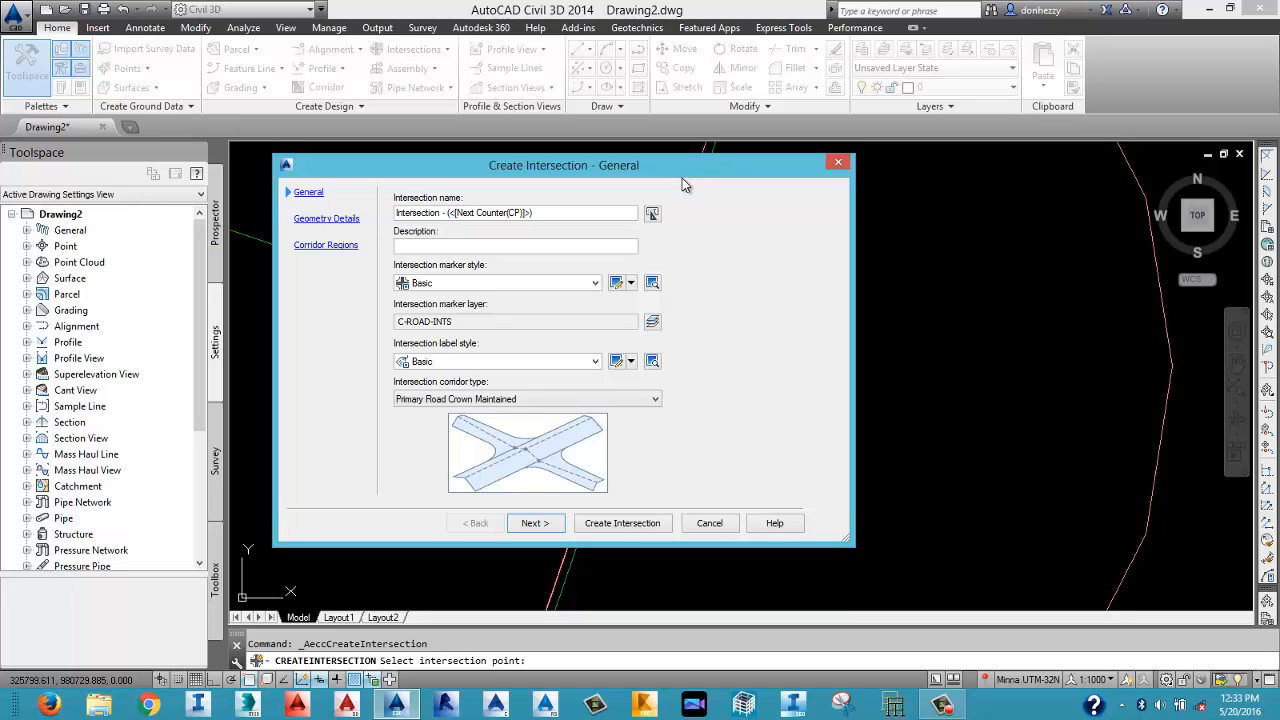
{"action": "left_click_drag", "start_coordinate": [683, 178], "coordinate": [795, 172]}
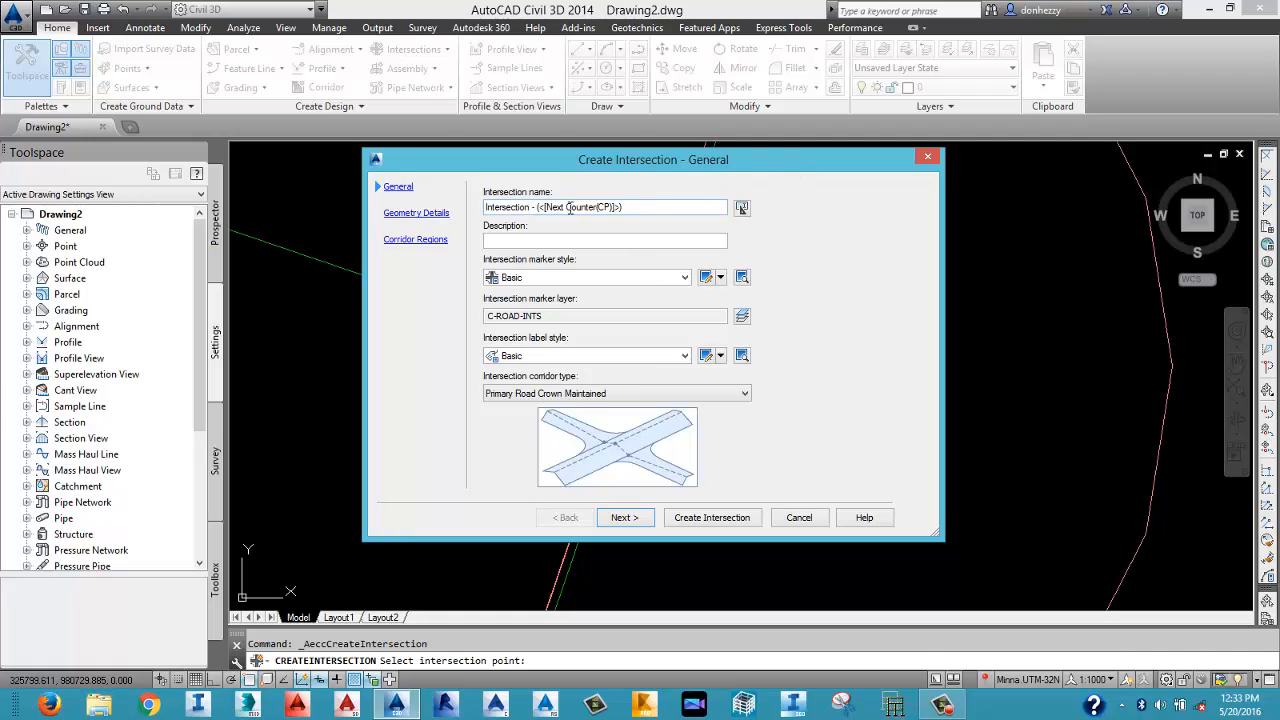
{"action": "left_click_drag", "start_coordinate": [646, 207], "coordinate": [474, 208]}
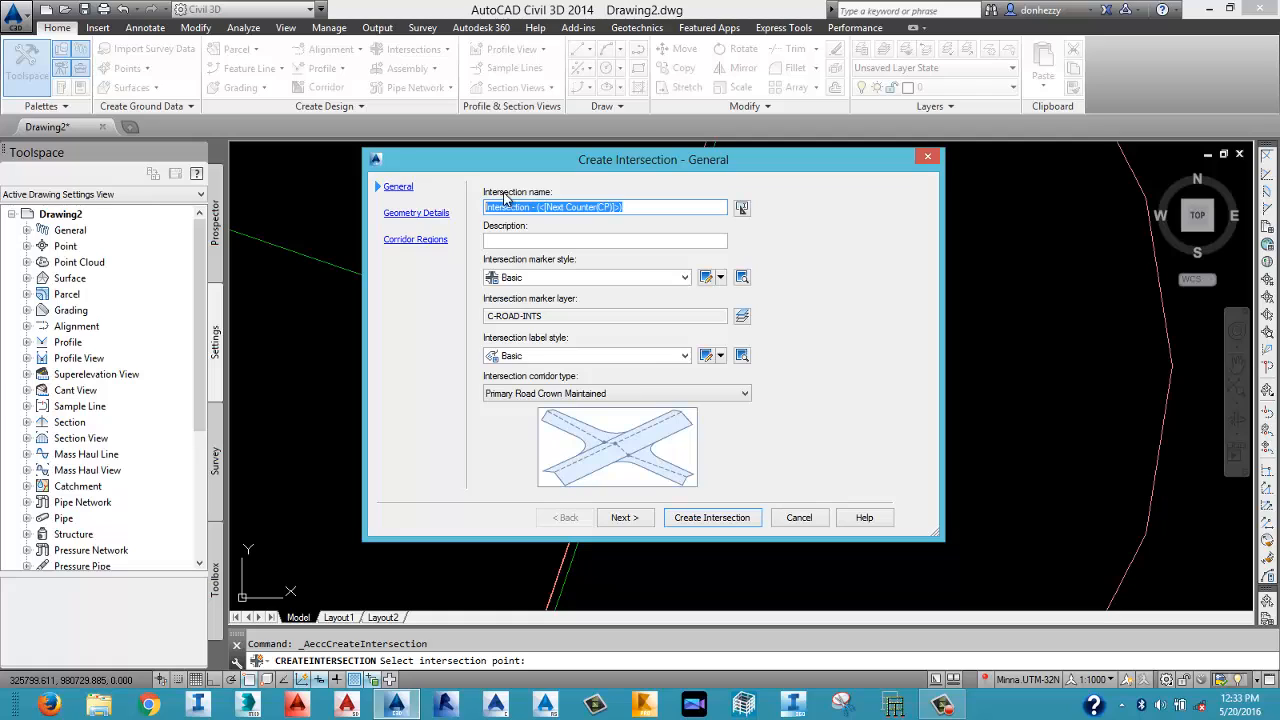
{"action": "left_click", "coordinate": [536, 239]}
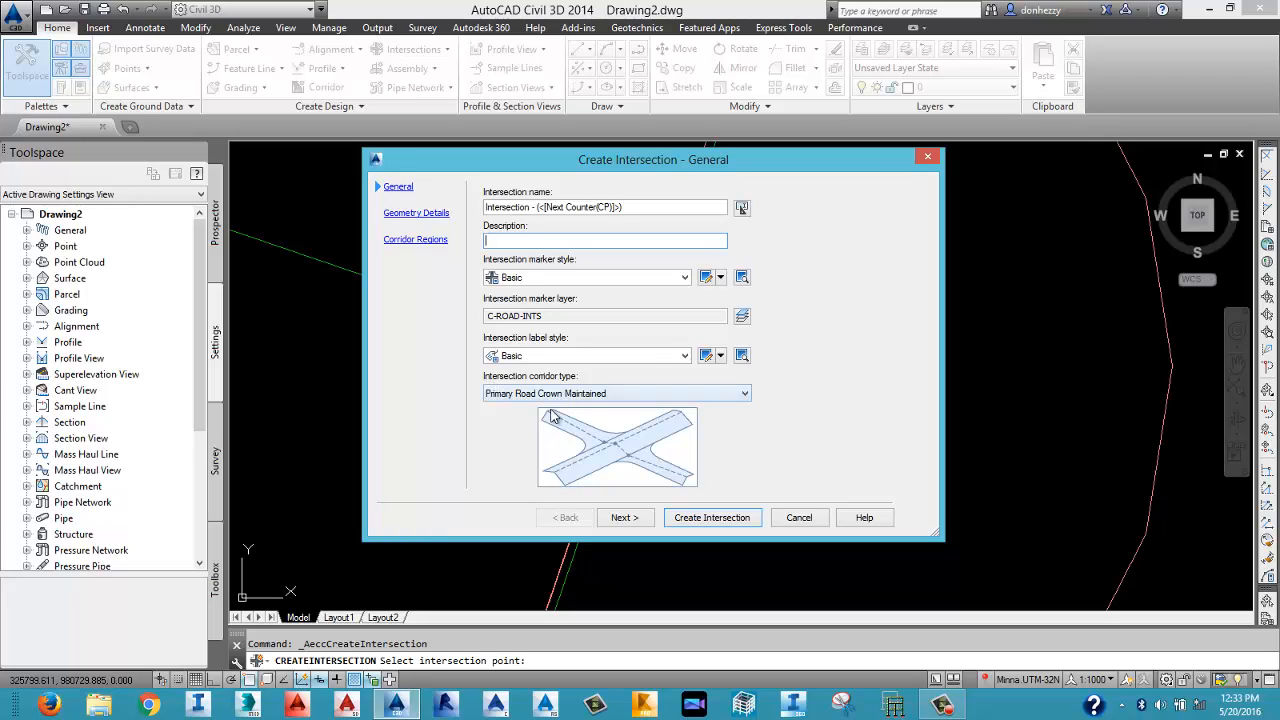
{"action": "left_click", "coordinate": [610, 395]}
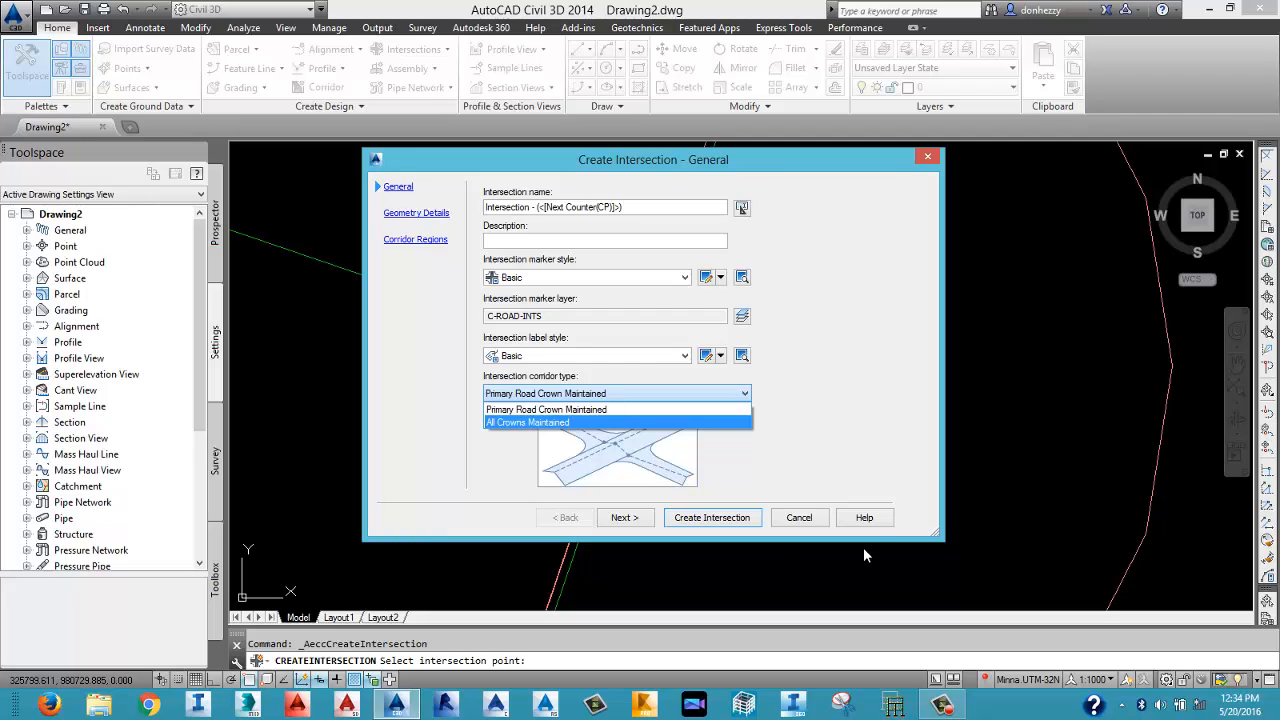
{"action": "left_click", "coordinate": [842, 438]}
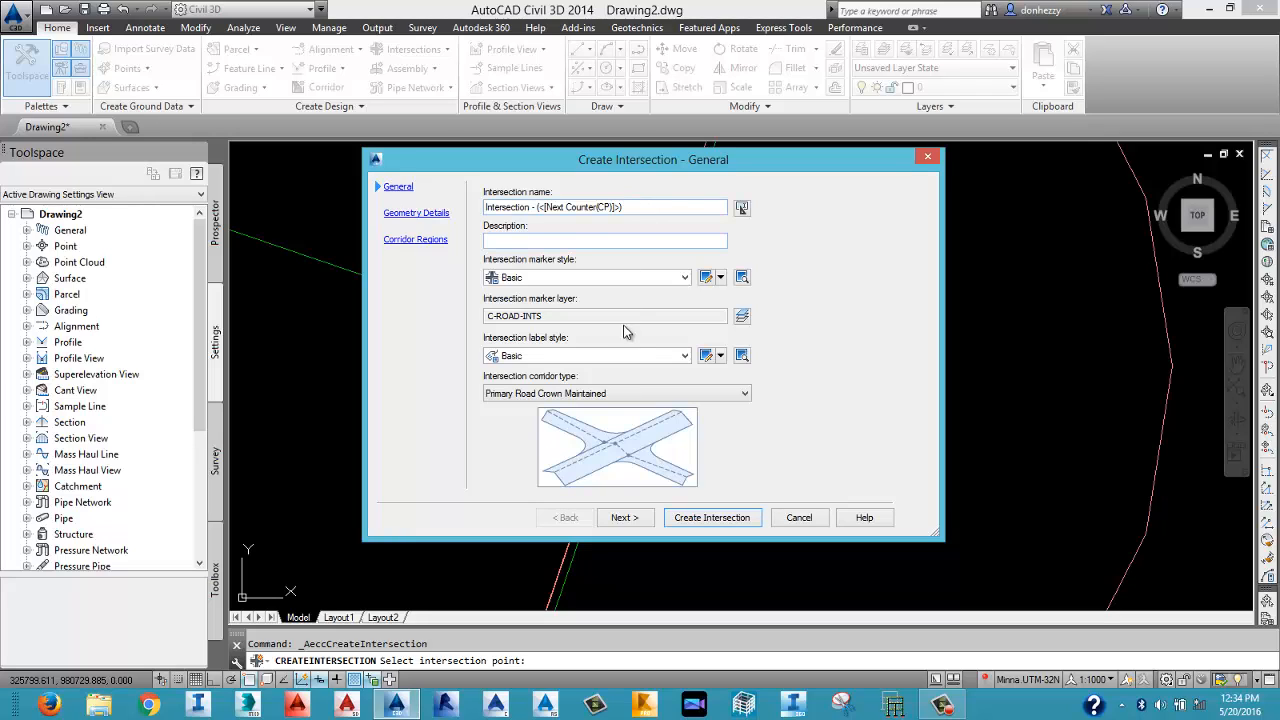
{"action": "left_click", "coordinate": [601, 395]}
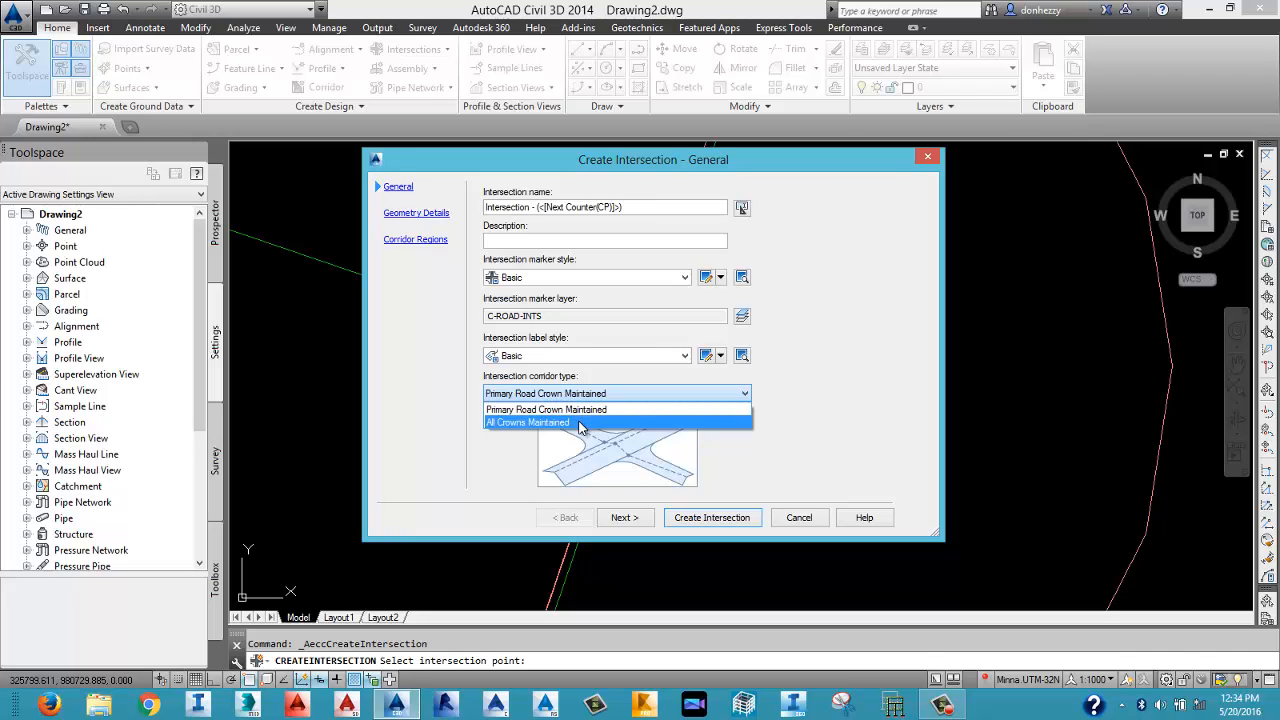
{"action": "left_click", "coordinate": [581, 424]}
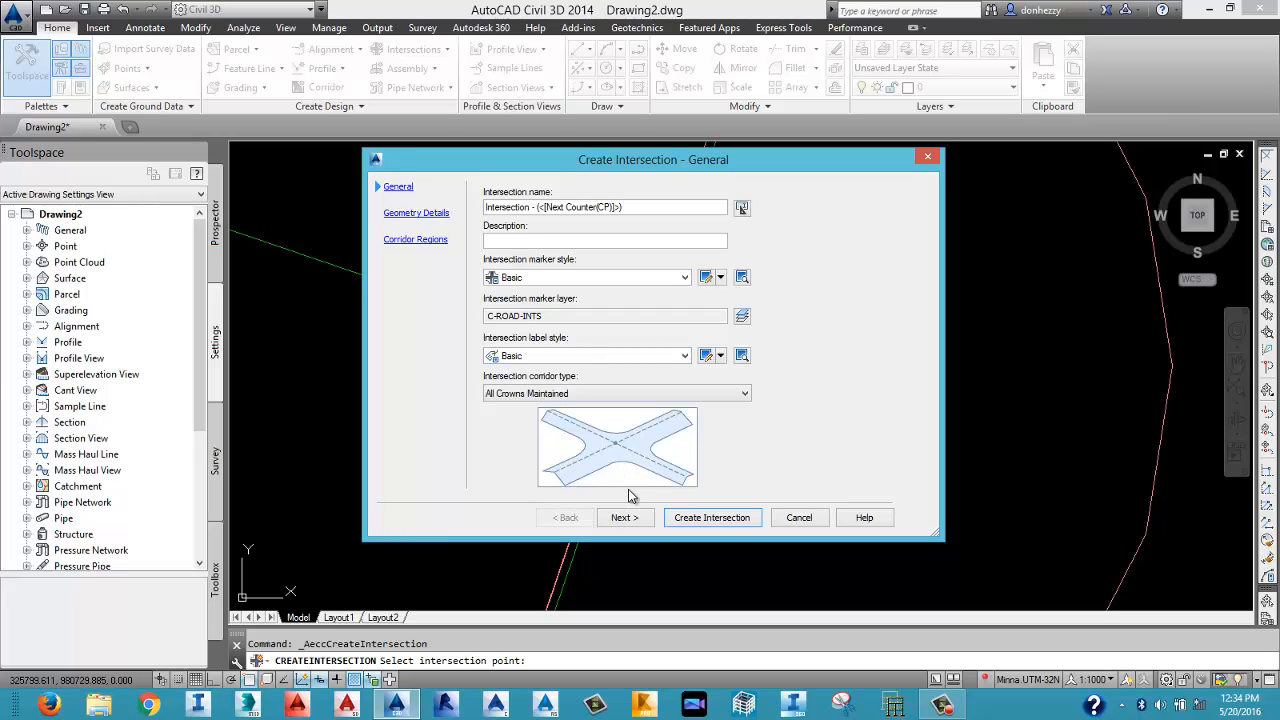
Turn off the creation of offset alignments in the geometry details and create the intersection.
{"action": "left_click", "coordinate": [625, 518]}
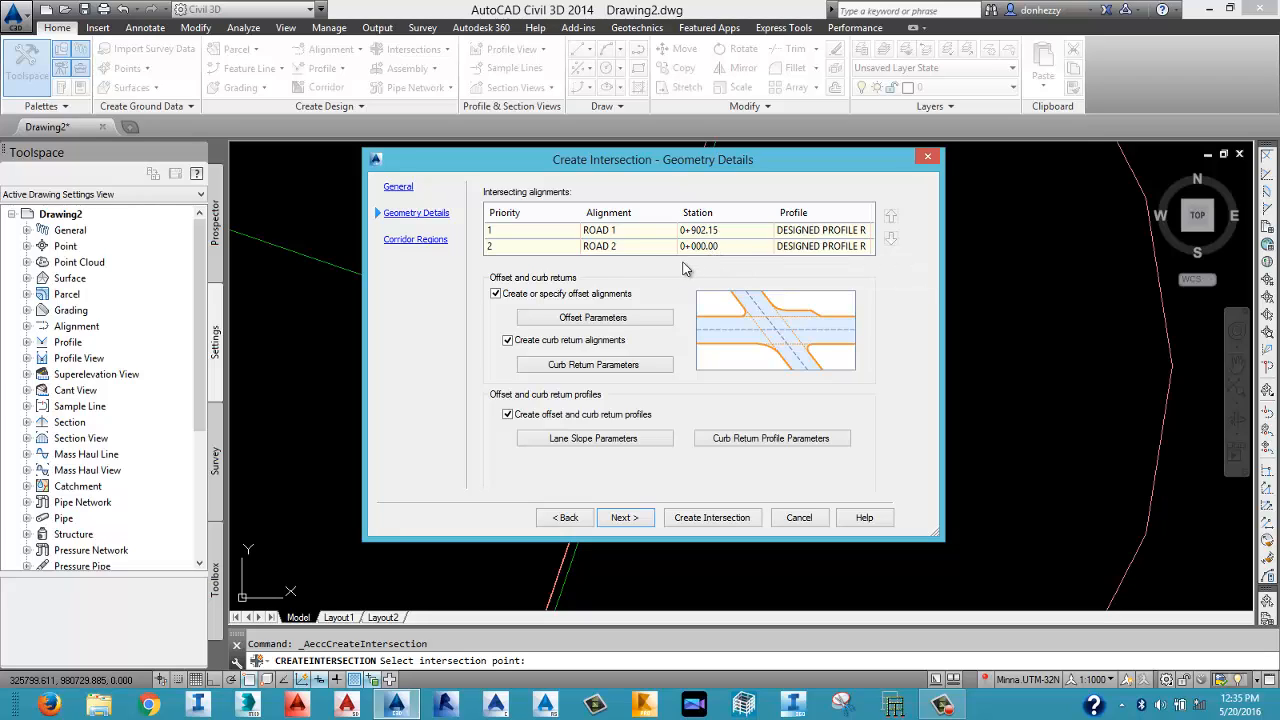
{"action": "left_click", "coordinate": [496, 294]}
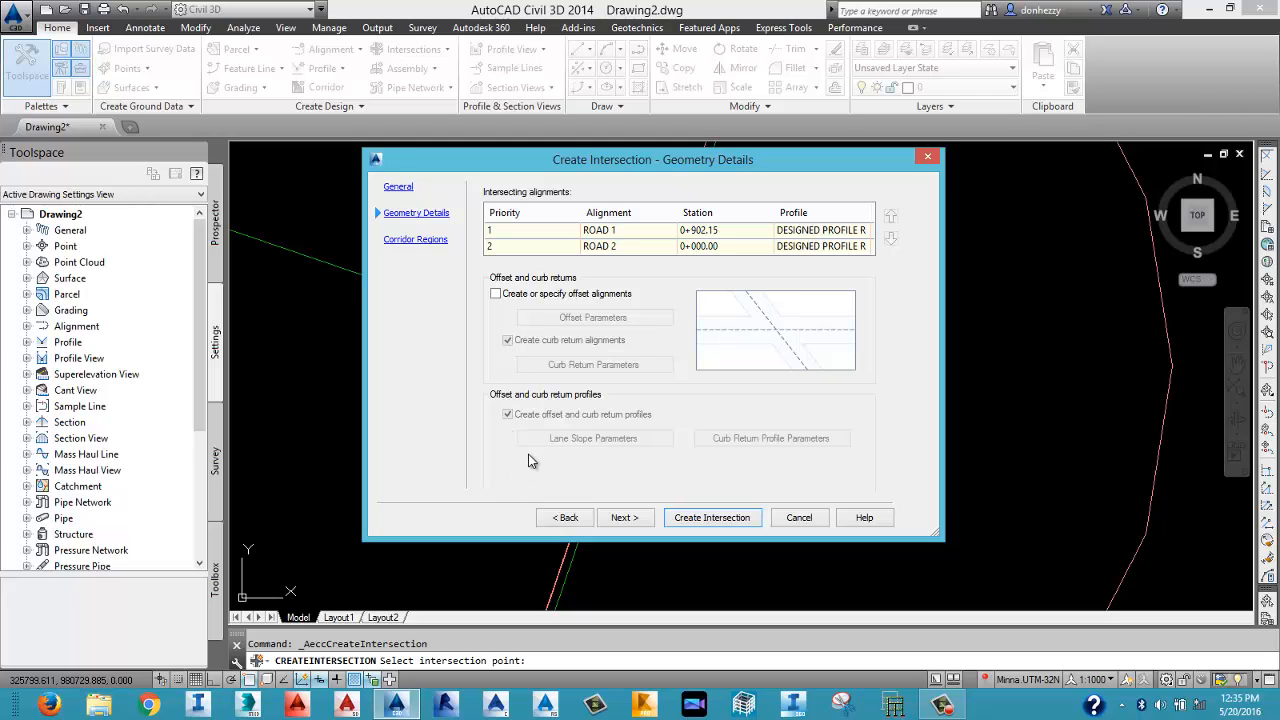
{"action": "left_click", "coordinate": [614, 518]}
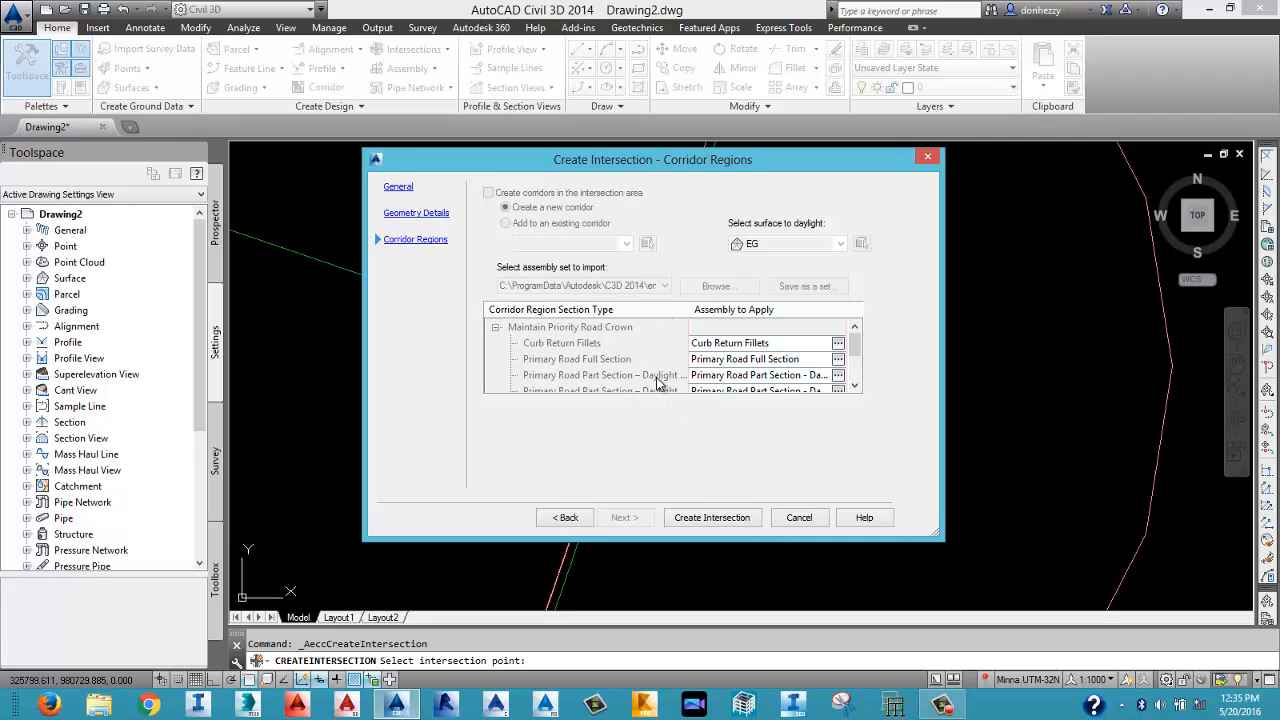
{"action": "left_click", "coordinate": [705, 518]}
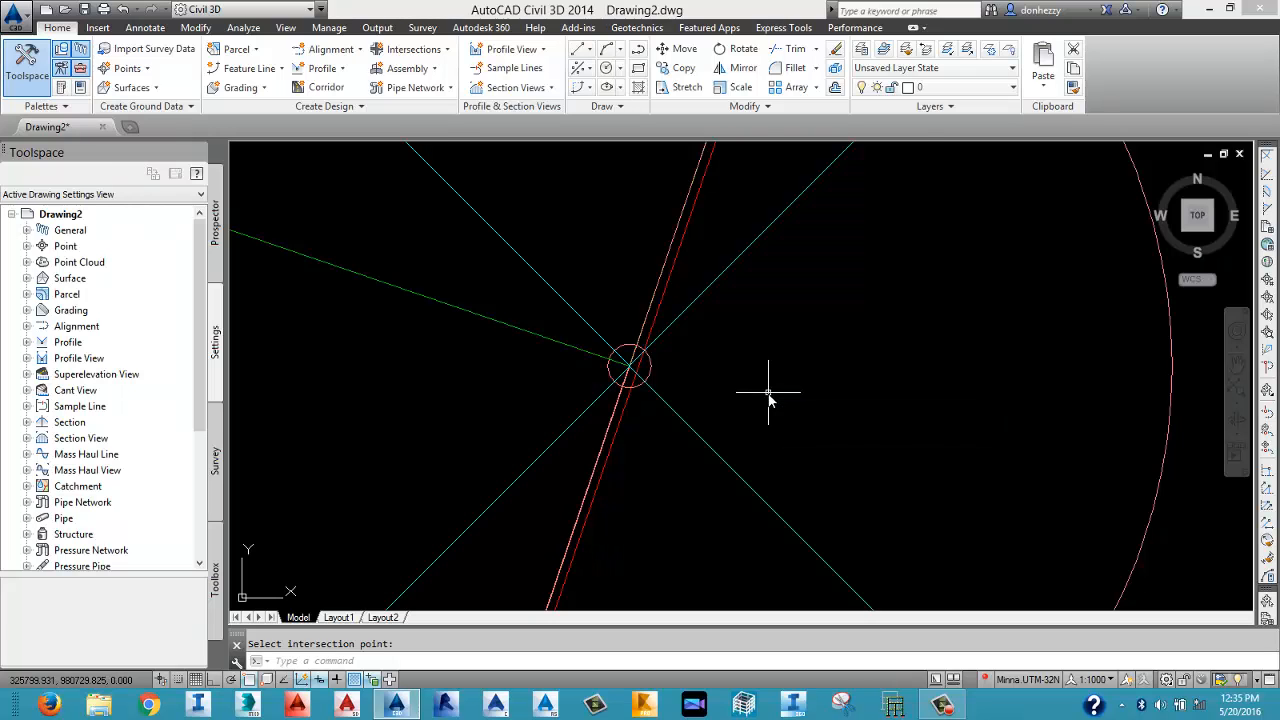
Examine the new intersection marker beside the church plot and the start point of the designed profile in the Road 2 profile view.
{"action": "scroll", "coordinate": [768, 395], "scroll_direction": "up", "scroll_amount": 5}
{"action": "scroll", "coordinate": [770, 403], "scroll_direction": "down", "scroll_amount": 5}
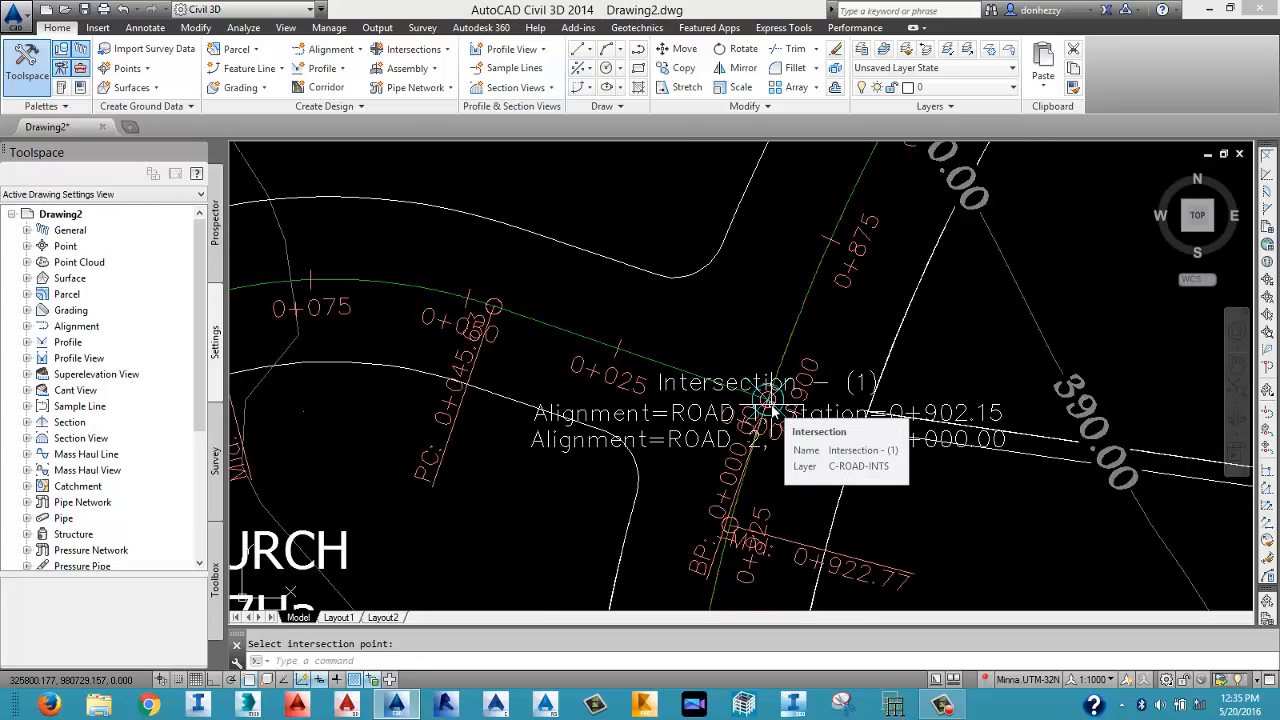
{"action": "mouse_move", "coordinate": [775, 468]}
{"action": "middle_mouse_down"}
{"action": "mouse_move", "coordinate": [706, 437]}
{"action": "mouse_move", "coordinate": [716, 428]}
{"action": "middle_mouse_up"}
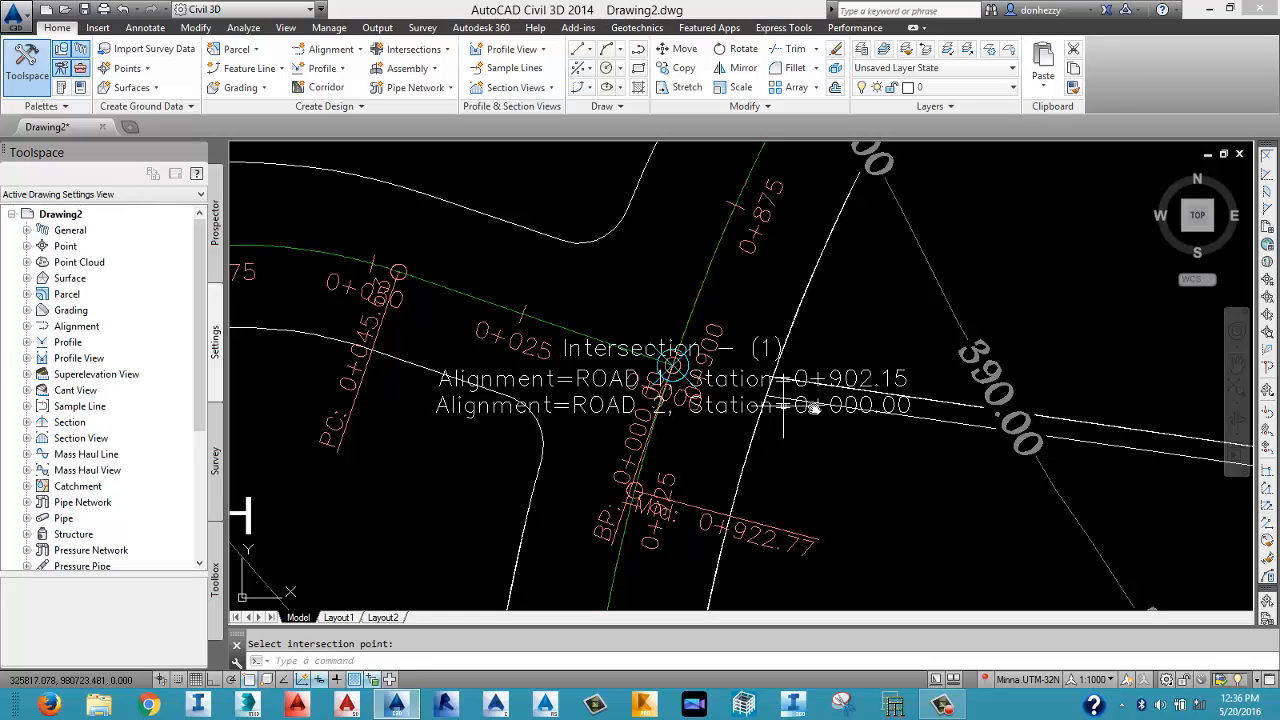
{"action": "scroll", "coordinate": [857, 461], "scroll_direction": "down", "scroll_amount": 6}
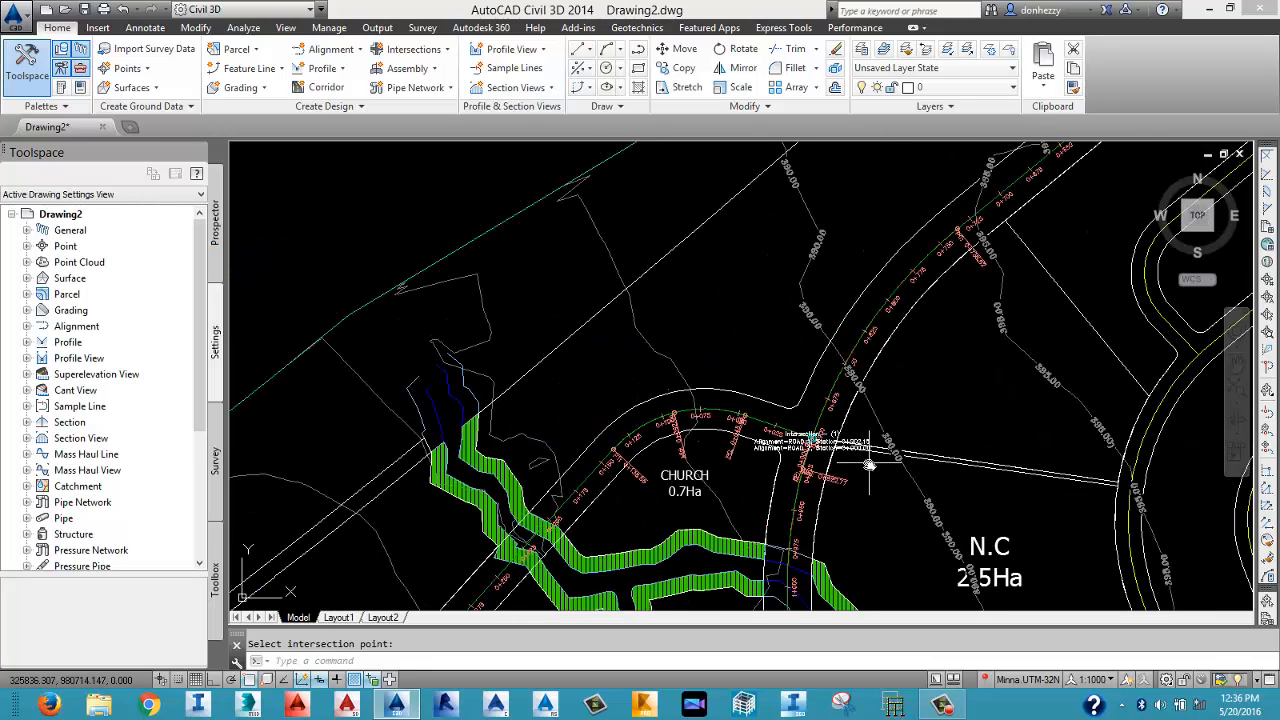
{"action": "scroll", "coordinate": [505, 370], "scroll_direction": "down", "scroll_amount": 5}
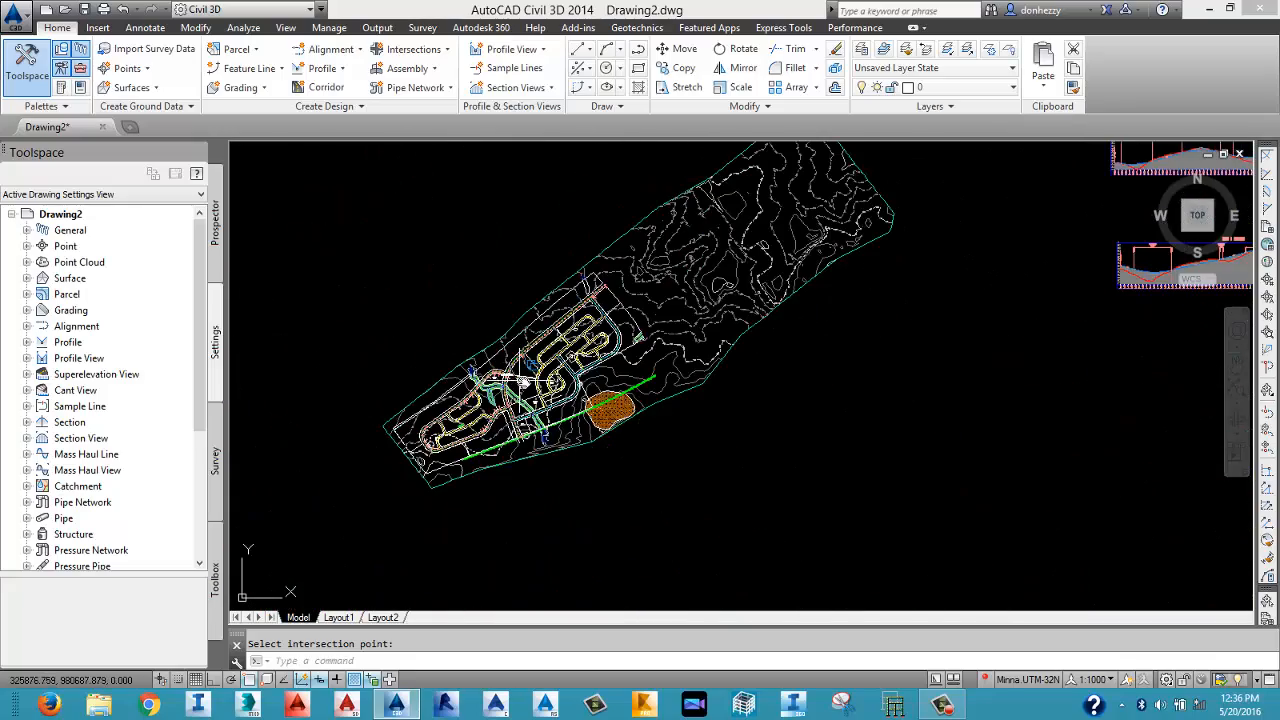
{"action": "middle_click_drag", "start_coordinate": [713, 388], "coordinate": [529, 451]}
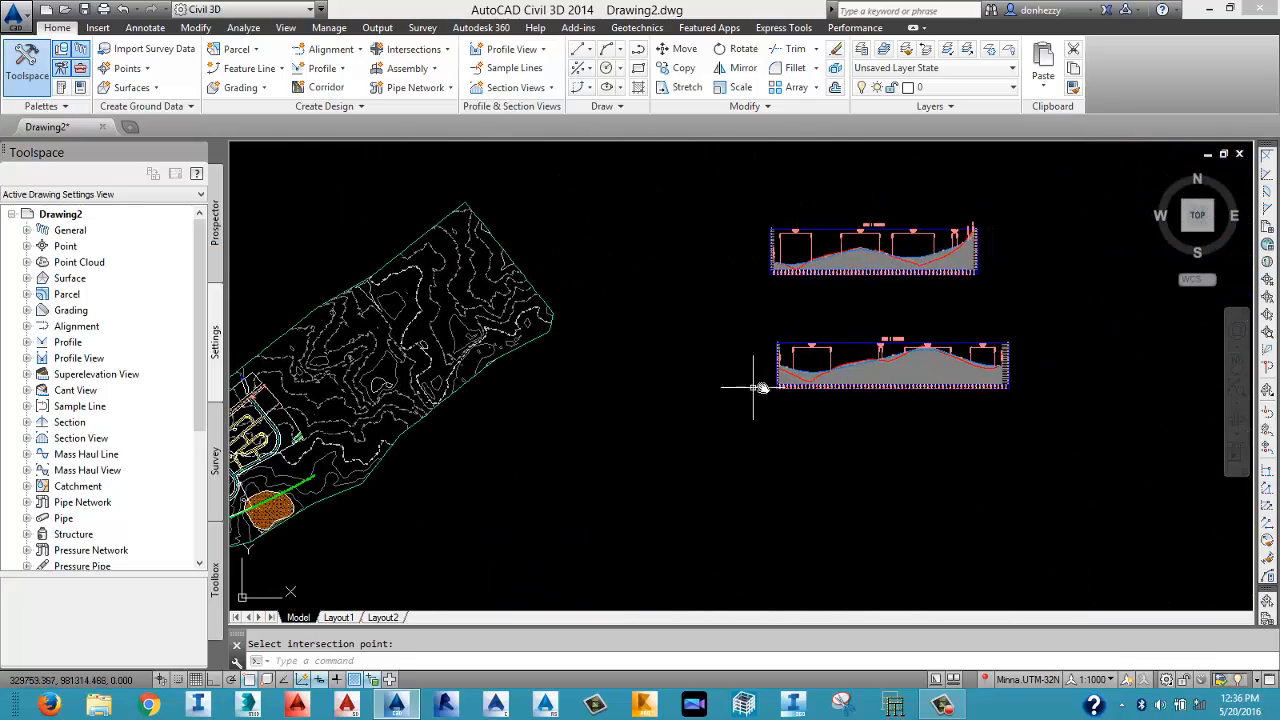
{"action": "scroll", "coordinate": [891, 346], "scroll_direction": "up", "scroll_amount": 5}
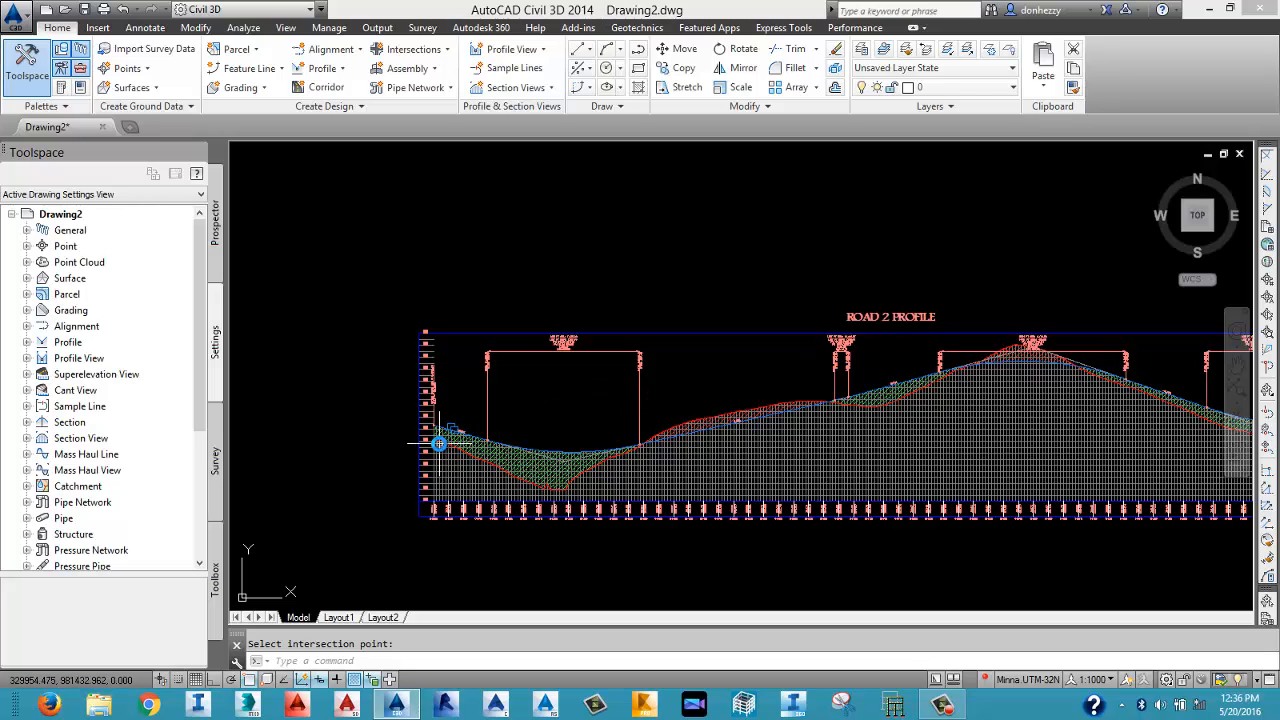
{"action": "scroll", "coordinate": [439, 443], "scroll_direction": "up", "scroll_amount": 2}
{"action": "scroll", "coordinate": [430, 421], "scroll_direction": "up", "scroll_amount": 5}
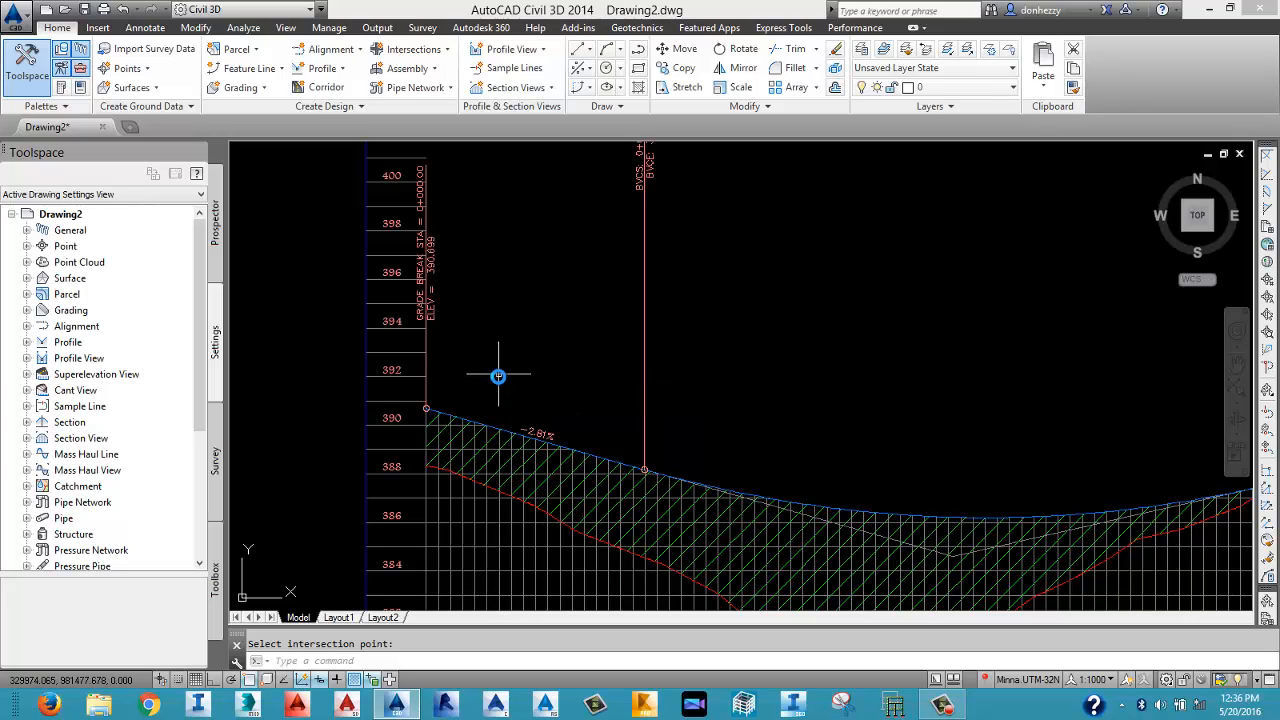
{"action": "left_click", "coordinate": [448, 414]}
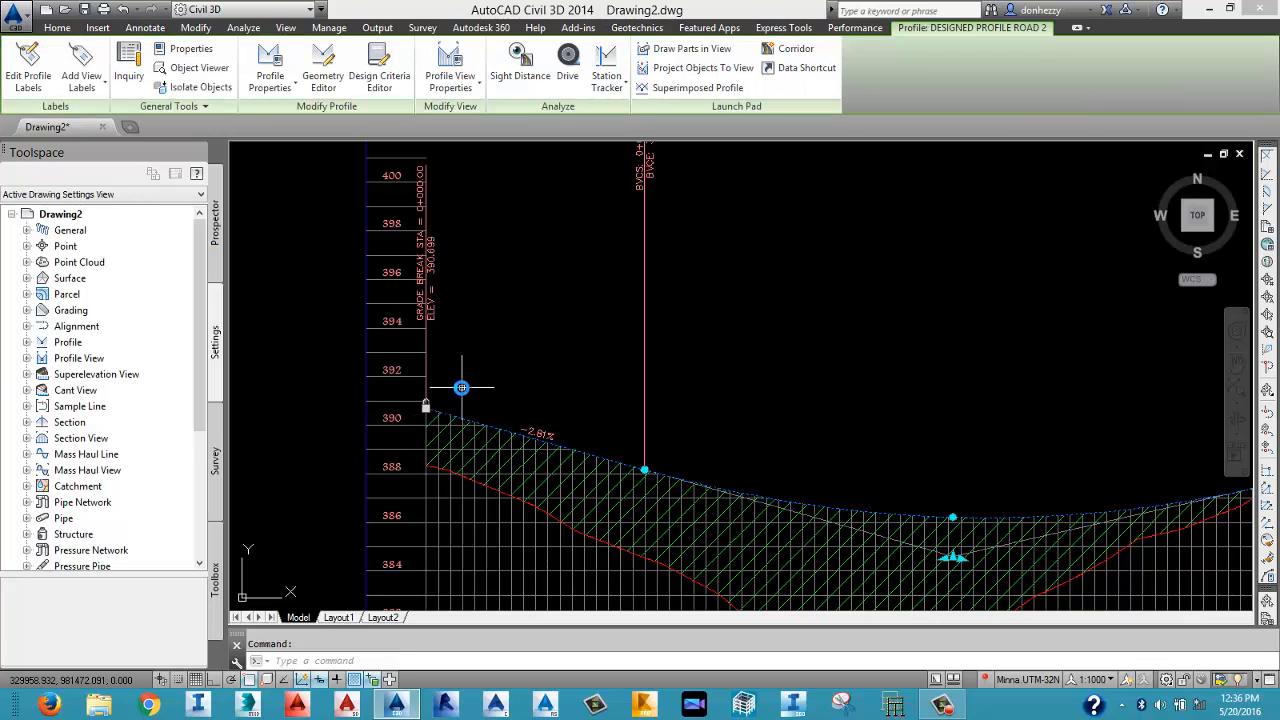
{"action": "middle_click_drag", "start_coordinate": [461, 387], "coordinate": [500, 370]}
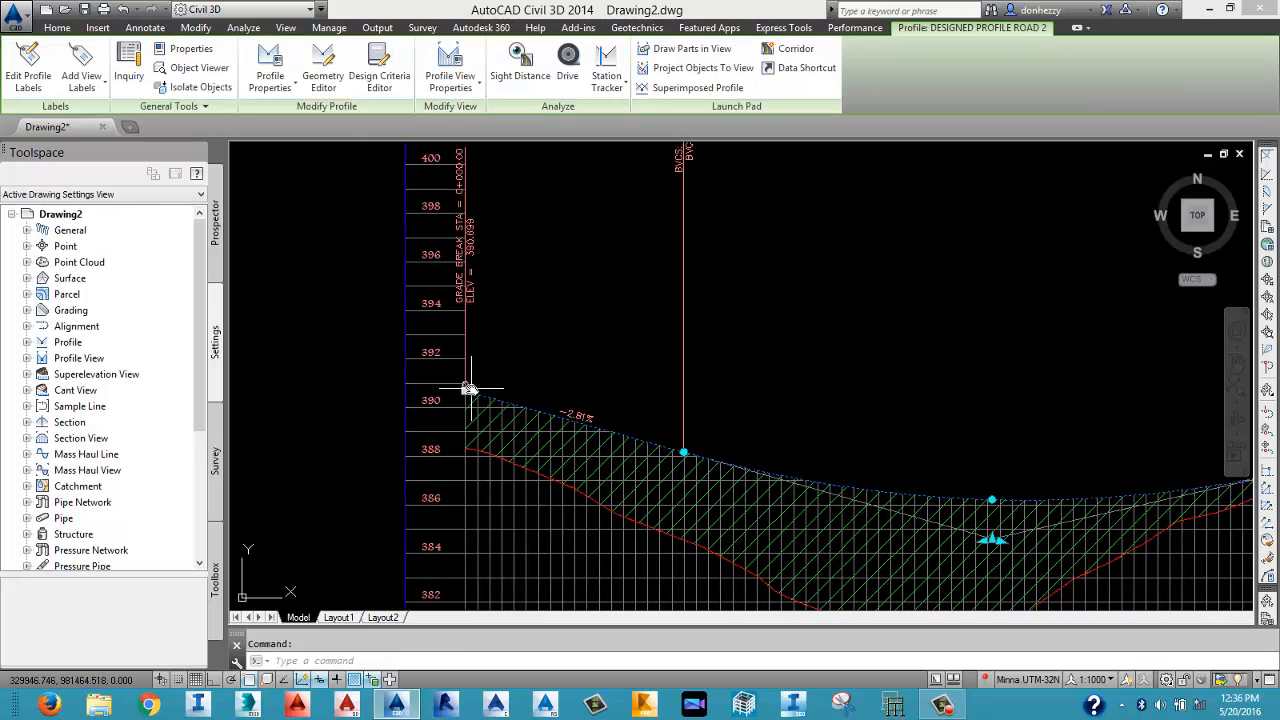
{"action": "scroll", "coordinate": [458, 394], "scroll_direction": "up", "scroll_amount": 5}
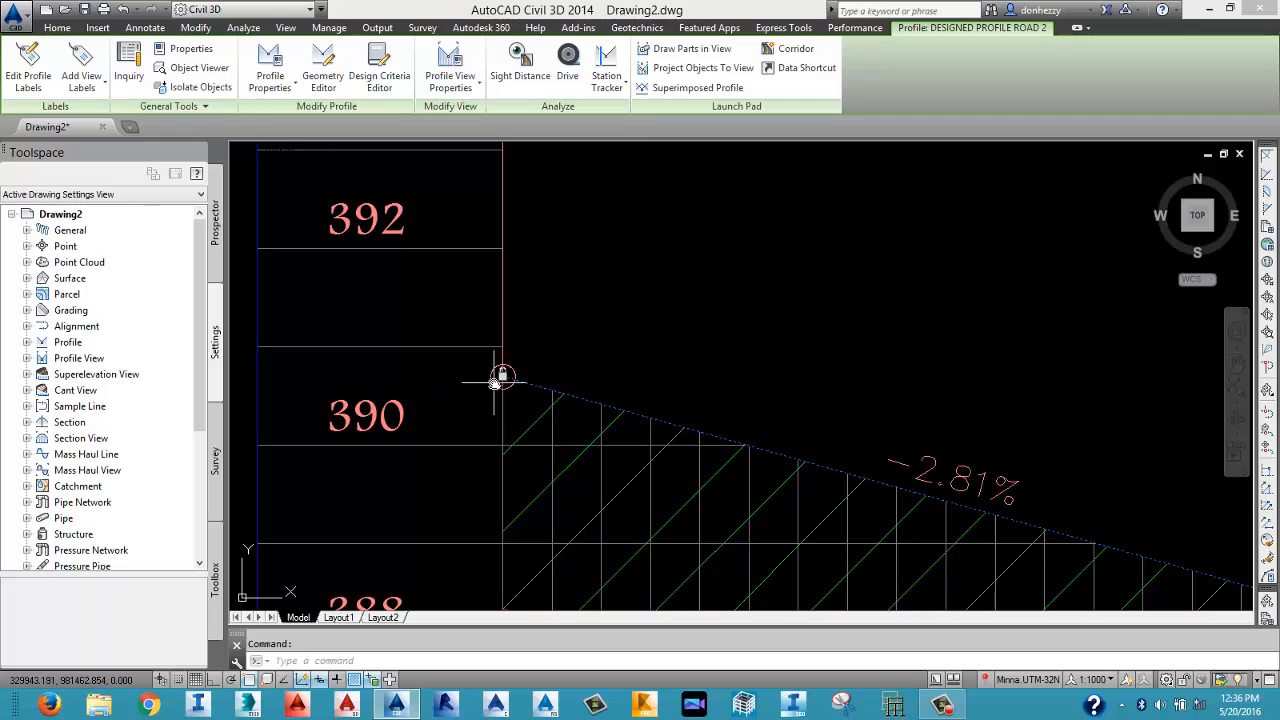
{"action": "mouse_move", "coordinate": [503, 376]}
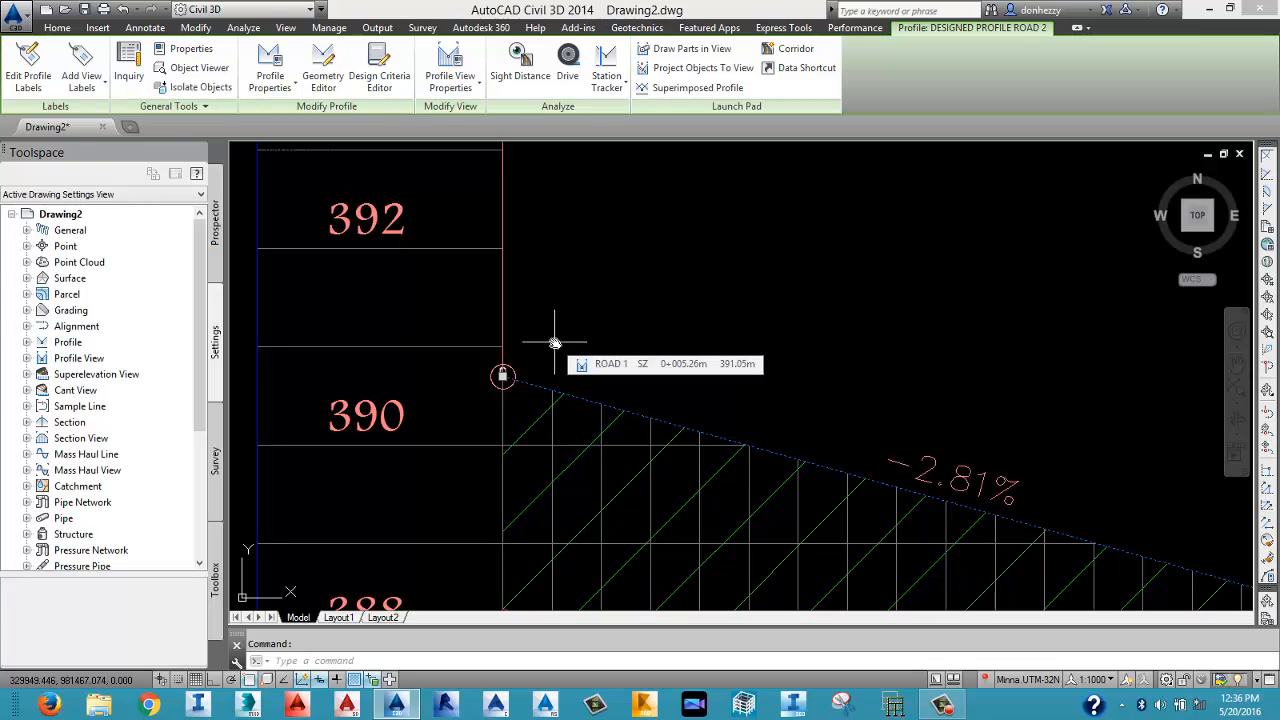
Start the Create Intersection wizard at the point where the end of Road 2 meets Road 1, and proceed to the geometry details.
{"action": "scroll", "coordinate": [553, 343], "scroll_direction": "down", "scroll_amount": 5}
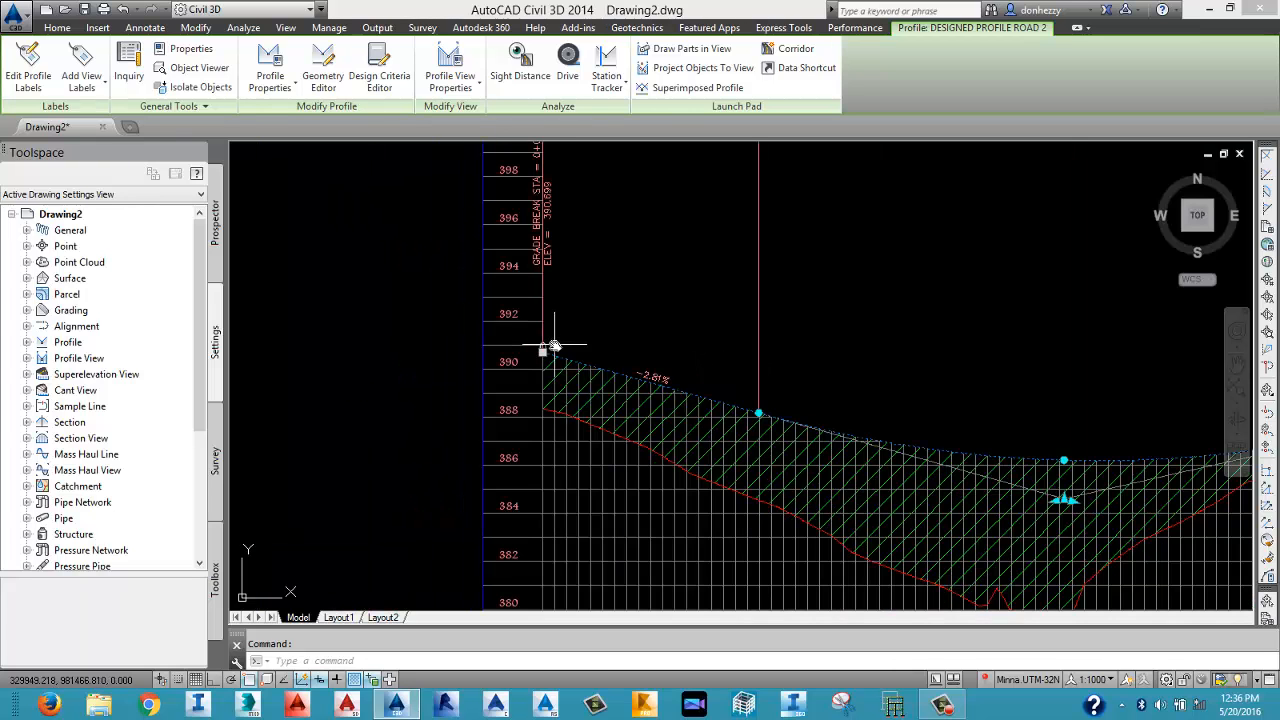
{"action": "scroll", "coordinate": [733, 330], "scroll_direction": "down", "scroll_amount": 4}
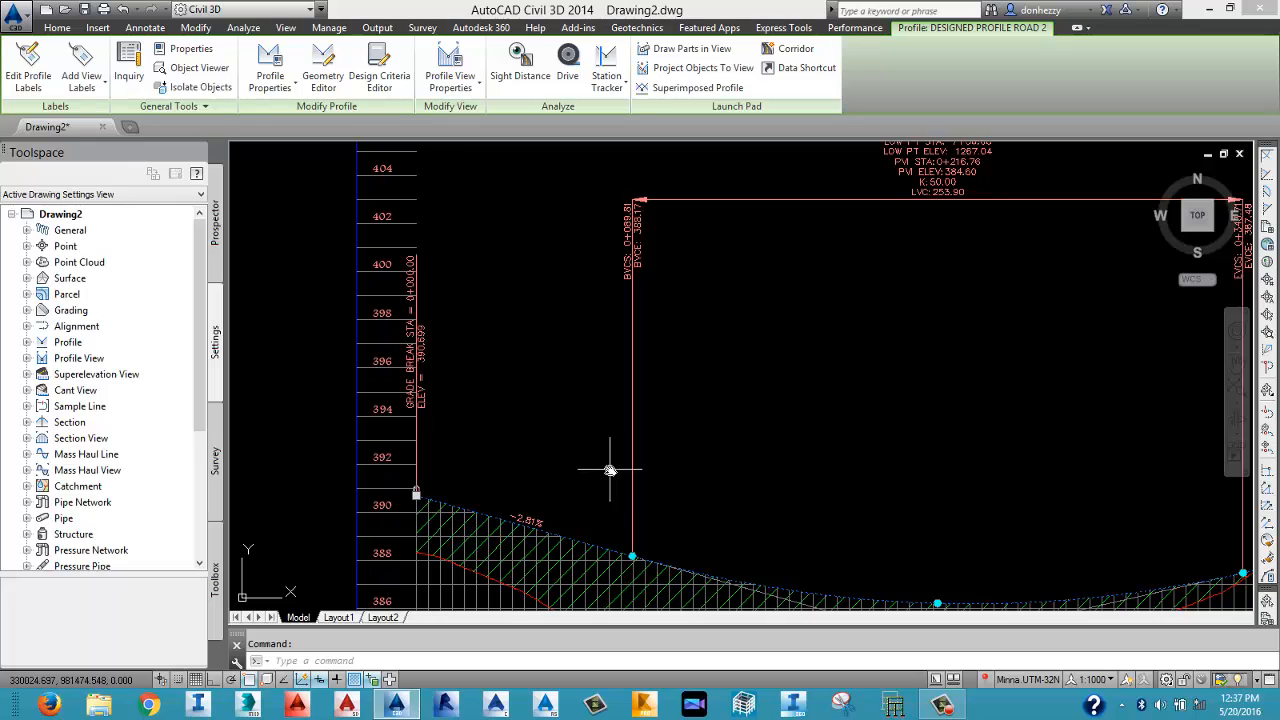
{"action": "scroll", "coordinate": [610, 470], "scroll_direction": "down", "scroll_amount": 2}
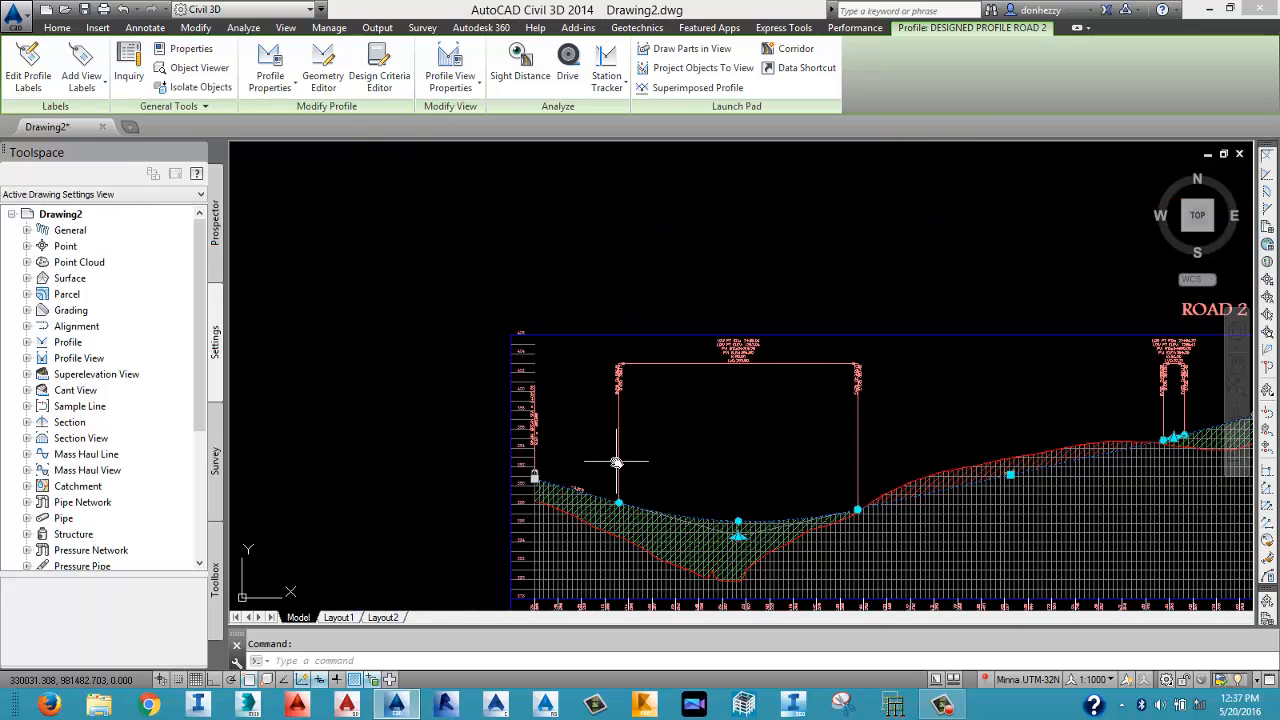
{"action": "scroll", "coordinate": [618, 460], "scroll_direction": "down", "scroll_amount": 4}
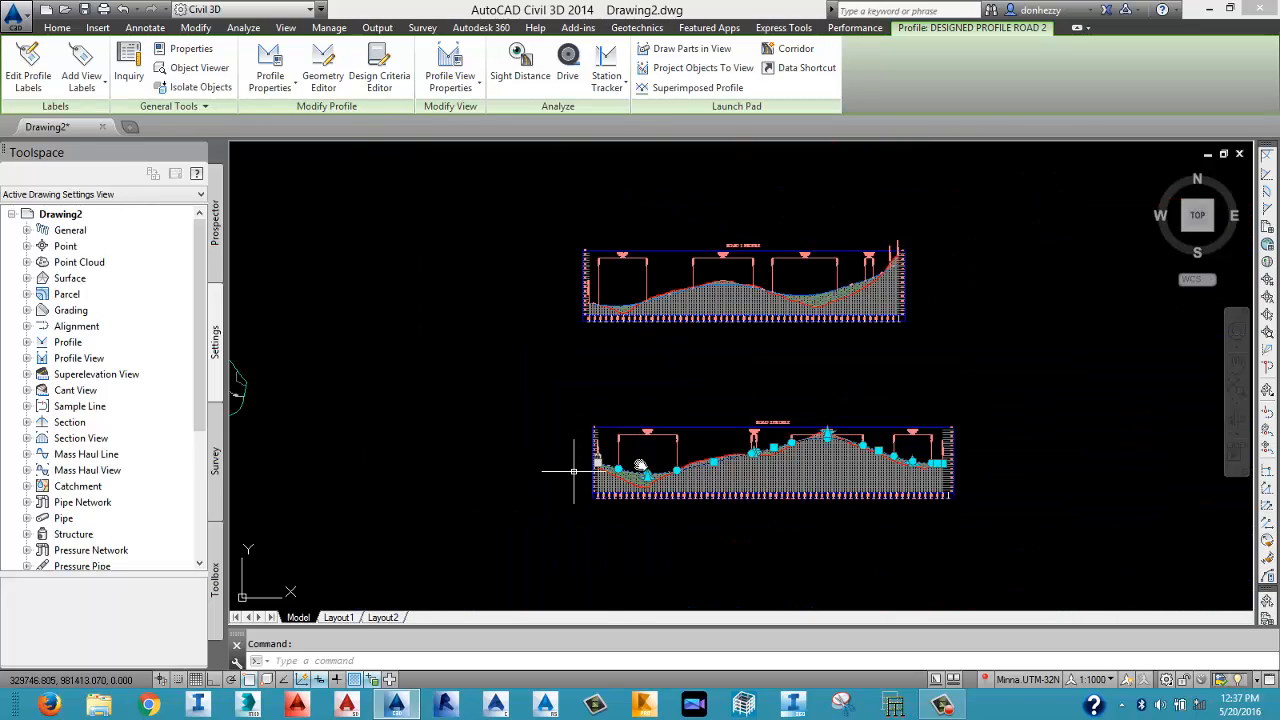
{"action": "middle_click_drag", "start_coordinate": [578, 398], "coordinate": [850, 383]}
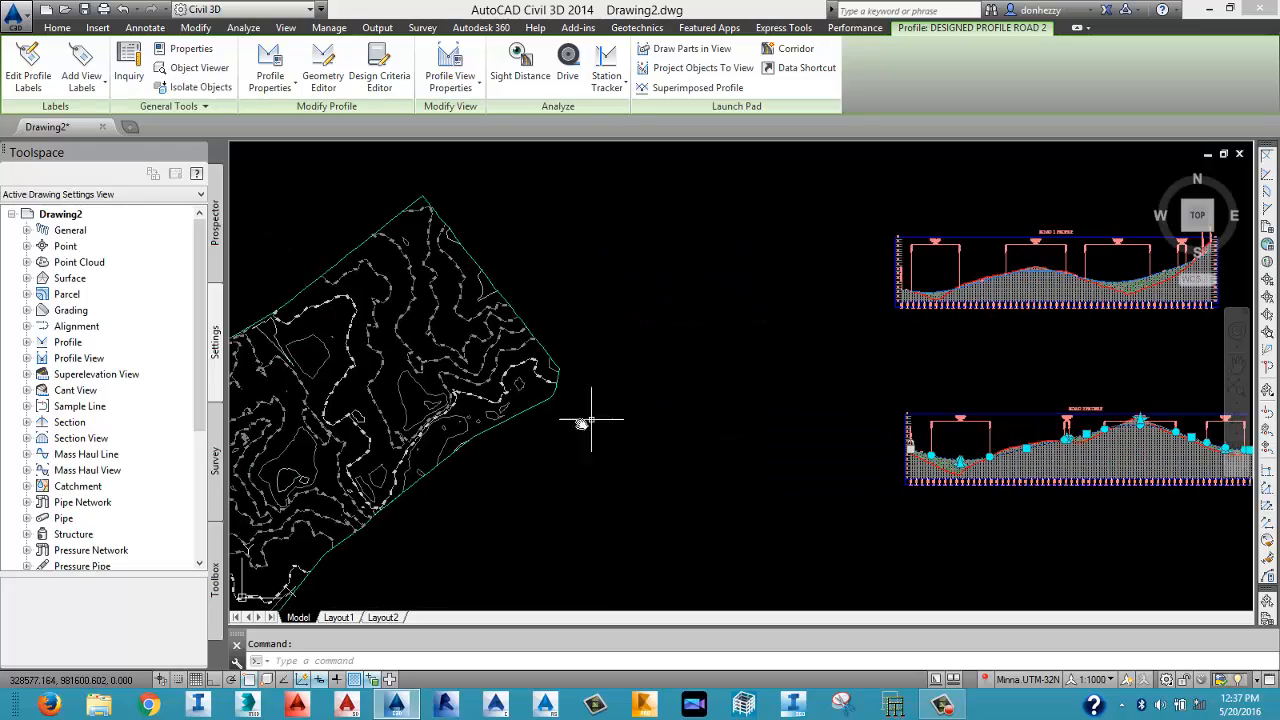
{"action": "middle_click_drag", "start_coordinate": [590, 420], "coordinate": [743, 326]}
{"action": "scroll", "coordinate": [743, 326], "scroll_direction": "down", "scroll_amount": 2}
{"action": "scroll", "coordinate": [515, 425], "scroll_direction": "up", "scroll_amount": 6}
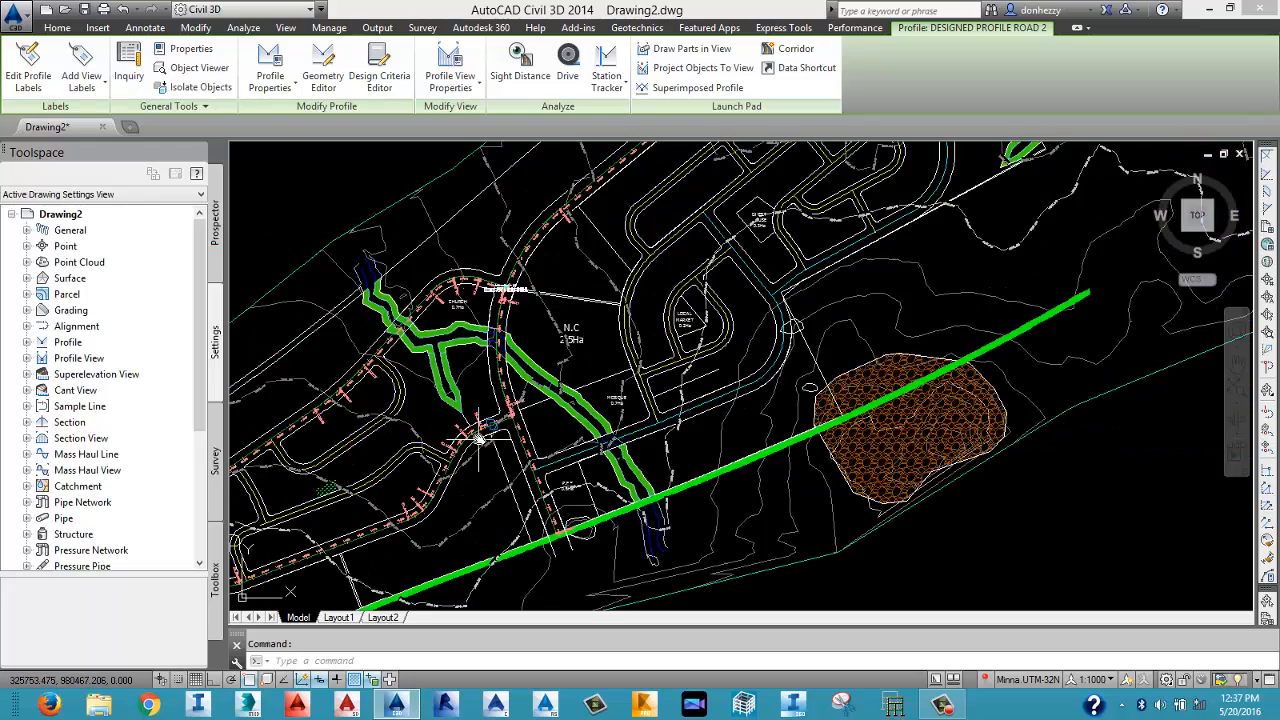
{"action": "scroll", "coordinate": [513, 418], "scroll_direction": "up", "scroll_amount": 8}
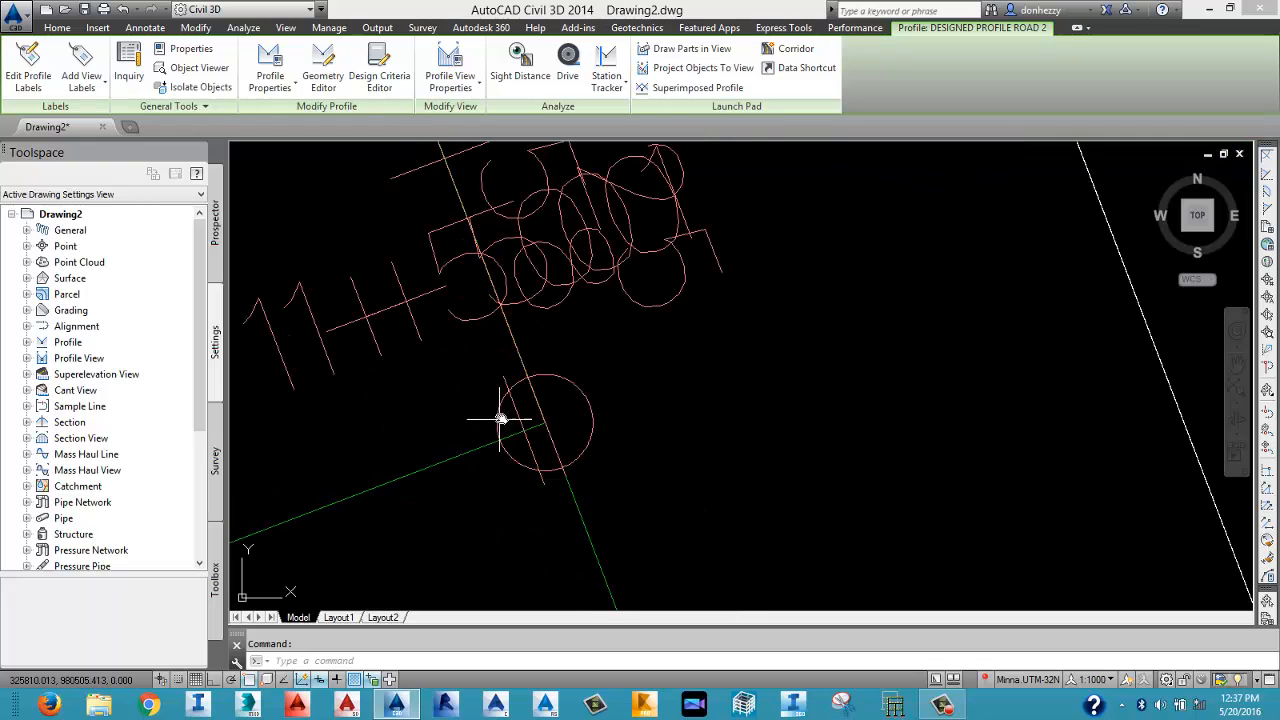
{"action": "key", "text": "Escape"}
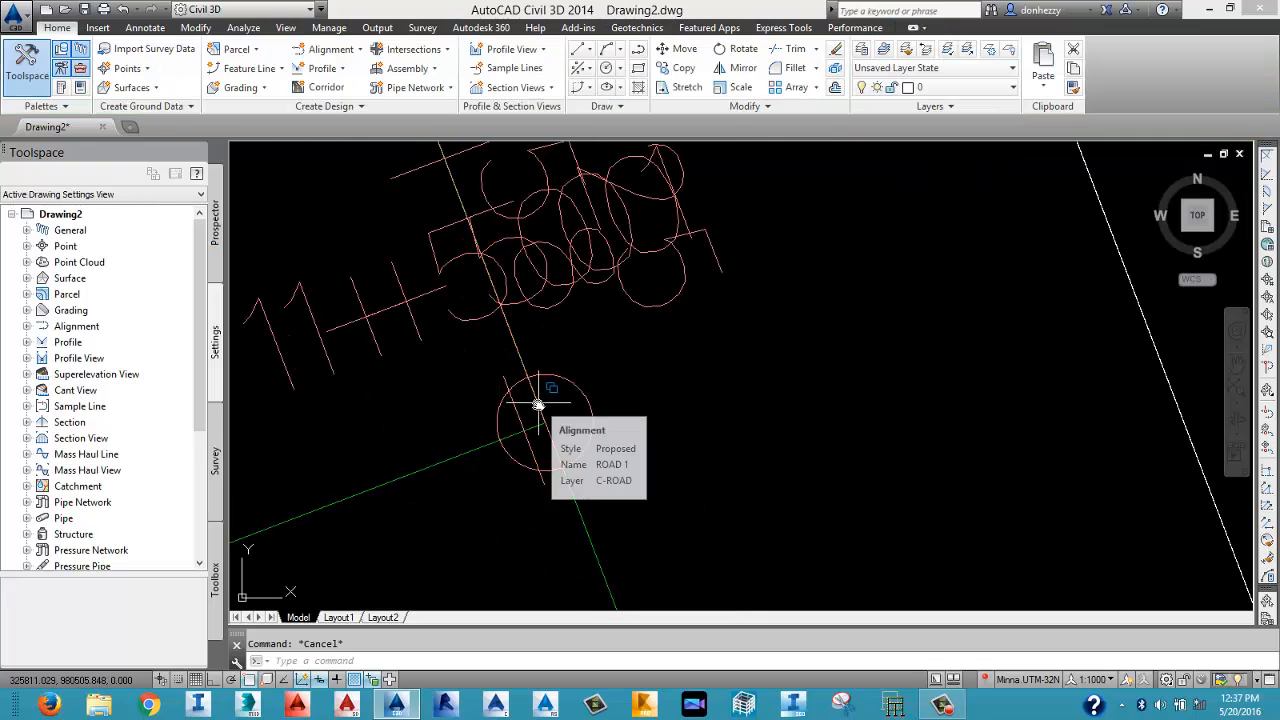
{"action": "scroll", "coordinate": [538, 427], "scroll_direction": "up", "scroll_amount": 8}
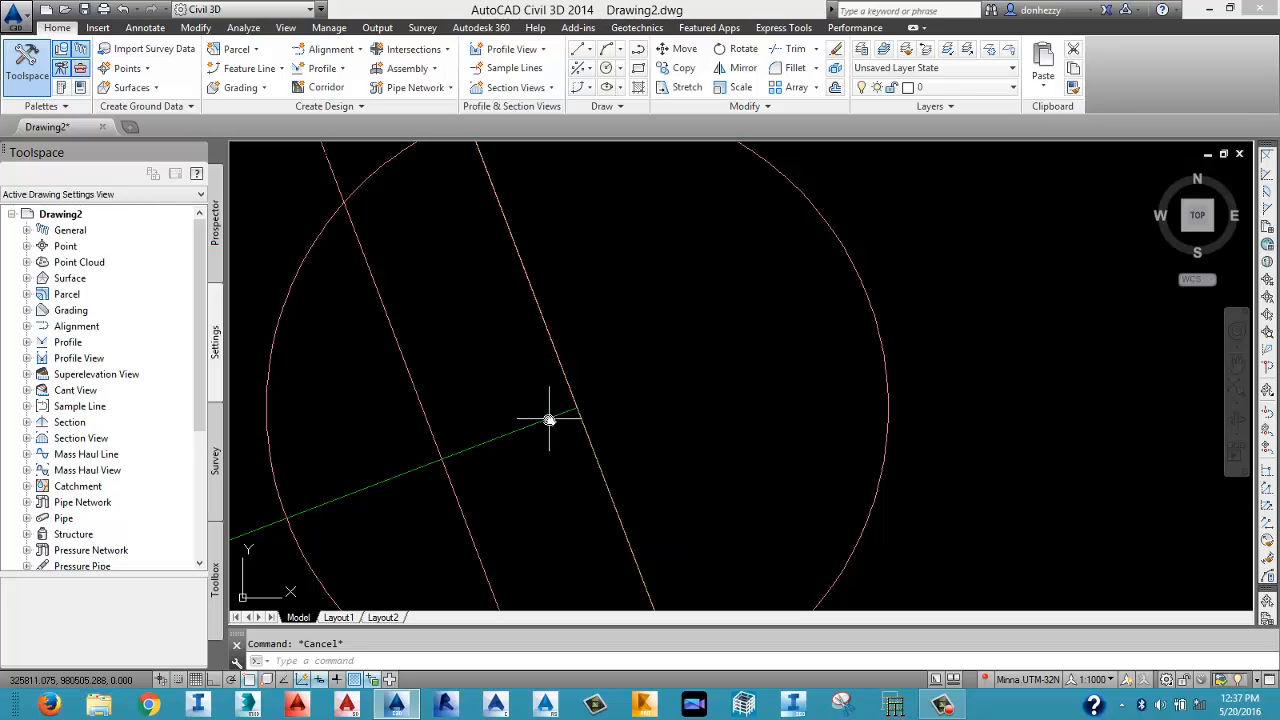
{"action": "left_click", "coordinate": [449, 51]}
{"action": "left_click", "coordinate": [453, 78]}
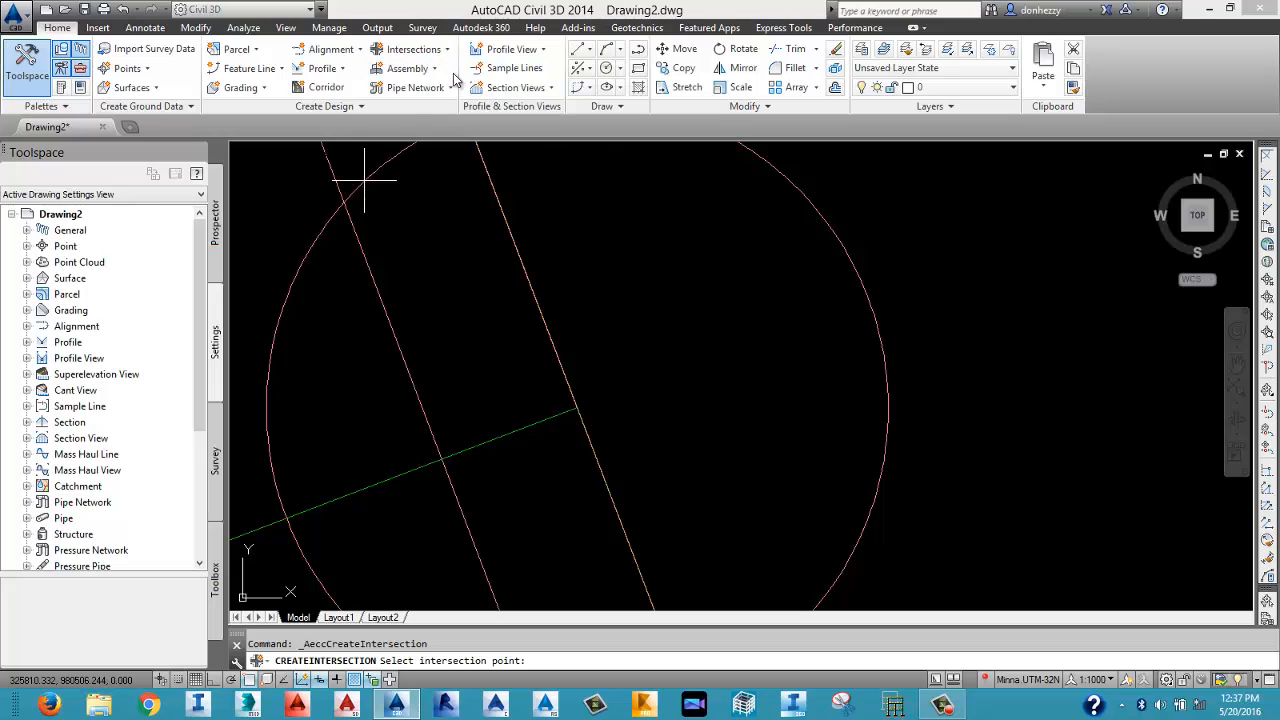
{"action": "left_click", "coordinate": [578, 411]}
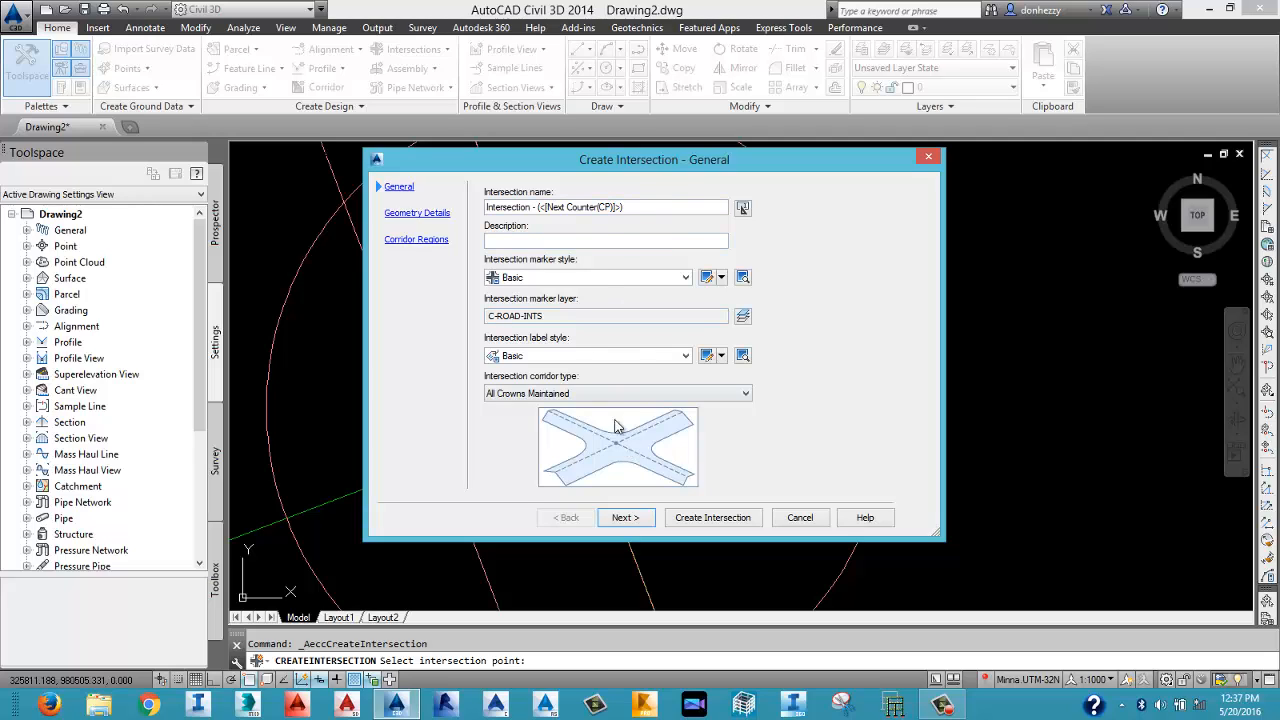
{"action": "left_click", "coordinate": [626, 518]}
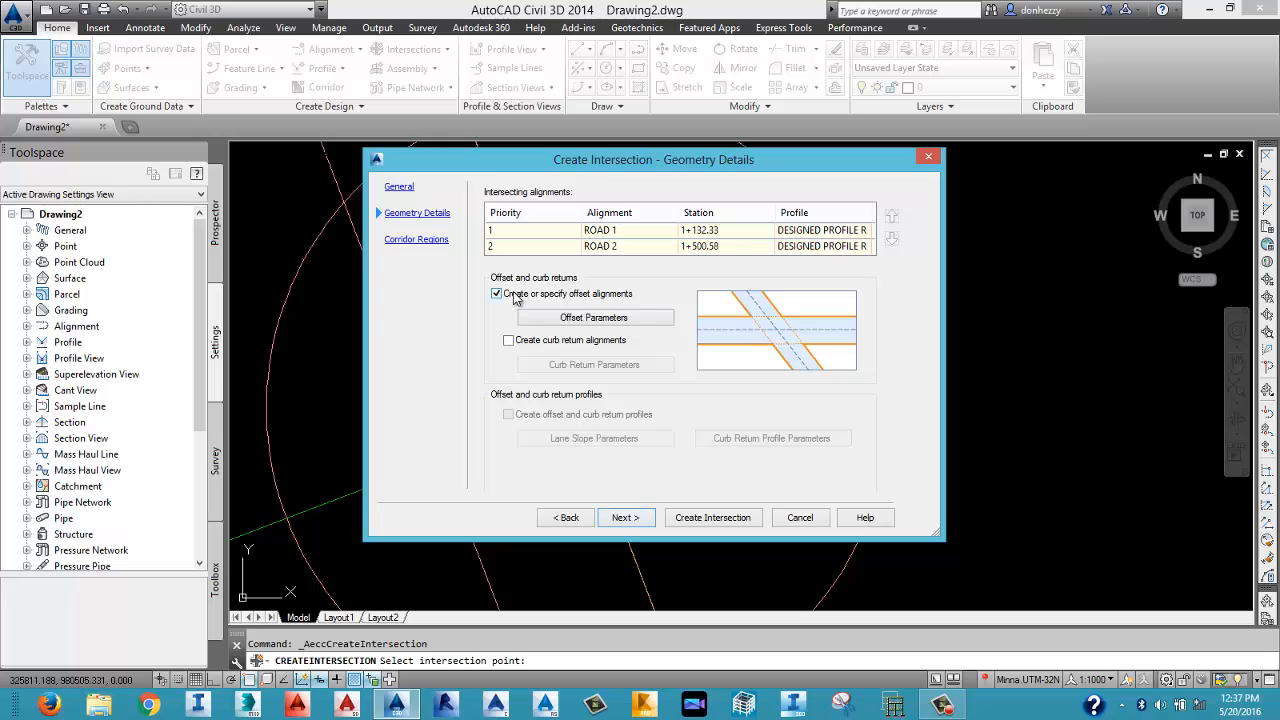
Turn off offset alignment creation for the junction at Road 2's end and create the intersection, continuing with the existing profiles.
{"action": "left_click", "coordinate": [519, 298]}
{"action": "left_click", "coordinate": [624, 517]}
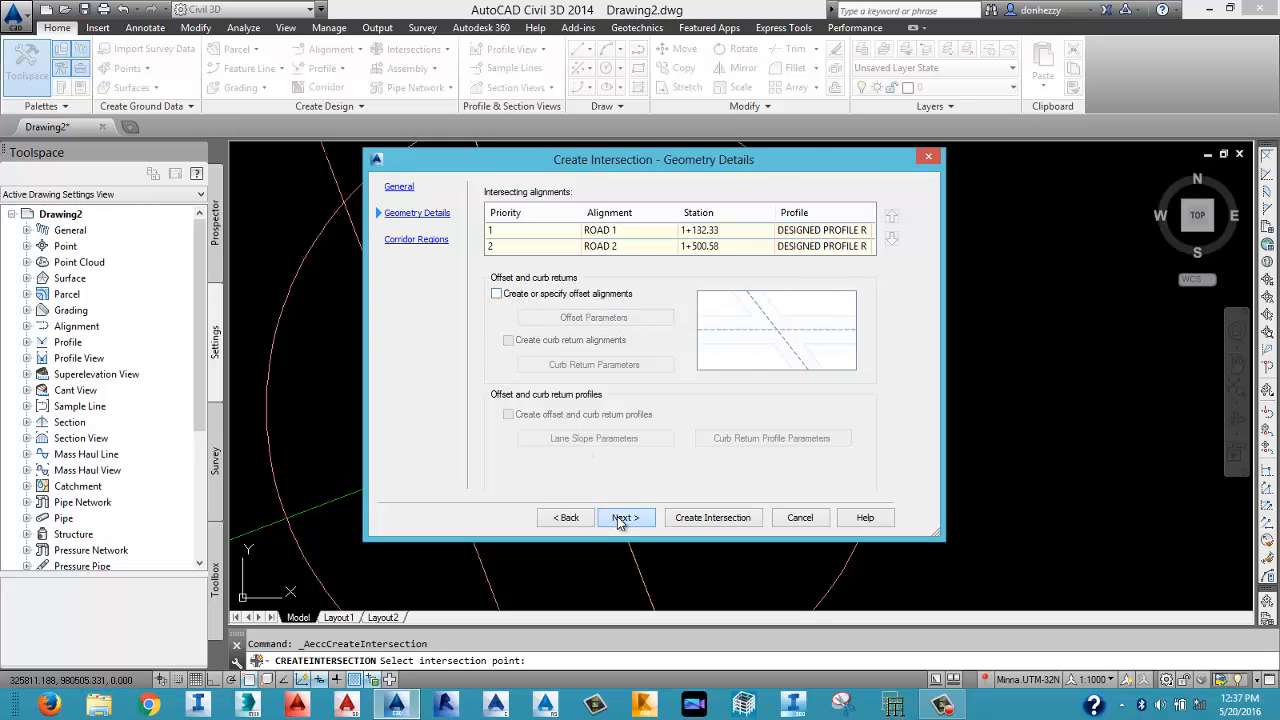
{"action": "left_click", "coordinate": [677, 517]}
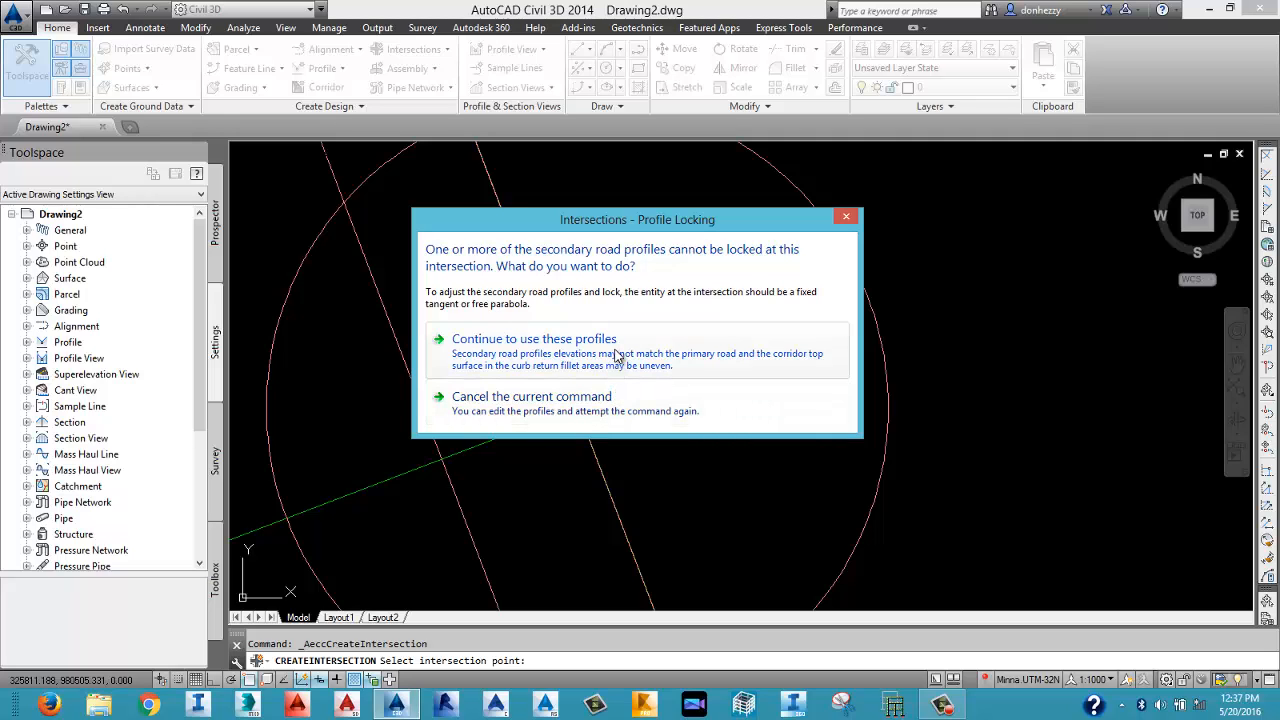
{"action": "left_click", "coordinate": [618, 356]}
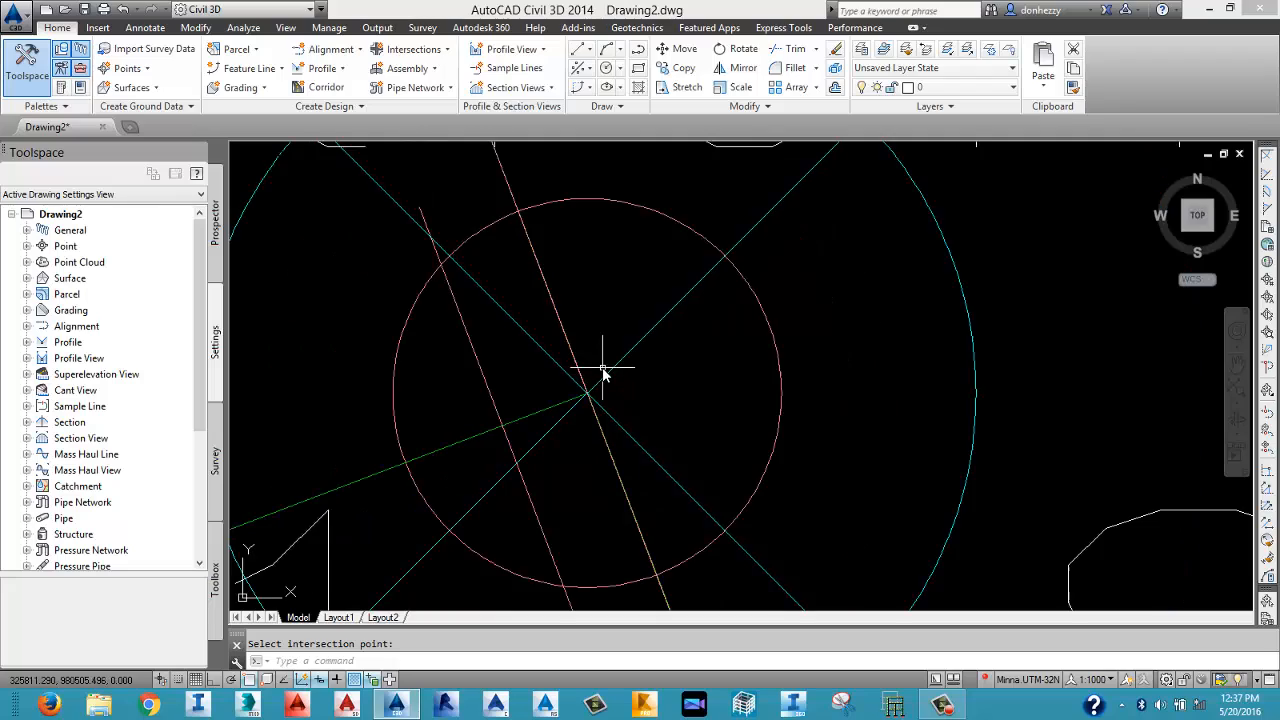
Examine the new intersection marker at the end of Road 2 and the final stretch of the designed profile in the Road 2 profile view.
{"action": "scroll", "coordinate": [603, 372], "scroll_direction": "down", "scroll_amount": 8}
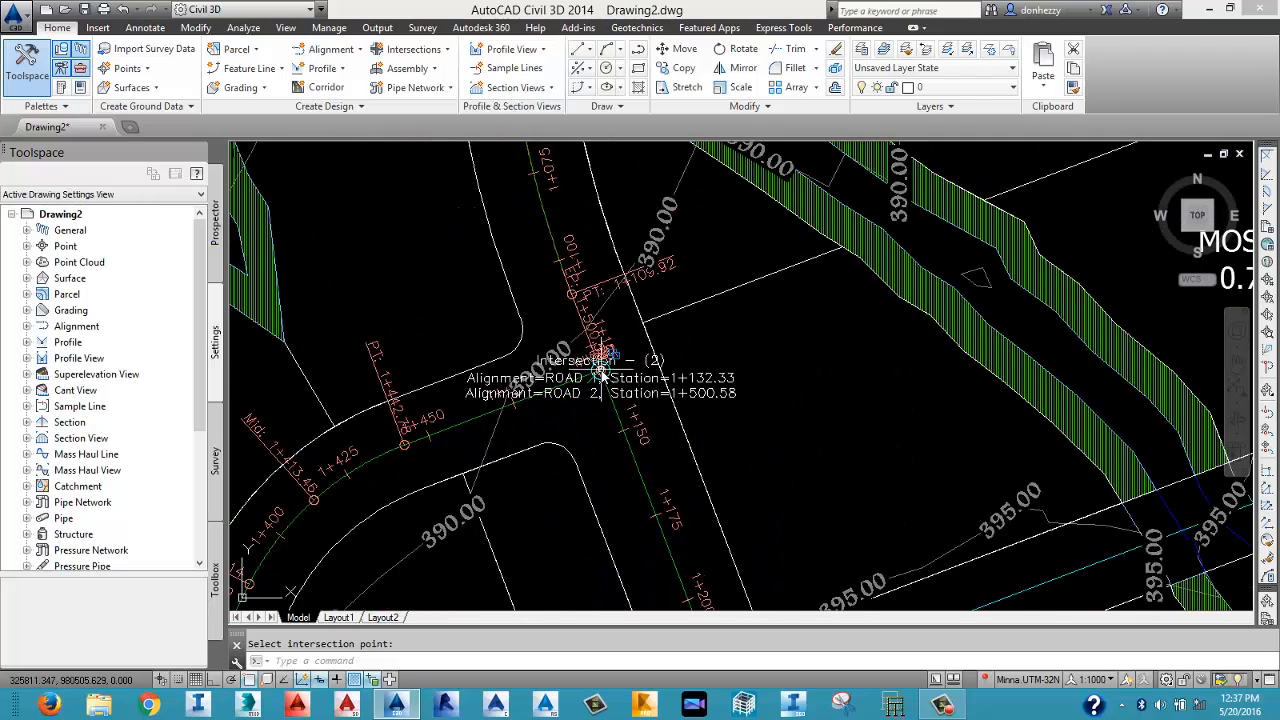
{"action": "scroll", "coordinate": [600, 372], "scroll_direction": "down", "scroll_amount": 15}
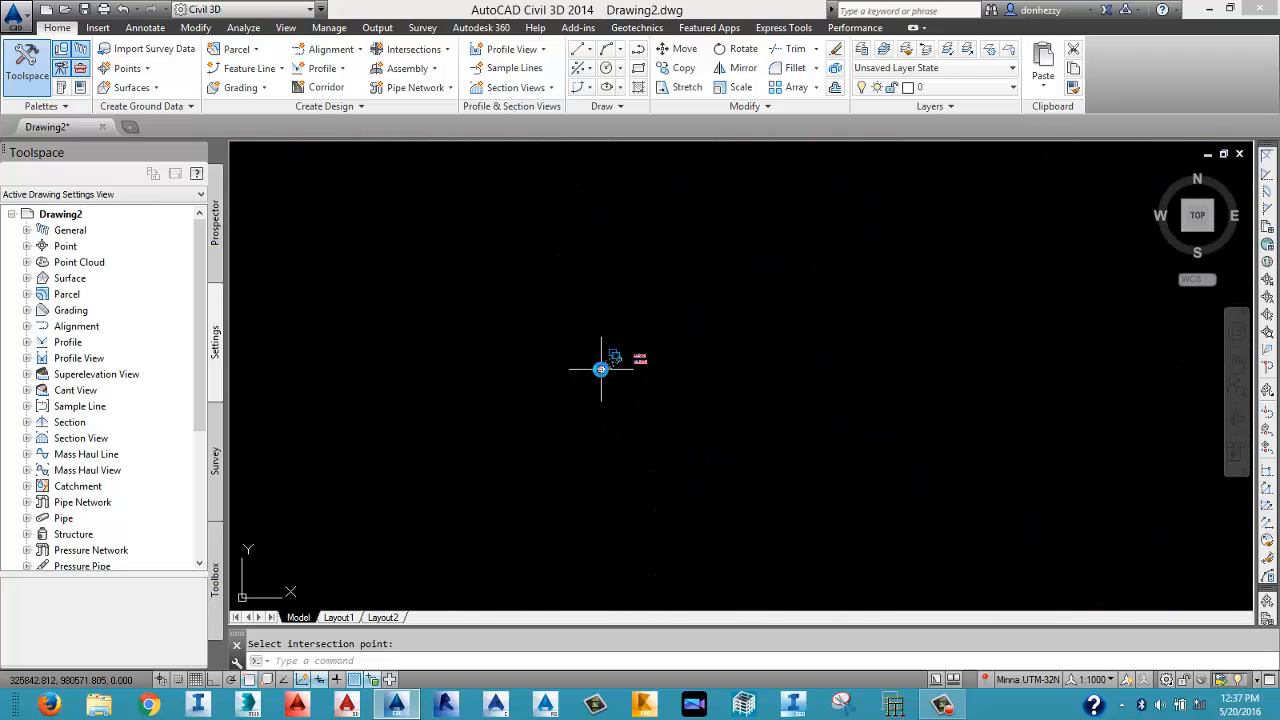
{"action": "scroll", "coordinate": [632, 367], "scroll_direction": "up", "scroll_amount": 15}
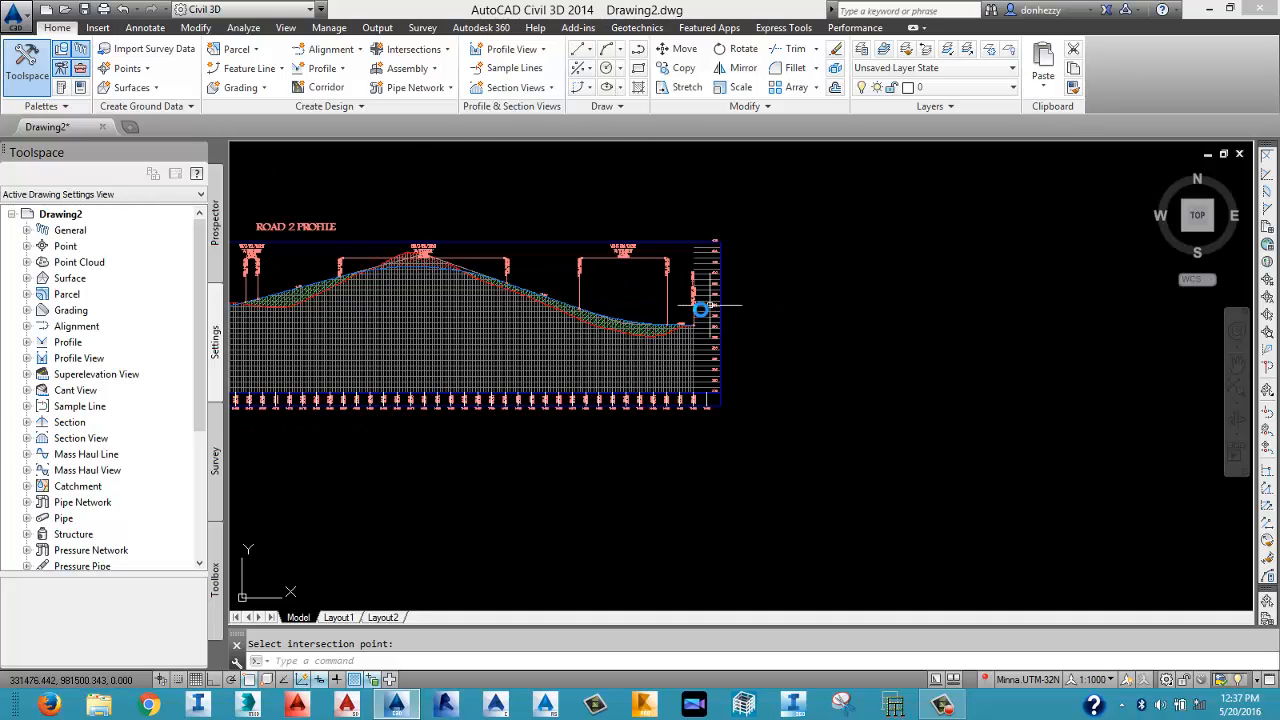
{"action": "scroll", "coordinate": [686, 323], "scroll_direction": "up", "scroll_amount": 2}
{"action": "scroll", "coordinate": [633, 375], "scroll_direction": "down", "scroll_amount": 8}
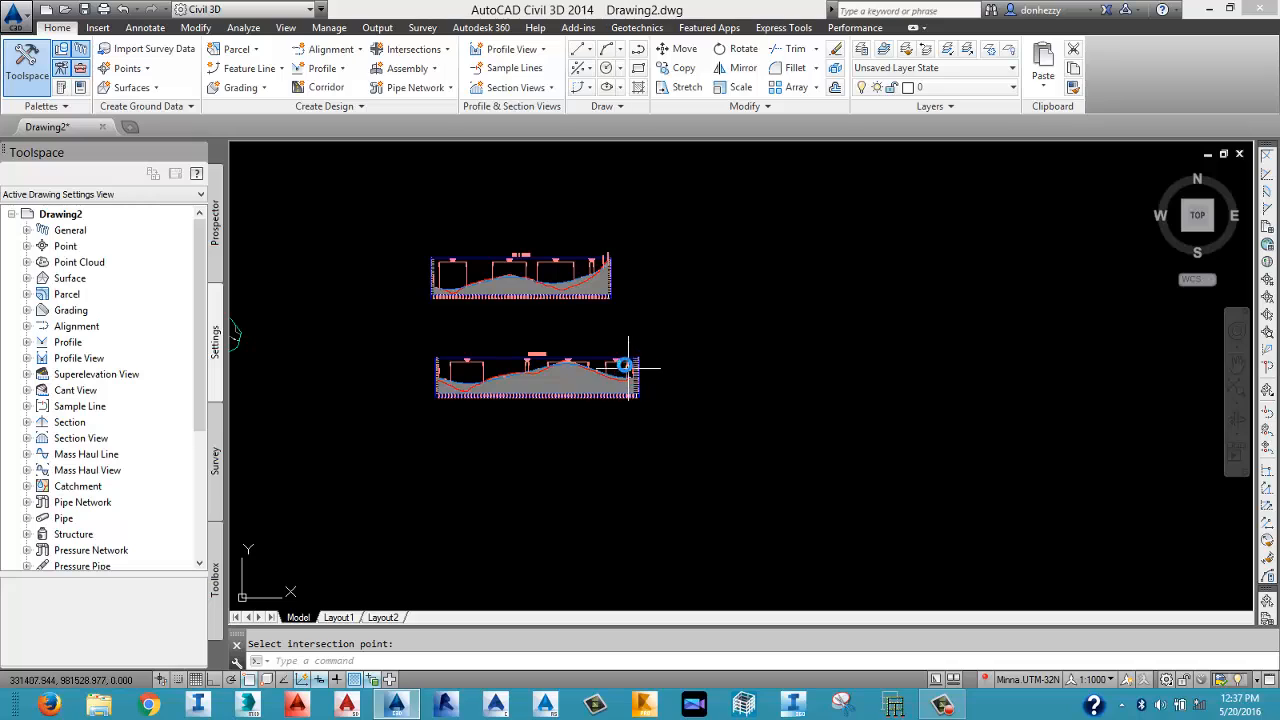
{"action": "scroll", "coordinate": [603, 373], "scroll_direction": "up", "scroll_amount": 2}
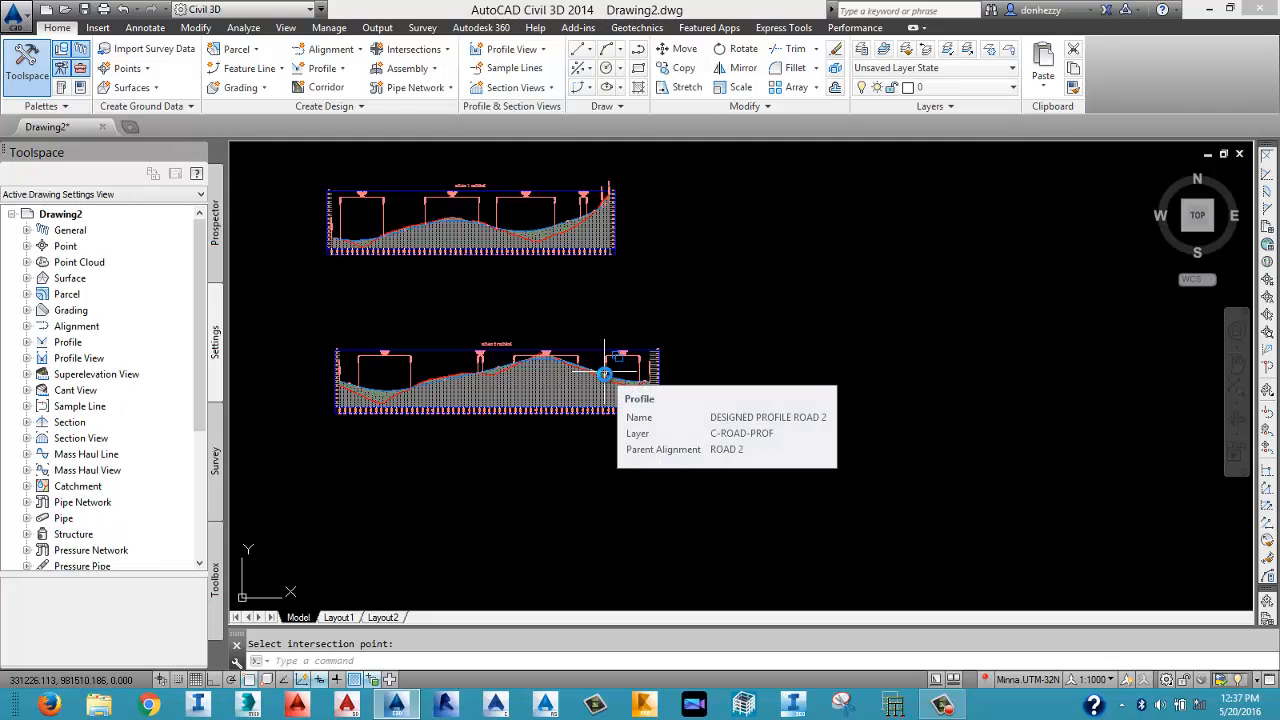
{"action": "scroll", "coordinate": [612, 383], "scroll_direction": "up", "scroll_amount": 2}
{"action": "scroll", "coordinate": [612, 383], "scroll_direction": "up", "scroll_amount": 4}
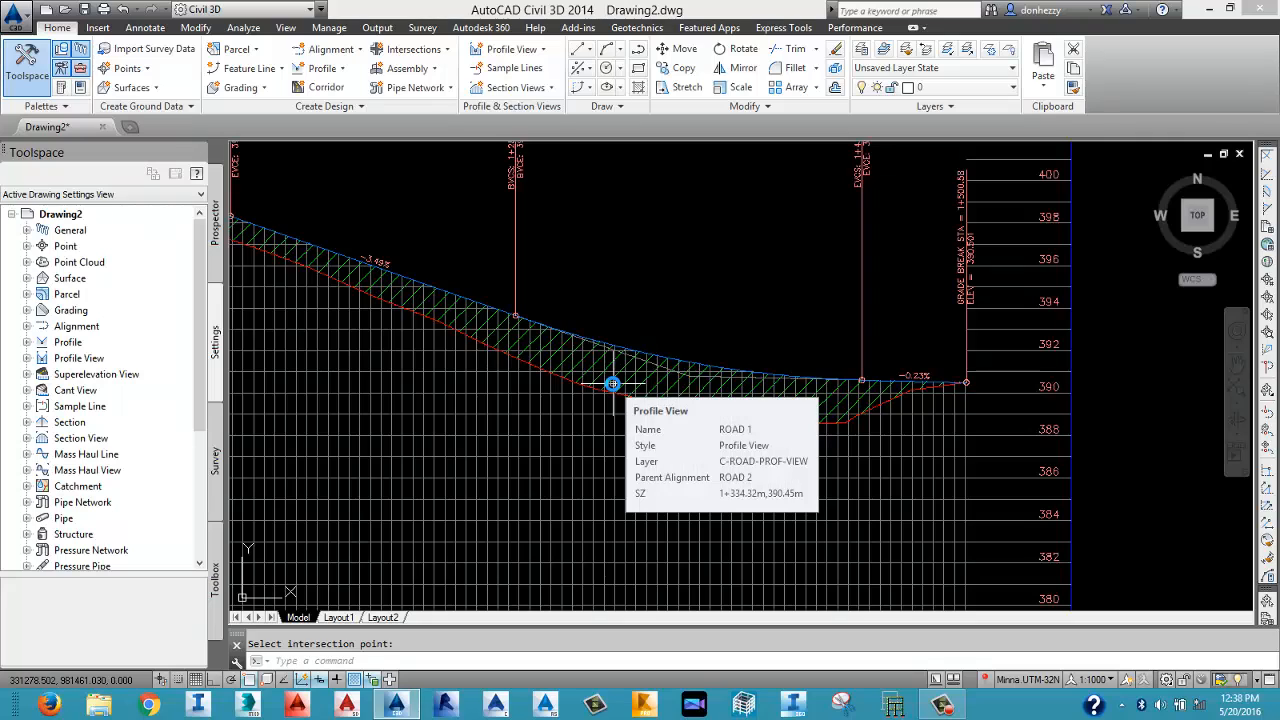
{"action": "scroll", "coordinate": [612, 383], "scroll_direction": "down", "scroll_amount": 3}
{"action": "scroll", "coordinate": [612, 383], "scroll_direction": "down", "scroll_amount": 1}
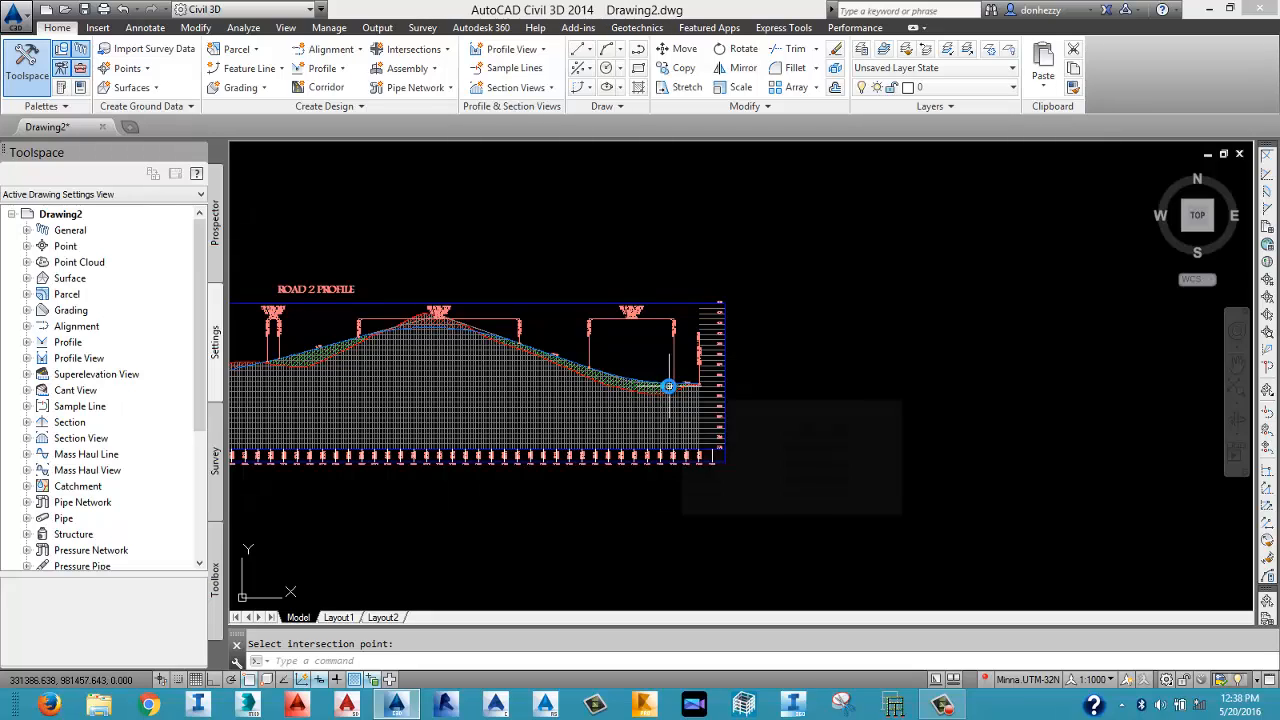
Review the full length of the Road 2 profile view and compare it with the Road 1 profile view.
{"action": "key", "text": "Escape"}
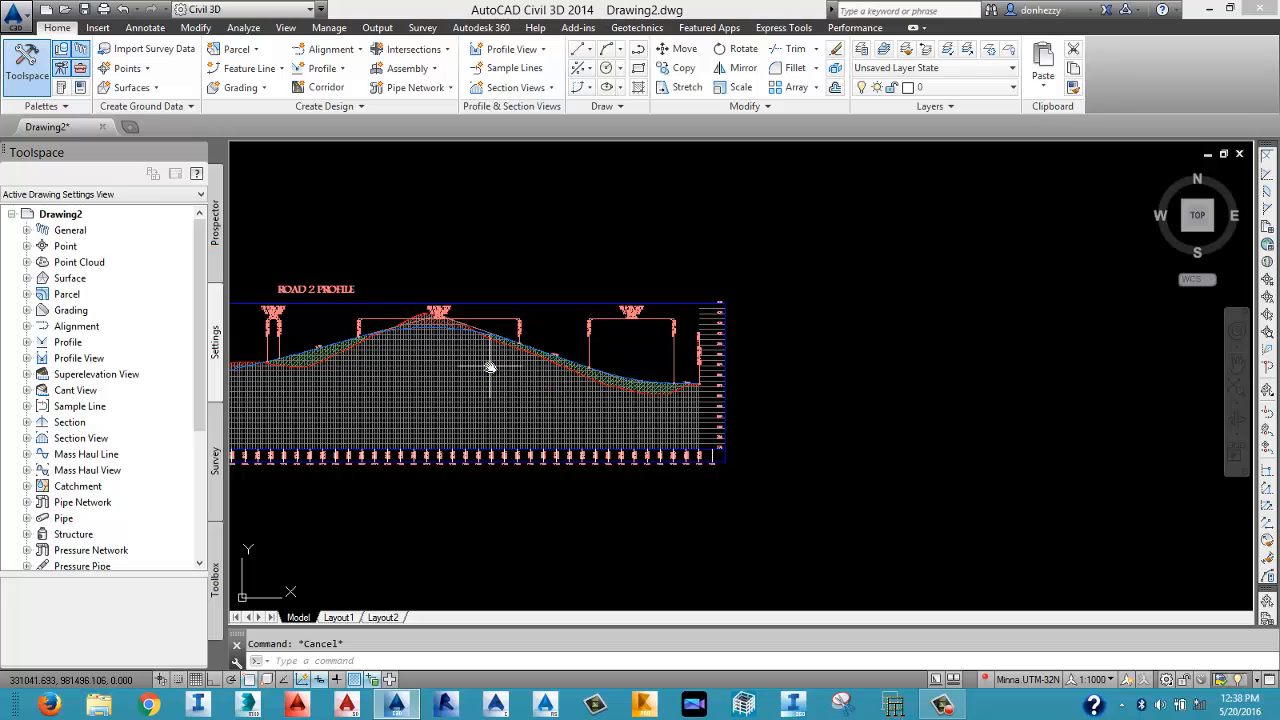
{"action": "middle_click_drag", "start_coordinate": [490, 368], "coordinate": [778, 362]}
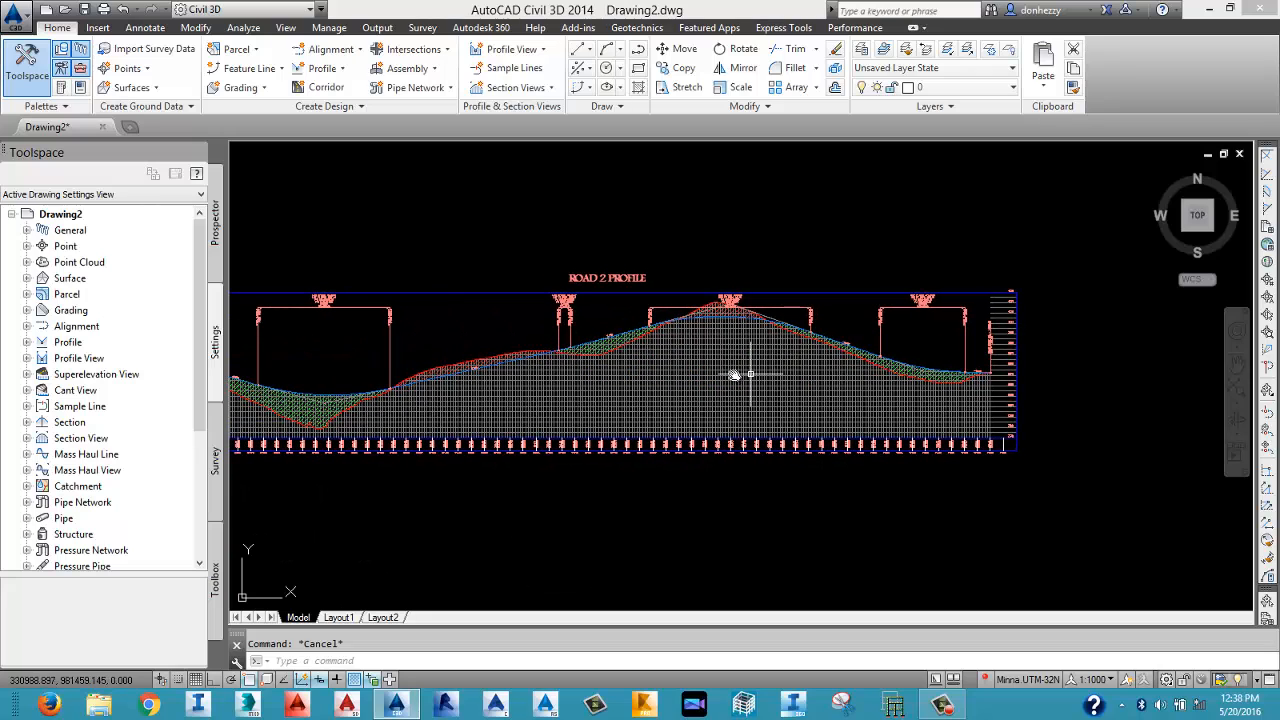
{"action": "middle_click_drag", "start_coordinate": [586, 349], "coordinate": [686, 366]}
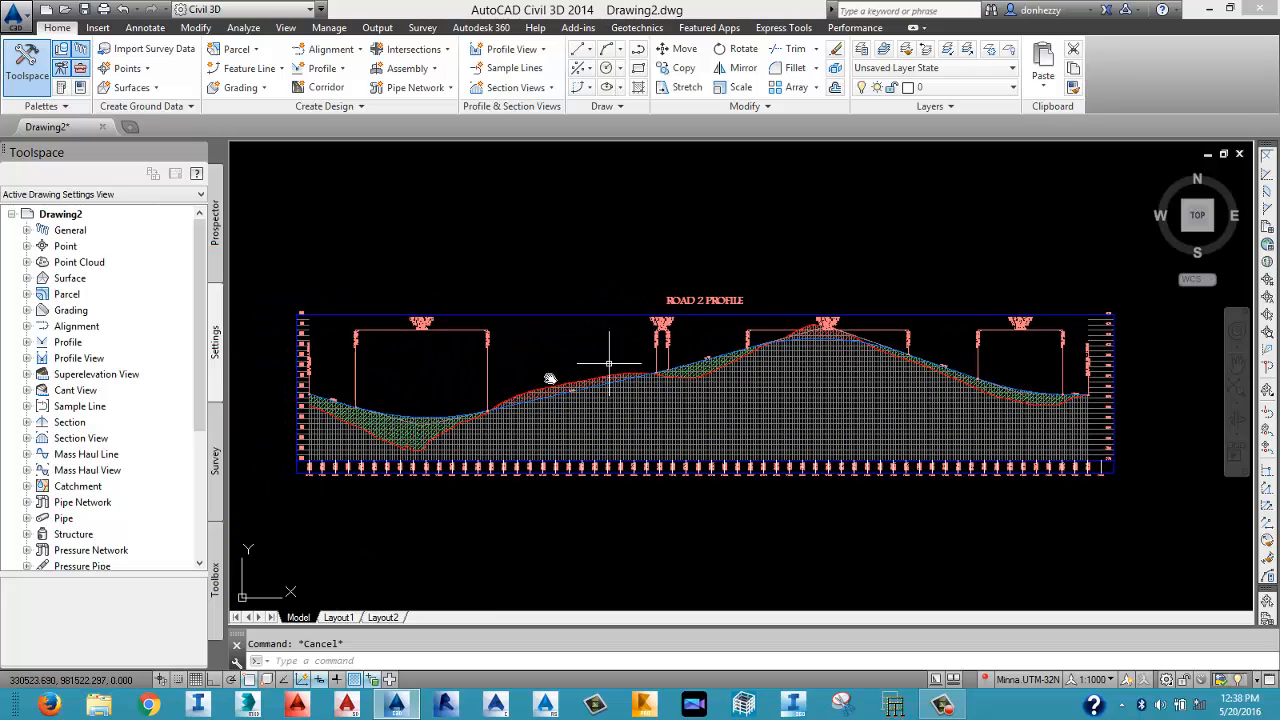
{"action": "scroll", "coordinate": [525, 395], "scroll_direction": "down", "scroll_amount": 4}
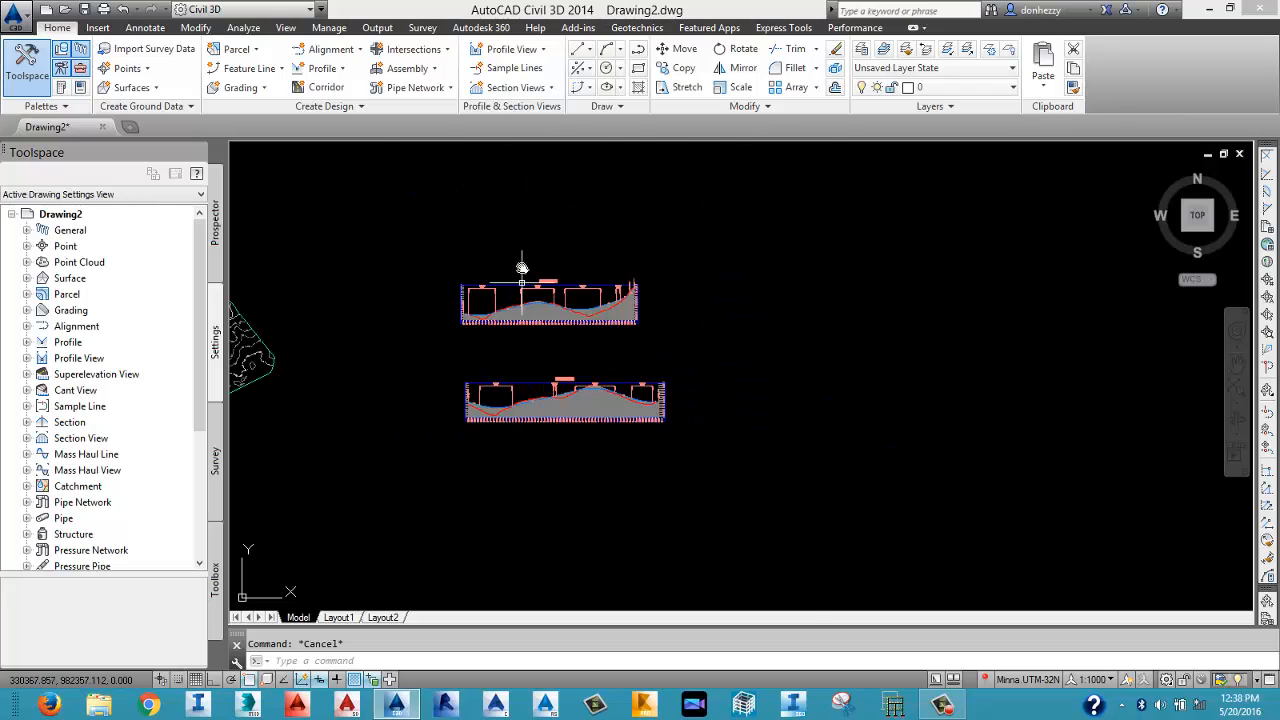
{"action": "scroll", "coordinate": [515, 280], "scroll_direction": "up", "scroll_amount": 4}
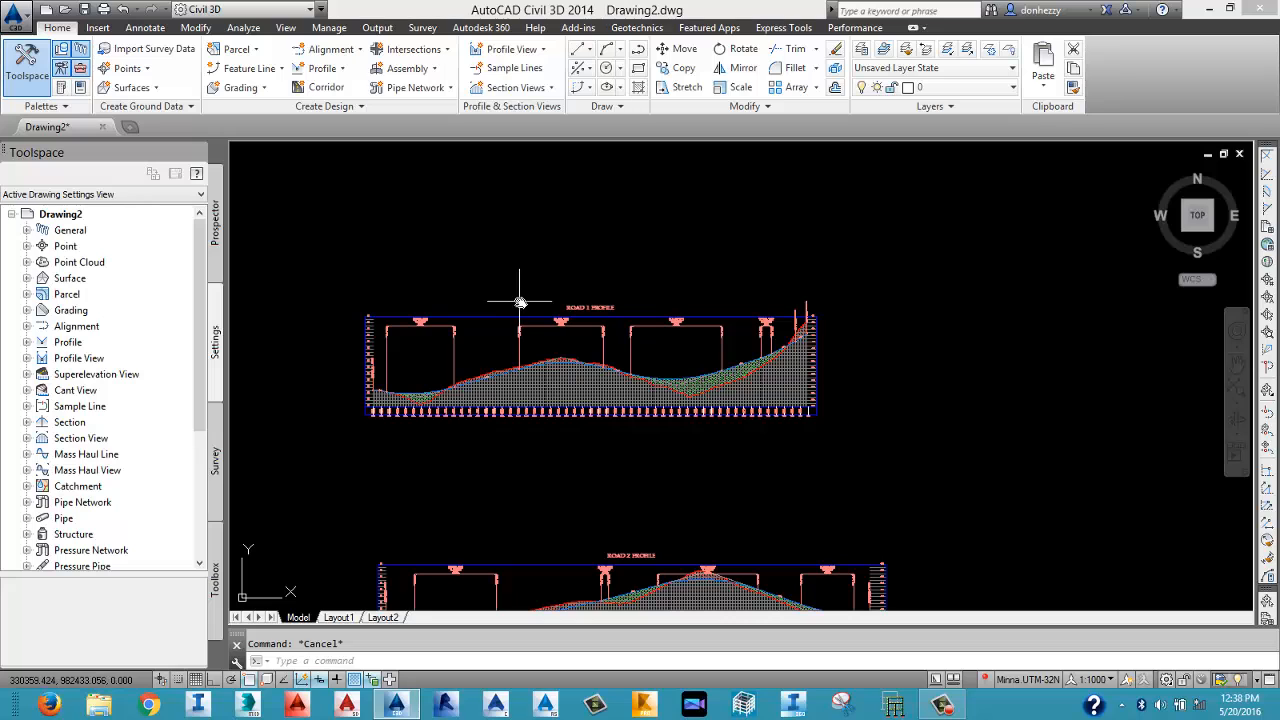
{"action": "scroll", "coordinate": [500, 405], "scroll_direction": "up", "scroll_amount": 4}
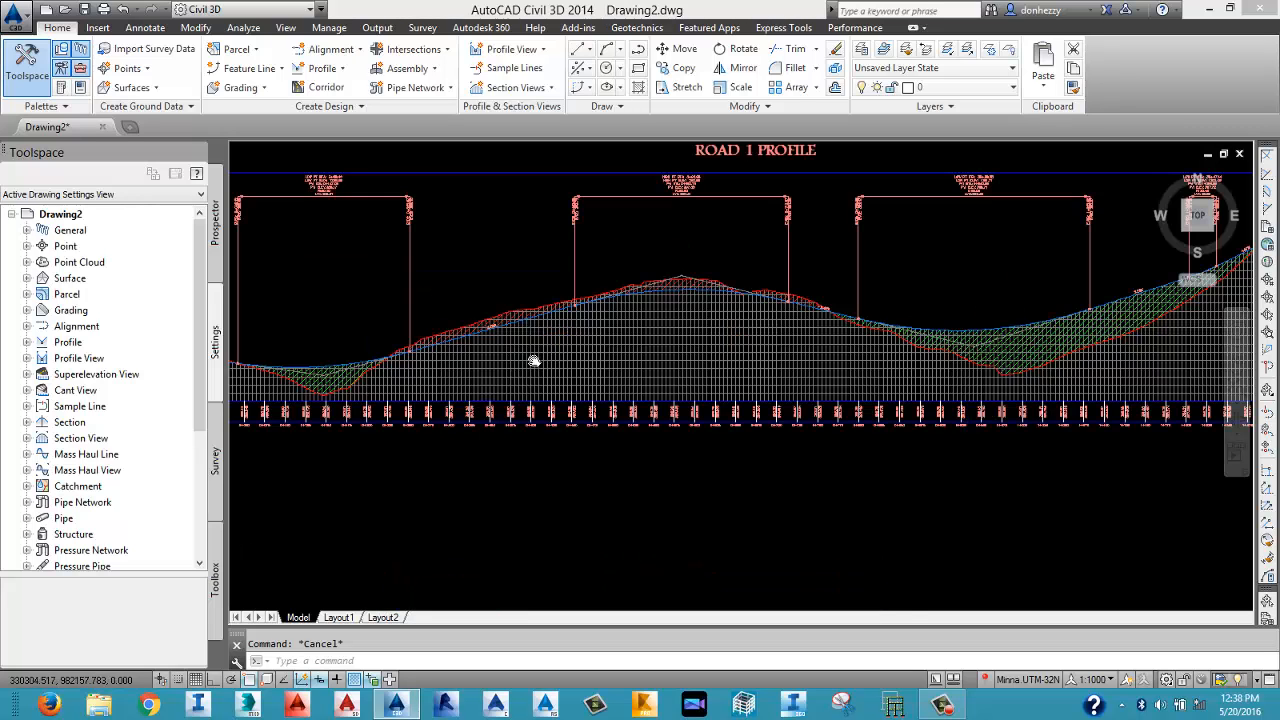
{"action": "scroll", "coordinate": [530, 357], "scroll_direction": "down", "scroll_amount": 4}
{"action": "scroll", "coordinate": [530, 357], "scroll_direction": "up", "scroll_amount": 2}
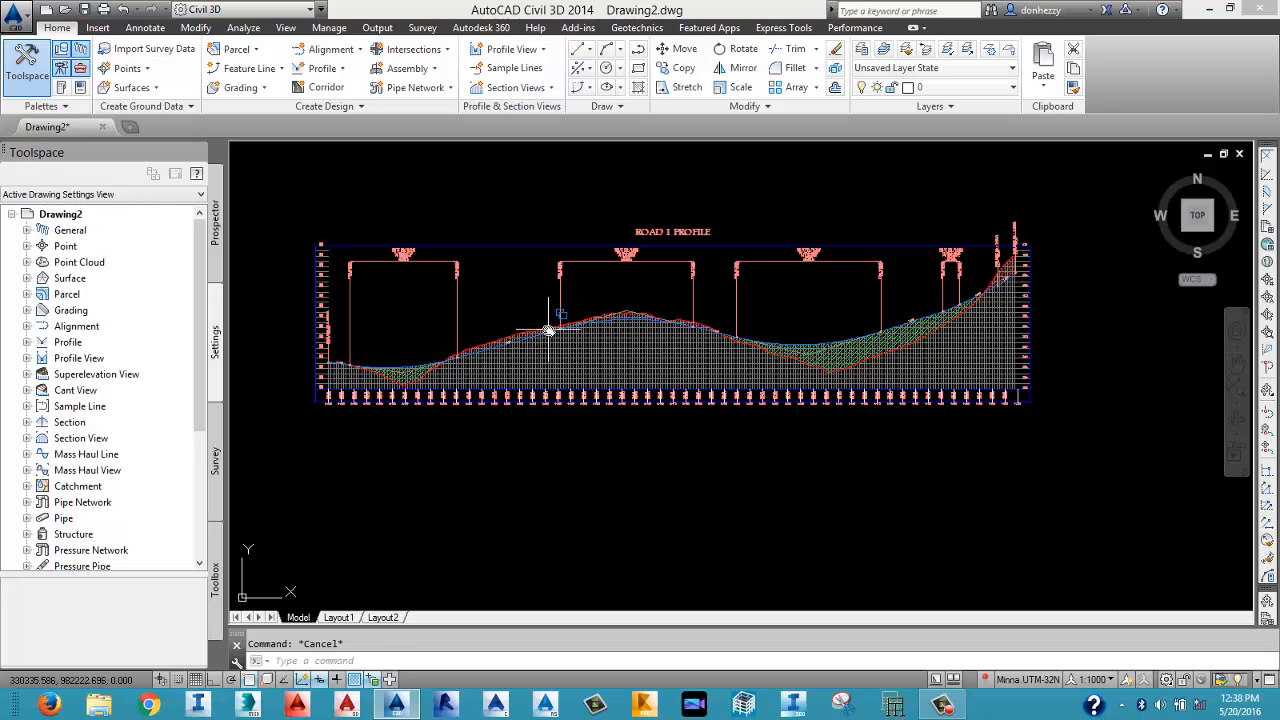
{"action": "mouse_move", "coordinate": [548, 330]}
{"action": "scroll", "coordinate": [557, 321], "scroll_direction": "down", "scroll_amount": 6}
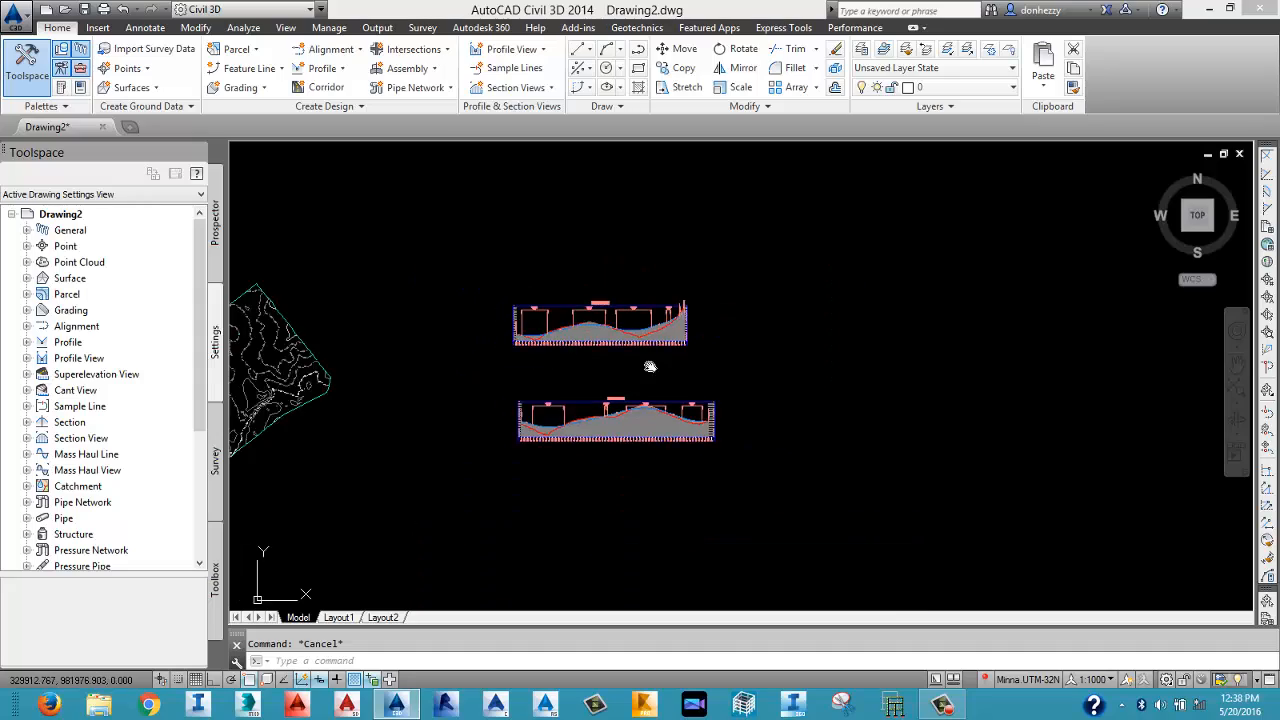
Inspect the intersection marker beside the church plot up close, where the start of Road 2 meets Road 1.
{"action": "middle_click_drag", "start_coordinate": [650, 366], "coordinate": [850, 359]}
{"action": "middle_click_drag", "start_coordinate": [537, 420], "coordinate": [737, 358]}
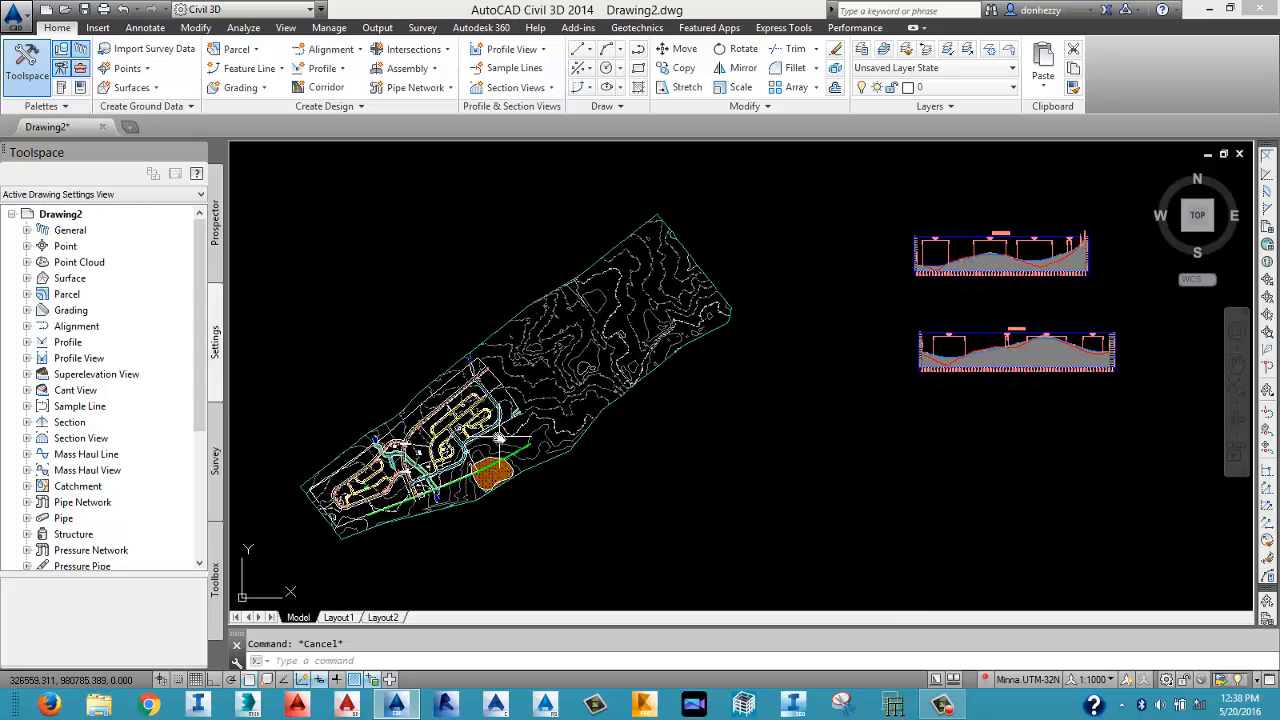
{"action": "middle_click_drag", "start_coordinate": [450, 438], "coordinate": [566, 387]}
{"action": "scroll", "coordinate": [518, 388], "scroll_direction": "up", "scroll_amount": 8}
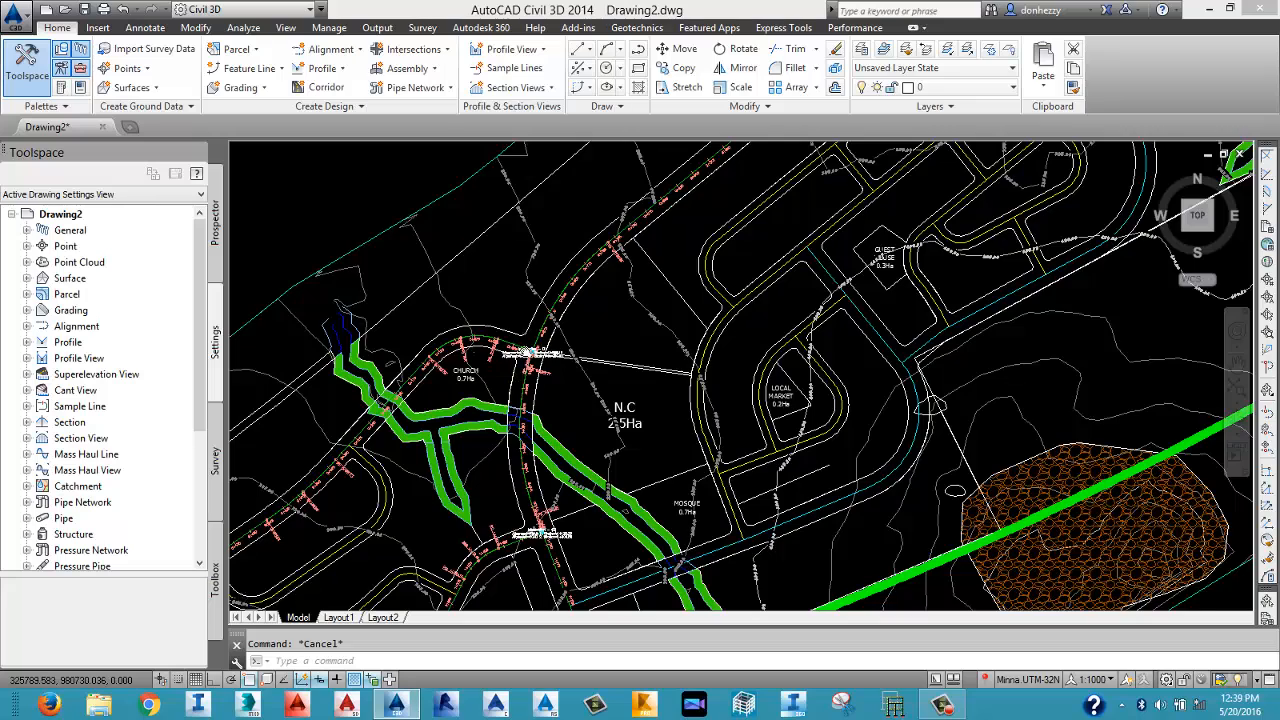
{"action": "scroll", "coordinate": [531, 351], "scroll_direction": "up", "scroll_amount": 10}
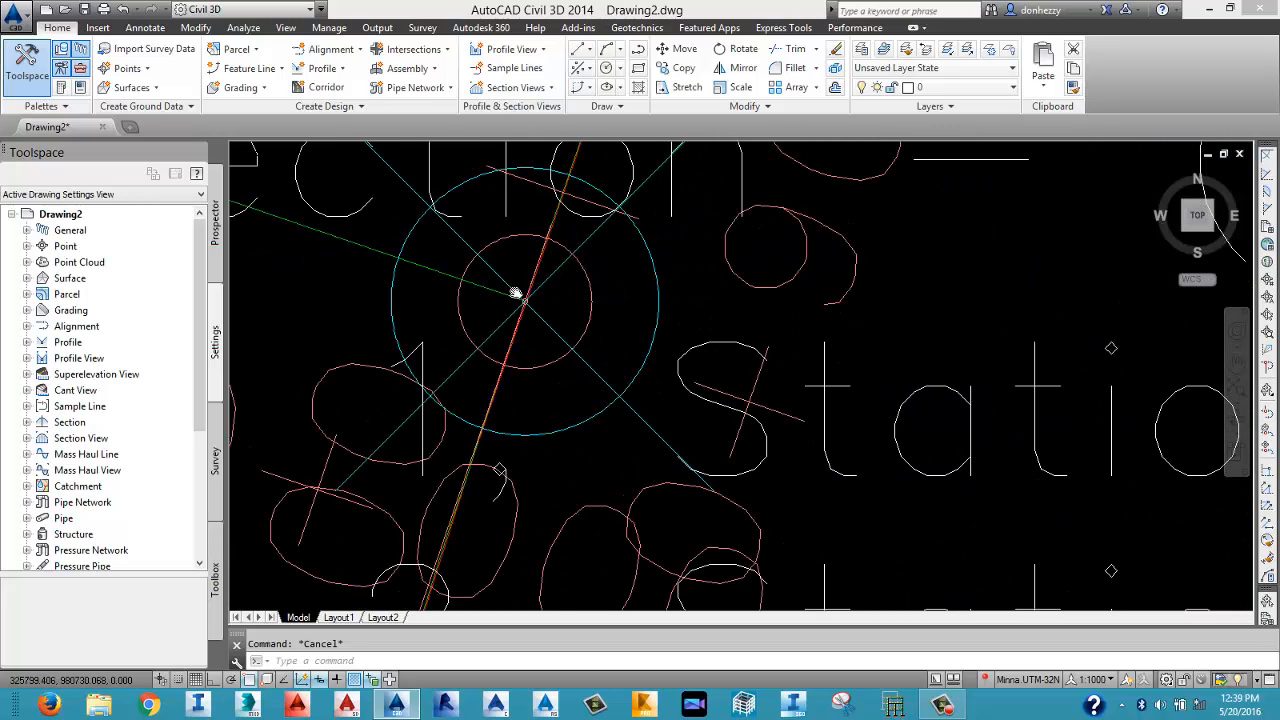
{"action": "scroll", "coordinate": [515, 293], "scroll_direction": "up", "scroll_amount": 8}
{"action": "scroll", "coordinate": [570, 352], "scroll_direction": "up", "scroll_amount": 5}
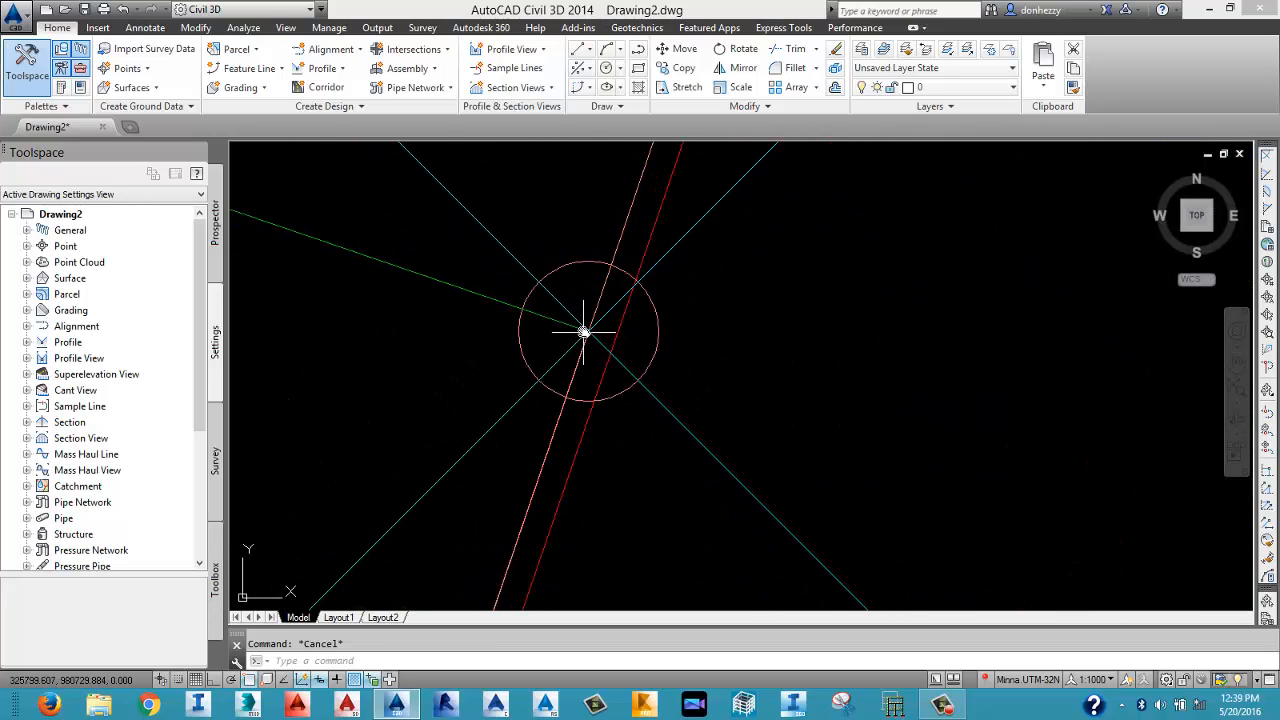
{"action": "scroll", "coordinate": [586, 355], "scroll_direction": "up", "scroll_amount": 5}
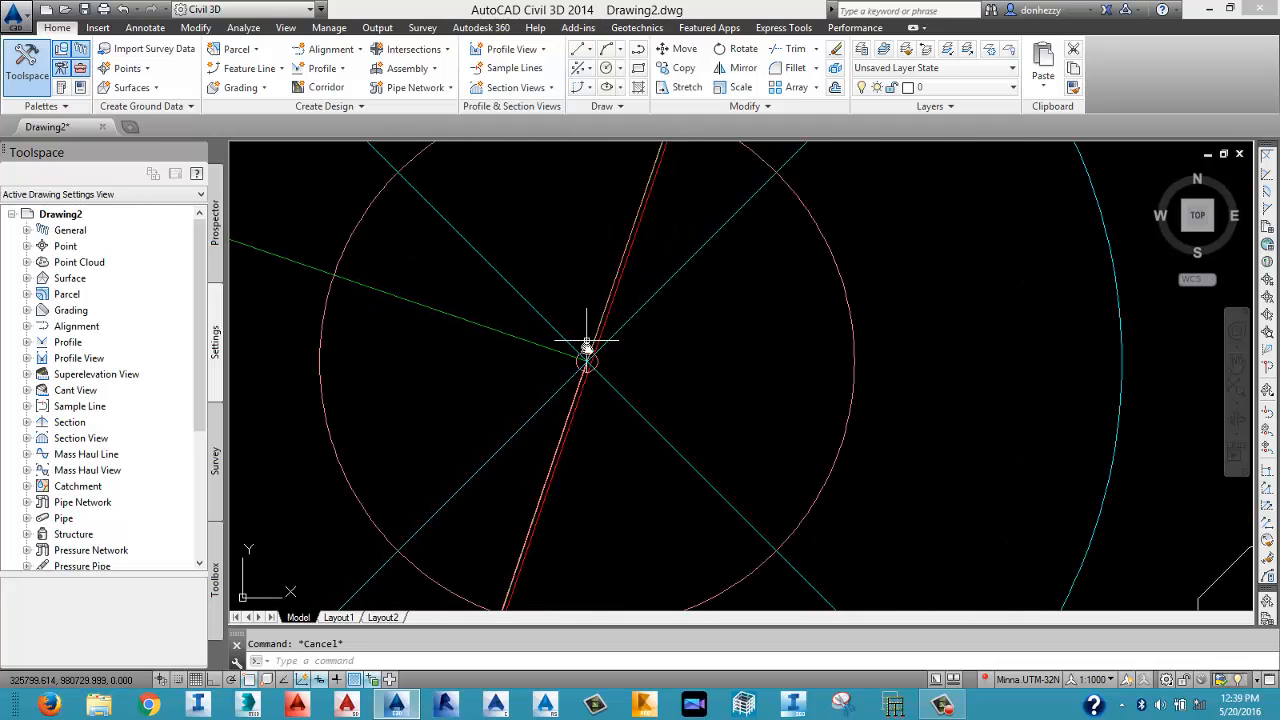
{"action": "scroll", "coordinate": [590, 345], "scroll_direction": "down", "scroll_amount": 3}
{"action": "scroll", "coordinate": [594, 358], "scroll_direction": "down", "scroll_amount": 2}
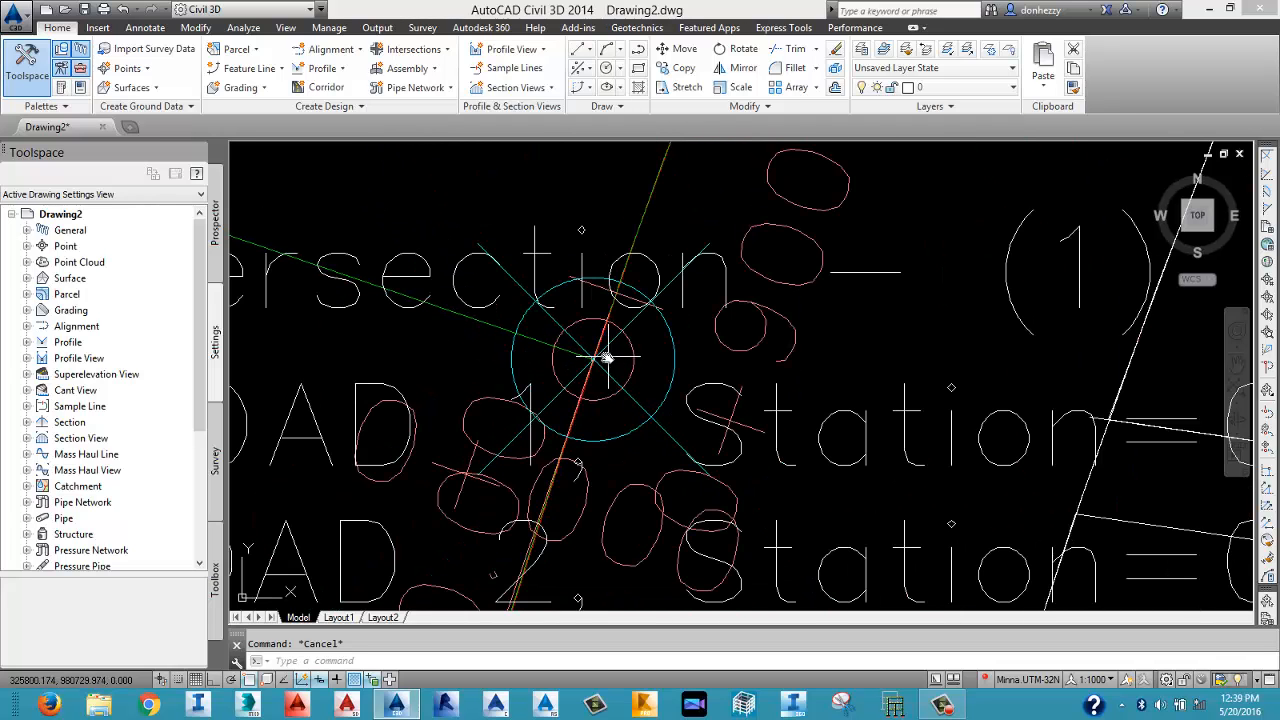
{"action": "scroll", "coordinate": [590, 362], "scroll_direction": "up", "scroll_amount": 6}
{"action": "scroll", "coordinate": [594, 366], "scroll_direction": "down", "scroll_amount": 8}
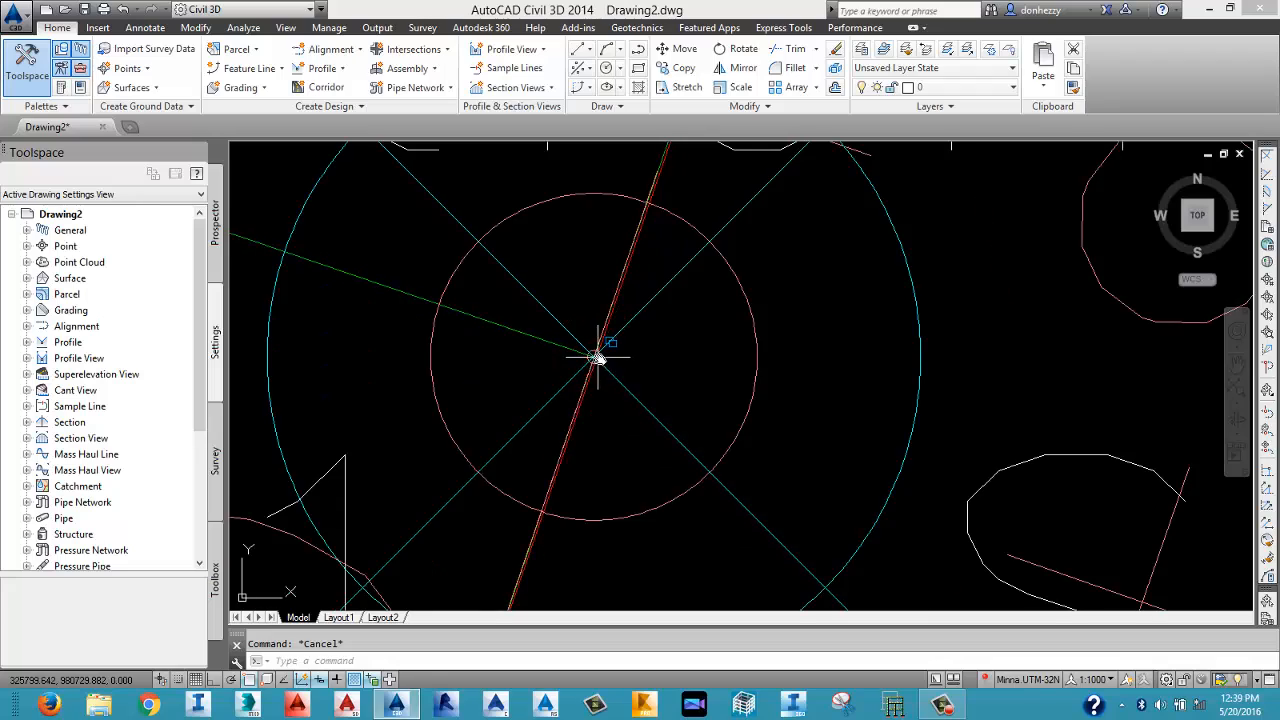
{"action": "middle_click_drag", "start_coordinate": [597, 463], "coordinate": [660, 339]}
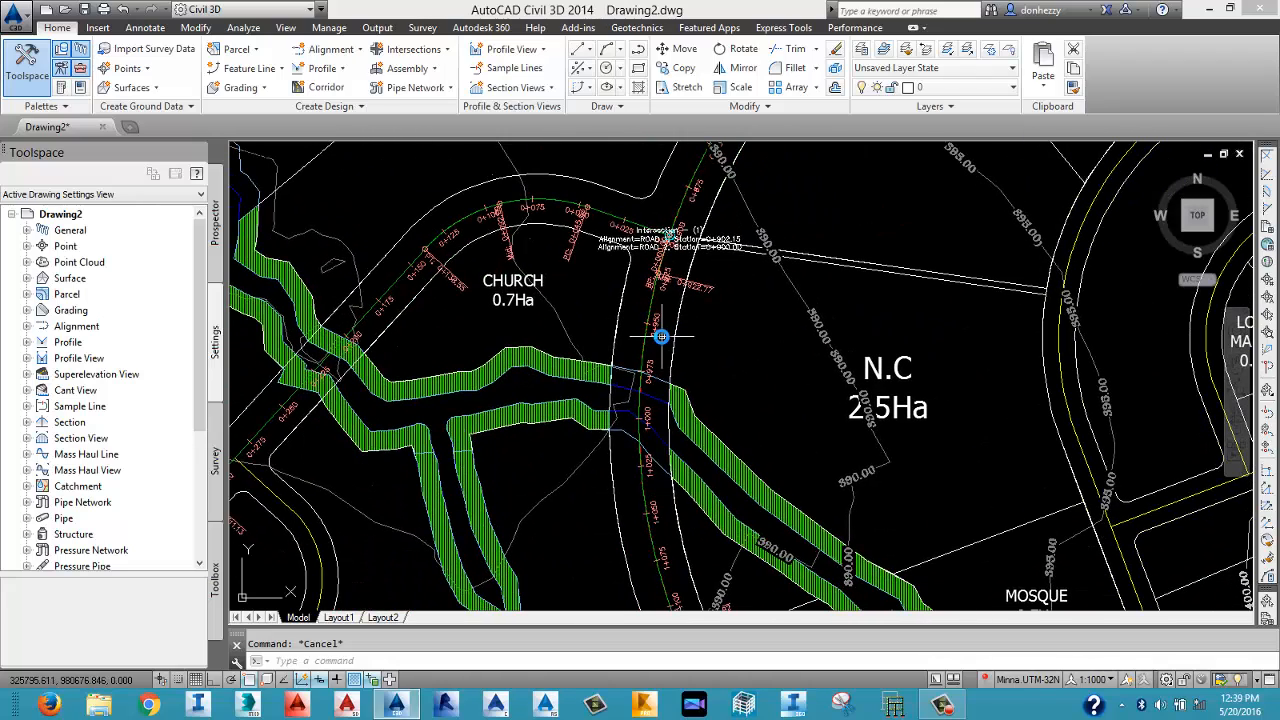
Review both intersection labels along Road 1 in plan together with the two road profile views.
{"action": "mouse_move", "coordinate": [661, 339]}
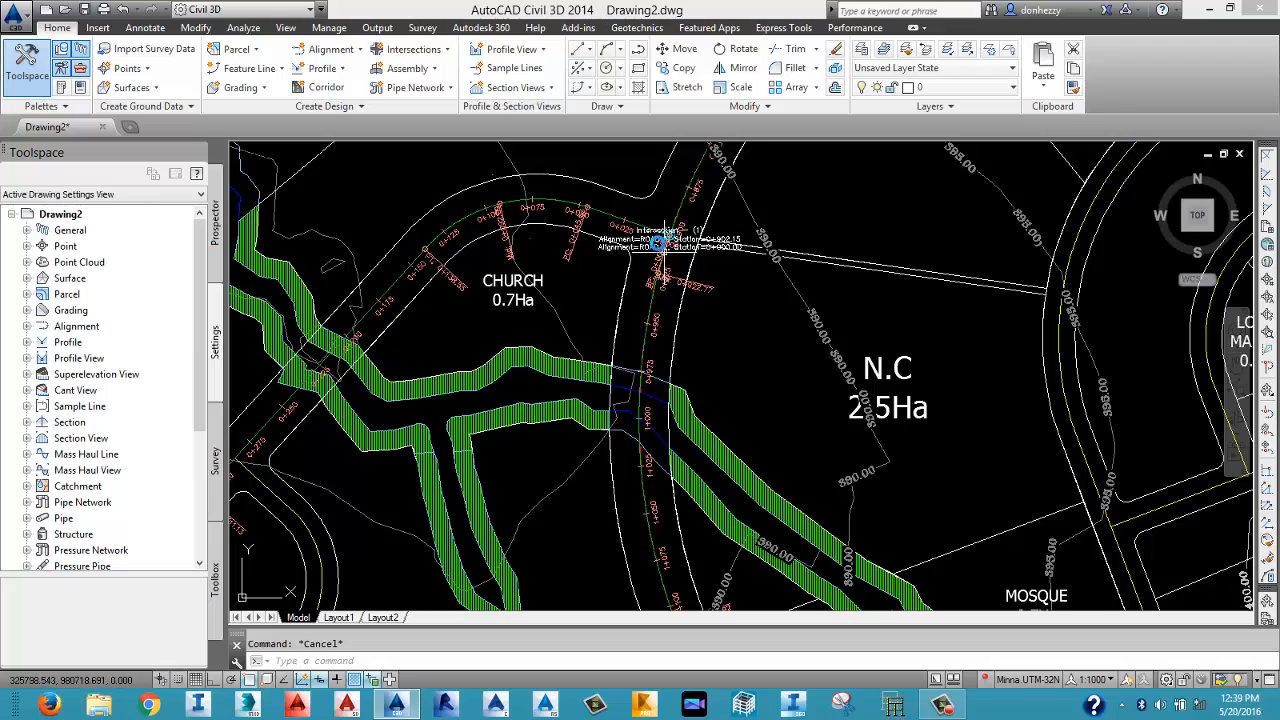
{"action": "scroll", "coordinate": [672, 237], "scroll_direction": "up", "scroll_amount": 2}
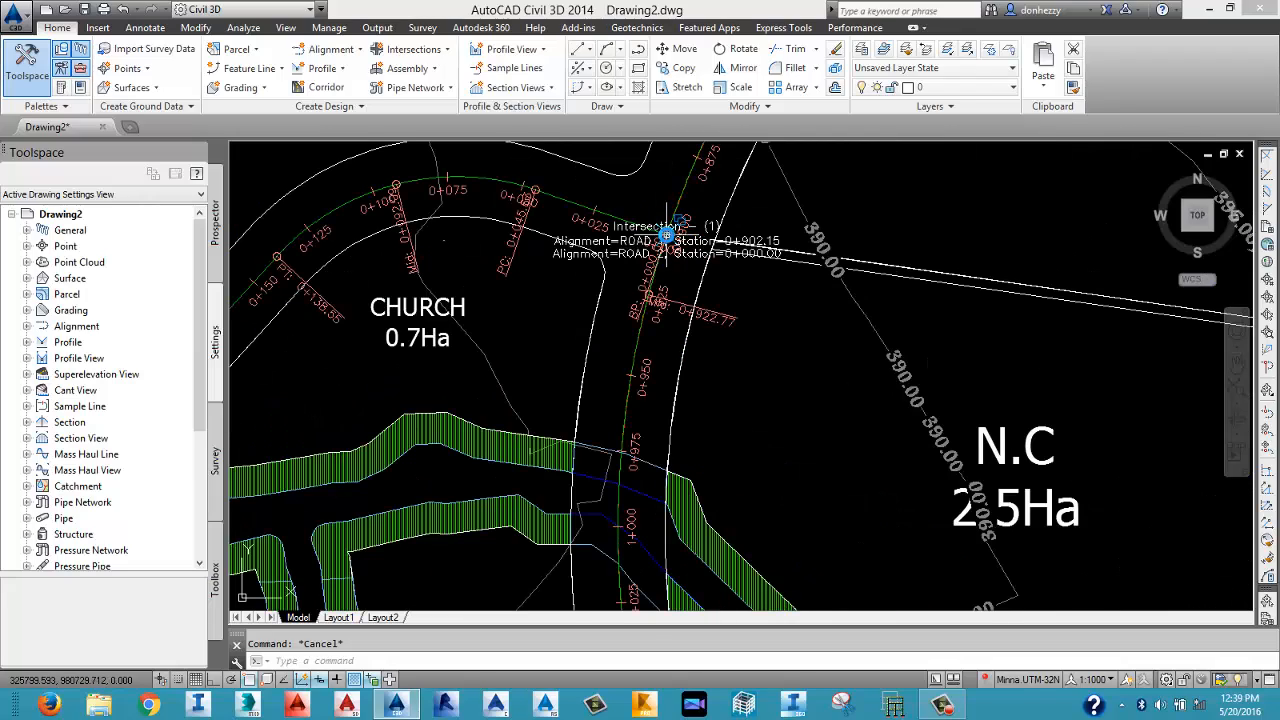
{"action": "scroll", "coordinate": [667, 236], "scroll_direction": "down", "scroll_amount": 5}
{"action": "scroll", "coordinate": [677, 410], "scroll_direction": "up", "scroll_amount": 2}
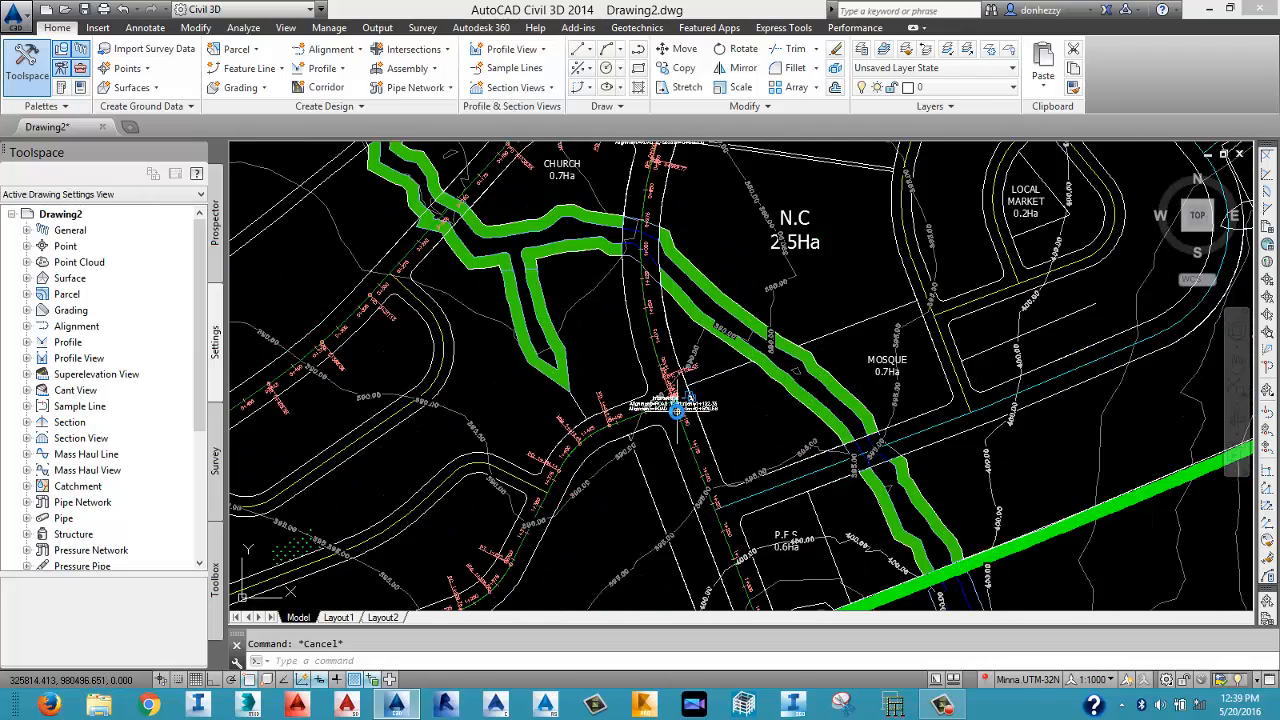
{"action": "scroll", "coordinate": [677, 410], "scroll_direction": "up", "scroll_amount": 3}
{"action": "scroll", "coordinate": [690, 390], "scroll_direction": "down", "scroll_amount": 6}
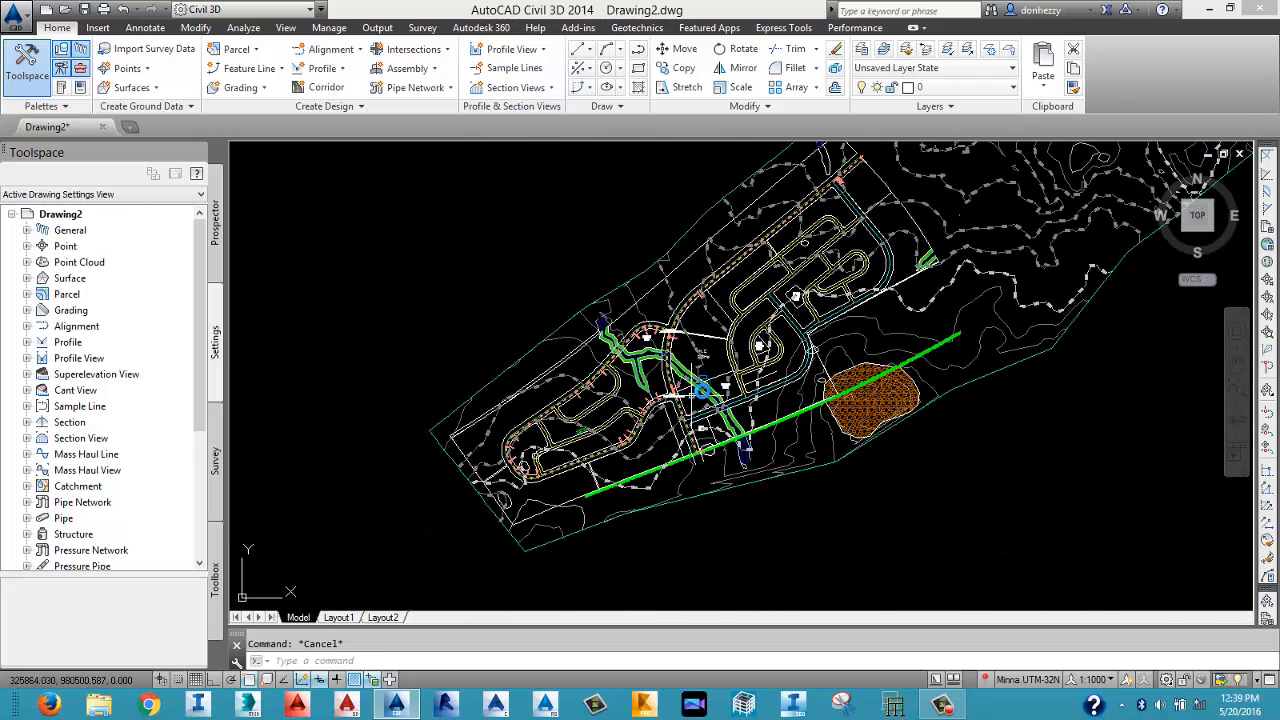
{"action": "scroll", "coordinate": [704, 391], "scroll_direction": "down", "scroll_amount": 3}
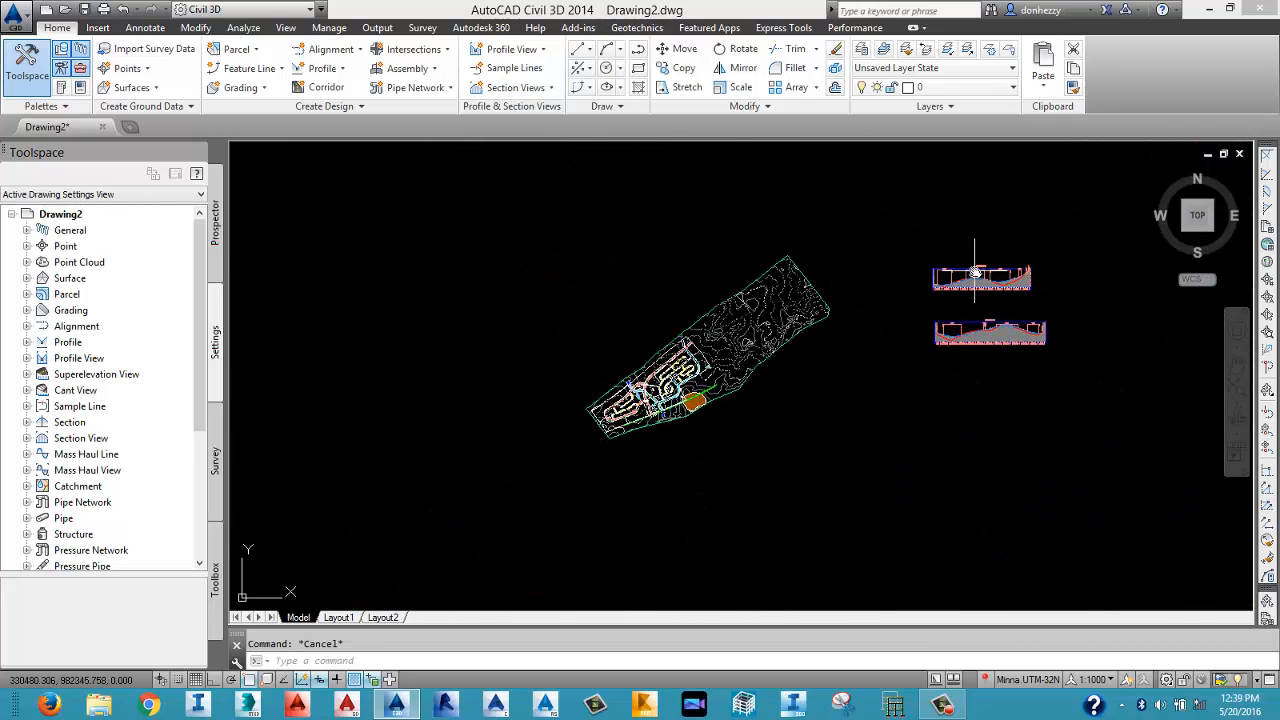
{"action": "scroll", "coordinate": [975, 272], "scroll_direction": "up", "scroll_amount": 4}
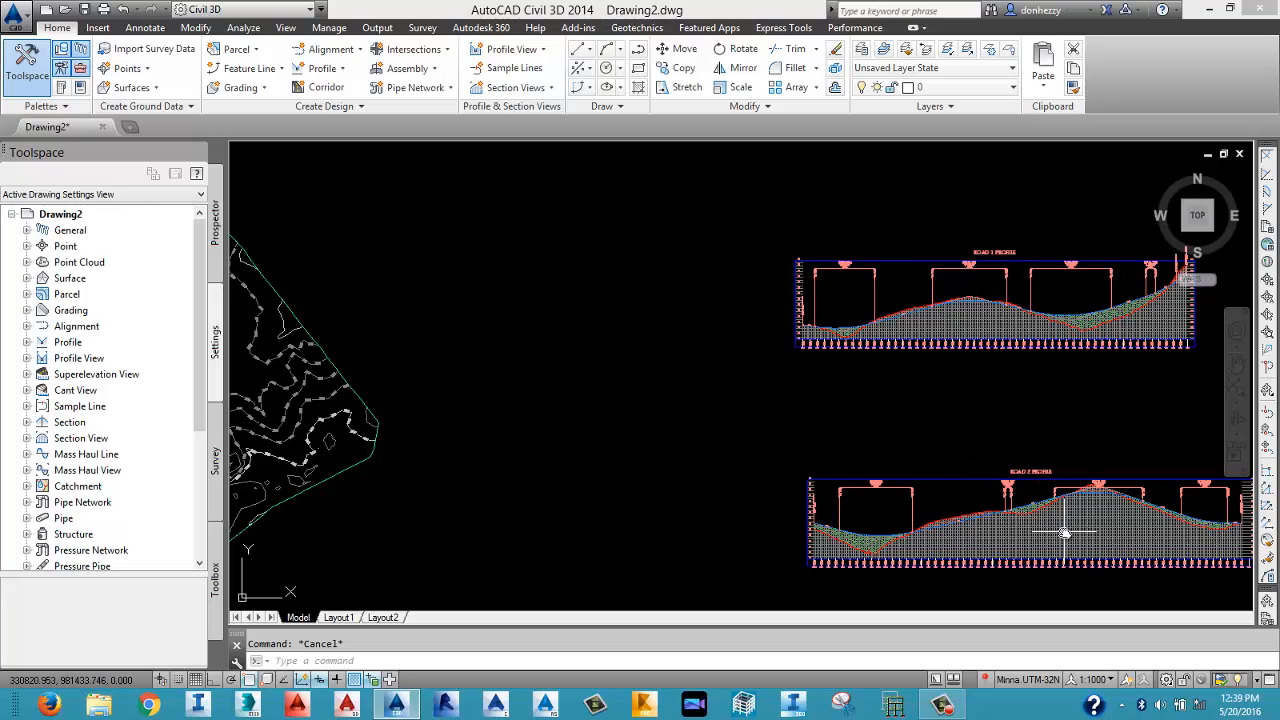
{"action": "scroll", "coordinate": [984, 388], "scroll_direction": "down", "scroll_amount": 4}
{"action": "scroll", "coordinate": [940, 410], "scroll_direction": "down", "scroll_amount": 2}
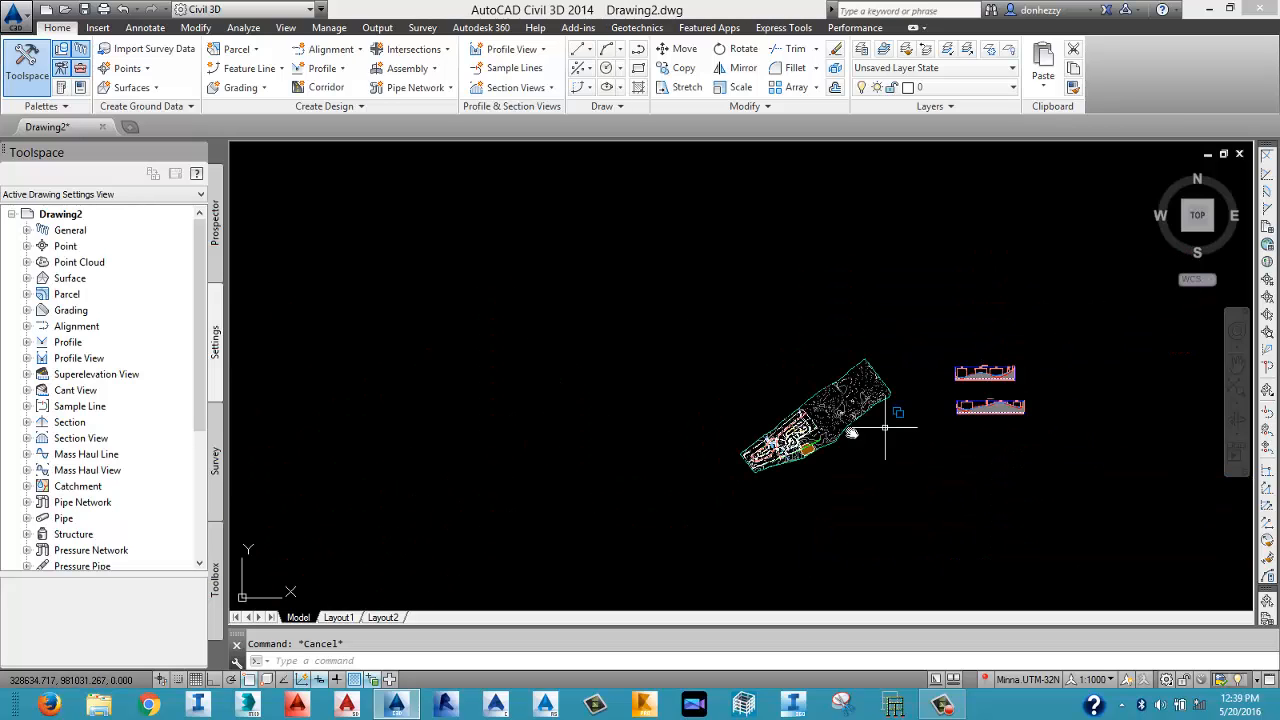
{"action": "scroll", "coordinate": [810, 435], "scroll_direction": "up", "scroll_amount": 7}
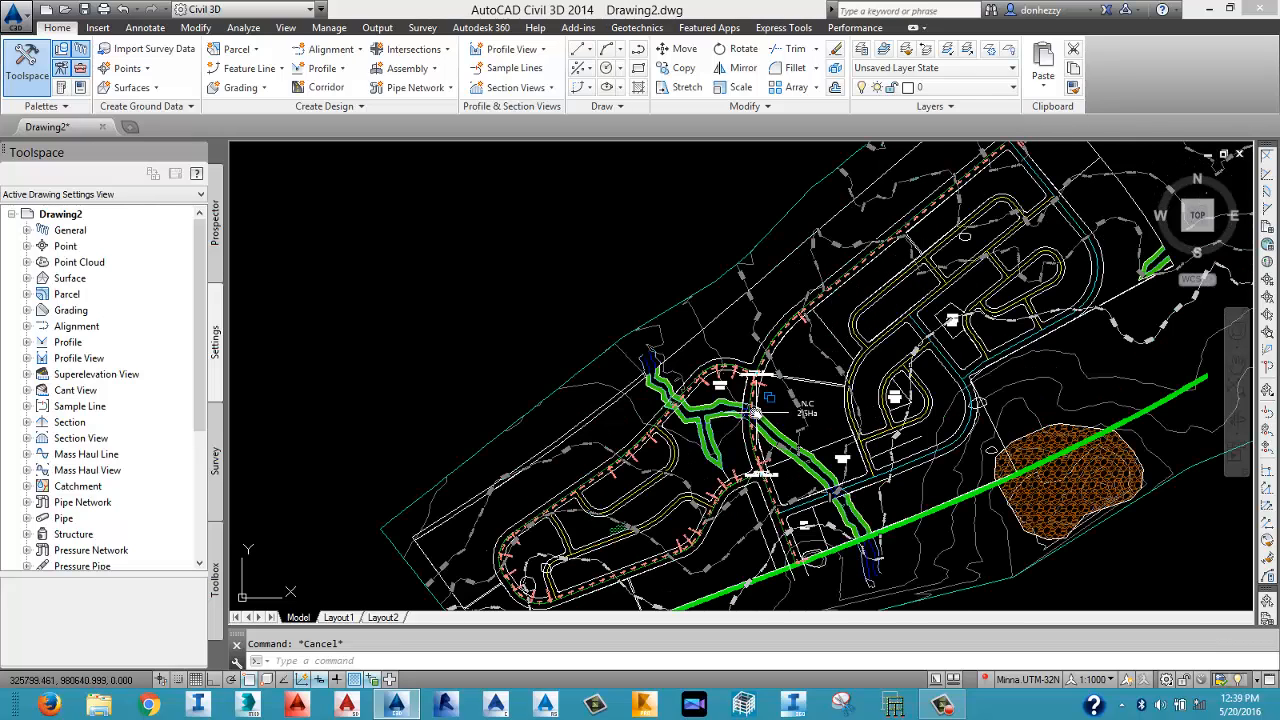
{"action": "scroll", "coordinate": [752, 408], "scroll_direction": "up", "scroll_amount": 3}
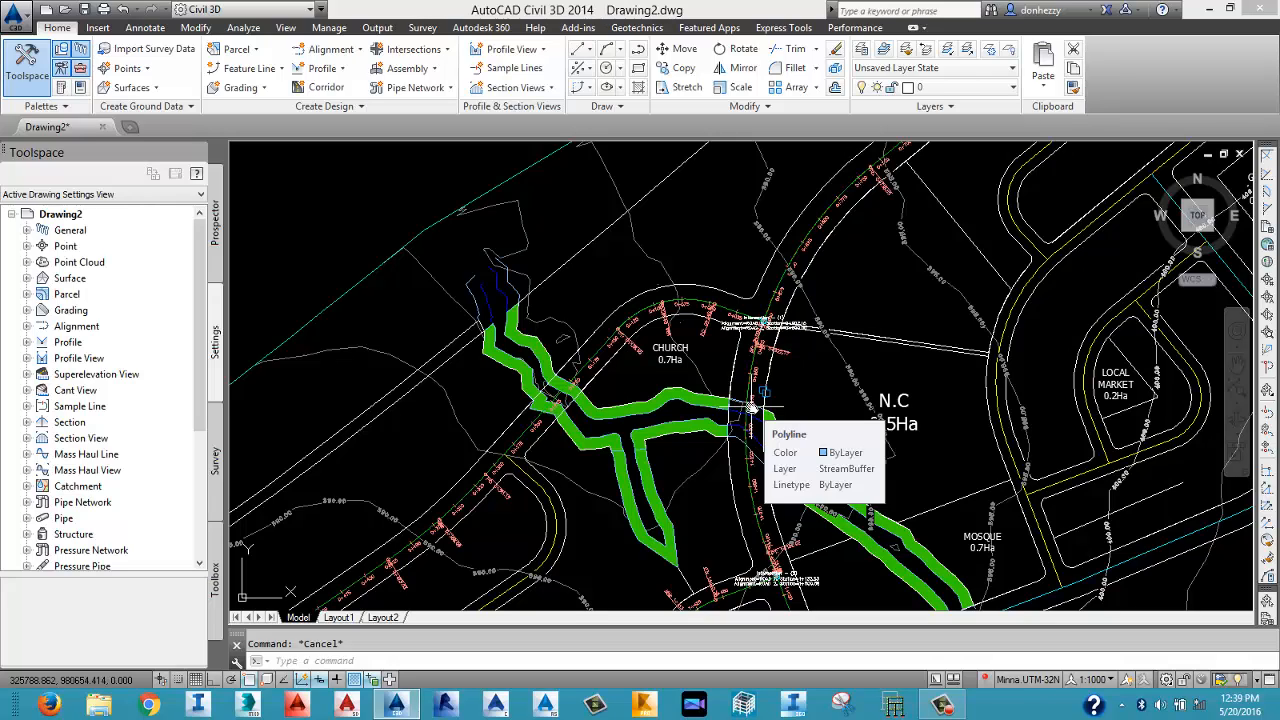
Choose the Benchmark block from the drawing's block list for insertion at an on-screen point.
{"action": "left_click", "coordinate": [99, 30]}
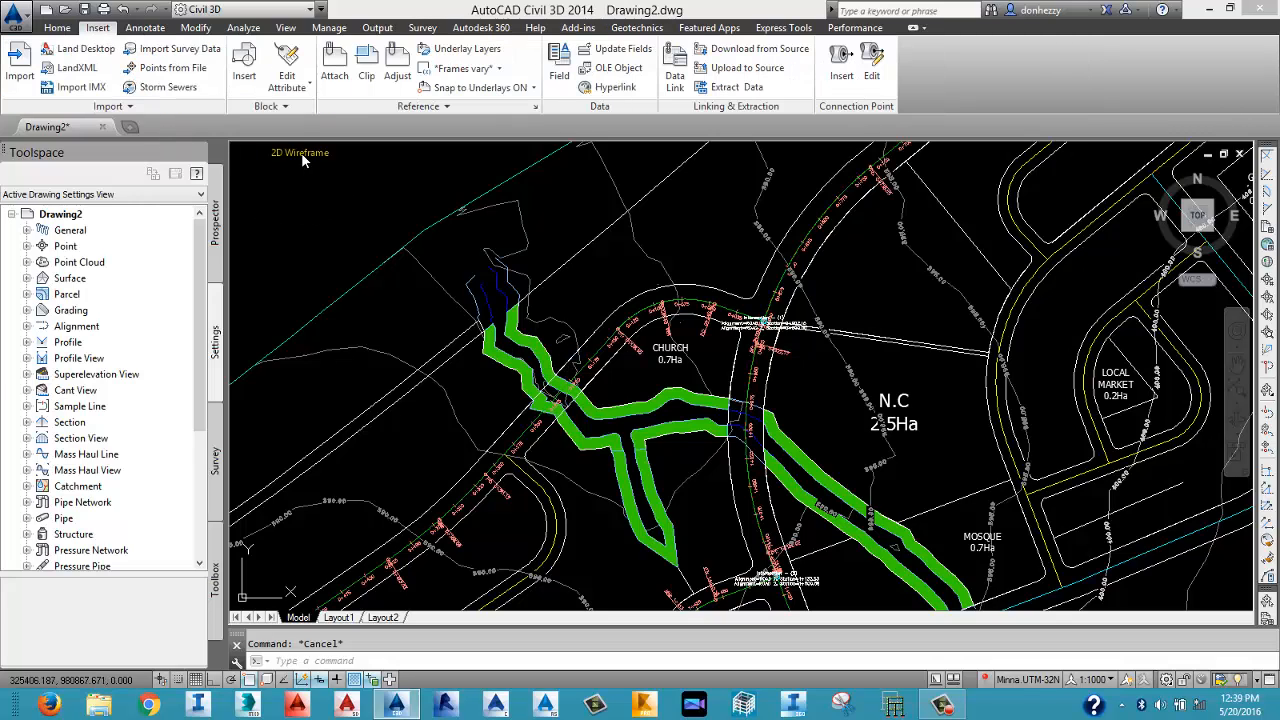
{"action": "left_click", "coordinate": [247, 68]}
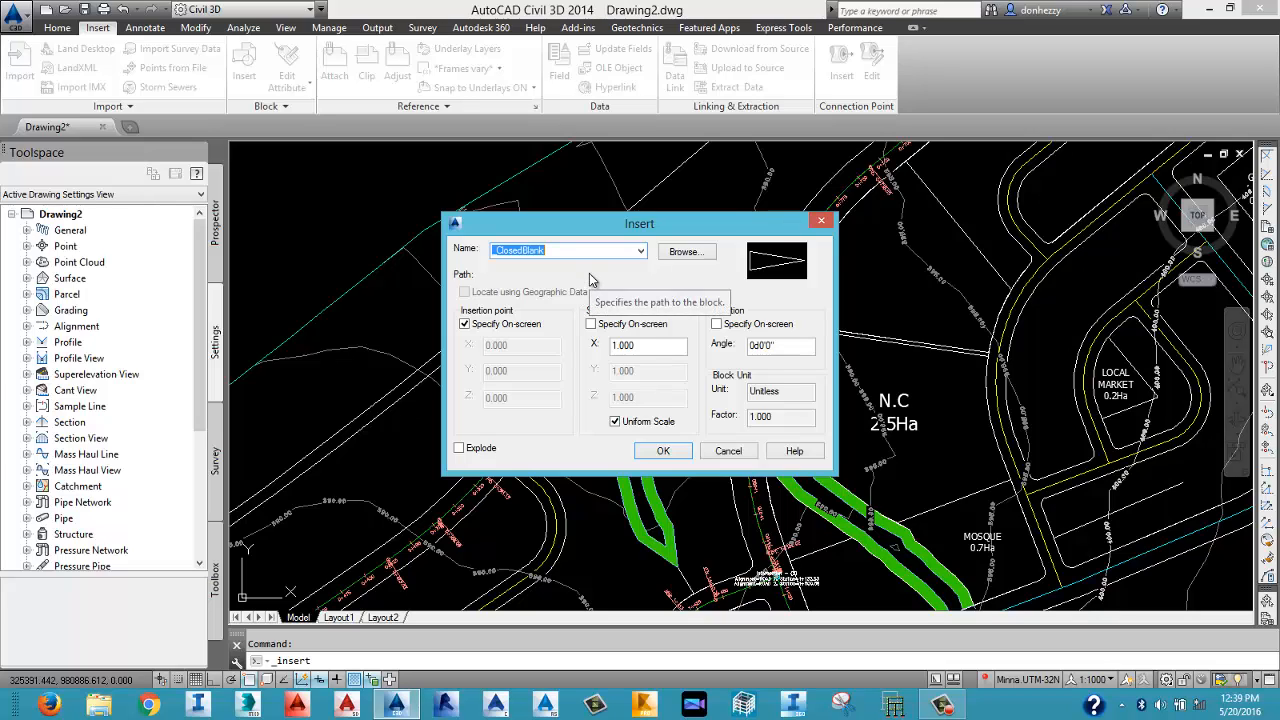
{"action": "key", "text": "Up"}
{"action": "key", "text": "Up"}
{"action": "key", "text": "Up"}
{"action": "key", "text": "Up"}
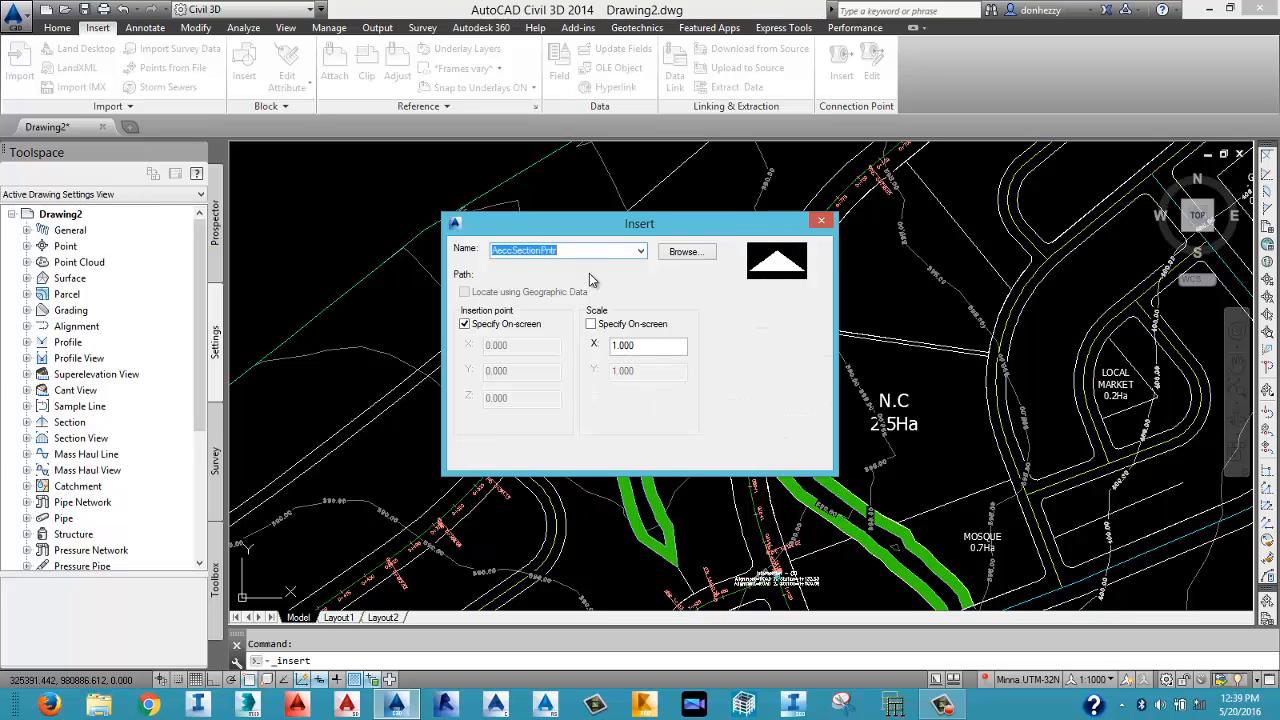
{"action": "key", "text": "Down"}
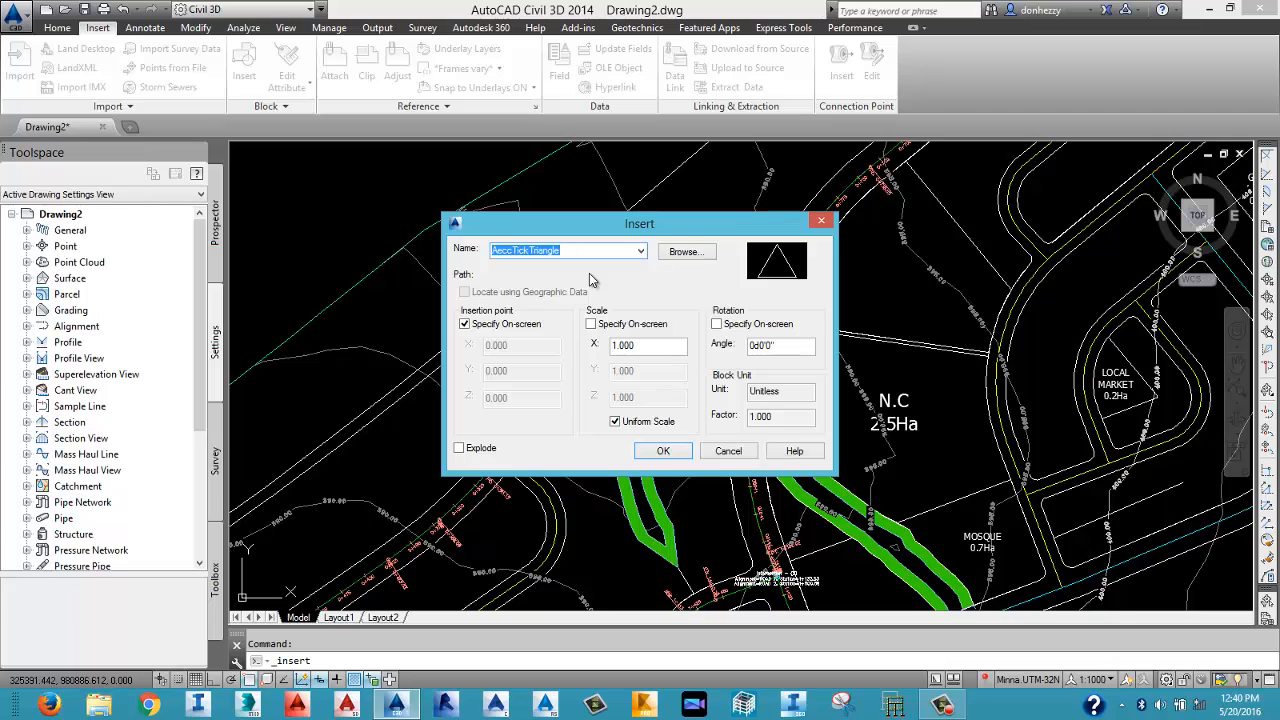
{"action": "key", "text": "Down"}
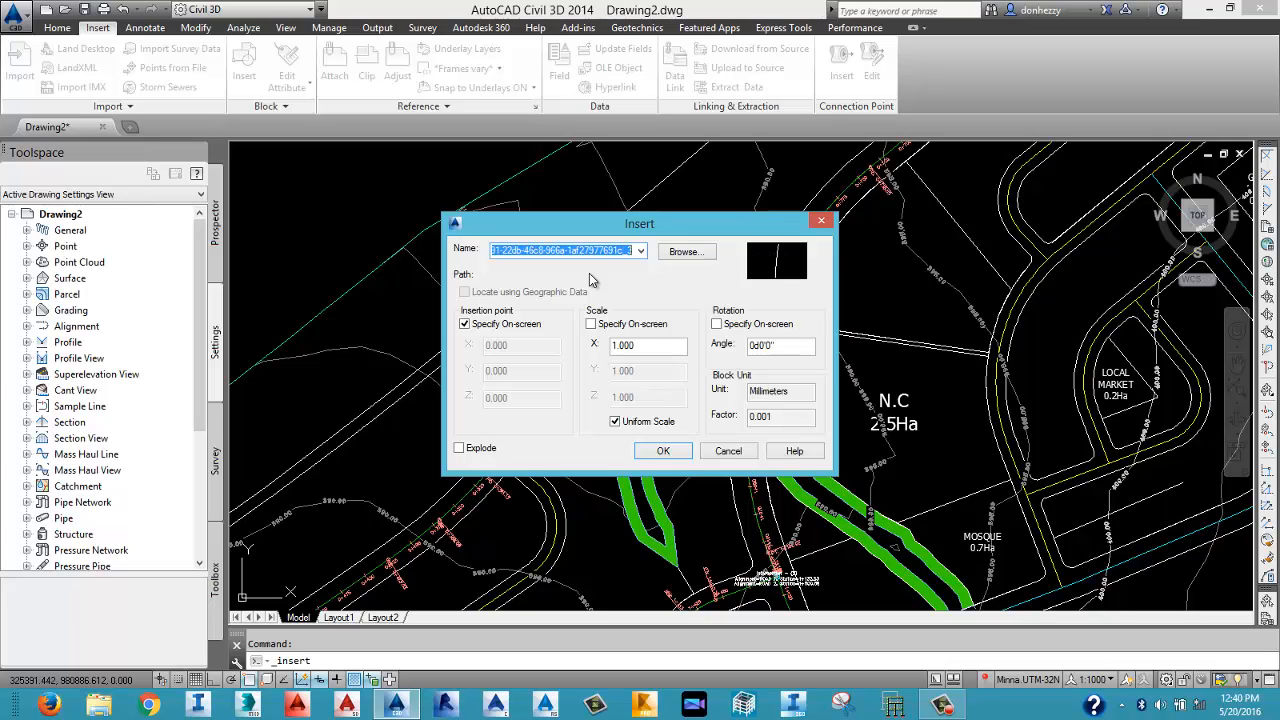
{"action": "key", "text": "Down"}
{"action": "key", "text": "Down"}
{"action": "key", "text": "Down"}
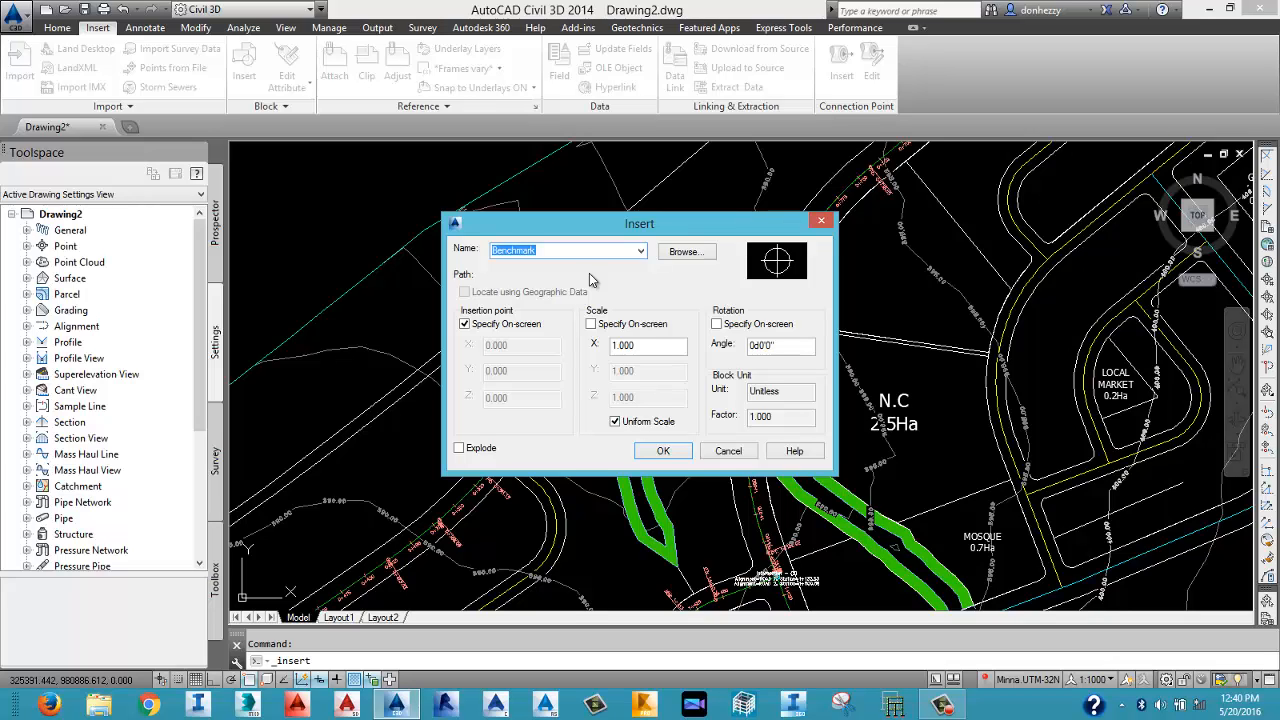
{"action": "left_click", "coordinate": [666, 451]}
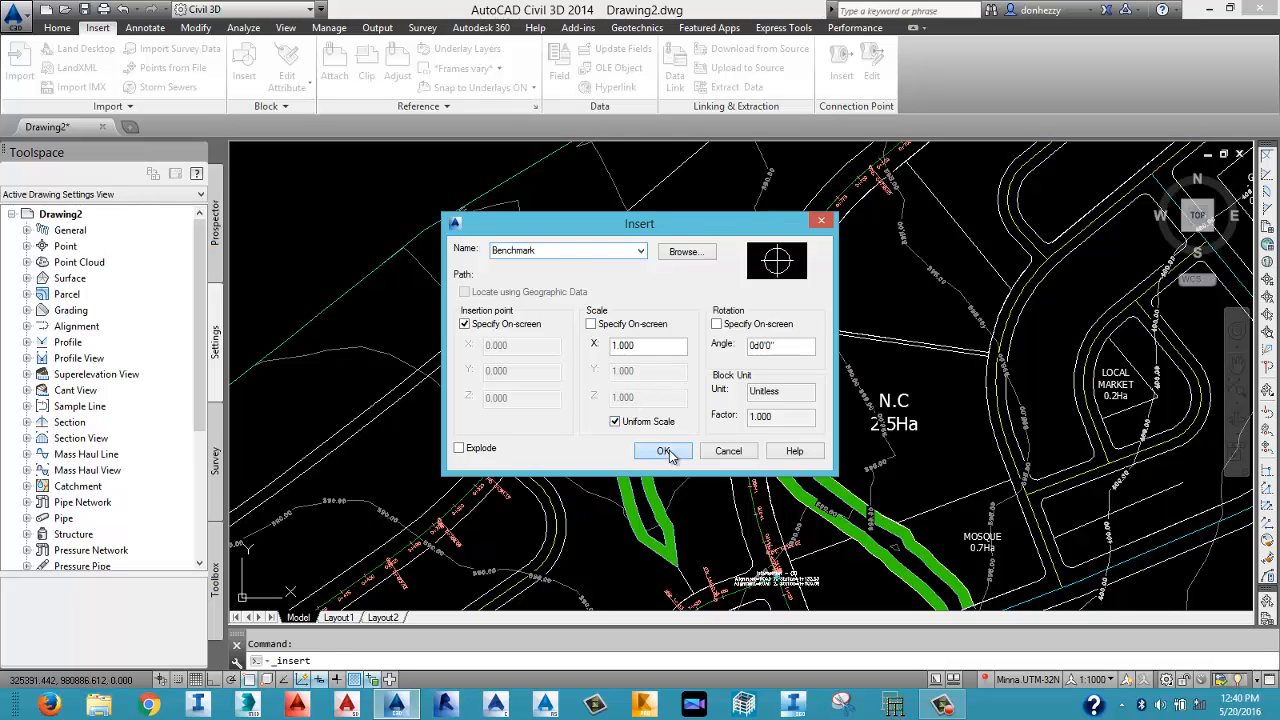
Place the Benchmark block at the centre of the Intersection (1) marker, where Road 2 starts on Road 1.
{"action": "scroll", "coordinate": [815, 313], "scroll_direction": "up", "scroll_amount": 10}
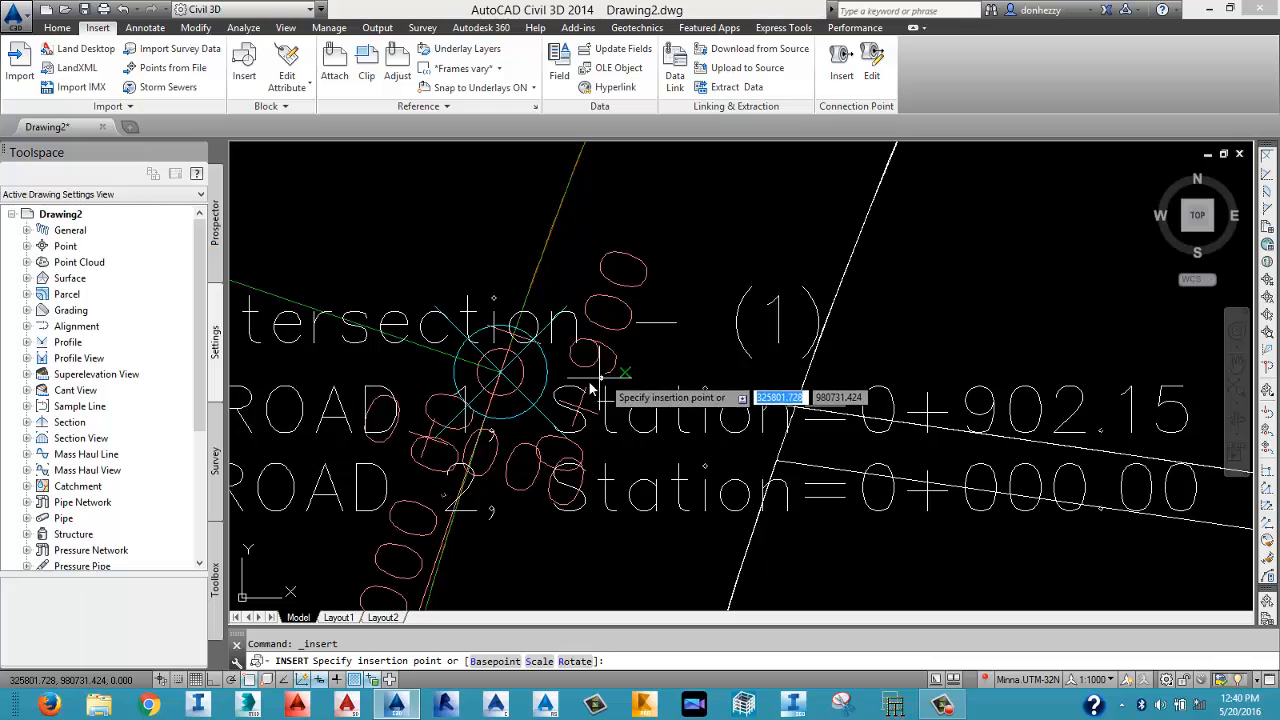
{"action": "scroll", "coordinate": [583, 380], "scroll_direction": "up", "scroll_amount": 6}
{"action": "mouse_move", "coordinate": [508, 371]}
{"action": "middle_mouse_down"}
{"action": "mouse_move", "coordinate": [567, 377]}
{"action": "mouse_move", "coordinate": [791, 337]}
{"action": "middle_mouse_up"}
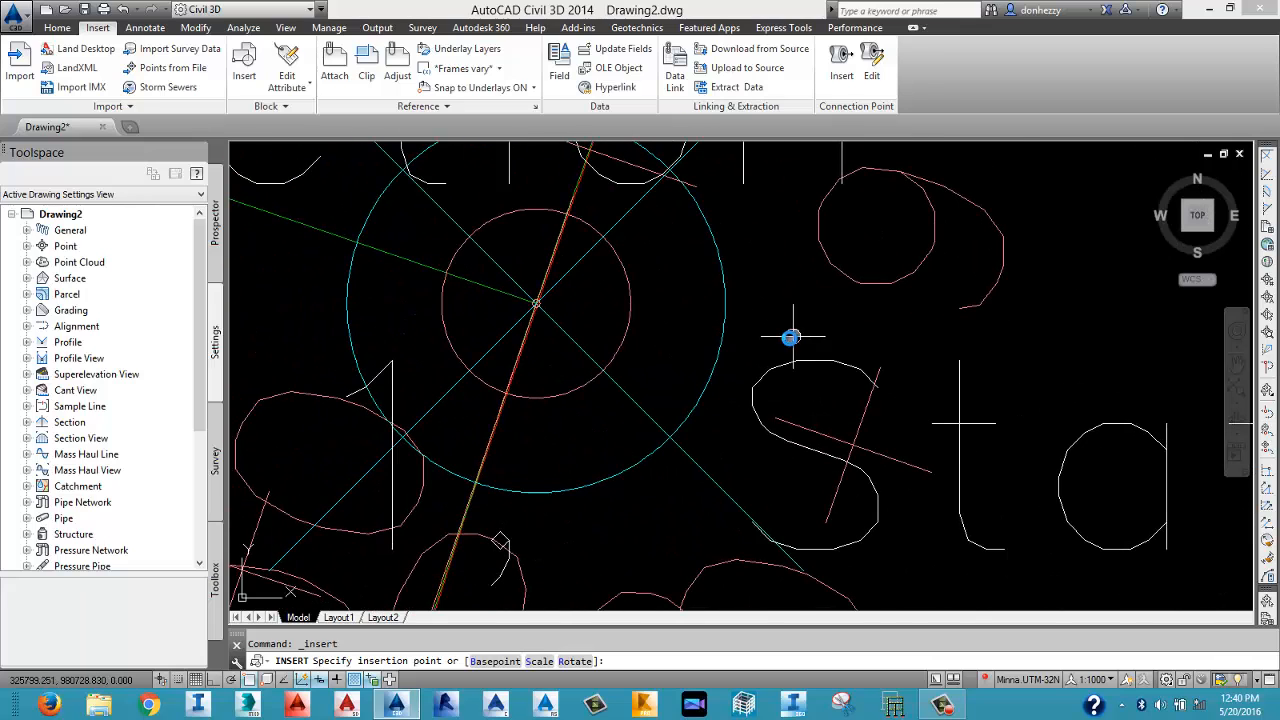
{"action": "scroll", "coordinate": [556, 309], "scroll_direction": "up", "scroll_amount": 6}
{"action": "scroll", "coordinate": [494, 289], "scroll_direction": "up", "scroll_amount": 5}
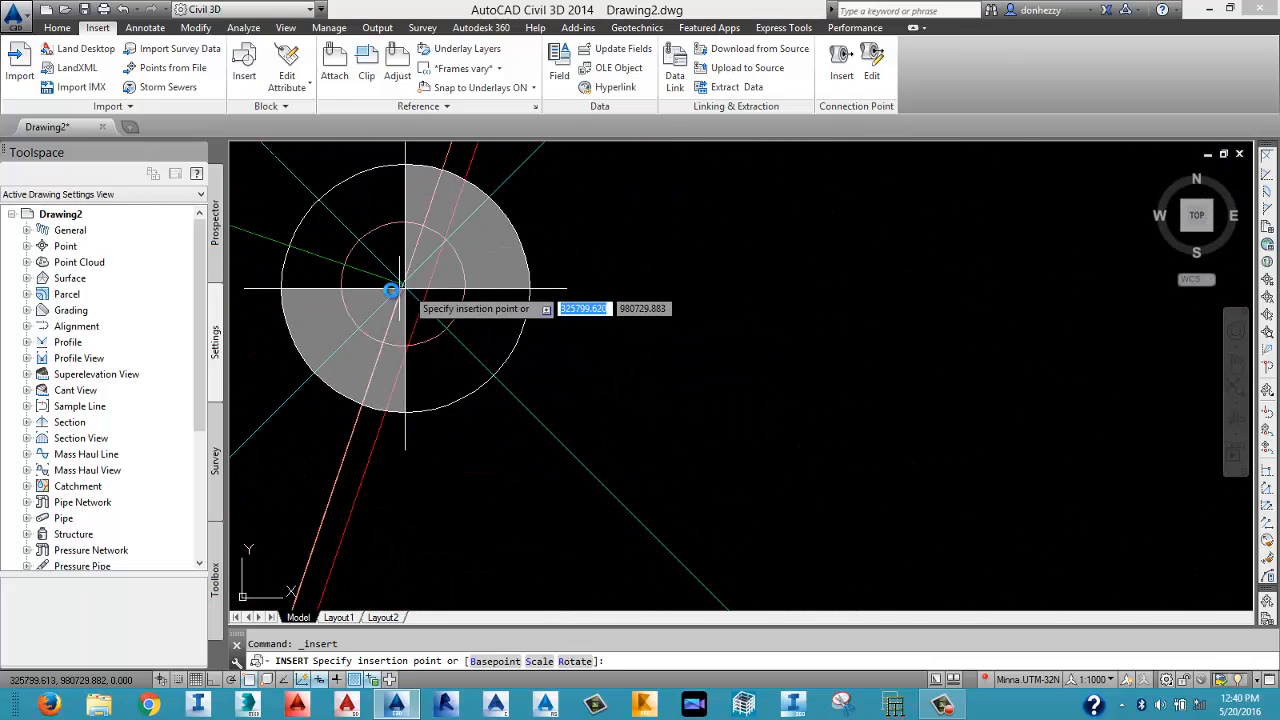
{"action": "scroll", "coordinate": [405, 282], "scroll_direction": "up", "scroll_amount": 3}
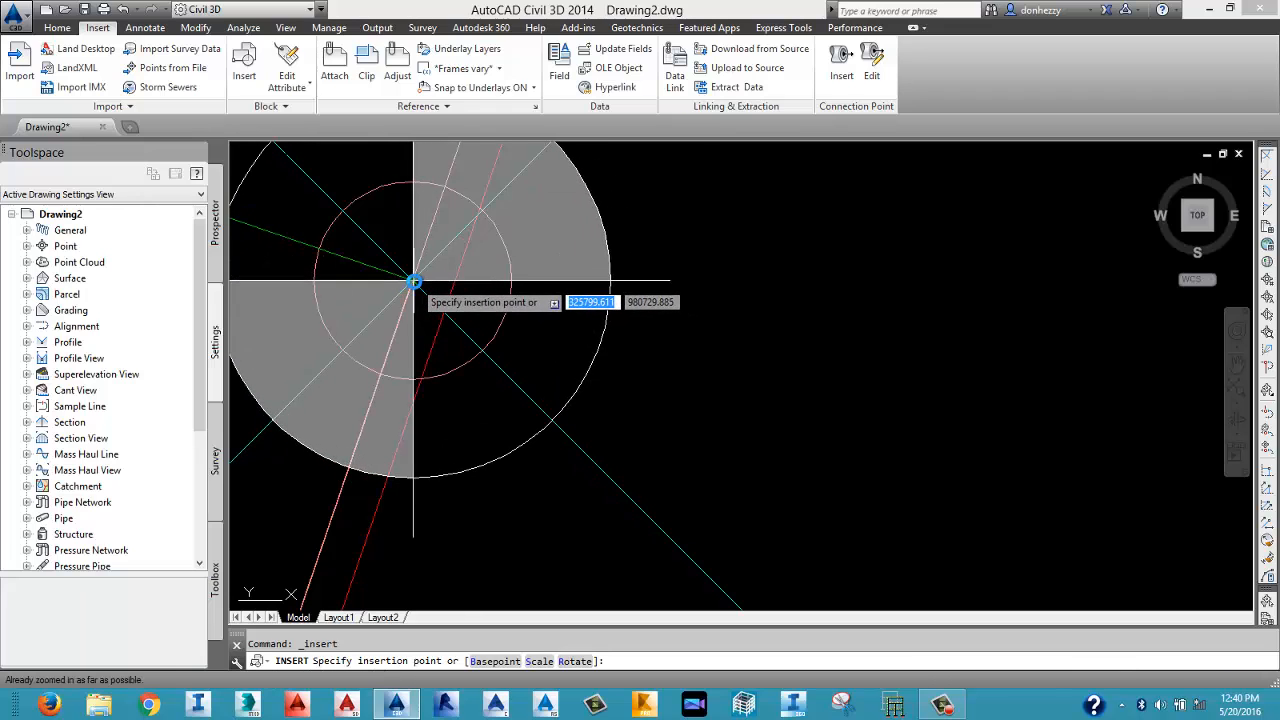
{"action": "scroll", "coordinate": [540, 328], "scroll_direction": "down", "scroll_amount": 5}
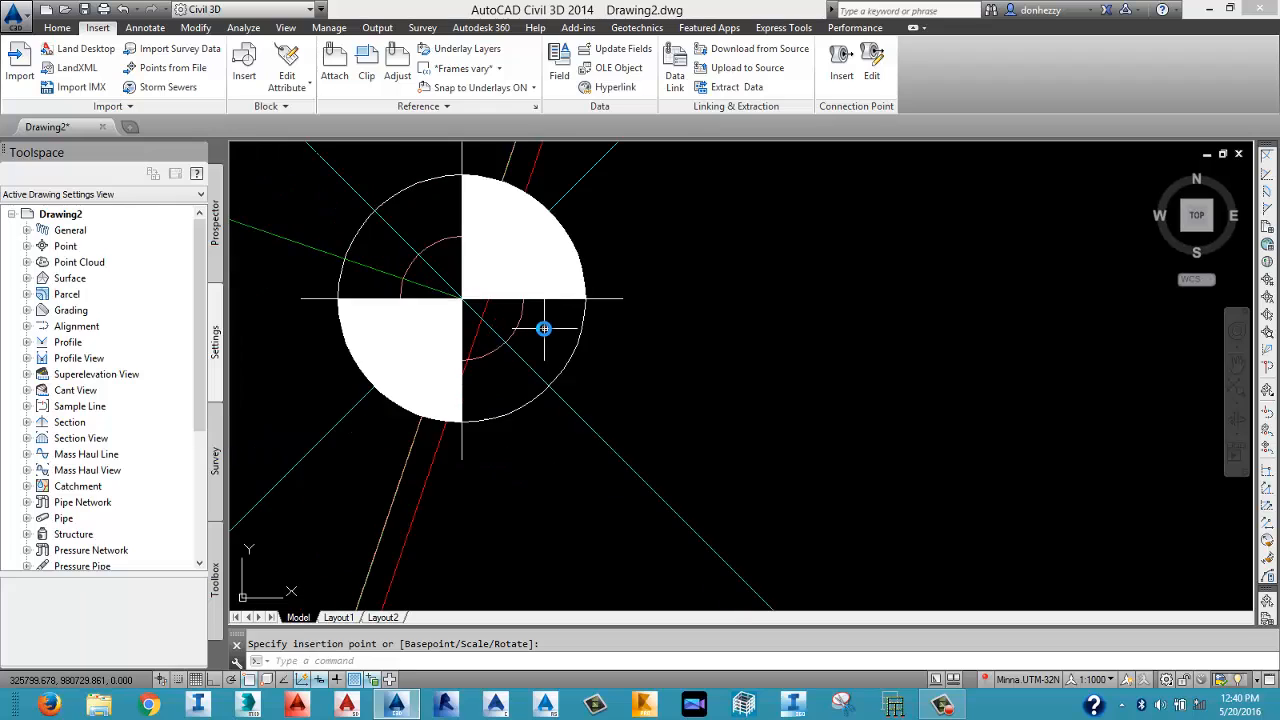
Insert a second Benchmark block at the centre of the Intersection (2) marker, where Road 2 ends on Road 1.
{"action": "right_click", "coordinate": [657, 321]}
{"action": "left_click", "coordinate": [666, 330]}
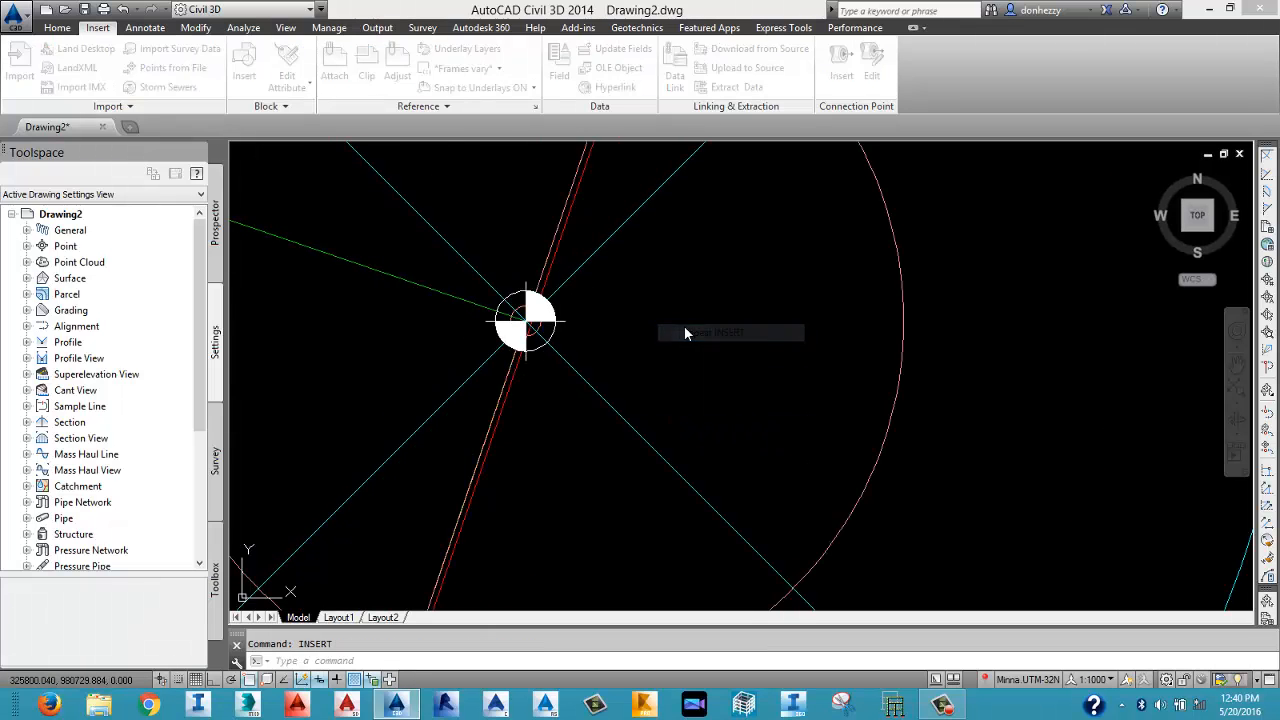
{"action": "left_click", "coordinate": [661, 455]}
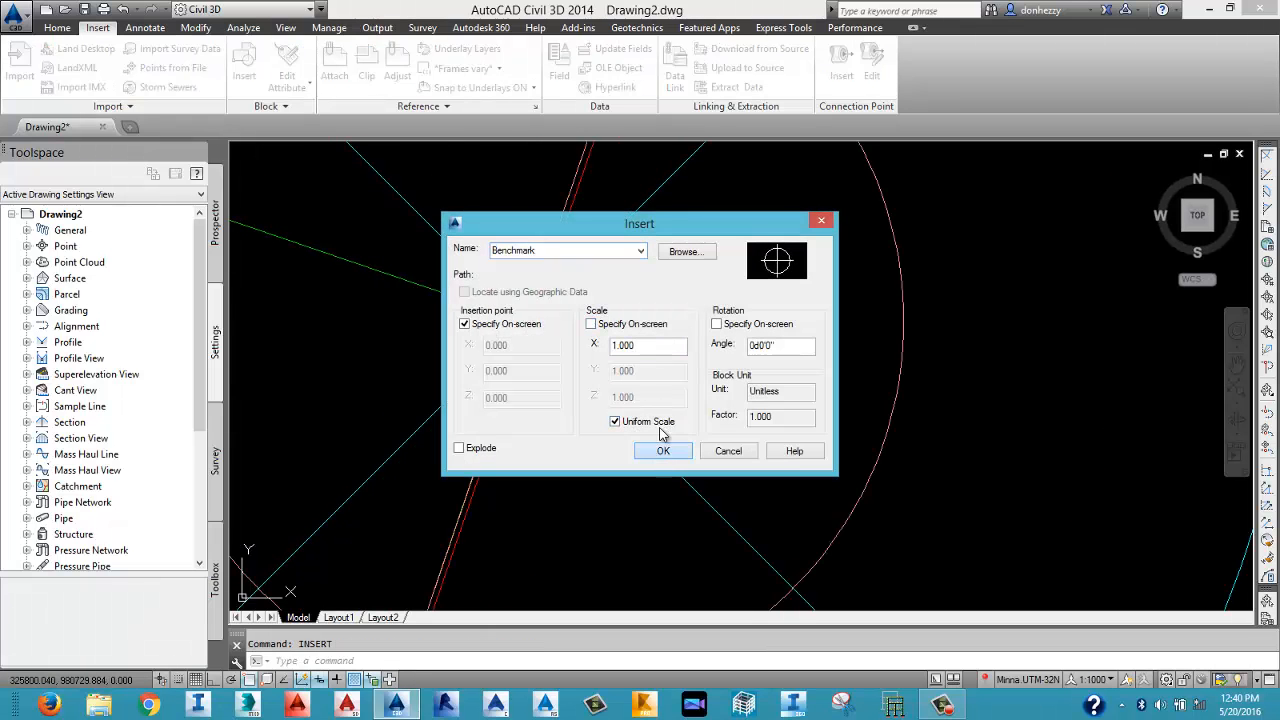
{"action": "scroll", "coordinate": [660, 360], "scroll_direction": "down", "scroll_amount": 10}
{"action": "scroll", "coordinate": [668, 490], "scroll_direction": "down", "scroll_amount": 2}
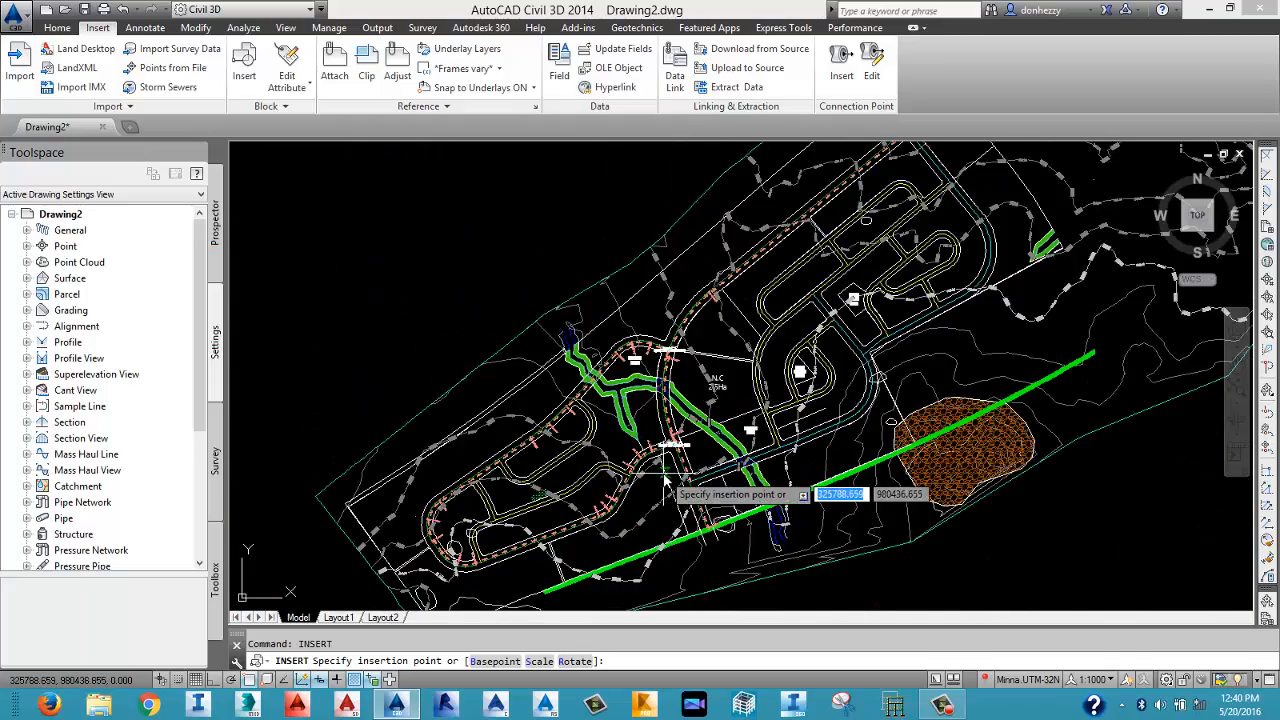
{"action": "scroll", "coordinate": [671, 597], "scroll_direction": "up", "scroll_amount": 10}
{"action": "scroll", "coordinate": [716, 311], "scroll_direction": "up", "scroll_amount": 5}
{"action": "scroll", "coordinate": [714, 311], "scroll_direction": "up", "scroll_amount": 5}
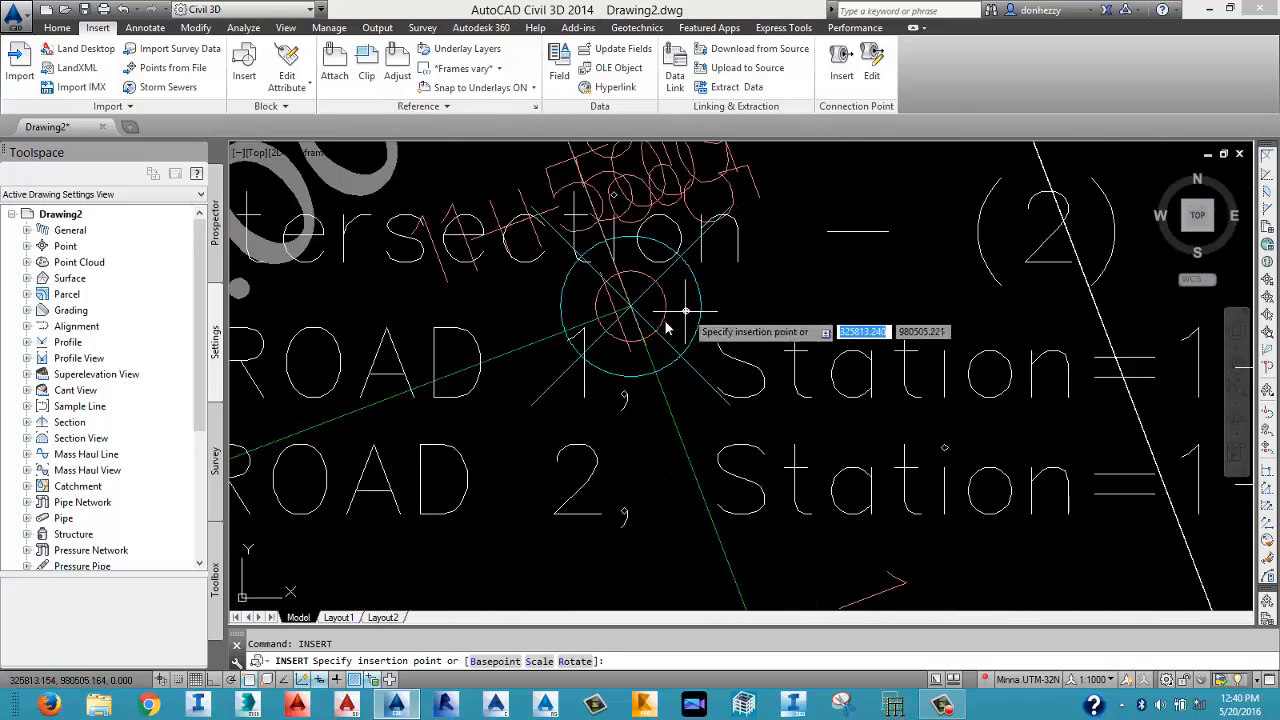
{"action": "scroll", "coordinate": [651, 277], "scroll_direction": "up", "scroll_amount": 2}
{"action": "scroll", "coordinate": [658, 262], "scroll_direction": "up", "scroll_amount": 3}
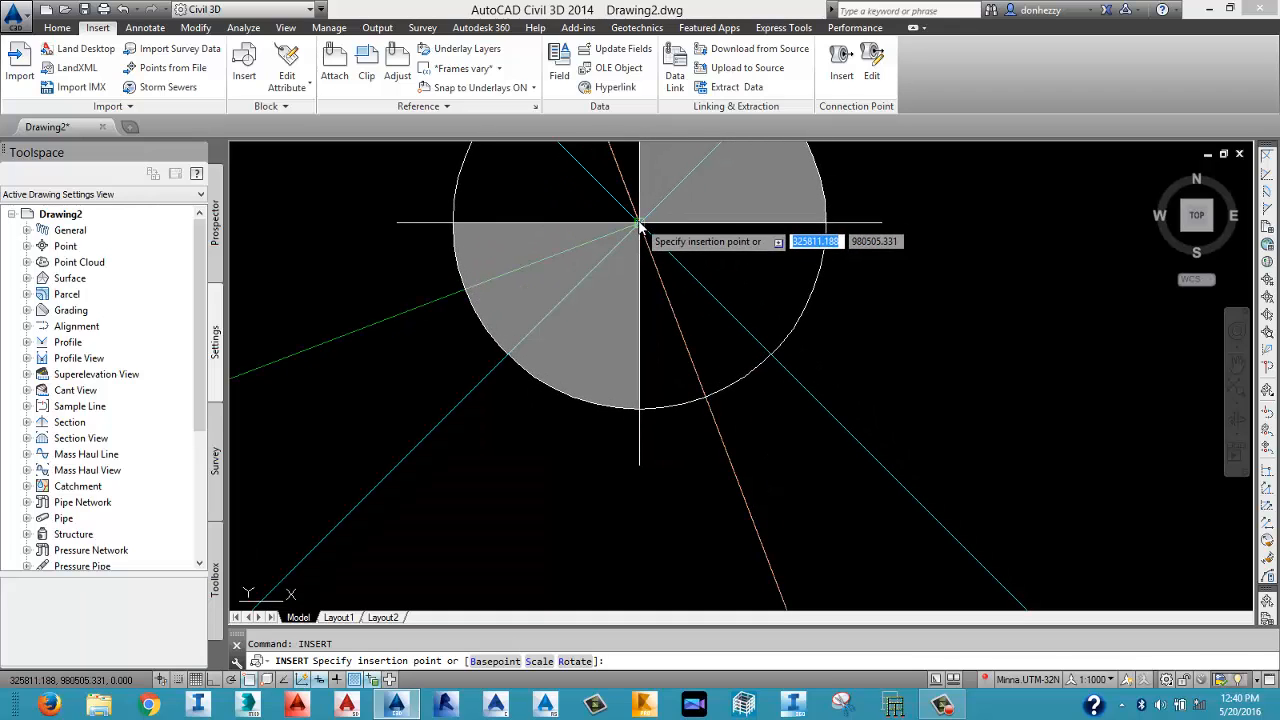
{"action": "left_click", "coordinate": [640, 221]}
{"action": "scroll", "coordinate": [623, 297], "scroll_direction": "down", "scroll_amount": 10}
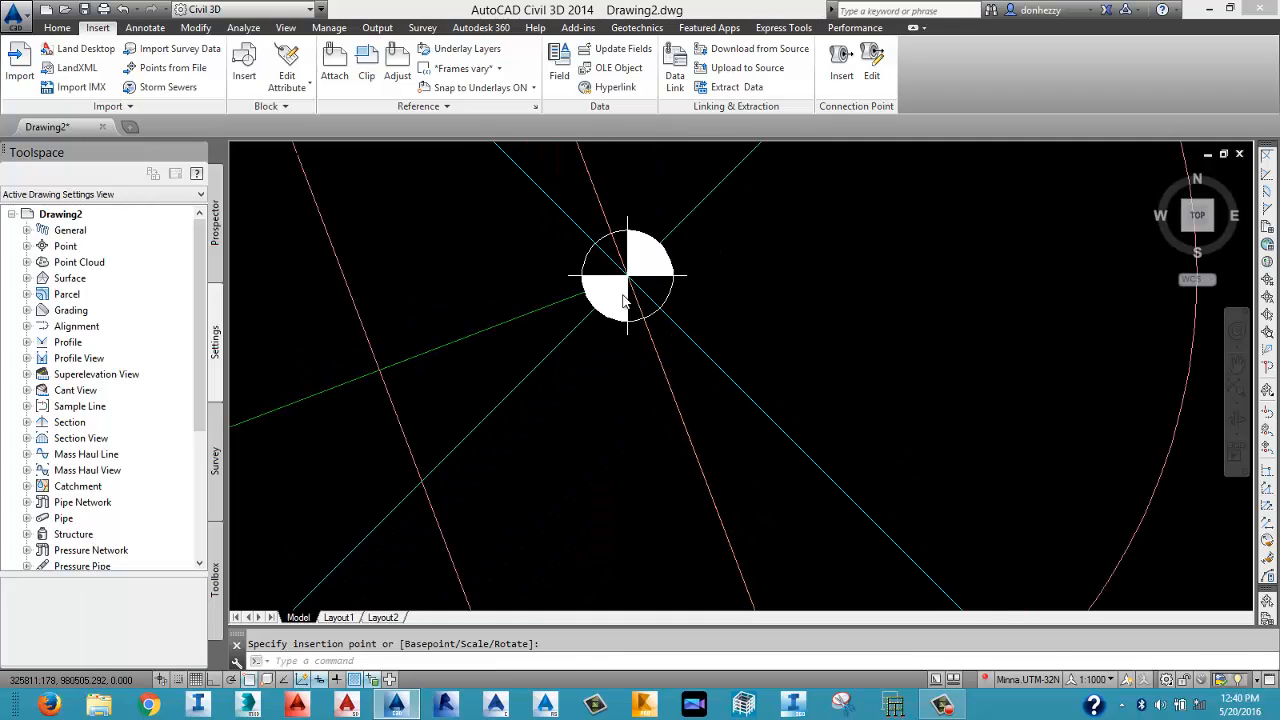
{"action": "middle_click_drag", "start_coordinate": [677, 295], "coordinate": [658, 433]}
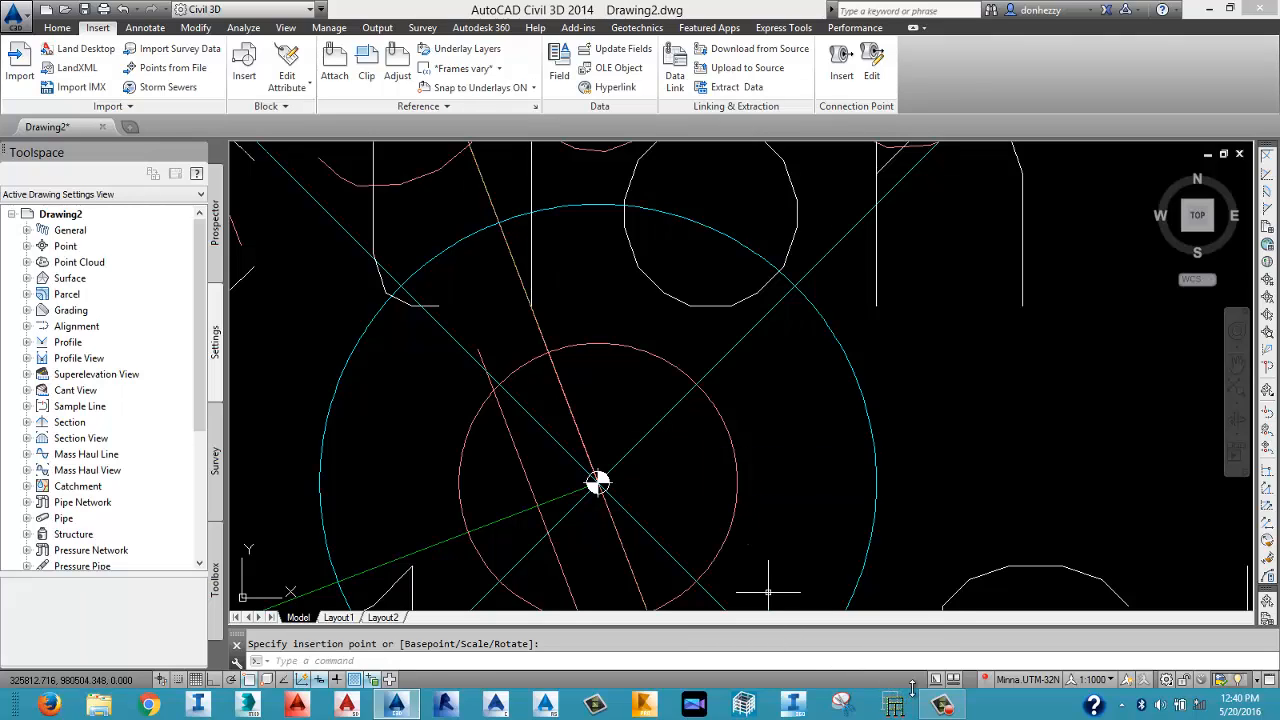
{"action": "left_click", "coordinate": [940, 706]}
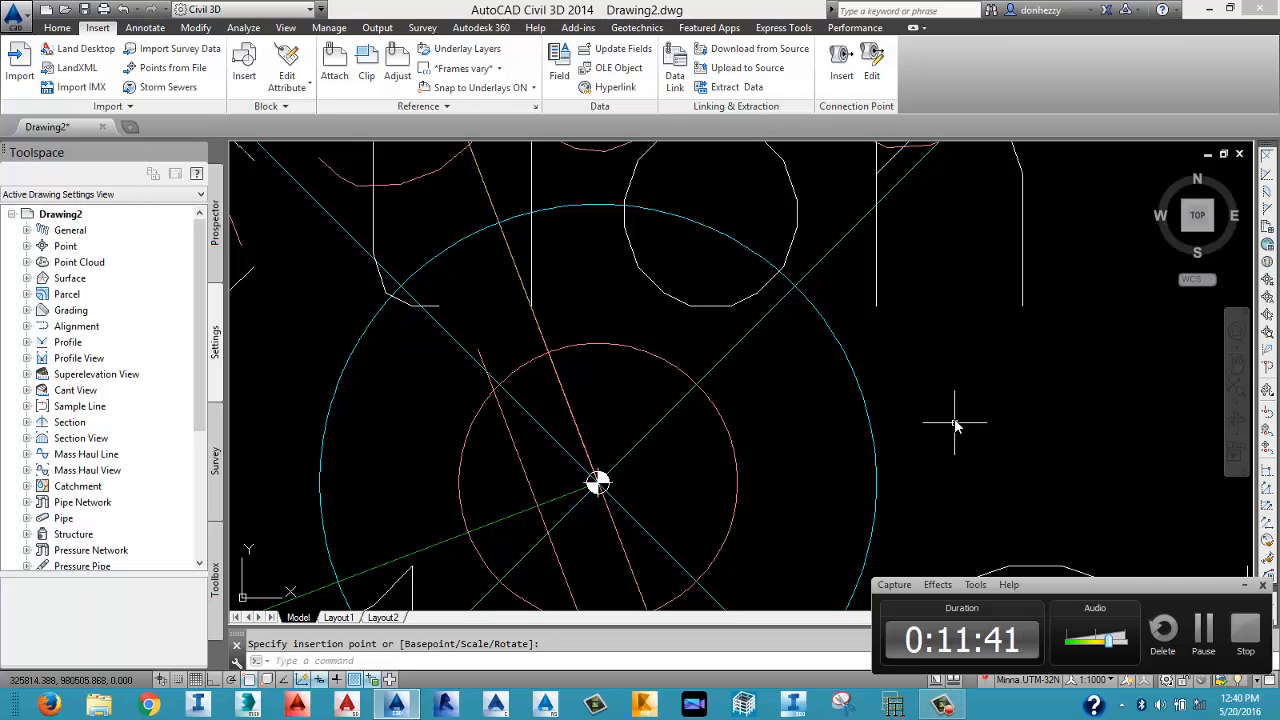
{"action": "left_click", "coordinate": [1261, 585]}
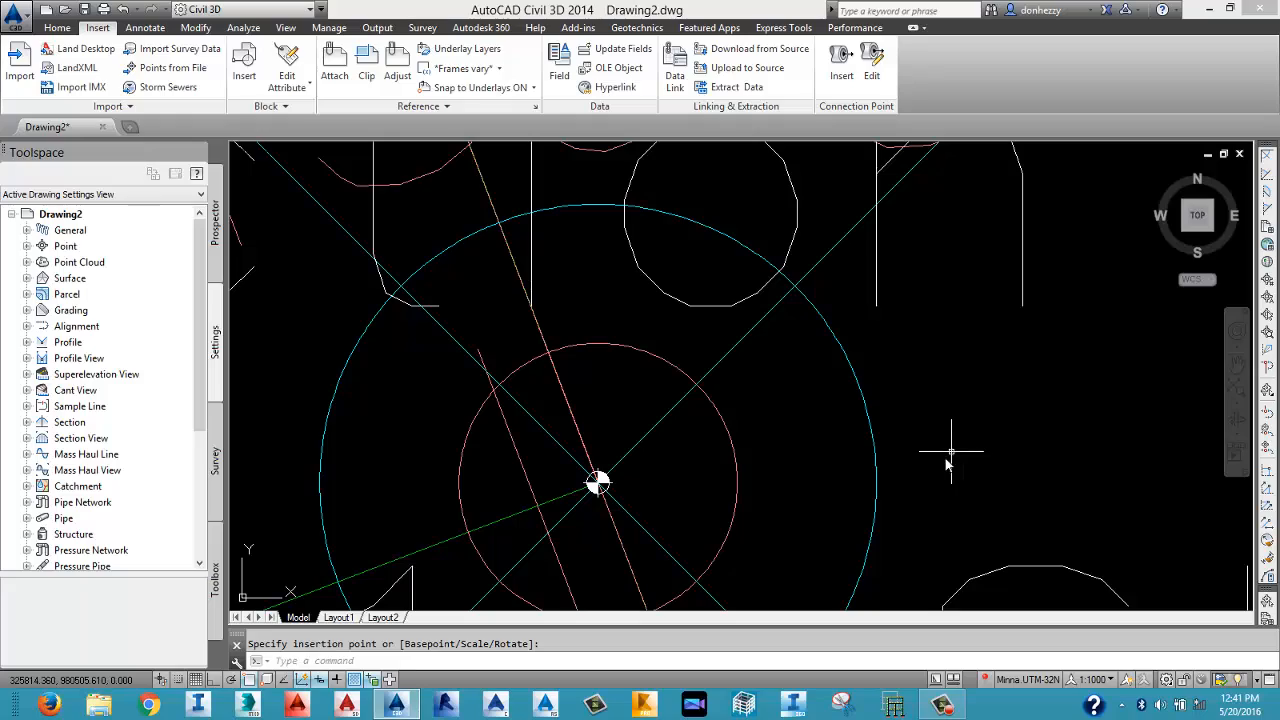
Review the intersections in plan and the Road 1 and Road 2 profile views, including both ends of the Road 2 profile.
{"action": "scroll", "coordinate": [928, 451], "scroll_direction": "down", "scroll_amount": 8}
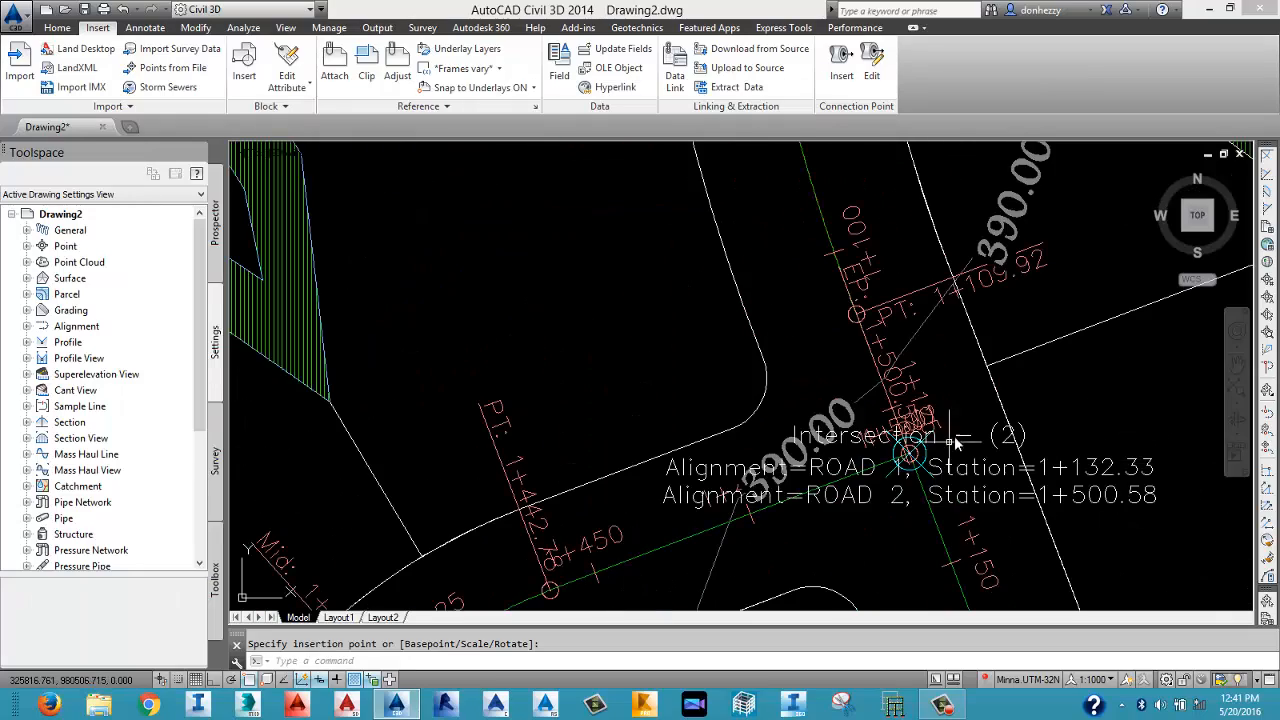
{"action": "scroll", "coordinate": [694, 500], "scroll_direction": "down", "scroll_amount": 10}
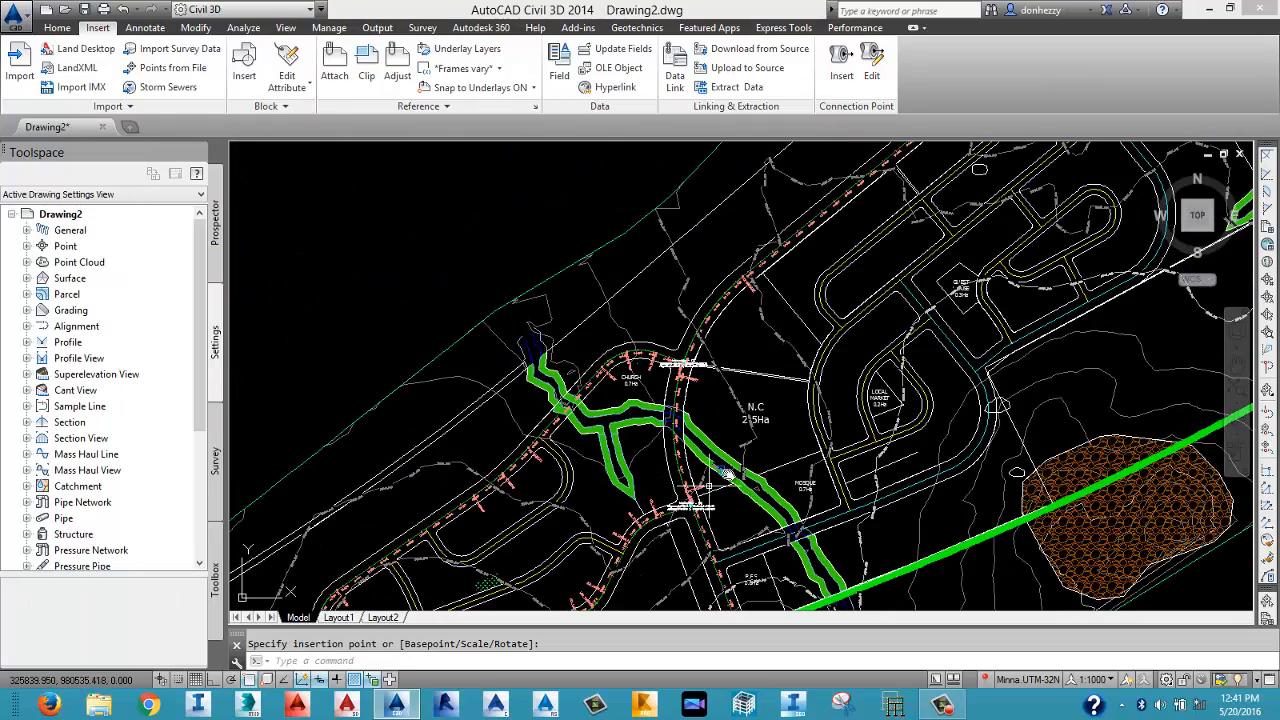
{"action": "middle_click_drag", "start_coordinate": [903, 427], "coordinate": [617, 465]}
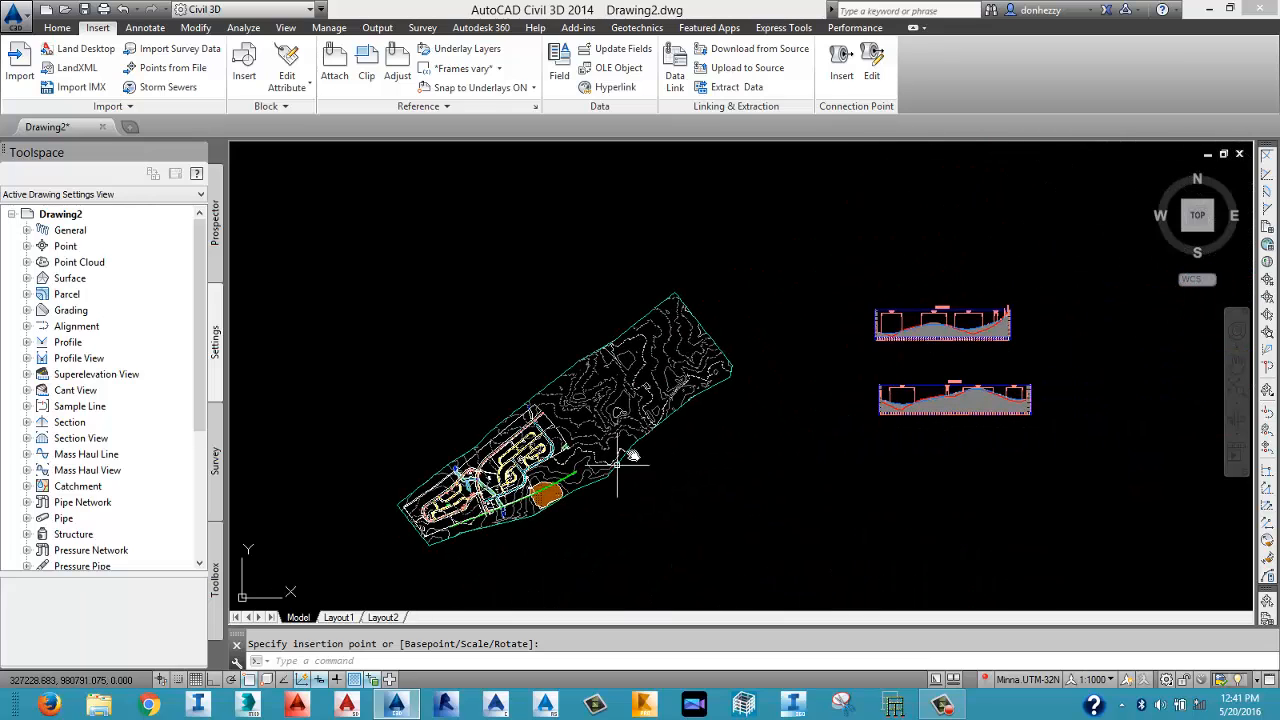
{"action": "scroll", "coordinate": [972, 306], "scroll_direction": "up", "scroll_amount": 4}
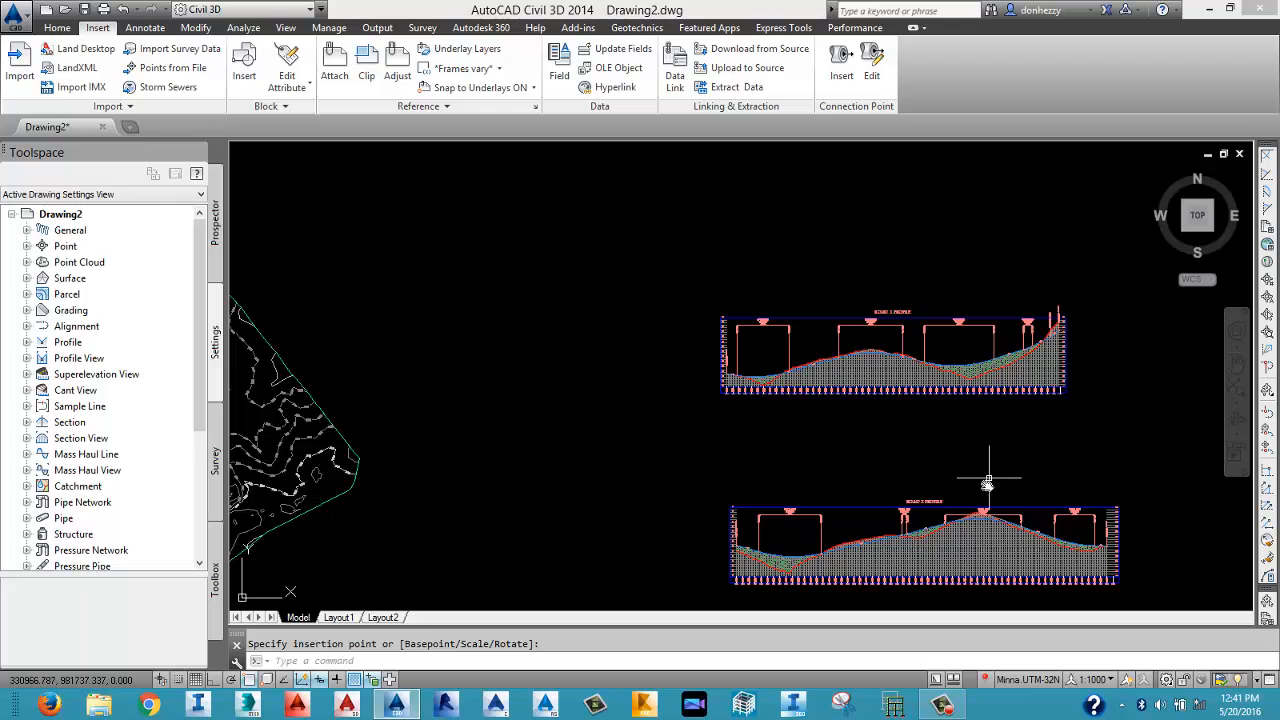
{"action": "middle_click_drag", "start_coordinate": [839, 556], "coordinate": [779, 410]}
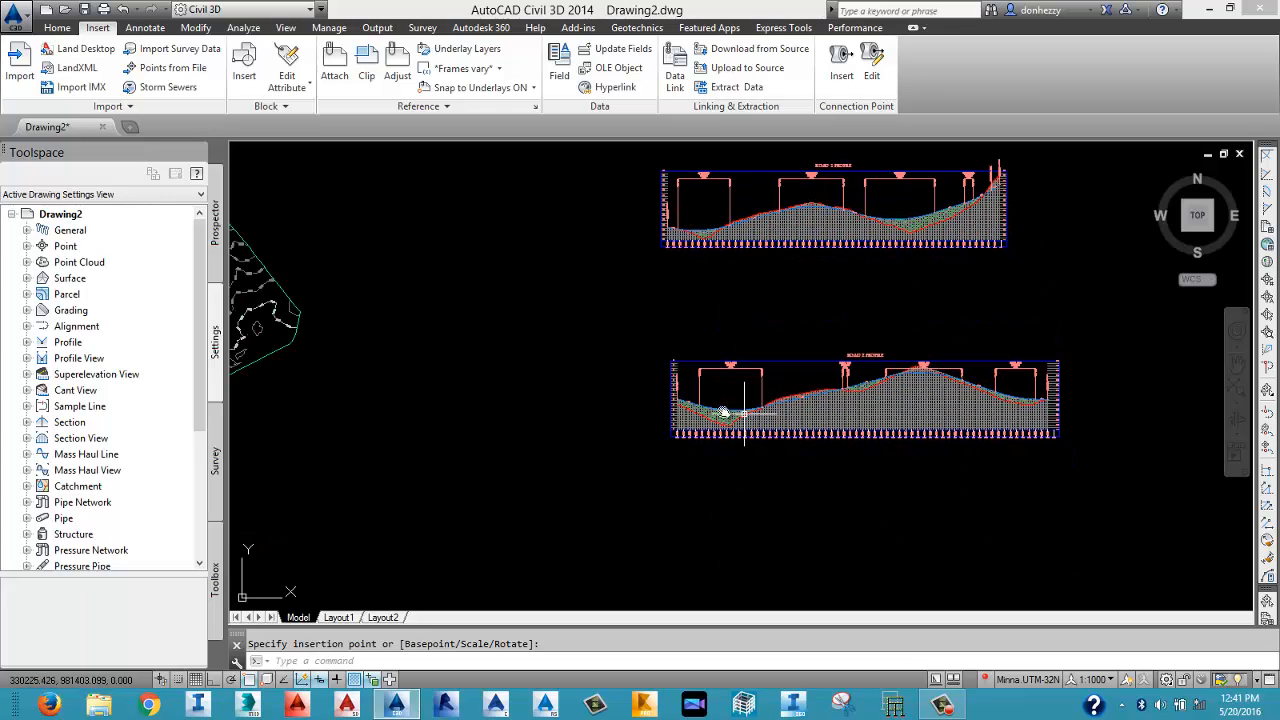
{"action": "scroll", "coordinate": [678, 404], "scroll_direction": "up", "scroll_amount": 5}
{"action": "scroll", "coordinate": [678, 404], "scroll_direction": "down", "scroll_amount": 5}
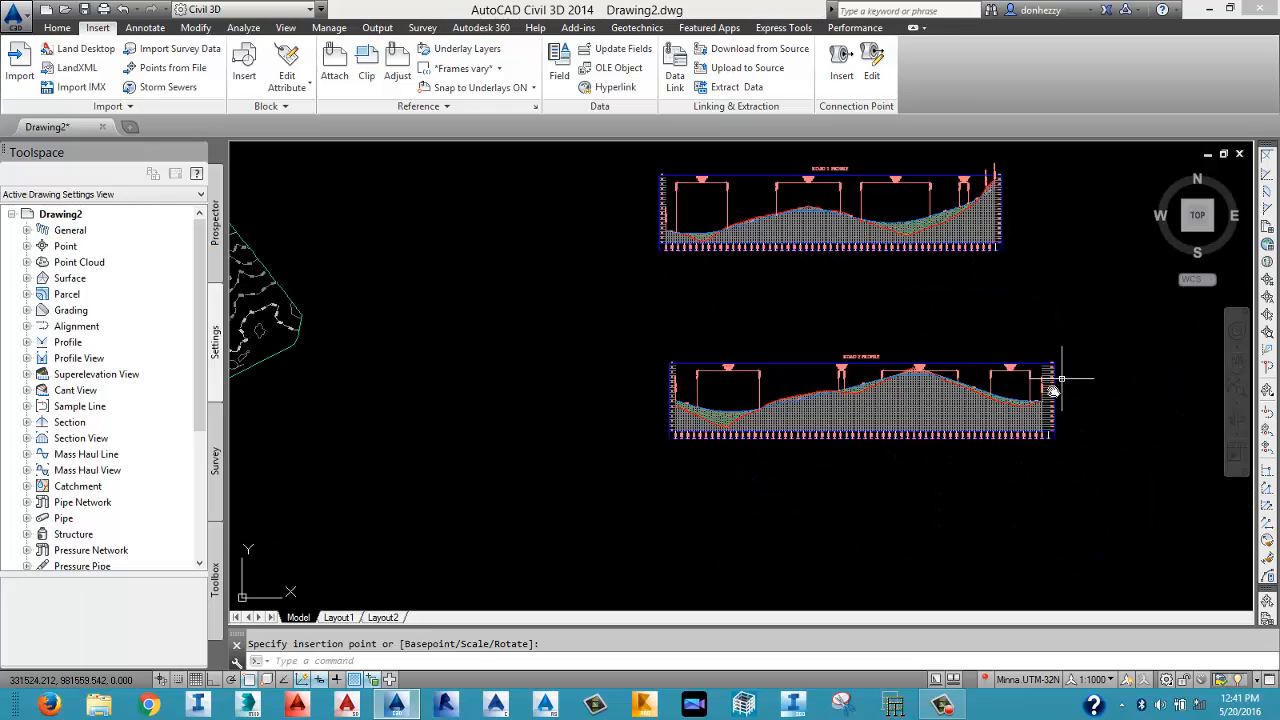
{"action": "scroll", "coordinate": [1035, 385], "scroll_direction": "up", "scroll_amount": 3}
{"action": "scroll", "coordinate": [1020, 415], "scroll_direction": "down", "scroll_amount": 3}
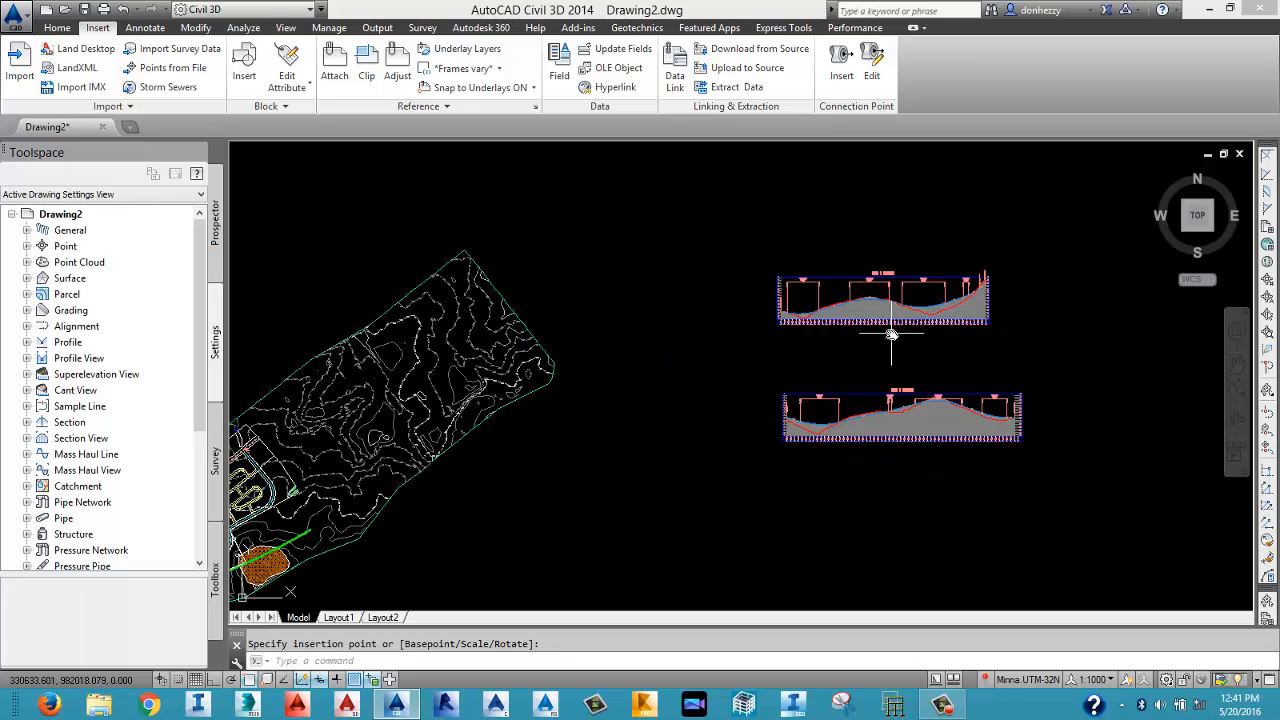
{"action": "middle_click_drag", "start_coordinate": [890, 335], "coordinate": [870, 425]}
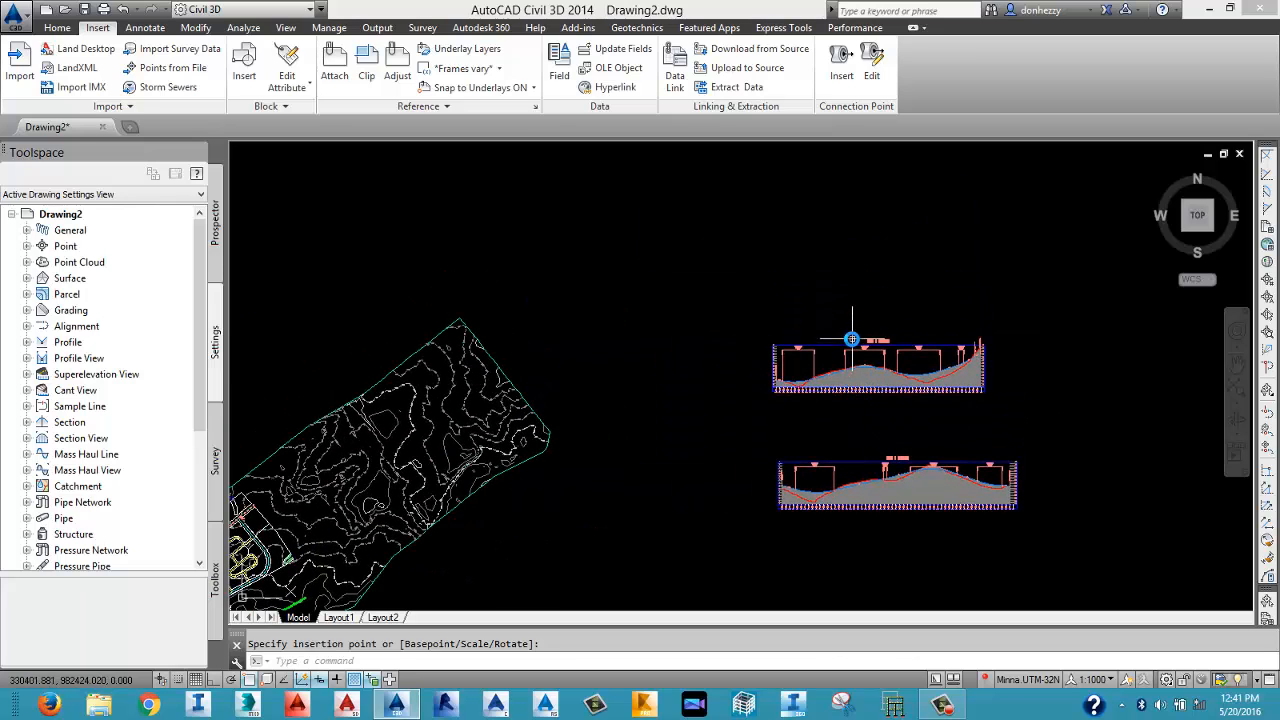
Start Project Objects To Profile View on the Road 1 profile view and select the Benchmark block at Intersection (2).
{"action": "scroll", "coordinate": [855, 346], "scroll_direction": "up", "scroll_amount": 4}
{"action": "left_click", "coordinate": [900, 344]}
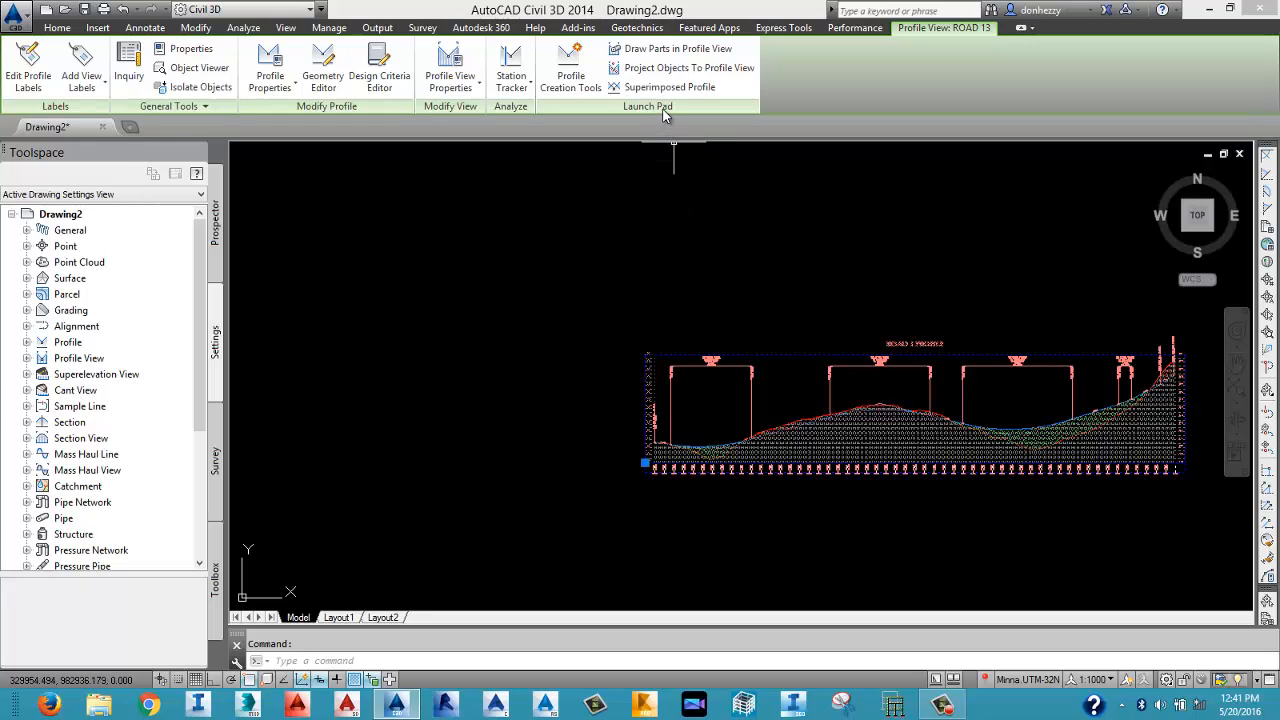
{"action": "left_click", "coordinate": [670, 67]}
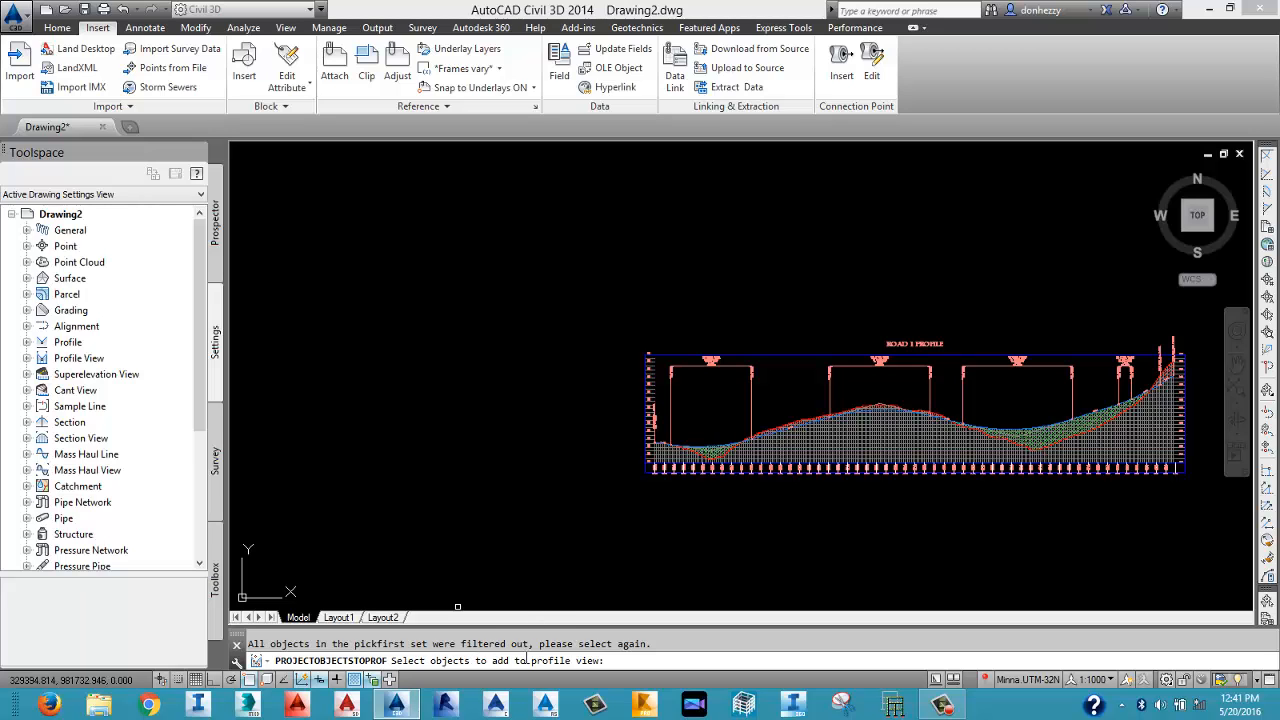
{"action": "scroll", "coordinate": [649, 477], "scroll_direction": "down", "scroll_amount": 6}
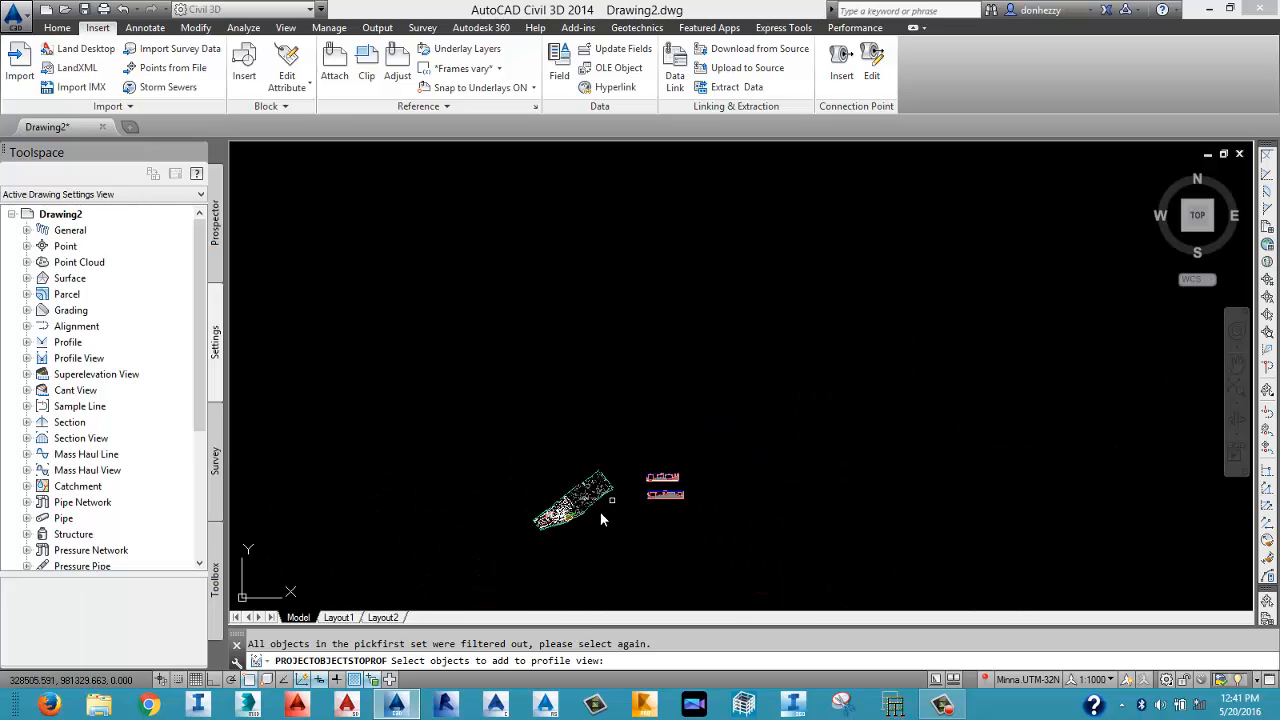
{"action": "scroll", "coordinate": [542, 545], "scroll_direction": "up", "scroll_amount": 8}
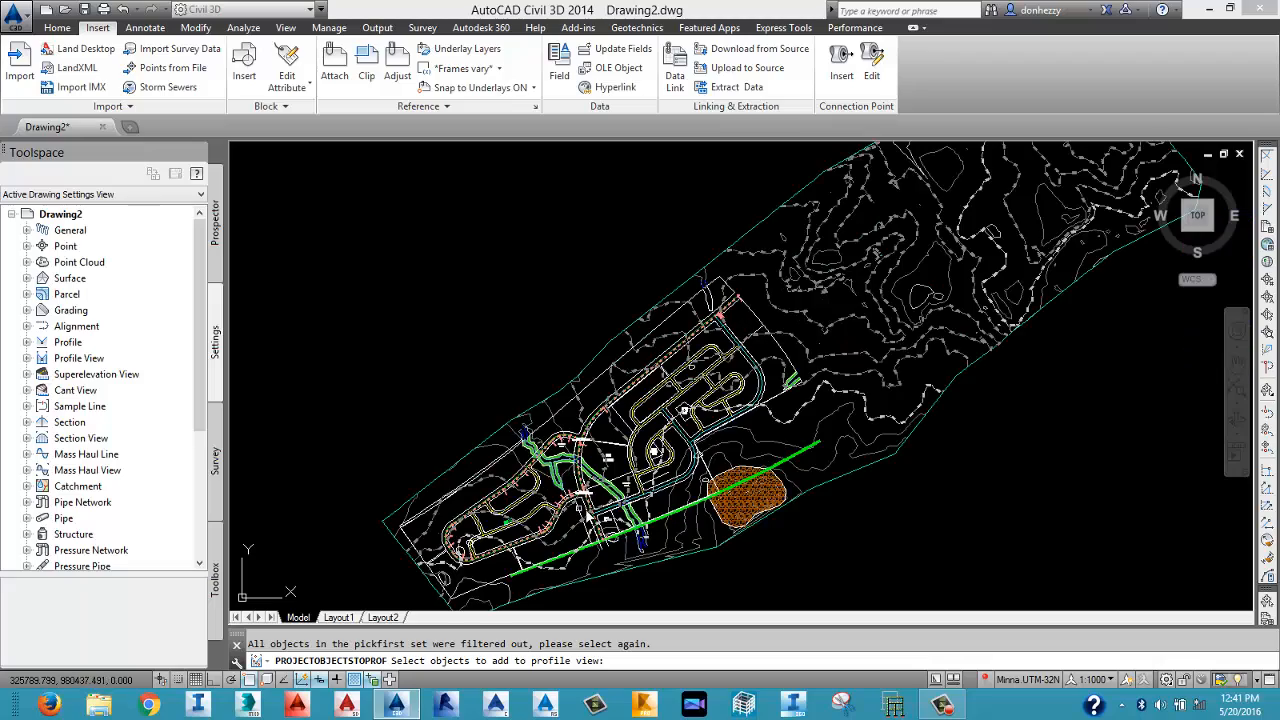
{"action": "scroll", "coordinate": [586, 495], "scroll_direction": "up", "scroll_amount": 10}
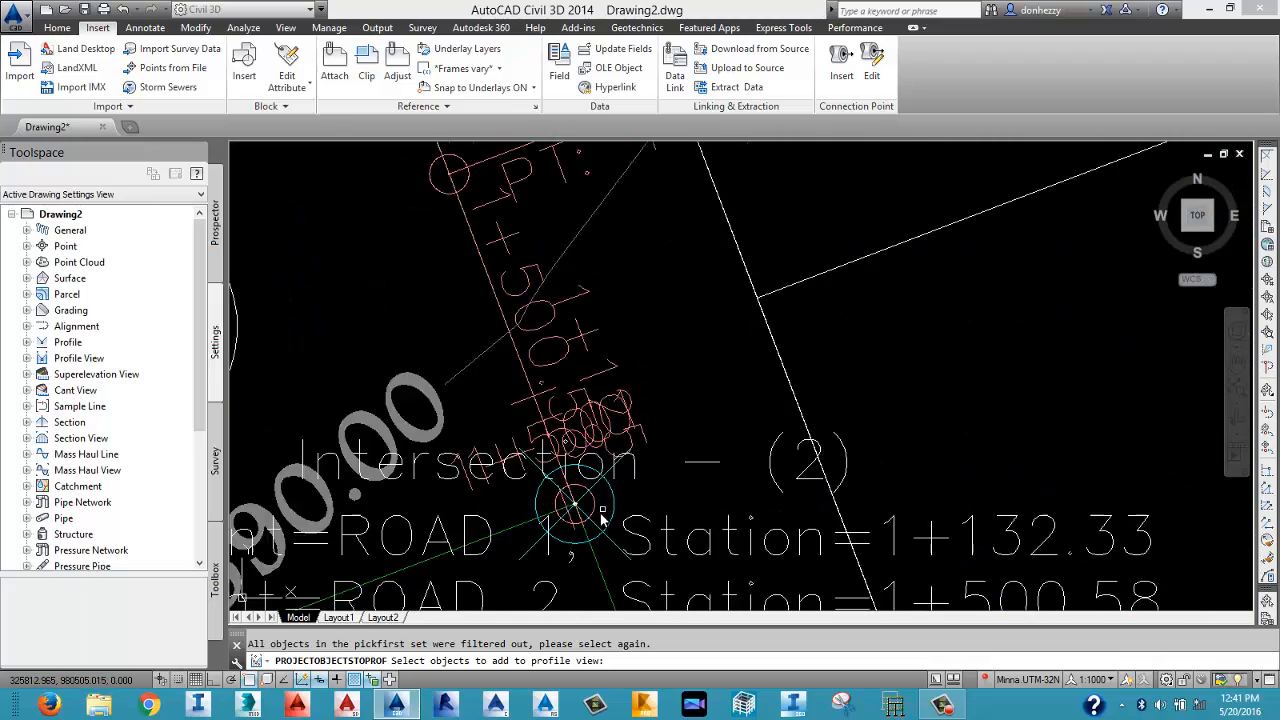
{"action": "scroll", "coordinate": [555, 518], "scroll_direction": "up", "scroll_amount": 8}
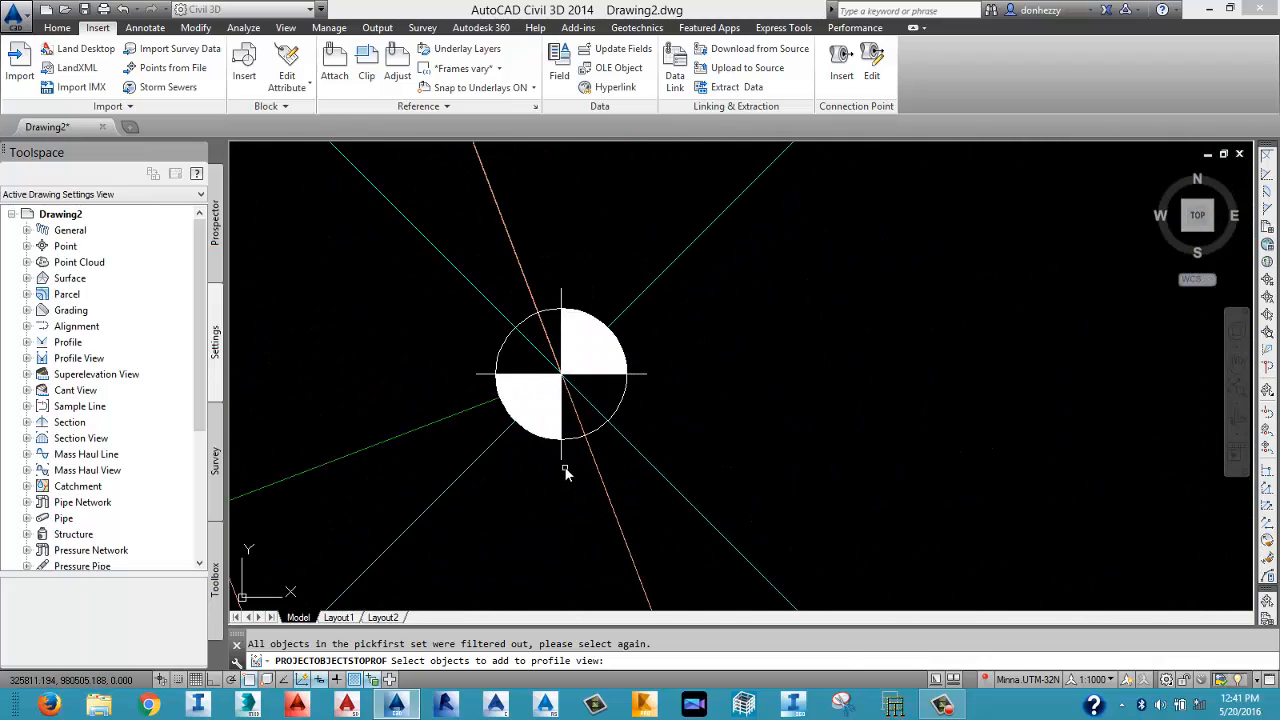
{"action": "left_click", "coordinate": [557, 462]}
Add the Benchmark block at Intersection (1) to the objects being projected and finish the selection.
{"action": "scroll", "coordinate": [516, 536], "scroll_direction": "down", "scroll_amount": 5}
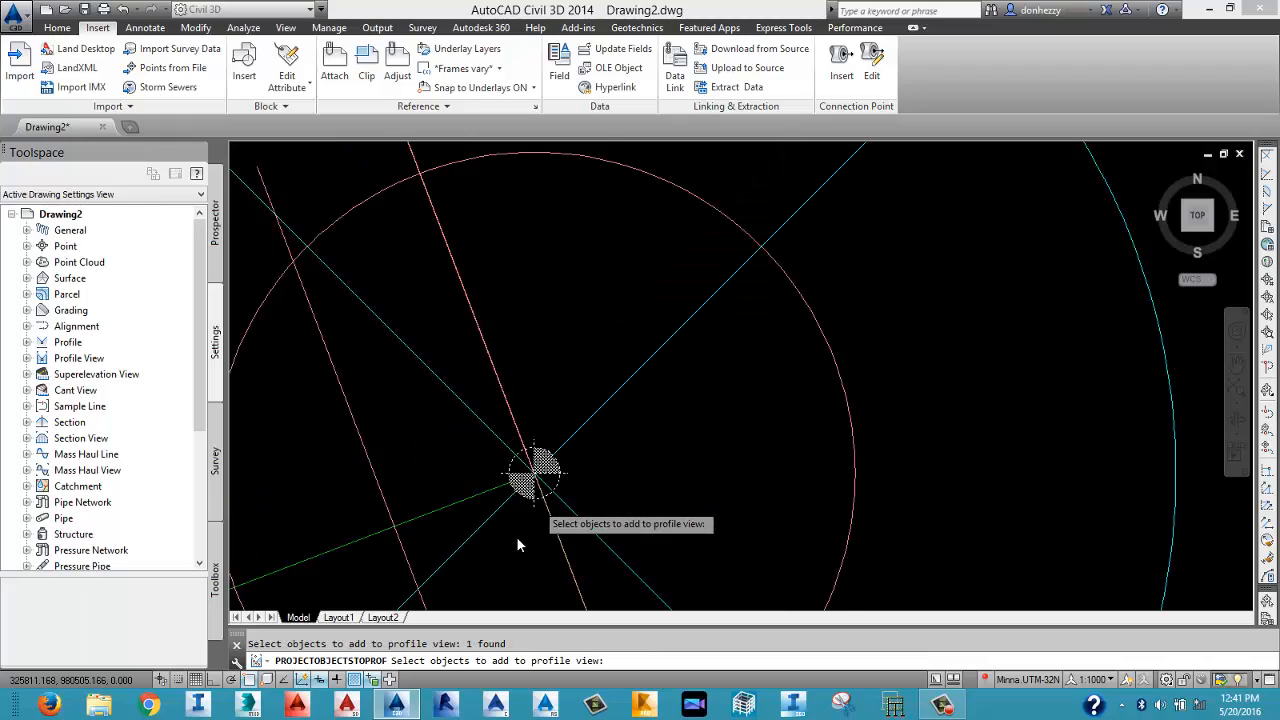
{"action": "scroll", "coordinate": [516, 540], "scroll_direction": "down", "scroll_amount": 8}
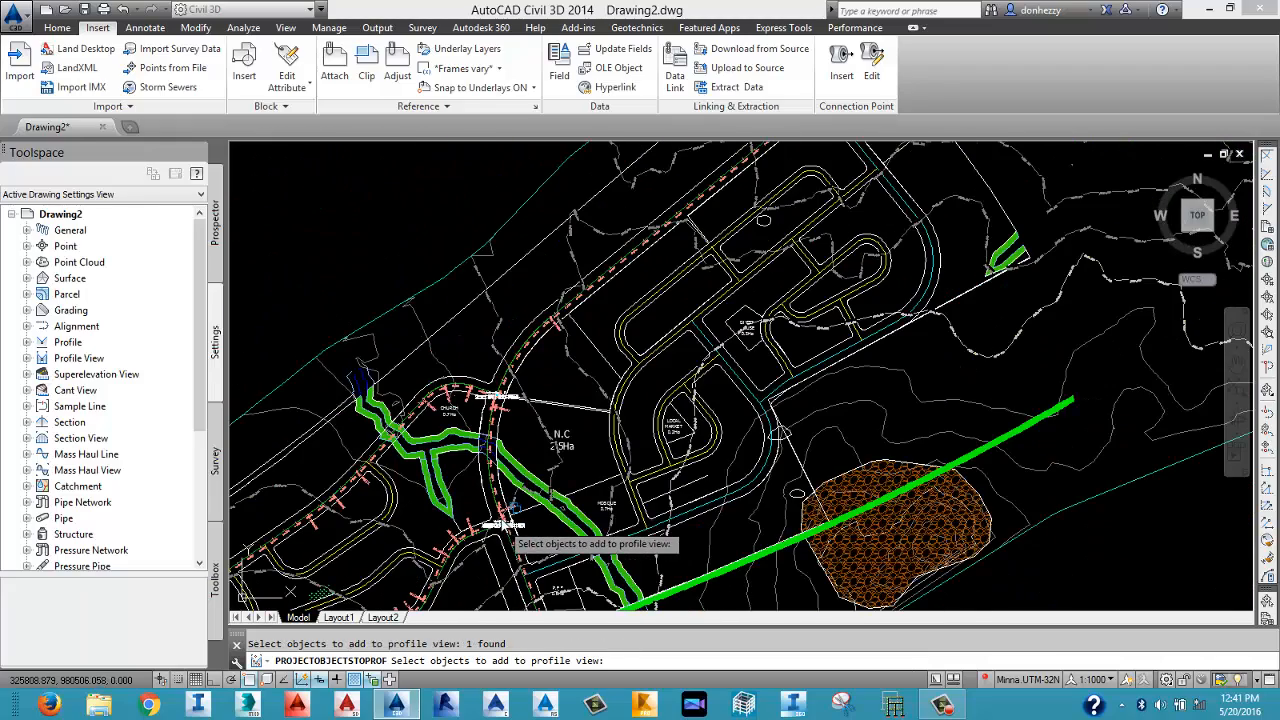
{"action": "scroll", "coordinate": [493, 400], "scroll_direction": "up", "scroll_amount": 10}
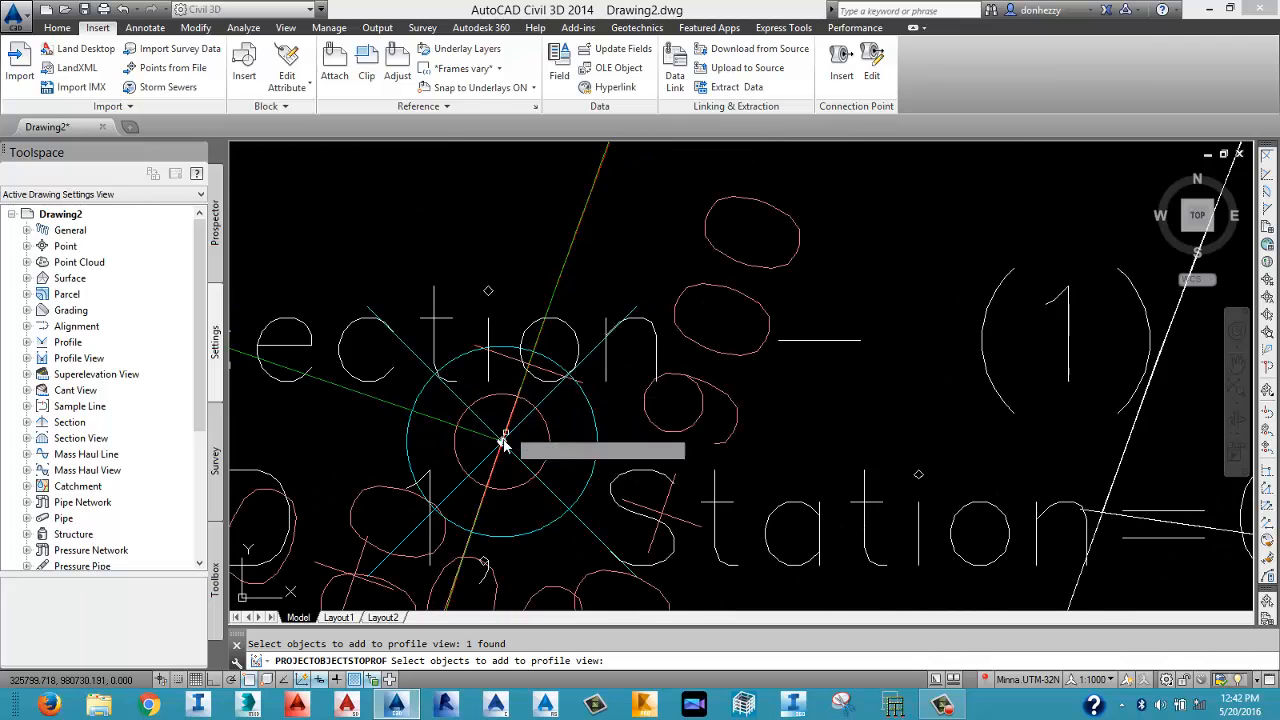
{"action": "scroll", "coordinate": [500, 440], "scroll_direction": "up", "scroll_amount": 5}
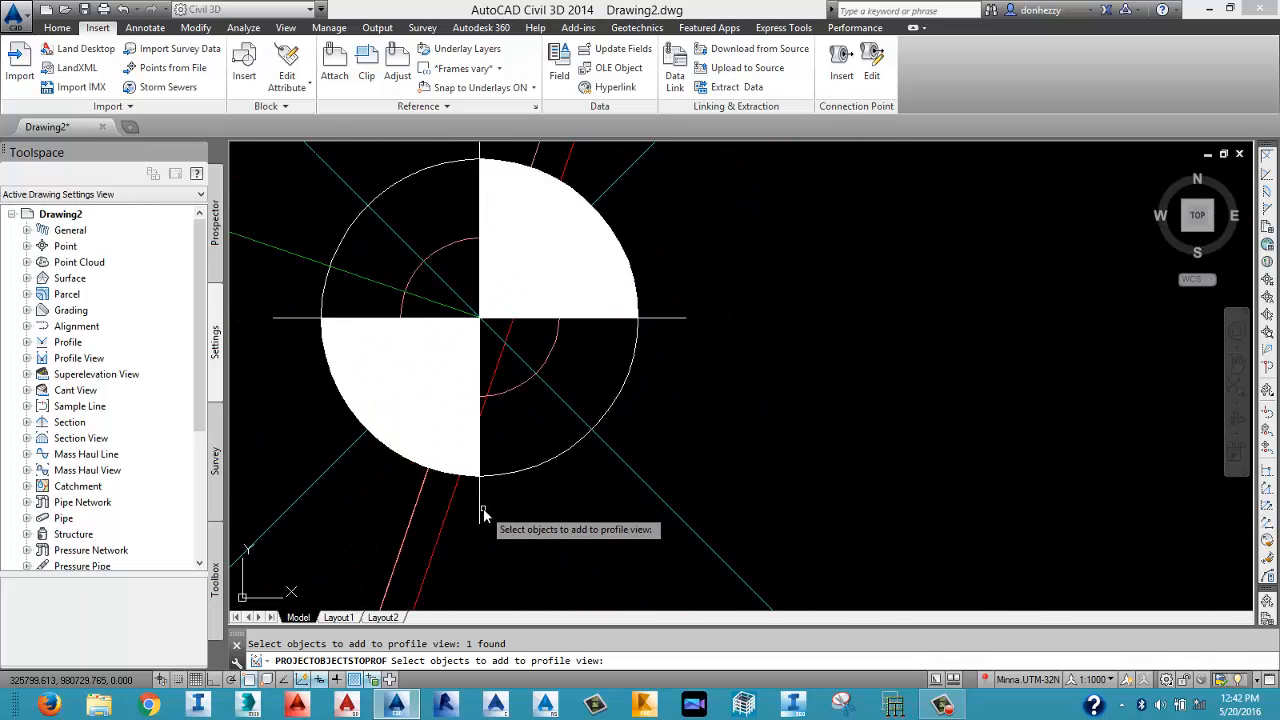
{"action": "left_click", "coordinate": [481, 510]}
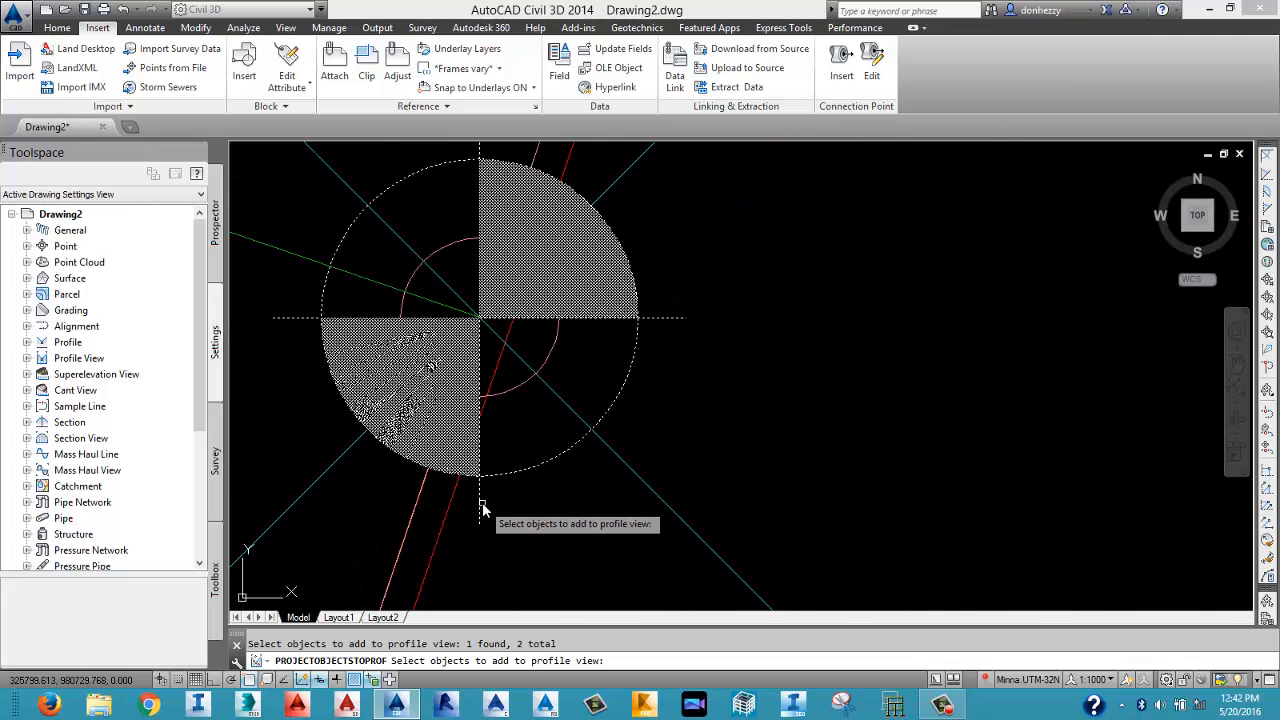
{"action": "scroll", "coordinate": [482, 508], "scroll_direction": "down", "scroll_amount": 6}
{"action": "scroll", "coordinate": [511, 477], "scroll_direction": "down", "scroll_amount": 6}
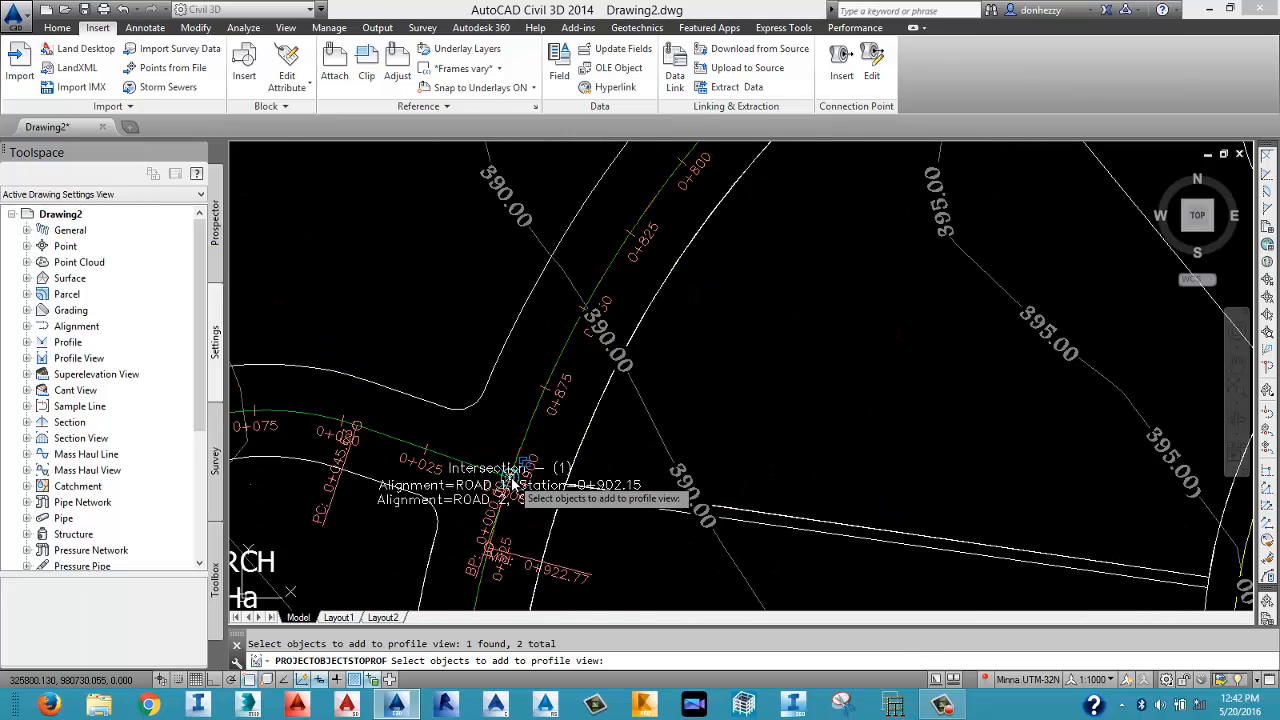
{"action": "scroll", "coordinate": [512, 478], "scroll_direction": "down", "scroll_amount": 10}
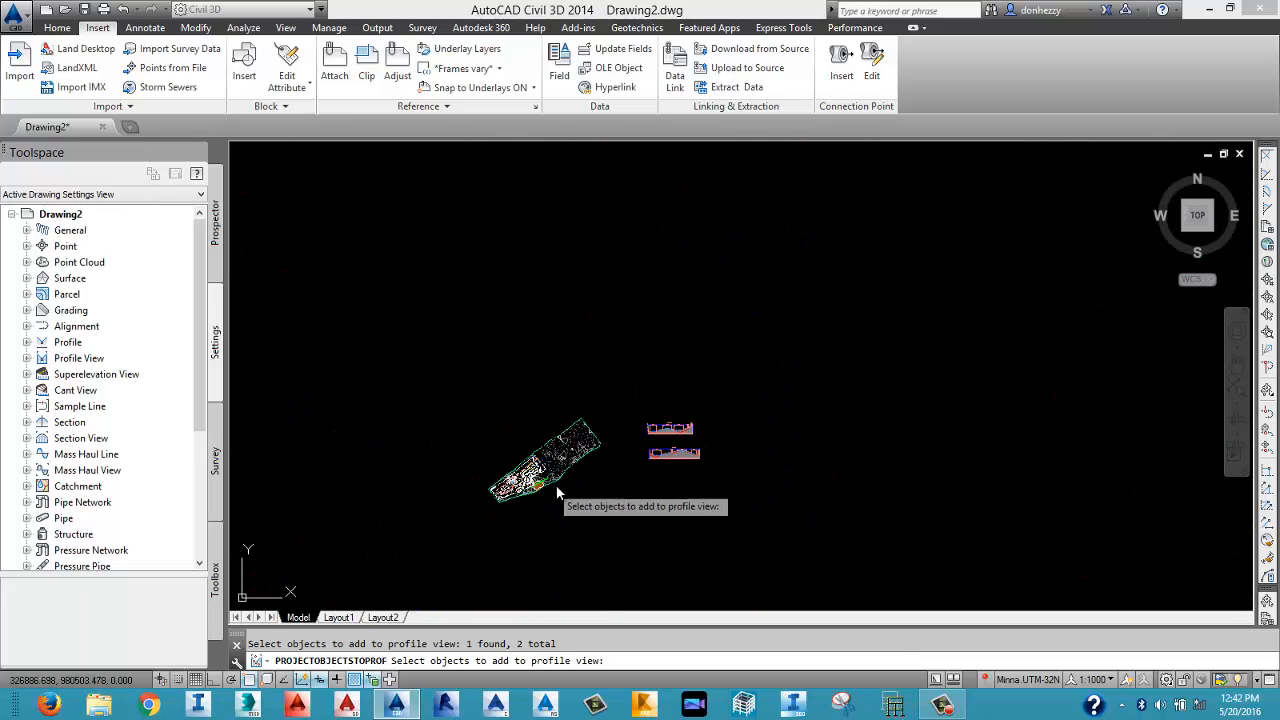
{"action": "scroll", "coordinate": [656, 477], "scroll_direction": "up", "scroll_amount": 5}
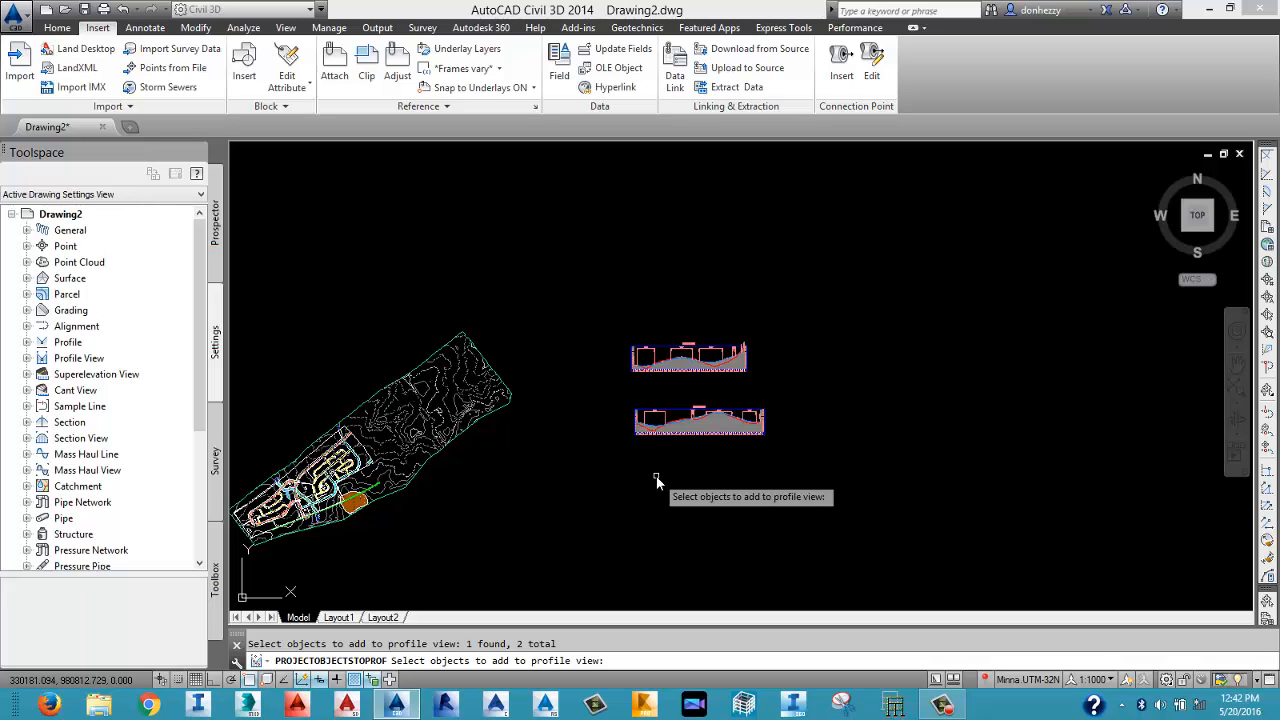
{"action": "key", "text": "Return"}
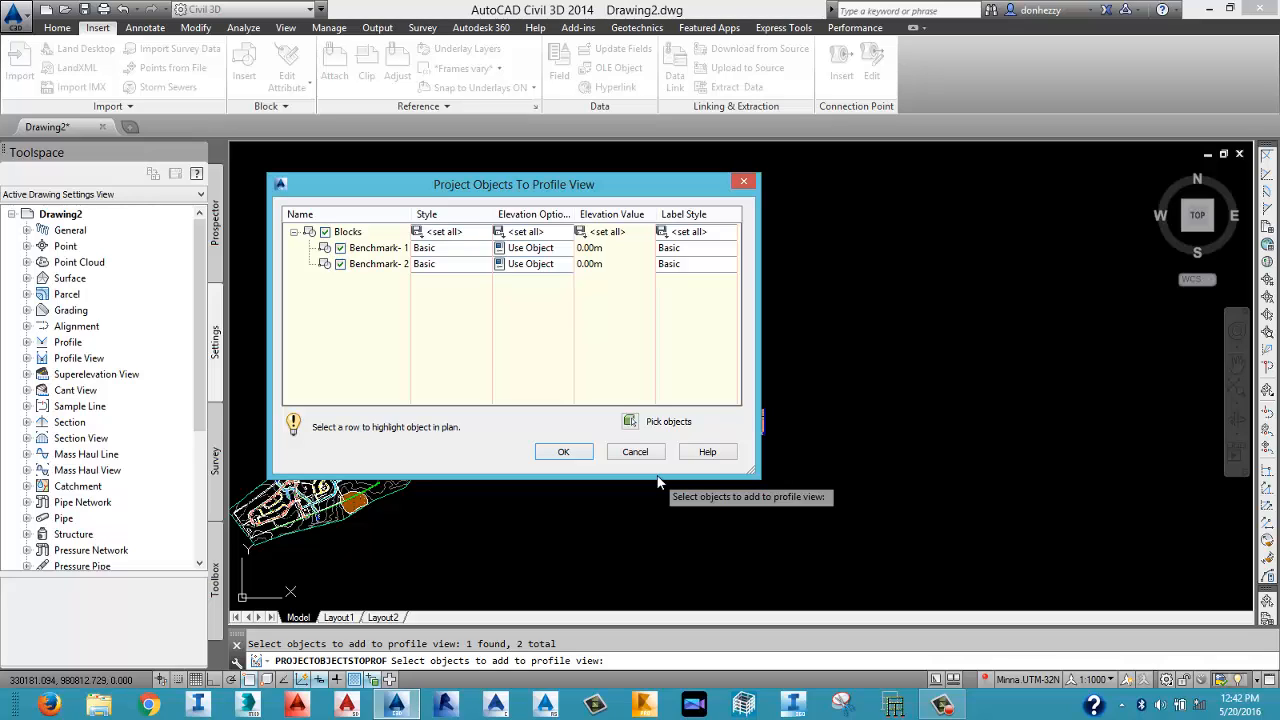
Choose Basic as the projection style for Benchmark- 1.
{"action": "double_click", "coordinate": [459, 253]}
{"action": "left_click", "coordinate": [667, 308]}
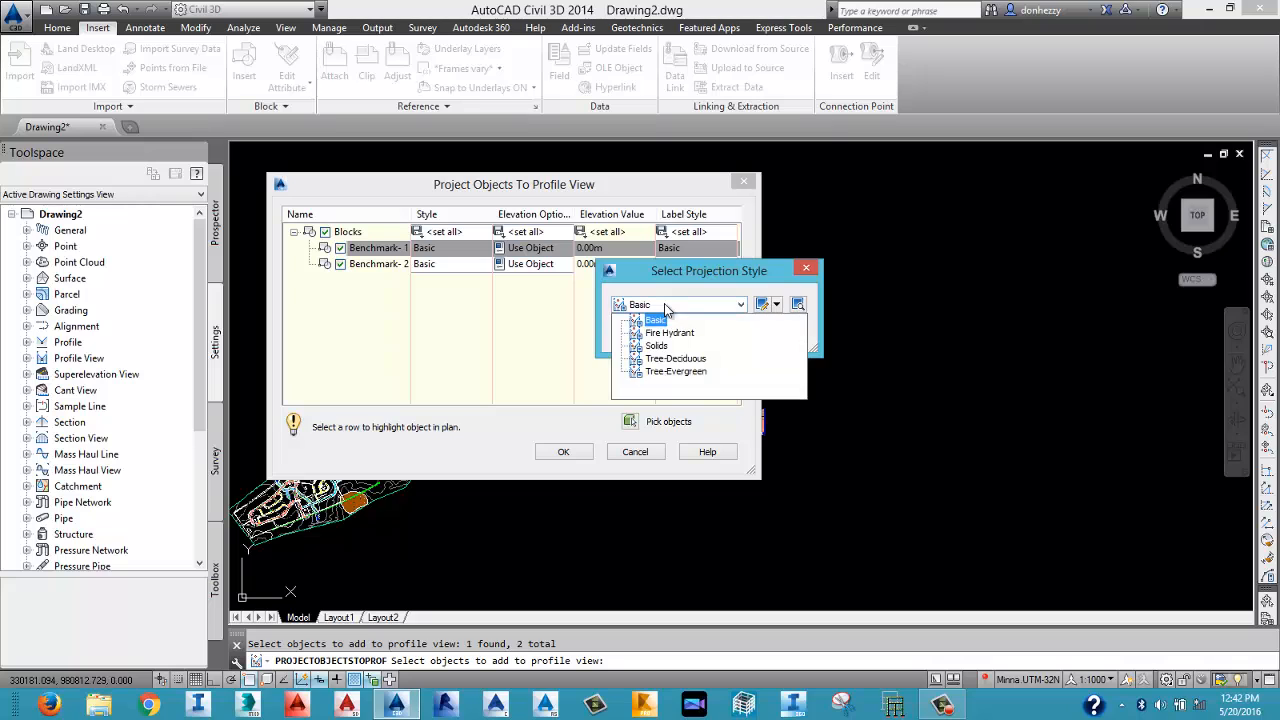
{"action": "left_click", "coordinate": [660, 320]}
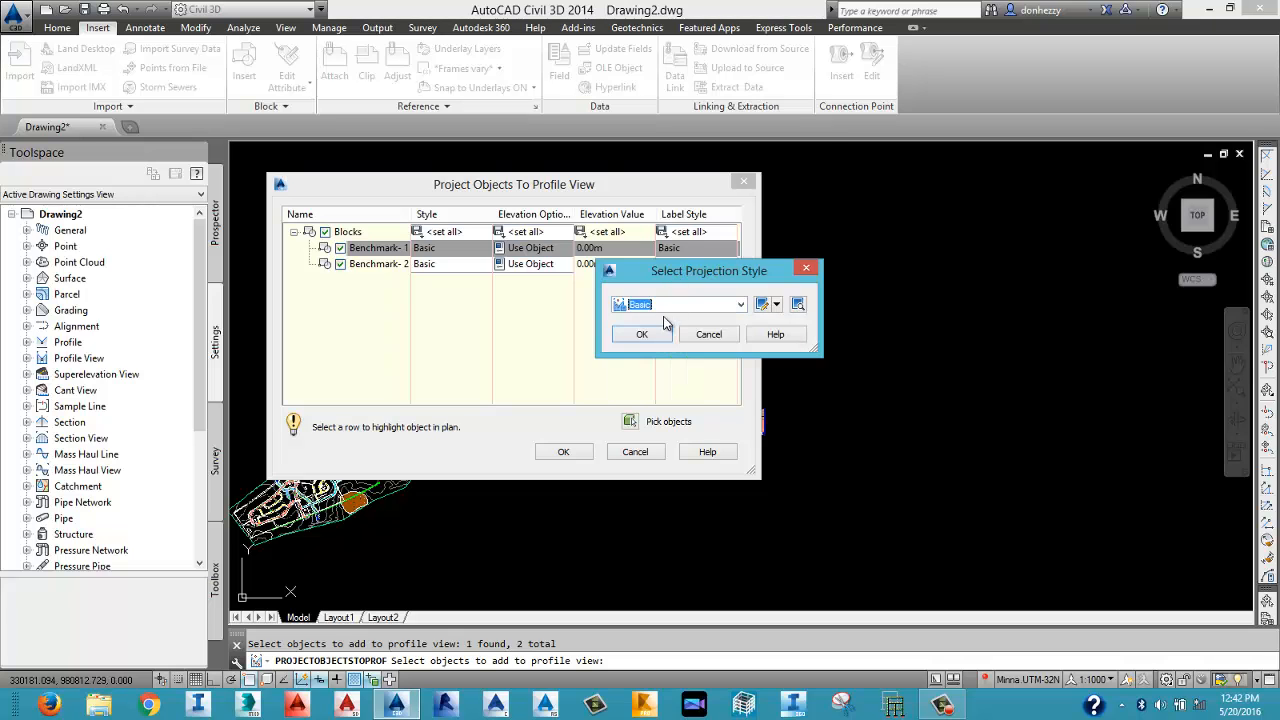
{"action": "left_click", "coordinate": [643, 334]}
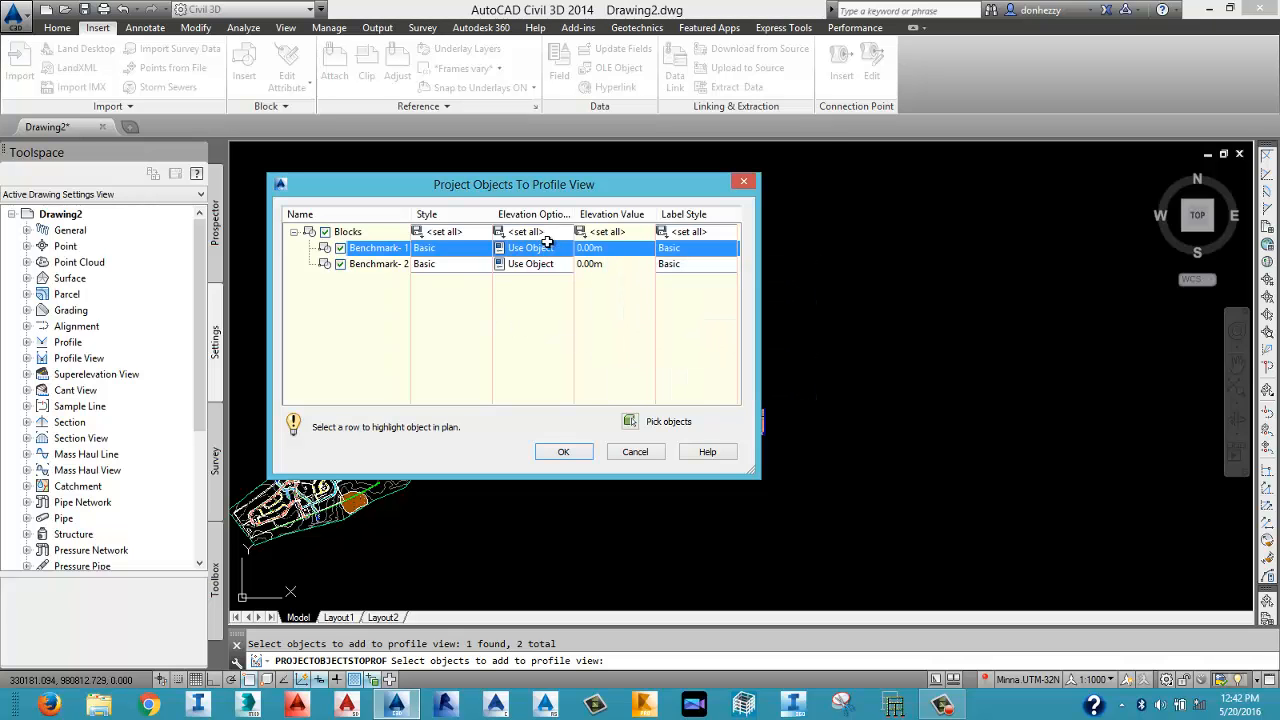
Set the elevation option of both Benchmark blocks to the DESIGNED PROFILE ROAD 1 profile.
{"action": "left_click_drag", "start_coordinate": [575, 214], "coordinate": [604, 222]}
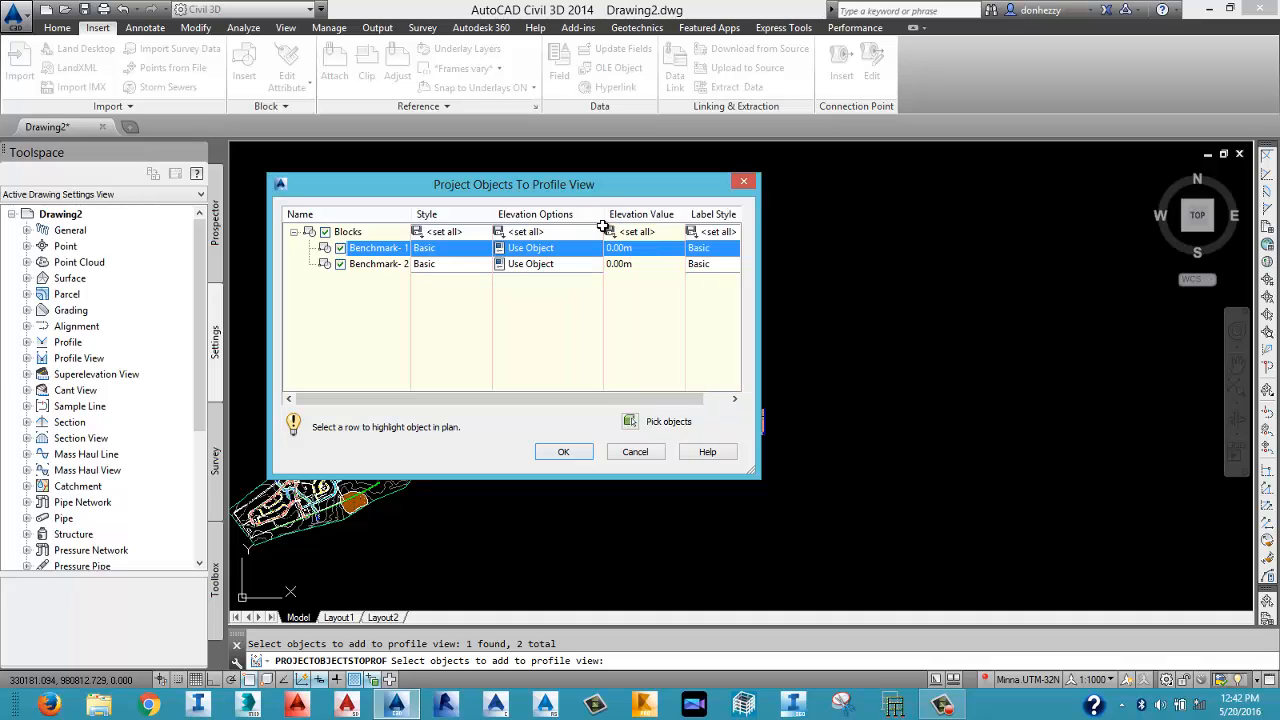
{"action": "left_click", "coordinate": [563, 254]}
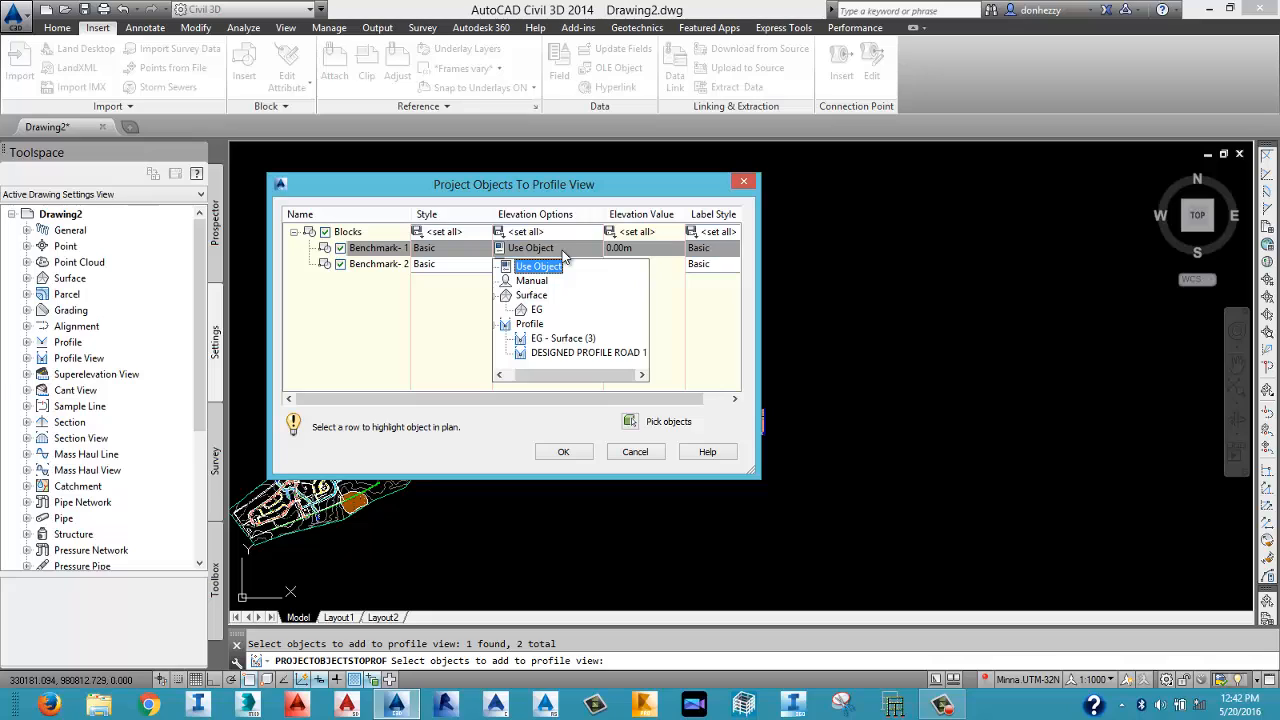
{"action": "left_click", "coordinate": [562, 354]}
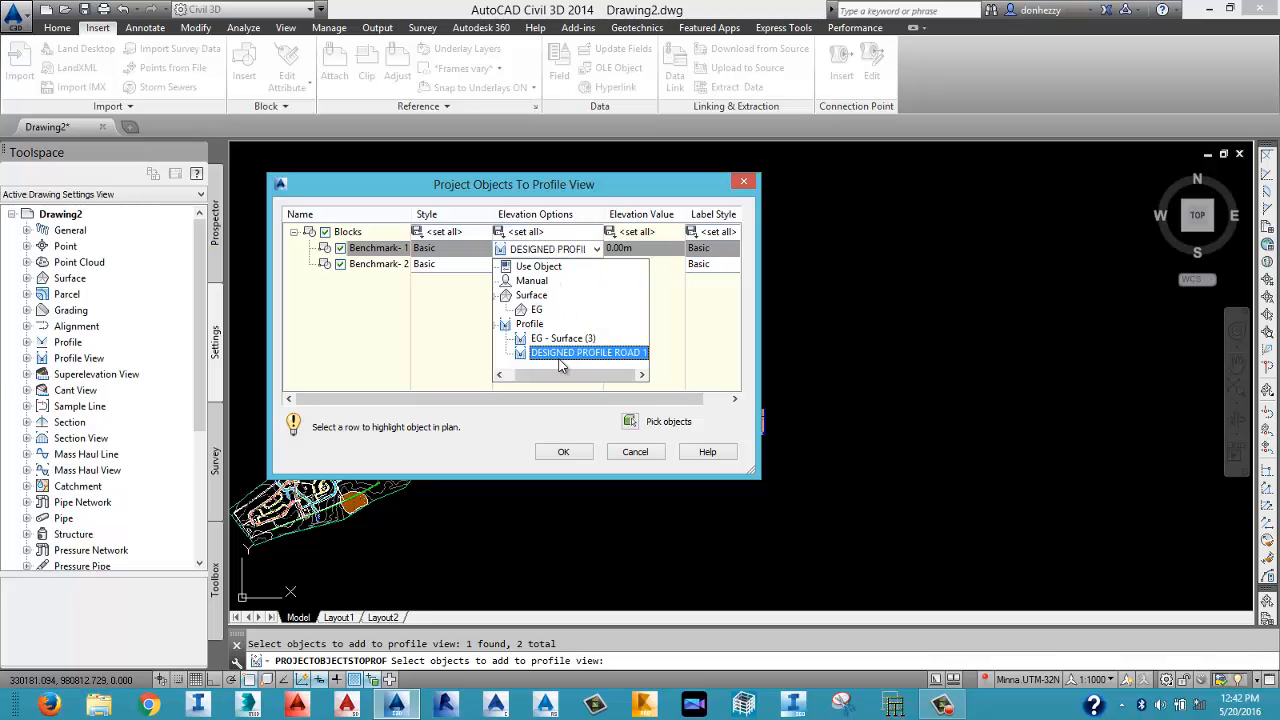
{"action": "left_click", "coordinate": [559, 355]}
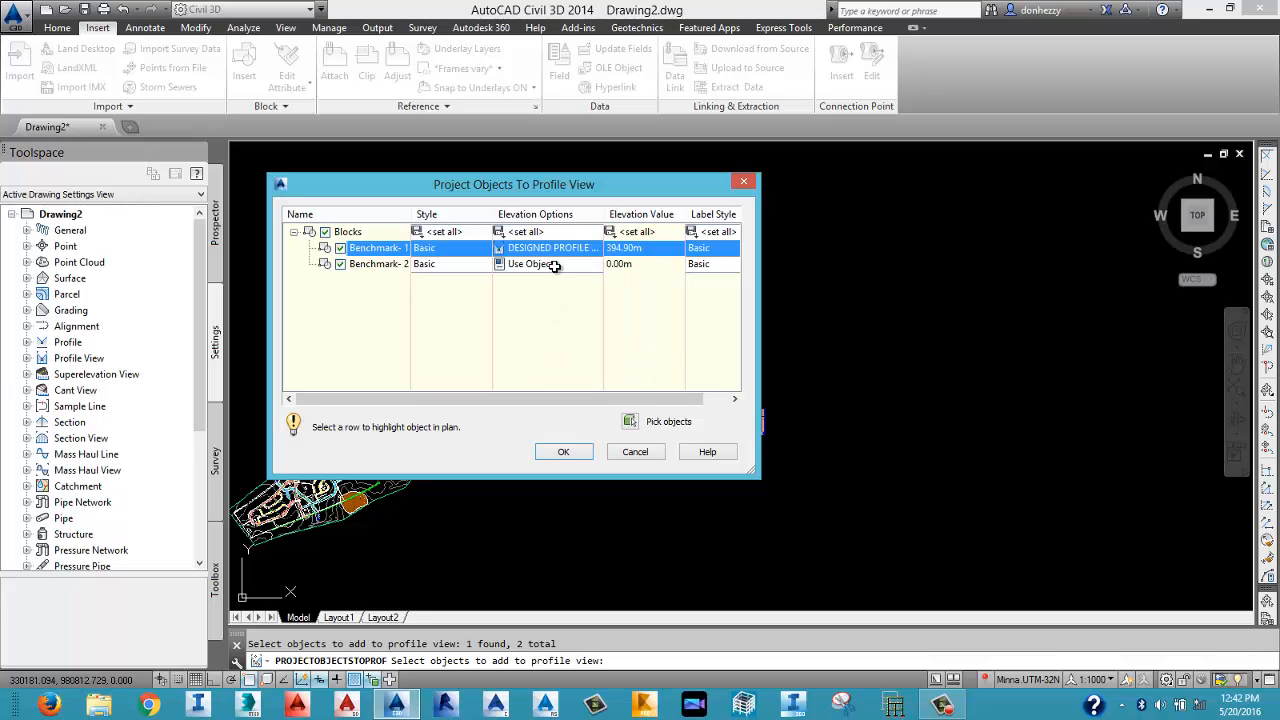
{"action": "left_click", "coordinate": [554, 266]}
{"action": "left_click", "coordinate": [563, 356]}
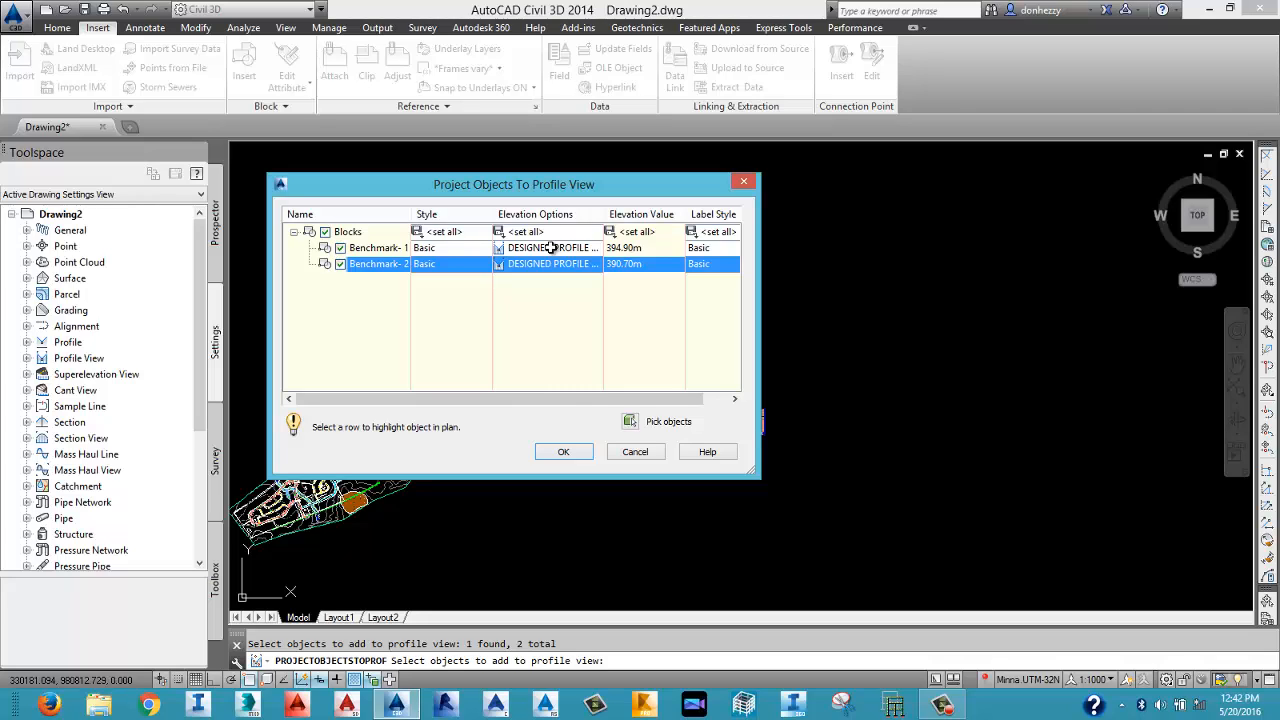
Set the label style of both Benchmark blocks to Projection Dimension Above.
{"action": "left_click_drag", "start_coordinate": [636, 399], "coordinate": [660, 399]}
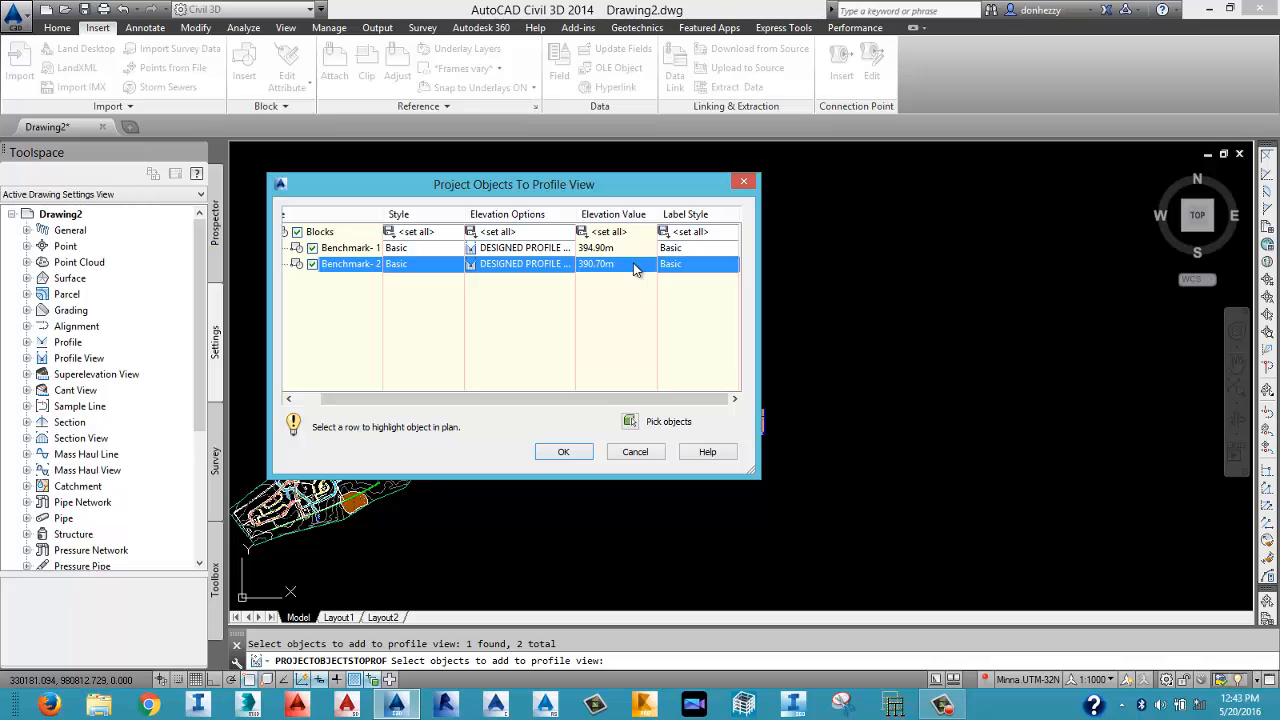
{"action": "double_click", "coordinate": [694, 251]}
{"action": "left_click", "coordinate": [737, 304]}
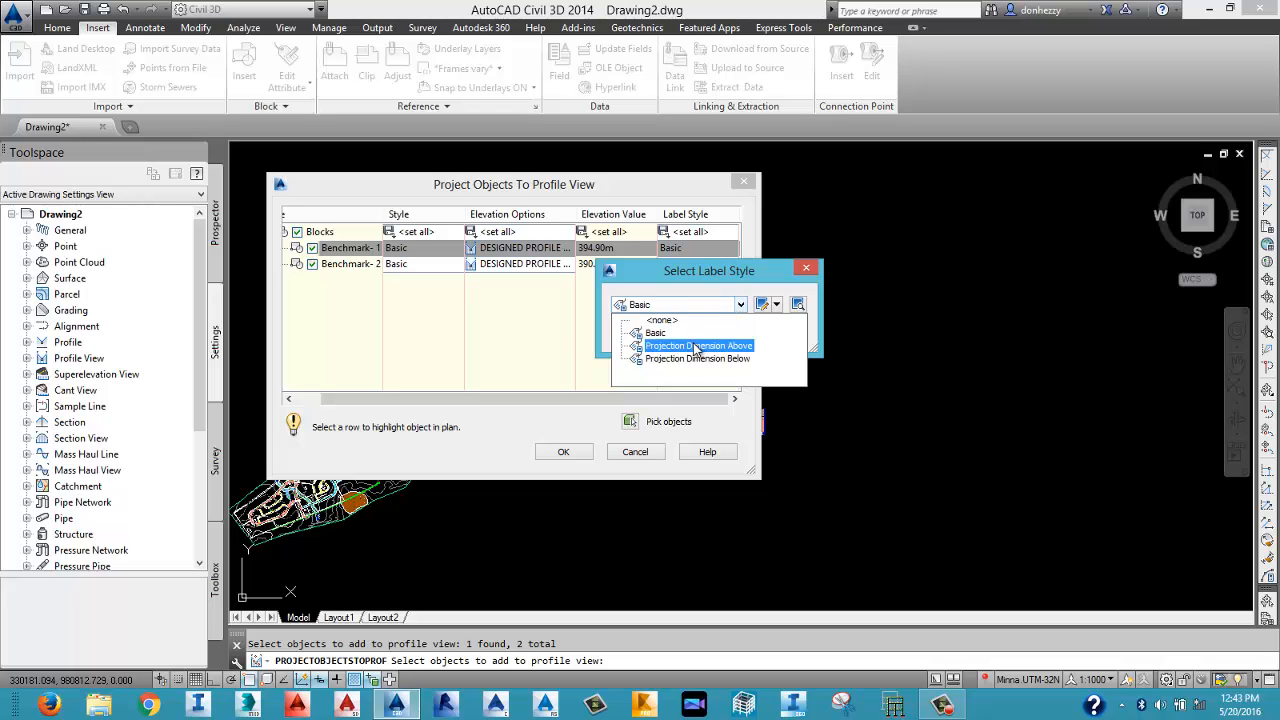
{"action": "left_click", "coordinate": [698, 345]}
{"action": "left_click", "coordinate": [641, 334]}
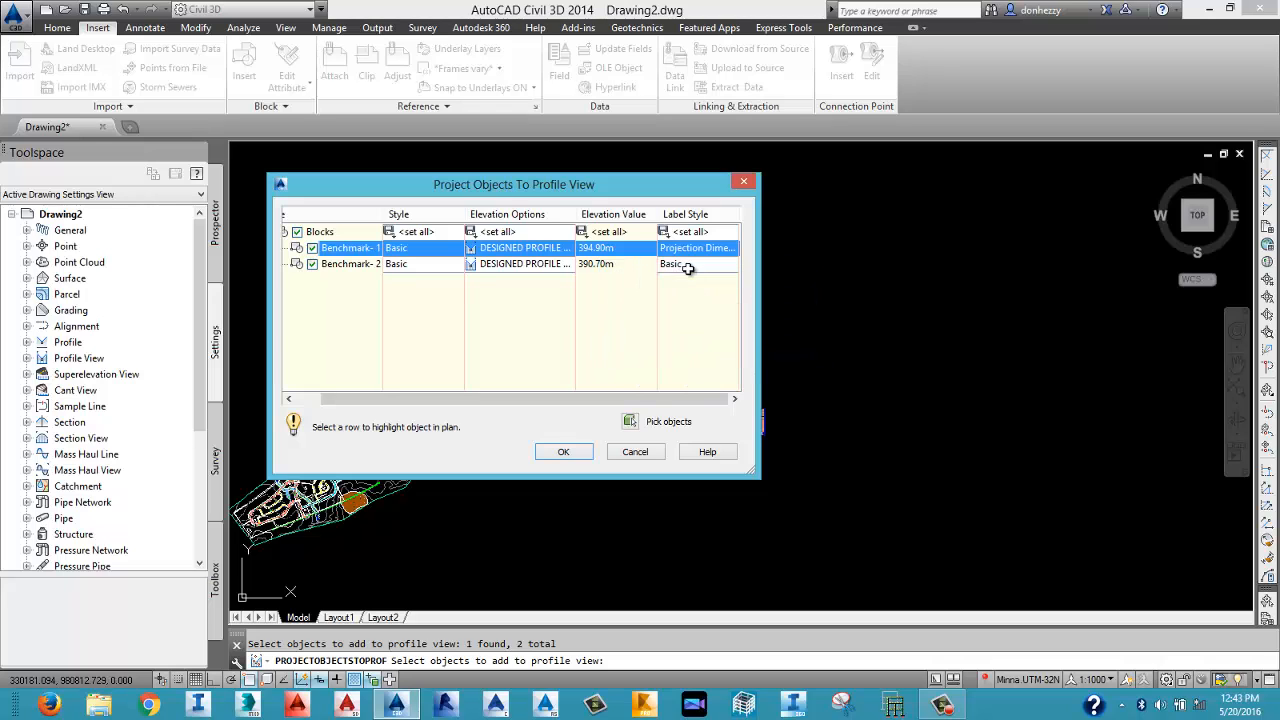
{"action": "double_click", "coordinate": [688, 265]}
{"action": "left_click", "coordinate": [684, 305]}
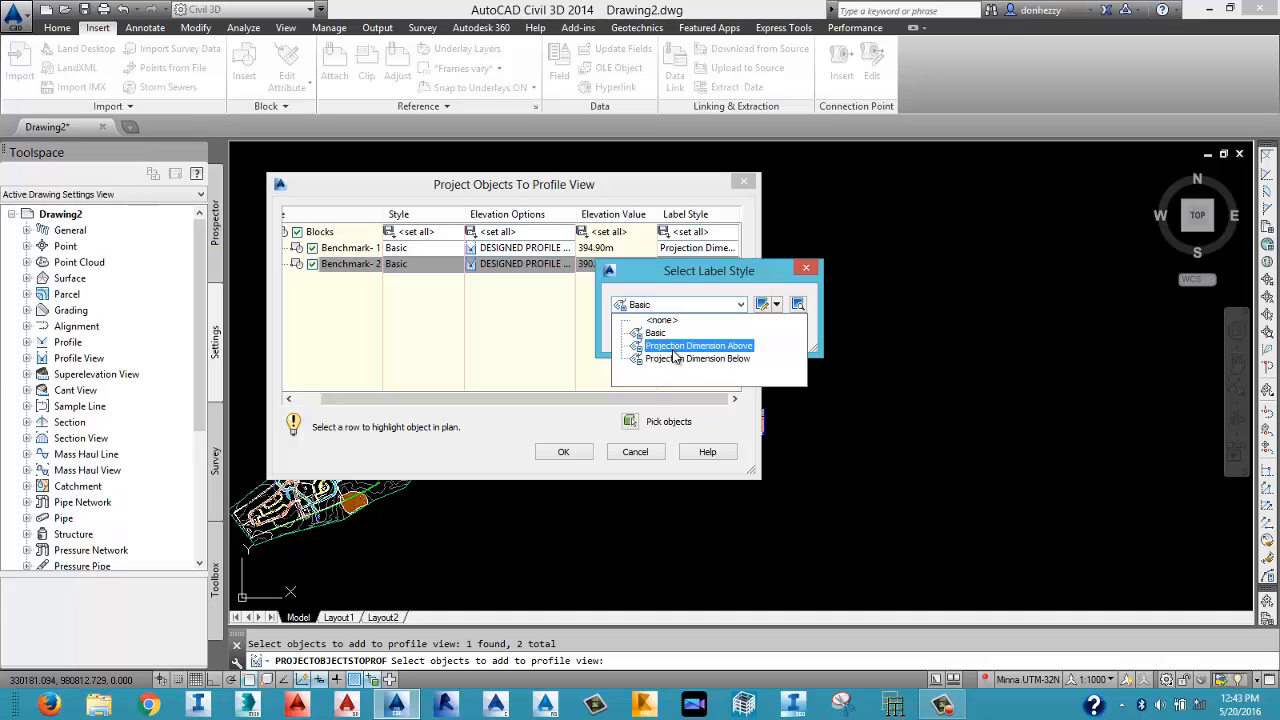
{"action": "left_click", "coordinate": [676, 346]}
{"action": "left_click", "coordinate": [648, 334]}
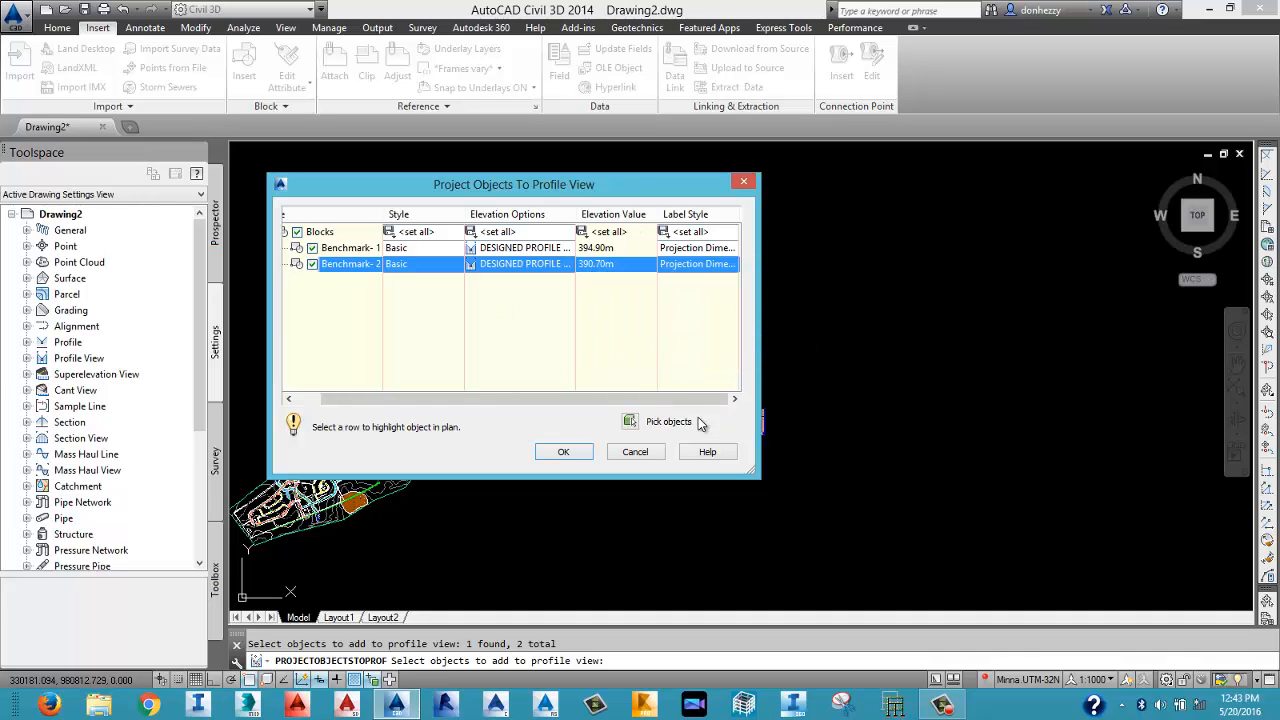
Apply the projection of both benchmarks to the Road 1 profile view and inspect their markers along the design profile.
{"action": "mouse_move", "coordinate": [680, 399]}
{"action": "left_mouse_down"}
{"action": "mouse_move", "coordinate": [652, 410]}
{"action": "mouse_move", "coordinate": [701, 401]}
{"action": "left_mouse_up"}
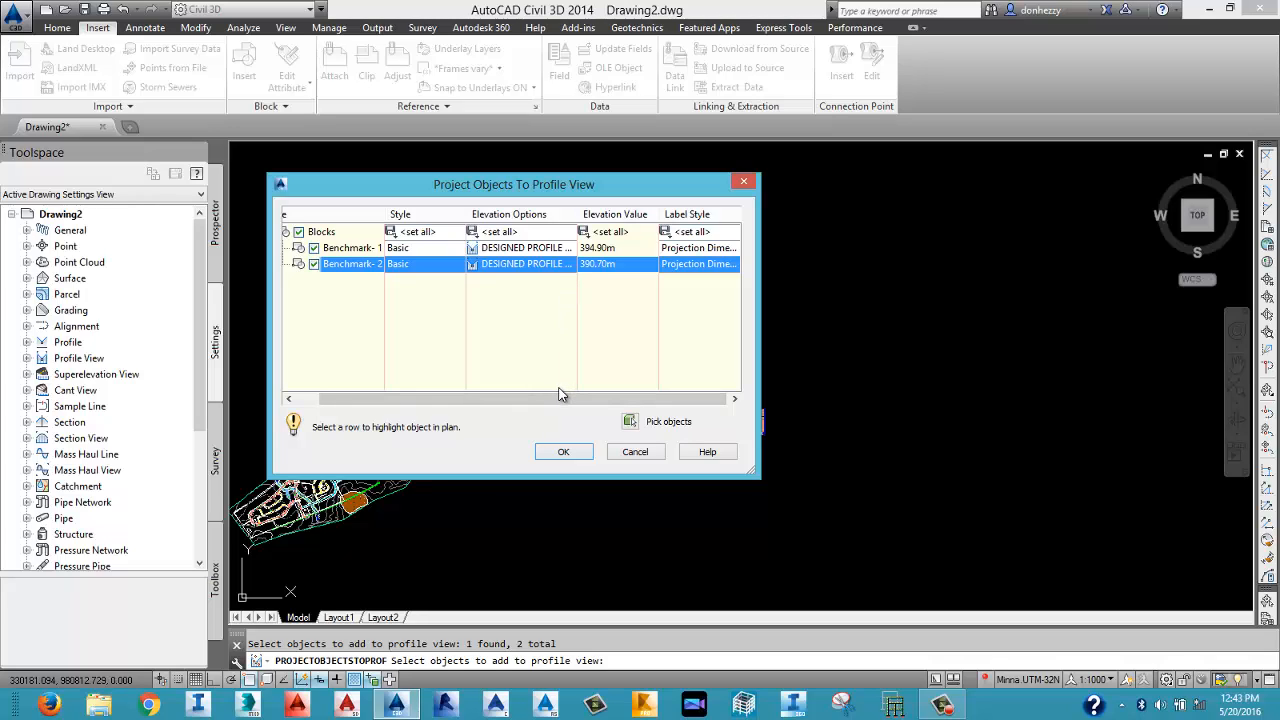
{"action": "left_click_drag", "start_coordinate": [559, 397], "coordinate": [599, 398]}
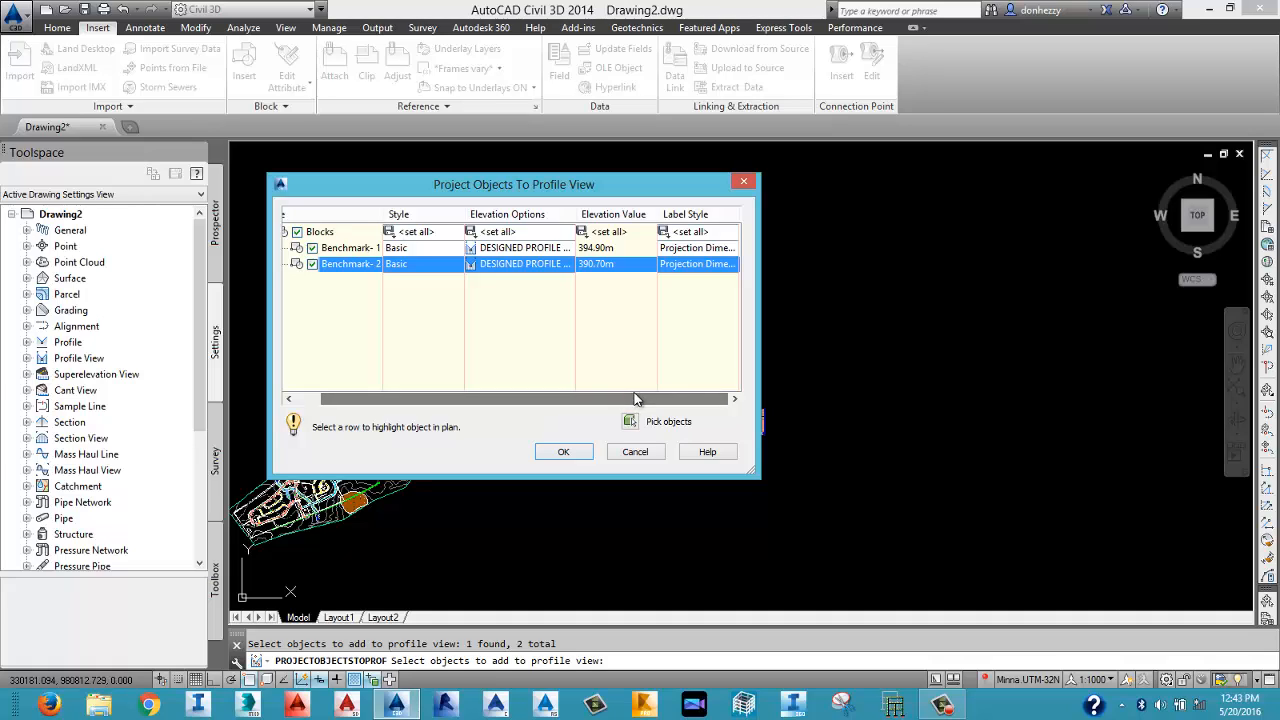
{"action": "left_click", "coordinate": [582, 455]}
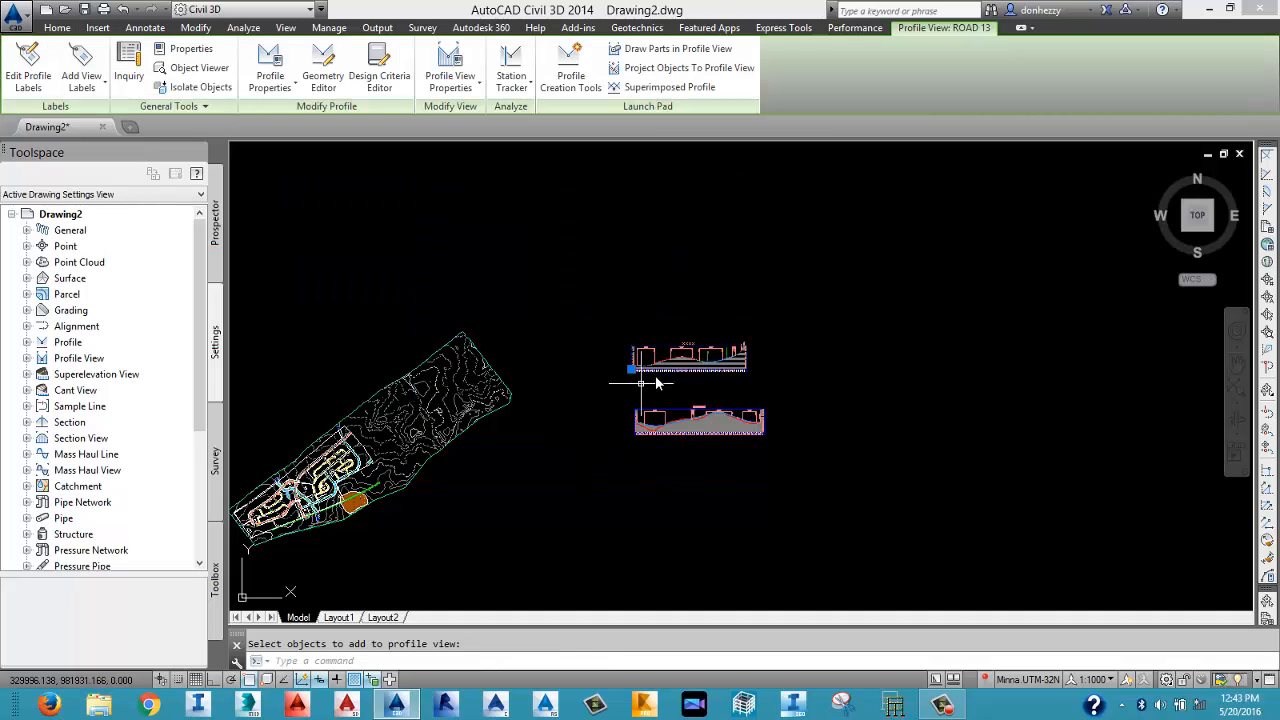
{"action": "scroll", "coordinate": [716, 357], "scroll_direction": "up", "scroll_amount": 7}
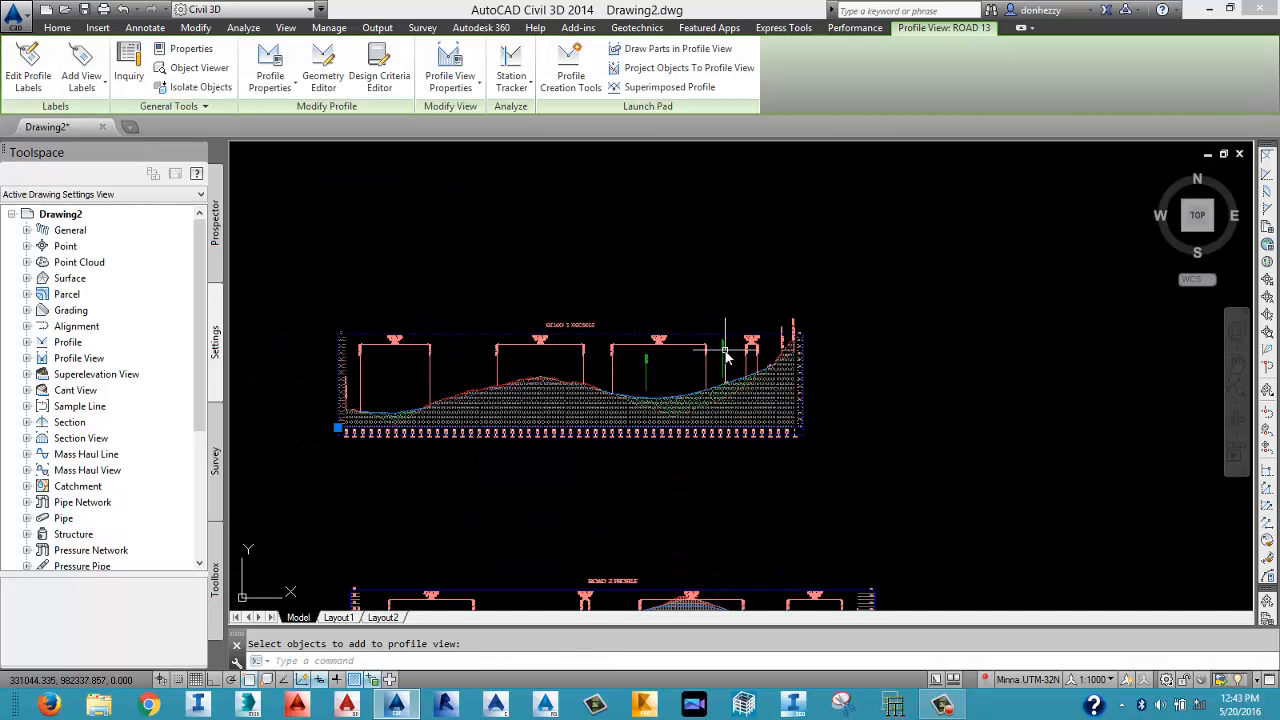
{"action": "scroll", "coordinate": [720, 360], "scroll_direction": "up", "scroll_amount": 5}
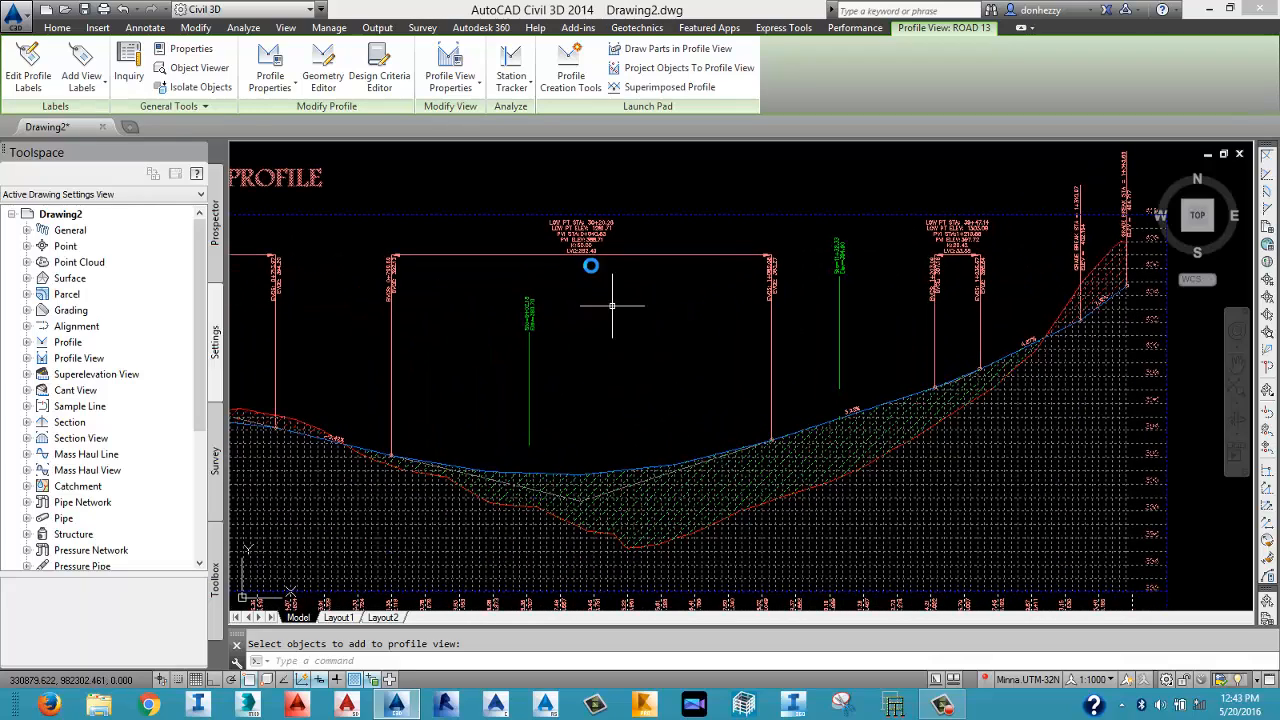
{"action": "scroll", "coordinate": [850, 415], "scroll_direction": "up", "scroll_amount": 8}
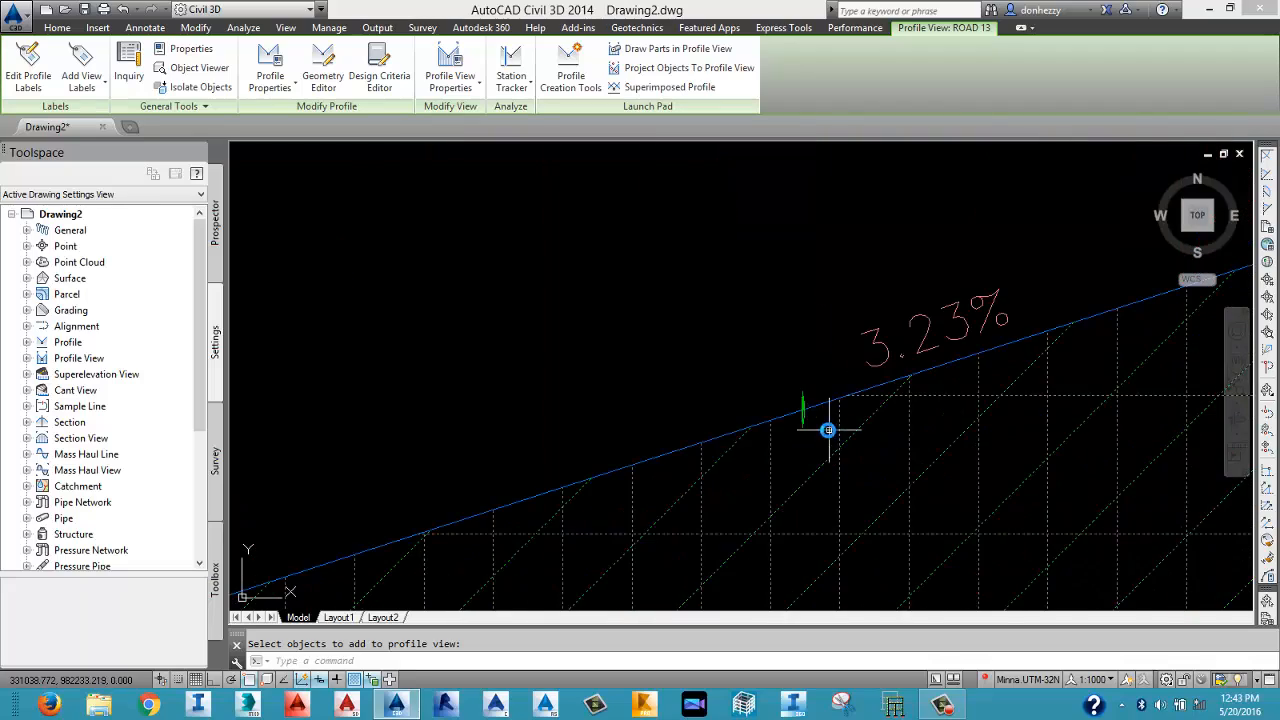
{"action": "scroll", "coordinate": [805, 408], "scroll_direction": "down", "scroll_amount": 10}
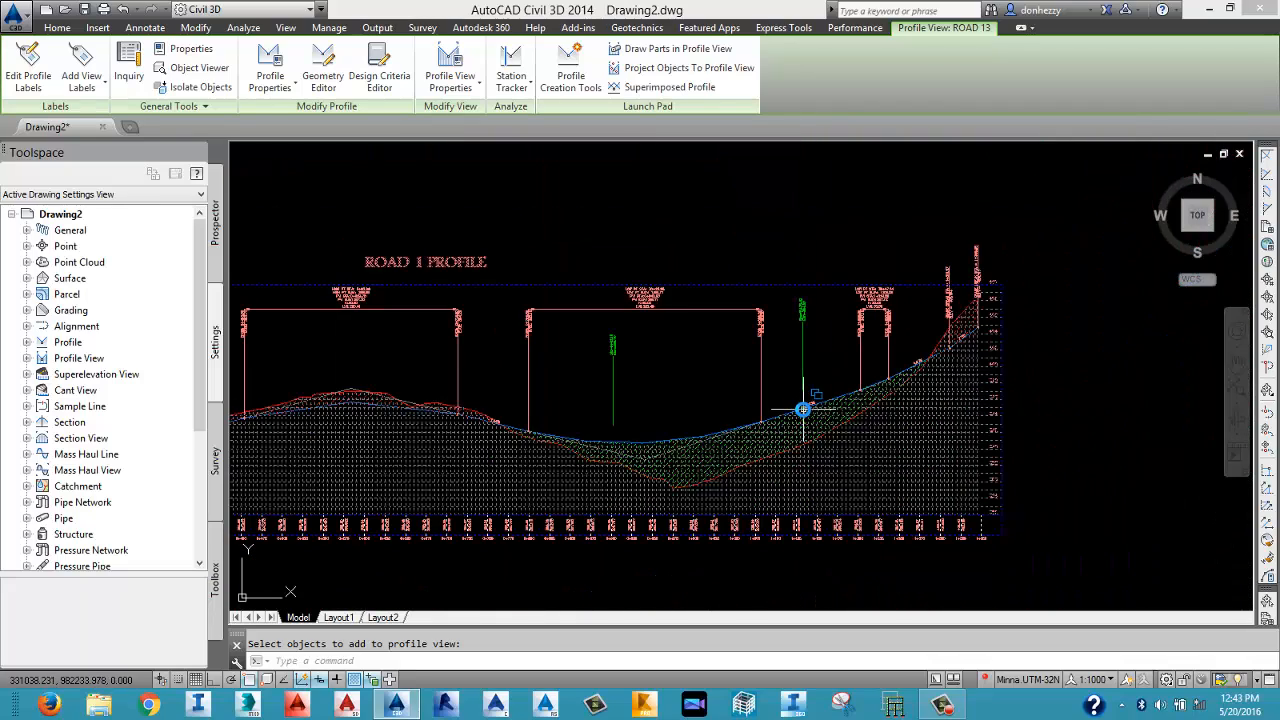
Examine the station and elevation labels of both projected benchmarks on the Road 1 profile view and clear the selection.
{"action": "scroll", "coordinate": [600, 350], "scroll_direction": "up", "scroll_amount": 6}
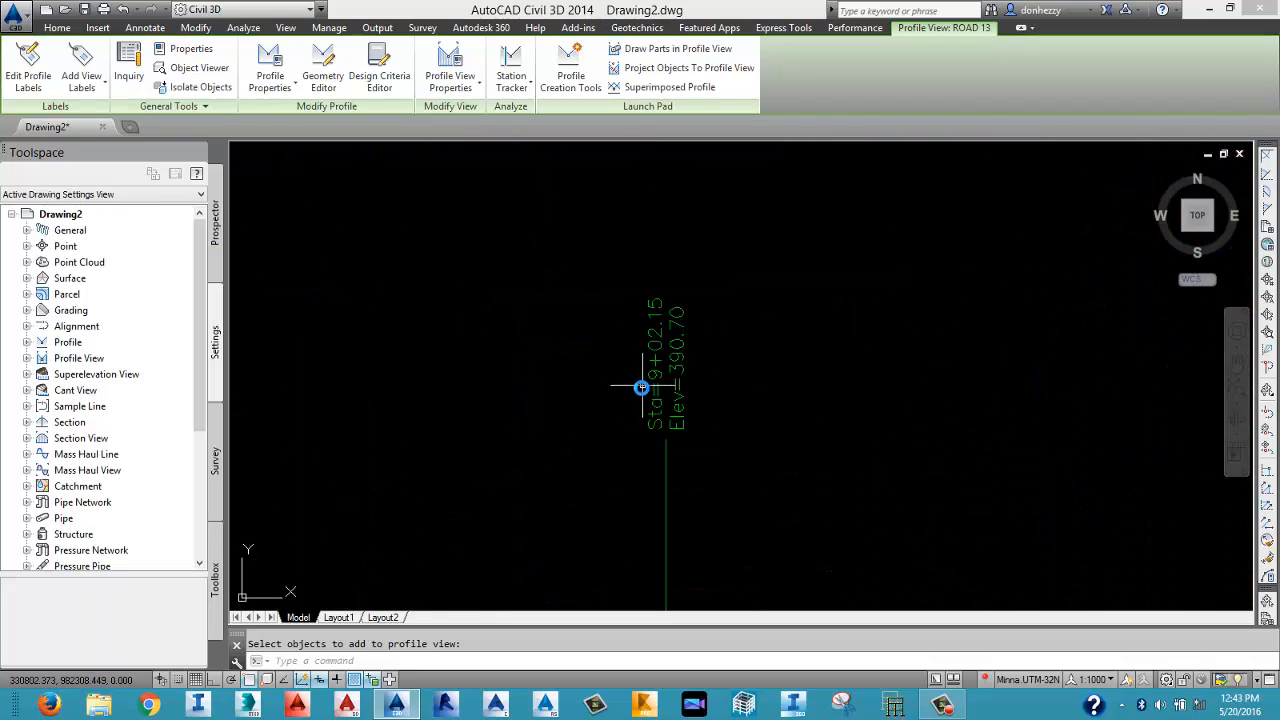
{"action": "scroll", "coordinate": [640, 420], "scroll_direction": "down", "scroll_amount": 5}
{"action": "scroll", "coordinate": [843, 365], "scroll_direction": "up", "scroll_amount": 5}
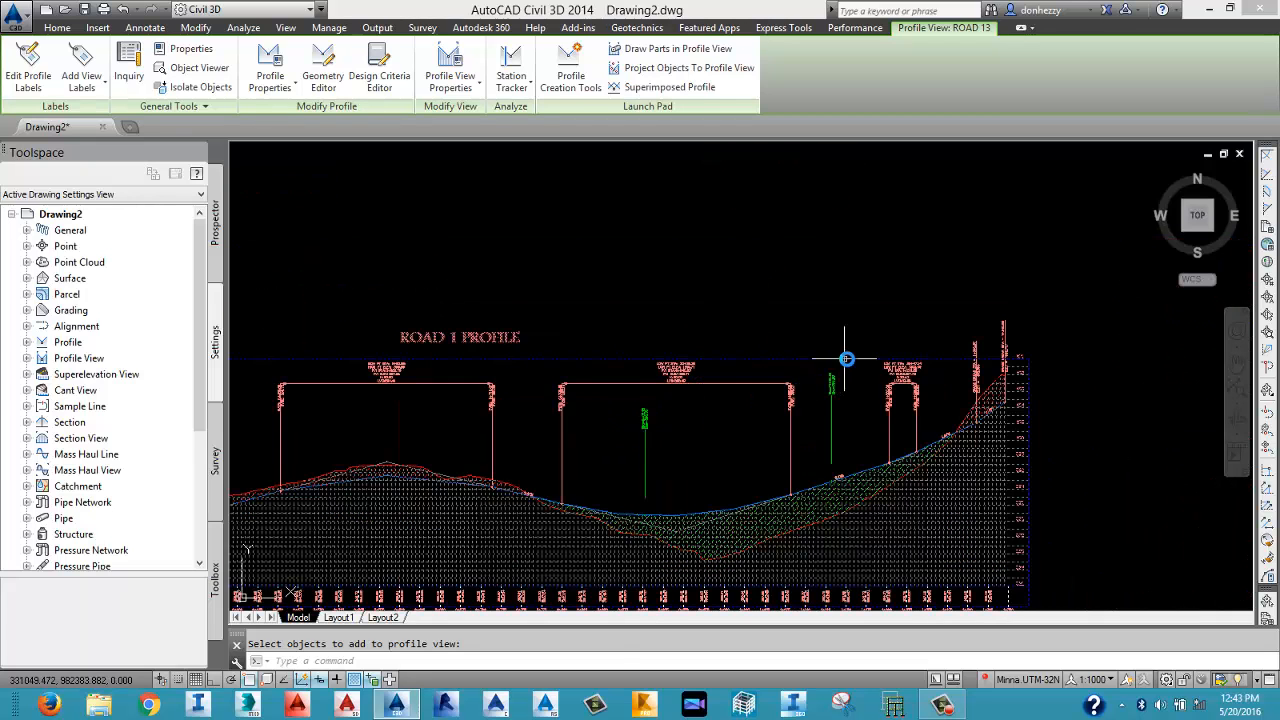
{"action": "scroll", "coordinate": [777, 430], "scroll_direction": "up", "scroll_amount": 3}
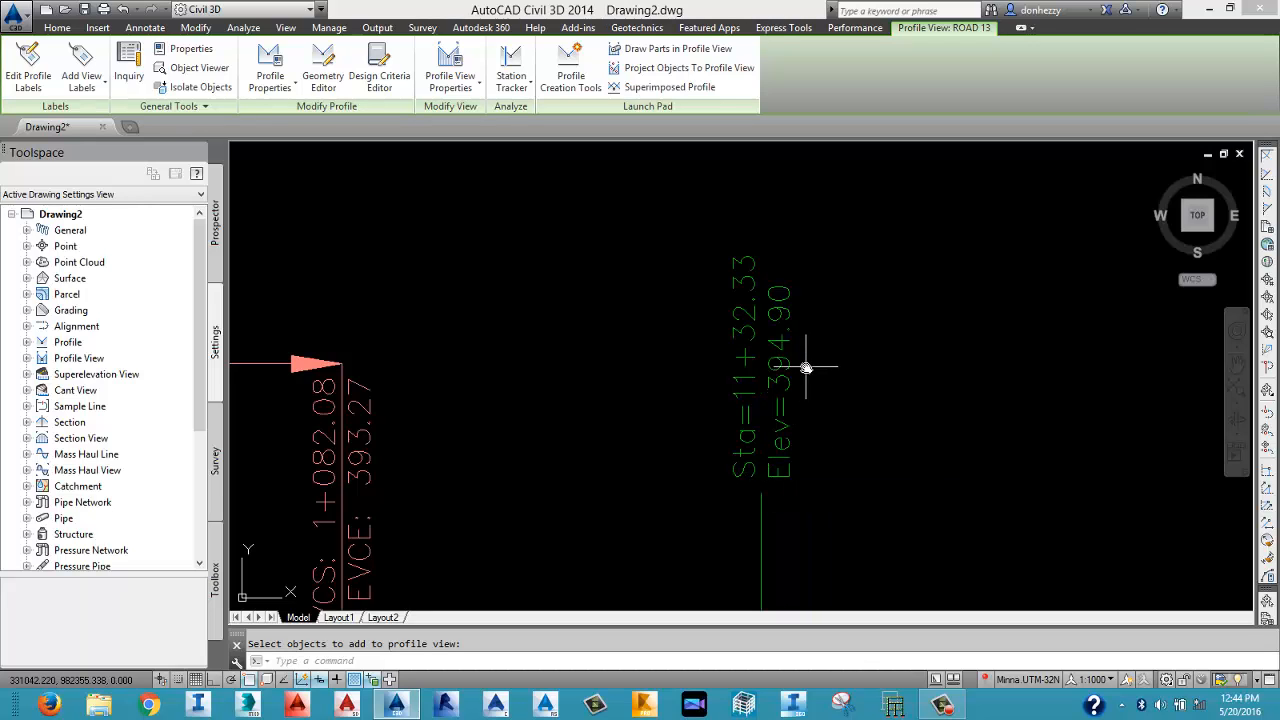
{"action": "scroll", "coordinate": [806, 368], "scroll_direction": "down", "scroll_amount": 5}
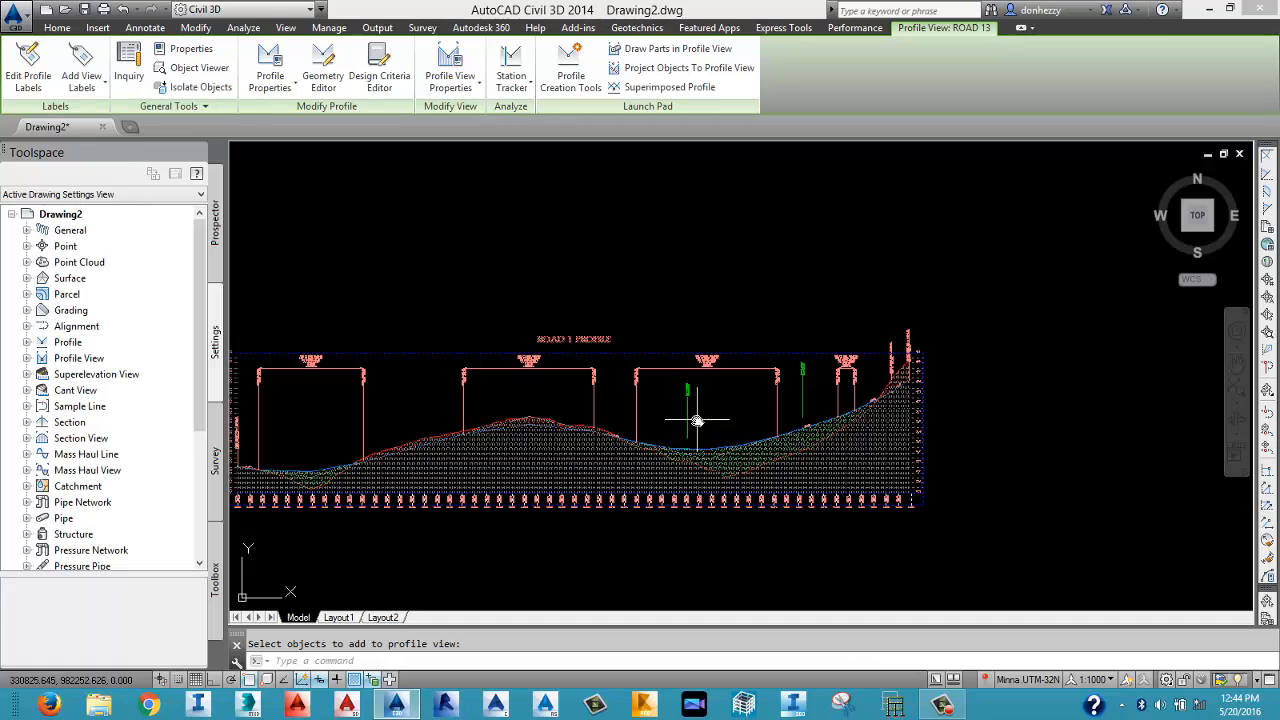
{"action": "scroll", "coordinate": [697, 420], "scroll_direction": "down", "scroll_amount": 6}
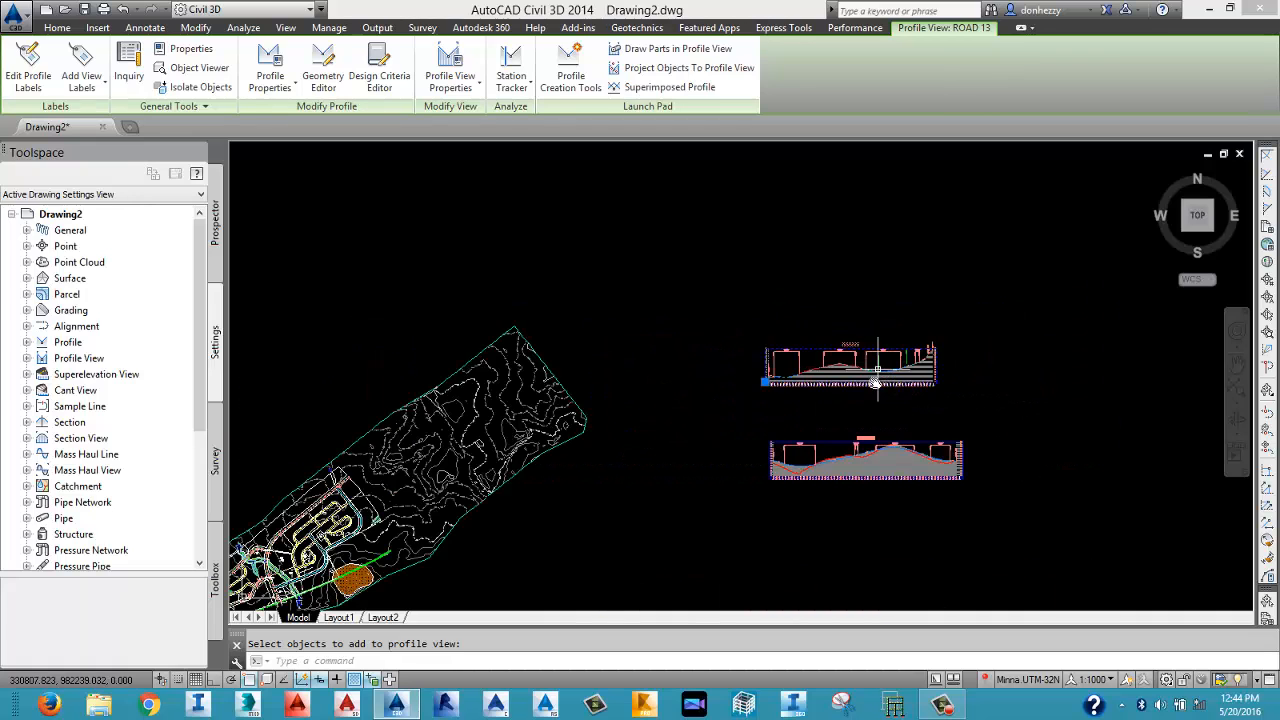
{"action": "scroll", "coordinate": [875, 382], "scroll_direction": "down", "scroll_amount": 2}
{"action": "key", "text": "Escape"}
Examine the road layout and contours on the site plan.
{"action": "middle_click_drag", "start_coordinate": [514, 509], "coordinate": [684, 404]}
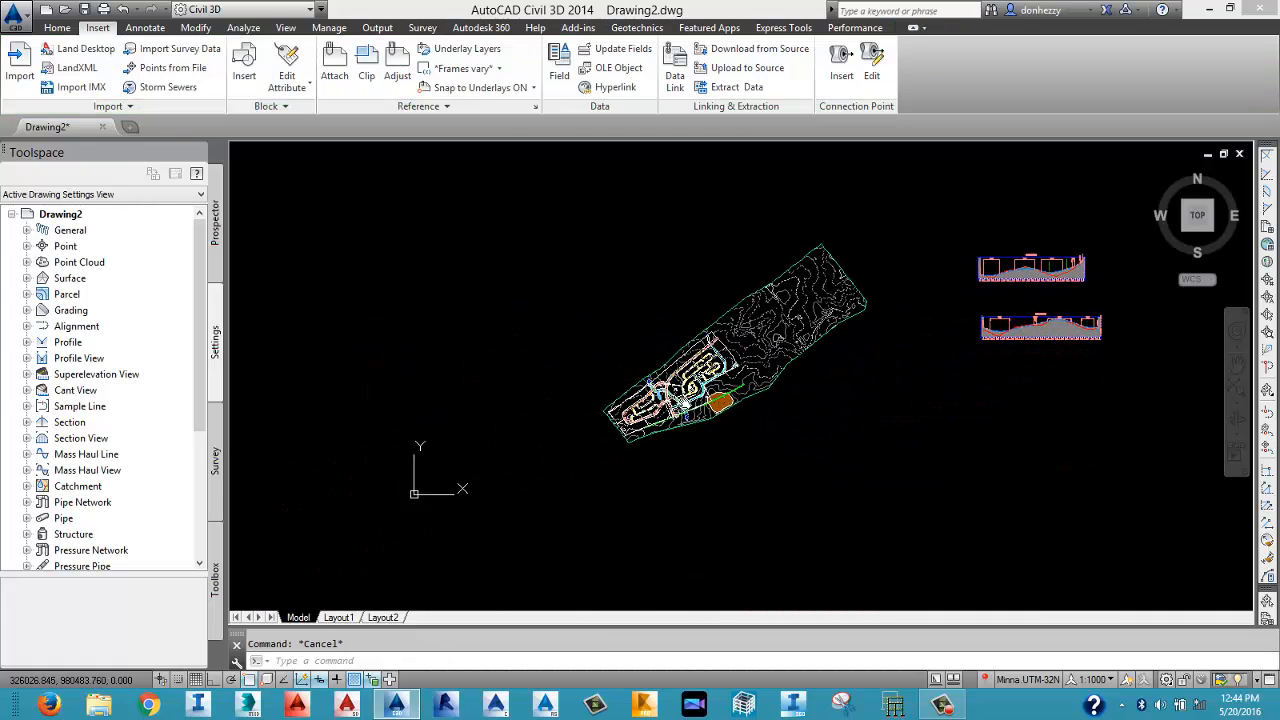
{"action": "scroll", "coordinate": [700, 370], "scroll_direction": "up", "scroll_amount": 4}
{"action": "scroll", "coordinate": [806, 288], "scroll_direction": "up", "scroll_amount": 3}
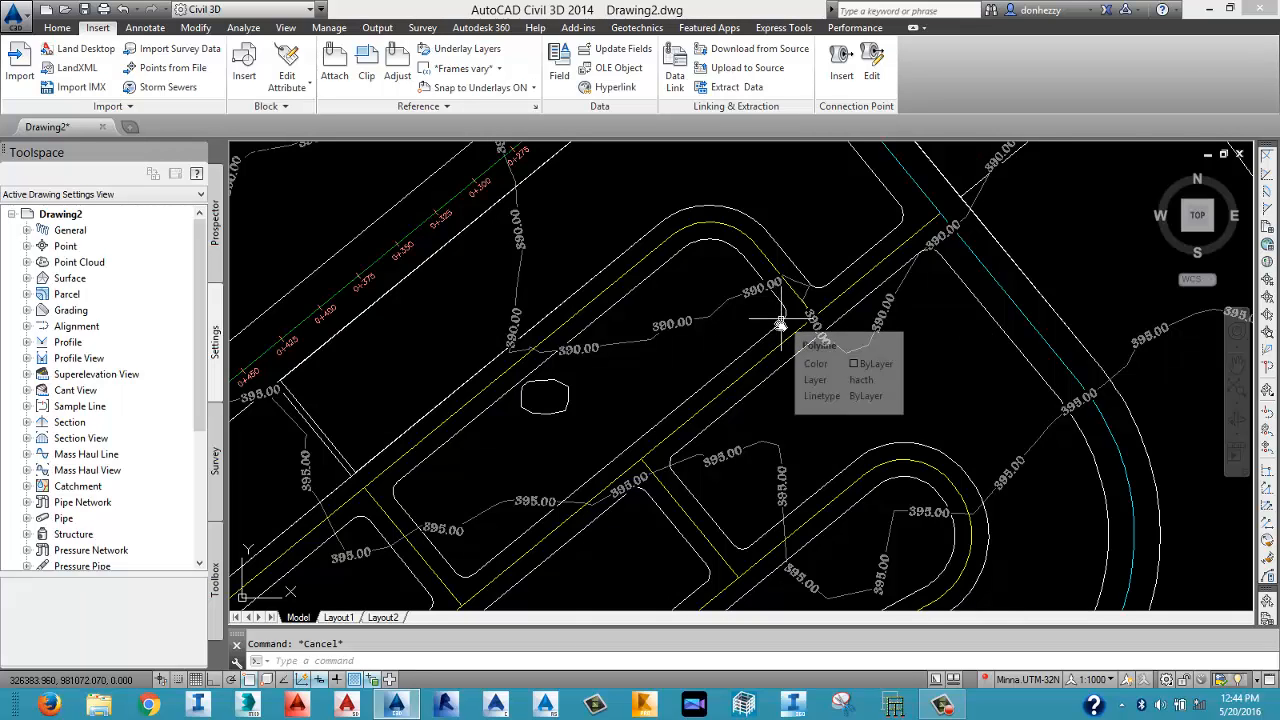
{"action": "scroll", "coordinate": [777, 323], "scroll_direction": "down", "scroll_amount": 5}
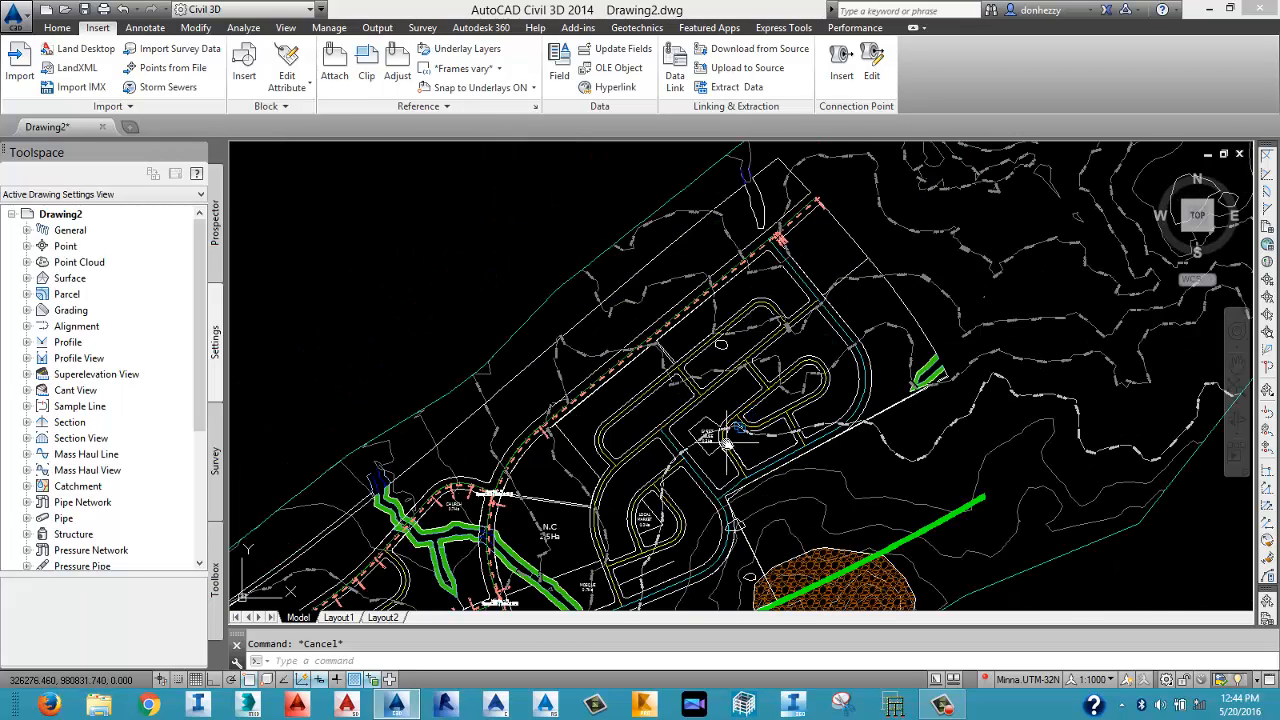
{"action": "scroll", "coordinate": [740, 432], "scroll_direction": "up", "scroll_amount": 3}
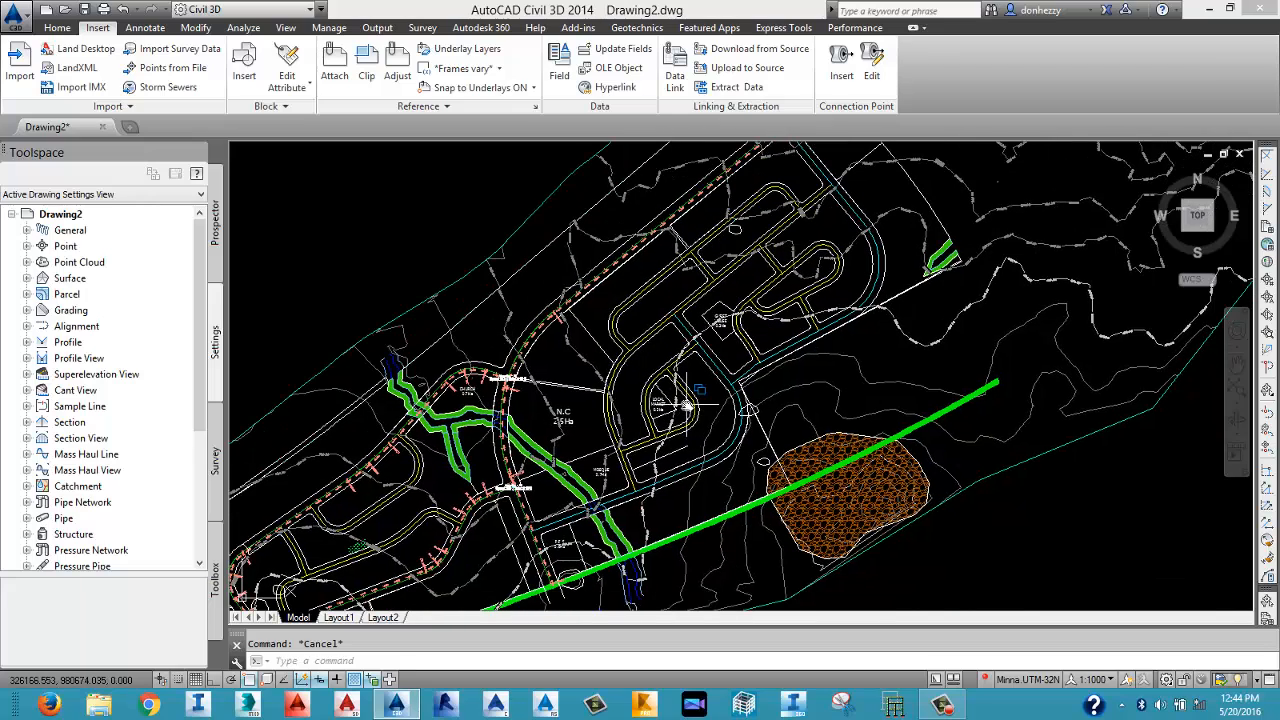
{"action": "scroll", "coordinate": [693, 407], "scroll_direction": "down", "scroll_amount": 2}
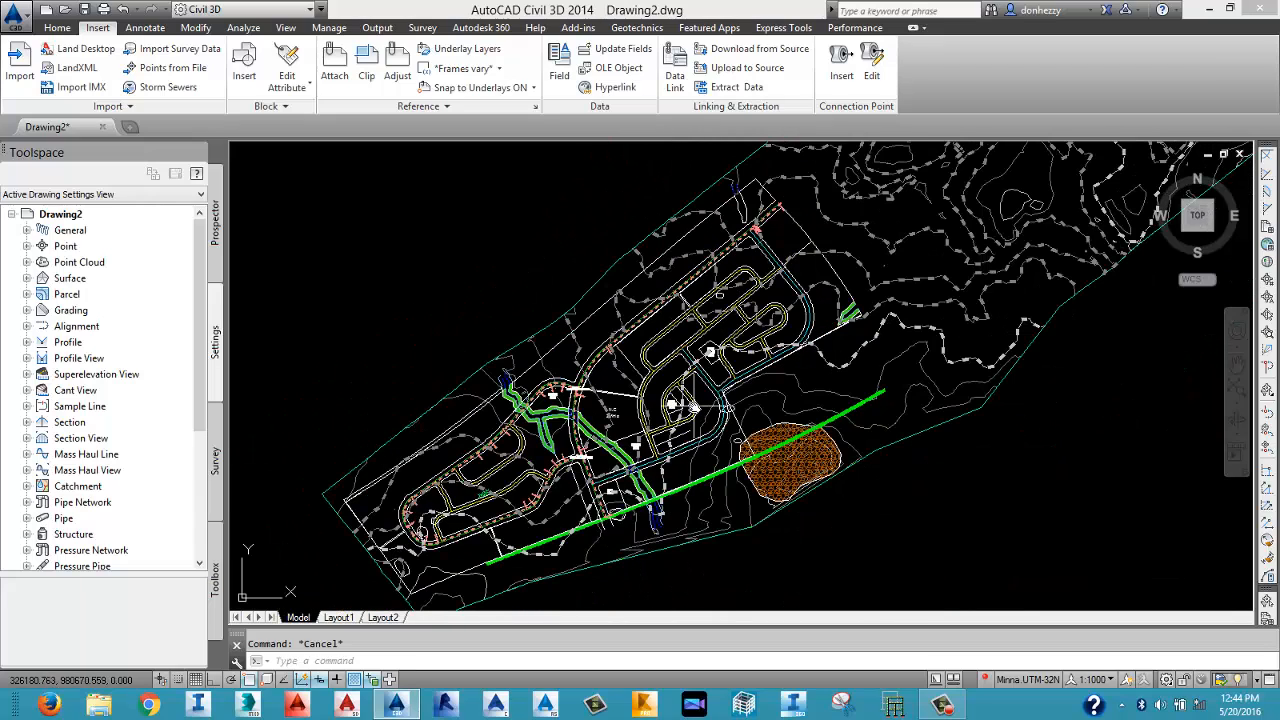
{"action": "scroll", "coordinate": [695, 410], "scroll_direction": "down", "scroll_amount": 3}
{"action": "middle_click_drag", "start_coordinate": [843, 383], "coordinate": [749, 394]}
Open the Civil Metric Subassemblies tool palettes at the edge of the drawing area and show the ready-made assemblies.
{"action": "left_click", "coordinate": [58, 28]}
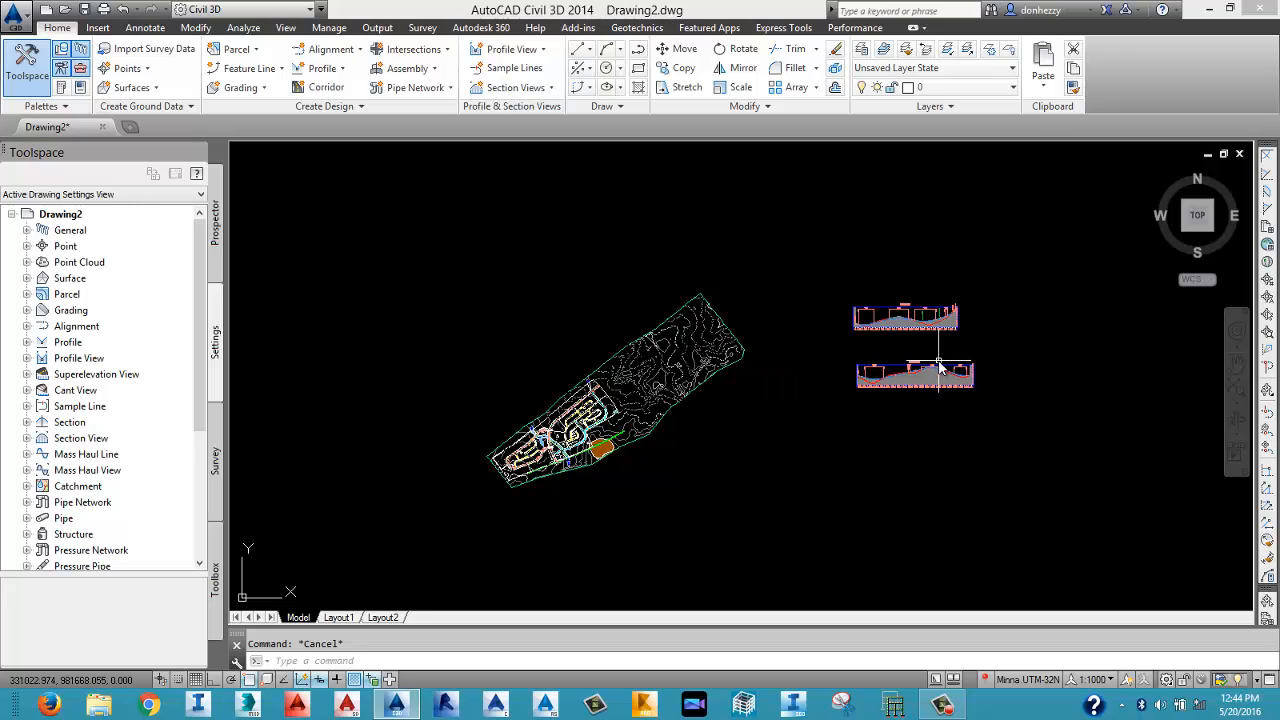
{"action": "mouse_move", "coordinate": [938, 369]}
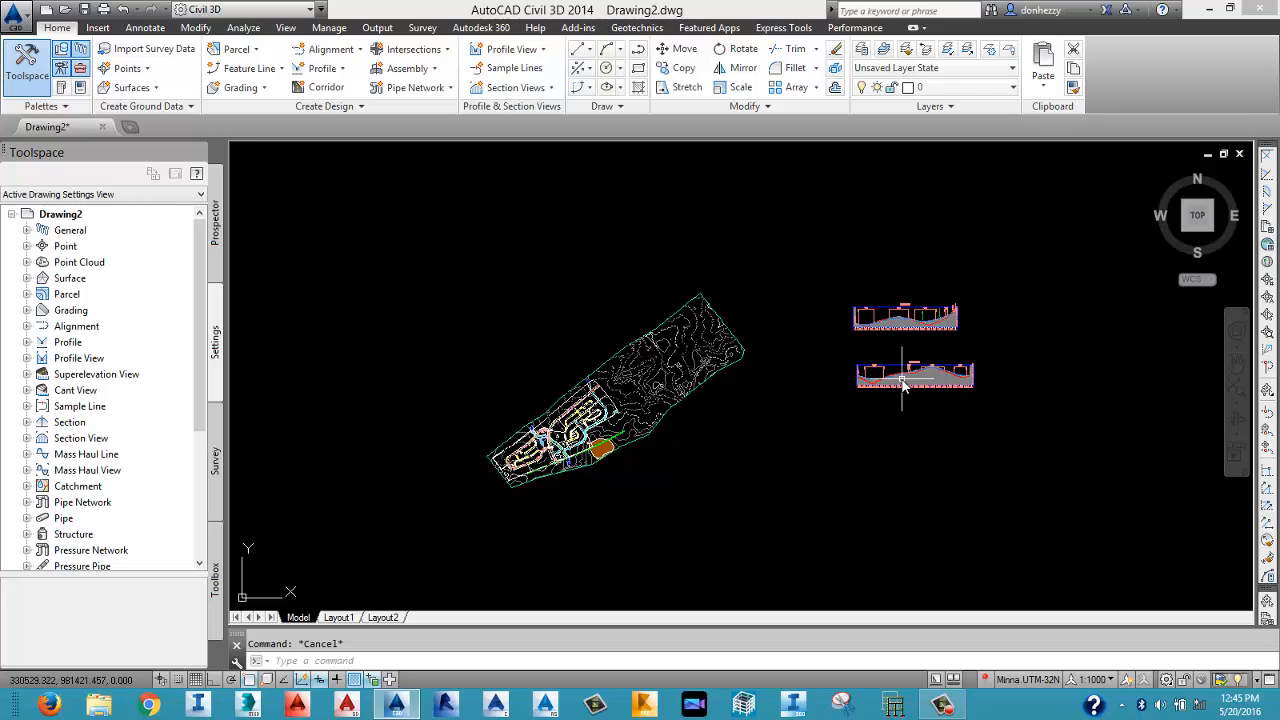
{"action": "mouse_move", "coordinate": [899, 387]}
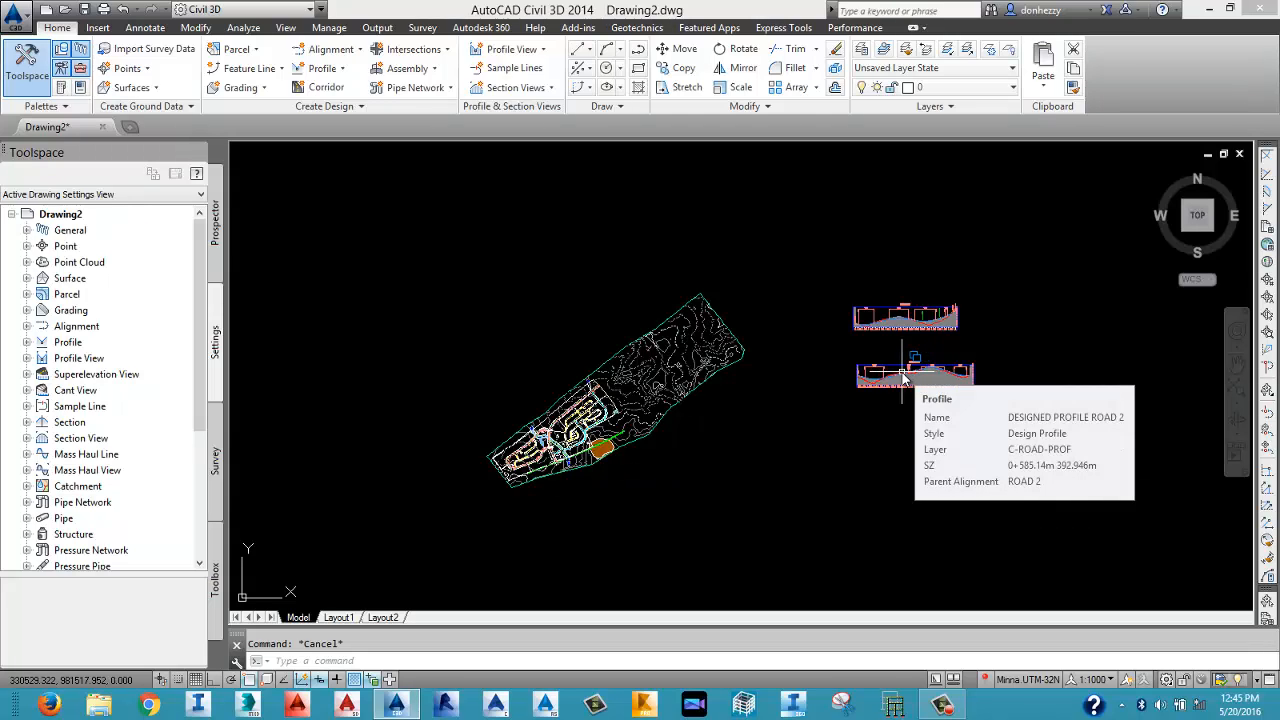
{"action": "middle_click_drag", "start_coordinate": [992, 344], "coordinate": [809, 358]}
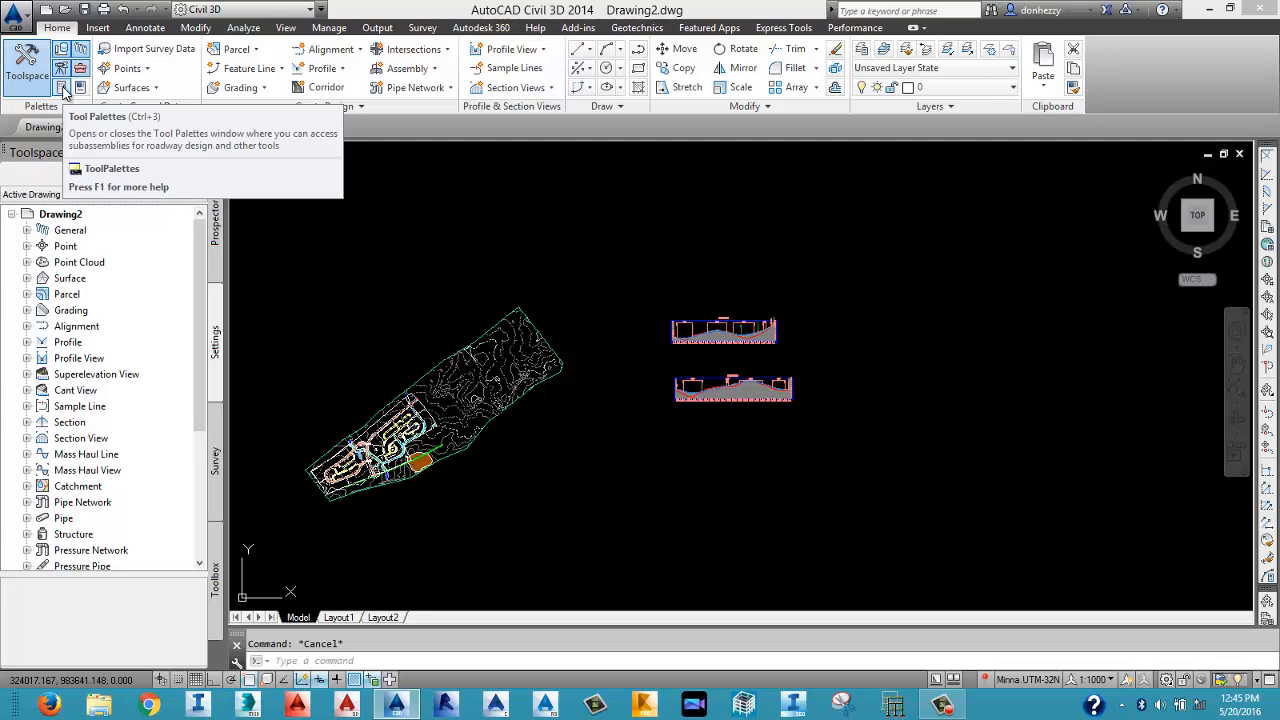
{"action": "key", "text": "ctrl+3"}
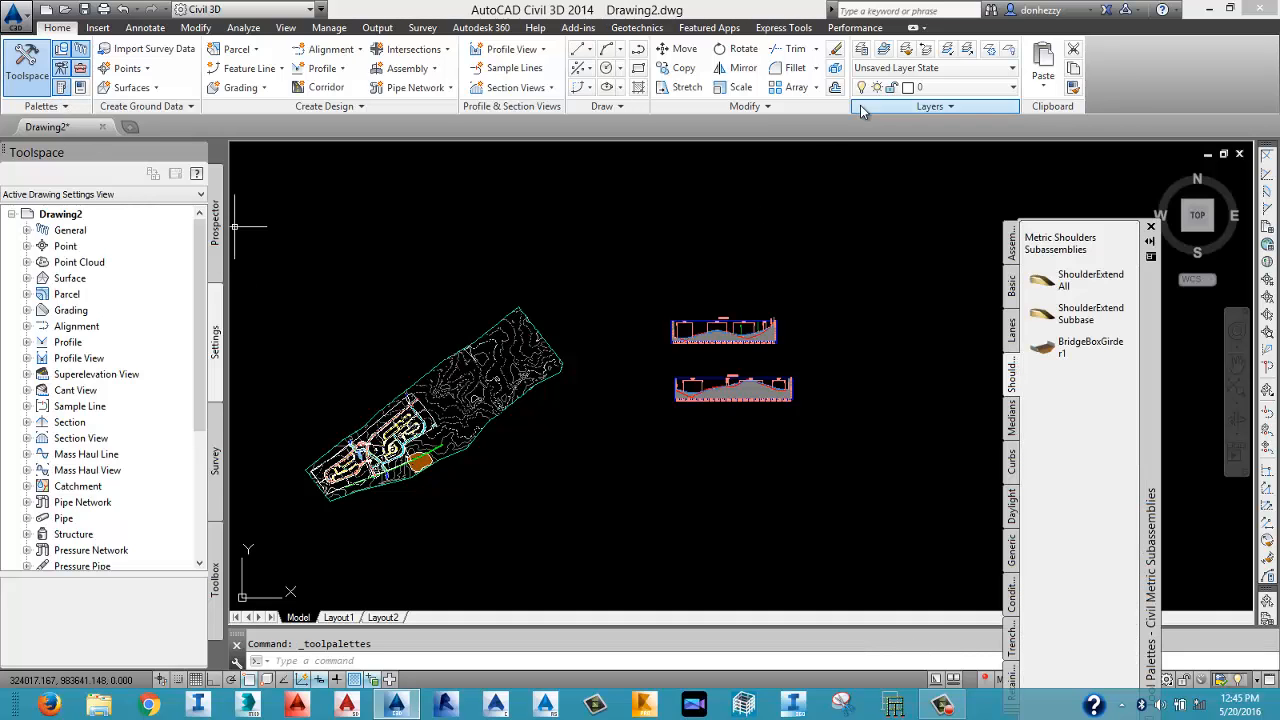
{"action": "left_click_drag", "start_coordinate": [1150, 333], "coordinate": [1238, 244]}
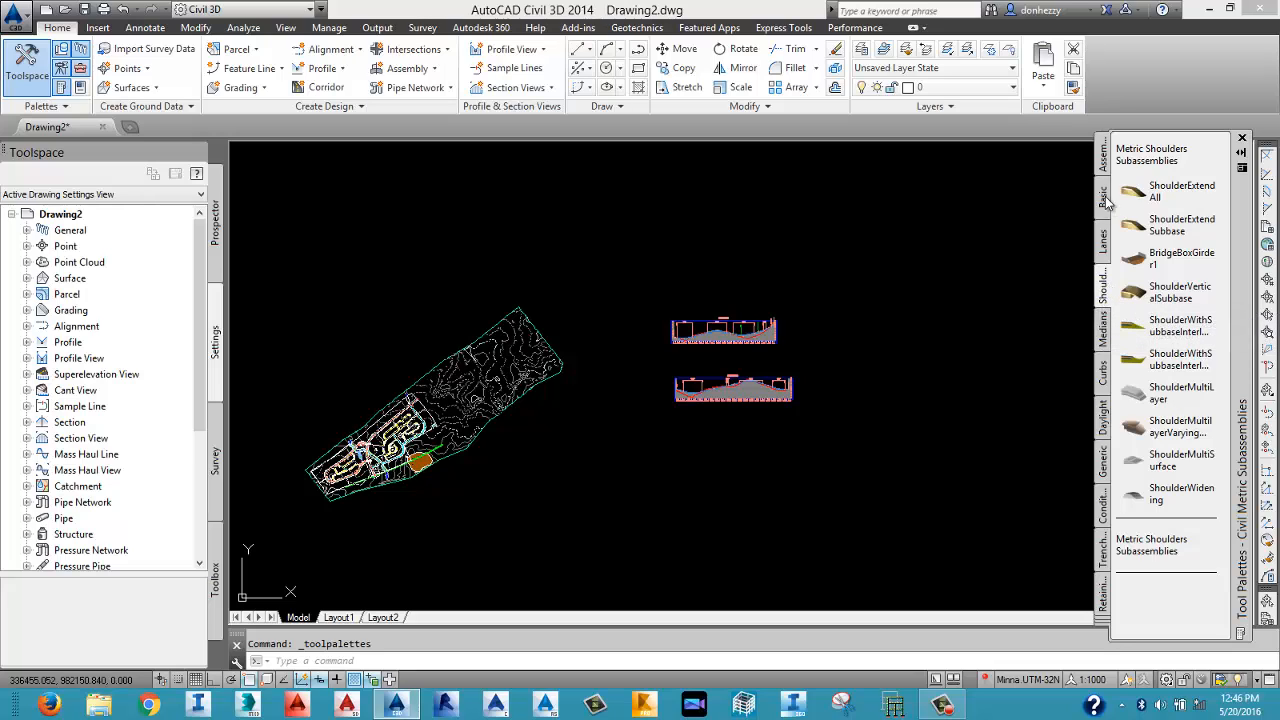
{"action": "left_click", "coordinate": [1102, 155]}
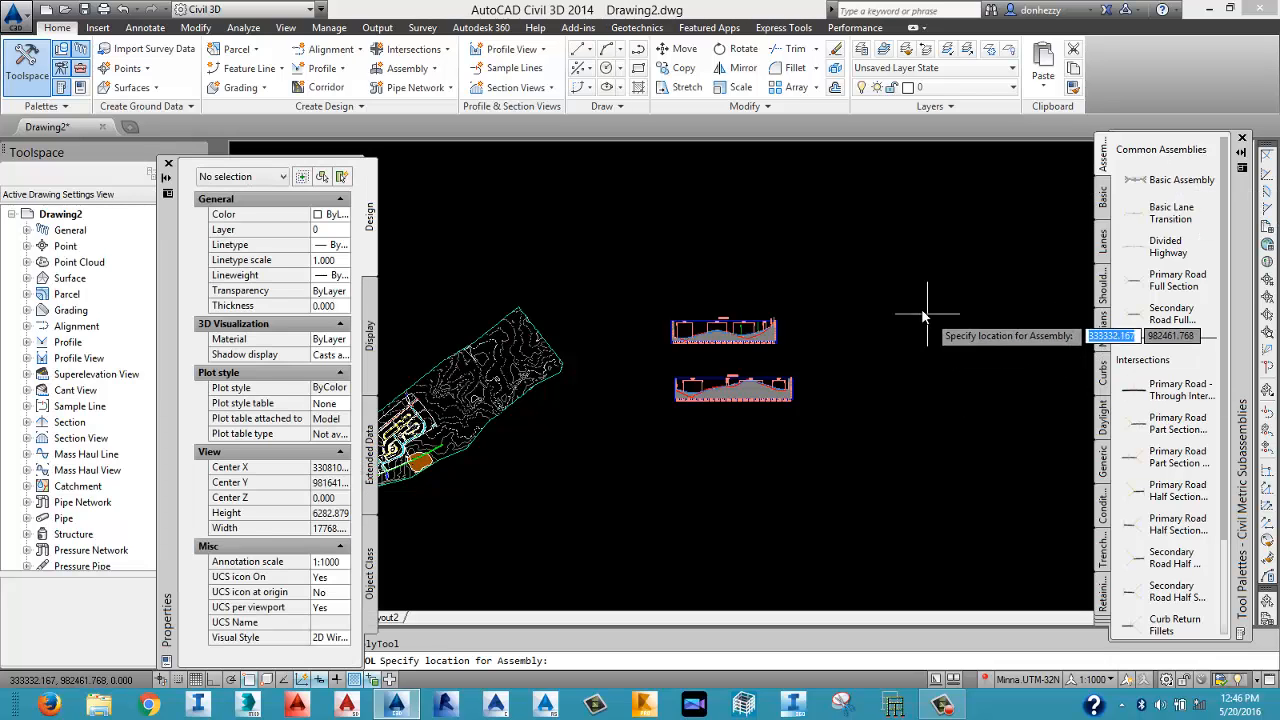
Place a ready-made road assembly with lanes, curbs and sidewalks in the empty area beside the profile views and dismiss the event list.
{"action": "middle_click_drag", "start_coordinate": [889, 310], "coordinate": [827, 340]}
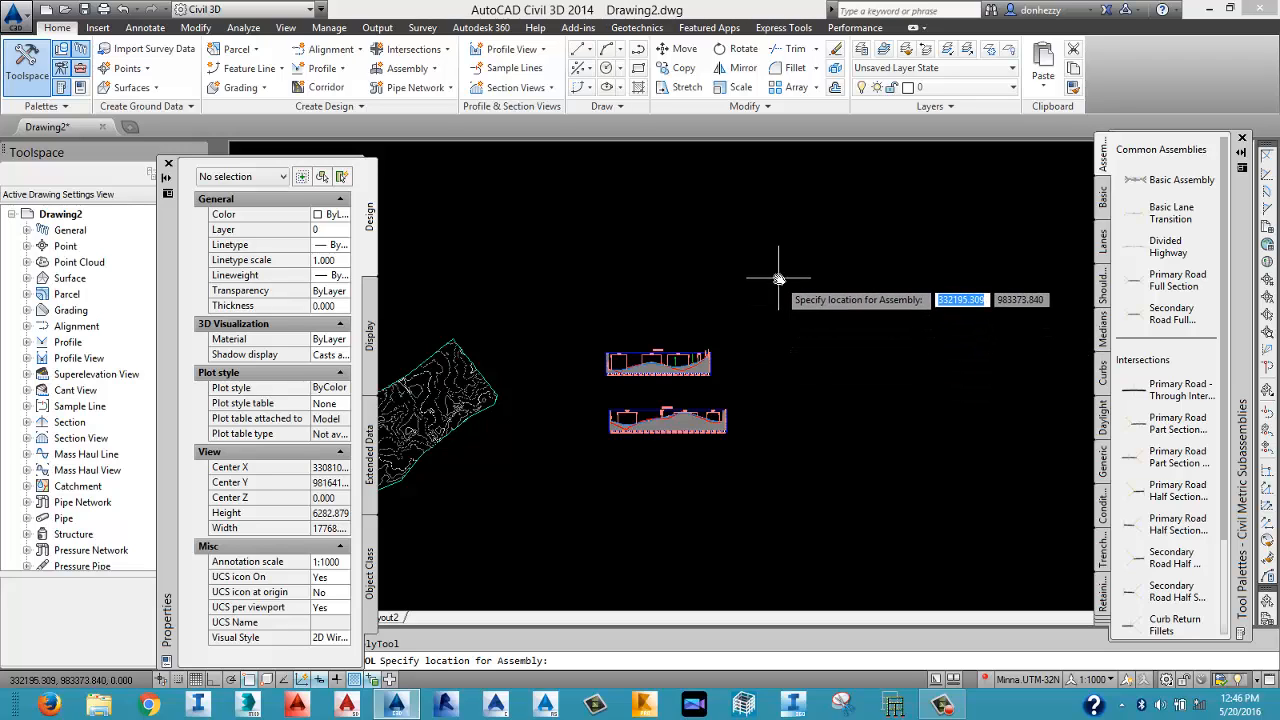
{"action": "scroll", "coordinate": [770, 277], "scroll_direction": "up", "scroll_amount": 2}
{"action": "middle_click_drag", "start_coordinate": [781, 355], "coordinate": [724, 288]}
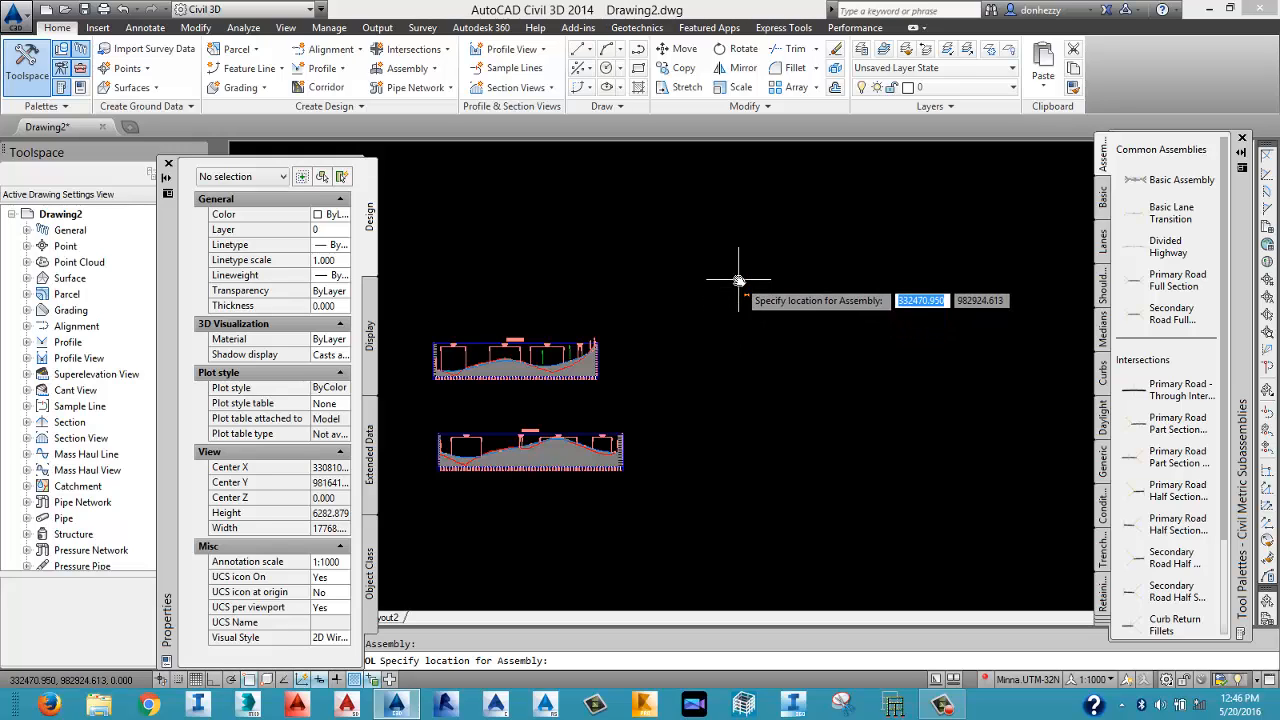
{"action": "left_click", "coordinate": [739, 281]}
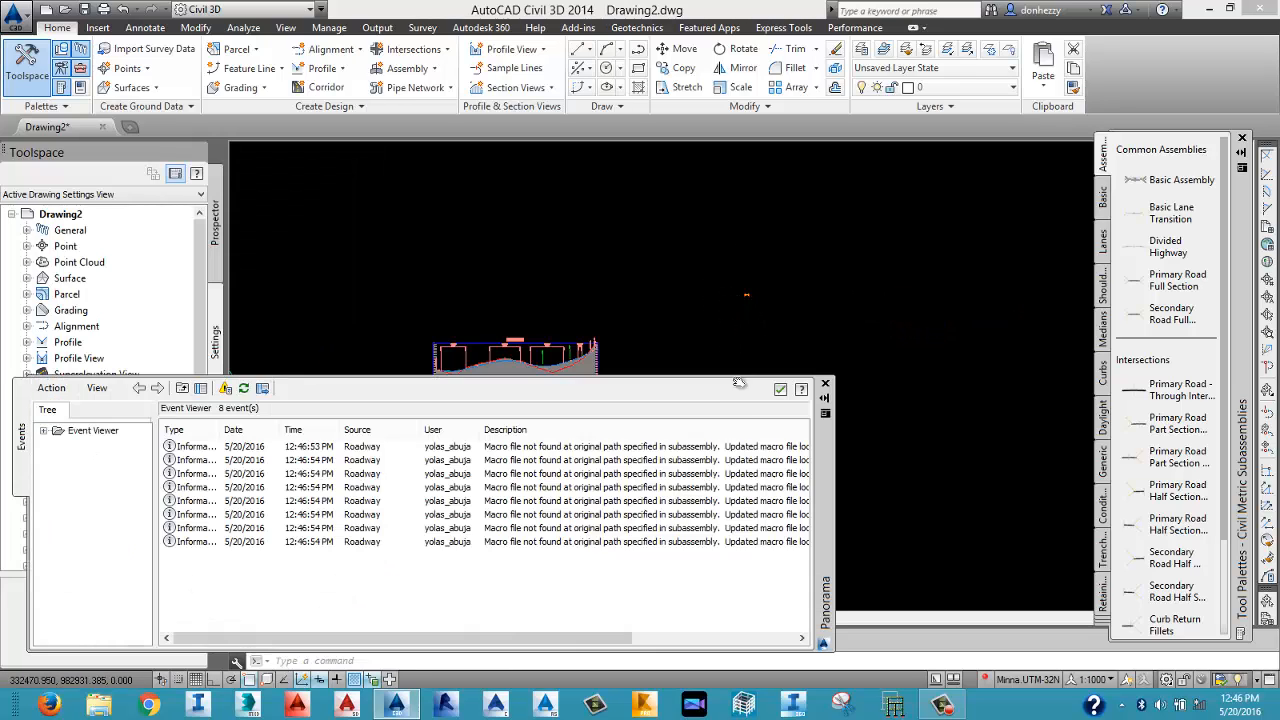
{"action": "left_click", "coordinate": [821, 383]}
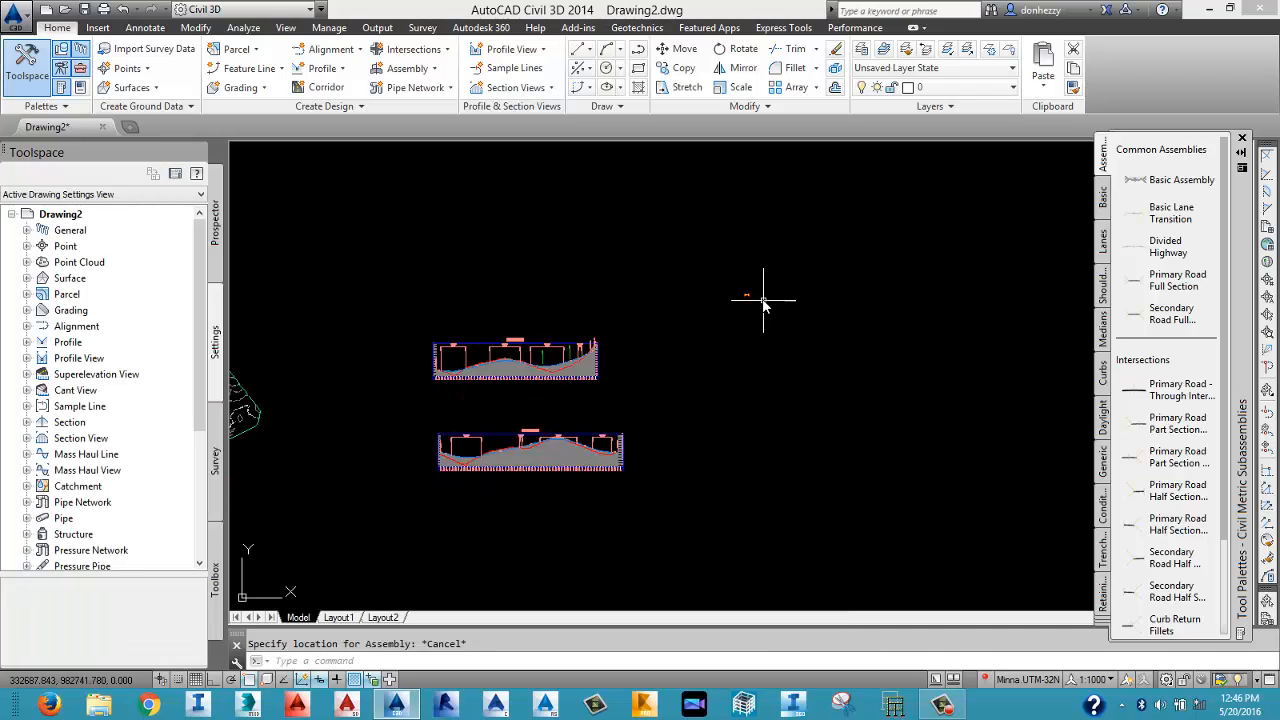
Examine the placed assembly's full cross-section, from the centre lanes through the curbs and sidewalks to the side slopes.
{"action": "scroll", "coordinate": [750, 295], "scroll_direction": "up", "scroll_amount": 5}
{"action": "scroll", "coordinate": [620, 265], "scroll_direction": "up", "scroll_amount": 6}
{"action": "scroll", "coordinate": [545, 251], "scroll_direction": "up", "scroll_amount": 7}
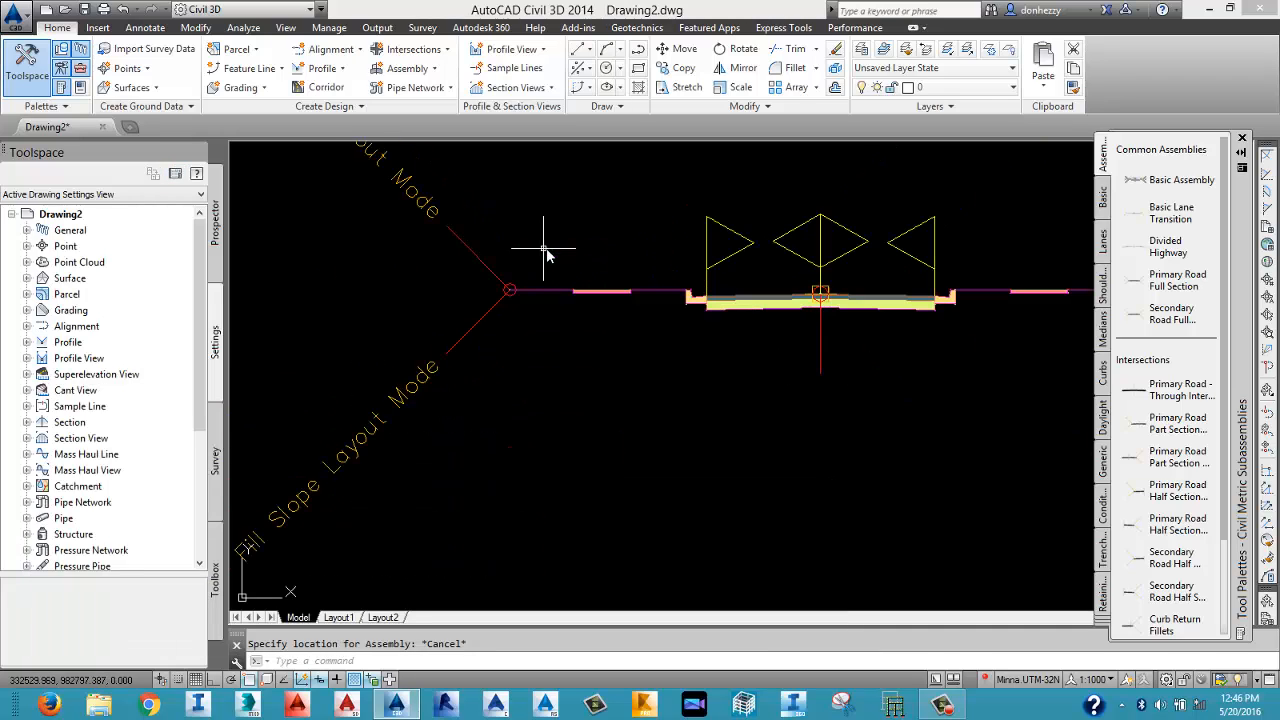
{"action": "middle_click_drag", "start_coordinate": [843, 257], "coordinate": [745, 335]}
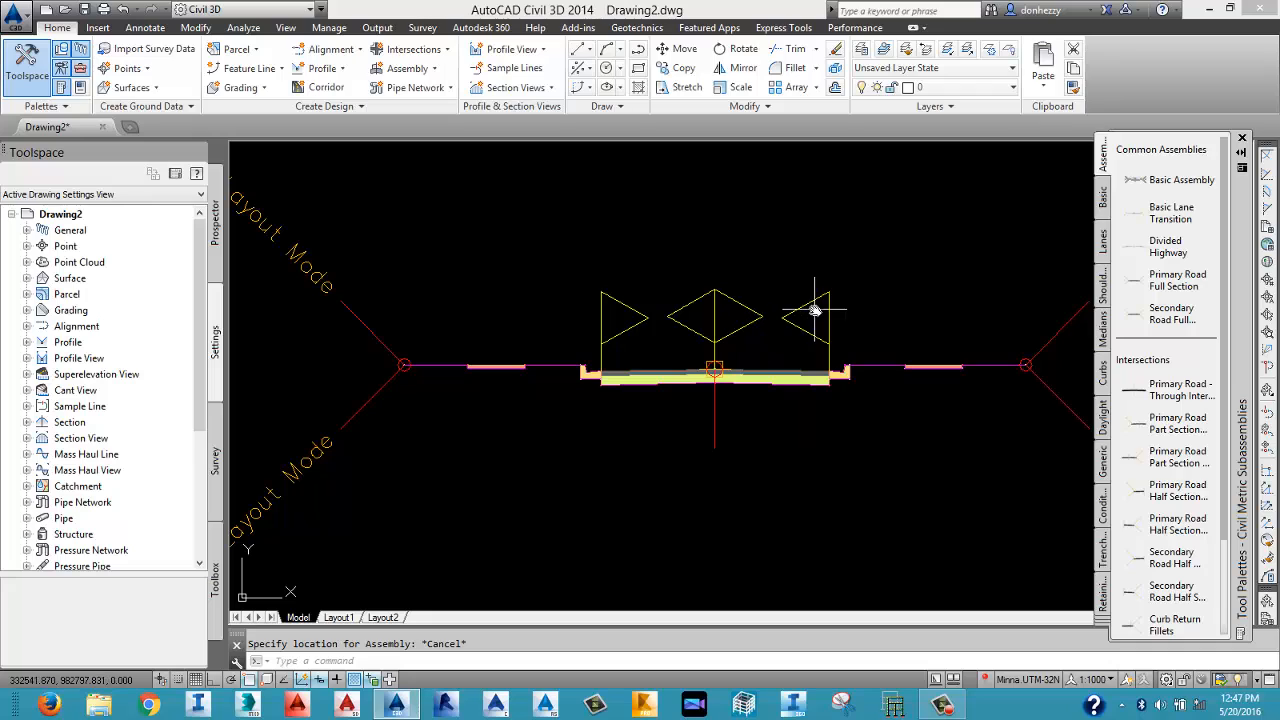
{"action": "mouse_move", "coordinate": [803, 305]}
{"action": "middle_click_drag", "start_coordinate": [885, 365], "coordinate": [863, 363]}
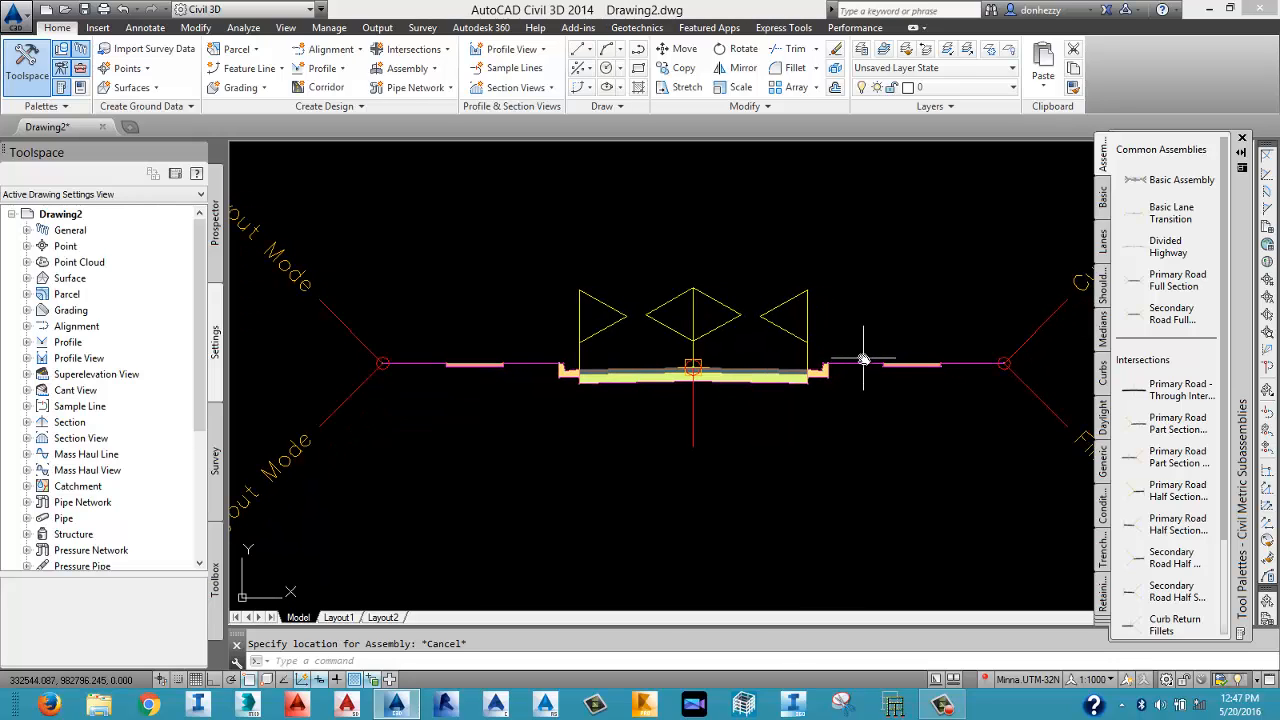
{"action": "middle_click_drag", "start_coordinate": [1001, 389], "coordinate": [990, 392]}
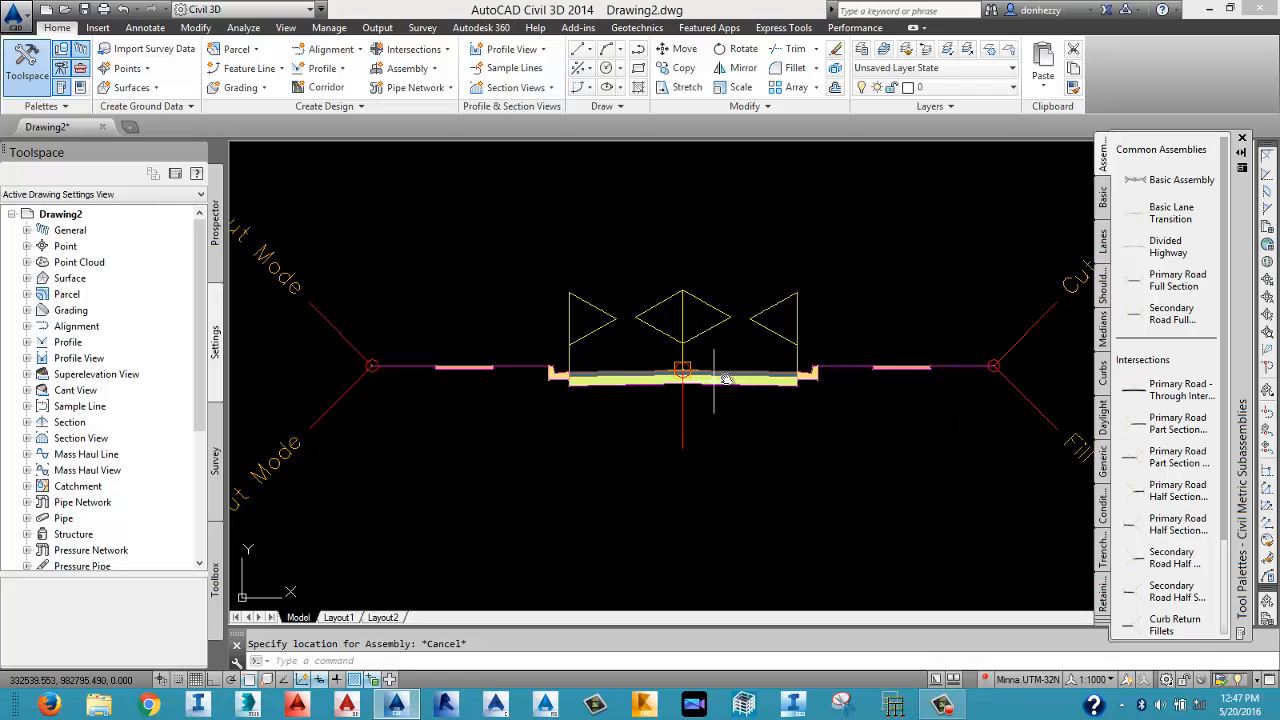
{"action": "scroll", "coordinate": [785, 396], "scroll_direction": "up", "scroll_amount": 2}
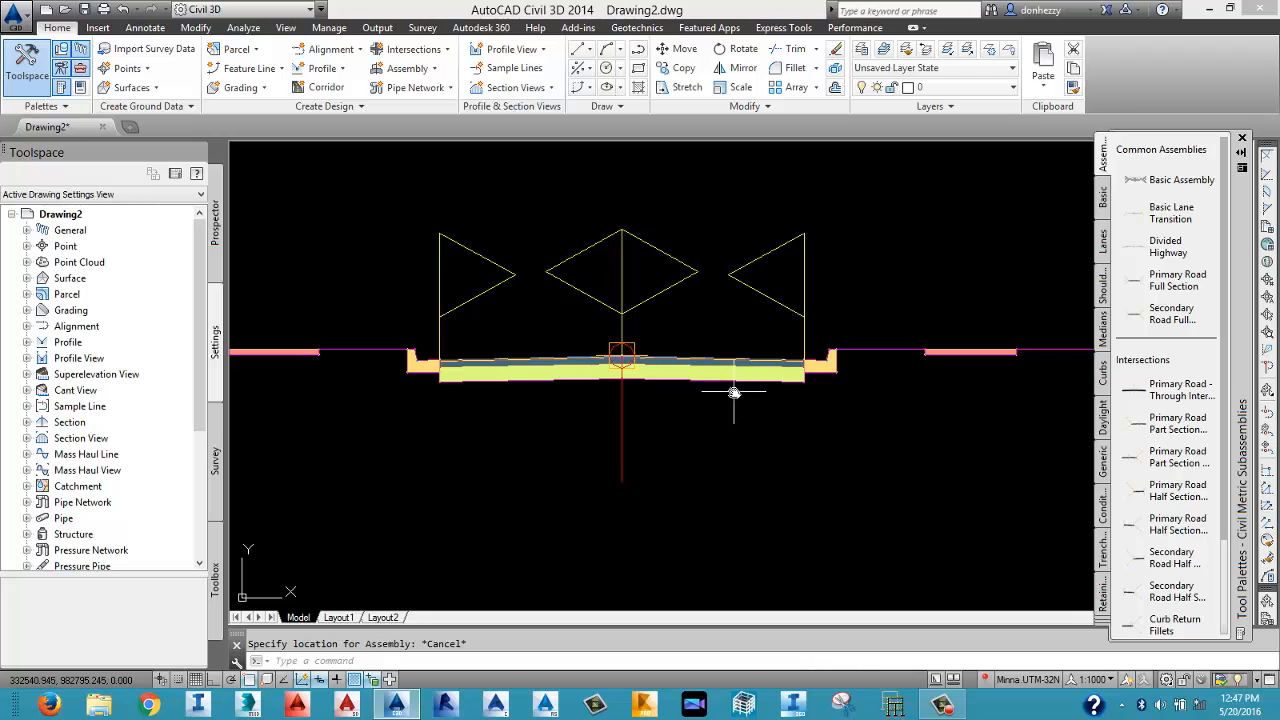
{"action": "scroll", "coordinate": [735, 393], "scroll_direction": "down", "scroll_amount": 2}
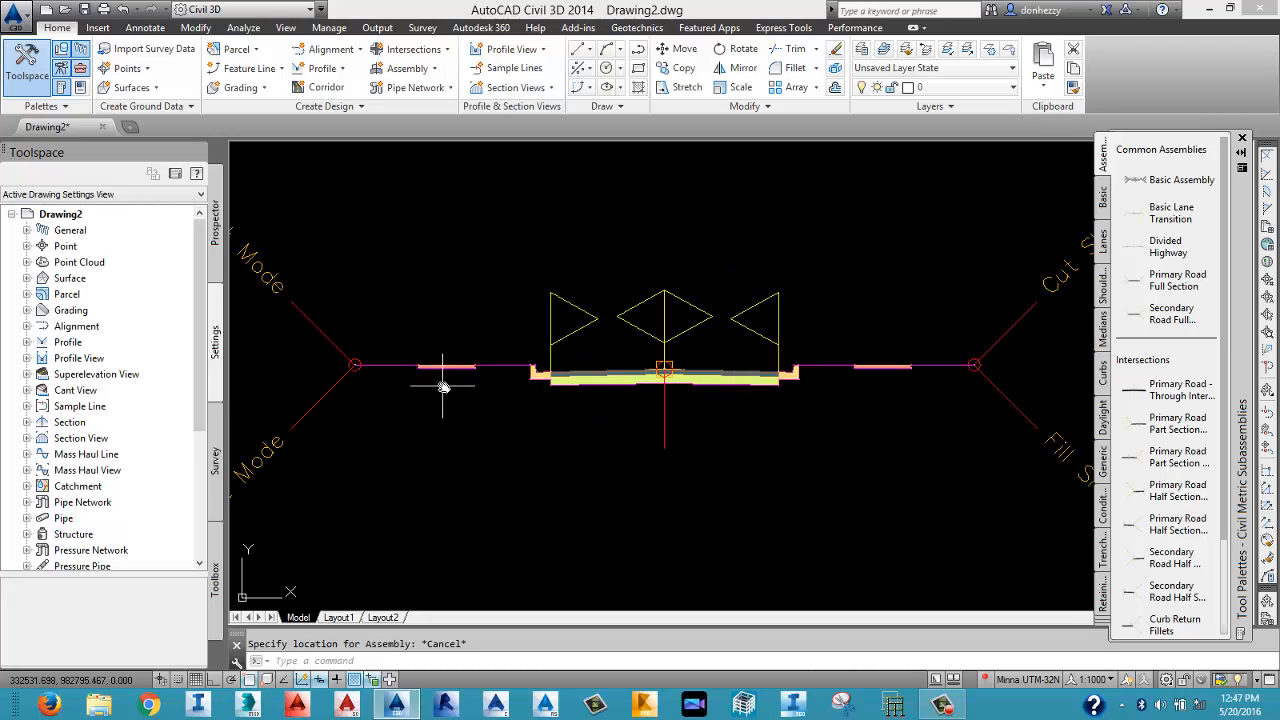
{"action": "mouse_move", "coordinate": [458, 369]}
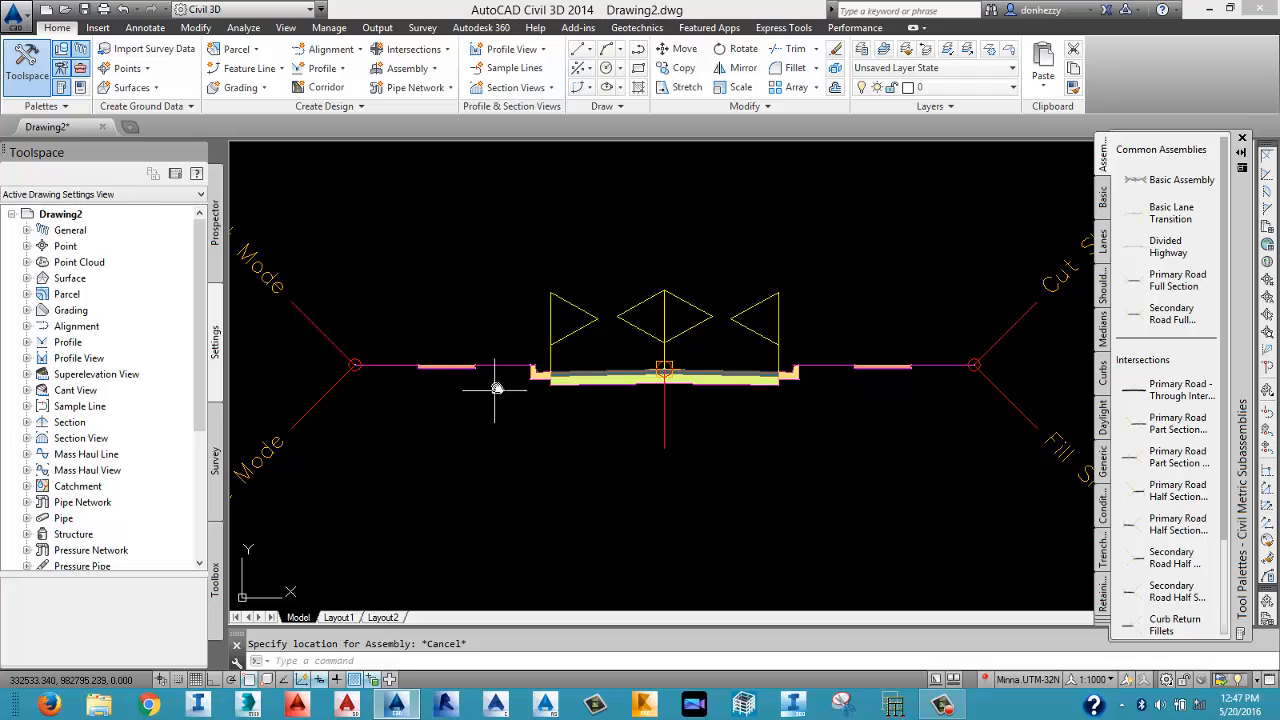
Examine the curb-and-gutter shape and pavement layers of the assembly, and how they connect to the cut and fill slopes.
{"action": "scroll", "coordinate": [545, 389], "scroll_direction": "up", "scroll_amount": 4}
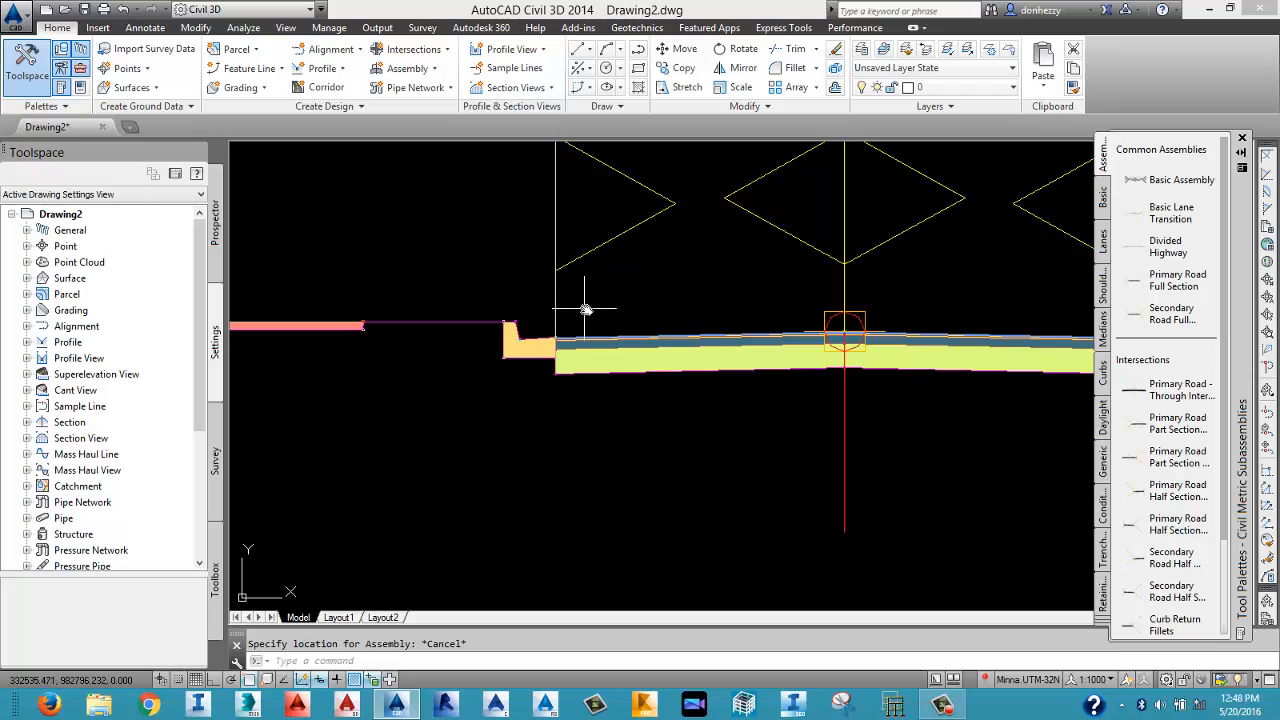
{"action": "middle_click_drag", "start_coordinate": [649, 306], "coordinate": [610, 323]}
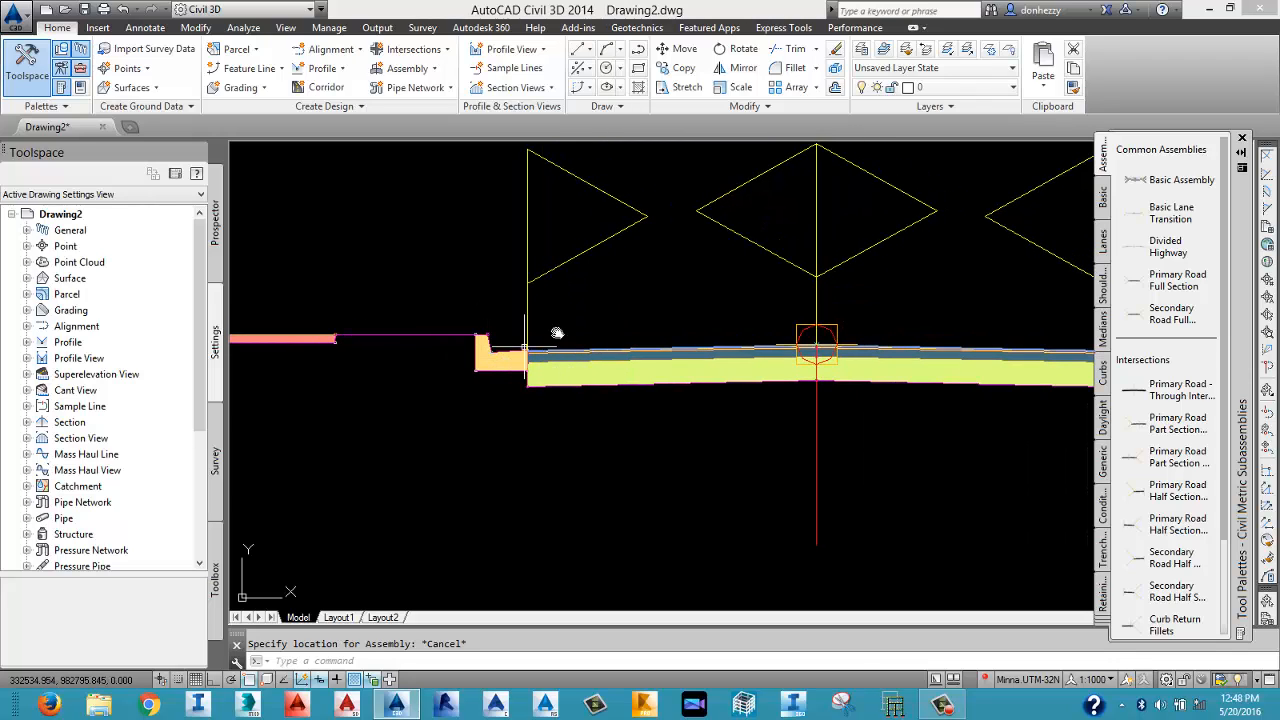
{"action": "middle_click_drag", "start_coordinate": [632, 343], "coordinate": [546, 335]}
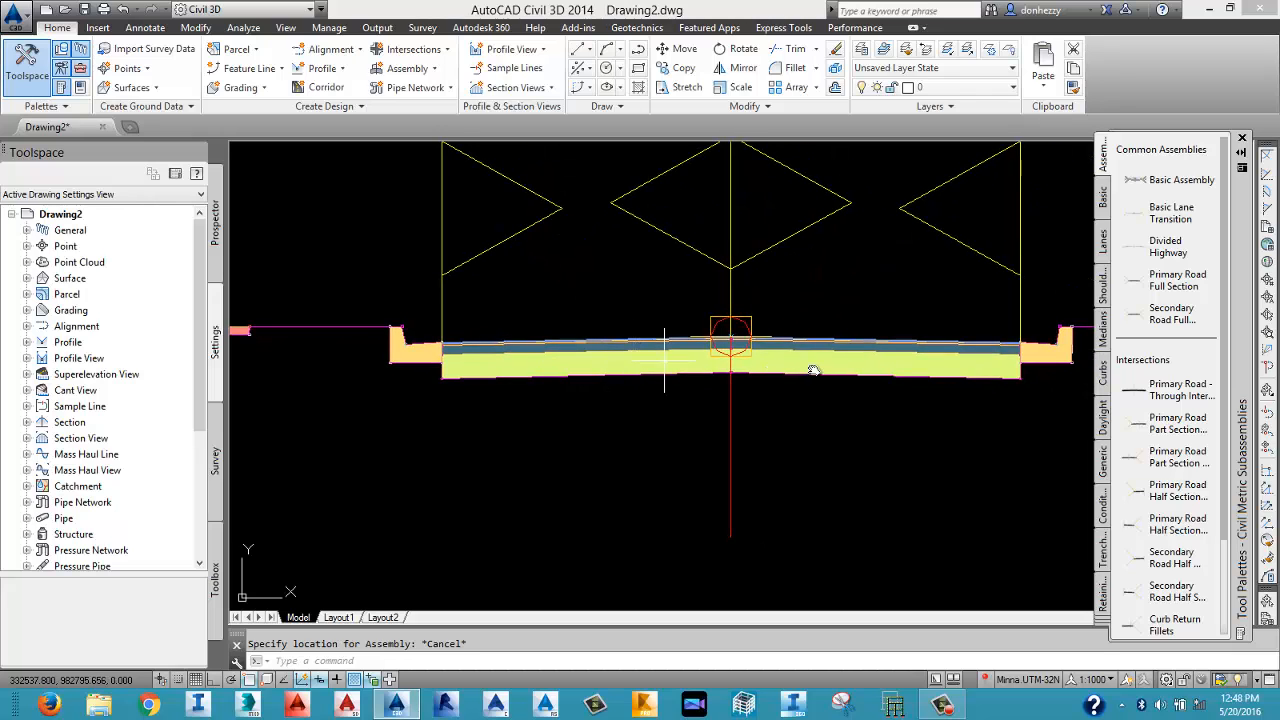
{"action": "scroll", "coordinate": [645, 365], "scroll_direction": "down", "scroll_amount": 4}
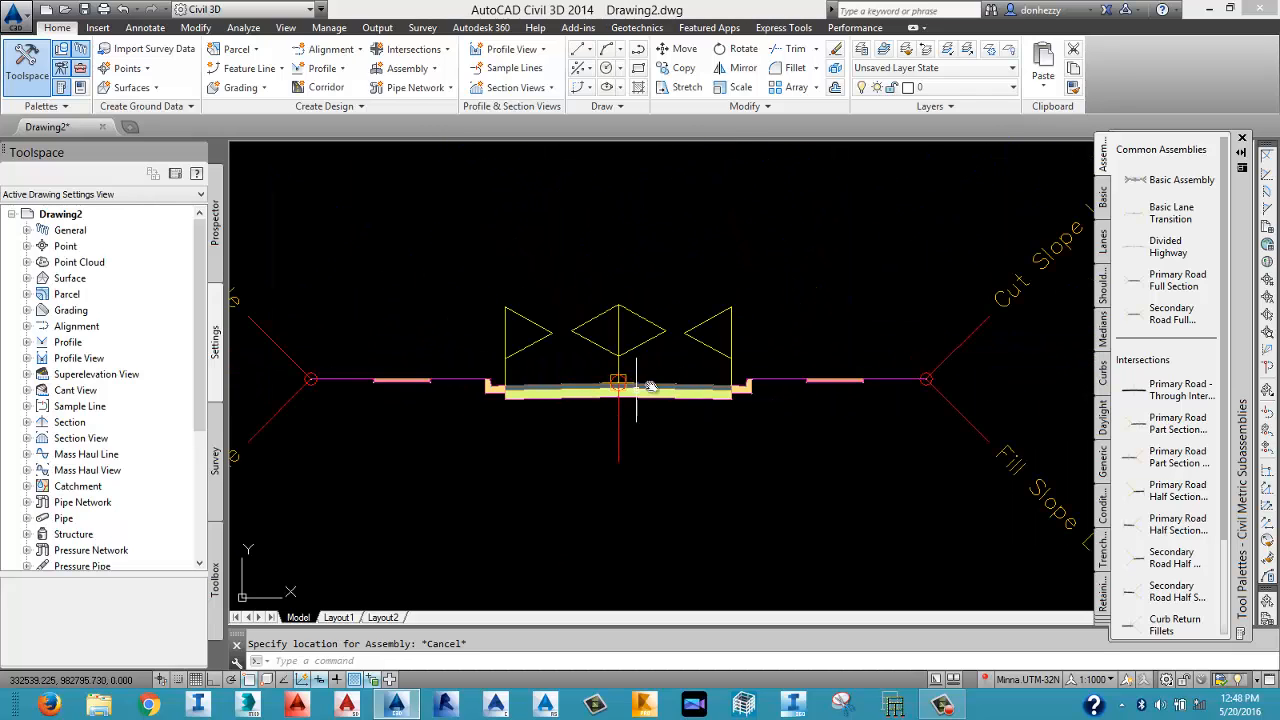
{"action": "middle_click_drag", "start_coordinate": [860, 441], "coordinate": [750, 434]}
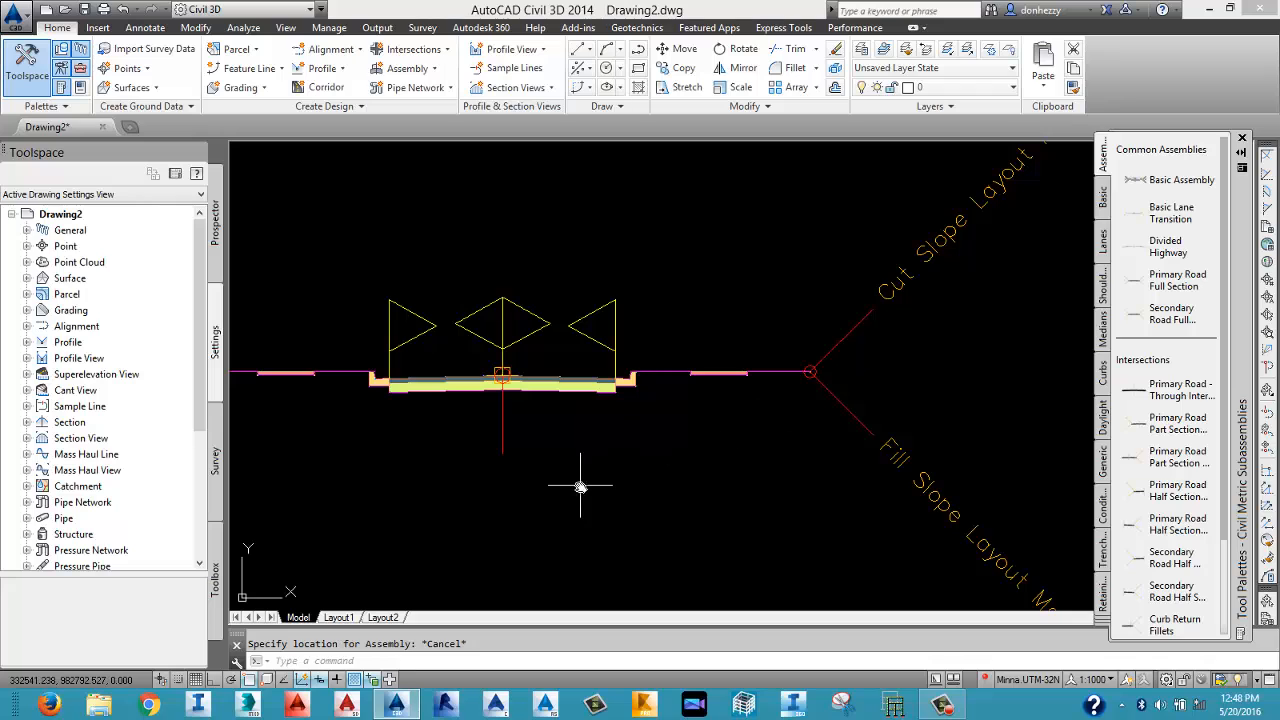
{"action": "middle_click_drag", "start_coordinate": [562, 489], "coordinate": [690, 474]}
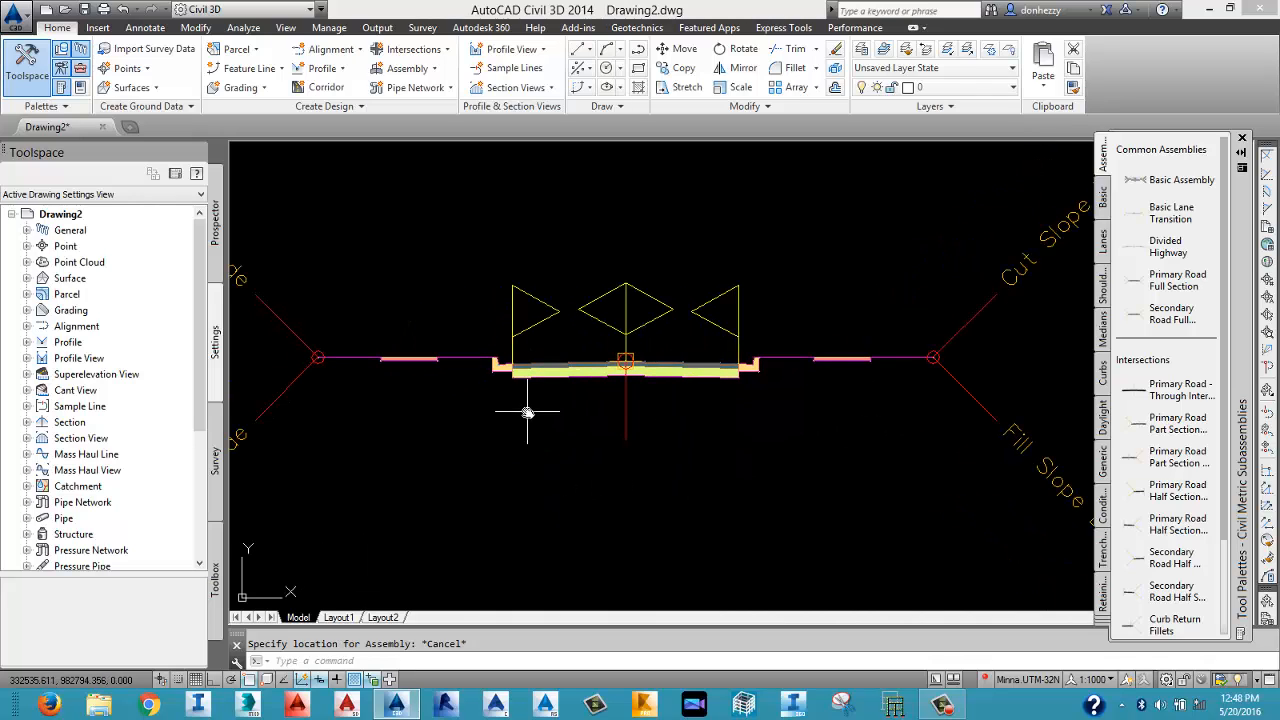
{"action": "scroll", "coordinate": [830, 370], "scroll_direction": "down", "scroll_amount": 5}
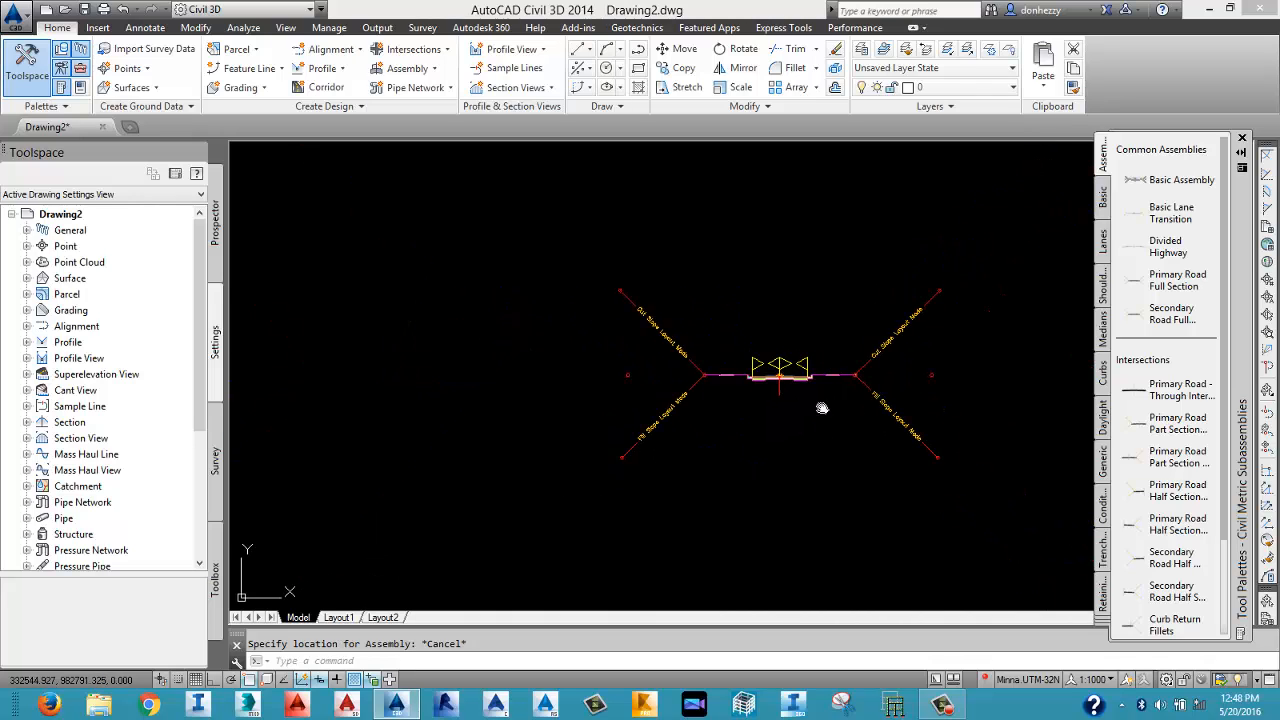
Place the ready-made Divided Highway assembly below the existing road assembly and dismiss the event list.
{"action": "middle_click_drag", "start_coordinate": [822, 408], "coordinate": [788, 323]}
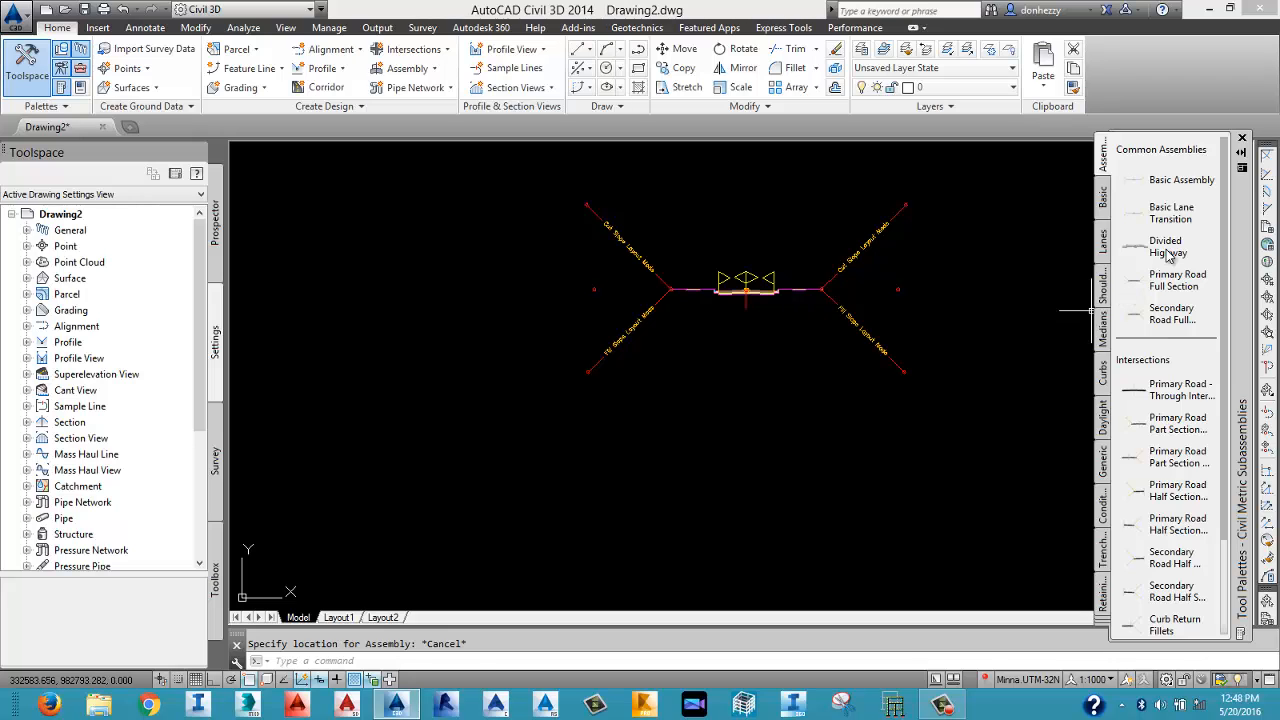
{"action": "middle_click_drag", "start_coordinate": [763, 491], "coordinate": [734, 388]}
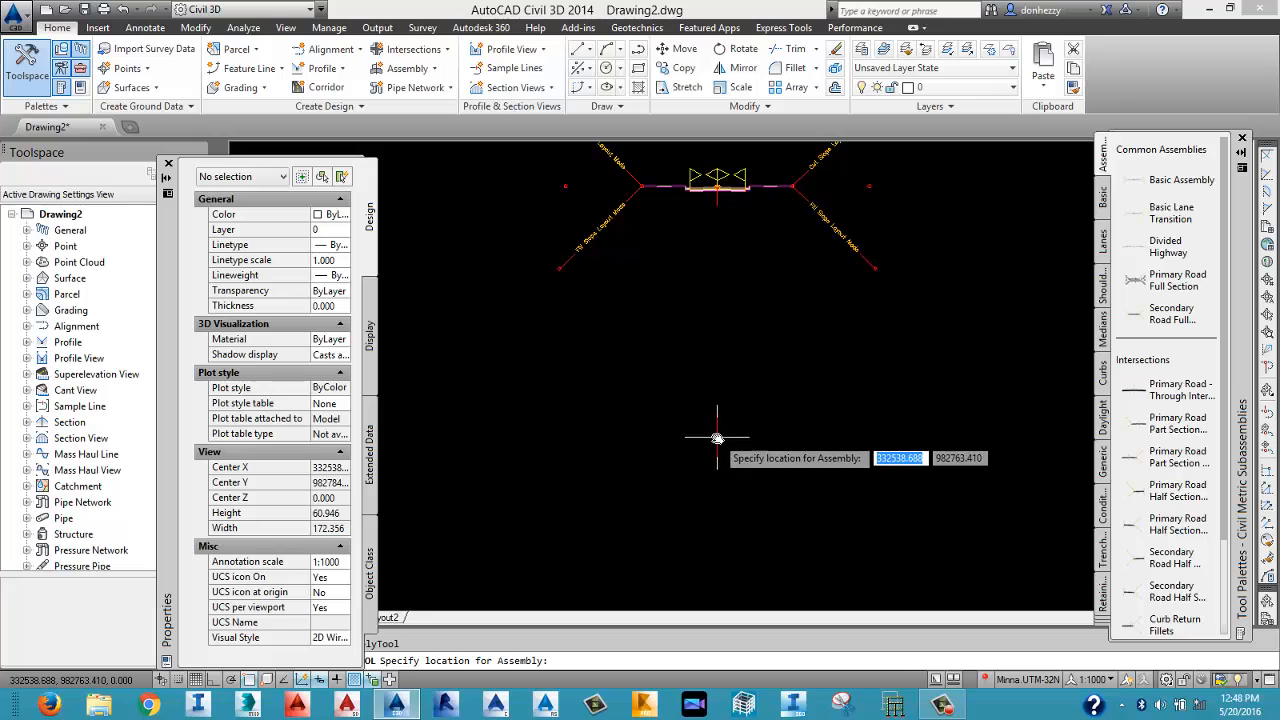
{"action": "left_click", "coordinate": [718, 429]}
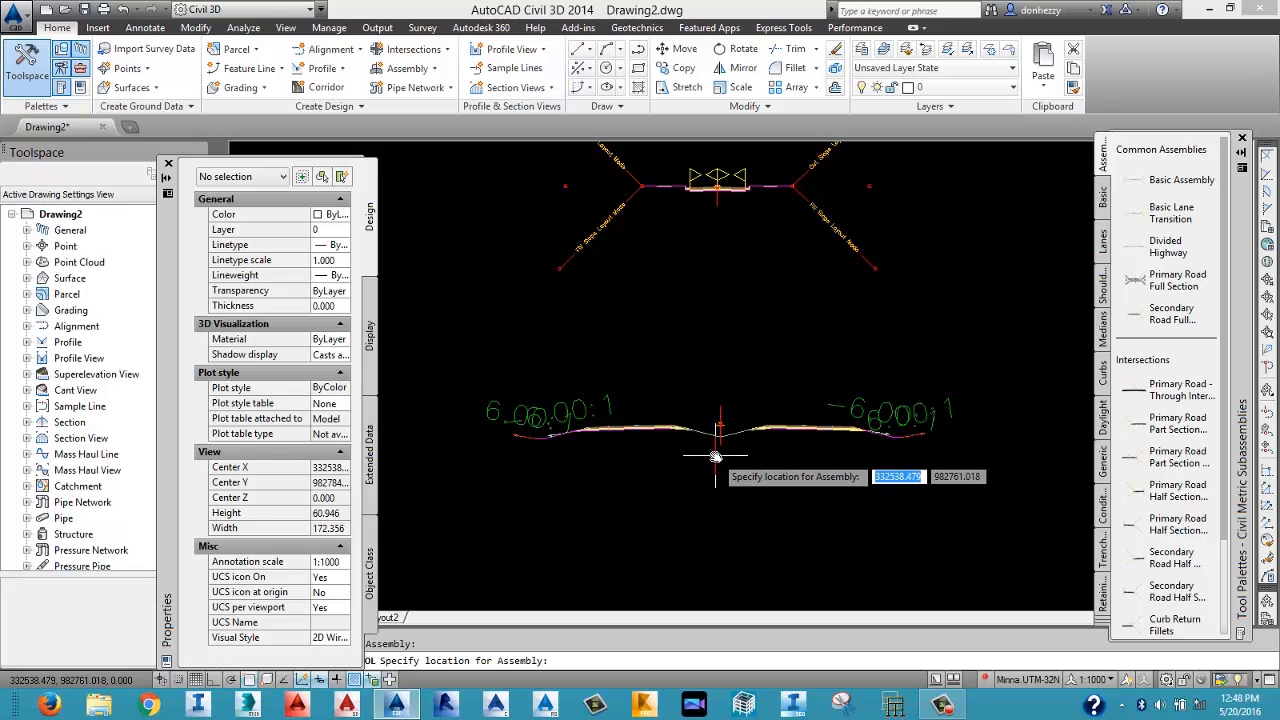
{"action": "key", "text": "Escape"}
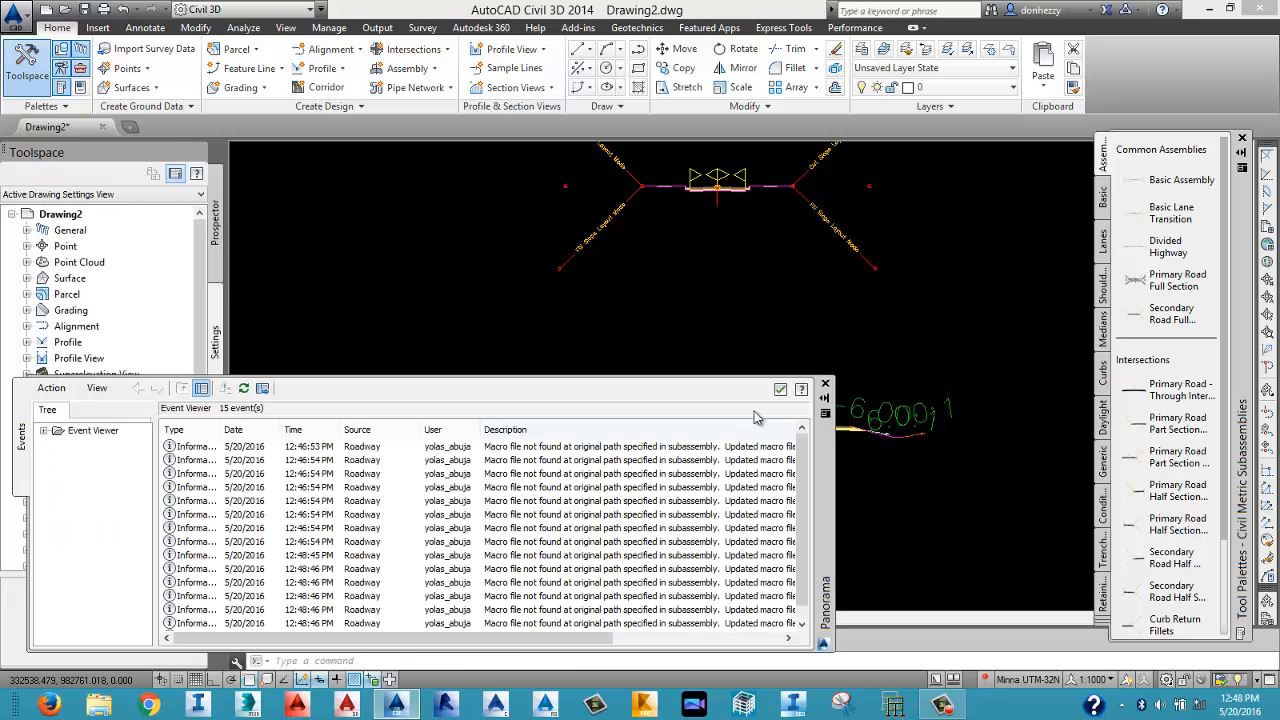
{"action": "left_click", "coordinate": [825, 387]}
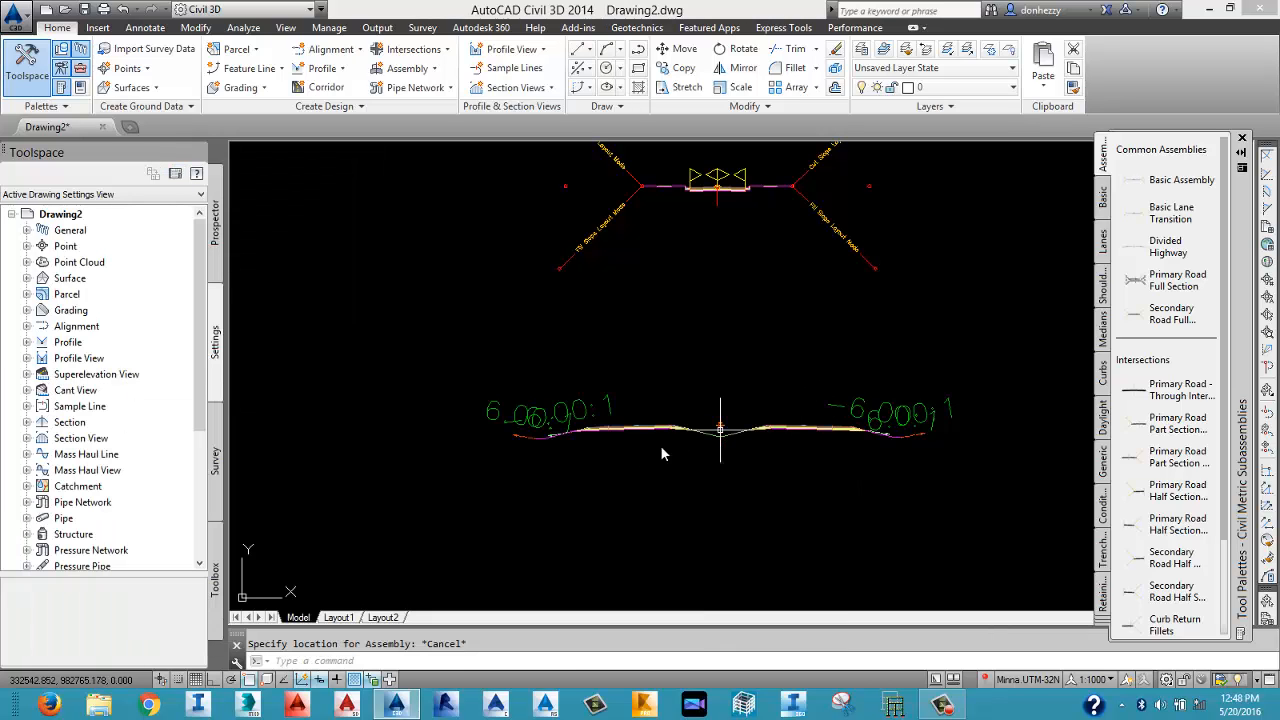
Examine the divided highway's full cross-section, from one outer side slope across both carriageways and the median to the other.
{"action": "scroll", "coordinate": [600, 520], "scroll_direction": "up", "scroll_amount": 4}
{"action": "scroll", "coordinate": [508, 417], "scroll_direction": "up", "scroll_amount": 3}
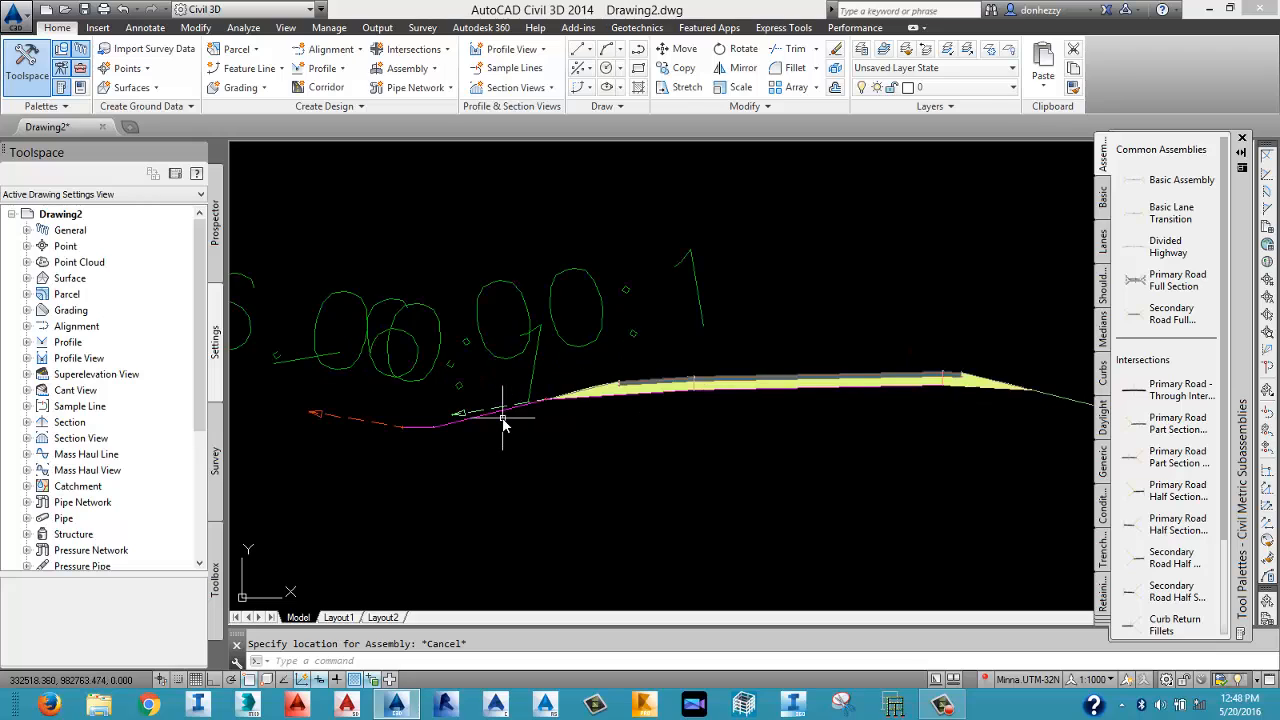
{"action": "scroll", "coordinate": [720, 460], "scroll_direction": "down", "scroll_amount": 4}
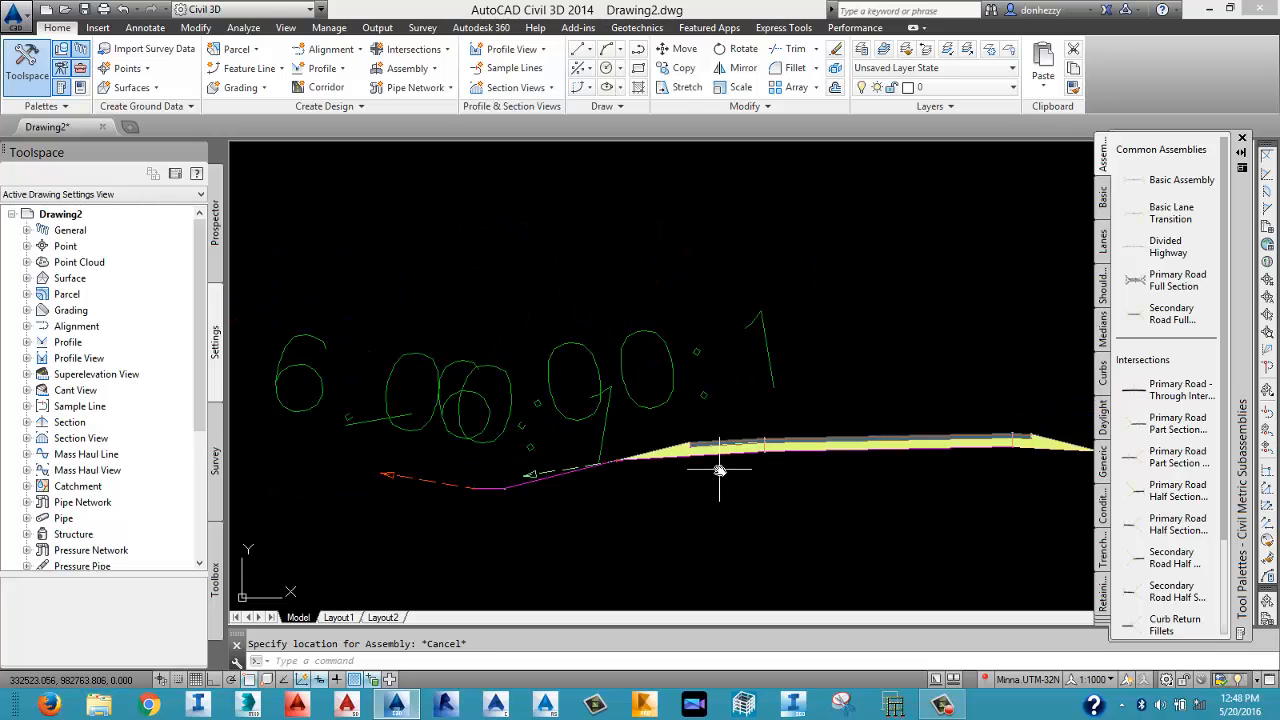
{"action": "middle_click_drag", "start_coordinate": [812, 462], "coordinate": [664, 449]}
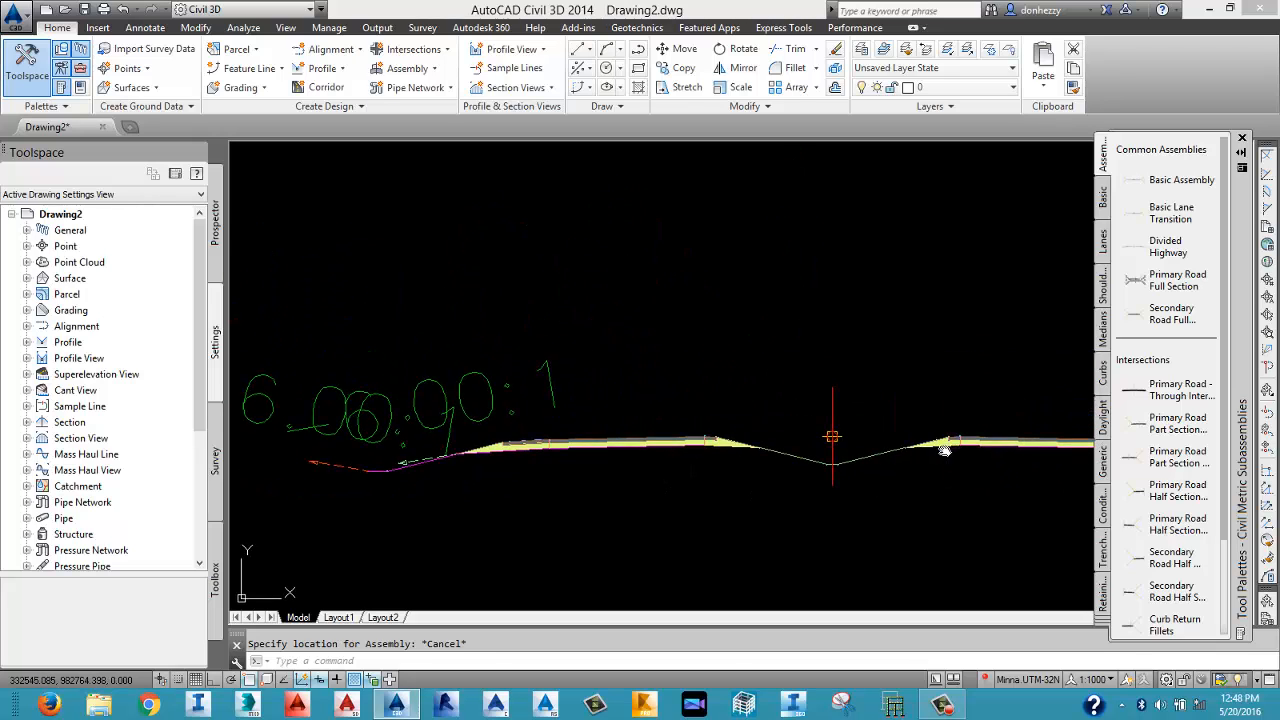
{"action": "middle_click_drag", "start_coordinate": [943, 448], "coordinate": [714, 416]}
{"action": "middle_click_drag", "start_coordinate": [798, 422], "coordinate": [677, 434]}
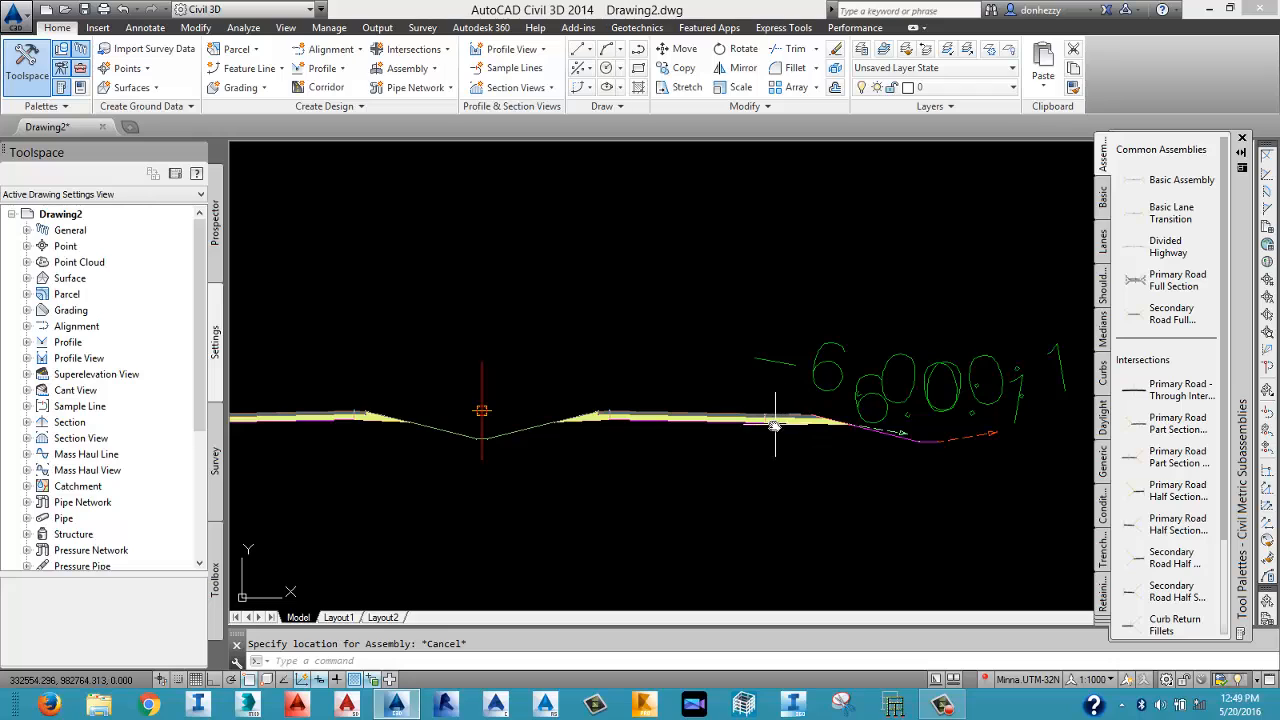
{"action": "middle_click_drag", "start_coordinate": [571, 471], "coordinate": [762, 465]}
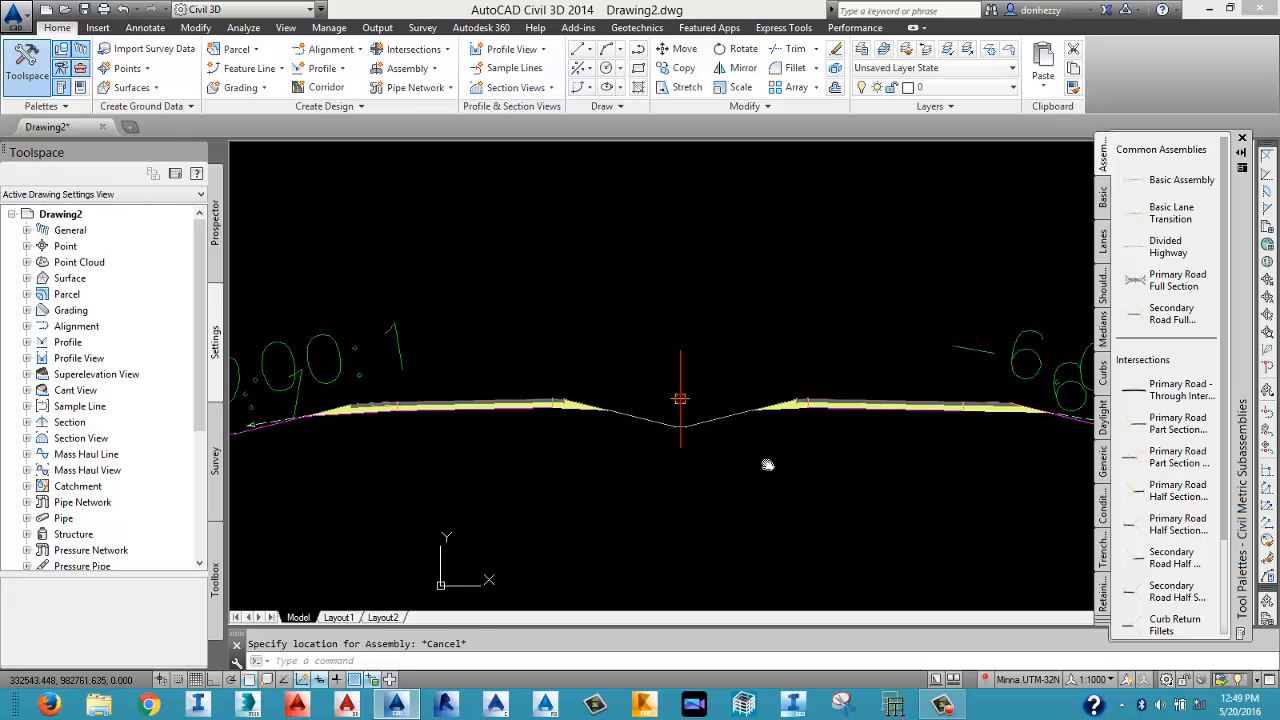
{"action": "scroll", "coordinate": [762, 463], "scroll_direction": "down", "scroll_amount": 4}
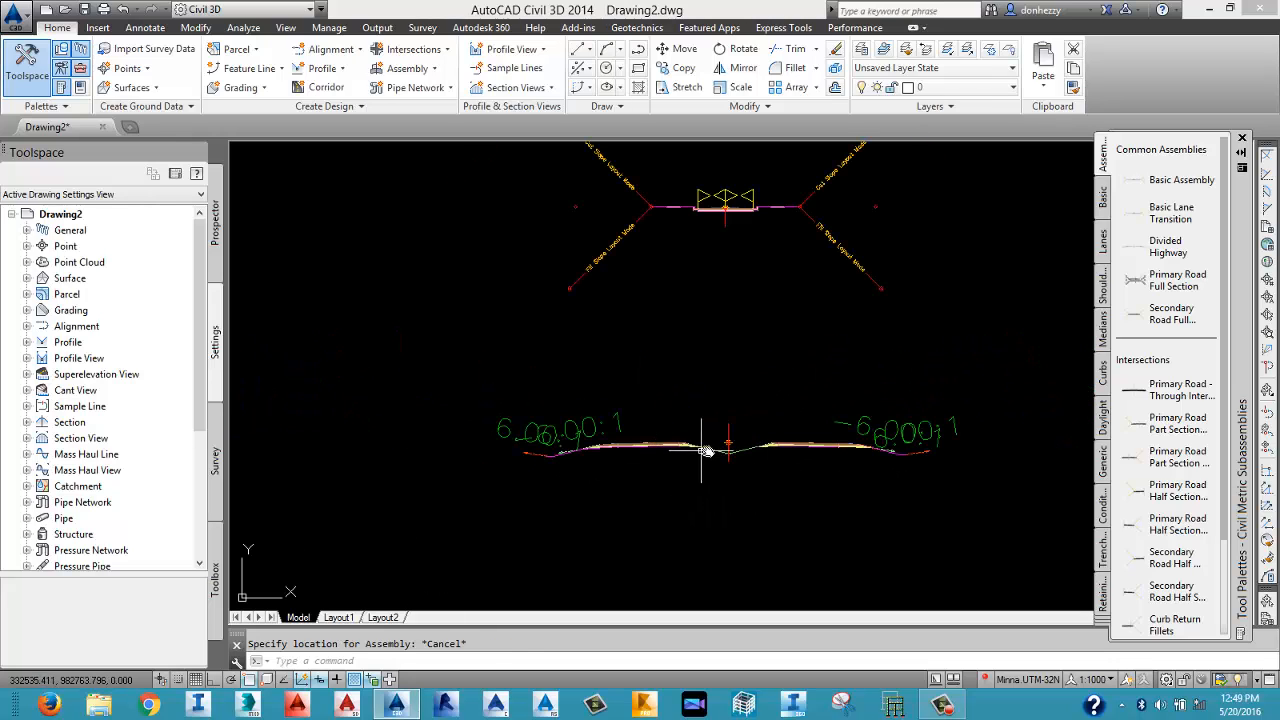
Examine the pavement layers, lanes and shoulders of the divided highway's right carriageway.
{"action": "scroll", "coordinate": [800, 455], "scroll_direction": "up", "scroll_amount": 2}
{"action": "middle_click_drag", "start_coordinate": [902, 454], "coordinate": [679, 501]}
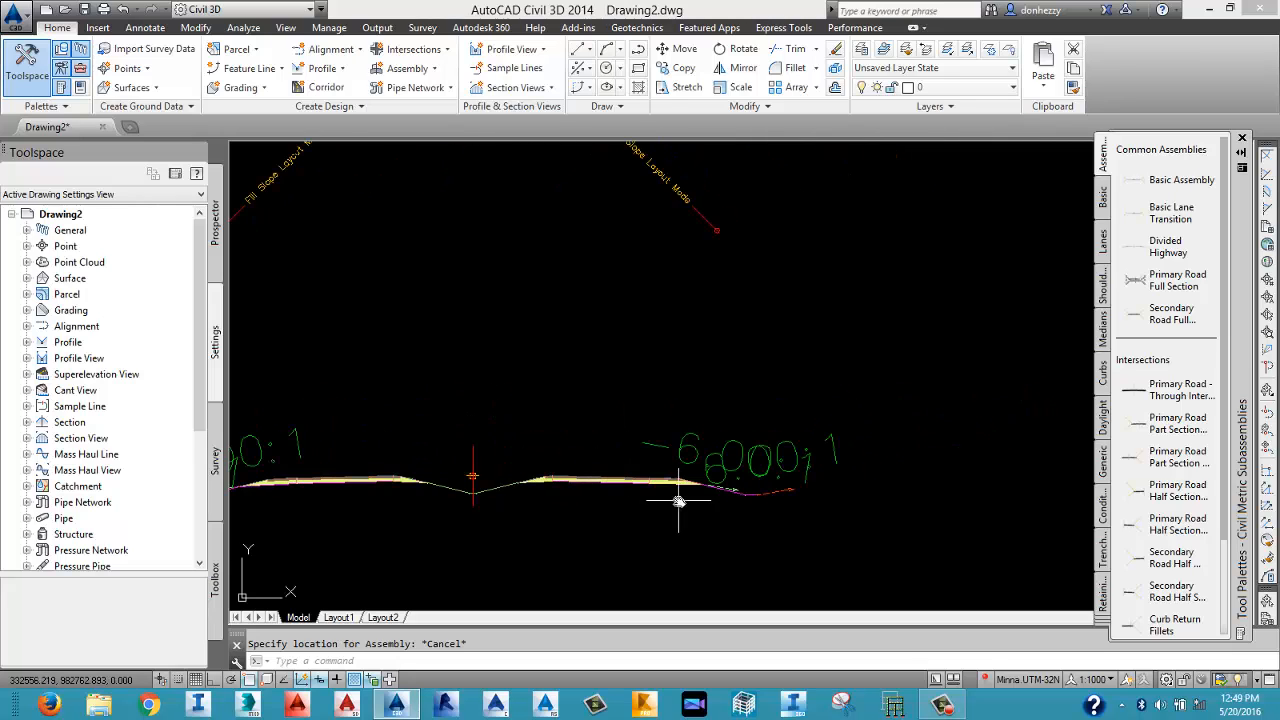
{"action": "scroll", "coordinate": [676, 500], "scroll_direction": "up", "scroll_amount": 4}
{"action": "mouse_move", "coordinate": [591, 503]}
{"action": "middle_mouse_down"}
{"action": "mouse_move", "coordinate": [771, 411]}
{"action": "mouse_move", "coordinate": [752, 392]}
{"action": "middle_mouse_up"}
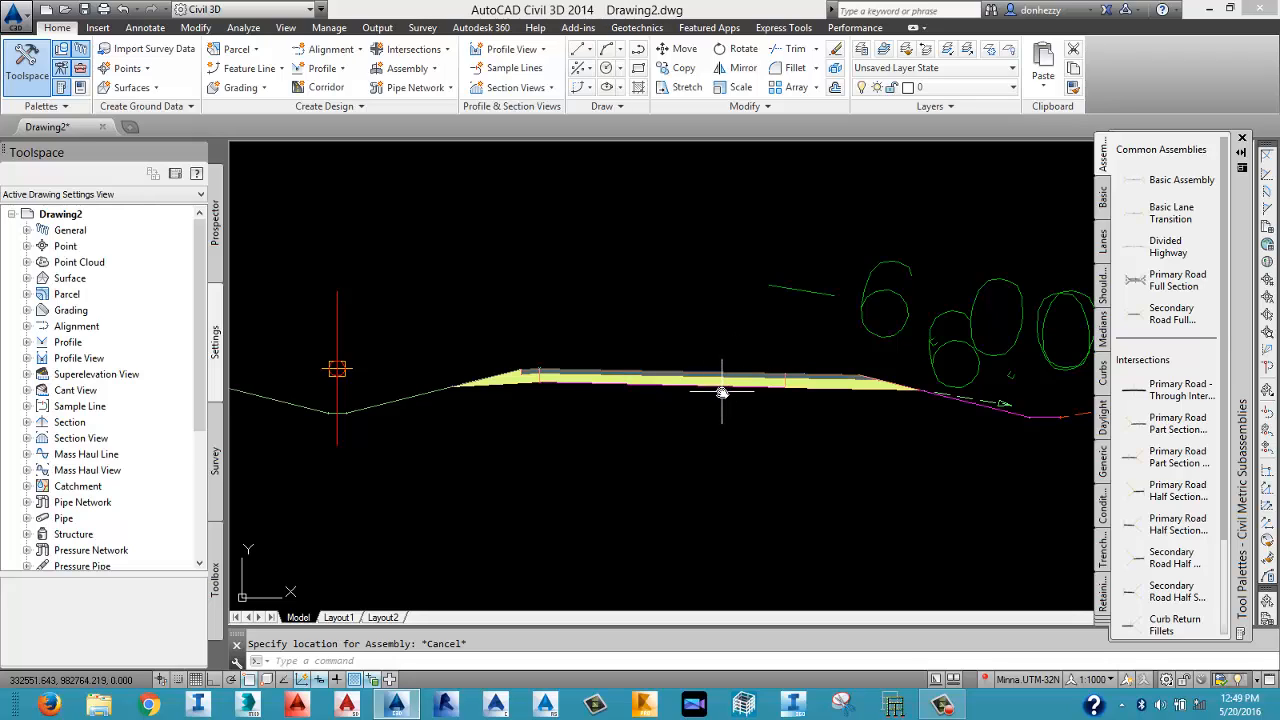
{"action": "scroll", "coordinate": [722, 392], "scroll_direction": "down", "scroll_amount": 2}
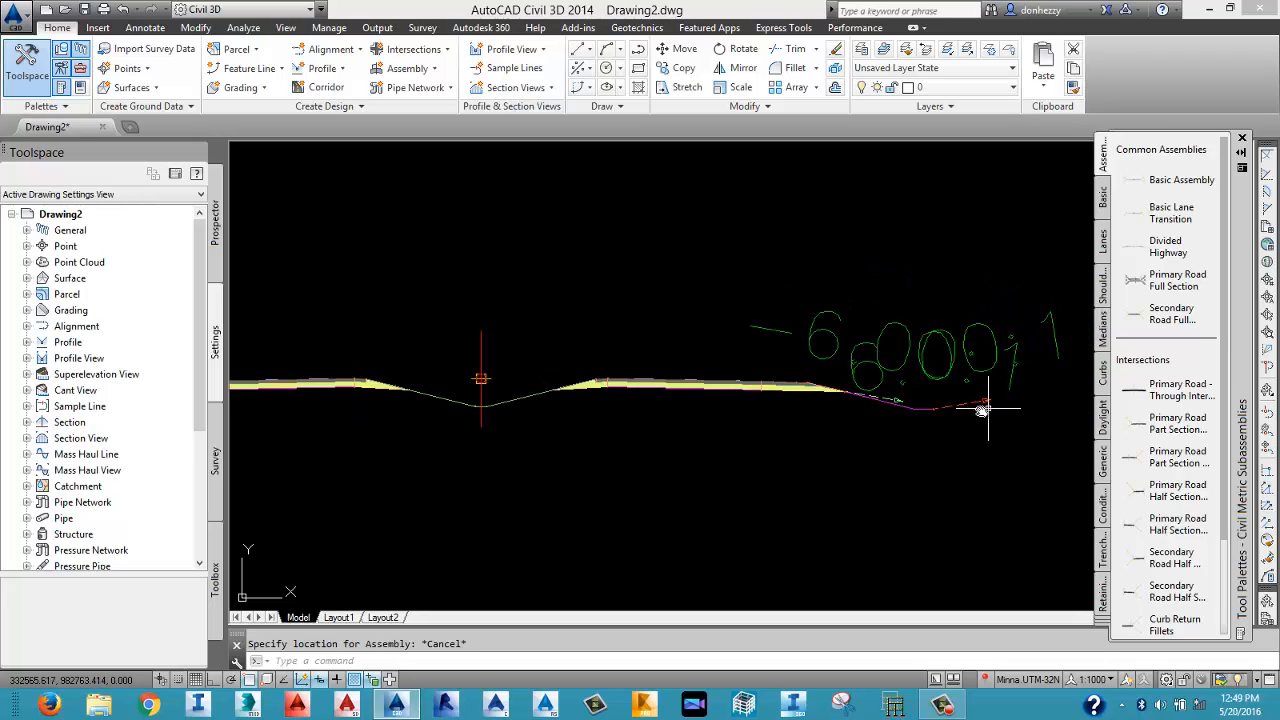
{"action": "scroll", "coordinate": [747, 390], "scroll_direction": "up", "scroll_amount": 4}
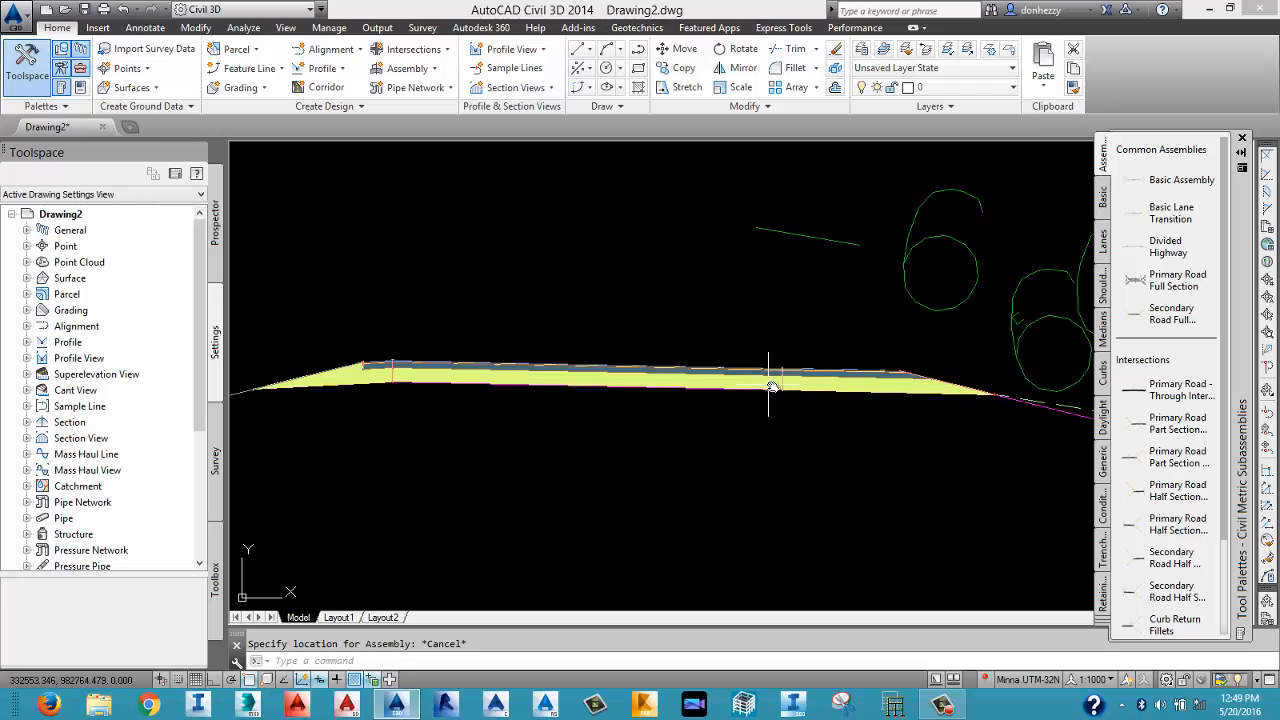
{"action": "middle_click_drag", "start_coordinate": [808, 400], "coordinate": [651, 386]}
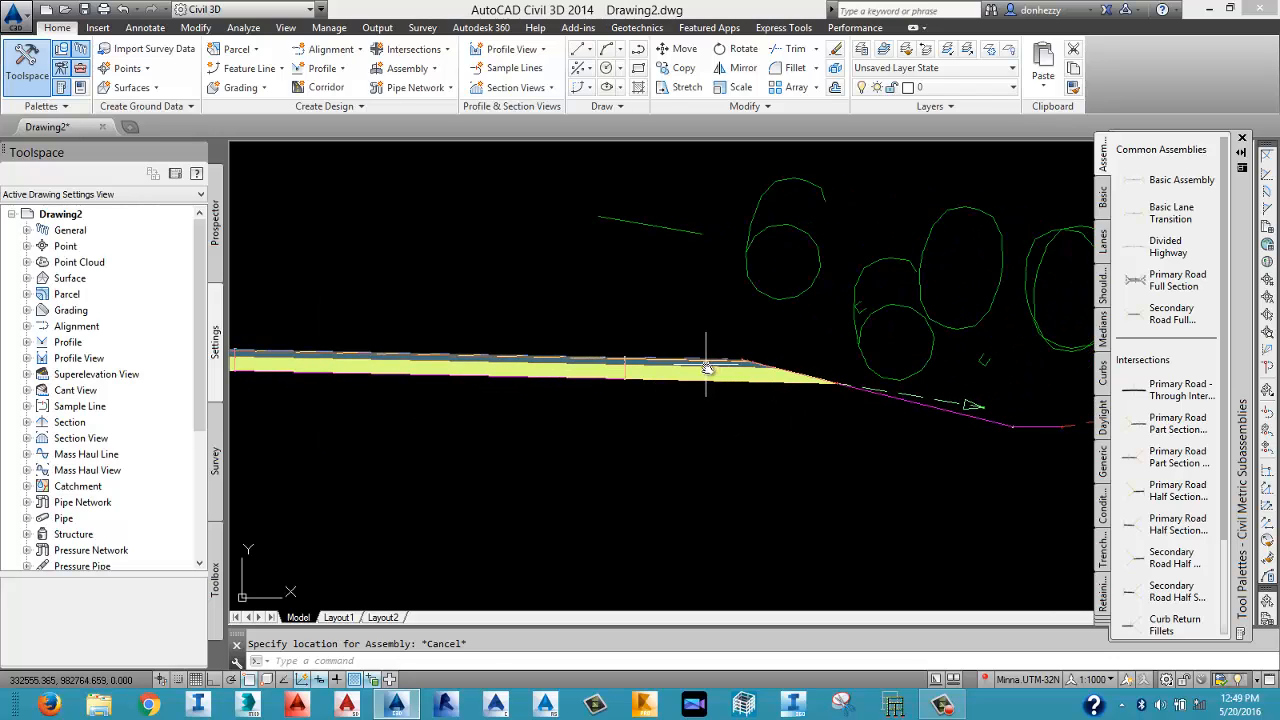
{"action": "middle_click_drag", "start_coordinate": [483, 374], "coordinate": [610, 358]}
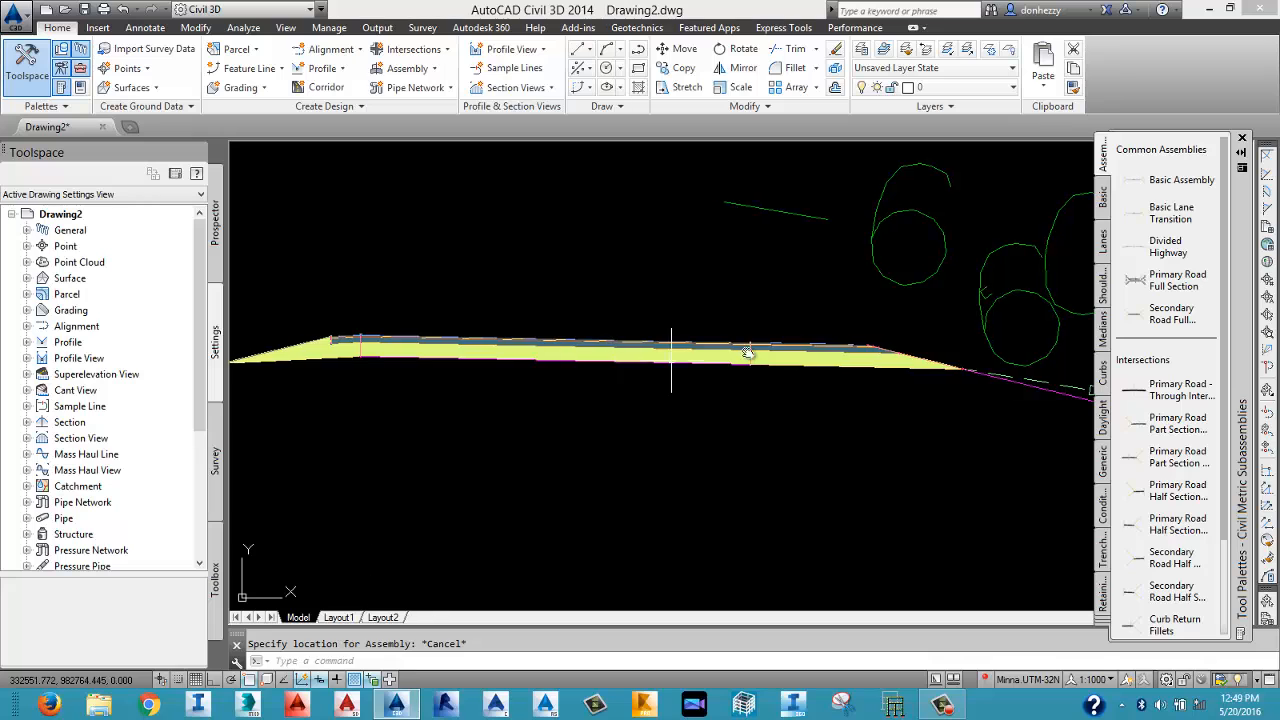
Inspect the right carriageway's outer ditch and daylight slope by selecting that subassembly, and clear the selection.
{"action": "middle_click_drag", "start_coordinate": [808, 350], "coordinate": [564, 338]}
{"action": "middle_click_drag", "start_coordinate": [677, 366], "coordinate": [534, 354]}
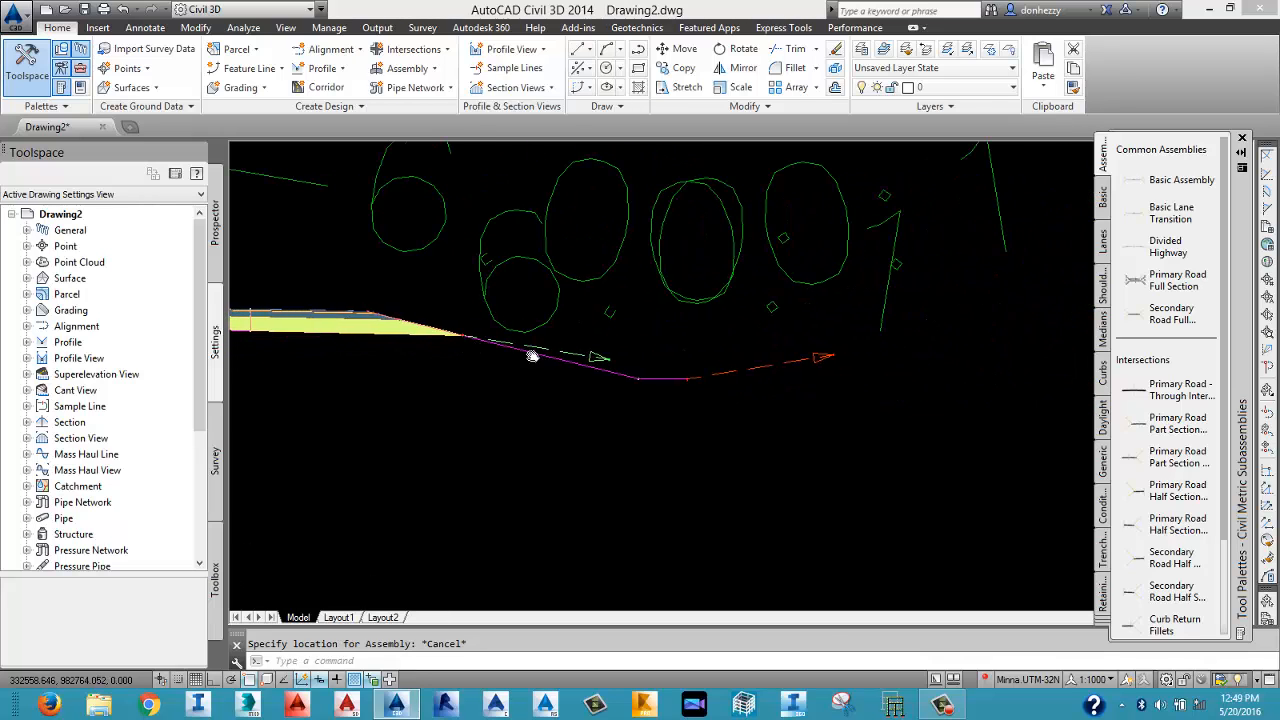
{"action": "left_click", "coordinate": [610, 370]}
{"action": "left_click", "coordinate": [588, 388]}
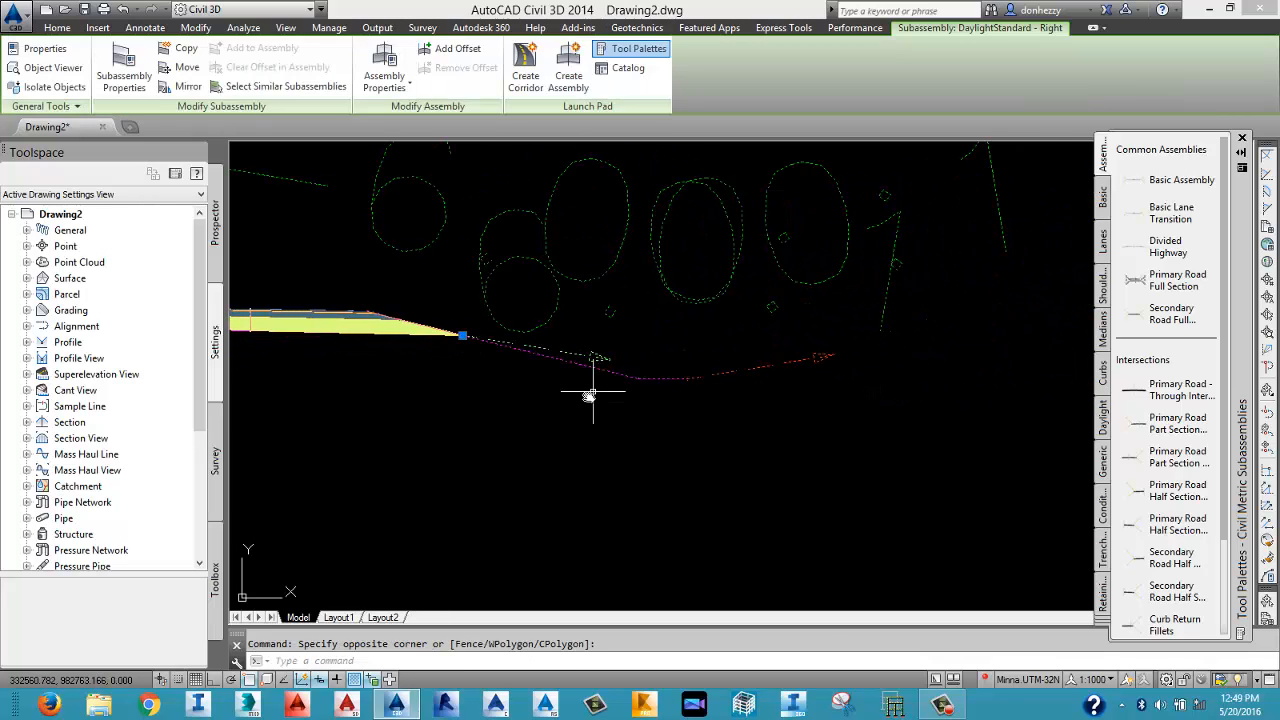
{"action": "scroll", "coordinate": [570, 410], "scroll_direction": "down", "scroll_amount": 2}
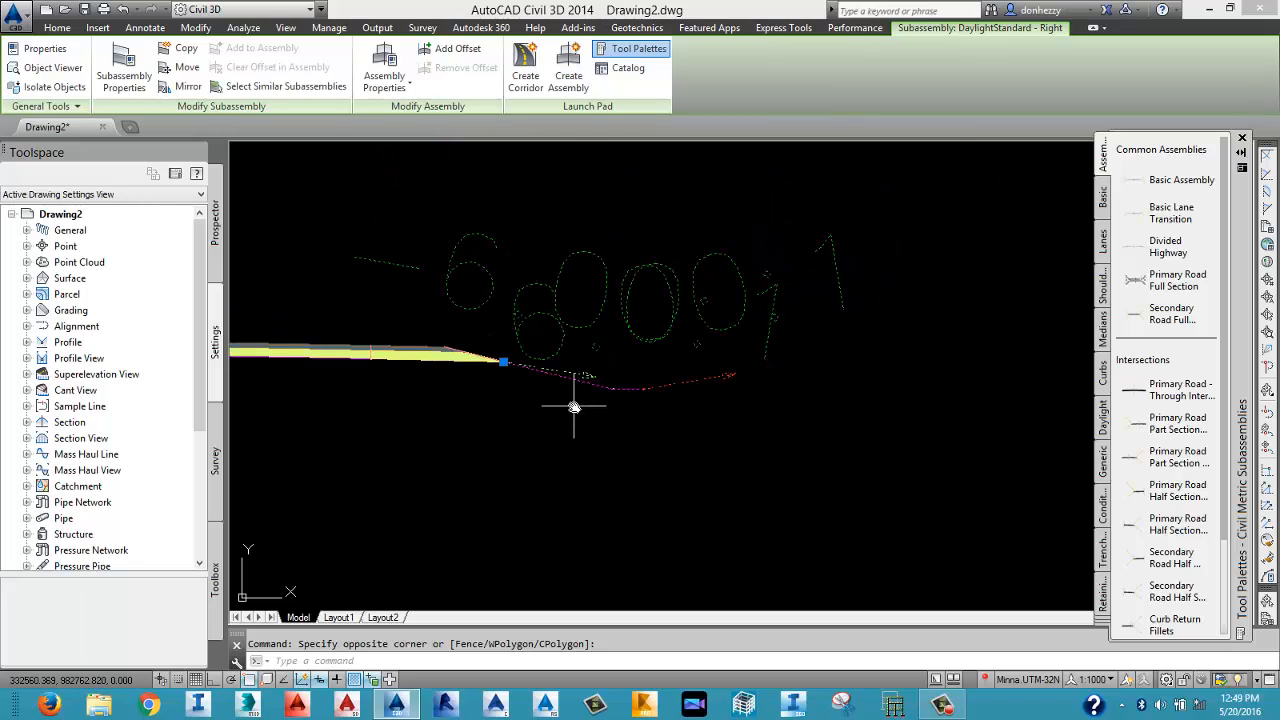
{"action": "key", "text": "Escape"}
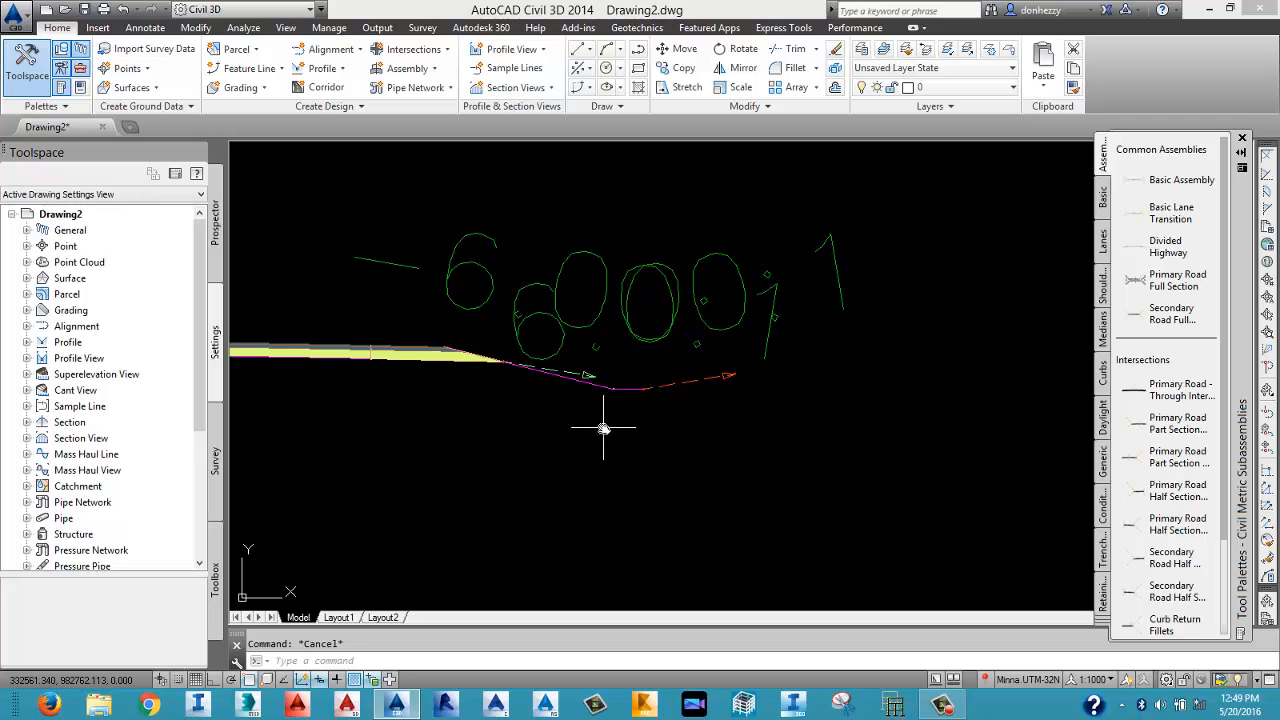
Inspect the depressed median between the two carriageways by selecting its subassembly, and clear the selection.
{"action": "scroll", "coordinate": [601, 428], "scroll_direction": "down", "scroll_amount": 2}
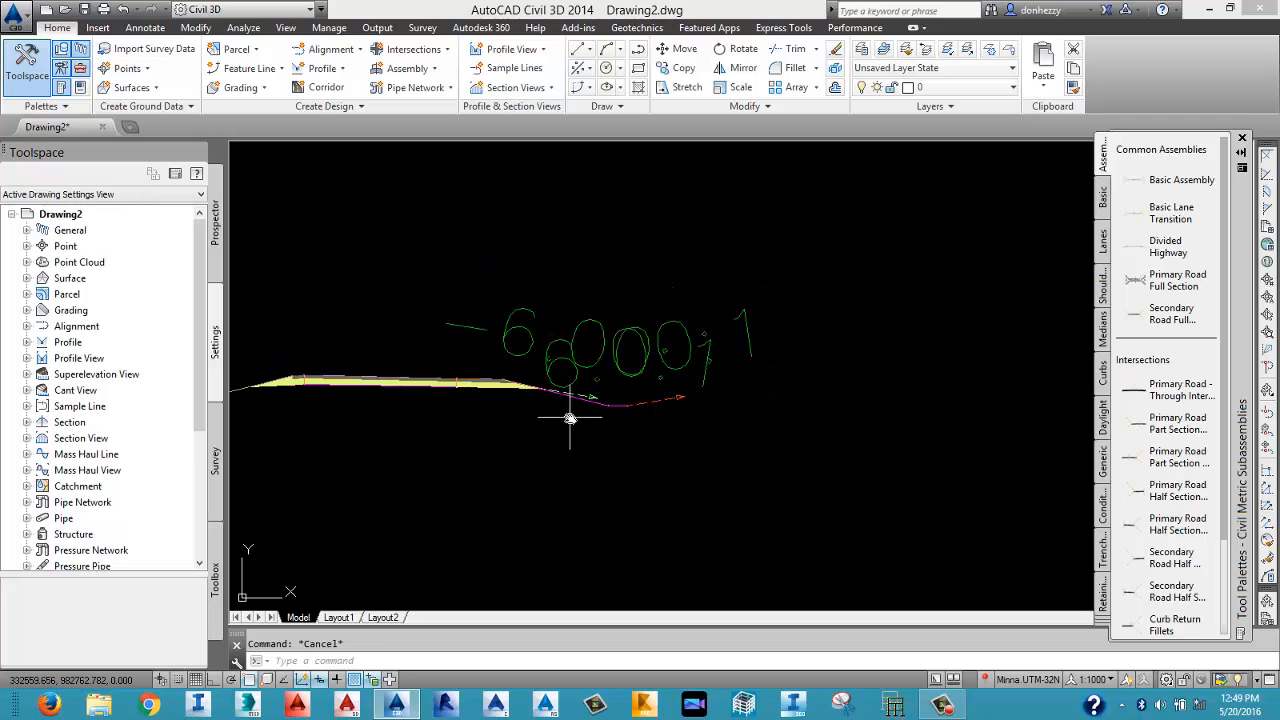
{"action": "middle_click_drag", "start_coordinate": [570, 418], "coordinate": [758, 382]}
{"action": "middle_click_drag", "start_coordinate": [366, 394], "coordinate": [640, 407]}
{"action": "scroll", "coordinate": [632, 400], "scroll_direction": "up", "scroll_amount": 3}
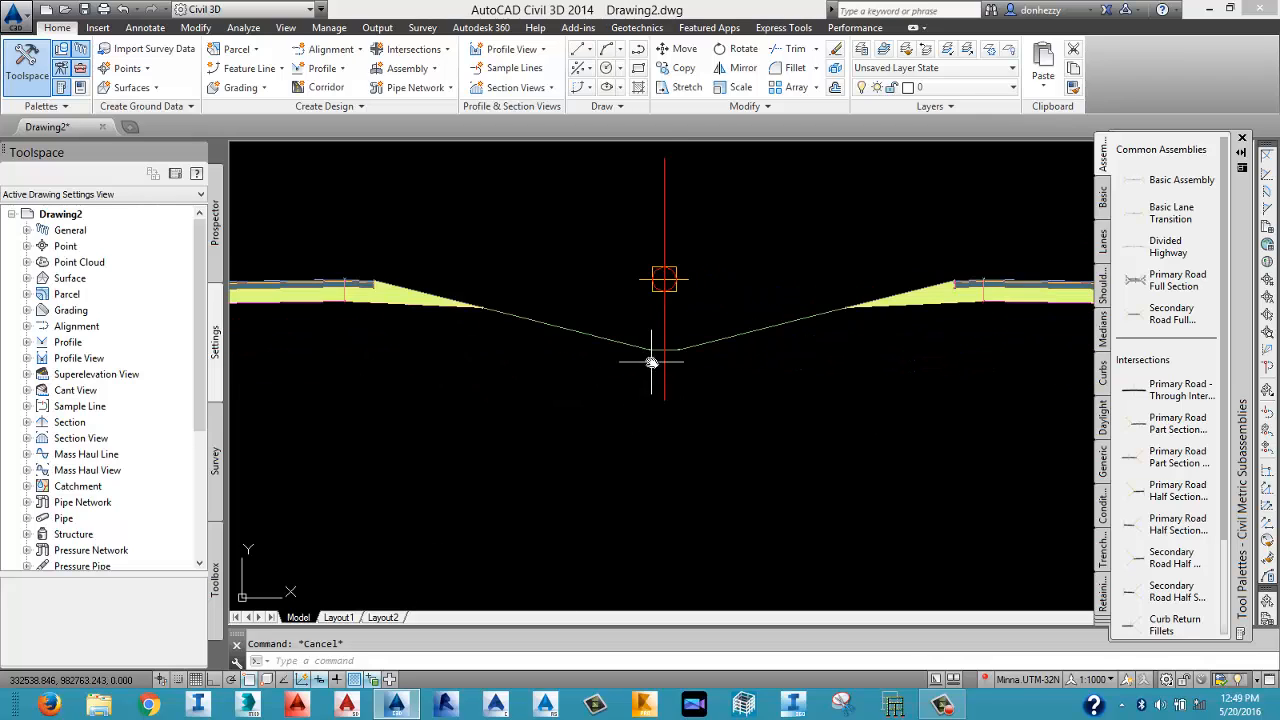
{"action": "scroll", "coordinate": [660, 352], "scroll_direction": "up", "scroll_amount": 2}
{"action": "left_click", "coordinate": [714, 343]}
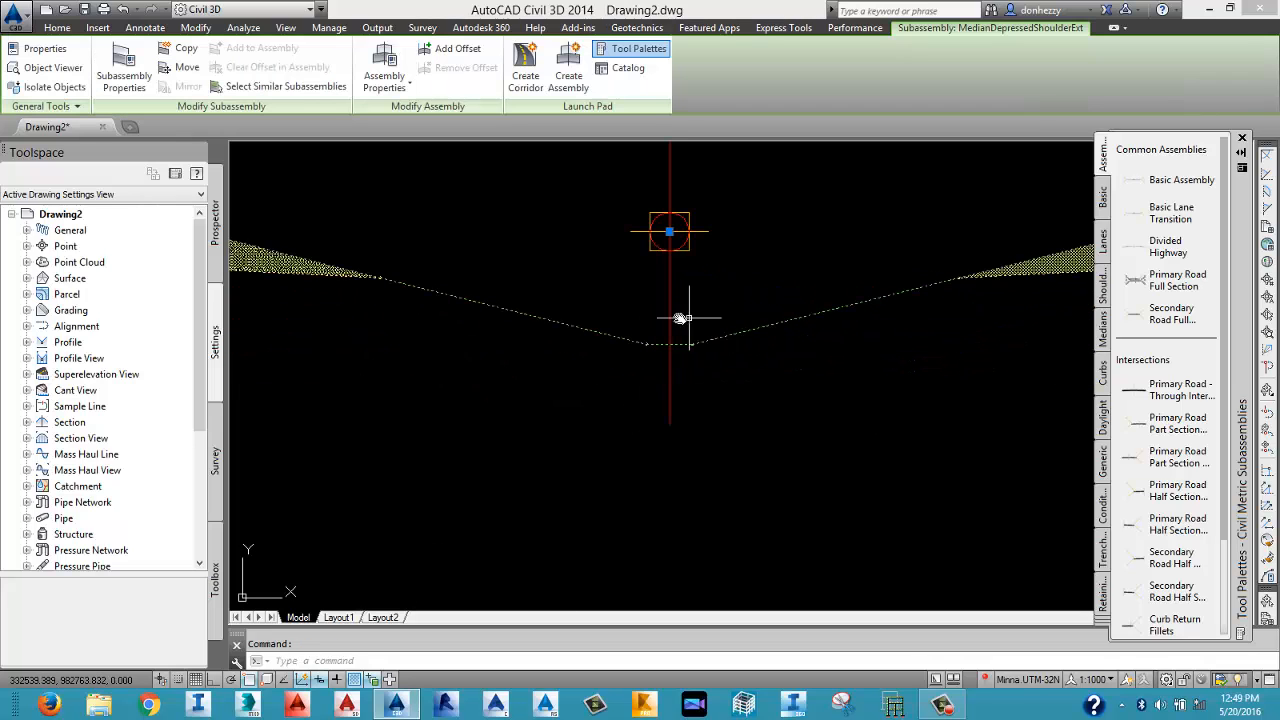
{"action": "scroll", "coordinate": [663, 345], "scroll_direction": "down", "scroll_amount": 3}
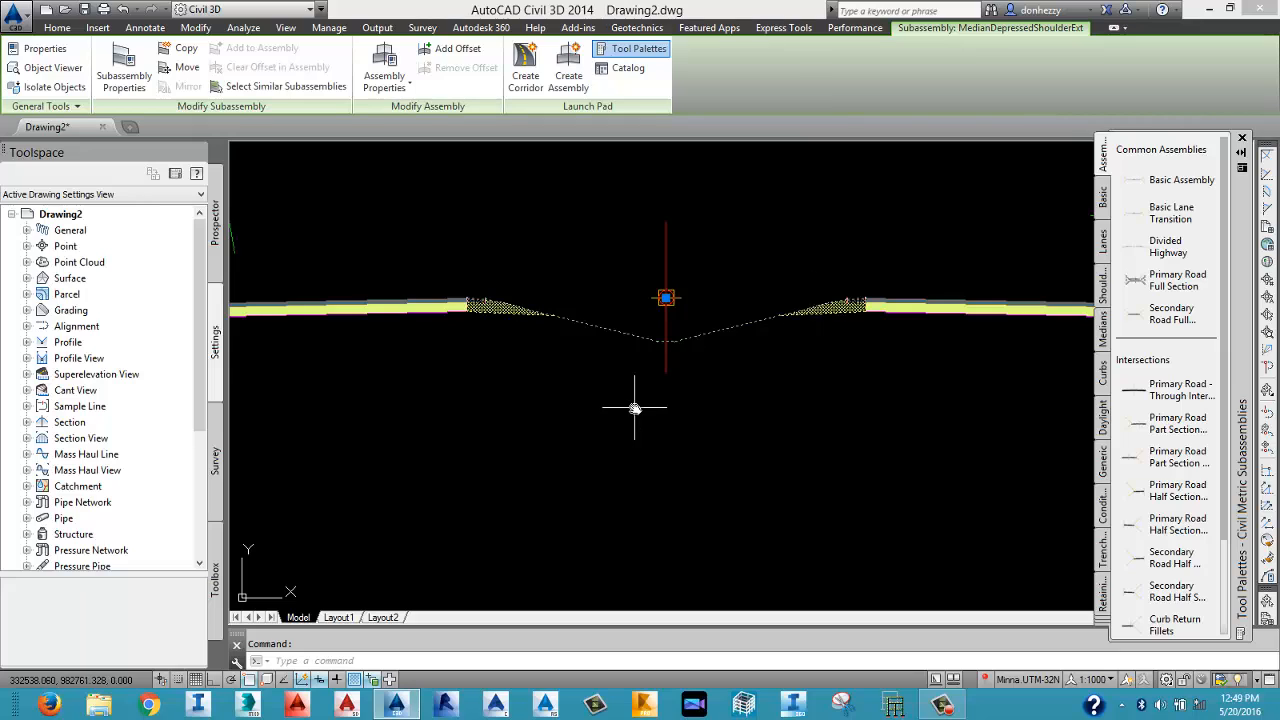
{"action": "scroll", "coordinate": [634, 405], "scroll_direction": "down", "scroll_amount": 2}
{"action": "key", "text": "Escape"}
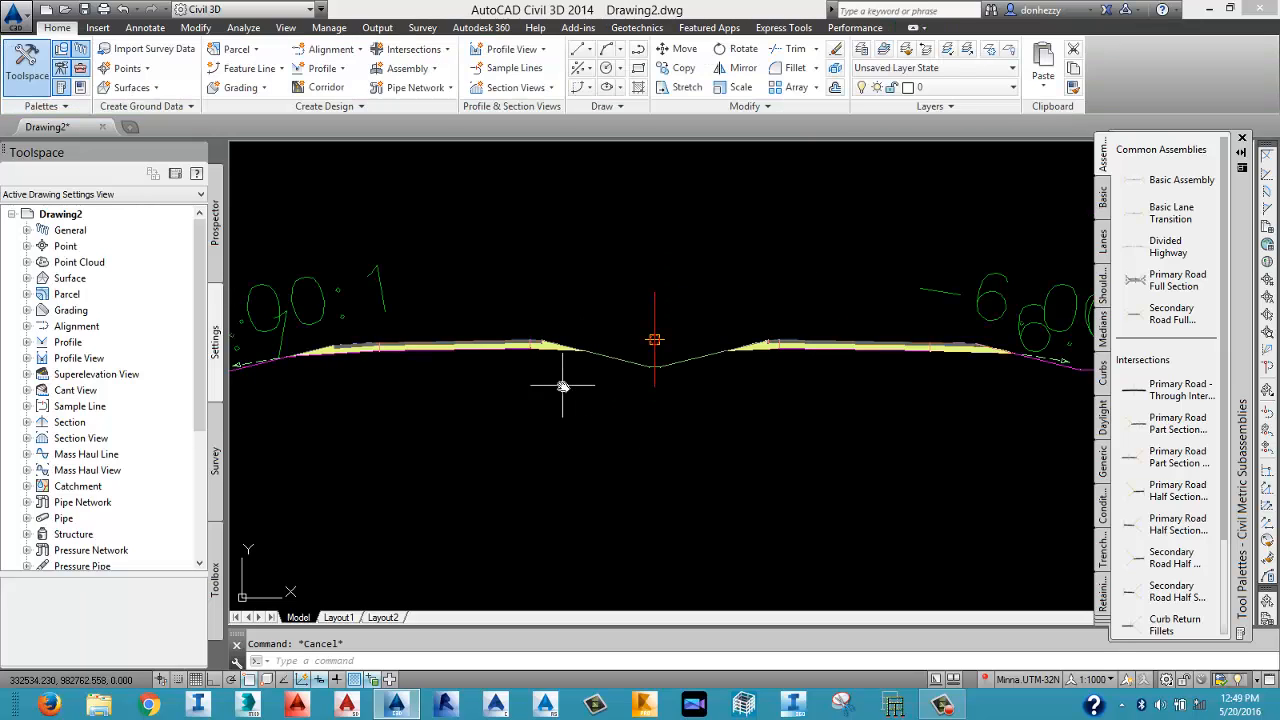
Examine the median's flat bottom and how its side slopes meet the inner shoulders of both carriageways.
{"action": "middle_click_drag", "start_coordinate": [562, 385], "coordinate": [666, 373]}
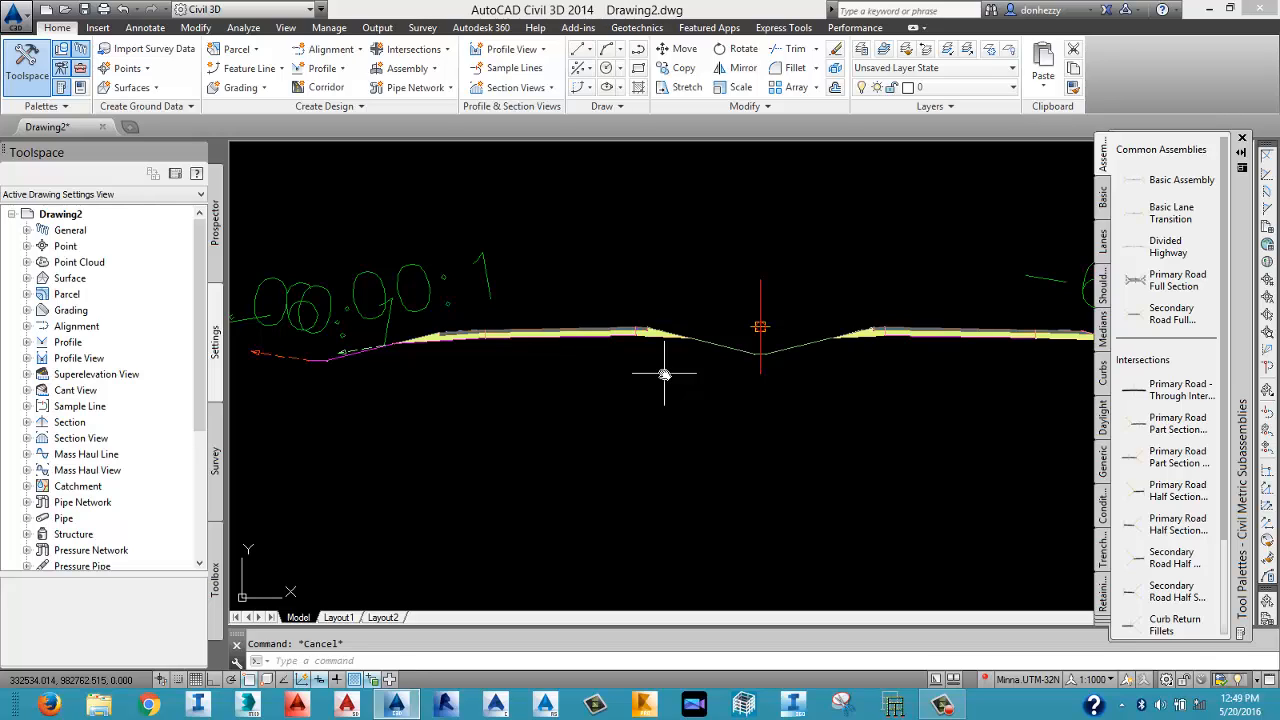
{"action": "scroll", "coordinate": [760, 345], "scroll_direction": "up", "scroll_amount": 3}
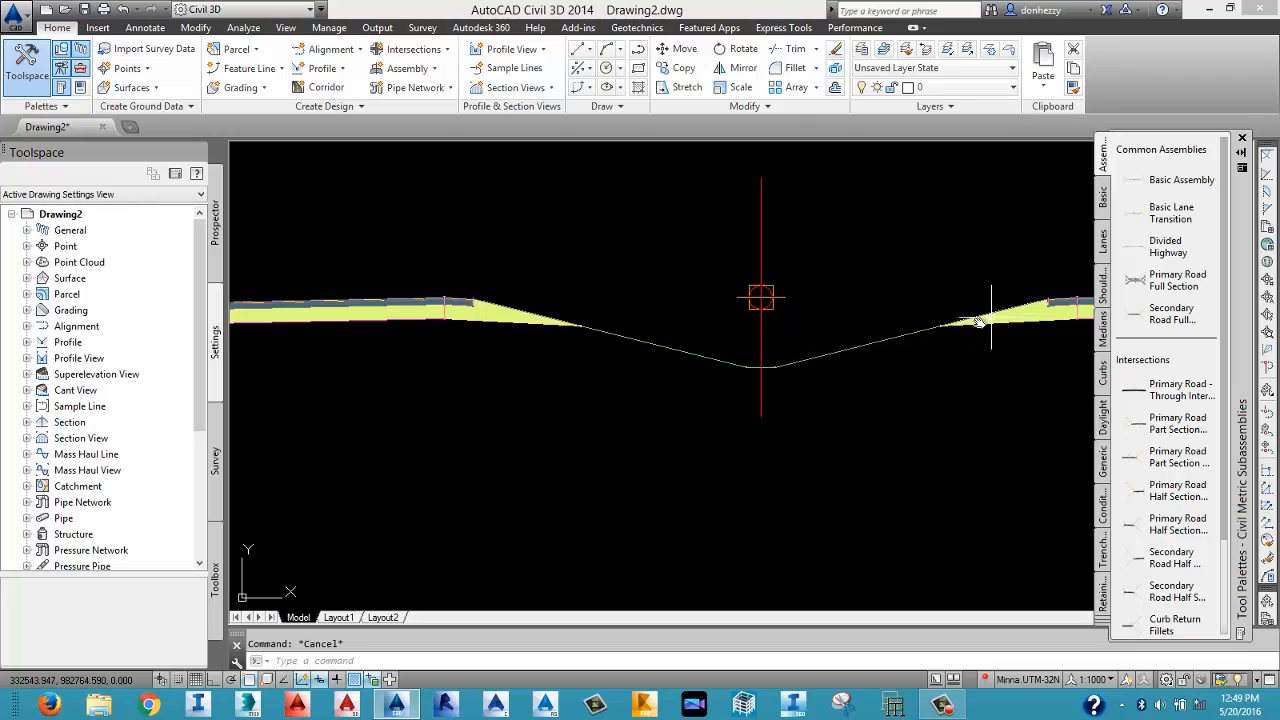
{"action": "scroll", "coordinate": [782, 373], "scroll_direction": "up", "scroll_amount": 3}
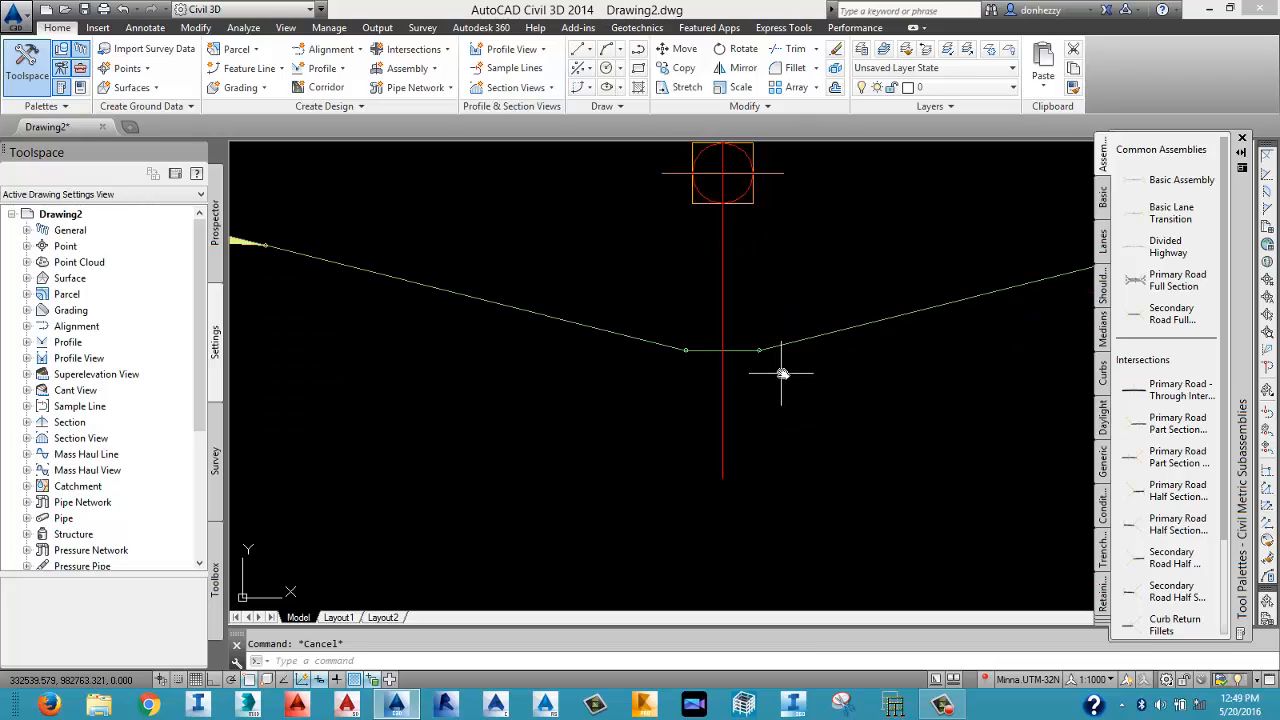
{"action": "scroll", "coordinate": [630, 350], "scroll_direction": "down", "scroll_amount": 3}
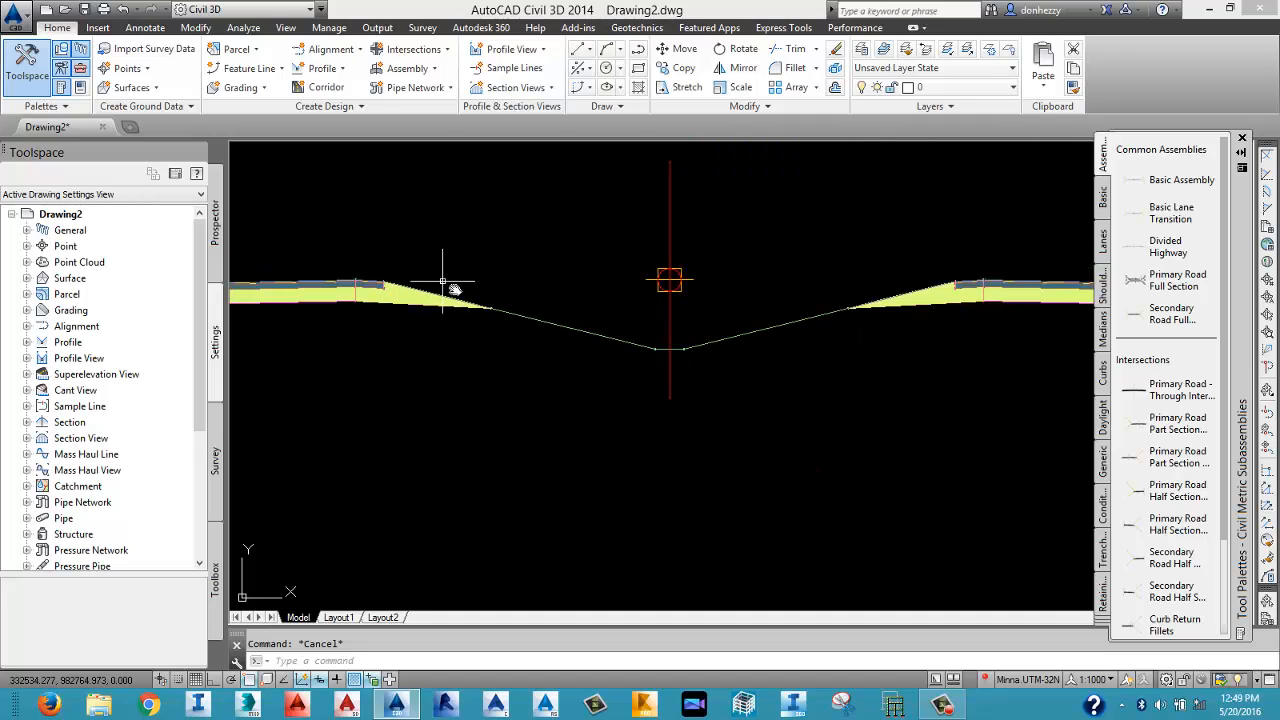
{"action": "scroll", "coordinate": [443, 283], "scroll_direction": "down", "scroll_amount": 1}
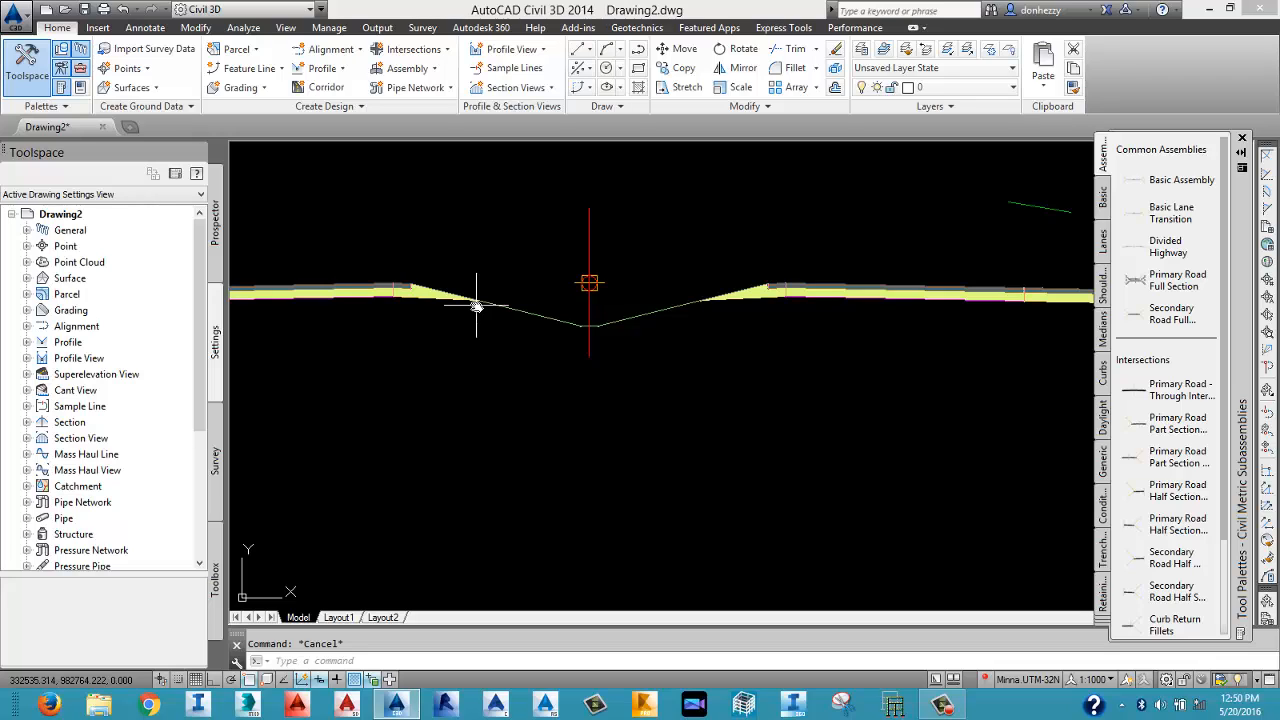
Place the ready-made Primary Road Full Section assembly in the empty area below the divided highway.
{"action": "scroll", "coordinate": [571, 337], "scroll_direction": "down", "scroll_amount": 5}
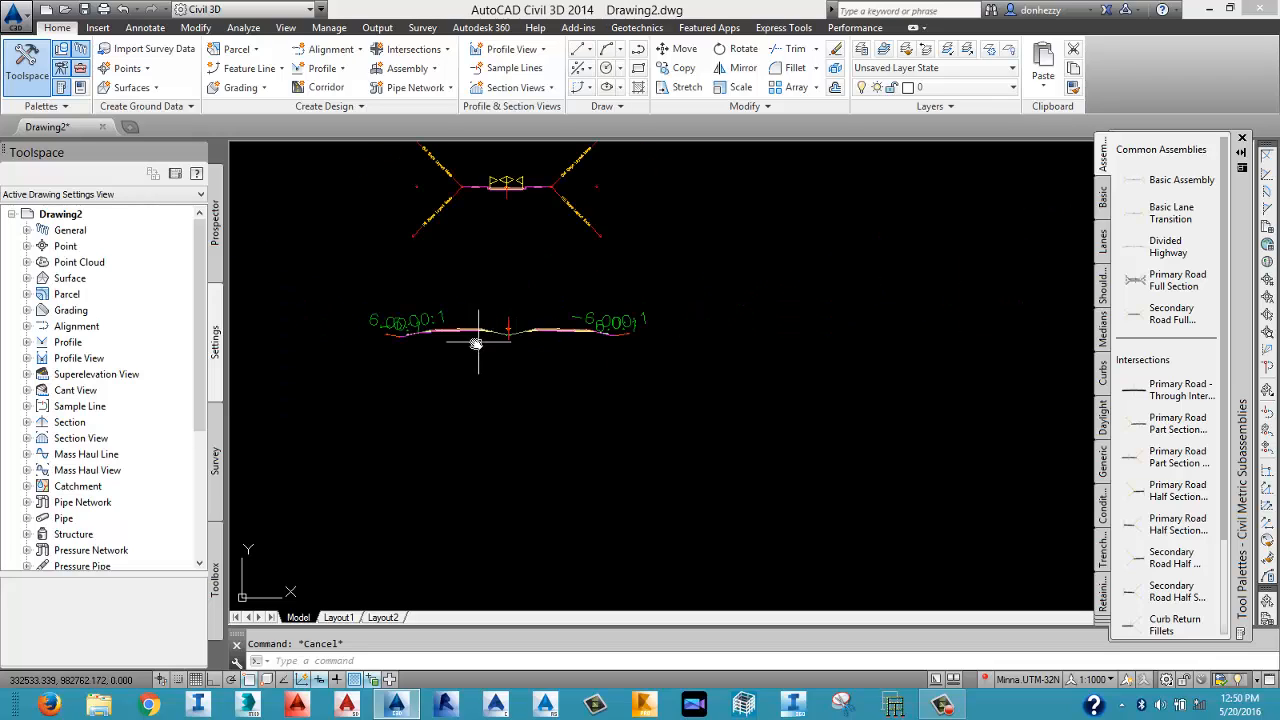
{"action": "left_click", "coordinate": [1177, 281]}
{"action": "middle_click_drag", "start_coordinate": [685, 385], "coordinate": [749, 371]}
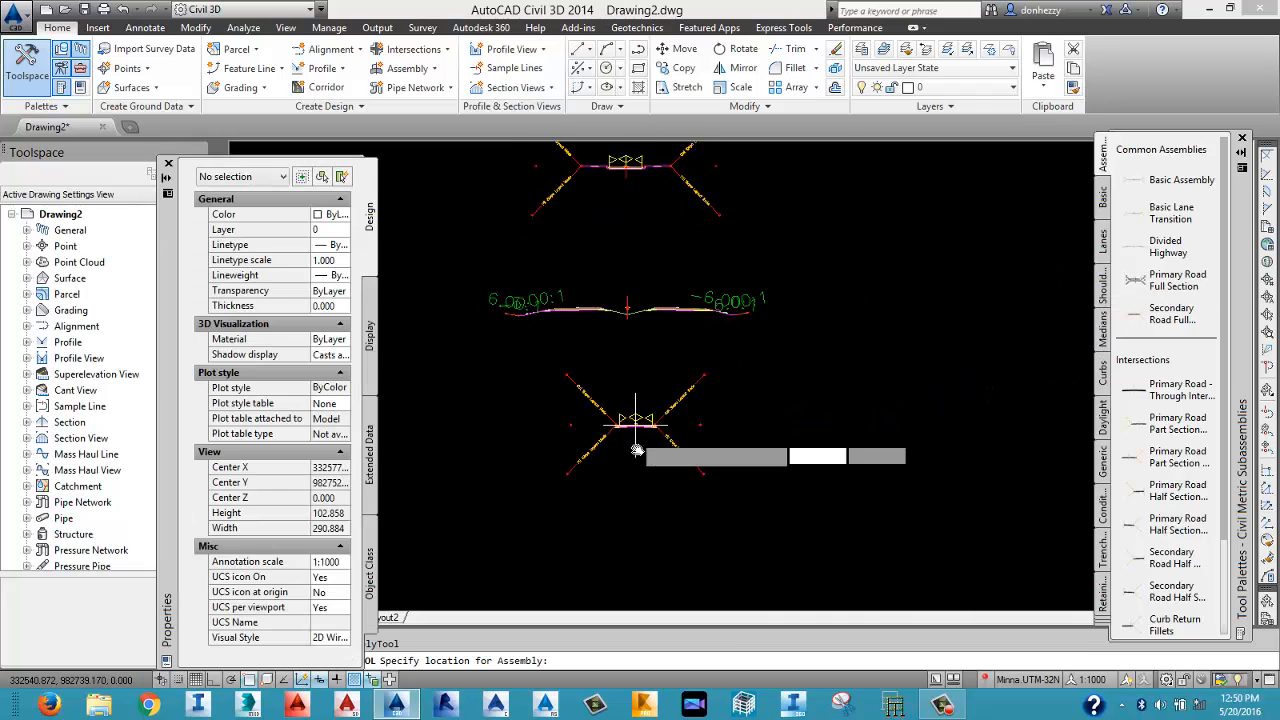
{"action": "scroll", "coordinate": [636, 427], "scroll_direction": "up", "scroll_amount": 3}
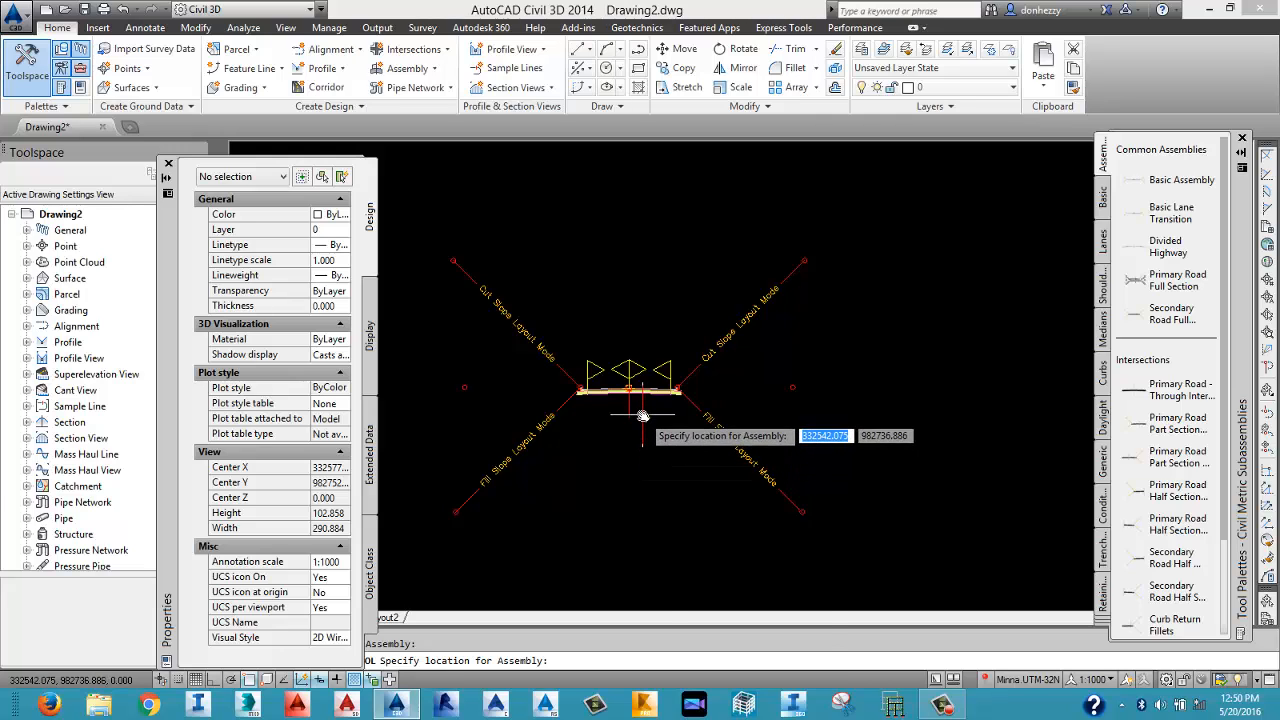
{"action": "left_click", "coordinate": [644, 425]}
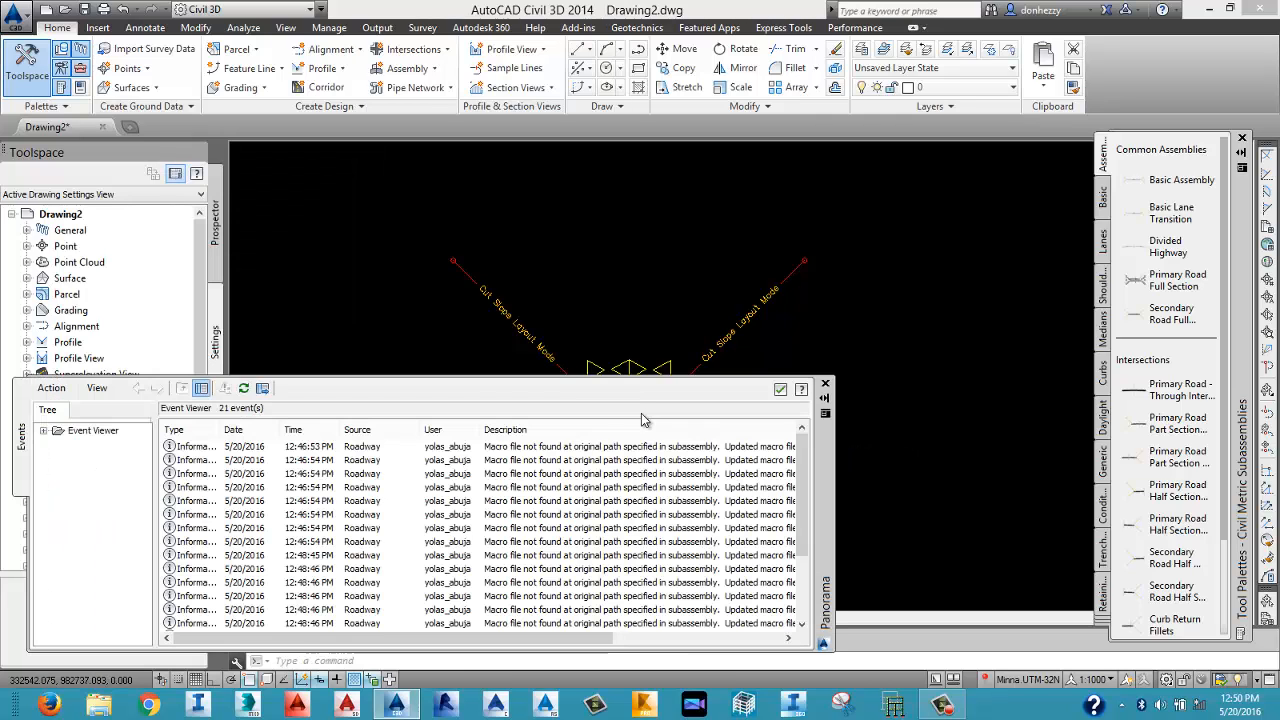
Dismiss the event log and inspect the newly placed Primary Road Full Section against the other two assemblies.
{"action": "left_click", "coordinate": [825, 383]}
{"action": "scroll", "coordinate": [605, 409], "scroll_direction": "up", "scroll_amount": 8}
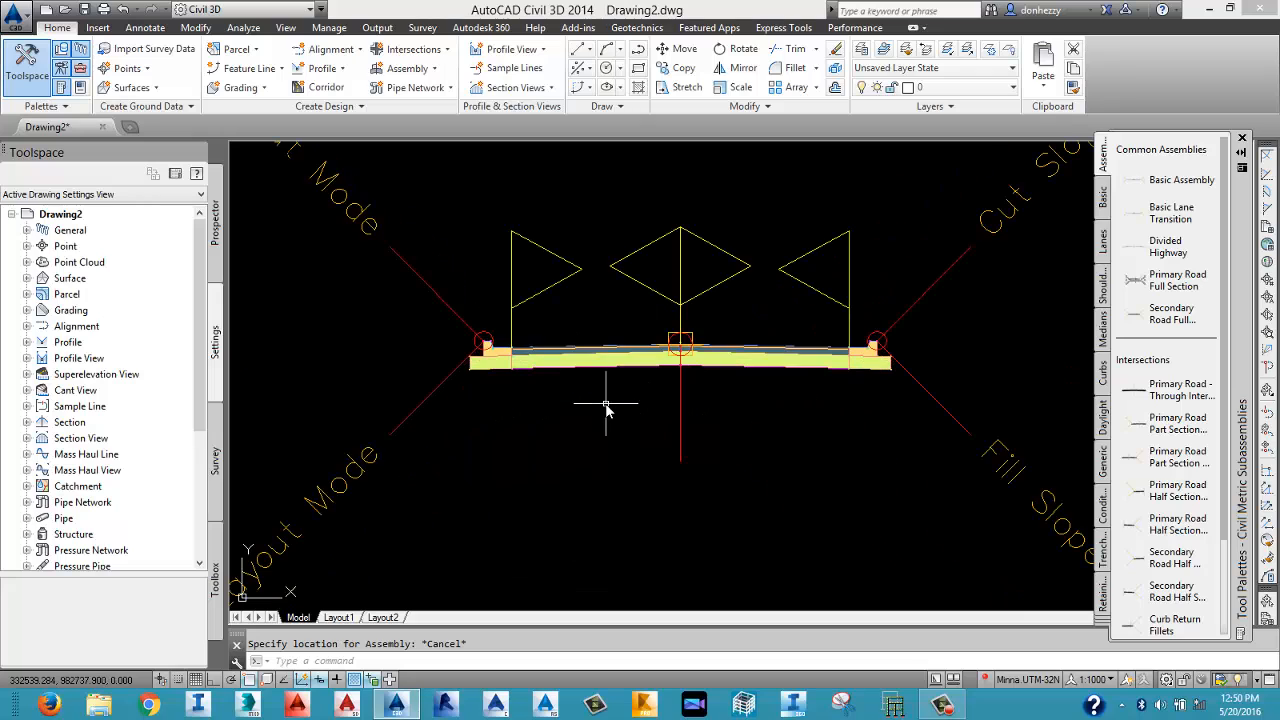
{"action": "scroll", "coordinate": [613, 398], "scroll_direction": "down", "scroll_amount": 10}
{"action": "scroll", "coordinate": [620, 405], "scroll_direction": "down", "scroll_amount": 6}
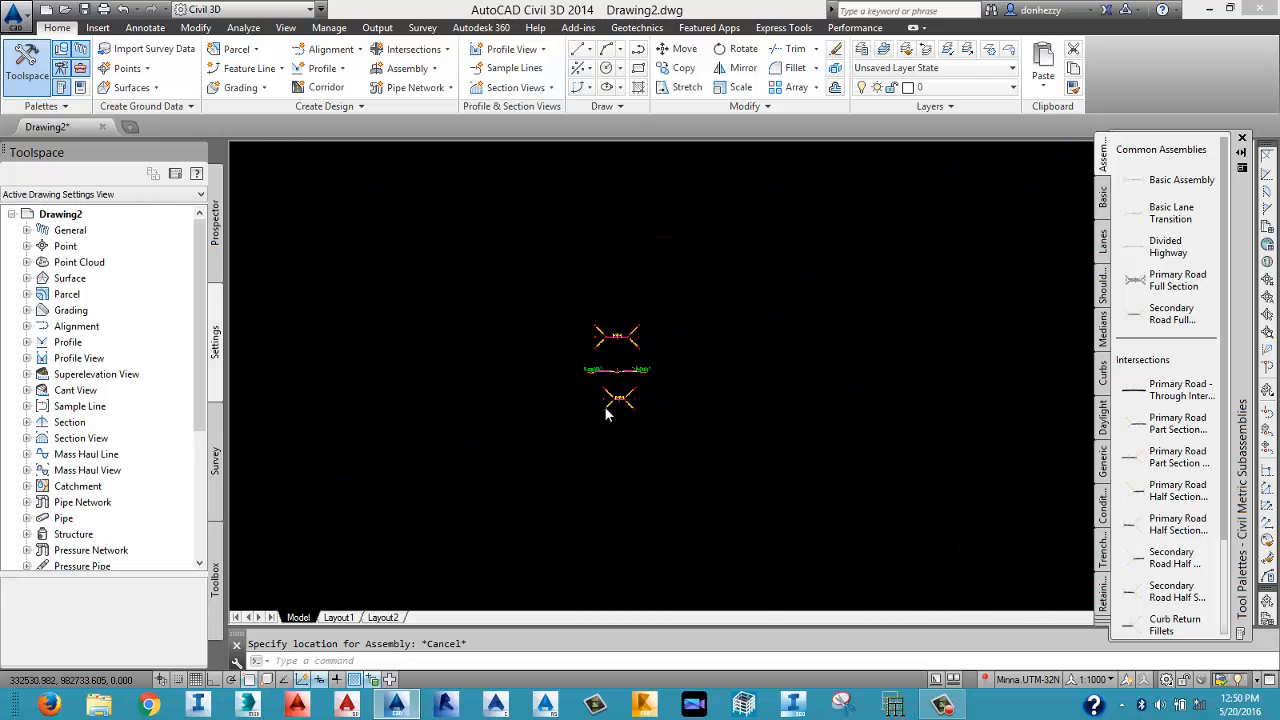
{"action": "middle_click_drag", "start_coordinate": [569, 400], "coordinate": [770, 358]}
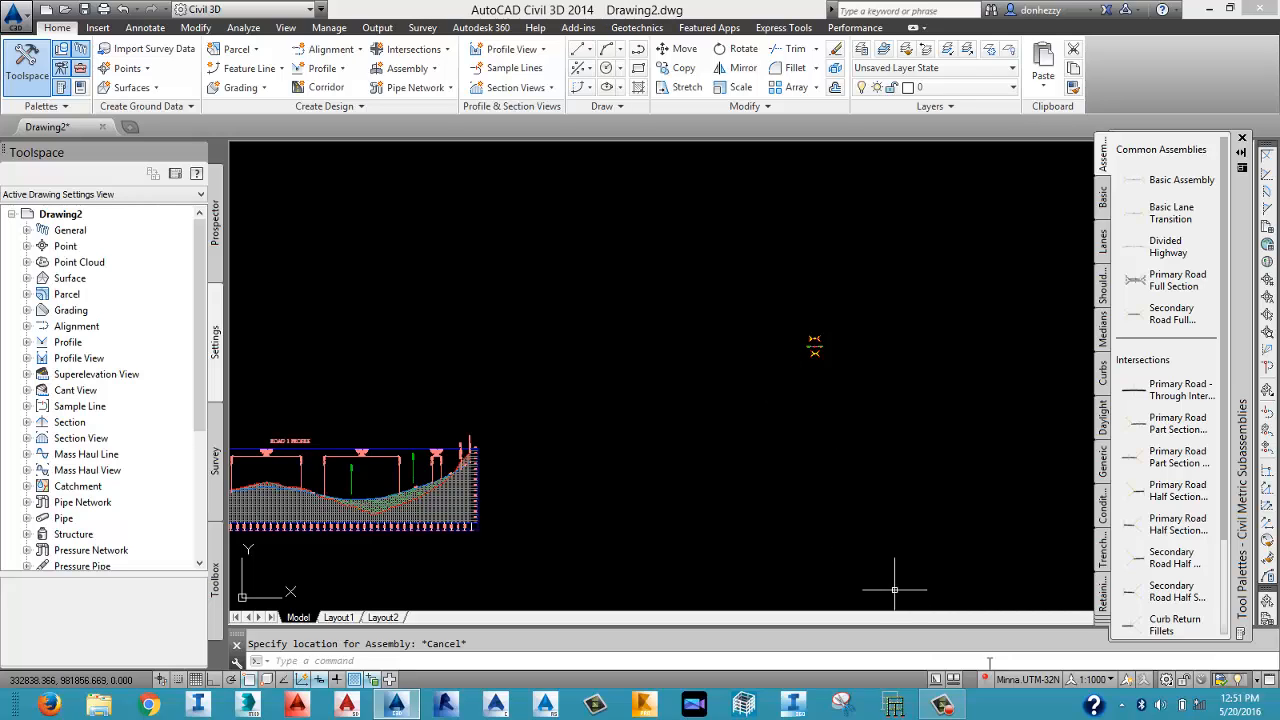
{"action": "left_click", "coordinate": [944, 707]}
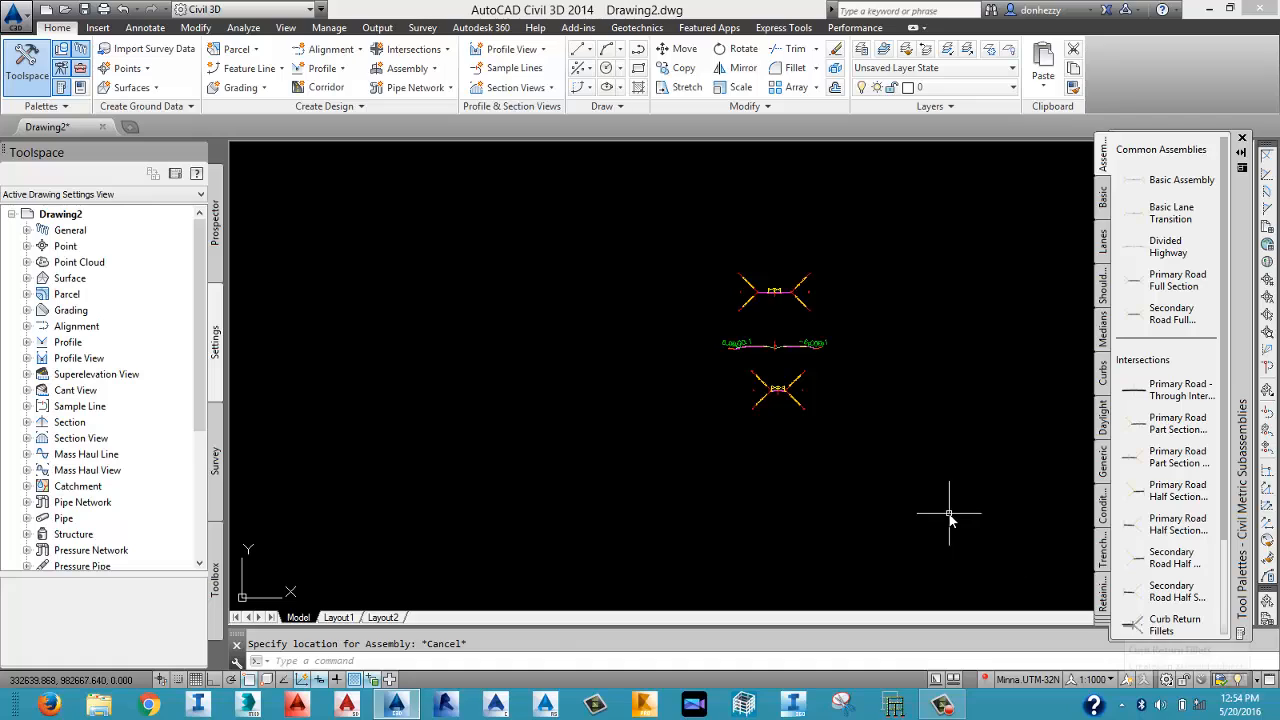
{"action": "left_click", "coordinate": [938, 463]}
{"action": "left_click", "coordinate": [911, 371]}
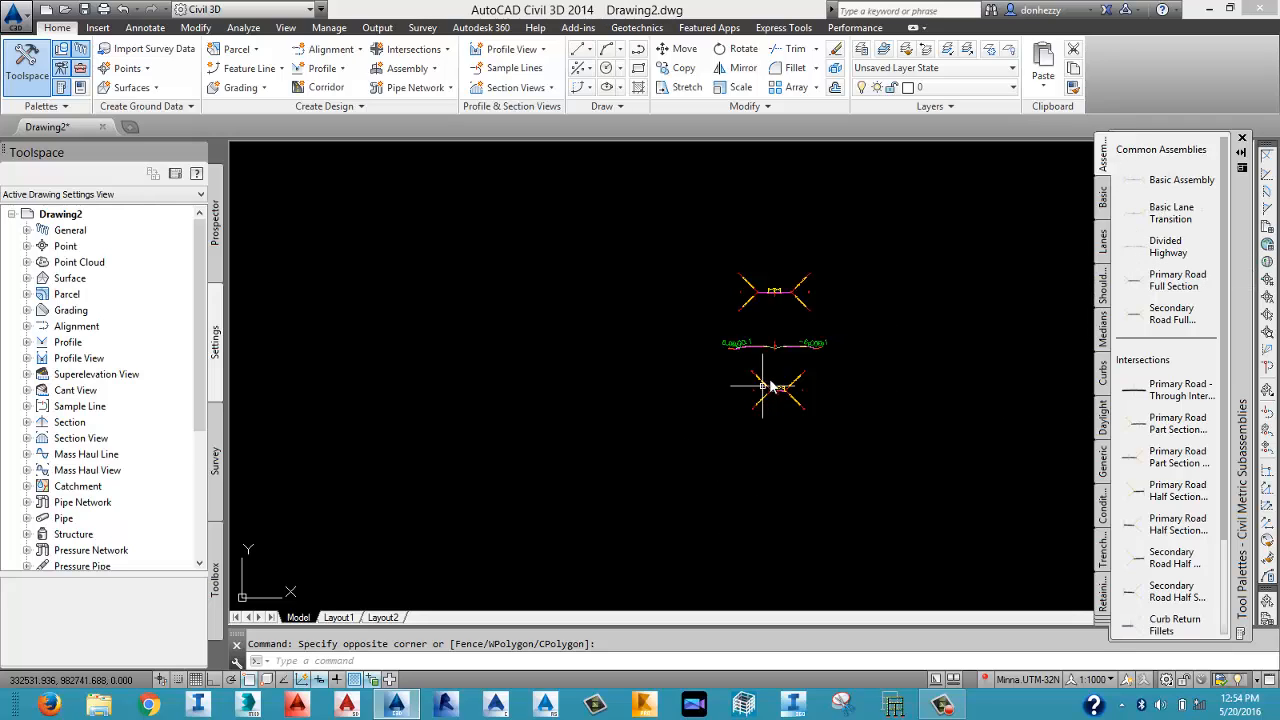
{"action": "middle_click_drag", "start_coordinate": [780, 354], "coordinate": [750, 388]}
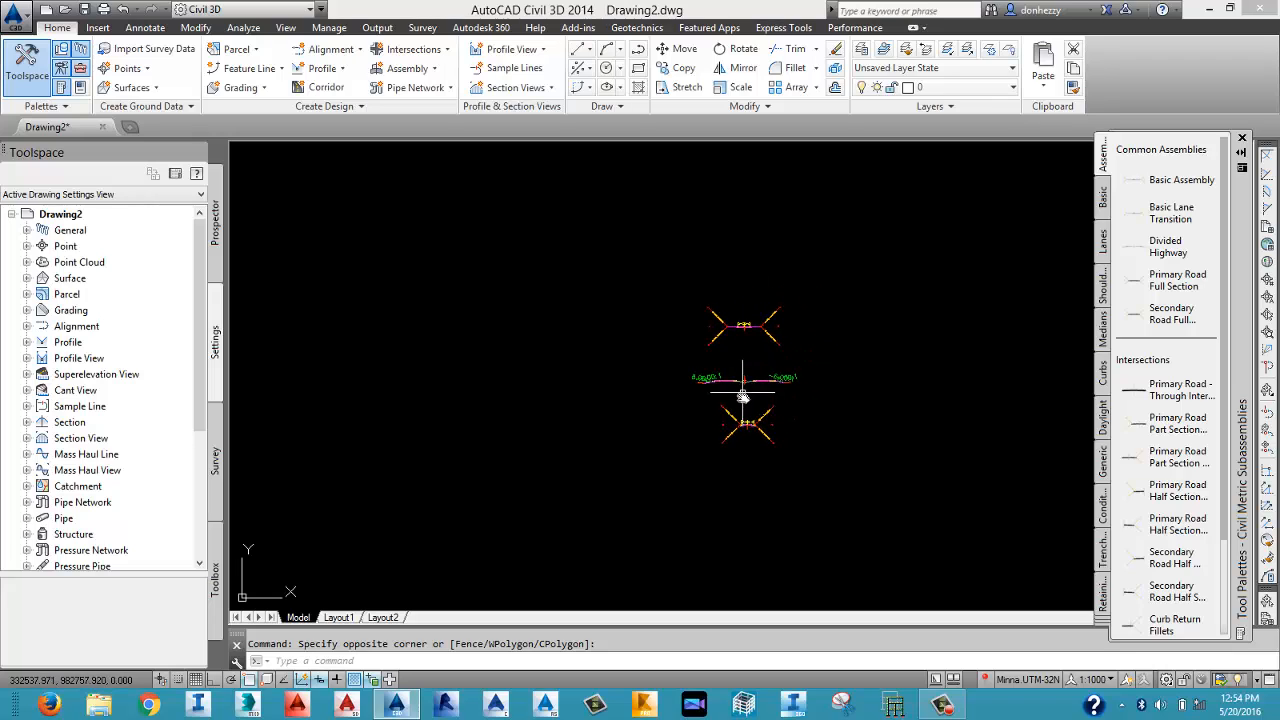
{"action": "middle_click_drag", "start_coordinate": [655, 380], "coordinate": [706, 323]}
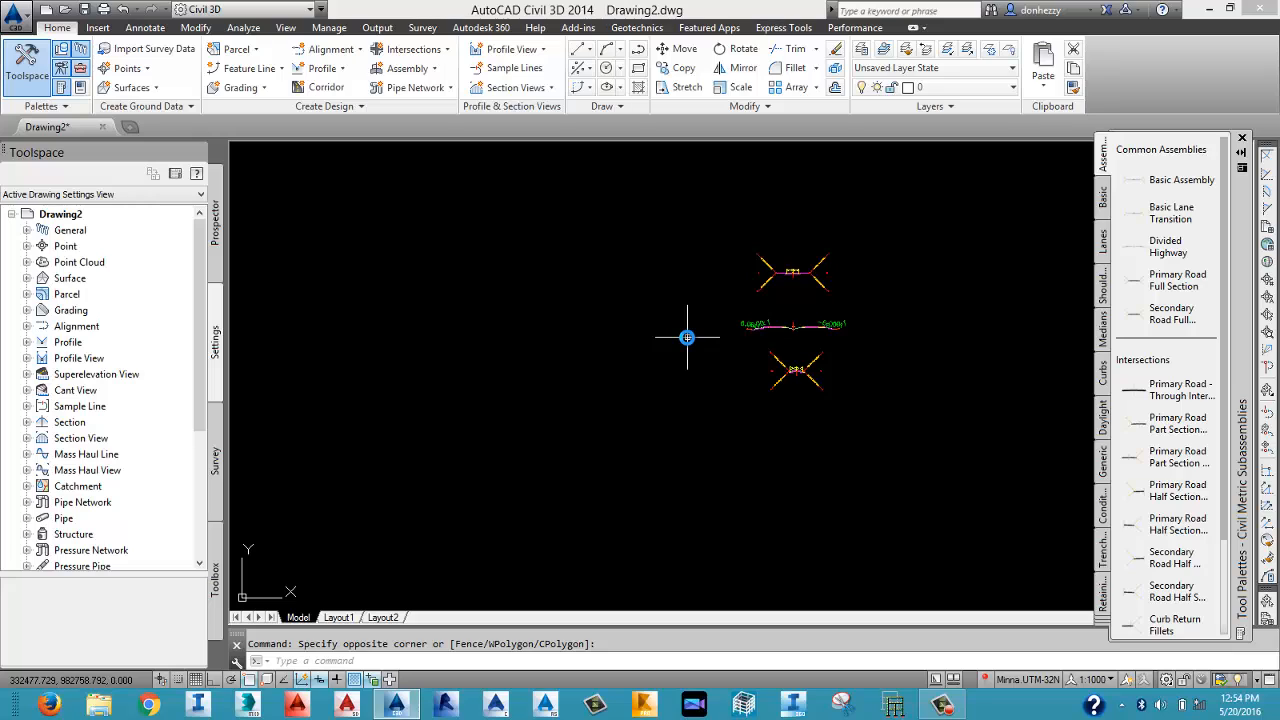
Browse the metric subassemblies offered in the Basic, Lanes, Shoulders, Medians, Curbs, Daylight and Generic categories, and return to the Lanes set.
{"action": "left_click", "coordinate": [1104, 205]}
{"action": "left_click", "coordinate": [1104, 240]}
{"action": "left_click", "coordinate": [1104, 287]}
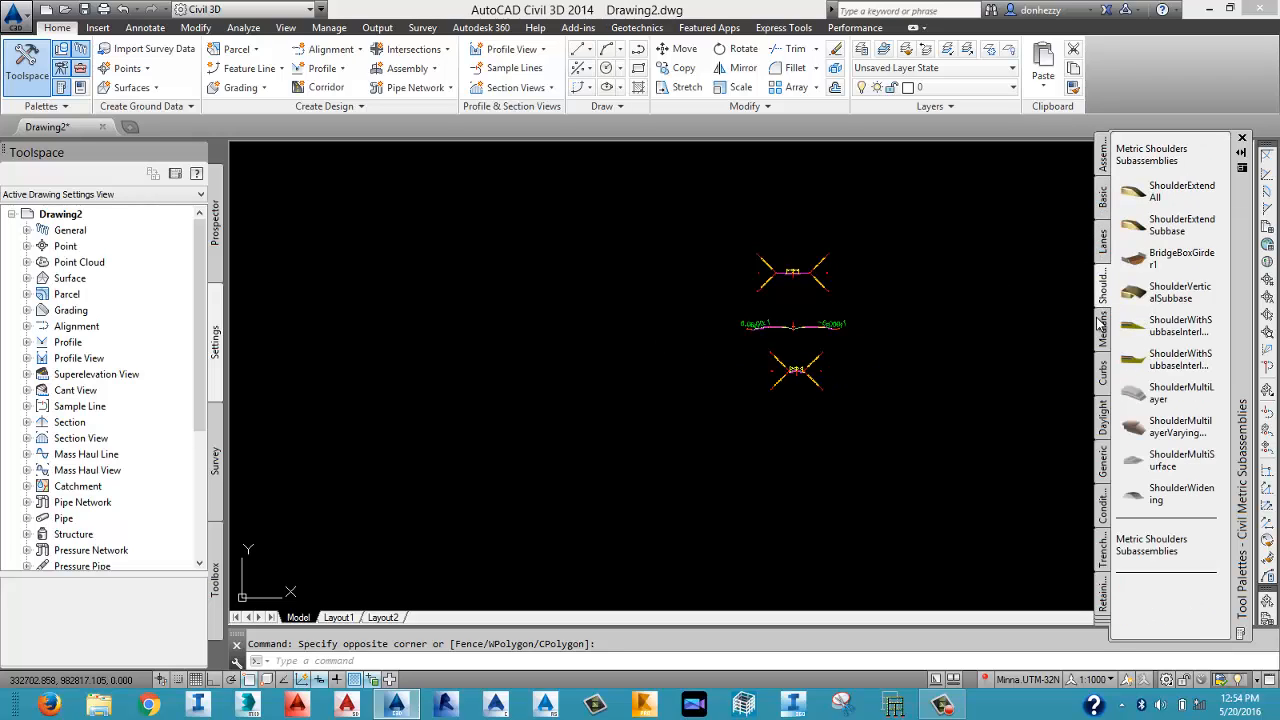
{"action": "left_click", "coordinate": [1104, 330]}
{"action": "left_click", "coordinate": [1105, 368]}
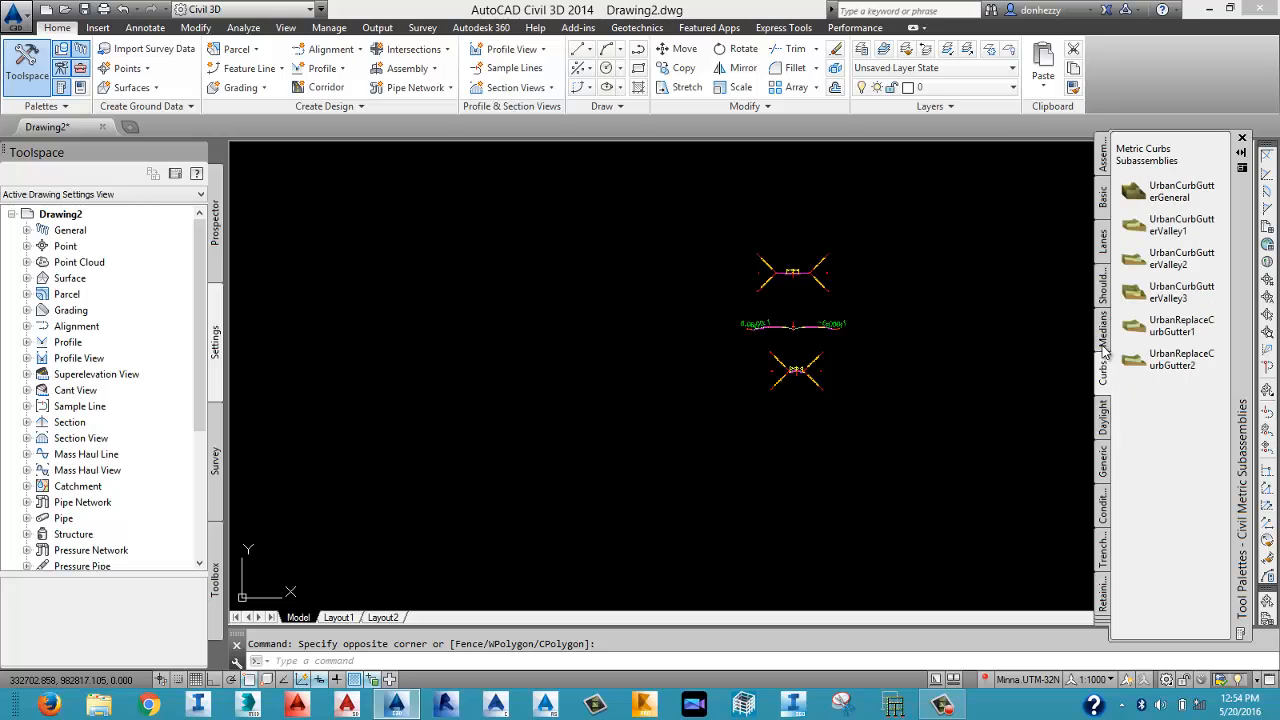
{"action": "left_click", "coordinate": [1104, 170]}
{"action": "left_click", "coordinate": [1104, 197]}
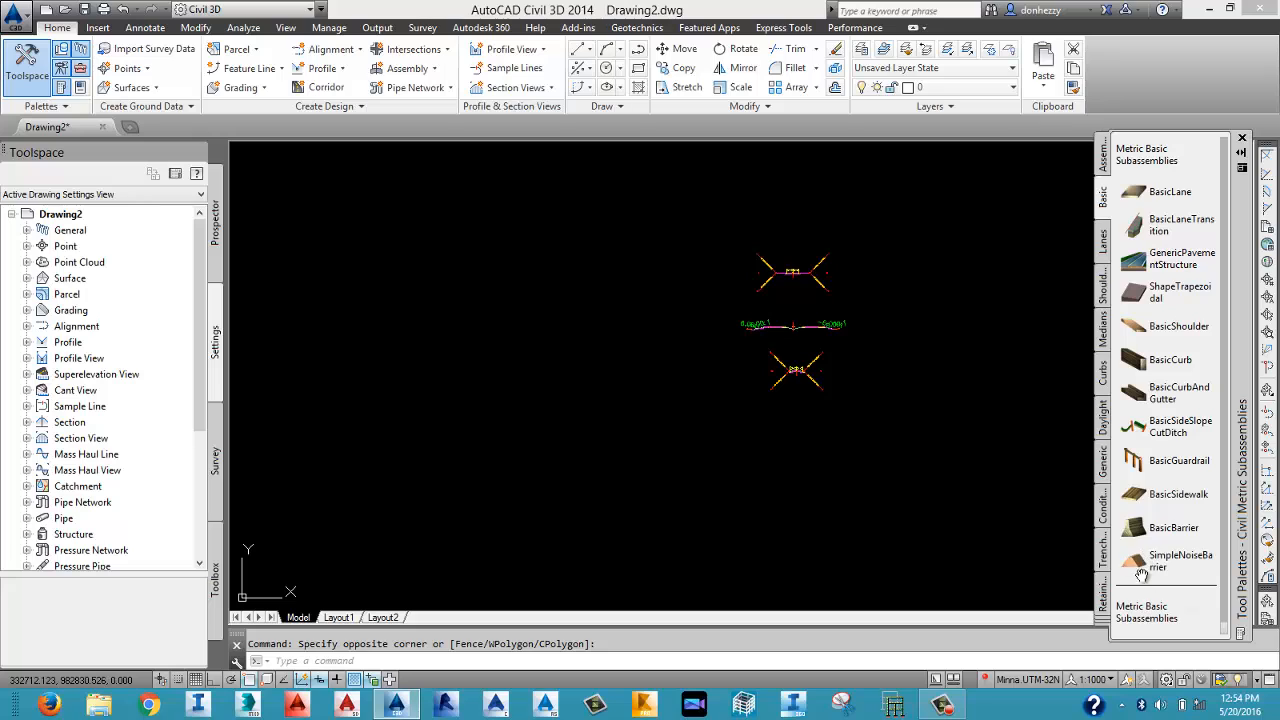
{"action": "left_click", "coordinate": [1103, 241]}
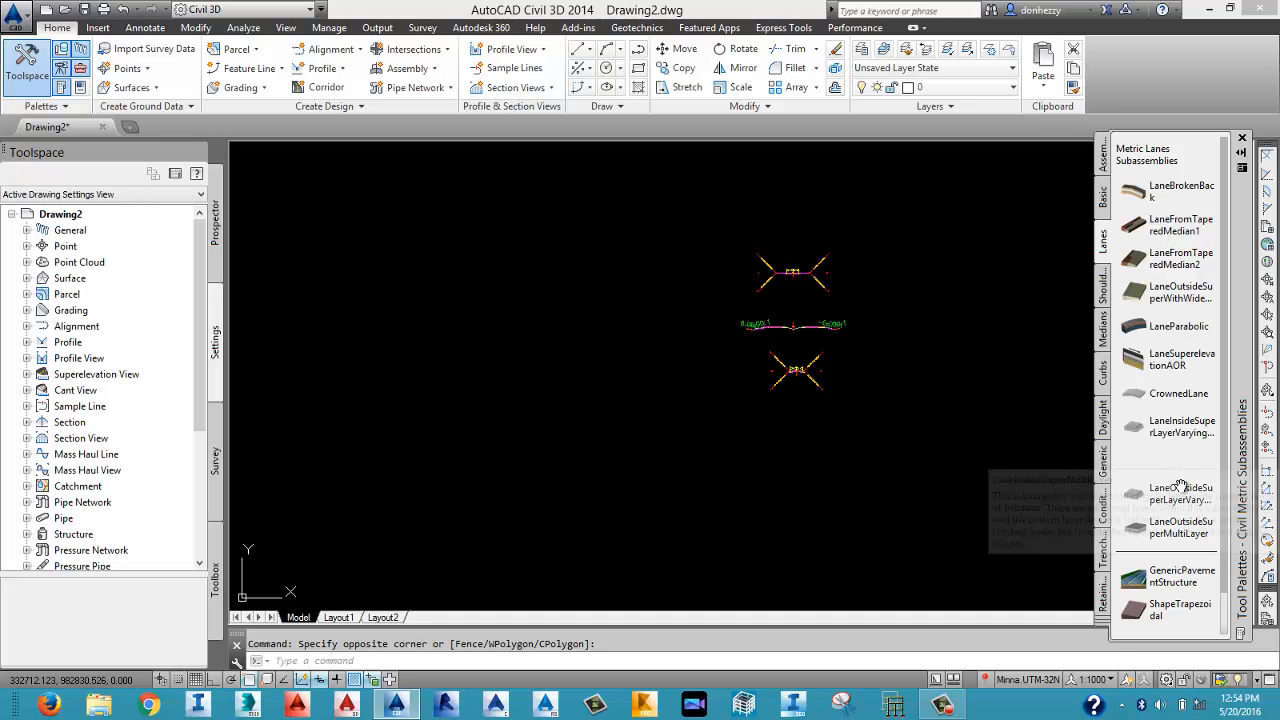
{"action": "left_click", "coordinate": [1103, 288]}
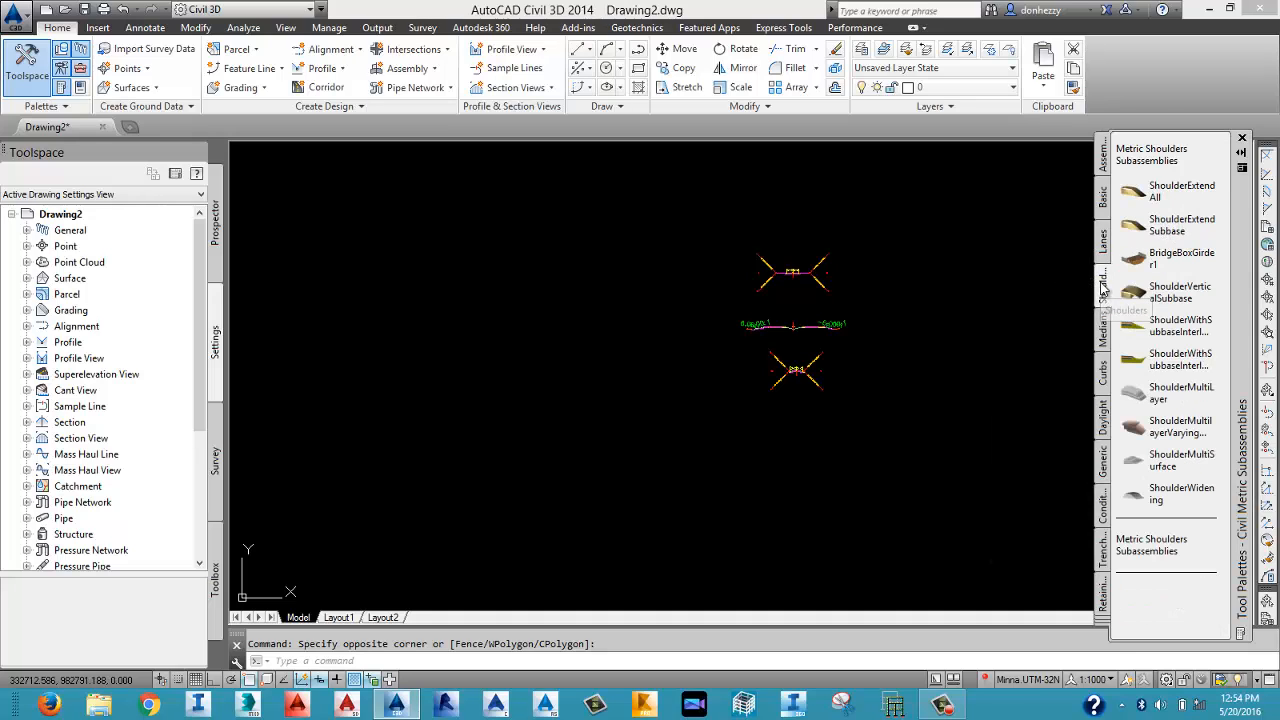
{"action": "left_click", "coordinate": [1105, 340]}
{"action": "left_click", "coordinate": [1104, 374]}
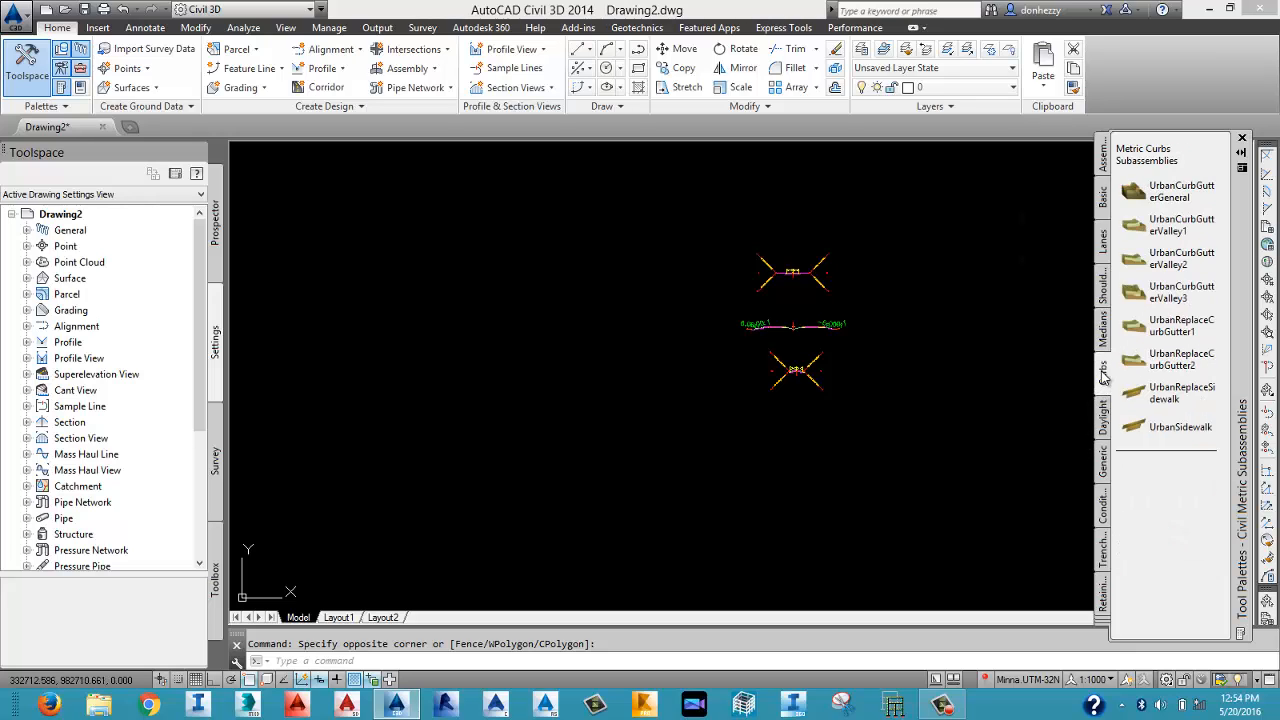
{"action": "left_click", "coordinate": [1104, 424]}
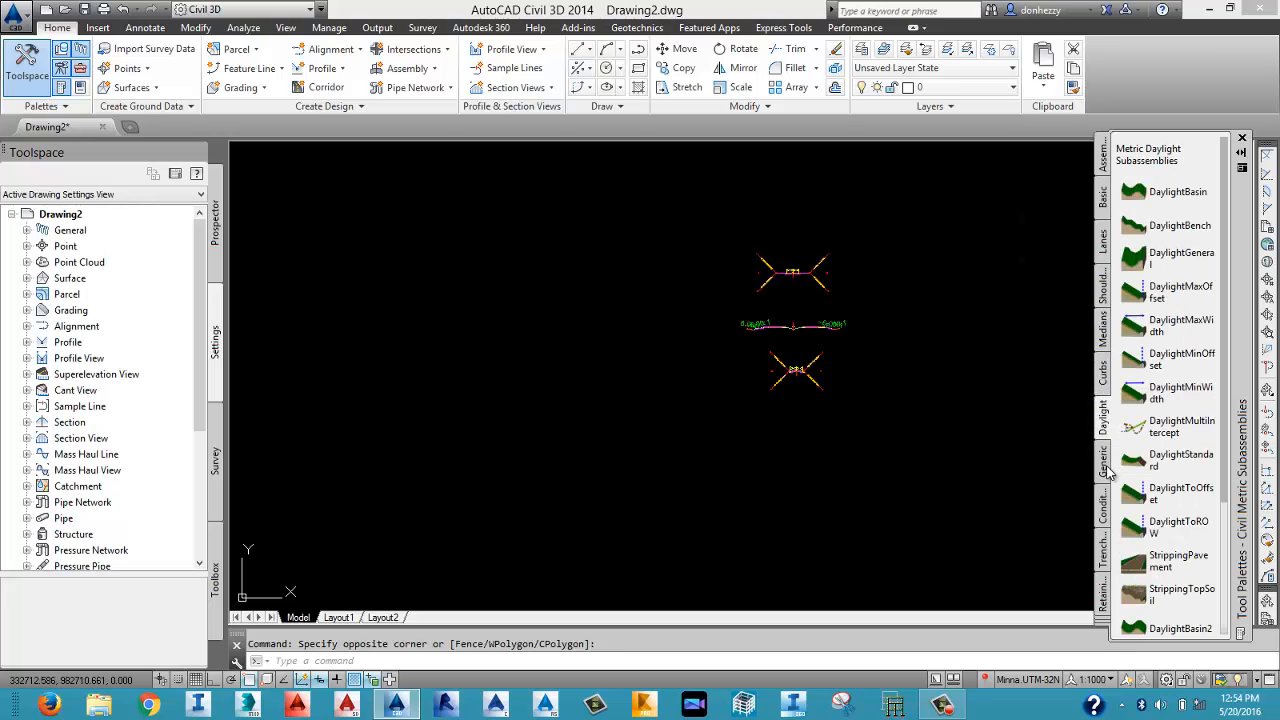
{"action": "left_click", "coordinate": [1105, 466]}
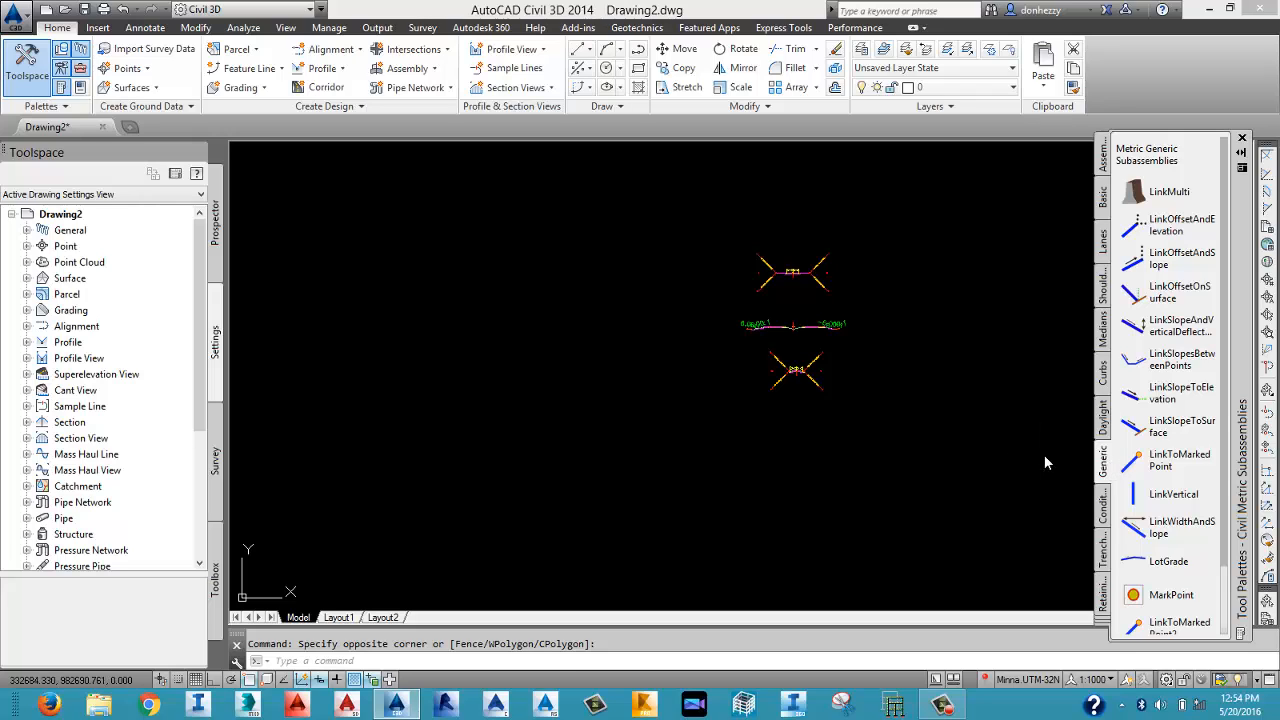
{"action": "middle_click_drag", "start_coordinate": [960, 368], "coordinate": [889, 358]}
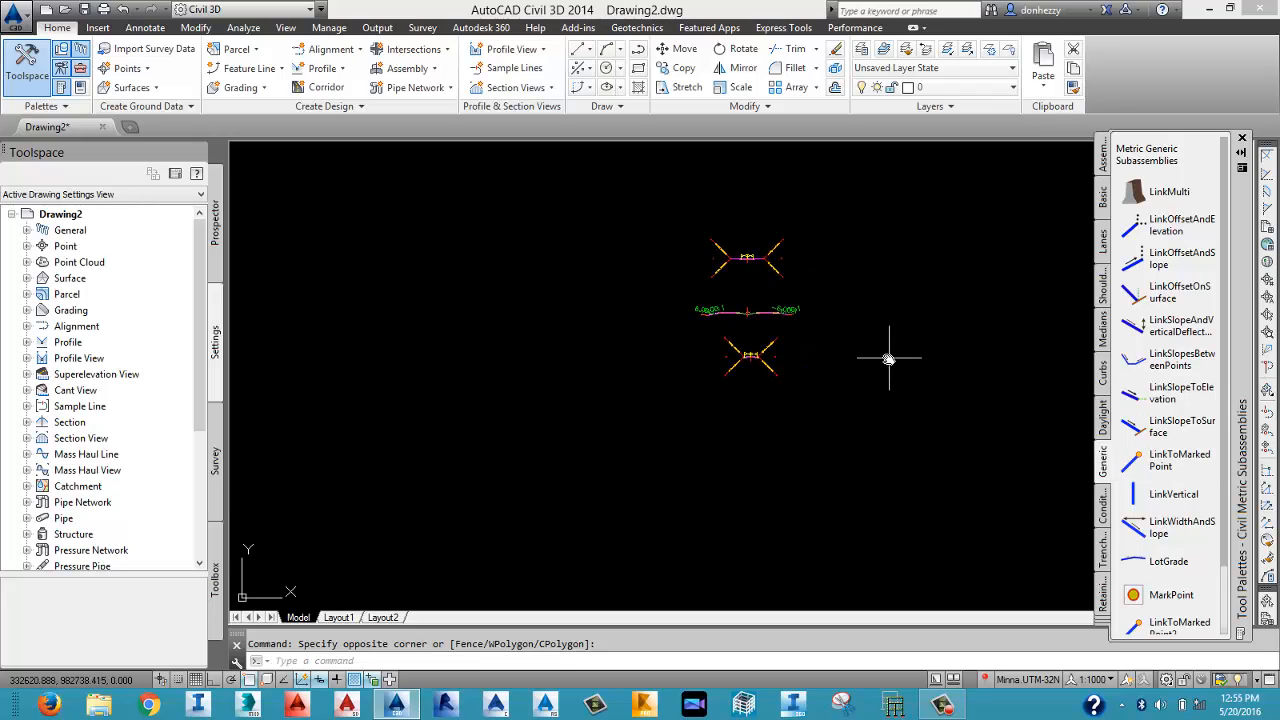
{"action": "left_click", "coordinate": [1103, 242]}
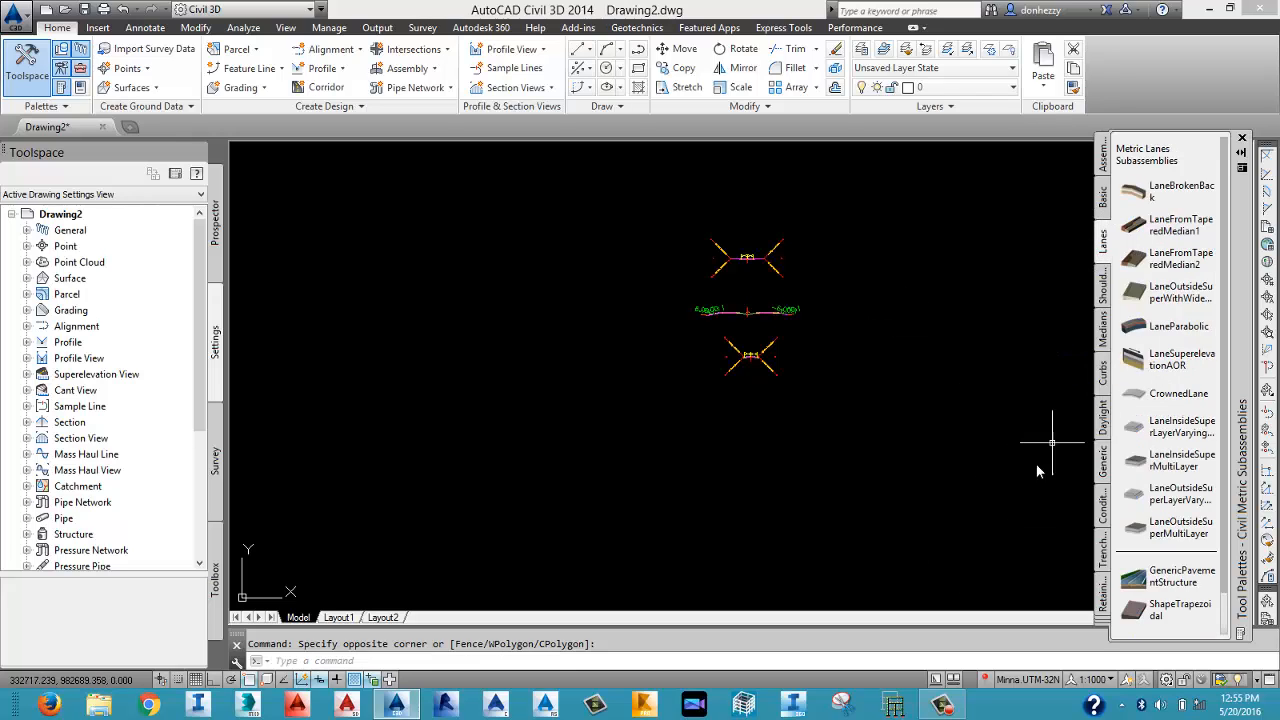
{"action": "left_click", "coordinate": [935, 706]}
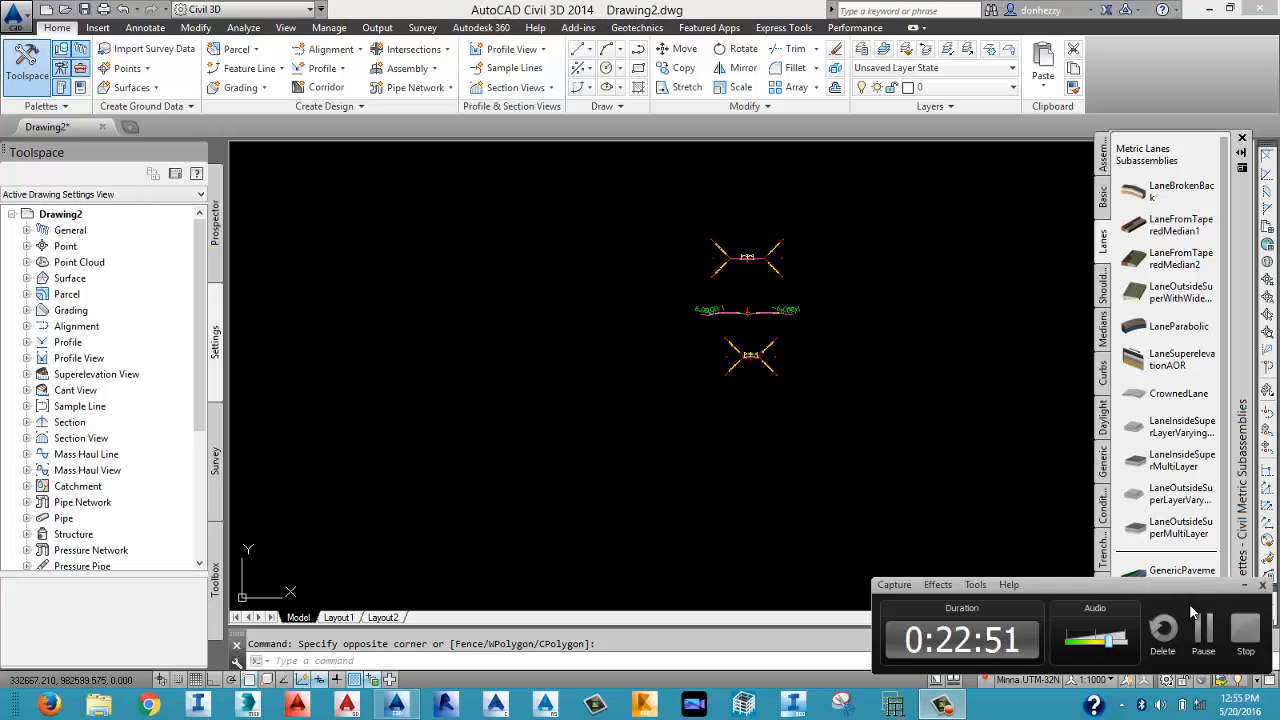
{"action": "left_click", "coordinate": [1203, 628]}
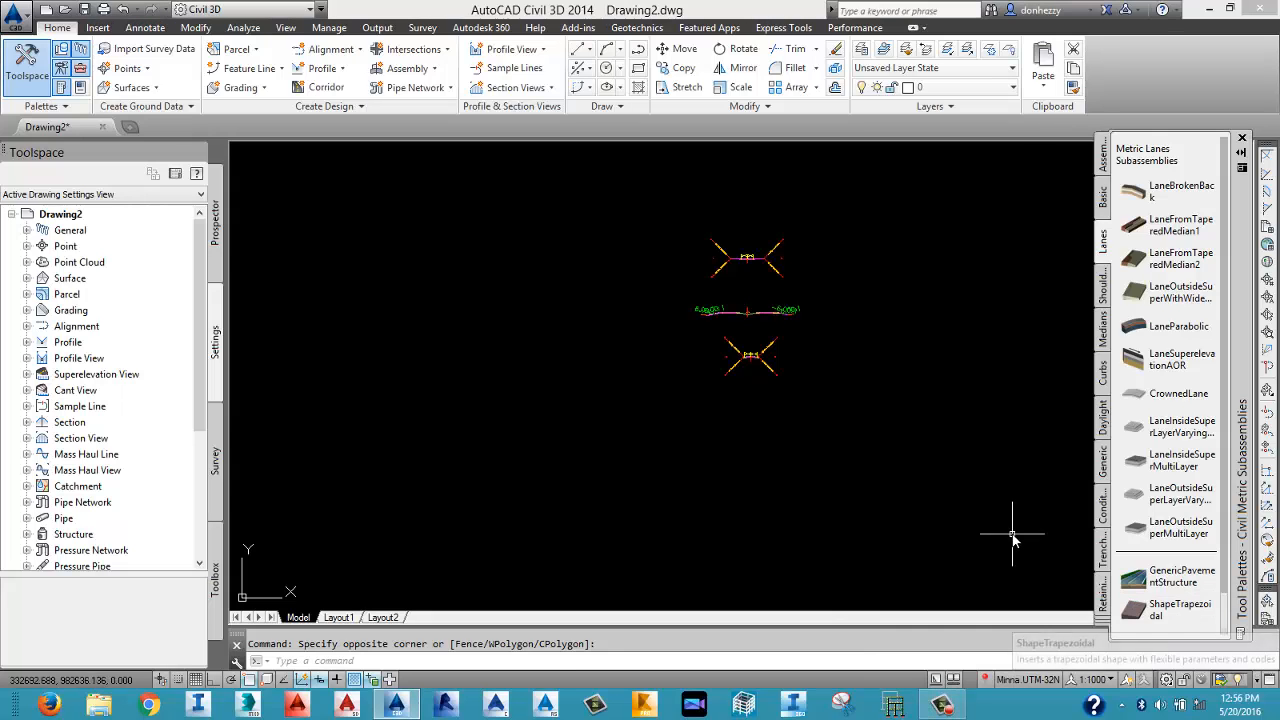
{"action": "left_click", "coordinate": [1012, 533]}
{"action": "left_click", "coordinate": [953, 428]}
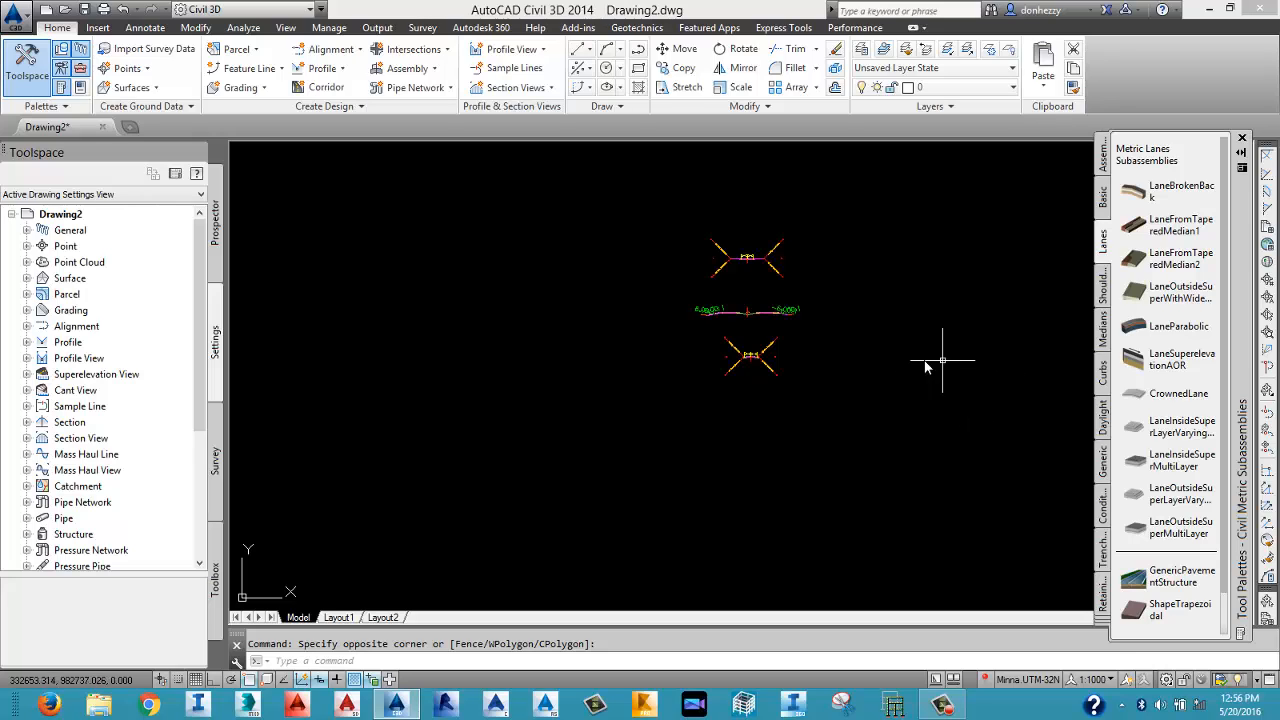
Start creating a new assembly and name it ARTERIAL ROAD ABJ.
{"action": "middle_click_drag", "start_coordinate": [514, 246], "coordinate": [586, 330]}
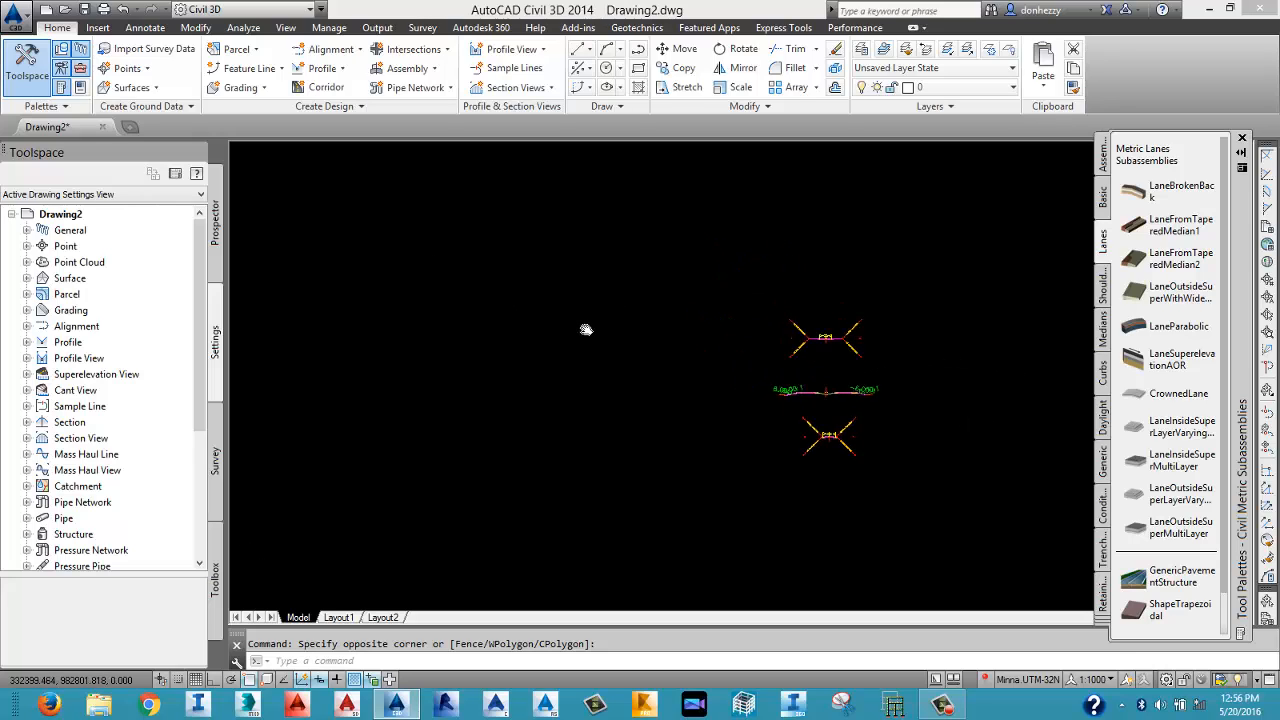
{"action": "scroll", "coordinate": [589, 330], "scroll_direction": "down", "scroll_amount": 2}
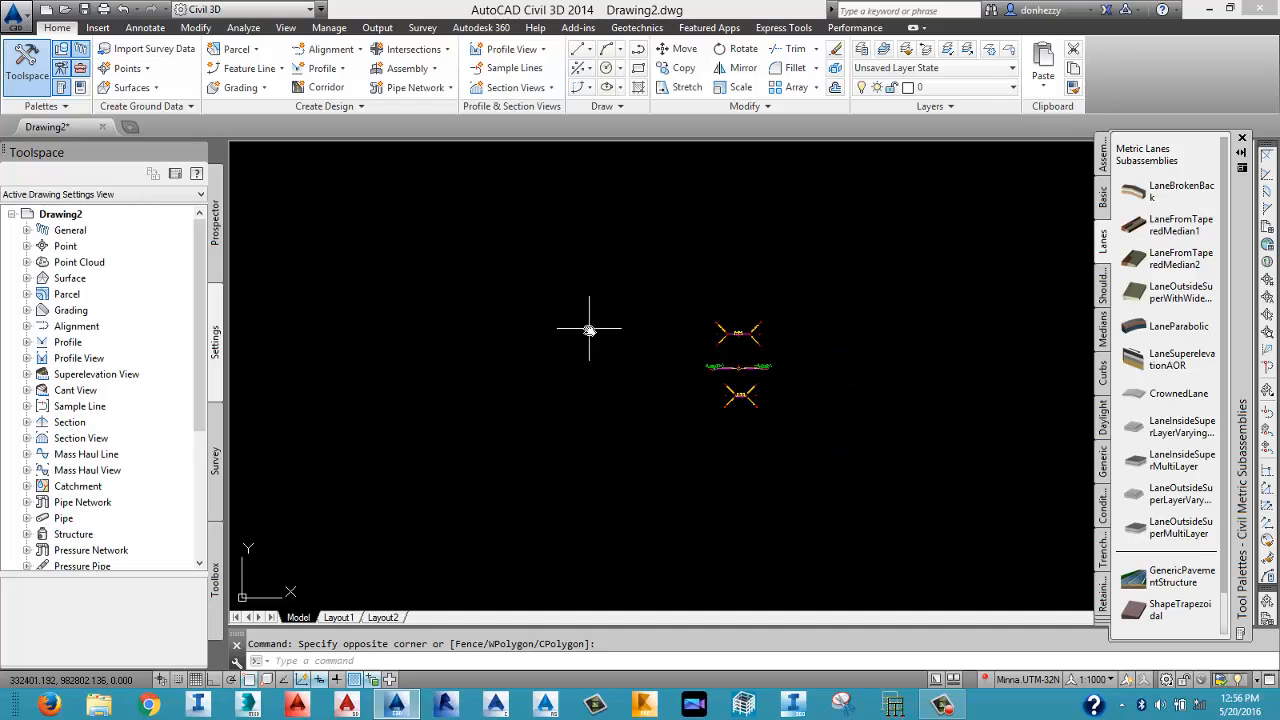
{"action": "scroll", "coordinate": [589, 330], "scroll_direction": "down", "scroll_amount": 2}
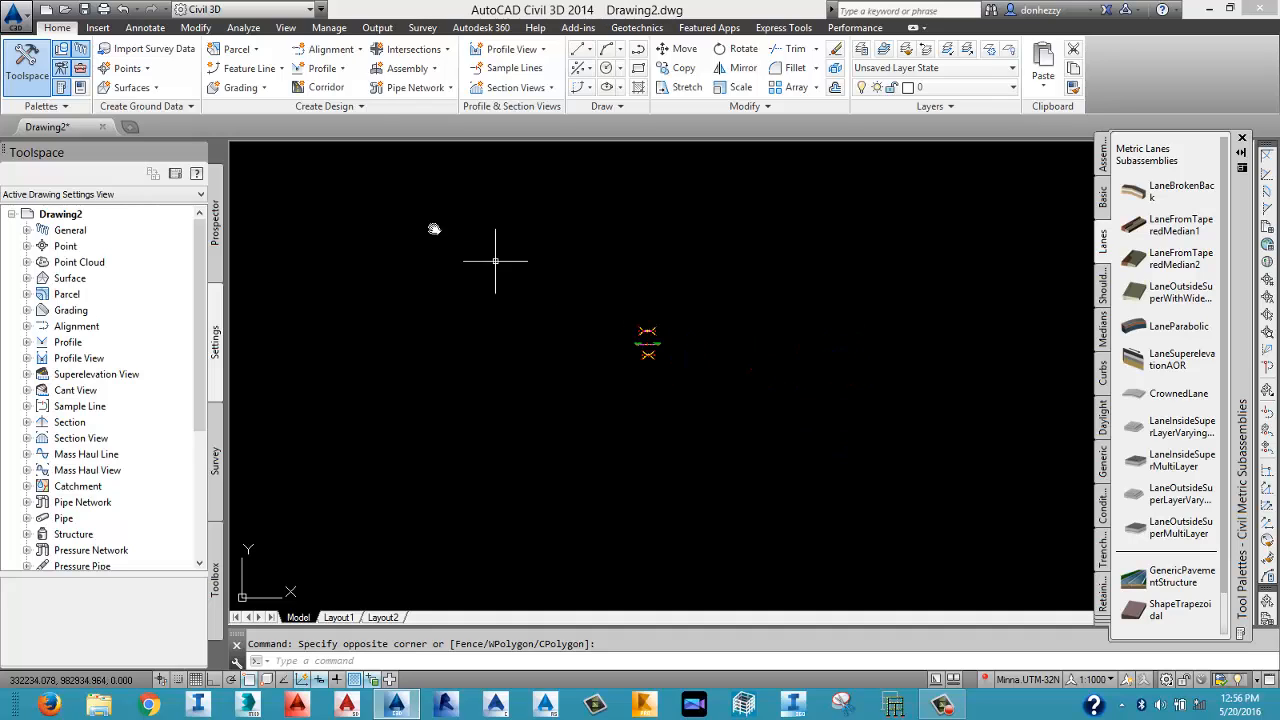
{"action": "left_click", "coordinate": [428, 72]}
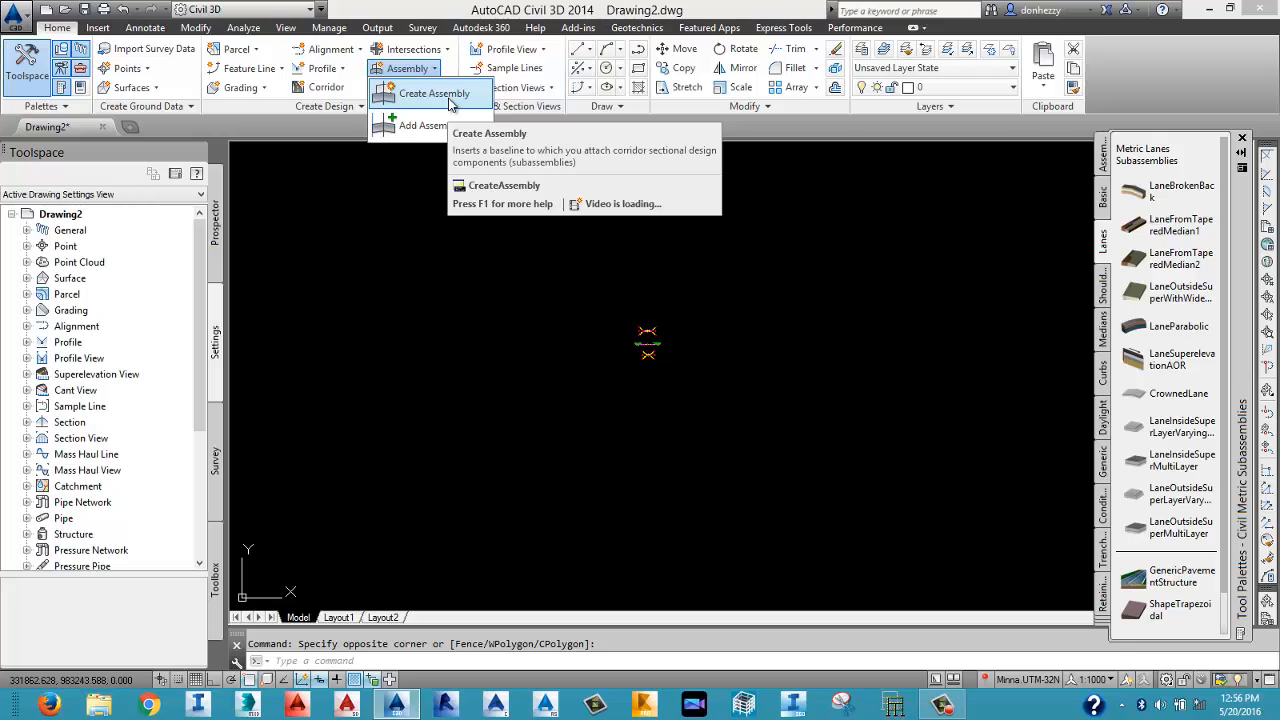
{"action": "left_click", "coordinate": [449, 97]}
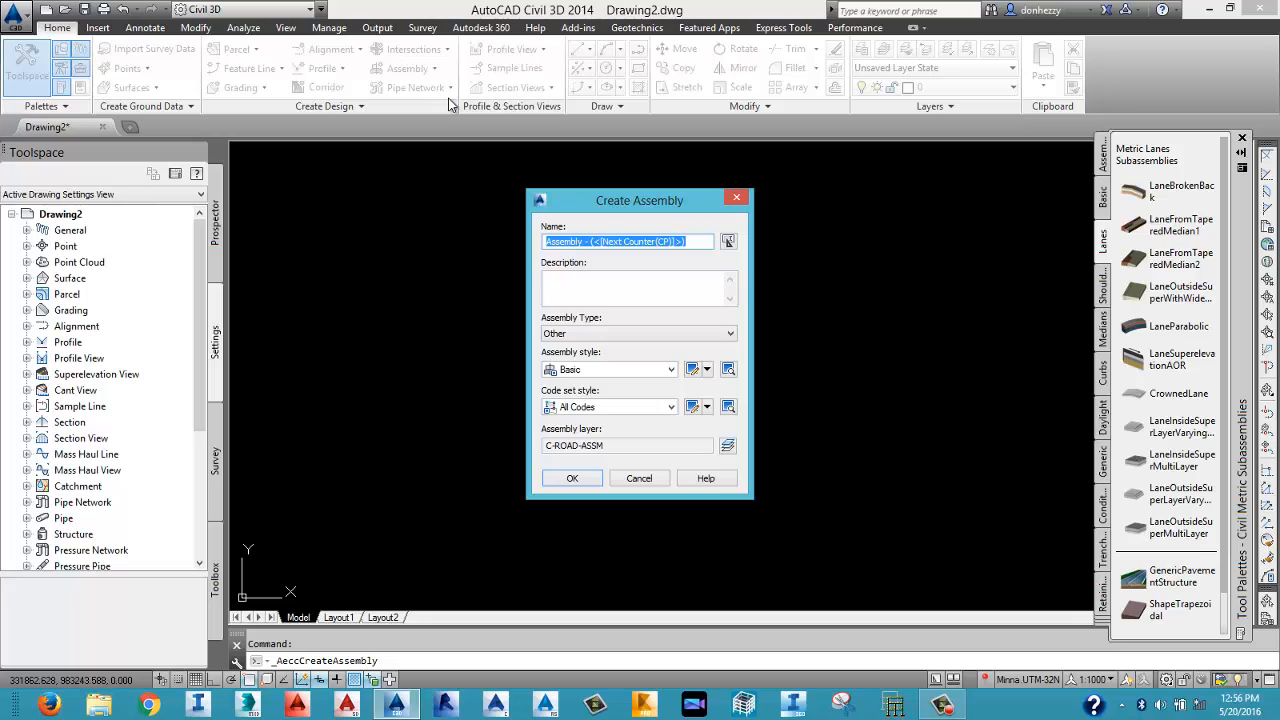
{"action": "type", "text": "a"}
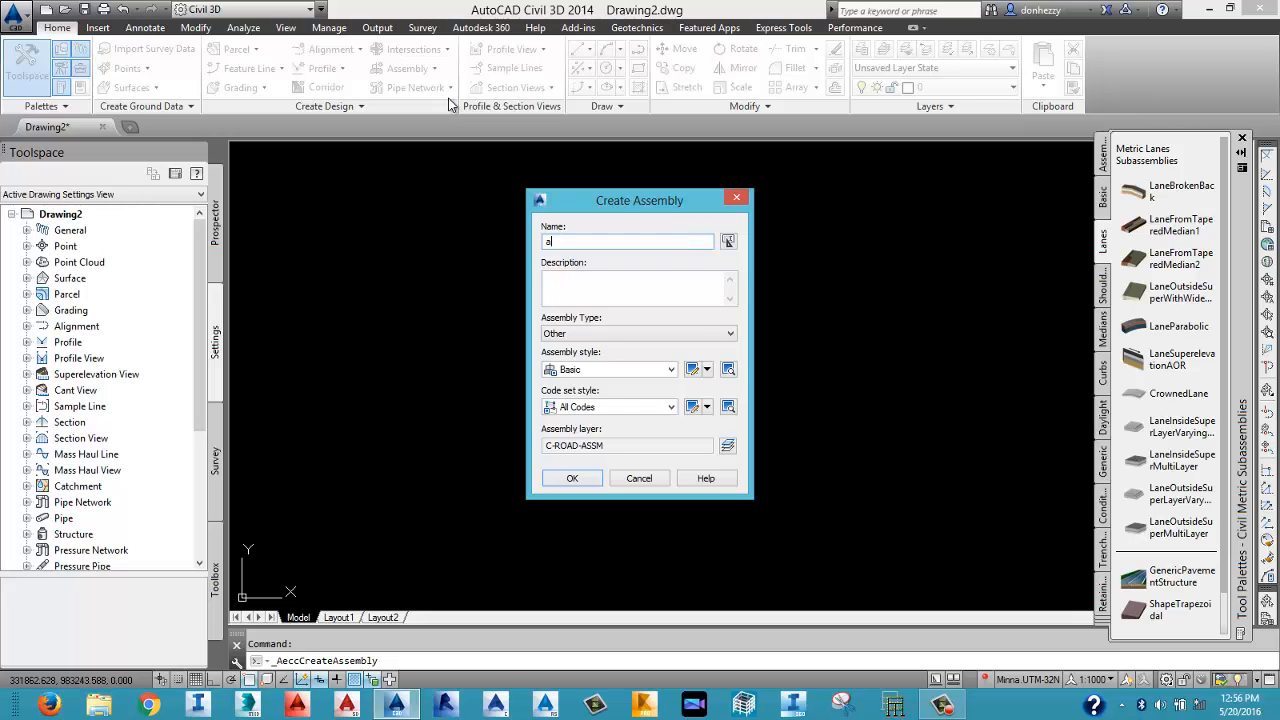
{"action": "key", "text": "BackSpace"}
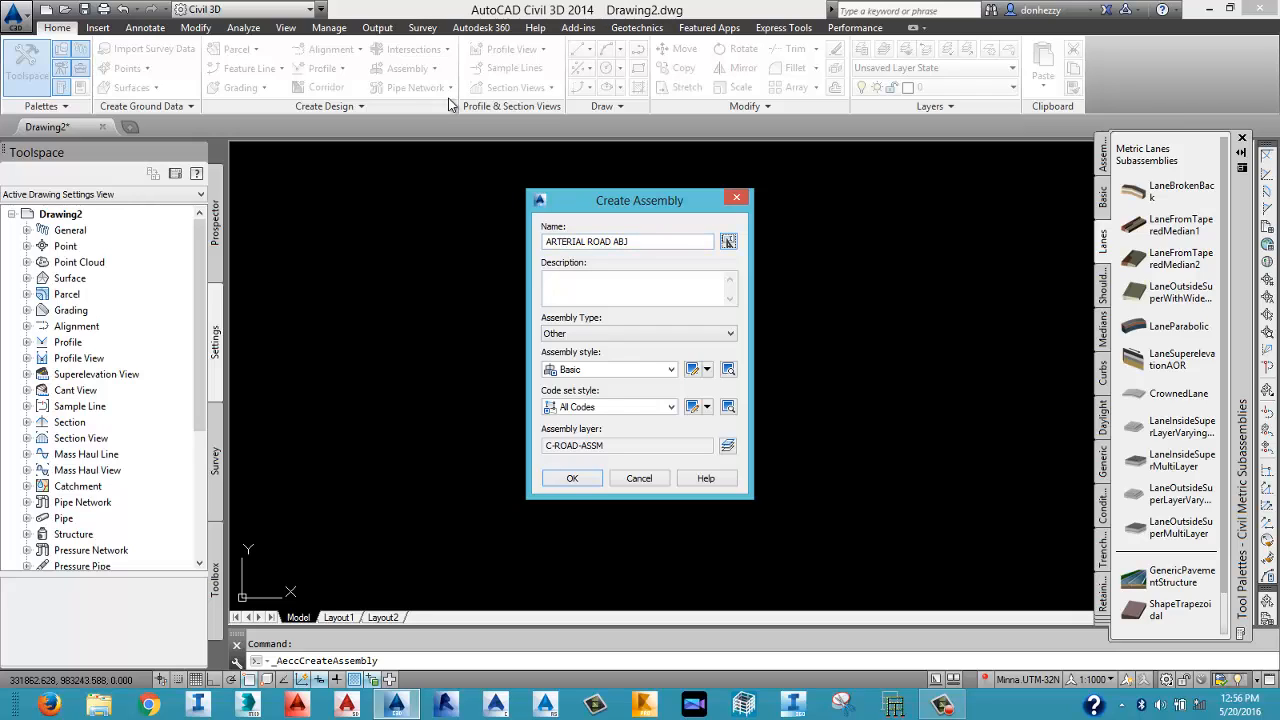
Keep the assembly type Other and the Basic assembly style, and set the code set style to View-Edit with Shading.
{"action": "left_click", "coordinate": [597, 333]}
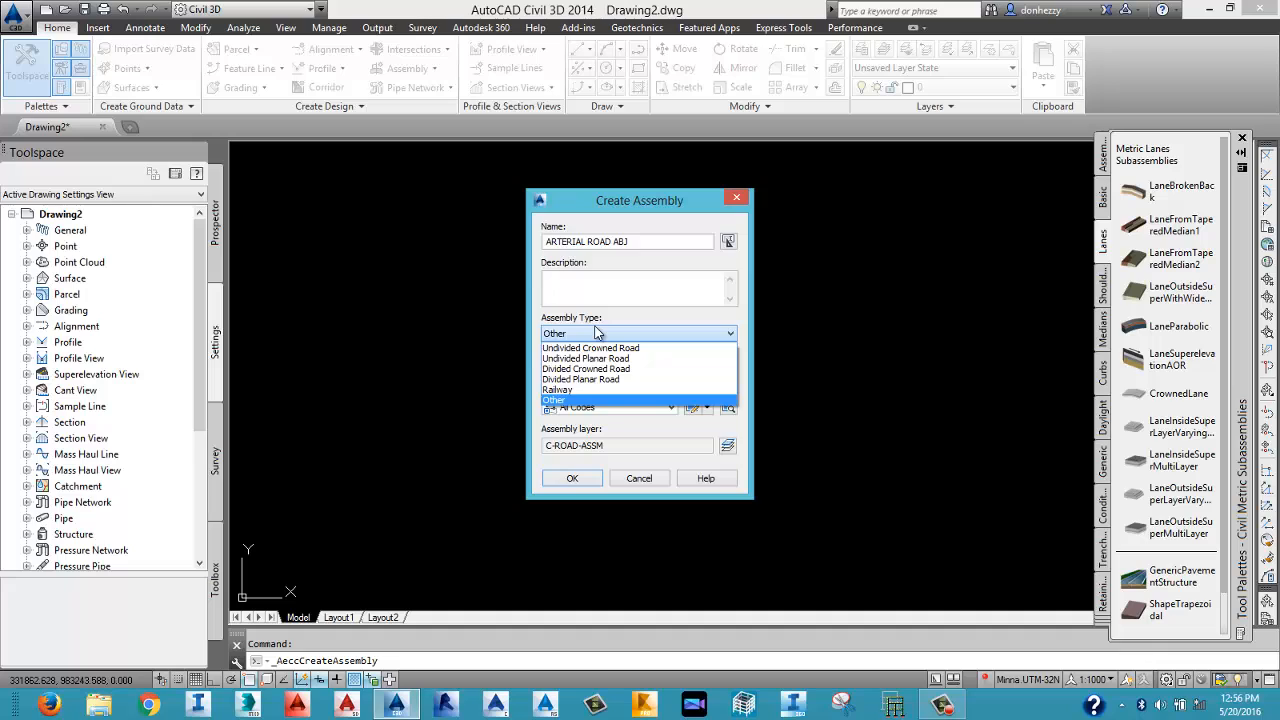
{"action": "left_click", "coordinate": [599, 284]}
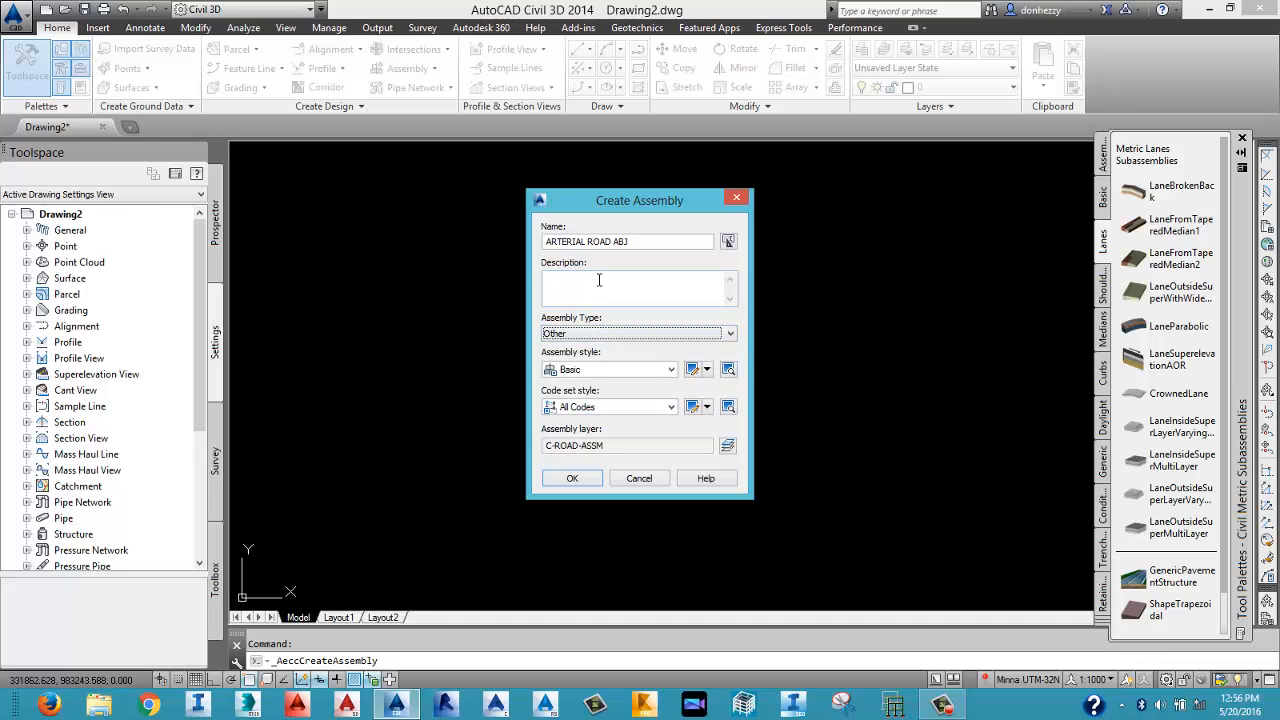
{"action": "left_click", "coordinate": [617, 407]}
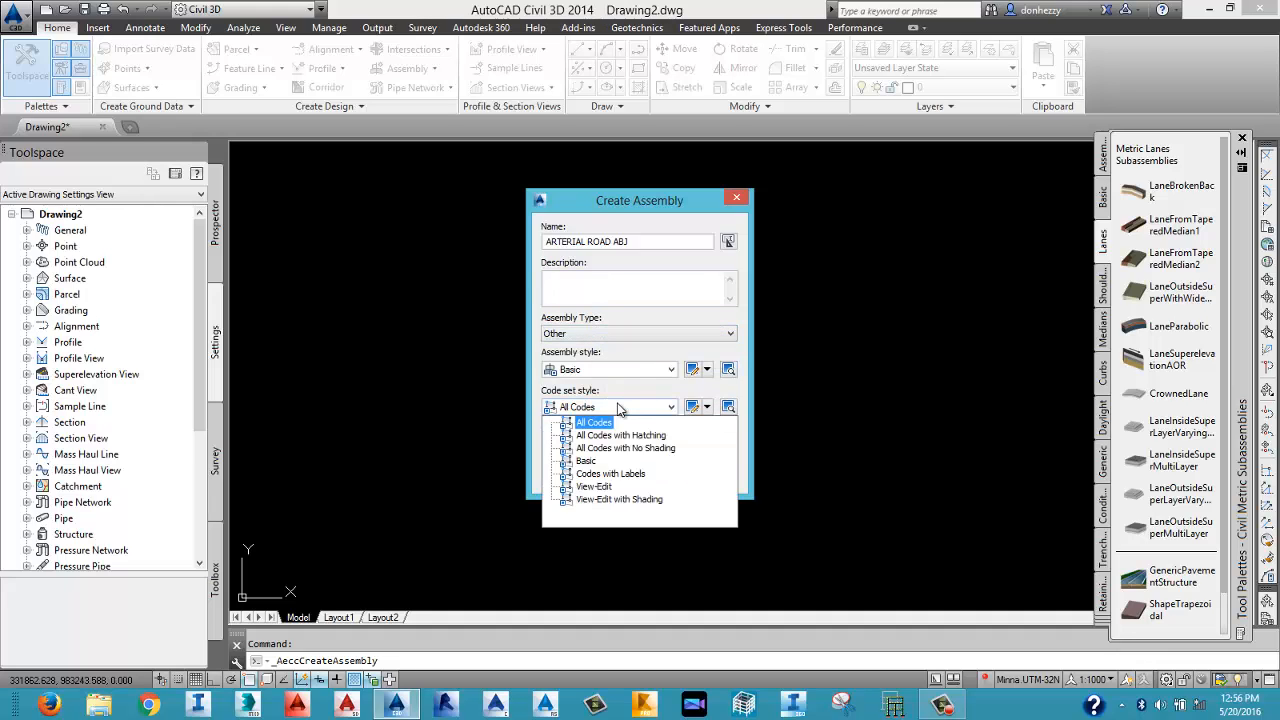
{"action": "left_click", "coordinate": [620, 418]}
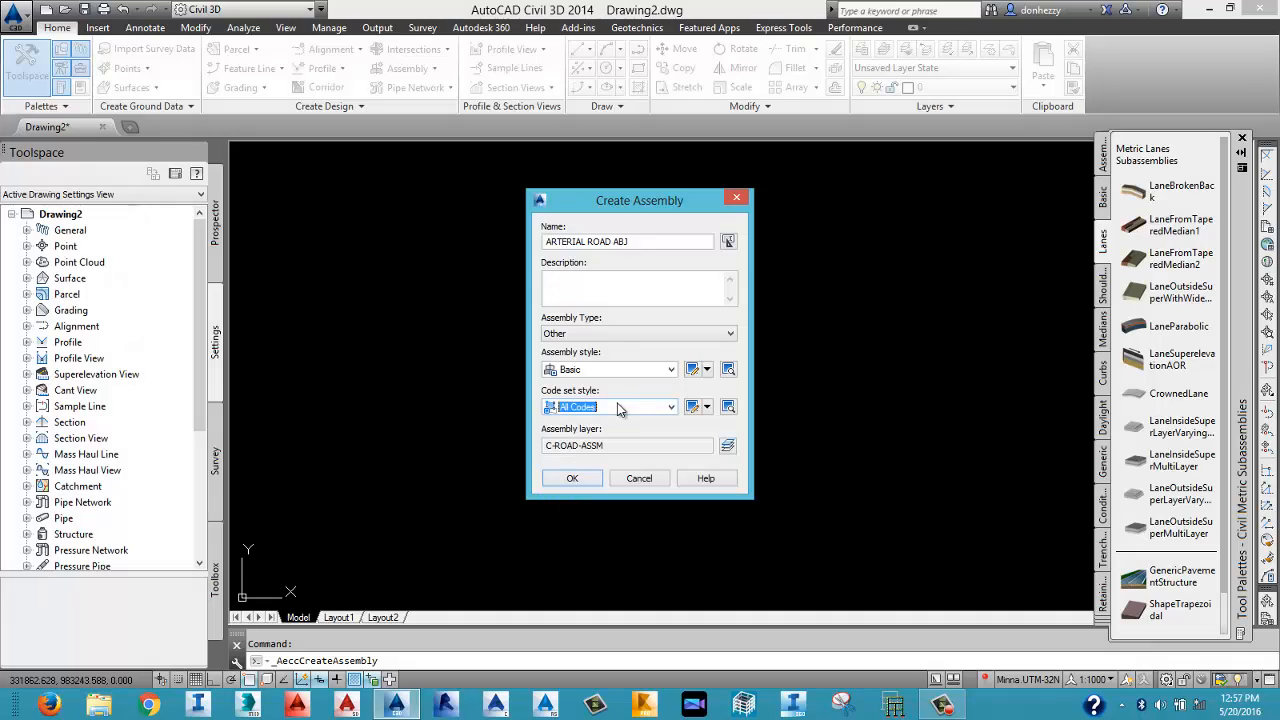
{"action": "left_click", "coordinate": [590, 335]}
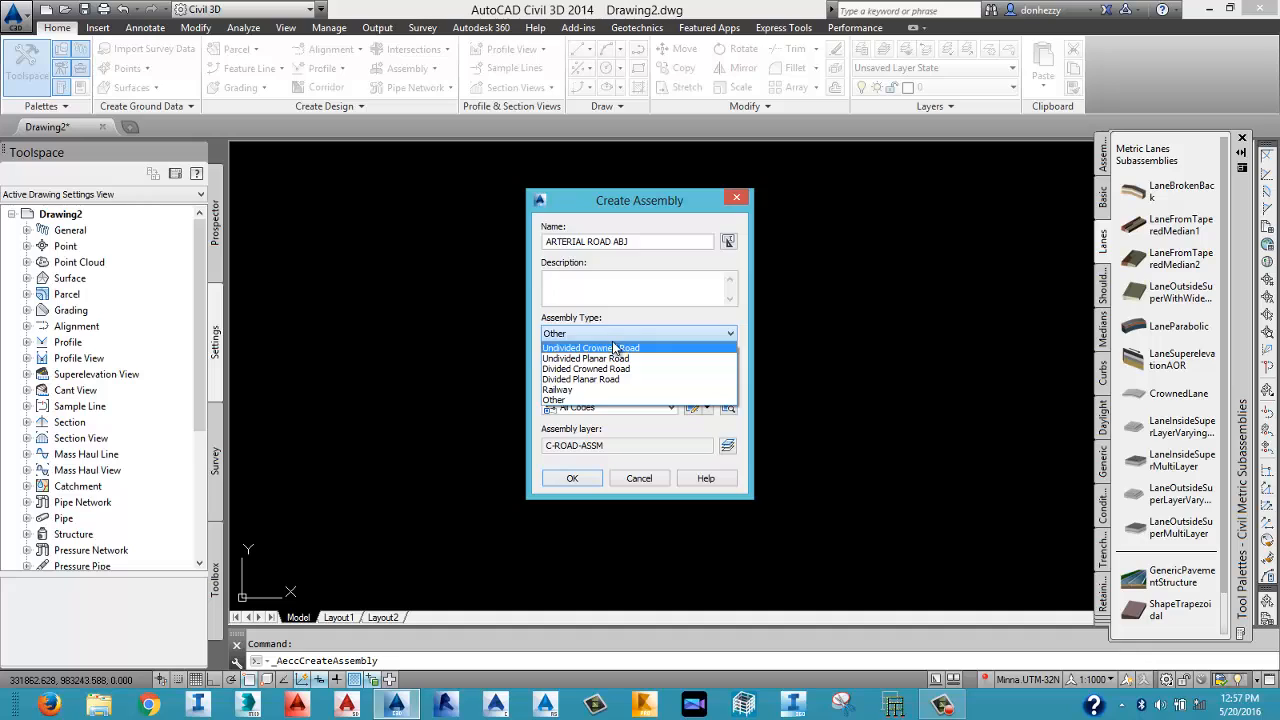
{"action": "left_click", "coordinate": [588, 401]}
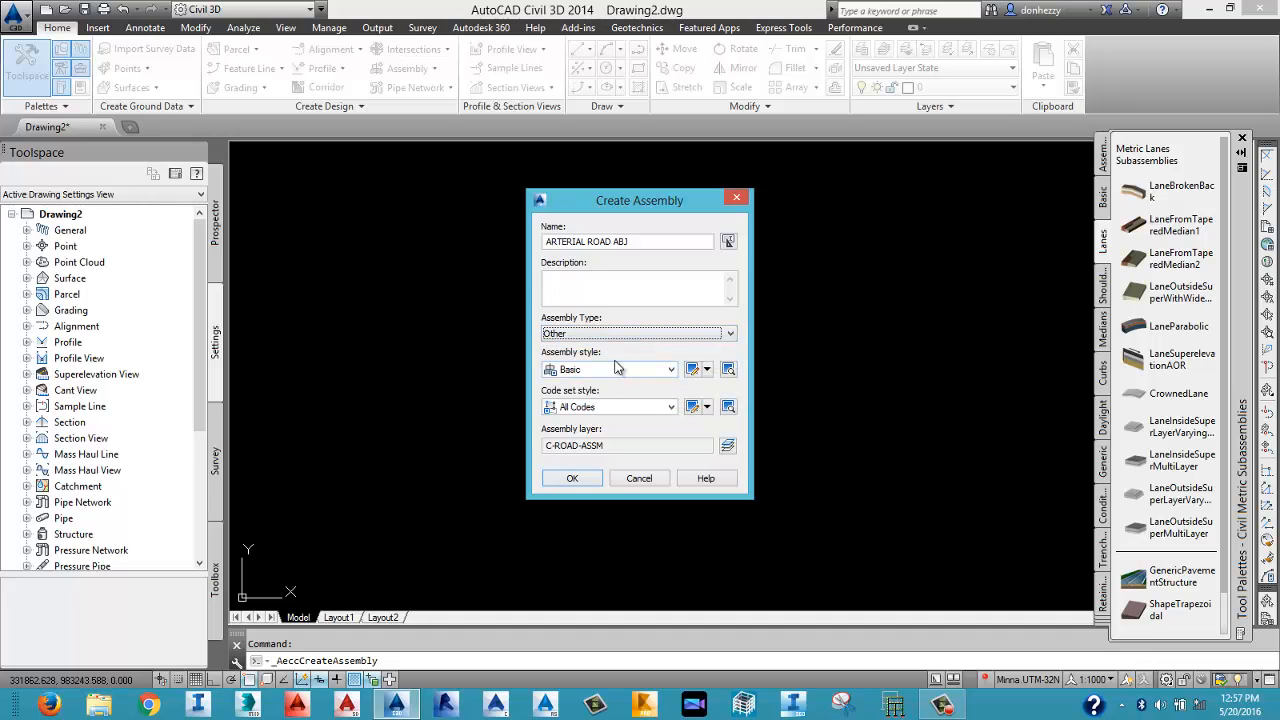
{"action": "left_click", "coordinate": [595, 372]}
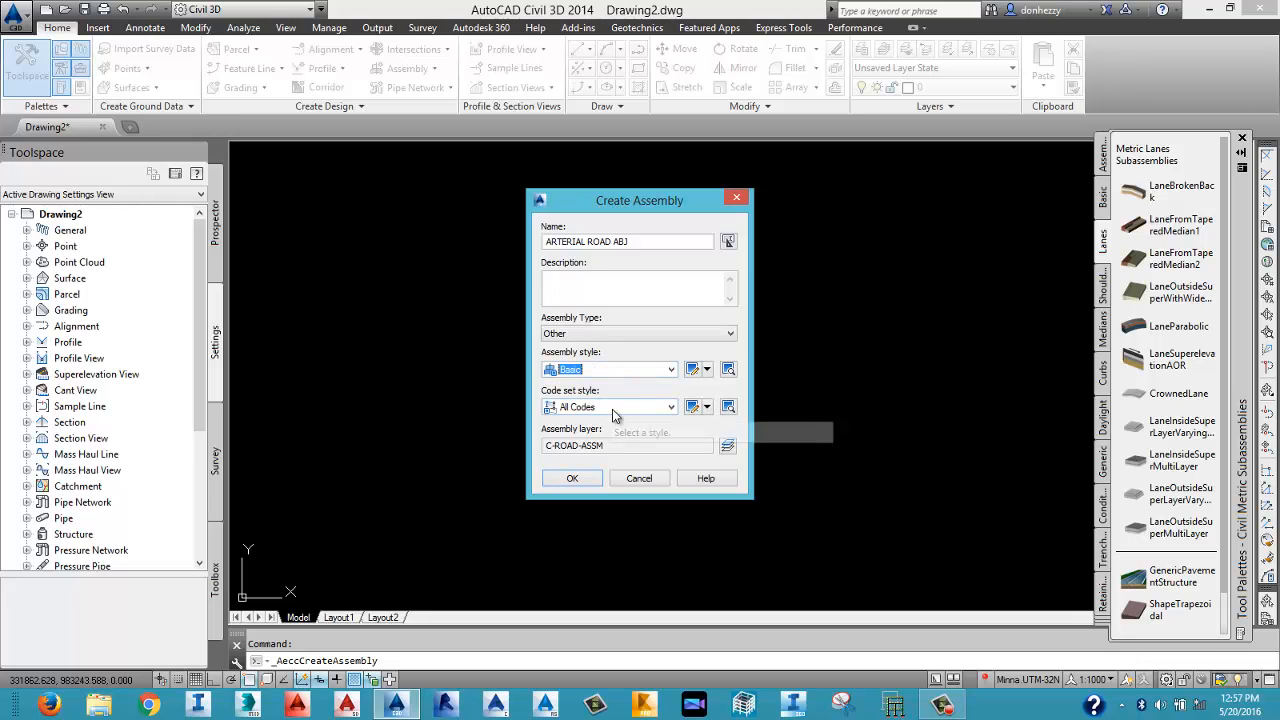
{"action": "left_click", "coordinate": [616, 408]}
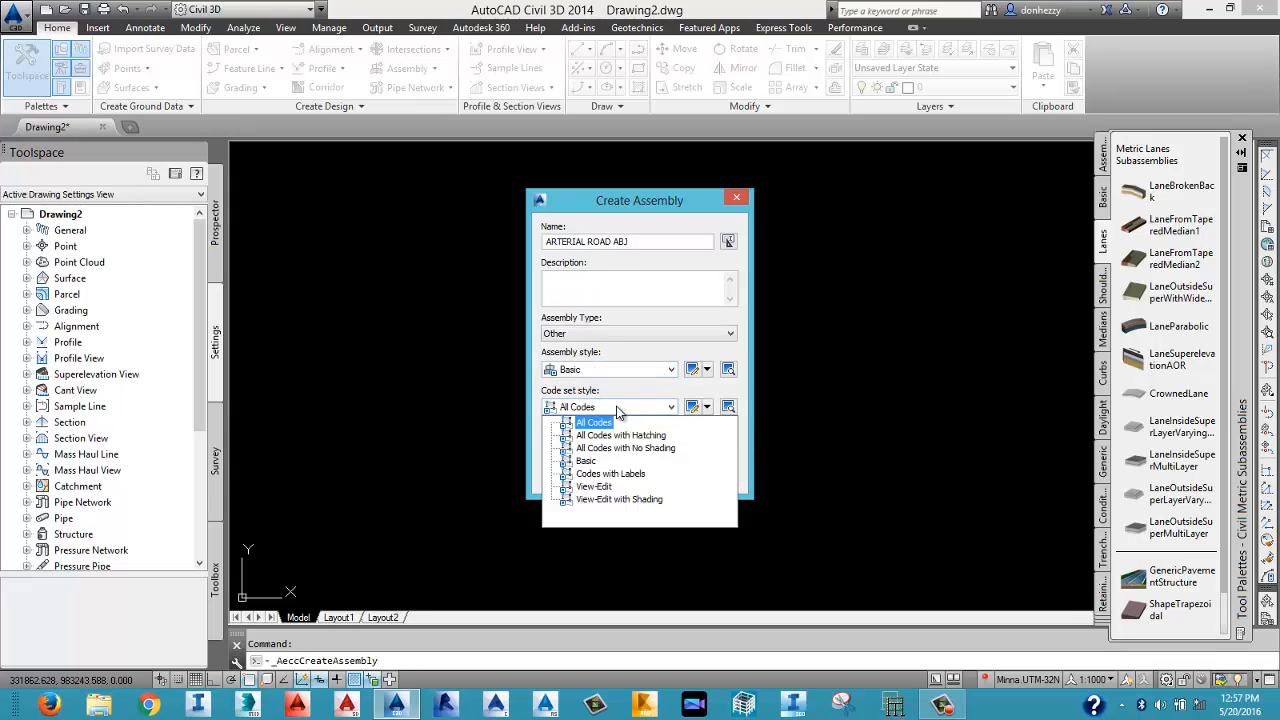
{"action": "left_click", "coordinate": [621, 506]}
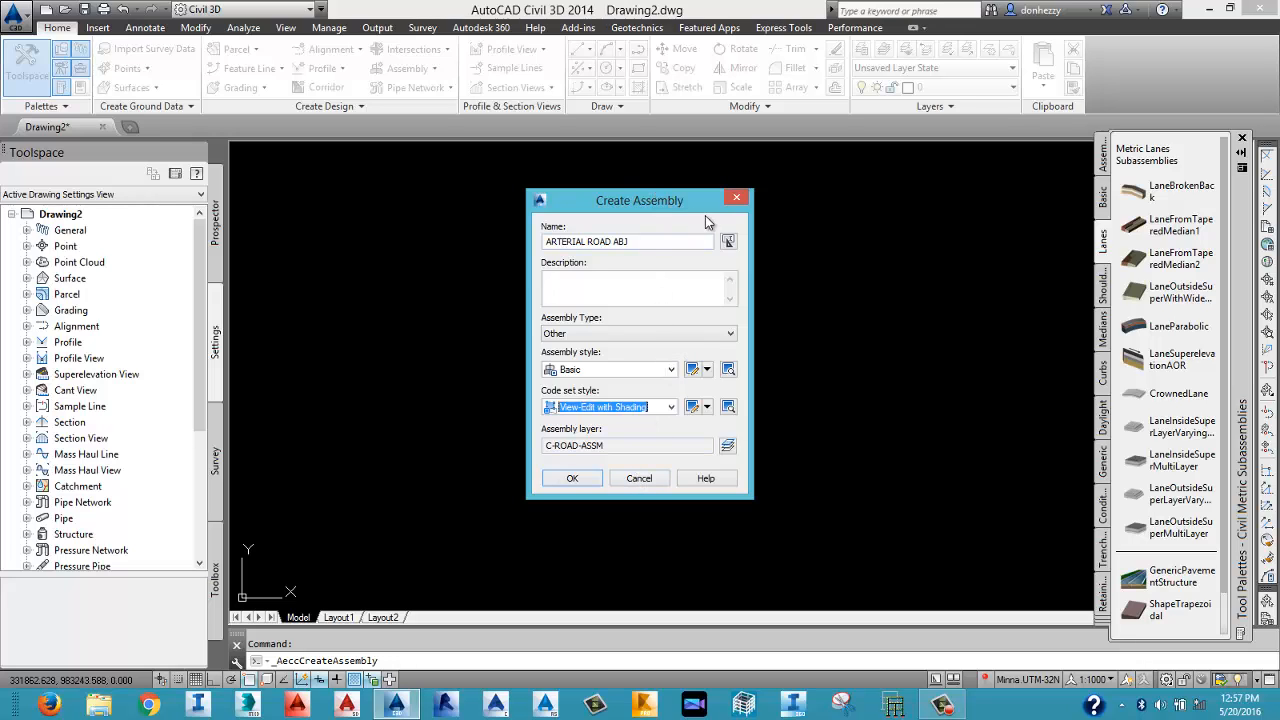
Create the assembly and place its baseline in the empty area between the profile view and the ready-made assemblies.
{"action": "left_click_drag", "start_coordinate": [700, 211], "coordinate": [676, 203]}
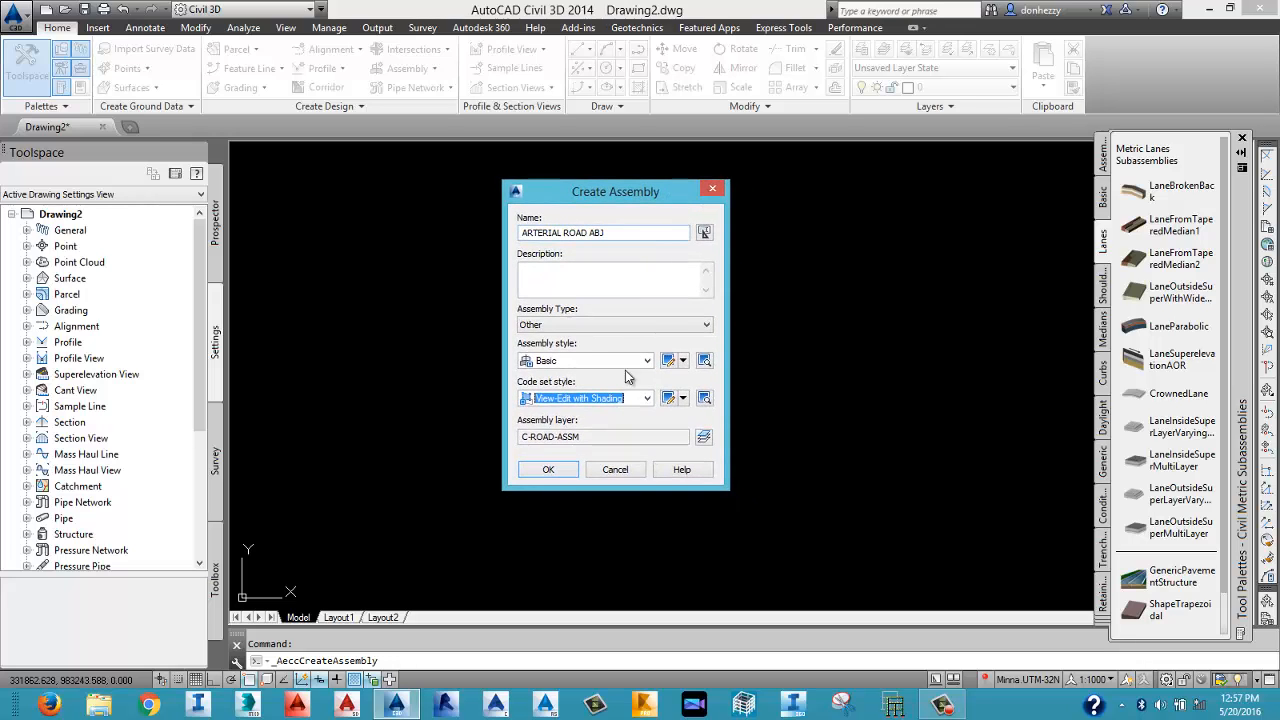
{"action": "left_click", "coordinate": [548, 470]}
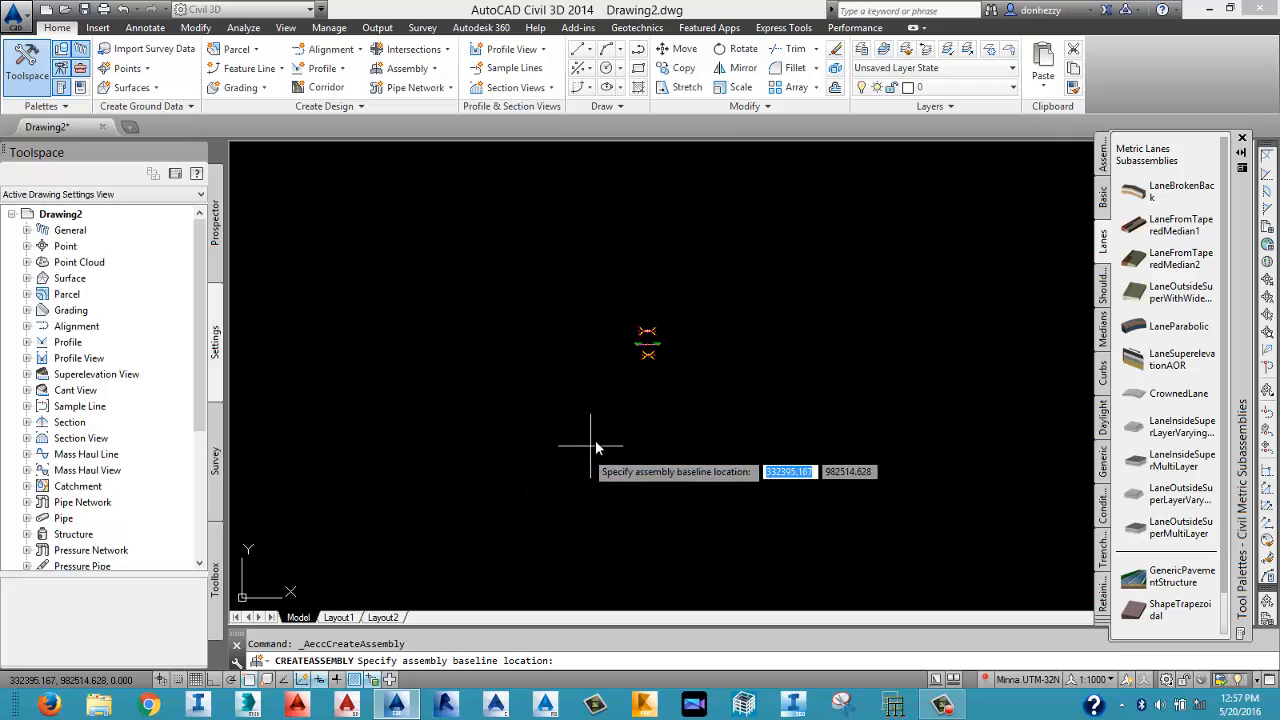
{"action": "middle_click_drag", "start_coordinate": [506, 437], "coordinate": [754, 437]}
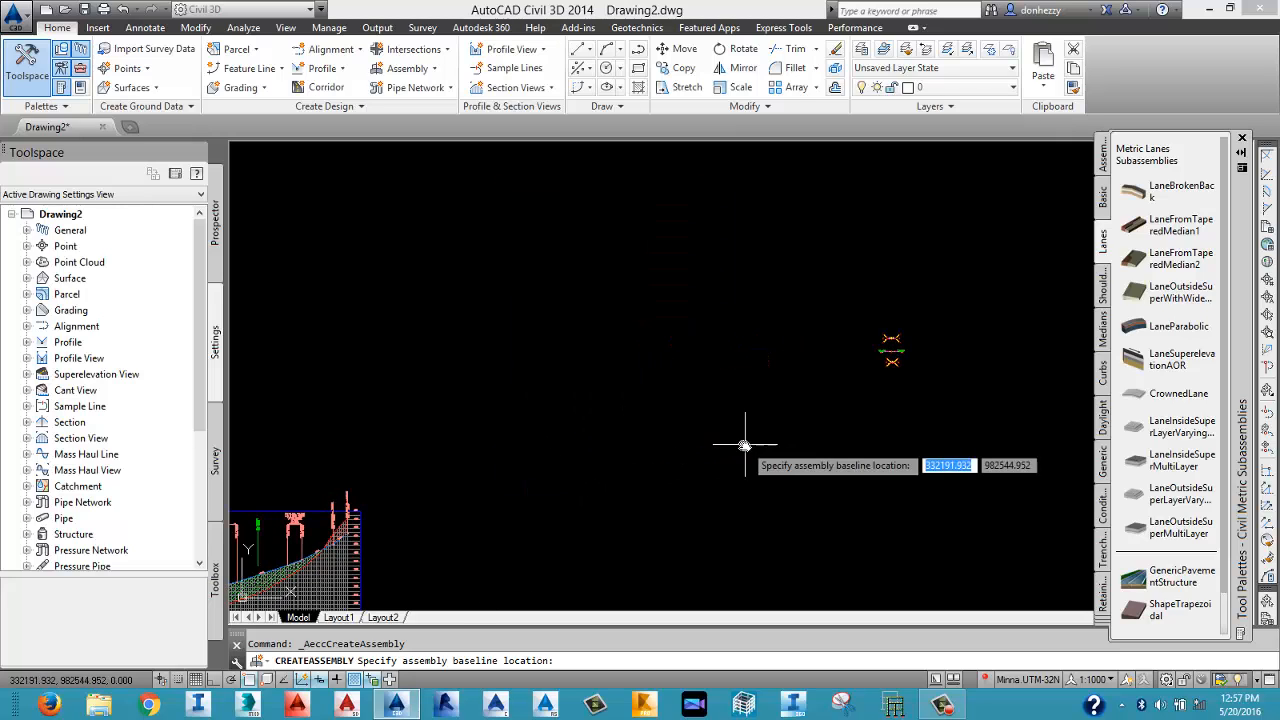
{"action": "left_click", "coordinate": [686, 370]}
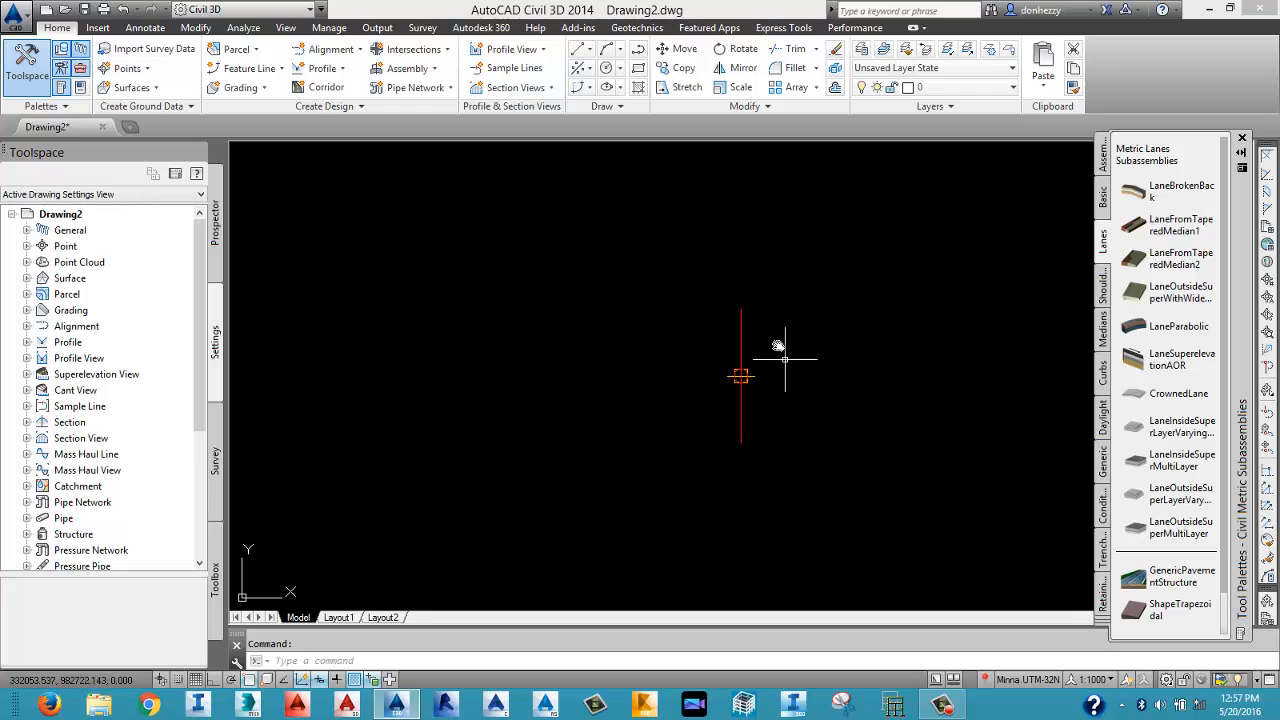
{"action": "mouse_move", "coordinate": [740, 393]}
{"action": "middle_mouse_down"}
{"action": "mouse_move", "coordinate": [680, 428]}
{"action": "mouse_move", "coordinate": [677, 346]}
{"action": "middle_mouse_up"}
{"action": "scroll", "coordinate": [679, 426], "scroll_direction": "up", "scroll_amount": 2}
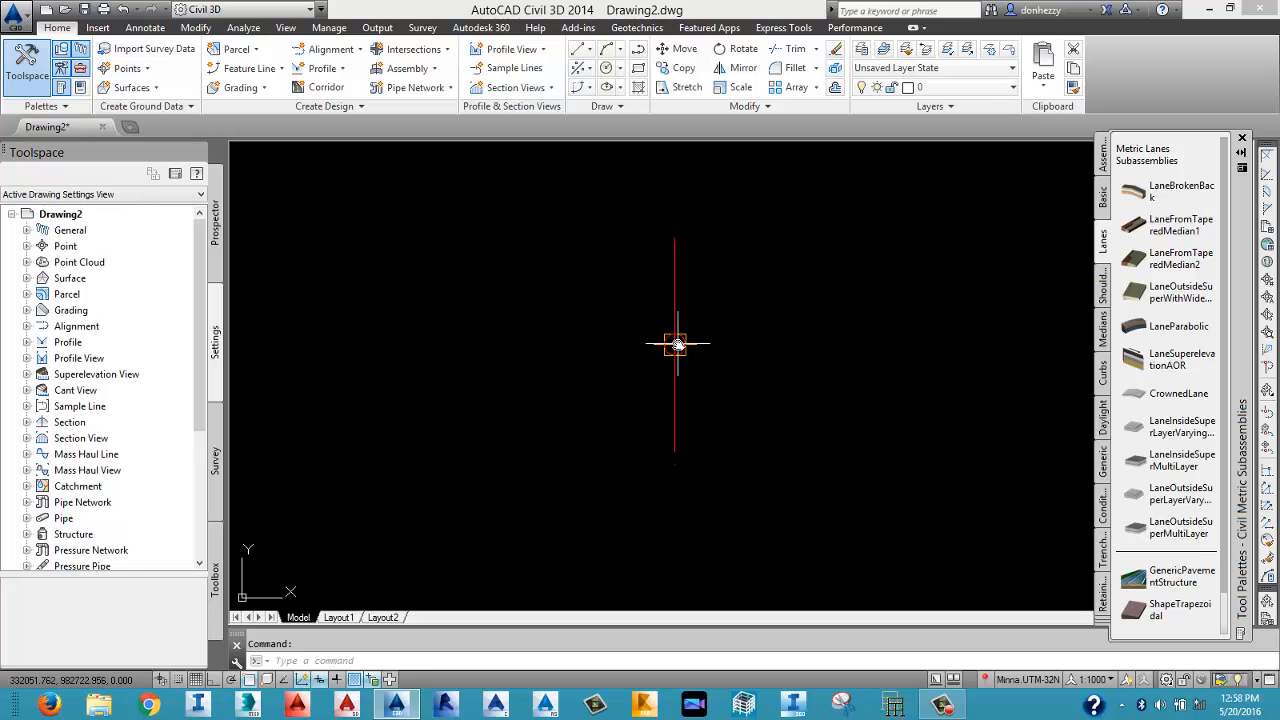
{"action": "mouse_move", "coordinate": [676, 354]}
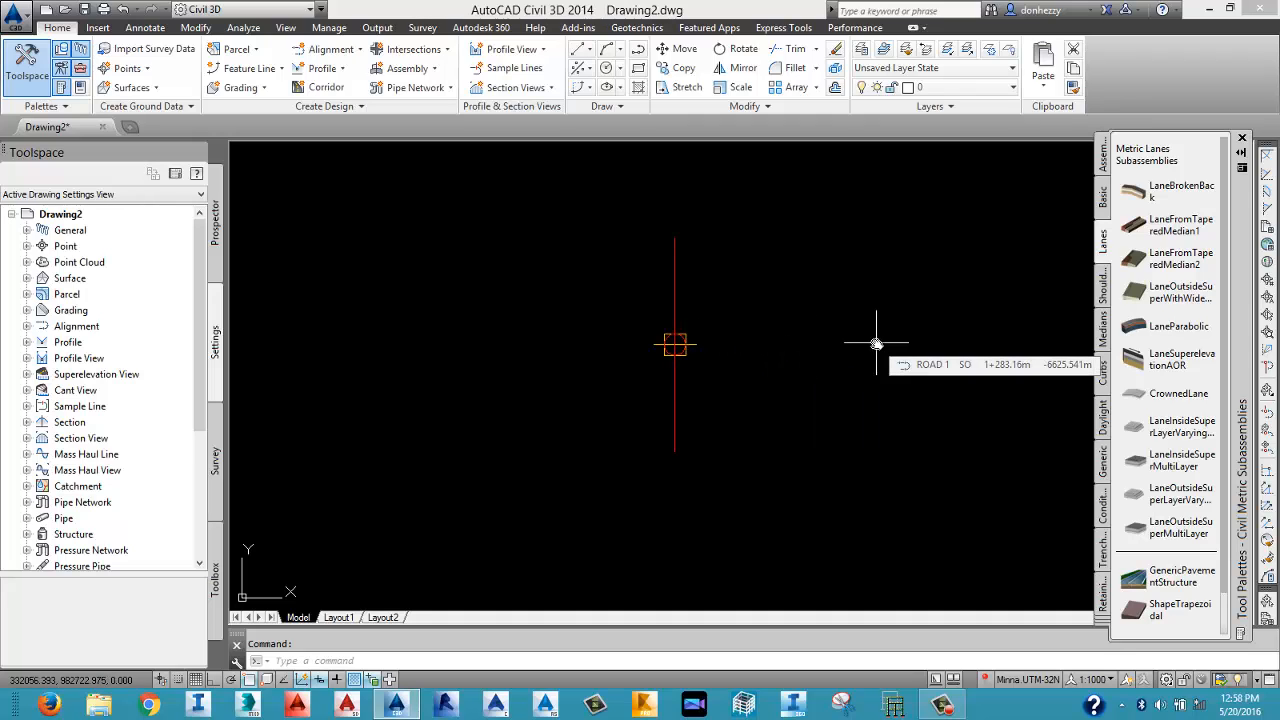
Examine the centre marker and lanes of a ready-made road assembly, and return to the new assembly's bare baseline.
{"action": "scroll", "coordinate": [720, 410], "scroll_direction": "down", "scroll_amount": 5}
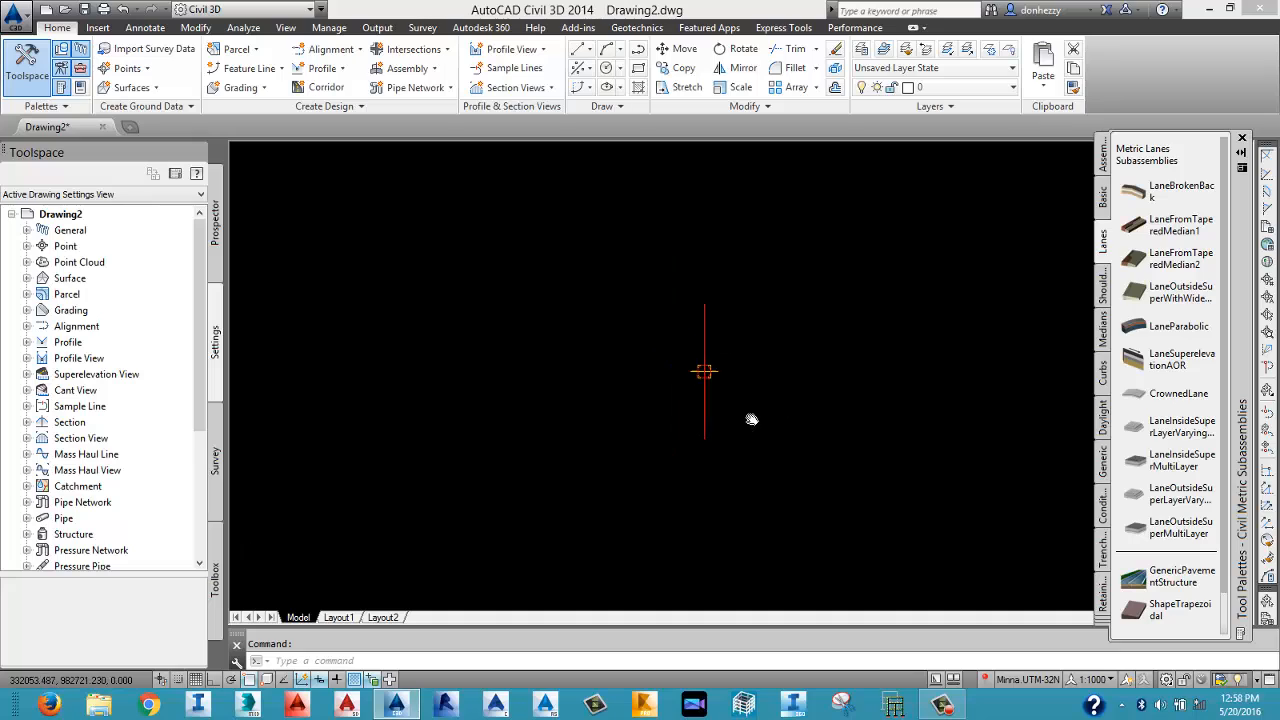
{"action": "scroll", "coordinate": [589, 395], "scroll_direction": "down", "scroll_amount": 4}
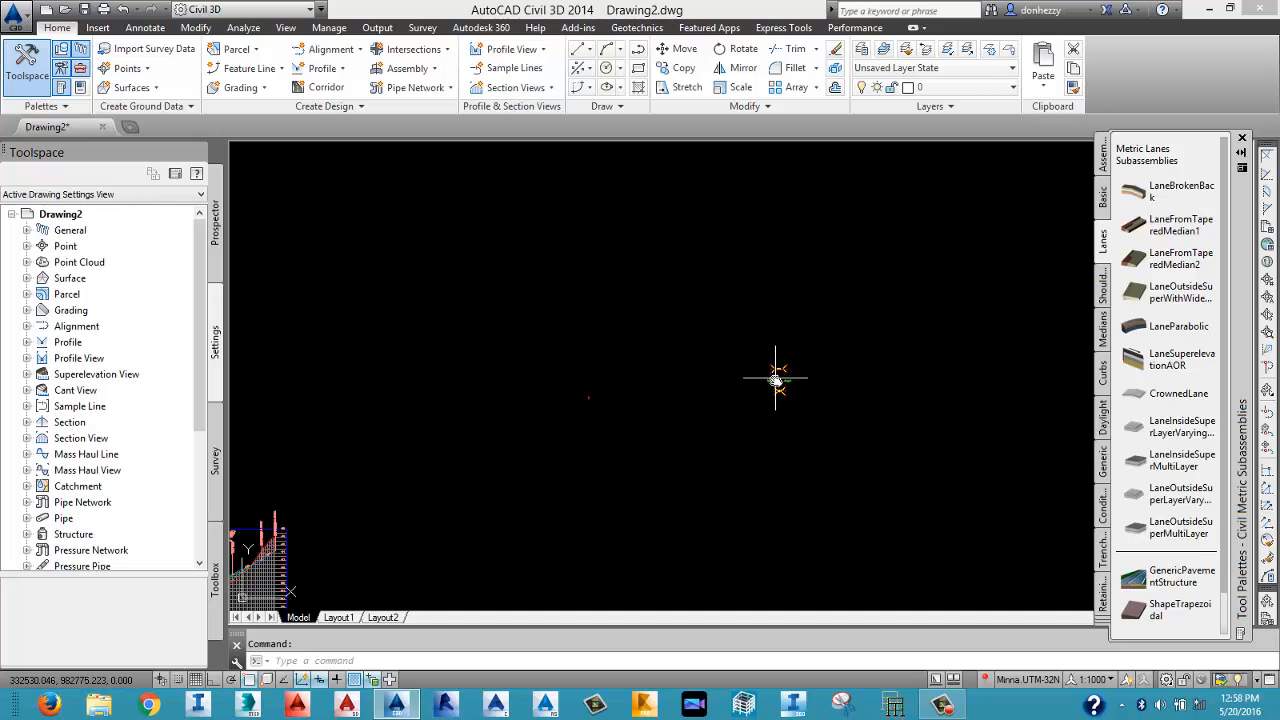
{"action": "scroll", "coordinate": [772, 374], "scroll_direction": "up", "scroll_amount": 2}
{"action": "scroll", "coordinate": [779, 375], "scroll_direction": "up", "scroll_amount": 6}
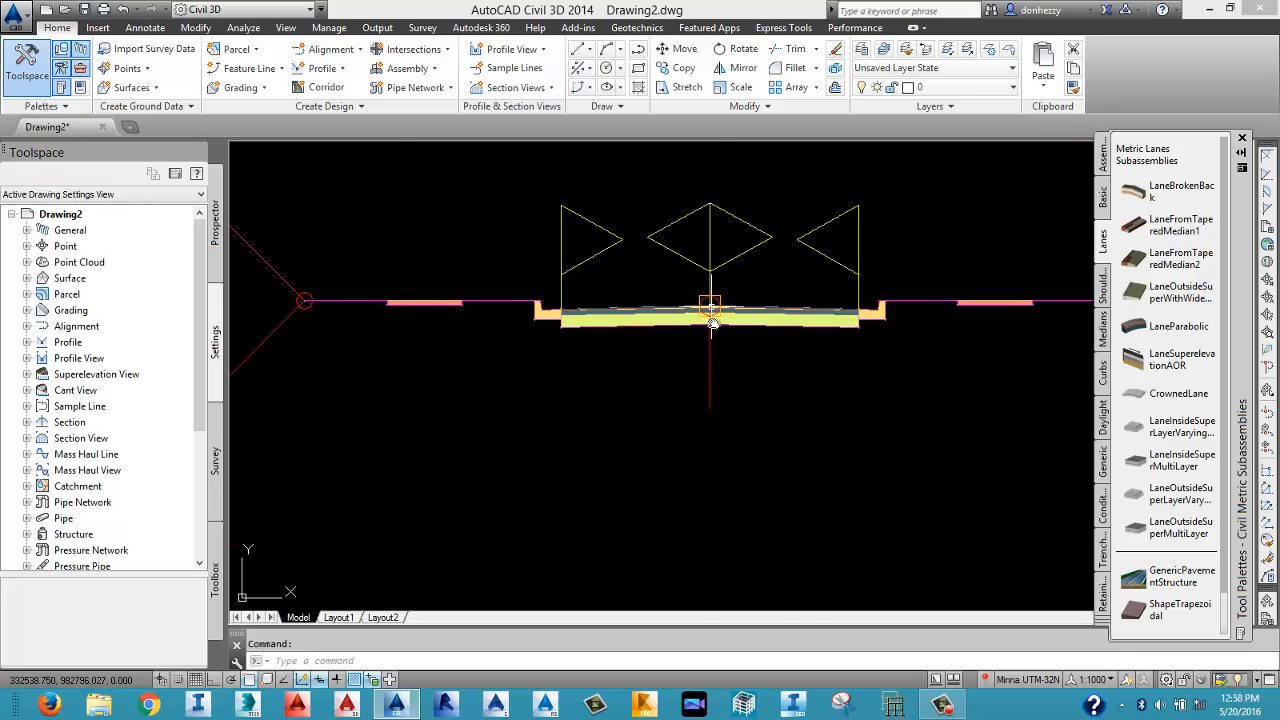
{"action": "scroll", "coordinate": [705, 355], "scroll_direction": "up", "scroll_amount": 4}
{"action": "scroll", "coordinate": [683, 350], "scroll_direction": "down", "scroll_amount": 4}
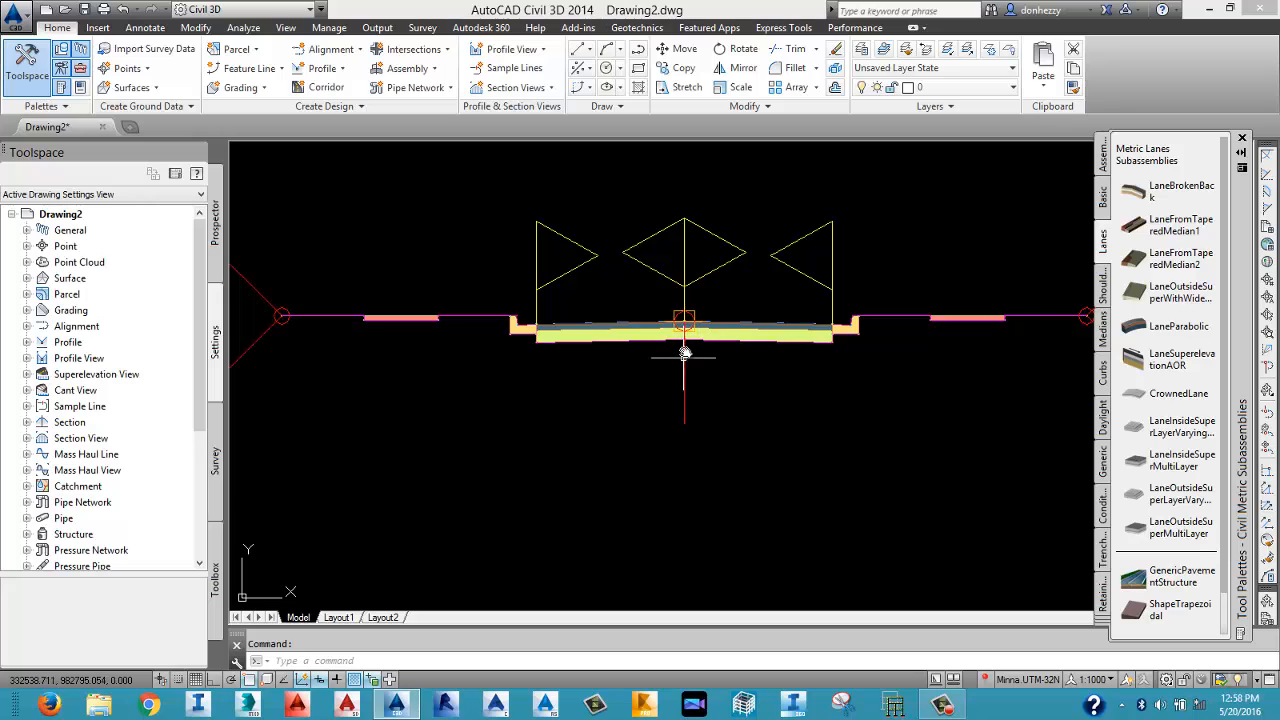
{"action": "scroll", "coordinate": [680, 380], "scroll_direction": "up", "scroll_amount": 9}
{"action": "scroll", "coordinate": [668, 394], "scroll_direction": "up", "scroll_amount": 2}
{"action": "scroll", "coordinate": [683, 368], "scroll_direction": "down", "scroll_amount": 7}
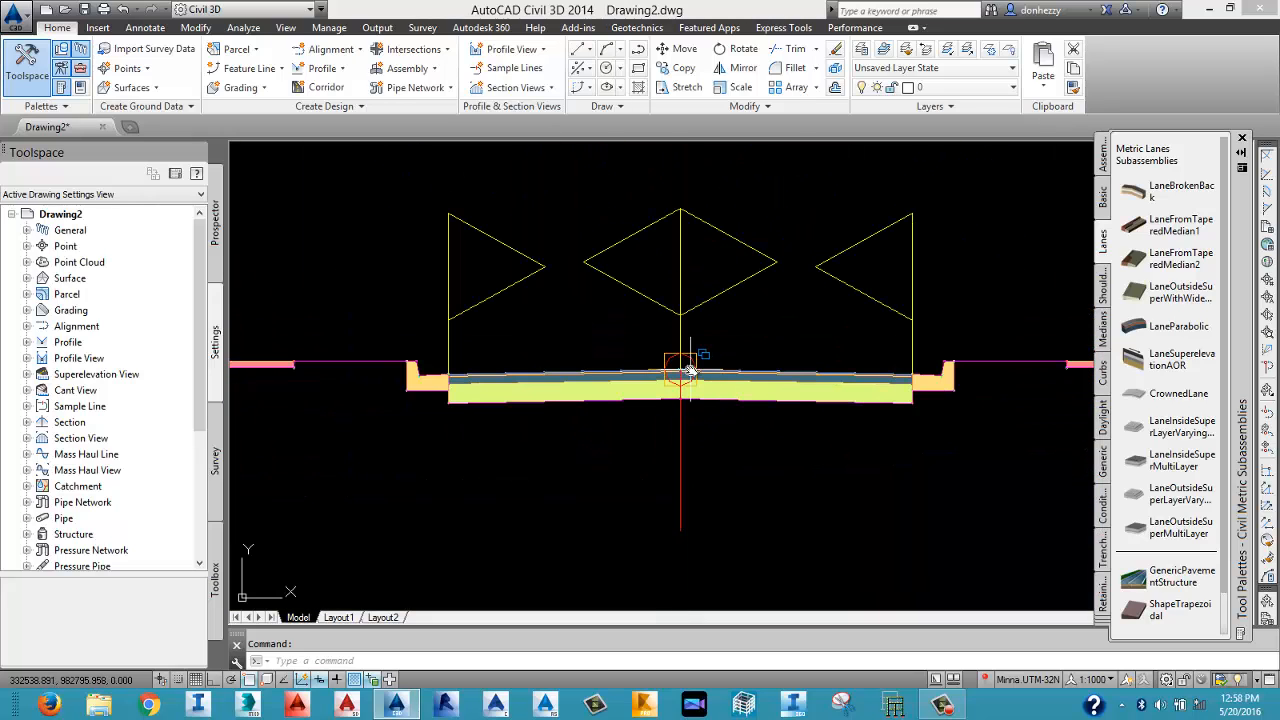
{"action": "scroll", "coordinate": [688, 375], "scroll_direction": "down", "scroll_amount": 5}
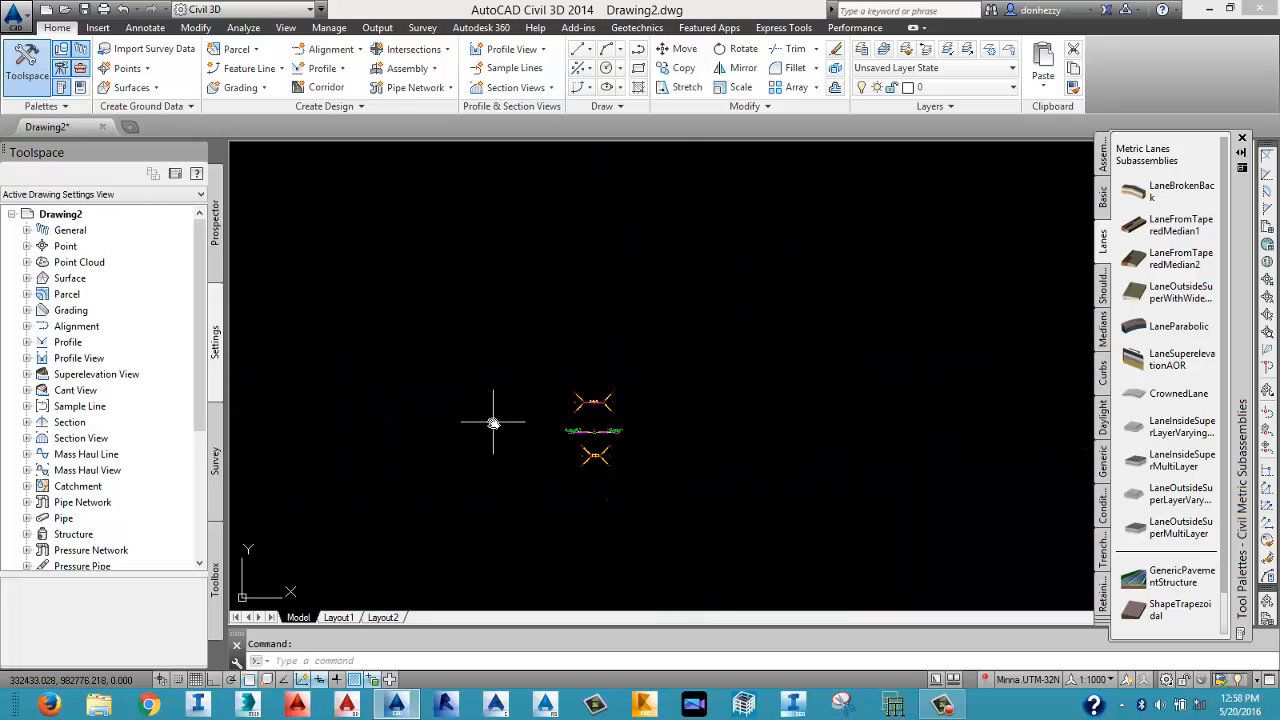
{"action": "scroll", "coordinate": [491, 423], "scroll_direction": "down", "scroll_amount": 4}
{"action": "scroll", "coordinate": [418, 449], "scroll_direction": "down", "scroll_amount": 2}
{"action": "scroll", "coordinate": [420, 420], "scroll_direction": "up", "scroll_amount": 8}
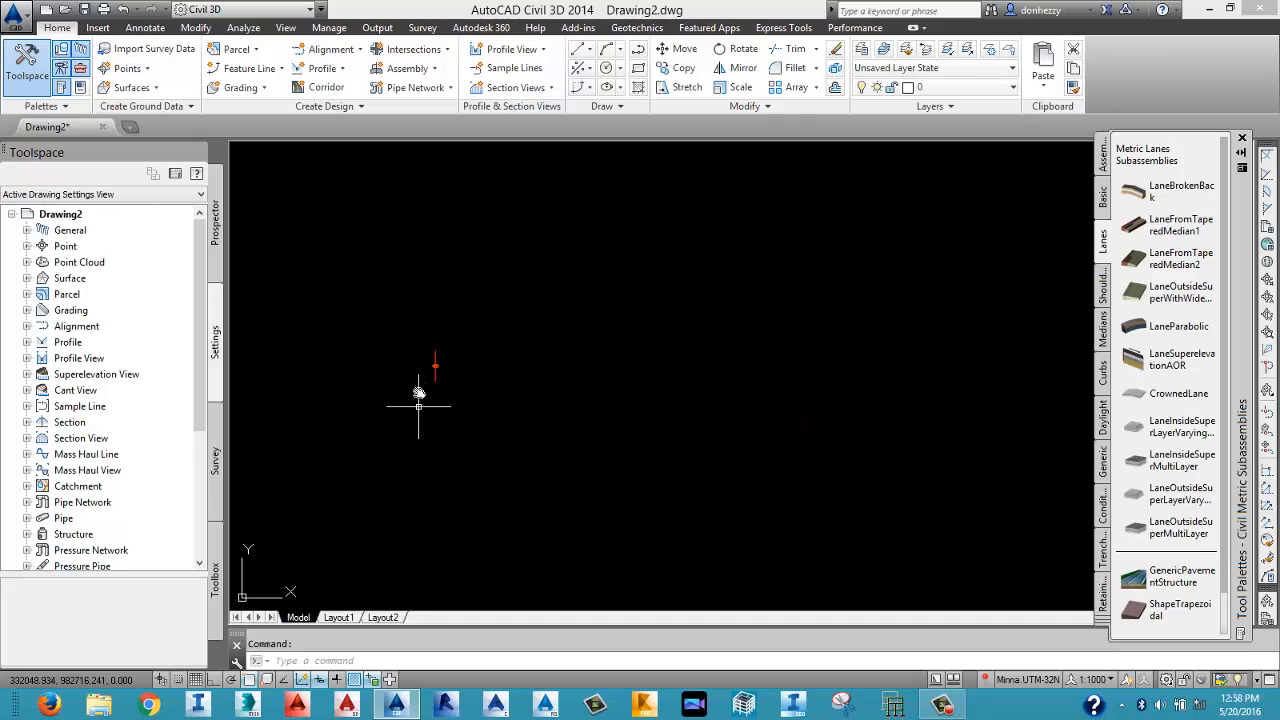
{"action": "scroll", "coordinate": [443, 336], "scroll_direction": "up", "scroll_amount": 2}
{"action": "middle_click_drag", "start_coordinate": [528, 317], "coordinate": [575, 401]}
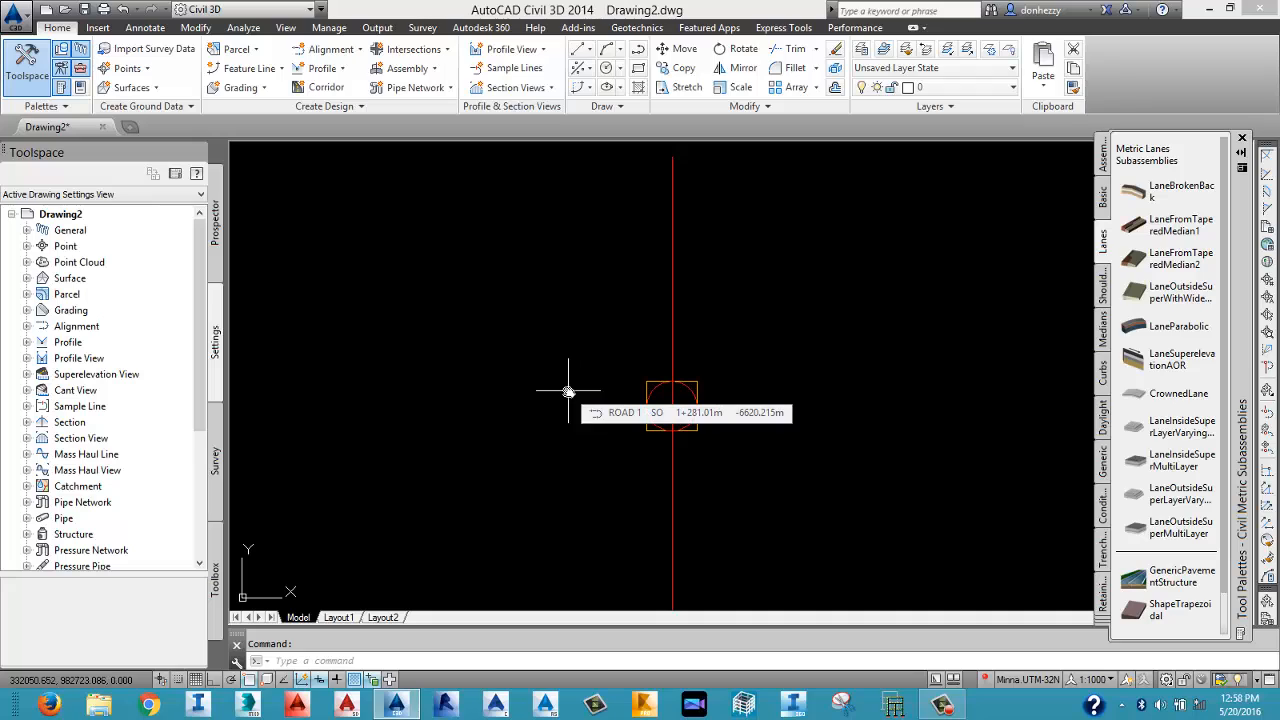
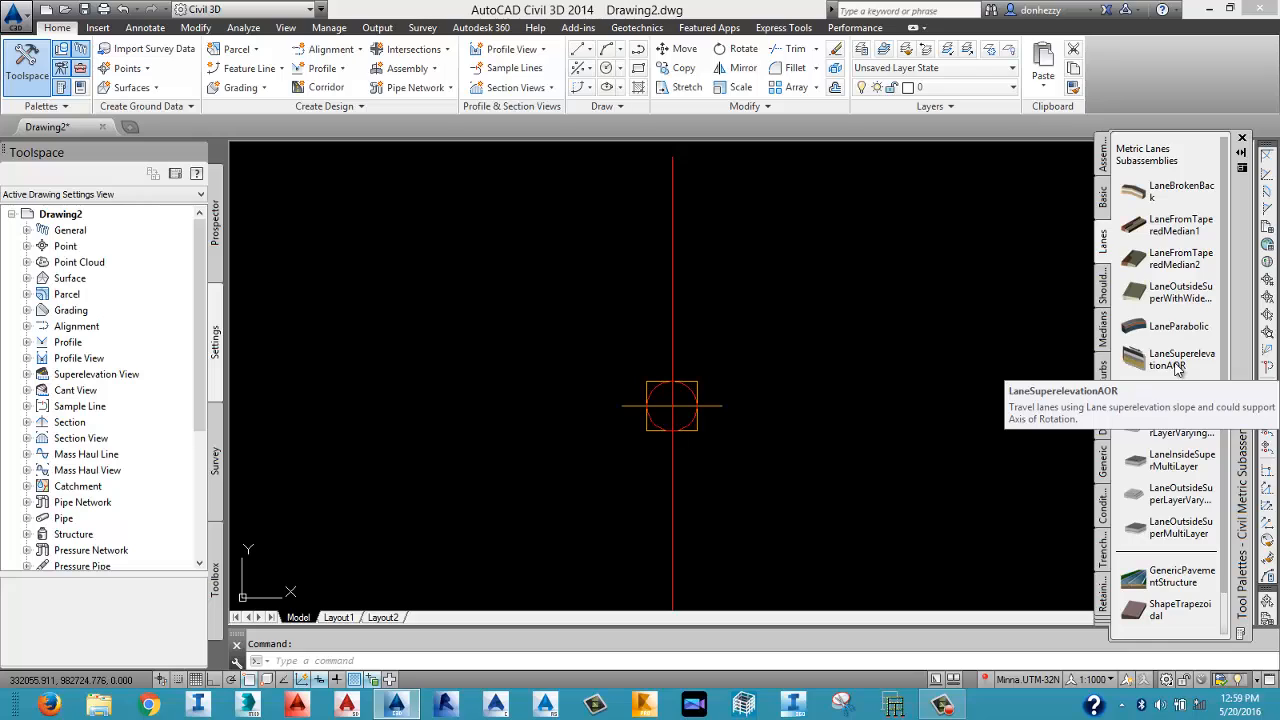
Start adding the LaneSuperelevationAOR subassembly with a width of 7 m and a default slope of -2.5%.
{"action": "left_click", "coordinate": [1178, 366]}
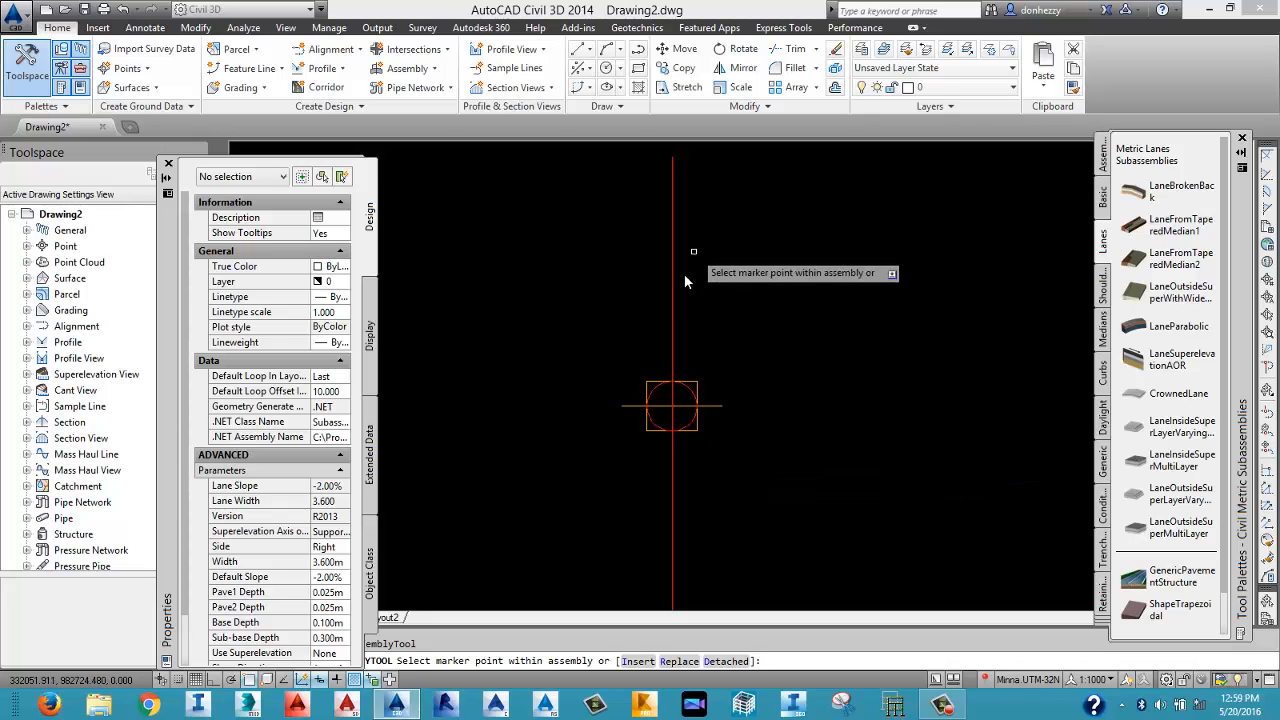
{"action": "scroll", "coordinate": [692, 325], "scroll_direction": "down", "scroll_amount": 5}
{"action": "scroll", "coordinate": [686, 364], "scroll_direction": "up", "scroll_amount": 2}
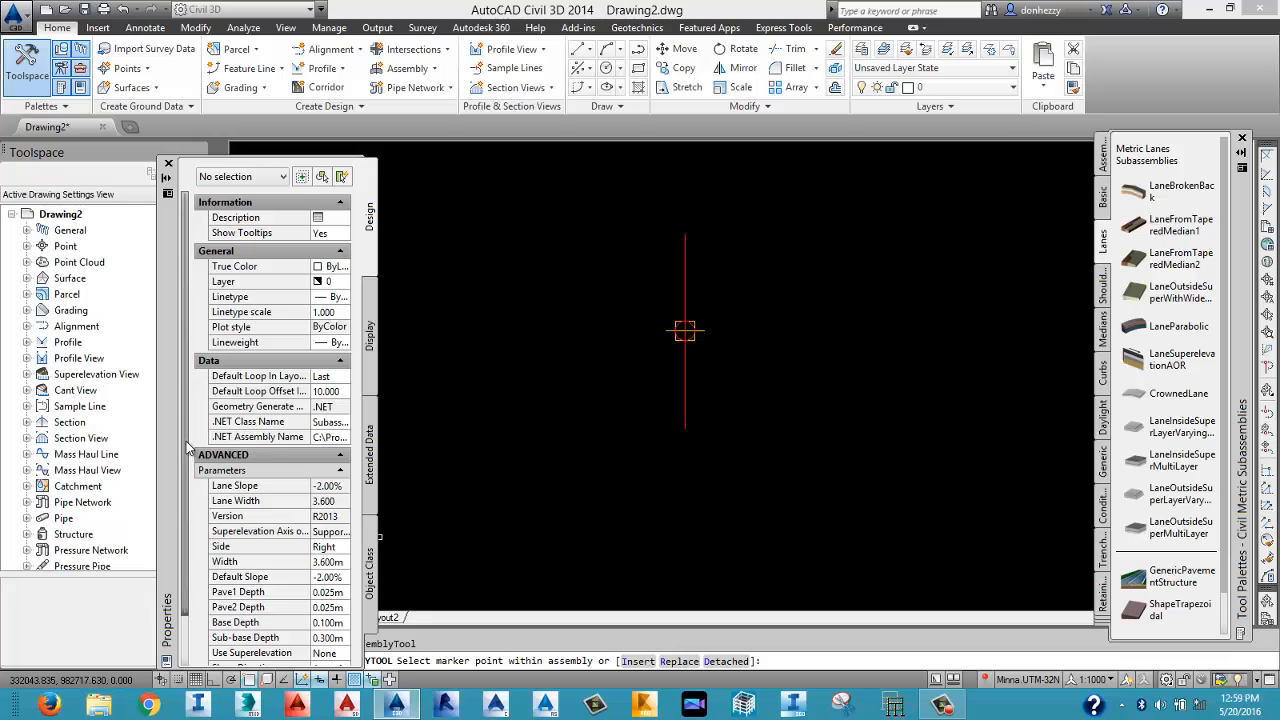
{"action": "scroll", "coordinate": [185, 450], "scroll_direction": "down", "scroll_amount": 2}
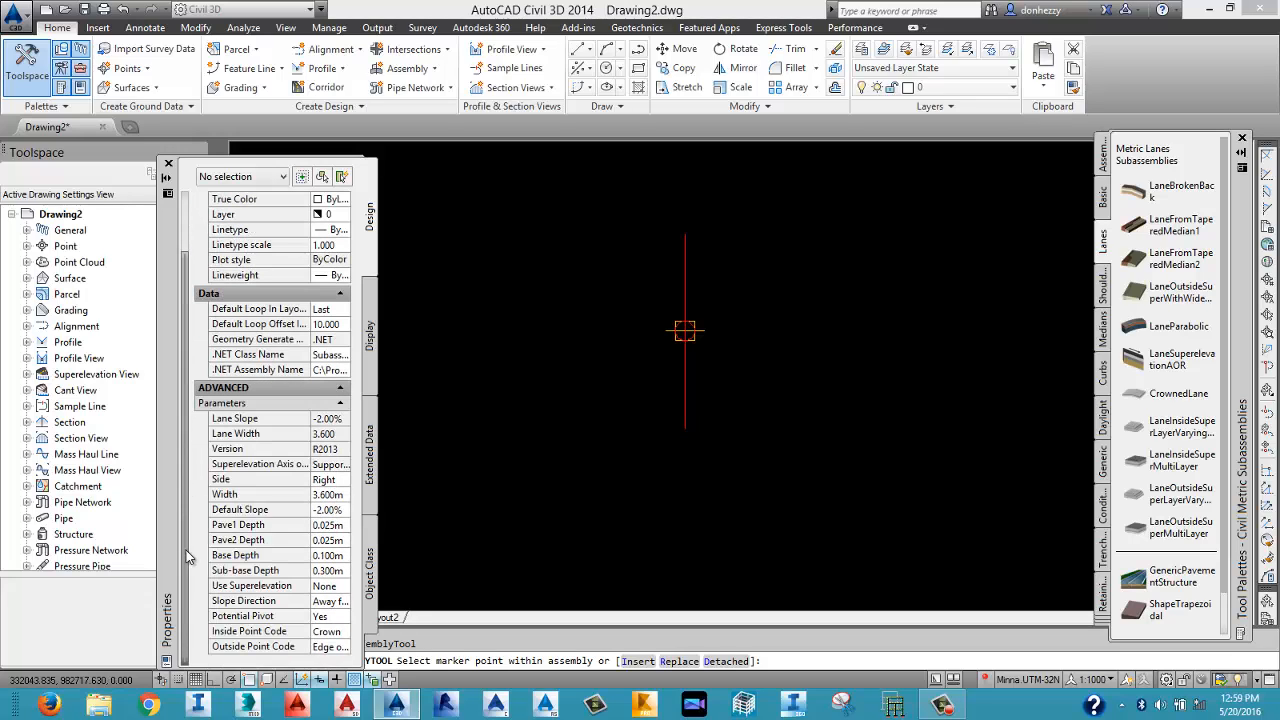
{"action": "left_click", "coordinate": [328, 495]}
{"action": "type", "text": "5"}
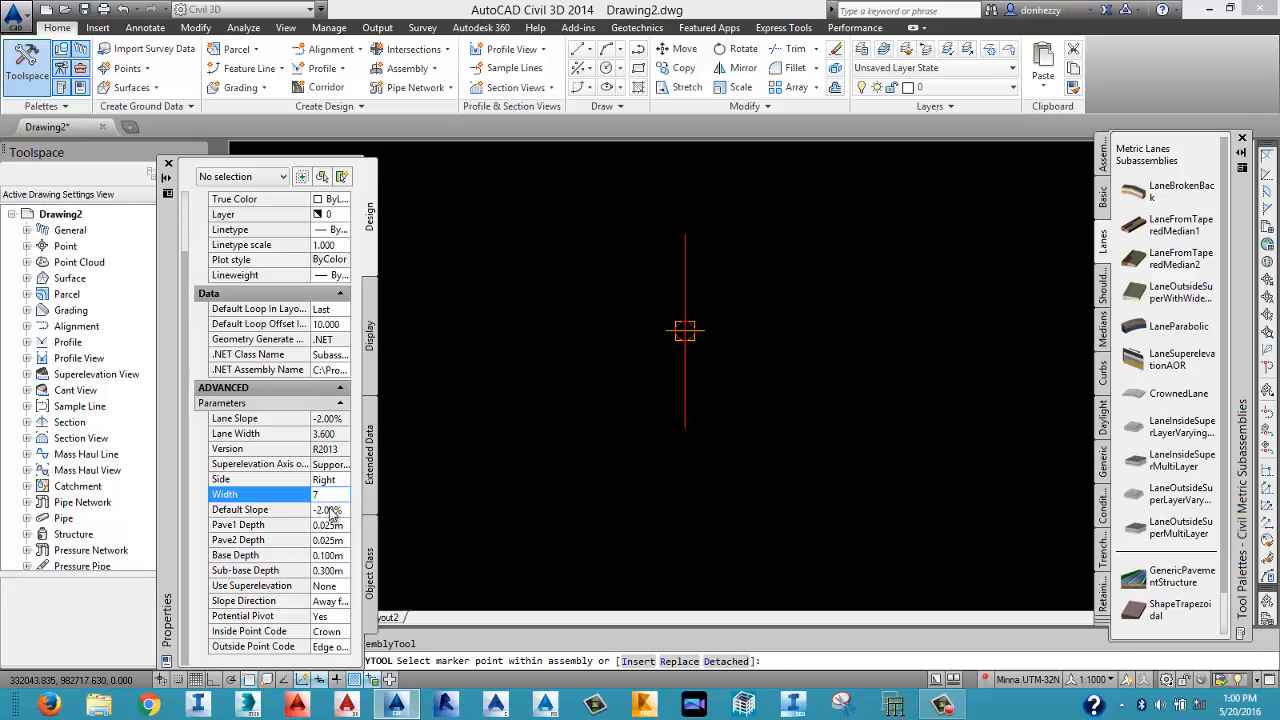
{"action": "left_click", "coordinate": [328, 510]}
{"action": "type", "text": "-"}
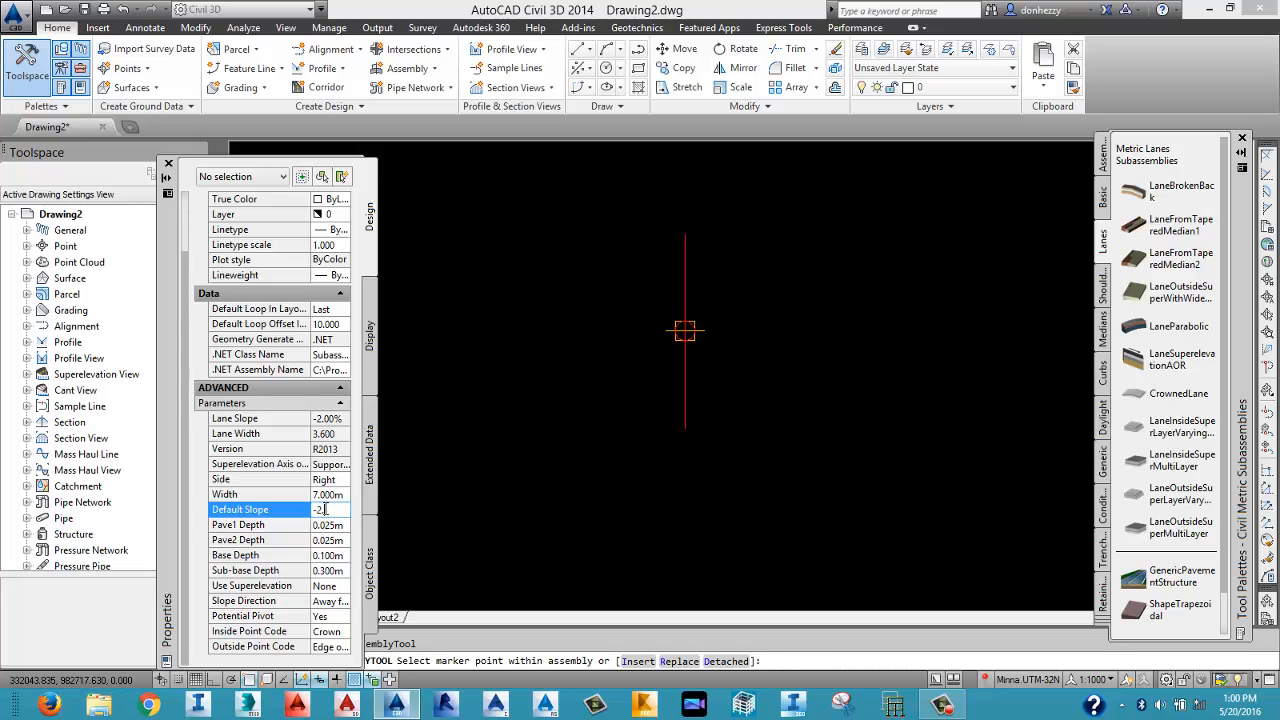
{"action": "type", "text": "2.5"}
Review the lane's pavement, base and sub-base depths and attach the right-side lane to the new assembly's baseline.
{"action": "left_click", "coordinate": [325, 528]}
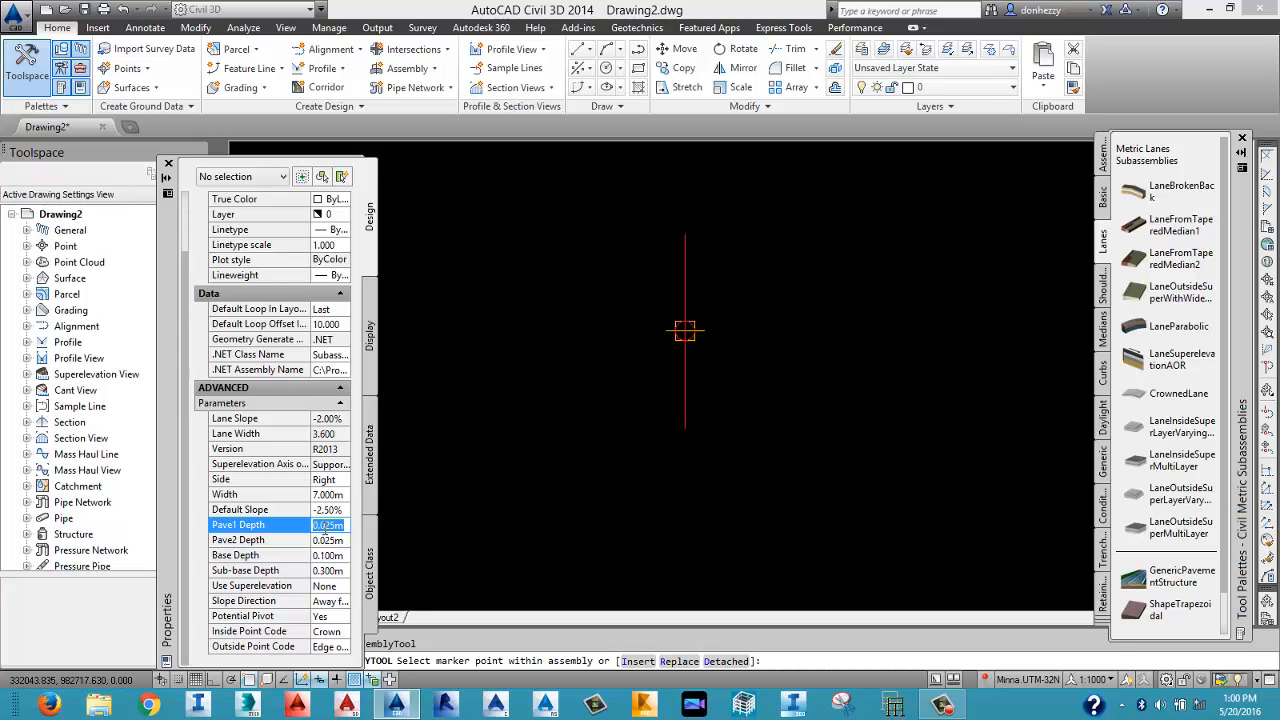
{"action": "left_click", "coordinate": [328, 540]}
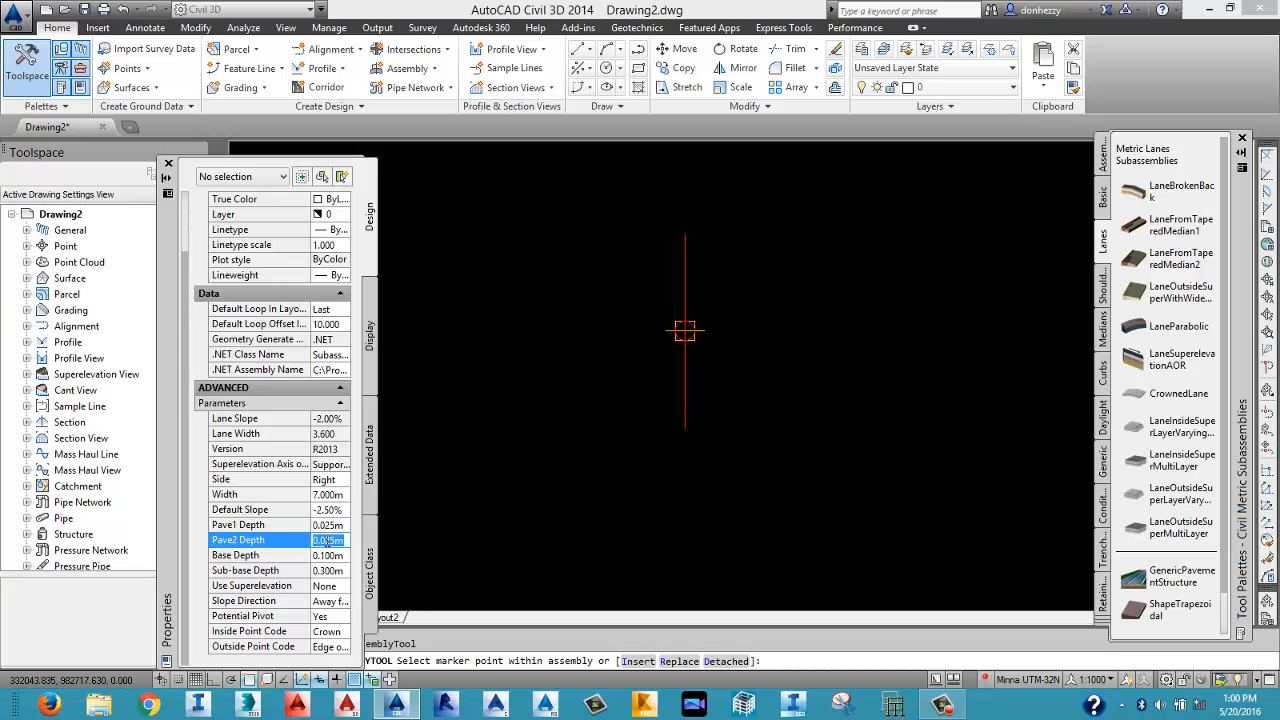
{"action": "left_click", "coordinate": [326, 556]}
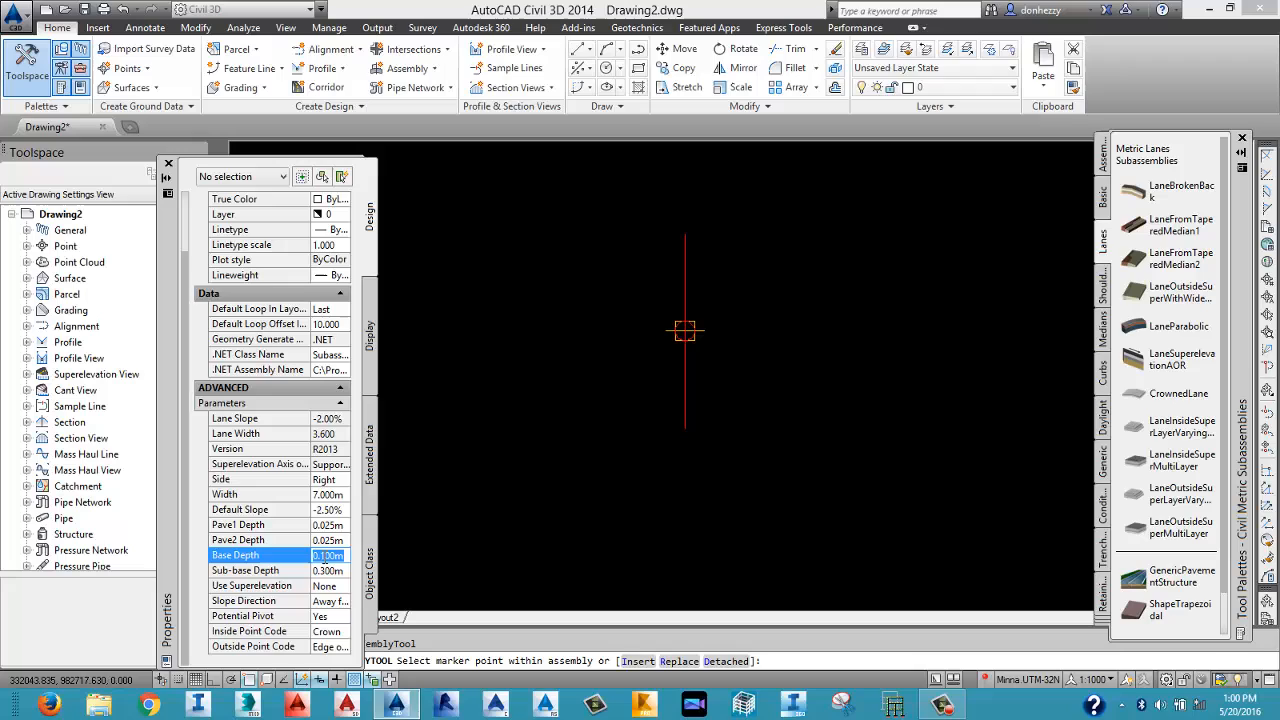
{"action": "left_click", "coordinate": [326, 570]}
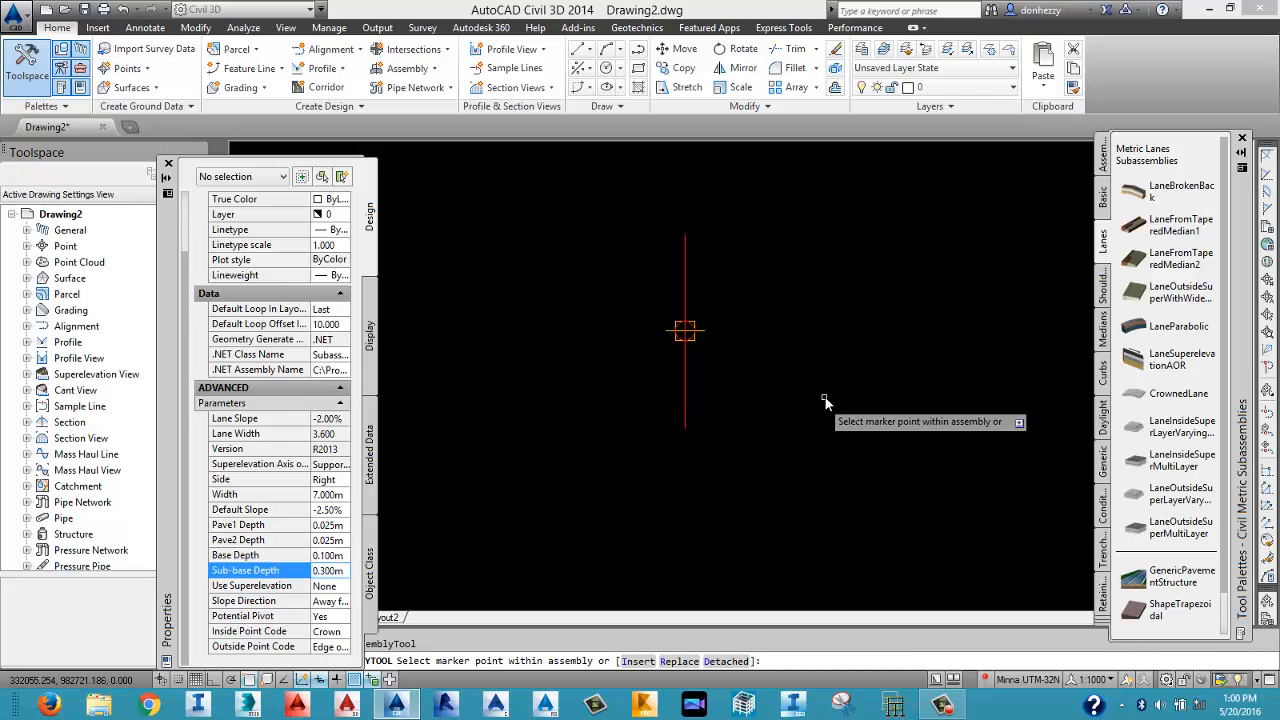
{"action": "left_click", "coordinate": [685, 393]}
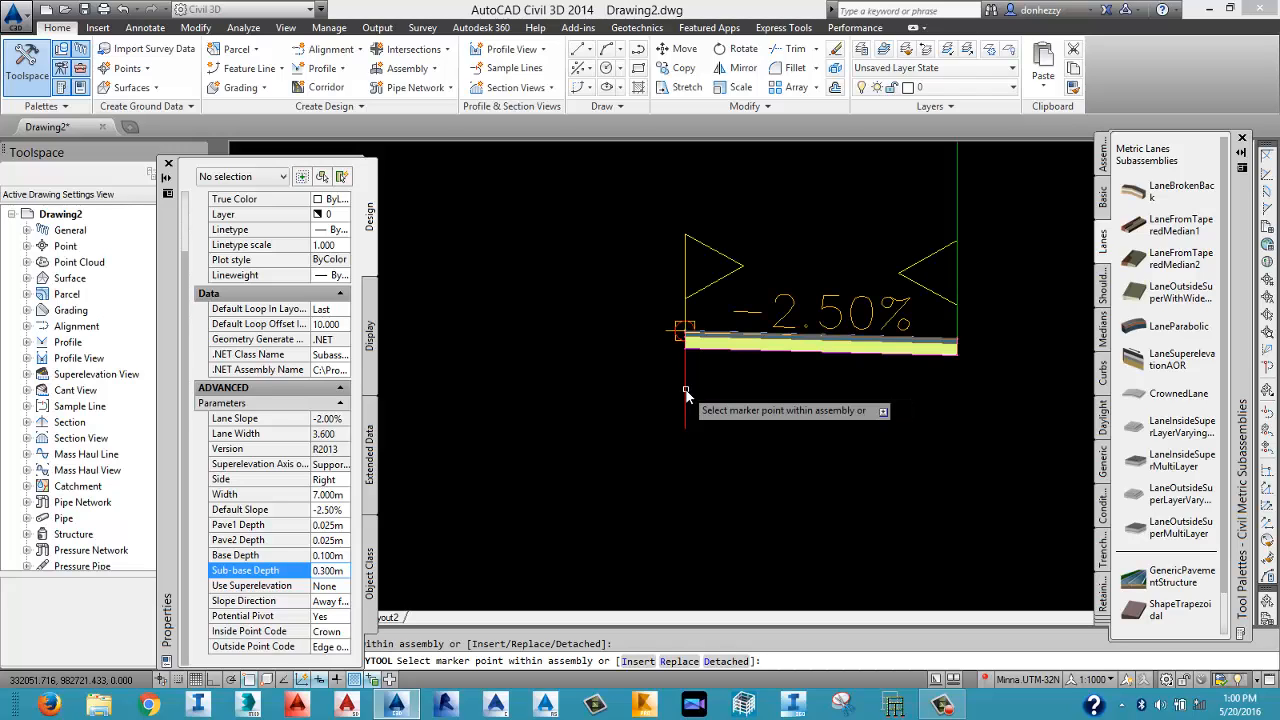
{"action": "right_click", "coordinate": [797, 397]}
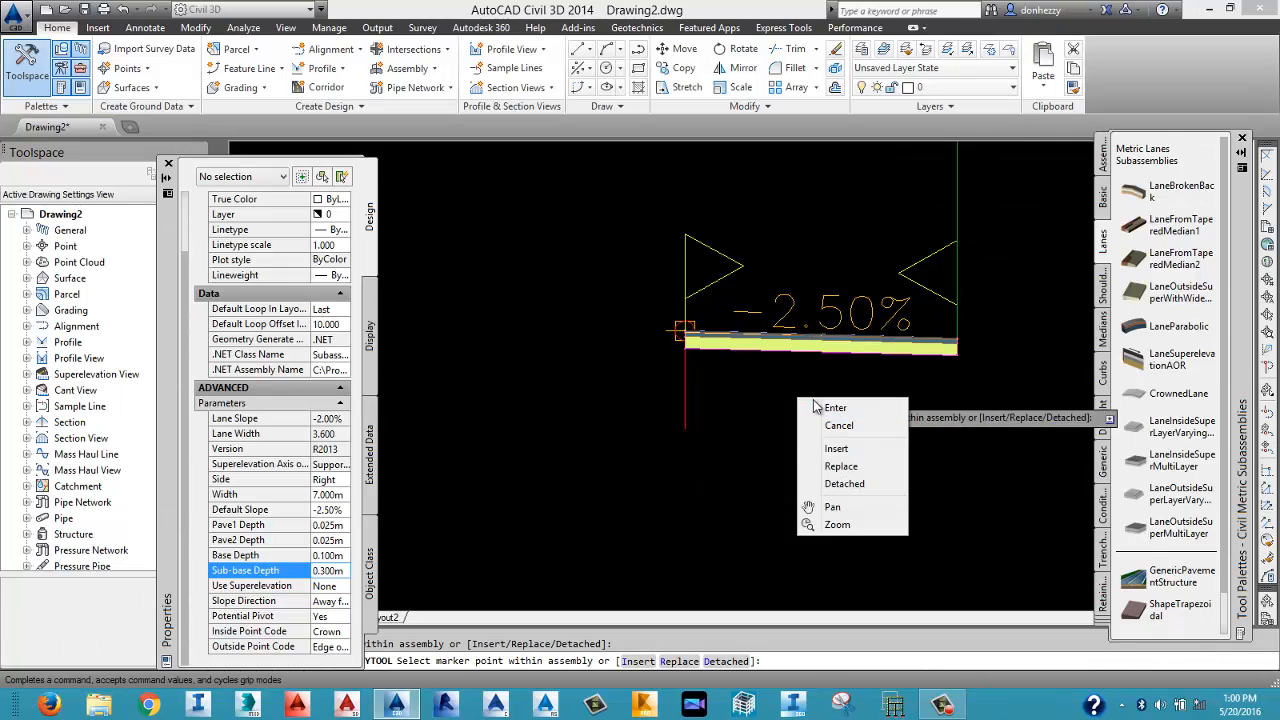
End the lane placement and examine the attached lane's pavement layers and outer edge.
{"action": "left_click", "coordinate": [833, 408]}
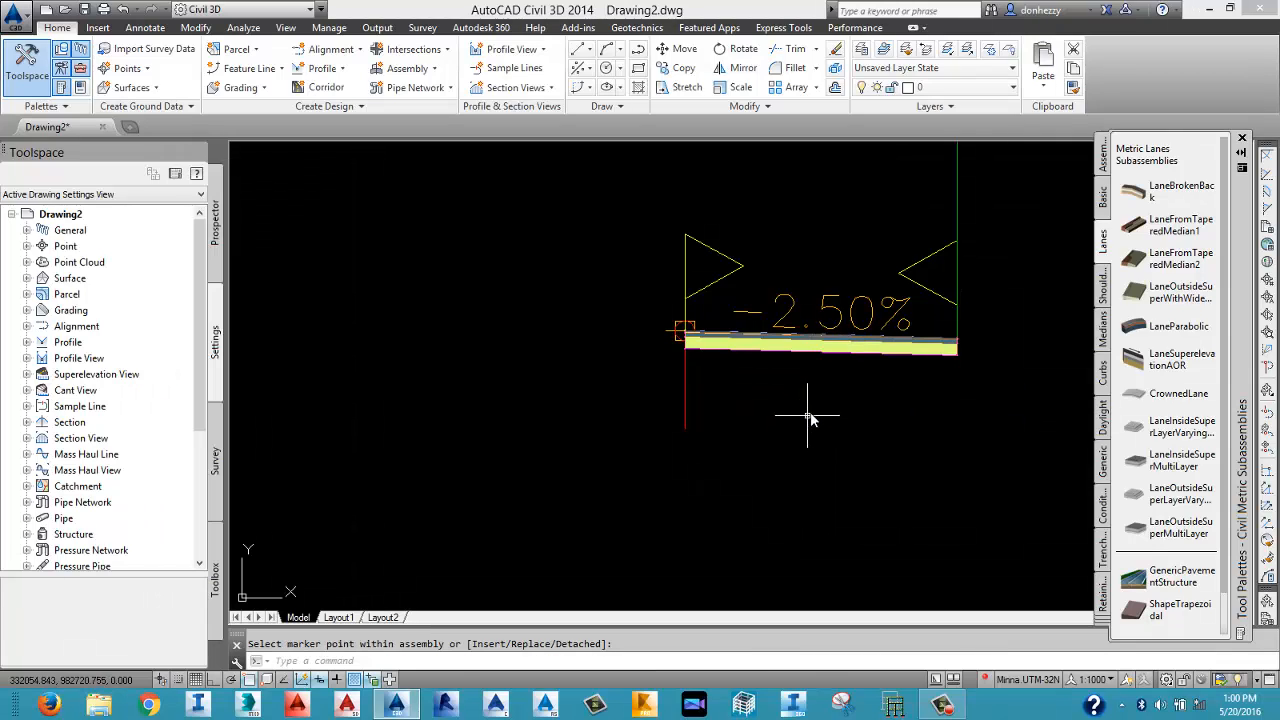
{"action": "middle_click_drag", "start_coordinate": [849, 380], "coordinate": [740, 428]}
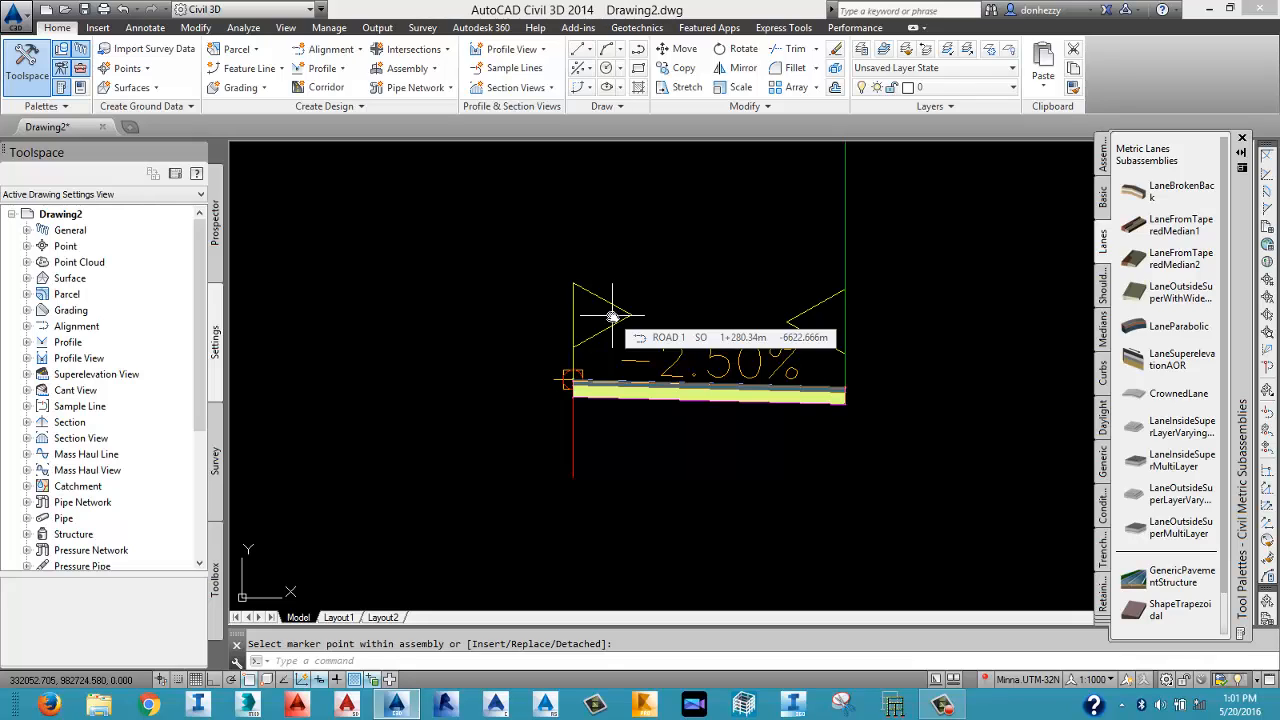
{"action": "scroll", "coordinate": [640, 350], "scroll_direction": "down", "scroll_amount": 4}
{"action": "scroll", "coordinate": [675, 375], "scroll_direction": "up", "scroll_amount": 3}
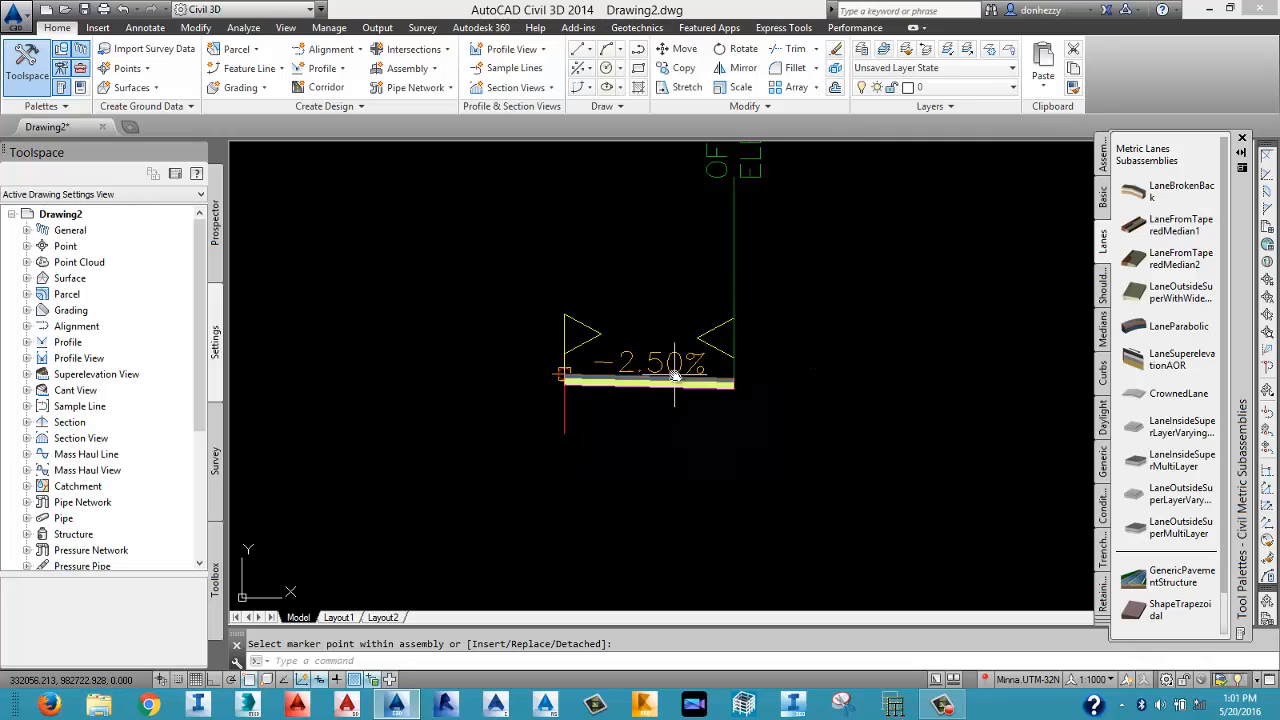
{"action": "scroll", "coordinate": [675, 375], "scroll_direction": "up", "scroll_amount": 3}
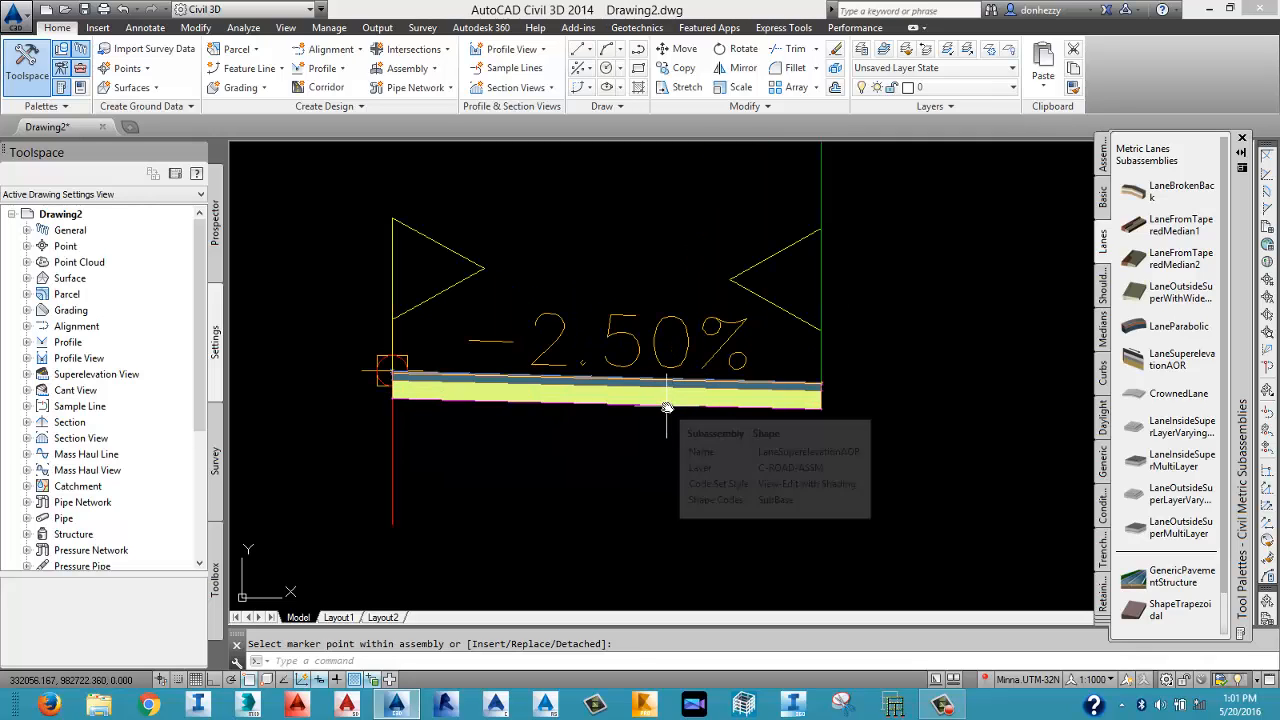
{"action": "scroll", "coordinate": [780, 404], "scroll_direction": "up", "scroll_amount": 2}
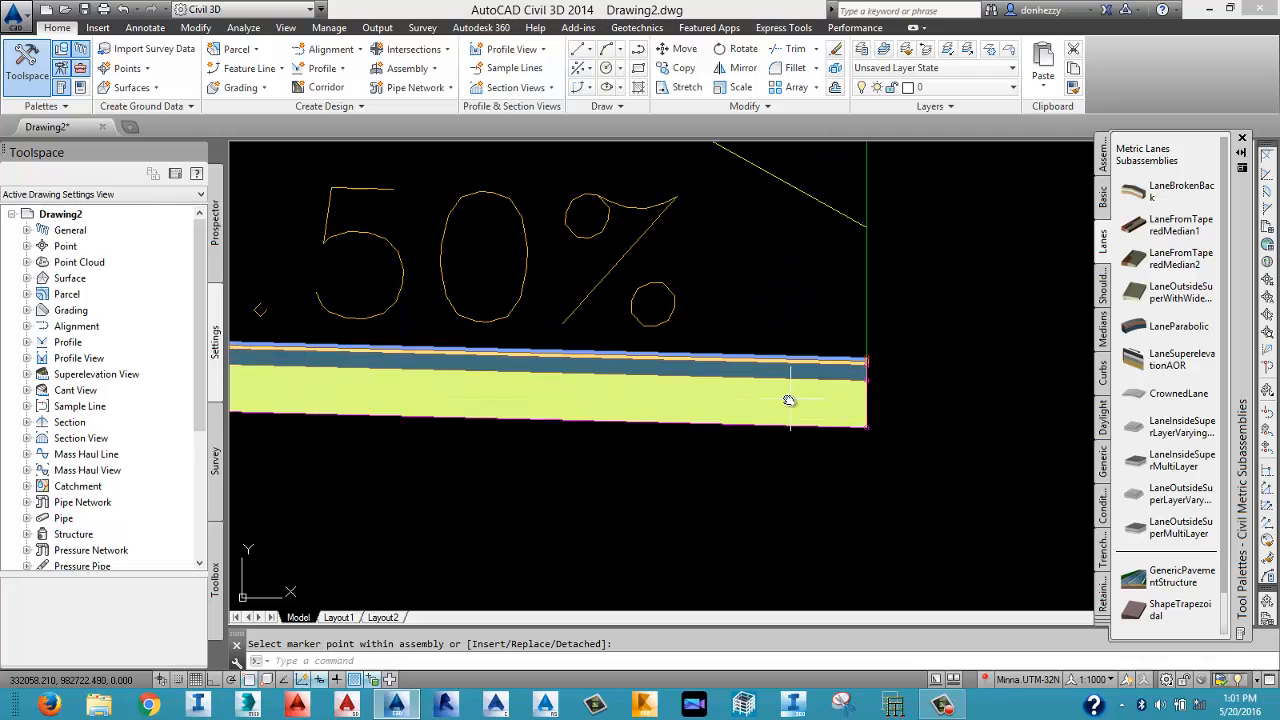
{"action": "scroll", "coordinate": [846, 333], "scroll_direction": "down", "scroll_amount": 3}
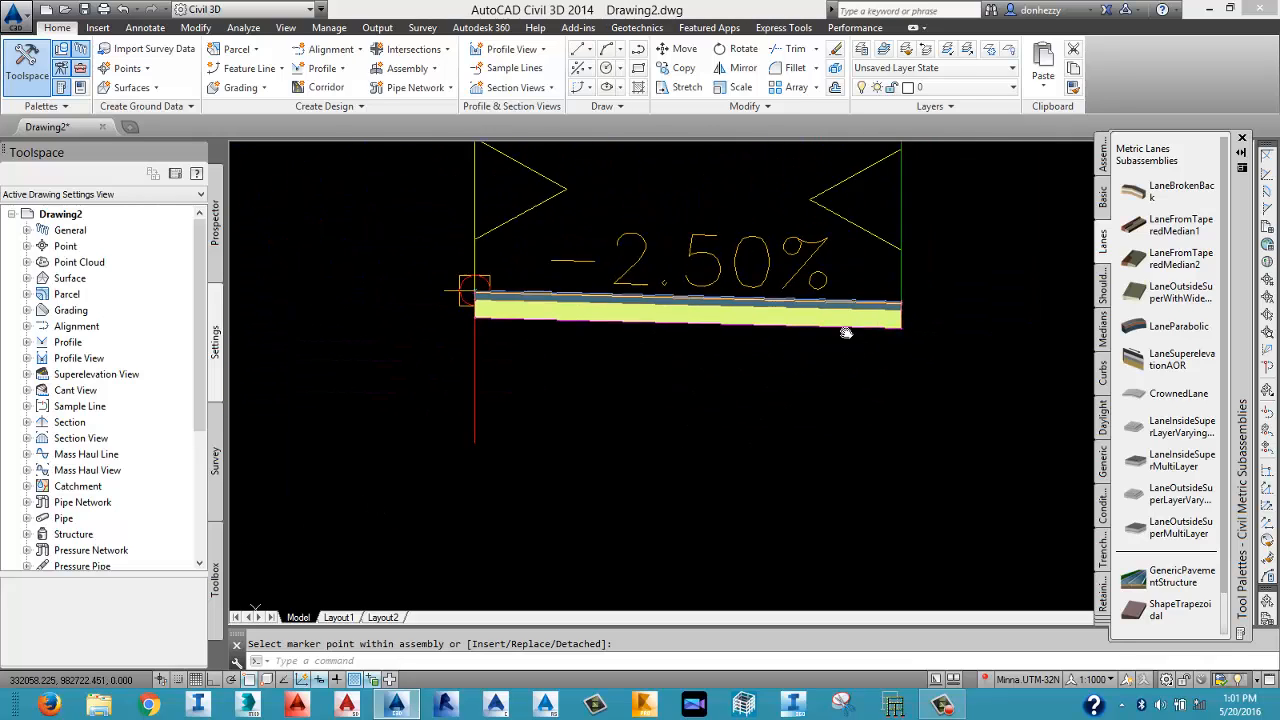
{"action": "middle_click_drag", "start_coordinate": [846, 333], "coordinate": [761, 370]}
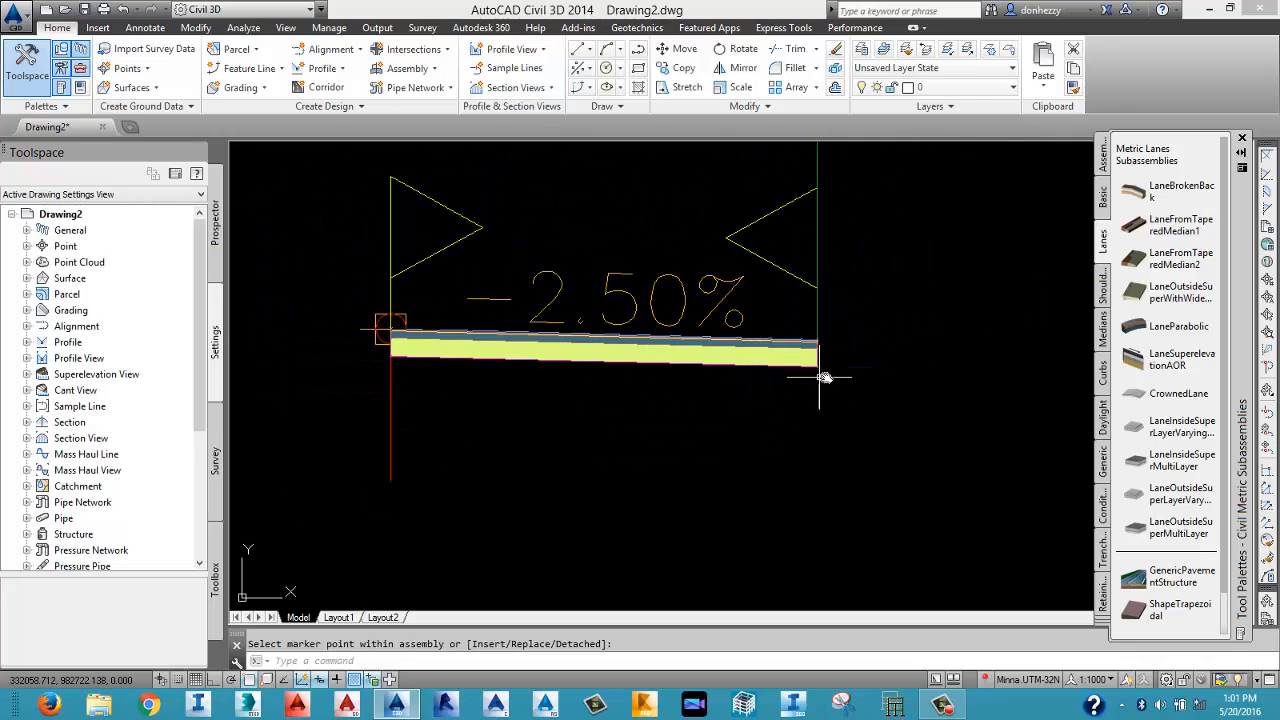
Attach the right-side ShoulderWithSubbaseInterlacedAndDitch subassembly to the top outer edge of the lane.
{"action": "left_click", "coordinate": [1103, 288]}
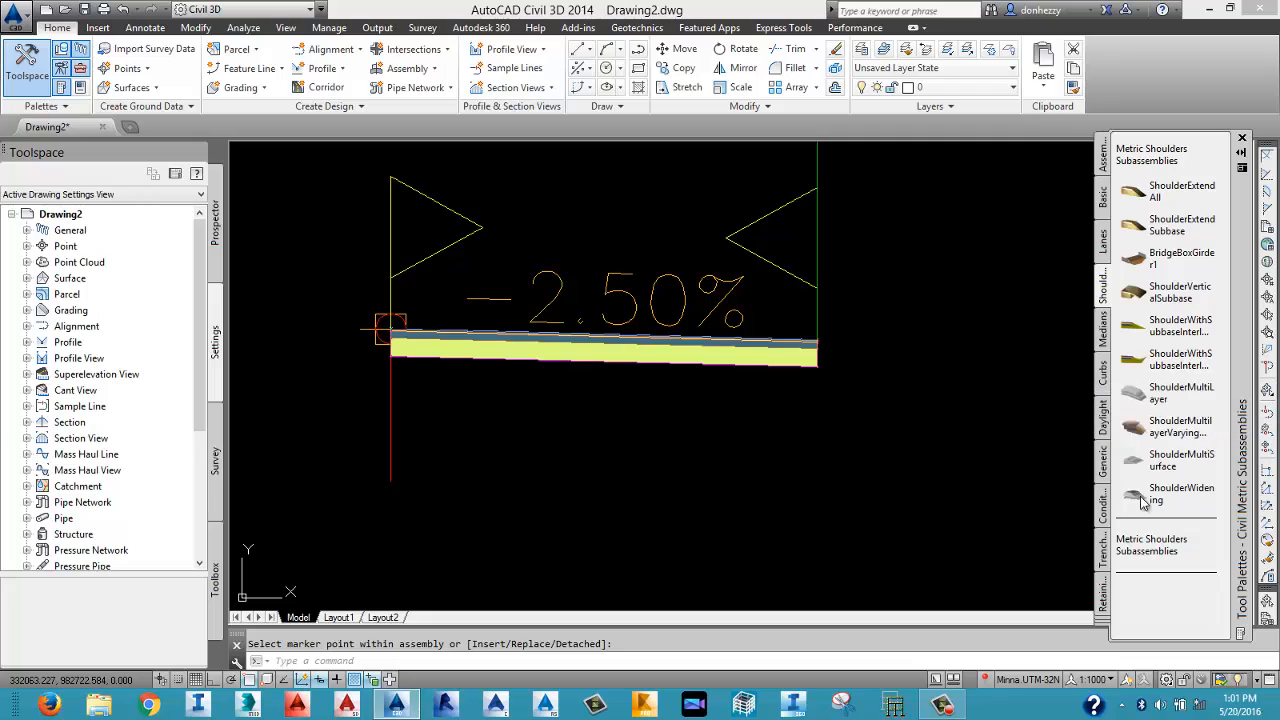
{"action": "left_click", "coordinate": [1168, 362]}
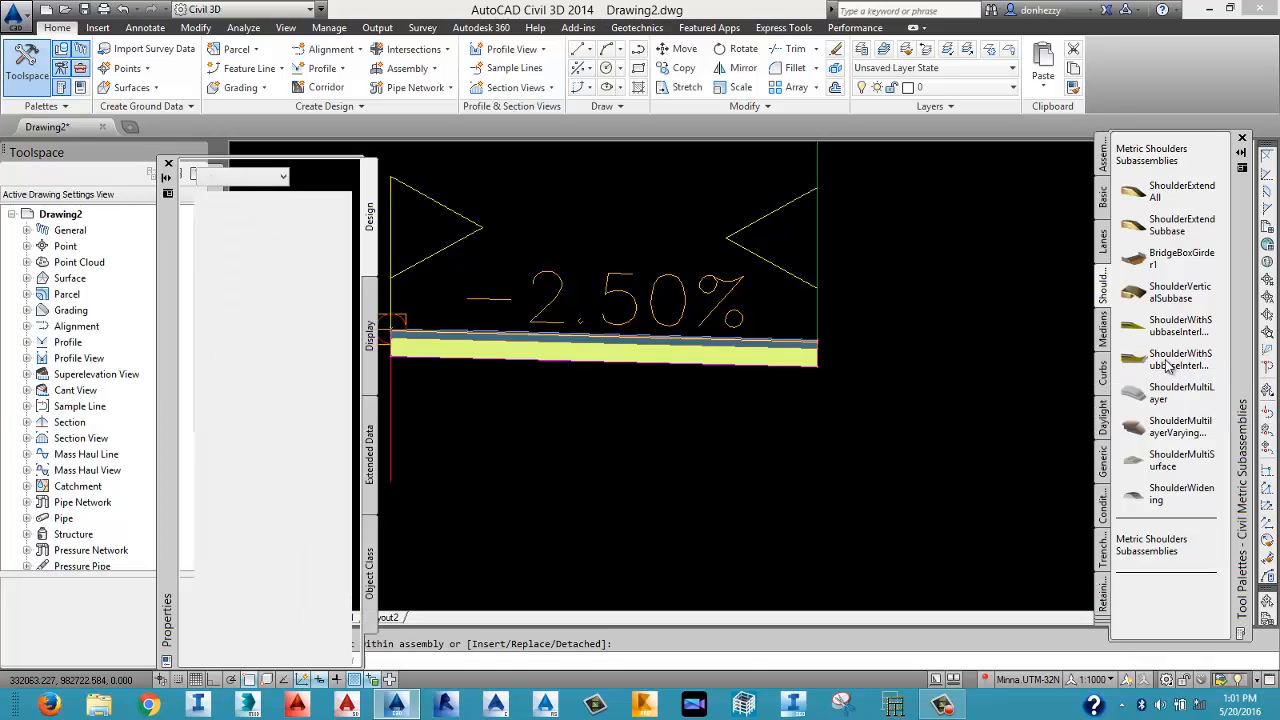
{"action": "scroll", "coordinate": [822, 348], "scroll_direction": "up", "scroll_amount": 5}
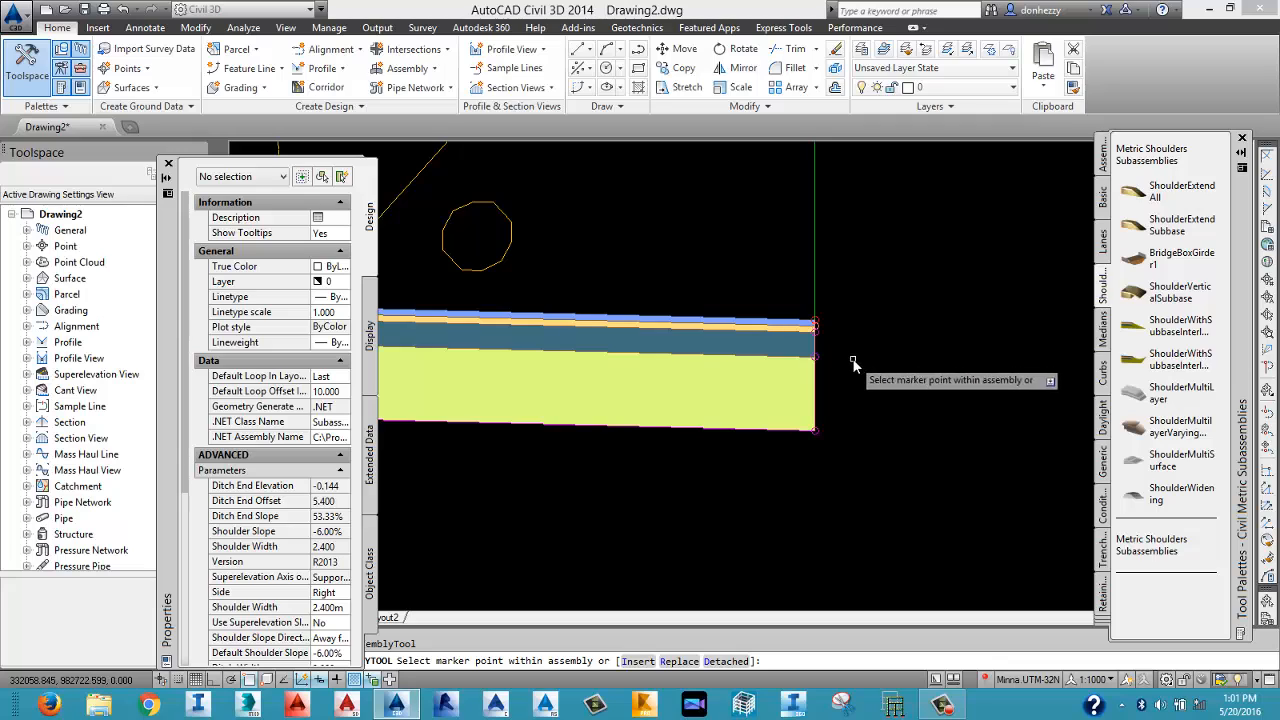
{"action": "middle_click_drag", "start_coordinate": [824, 347], "coordinate": [815, 317]}
{"action": "scroll", "coordinate": [810, 310], "scroll_direction": "up", "scroll_amount": 3}
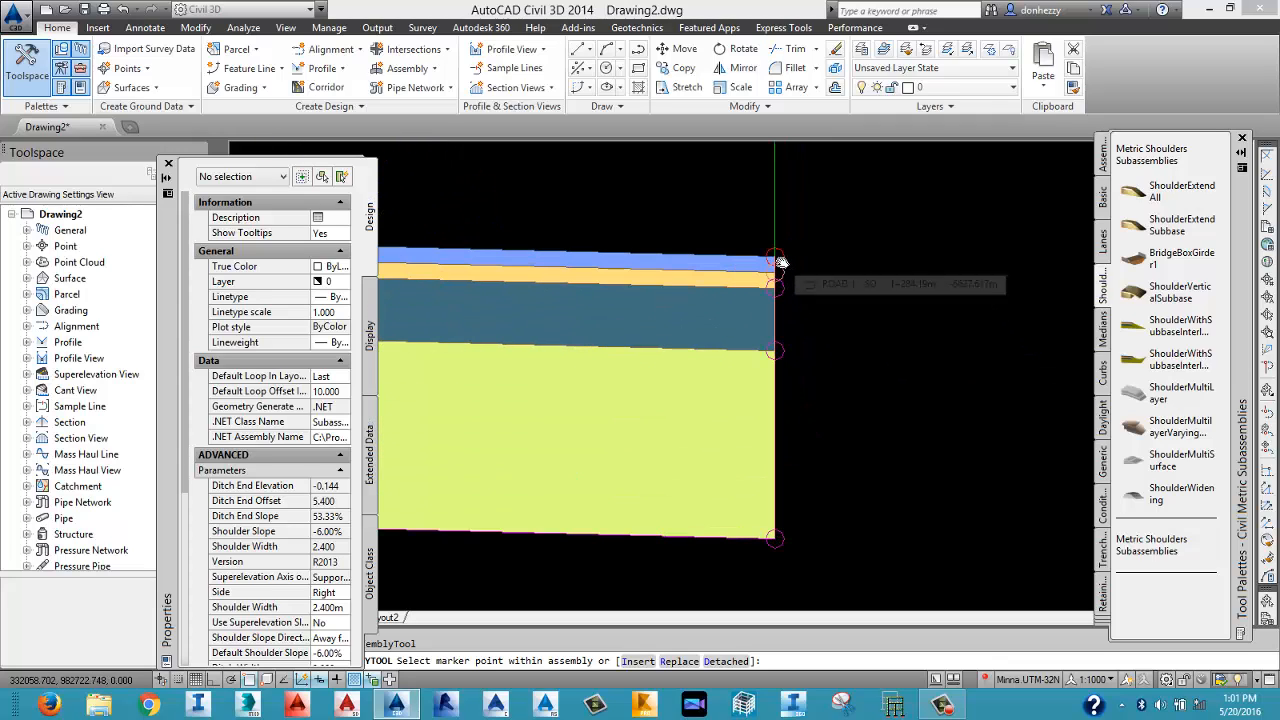
{"action": "scroll", "coordinate": [780, 265], "scroll_direction": "down", "scroll_amount": 5}
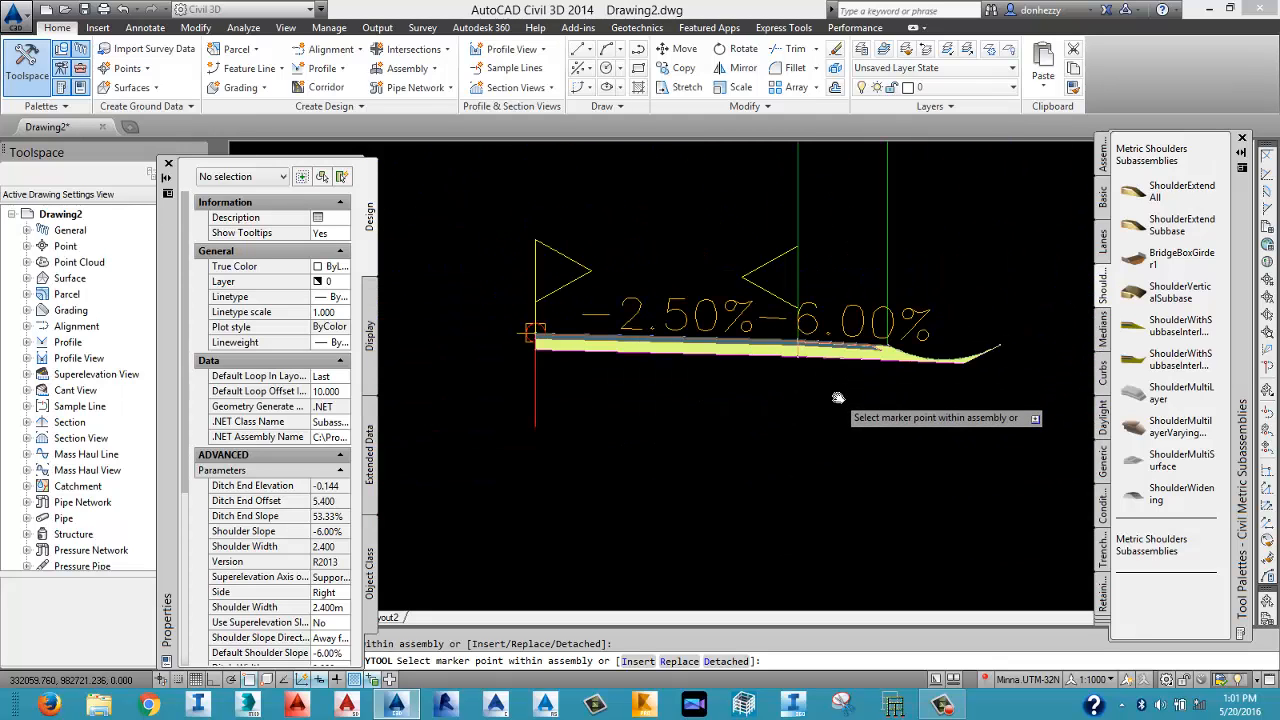
{"action": "scroll", "coordinate": [828, 372], "scroll_direction": "up", "scroll_amount": 2}
{"action": "scroll", "coordinate": [771, 298], "scroll_direction": "up", "scroll_amount": 3}
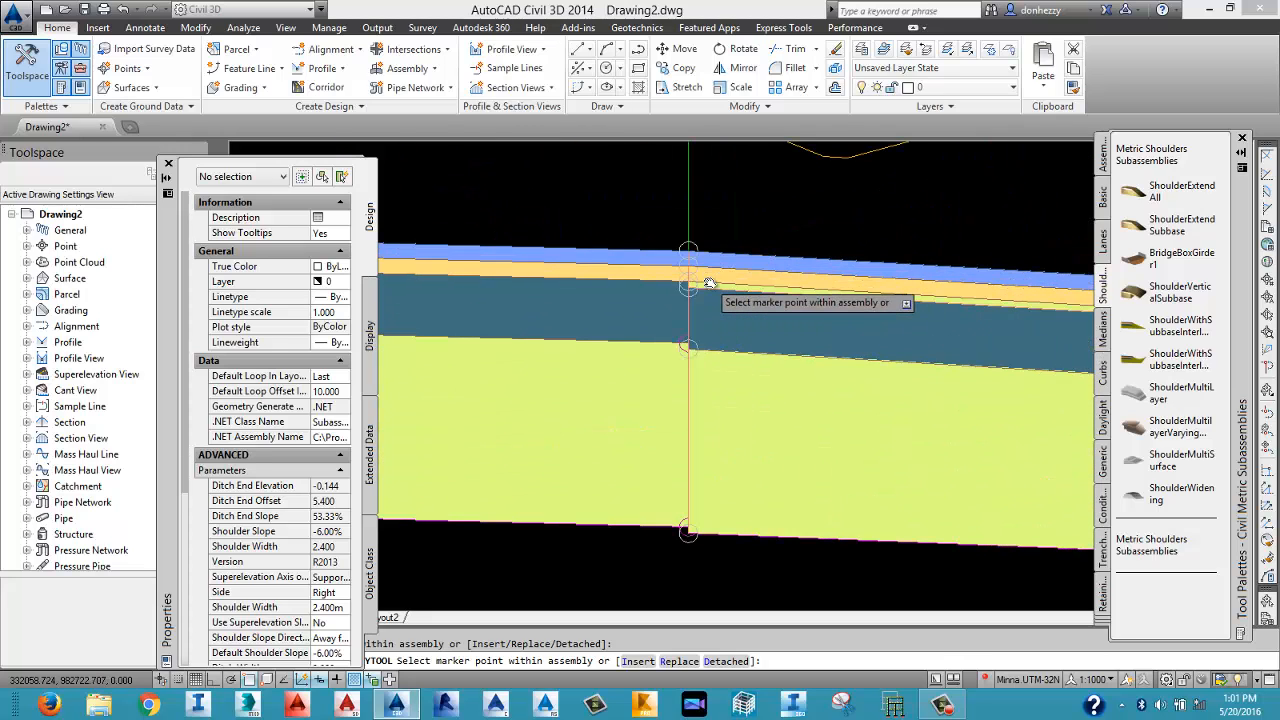
{"action": "scroll", "coordinate": [712, 291], "scroll_direction": "down", "scroll_amount": 2}
{"action": "right_click", "coordinate": [834, 405]}
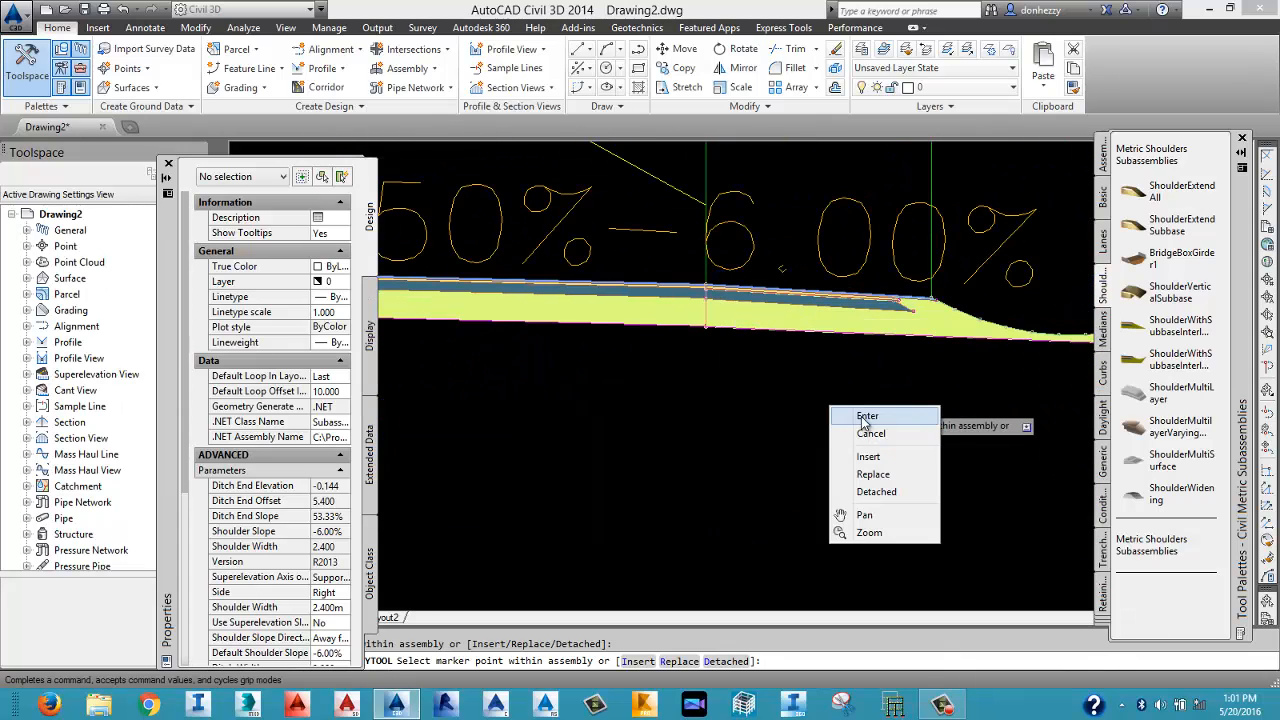
{"action": "left_click", "coordinate": [860, 421]}
Examine the joint where the shoulder's pavement layers meet the outer edge of the lane.
{"action": "scroll", "coordinate": [826, 403], "scroll_direction": "down", "scroll_amount": 2}
{"action": "scroll", "coordinate": [830, 395], "scroll_direction": "up", "scroll_amount": 3}
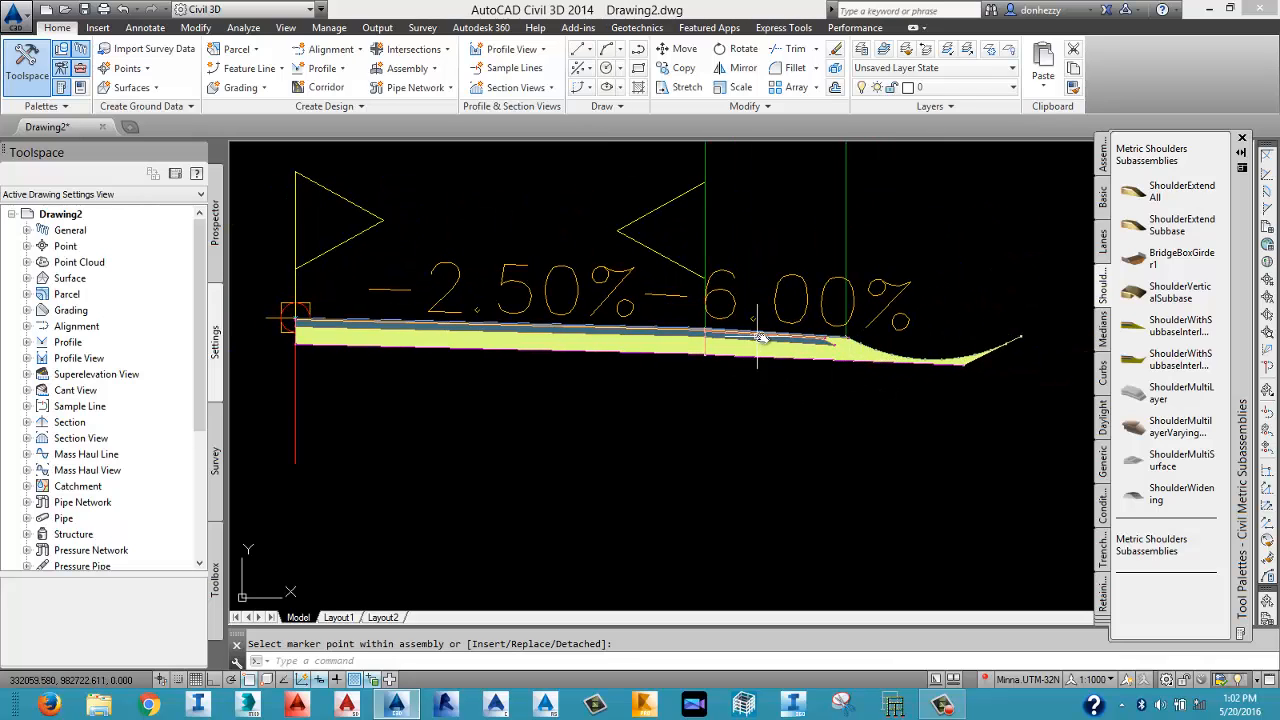
{"action": "scroll", "coordinate": [742, 340], "scroll_direction": "up", "scroll_amount": 2}
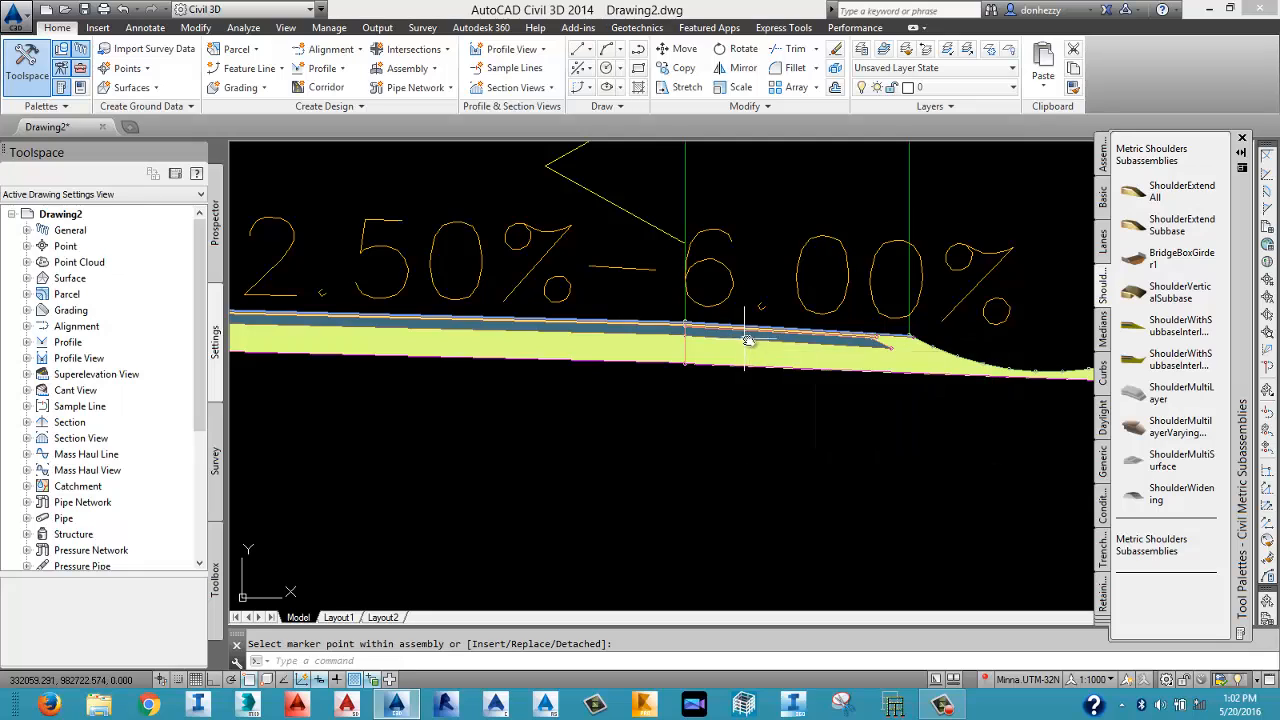
{"action": "scroll", "coordinate": [745, 340], "scroll_direction": "down", "scroll_amount": 2}
{"action": "scroll", "coordinate": [770, 352], "scroll_direction": "up", "scroll_amount": 2}
{"action": "scroll", "coordinate": [731, 343], "scroll_direction": "up", "scroll_amount": 5}
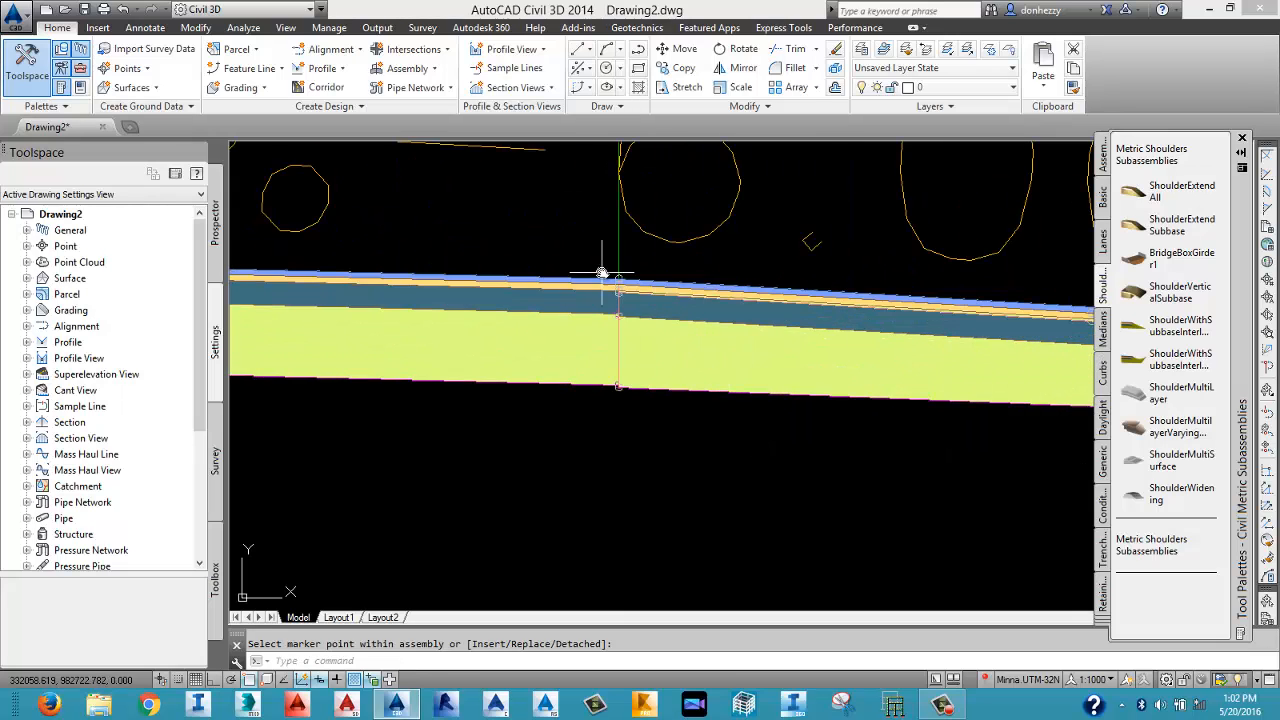
{"action": "left_click", "coordinate": [724, 316]}
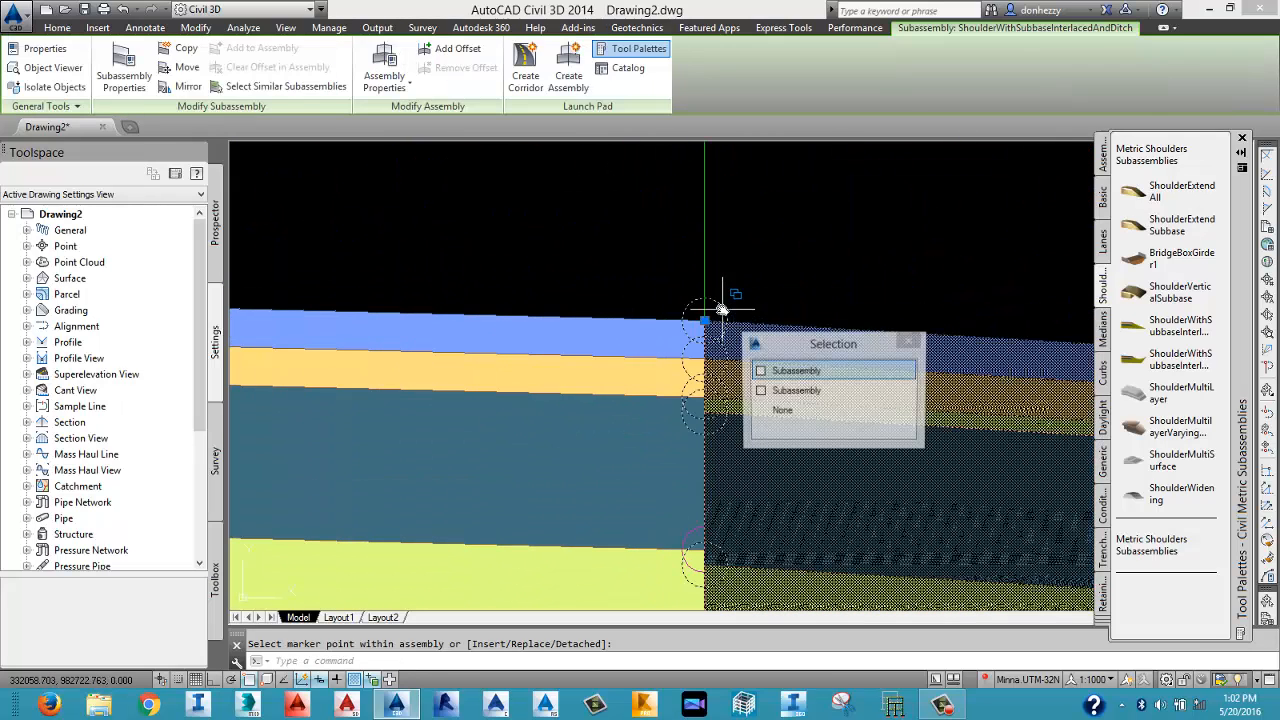
{"action": "key", "text": "Escape"}
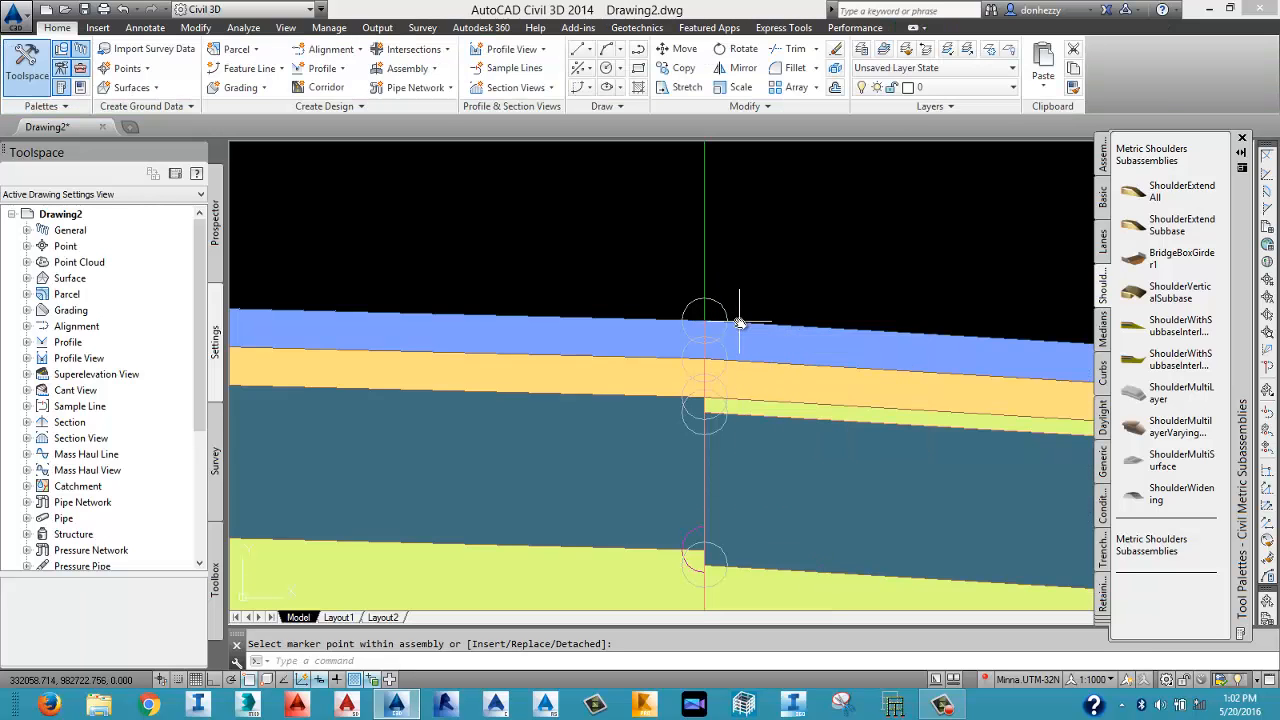
{"action": "scroll", "coordinate": [739, 326], "scroll_direction": "down", "scroll_amount": 3}
{"action": "scroll", "coordinate": [786, 371], "scroll_direction": "down", "scroll_amount": 3}
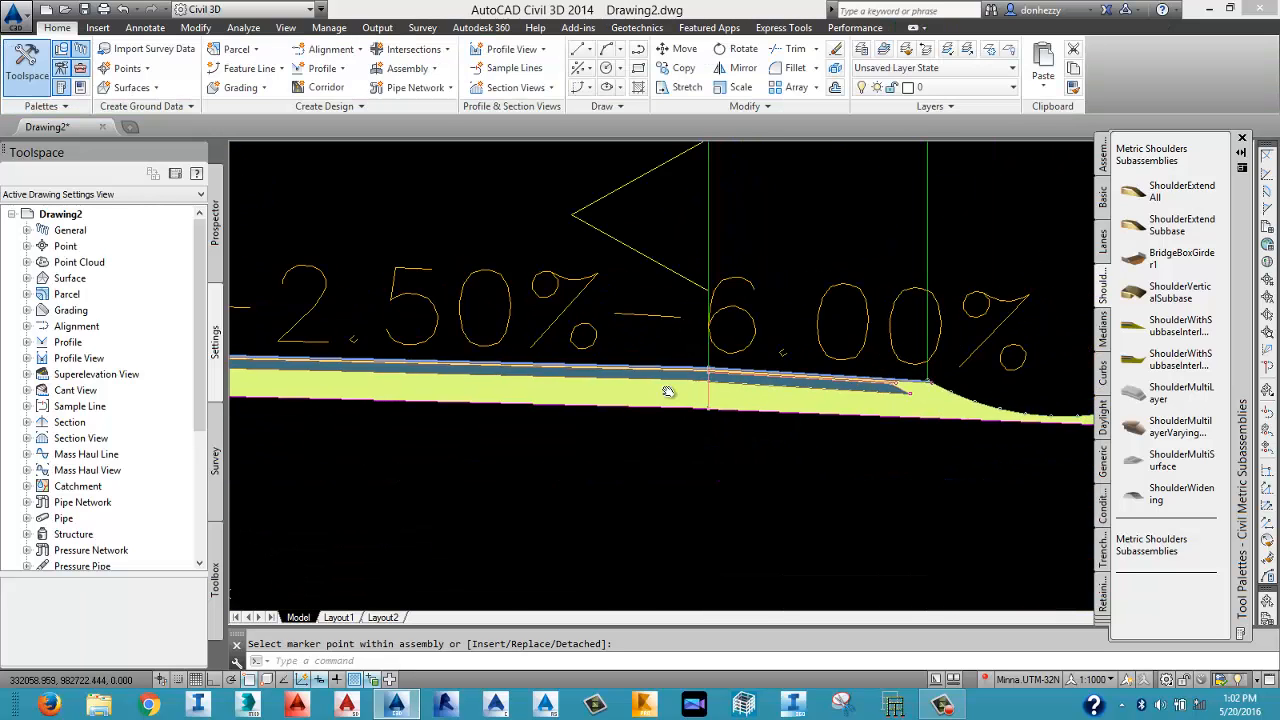
Inspect the shoulder subassembly and its ditch beyond the lane, leaving nothing selected.
{"action": "left_click", "coordinate": [758, 430]}
{"action": "left_click", "coordinate": [743, 394]}
{"action": "left_click", "coordinate": [740, 392]}
{"action": "left_click", "coordinate": [723, 362]}
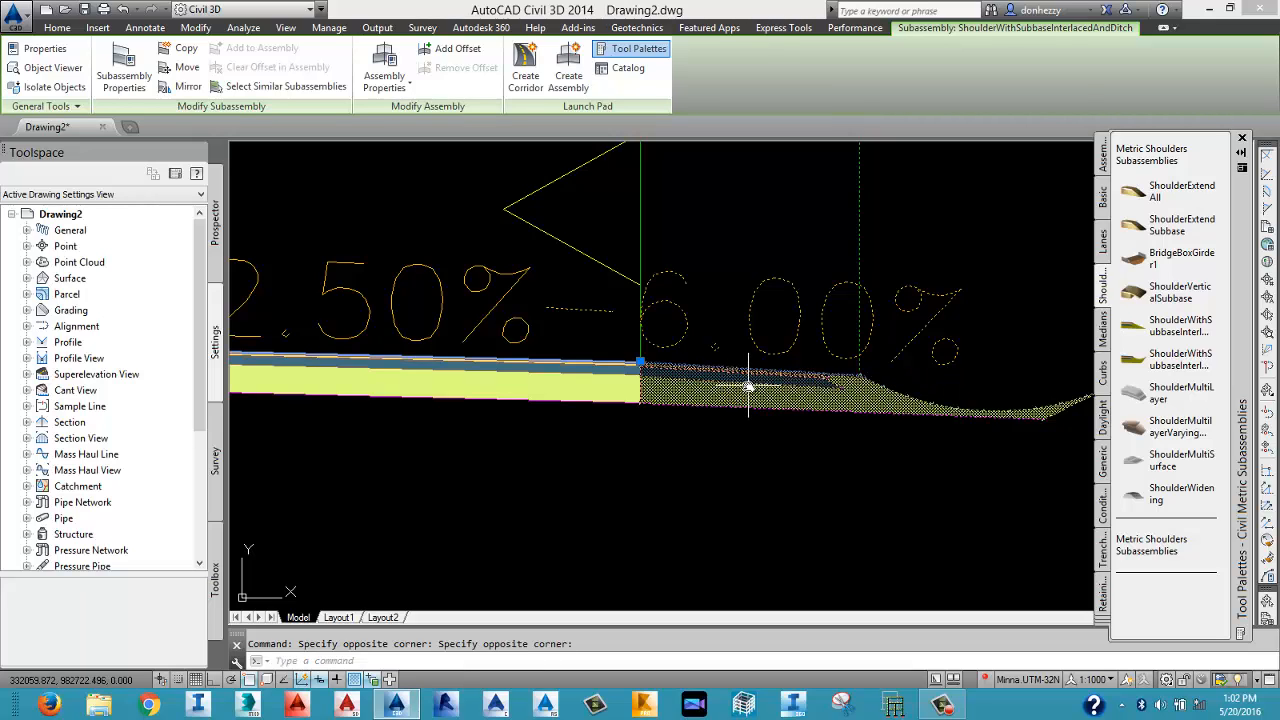
{"action": "key", "text": "Escape"}
{"action": "scroll", "coordinate": [726, 397], "scroll_direction": "down", "scroll_amount": 3}
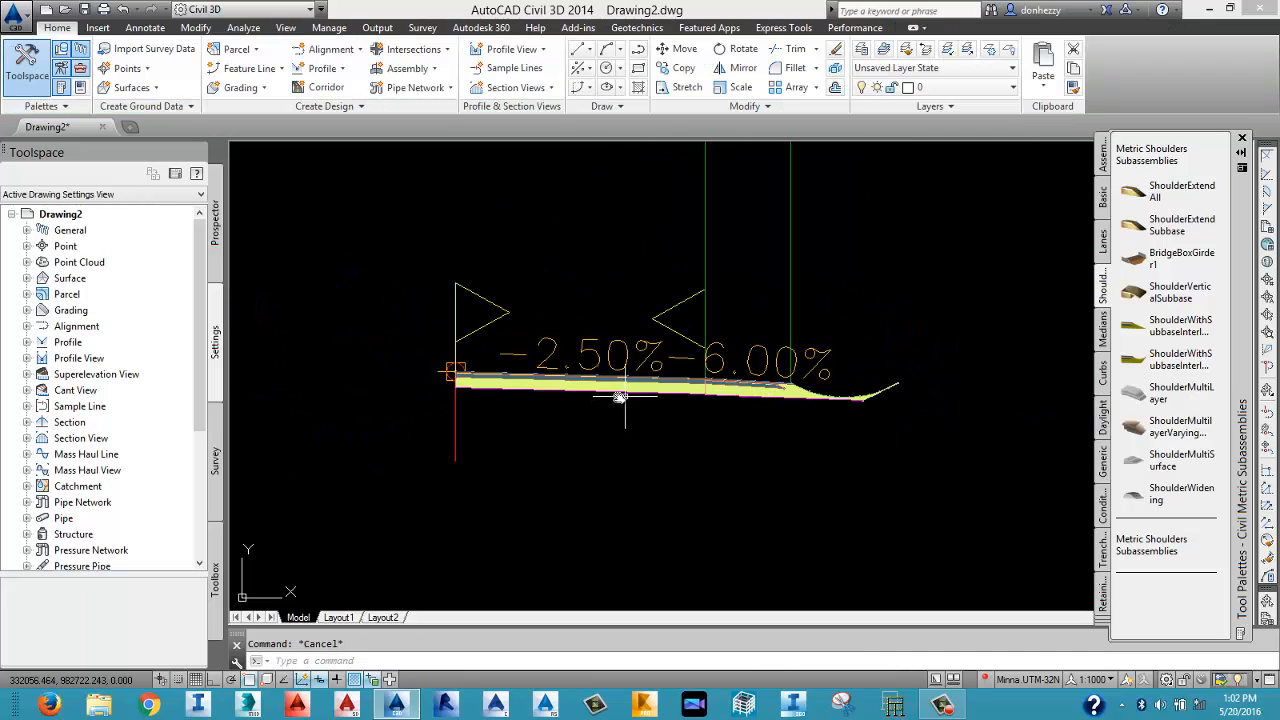
{"action": "middle_click_drag", "start_coordinate": [617, 400], "coordinate": [680, 407]}
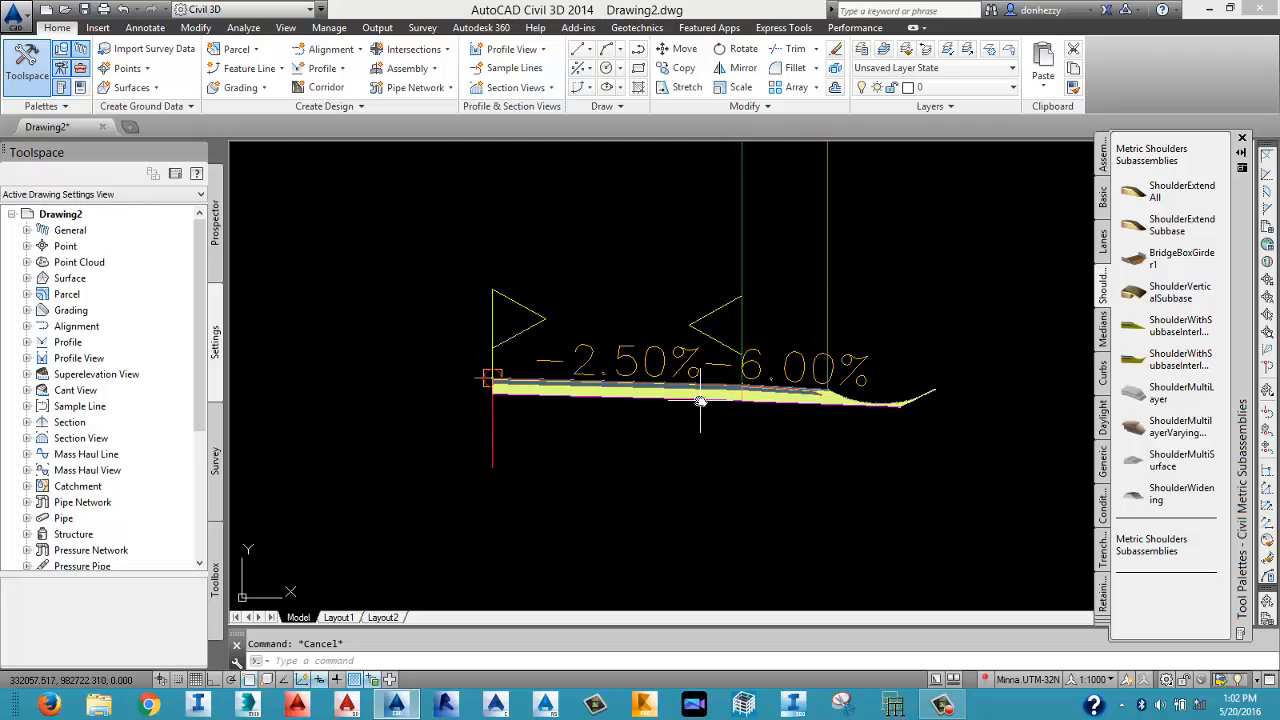
{"action": "mouse_move", "coordinate": [702, 399]}
{"action": "mouse_move", "coordinate": [697, 451]}
{"action": "middle_mouse_down"}
{"action": "mouse_move", "coordinate": [726, 476]}
{"action": "mouse_move", "coordinate": [835, 451]}
{"action": "mouse_move", "coordinate": [792, 488]}
{"action": "middle_mouse_up"}
{"action": "scroll", "coordinate": [792, 488], "scroll_direction": "down", "scroll_amount": 2}
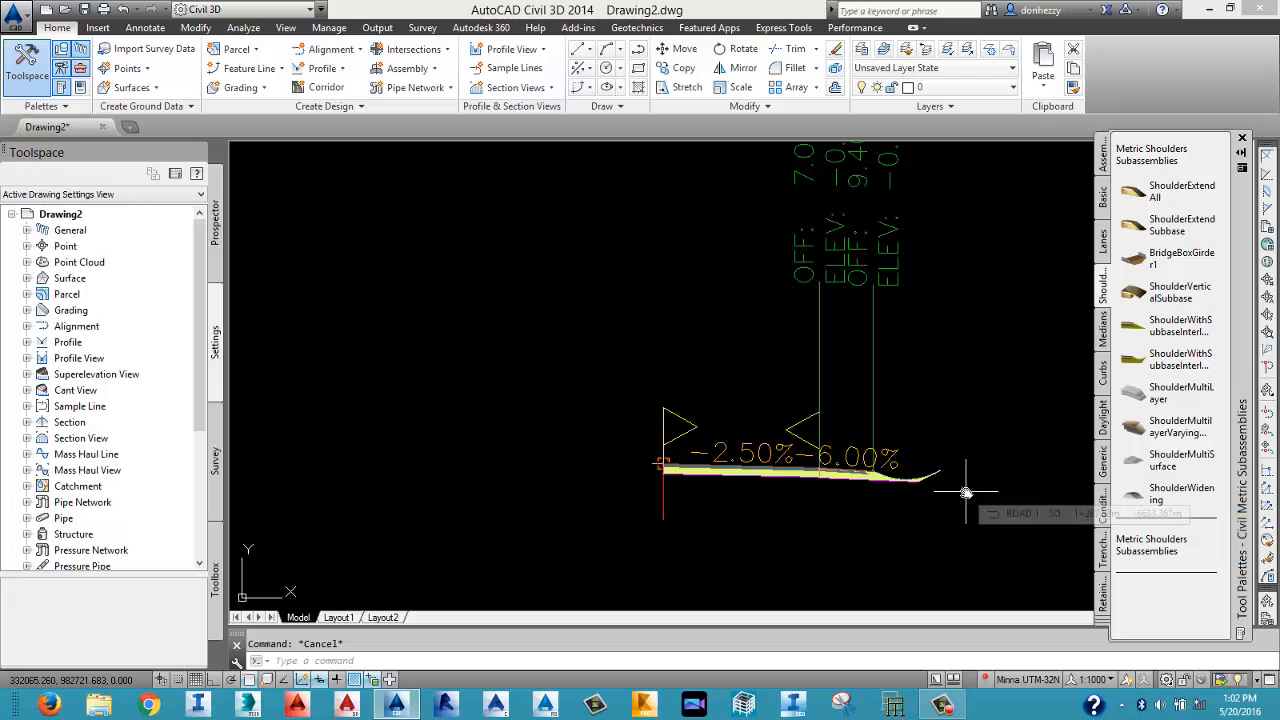
{"action": "scroll", "coordinate": [930, 480], "scroll_direction": "up", "scroll_amount": 5}
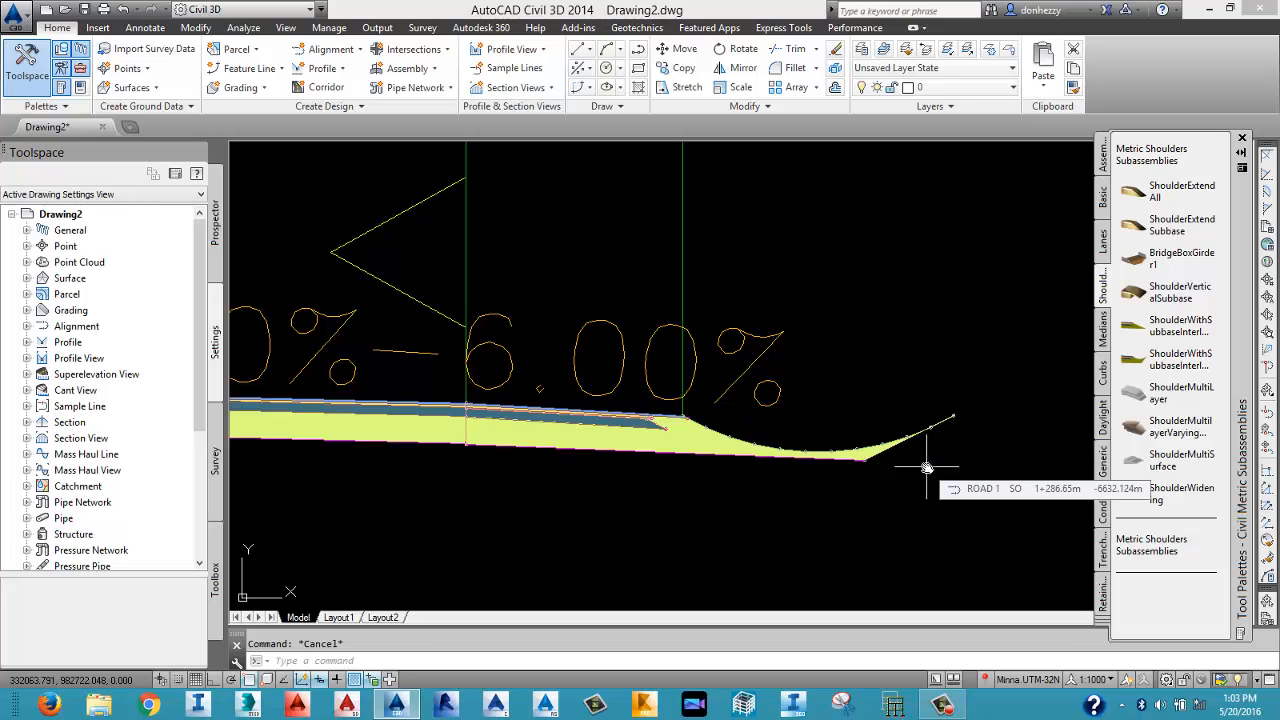
{"action": "scroll", "coordinate": [822, 467], "scroll_direction": "down", "scroll_amount": 8}
{"action": "scroll", "coordinate": [816, 468], "scroll_direction": "up", "scroll_amount": 2}
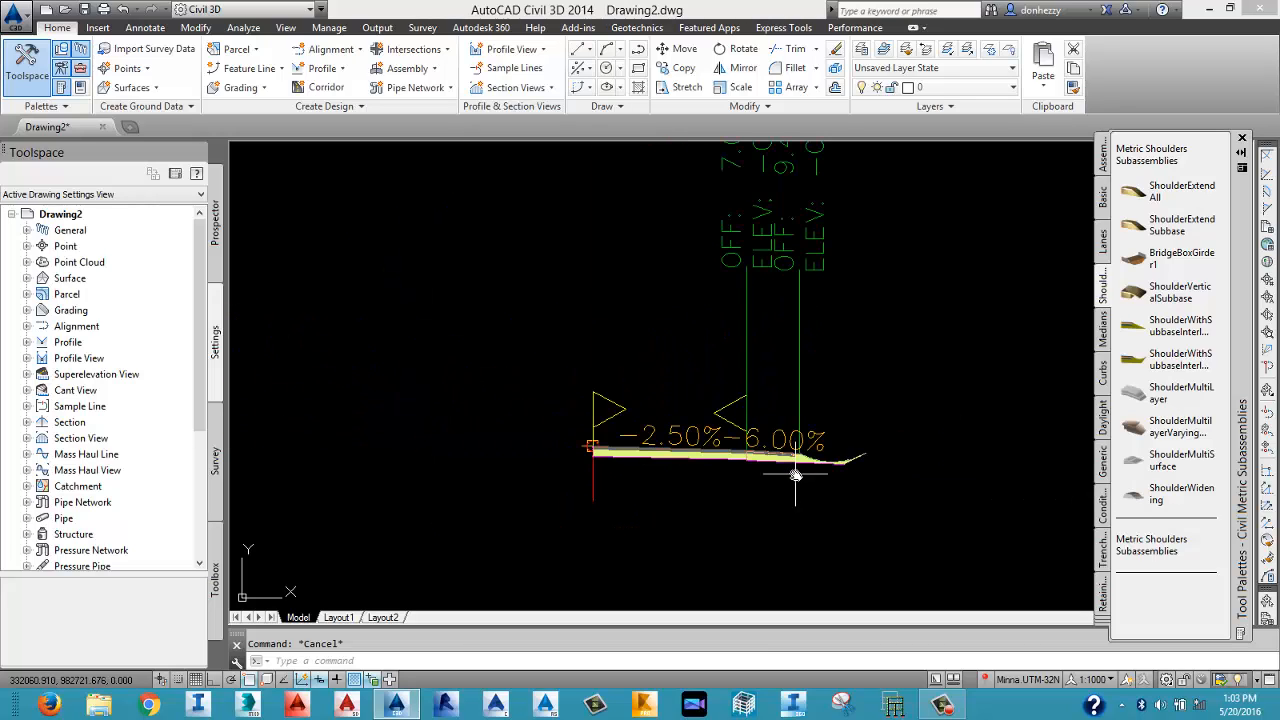
Mirror the right-side lane and shoulder subassemblies to the other side of the assembly baseline.
{"action": "middle_click_drag", "start_coordinate": [751, 478], "coordinate": [757, 452]}
{"action": "left_click", "coordinate": [759, 451]}
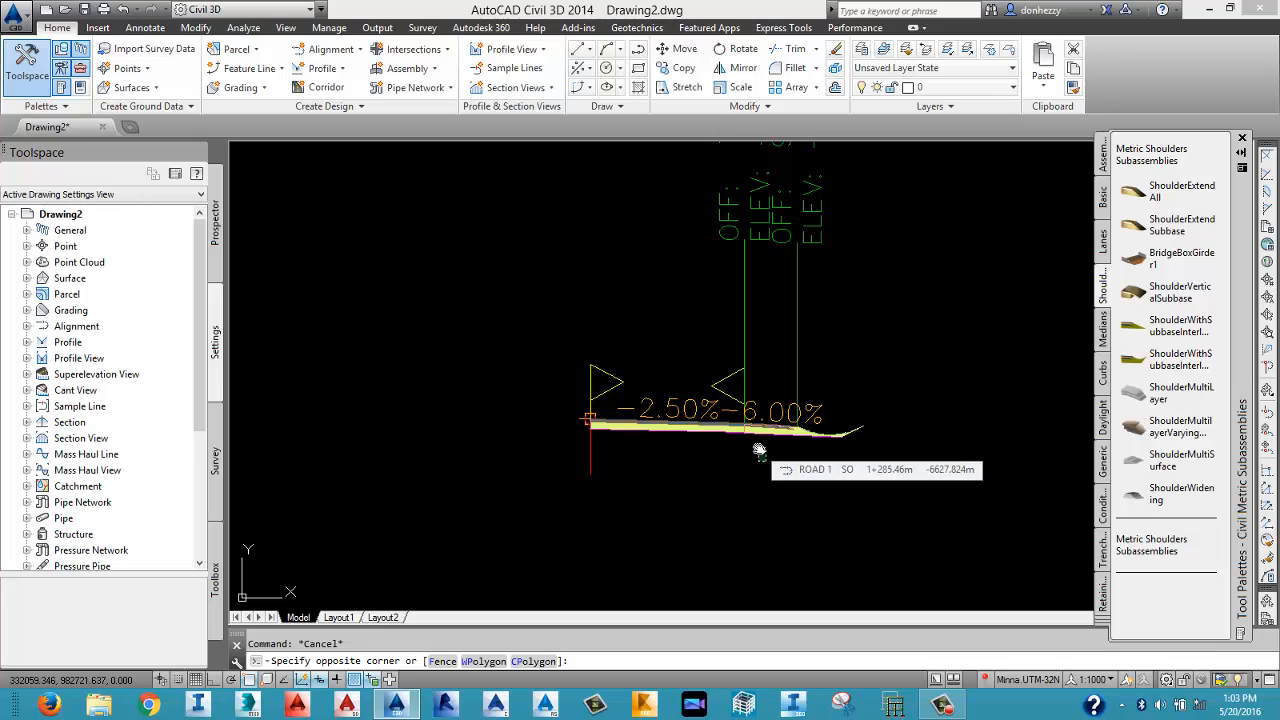
{"action": "left_click", "coordinate": [835, 508]}
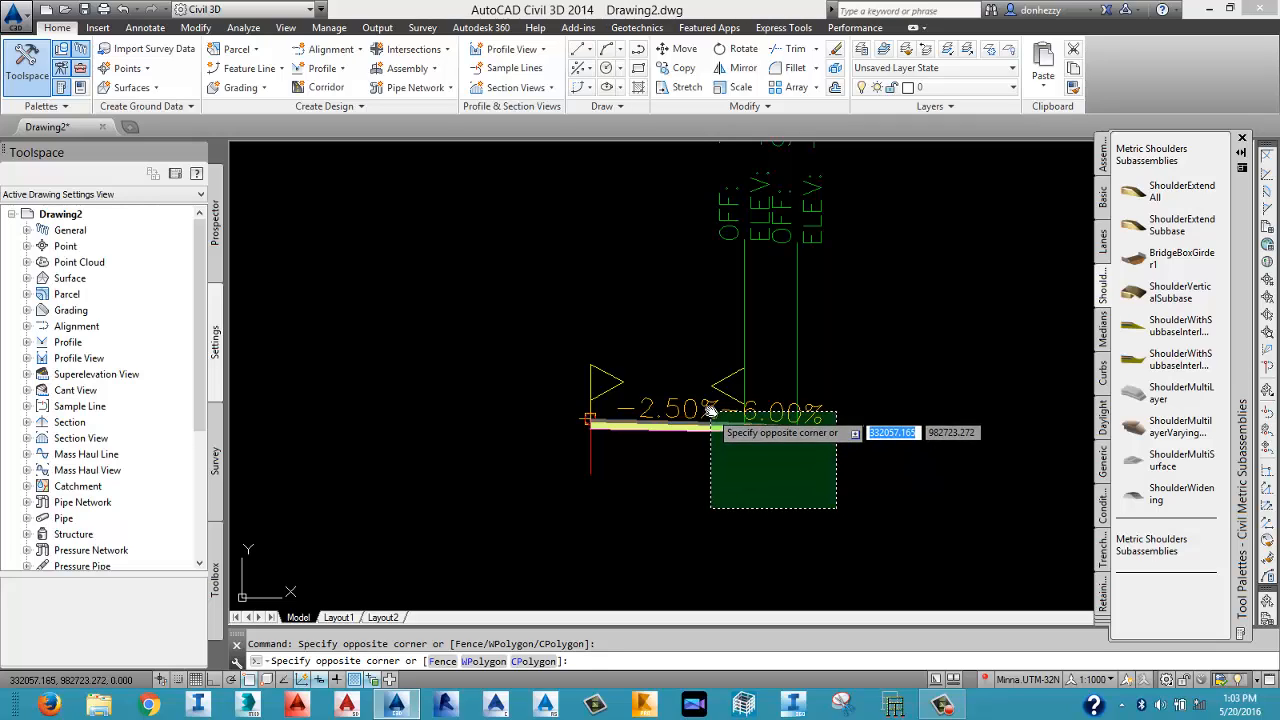
{"action": "left_click", "coordinate": [701, 364]}
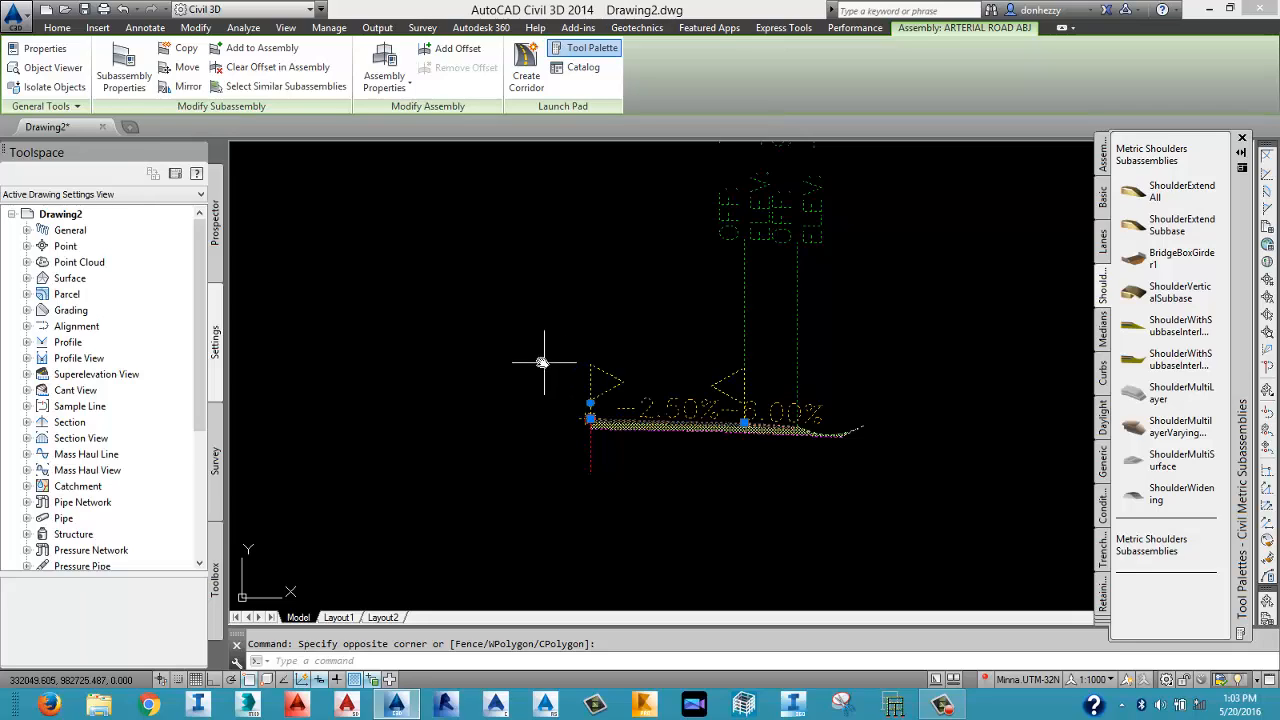
{"action": "left_click", "coordinate": [190, 88]}
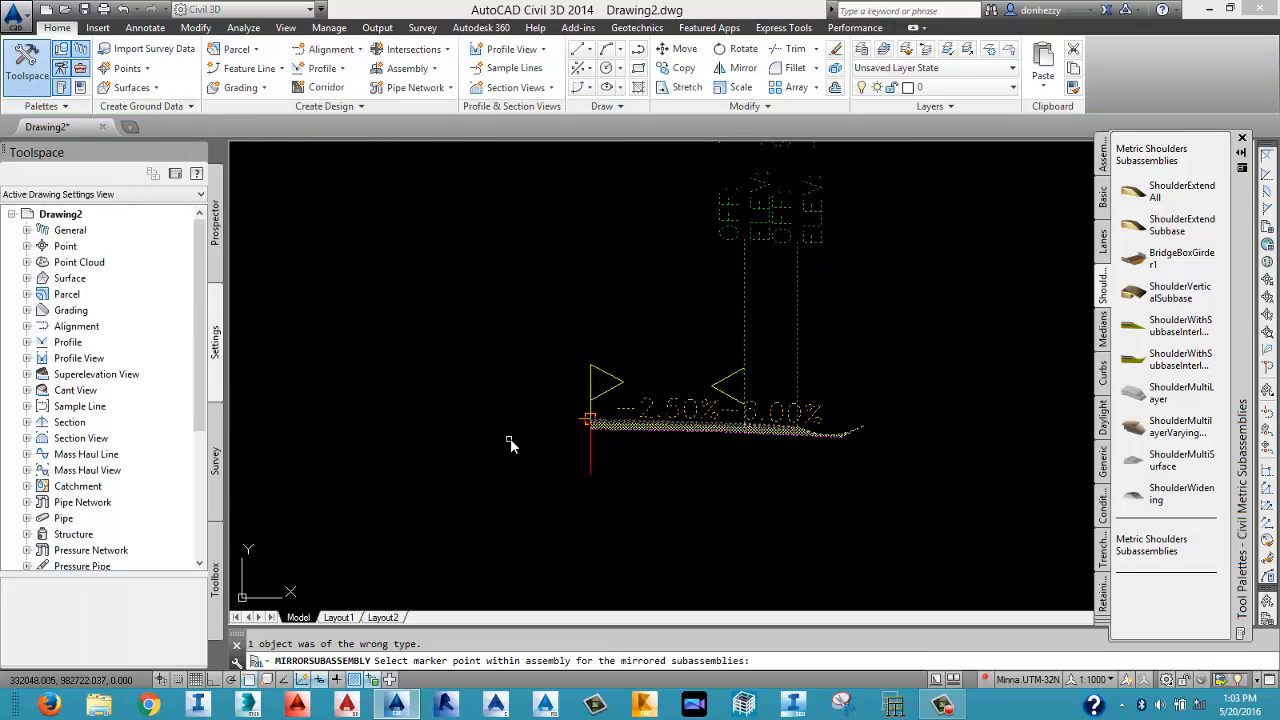
{"action": "left_click", "coordinate": [588, 466]}
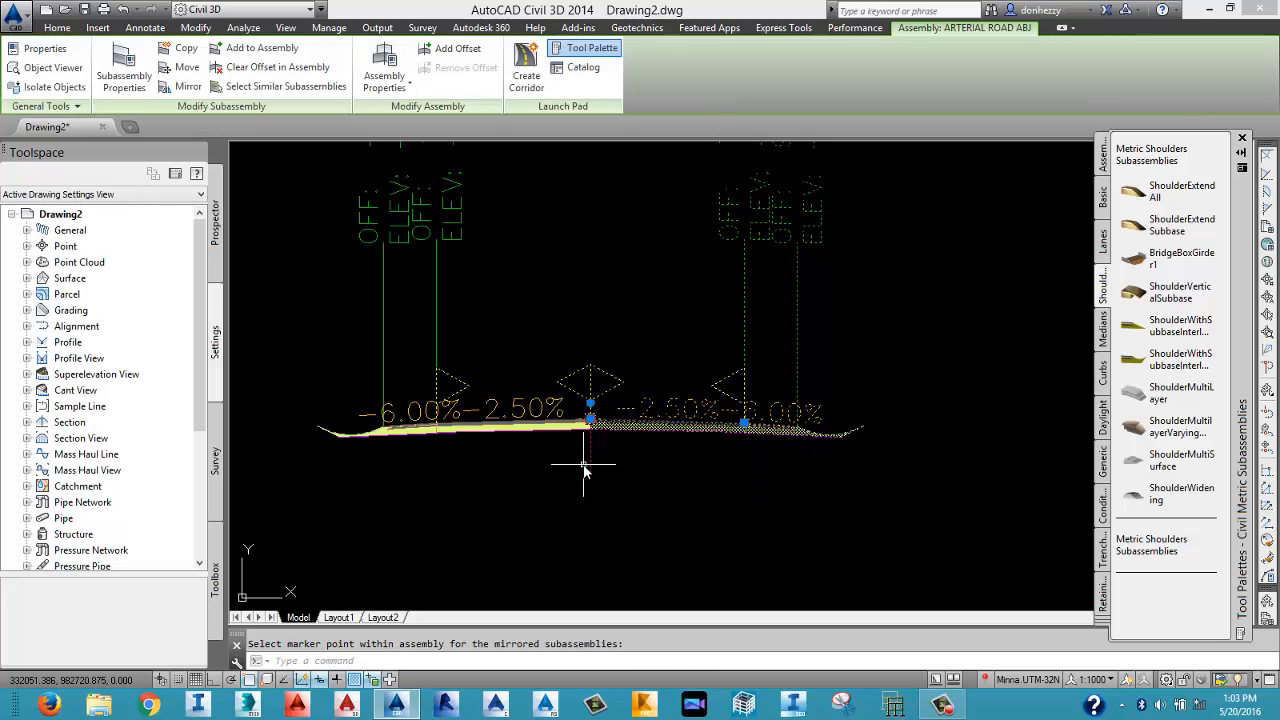
{"action": "key", "text": "Escape"}
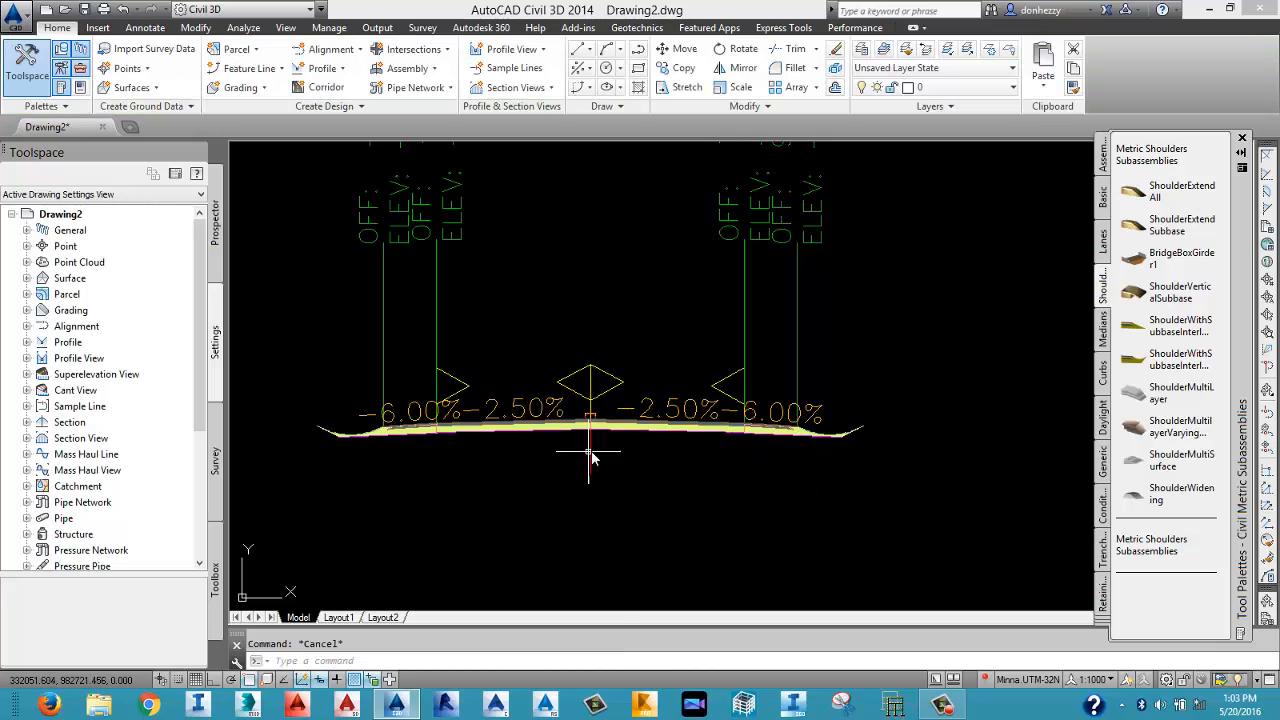
Review the complete two-sided road assembly in an overall view of its surroundings.
{"action": "scroll", "coordinate": [598, 460], "scroll_direction": "down", "scroll_amount": 4}
{"action": "scroll", "coordinate": [603, 458], "scroll_direction": "up", "scroll_amount": 5}
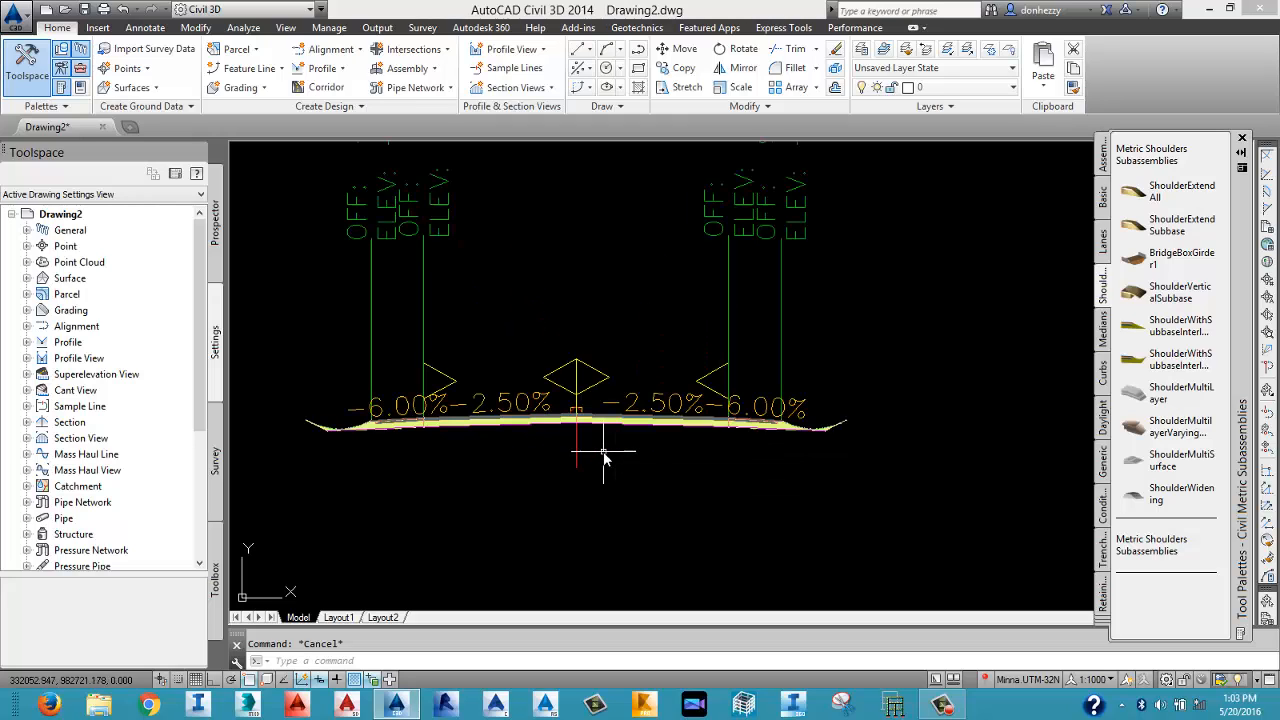
{"action": "scroll", "coordinate": [604, 459], "scroll_direction": "down", "scroll_amount": 4}
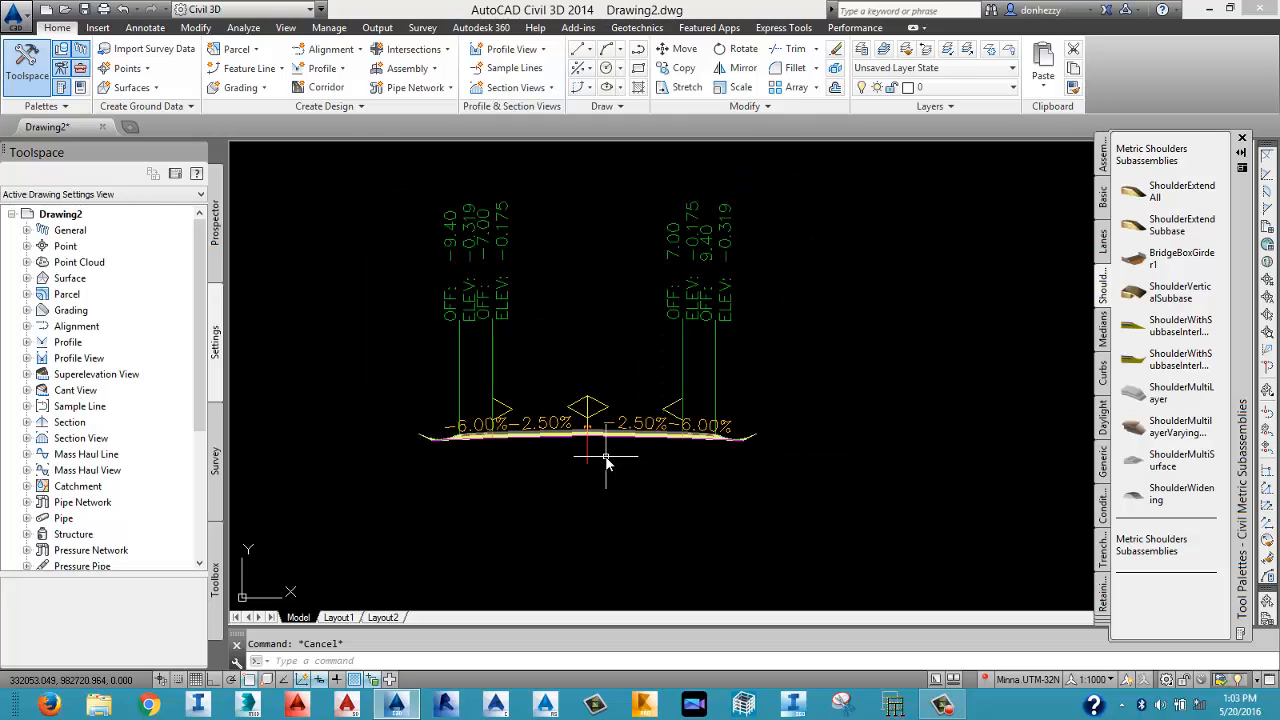
{"action": "scroll", "coordinate": [604, 459], "scroll_direction": "down", "scroll_amount": 2}
{"action": "middle_click_drag", "start_coordinate": [620, 470], "coordinate": [630, 415]}
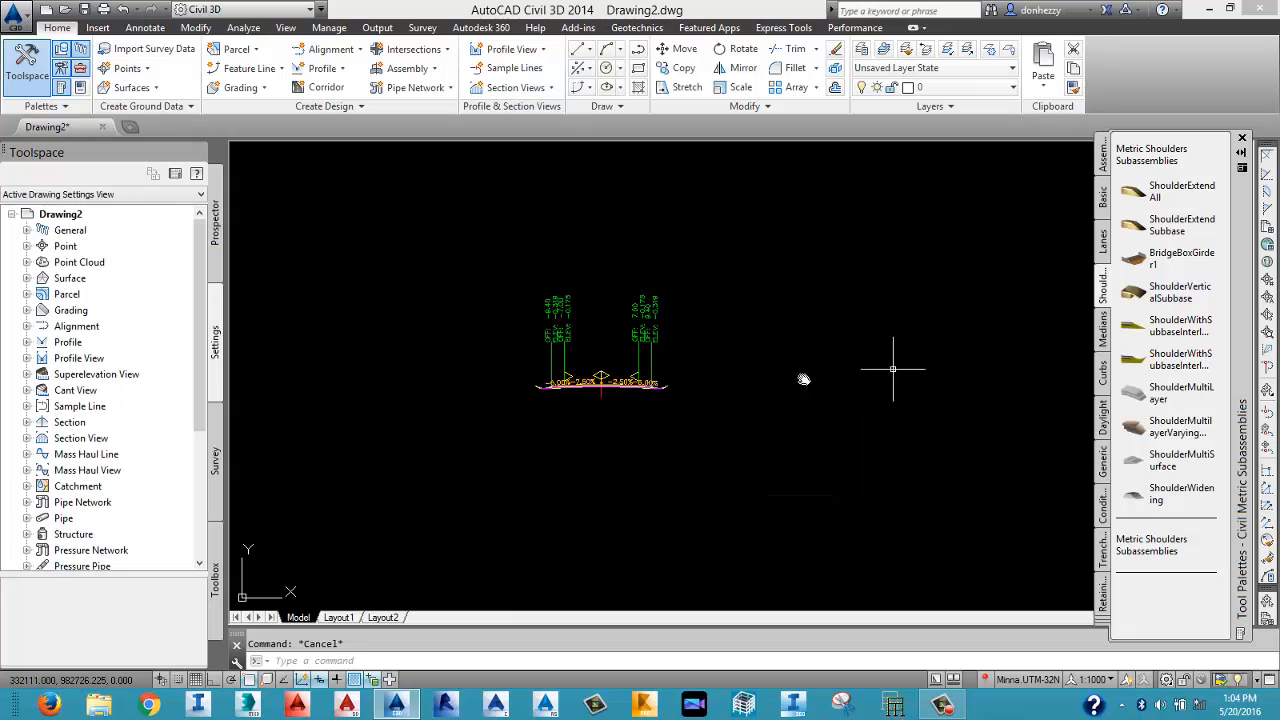
Review the finished two-sided assembly and its place beside the other assemblies, the two profile views and the site plan.
{"action": "scroll", "coordinate": [631, 411], "scroll_direction": "down", "scroll_amount": 6}
{"action": "scroll", "coordinate": [629, 413], "scroll_direction": "up", "scroll_amount": 6}
{"action": "scroll", "coordinate": [598, 400], "scroll_direction": "up", "scroll_amount": 2}
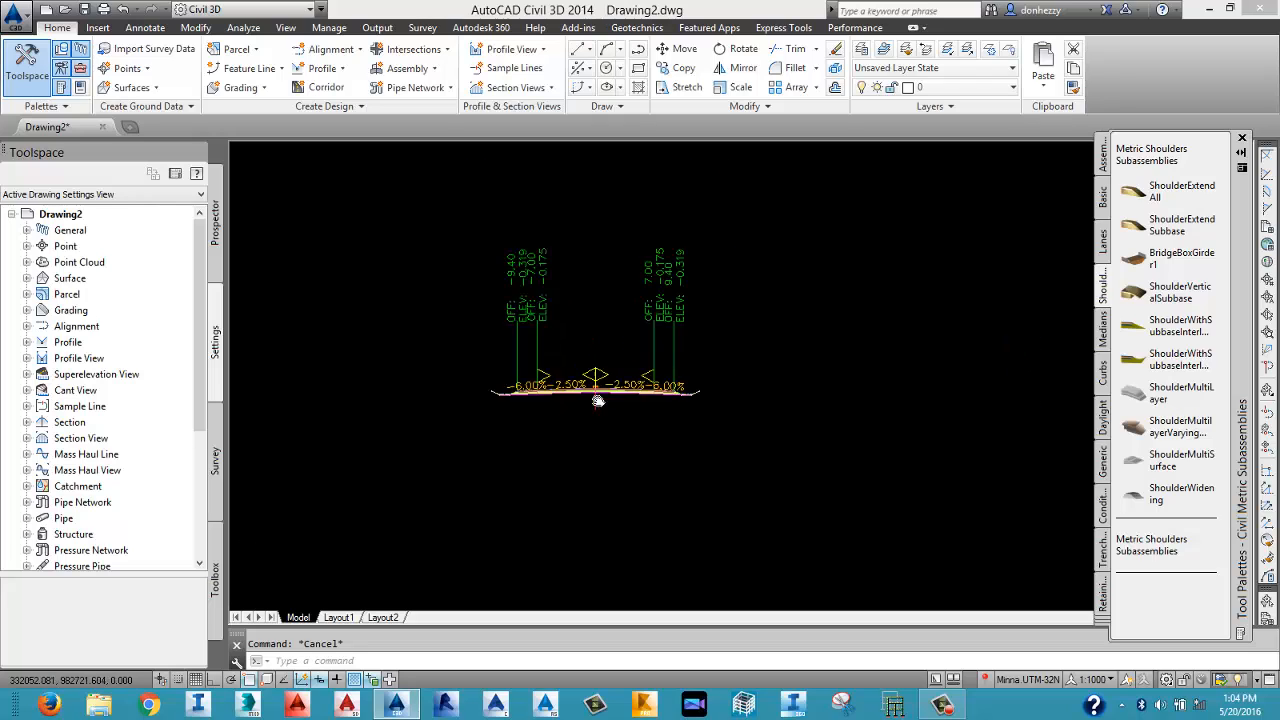
{"action": "scroll", "coordinate": [597, 400], "scroll_direction": "up", "scroll_amount": 2}
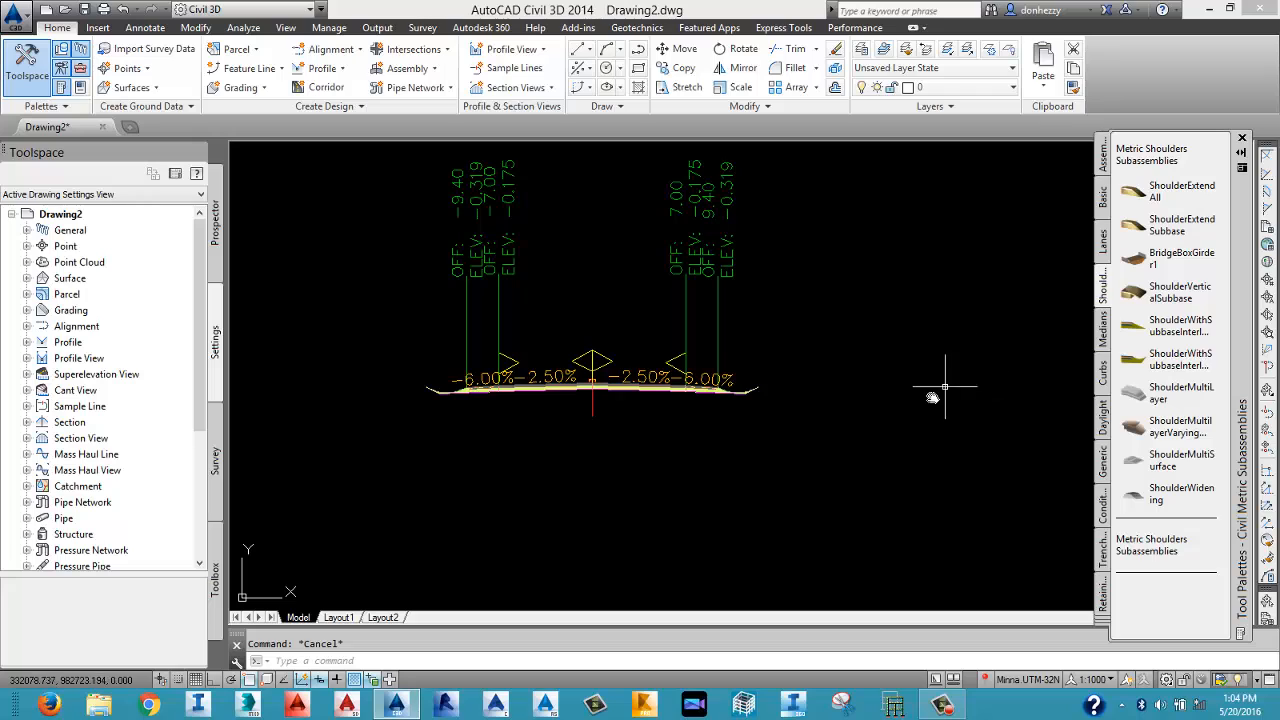
{"action": "scroll", "coordinate": [944, 386], "scroll_direction": "down", "scroll_amount": 8}
{"action": "middle_click_drag", "start_coordinate": [960, 437], "coordinate": [679, 443]}
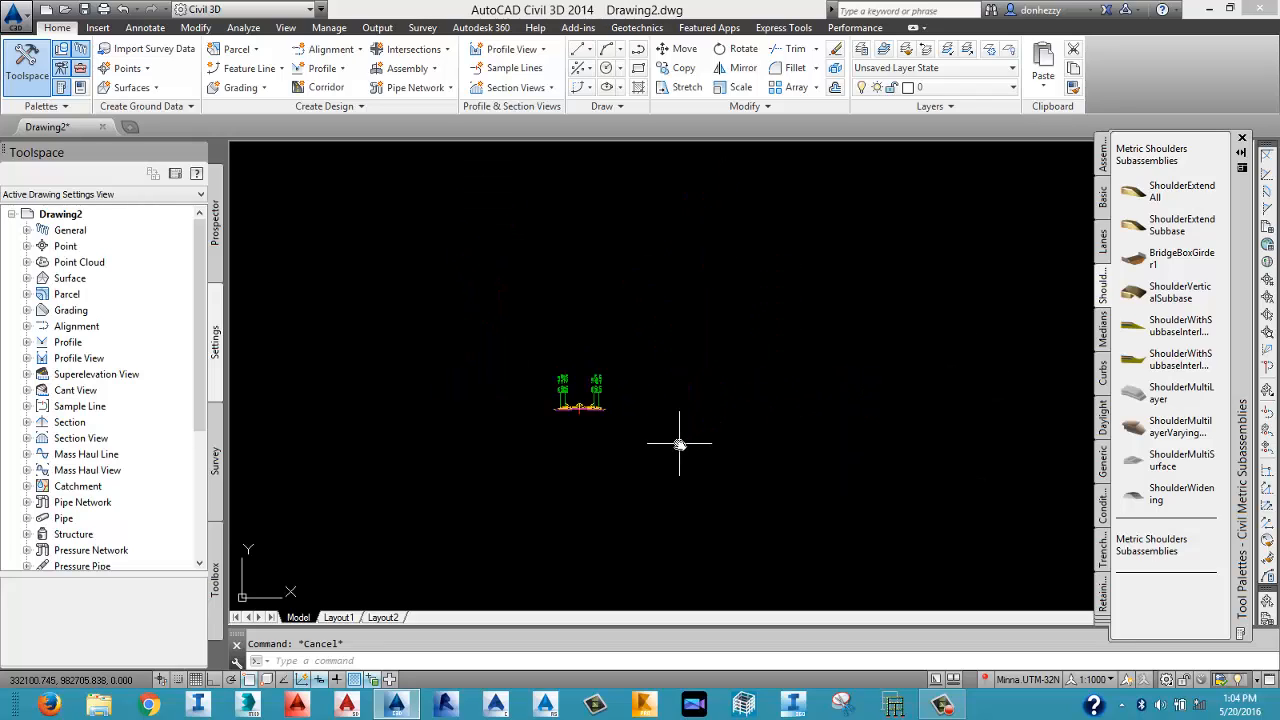
{"action": "scroll", "coordinate": [679, 443], "scroll_direction": "down", "scroll_amount": 2}
{"action": "middle_click_drag", "start_coordinate": [786, 457], "coordinate": [766, 414]}
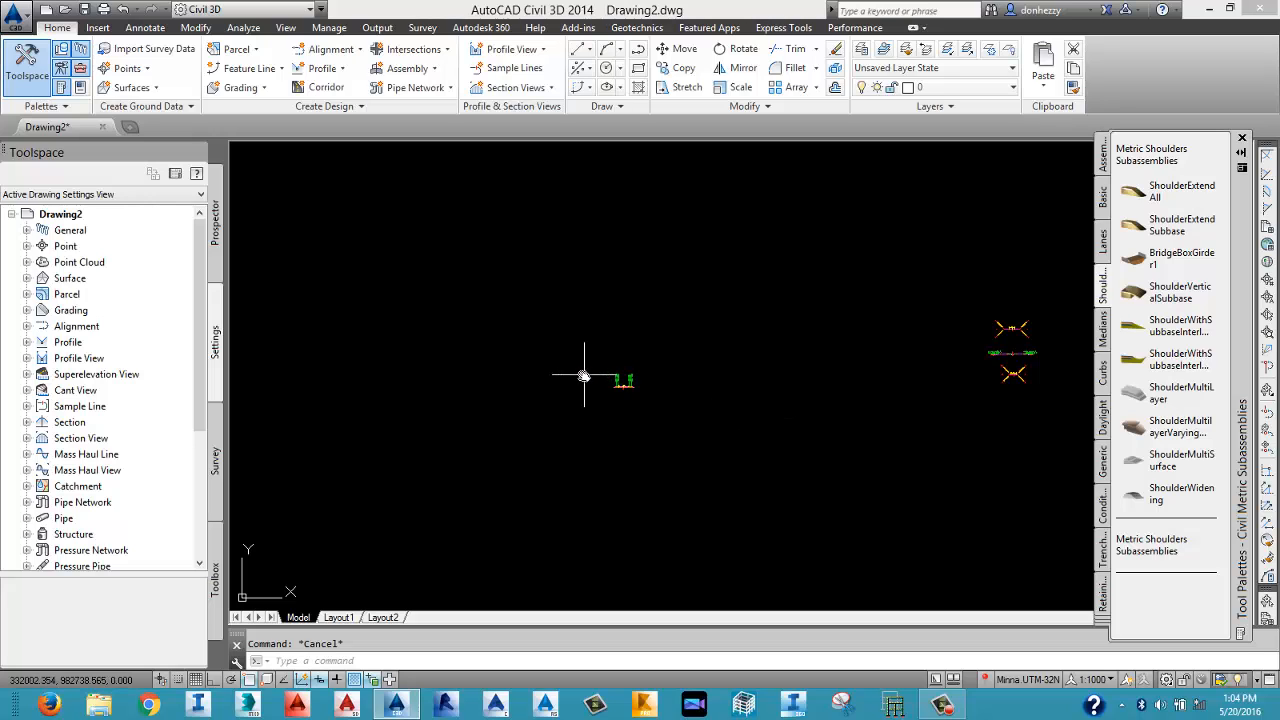
{"action": "scroll", "coordinate": [475, 367], "scroll_direction": "down", "scroll_amount": 2}
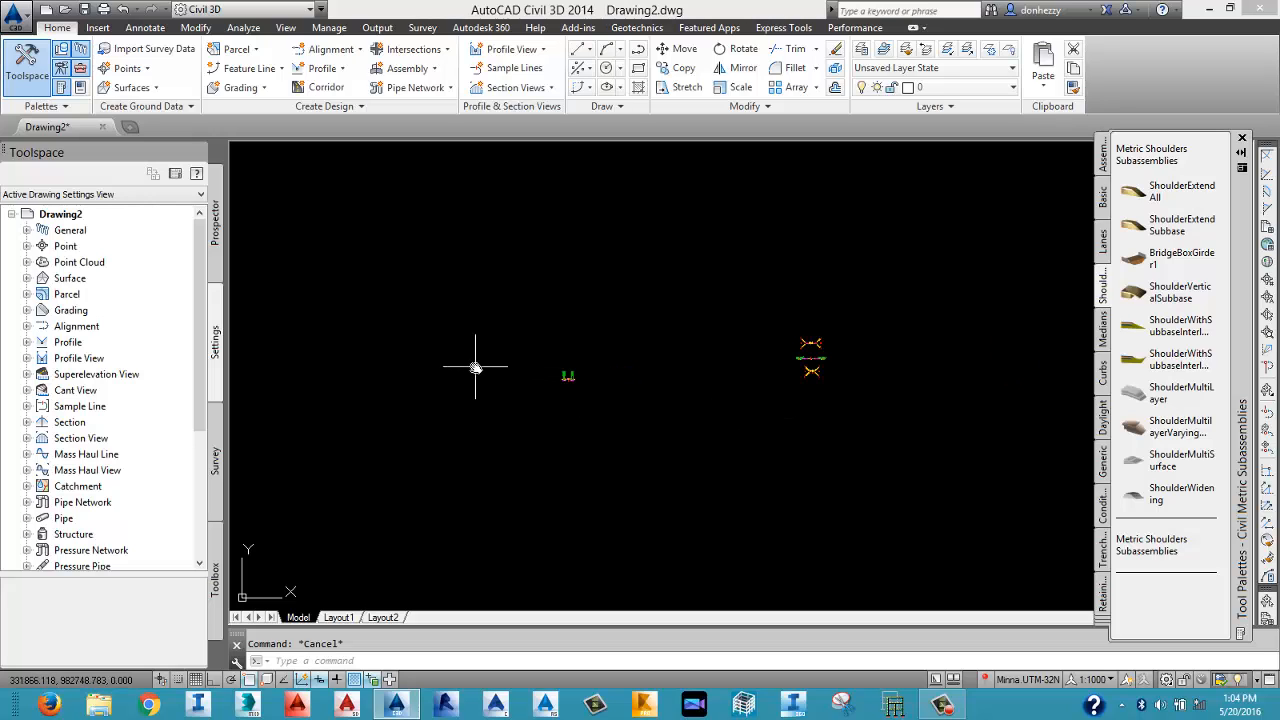
{"action": "middle_click_drag", "start_coordinate": [443, 317], "coordinate": [606, 277]}
{"action": "scroll", "coordinate": [606, 279], "scroll_direction": "down", "scroll_amount": 3}
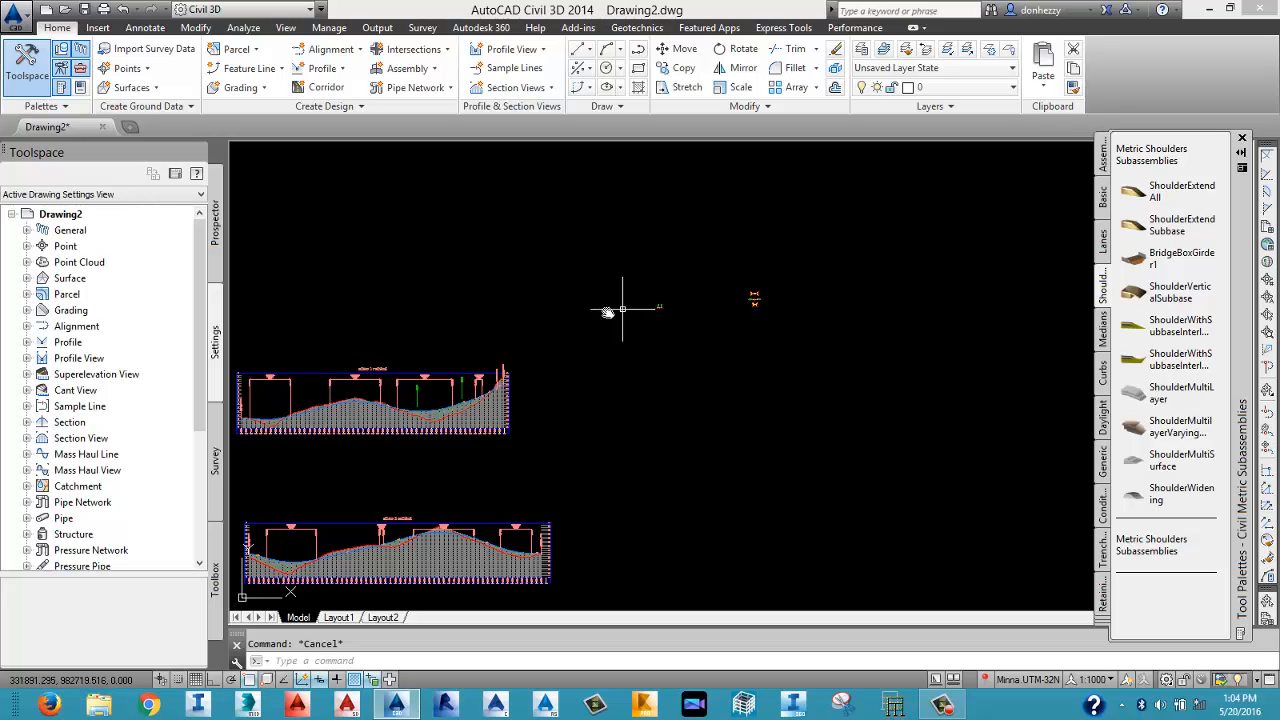
{"action": "scroll", "coordinate": [800, 300], "scroll_direction": "down", "scroll_amount": 3}
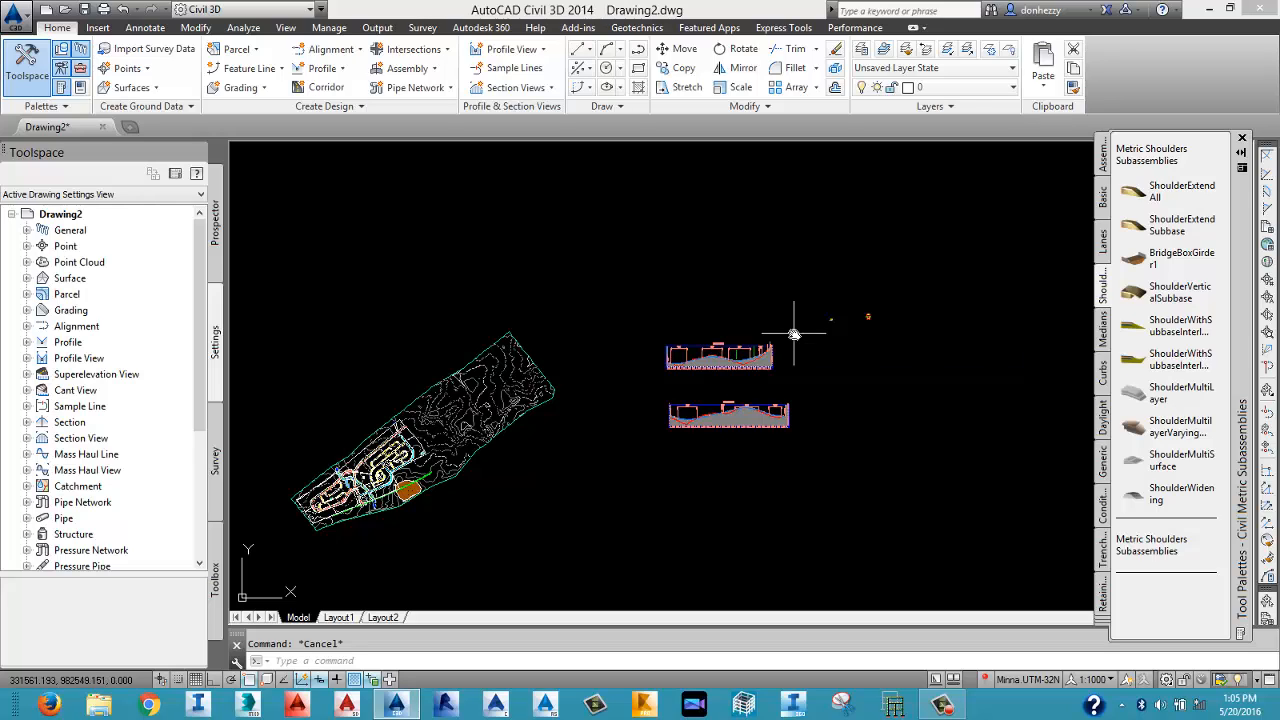
Start a new corridor named ROAD 1 with the Basic corridor style and the ROAD 1 alignment.
{"action": "left_click", "coordinate": [326, 87]}
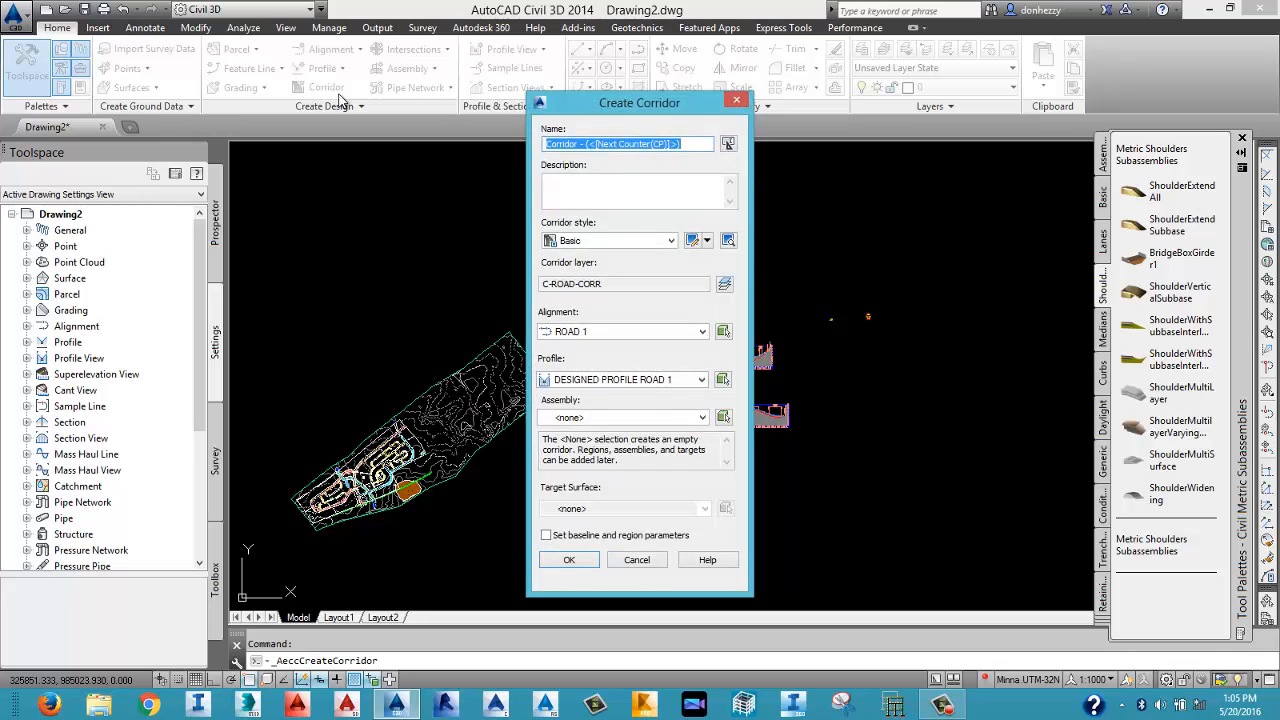
{"action": "type", "text": "ROAD 1"}
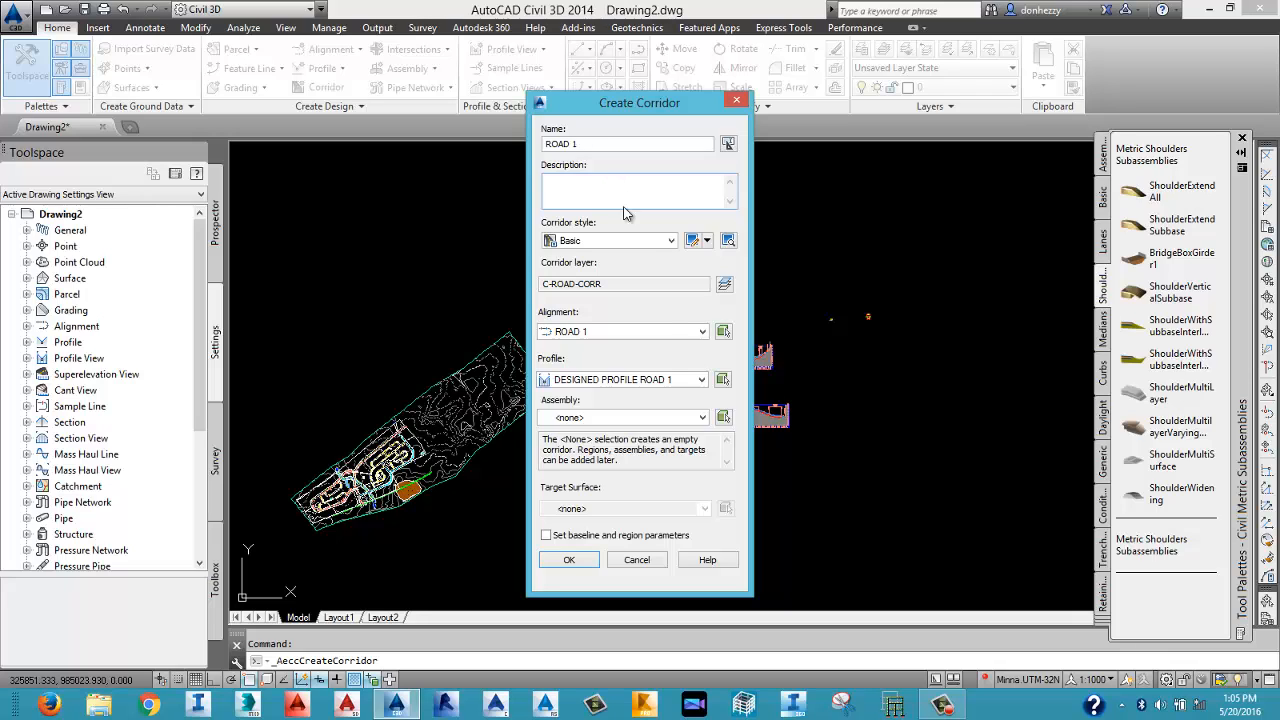
{"action": "left_click", "coordinate": [652, 243]}
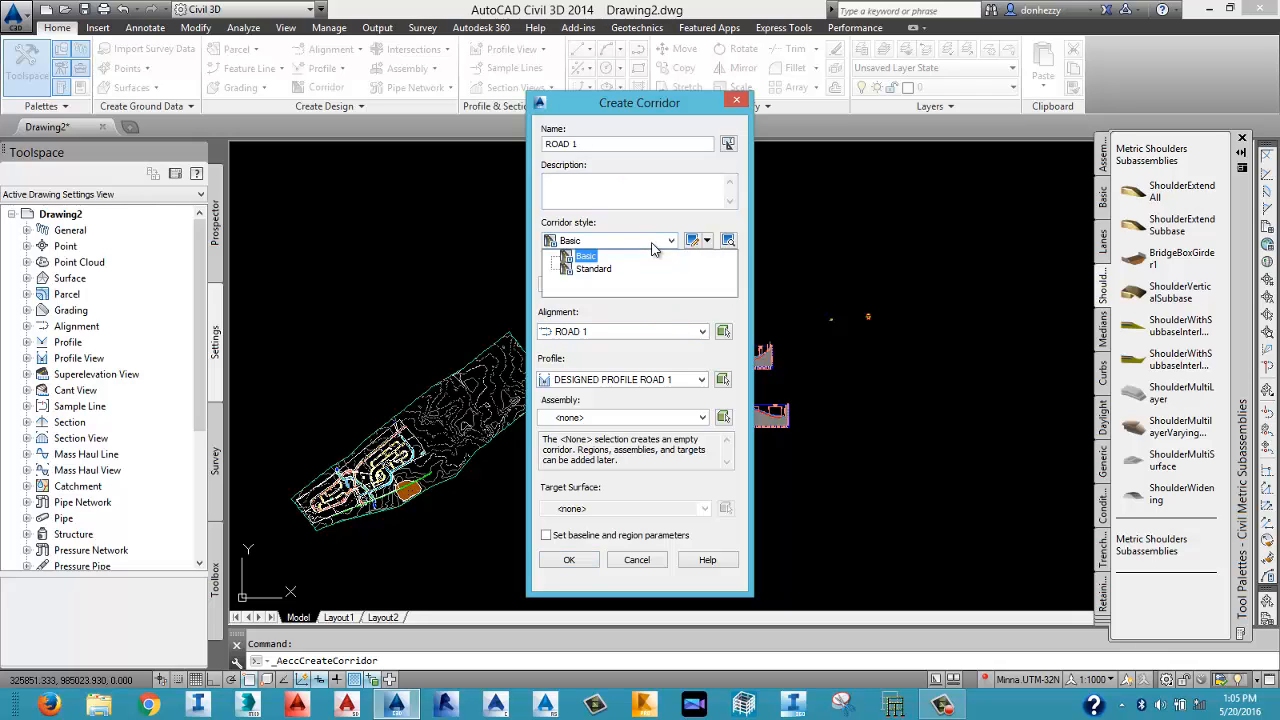
{"action": "left_click", "coordinate": [650, 245]}
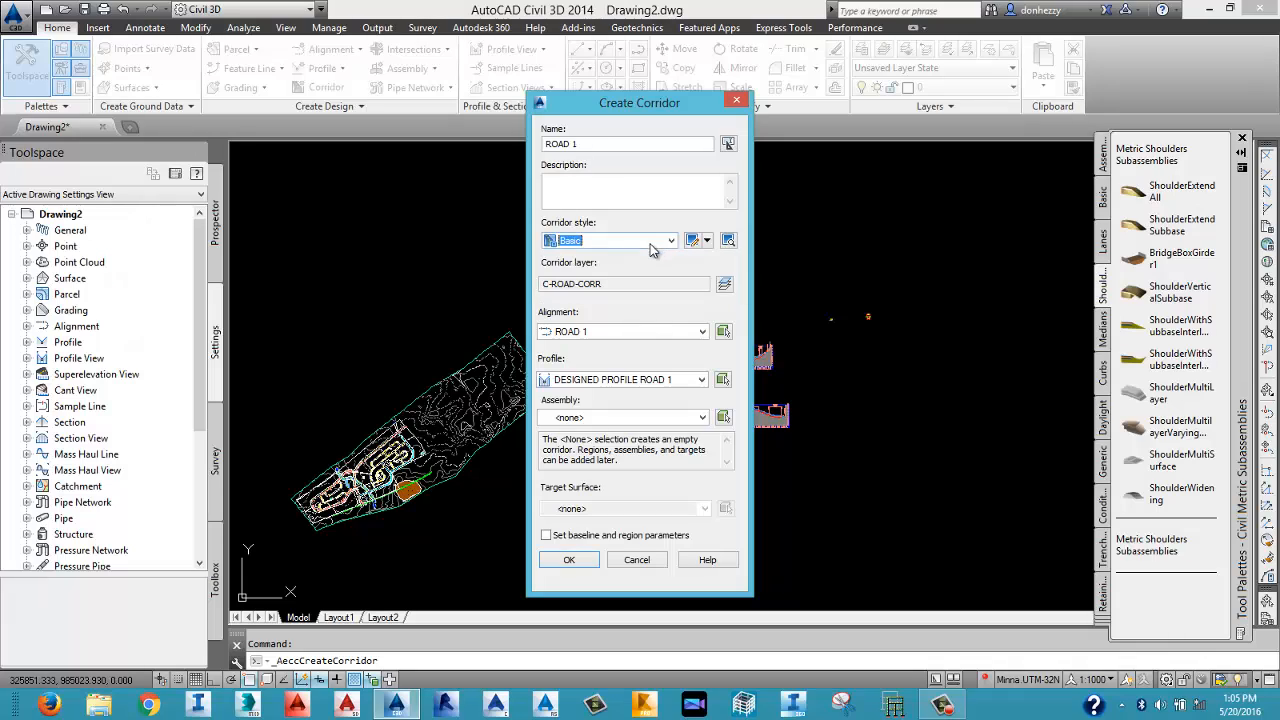
{"action": "left_click", "coordinate": [605, 334]}
{"action": "left_click", "coordinate": [598, 347]}
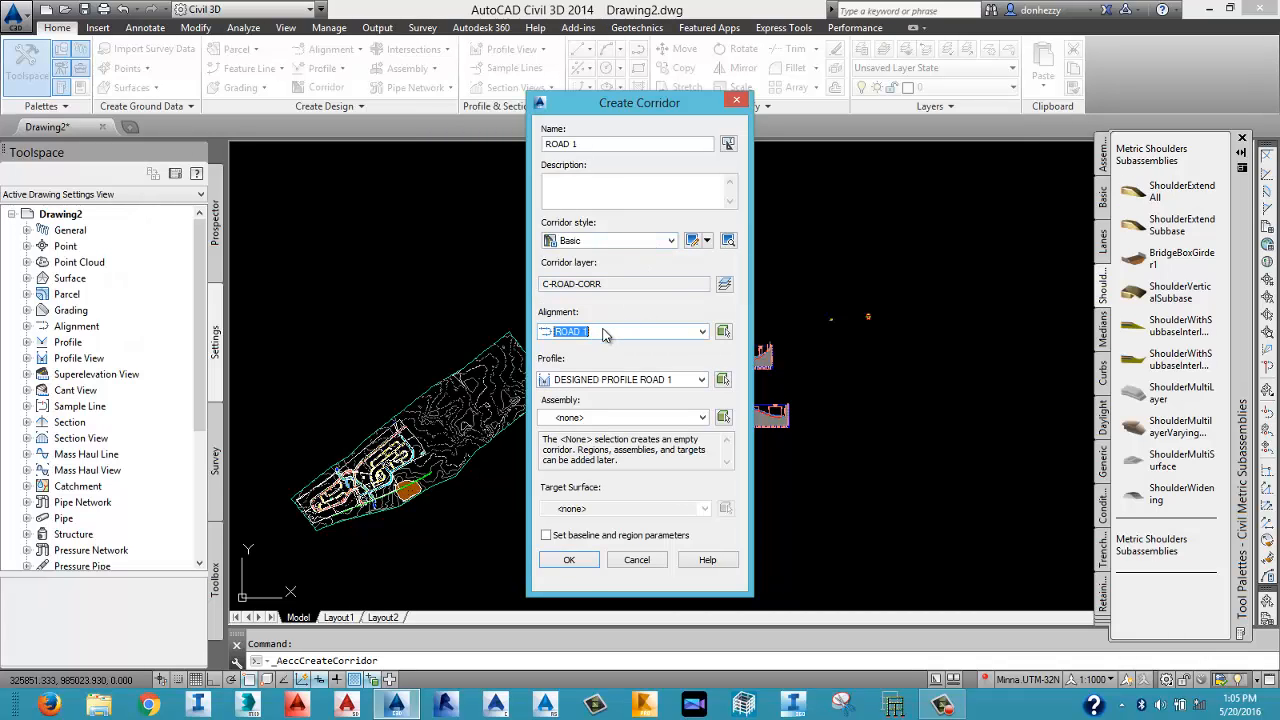
Assign DESIGNED PROFILE ROAD 1, the ARTERIAL ROAD ABJ assembly and target surface EG to the corridor, and accept the definition.
{"action": "left_click", "coordinate": [594, 381]}
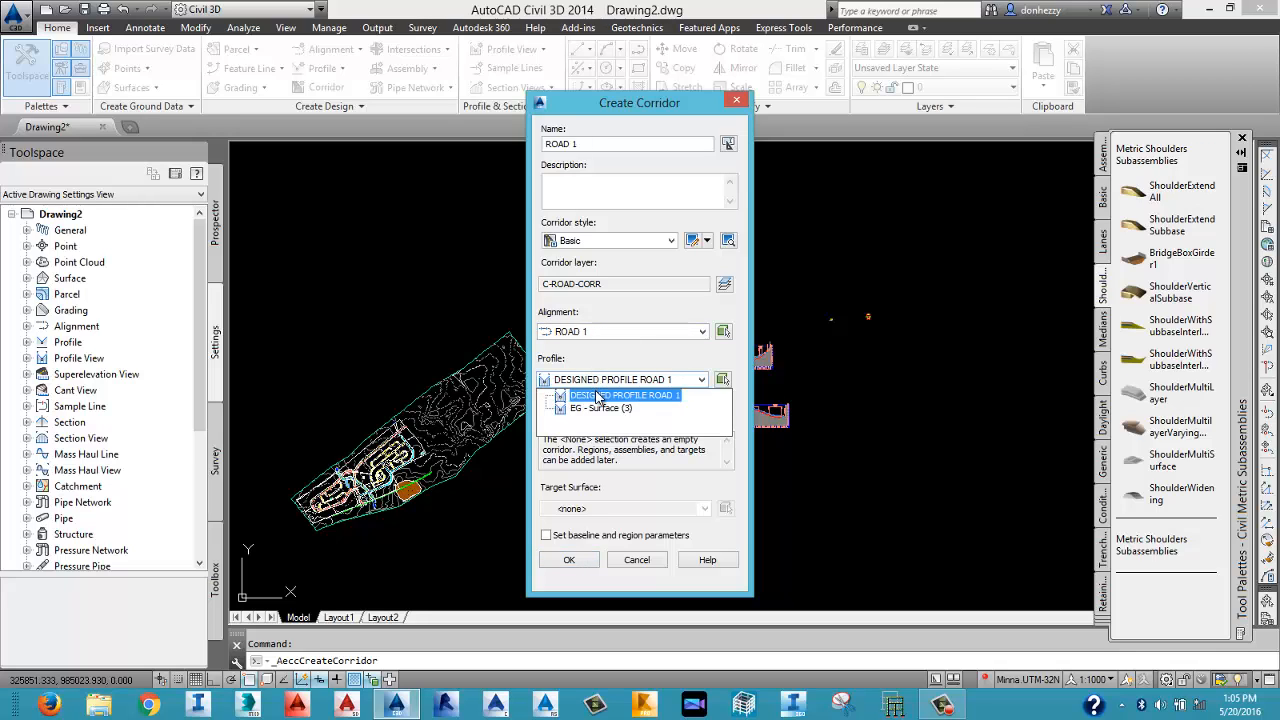
{"action": "left_click", "coordinate": [597, 396]}
{"action": "left_click", "coordinate": [605, 418]}
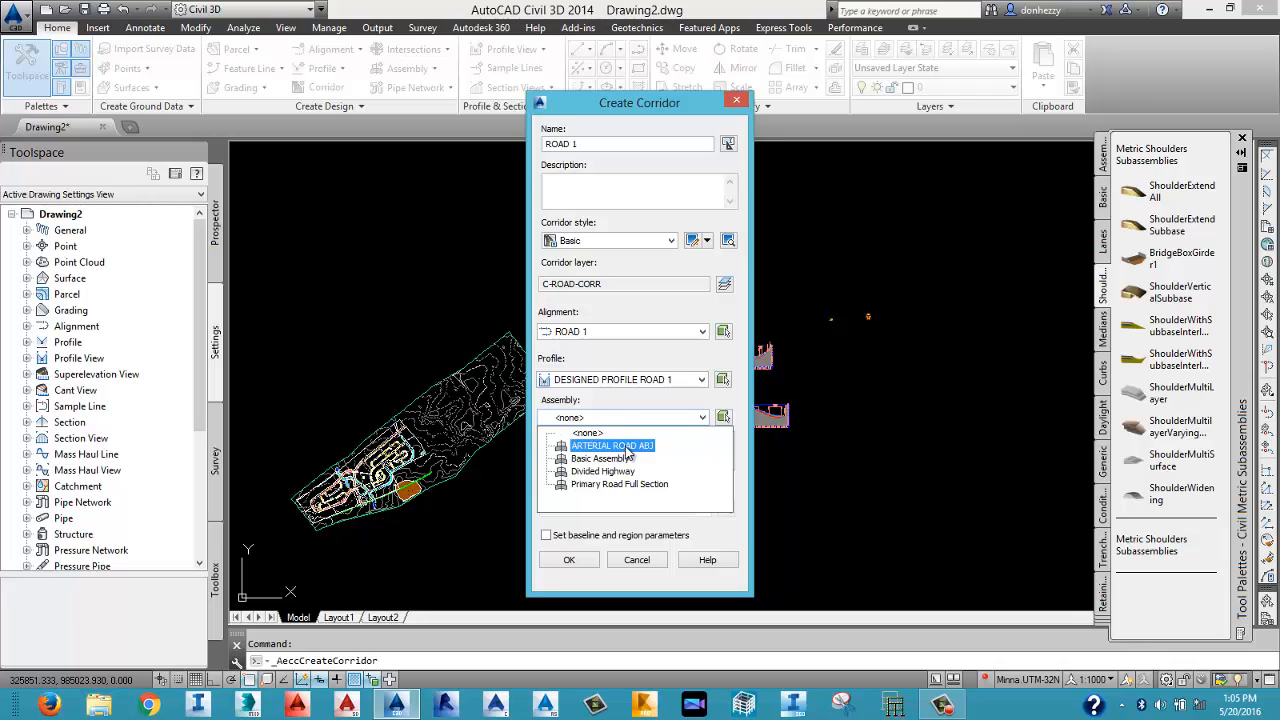
{"action": "left_click", "coordinate": [626, 447]}
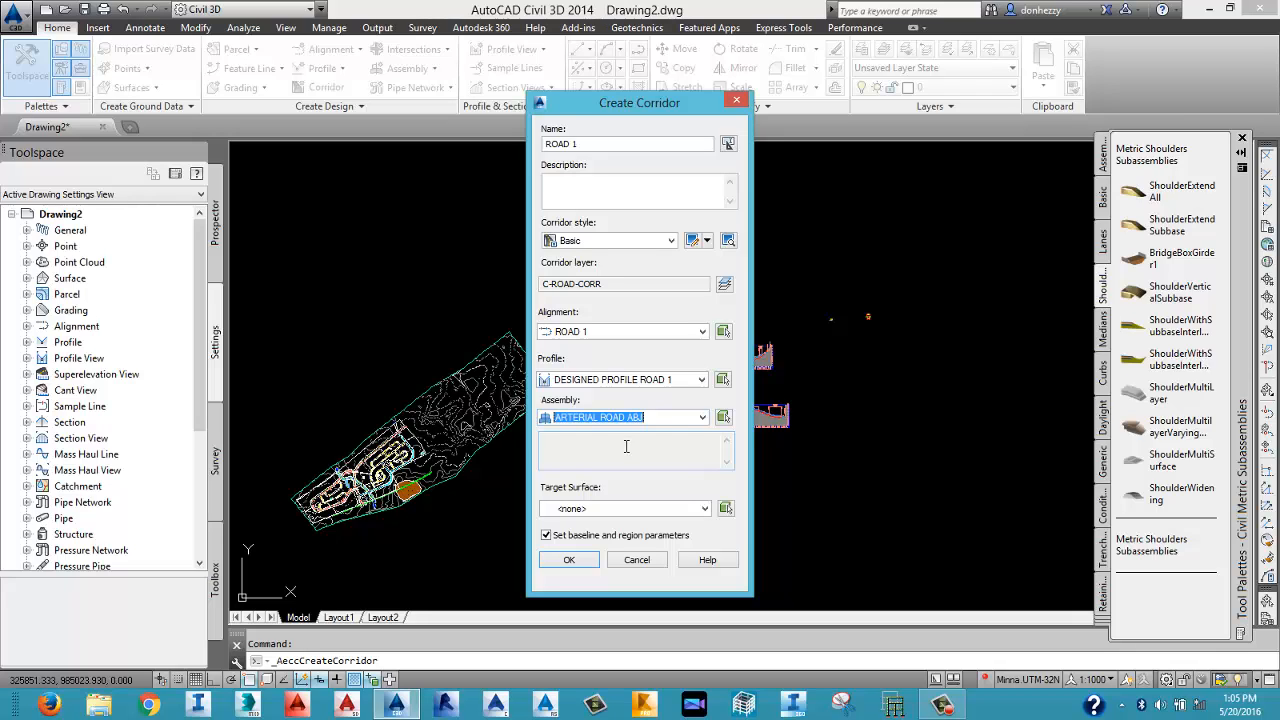
{"action": "left_click", "coordinate": [630, 508]}
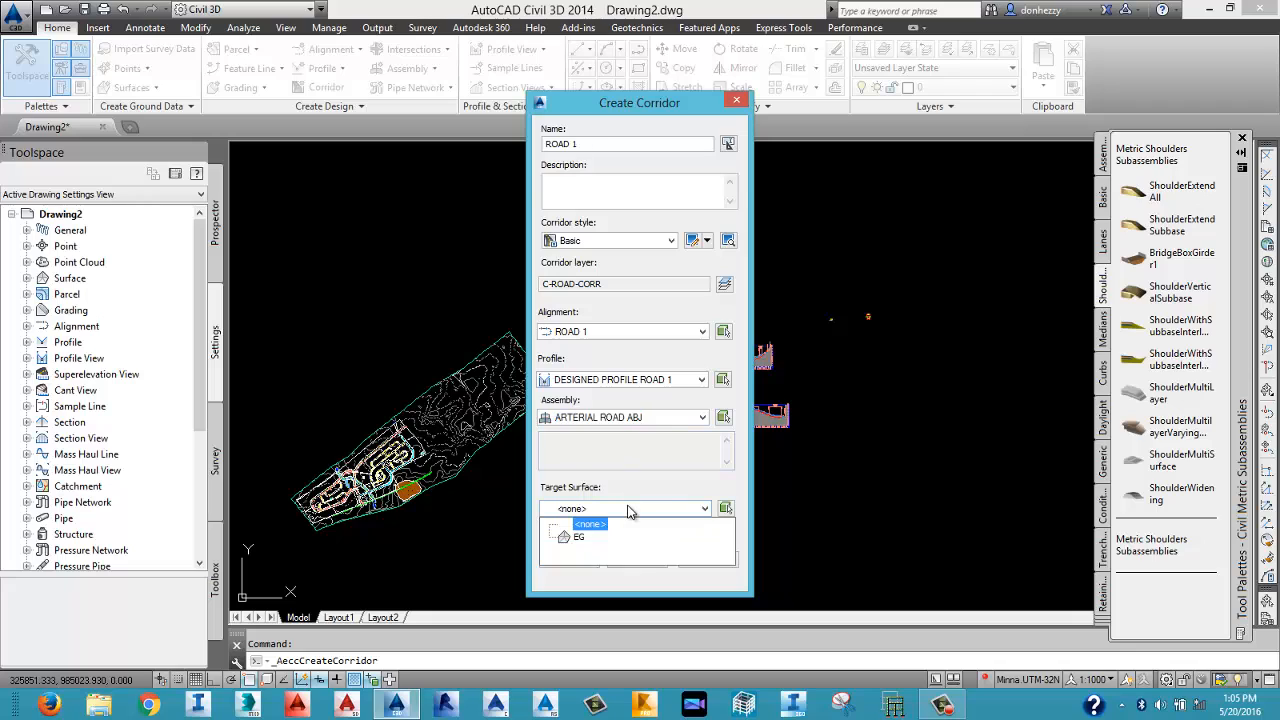
{"action": "left_click", "coordinate": [580, 537]}
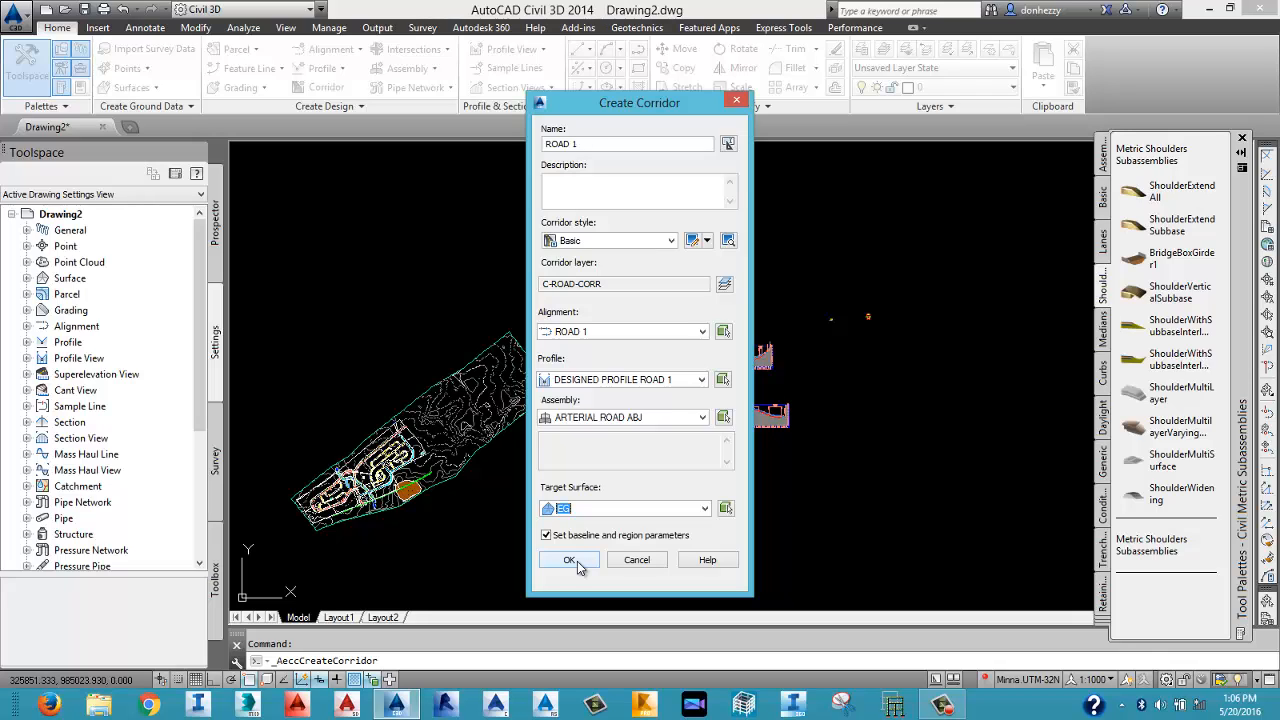
{"action": "left_click", "coordinate": [569, 560]}
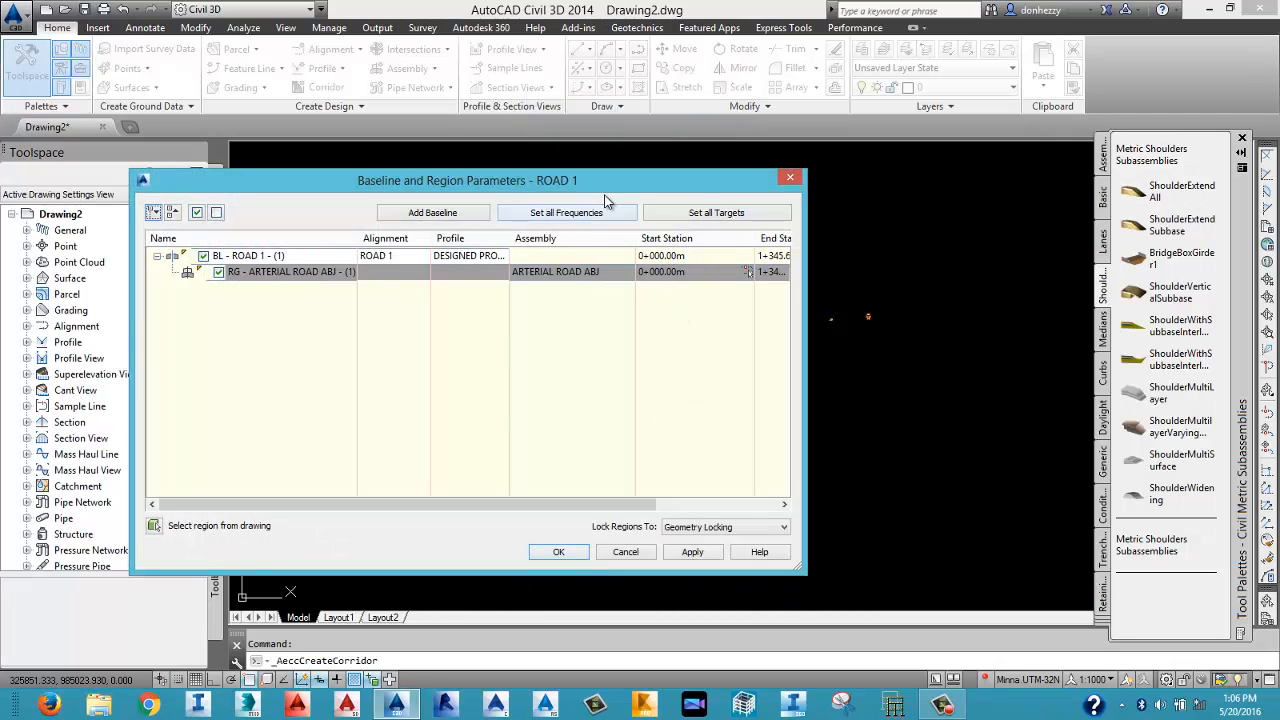
For the ARTERIAL ROAD ABJ region, set the assembly frequency along tangents and along curves to 5 m.
{"action": "left_click_drag", "start_coordinate": [621, 182], "coordinate": [785, 212]}
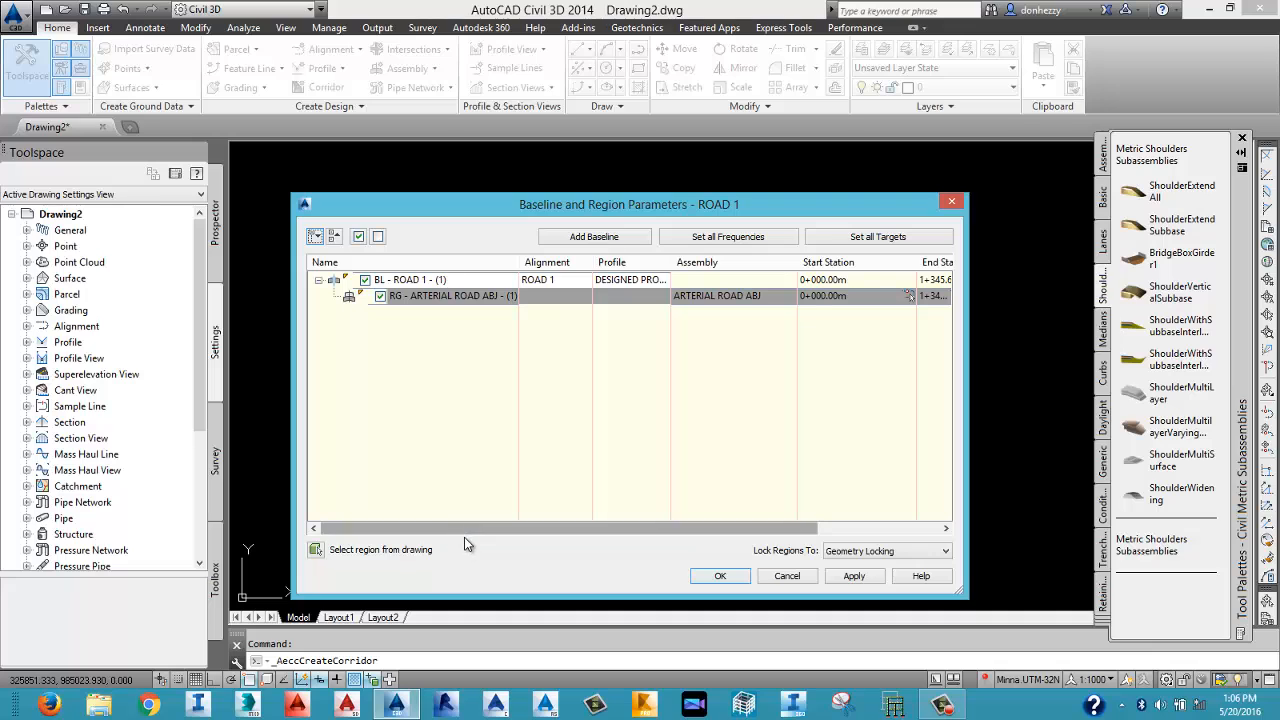
{"action": "left_click_drag", "start_coordinate": [466, 532], "coordinate": [593, 532]}
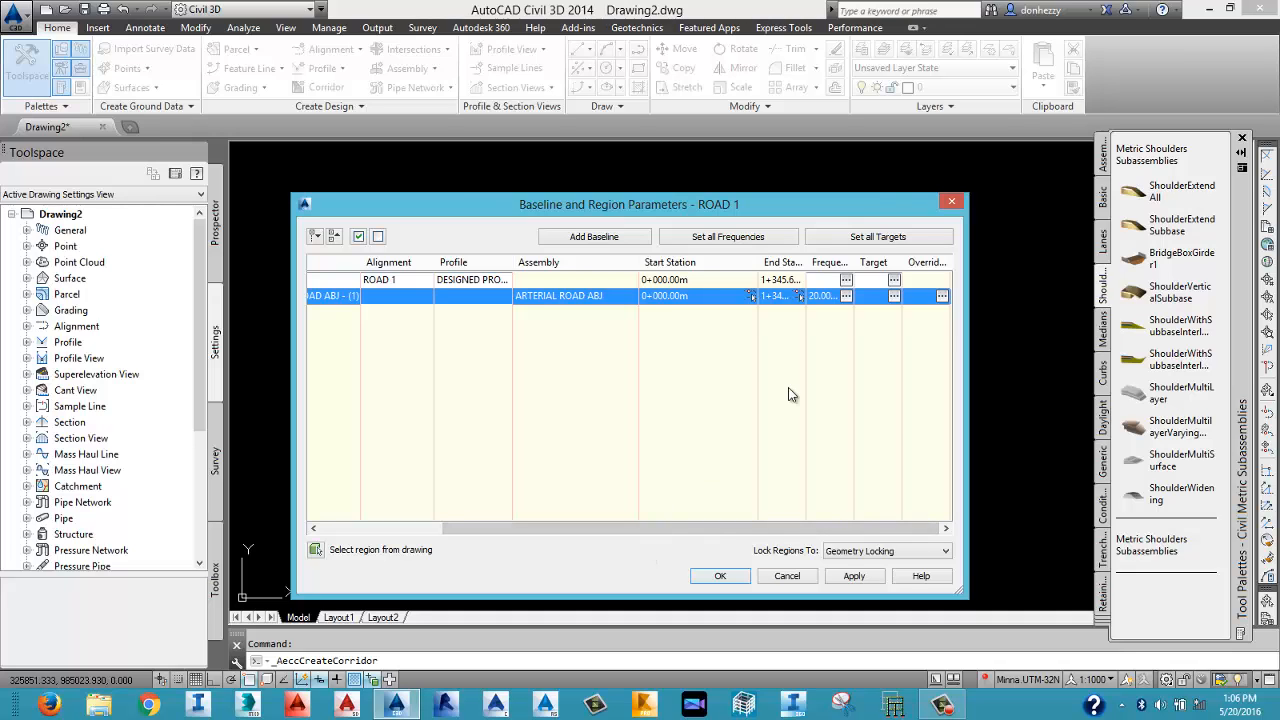
{"action": "left_click", "coordinate": [846, 297]}
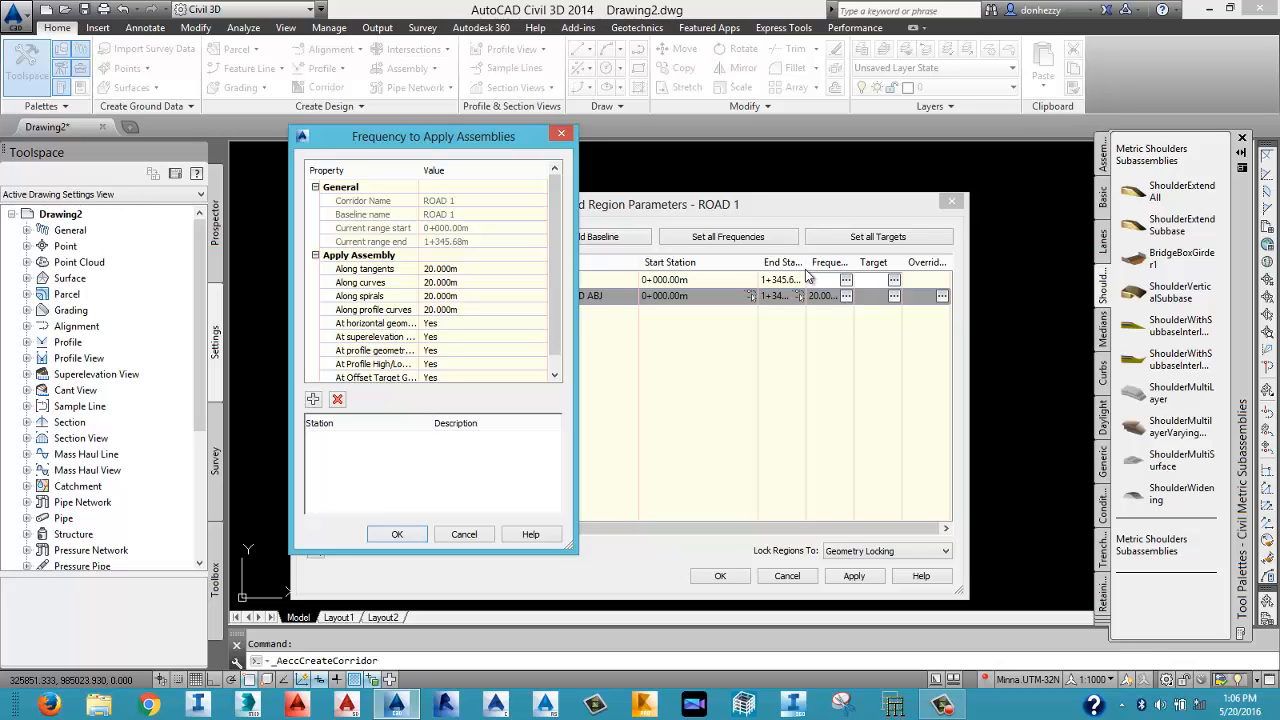
{"action": "left_click", "coordinate": [444, 272]}
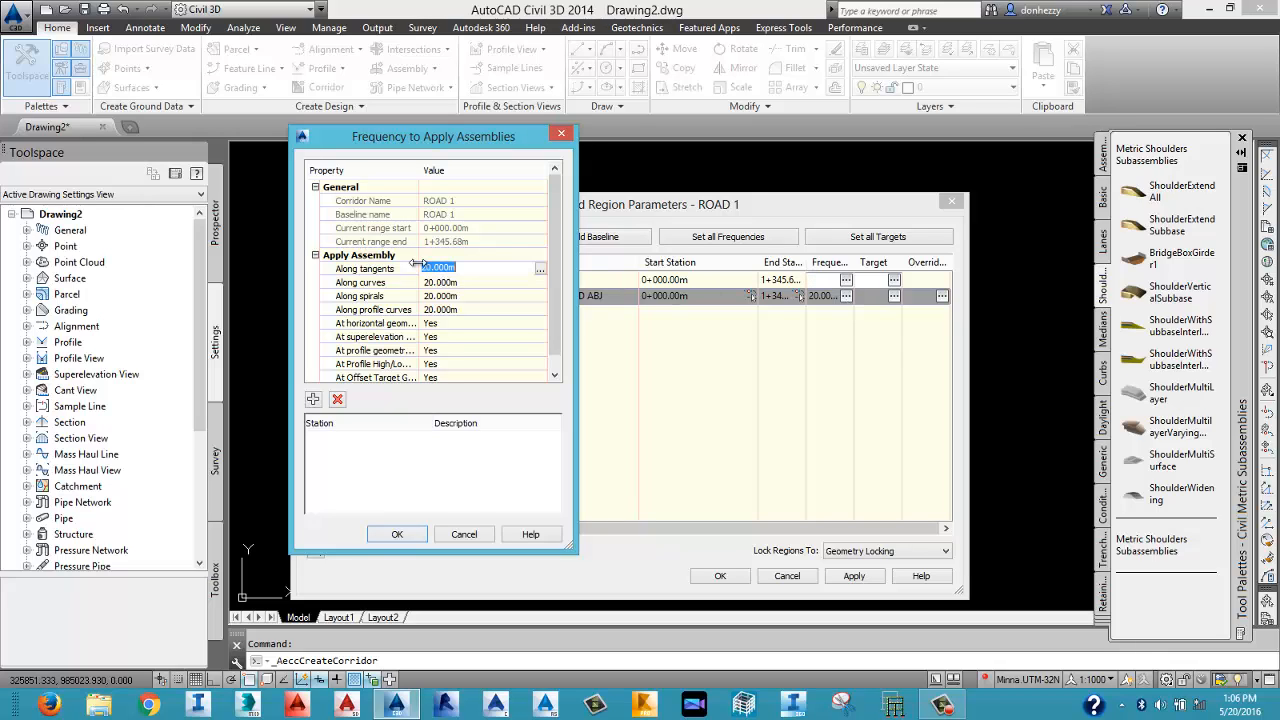
{"action": "type", "text": "5"}
{"action": "key", "text": "Return"}
{"action": "left_click", "coordinate": [462, 285]}
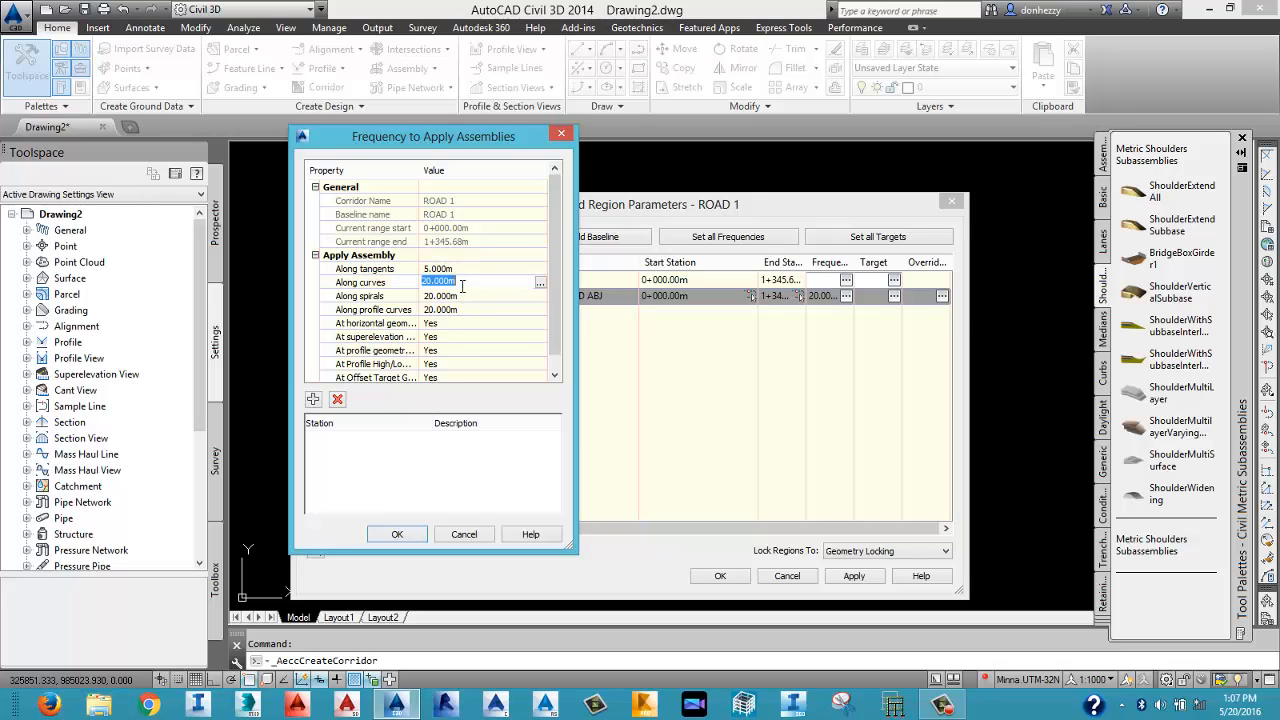
{"action": "type", "text": "5"}
{"action": "key", "text": "Return"}
Set the assembly frequency along spirals and along profile curves to 5 m and accept the frequency settings.
{"action": "left_click", "coordinate": [450, 297]}
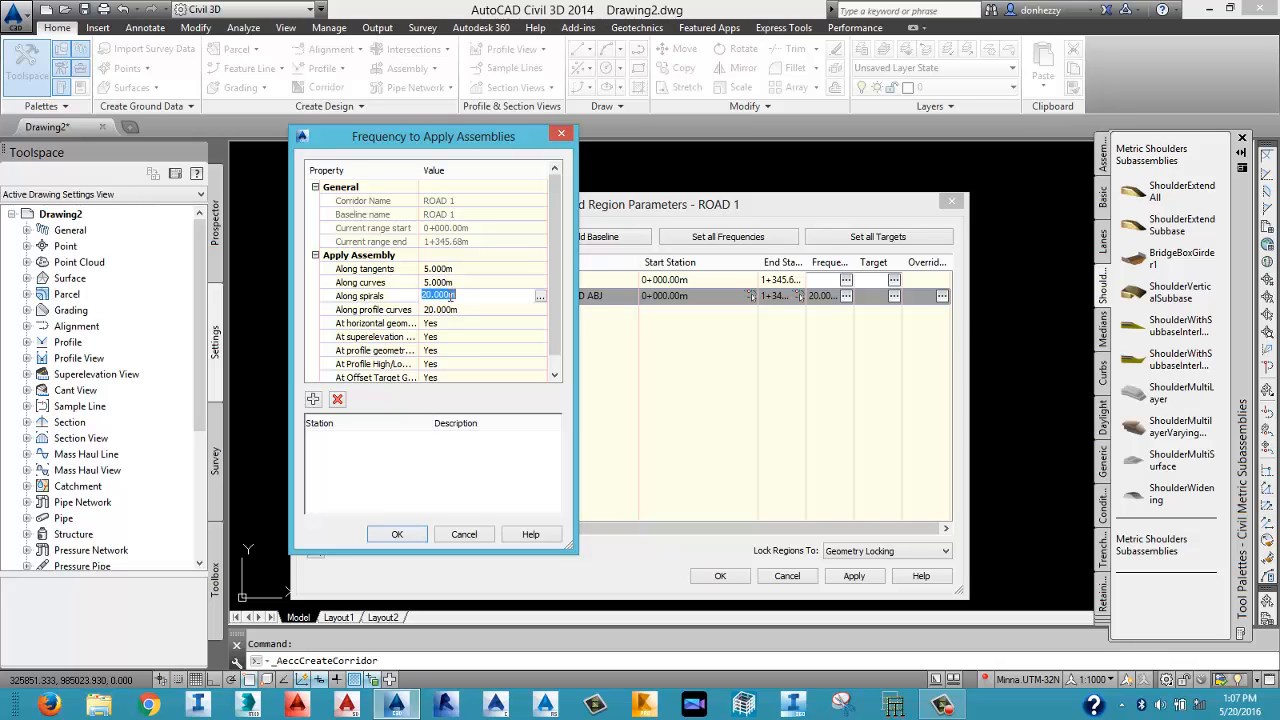
{"action": "type", "text": "5"}
{"action": "key", "text": "Return"}
{"action": "left_click", "coordinate": [454, 311]}
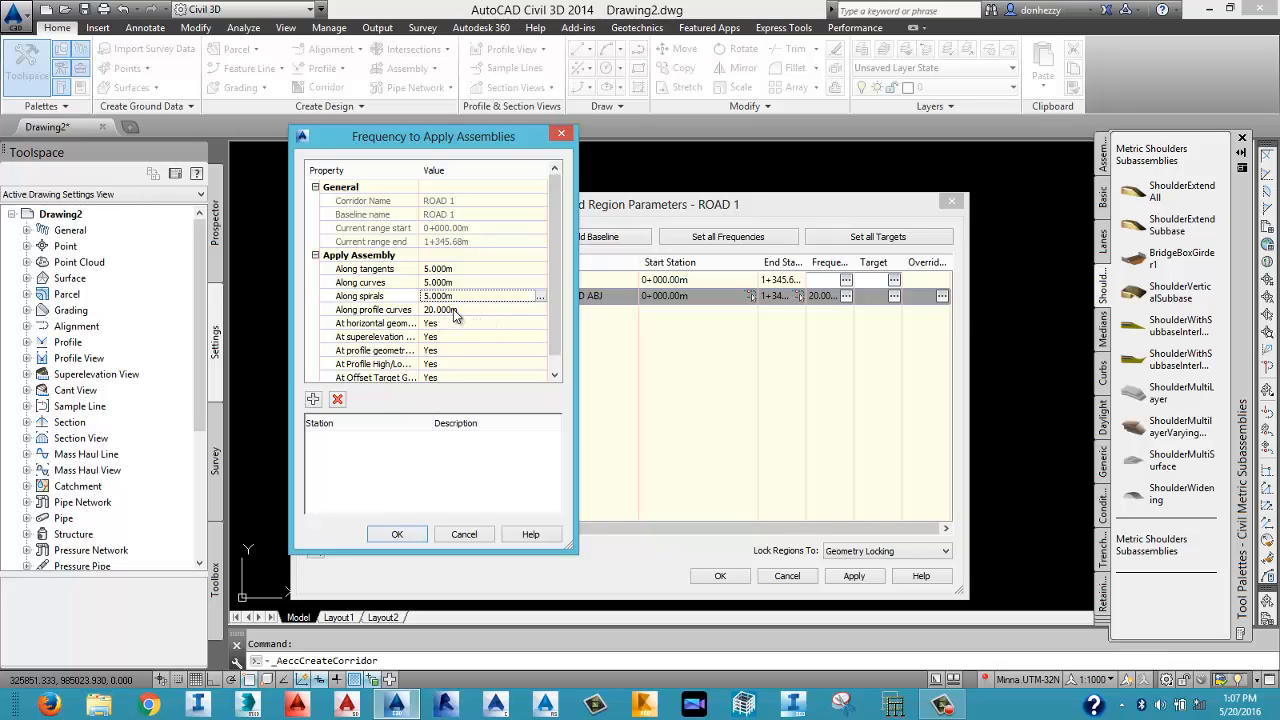
{"action": "type", "text": "5"}
{"action": "key", "text": "Return"}
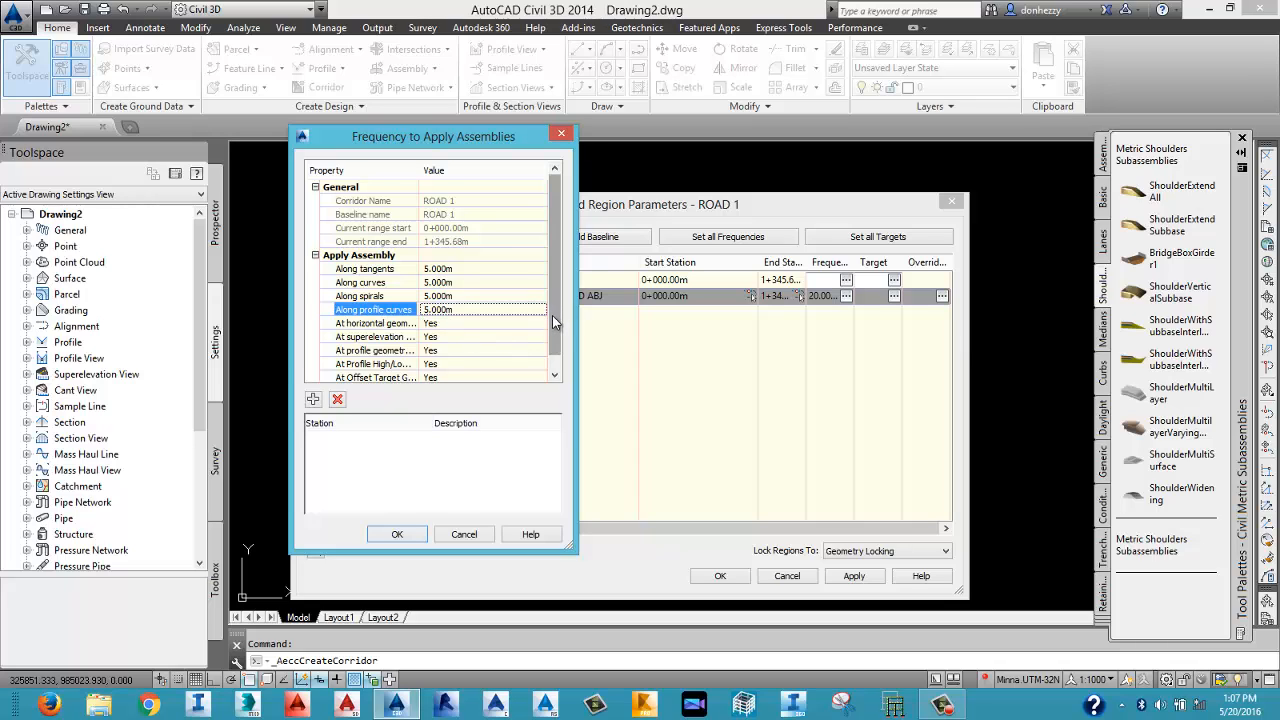
{"action": "left_click_drag", "start_coordinate": [555, 320], "coordinate": [555, 340]}
{"action": "left_click", "coordinate": [405, 536]}
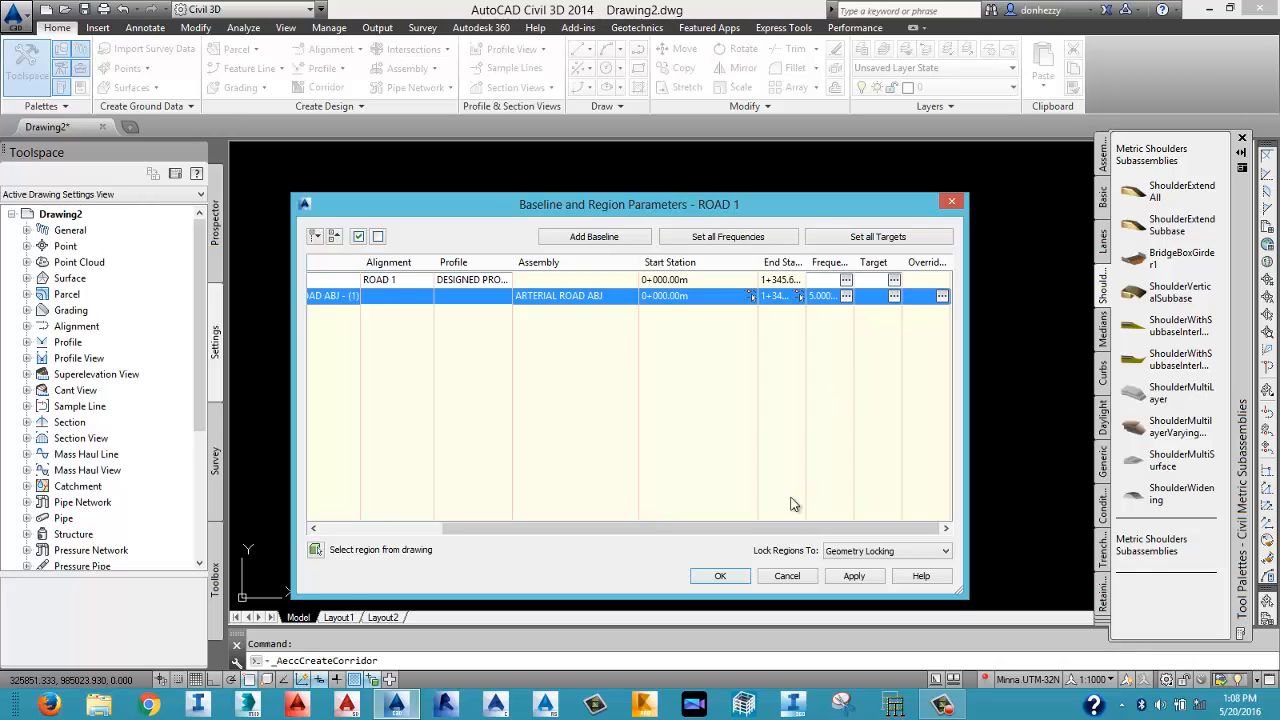
Apply the baseline and region parameters, rebuilding the ROAD 1 corridor, and finish creating it.
{"action": "left_click", "coordinate": [840, 579]}
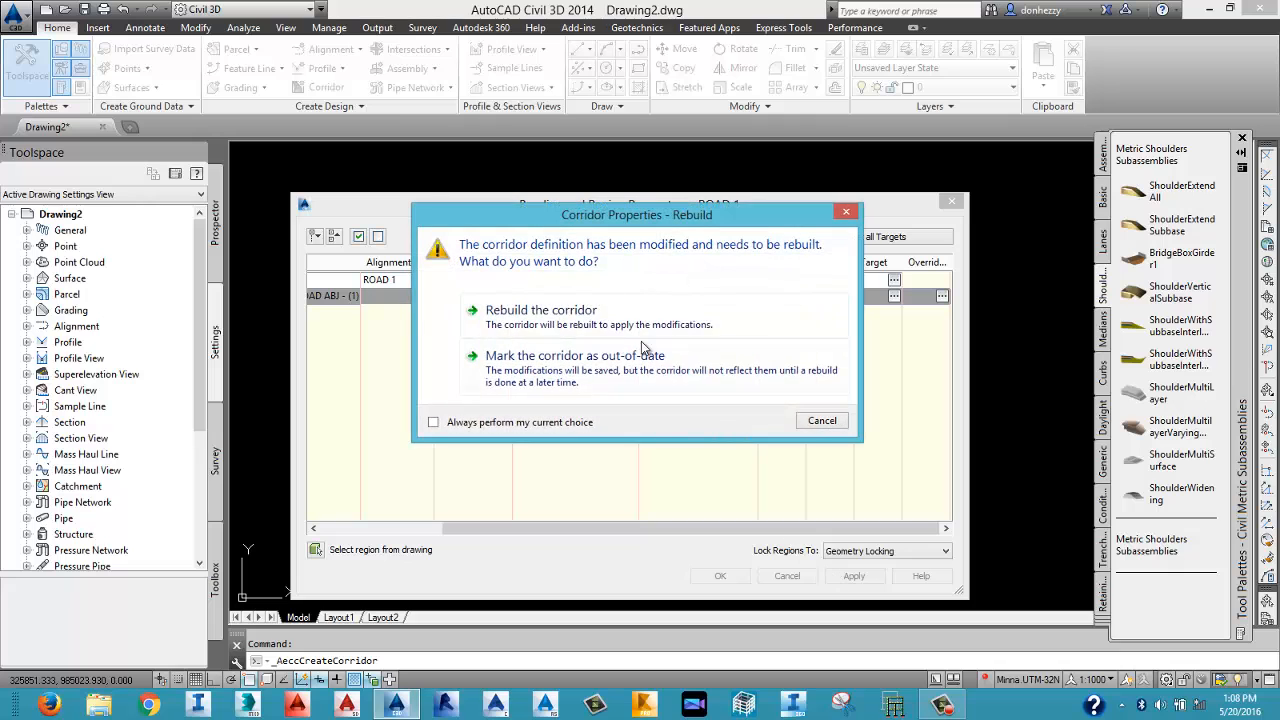
{"action": "left_click", "coordinate": [581, 331]}
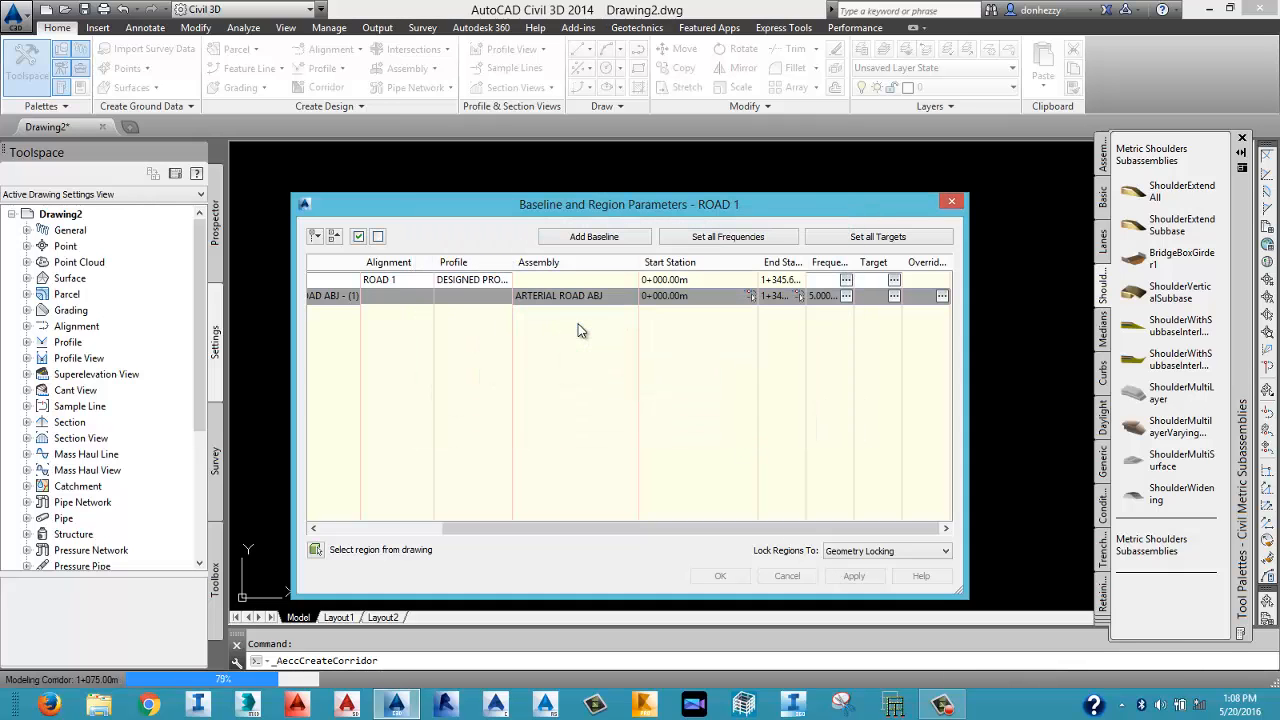
{"action": "left_click", "coordinate": [739, 574]}
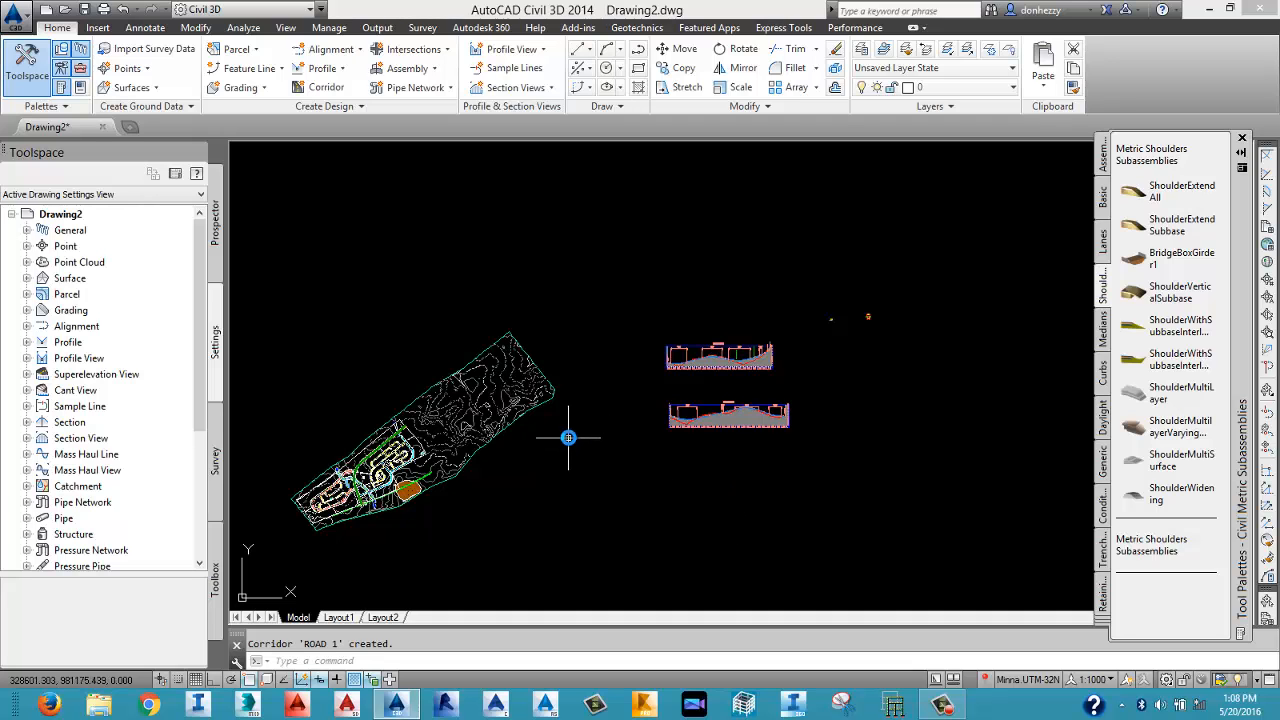
Inspect the new corridor along ROAD 1 in plan, from its start station onward through the site layout.
{"action": "scroll", "coordinate": [394, 435], "scroll_direction": "up", "scroll_amount": 8}
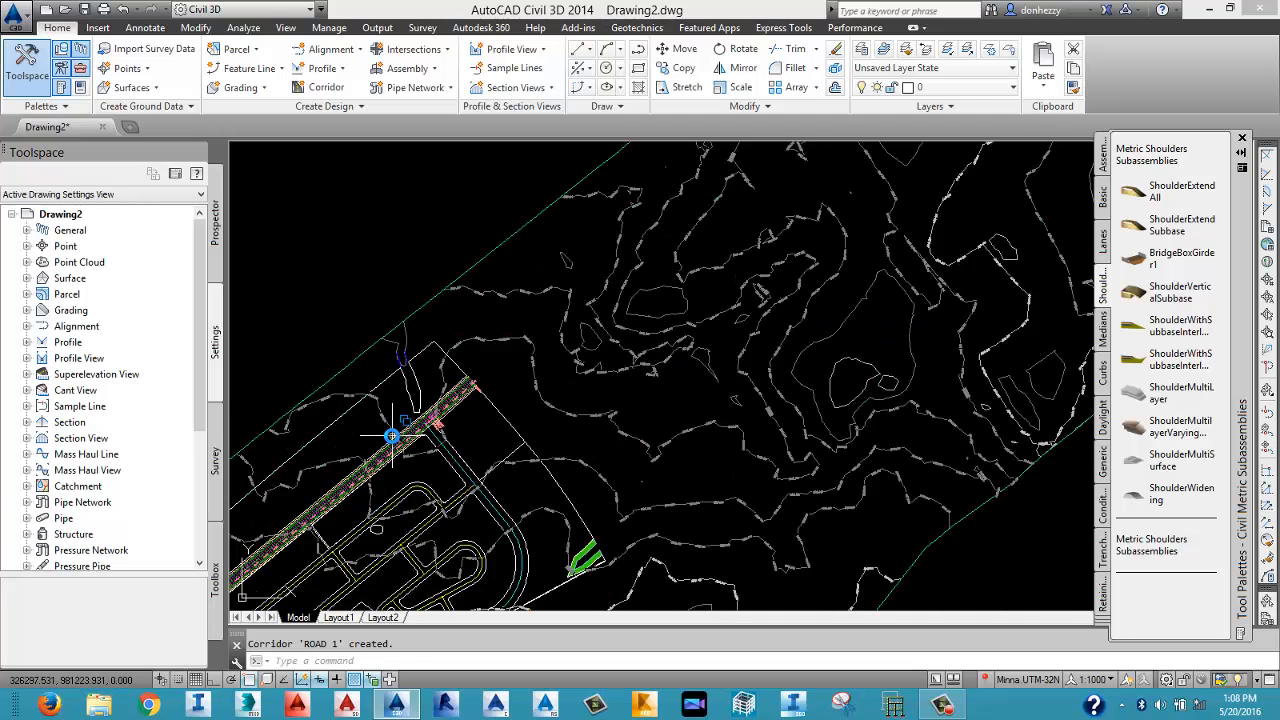
{"action": "scroll", "coordinate": [691, 251], "scroll_direction": "up", "scroll_amount": 2}
{"action": "scroll", "coordinate": [691, 251], "scroll_direction": "up", "scroll_amount": 2}
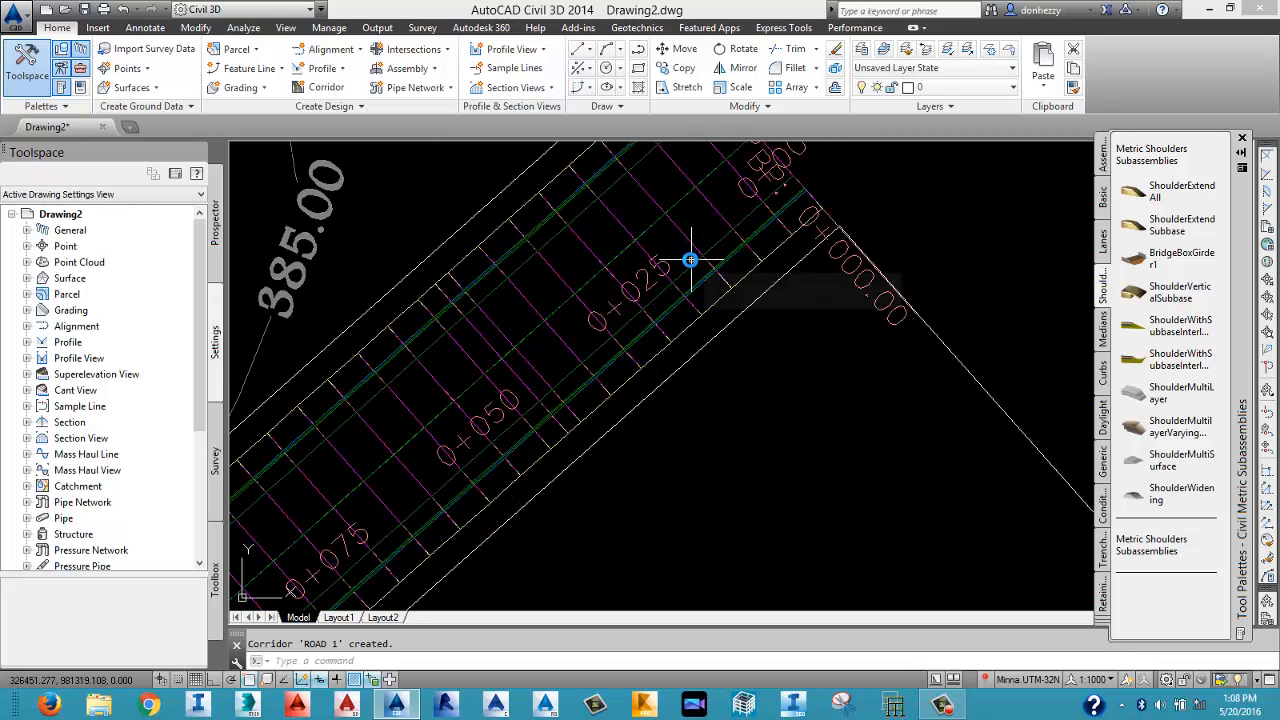
{"action": "mouse_move", "coordinate": [690, 260]}
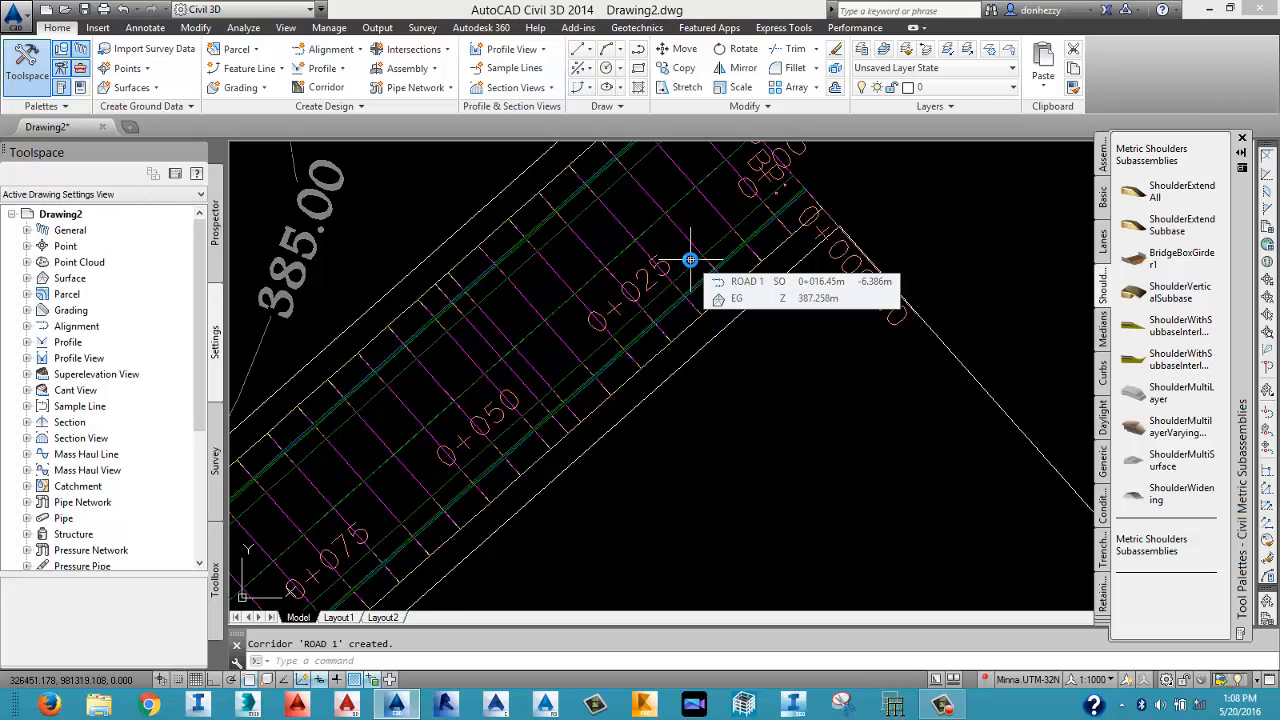
{"action": "scroll", "coordinate": [710, 285], "scroll_direction": "down", "scroll_amount": 4}
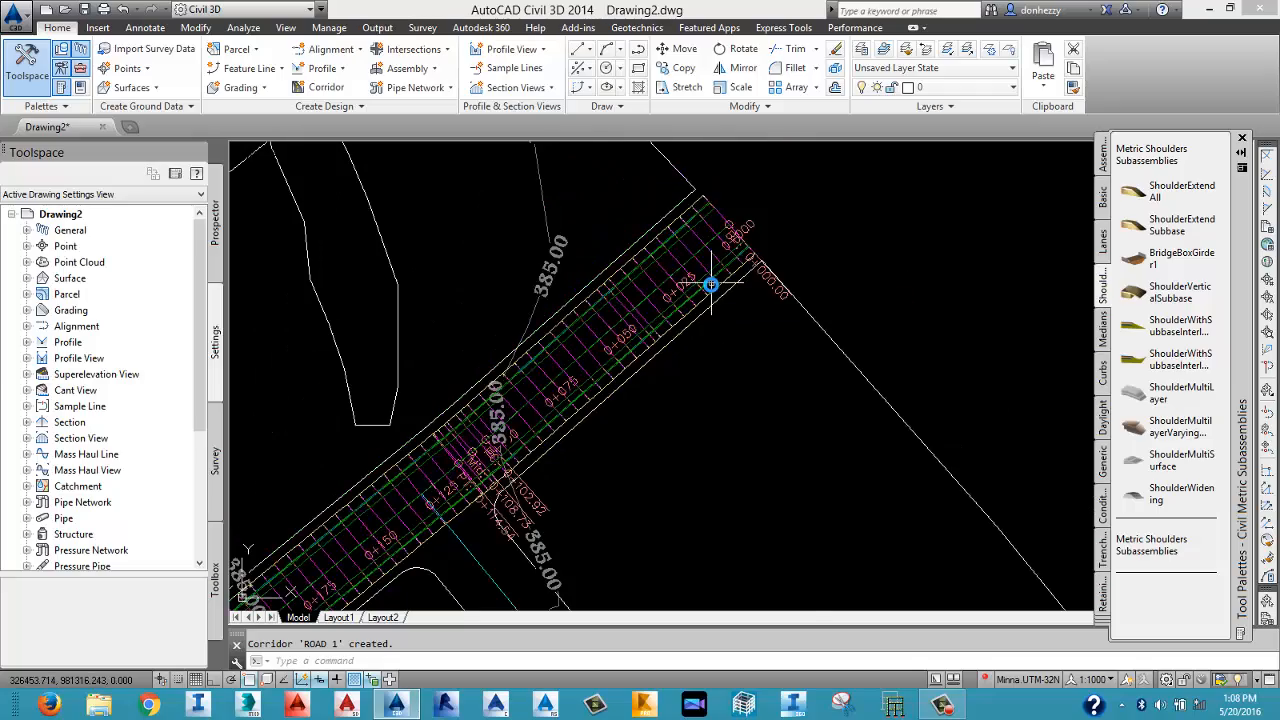
{"action": "scroll", "coordinate": [710, 285], "scroll_direction": "down", "scroll_amount": 3}
{"action": "scroll", "coordinate": [610, 420], "scroll_direction": "up", "scroll_amount": 3}
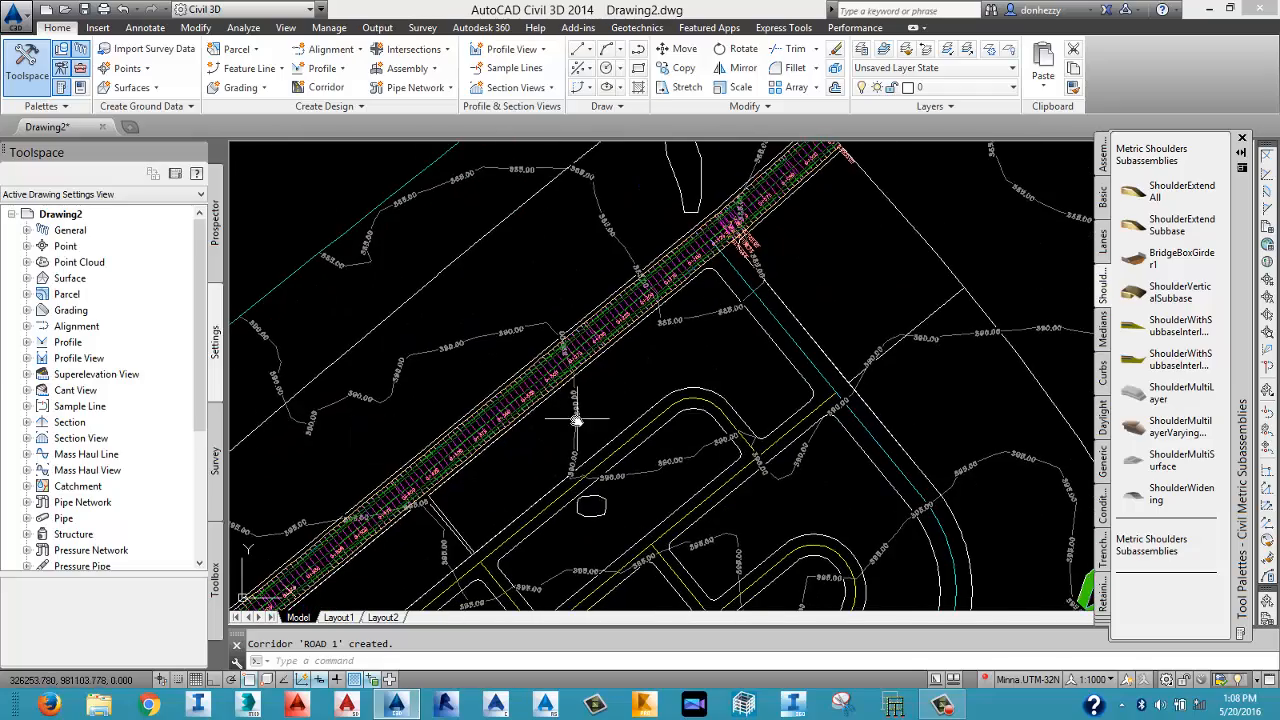
Examine the rest of the ROAD 1 corridor in plan, down to its far end near the P.F.S plot and against the whole site layout.
{"action": "middle_click_drag", "start_coordinate": [577, 420], "coordinate": [657, 279]}
{"action": "middle_click_drag", "start_coordinate": [406, 428], "coordinate": [511, 274]}
{"action": "mouse_move", "coordinate": [429, 351]}
{"action": "middle_mouse_down"}
{"action": "mouse_move", "coordinate": [551, 246]}
{"action": "mouse_move", "coordinate": [512, 244]}
{"action": "middle_mouse_up"}
{"action": "mouse_move", "coordinate": [405, 391]}
{"action": "middle_mouse_down"}
{"action": "mouse_move", "coordinate": [457, 264]}
{"action": "mouse_move", "coordinate": [416, 266]}
{"action": "middle_mouse_up"}
{"action": "scroll", "coordinate": [413, 266], "scroll_direction": "up", "scroll_amount": 2}
{"action": "scroll", "coordinate": [433, 346], "scroll_direction": "down", "scroll_amount": 2}
{"action": "middle_click_drag", "start_coordinate": [498, 519], "coordinate": [493, 346]}
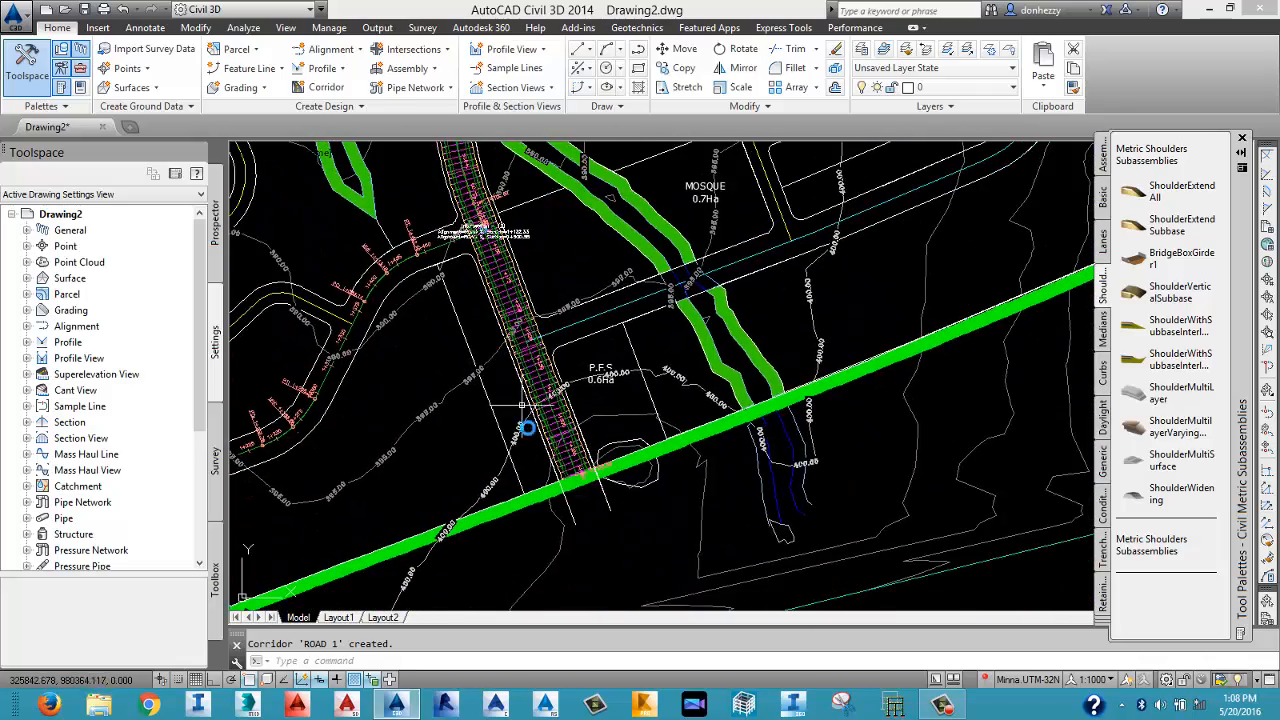
{"action": "scroll", "coordinate": [551, 449], "scroll_direction": "up", "scroll_amount": 4}
{"action": "scroll", "coordinate": [557, 445], "scroll_direction": "down", "scroll_amount": 6}
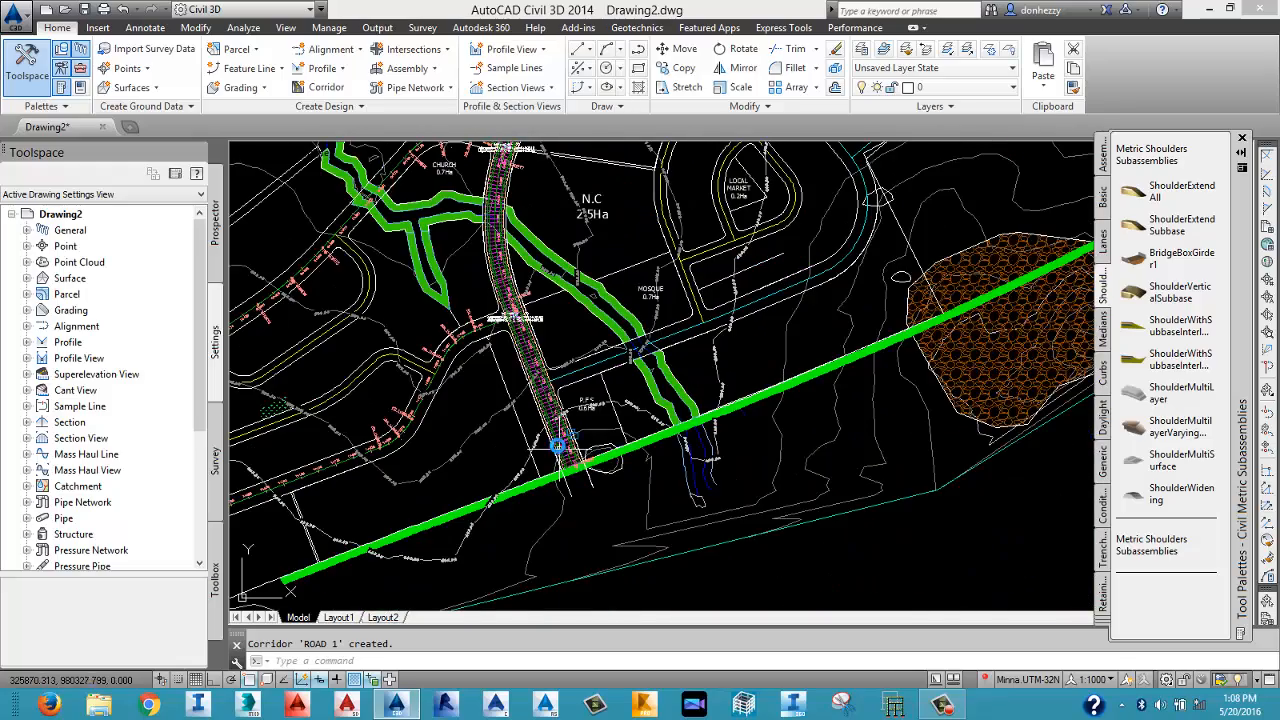
{"action": "mouse_move", "coordinate": [577, 284]}
{"action": "middle_mouse_down"}
{"action": "mouse_move", "coordinate": [580, 494]}
{"action": "mouse_move", "coordinate": [562, 497]}
{"action": "middle_mouse_up"}
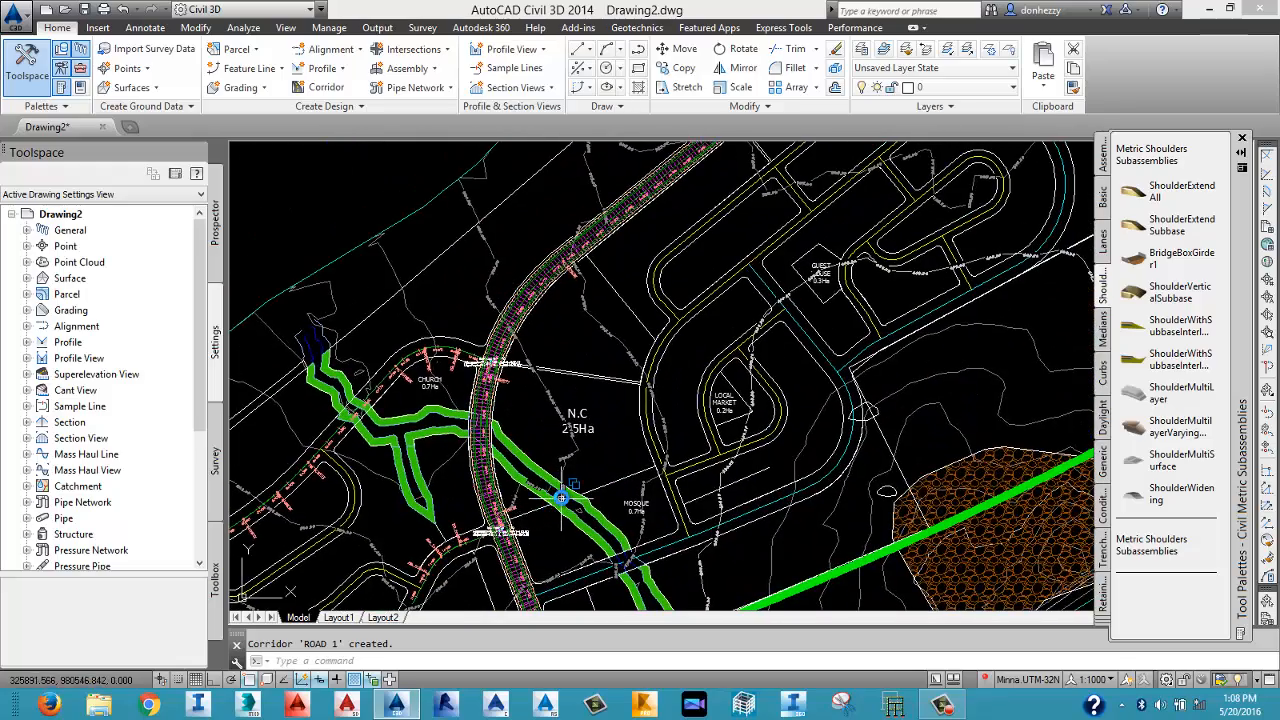
{"action": "scroll", "coordinate": [562, 497], "scroll_direction": "down", "scroll_amount": 5}
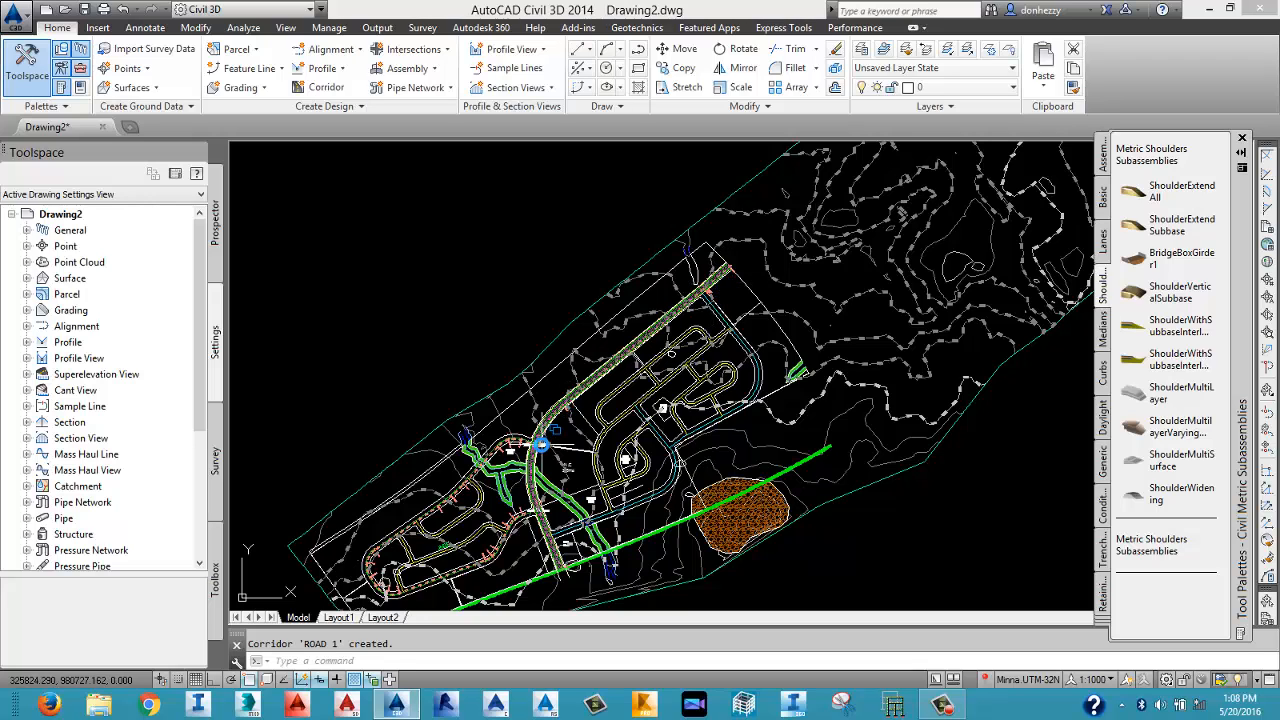
Examine the corridor's section lines and edges up close around the ROAD 1 and ROAD 2 intersection and the adjoining curve.
{"action": "scroll", "coordinate": [570, 456], "scroll_direction": "up", "scroll_amount": 5}
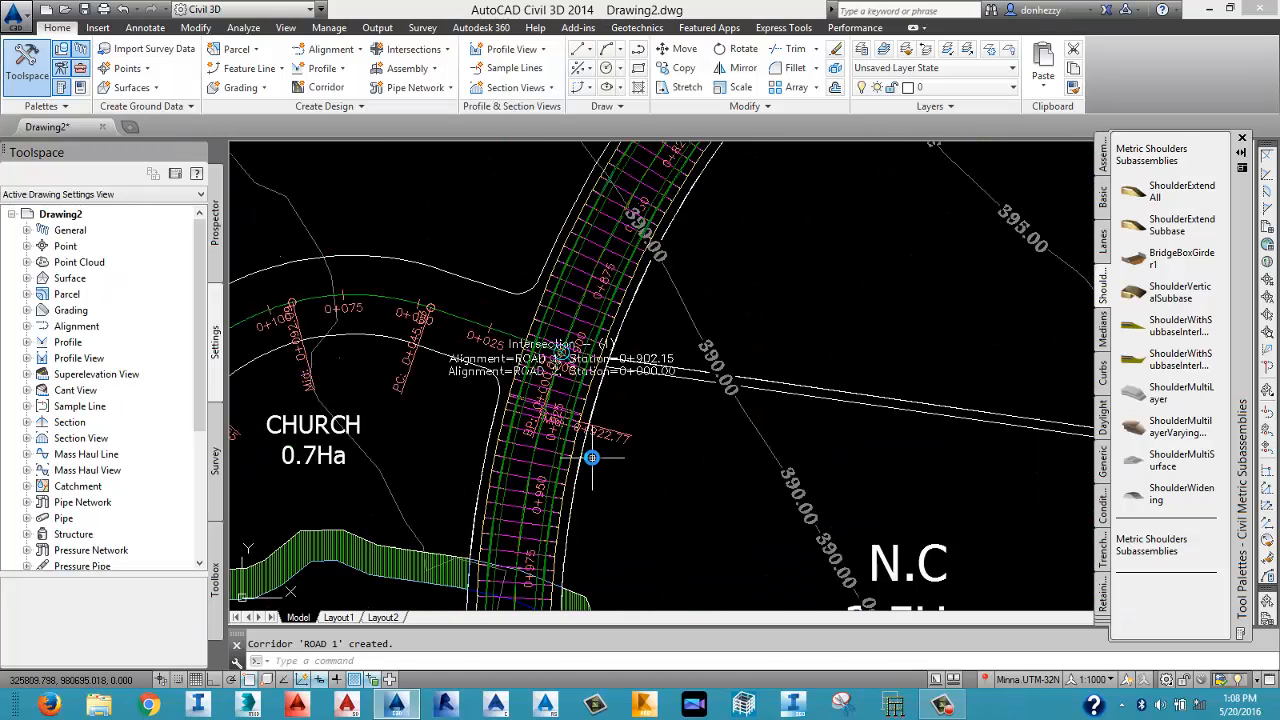
{"action": "scroll", "coordinate": [577, 449], "scroll_direction": "up", "scroll_amount": 4}
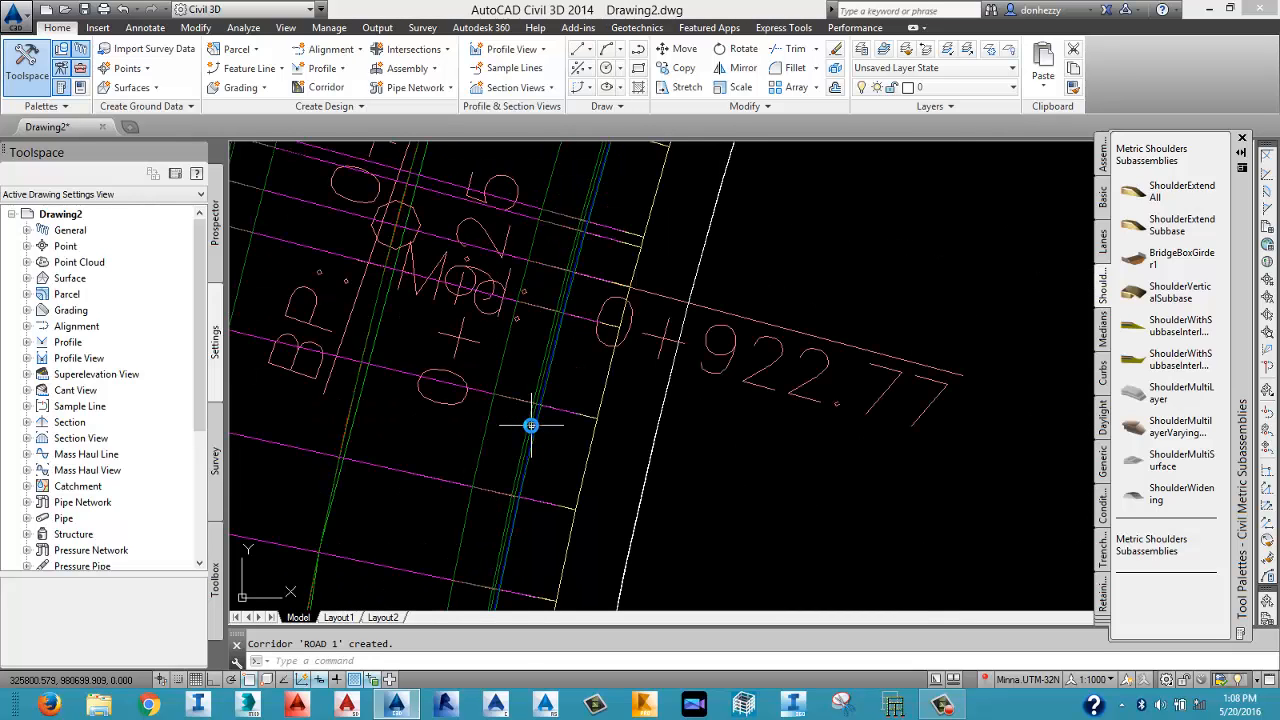
{"action": "scroll", "coordinate": [531, 426], "scroll_direction": "down", "scroll_amount": 2}
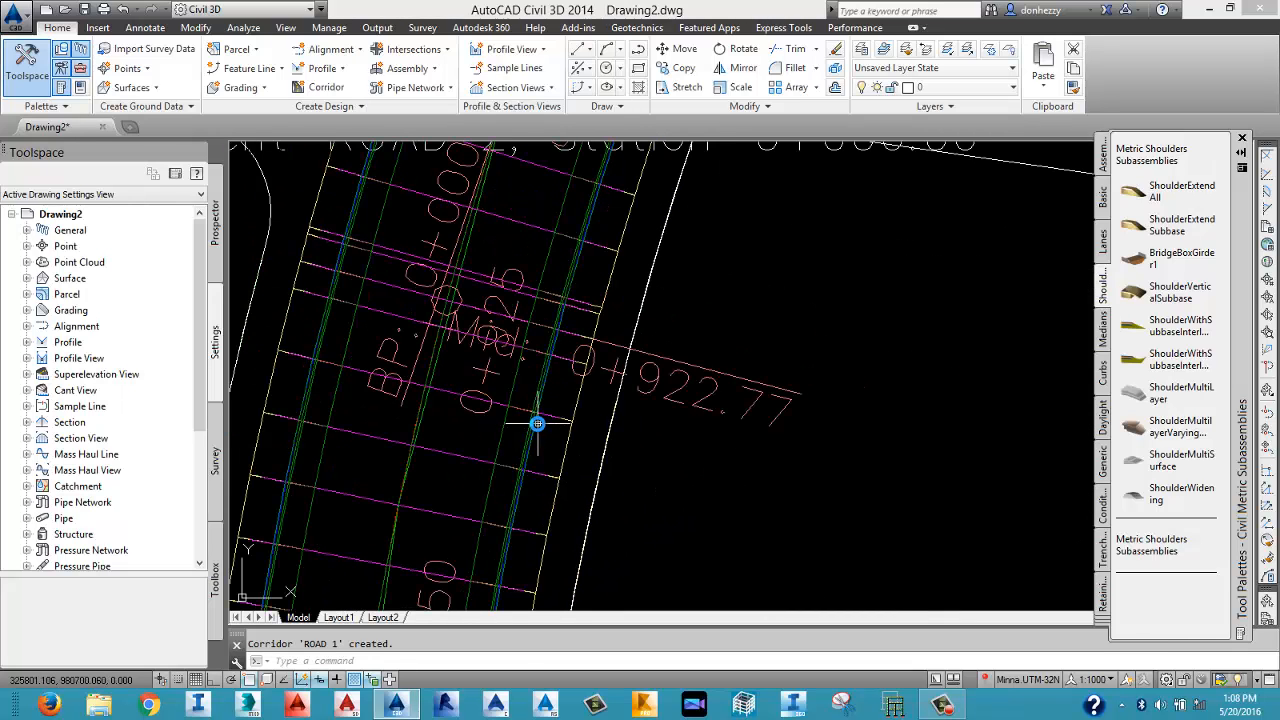
{"action": "scroll", "coordinate": [534, 423], "scroll_direction": "down", "scroll_amount": 2}
{"action": "scroll", "coordinate": [528, 451], "scroll_direction": "down", "scroll_amount": 1}
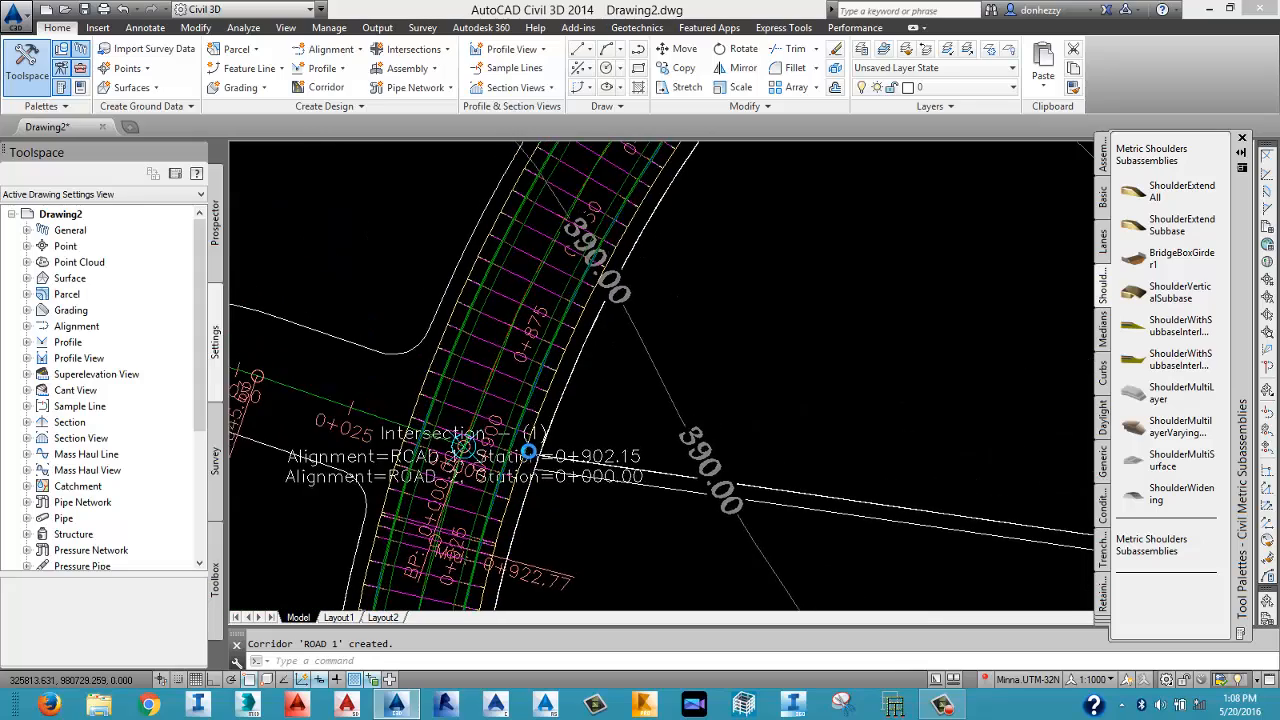
{"action": "scroll", "coordinate": [528, 451], "scroll_direction": "down", "scroll_amount": 3}
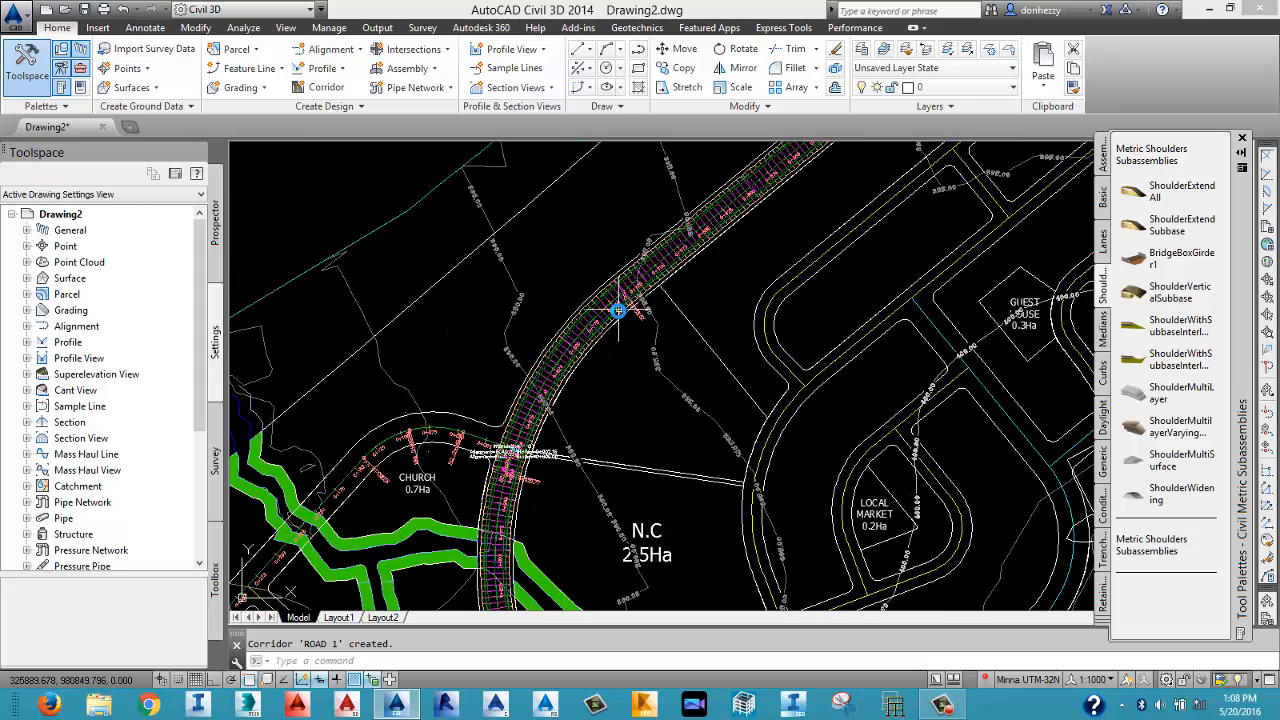
{"action": "middle_click_drag", "start_coordinate": [566, 396], "coordinate": [622, 279]}
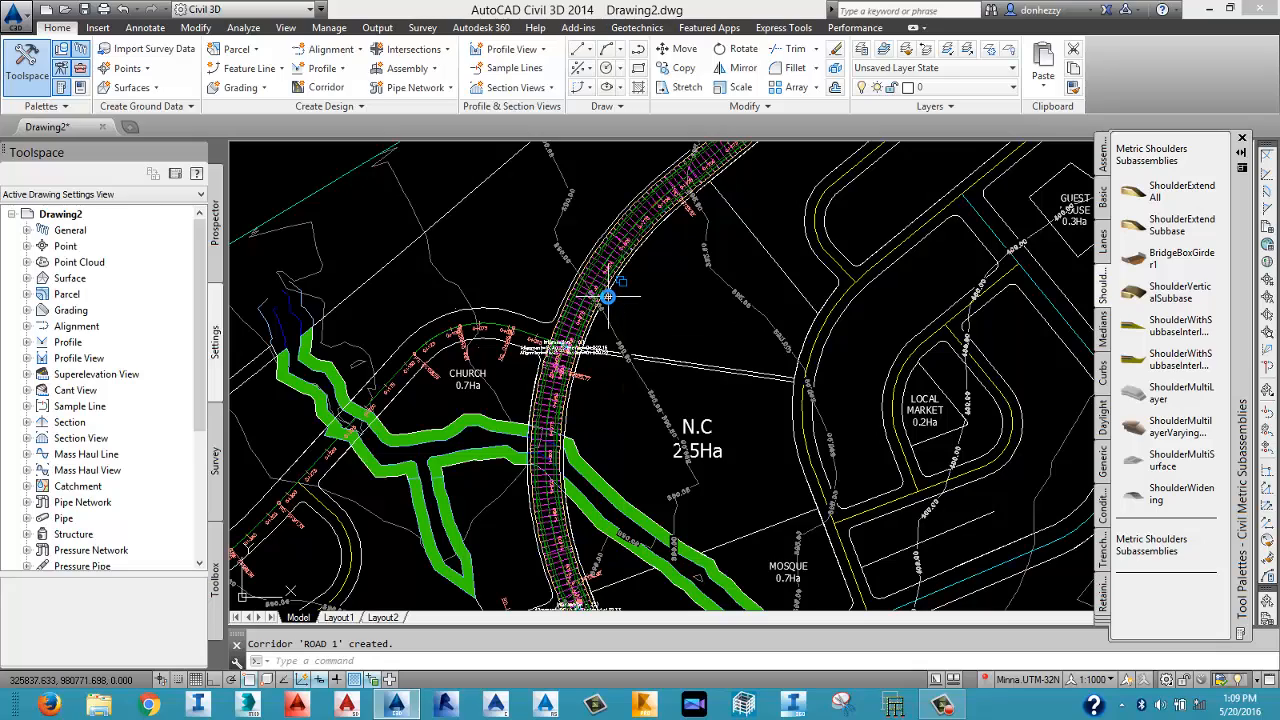
Start a Drive simulation on the ROAD 1 corridor, following the first Crown_Pave1 feature line.
{"action": "scroll", "coordinate": [608, 296], "scroll_direction": "down", "scroll_amount": 10}
{"action": "scroll", "coordinate": [678, 243], "scroll_direction": "up", "scroll_amount": 2}
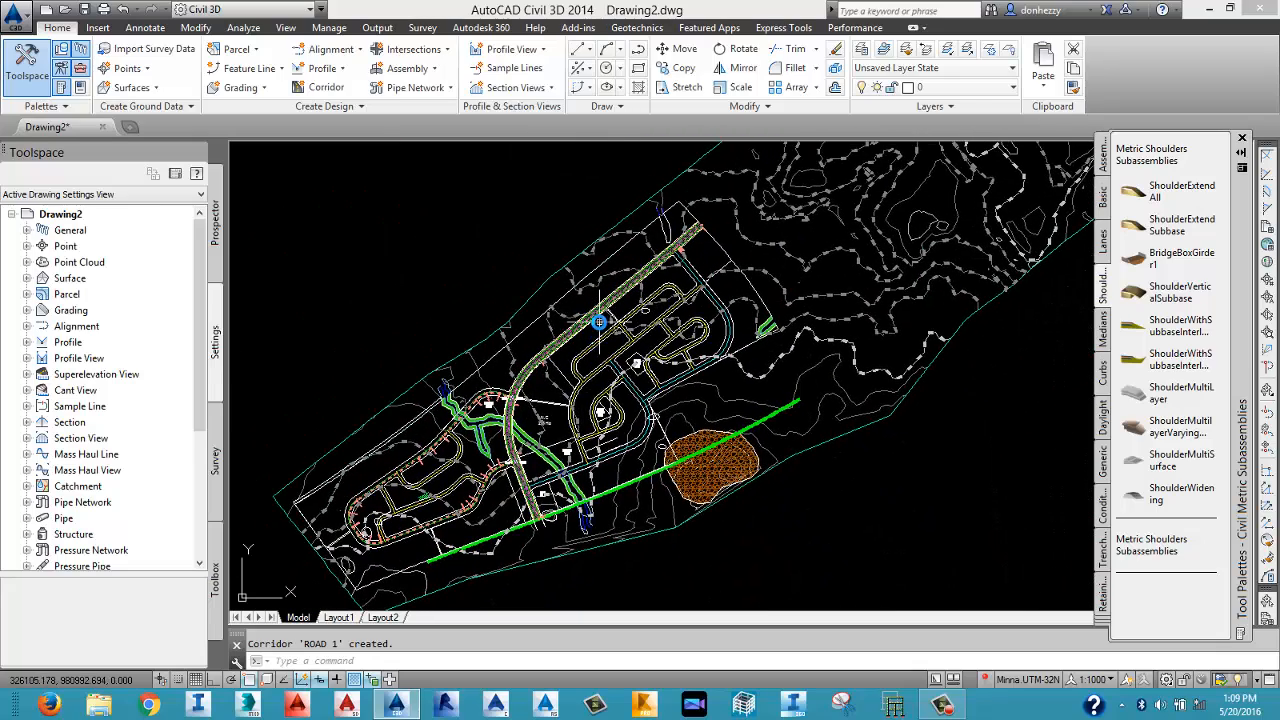
{"action": "scroll", "coordinate": [678, 258], "scroll_direction": "up", "scroll_amount": 5}
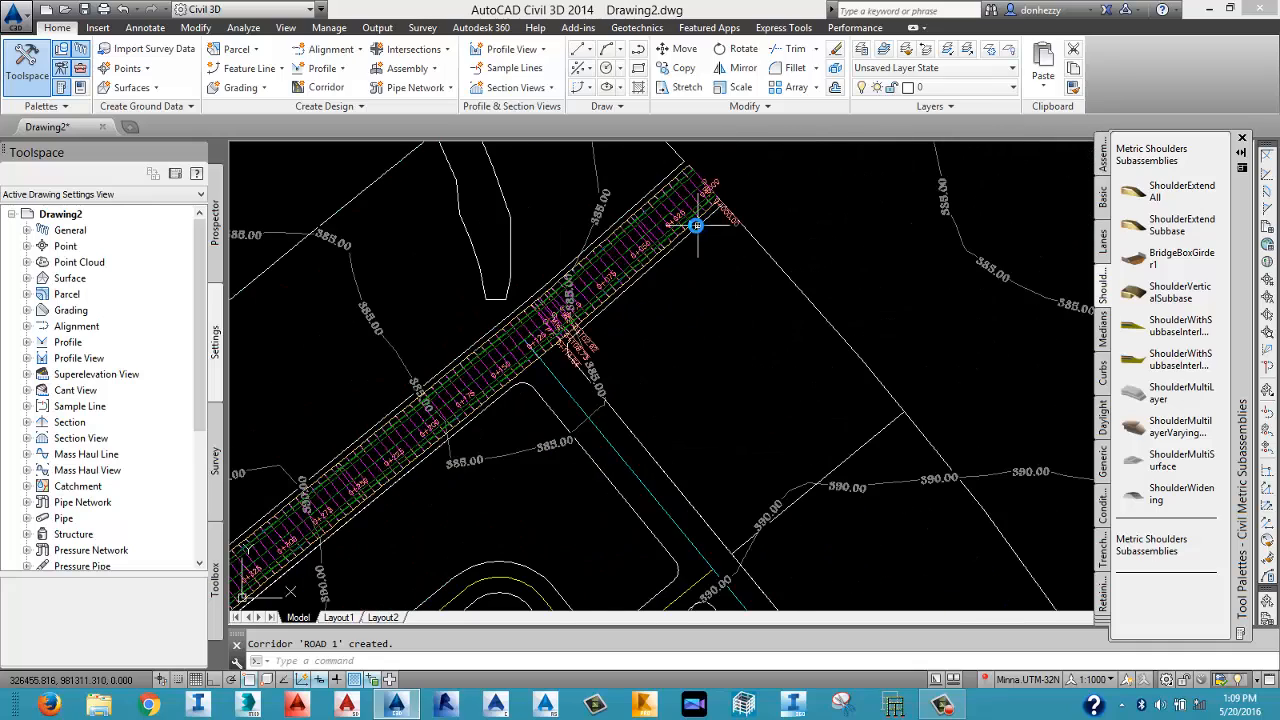
{"action": "middle_click_drag", "start_coordinate": [688, 224], "coordinate": [666, 300]}
{"action": "scroll", "coordinate": [666, 300], "scroll_direction": "up", "scroll_amount": 4}
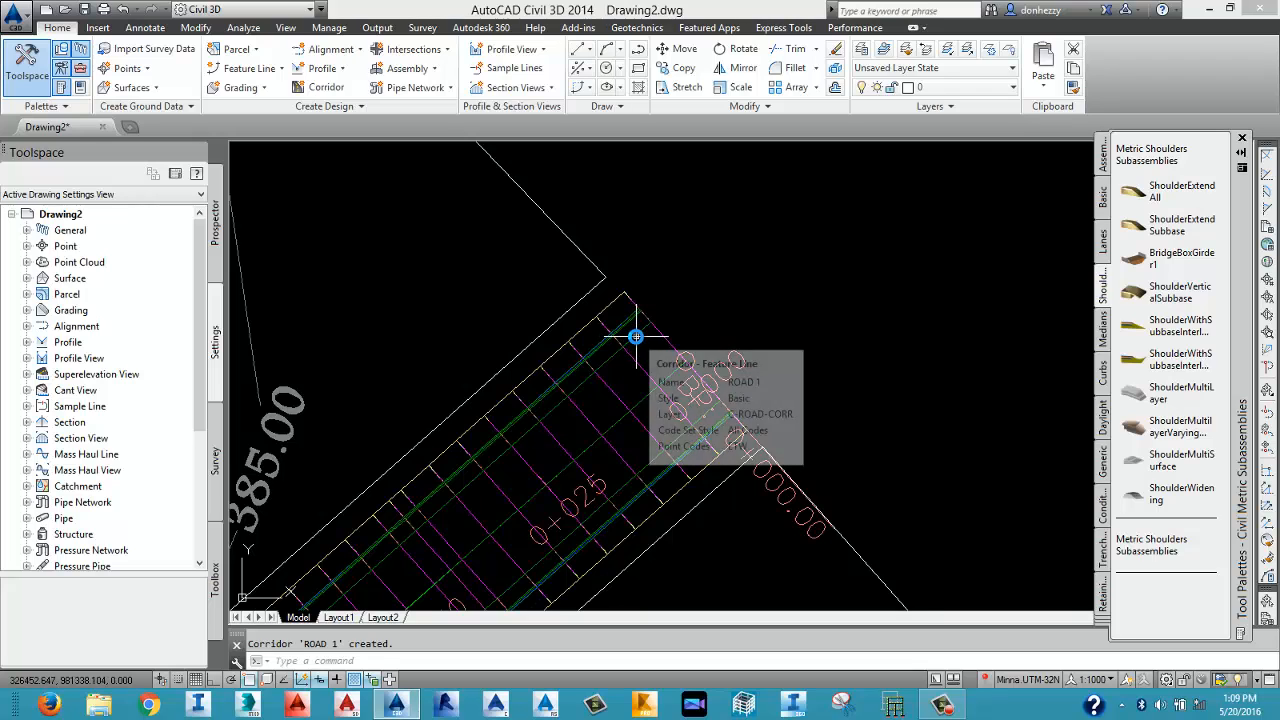
{"action": "left_click", "coordinate": [635, 337]}
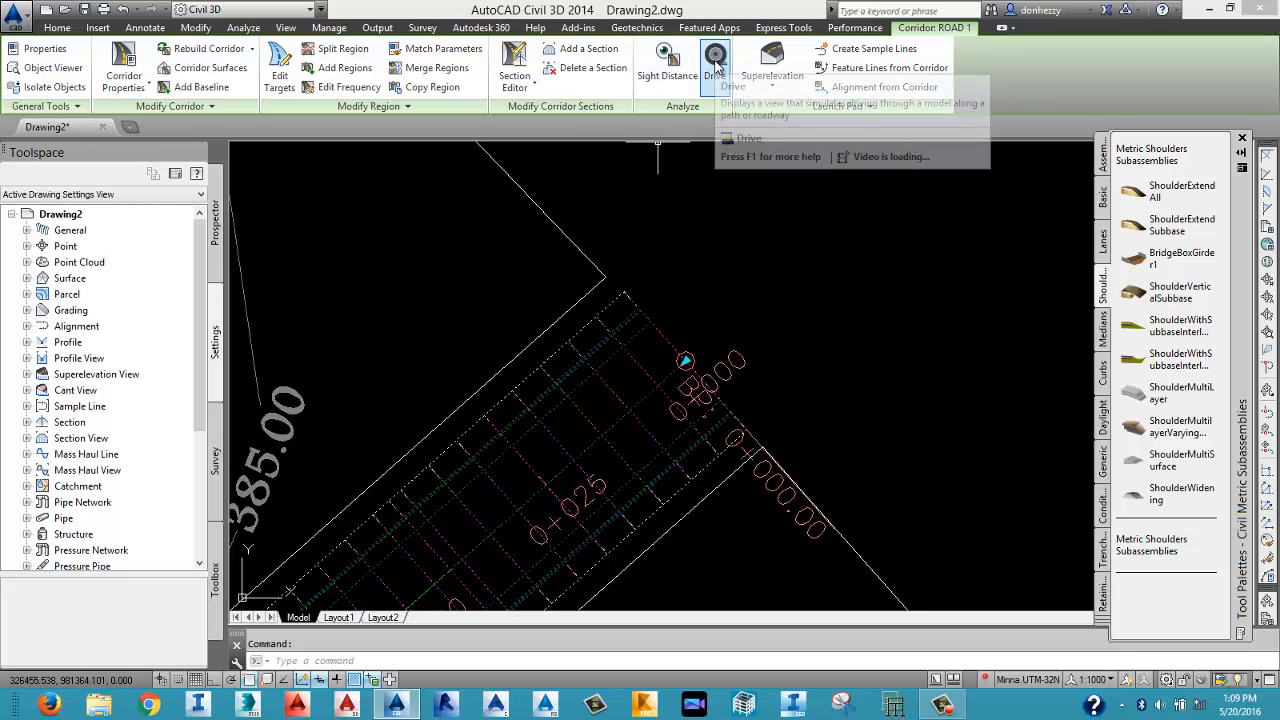
{"action": "left_click", "coordinate": [716, 66]}
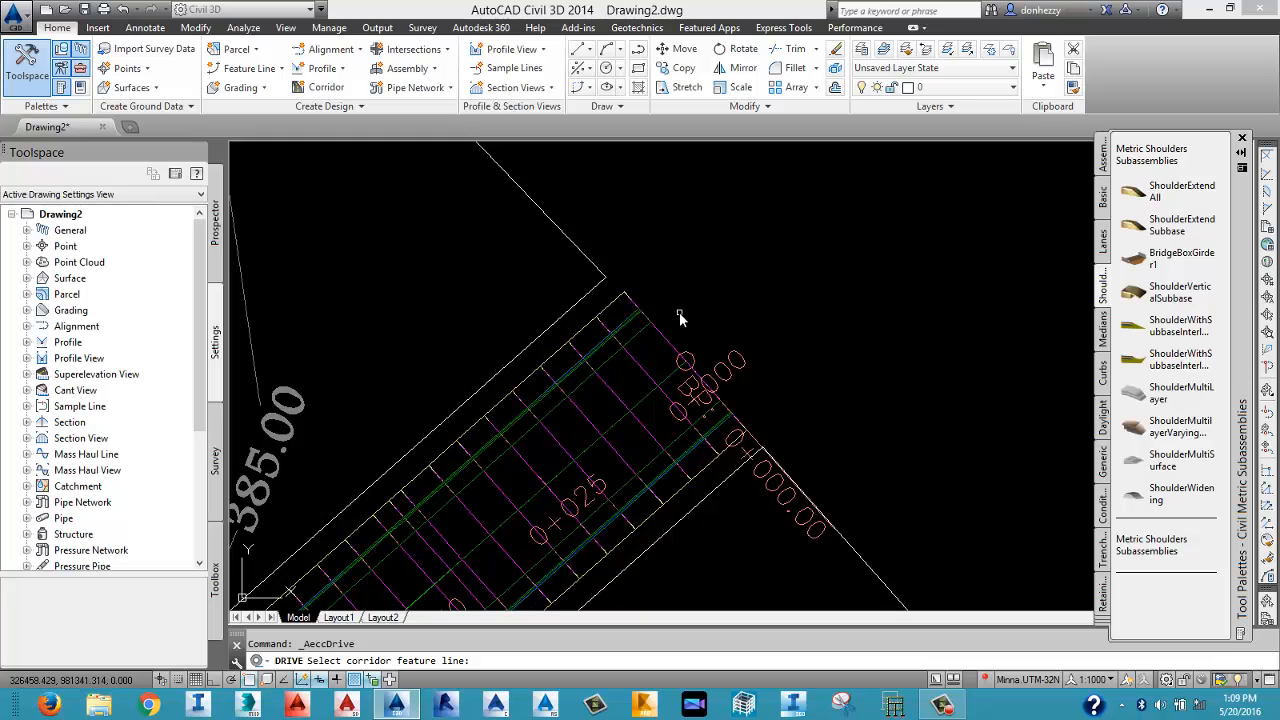
{"action": "left_click", "coordinate": [614, 424]}
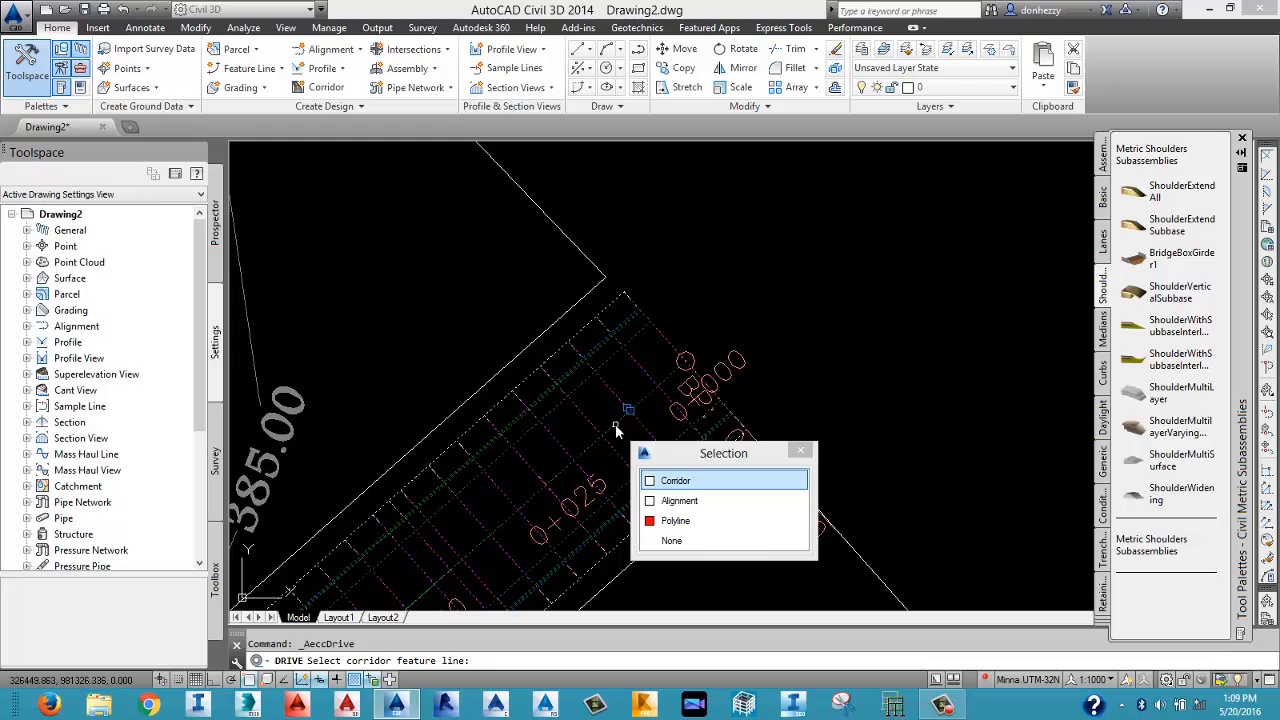
{"action": "left_click", "coordinate": [675, 480]}
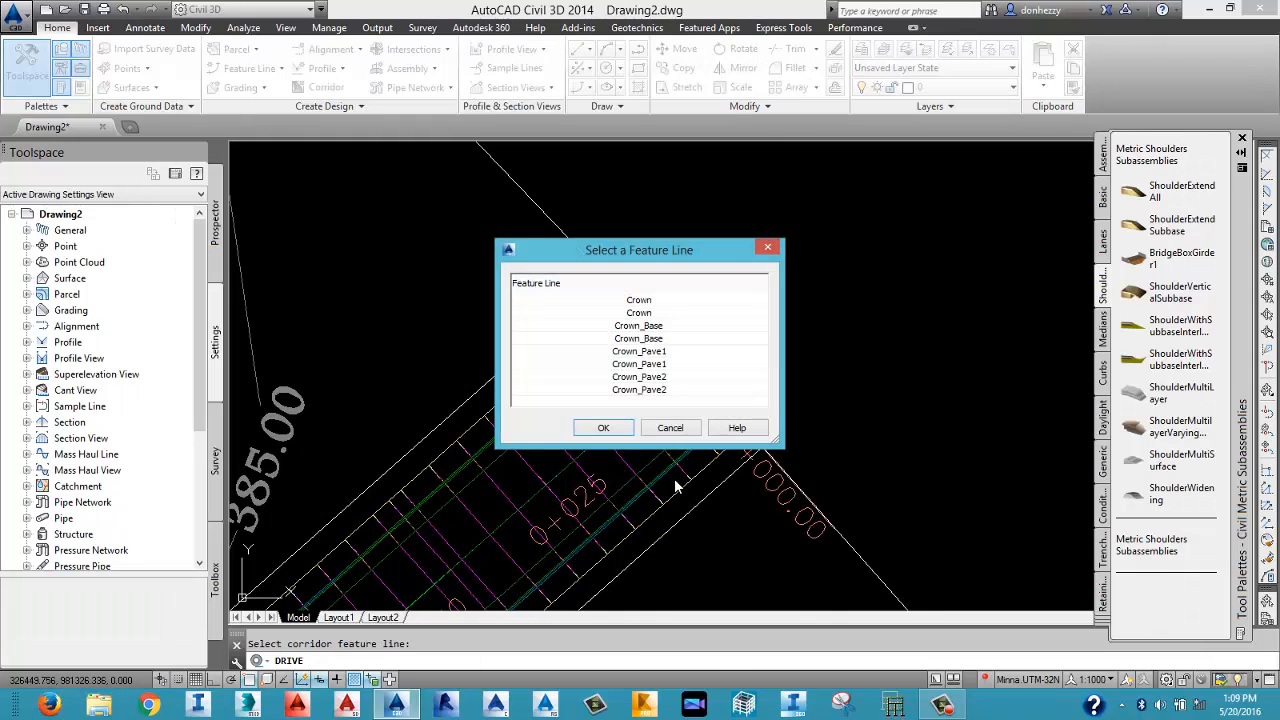
{"action": "left_click", "coordinate": [668, 352]}
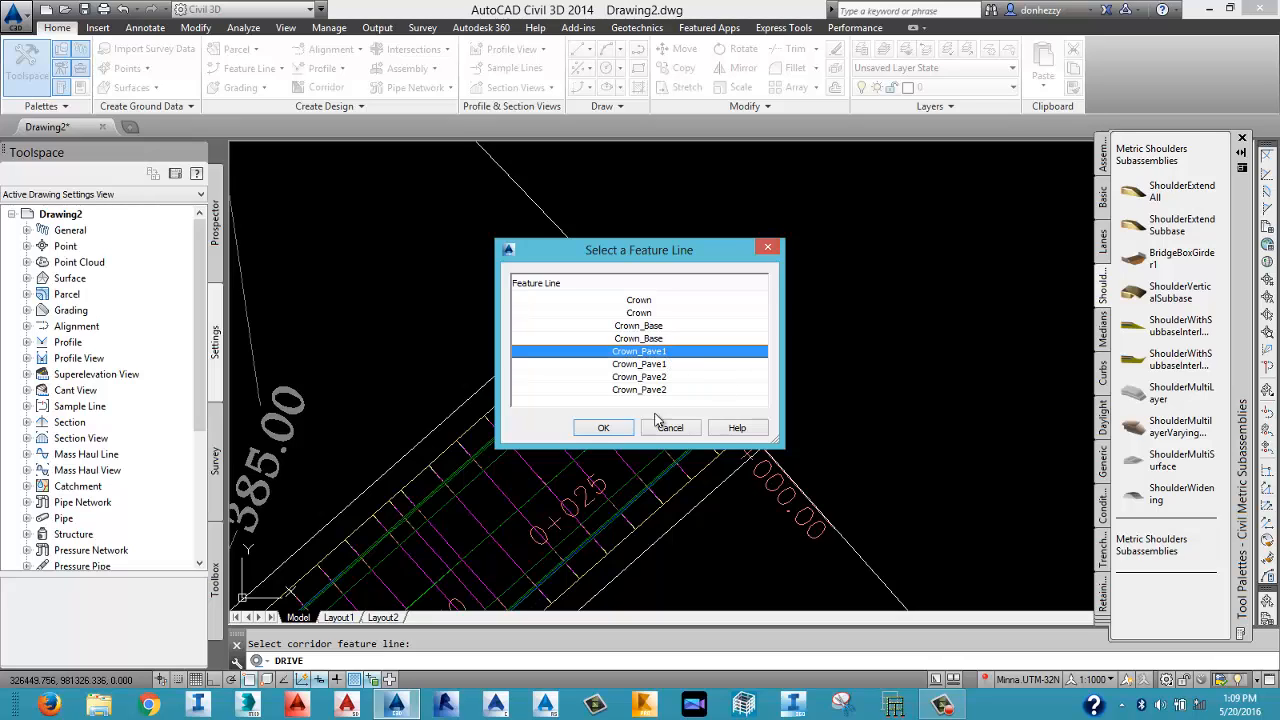
{"action": "left_click", "coordinate": [604, 428]}
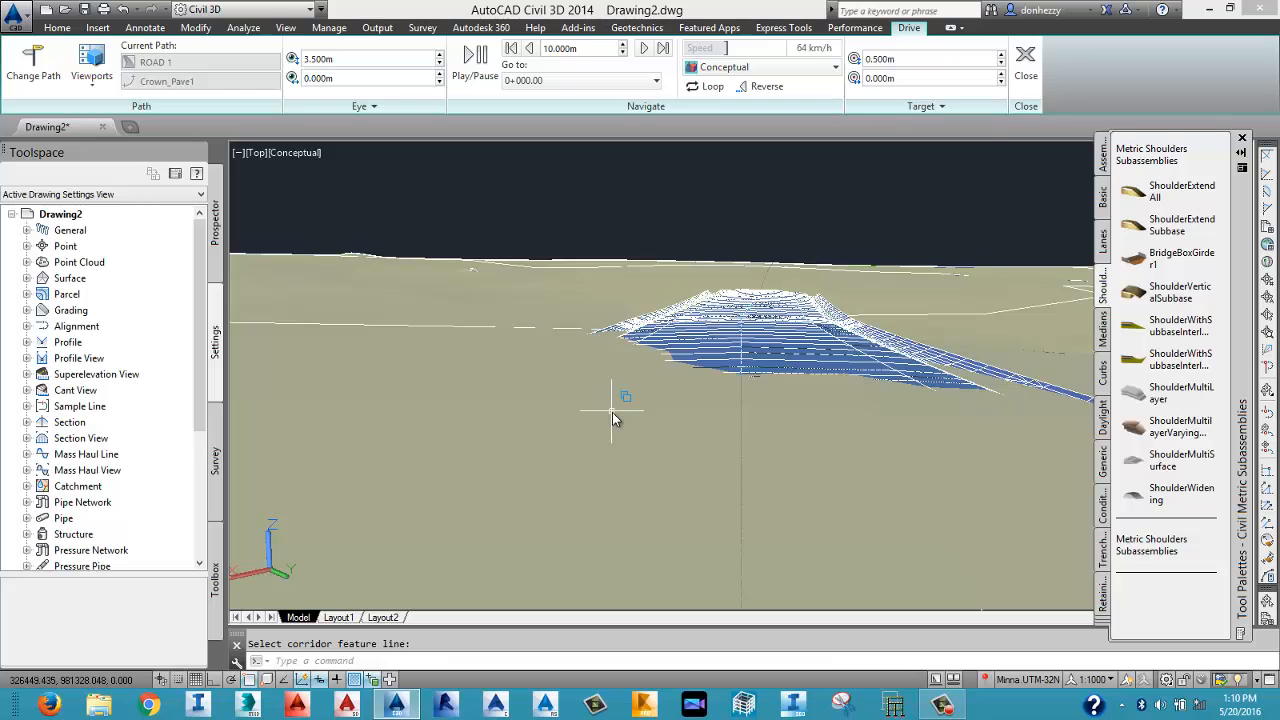
Play the drive-through along the ROAD 1 corridor and close the simulation to return to the plan view.
{"action": "left_click", "coordinate": [476, 66]}
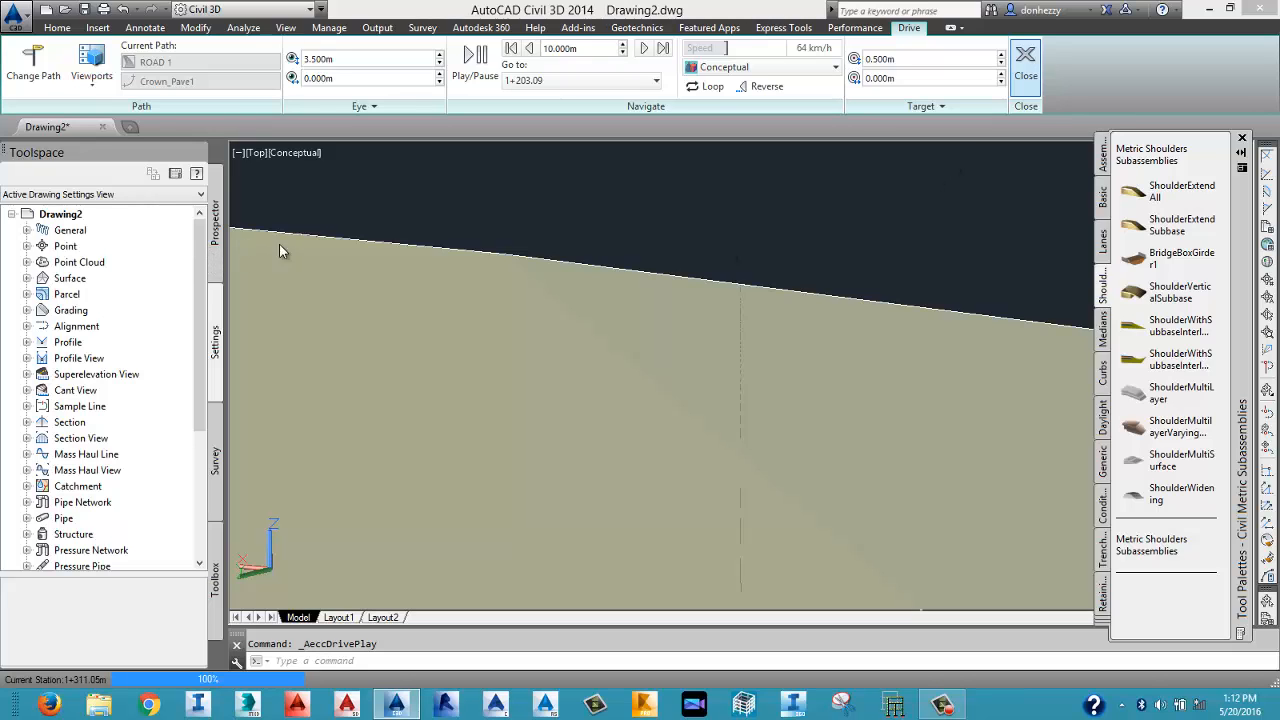
{"action": "left_click", "coordinate": [1025, 70]}
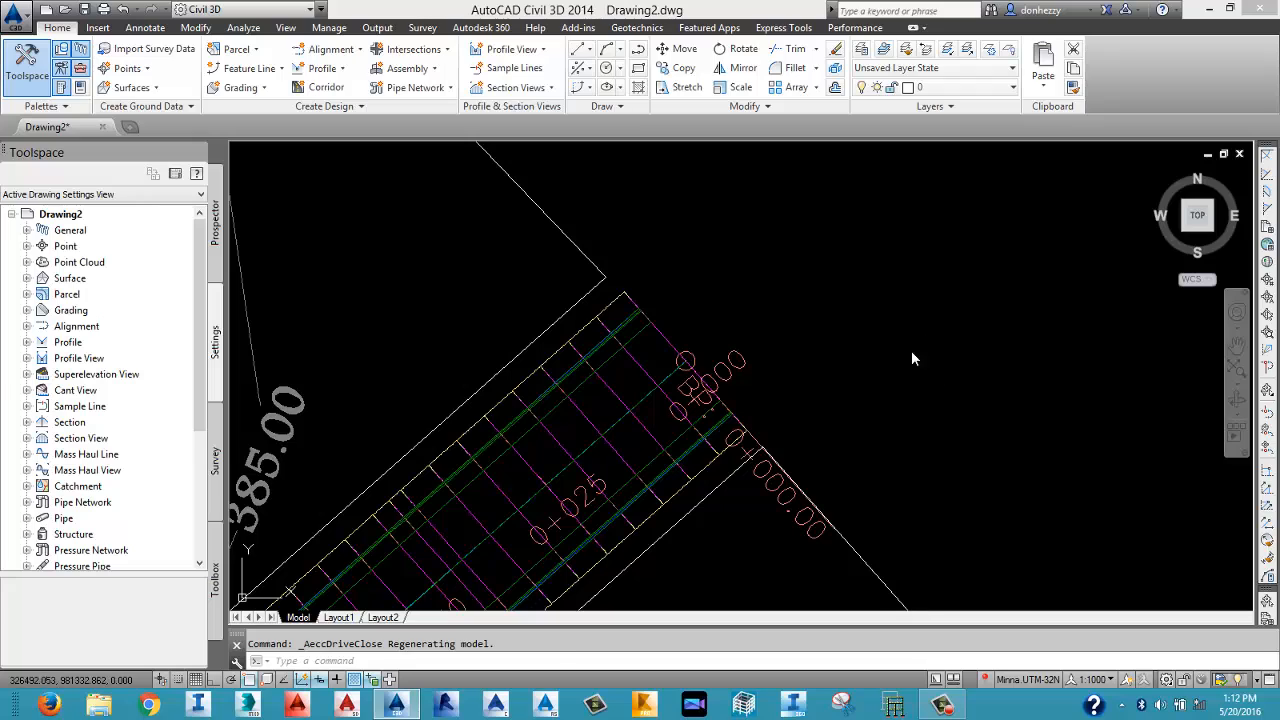
{"action": "left_click", "coordinate": [994, 376]}
{"action": "left_click", "coordinate": [832, 268]}
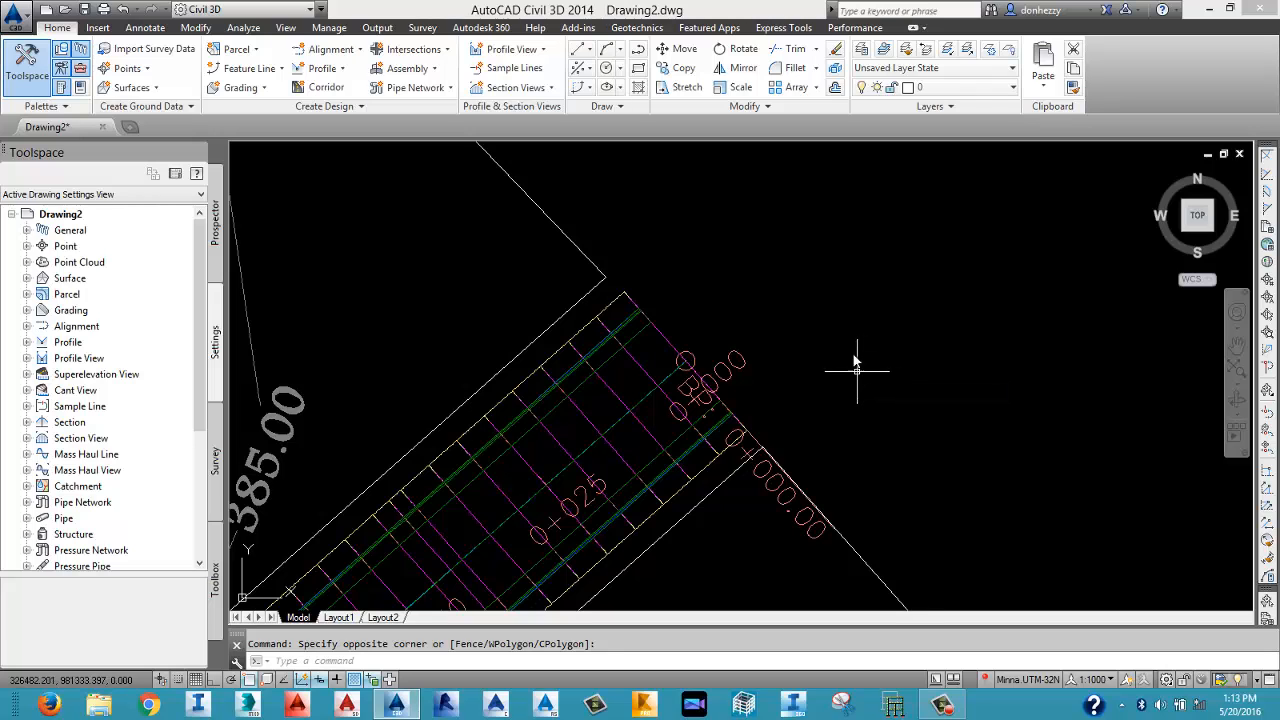
Examine the ROAD 1 corridor in plan from its 0+000 end to the stretch around stations 0+600 to 0+675.
{"action": "scroll", "coordinate": [843, 323], "scroll_direction": "down", "scroll_amount": 2}
{"action": "scroll", "coordinate": [843, 323], "scroll_direction": "down", "scroll_amount": 1}
{"action": "scroll", "coordinate": [857, 363], "scroll_direction": "down", "scroll_amount": 3}
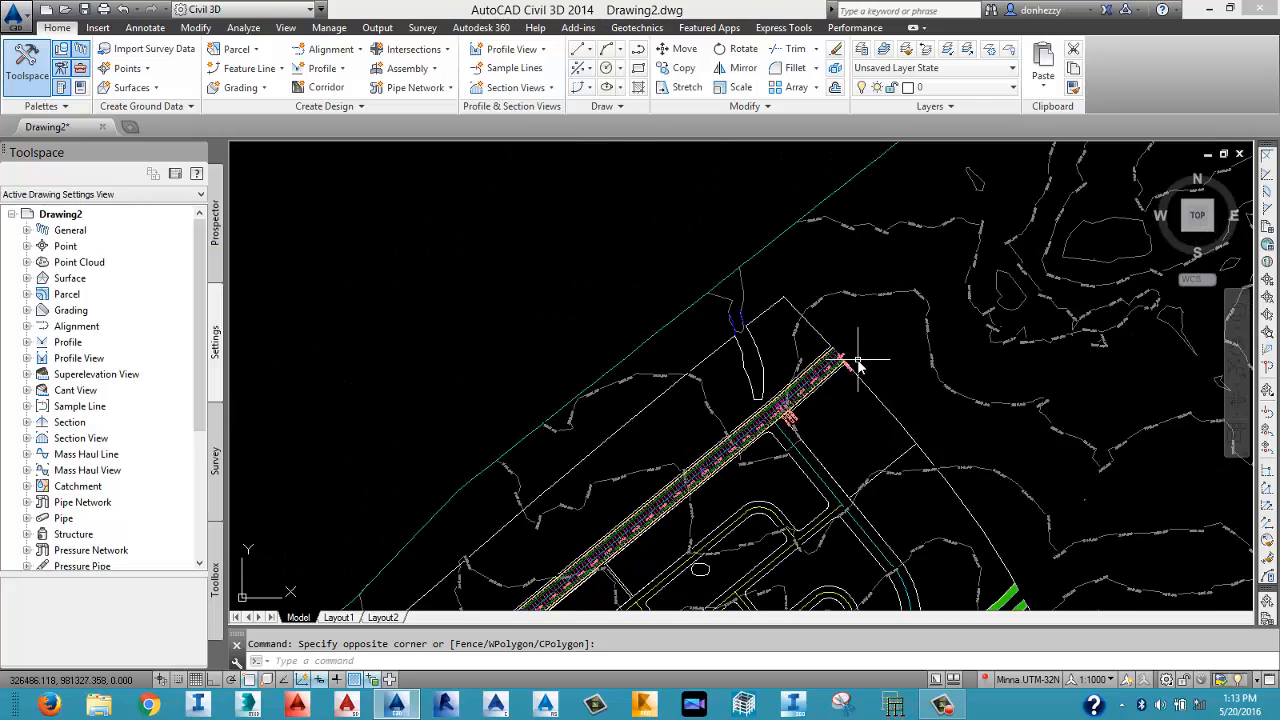
{"action": "middle_click_drag", "start_coordinate": [865, 432], "coordinate": [805, 328]}
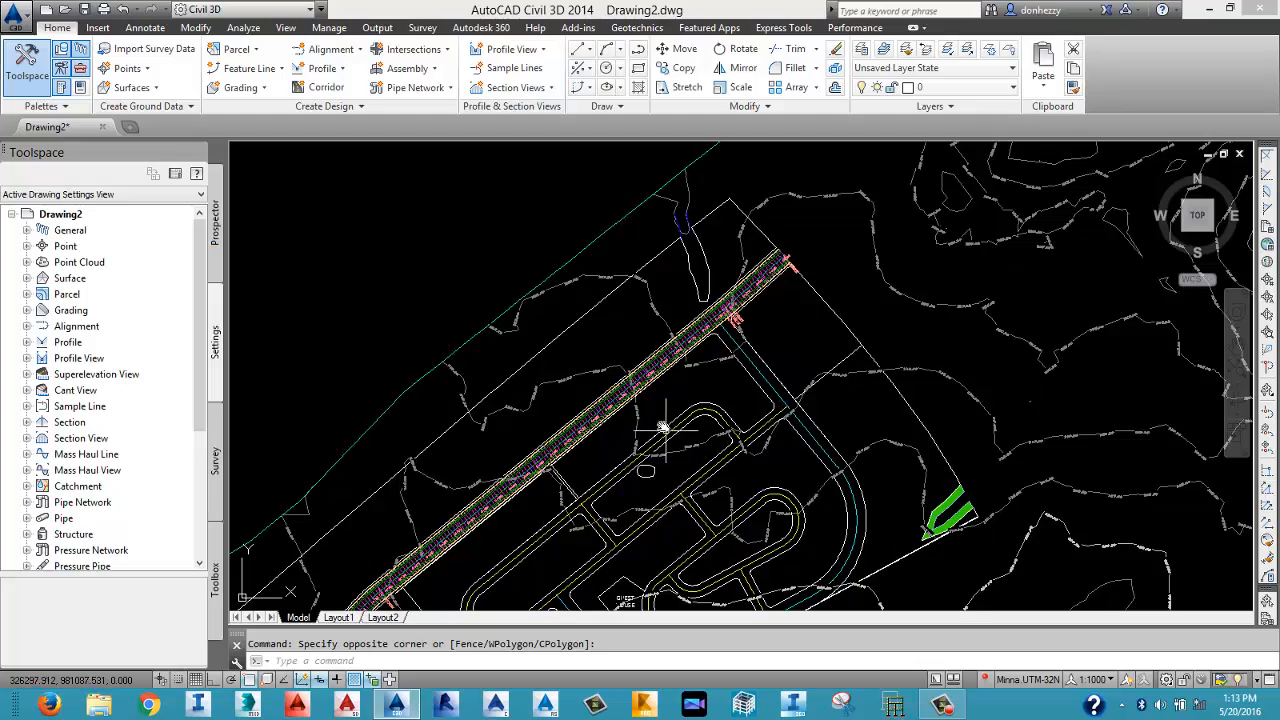
{"action": "middle_click_drag", "start_coordinate": [668, 416], "coordinate": [709, 309]}
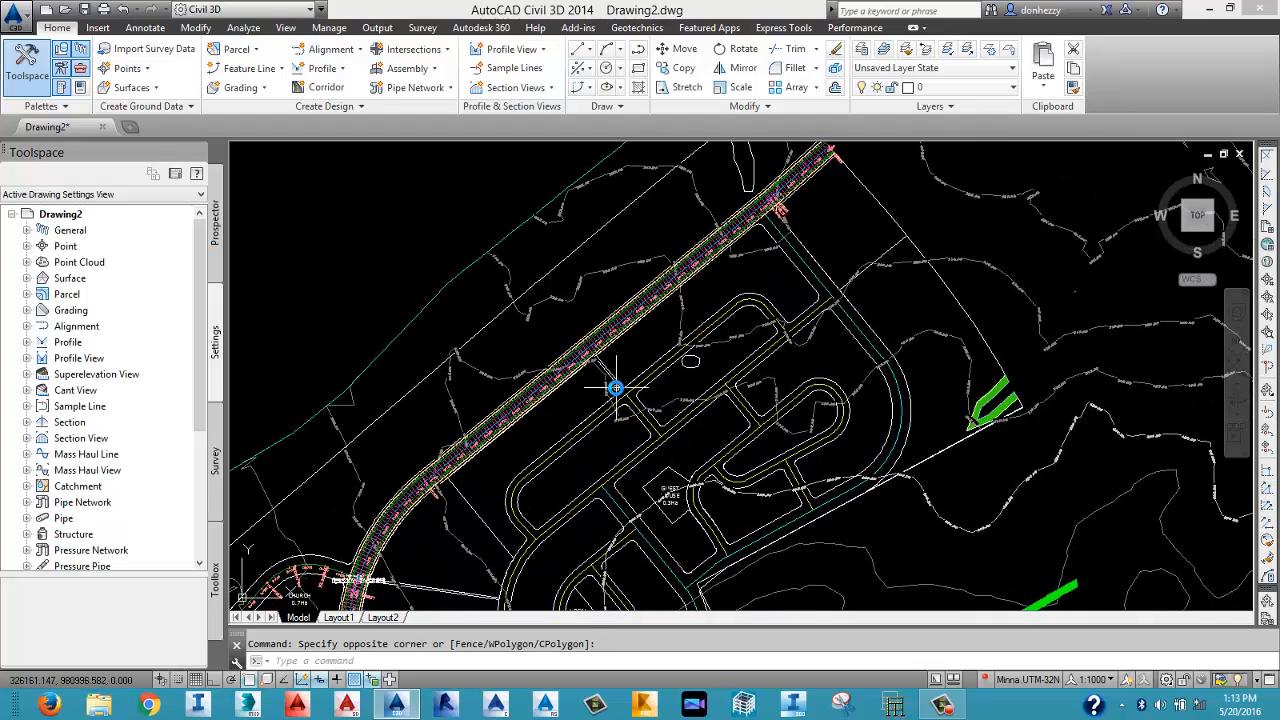
{"action": "middle_click_drag", "start_coordinate": [629, 369], "coordinate": [658, 311]}
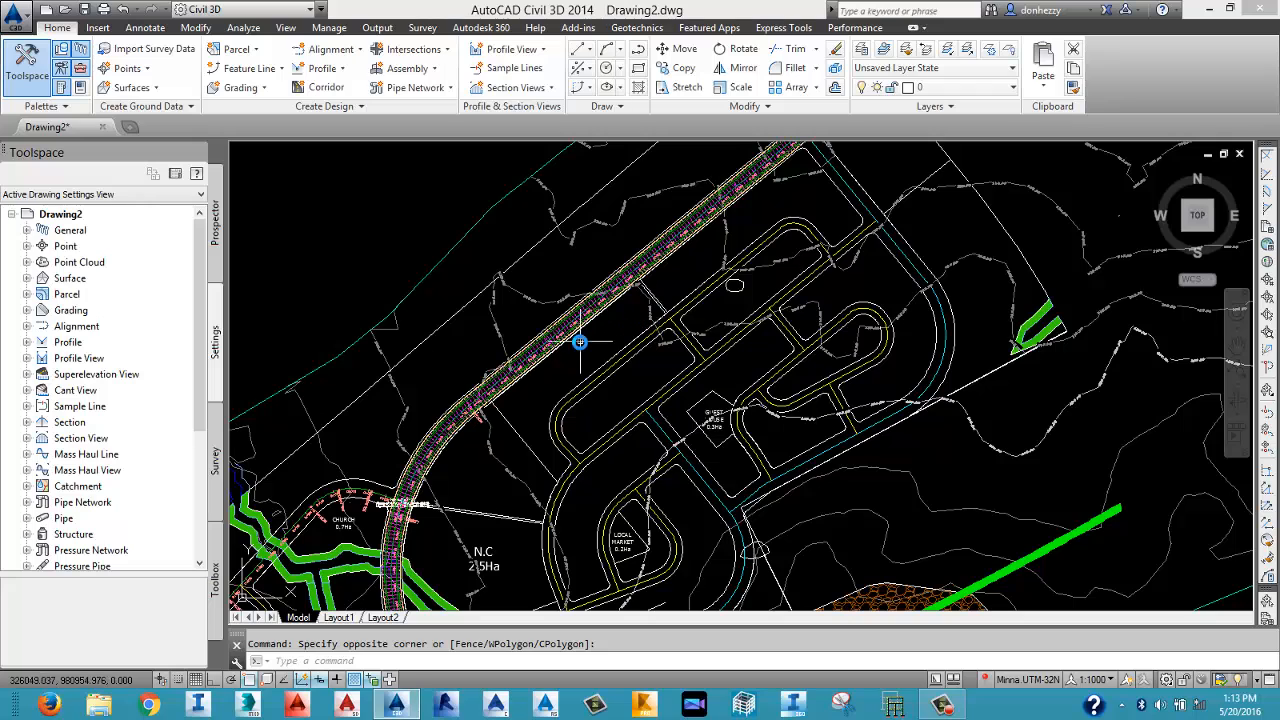
{"action": "scroll", "coordinate": [509, 360], "scroll_direction": "up", "scroll_amount": 5}
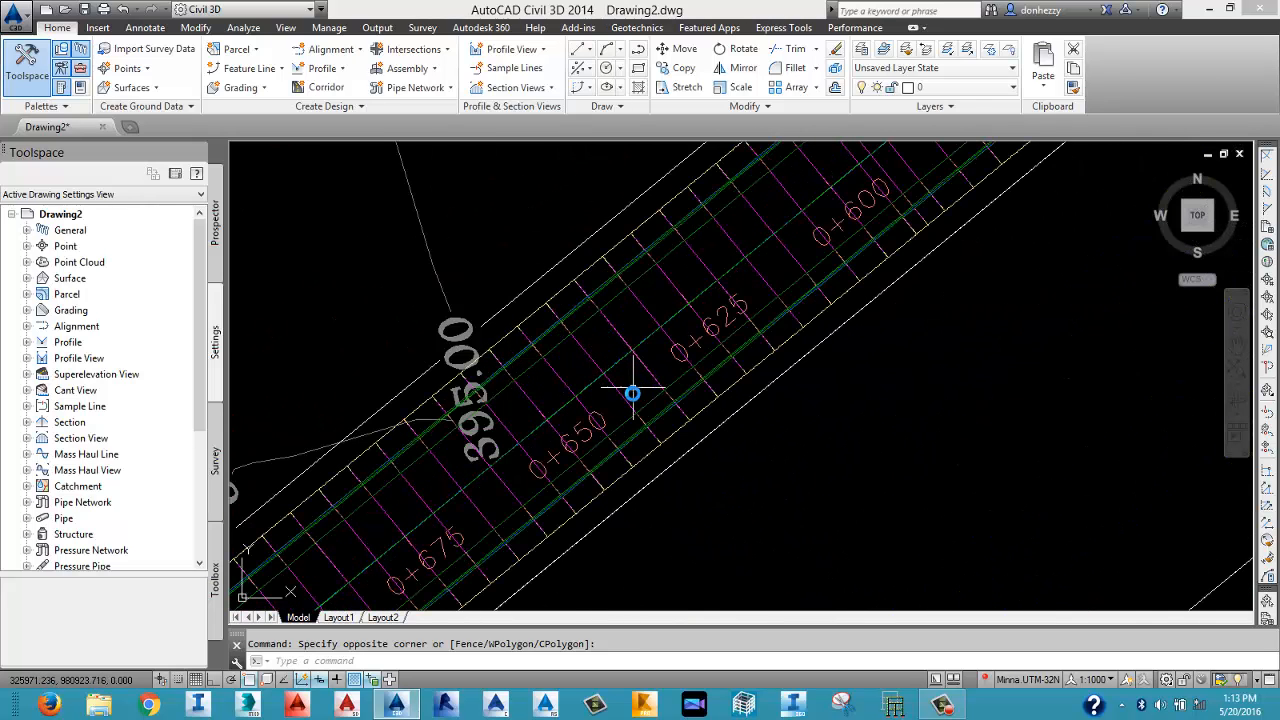
{"action": "middle_click_drag", "start_coordinate": [633, 390], "coordinate": [653, 351]}
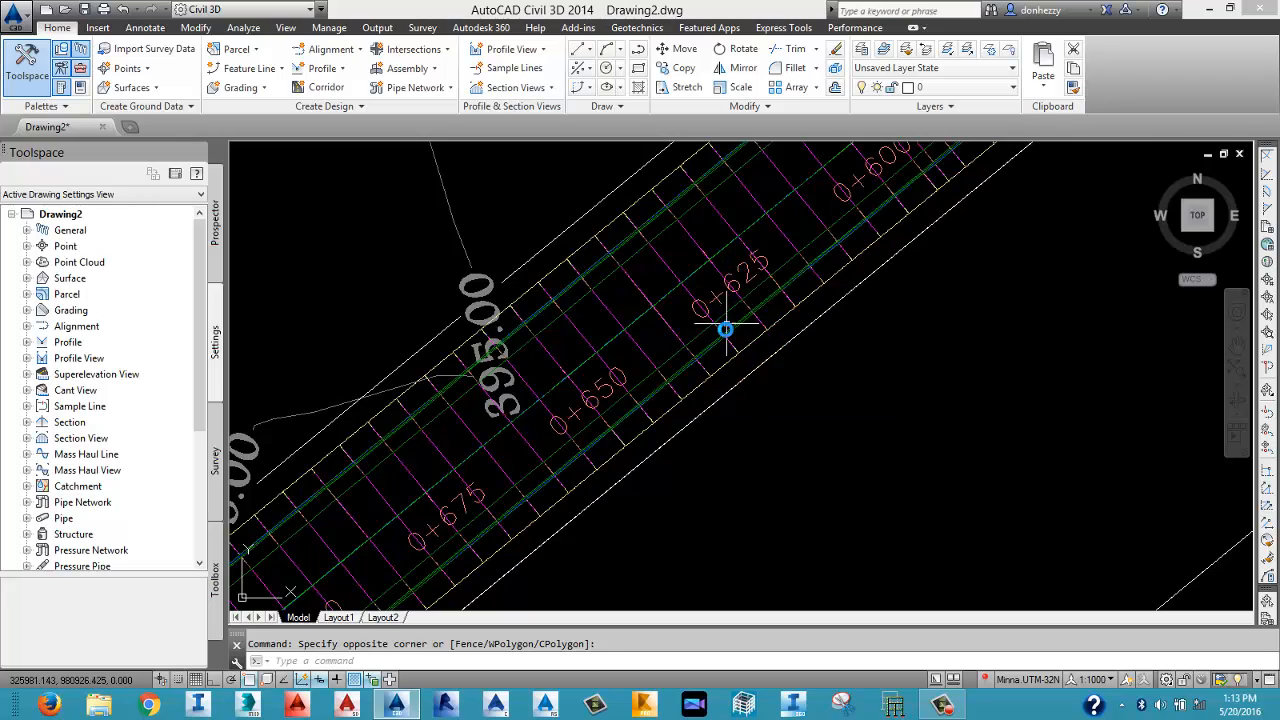
{"action": "scroll", "coordinate": [728, 330], "scroll_direction": "down", "scroll_amount": 5}
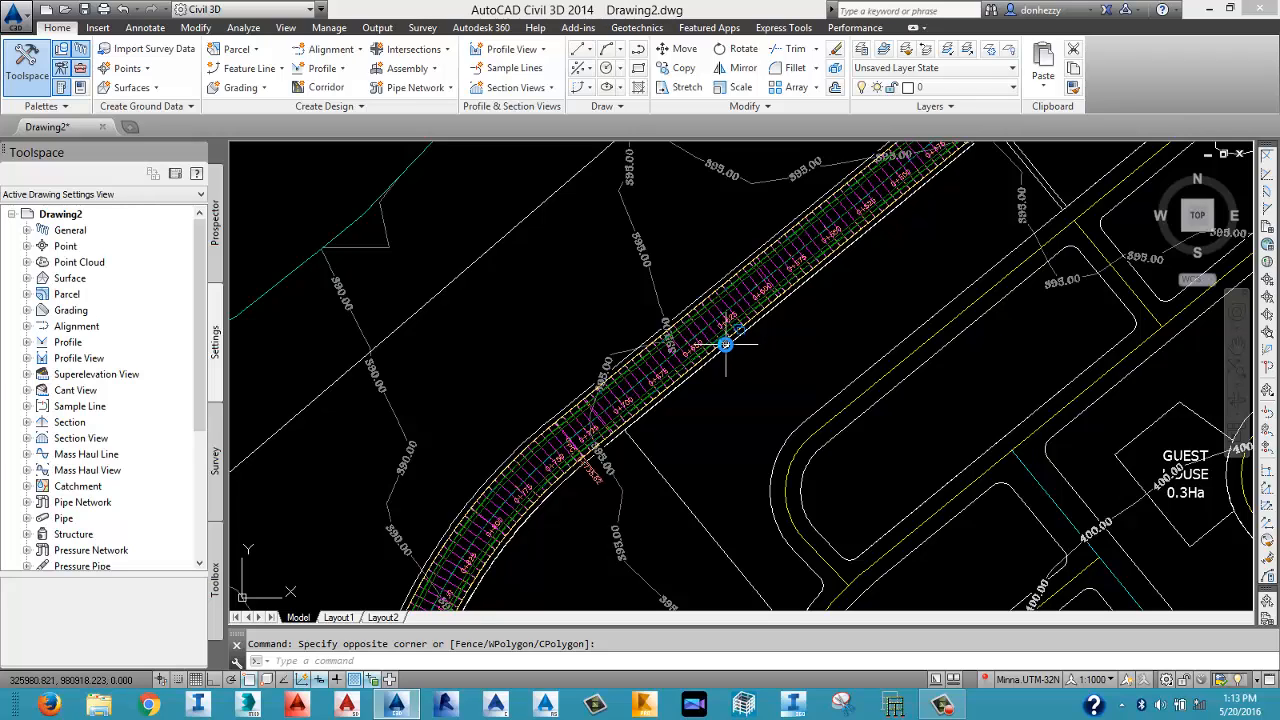
{"action": "mouse_move", "coordinate": [725, 344]}
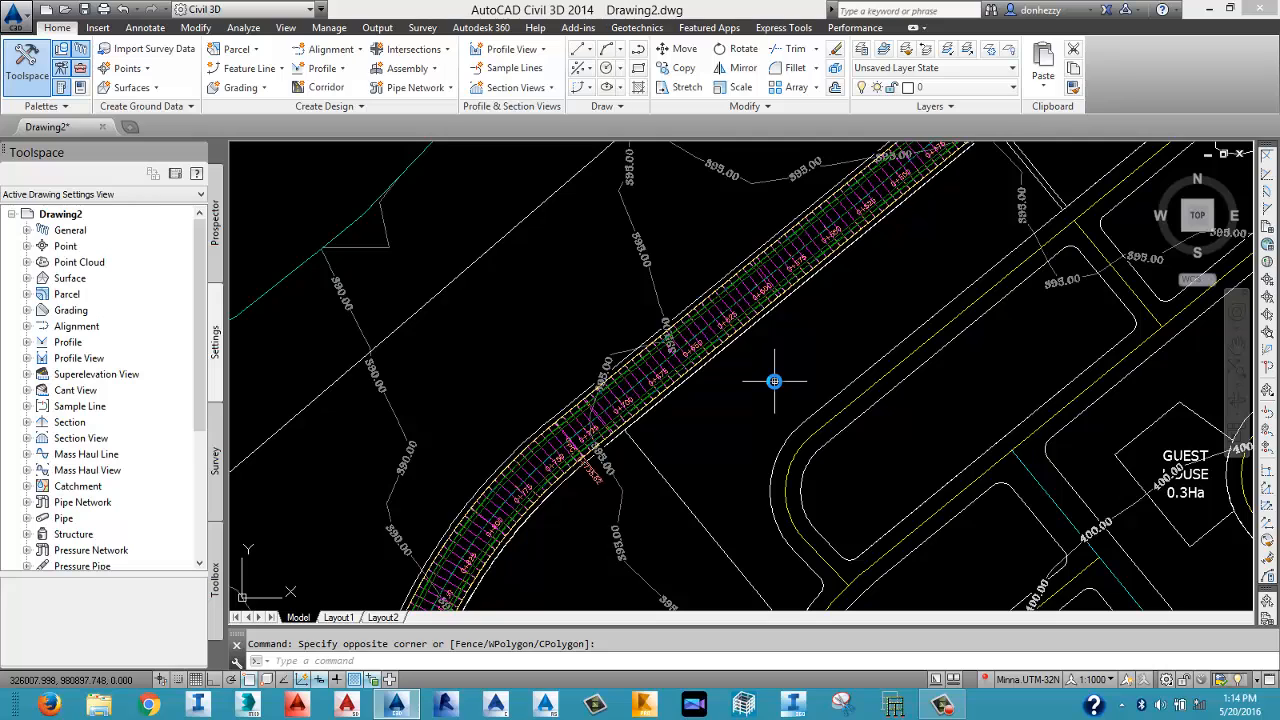
Inspect the road layout beside the ROAD 1 corridor and the intersection with the side road near the church.
{"action": "middle_click_drag", "start_coordinate": [789, 409], "coordinate": [755, 403]}
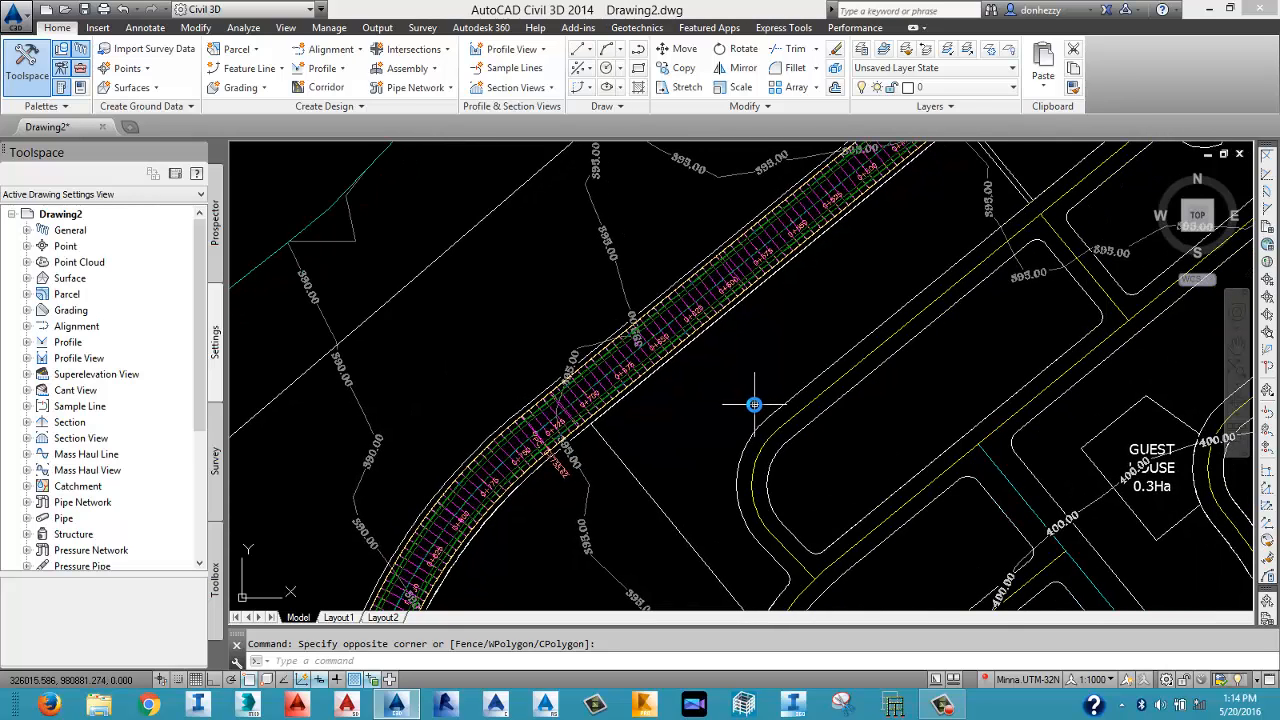
{"action": "mouse_move", "coordinate": [756, 401]}
{"action": "mouse_move", "coordinate": [771, 326]}
{"action": "middle_mouse_down"}
{"action": "mouse_move", "coordinate": [749, 366]}
{"action": "mouse_move", "coordinate": [622, 415]}
{"action": "middle_mouse_up"}
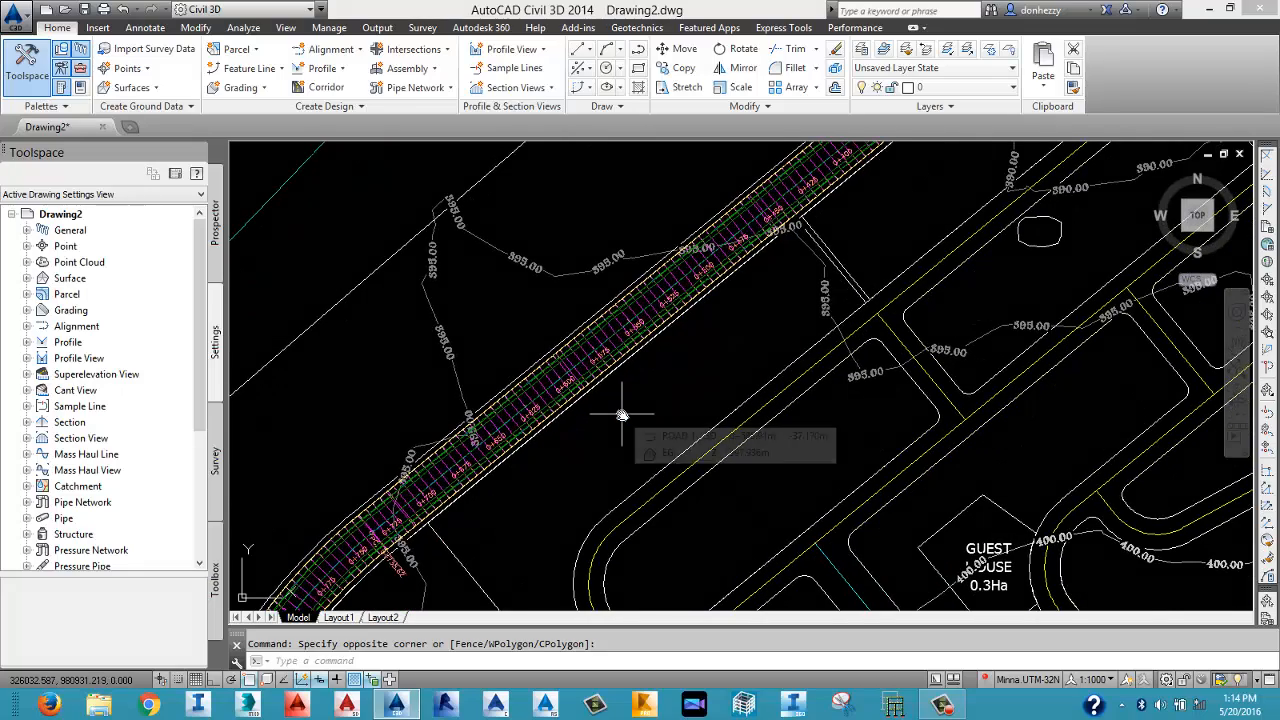
{"action": "scroll", "coordinate": [622, 415], "scroll_direction": "down", "scroll_amount": 4}
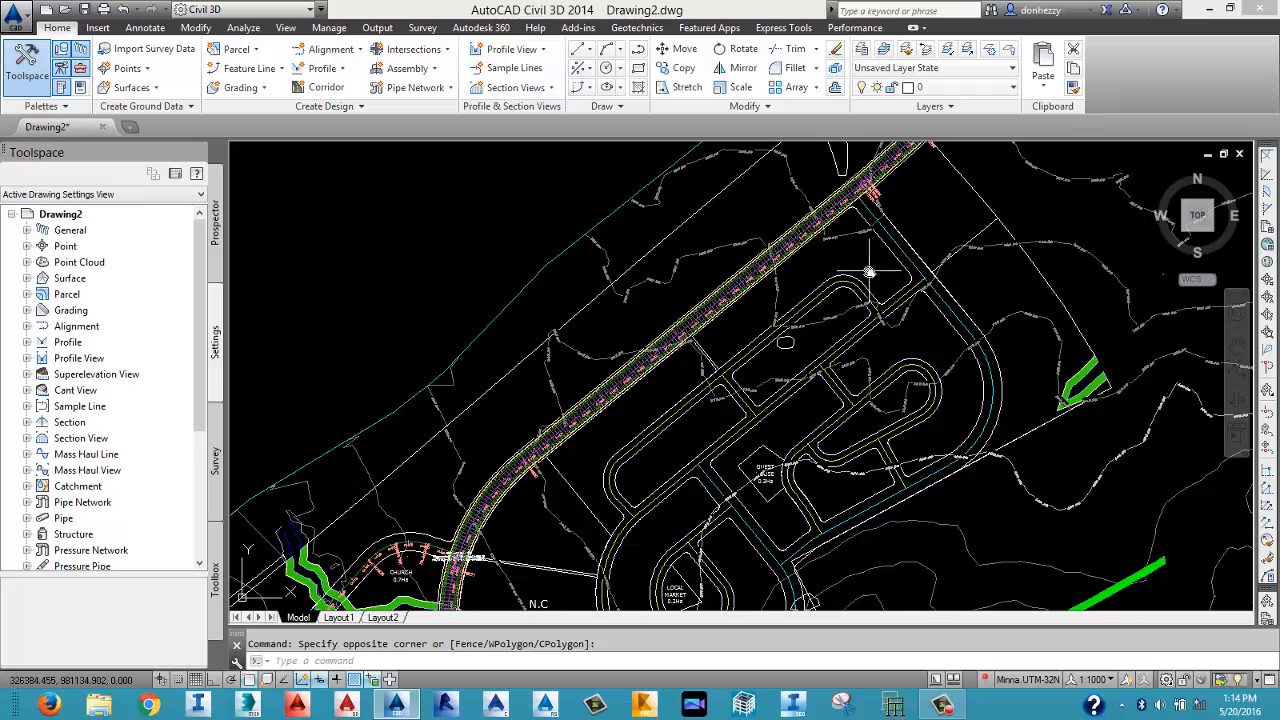
{"action": "mouse_move", "coordinate": [860, 282]}
{"action": "middle_mouse_down"}
{"action": "mouse_move", "coordinate": [725, 403]}
{"action": "mouse_move", "coordinate": [731, 337]}
{"action": "middle_mouse_up"}
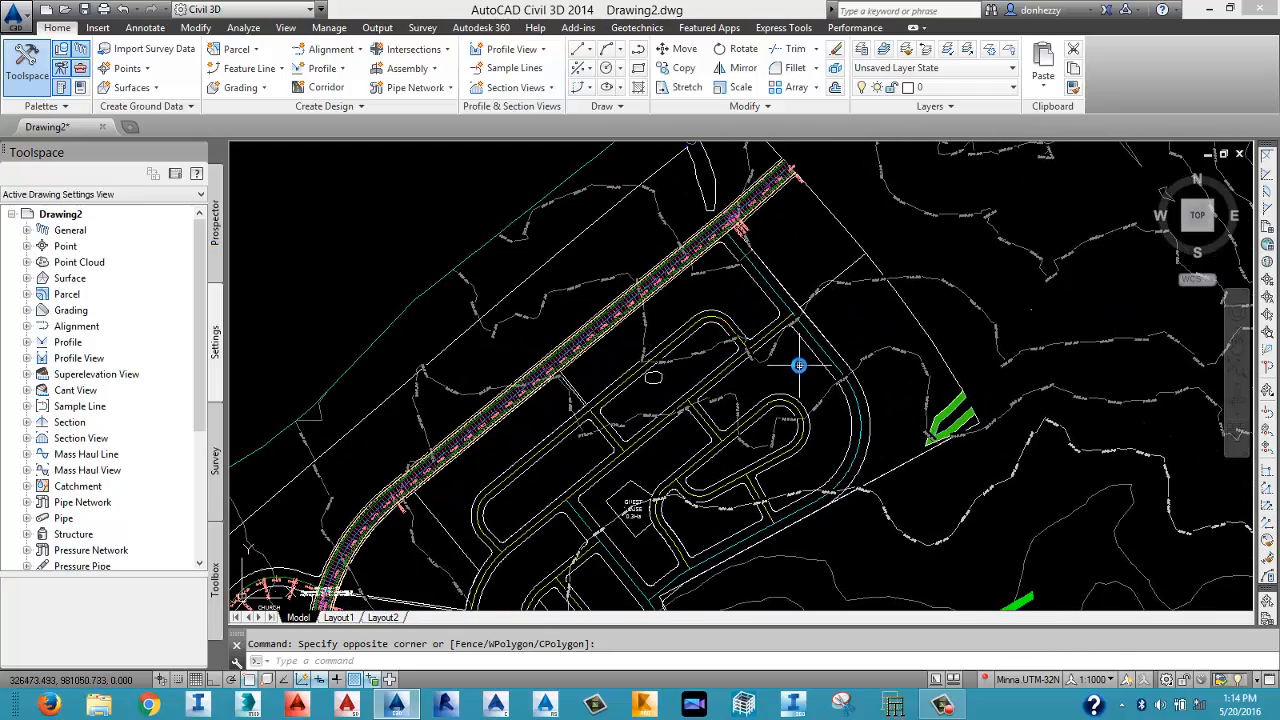
{"action": "middle_click_drag", "start_coordinate": [798, 366], "coordinate": [793, 302]}
{"action": "mouse_move", "coordinate": [550, 451]}
{"action": "middle_mouse_down"}
{"action": "mouse_move", "coordinate": [629, 420]}
{"action": "mouse_move", "coordinate": [710, 412]}
{"action": "middle_mouse_up"}
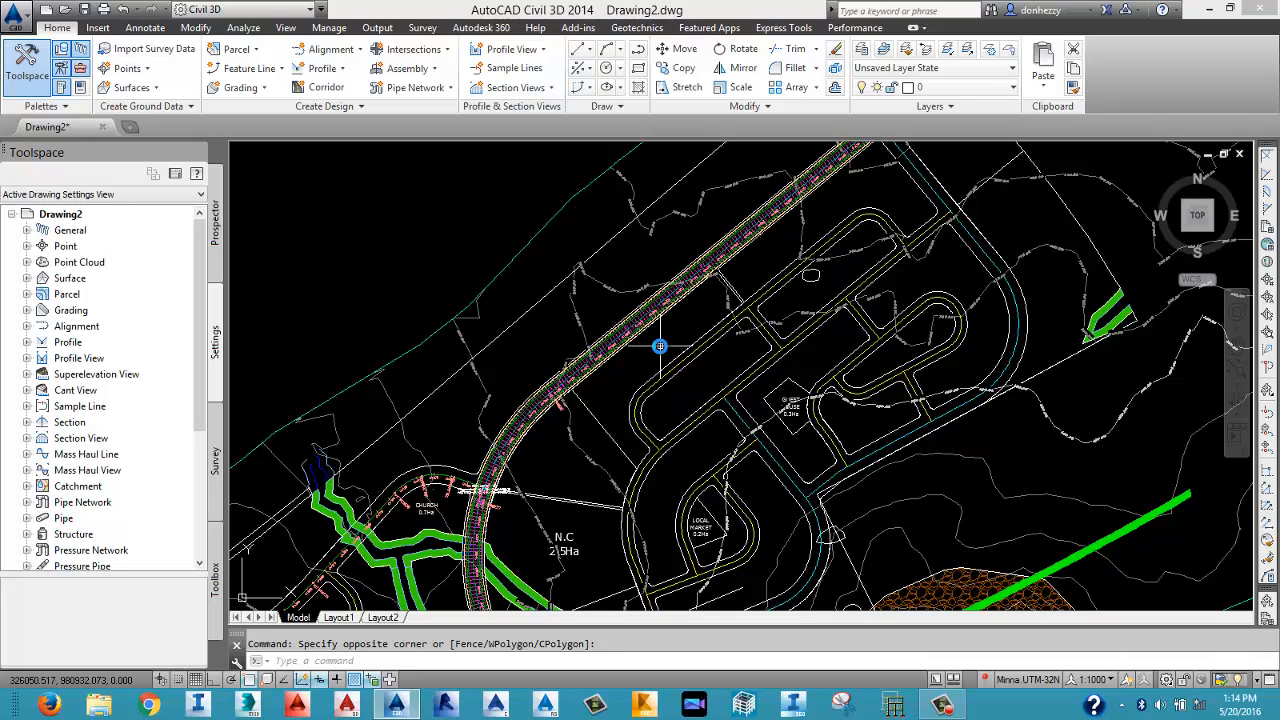
{"action": "mouse_move", "coordinate": [659, 347]}
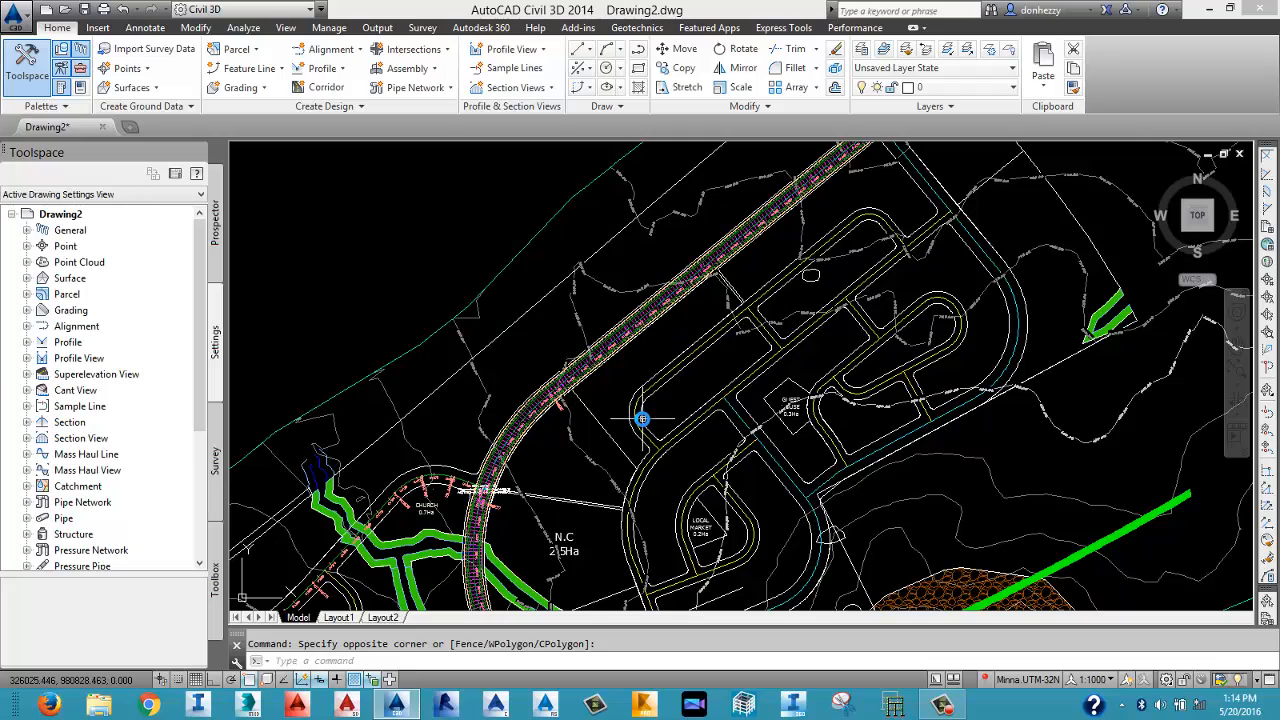
{"action": "mouse_move", "coordinate": [642, 419]}
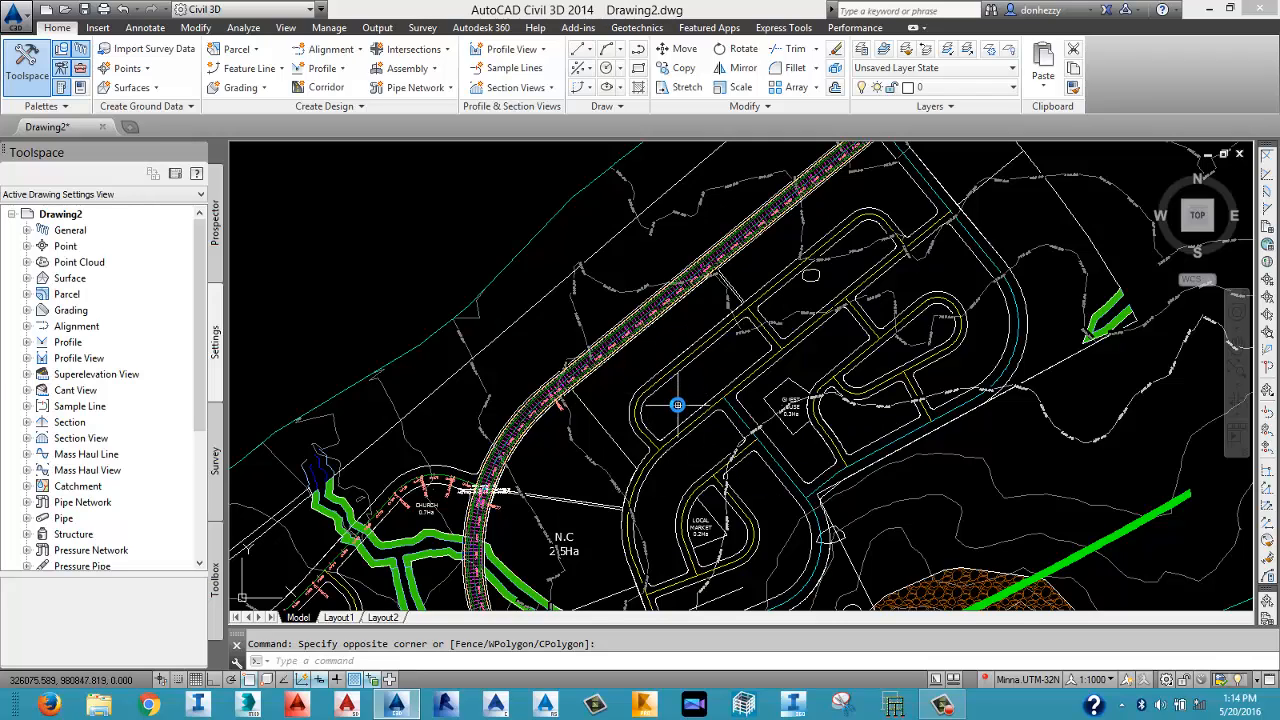
{"action": "middle_click_drag", "start_coordinate": [660, 410], "coordinate": [744, 360]}
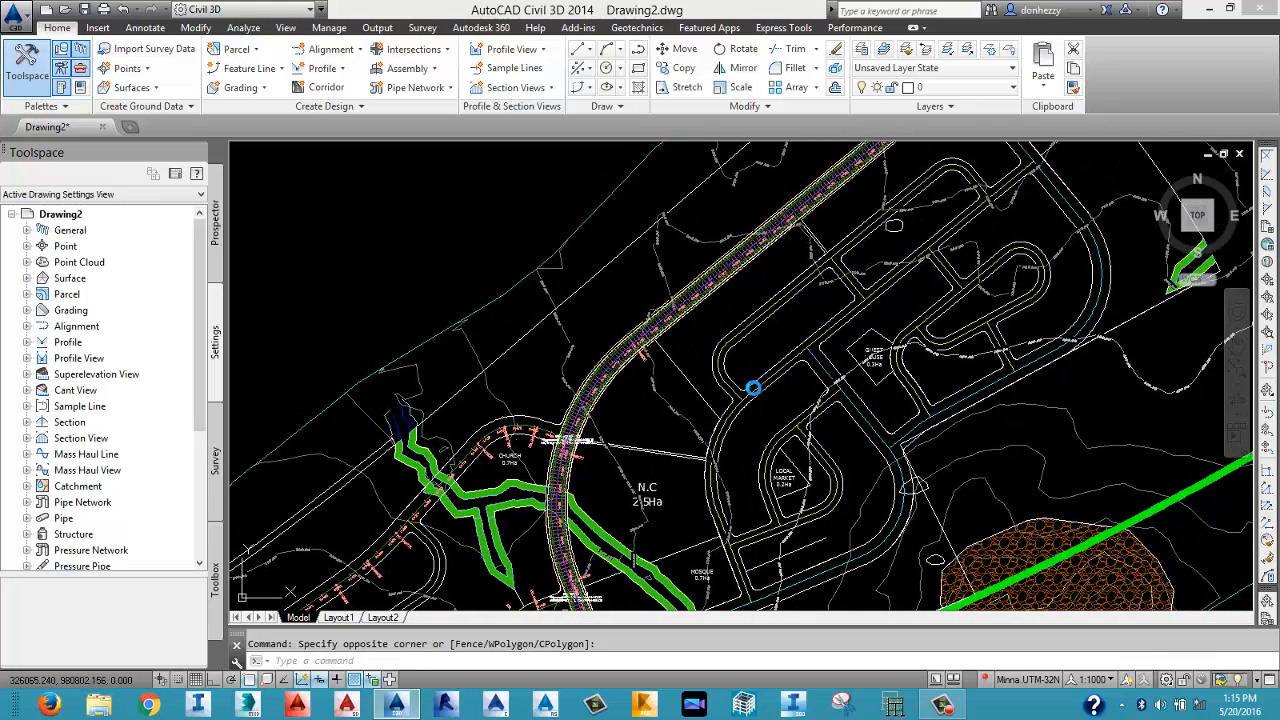
{"action": "scroll", "coordinate": [752, 388], "scroll_direction": "down", "scroll_amount": 5}
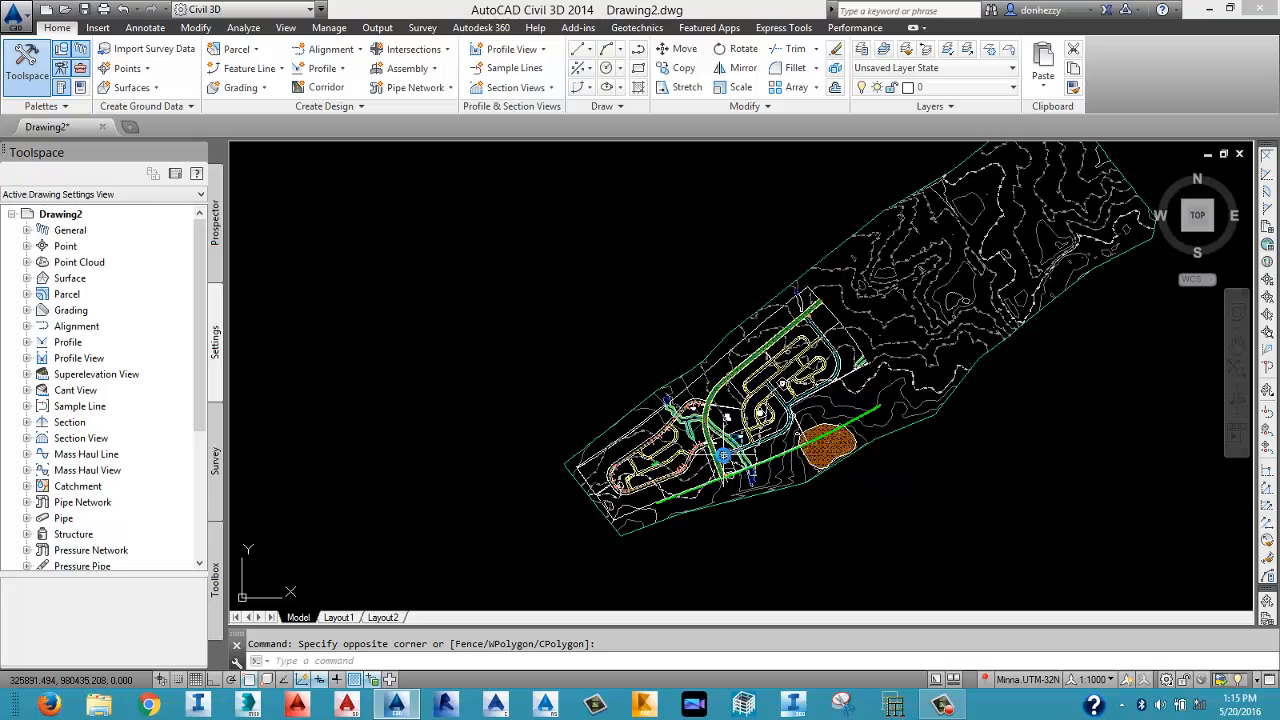
{"action": "scroll", "coordinate": [718, 438], "scroll_direction": "up", "scroll_amount": 3}
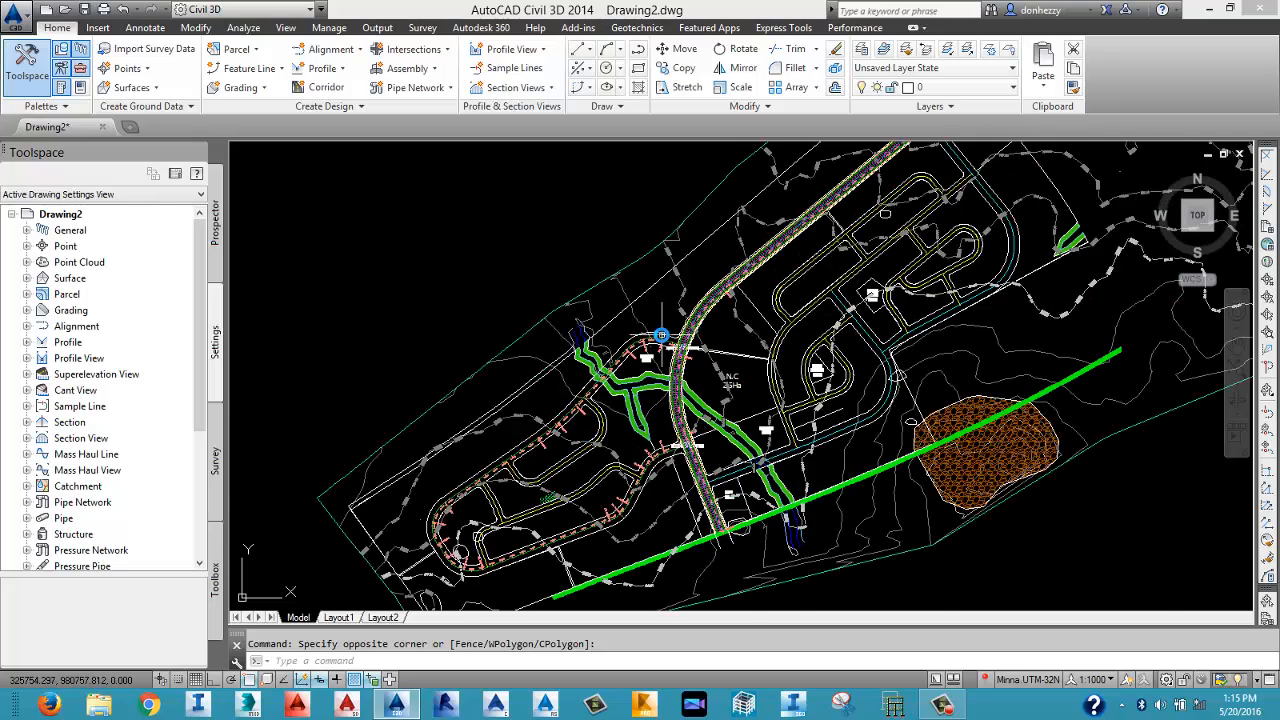
{"action": "scroll", "coordinate": [693, 335], "scroll_direction": "up", "scroll_amount": 4}
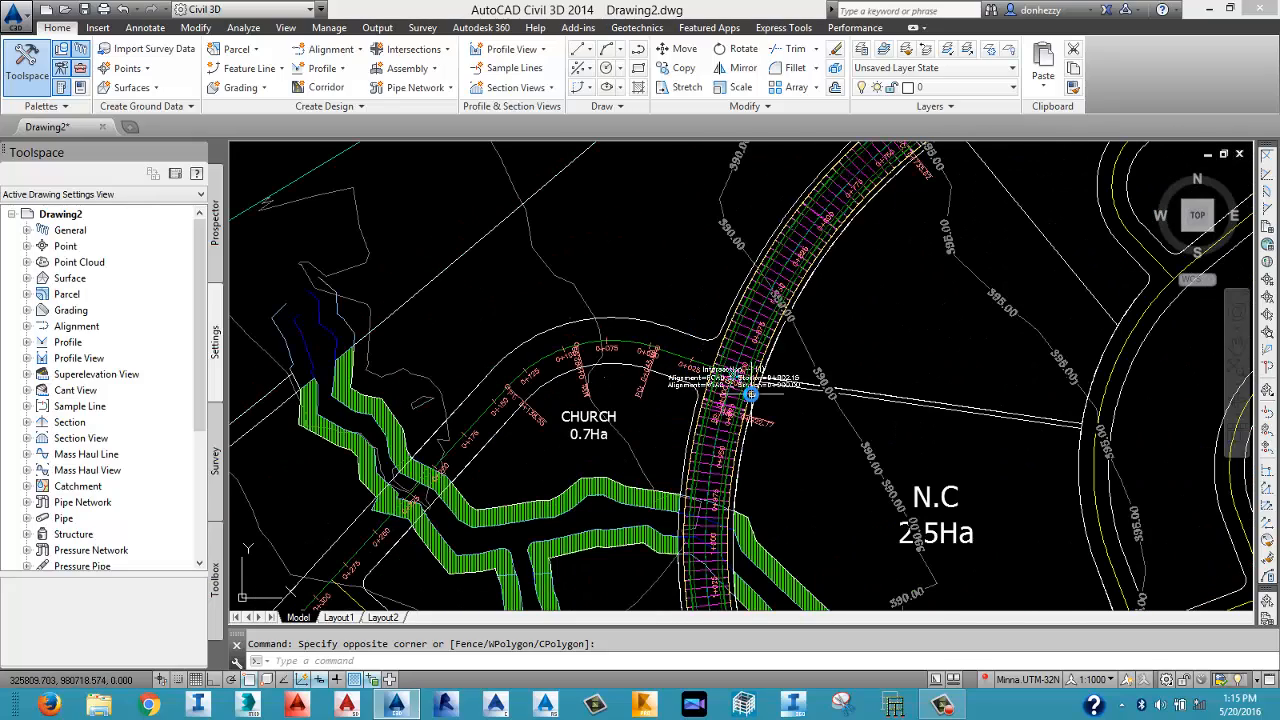
{"action": "scroll", "coordinate": [672, 438], "scroll_direction": "down", "scroll_amount": 4}
{"action": "mouse_move", "coordinate": [796, 338]}
{"action": "middle_mouse_down"}
{"action": "mouse_move", "coordinate": [640, 400]}
{"action": "mouse_move", "coordinate": [722, 398]}
{"action": "middle_mouse_up"}
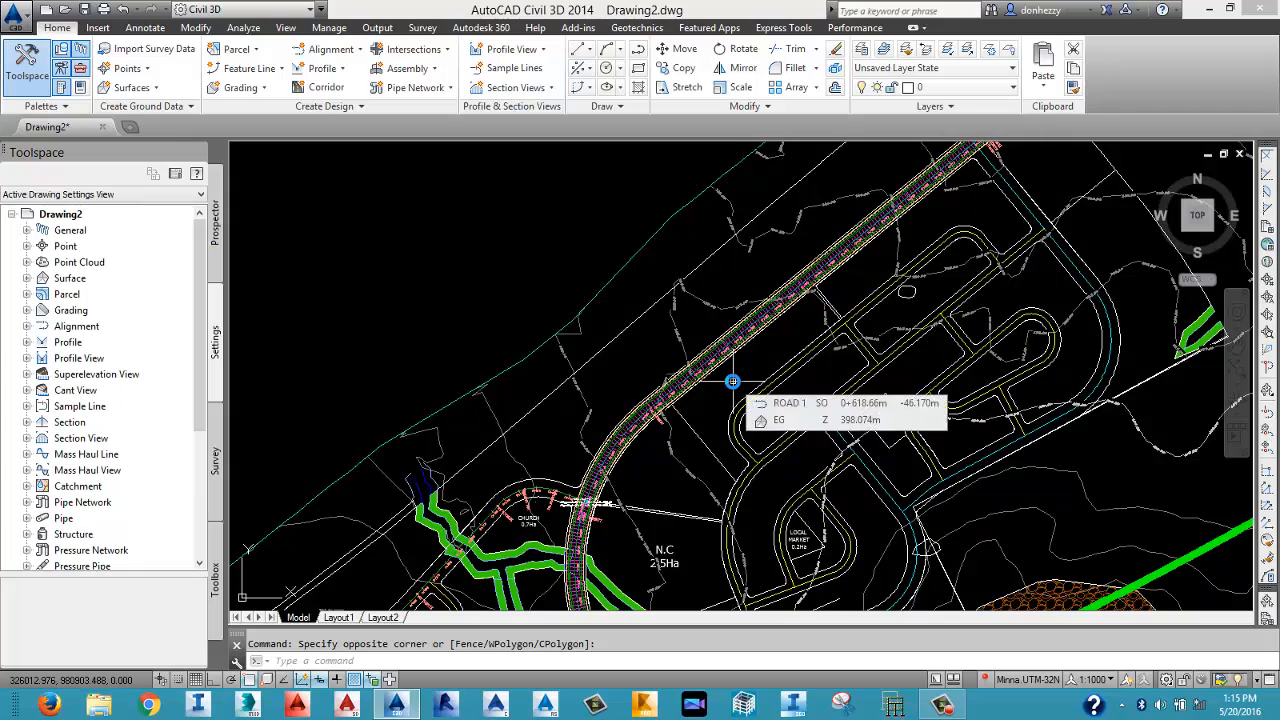
Show the plan production and export commands and view the wider site around the ROAD 1 corridor.
{"action": "left_click", "coordinate": [377, 28]}
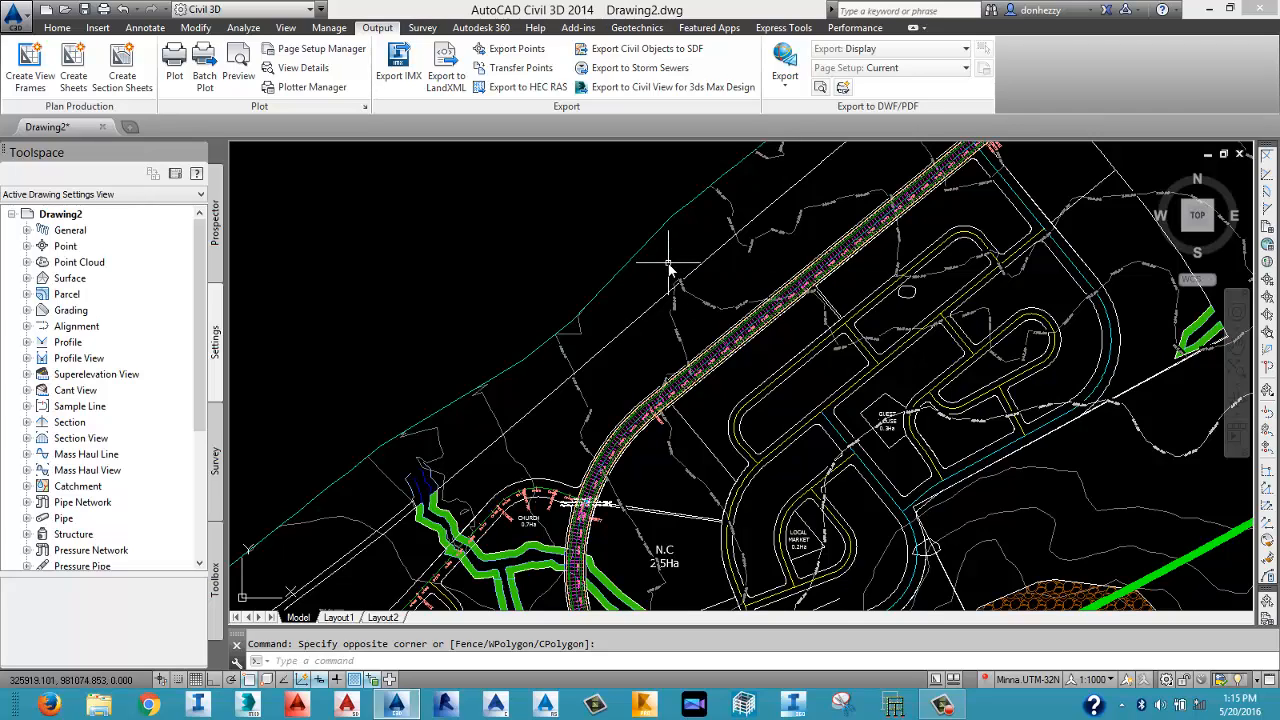
{"action": "mouse_move", "coordinate": [659, 291]}
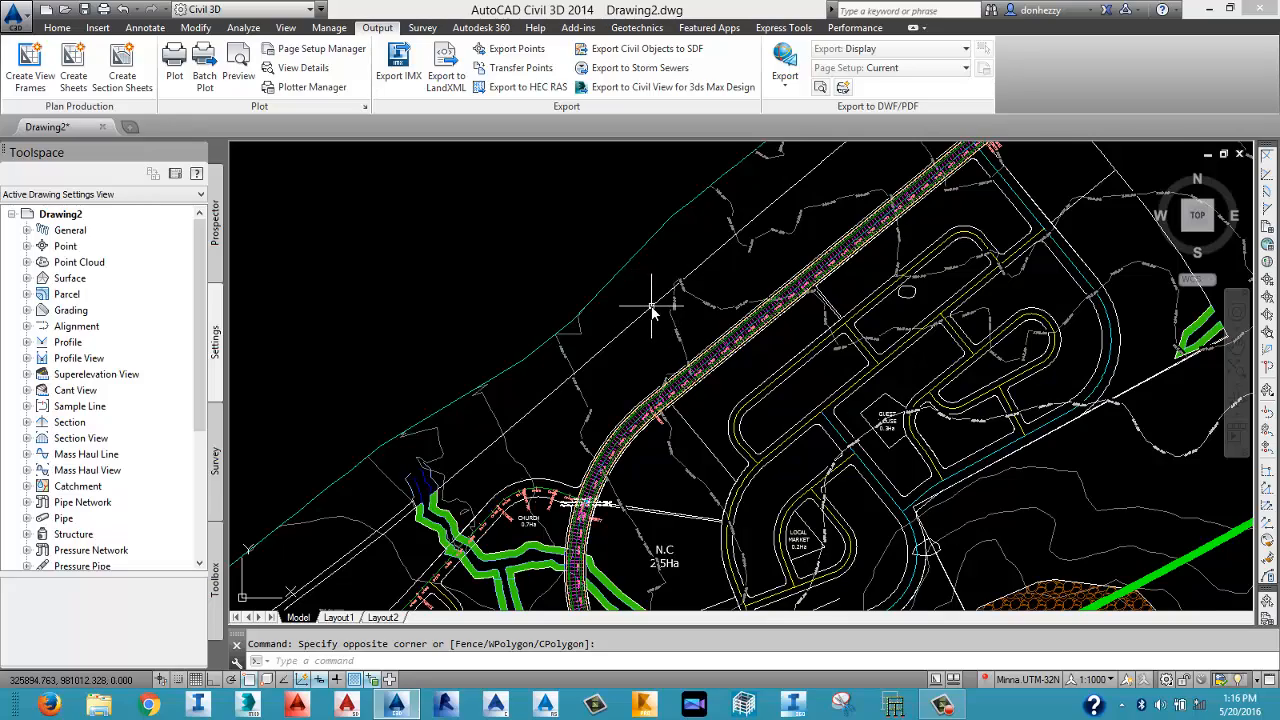
{"action": "scroll", "coordinate": [651, 311], "scroll_direction": "down", "scroll_amount": 3}
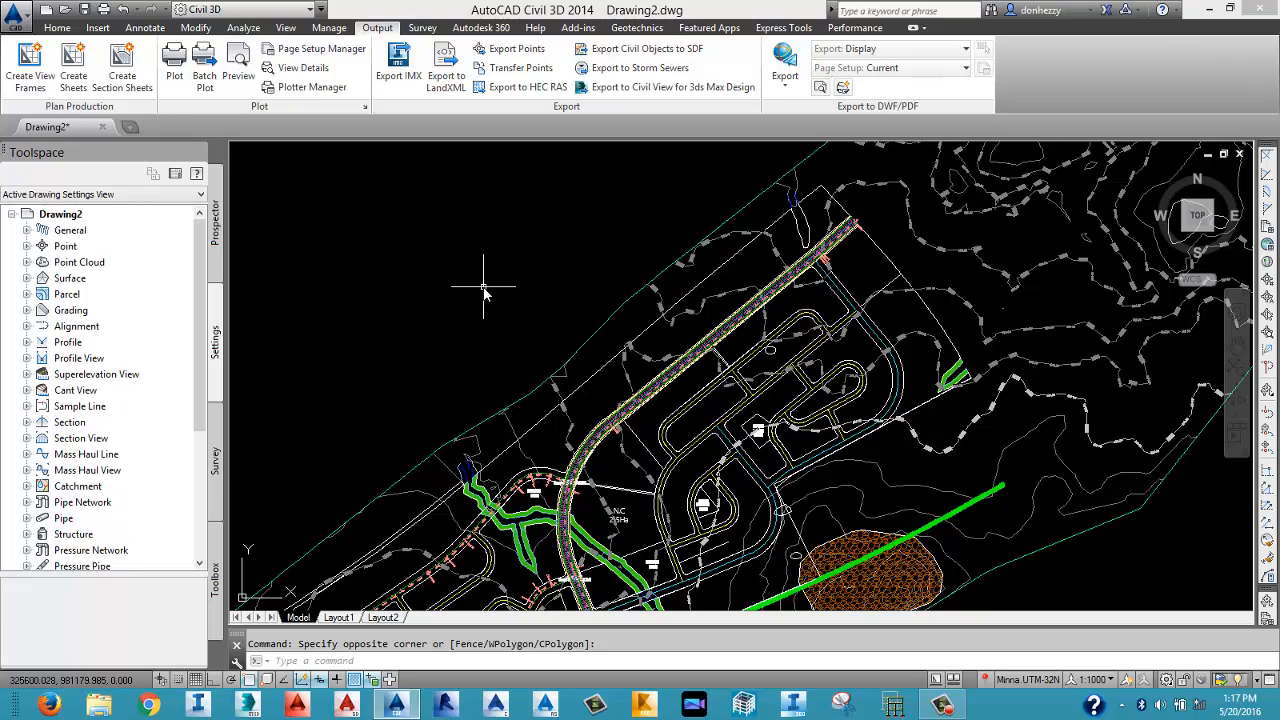
{"action": "type", "text": "BBB"}
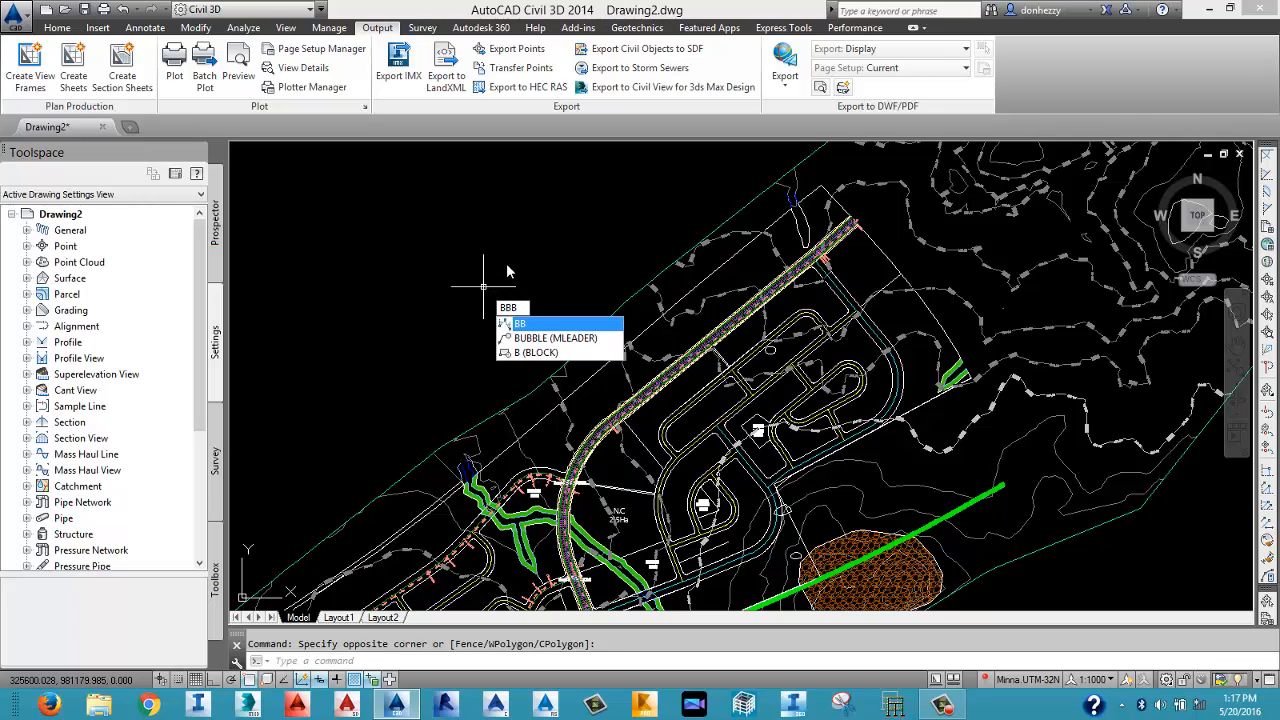
{"action": "key", "text": "Escape"}
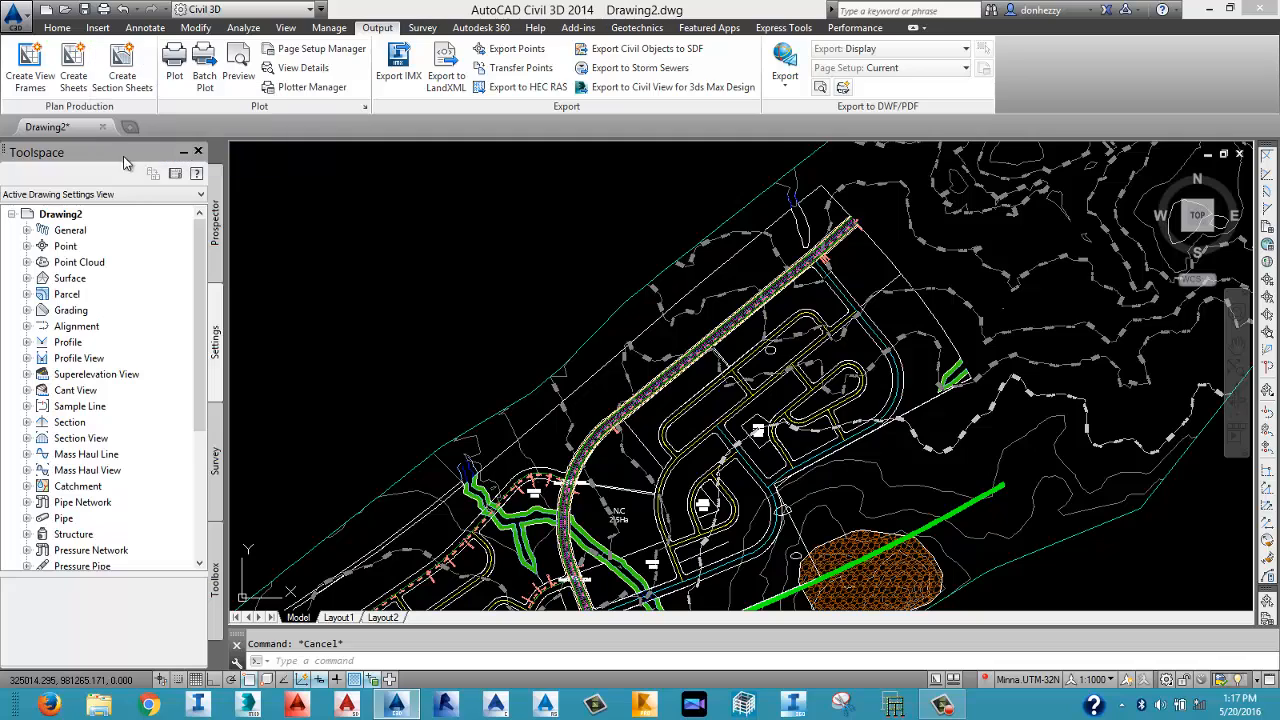
{"action": "left_click", "coordinate": [329, 266]}
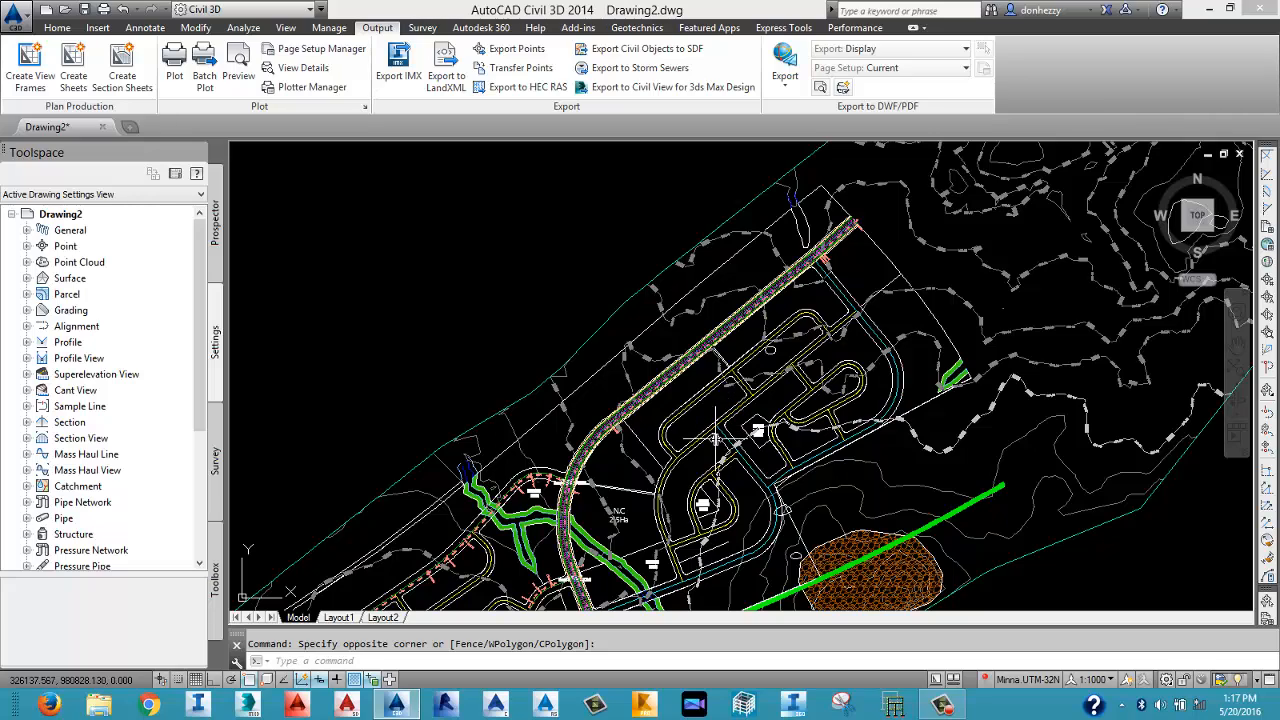
{"action": "middle_click_drag", "start_coordinate": [716, 438], "coordinate": [735, 380]}
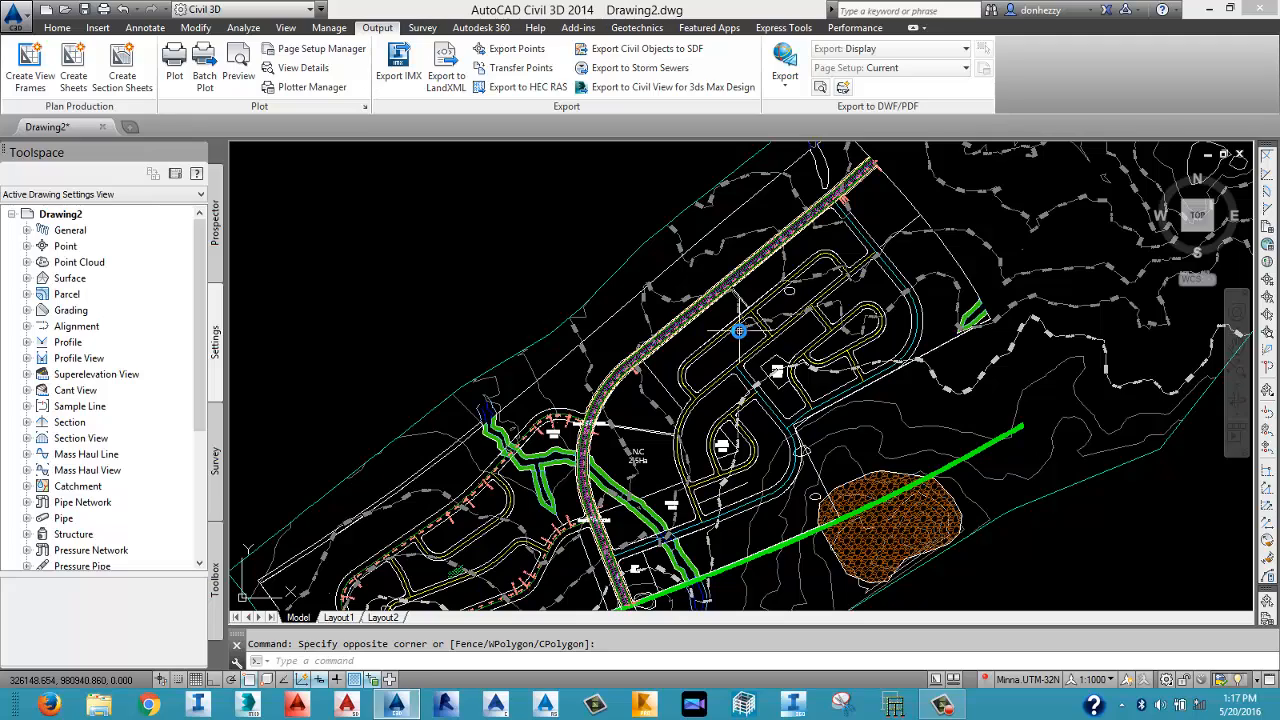
{"action": "mouse_move", "coordinate": [739, 331]}
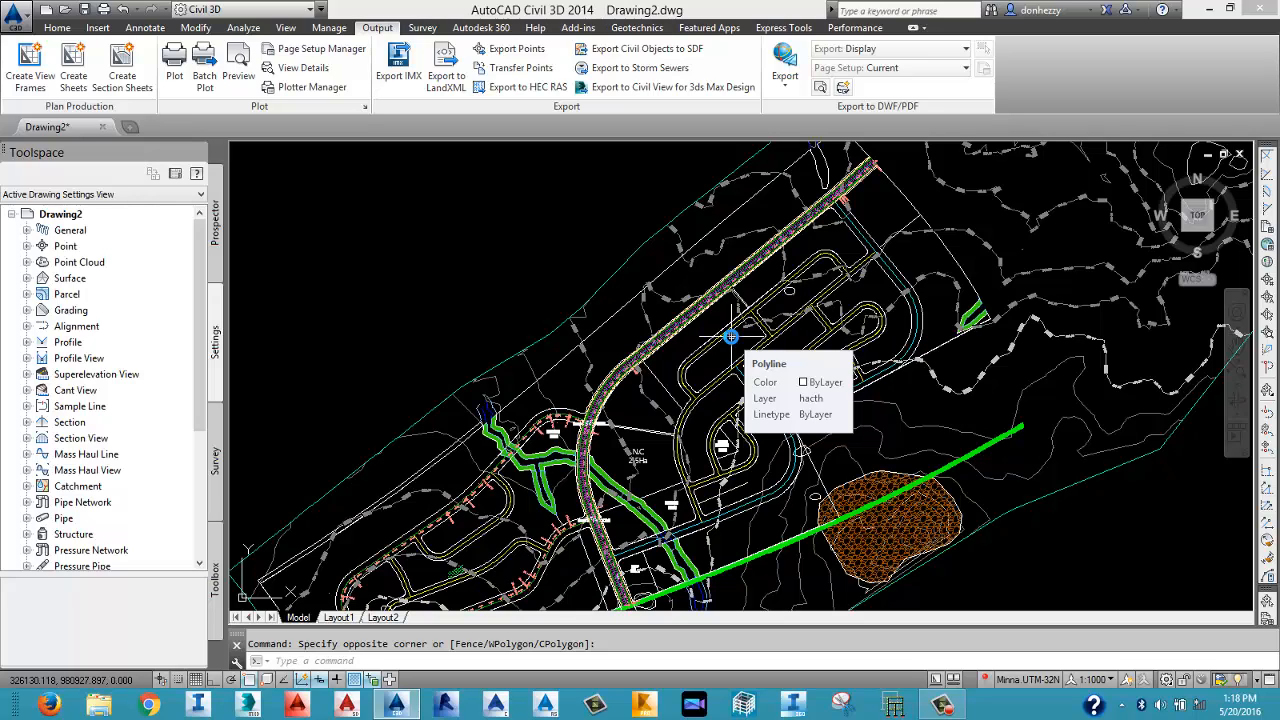
Start a new corridor named ROAD 2 using the ROAD 2 alignment and the DESIGNED PROFILE ROAD 2 profile.
{"action": "middle_click_drag", "start_coordinate": [686, 429], "coordinate": [669, 332]}
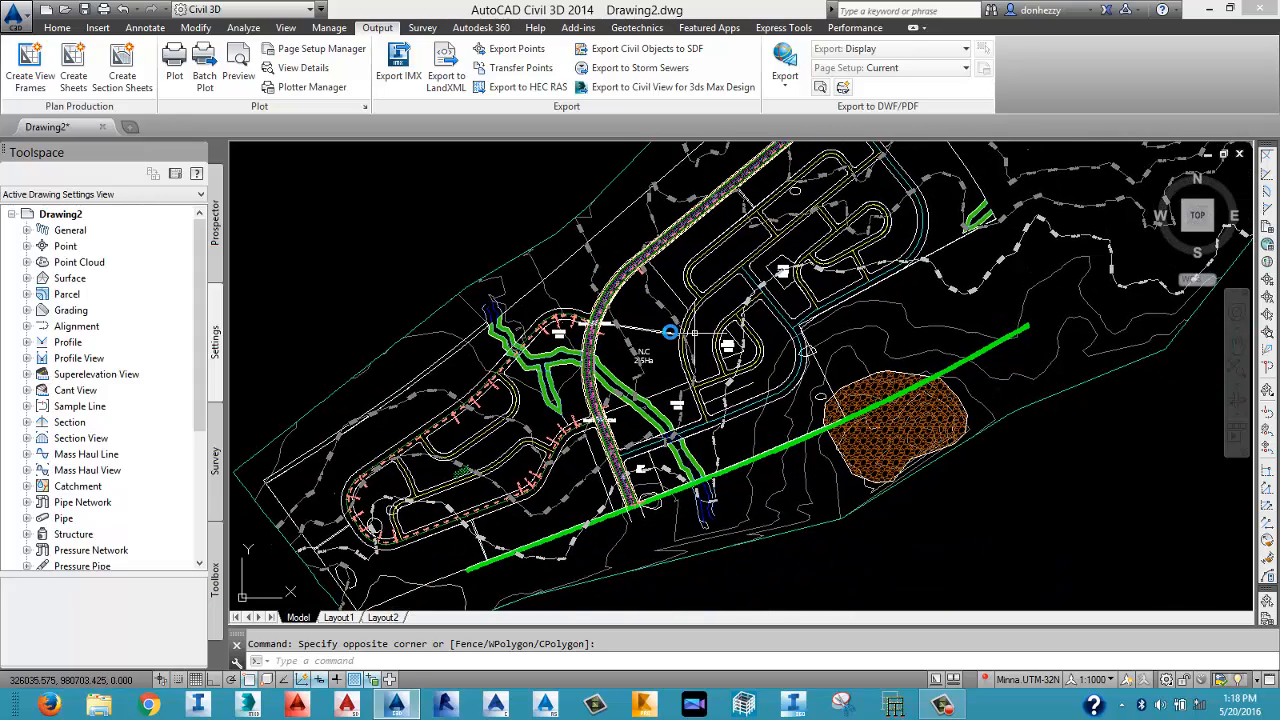
{"action": "scroll", "coordinate": [593, 345], "scroll_direction": "up", "scroll_amount": 5}
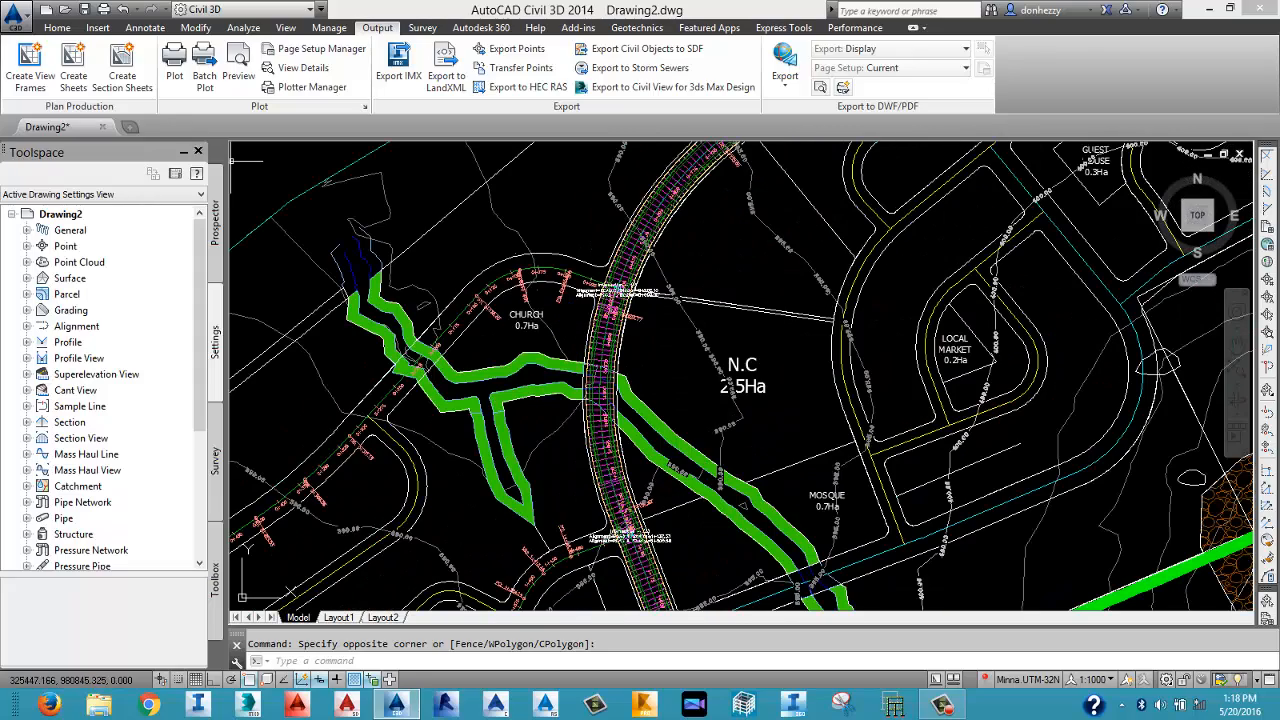
{"action": "left_click", "coordinate": [57, 27]}
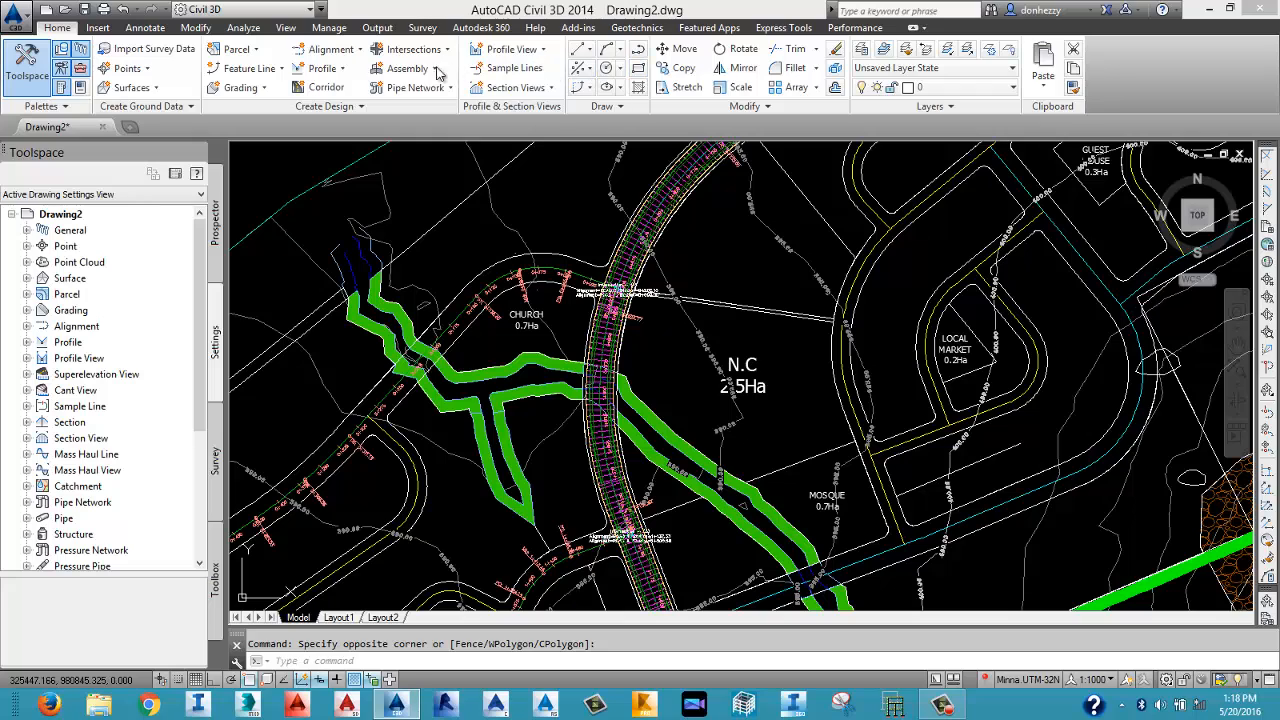
{"action": "left_click", "coordinate": [336, 89]}
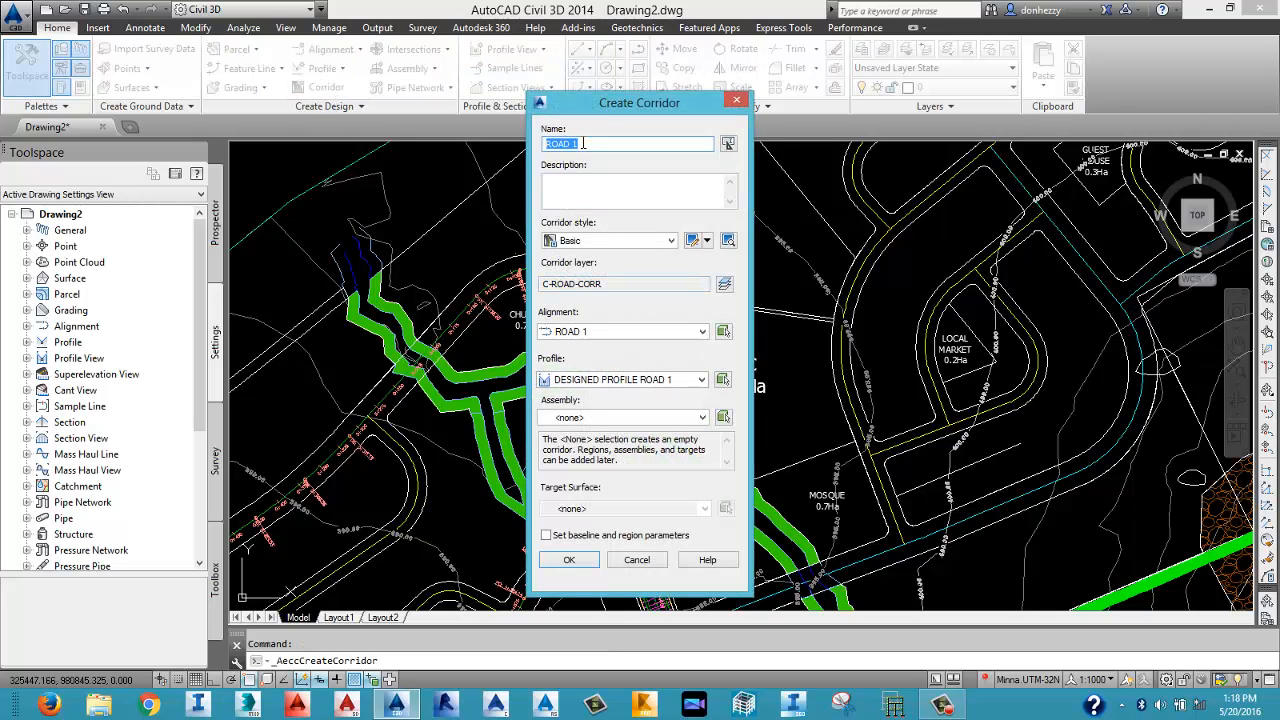
{"action": "left_click", "coordinate": [600, 144]}
{"action": "type", "text": "2"}
{"action": "left_click", "coordinate": [610, 331]}
{"action": "left_click", "coordinate": [592, 366]}
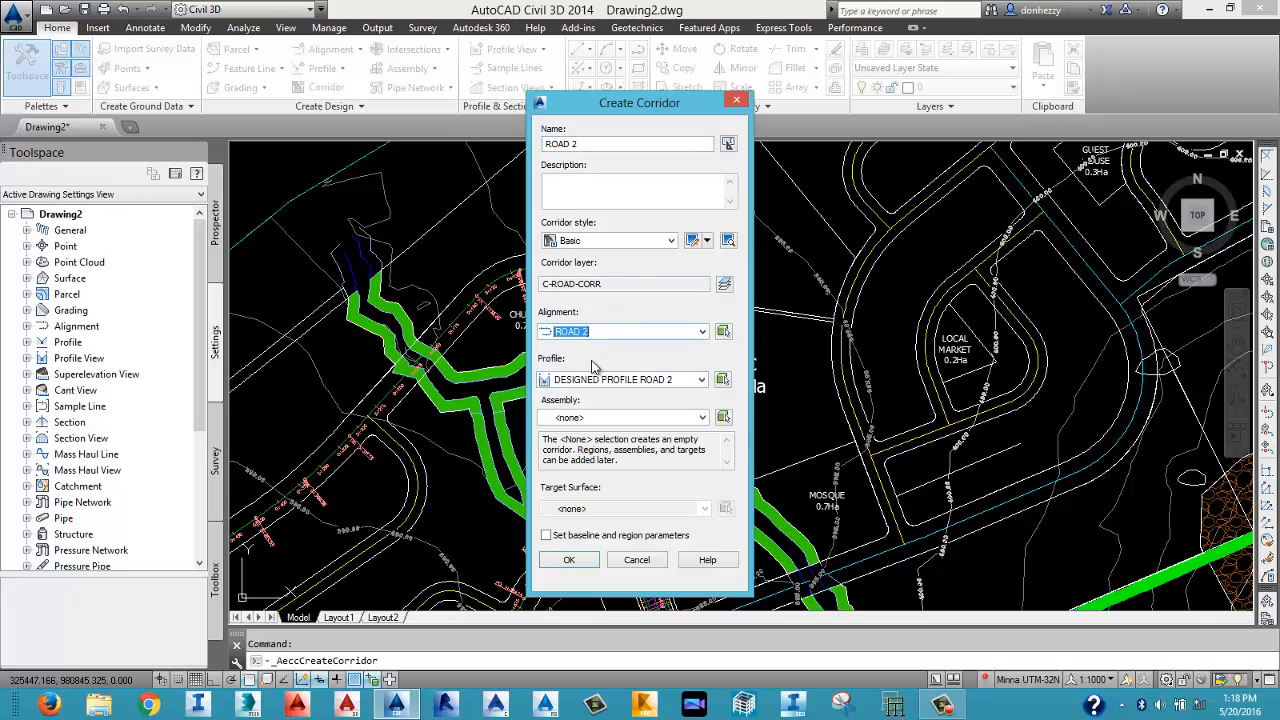
{"action": "left_click", "coordinate": [588, 380]}
{"action": "left_click", "coordinate": [589, 391]}
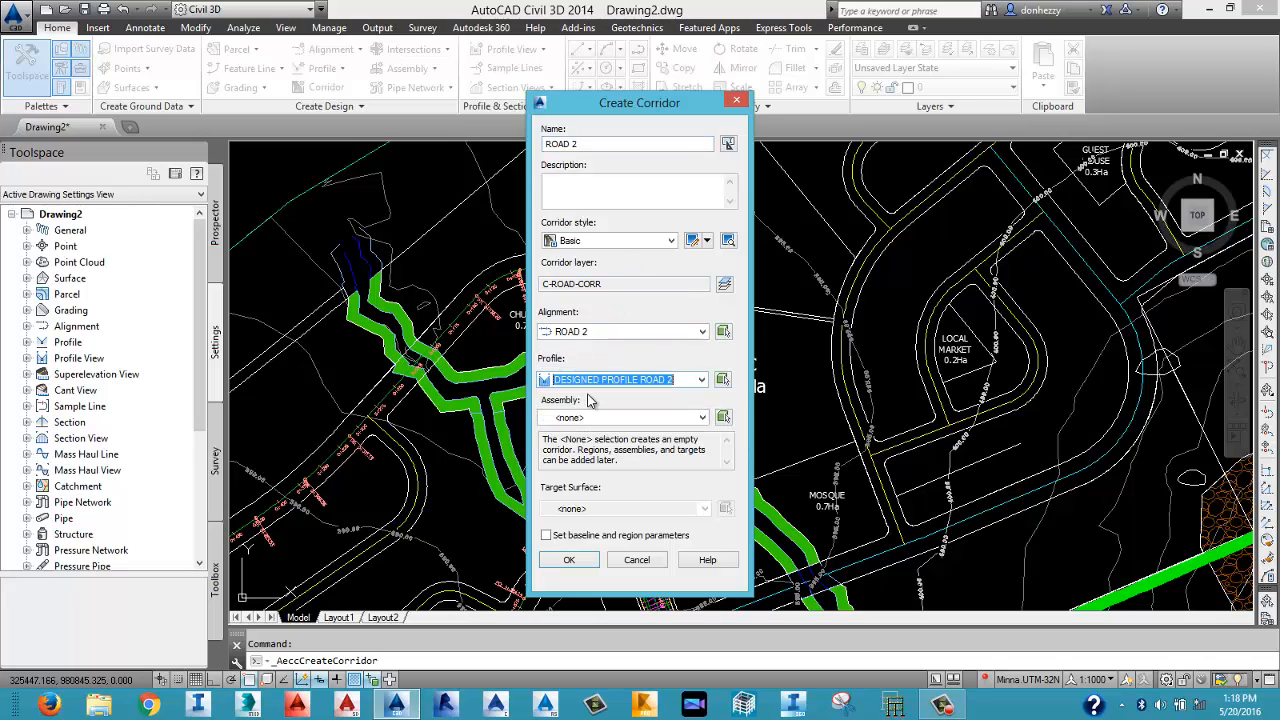
Assign the ARTERIAL ROAD ABJ assembly and the EG target surface to the corridor and proceed to its baseline and region parameters.
{"action": "left_click", "coordinate": [590, 417]}
{"action": "left_click", "coordinate": [595, 445]}
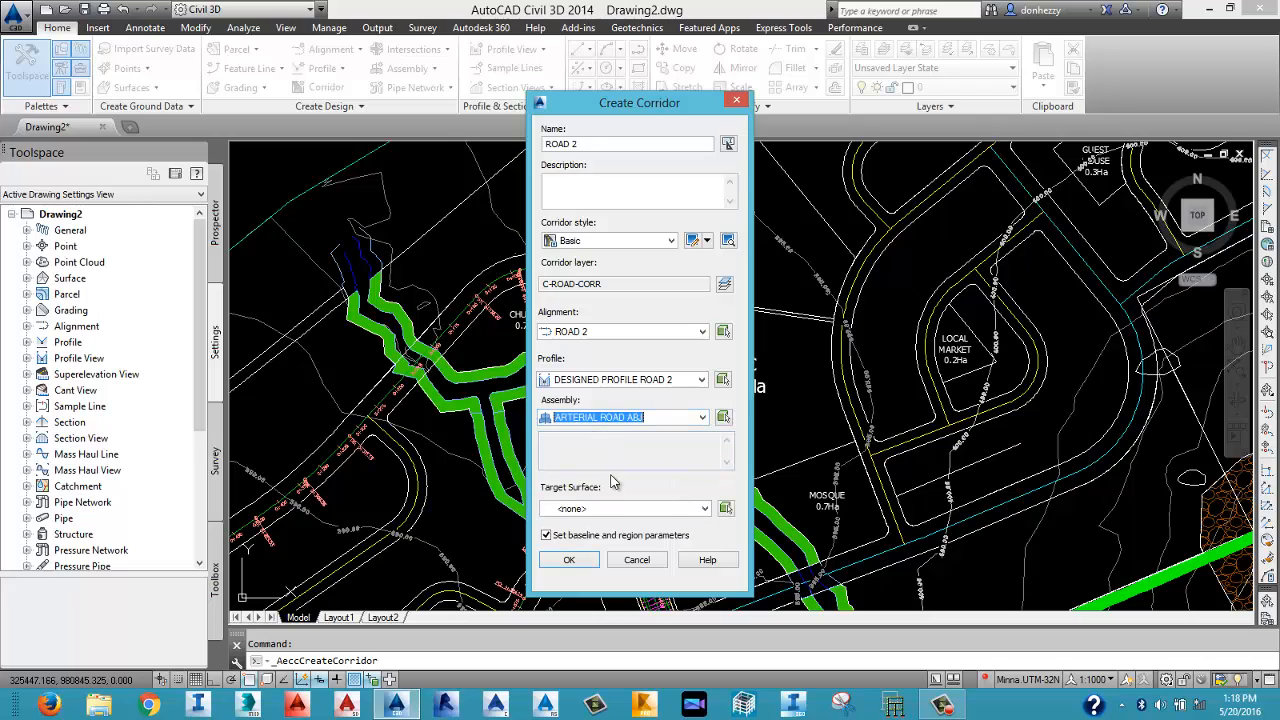
{"action": "left_click", "coordinate": [614, 508]}
{"action": "left_click", "coordinate": [578, 546]}
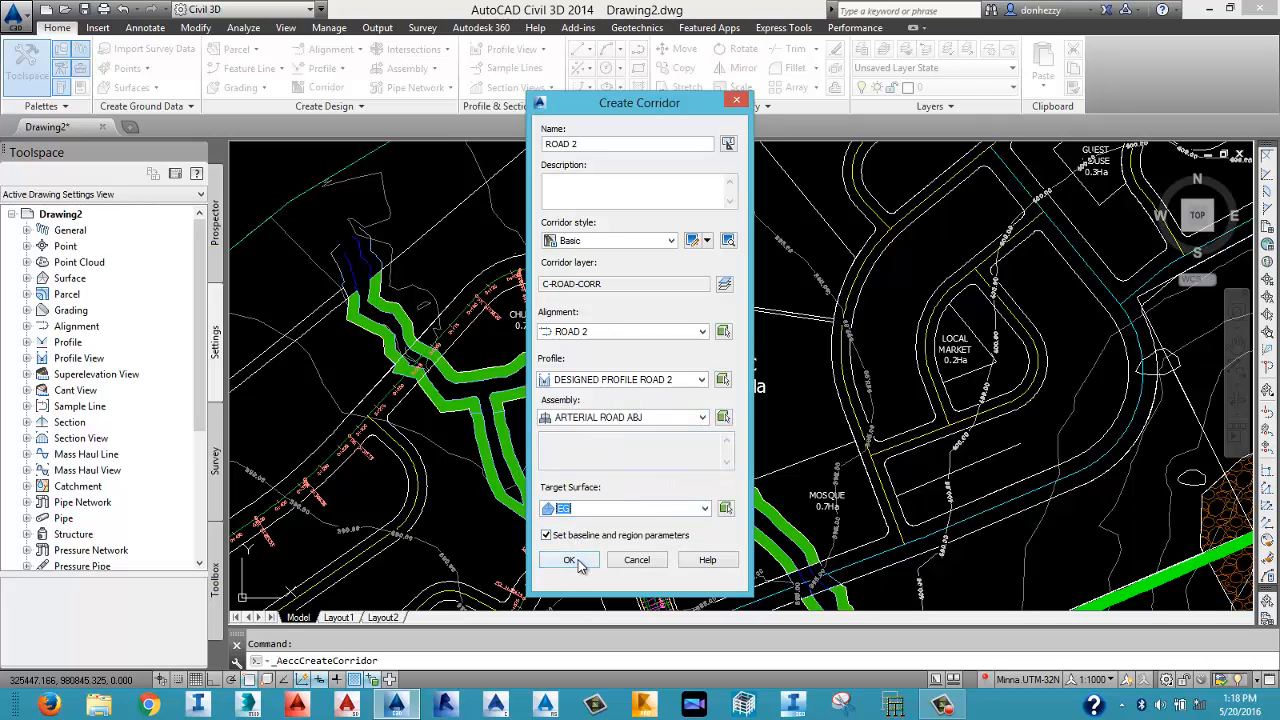
{"action": "left_click", "coordinate": [569, 560]}
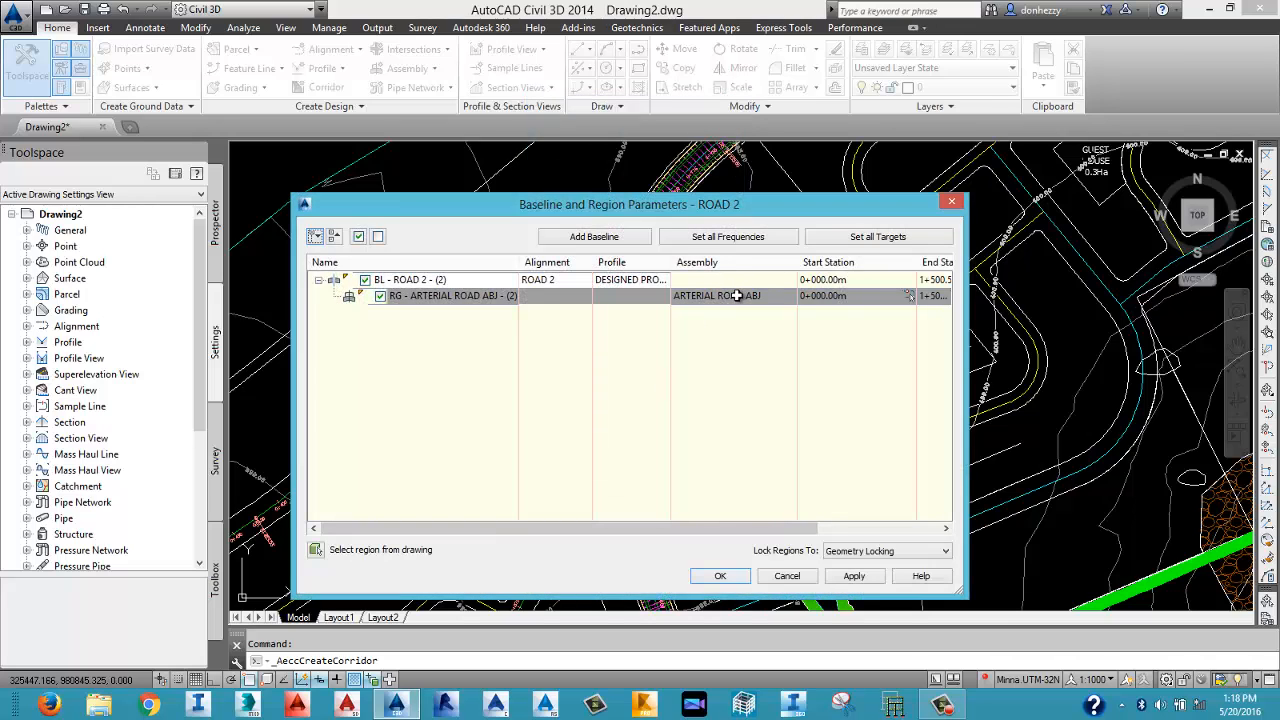
Set the ROAD 2 region's assembly frequency to 5 m along tangents and along curves.
{"action": "left_click_drag", "start_coordinate": [735, 531], "coordinate": [870, 534]}
{"action": "left_click", "coordinate": [846, 296]}
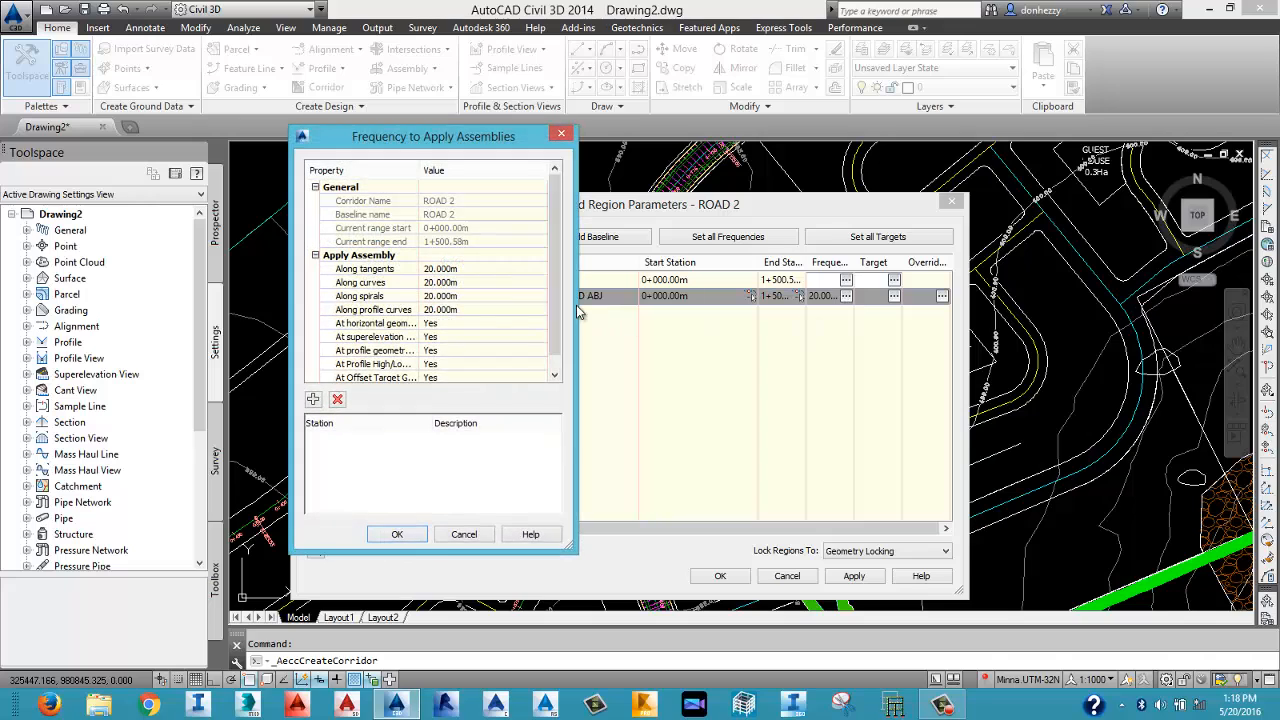
{"action": "left_click", "coordinate": [440, 269]}
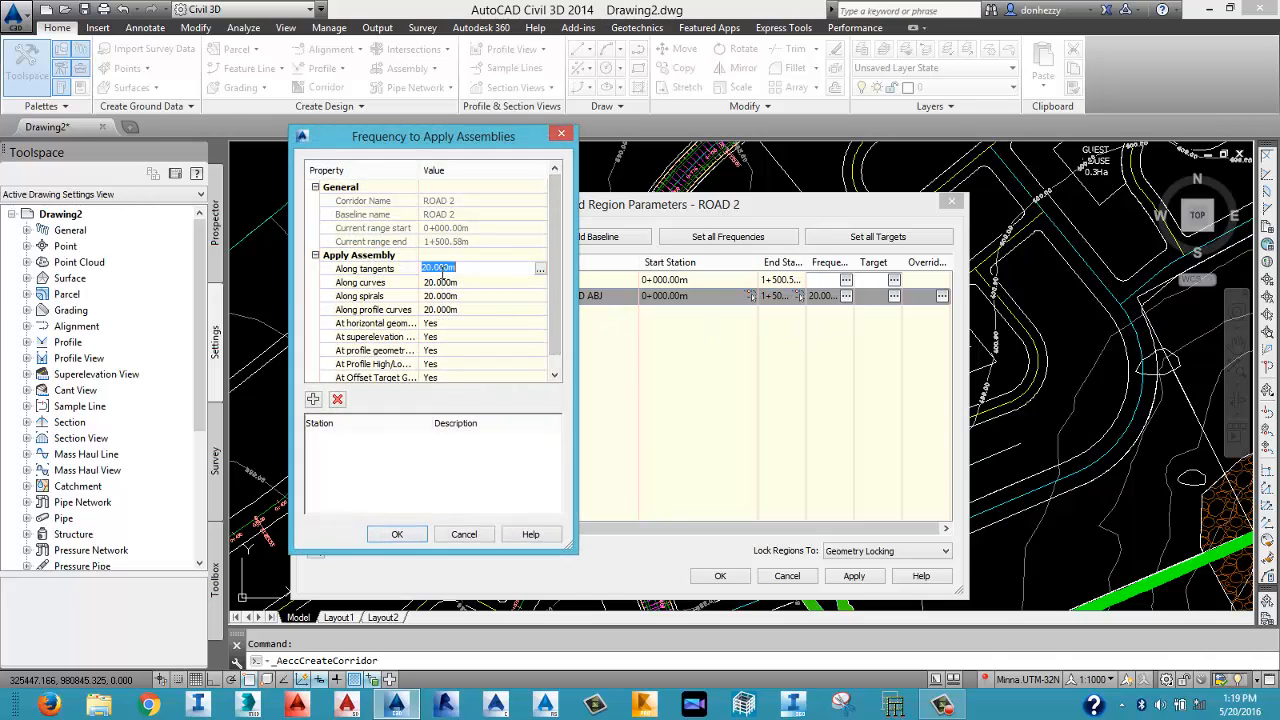
{"action": "type", "text": "5"}
{"action": "key", "text": "Return"}
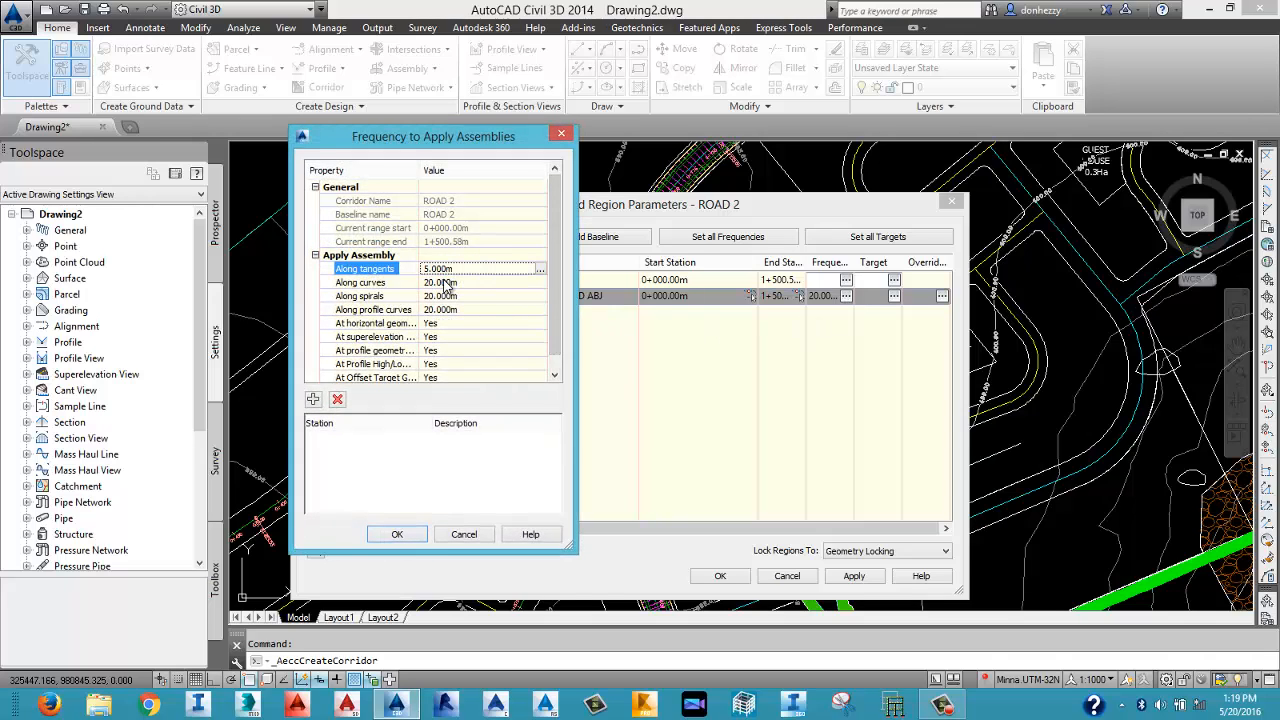
{"action": "left_click", "coordinate": [443, 283]}
{"action": "type", "text": "5"}
{"action": "key", "text": "Return"}
Set the assembly frequency to 5 m along spirals and profile curves and accept the frequency settings.
{"action": "left_click", "coordinate": [440, 296]}
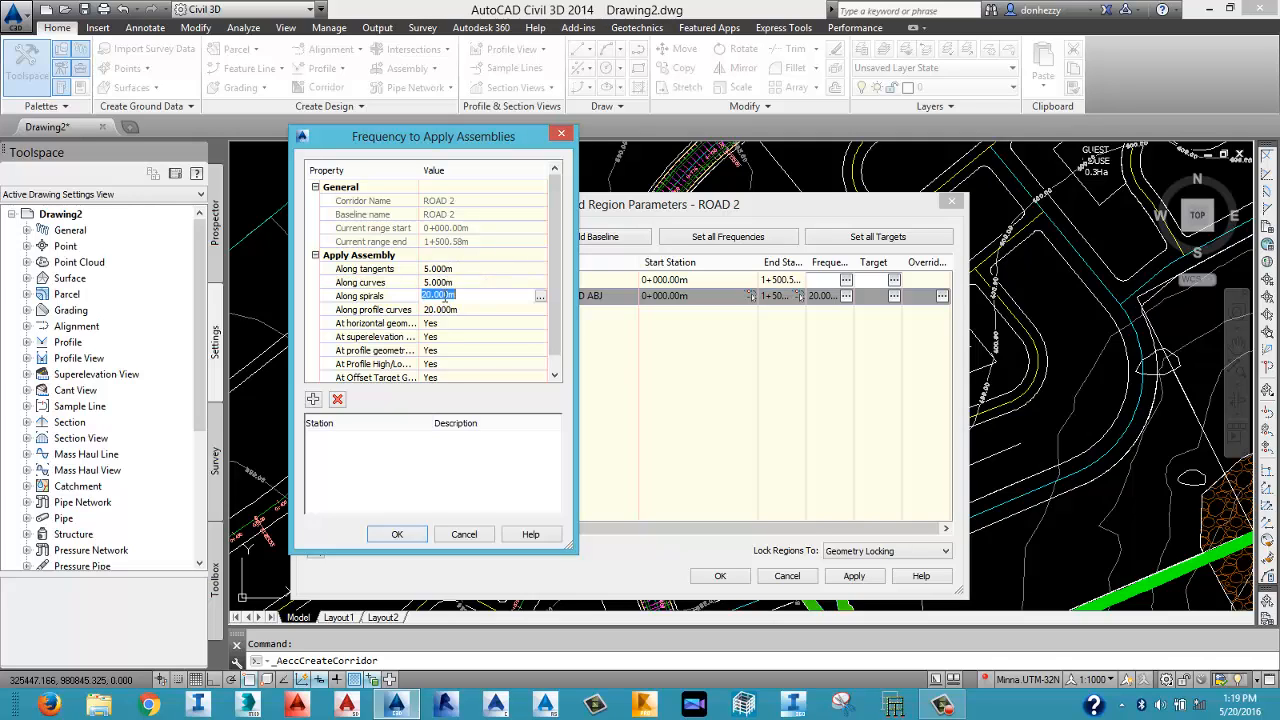
{"action": "type", "text": "5"}
{"action": "key", "text": "Return"}
{"action": "left_click", "coordinate": [441, 310]}
{"action": "type", "text": "5"}
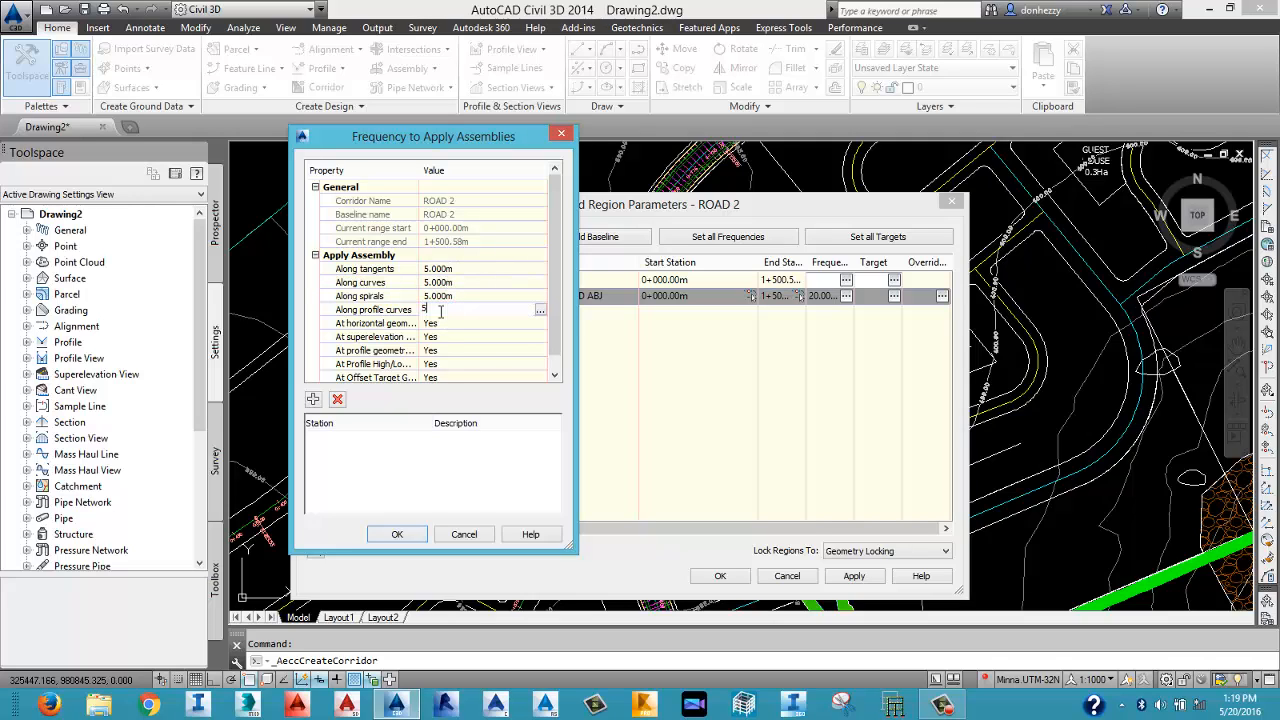
{"action": "key", "text": "Return"}
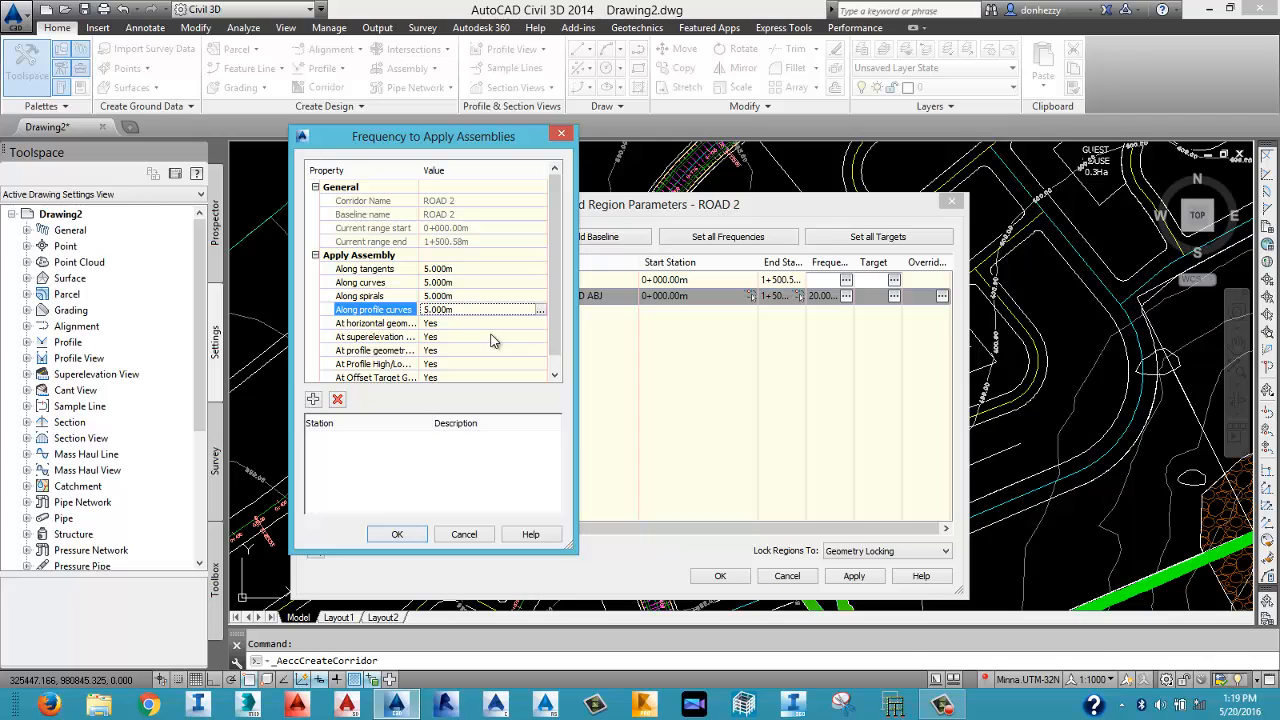
{"action": "left_click", "coordinate": [397, 534]}
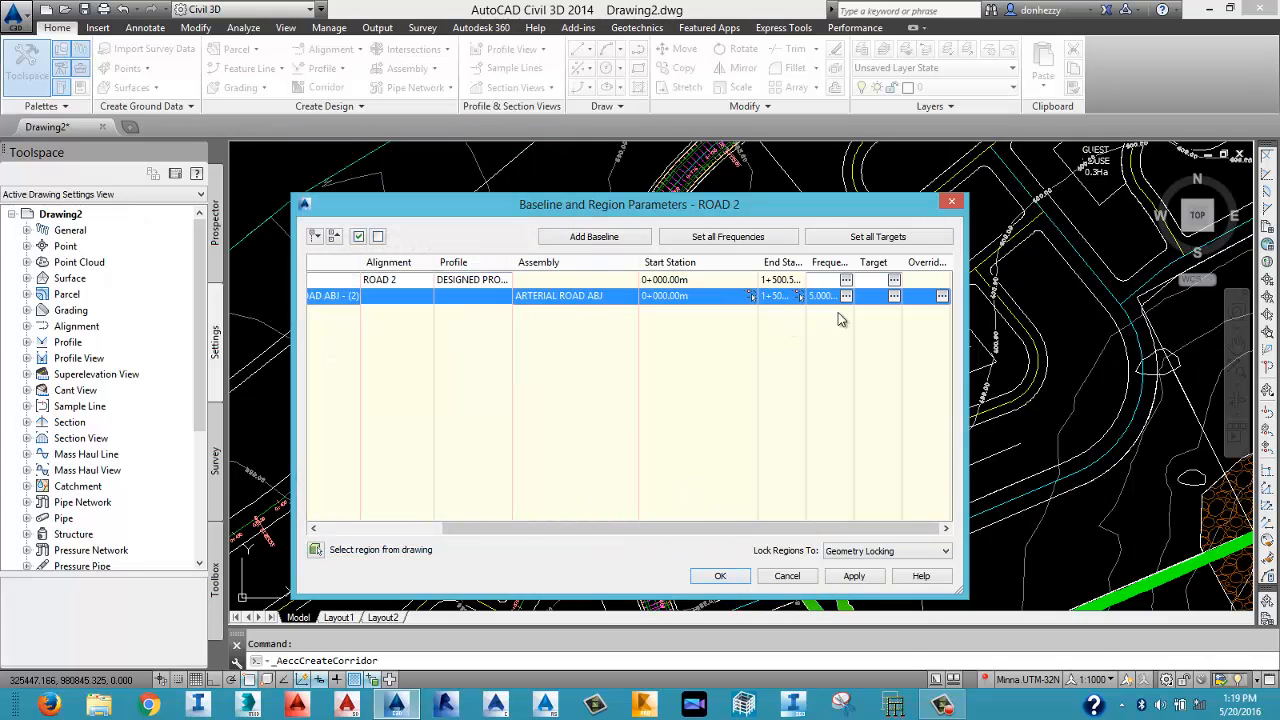
Apply the region parameters, rebuild the ROAD 2 corridor and finish creating it.
{"action": "left_click", "coordinate": [854, 577]}
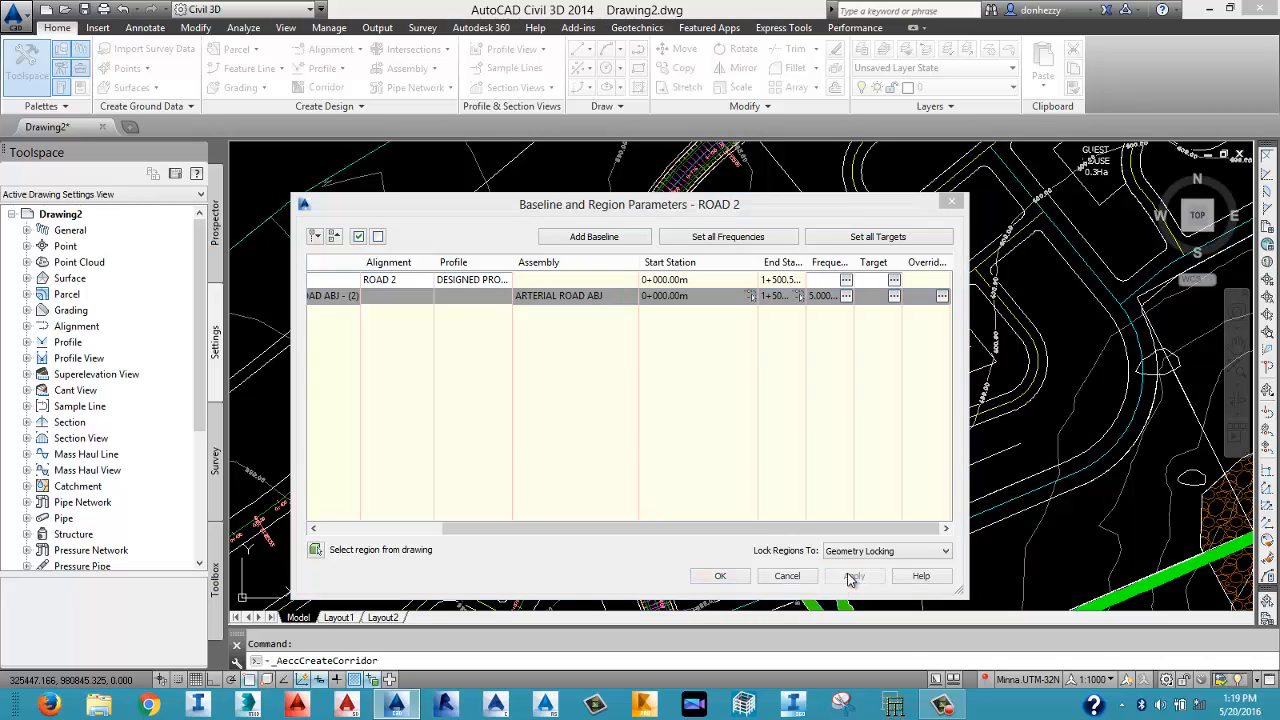
{"action": "left_click", "coordinate": [608, 316]}
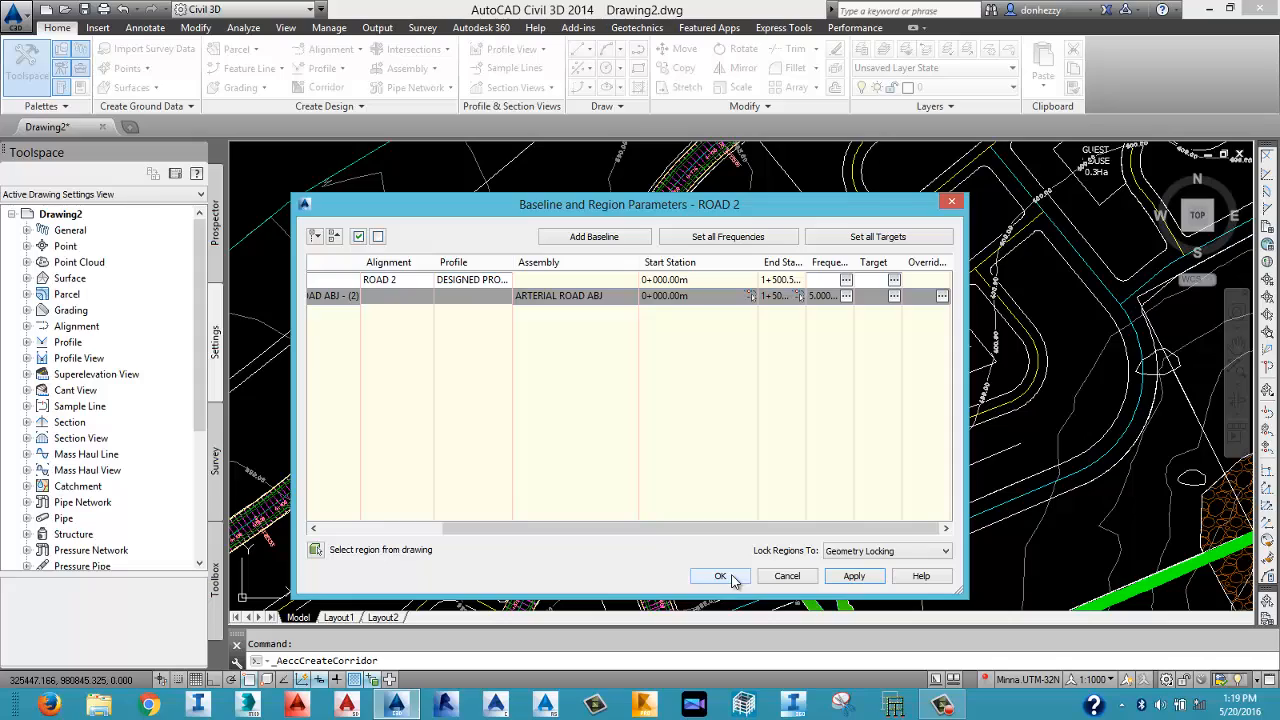
{"action": "left_click", "coordinate": [719, 576]}
Examine the intersection of the ROAD 1 and ROAD 2 corridors, and show the plan production and export commands over the site plan.
{"action": "scroll", "coordinate": [609, 295], "scroll_direction": "up", "scroll_amount": 5}
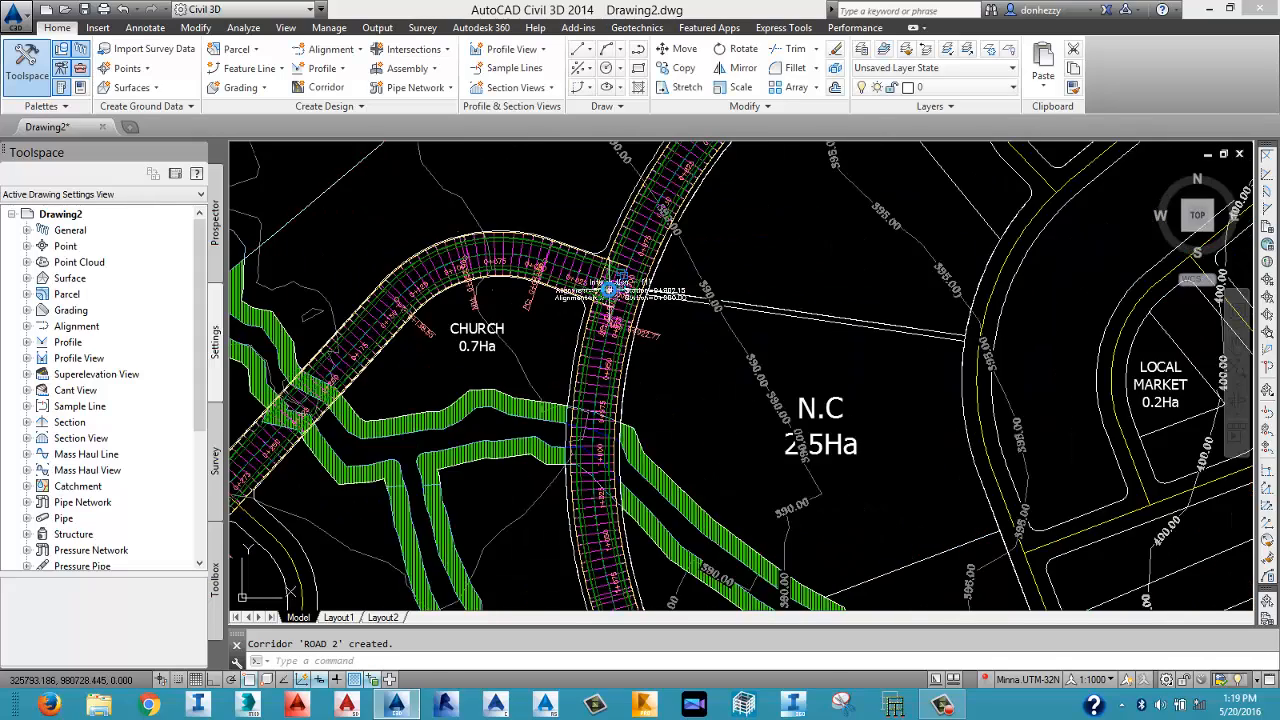
{"action": "scroll", "coordinate": [611, 289], "scroll_direction": "down", "scroll_amount": 2}
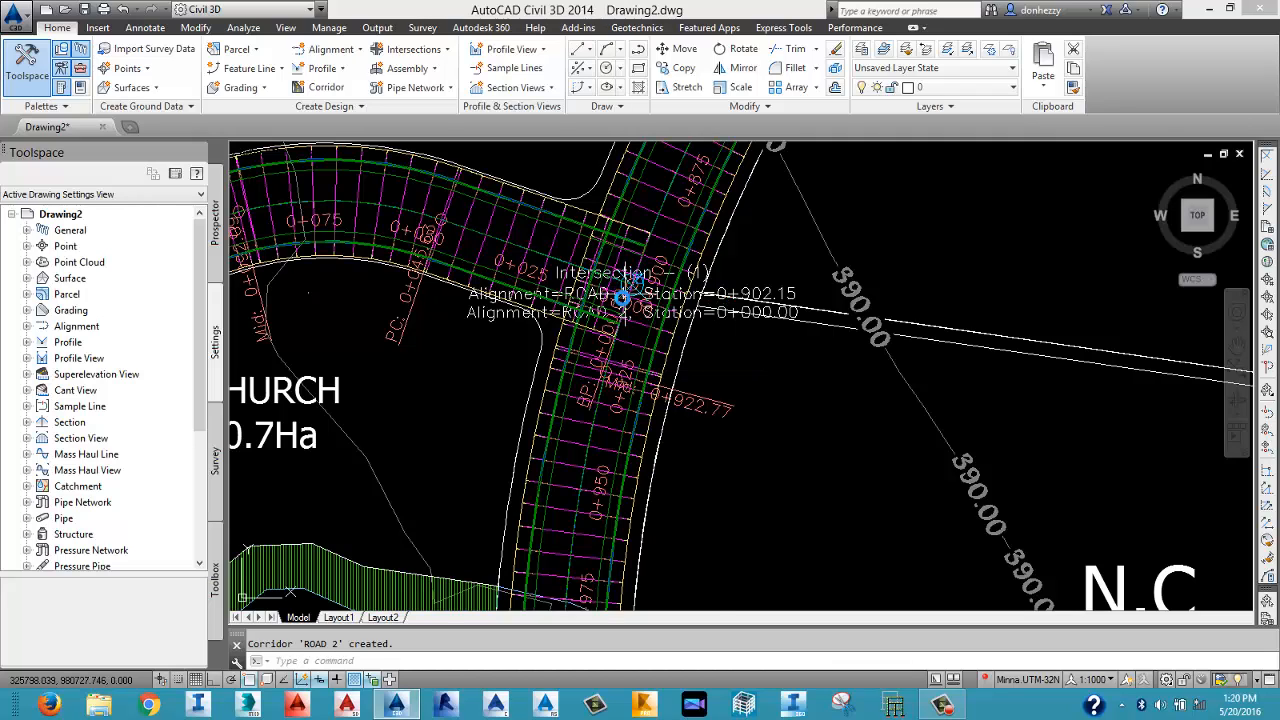
{"action": "scroll", "coordinate": [630, 292], "scroll_direction": "down", "scroll_amount": 8}
{"action": "middle_click_drag", "start_coordinate": [727, 383], "coordinate": [657, 391]}
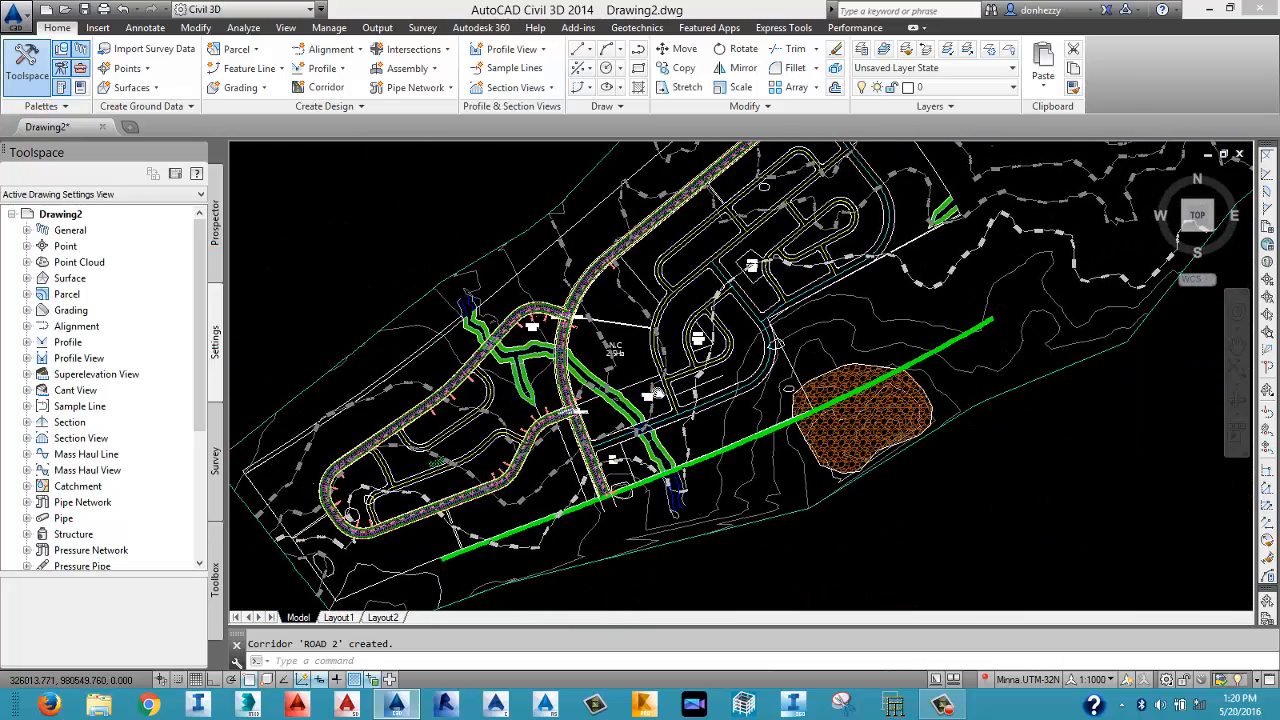
{"action": "left_click", "coordinate": [376, 31]}
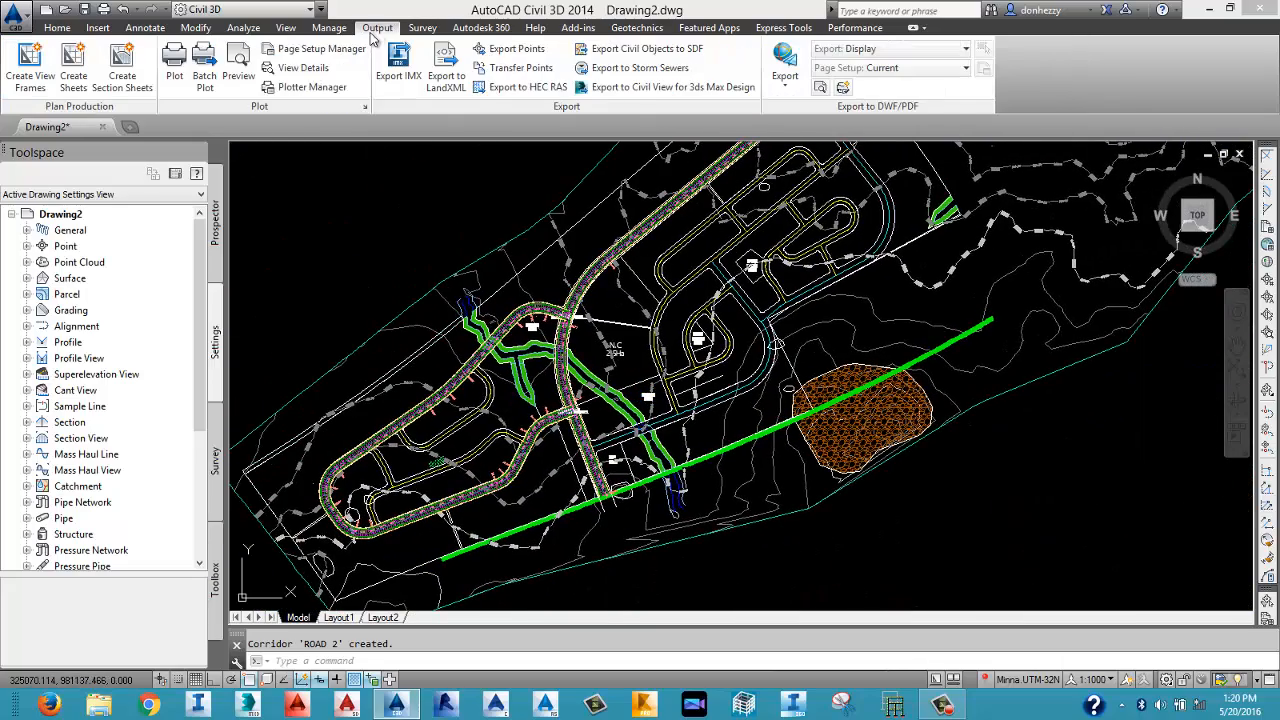
{"action": "middle_click_drag", "start_coordinate": [432, 272], "coordinate": [432, 383]}
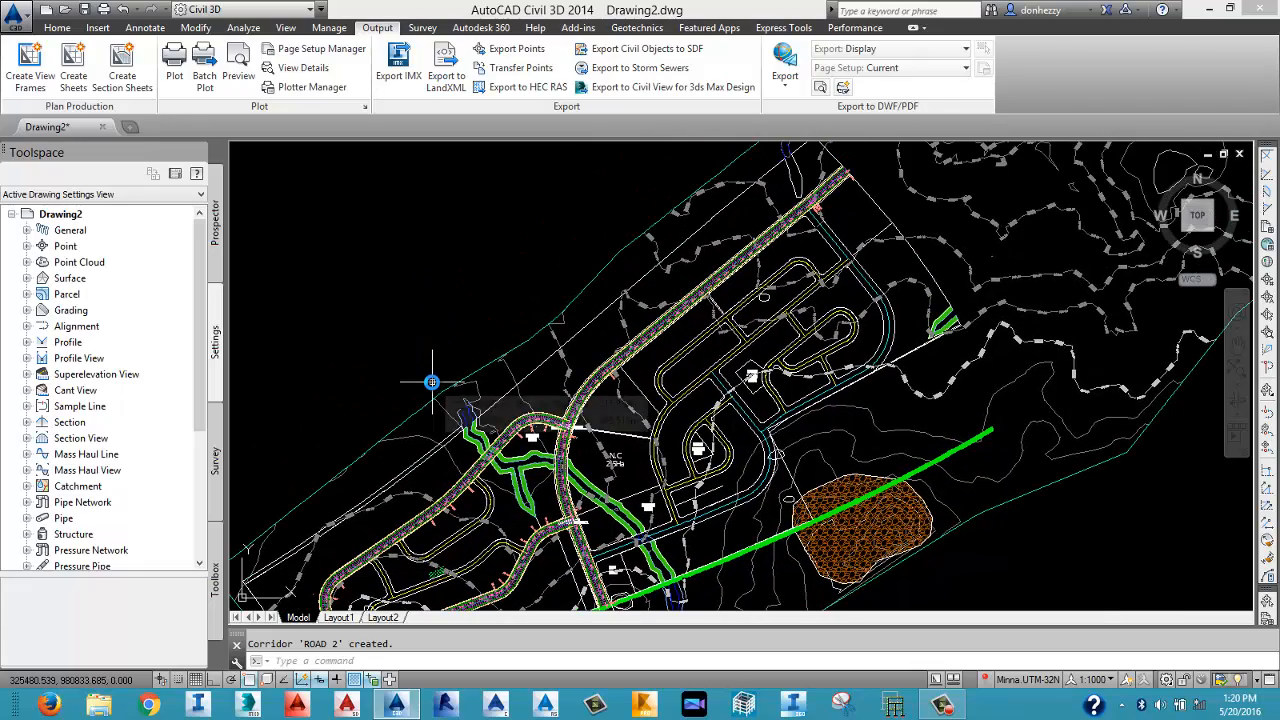
{"action": "left_click", "coordinate": [356, 256]}
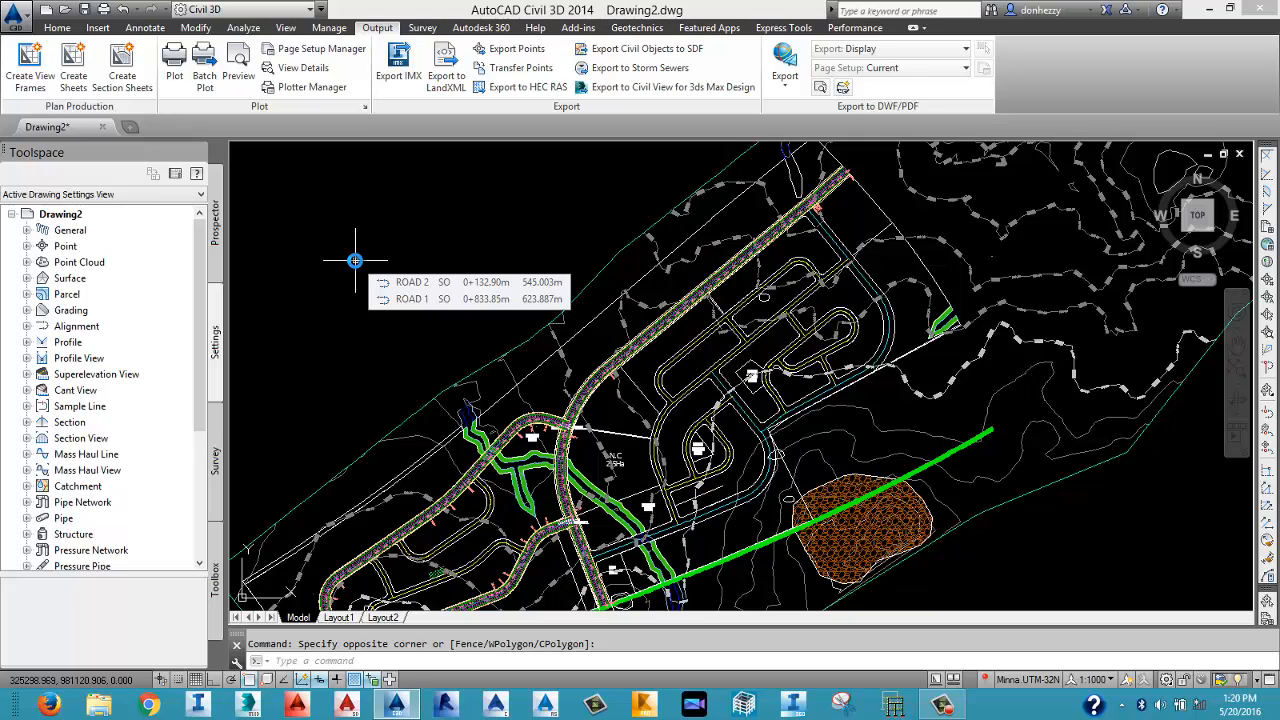
Inspect the lower of the two road profile views, checking the station and elevation bands at its 0+000 end.
{"action": "scroll", "coordinate": [400, 295], "scroll_direction": "down", "scroll_amount": 3}
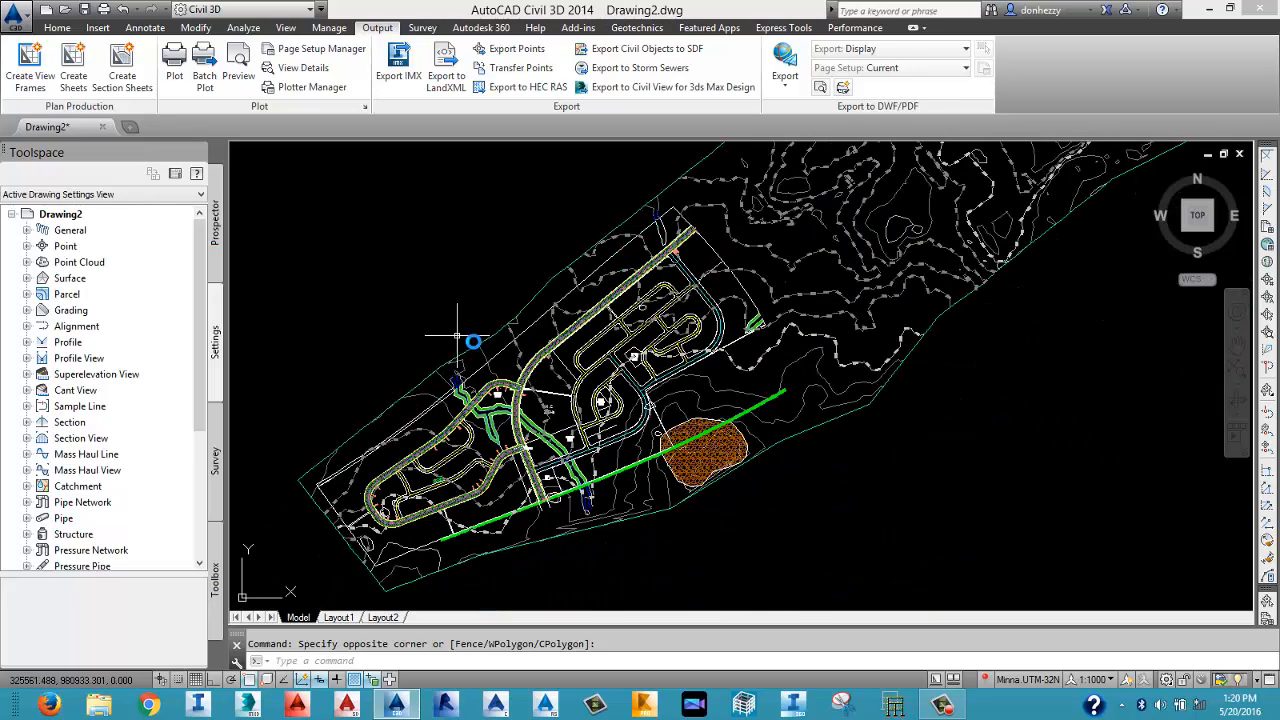
{"action": "middle_click_drag", "start_coordinate": [625, 343], "coordinate": [303, 382]}
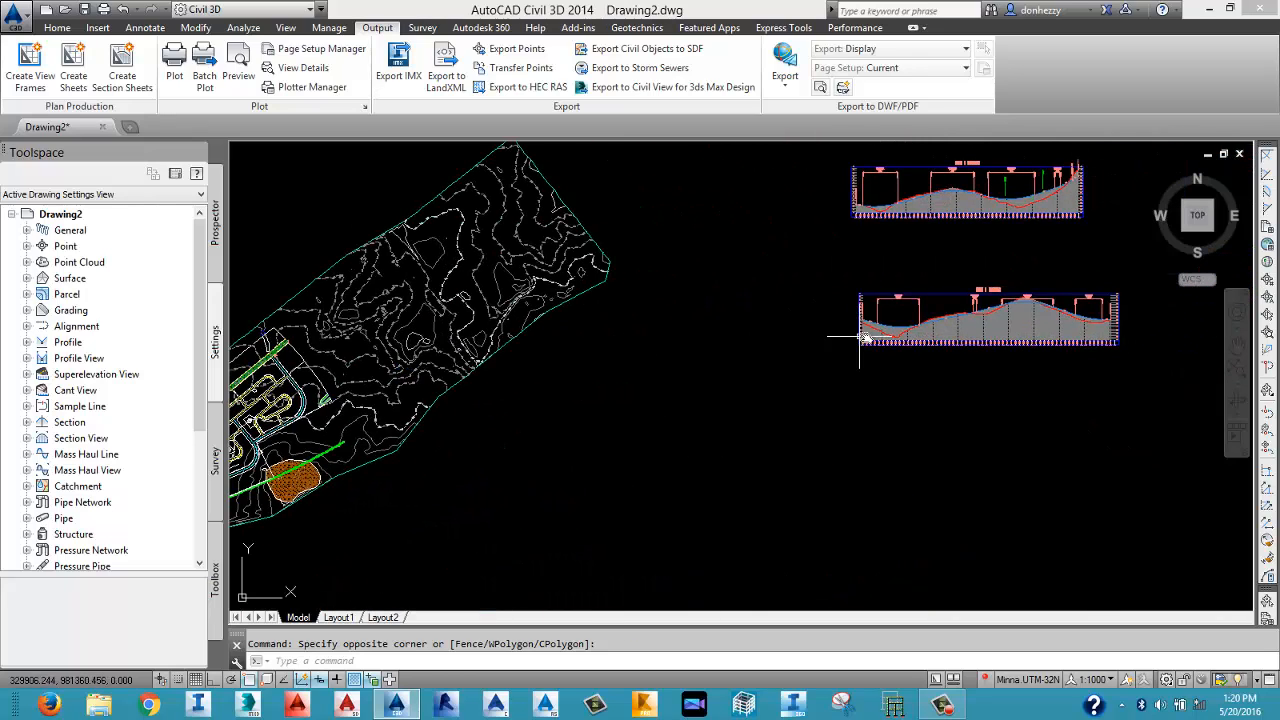
{"action": "scroll", "coordinate": [914, 347], "scroll_direction": "up", "scroll_amount": 4}
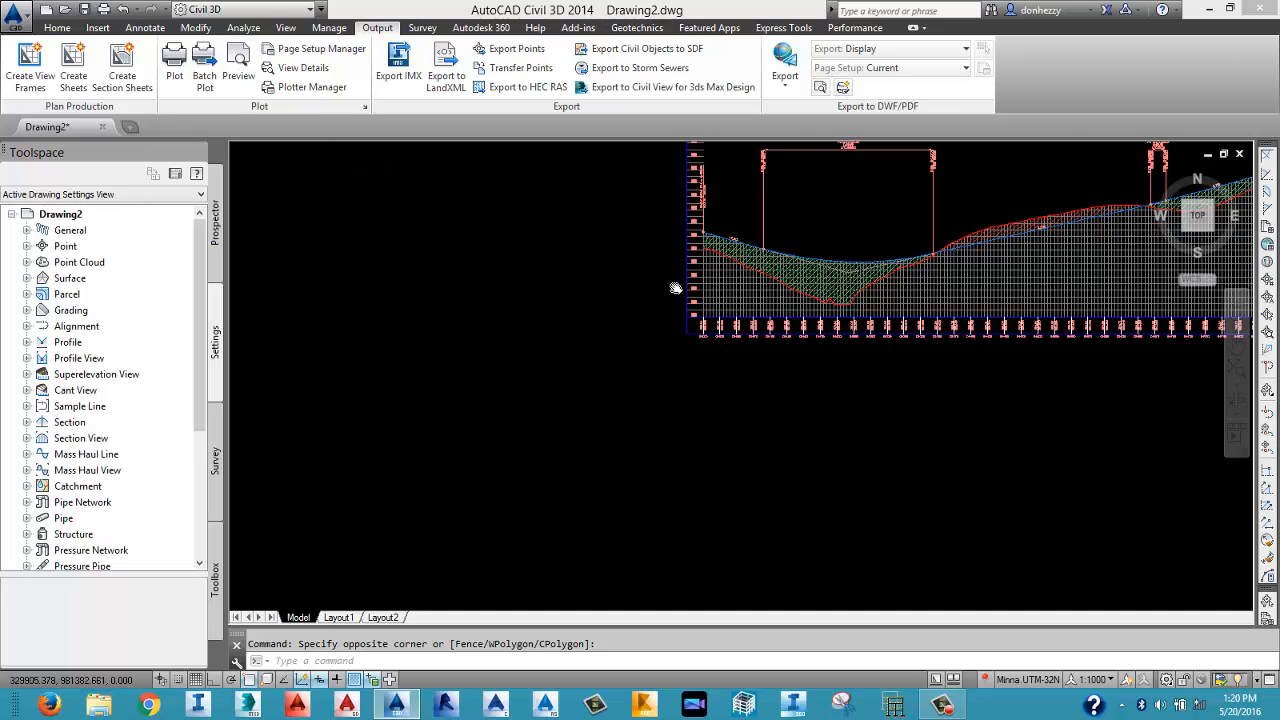
{"action": "scroll", "coordinate": [738, 345], "scroll_direction": "up", "scroll_amount": 3}
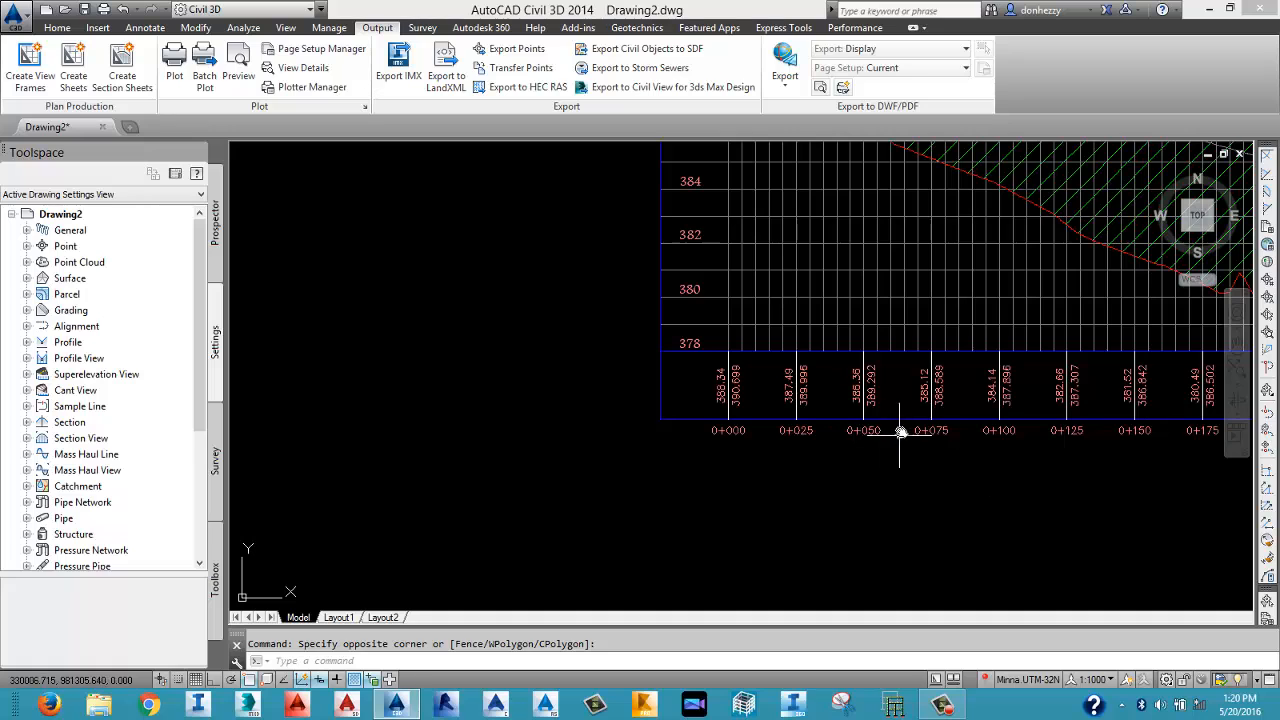
{"action": "middle_click_drag", "start_coordinate": [890, 405], "coordinate": [704, 404]}
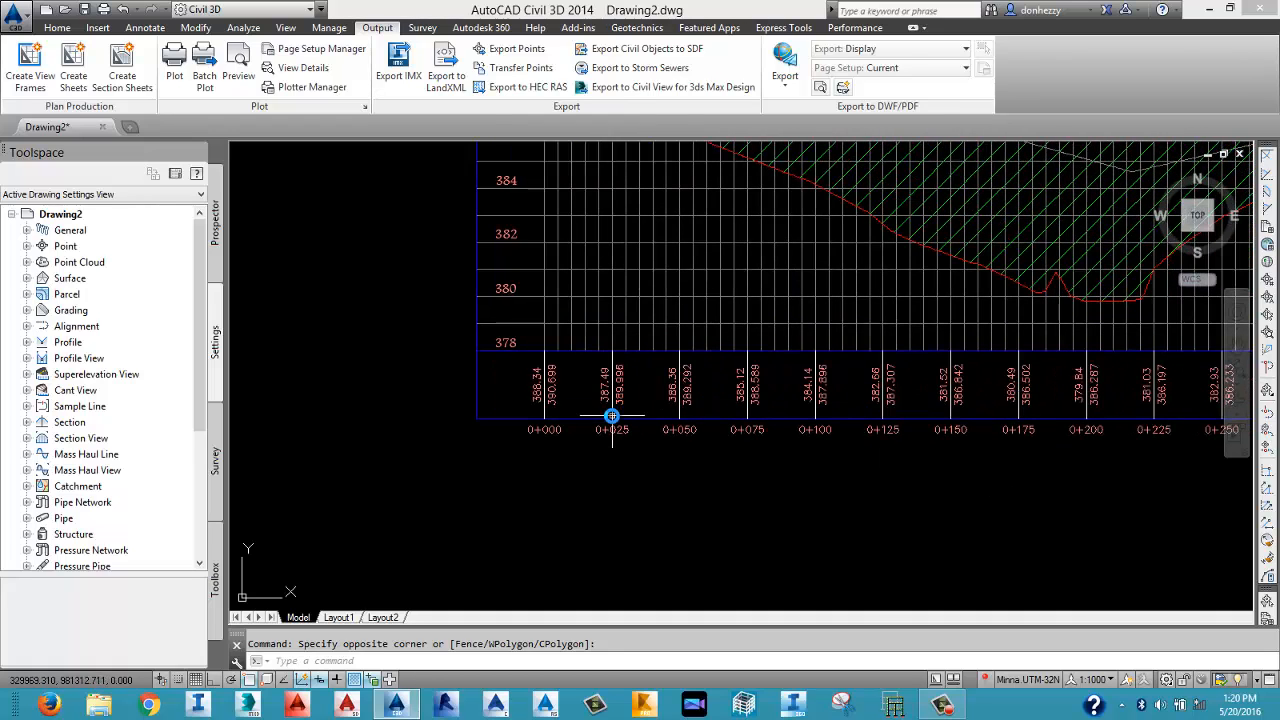
{"action": "scroll", "coordinate": [610, 425], "scroll_direction": "down", "scroll_amount": 4}
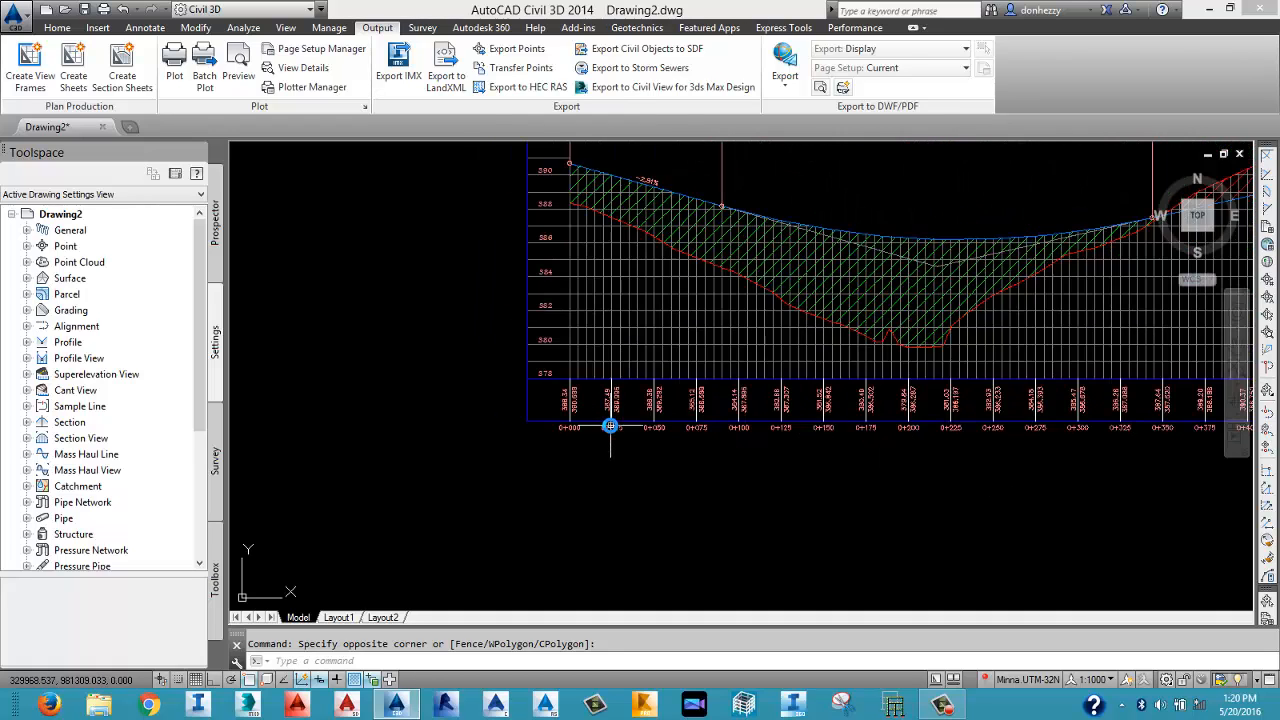
Start creating view frames for the ROAD 1 alignment with the automatic station range and proceed to the sheet settings.
{"action": "scroll", "coordinate": [607, 440], "scroll_direction": "down", "scroll_amount": 2}
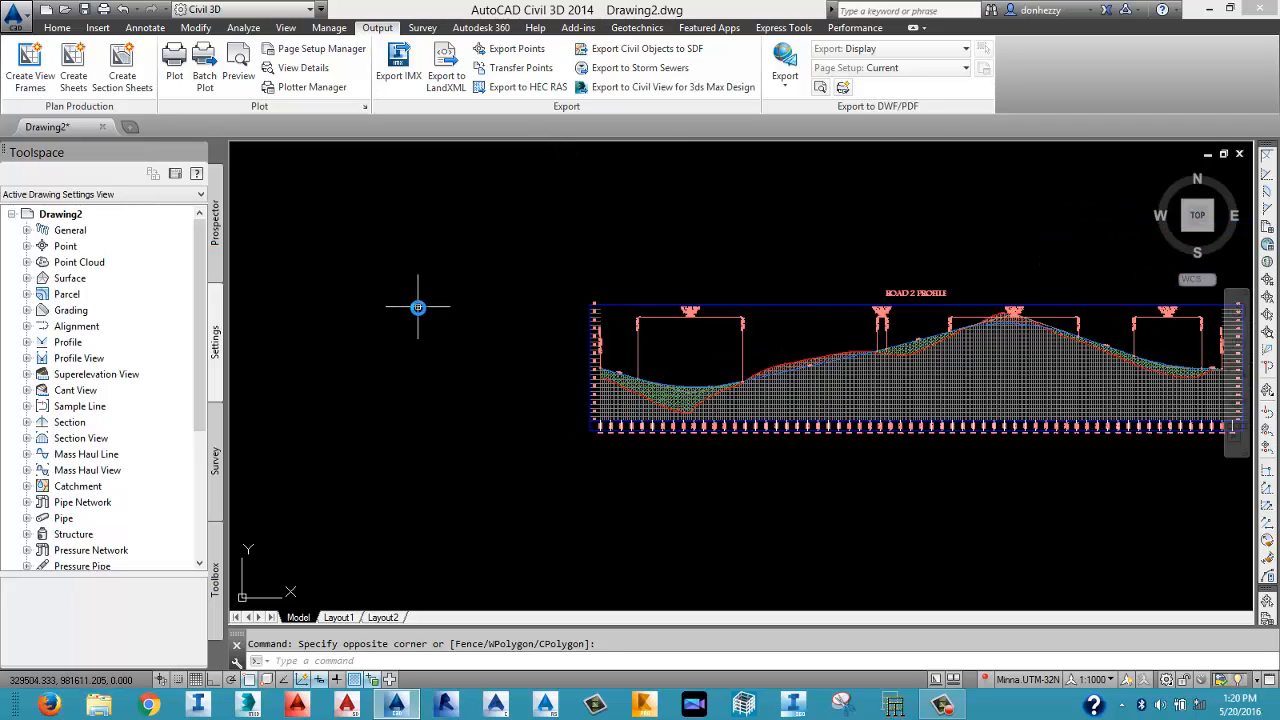
{"action": "scroll", "coordinate": [420, 312], "scroll_direction": "down", "scroll_amount": 6}
{"action": "middle_click_drag", "start_coordinate": [316, 346], "coordinate": [614, 366]}
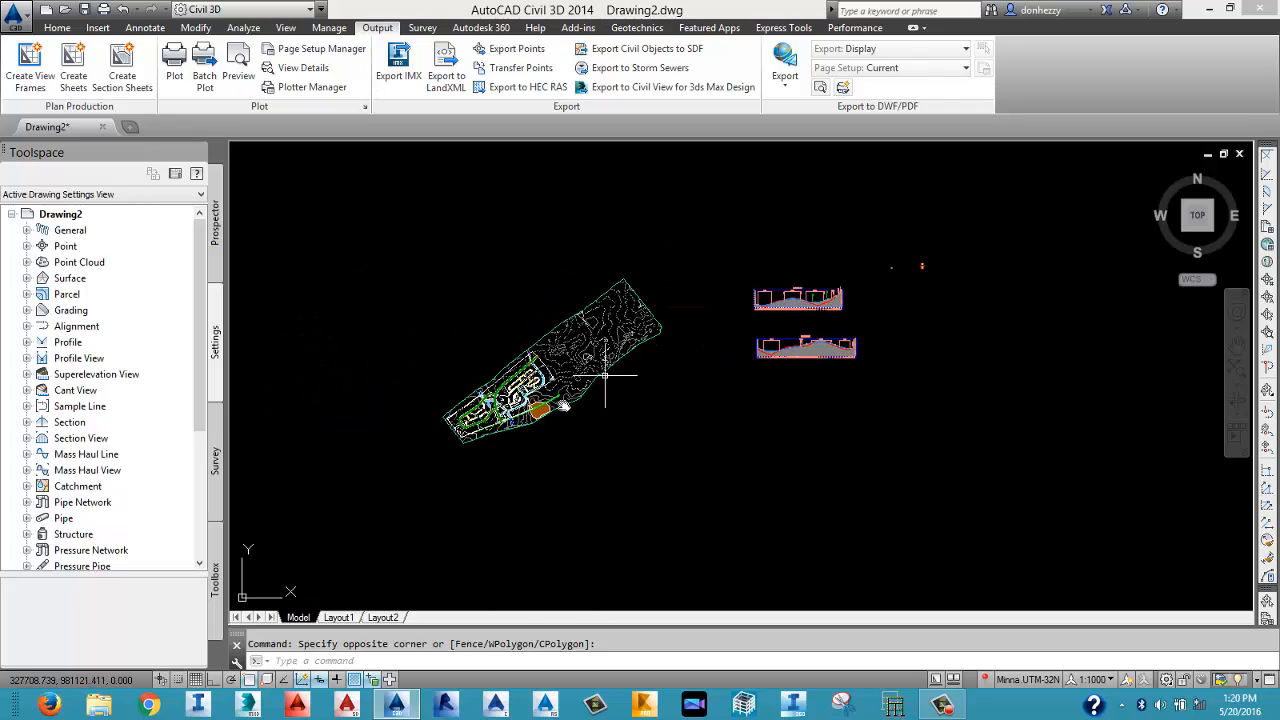
{"action": "scroll", "coordinate": [467, 428], "scroll_direction": "up", "scroll_amount": 5}
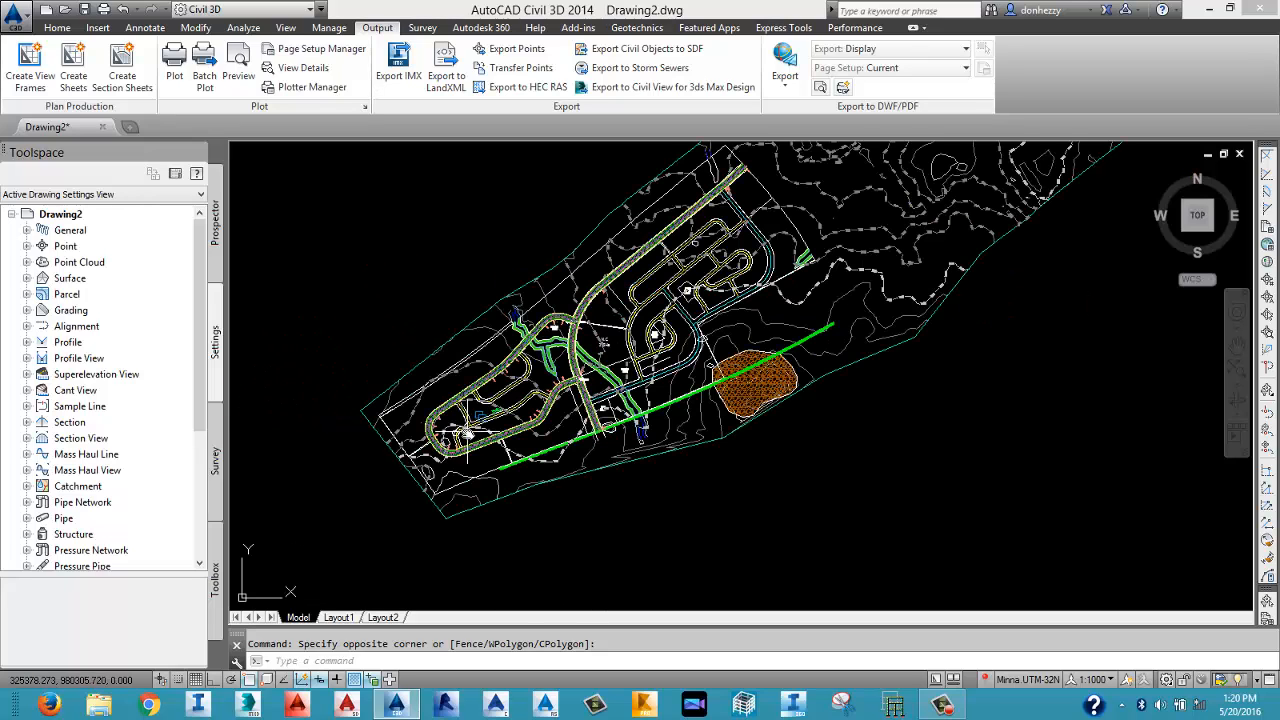
{"action": "left_click", "coordinate": [30, 62]}
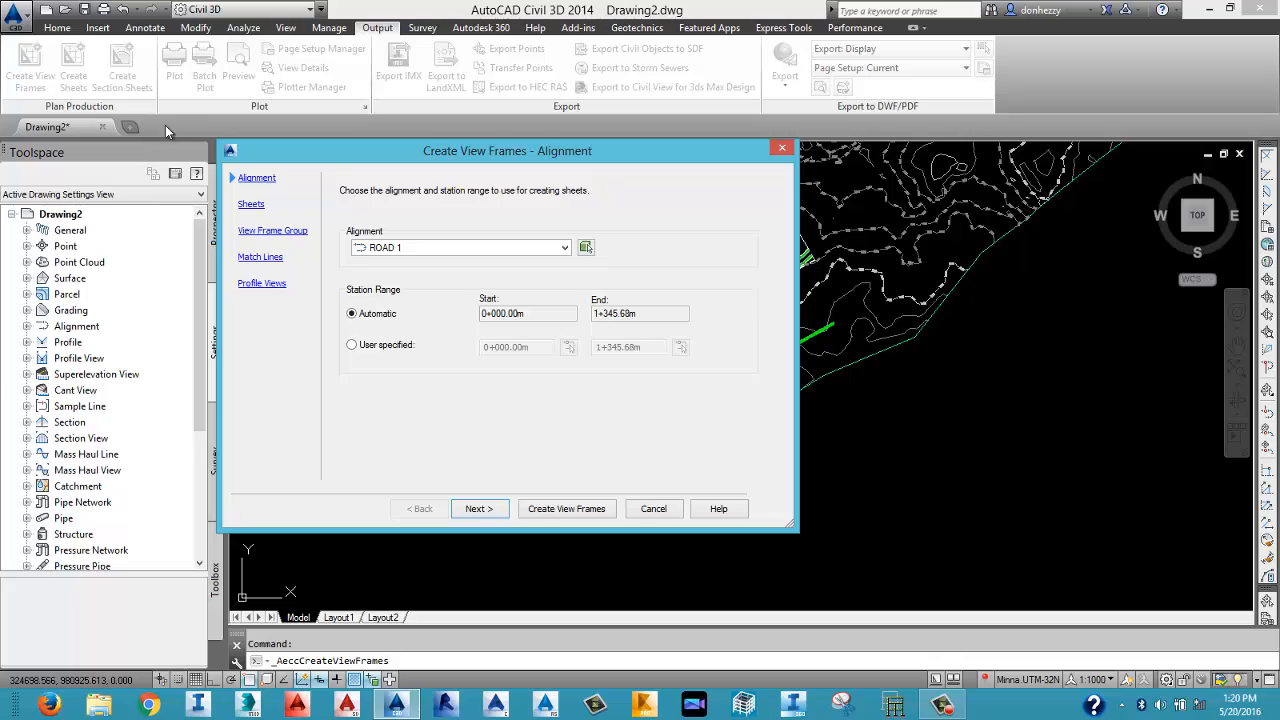
{"action": "left_click", "coordinate": [414, 249]}
{"action": "left_click", "coordinate": [414, 249]}
{"action": "left_click", "coordinate": [414, 249]}
{"action": "left_click", "coordinate": [402, 264]}
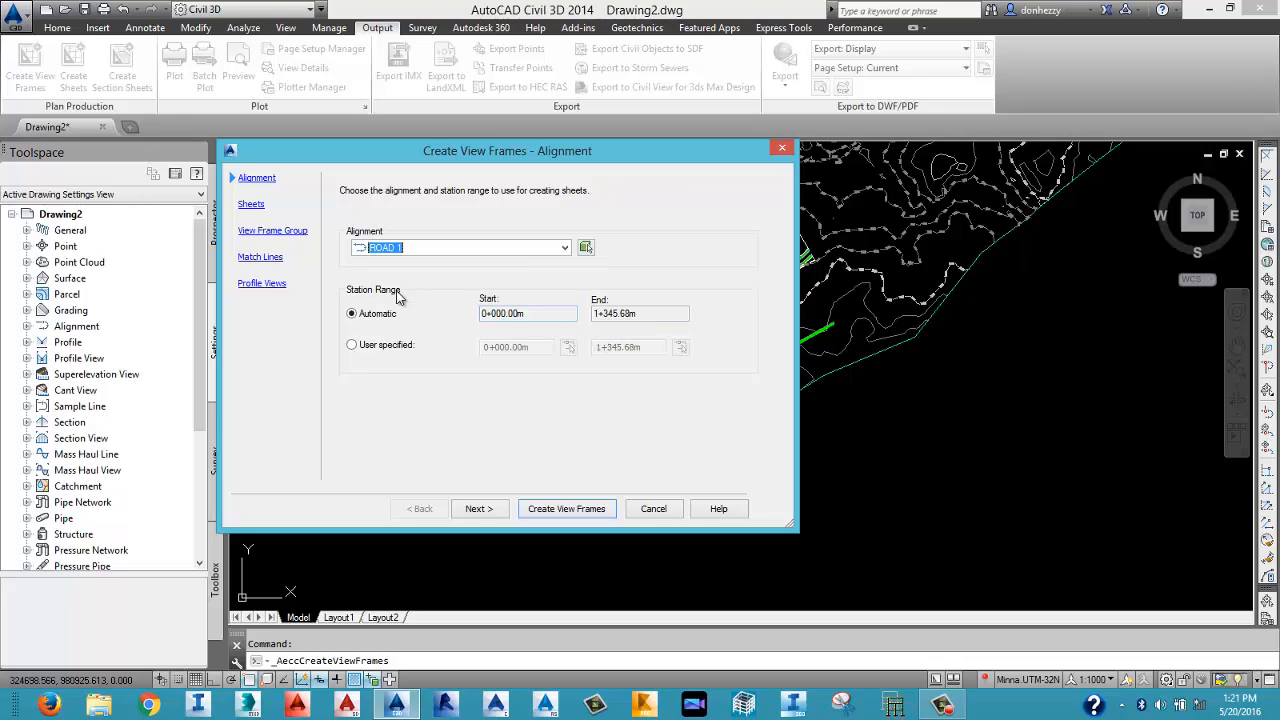
{"action": "left_click", "coordinate": [479, 509]}
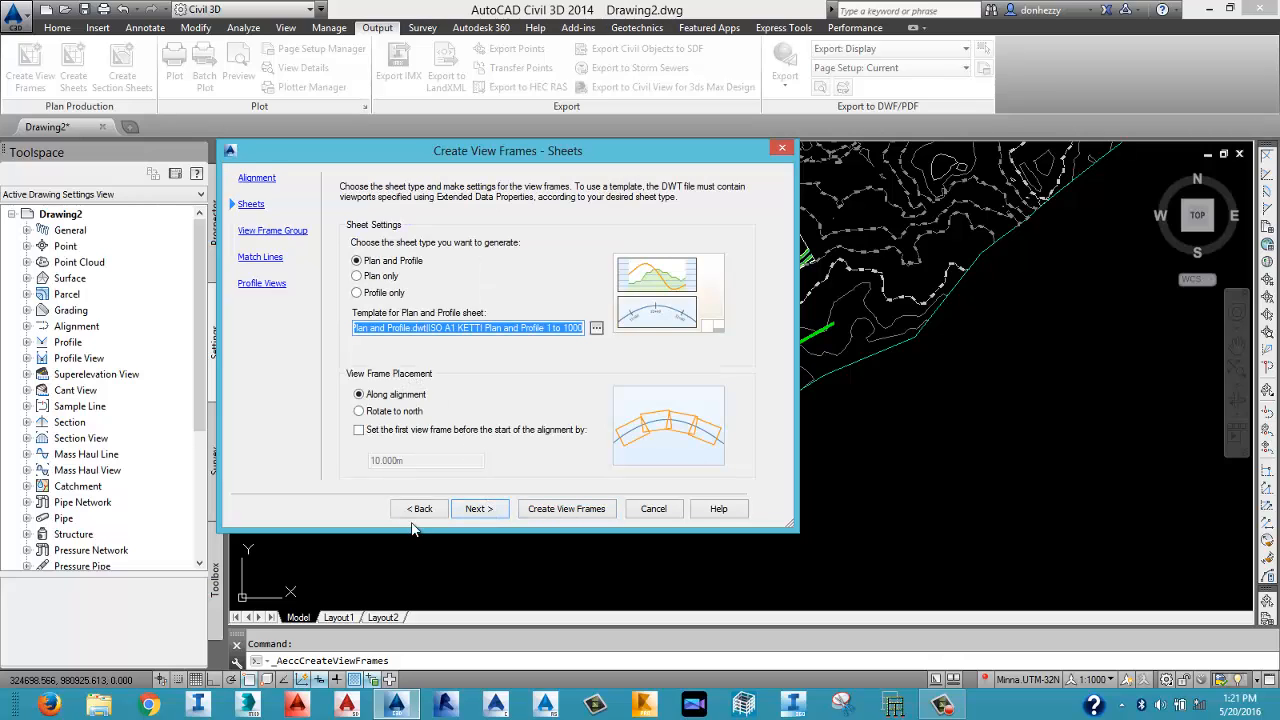
{"action": "left_click", "coordinate": [420, 509]}
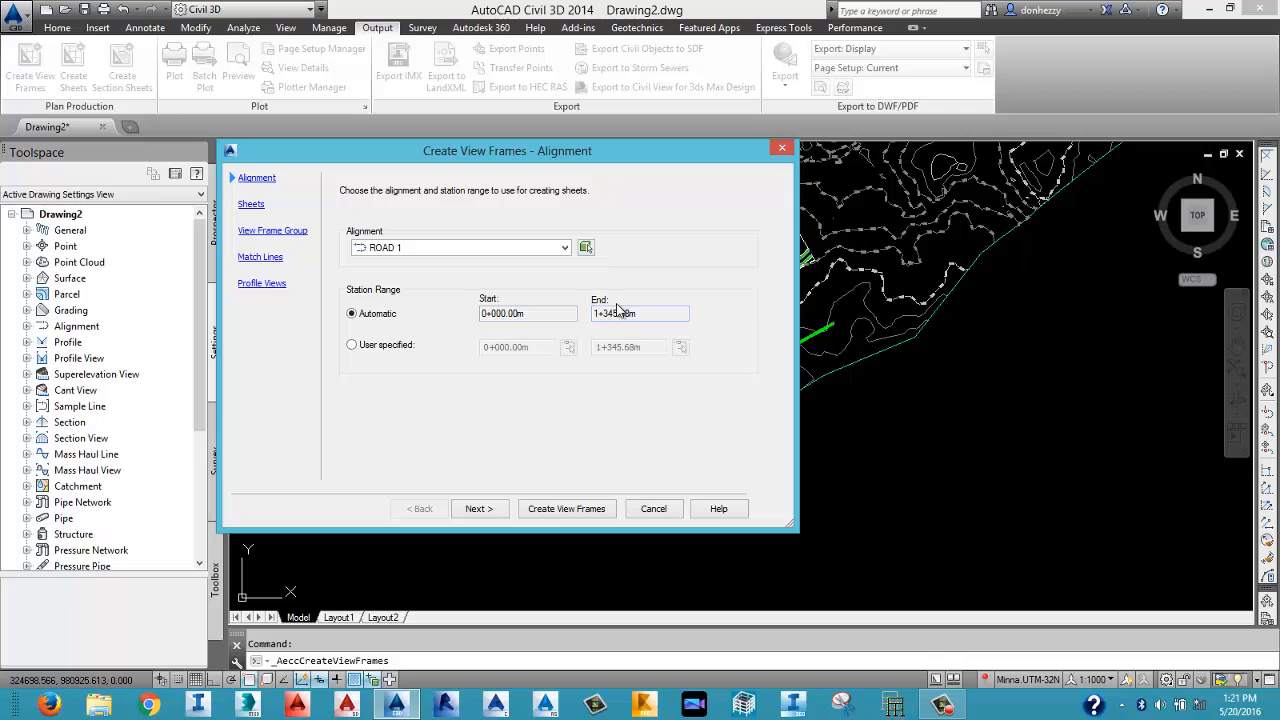
{"action": "left_click", "coordinate": [503, 511]}
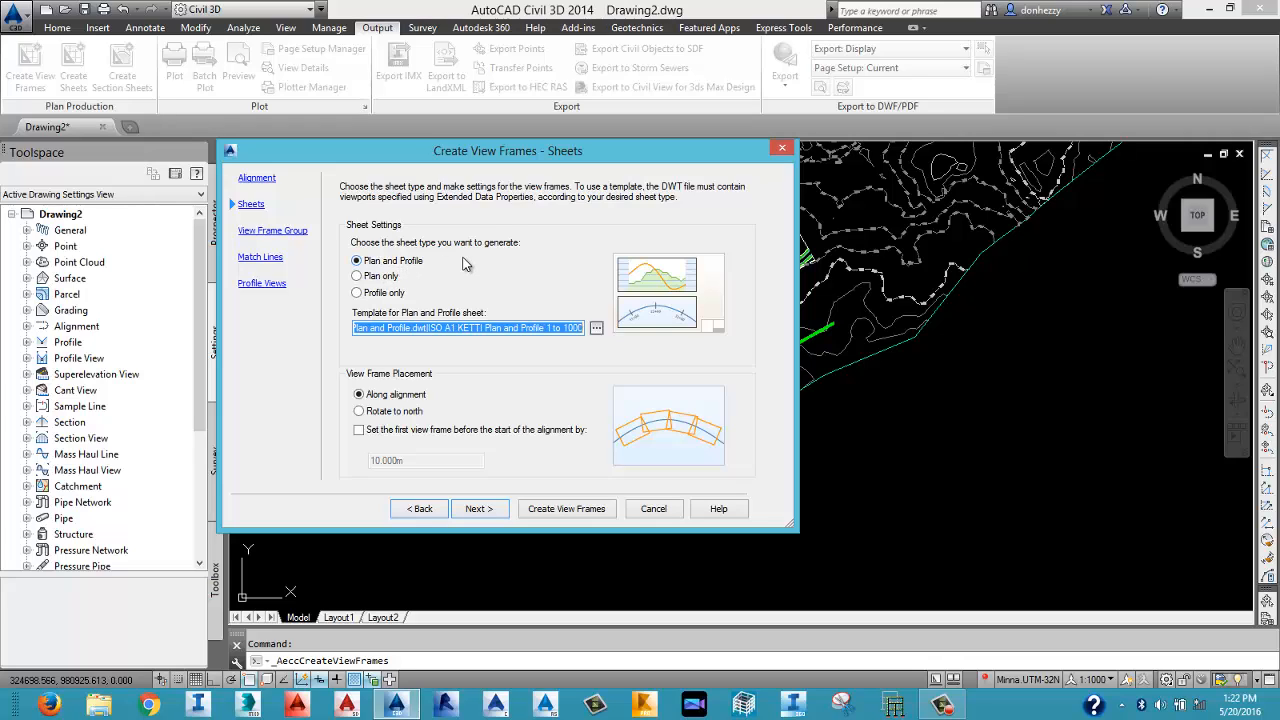
Try the Plan only and Profile only sheet types and the Rotate to north placement, returning to Plan and Profile along the alignment.
{"action": "left_click", "coordinate": [383, 277]}
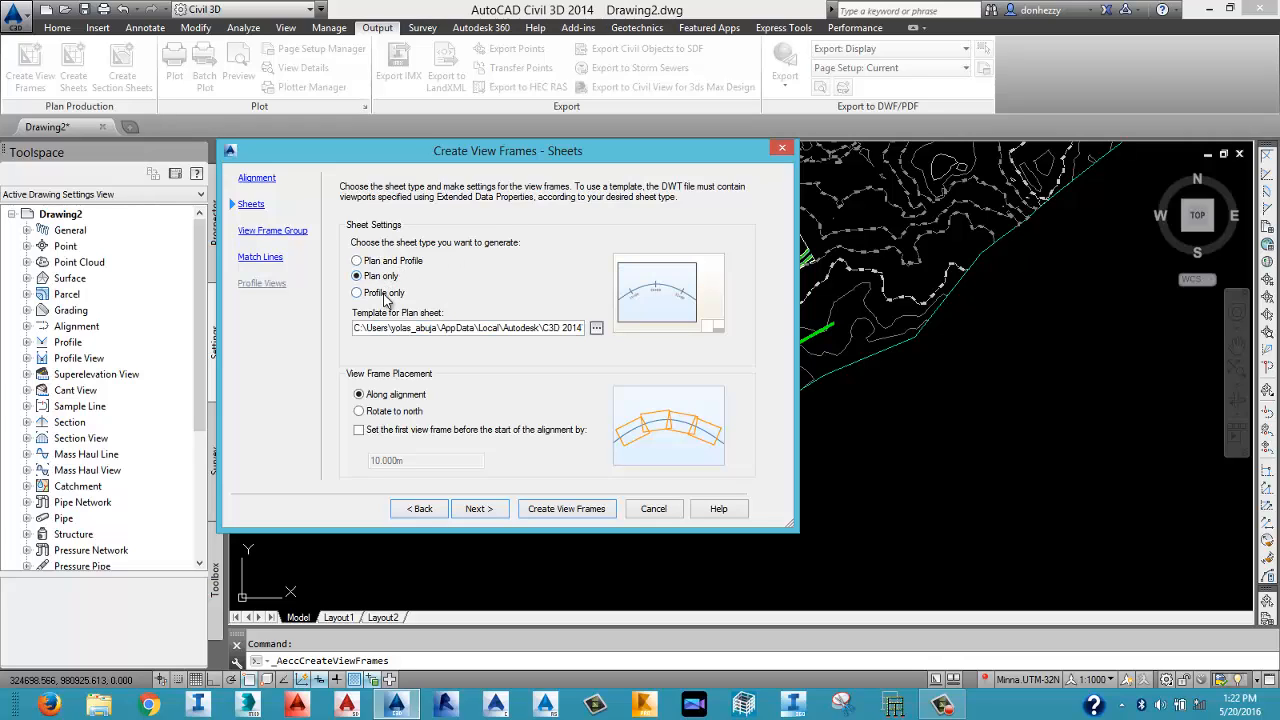
{"action": "left_click", "coordinate": [369, 296]}
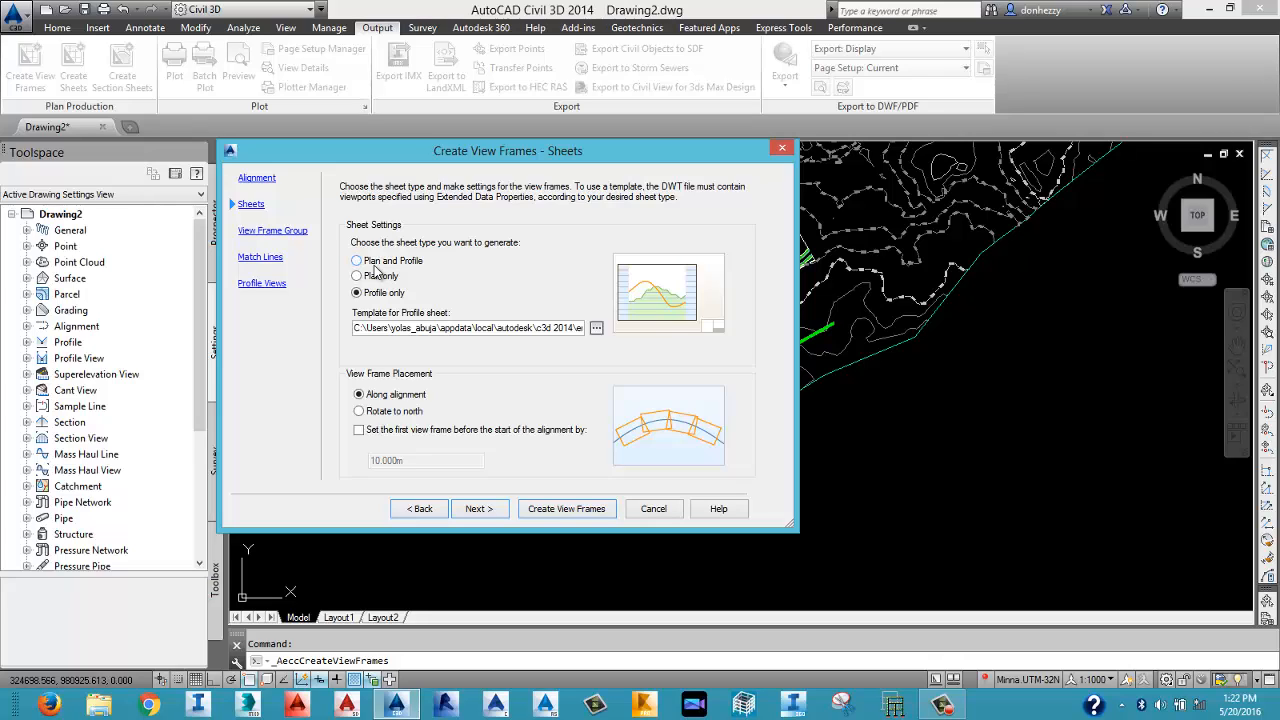
{"action": "left_click", "coordinate": [375, 262]}
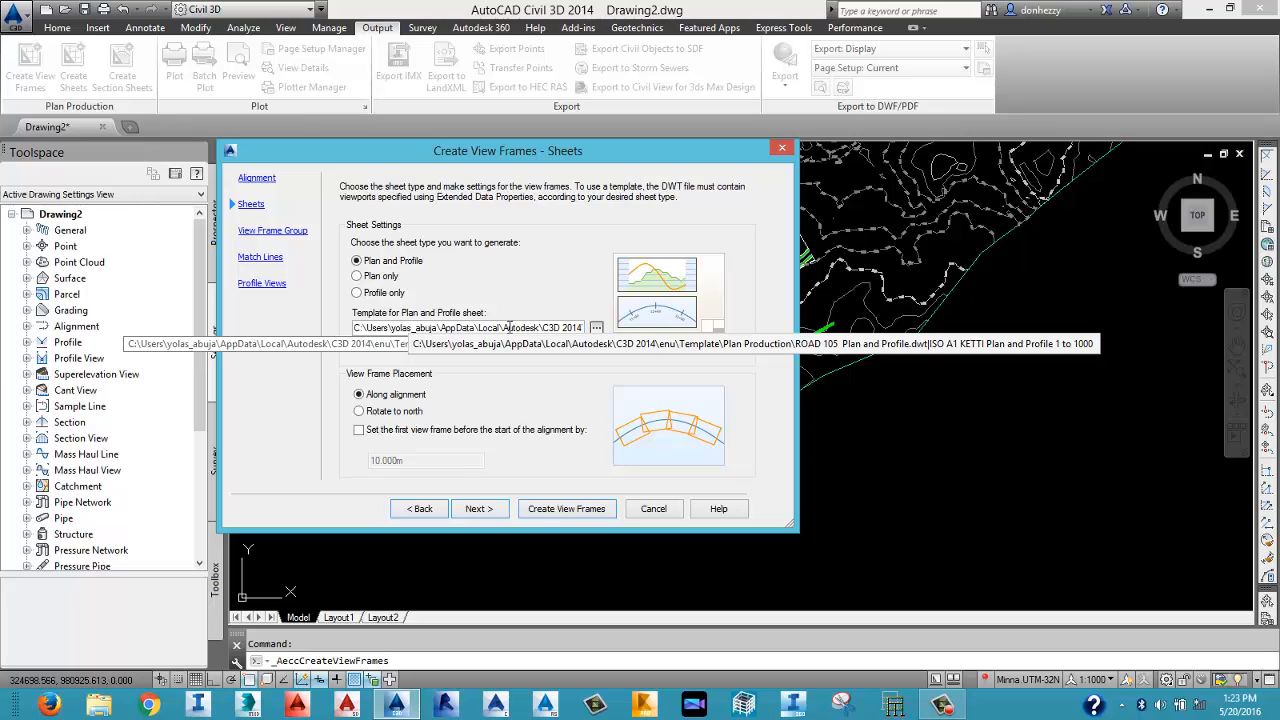
{"action": "left_click", "coordinate": [400, 416]}
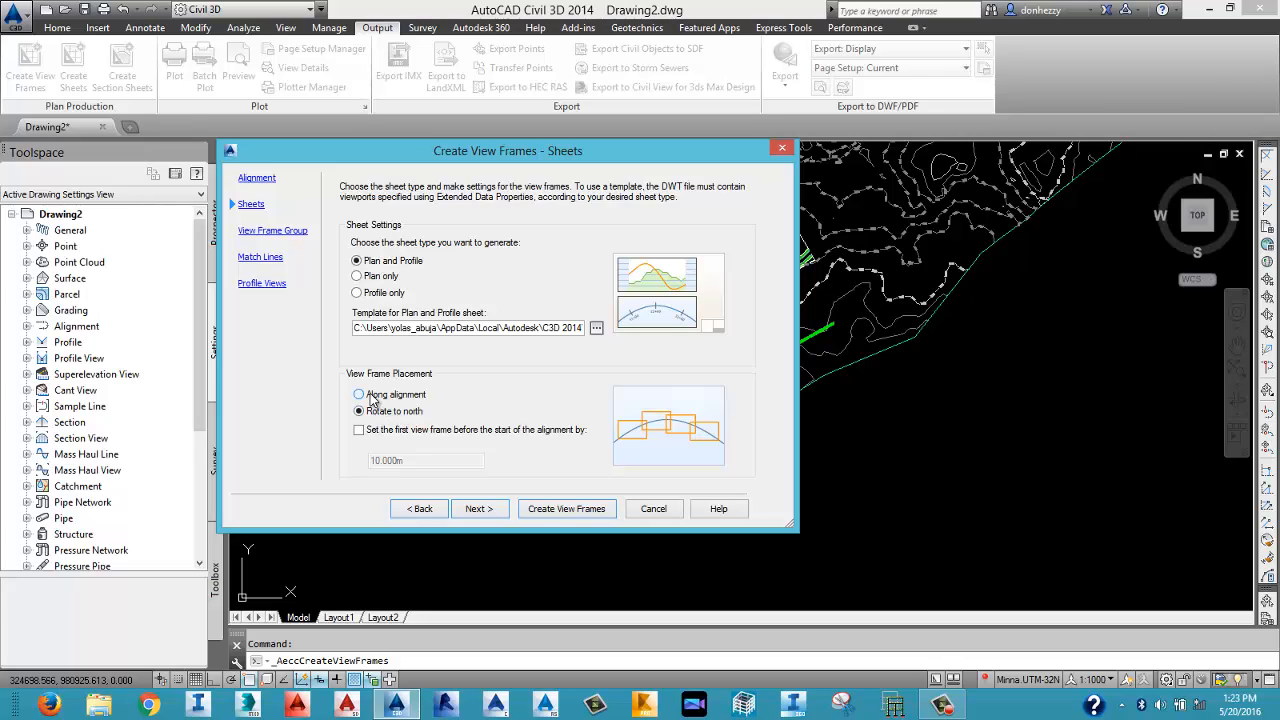
{"action": "left_click", "coordinate": [372, 398]}
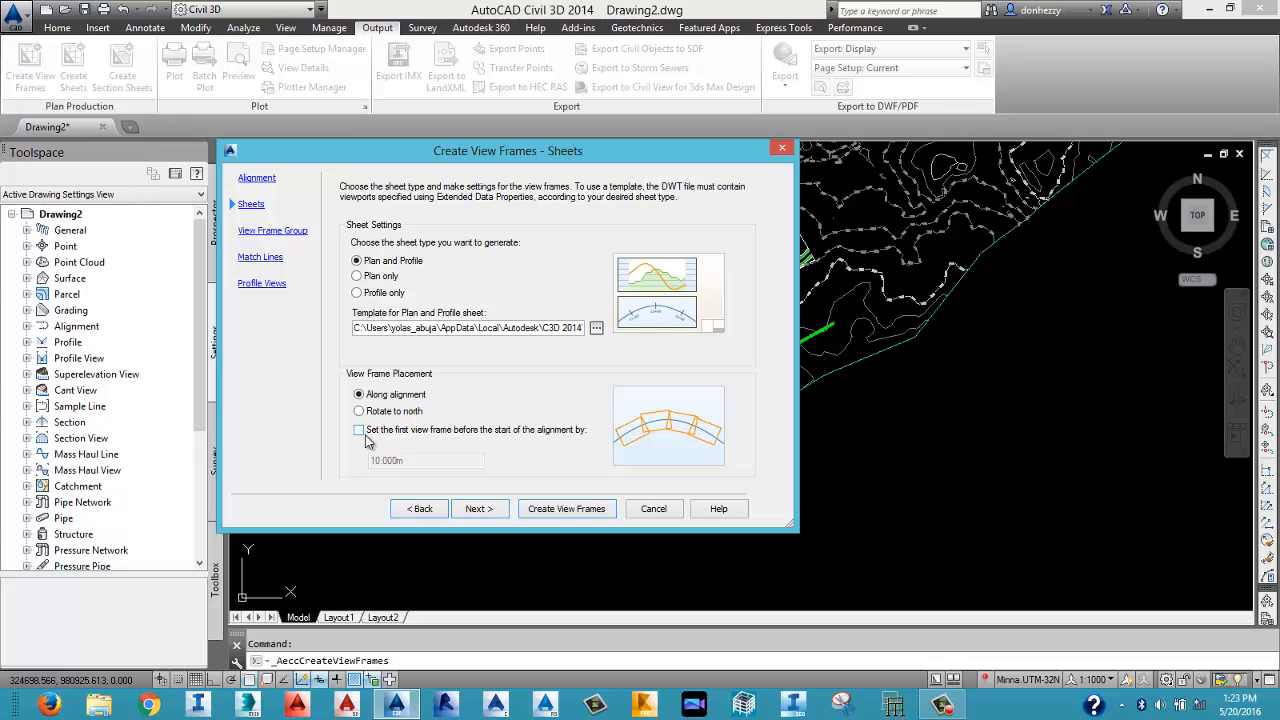
Set the first view frame 20 m before the start of the alignment and accept the sheet settings.
{"action": "left_click", "coordinate": [358, 430]}
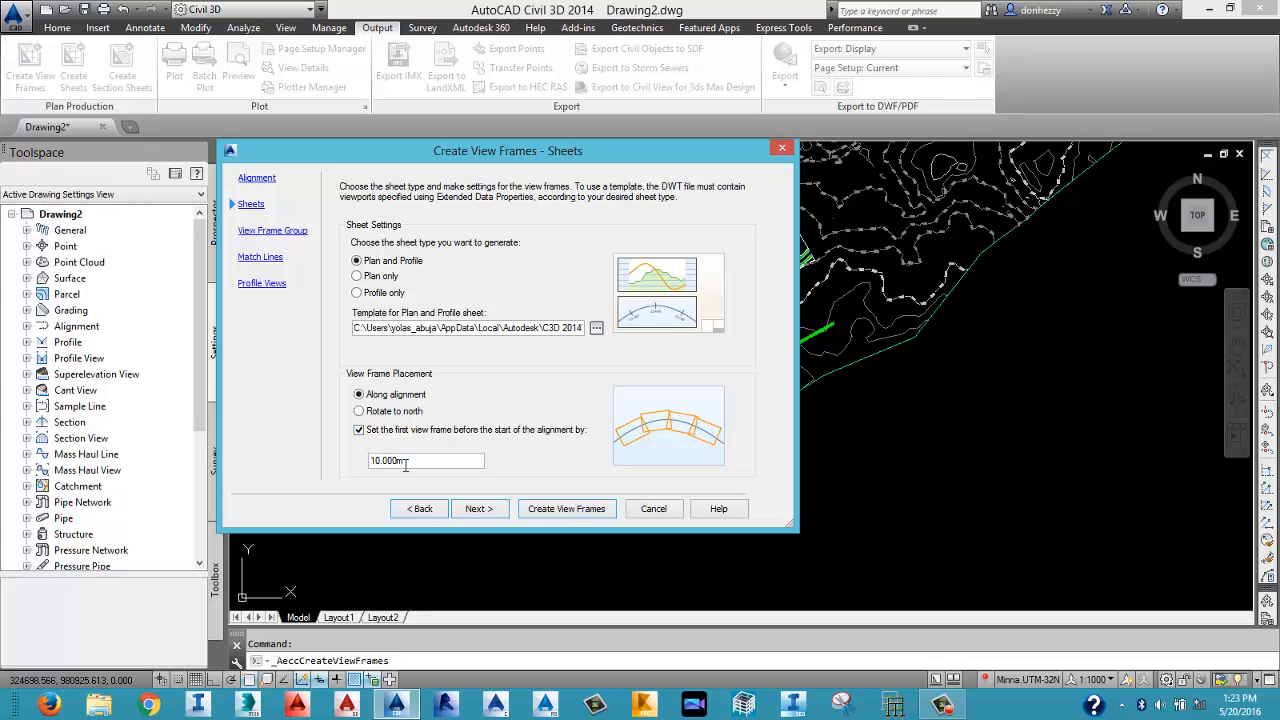
{"action": "left_click_drag", "start_coordinate": [405, 460], "coordinate": [368, 459]}
{"action": "key", "text": "BackSpace"}
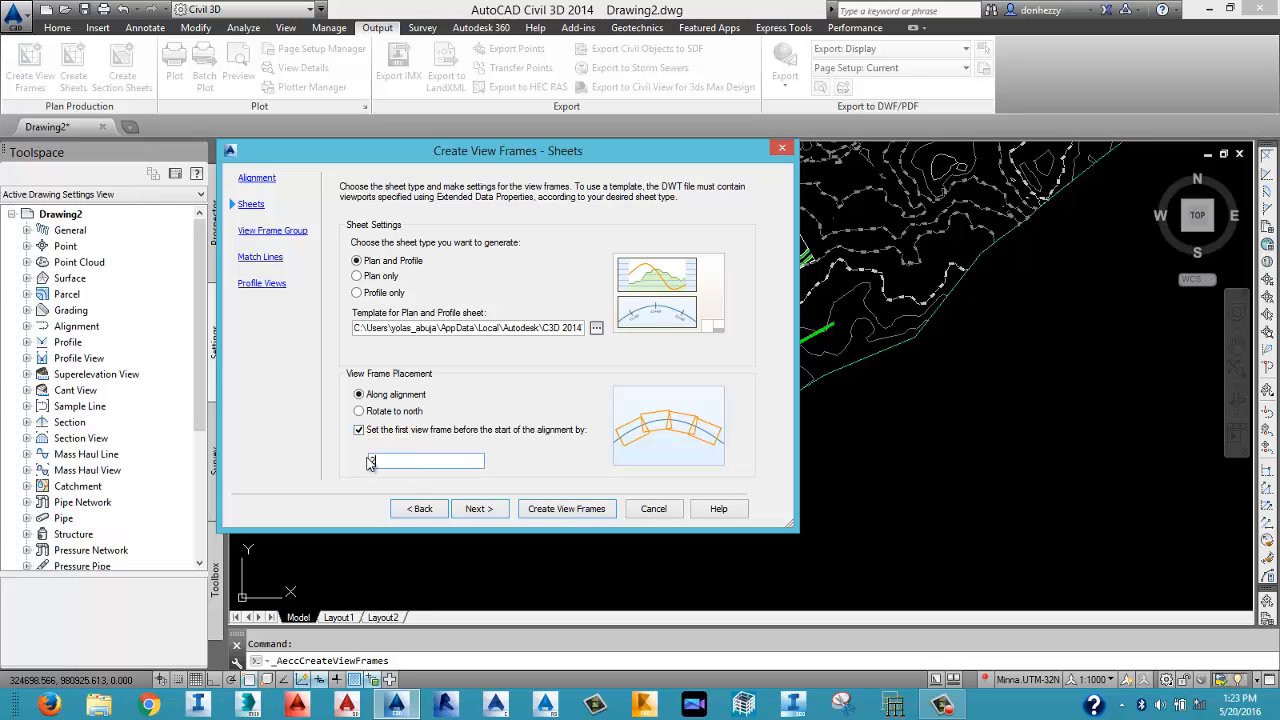
{"action": "type", "text": "20"}
{"action": "left_click", "coordinate": [476, 328]}
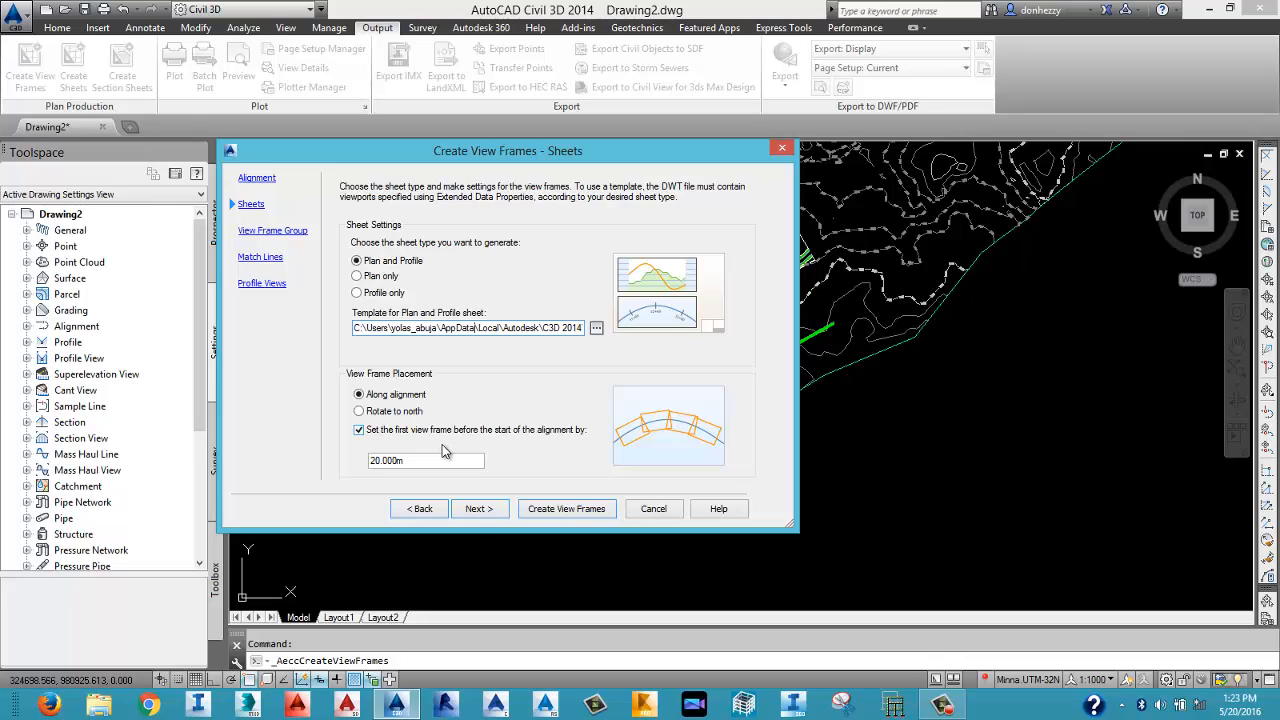
{"action": "left_click", "coordinate": [478, 509]}
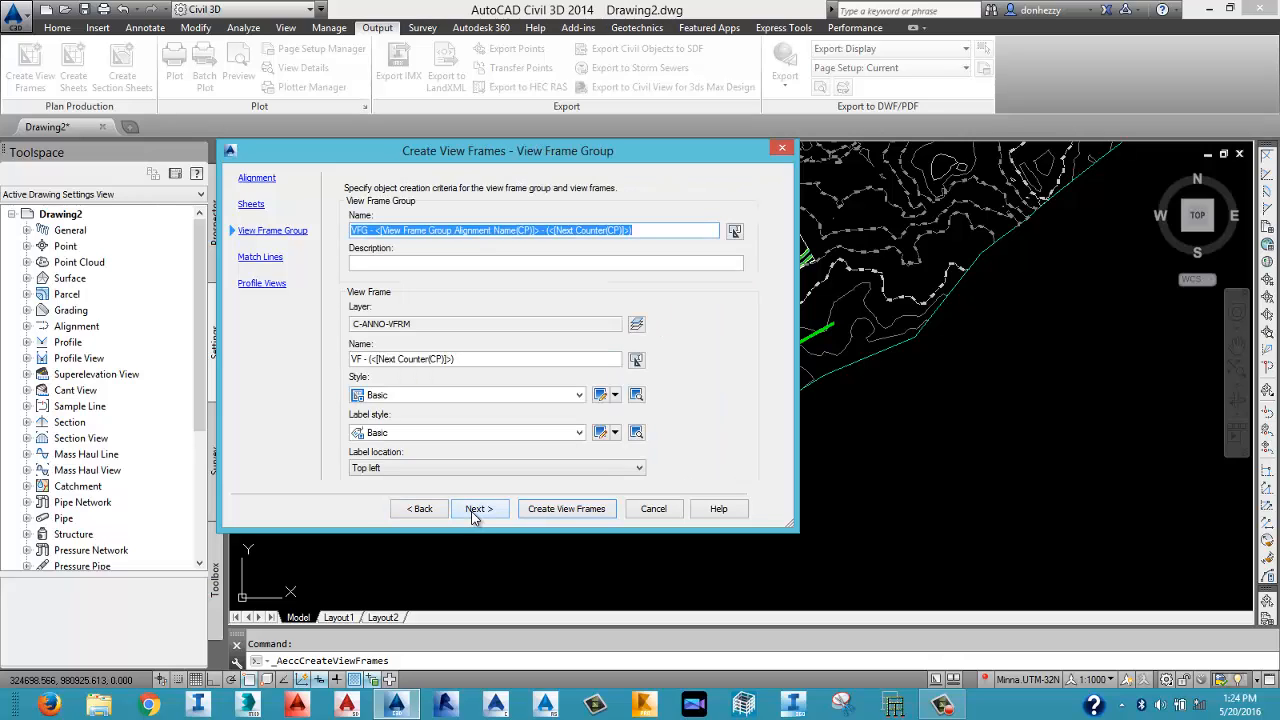
Accept the default view frame group, match line and profile view settings, and create the view frames.
{"action": "left_click", "coordinate": [478, 509]}
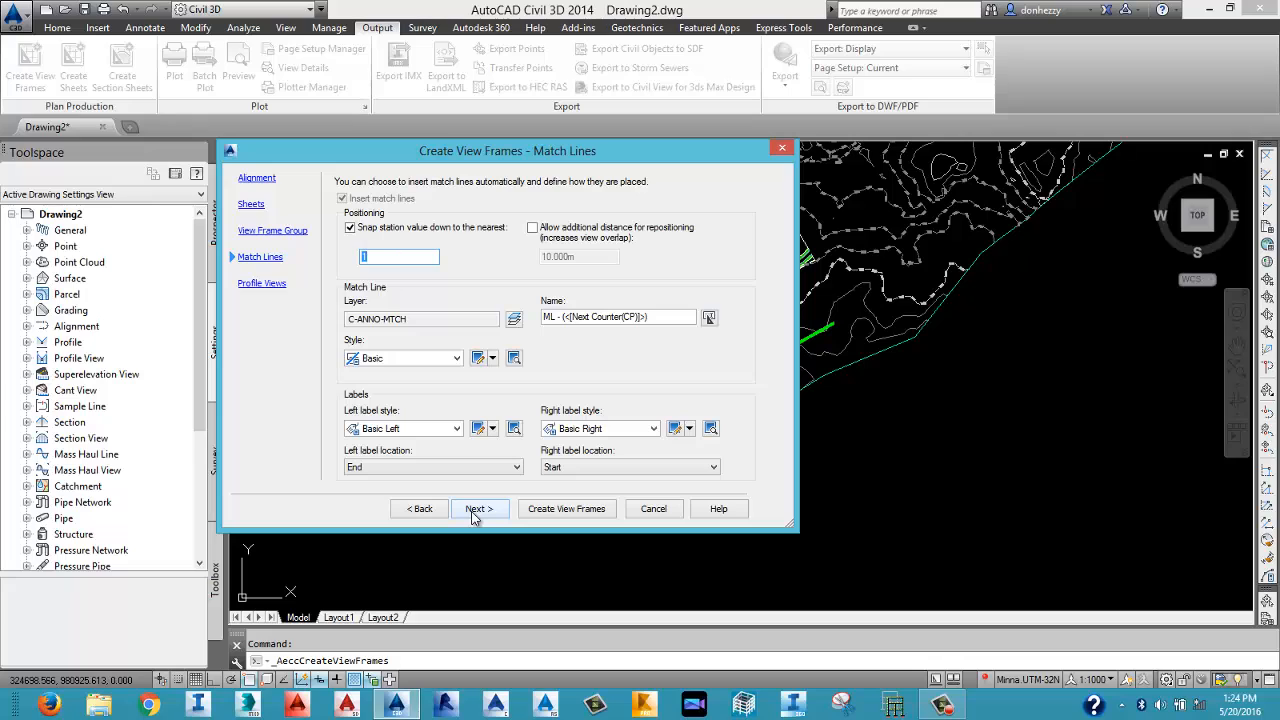
{"action": "left_click", "coordinate": [475, 512]}
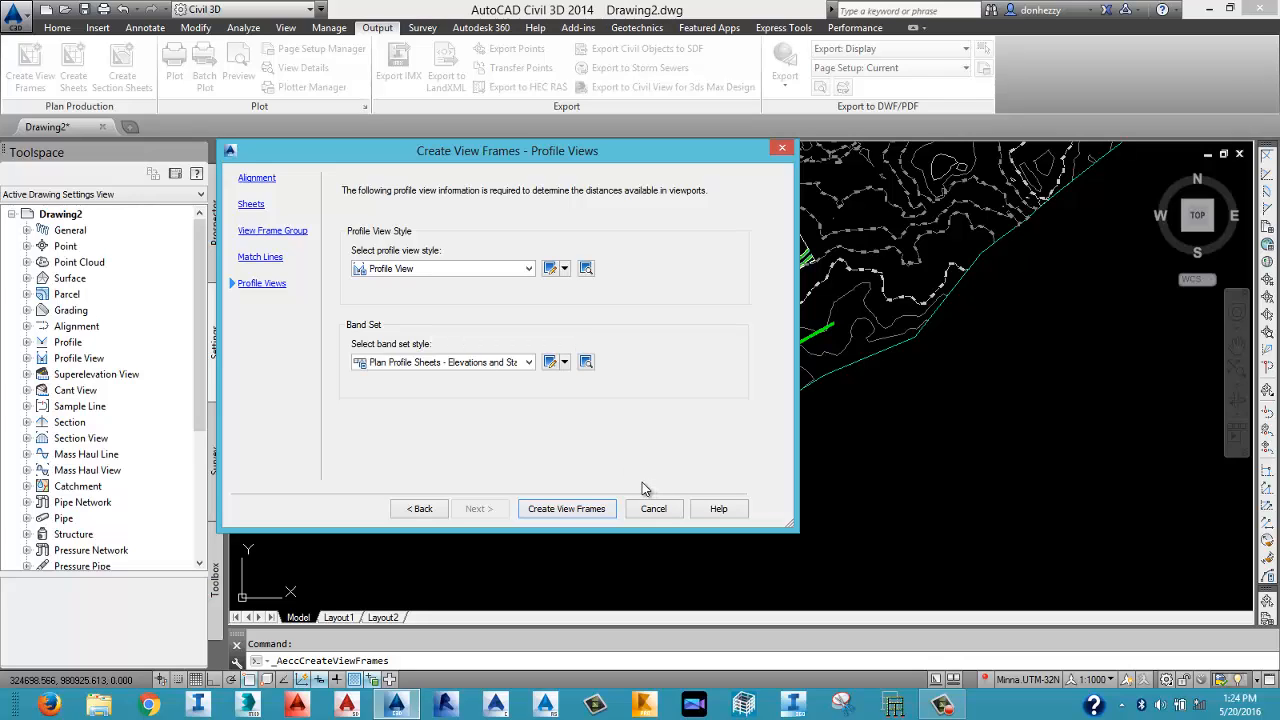
{"action": "left_click", "coordinate": [567, 510]}
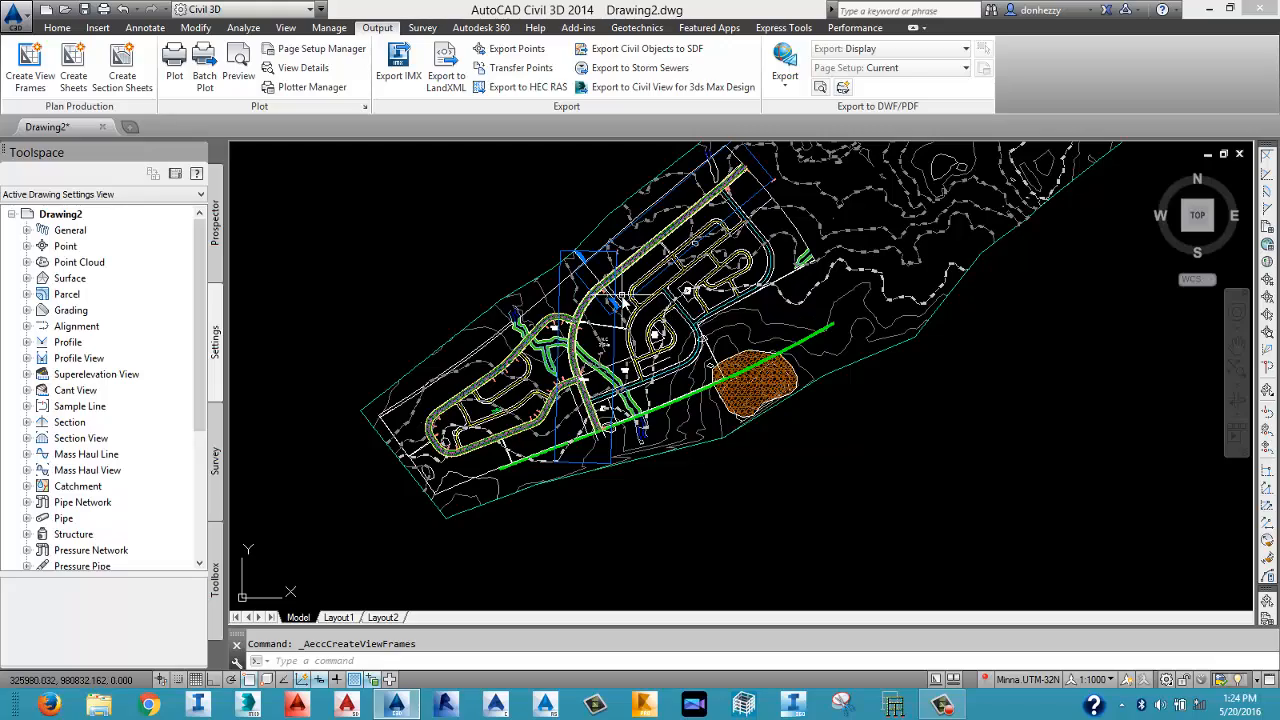
Examine how the new view frames cover the ROAD 1 corridor, from its northeastern end to its southern end.
{"action": "scroll", "coordinate": [622, 298], "scroll_direction": "up", "scroll_amount": 2}
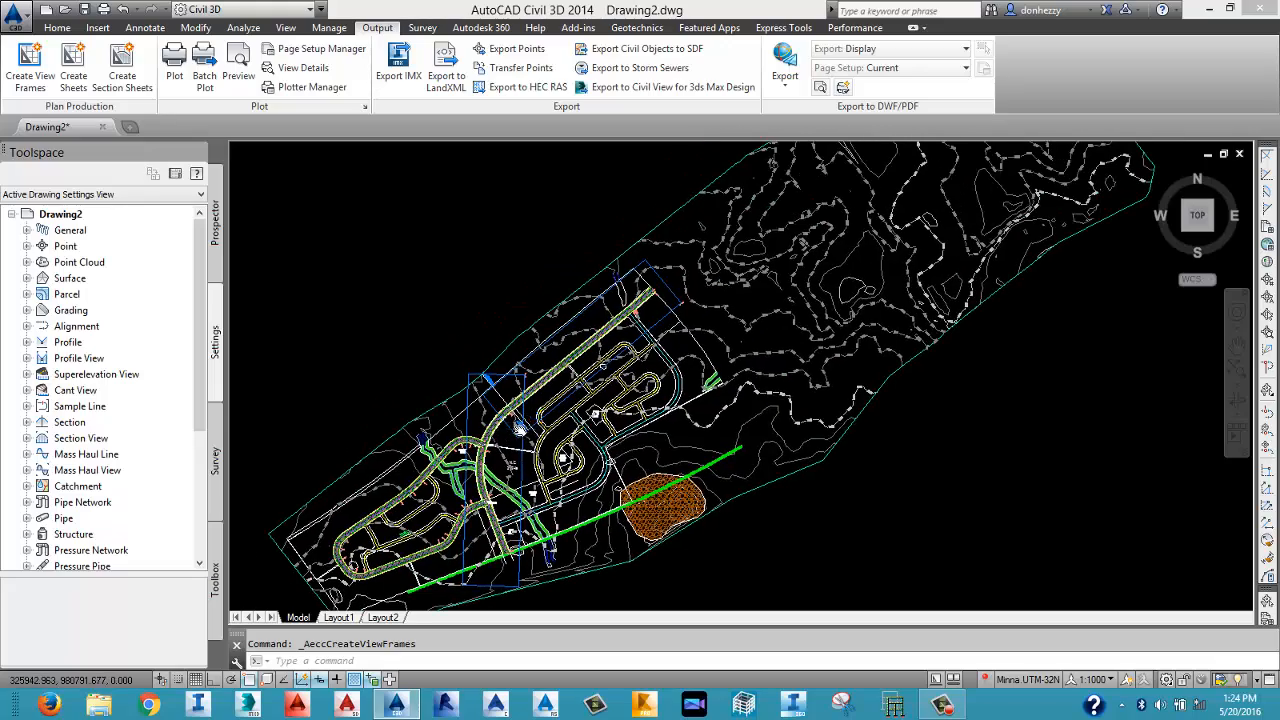
{"action": "scroll", "coordinate": [520, 430], "scroll_direction": "up", "scroll_amount": 3}
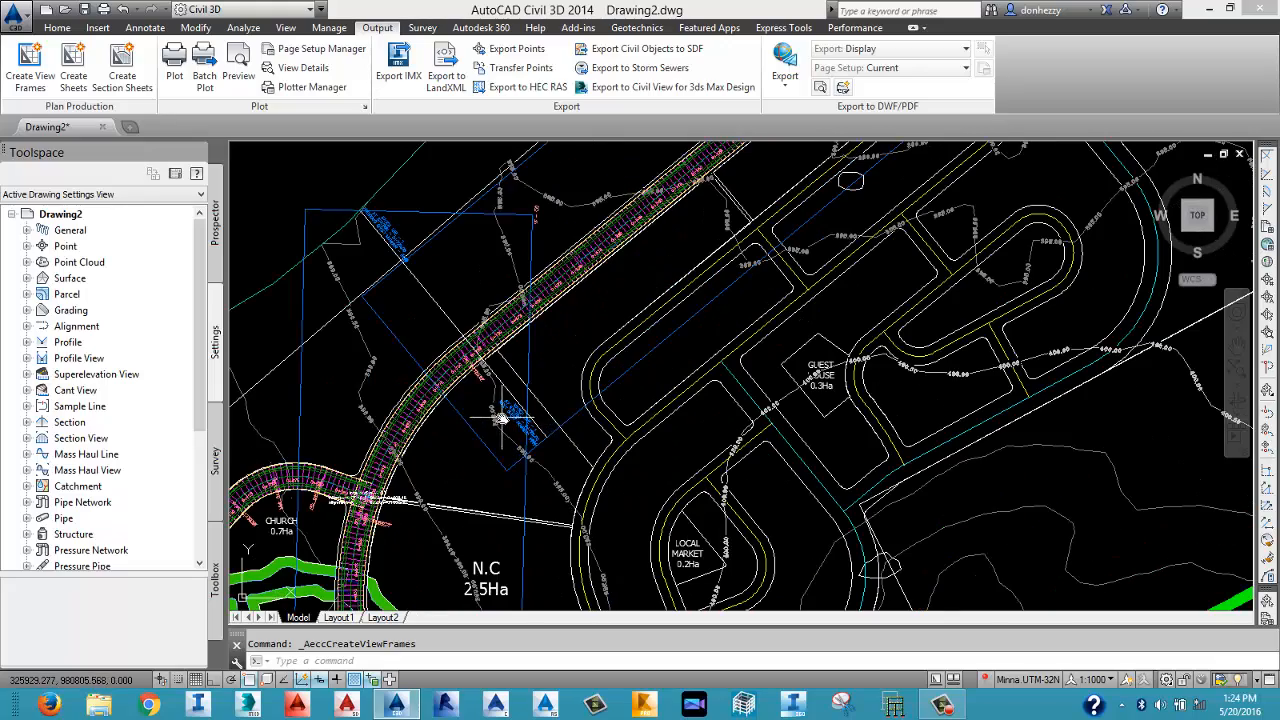
{"action": "scroll", "coordinate": [512, 418], "scroll_direction": "down", "scroll_amount": 6}
{"action": "scroll", "coordinate": [628, 292], "scroll_direction": "up", "scroll_amount": 5}
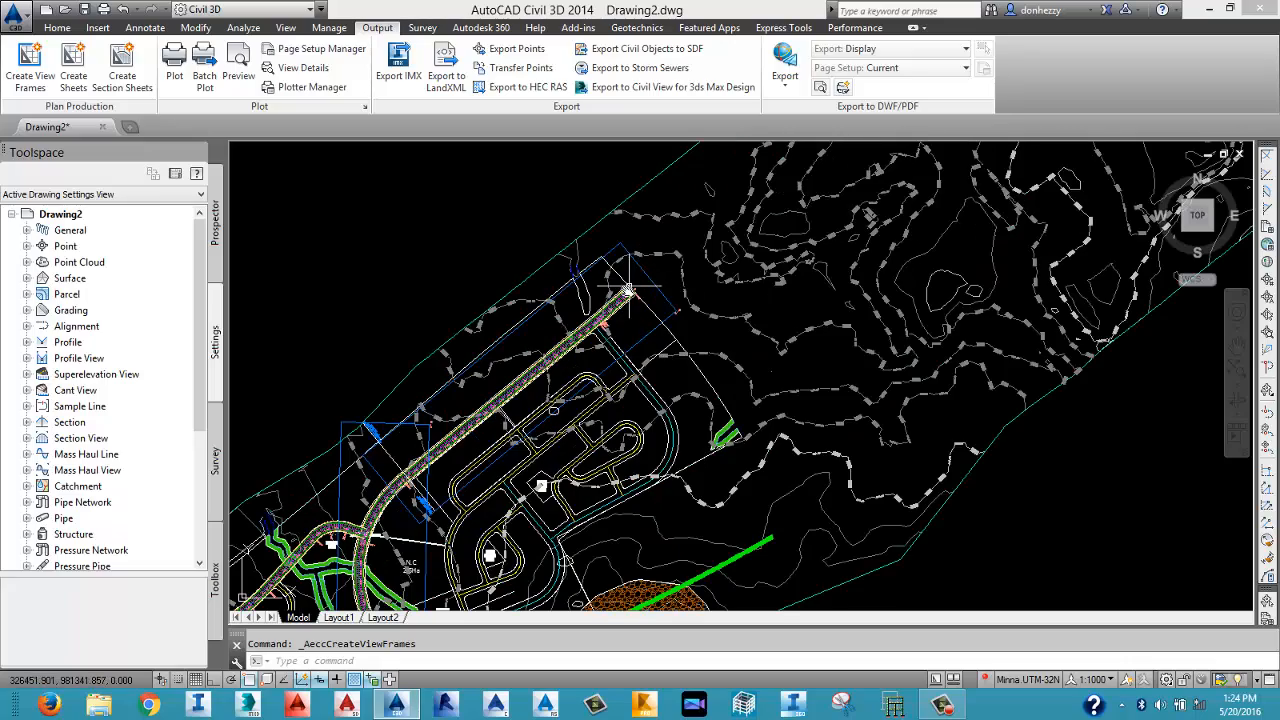
{"action": "scroll", "coordinate": [628, 292], "scroll_direction": "up", "scroll_amount": 1}
{"action": "scroll", "coordinate": [628, 292], "scroll_direction": "down", "scroll_amount": 5}
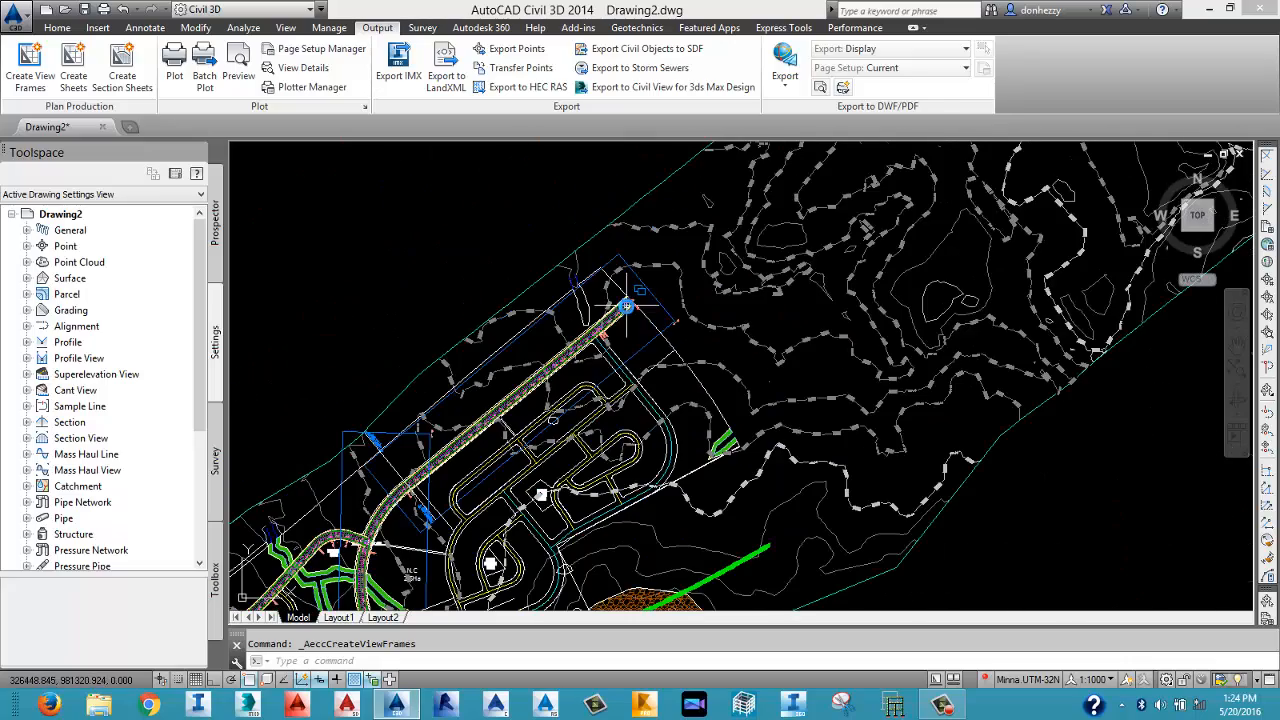
{"action": "middle_click_drag", "start_coordinate": [588, 394], "coordinate": [667, 279]}
{"action": "middle_click_drag", "start_coordinate": [566, 437], "coordinate": [687, 325]}
{"action": "scroll", "coordinate": [578, 405], "scroll_direction": "up", "scroll_amount": 4}
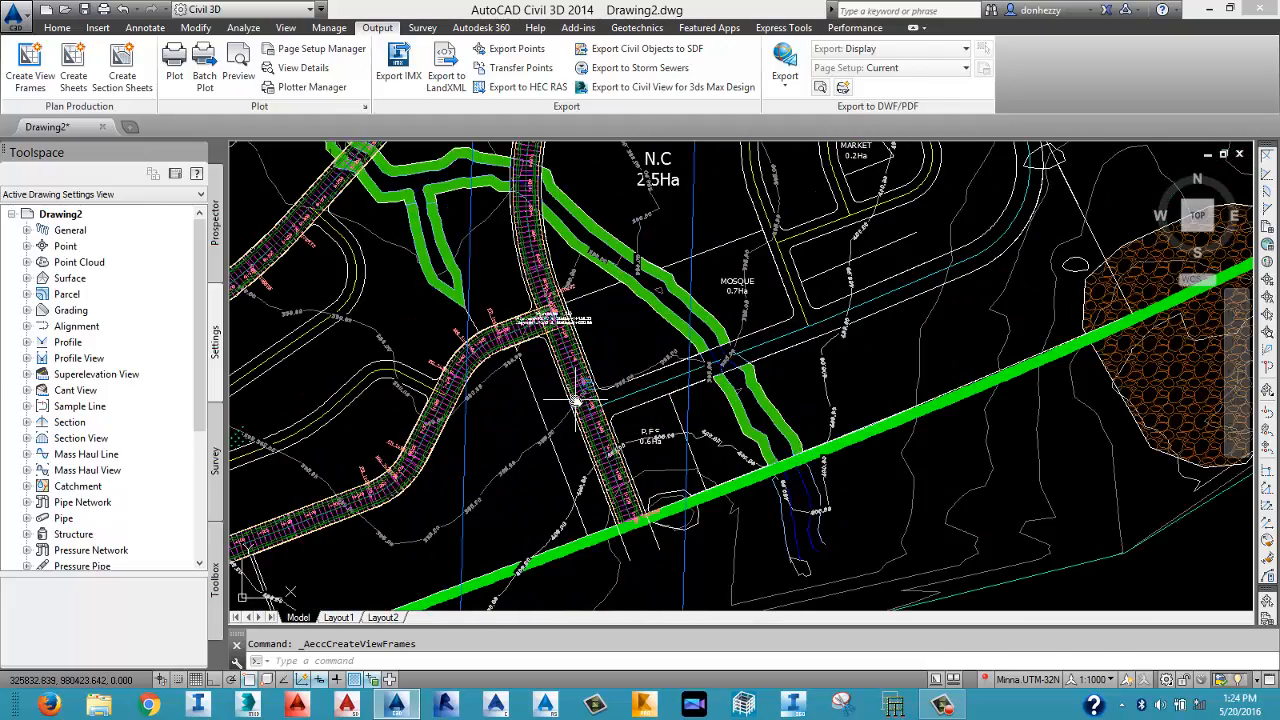
{"action": "scroll", "coordinate": [578, 405], "scroll_direction": "down", "scroll_amount": 4}
{"action": "middle_click_drag", "start_coordinate": [515, 340], "coordinate": [548, 455]}
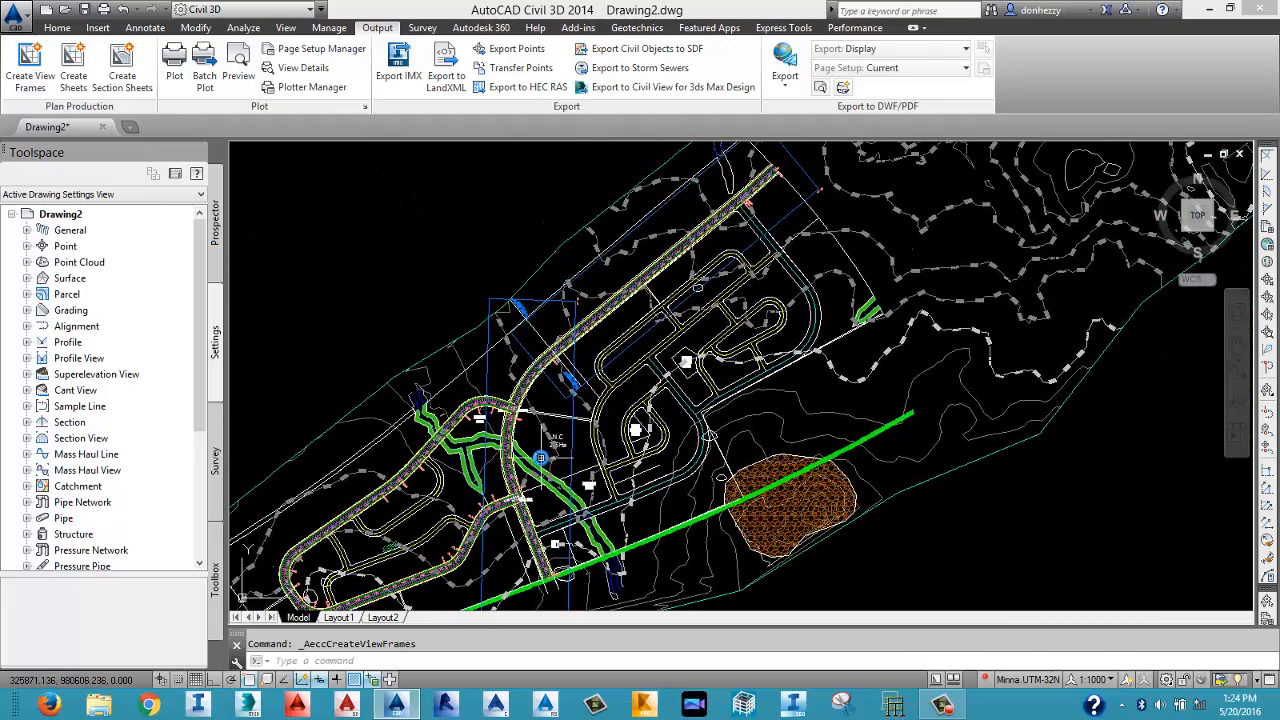
Inspect the match line and its labels where the view frames overlap, and the corridor's northeastern end at station 0+000.
{"action": "scroll", "coordinate": [551, 381], "scroll_direction": "up", "scroll_amount": 3}
{"action": "scroll", "coordinate": [551, 381], "scroll_direction": "up", "scroll_amount": 3}
{"action": "middle_click_drag", "start_coordinate": [591, 297], "coordinate": [559, 343]}
{"action": "scroll", "coordinate": [559, 343], "scroll_direction": "down", "scroll_amount": 2}
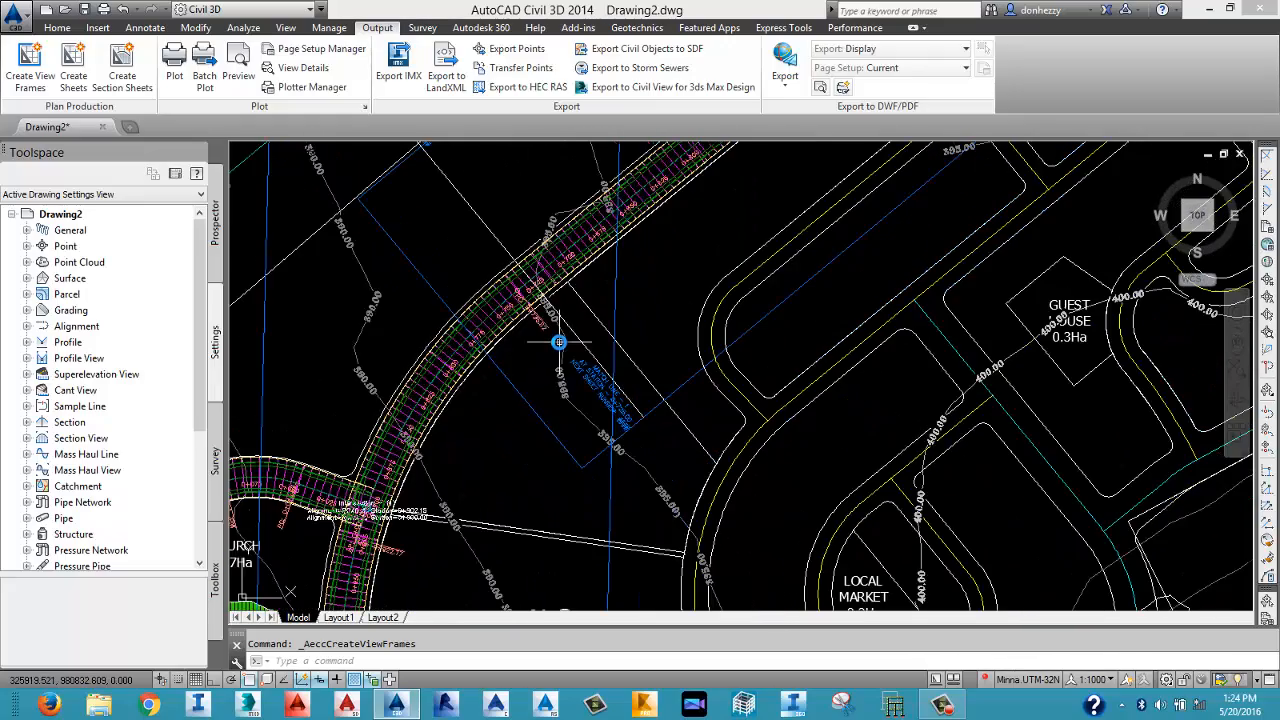
{"action": "scroll", "coordinate": [559, 343], "scroll_direction": "down", "scroll_amount": 2}
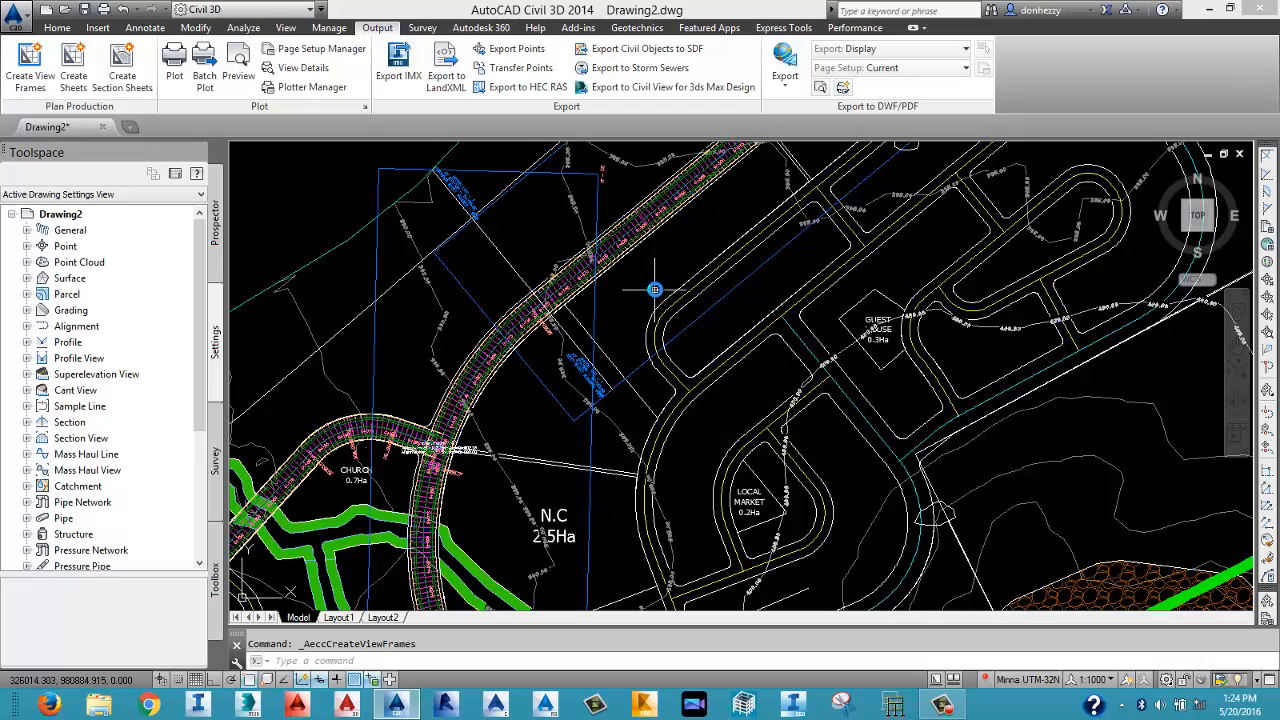
{"action": "middle_click_drag", "start_coordinate": [655, 290], "coordinate": [604, 371]}
{"action": "scroll", "coordinate": [604, 371], "scroll_direction": "down", "scroll_amount": 2}
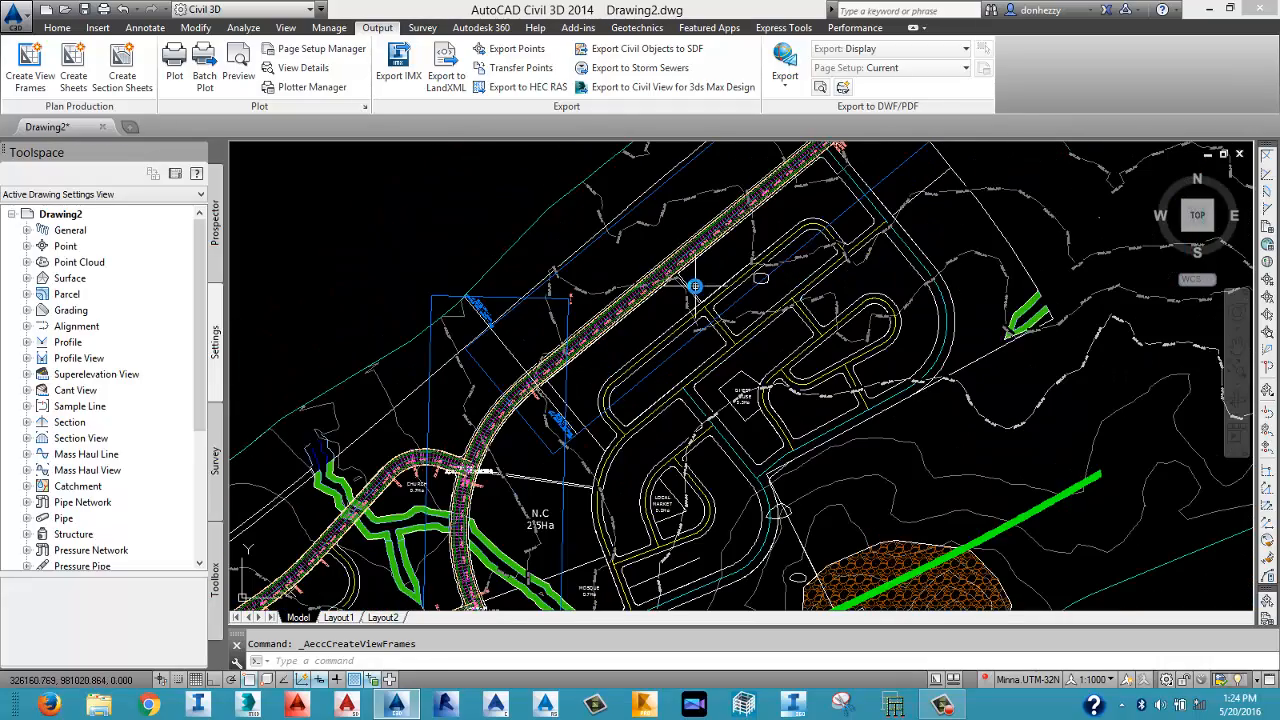
{"action": "scroll", "coordinate": [577, 413], "scroll_direction": "up", "scroll_amount": 2}
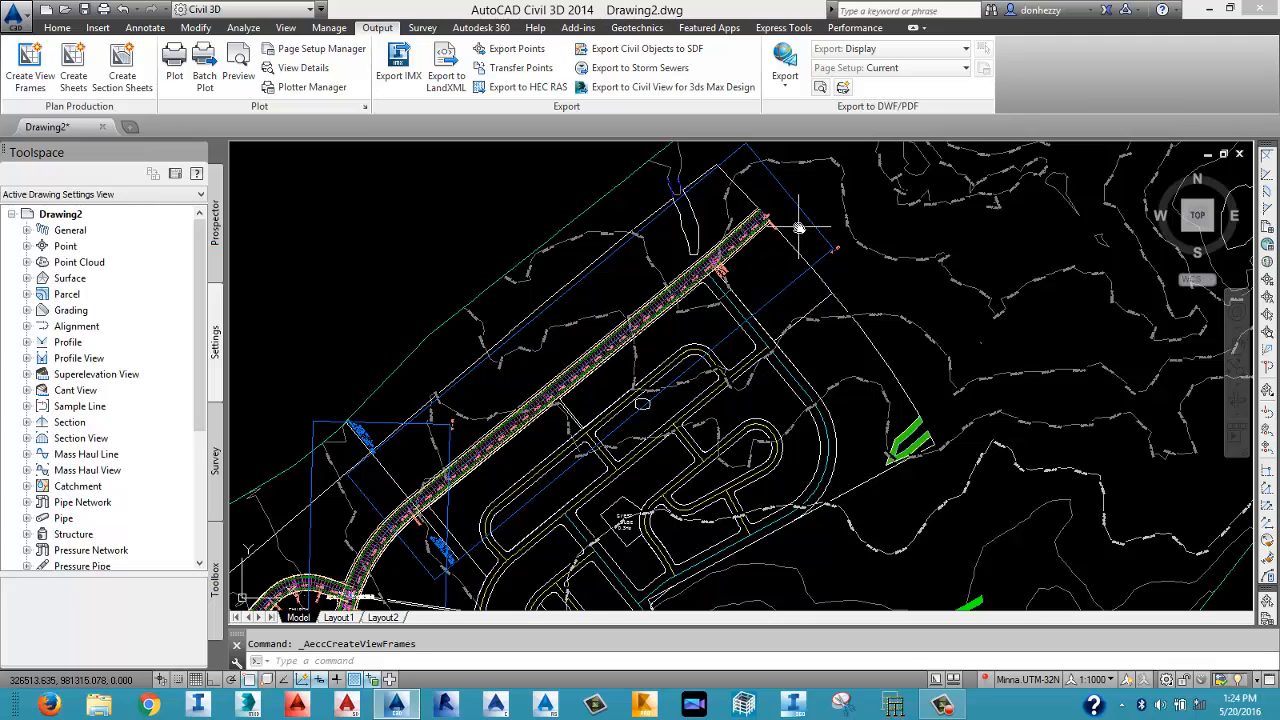
{"action": "middle_click_drag", "start_coordinate": [640, 450], "coordinate": [726, 291]}
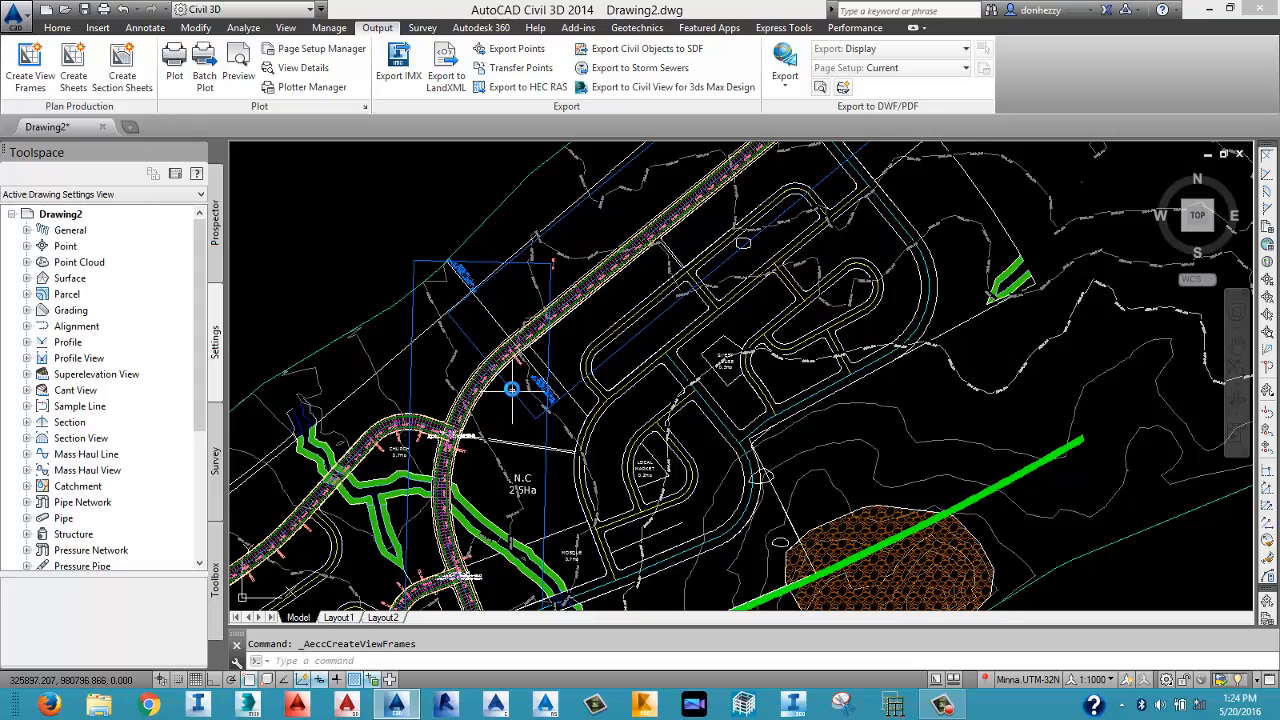
{"action": "scroll", "coordinate": [511, 390], "scroll_direction": "up", "scroll_amount": 4}
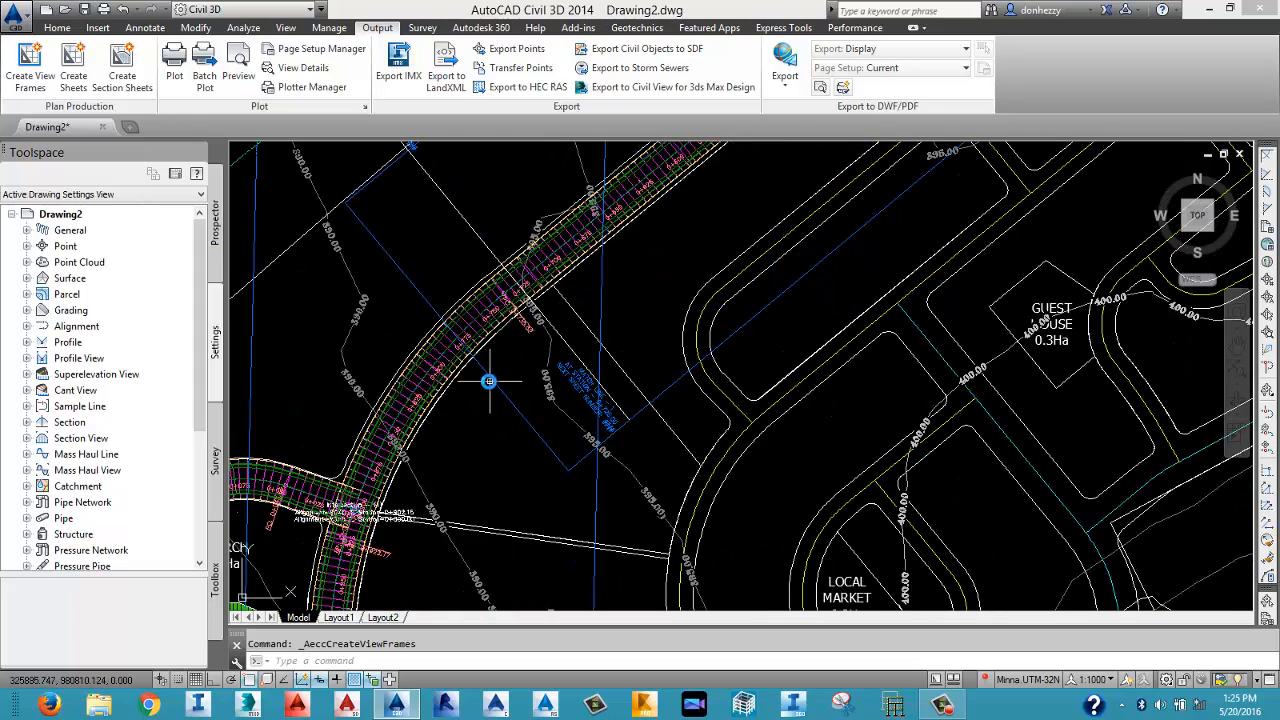
{"action": "scroll", "coordinate": [481, 378], "scroll_direction": "up", "scroll_amount": 3}
{"action": "scroll", "coordinate": [481, 378], "scroll_direction": "down", "scroll_amount": 6}
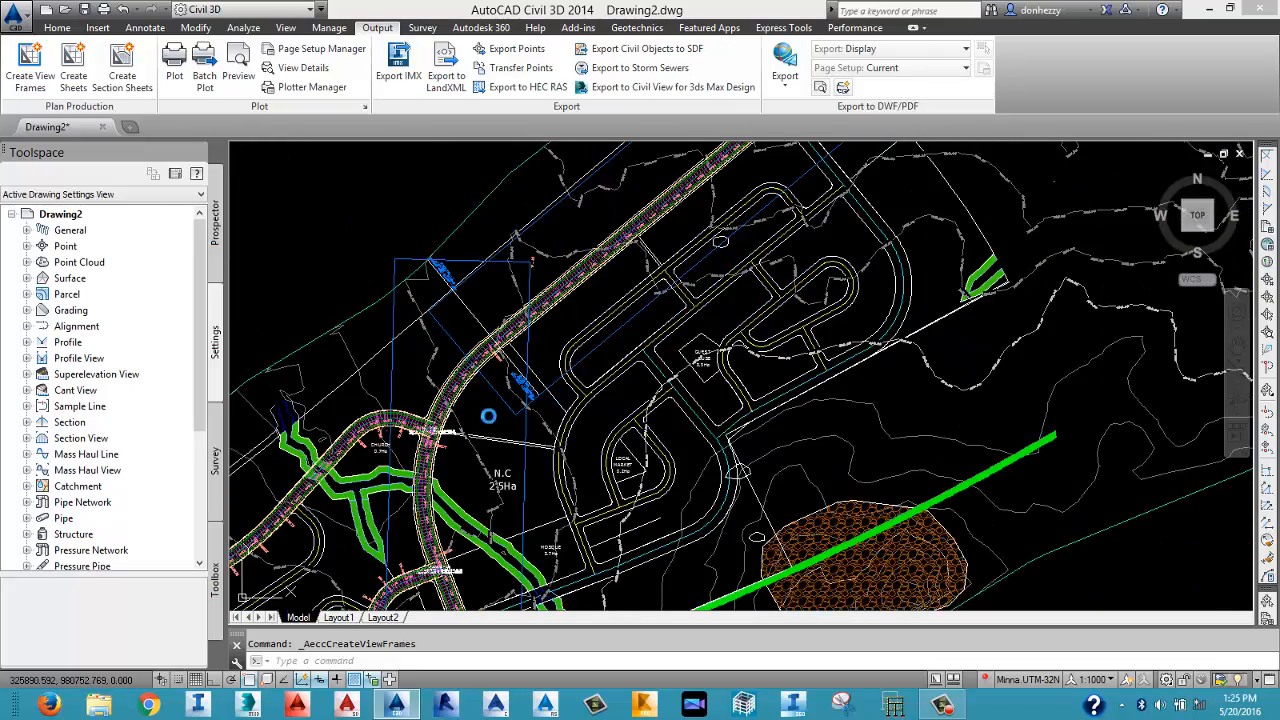
{"action": "middle_click_drag", "start_coordinate": [486, 413], "coordinate": [452, 466]}
{"action": "middle_click_drag", "start_coordinate": [665, 292], "coordinate": [609, 378]}
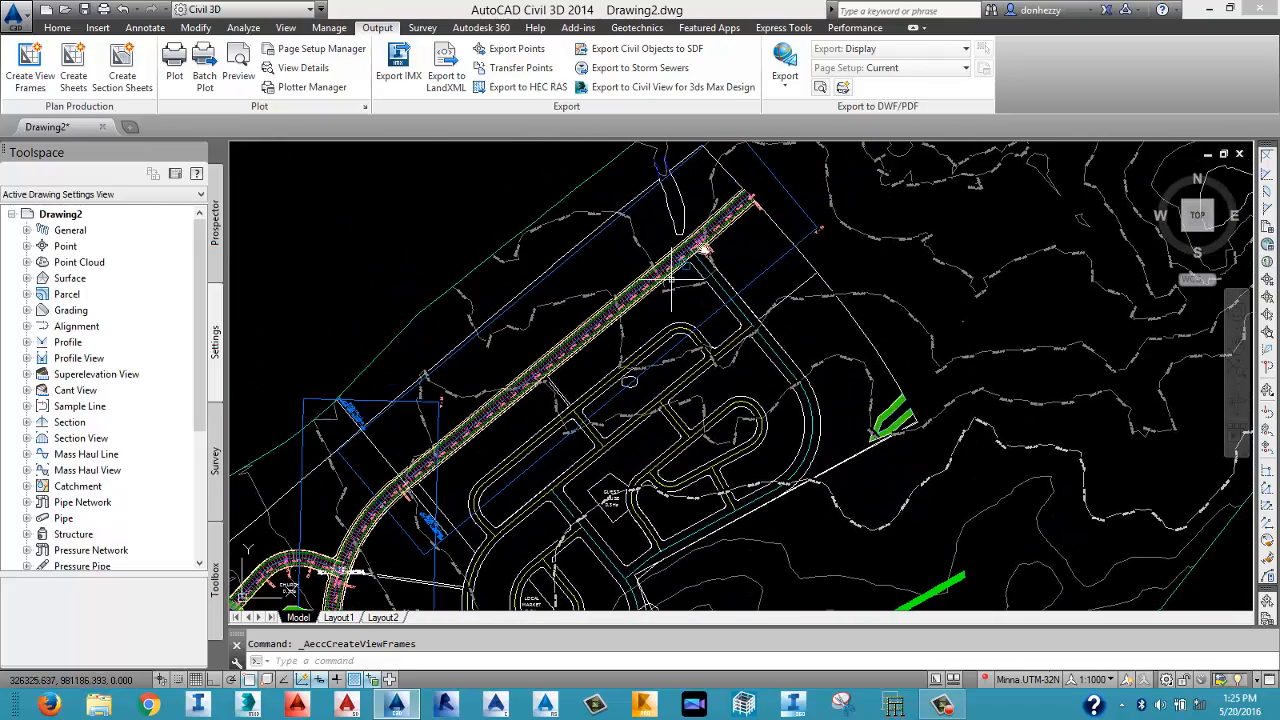
{"action": "scroll", "coordinate": [749, 194], "scroll_direction": "up", "scroll_amount": 5}
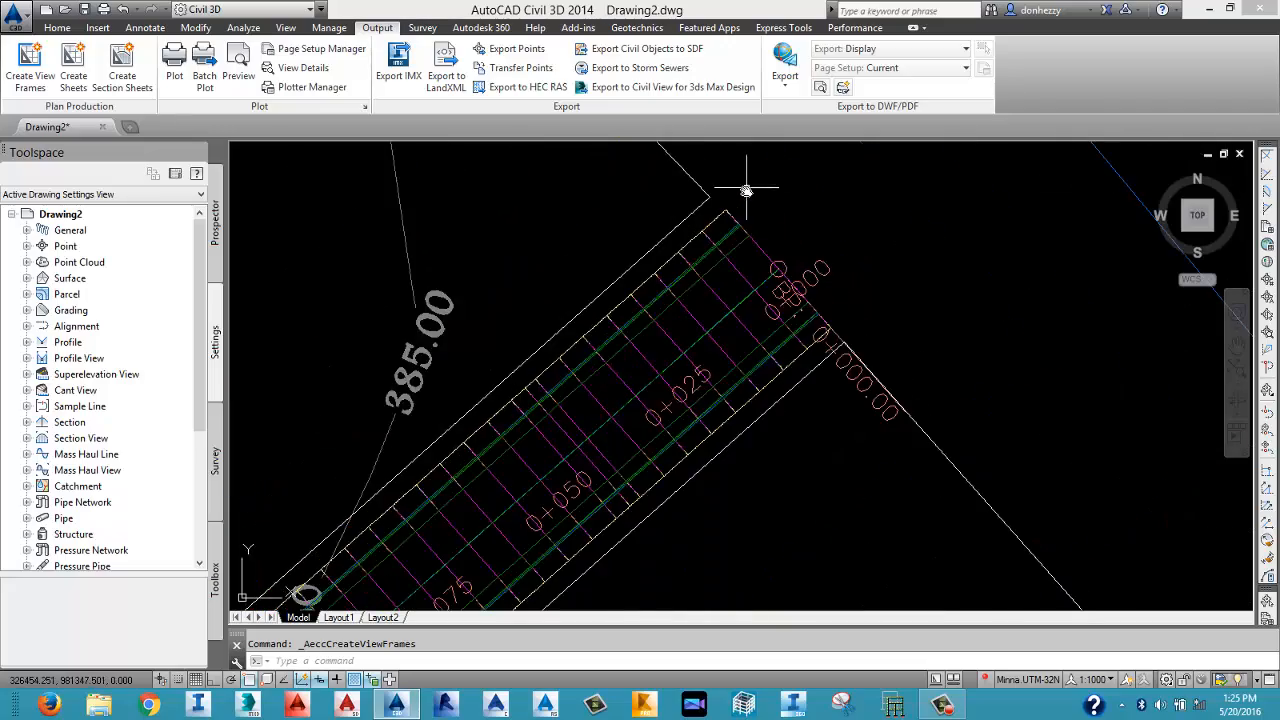
Examine how the two view frames meet at match line station 0+725.00 and cover ROAD 1 down to its southern end.
{"action": "scroll", "coordinate": [749, 194], "scroll_direction": "down", "scroll_amount": 6}
{"action": "scroll", "coordinate": [480, 450], "scroll_direction": "up", "scroll_amount": 3}
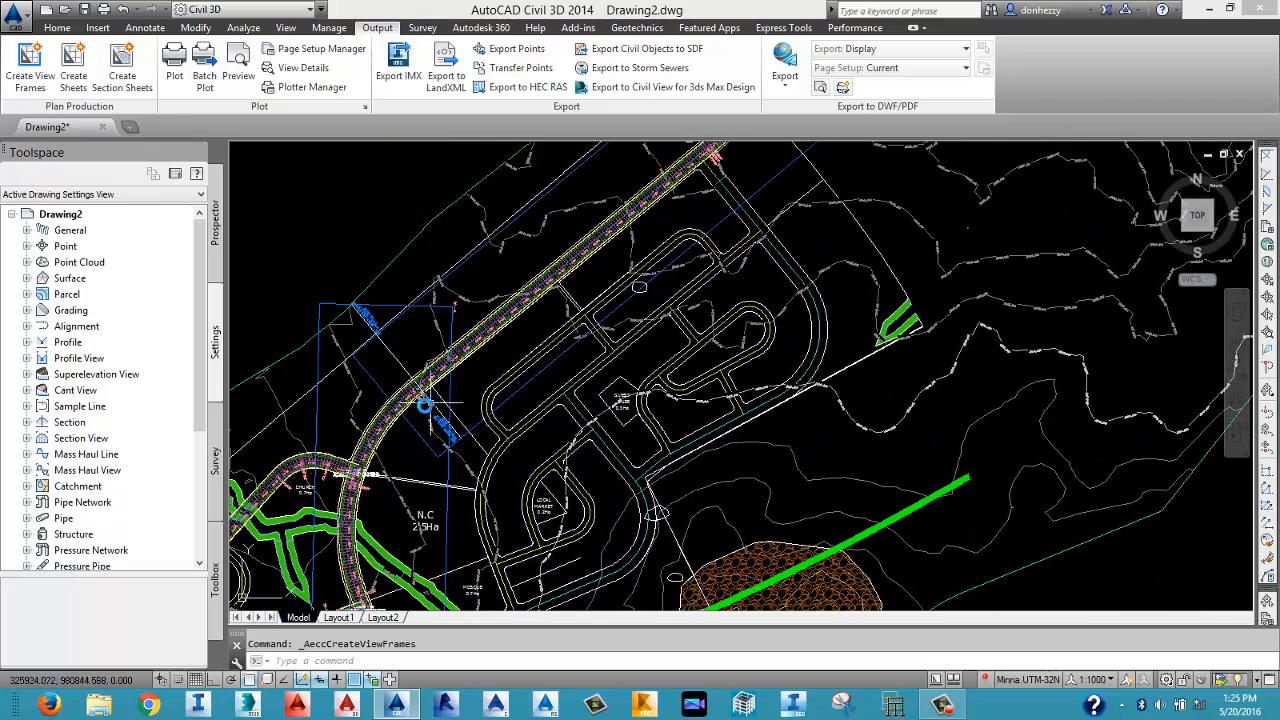
{"action": "scroll", "coordinate": [405, 415], "scroll_direction": "up", "scroll_amount": 4}
{"action": "scroll", "coordinate": [580, 311], "scroll_direction": "down", "scroll_amount": 2}
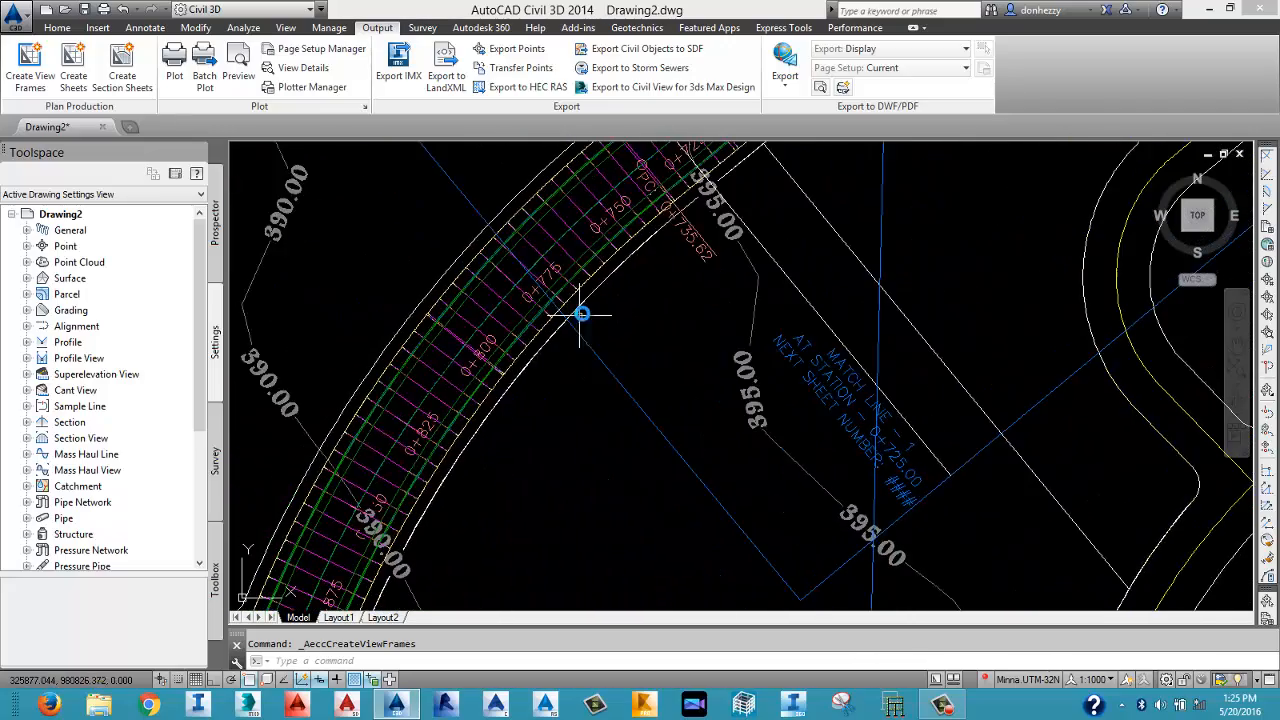
{"action": "scroll", "coordinate": [580, 318], "scroll_direction": "down", "scroll_amount": 3}
{"action": "scroll", "coordinate": [575, 340], "scroll_direction": "down", "scroll_amount": 3}
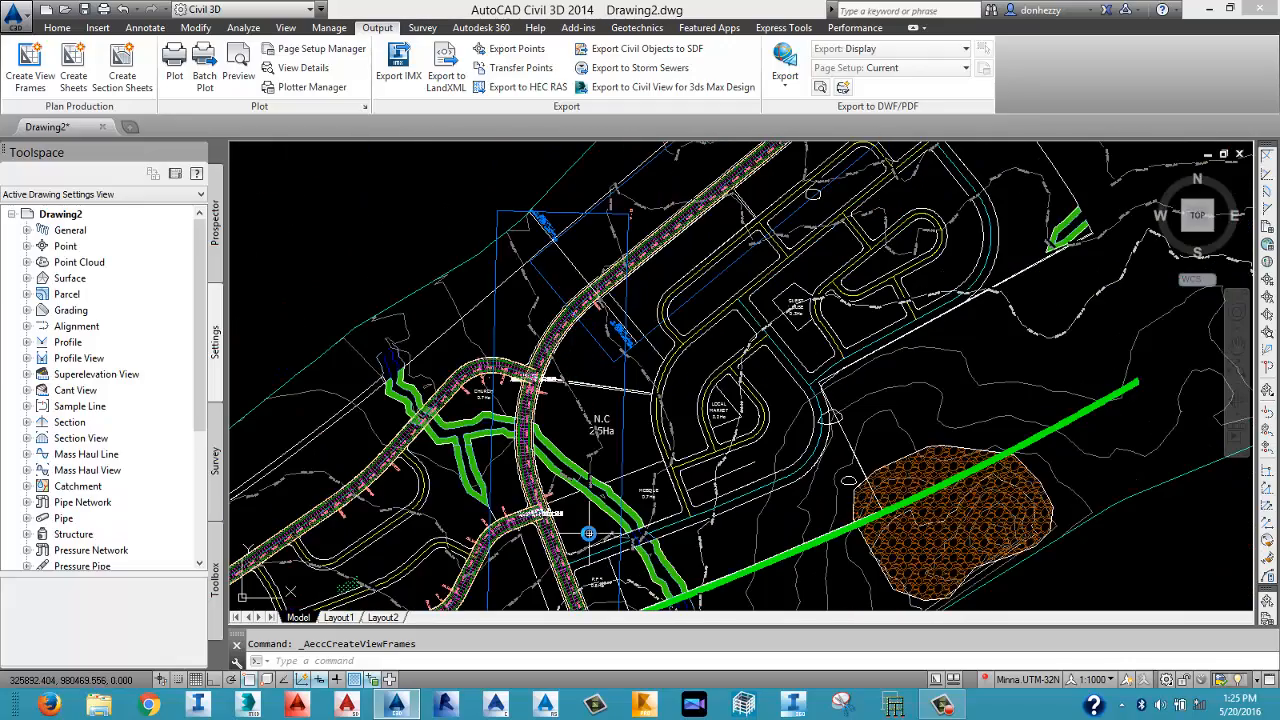
{"action": "scroll", "coordinate": [580, 358], "scroll_direction": "up", "scroll_amount": 2}
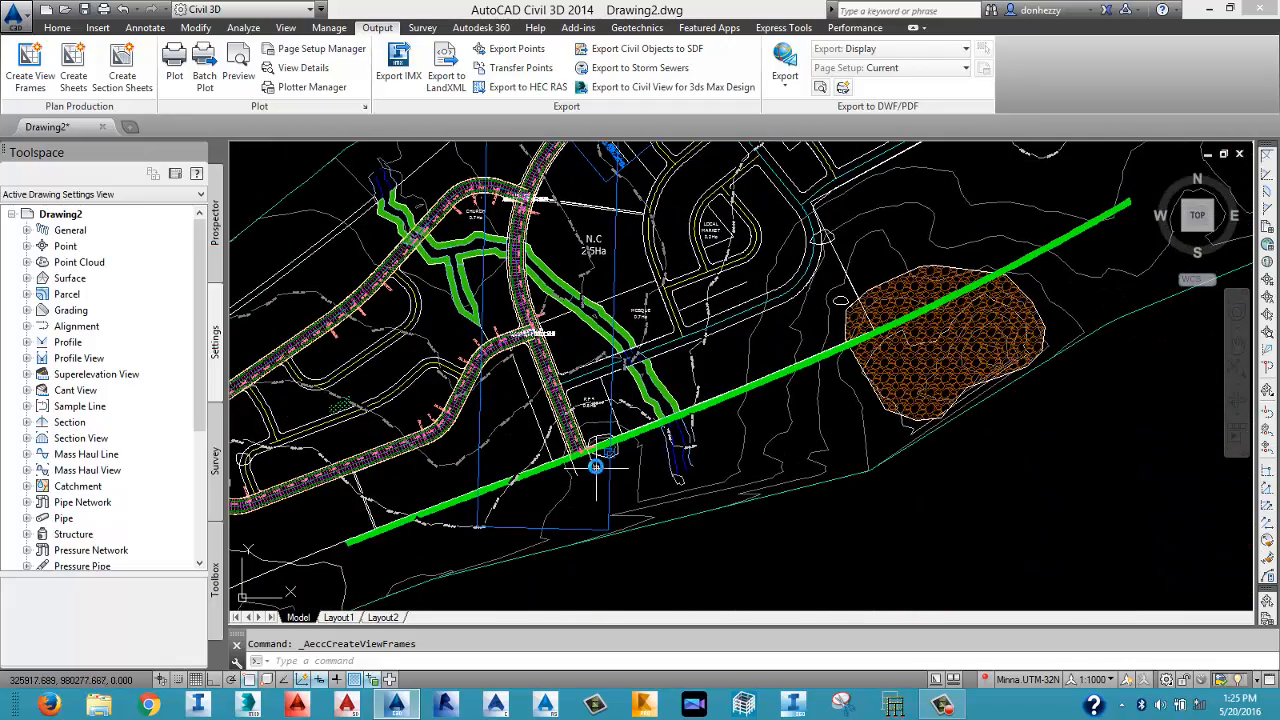
{"action": "scroll", "coordinate": [590, 455], "scroll_direction": "up", "scroll_amount": 4}
{"action": "scroll", "coordinate": [572, 424], "scroll_direction": "down", "scroll_amount": 4}
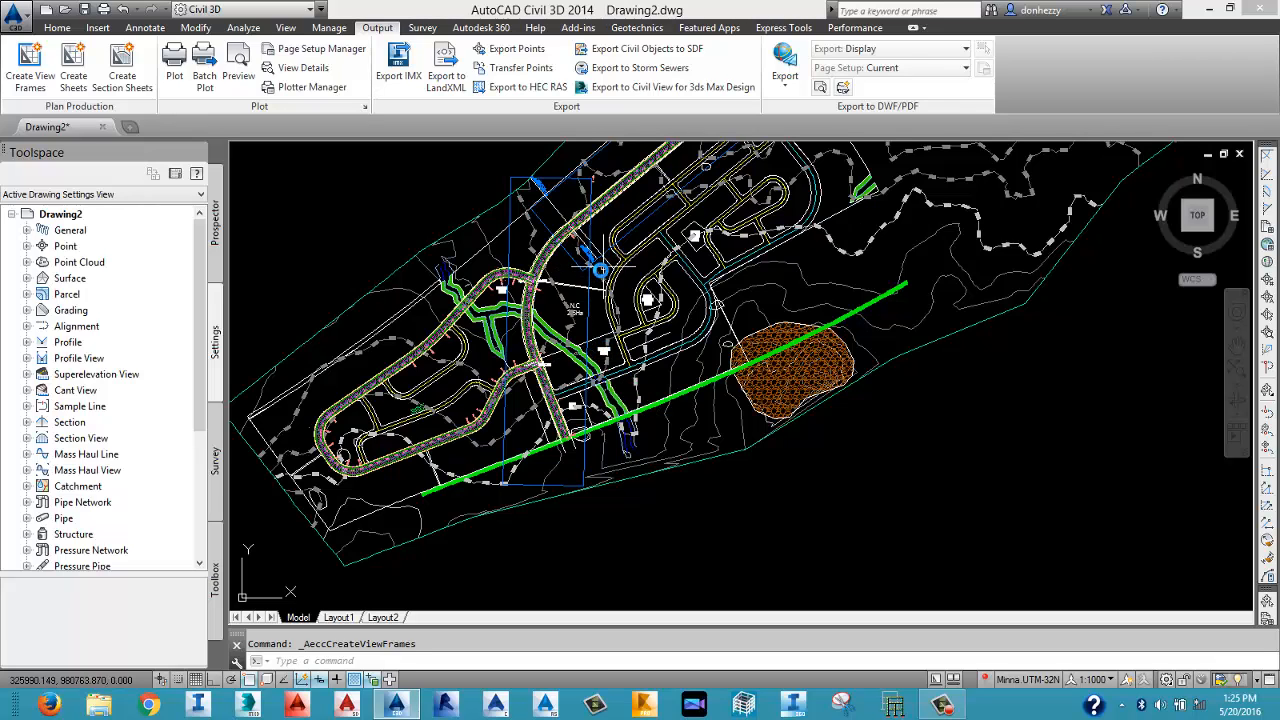
{"action": "middle_click_drag", "start_coordinate": [597, 268], "coordinate": [485, 468]}
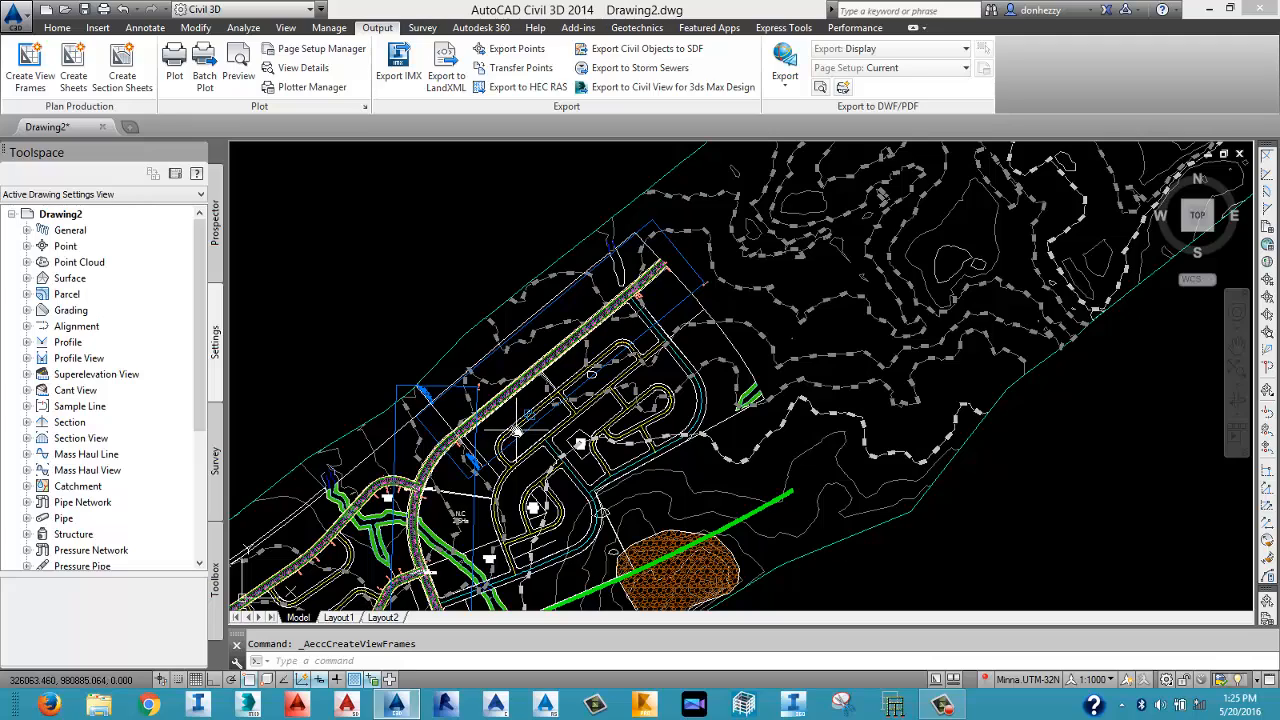
{"action": "middle_click_drag", "start_coordinate": [497, 481], "coordinate": [590, 310]}
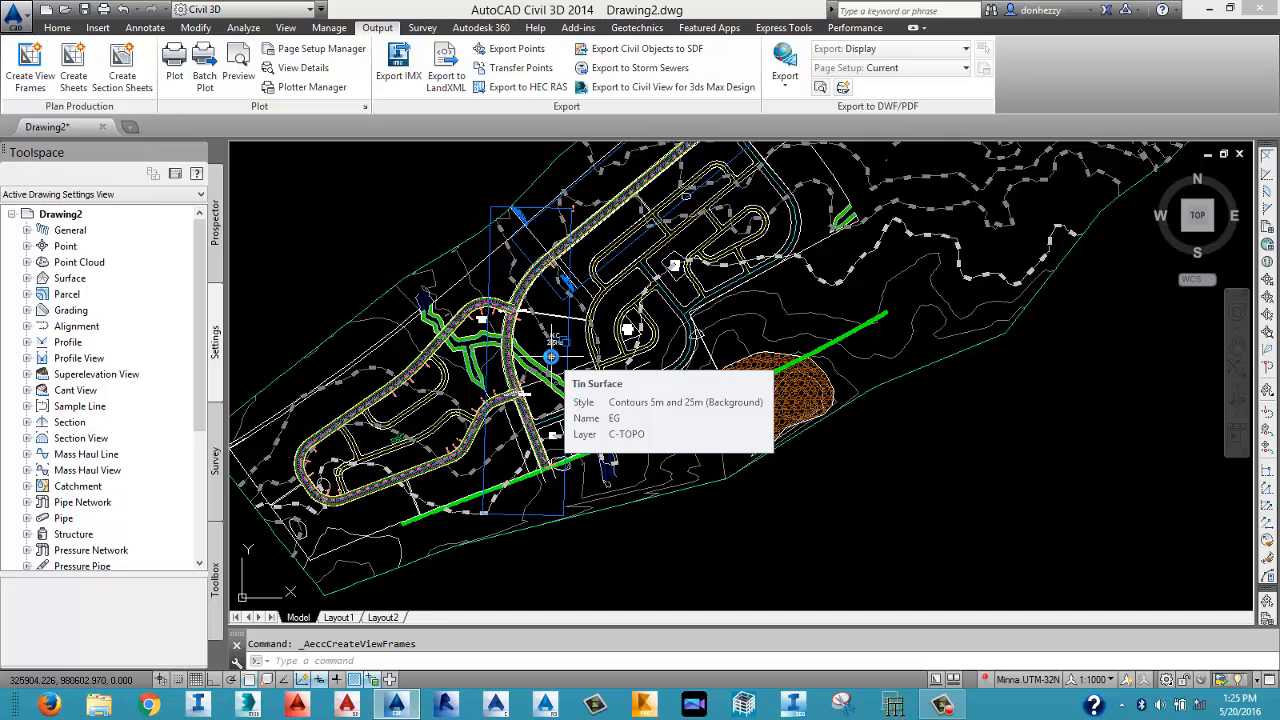
{"action": "middle_click_drag", "start_coordinate": [566, 290], "coordinate": [533, 463]}
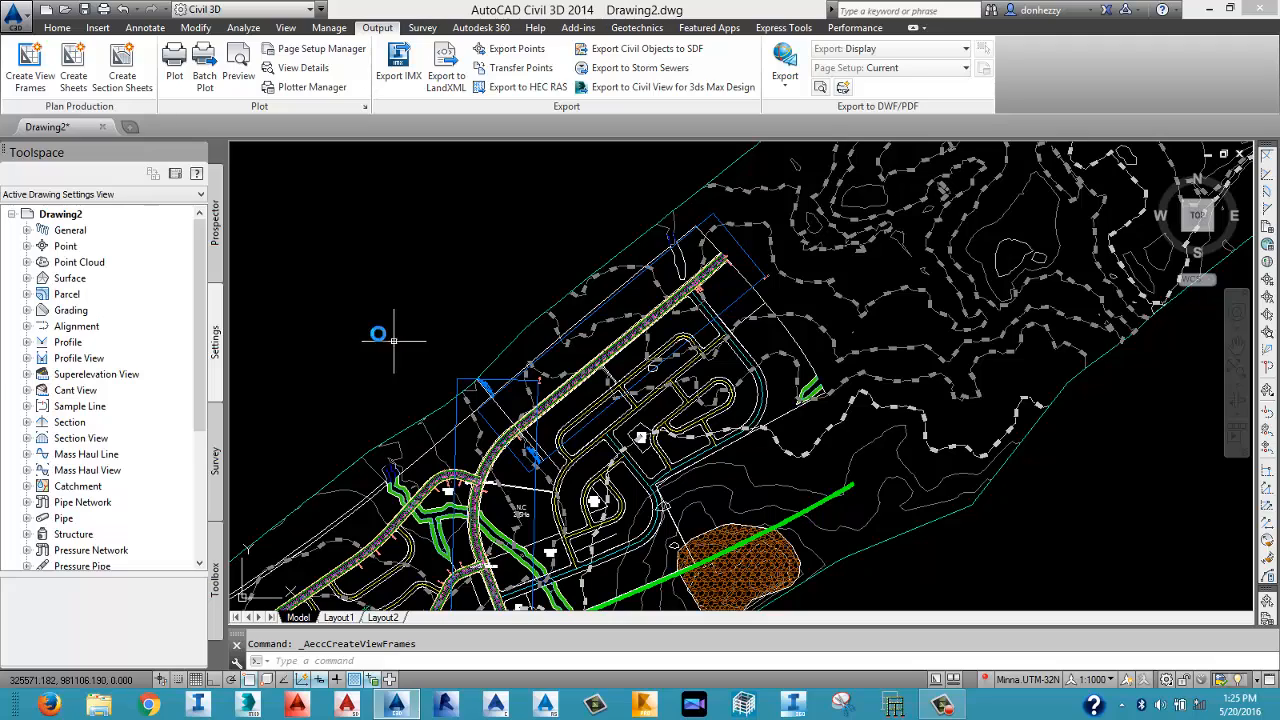
Start creating sheets from view frame group VFG - ROAD 1 - (1), with all layouts placed in the current drawing.
{"action": "left_click", "coordinate": [74, 82]}
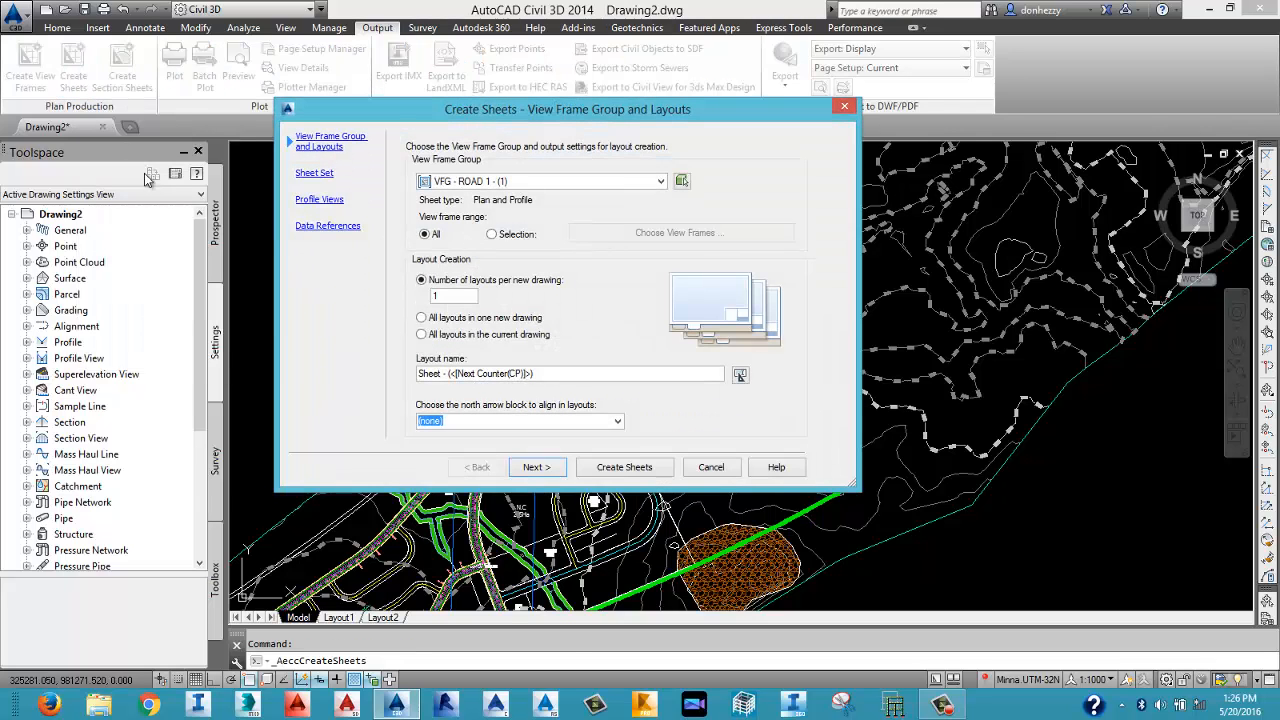
{"action": "left_click", "coordinate": [534, 182]}
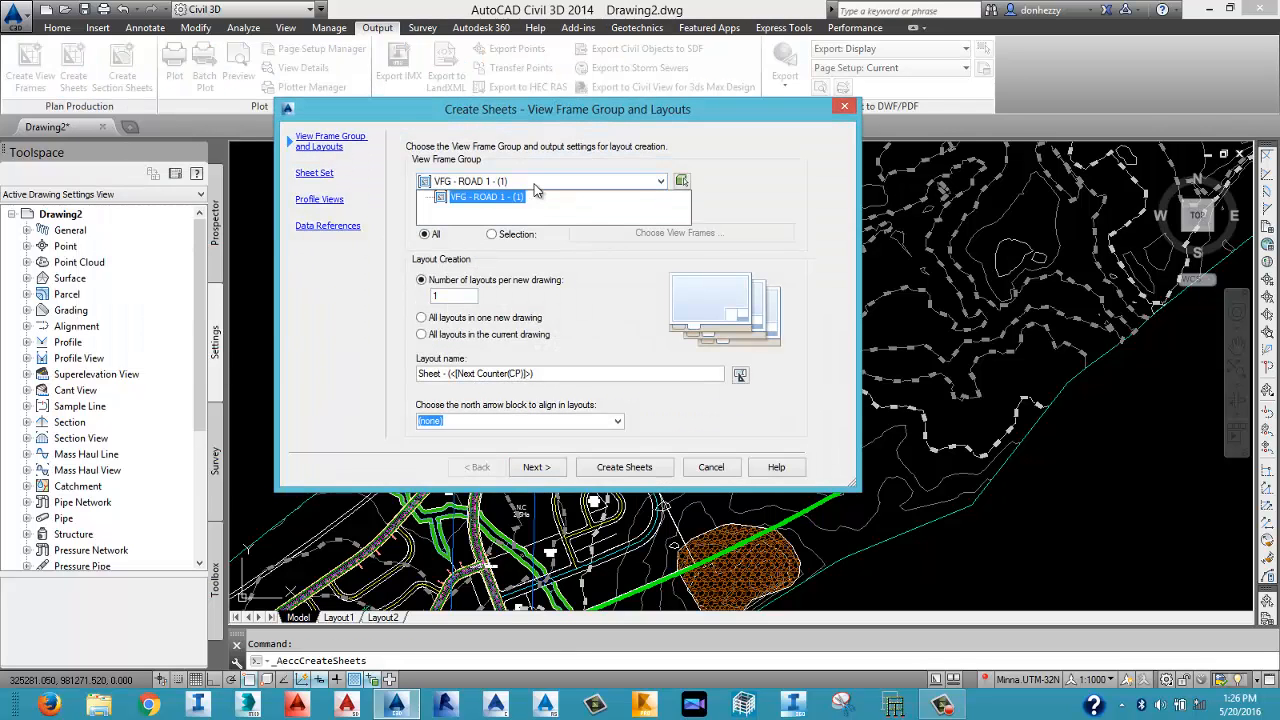
{"action": "left_click", "coordinate": [534, 190]}
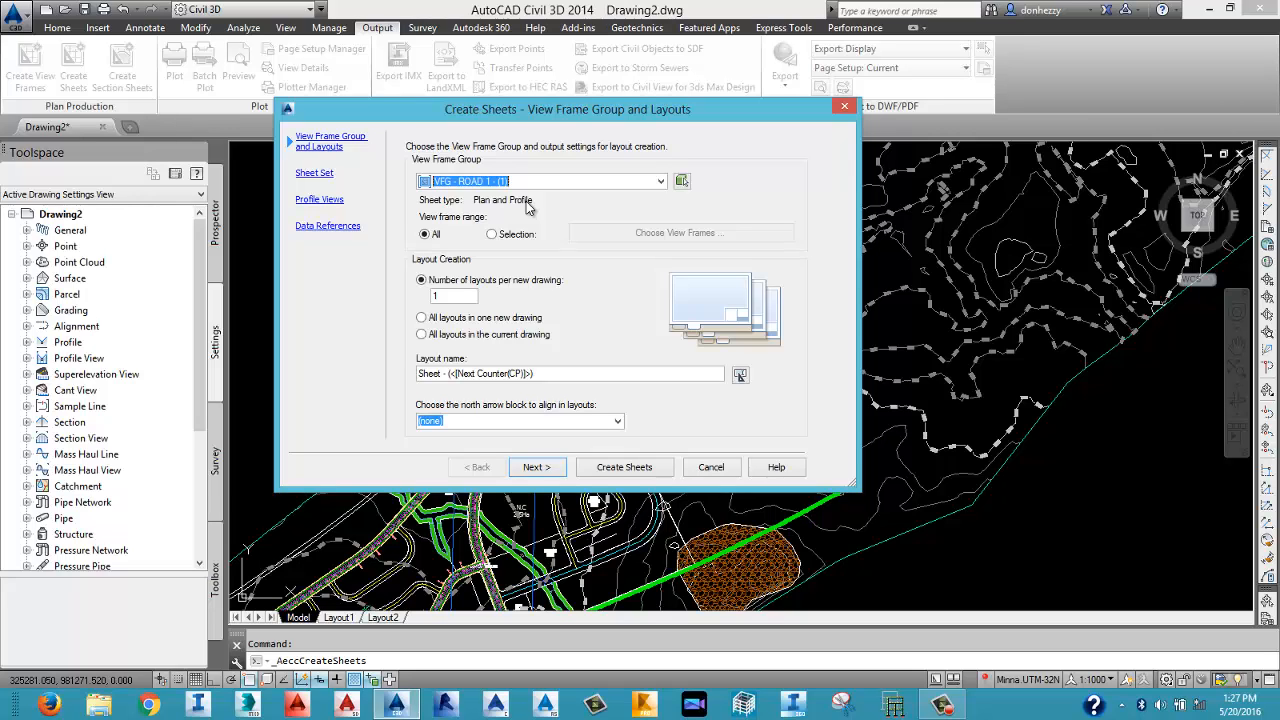
{"action": "left_click", "coordinate": [422, 335]}
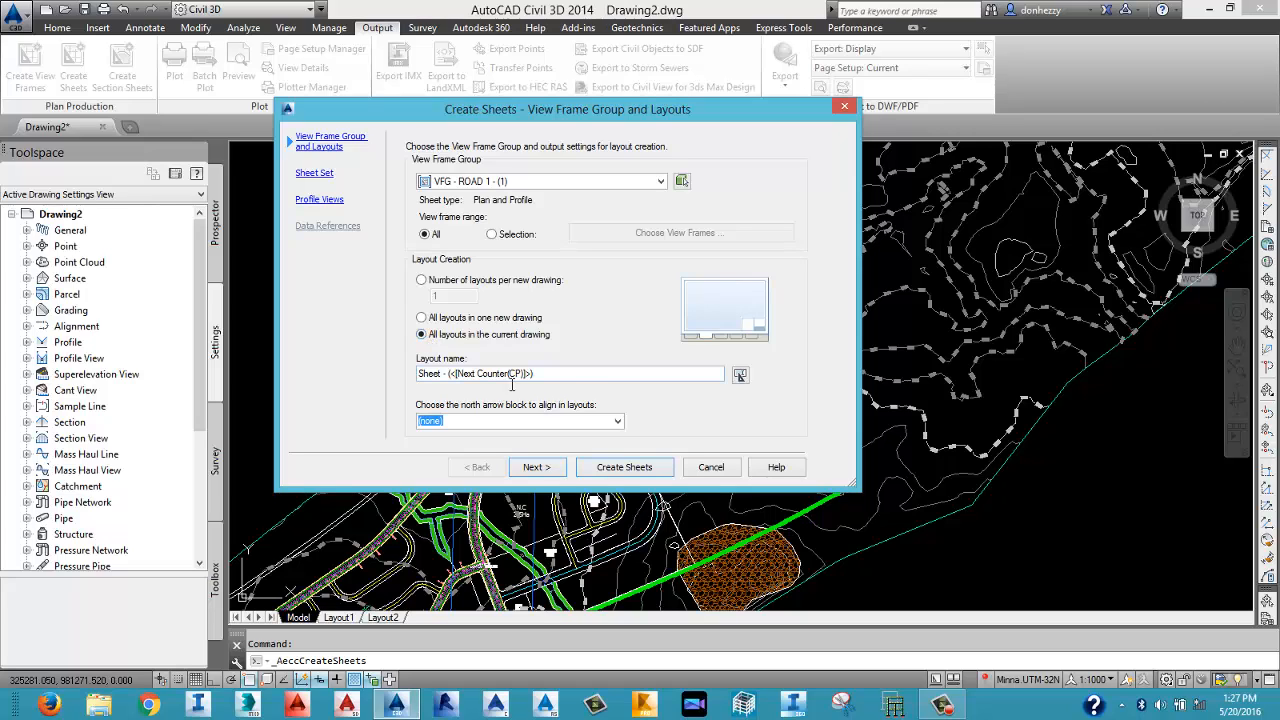
Name the layouts ROAD 1 and choose the North block as the north arrow to align in them.
{"action": "left_click_drag", "start_coordinate": [558, 373], "coordinate": [420, 376]}
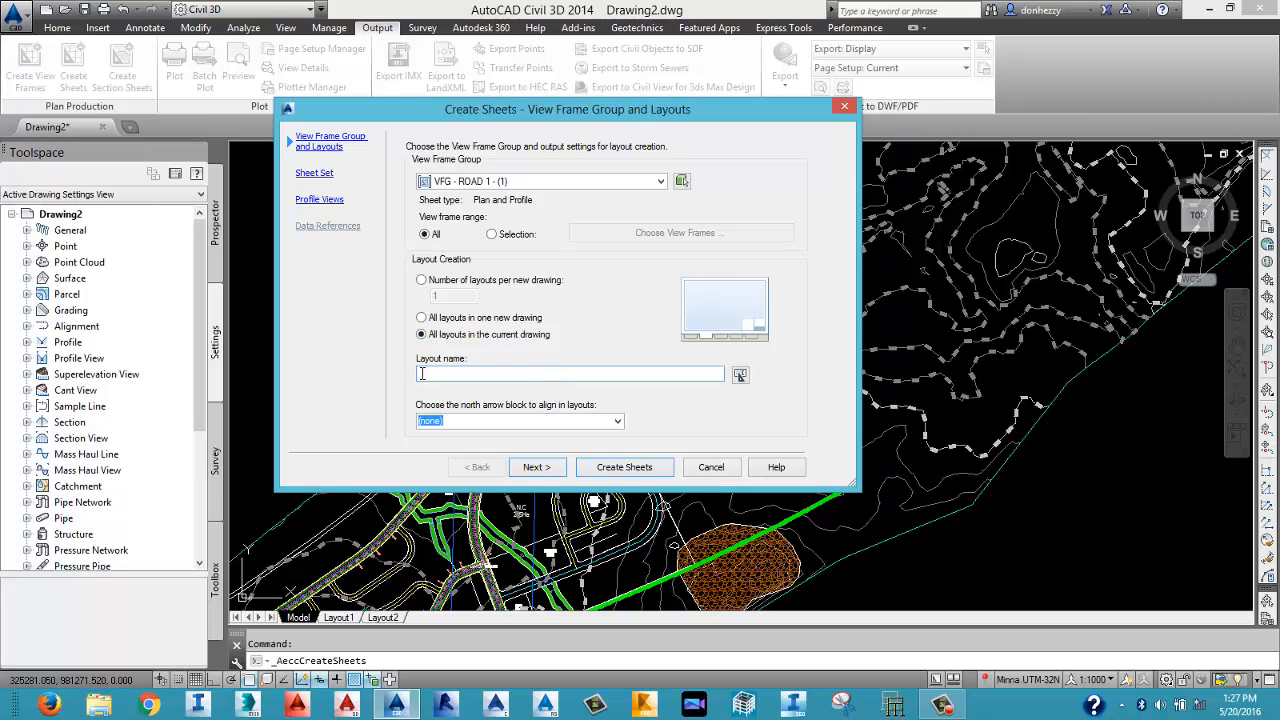
{"action": "type", "text": "AR"}
{"action": "left_click_drag", "start_coordinate": [430, 375], "coordinate": [405, 386]}
{"action": "type", "text": "ROAD 1"}
{"action": "left_click", "coordinate": [617, 422]}
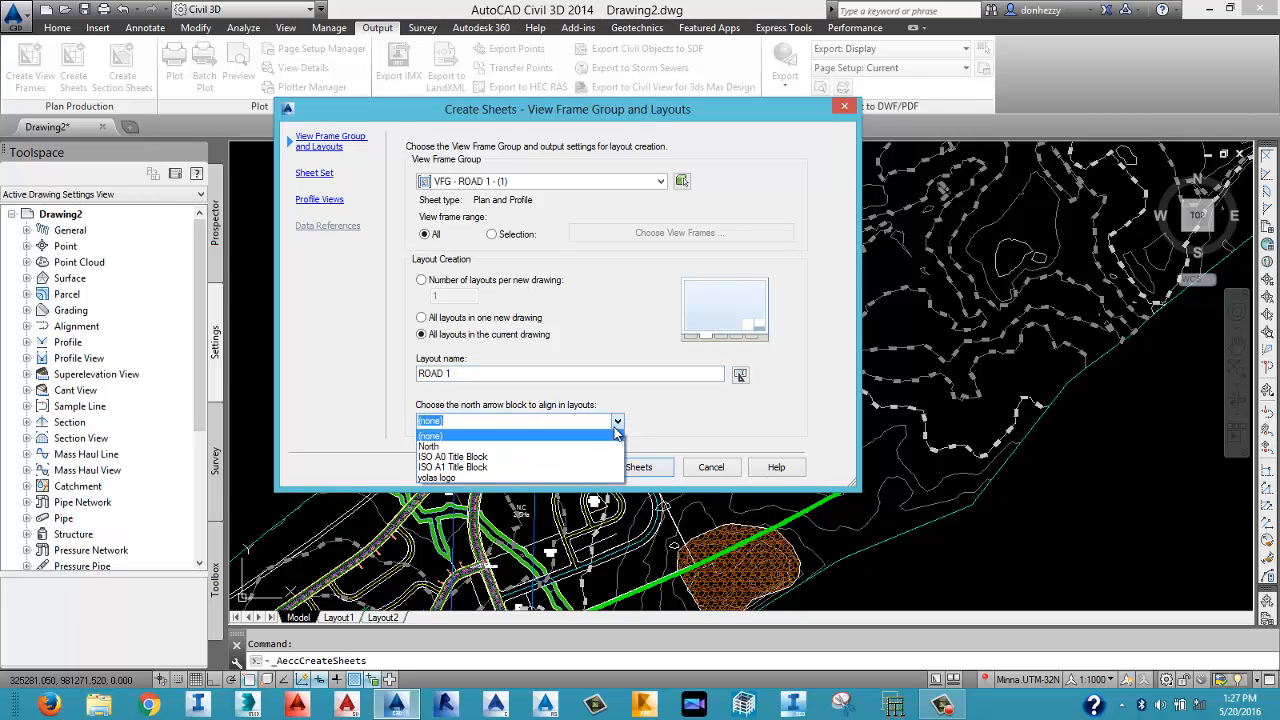
{"action": "left_click", "coordinate": [449, 448]}
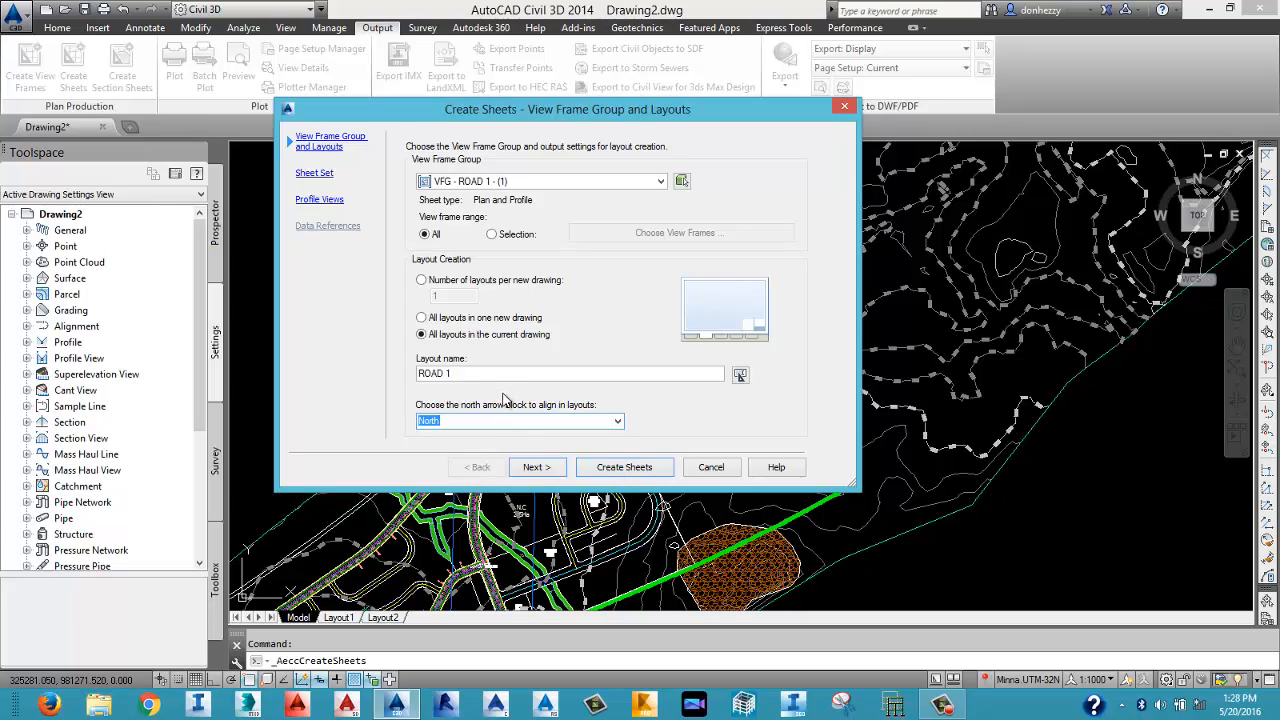
{"action": "left_click", "coordinate": [533, 467]}
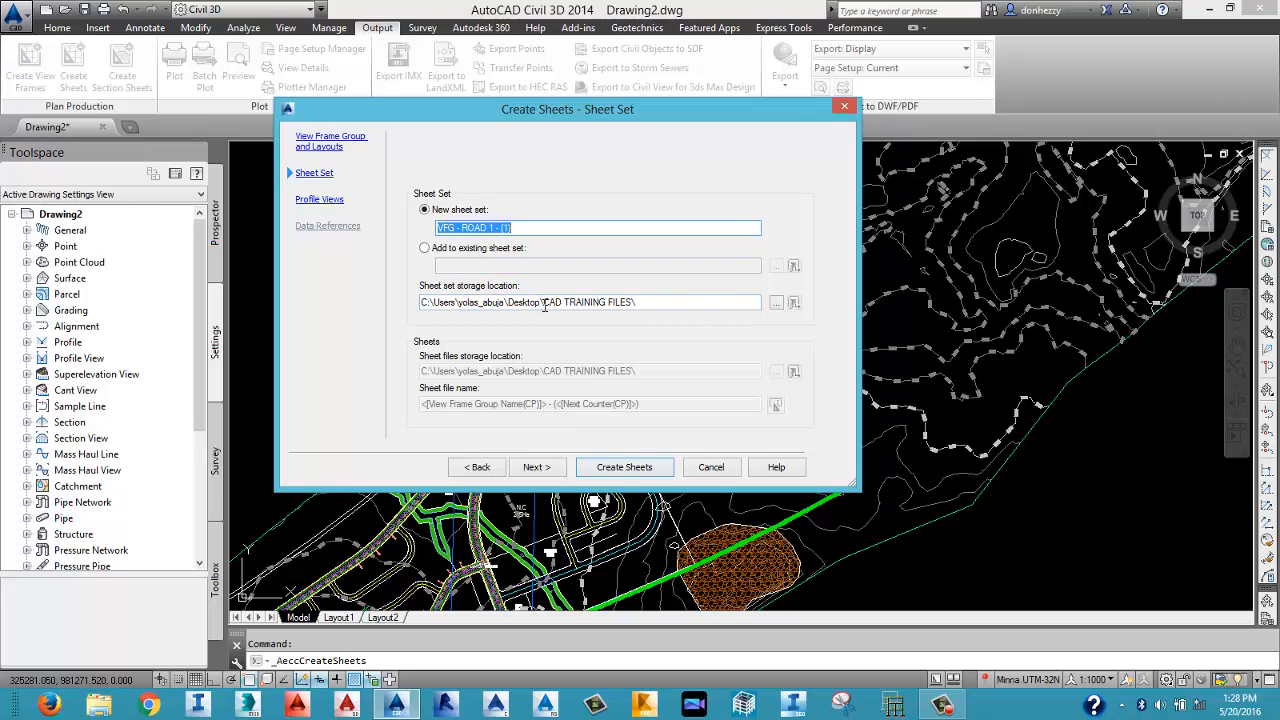
Keep the default sheet set, take the other profile view settings from ROAD 13, and align profile and plan views at center.
{"action": "left_click", "coordinate": [534, 470]}
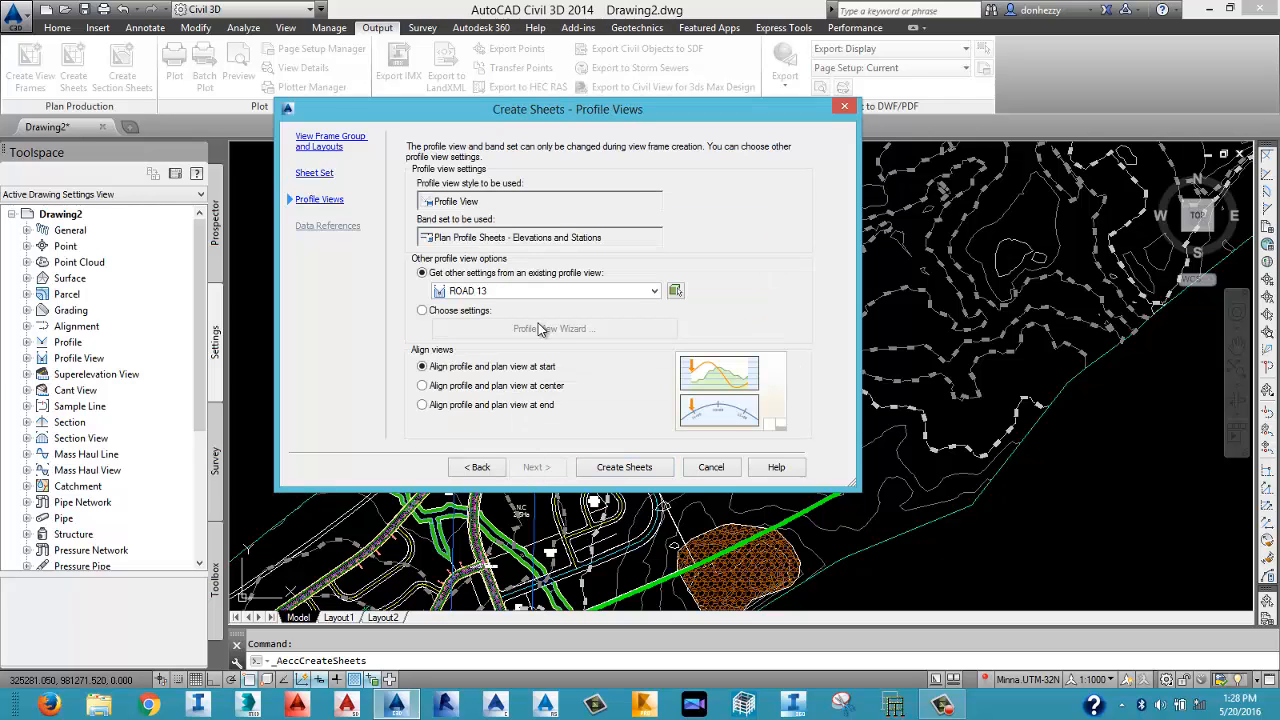
{"action": "left_click", "coordinate": [535, 291]}
{"action": "left_click", "coordinate": [532, 305]}
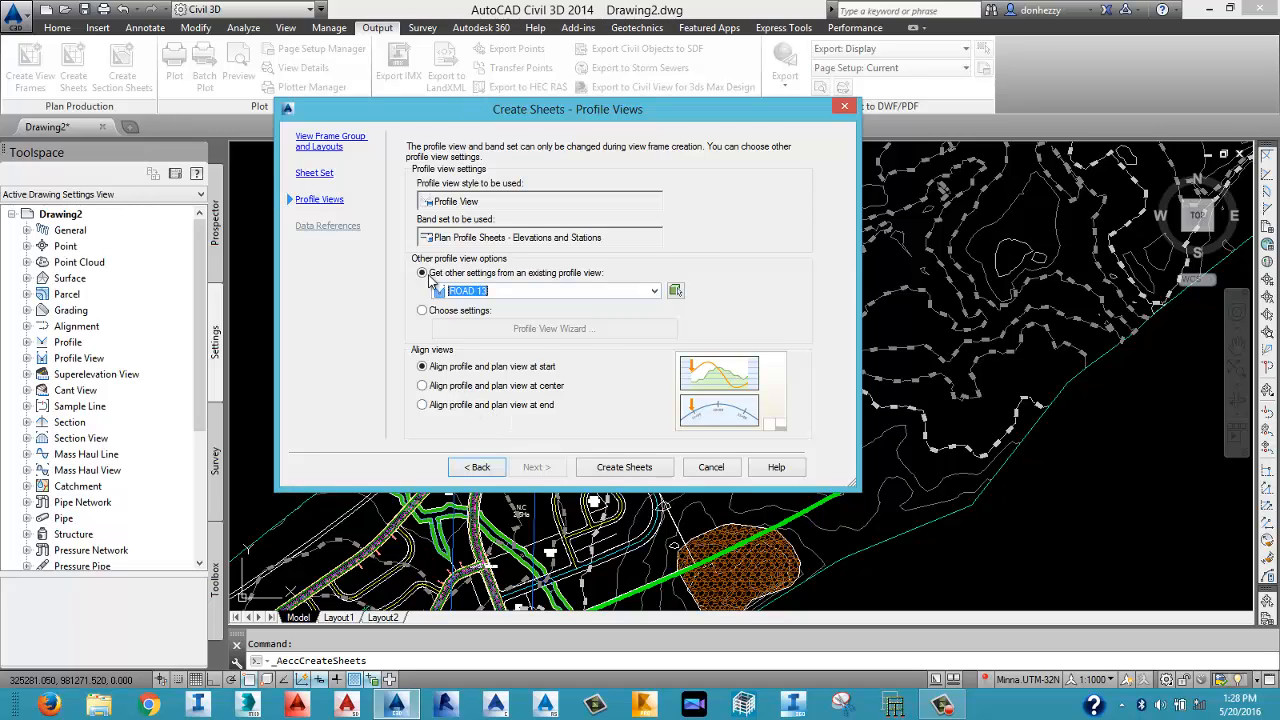
{"action": "left_click", "coordinate": [422, 386]}
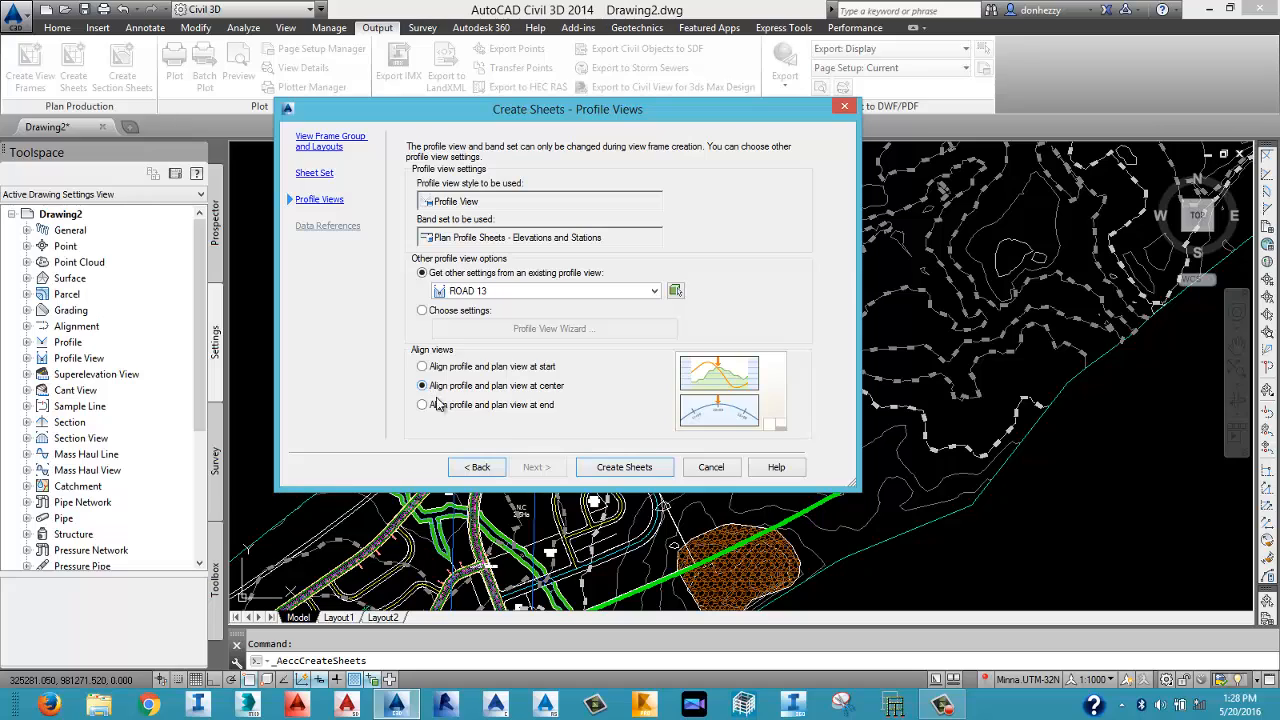
Create the sheets, allowing the drawing to be saved, and place the profile views in empty space east of the existing ones.
{"action": "left_click", "coordinate": [633, 470]}
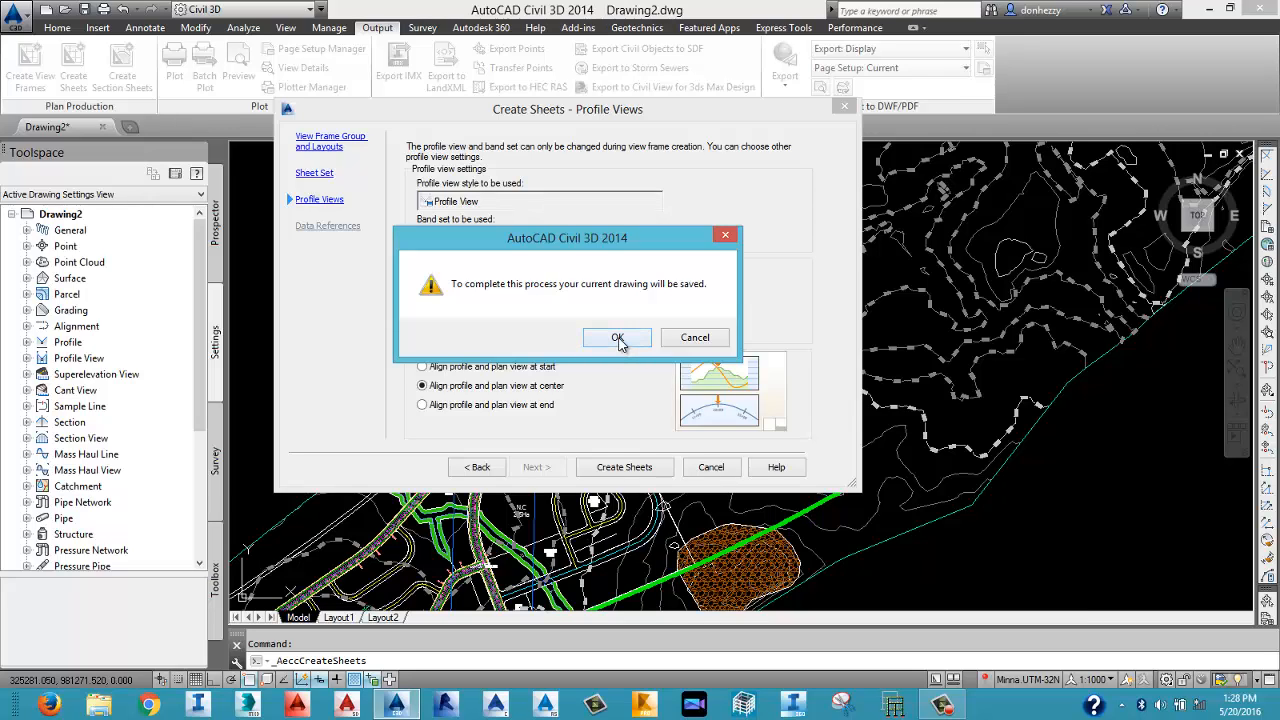
{"action": "left_click", "coordinate": [617, 337]}
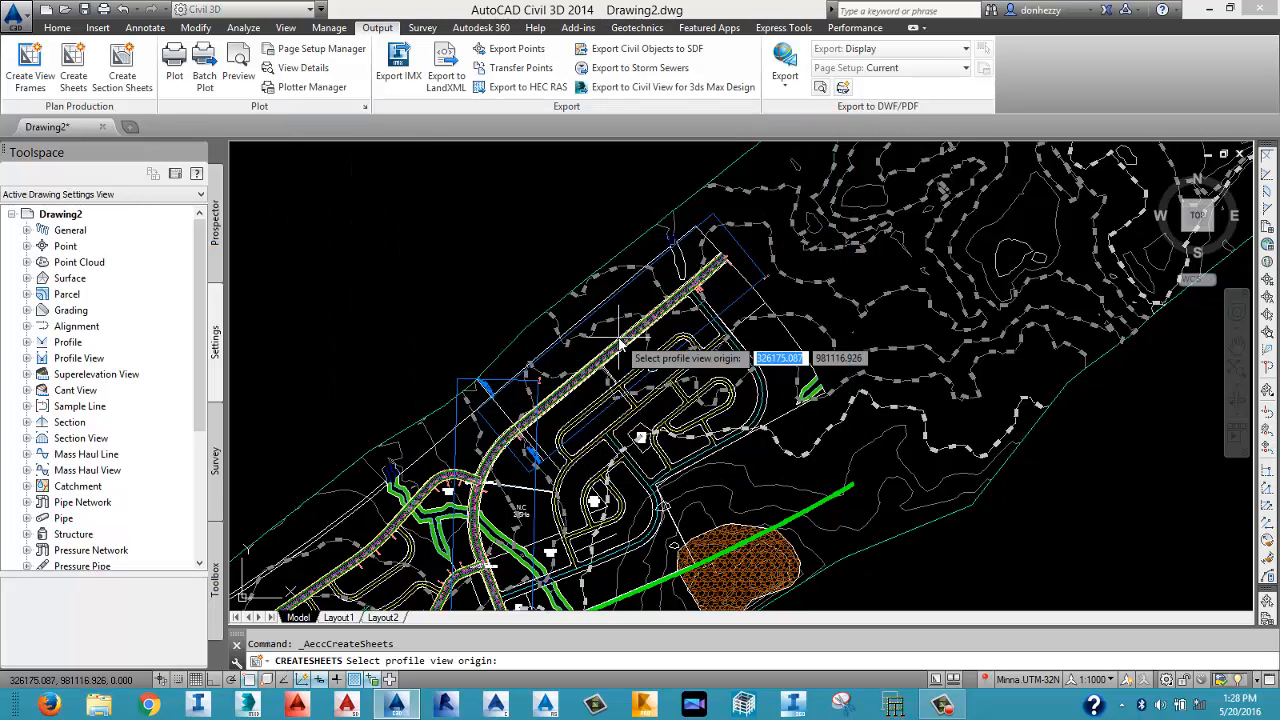
{"action": "scroll", "coordinate": [620, 345], "scroll_direction": "down", "scroll_amount": 6}
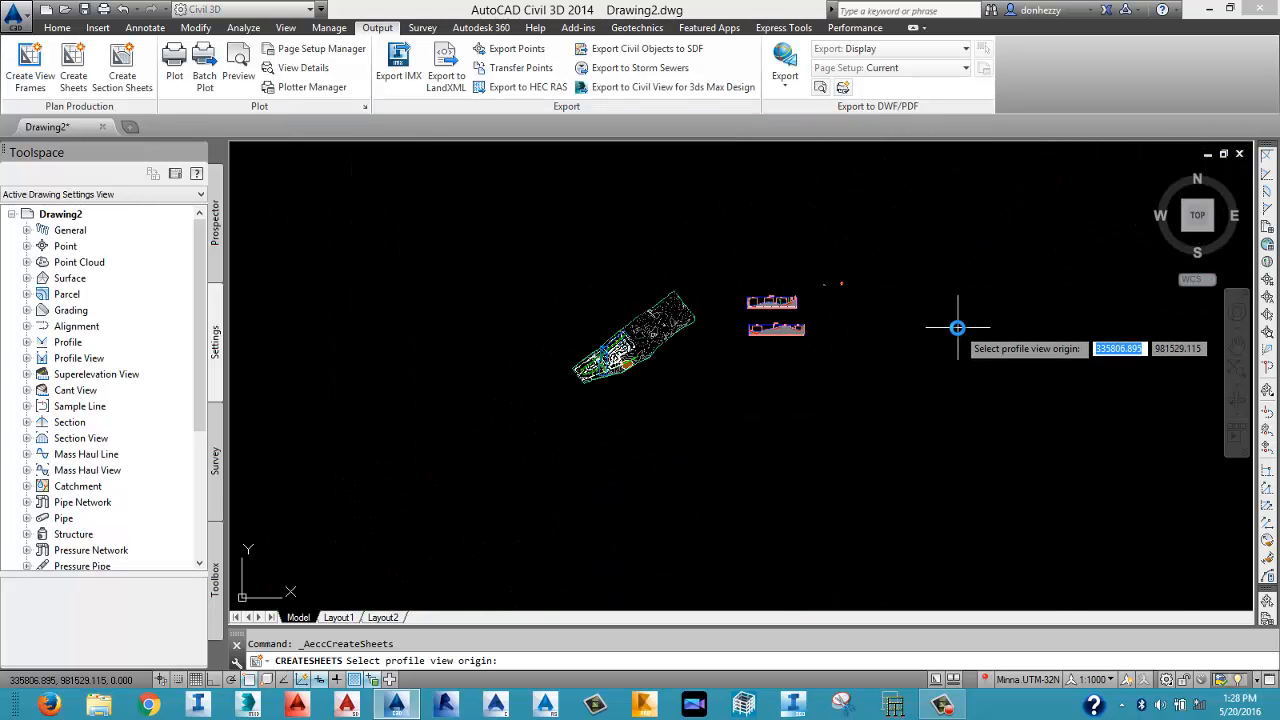
{"action": "middle_click_drag", "start_coordinate": [957, 328], "coordinate": [621, 372]}
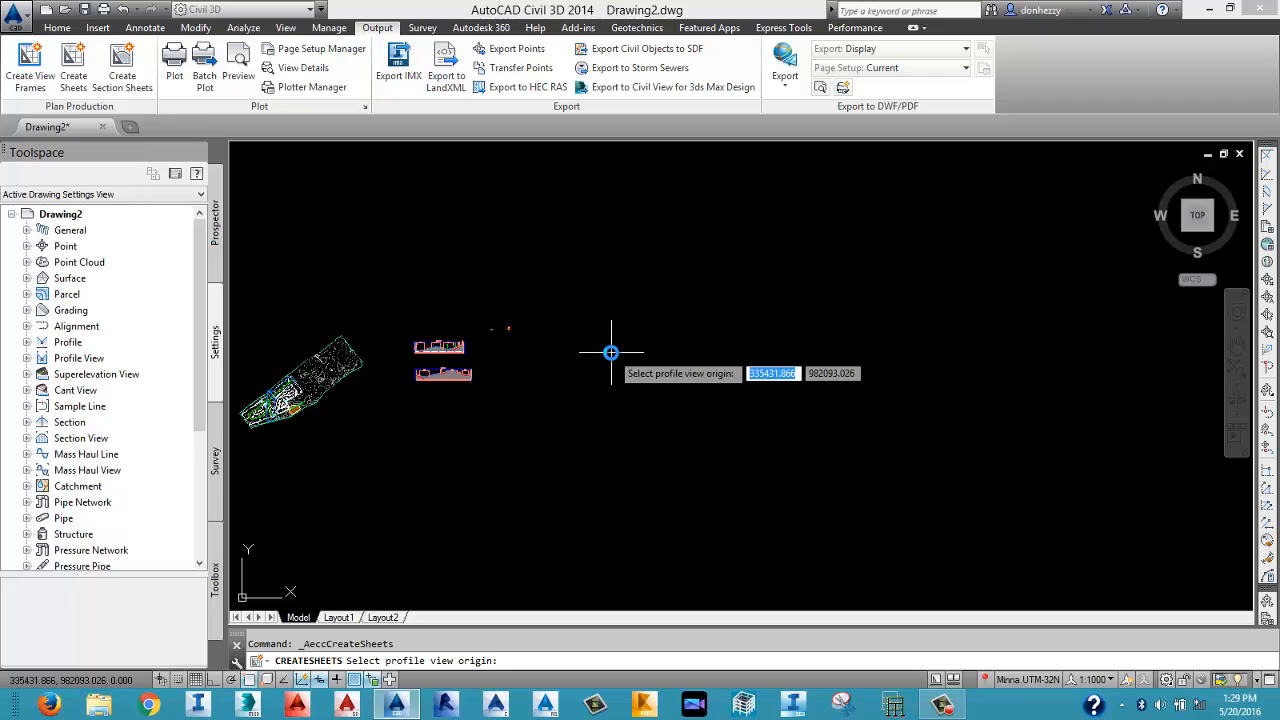
{"action": "left_click", "coordinate": [611, 352]}
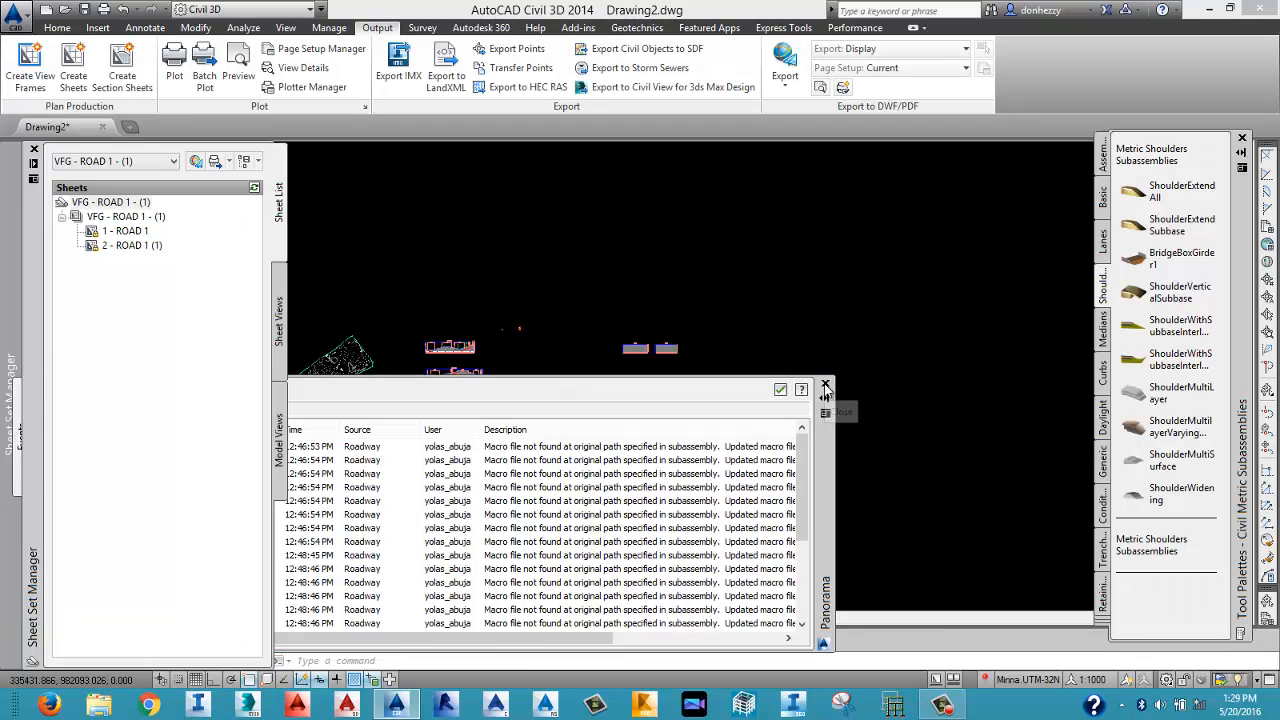
{"action": "left_click", "coordinate": [825, 385]}
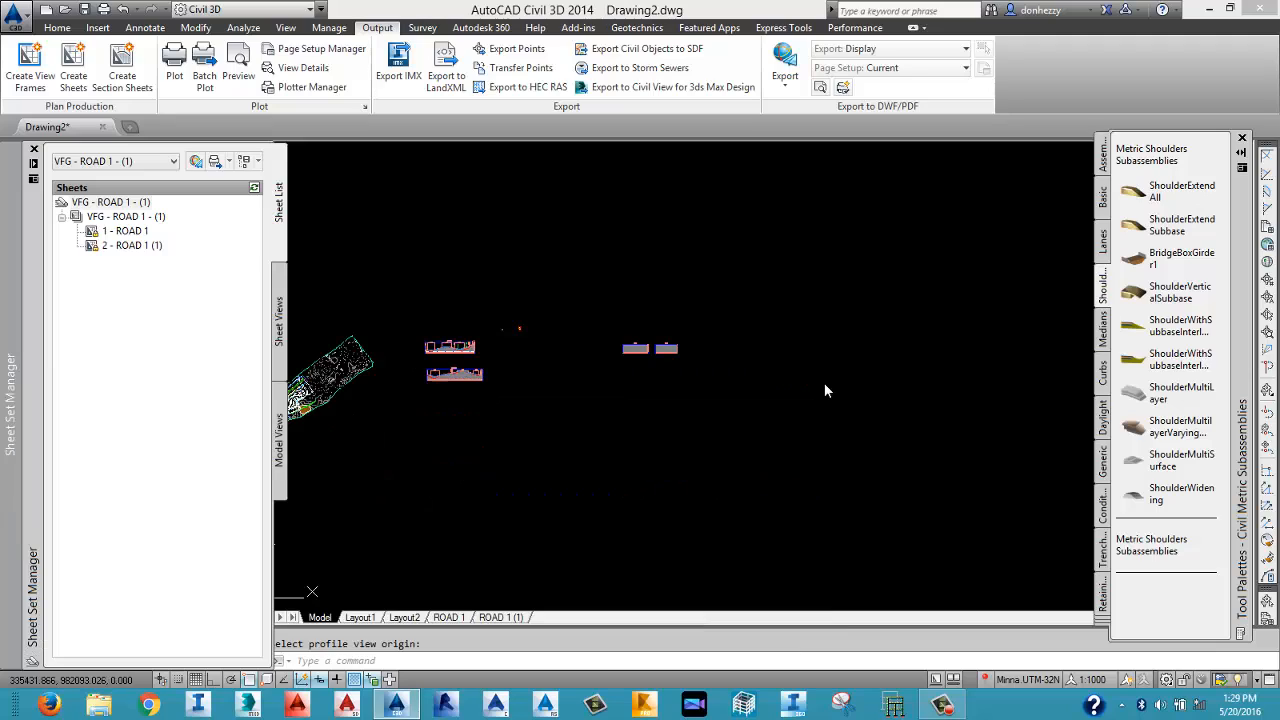
Examine the two new ROAD 1 profile views, including where the profile splits between them, and compare their location with the original profile views.
{"action": "scroll", "coordinate": [645, 355], "scroll_direction": "up", "scroll_amount": 10}
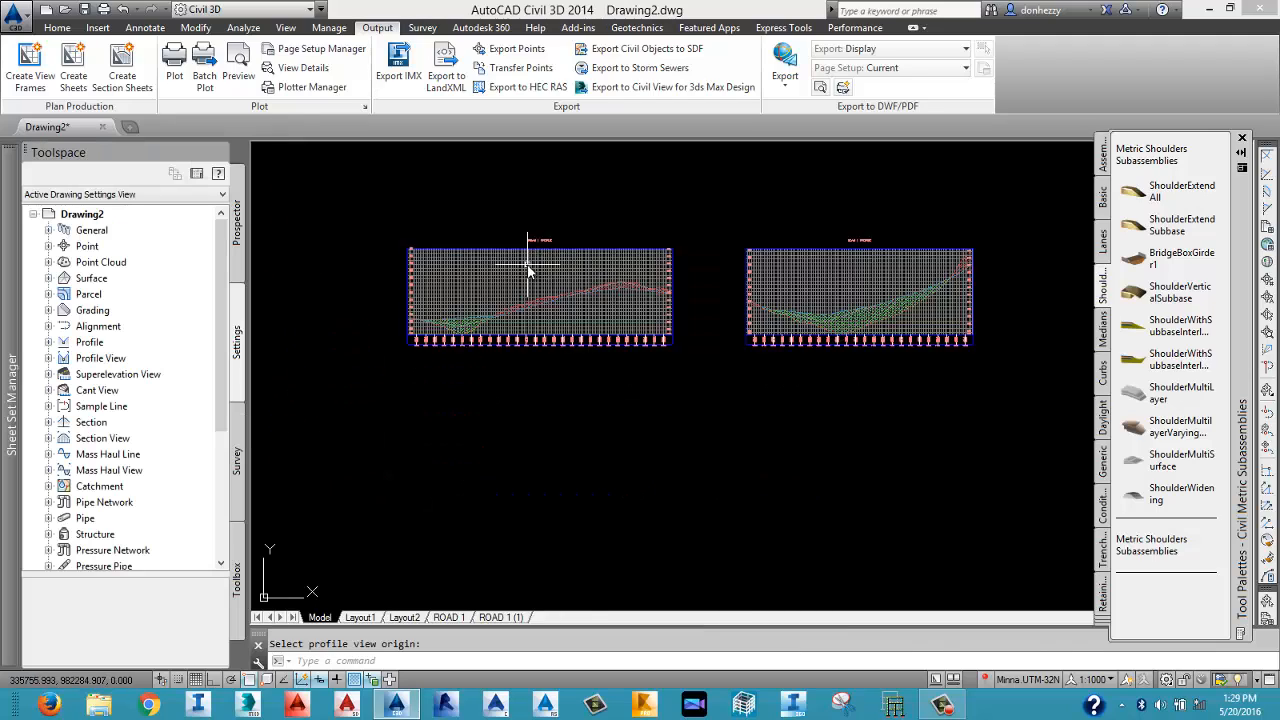
{"action": "scroll", "coordinate": [746, 334], "scroll_direction": "up", "scroll_amount": 4}
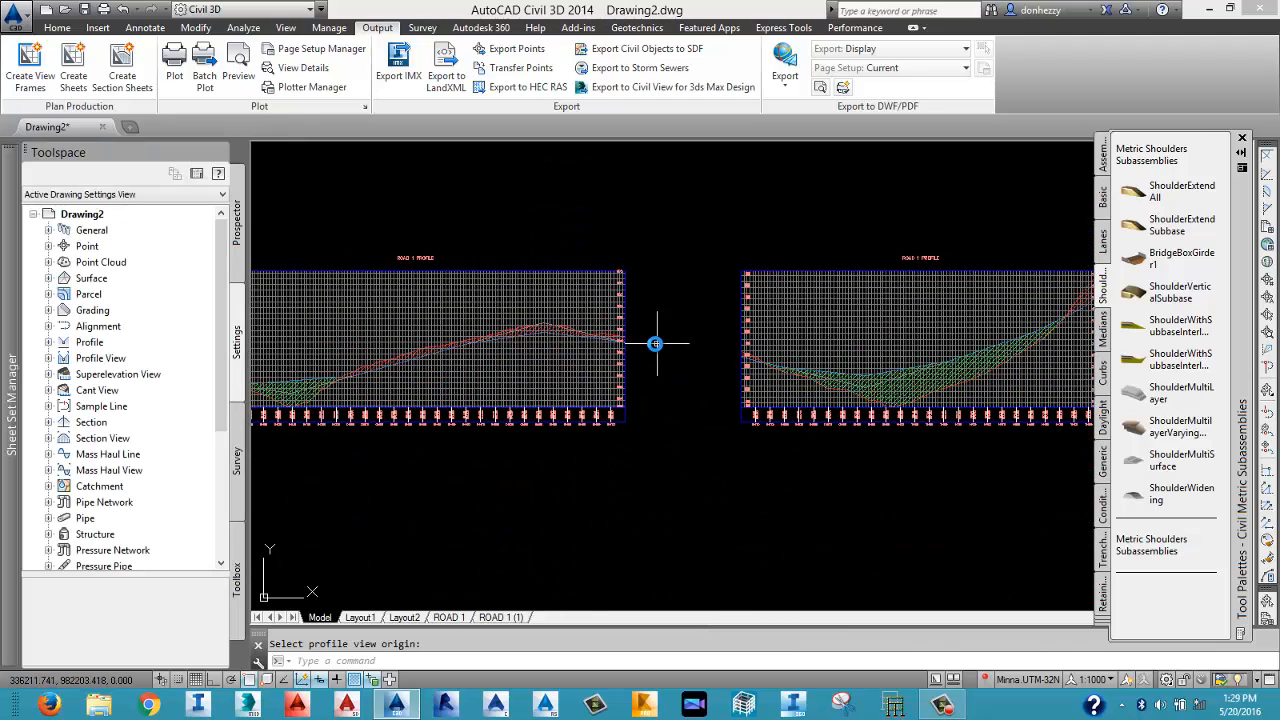
{"action": "scroll", "coordinate": [392, 272], "scroll_direction": "up", "scroll_amount": 3}
{"action": "scroll", "coordinate": [392, 272], "scroll_direction": "down", "scroll_amount": 4}
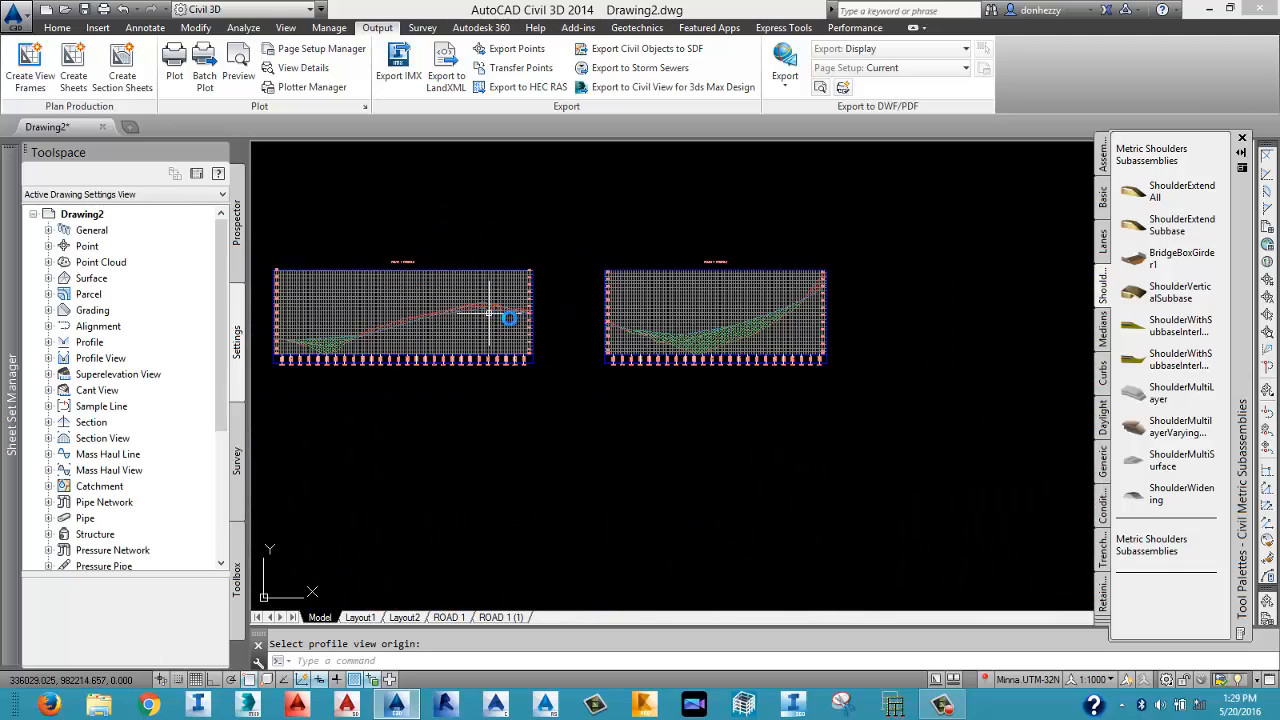
{"action": "scroll", "coordinate": [645, 342], "scroll_direction": "up", "scroll_amount": 5}
{"action": "scroll", "coordinate": [648, 342], "scroll_direction": "down", "scroll_amount": 5}
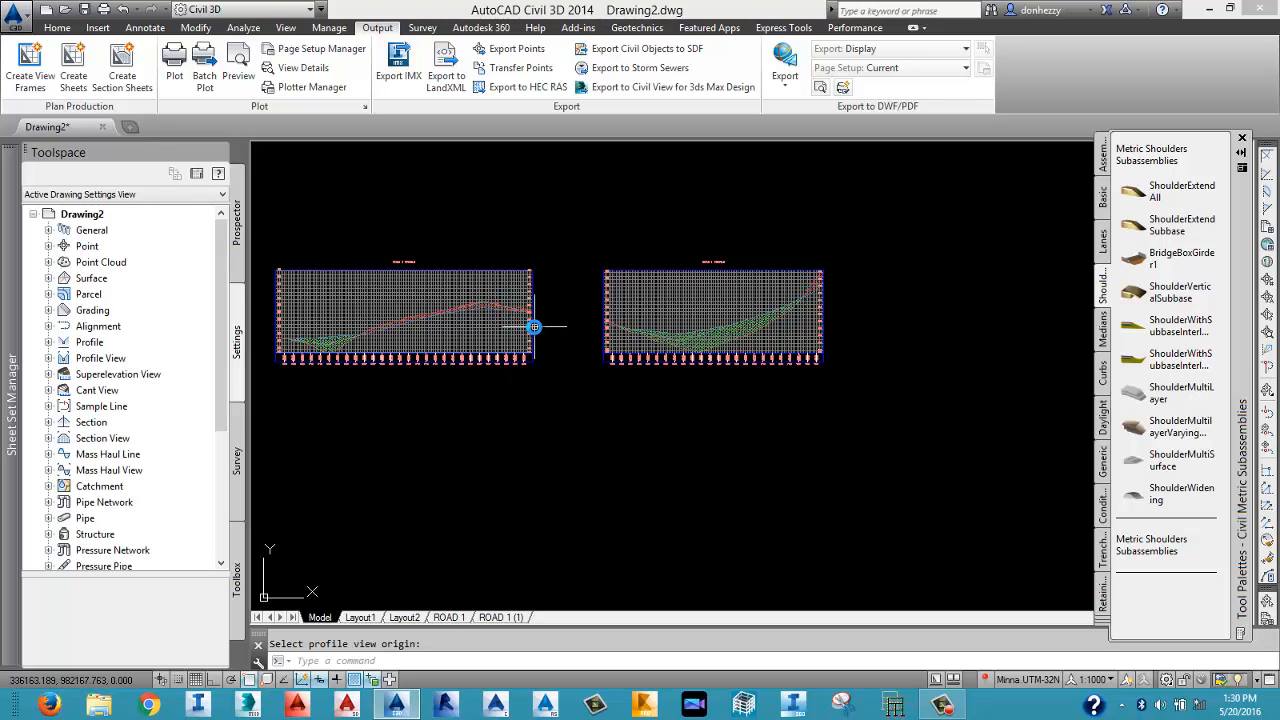
{"action": "middle_click_drag", "start_coordinate": [478, 319], "coordinate": [623, 320]}
{"action": "scroll", "coordinate": [621, 322], "scroll_direction": "down", "scroll_amount": 5}
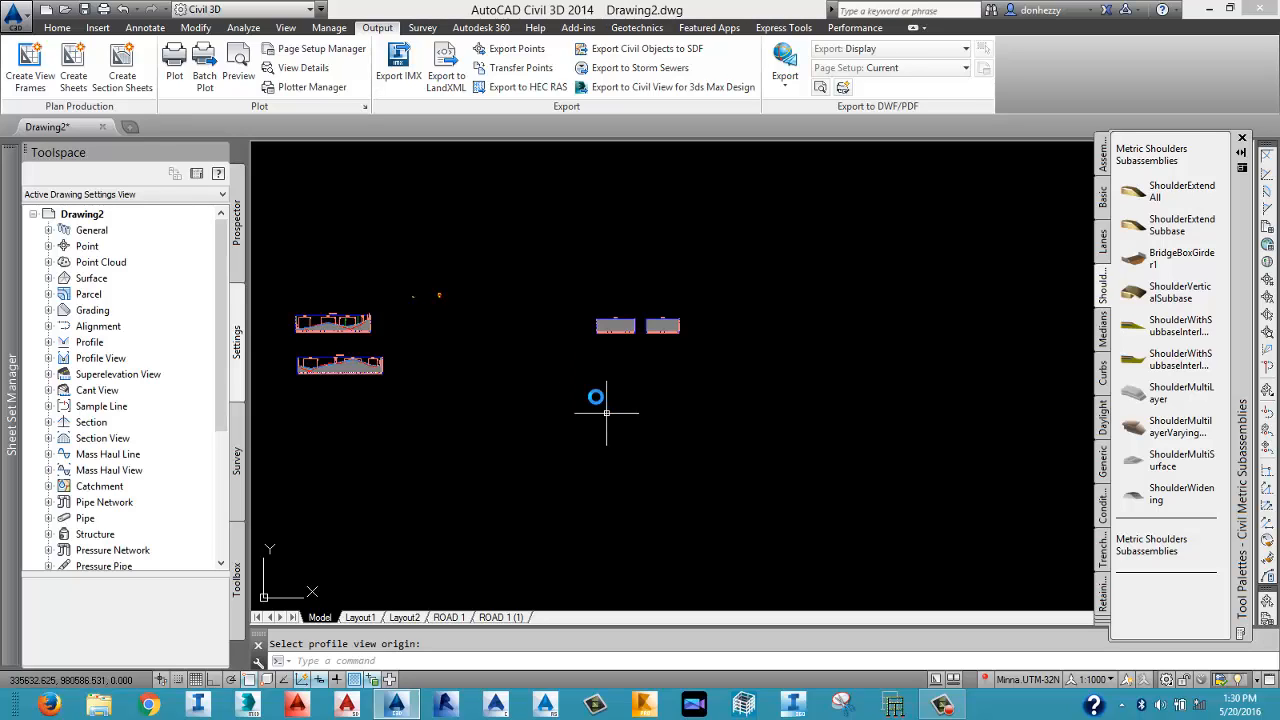
{"action": "scroll", "coordinate": [626, 350], "scroll_direction": "up", "scroll_amount": 6}
{"action": "middle_click_drag", "start_coordinate": [656, 296], "coordinate": [624, 378]}
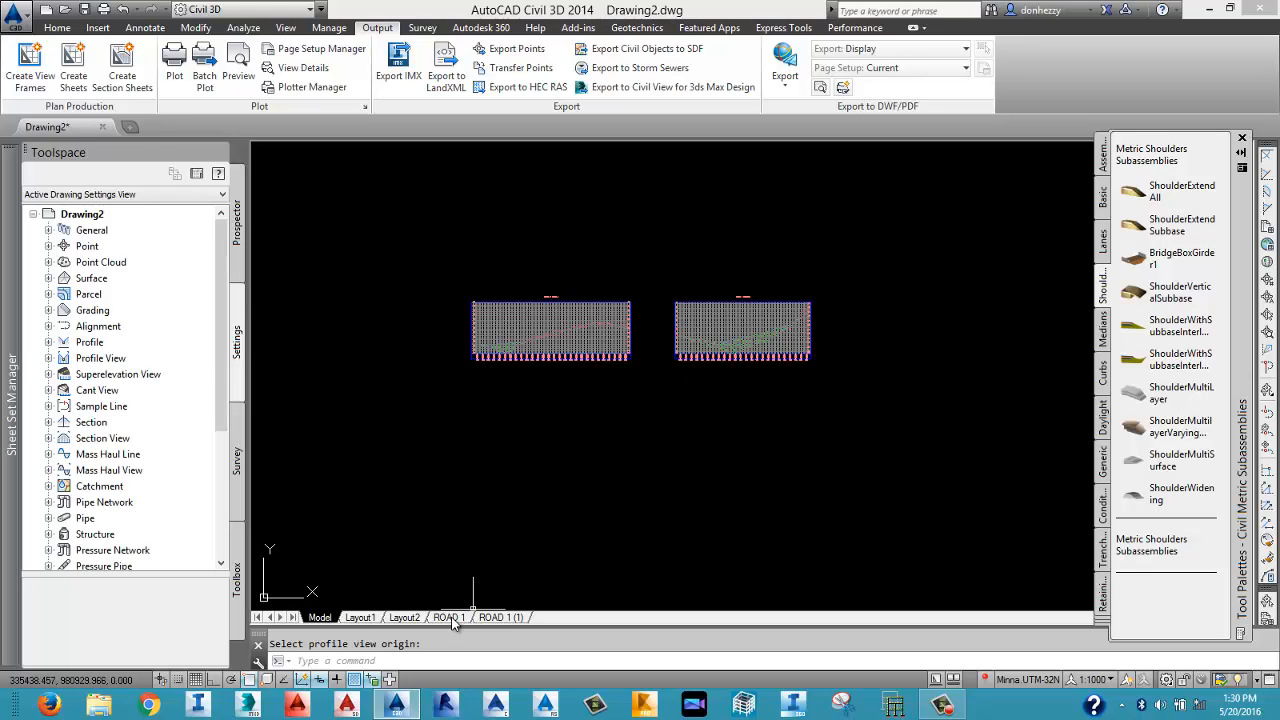
Open the ROAD 1 layout and examine how the plan view and the profile view sit on the sheet.
{"action": "mouse_move", "coordinate": [460, 618]}
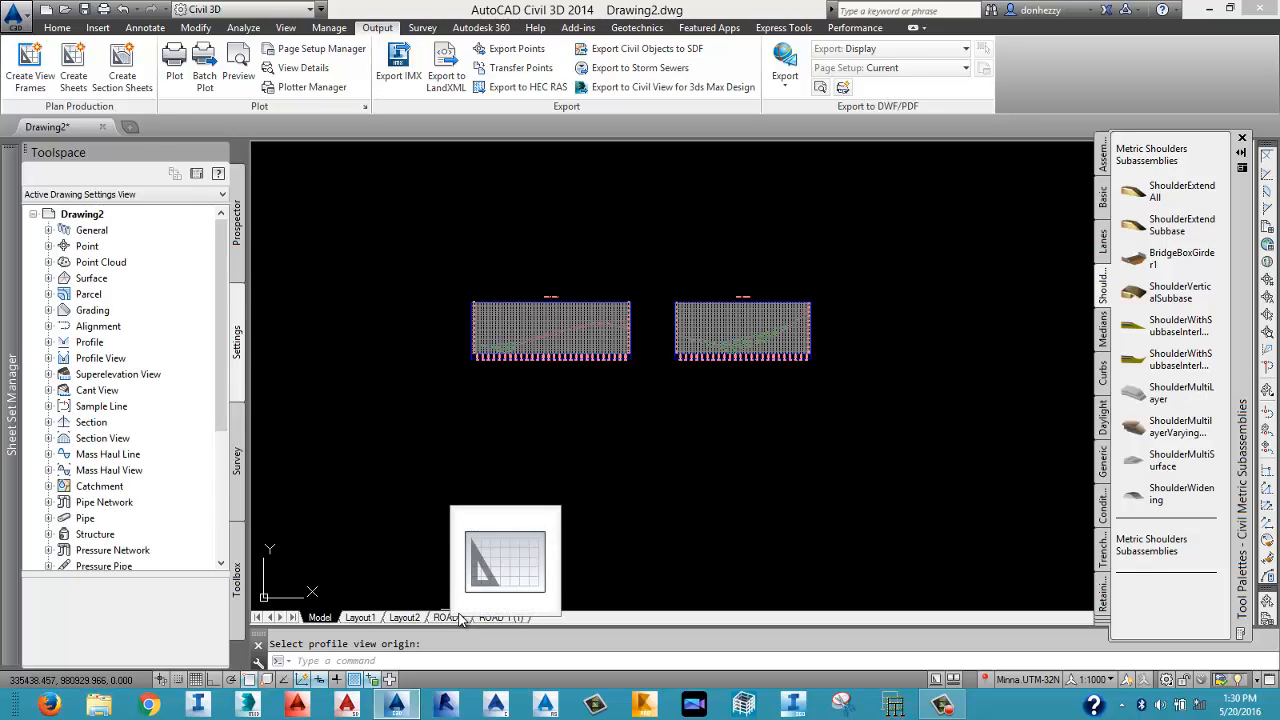
{"action": "left_click", "coordinate": [459, 618]}
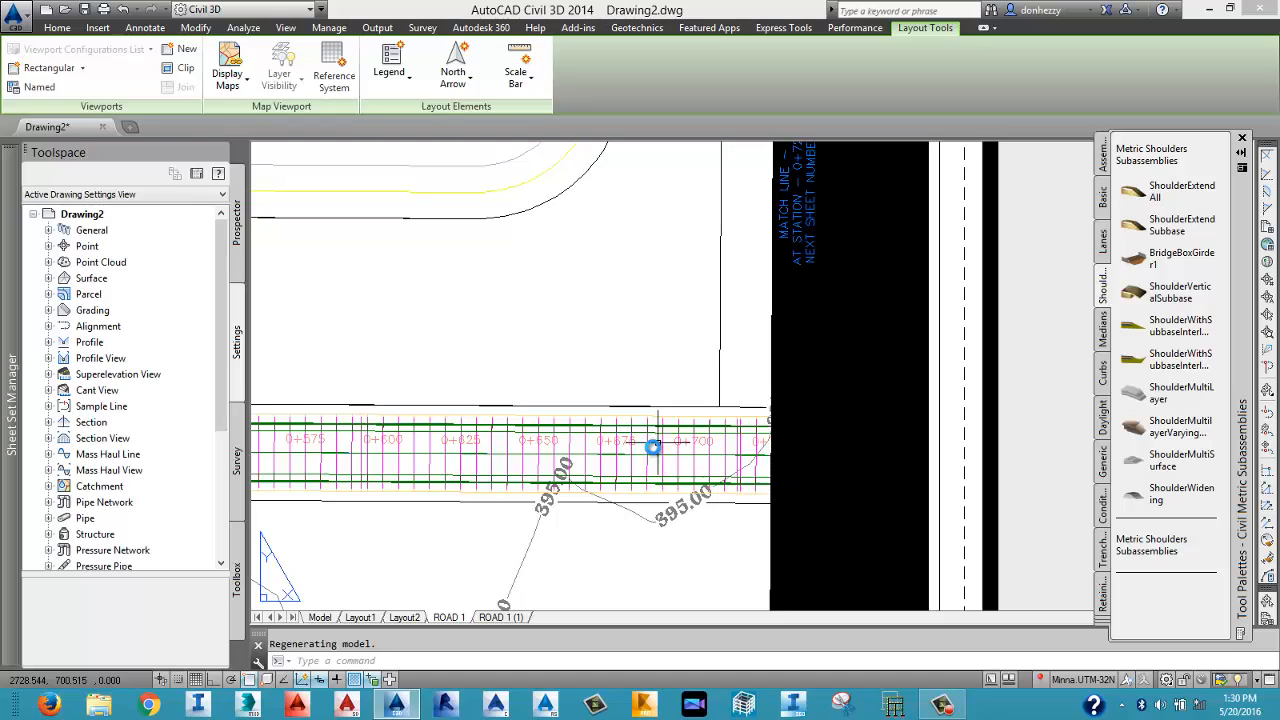
{"action": "scroll", "coordinate": [626, 457], "scroll_direction": "down", "scroll_amount": 2}
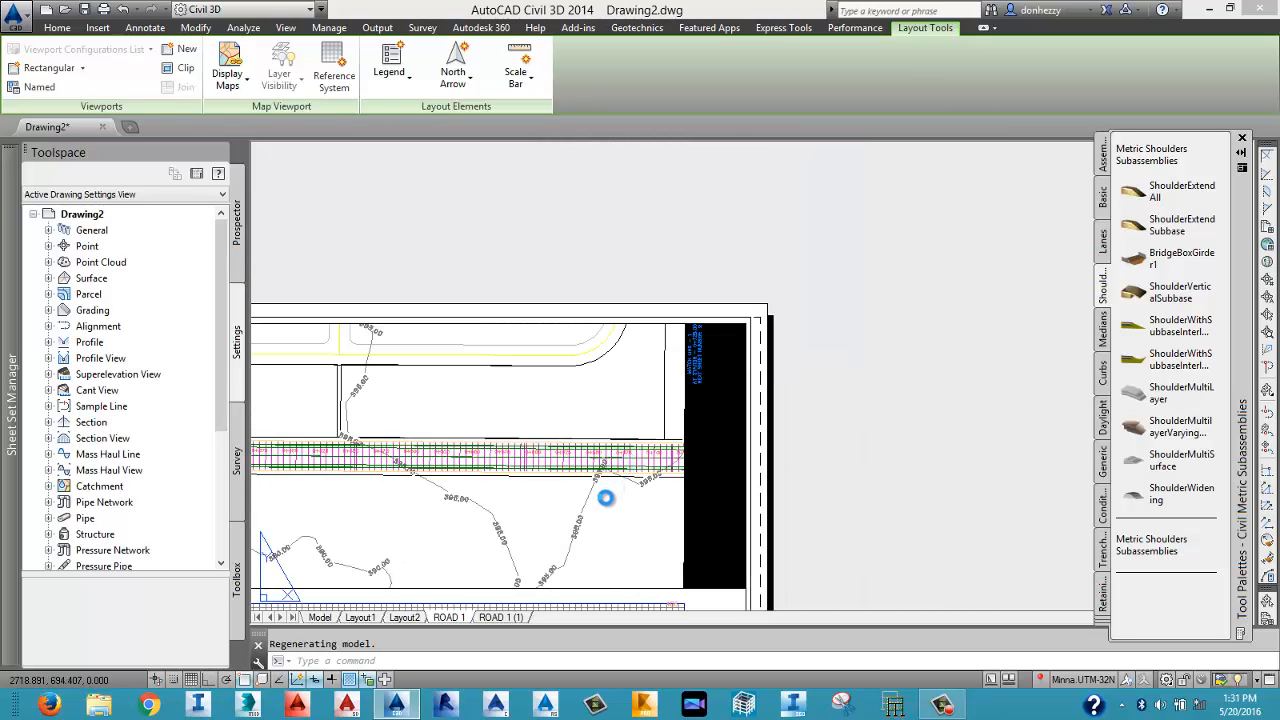
{"action": "scroll", "coordinate": [600, 490], "scroll_direction": "down", "scroll_amount": 2}
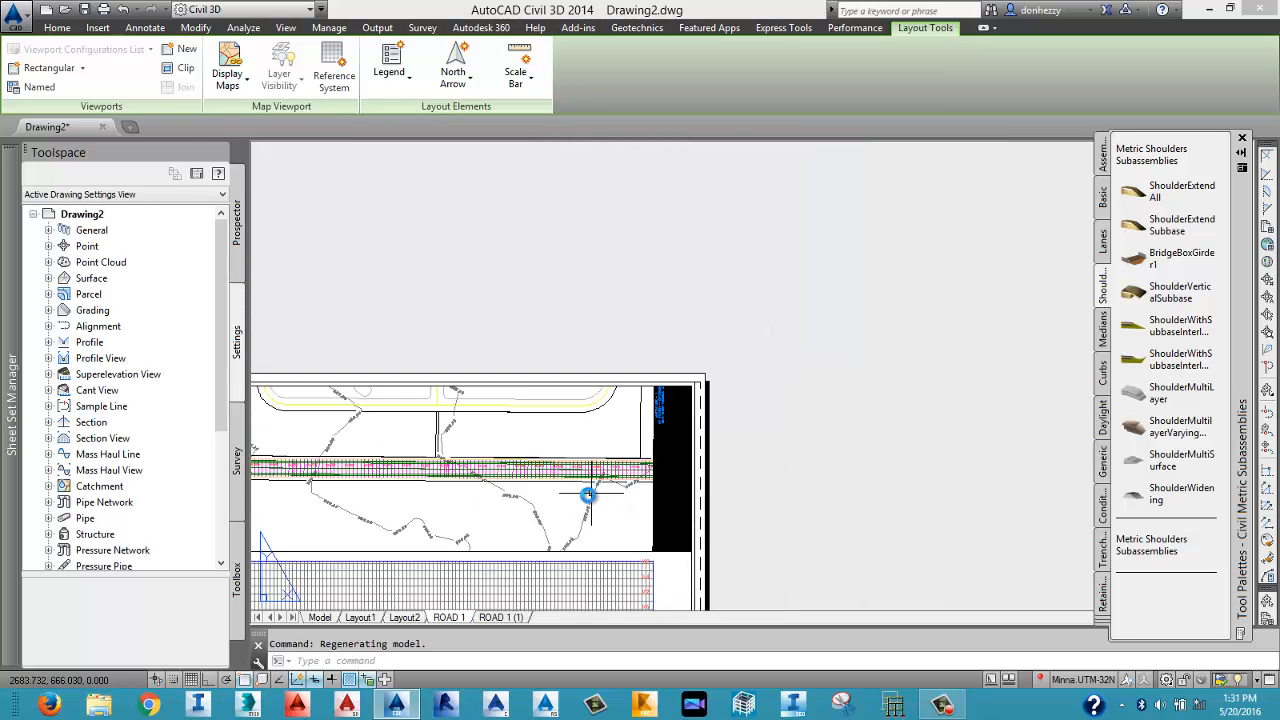
{"action": "middle_click_drag", "start_coordinate": [562, 488], "coordinate": [740, 290]}
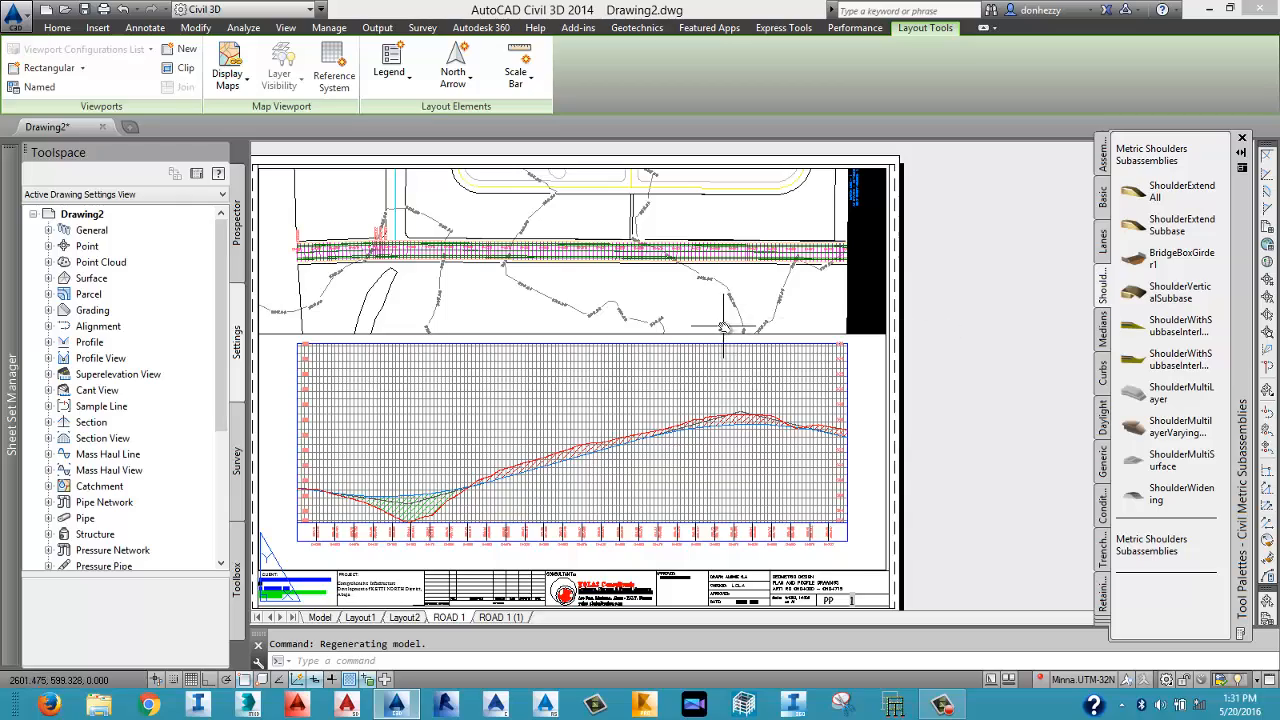
{"action": "middle_click_drag", "start_coordinate": [634, 314], "coordinate": [694, 300]}
{"action": "scroll", "coordinate": [598, 460], "scroll_direction": "up", "scroll_amount": 2}
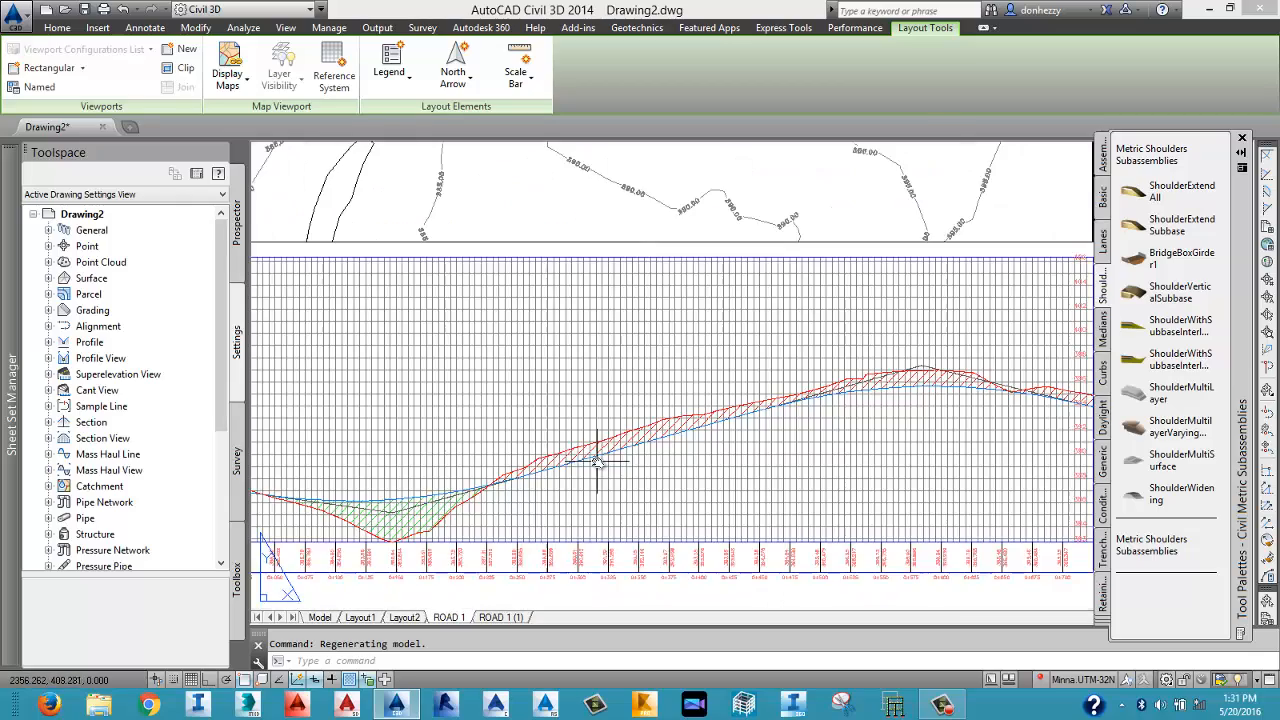
{"action": "scroll", "coordinate": [598, 460], "scroll_direction": "down", "scroll_amount": 2}
{"action": "middle_click_drag", "start_coordinate": [585, 382], "coordinate": [577, 455]}
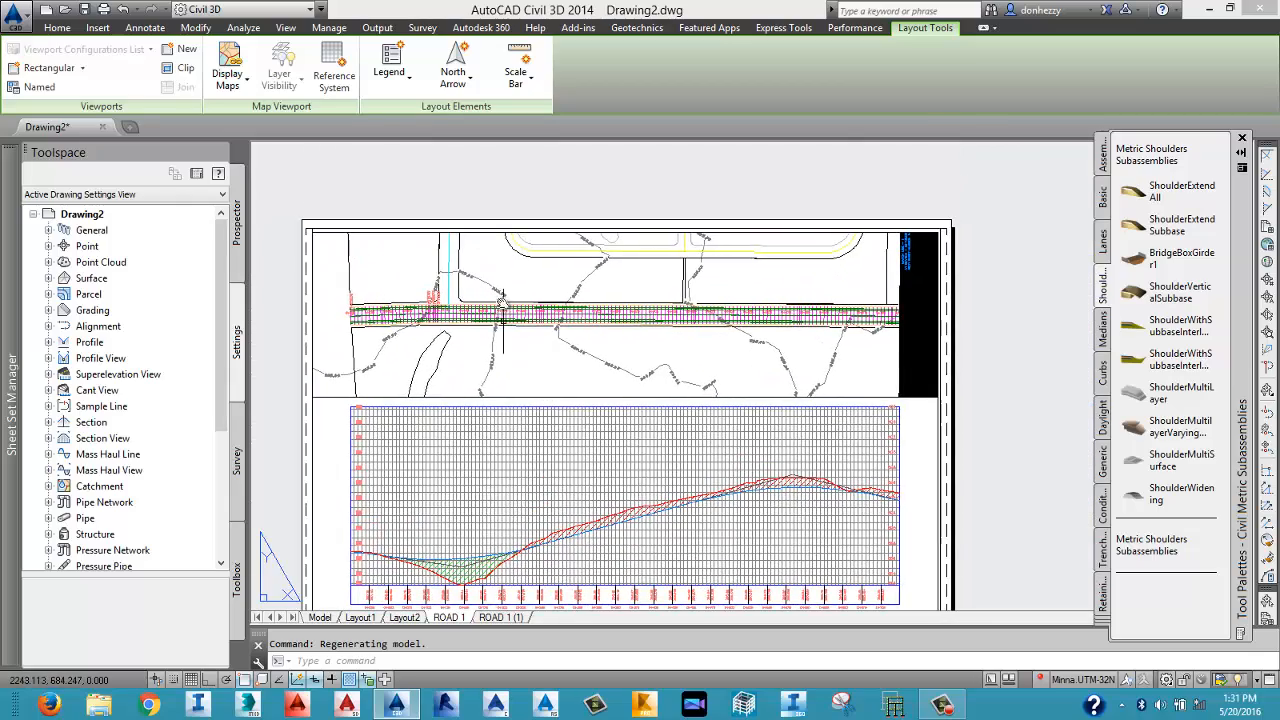
{"action": "scroll", "coordinate": [505, 290], "scroll_direction": "up", "scroll_amount": 5}
{"action": "scroll", "coordinate": [460, 390], "scroll_direction": "down", "scroll_amount": 6}
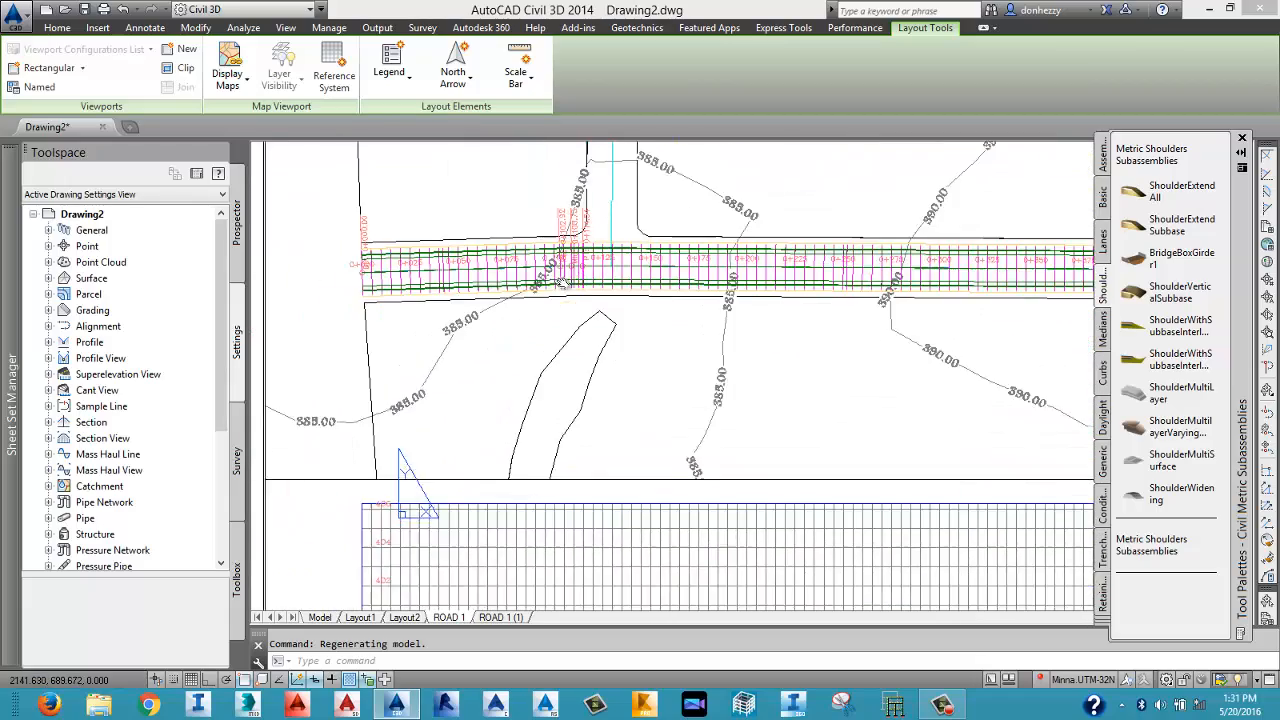
{"action": "middle_click_drag", "start_coordinate": [656, 424], "coordinate": [591, 409]}
{"action": "middle_click_drag", "start_coordinate": [649, 525], "coordinate": [625, 498]}
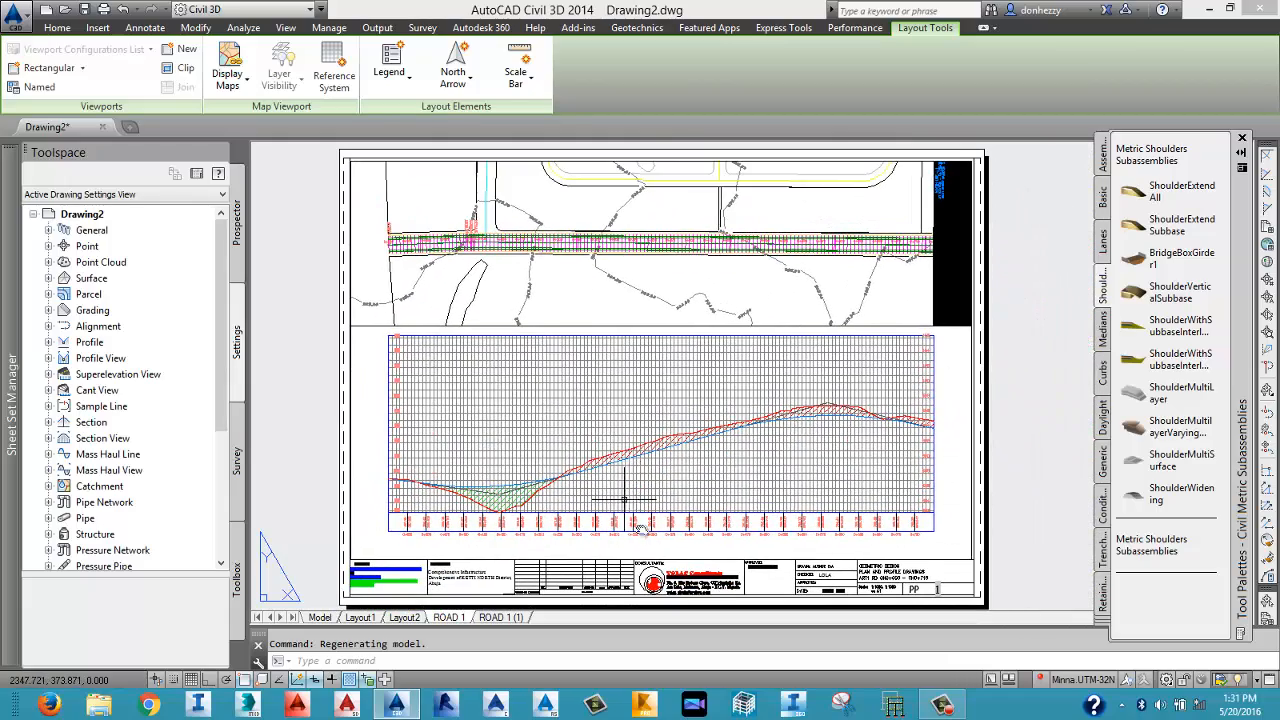
Inspect the profile grid, station labels and title block on the ROAD 1 sheet.
{"action": "scroll", "coordinate": [655, 538], "scroll_direction": "up", "scroll_amount": 4}
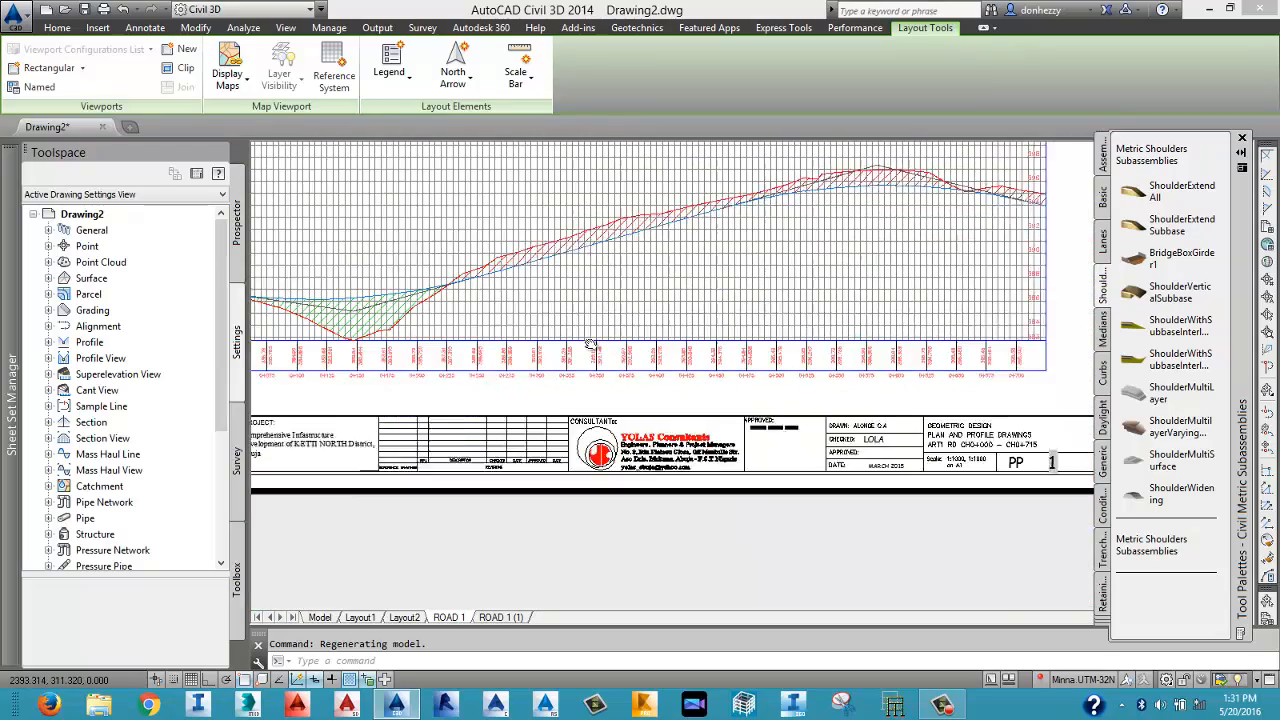
{"action": "middle_click_drag", "start_coordinate": [652, 408], "coordinate": [640, 372]}
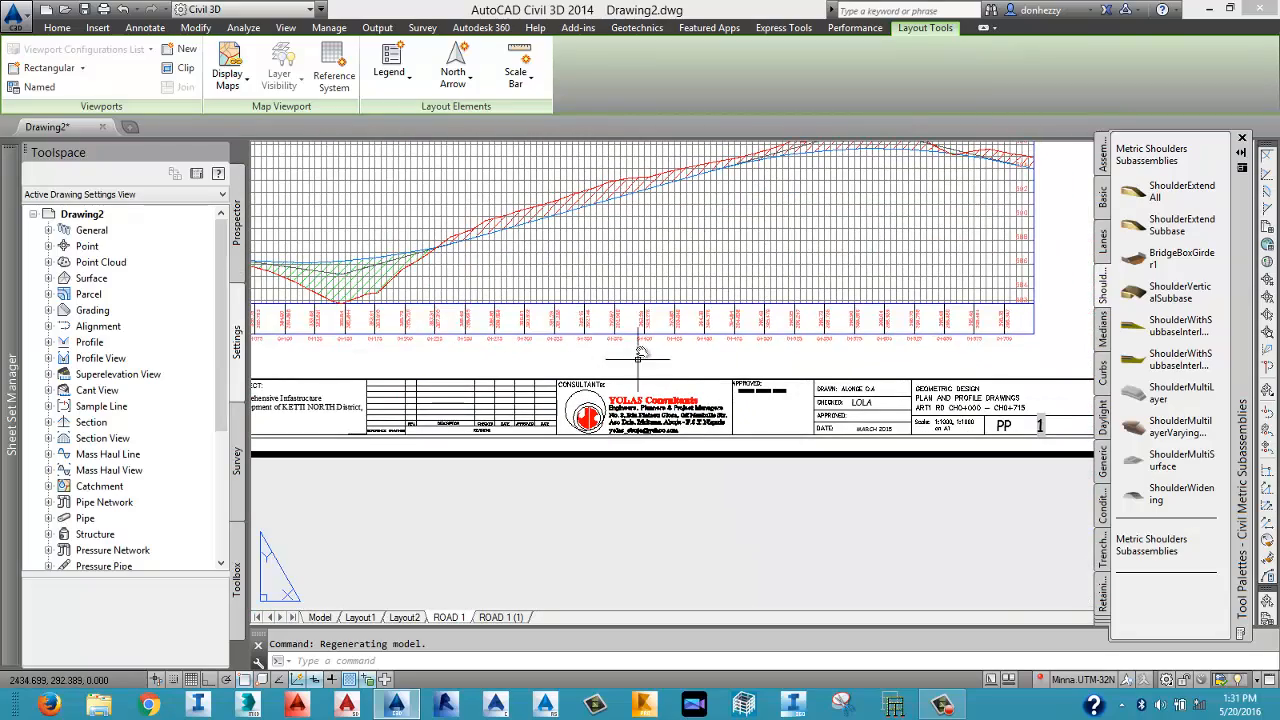
{"action": "middle_click_drag", "start_coordinate": [643, 337], "coordinate": [646, 429]}
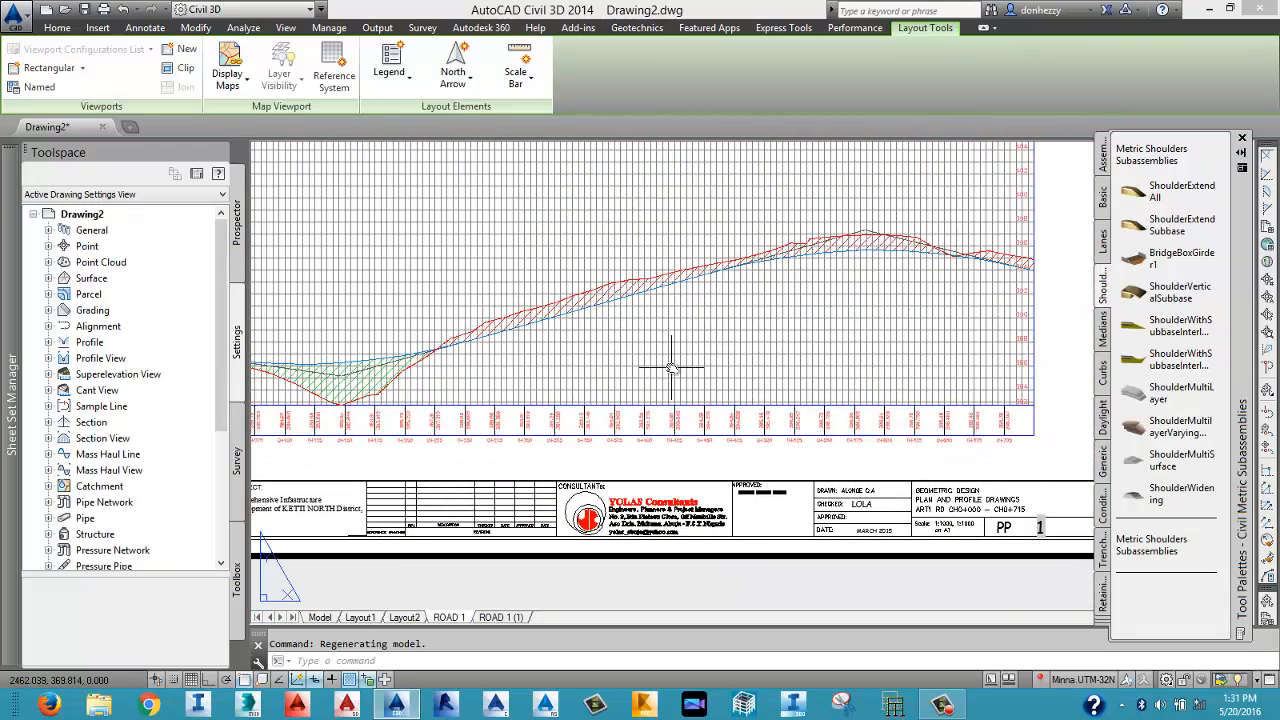
{"action": "middle_click_drag", "start_coordinate": [677, 314], "coordinate": [647, 409]}
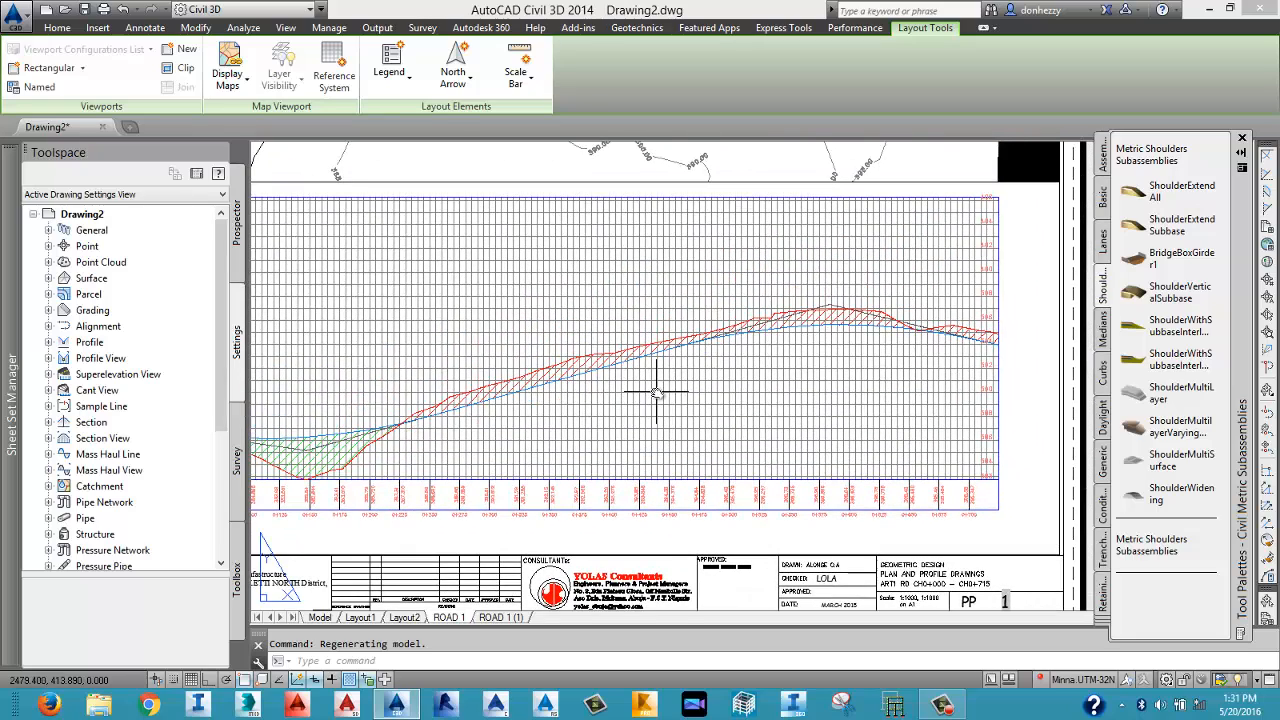
{"action": "scroll", "coordinate": [660, 388], "scroll_direction": "down", "scroll_amount": 2}
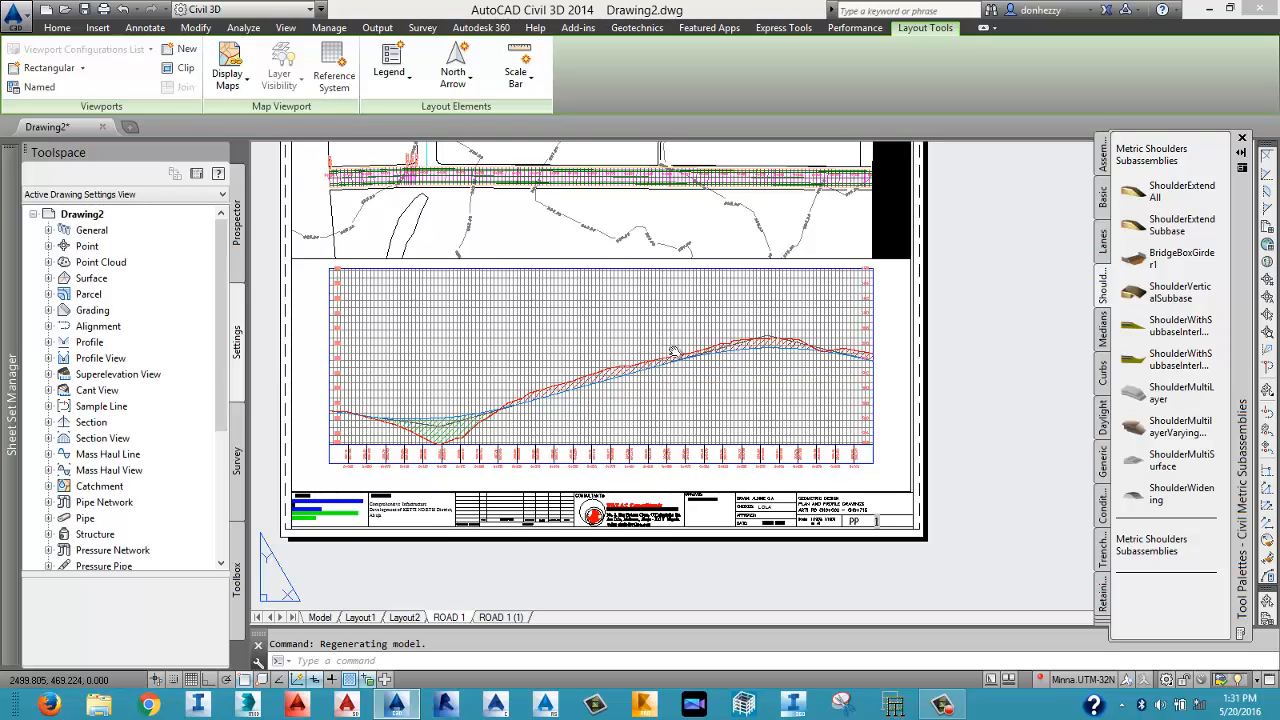
{"action": "middle_click_drag", "start_coordinate": [675, 352], "coordinate": [658, 375]}
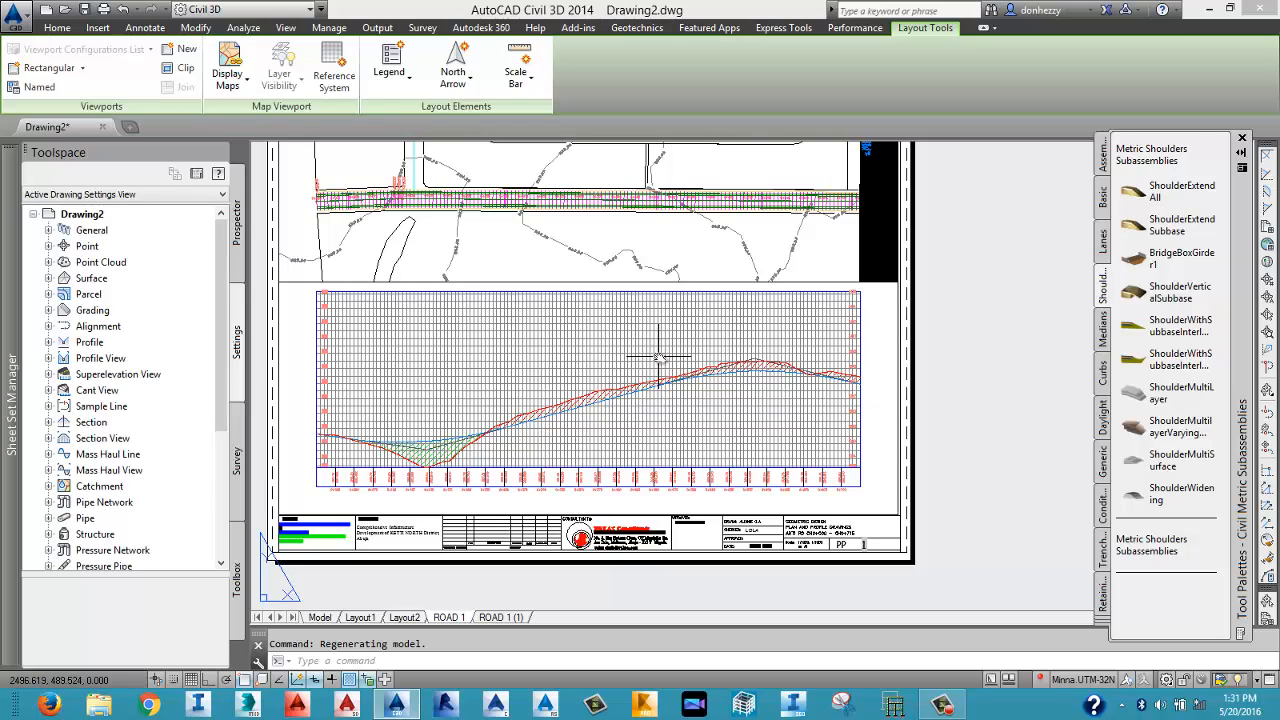
{"action": "middle_click_drag", "start_coordinate": [631, 348], "coordinate": [633, 393]}
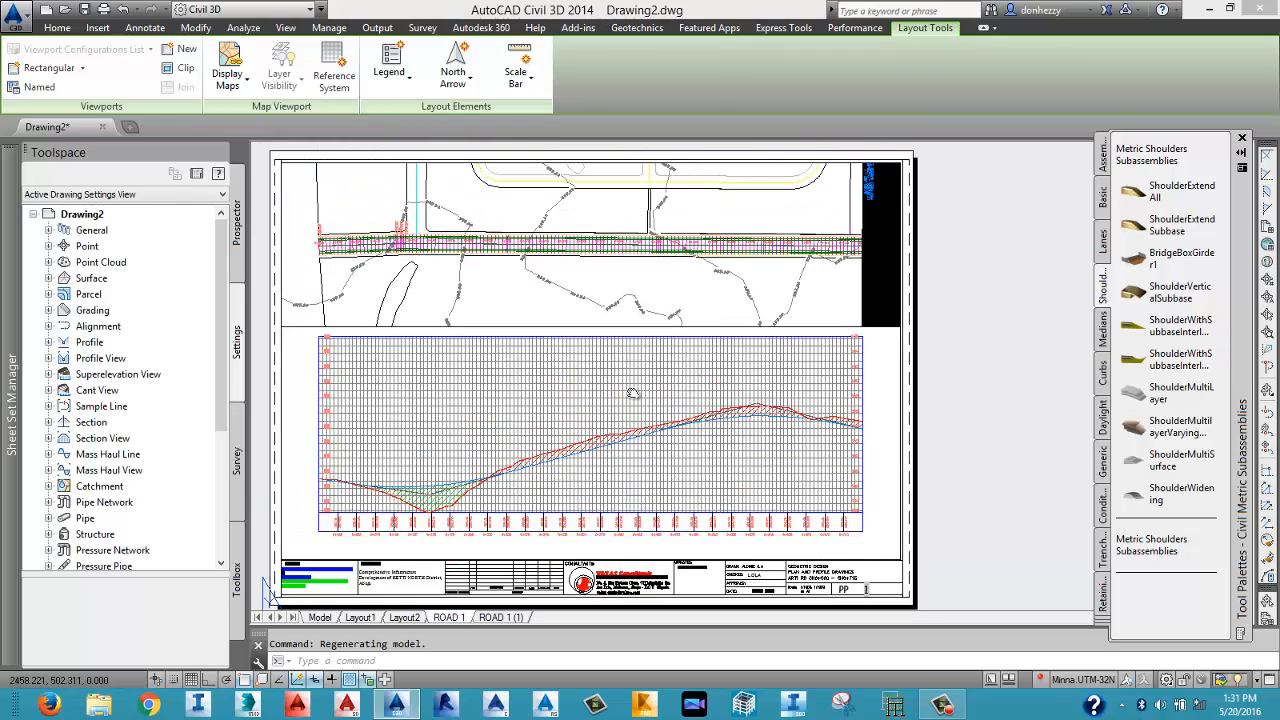
{"action": "middle_click_drag", "start_coordinate": [628, 497], "coordinate": [640, 434]}
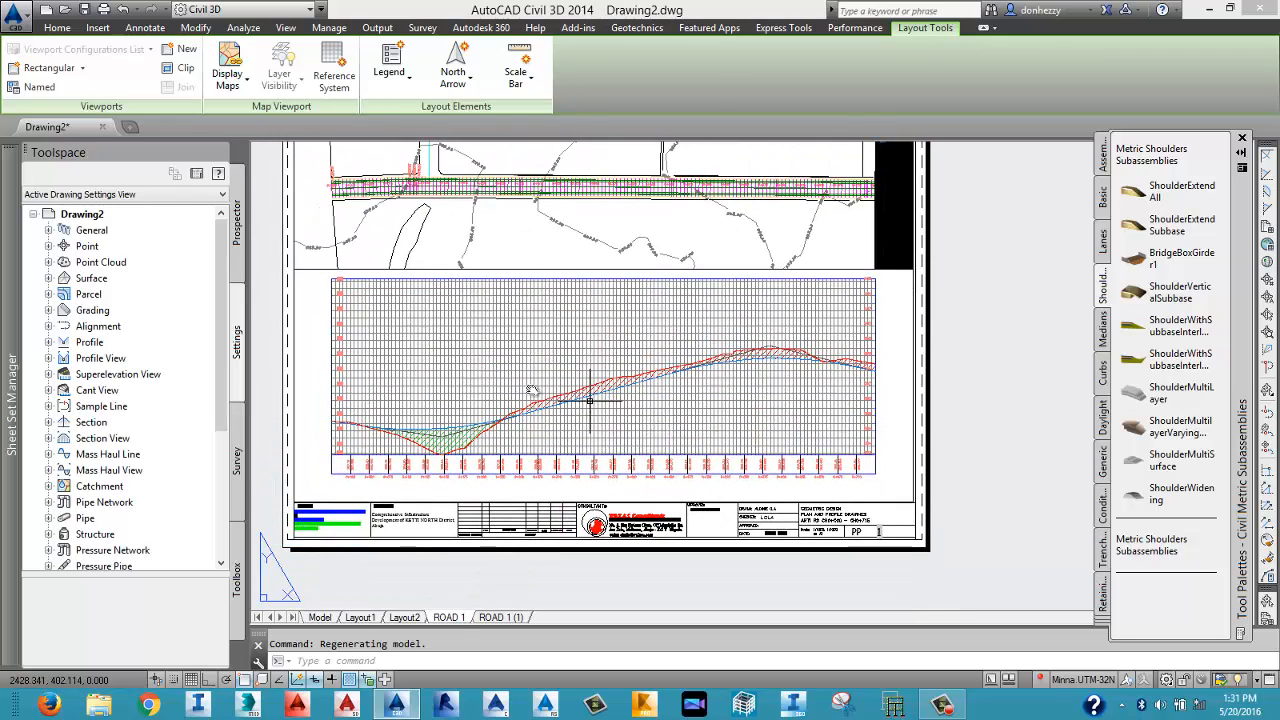
Return to model space and compare the style of the two new profile views with the original ROAD 1 profile view.
{"action": "left_click", "coordinate": [319, 617]}
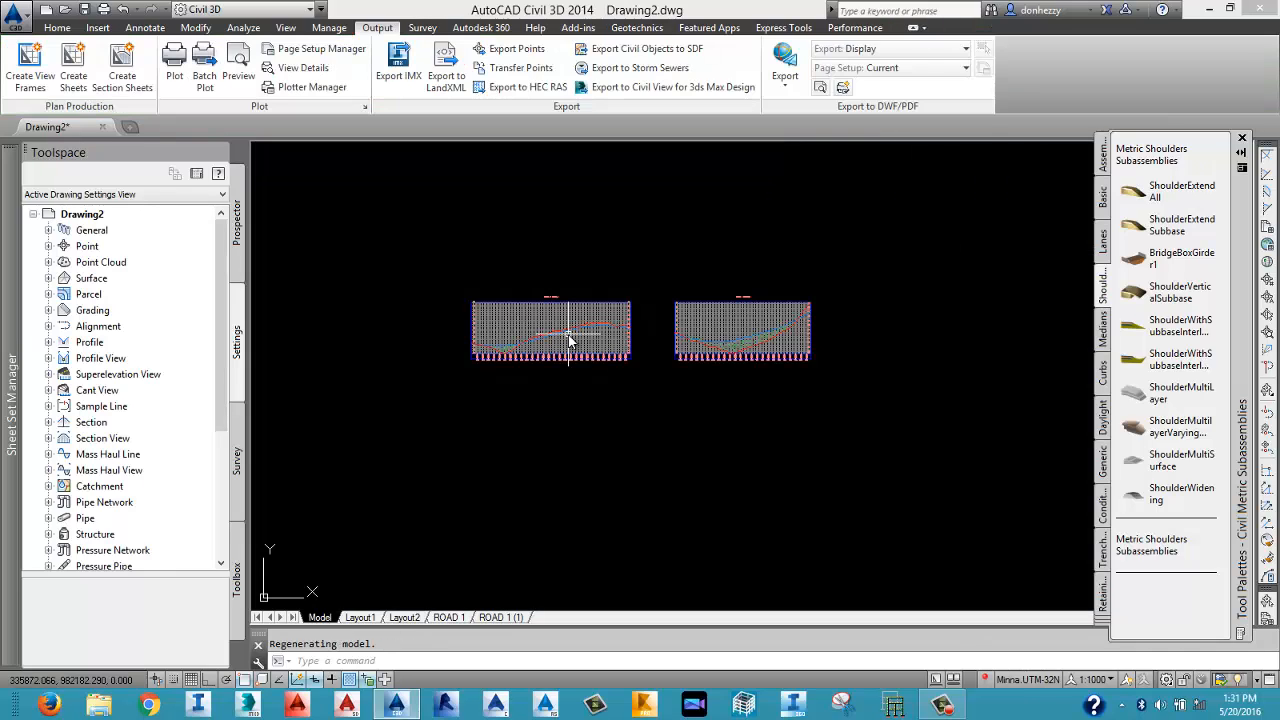
{"action": "middle_click_drag", "start_coordinate": [523, 371], "coordinate": [603, 357]}
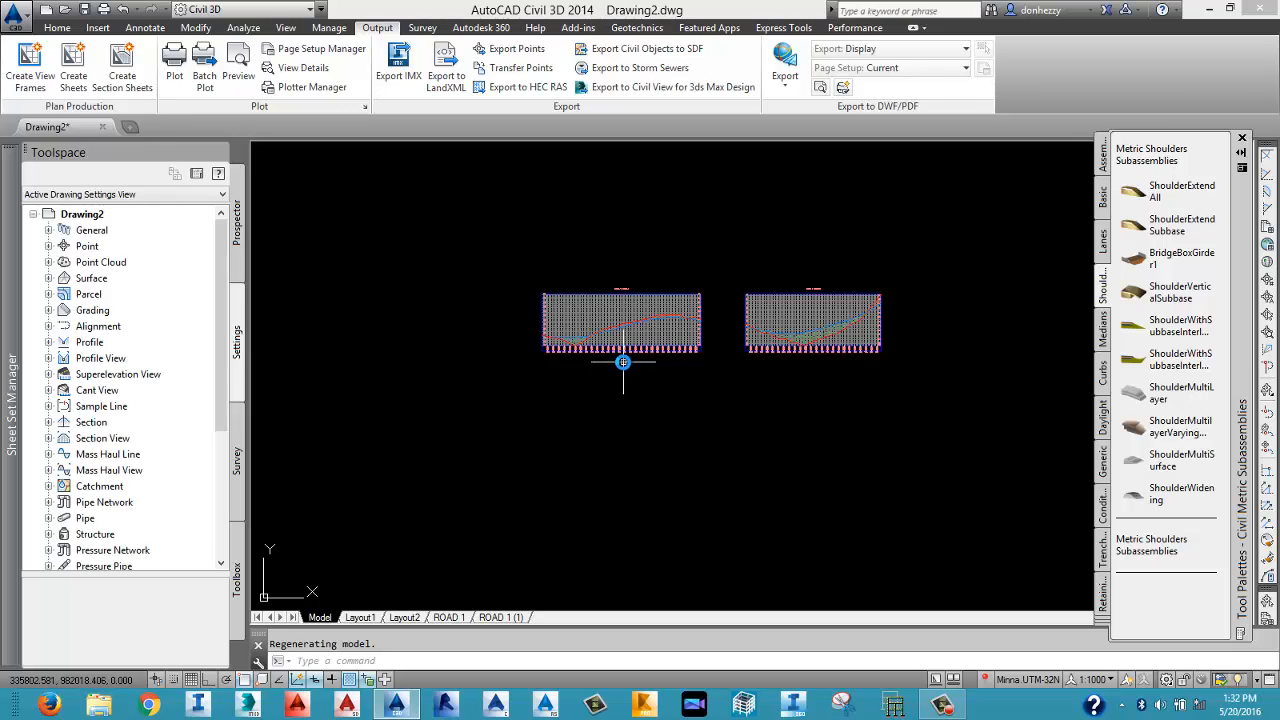
{"action": "scroll", "coordinate": [622, 362], "scroll_direction": "down", "scroll_amount": 3}
{"action": "scroll", "coordinate": [420, 365], "scroll_direction": "up", "scroll_amount": 5}
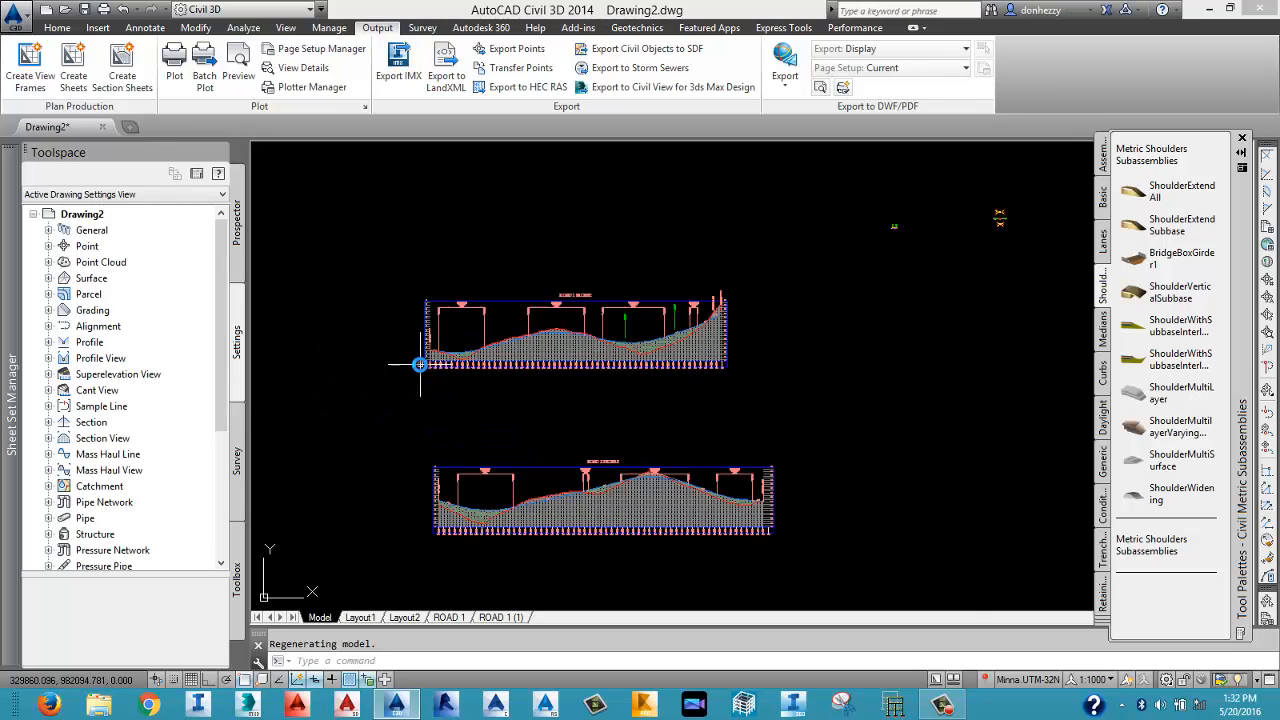
{"action": "scroll", "coordinate": [450, 360], "scroll_direction": "down", "scroll_amount": 4}
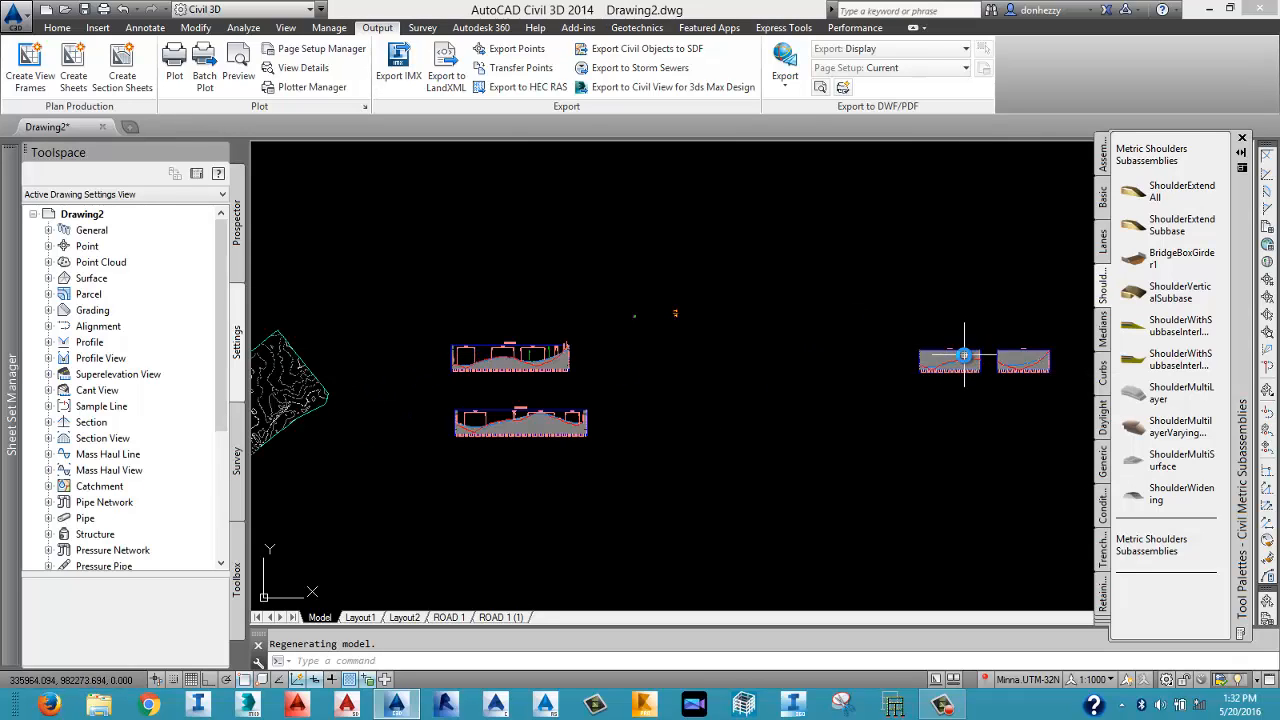
{"action": "middle_click_drag", "start_coordinate": [943, 363], "coordinate": [889, 360]}
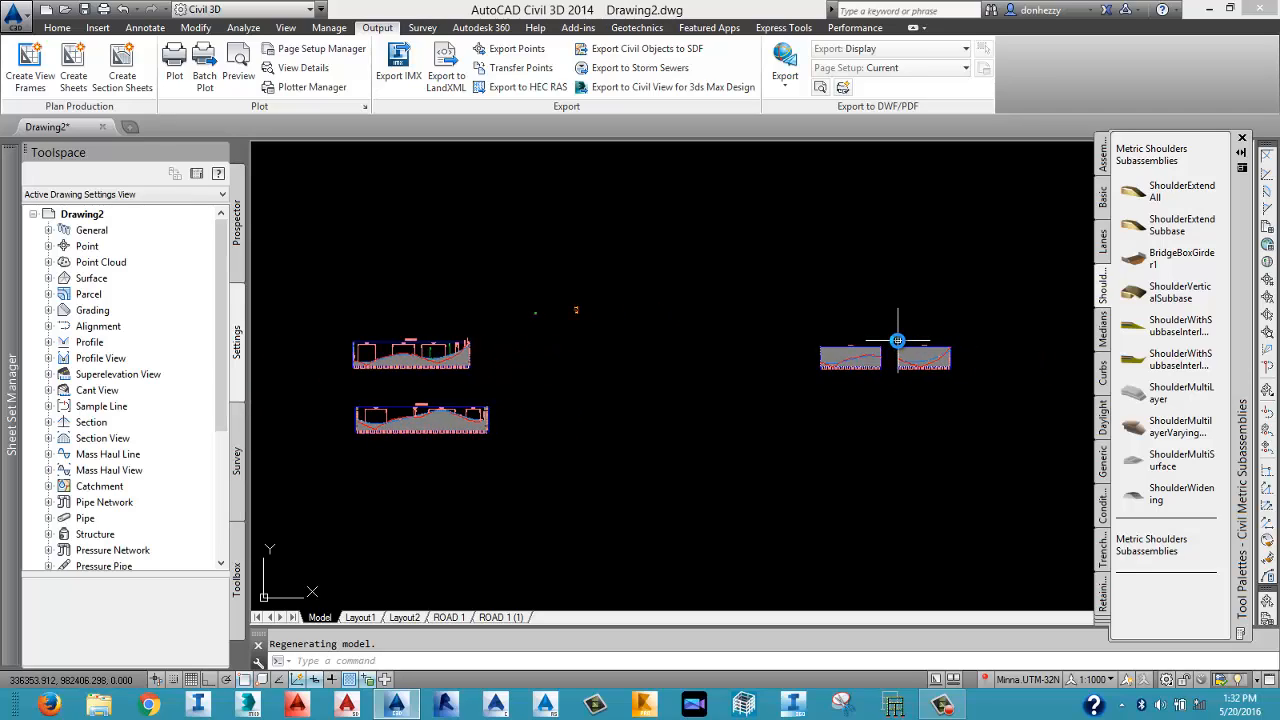
{"action": "scroll", "coordinate": [893, 350], "scroll_direction": "up", "scroll_amount": 4}
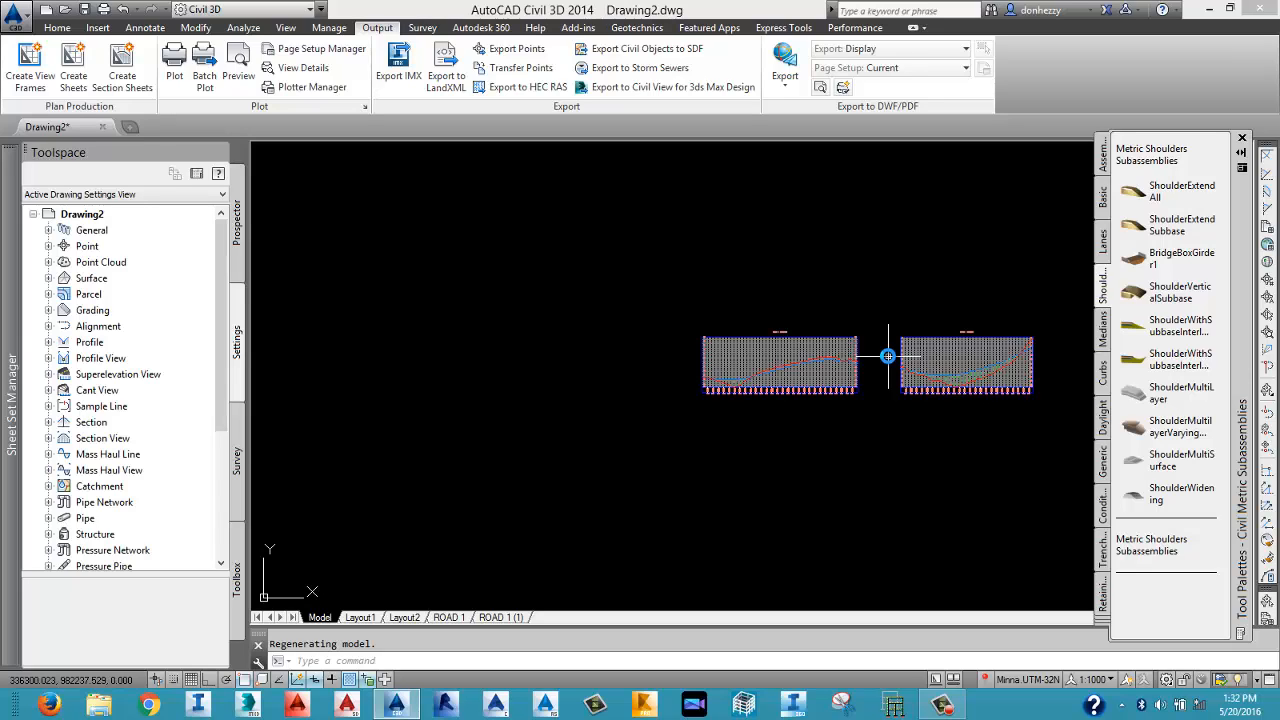
{"action": "scroll", "coordinate": [887, 356], "scroll_direction": "down", "scroll_amount": 4}
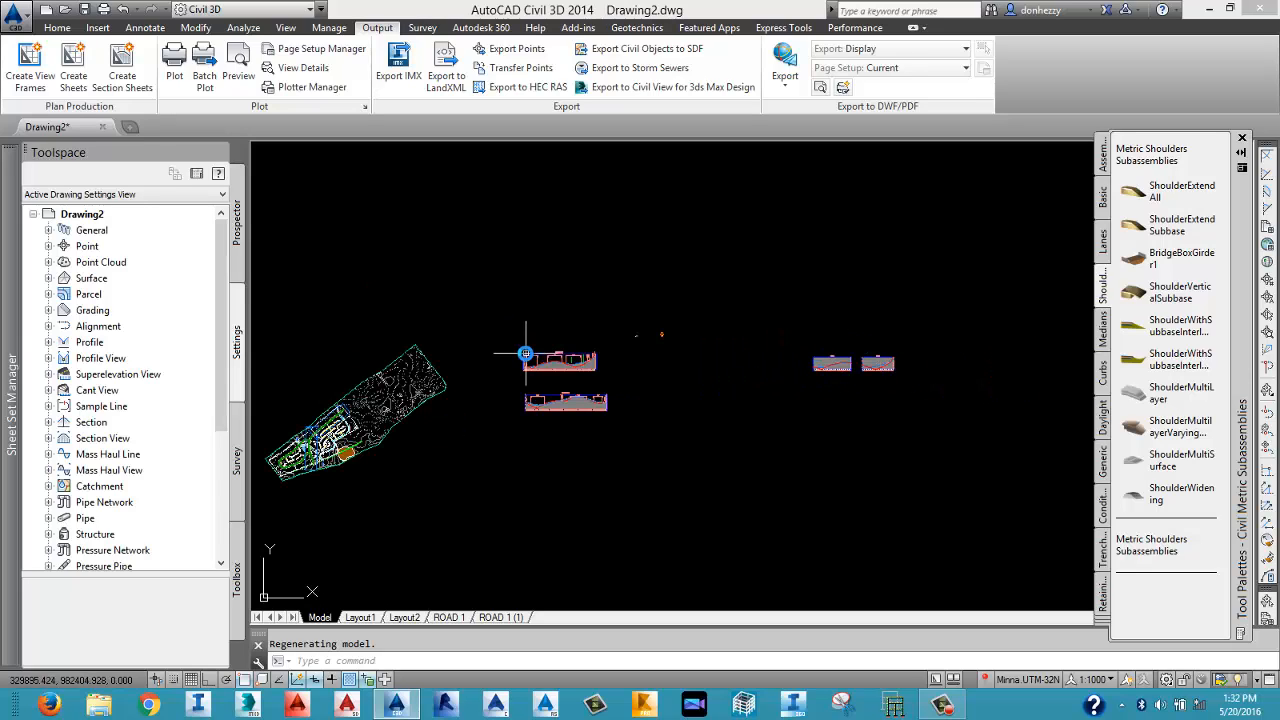
{"action": "scroll", "coordinate": [525, 353], "scroll_direction": "up", "scroll_amount": 5}
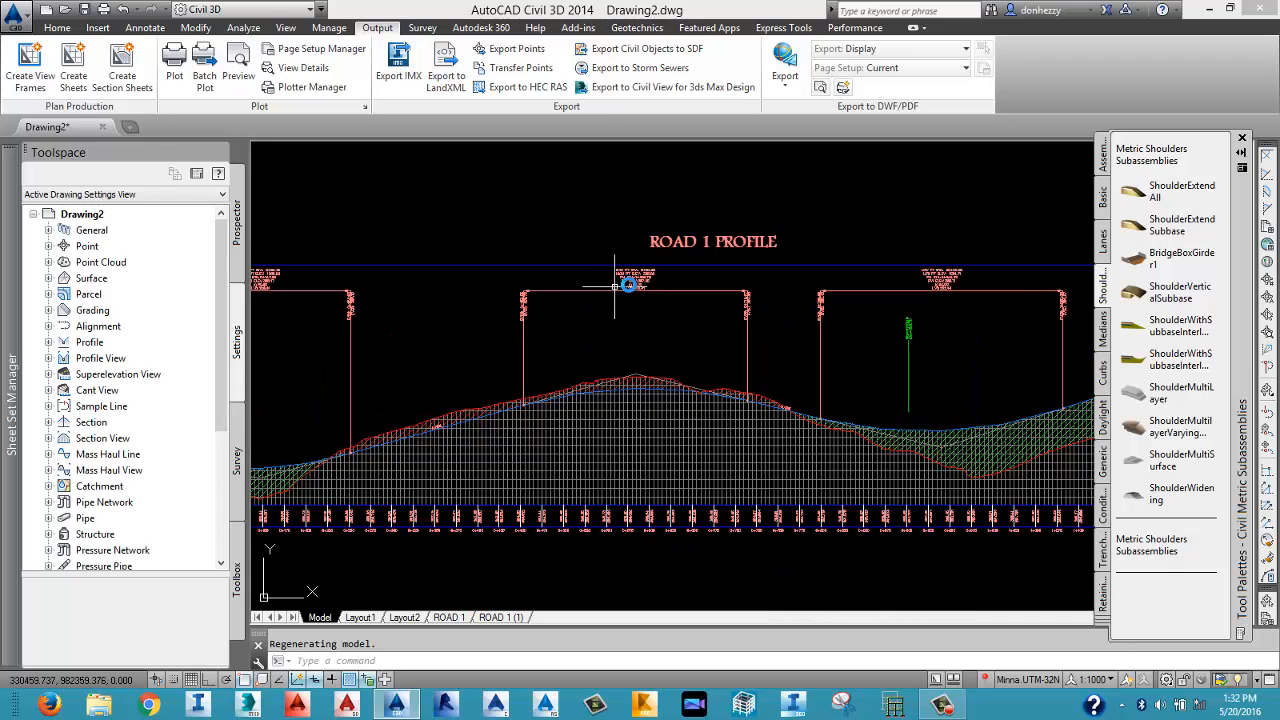
{"action": "scroll", "coordinate": [834, 271], "scroll_direction": "down", "scroll_amount": 4}
{"action": "scroll", "coordinate": [886, 334], "scroll_direction": "up", "scroll_amount": 4}
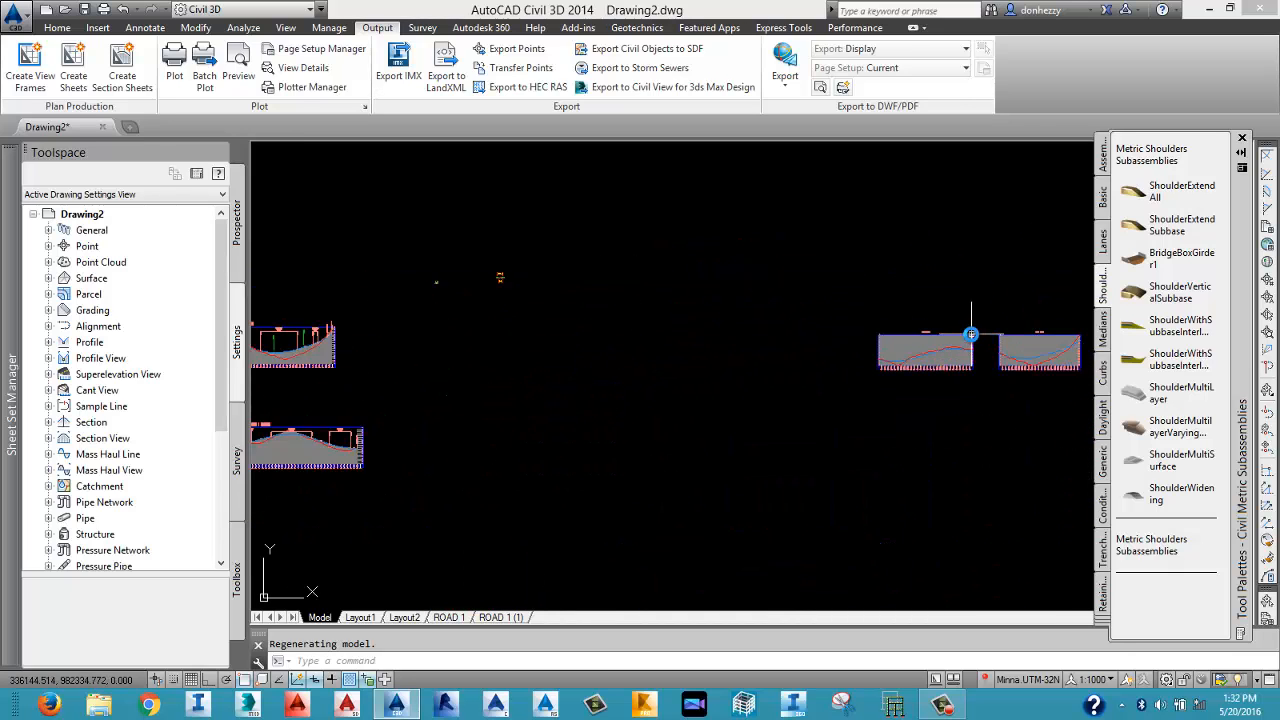
Turn off Split profile view in the elevation properties of the first new ROAD 1 profile view and apply the change.
{"action": "scroll", "coordinate": [971, 334], "scroll_direction": "up", "scroll_amount": 4}
{"action": "middle_click_drag", "start_coordinate": [924, 372], "coordinate": [893, 260]}
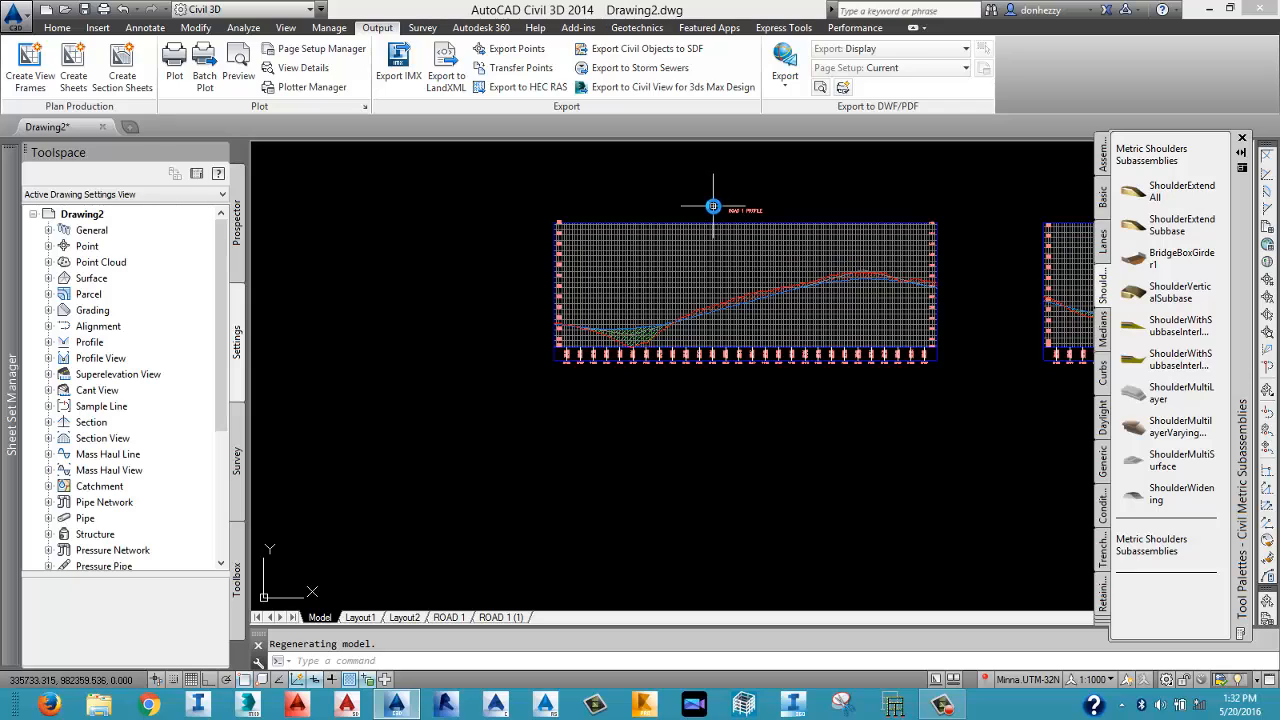
{"action": "left_click", "coordinate": [743, 209]}
{"action": "right_click", "coordinate": [743, 213]}
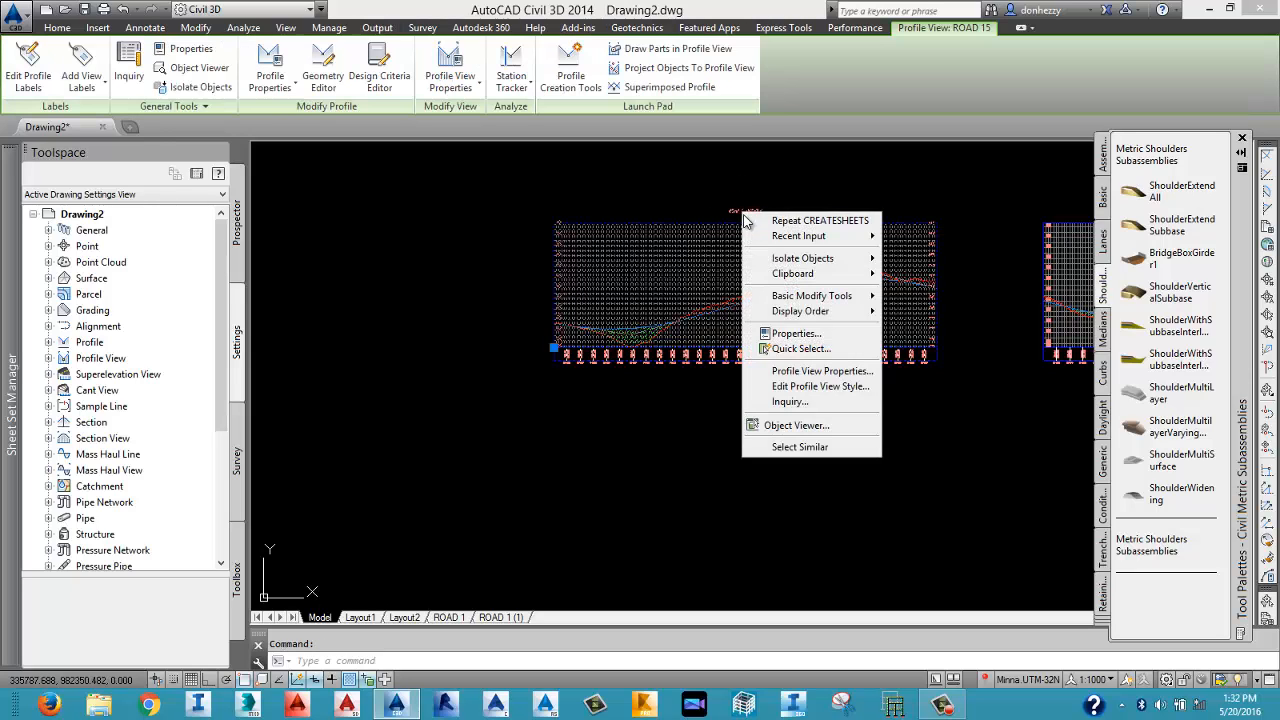
{"action": "left_click", "coordinate": [812, 371]}
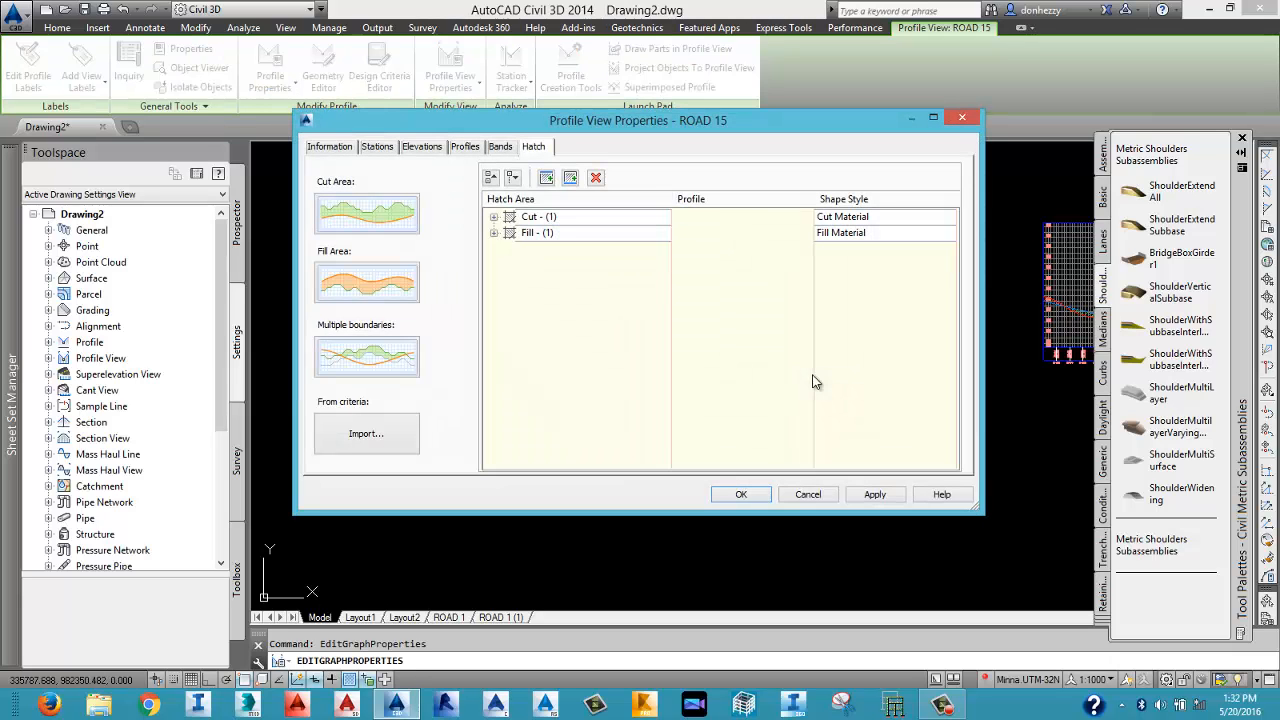
{"action": "left_click", "coordinate": [421, 147]}
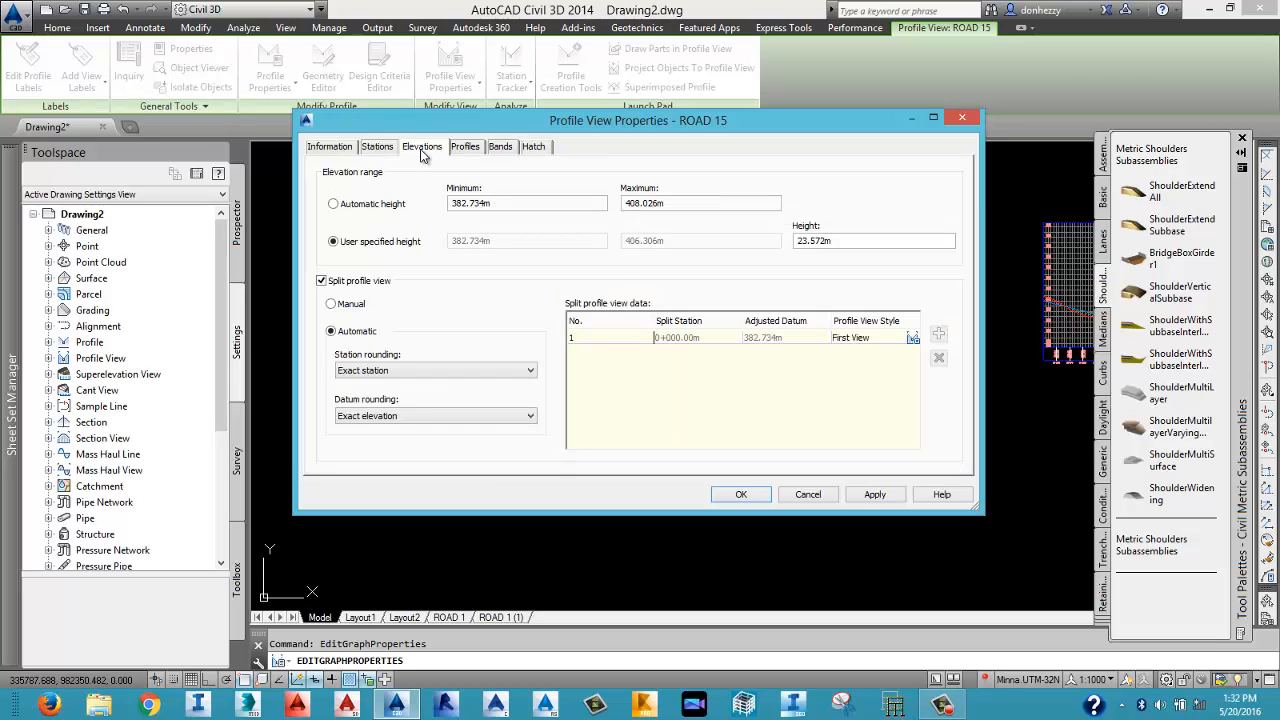
{"action": "left_click", "coordinate": [321, 281]}
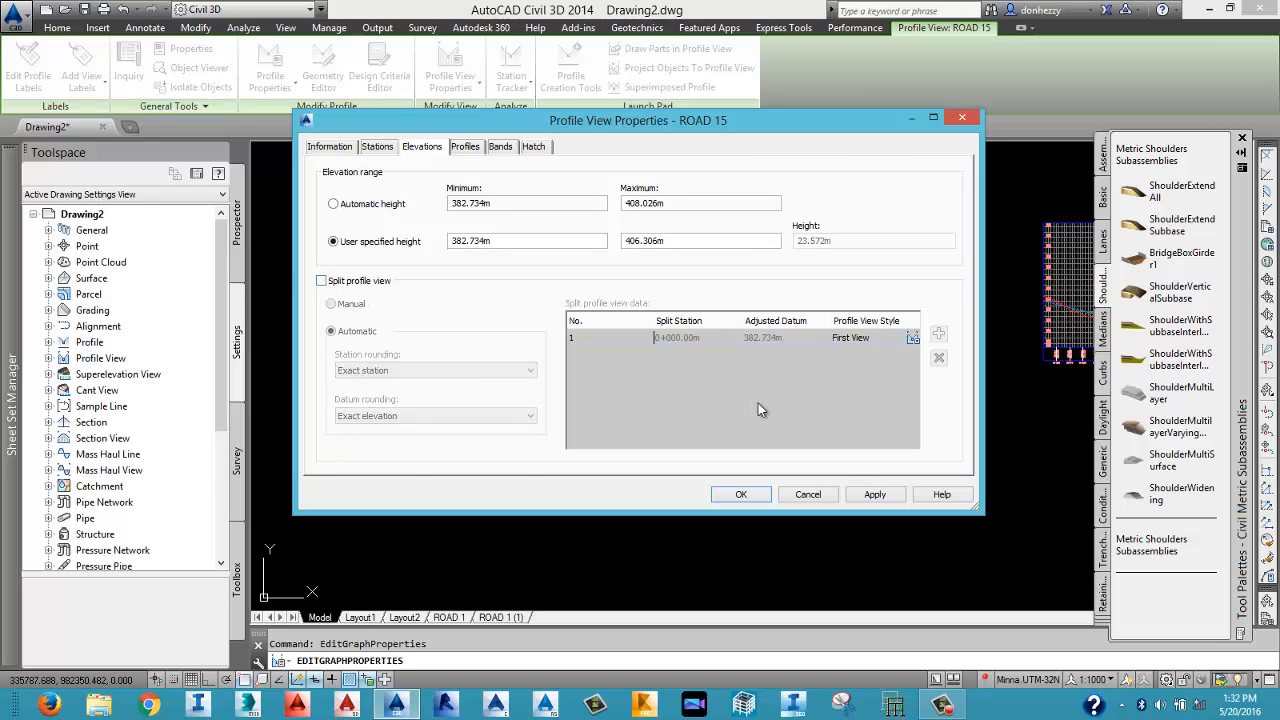
{"action": "left_click", "coordinate": [875, 497]}
{"action": "left_click", "coordinate": [735, 495]}
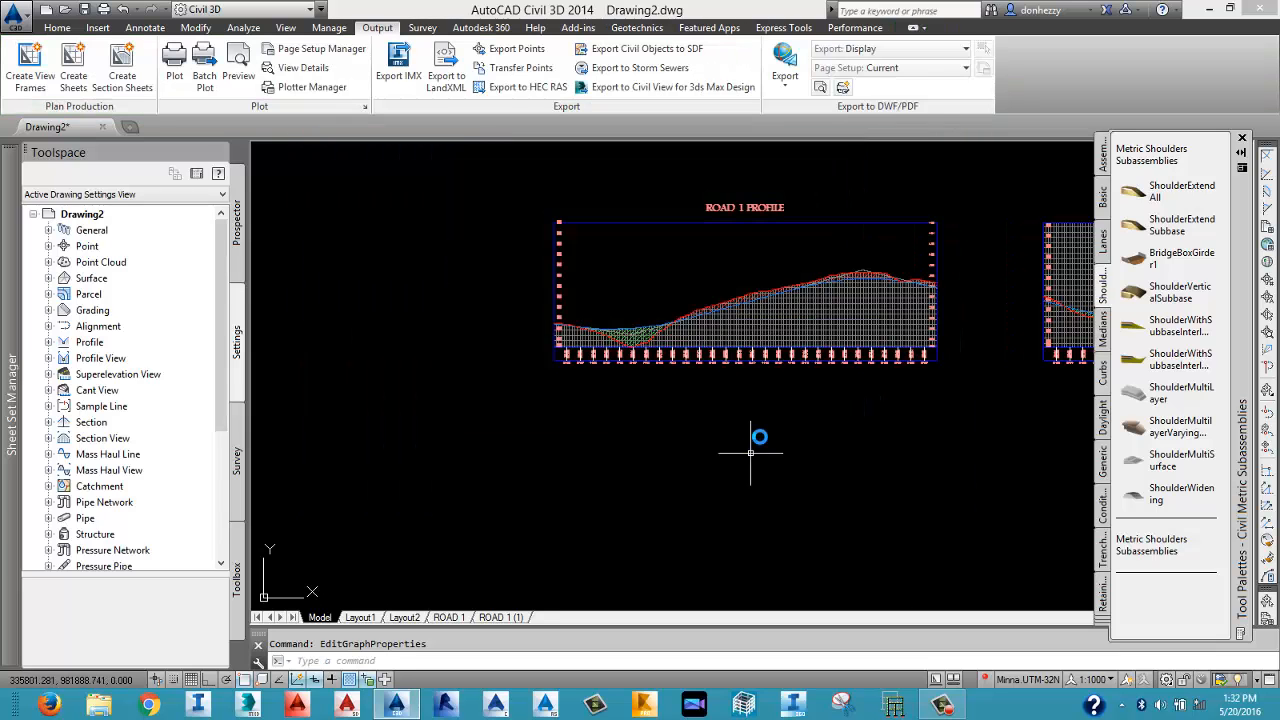
Turn off Split profile view in the elevation properties of the second new ROAD 1 profile view and apply the change.
{"action": "middle_click_drag", "start_coordinate": [923, 286], "coordinate": [766, 286]}
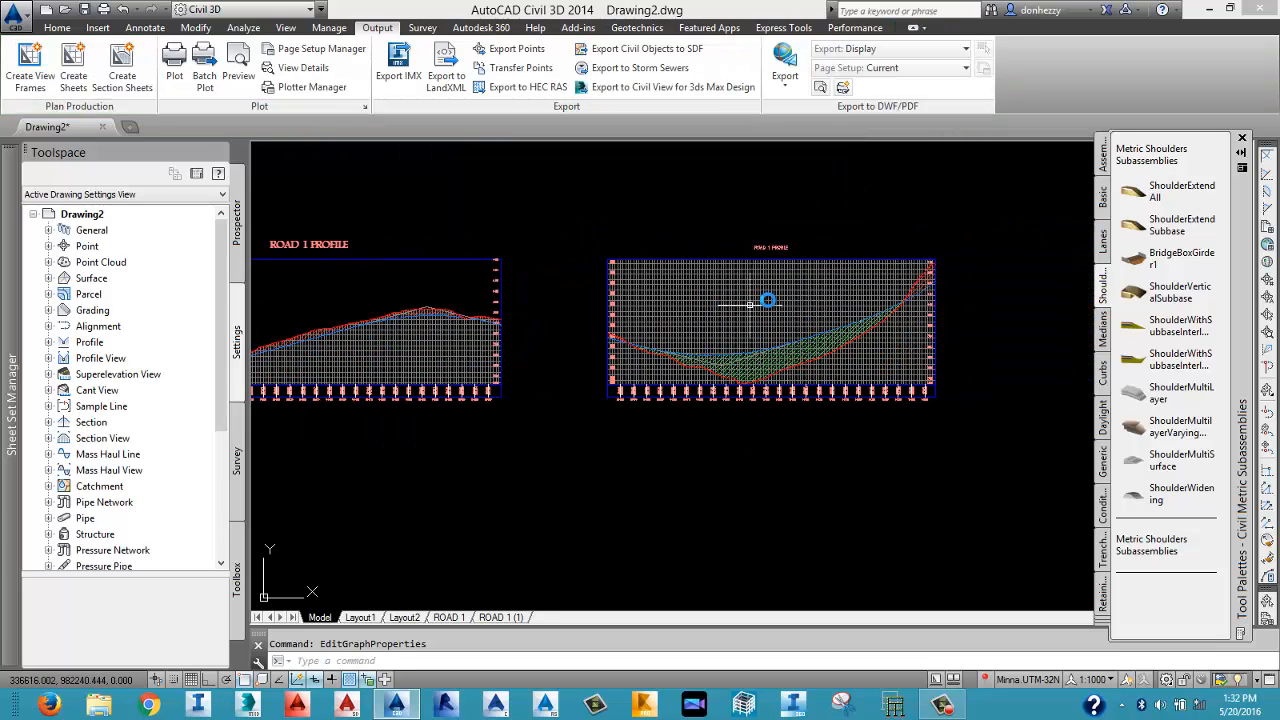
{"action": "left_click", "coordinate": [775, 249]}
{"action": "right_click", "coordinate": [775, 249]}
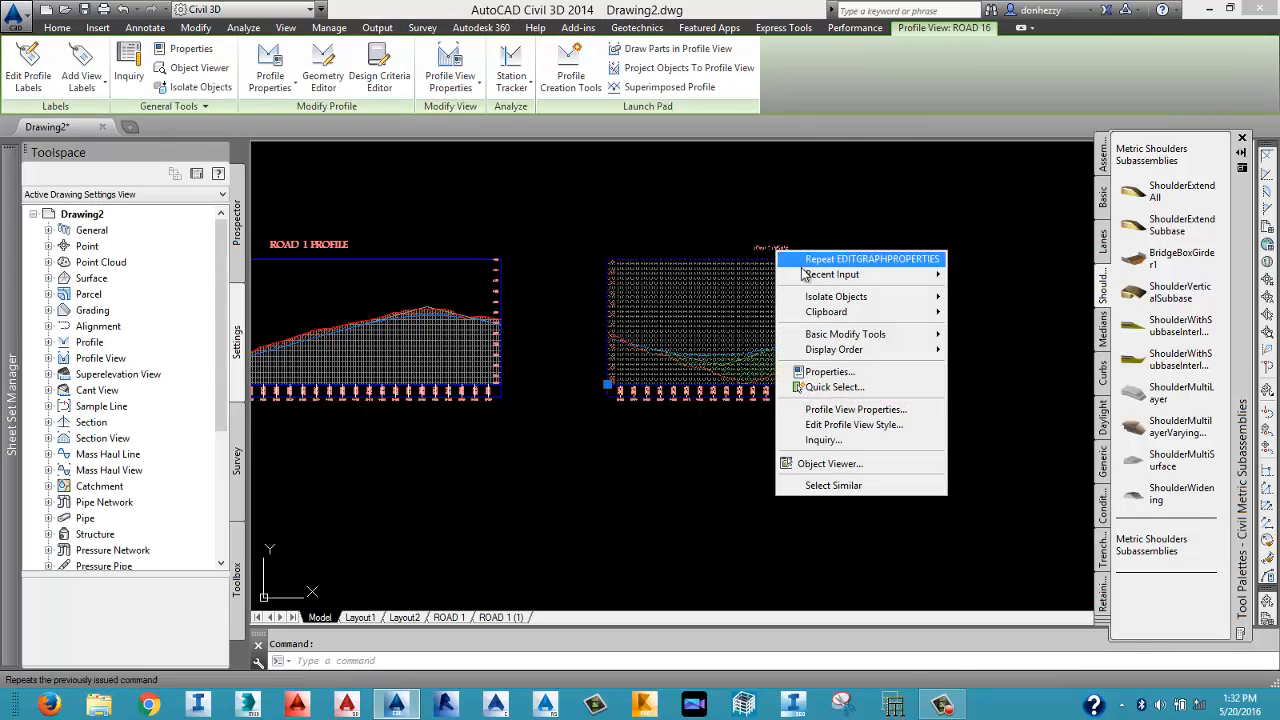
{"action": "left_click", "coordinate": [829, 410]}
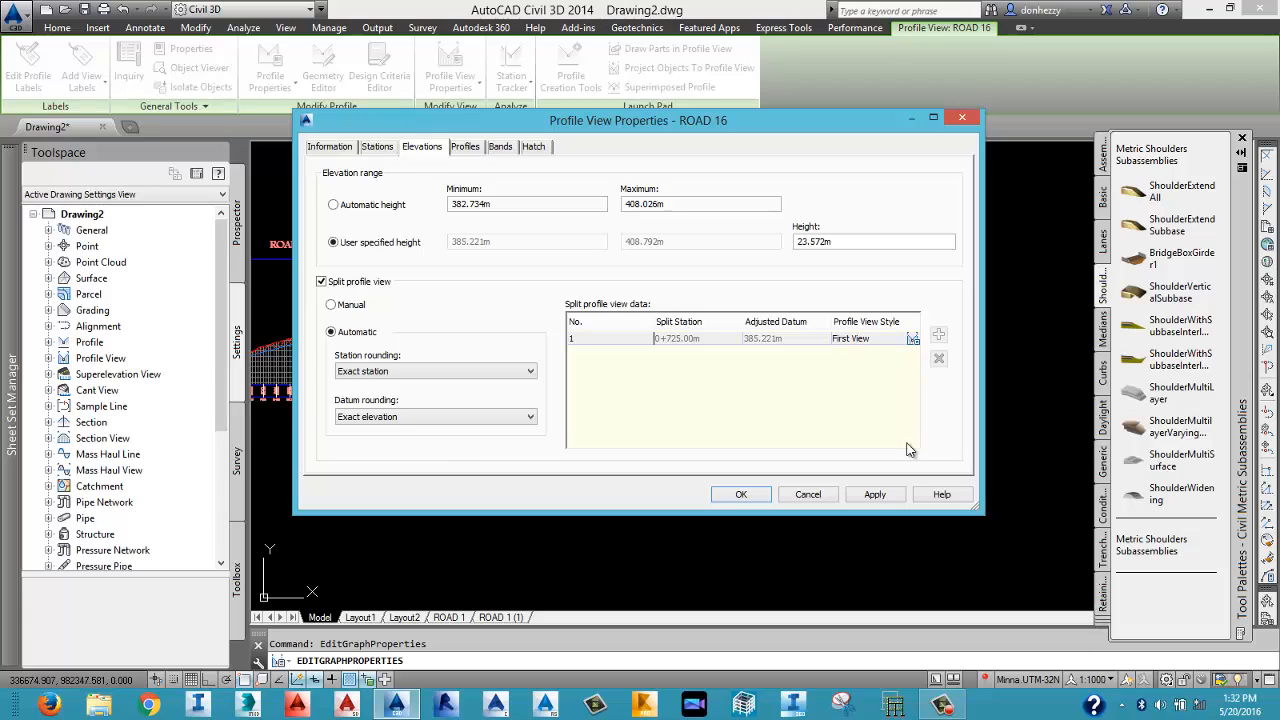
{"action": "left_click", "coordinate": [322, 282]}
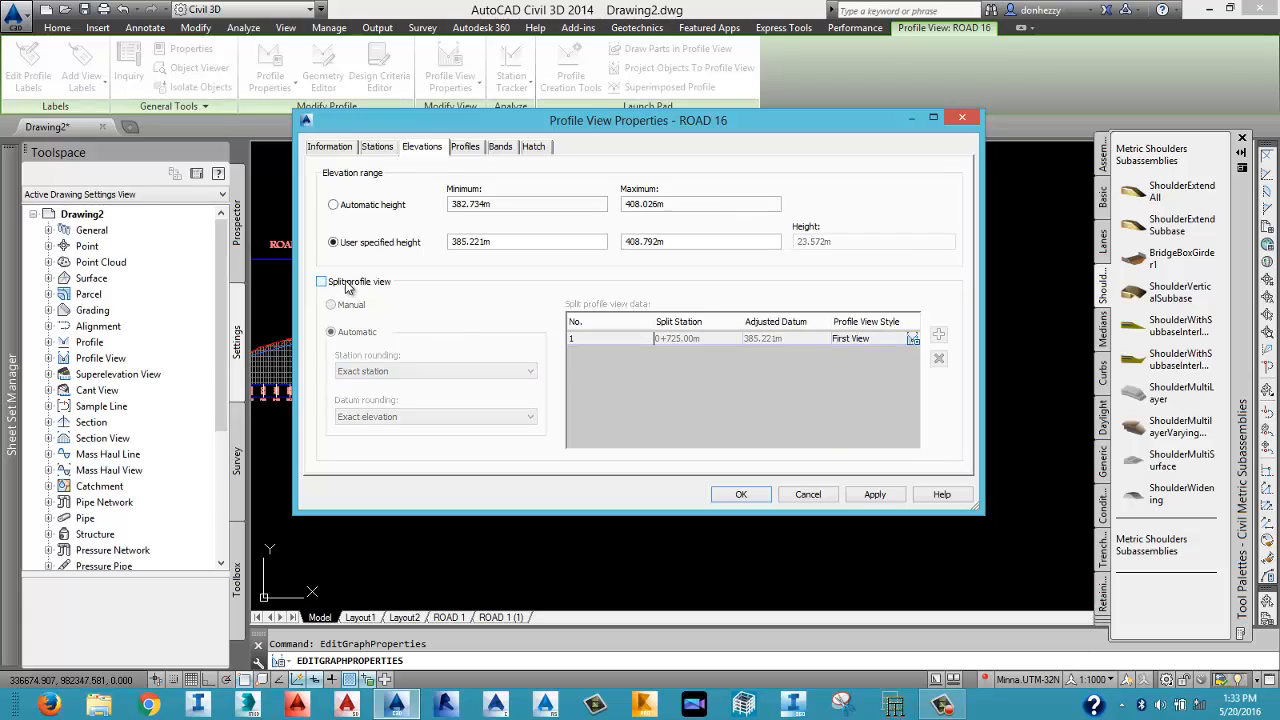
{"action": "left_click", "coordinate": [870, 494]}
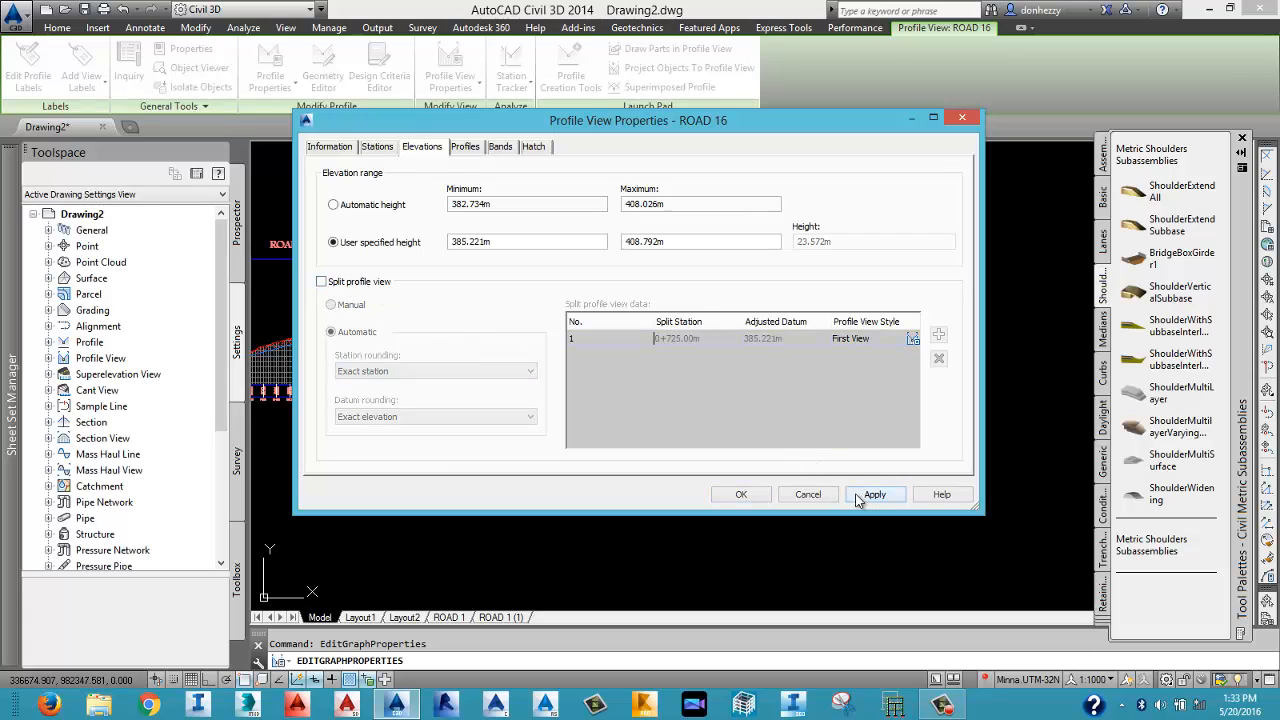
{"action": "left_click", "coordinate": [741, 494]}
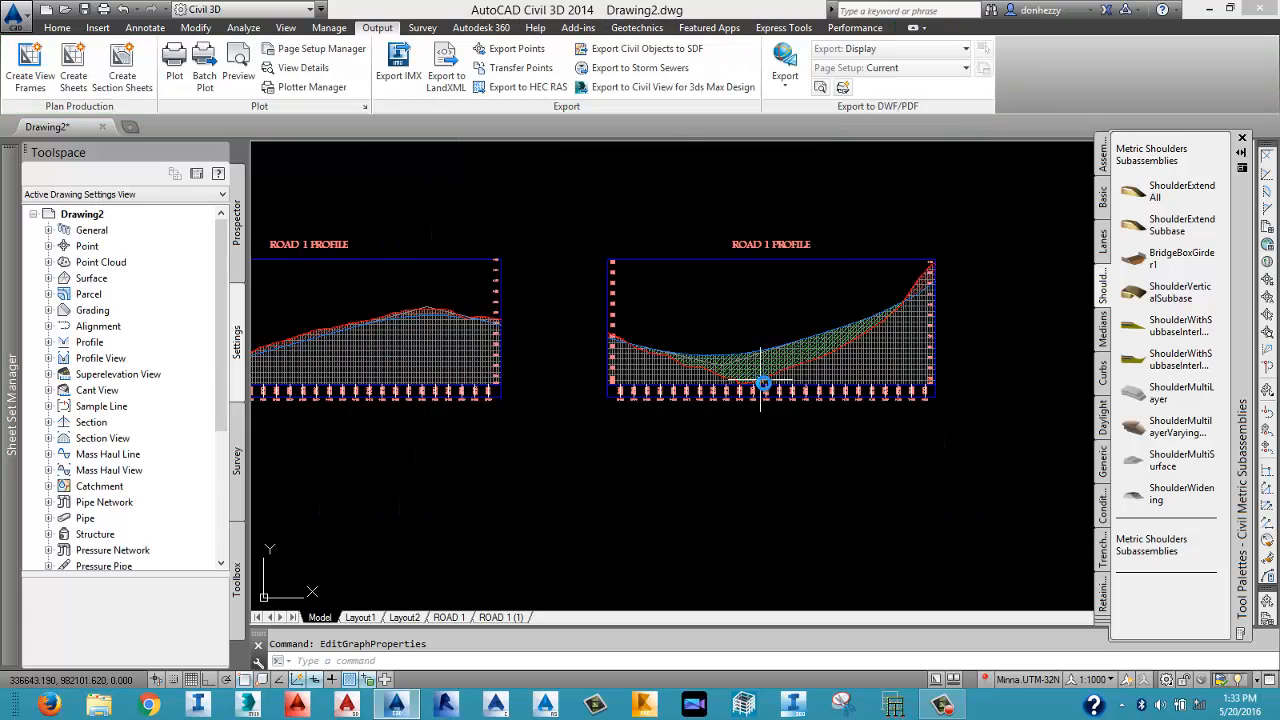
{"action": "scroll", "coordinate": [745, 390], "scroll_direction": "down", "scroll_amount": 2}
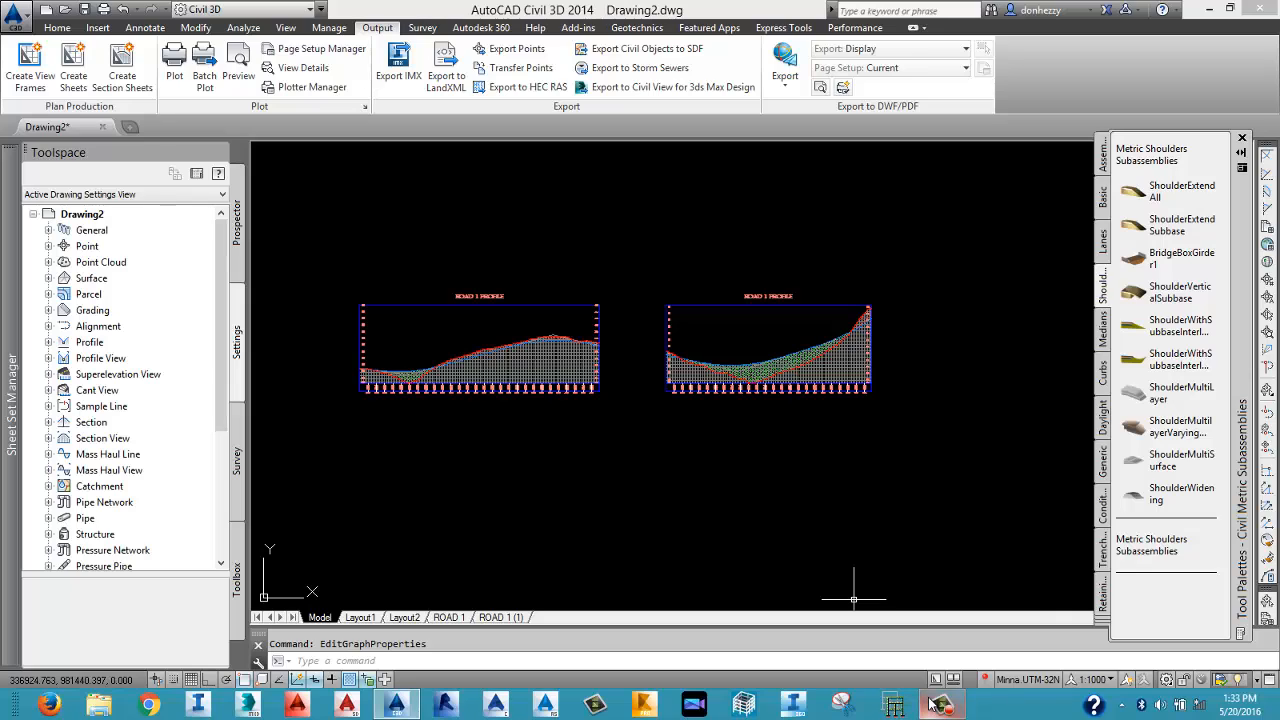
{"action": "mouse_move", "coordinate": [932, 705]}
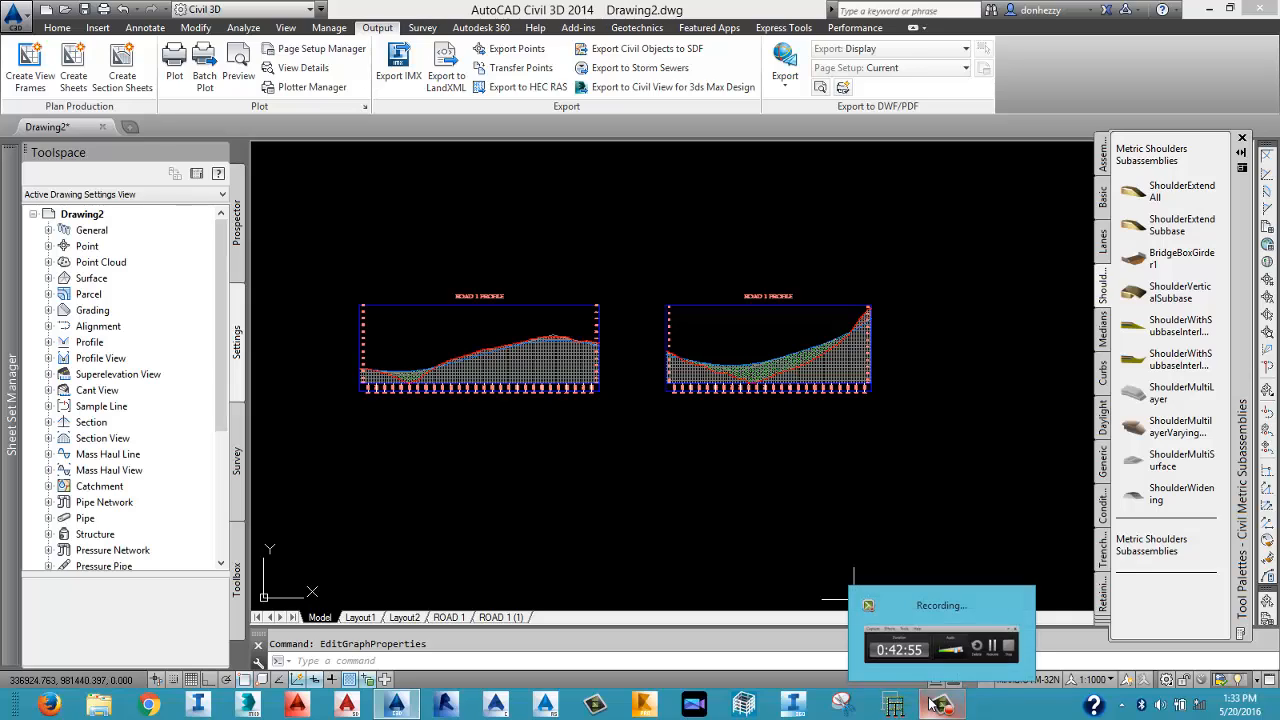
{"action": "left_click", "coordinate": [948, 640]}
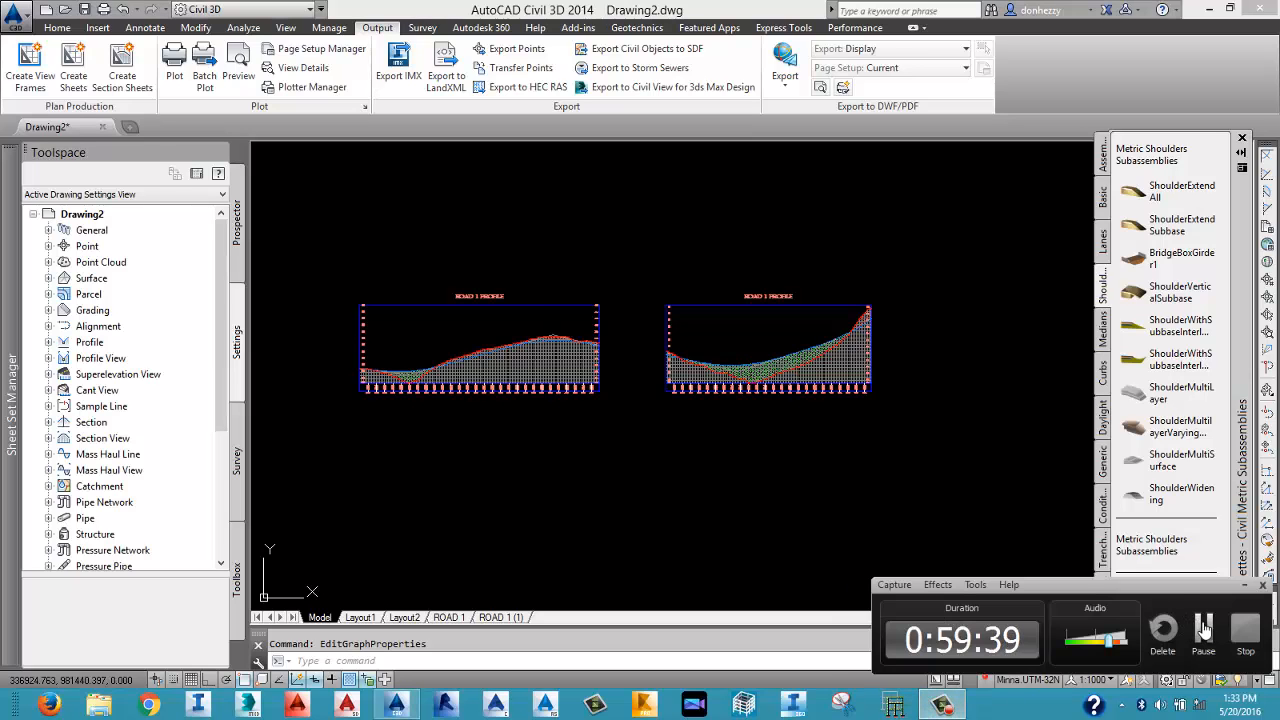
{"action": "left_click", "coordinate": [1205, 628]}
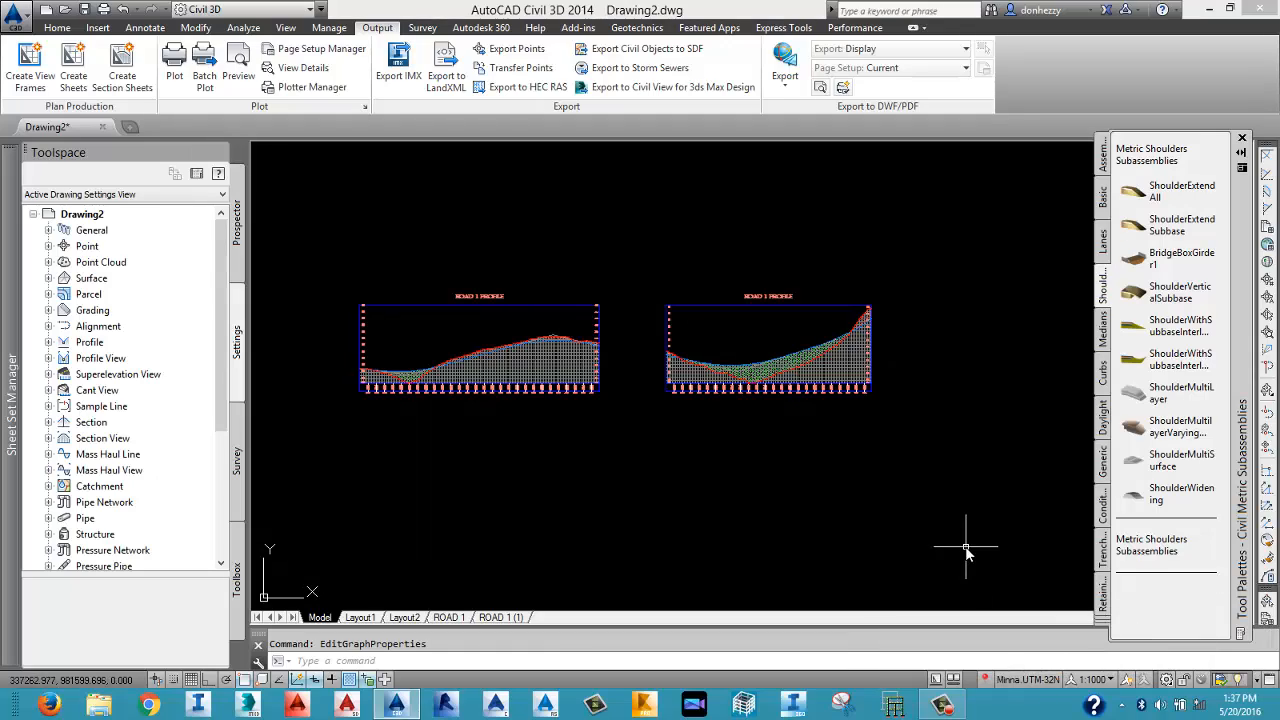
{"action": "left_click", "coordinate": [966, 544]}
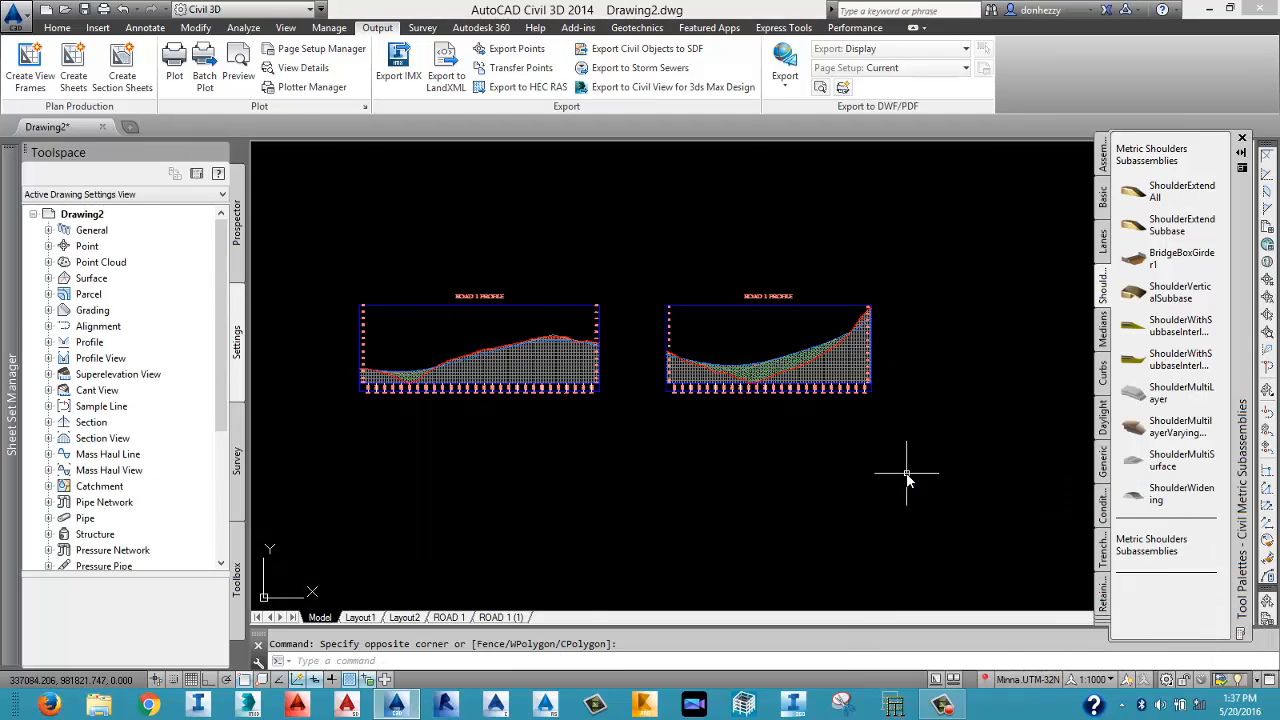
Compare the labels on the original ROAD 1 profile view with those on the two new profile views.
{"action": "middle_click_drag", "start_coordinate": [880, 469], "coordinate": [910, 474]}
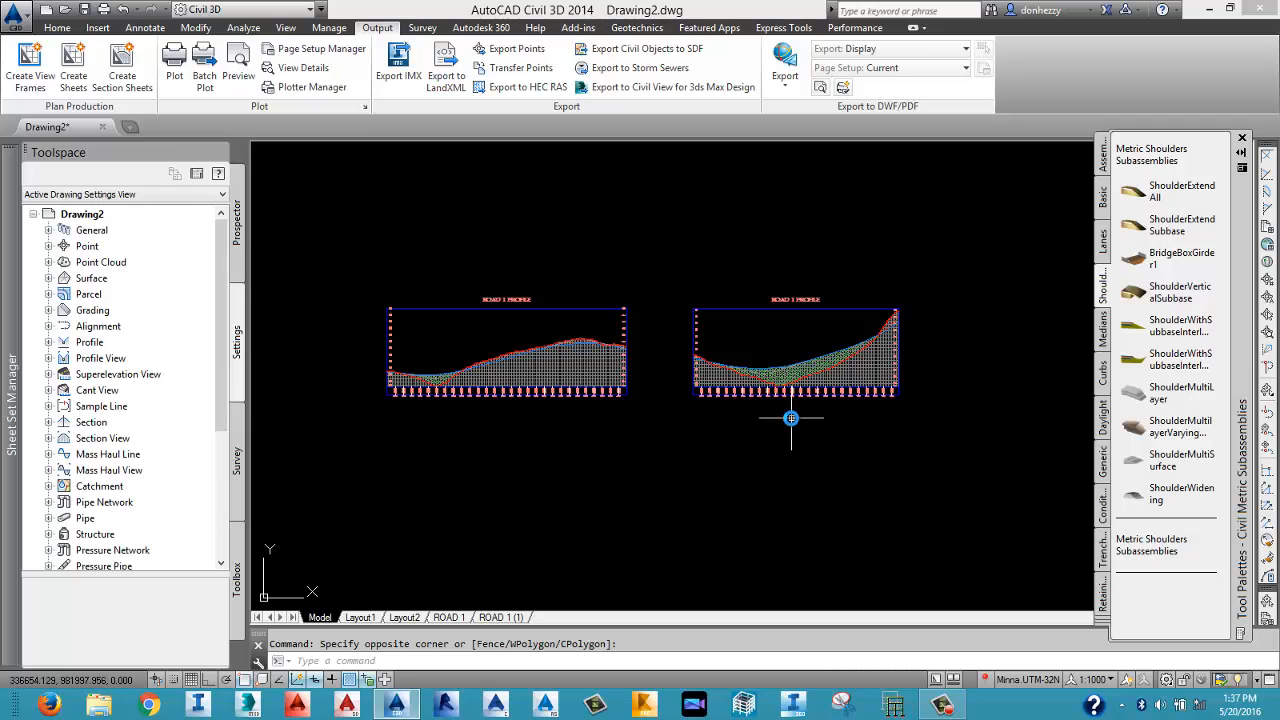
{"action": "scroll", "coordinate": [786, 464], "scroll_direction": "down", "scroll_amount": 5}
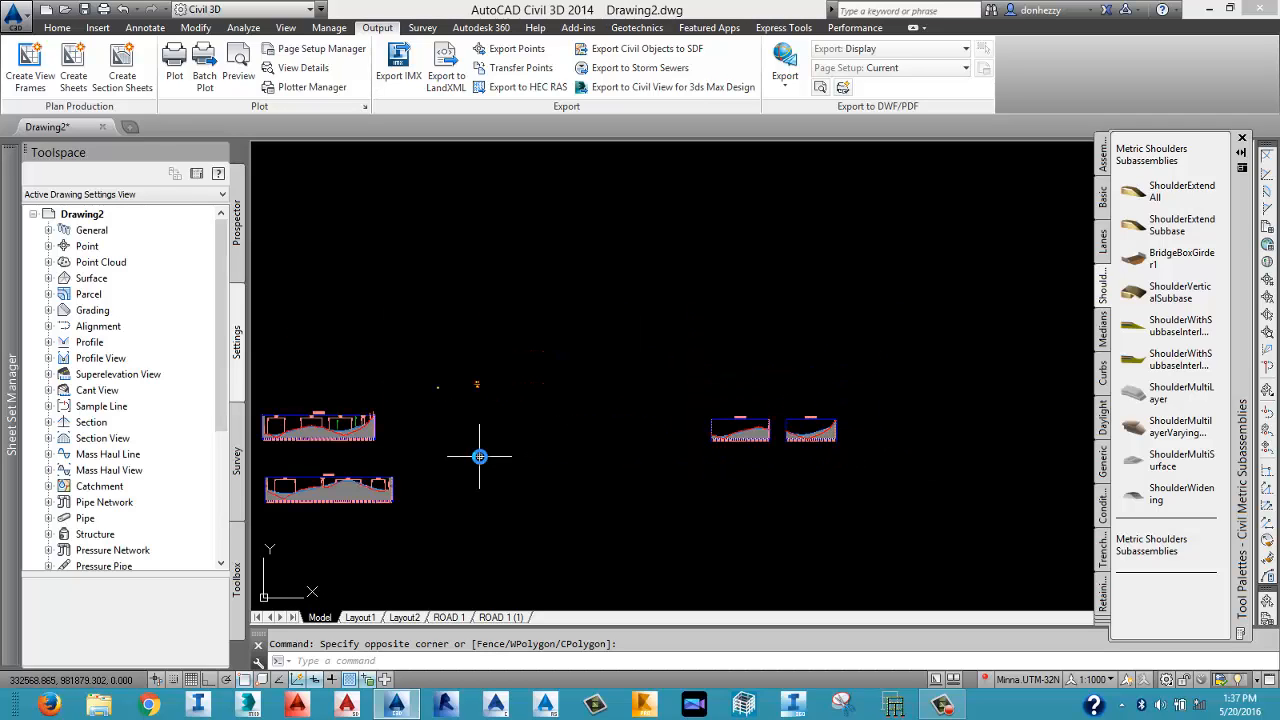
{"action": "middle_click_drag", "start_coordinate": [380, 458], "coordinate": [459, 451]}
{"action": "scroll", "coordinate": [363, 435], "scroll_direction": "up", "scroll_amount": 5}
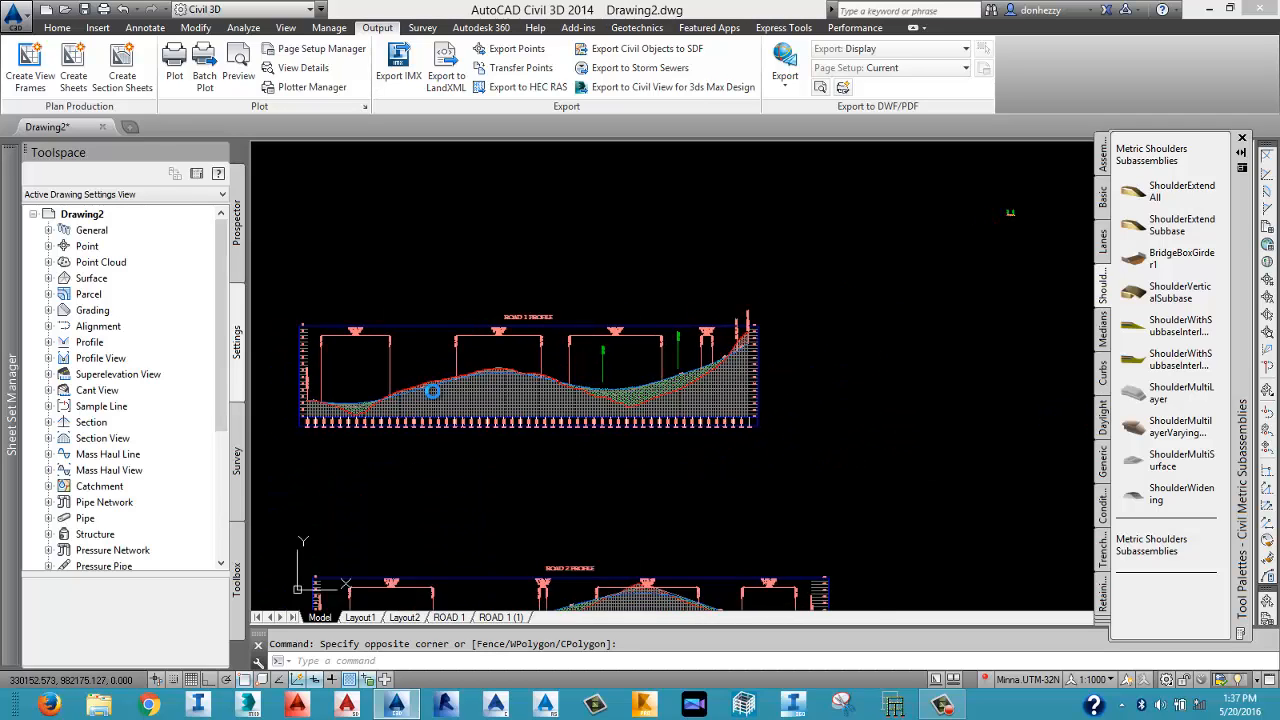
{"action": "scroll", "coordinate": [426, 402], "scroll_direction": "up", "scroll_amount": 2}
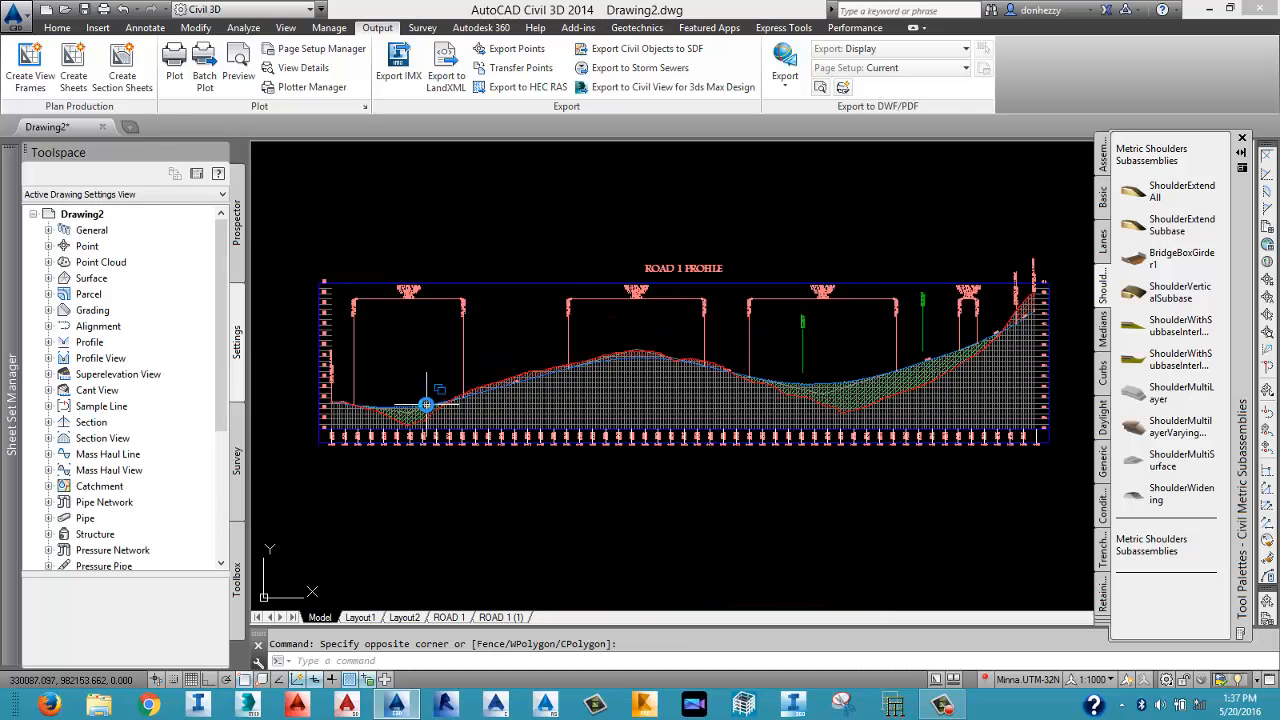
{"action": "scroll", "coordinate": [426, 405], "scroll_direction": "down", "scroll_amount": 4}
{"action": "scroll", "coordinate": [694, 403], "scroll_direction": "up", "scroll_amount": 4}
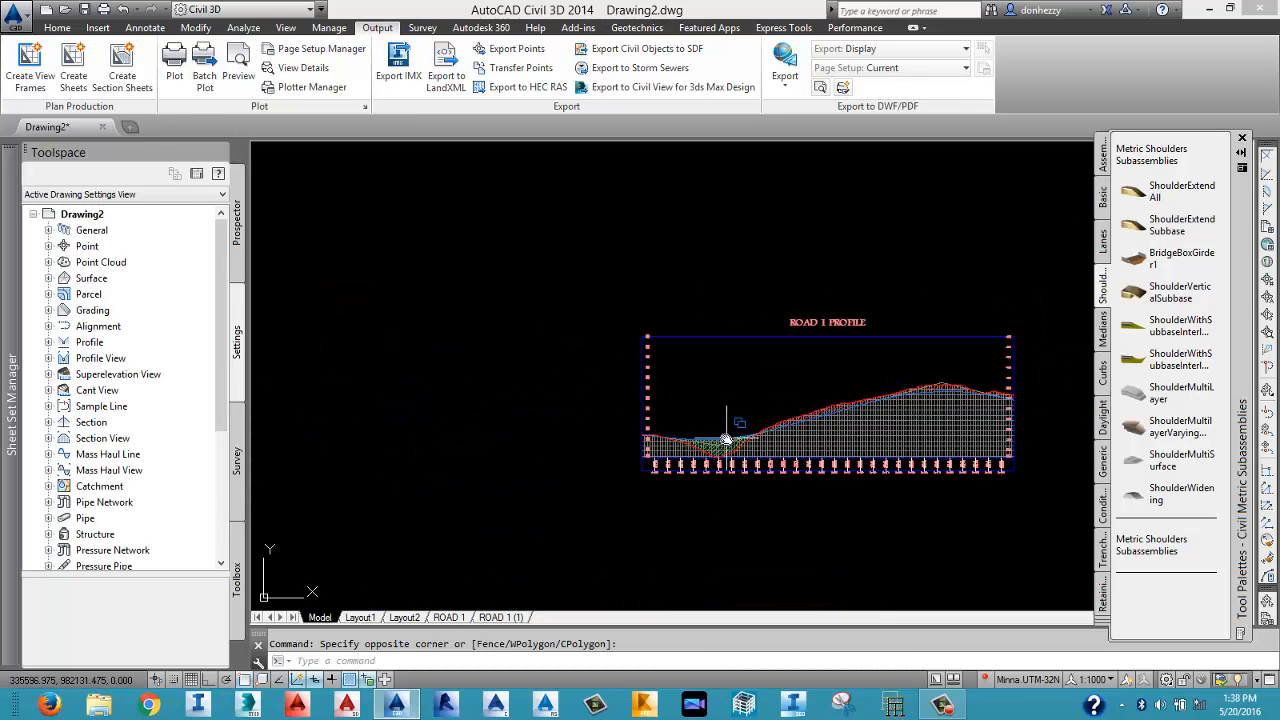
Import the Complete Label Set into the labels of the designed profile in the first new ROAD 1 profile view and apply it.
{"action": "scroll", "coordinate": [726, 440], "scroll_direction": "up", "scroll_amount": 6}
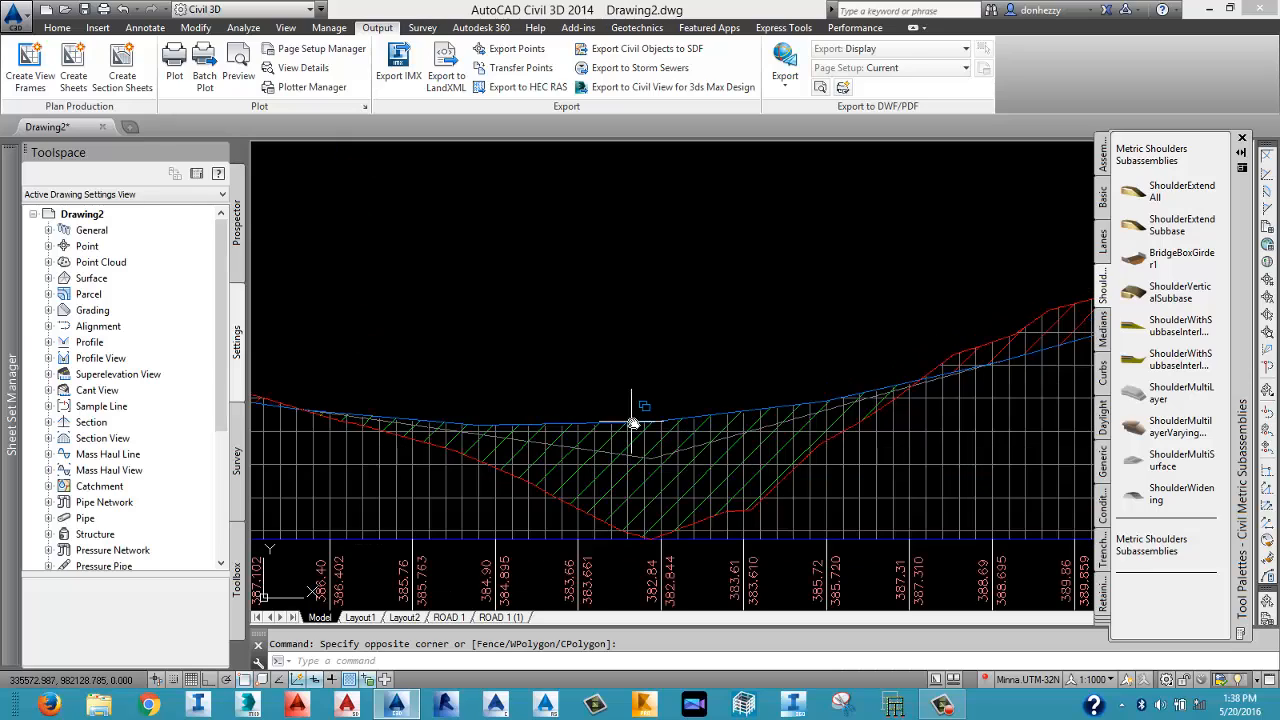
{"action": "left_click", "coordinate": [635, 423]}
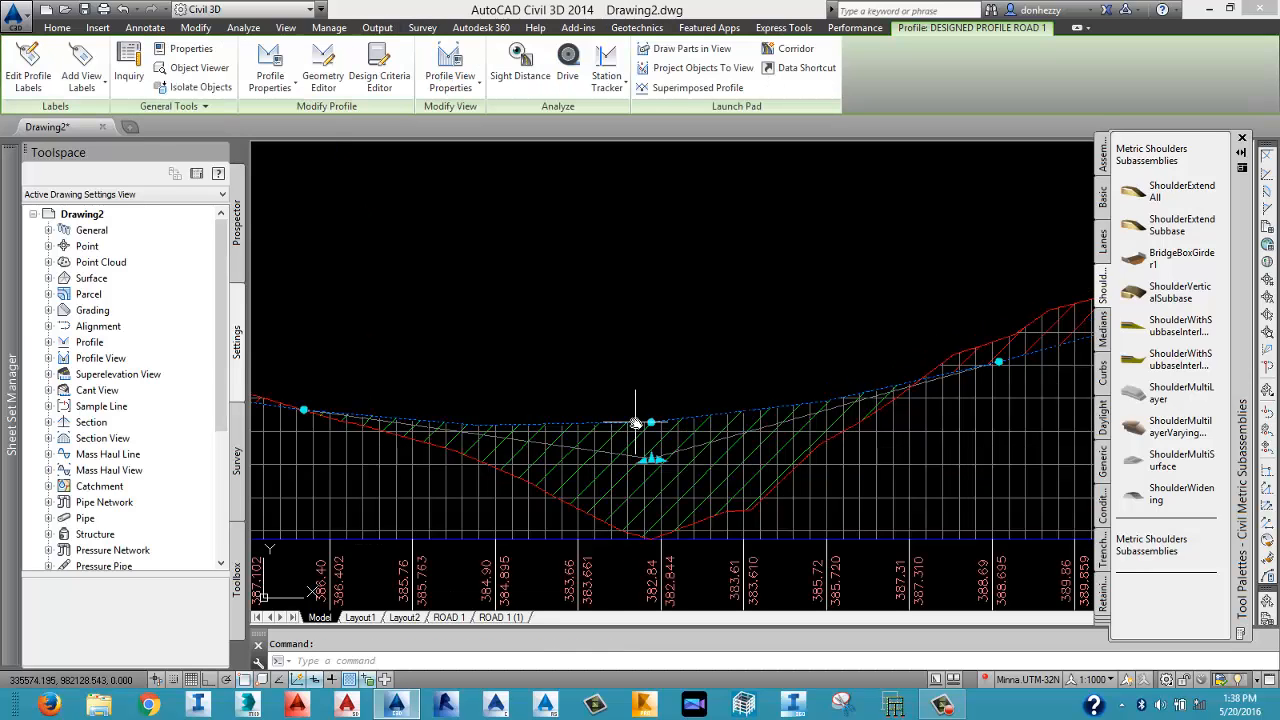
{"action": "right_click", "coordinate": [636, 425]}
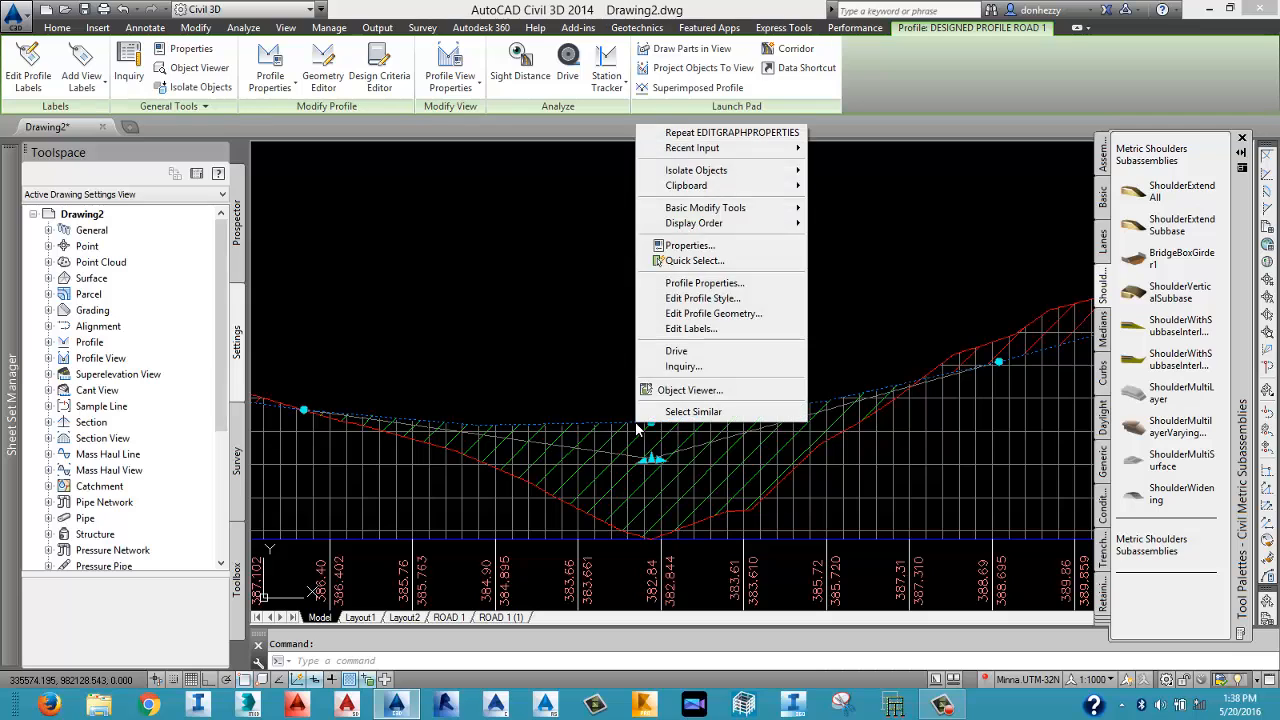
{"action": "left_click", "coordinate": [697, 329]}
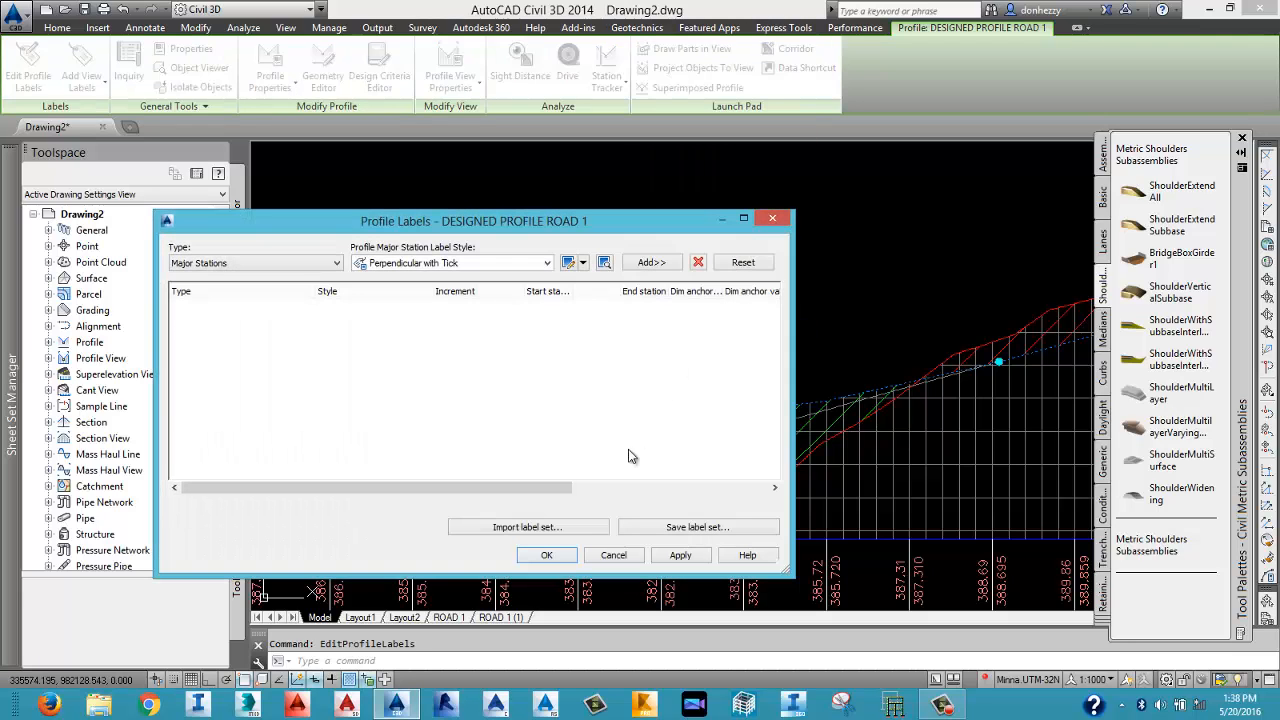
{"action": "left_click", "coordinate": [584, 538]}
{"action": "left_click", "coordinate": [672, 304]}
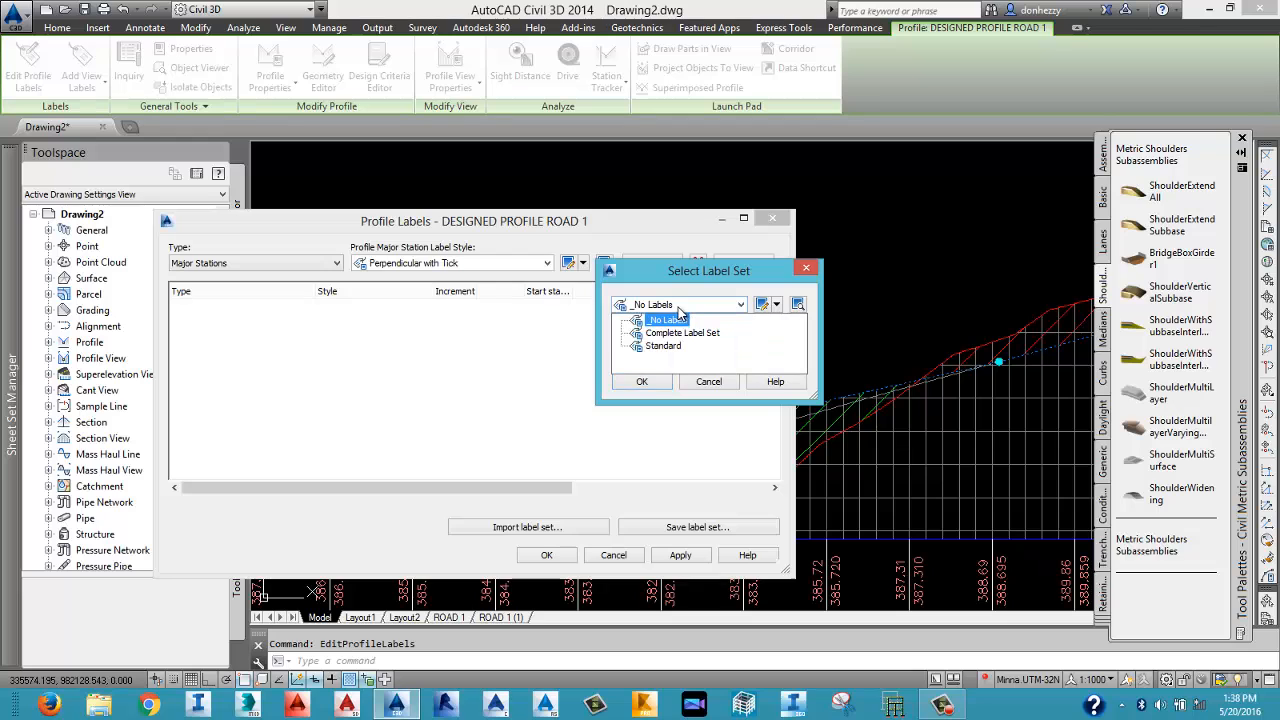
{"action": "left_click", "coordinate": [668, 333]}
{"action": "left_click", "coordinate": [642, 381]}
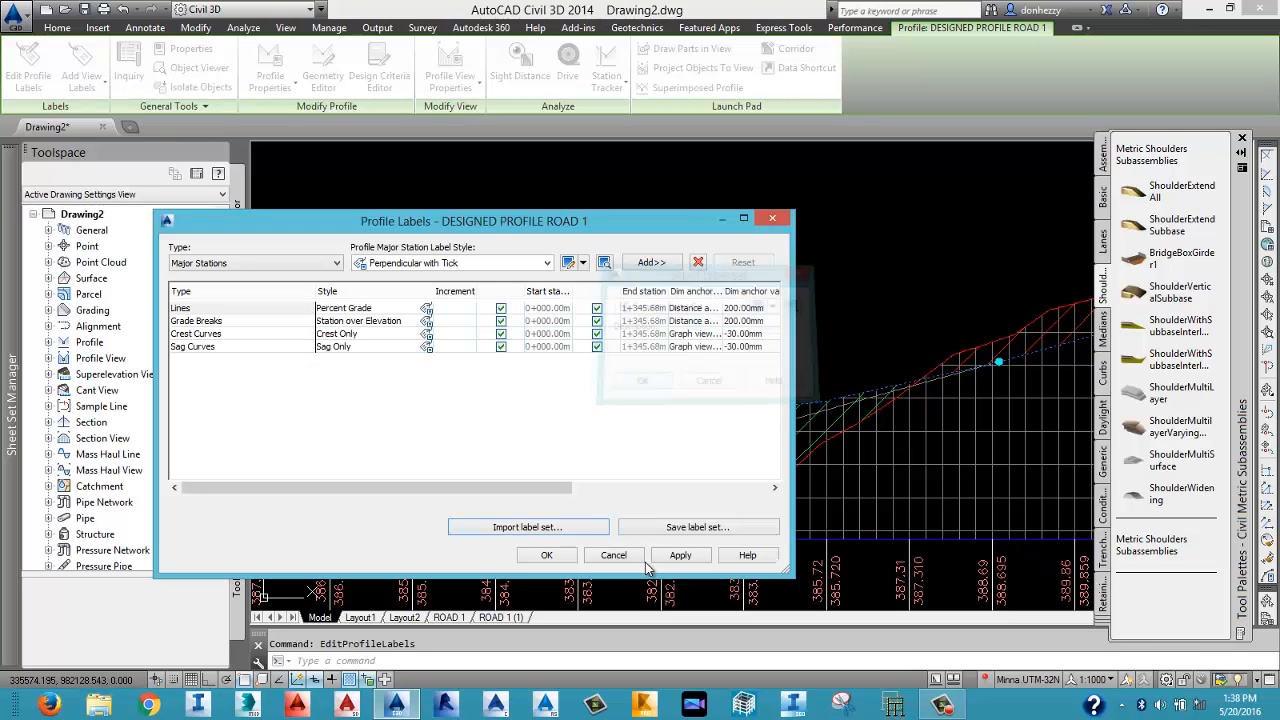
{"action": "left_click", "coordinate": [664, 559]}
{"action": "left_click", "coordinate": [548, 555]}
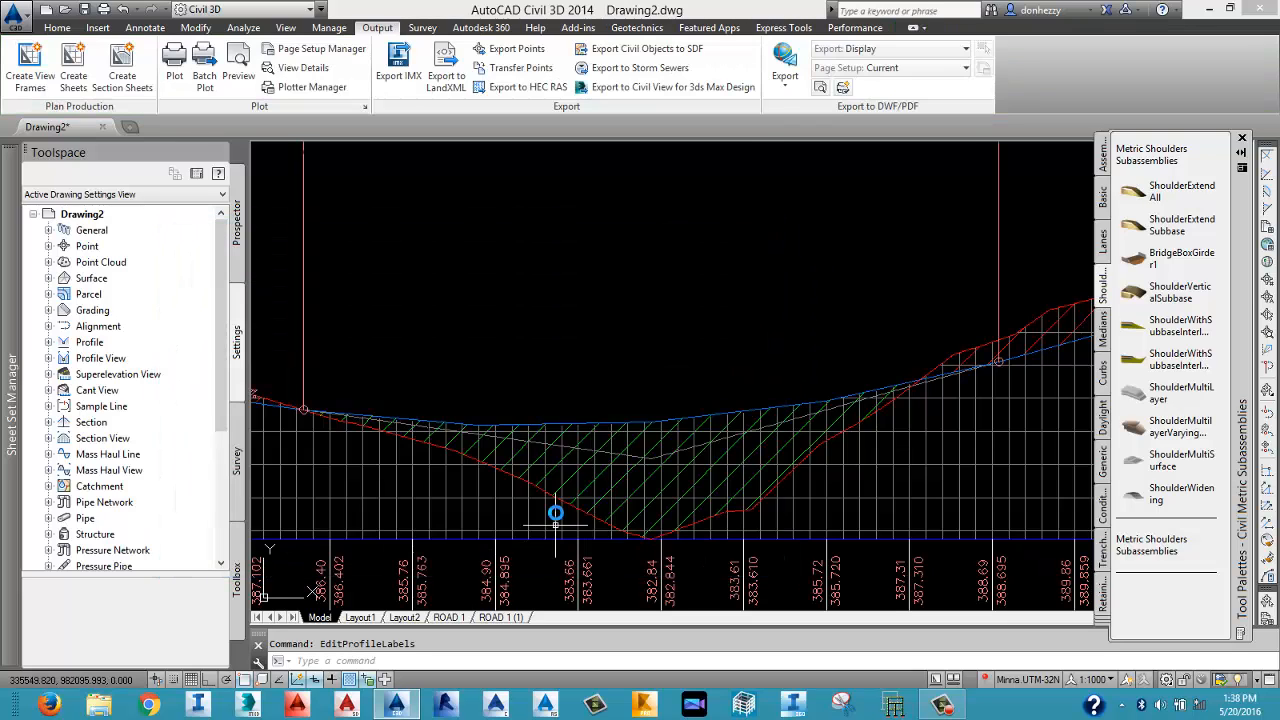
Import the Complete Label Set for the designed profile in the second new ROAD 1 profile view and accept the labels.
{"action": "scroll", "coordinate": [557, 514], "scroll_direction": "down", "scroll_amount": 5}
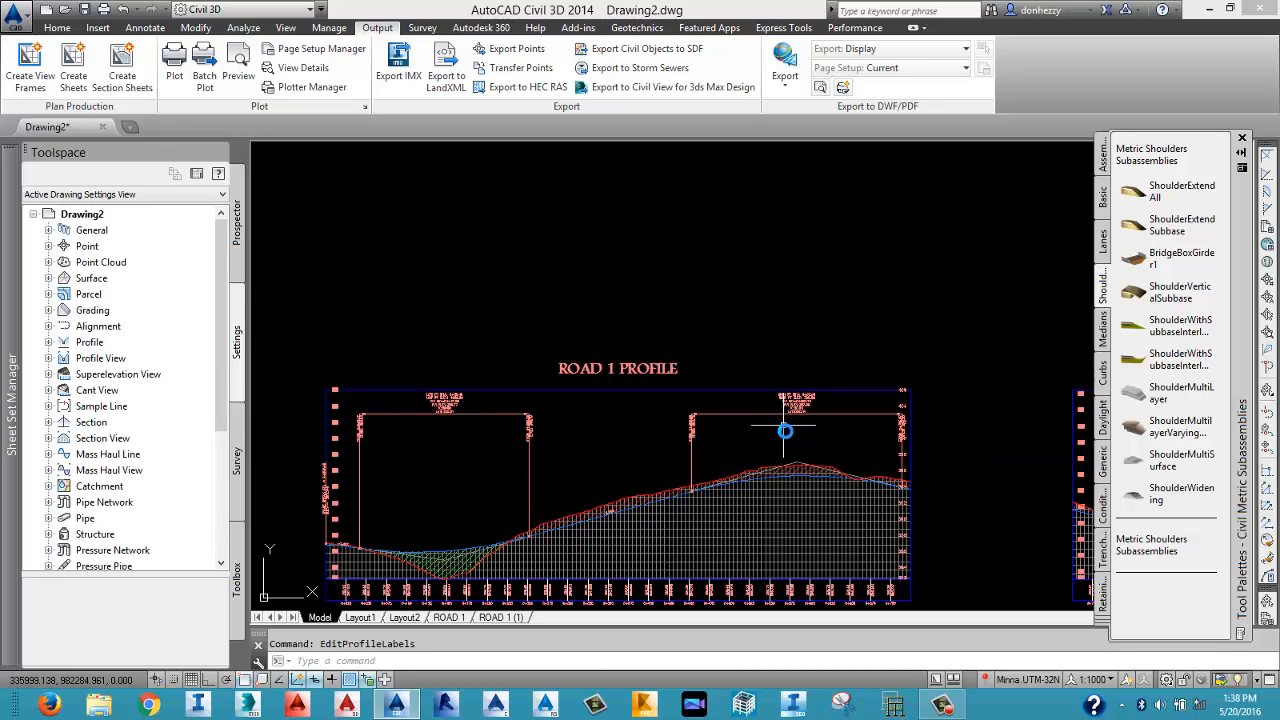
{"action": "scroll", "coordinate": [783, 431], "scroll_direction": "down", "scroll_amount": 3}
{"action": "scroll", "coordinate": [792, 458], "scroll_direction": "up", "scroll_amount": 6}
{"action": "scroll", "coordinate": [763, 414], "scroll_direction": "up", "scroll_amount": 5}
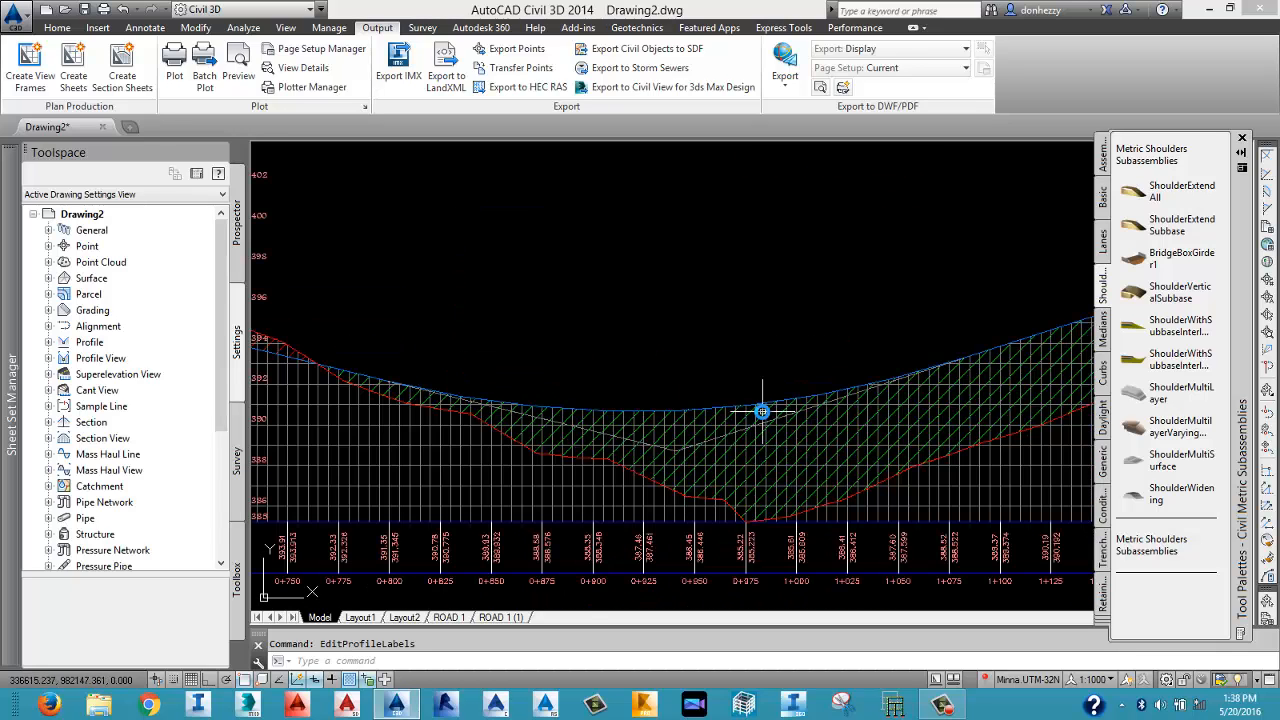
{"action": "left_click", "coordinate": [713, 409]}
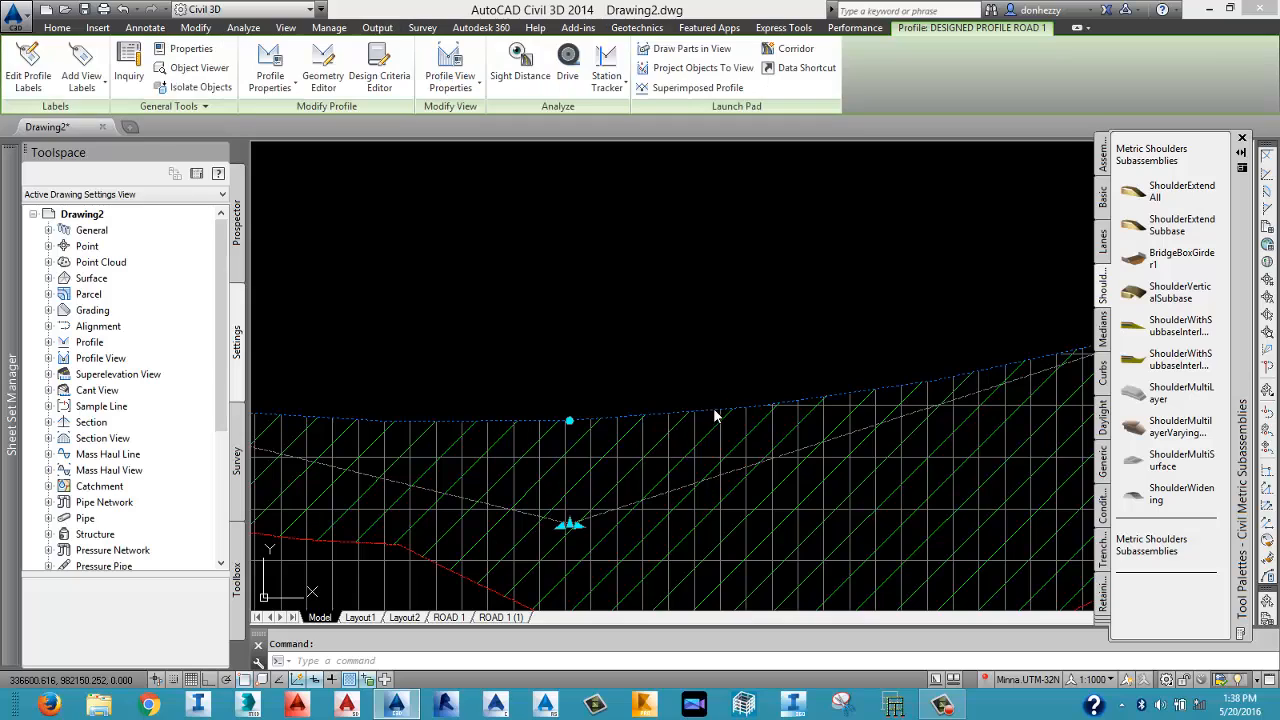
{"action": "right_click", "coordinate": [713, 409]}
{"action": "left_click", "coordinate": [788, 321]}
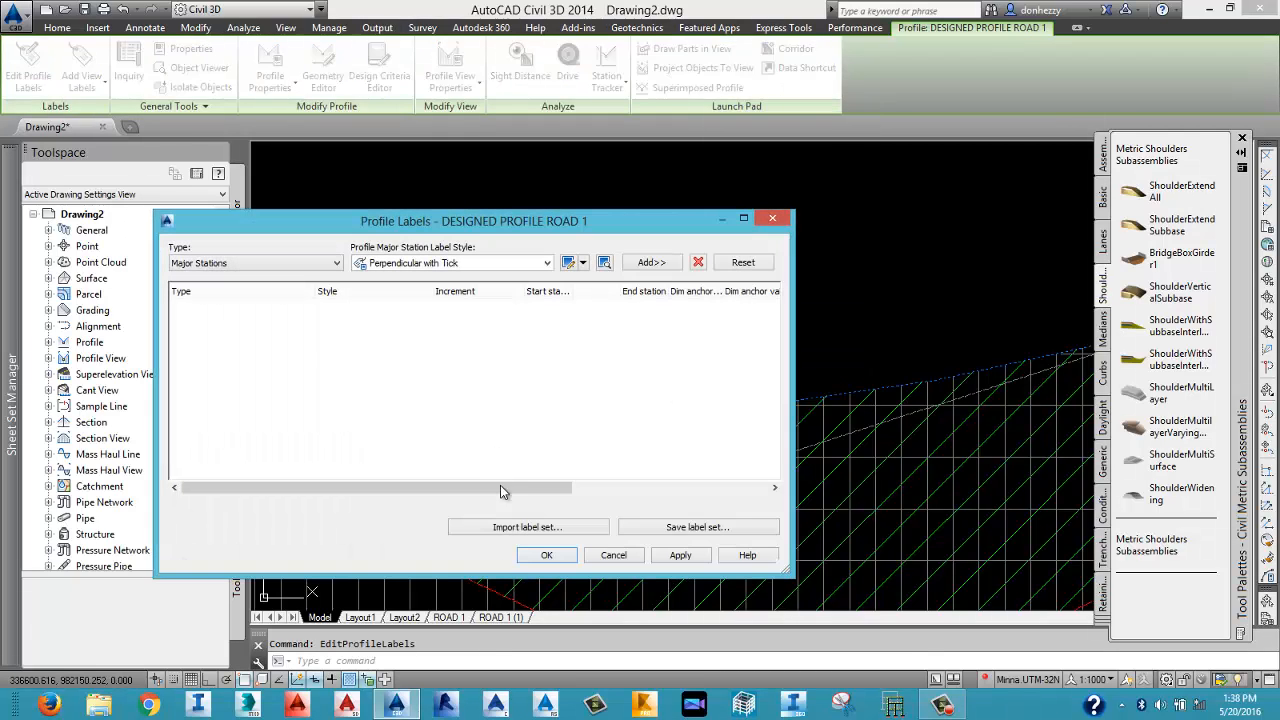
{"action": "left_click", "coordinate": [516, 527]}
{"action": "left_click", "coordinate": [660, 309]}
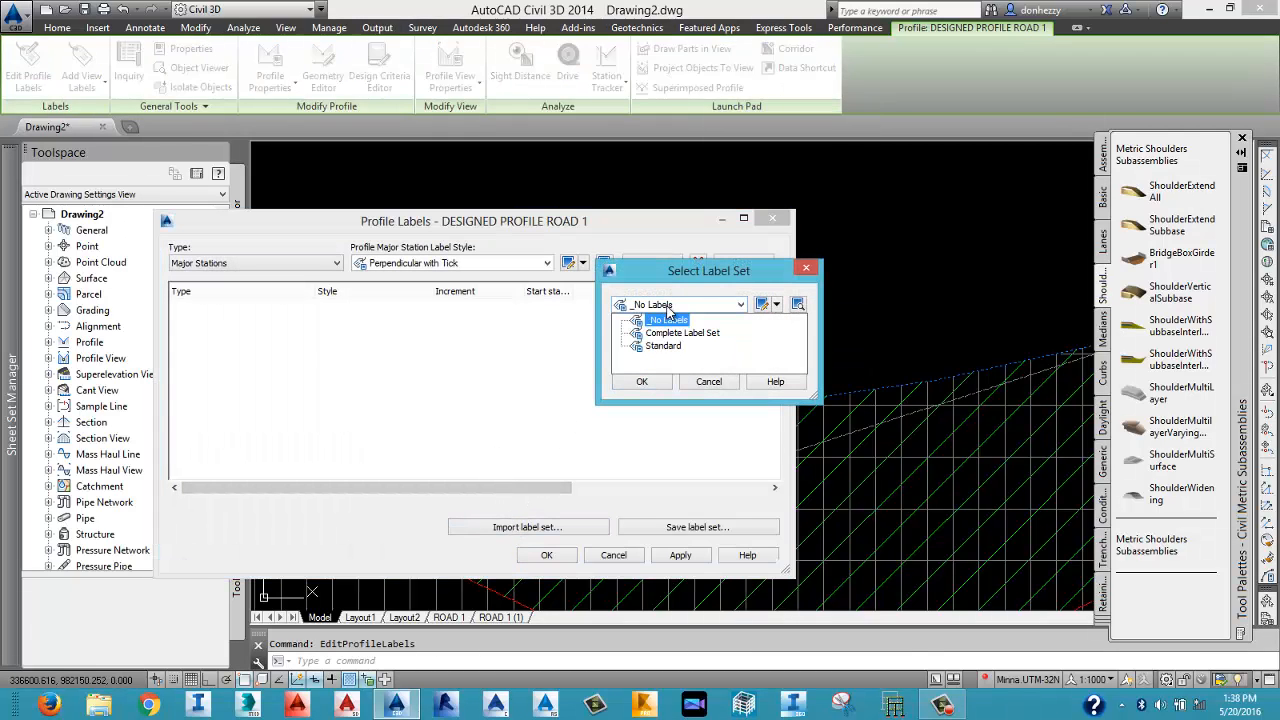
{"action": "left_click", "coordinate": [666, 334]}
{"action": "left_click", "coordinate": [657, 385]}
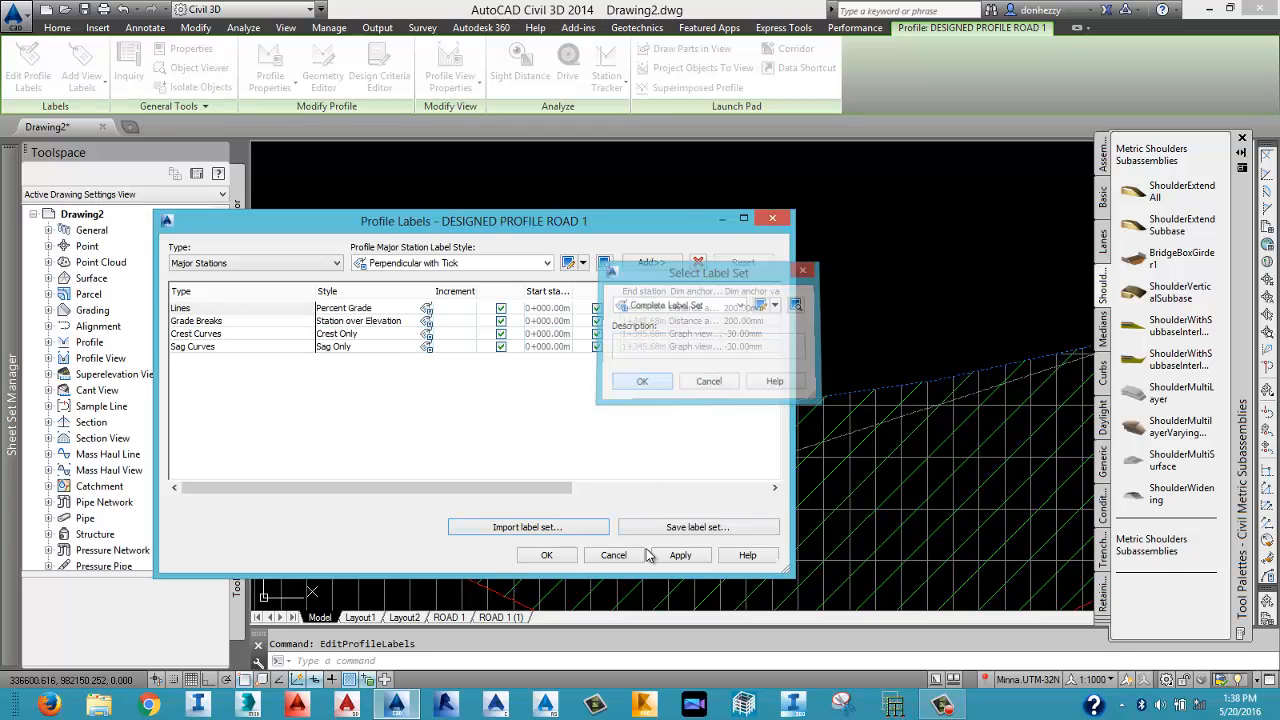
{"action": "left_click", "coordinate": [553, 555]}
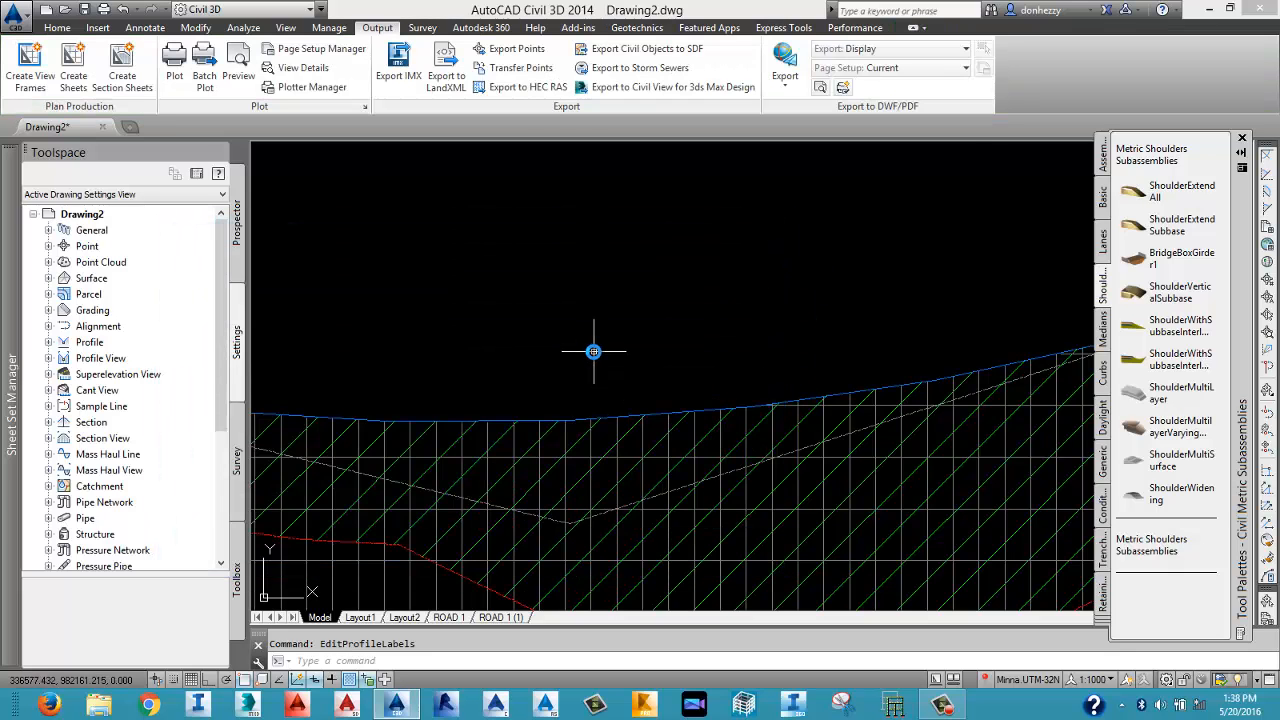
Review the design labels on both new ROAD 1 profile views and their placement relative to the original profile views.
{"action": "scroll", "coordinate": [594, 352], "scroll_direction": "down", "scroll_amount": 5}
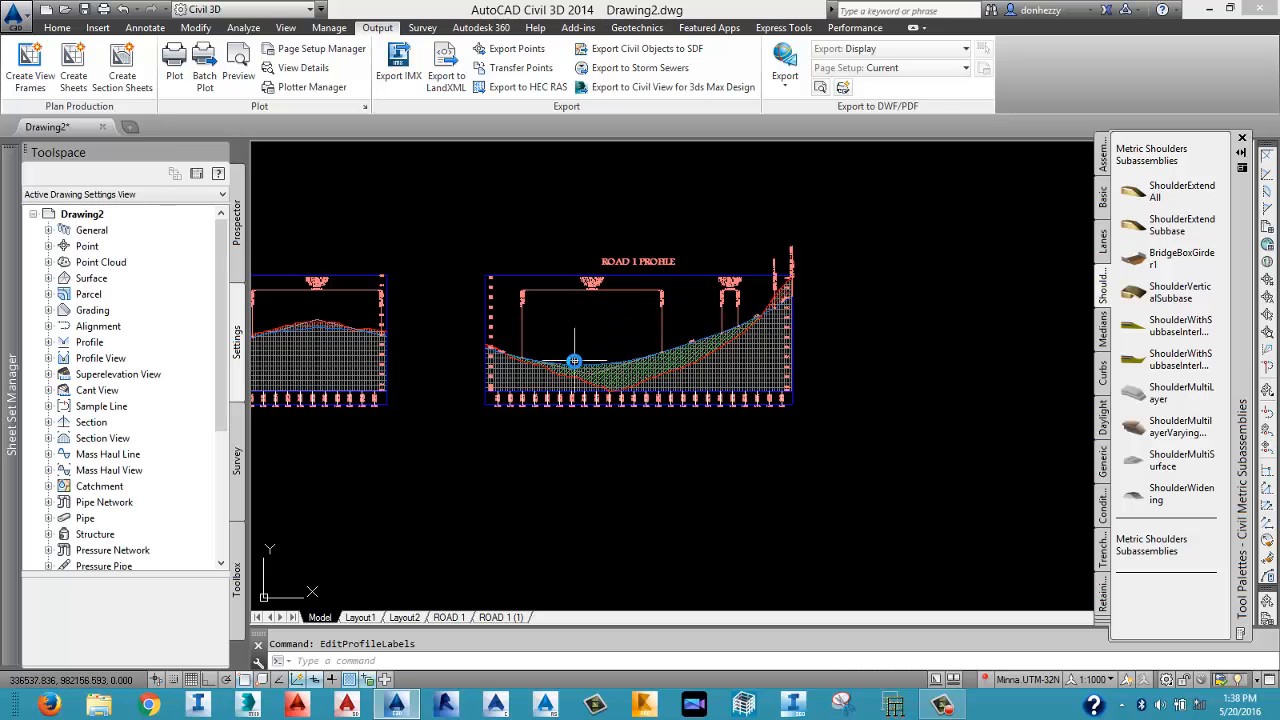
{"action": "middle_click_drag", "start_coordinate": [574, 363], "coordinate": [652, 374]}
{"action": "middle_click_drag", "start_coordinate": [606, 413], "coordinate": [776, 410]}
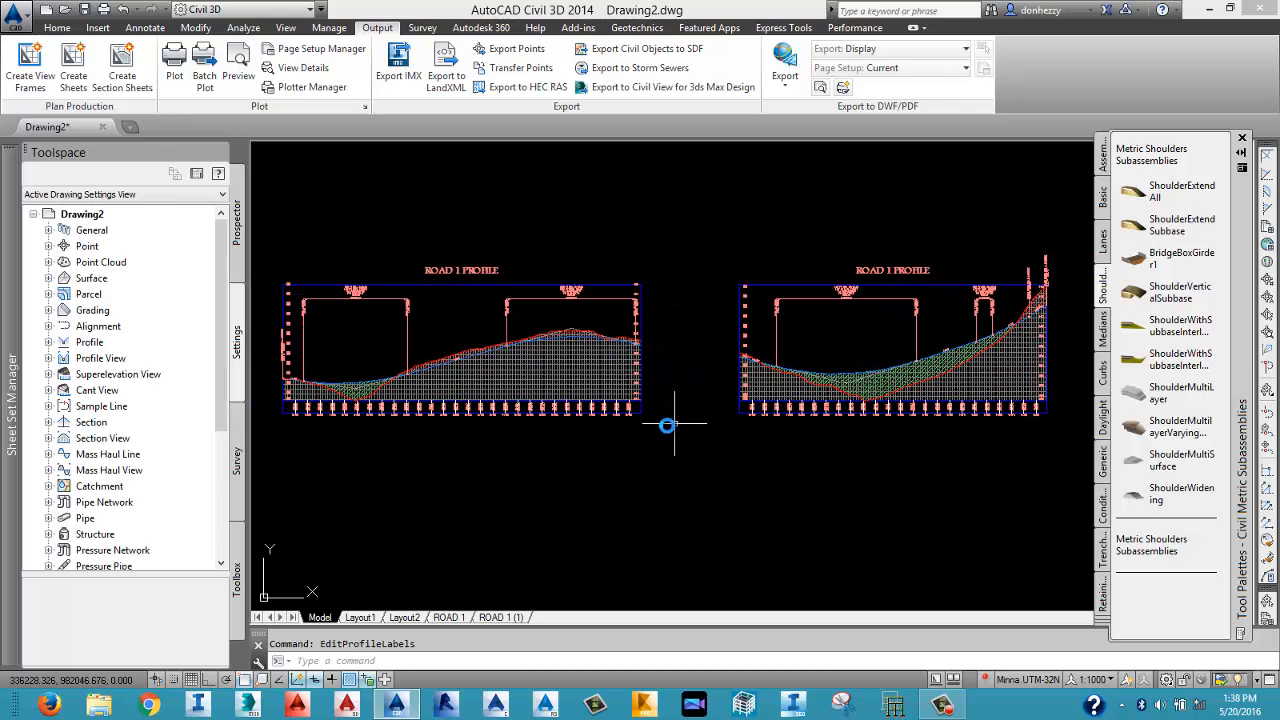
{"action": "middle_click_drag", "start_coordinate": [634, 426], "coordinate": [667, 431]}
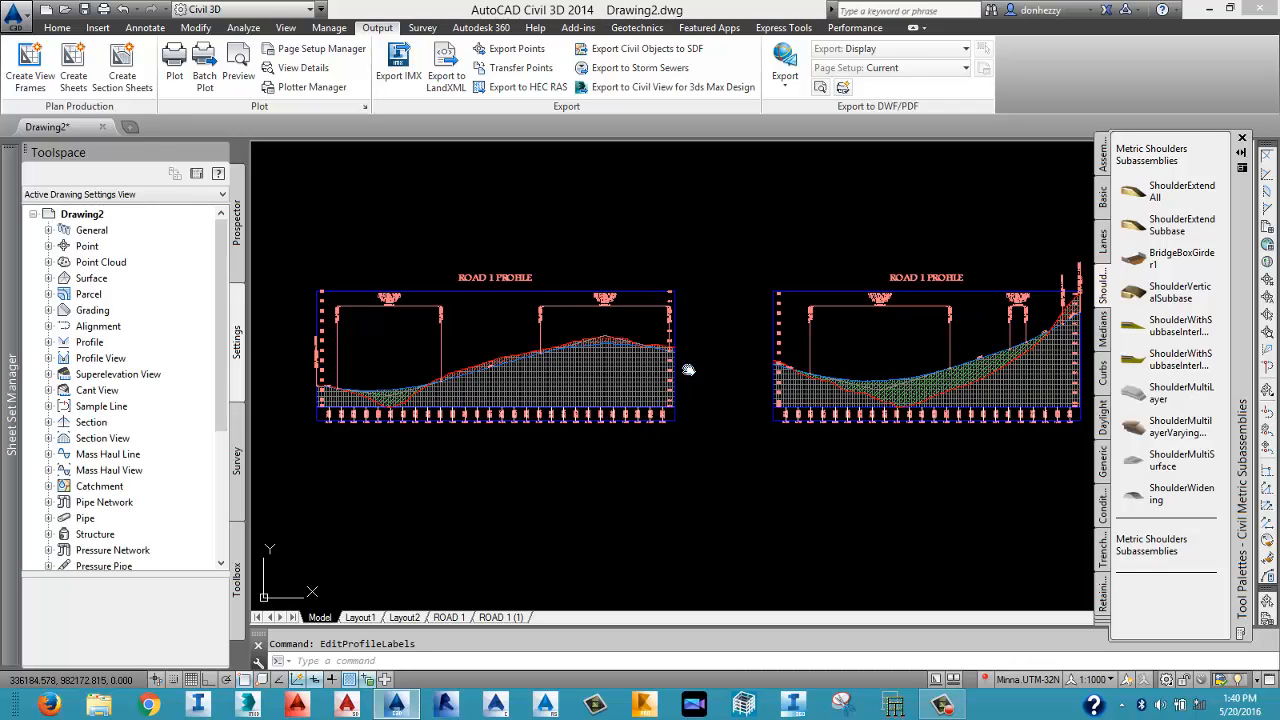
{"action": "scroll", "coordinate": [680, 374], "scroll_direction": "down", "scroll_amount": 4}
{"action": "scroll", "coordinate": [645, 392], "scroll_direction": "down", "scroll_amount": 3}
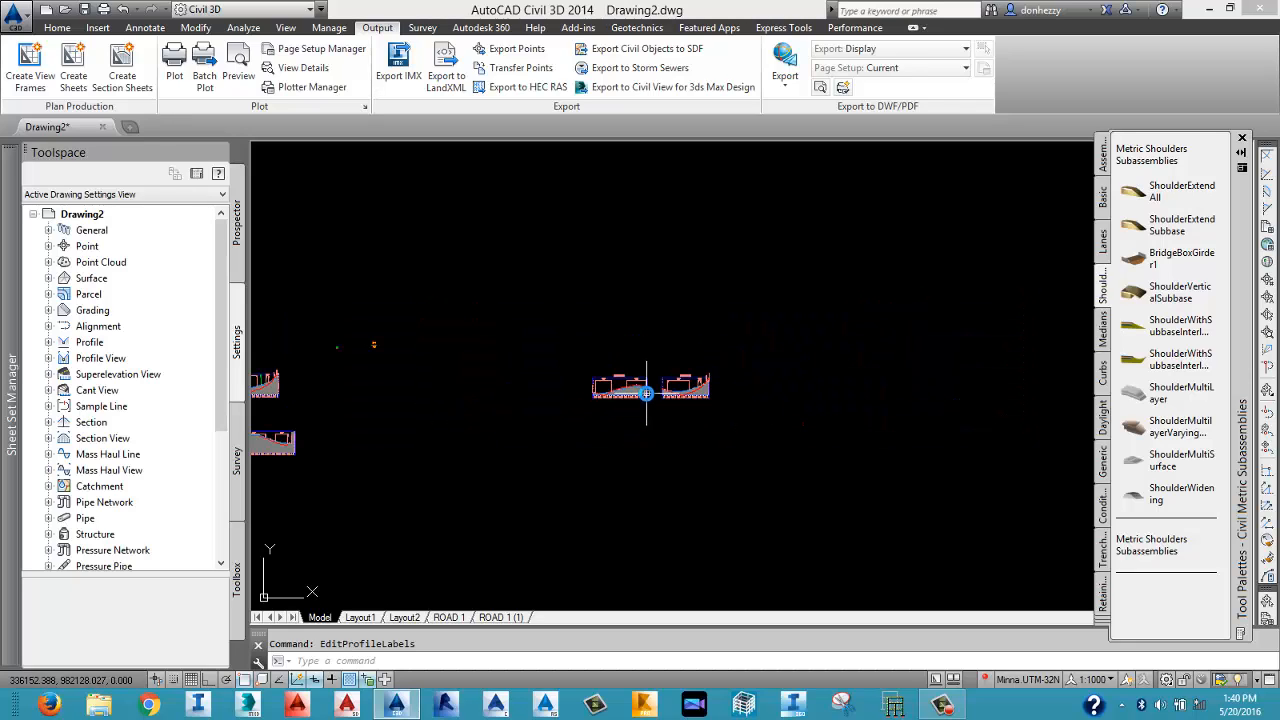
{"action": "middle_click_drag", "start_coordinate": [651, 437], "coordinate": [744, 405]}
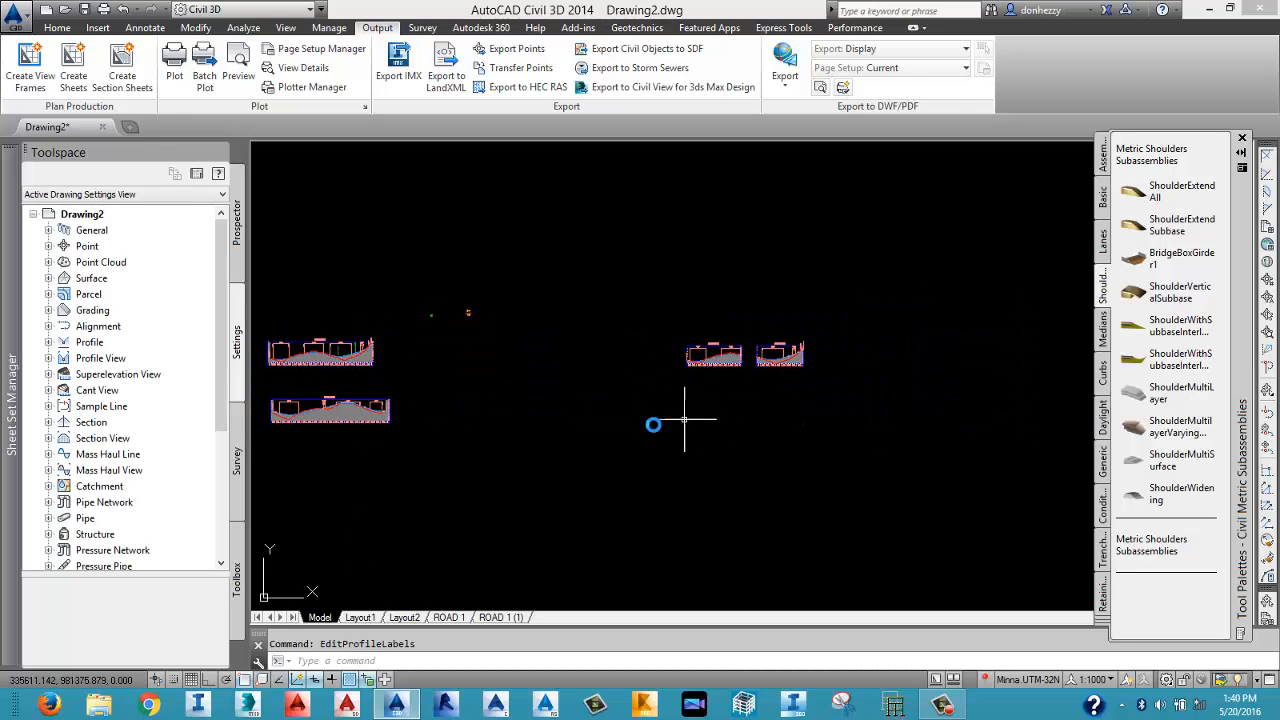
Compare the two new ROAD 1 profile views with the original, examining the green projected-object markers and the station band.
{"action": "middle_click_drag", "start_coordinate": [634, 434], "coordinate": [686, 423]}
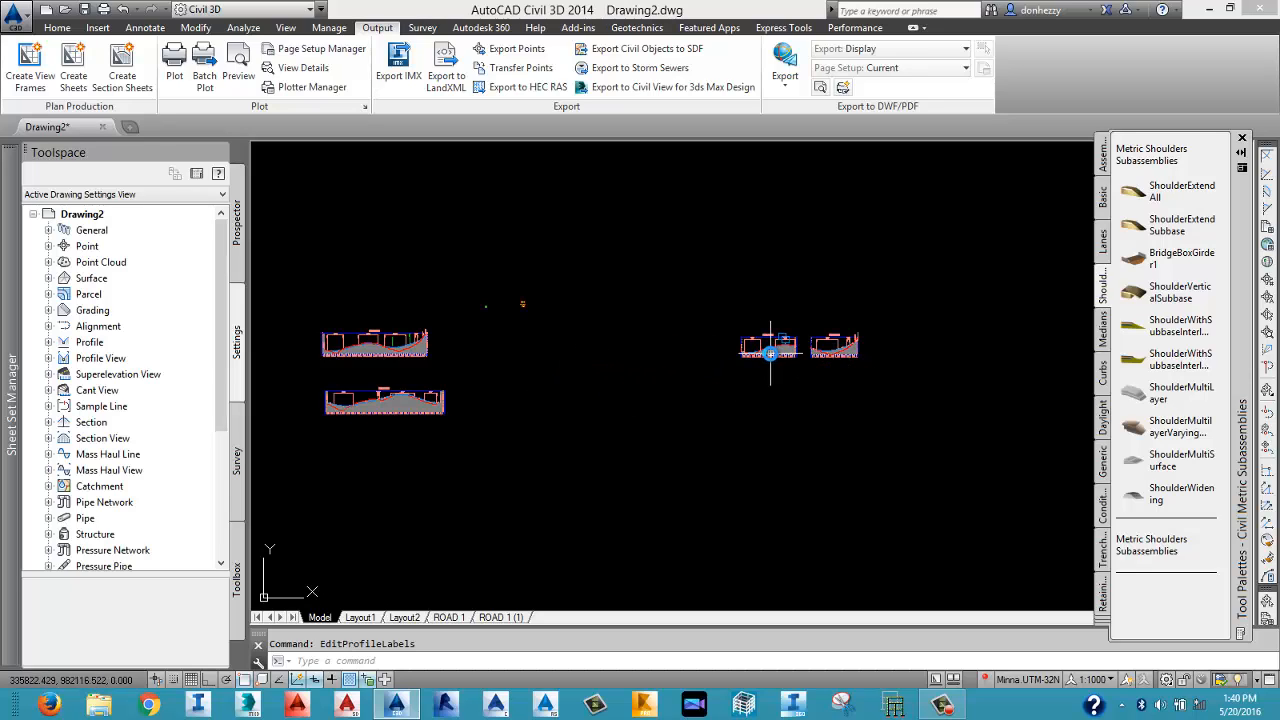
{"action": "scroll", "coordinate": [766, 352], "scroll_direction": "up", "scroll_amount": 6}
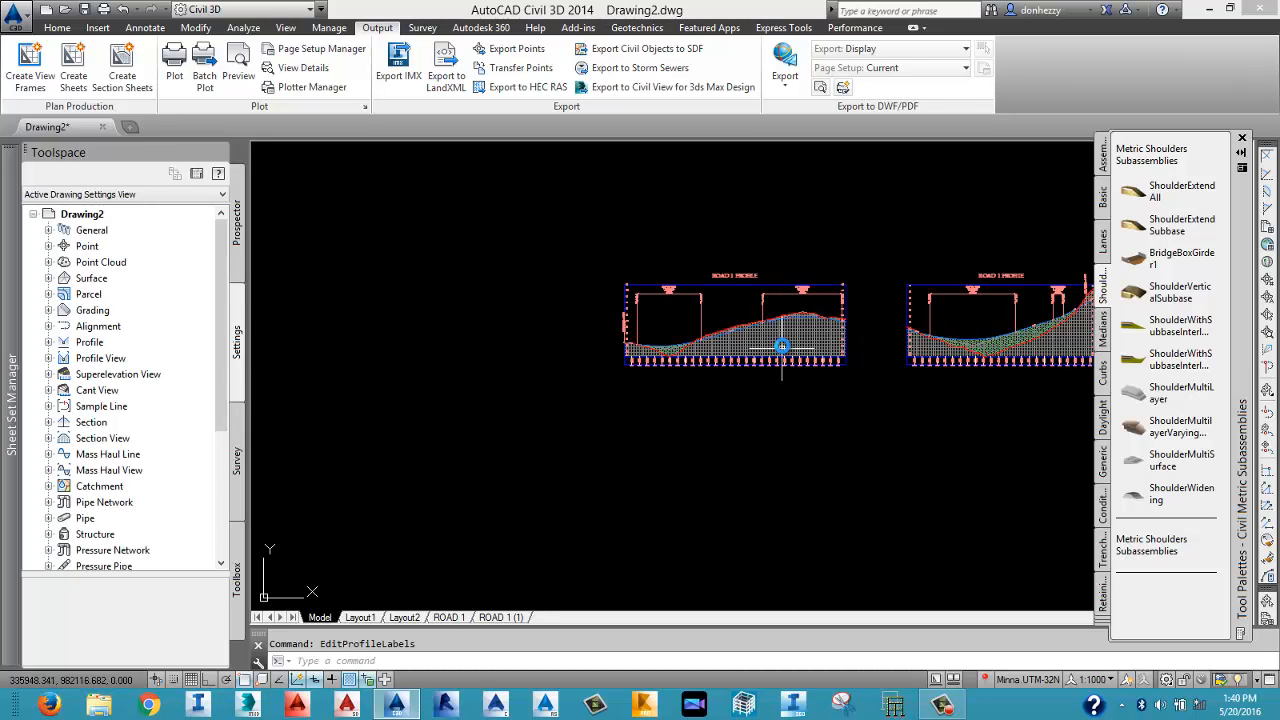
{"action": "middle_click_drag", "start_coordinate": [777, 347], "coordinate": [676, 395]}
{"action": "scroll", "coordinate": [703, 374], "scroll_direction": "down", "scroll_amount": 6}
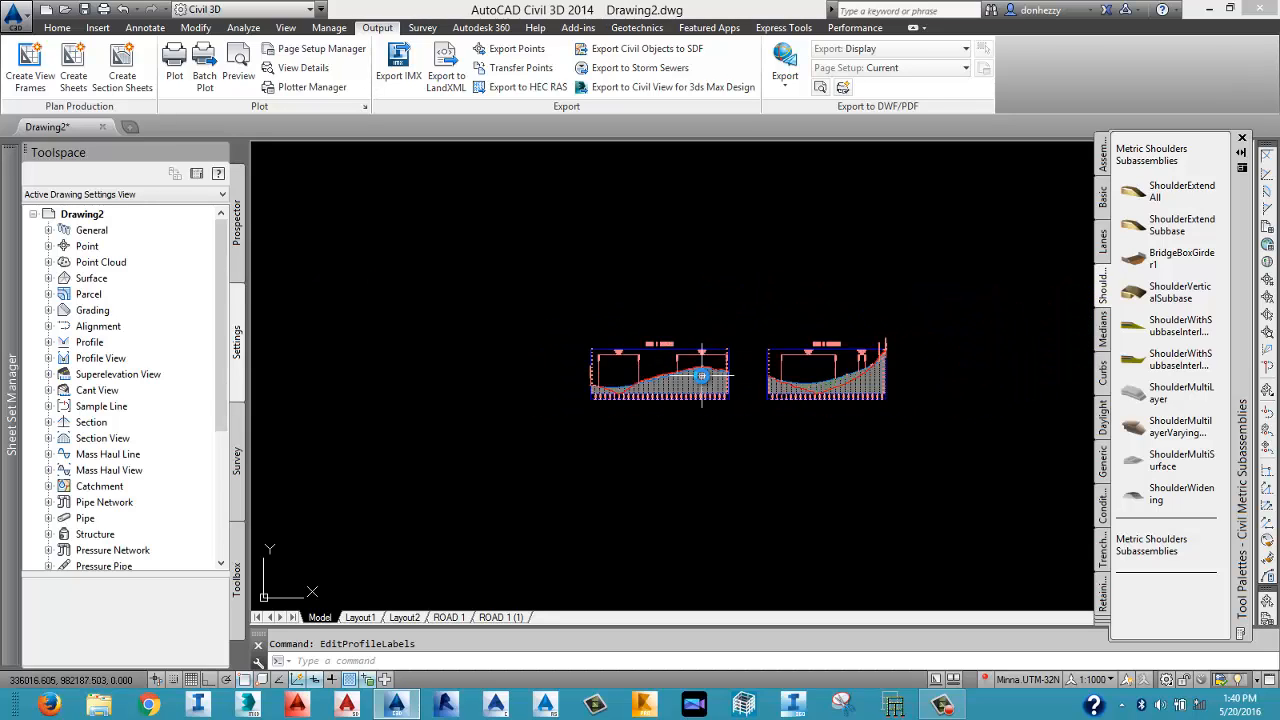
{"action": "middle_click_drag", "start_coordinate": [447, 403], "coordinate": [590, 395]}
{"action": "scroll", "coordinate": [430, 368], "scroll_direction": "up", "scroll_amount": 5}
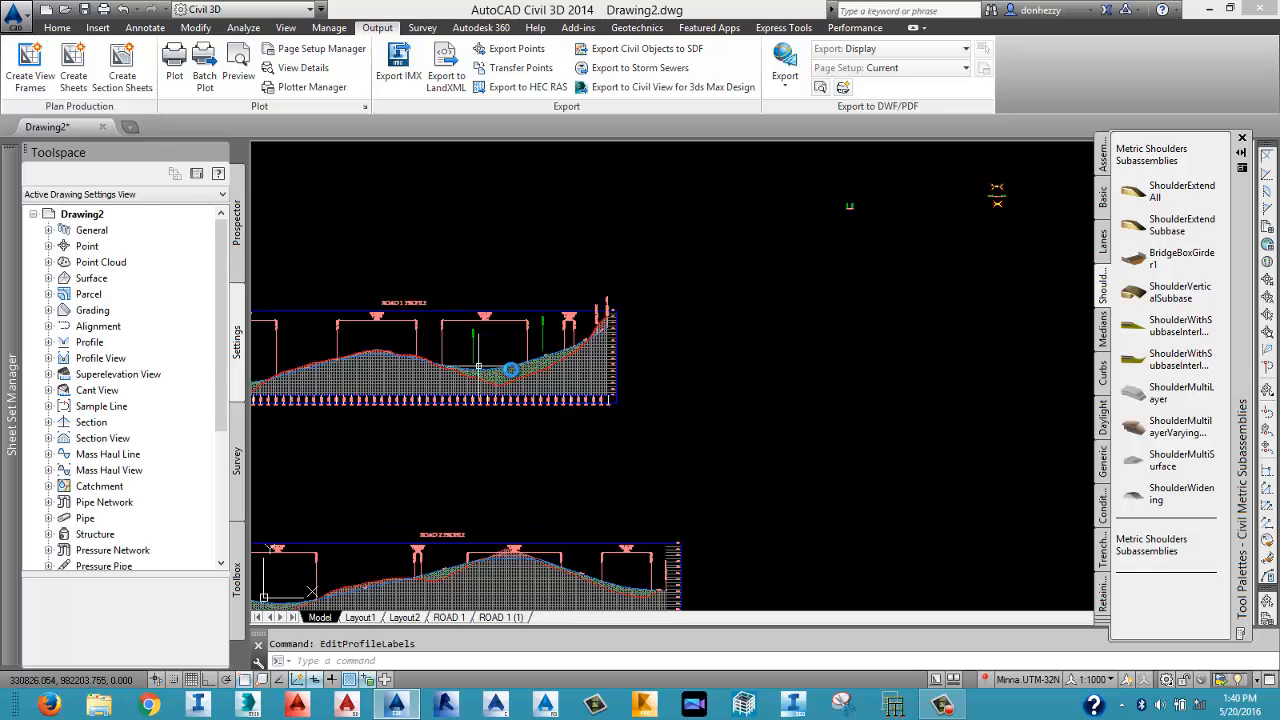
{"action": "scroll", "coordinate": [449, 409], "scroll_direction": "up", "scroll_amount": 4}
{"action": "scroll", "coordinate": [502, 396], "scroll_direction": "up", "scroll_amount": 2}
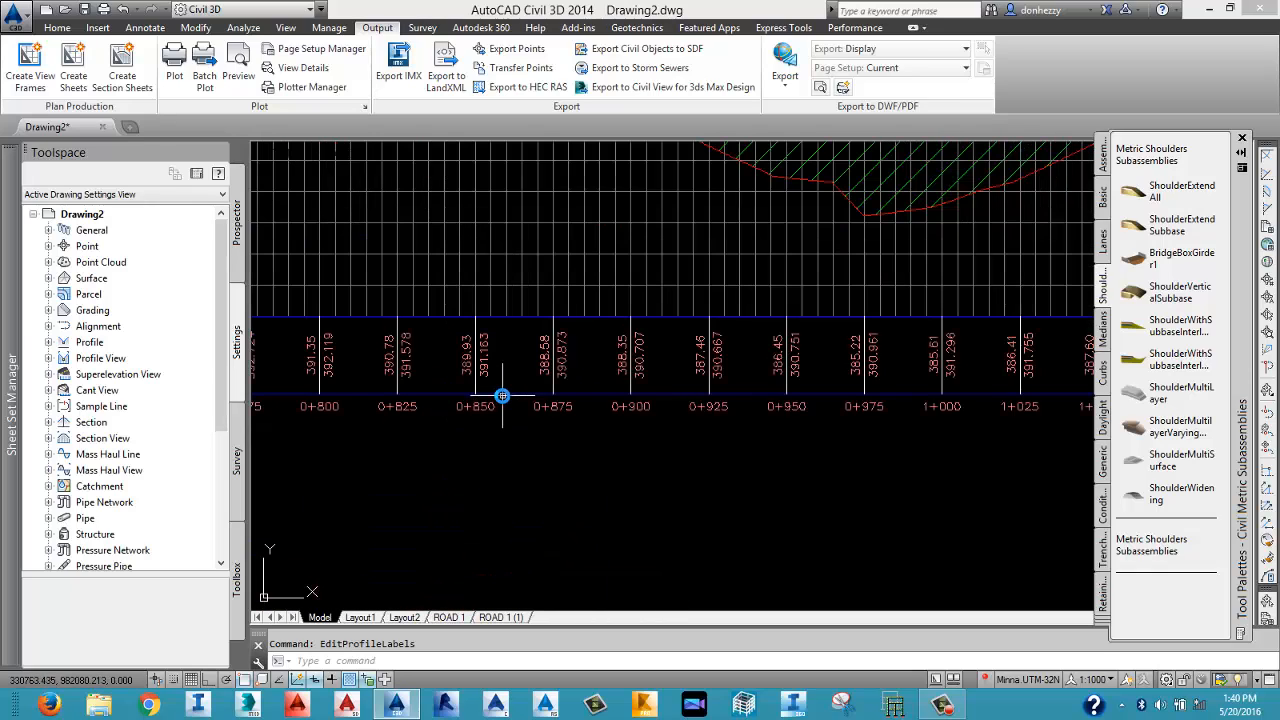
{"action": "scroll", "coordinate": [500, 398], "scroll_direction": "down", "scroll_amount": 2}
{"action": "scroll", "coordinate": [531, 463], "scroll_direction": "down", "scroll_amount": 1}
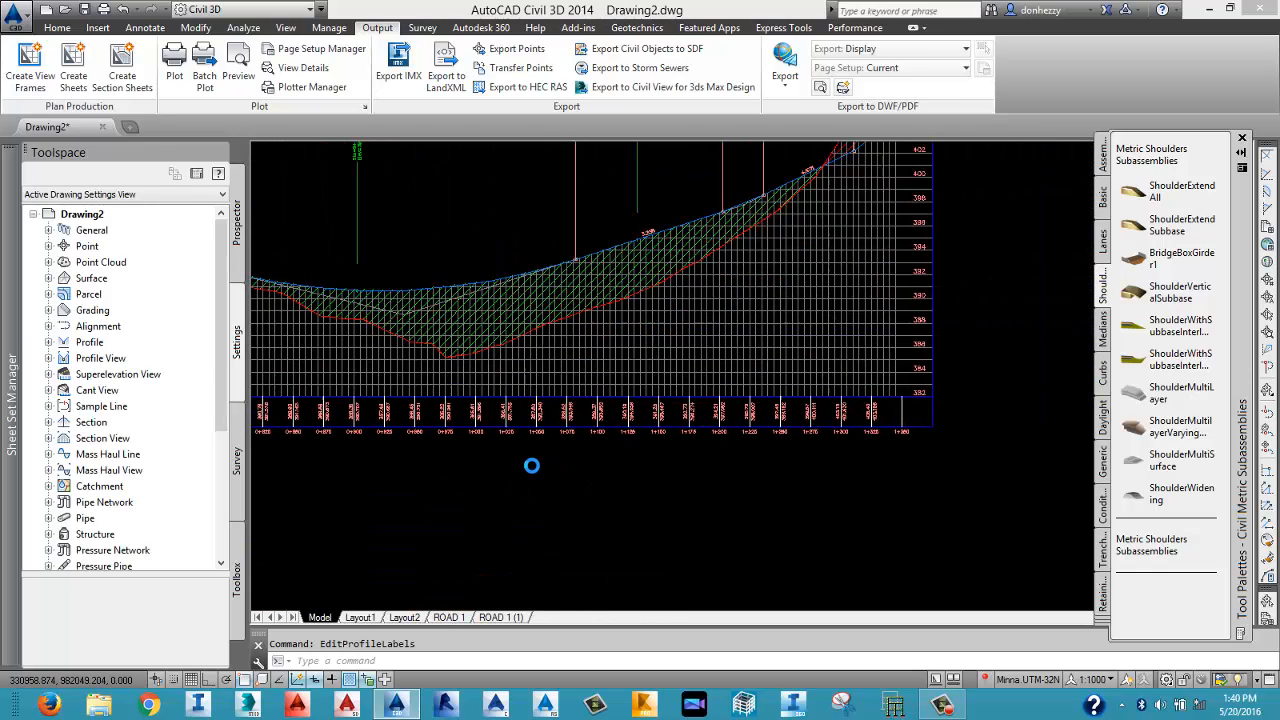
{"action": "scroll", "coordinate": [531, 463], "scroll_direction": "down", "scroll_amount": 3}
{"action": "scroll", "coordinate": [577, 449], "scroll_direction": "down", "scroll_amount": 3}
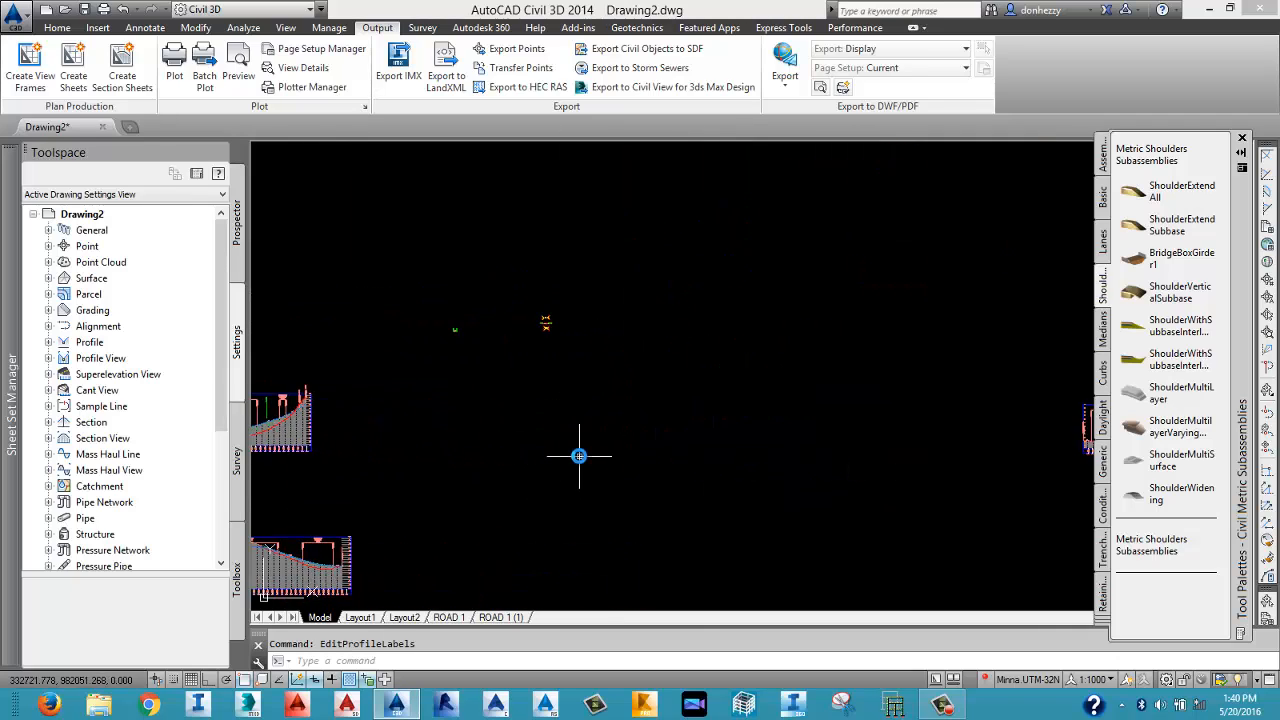
{"action": "scroll", "coordinate": [716, 457], "scroll_direction": "up", "scroll_amount": 4}
{"action": "middle_click_drag", "start_coordinate": [814, 458], "coordinate": [654, 446]}
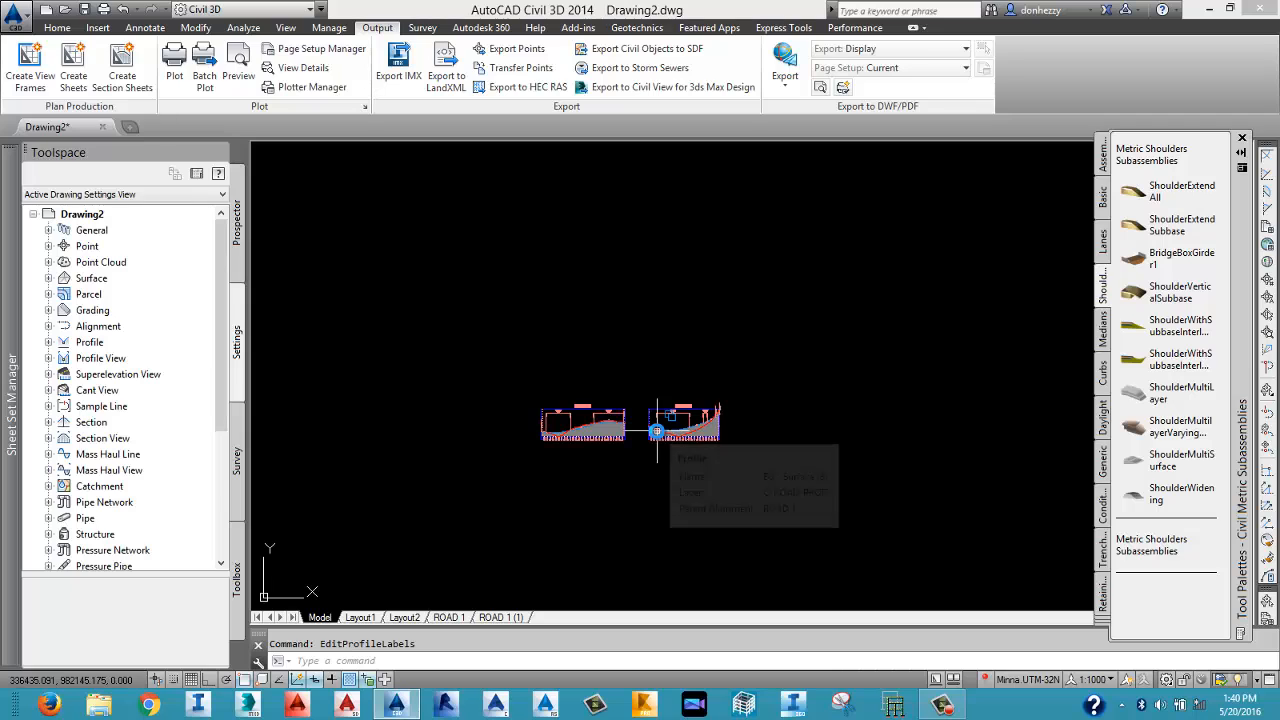
{"action": "scroll", "coordinate": [670, 436], "scroll_direction": "up", "scroll_amount": 8}
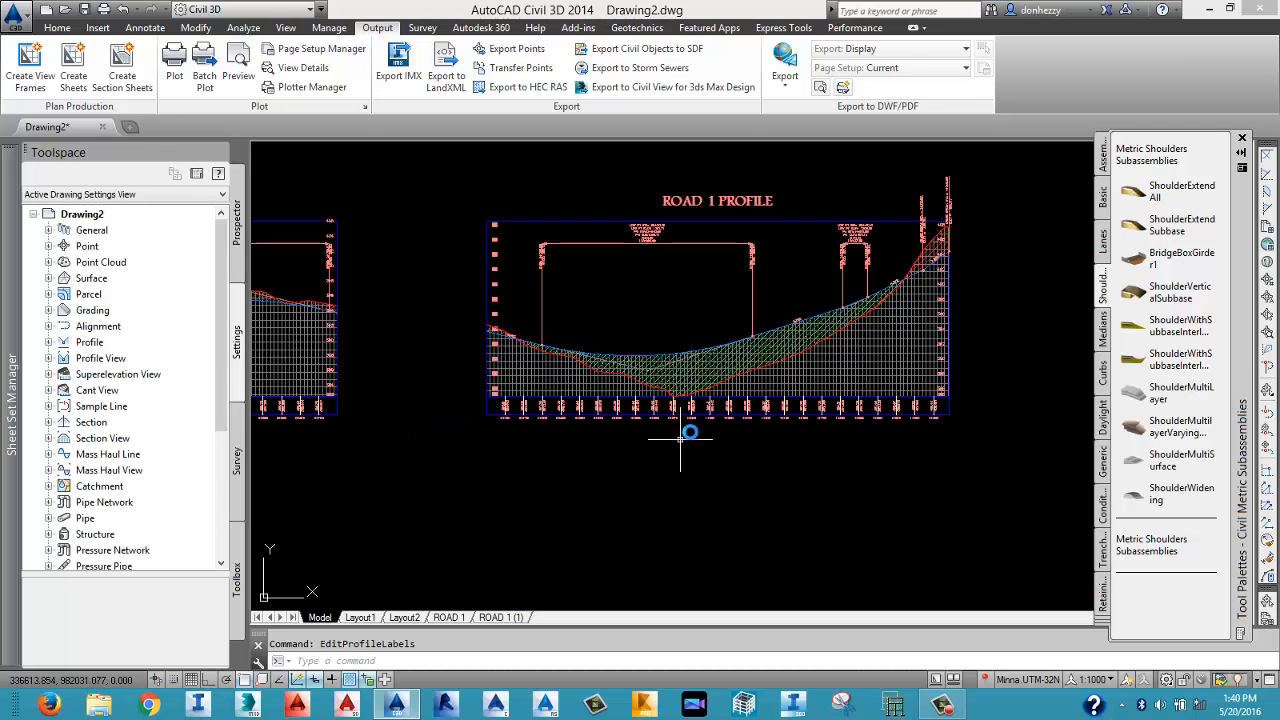
{"action": "scroll", "coordinate": [716, 403], "scroll_direction": "down", "scroll_amount": 5}
{"action": "scroll", "coordinate": [686, 343], "scroll_direction": "up", "scroll_amount": 3}
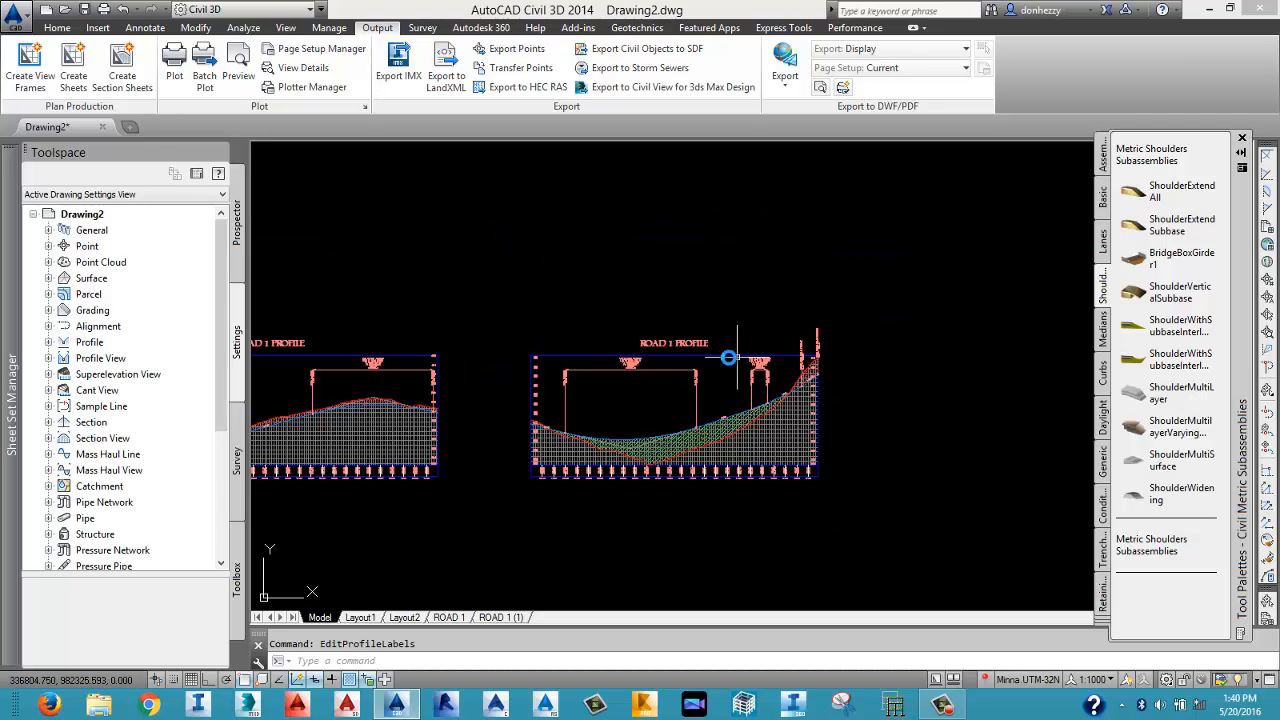
{"action": "left_click", "coordinate": [686, 341]}
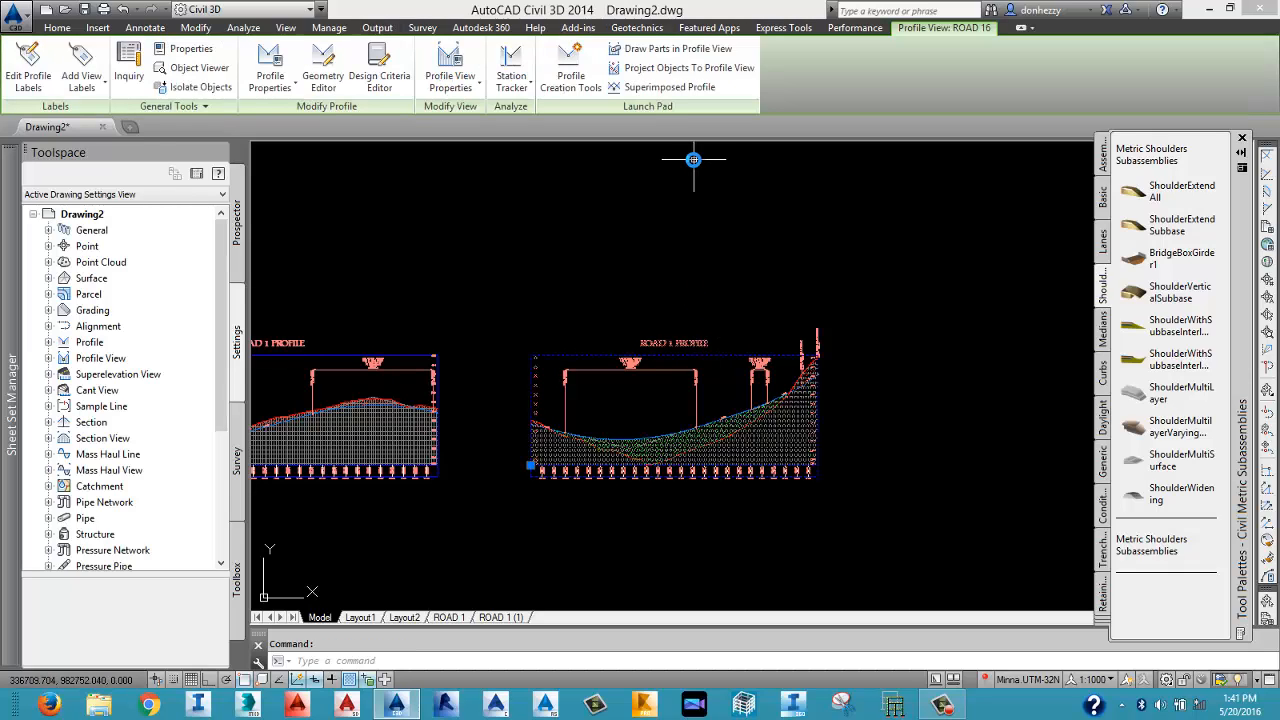
{"action": "left_click", "coordinate": [690, 67]}
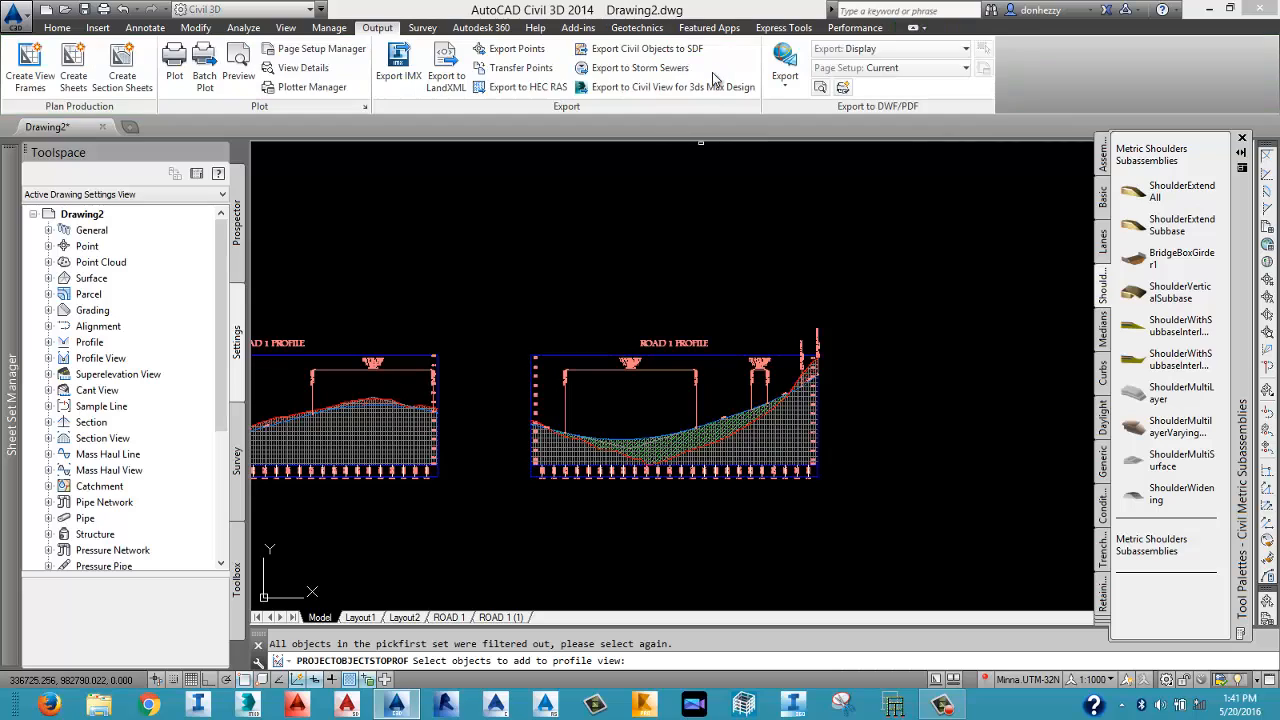
{"action": "scroll", "coordinate": [629, 416], "scroll_direction": "down", "scroll_amount": 5}
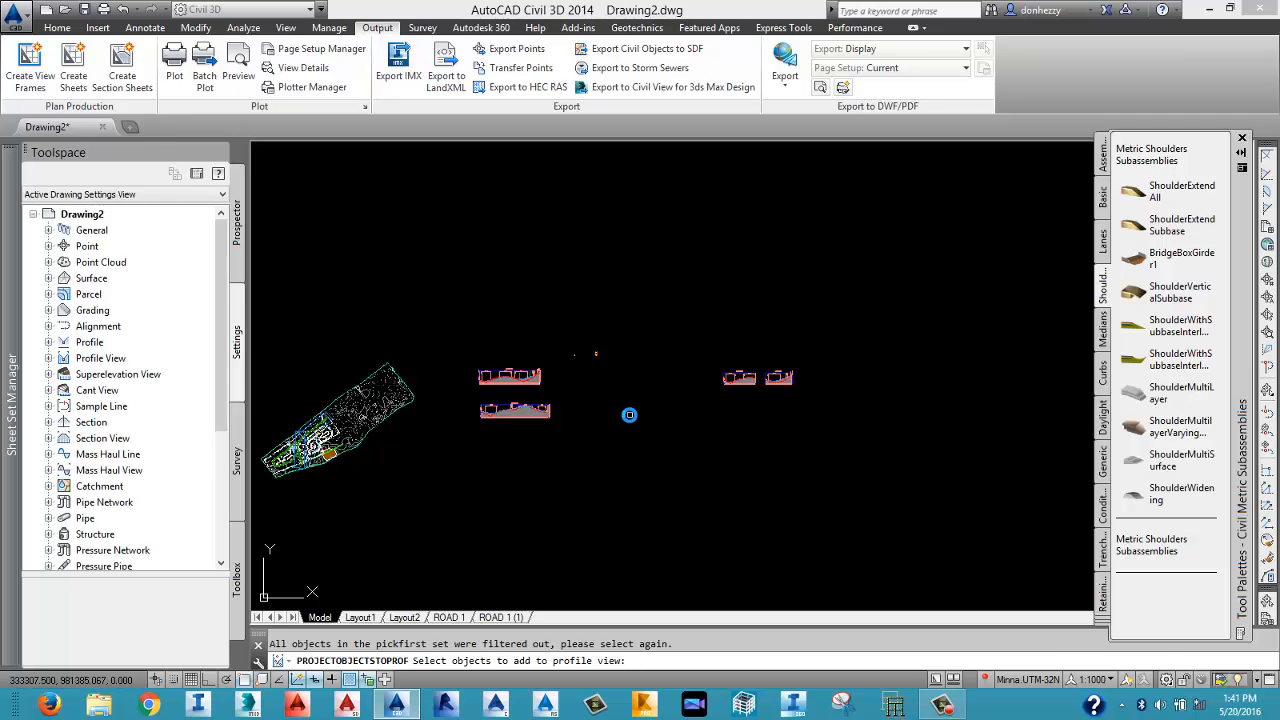
{"action": "key", "text": "Escape"}
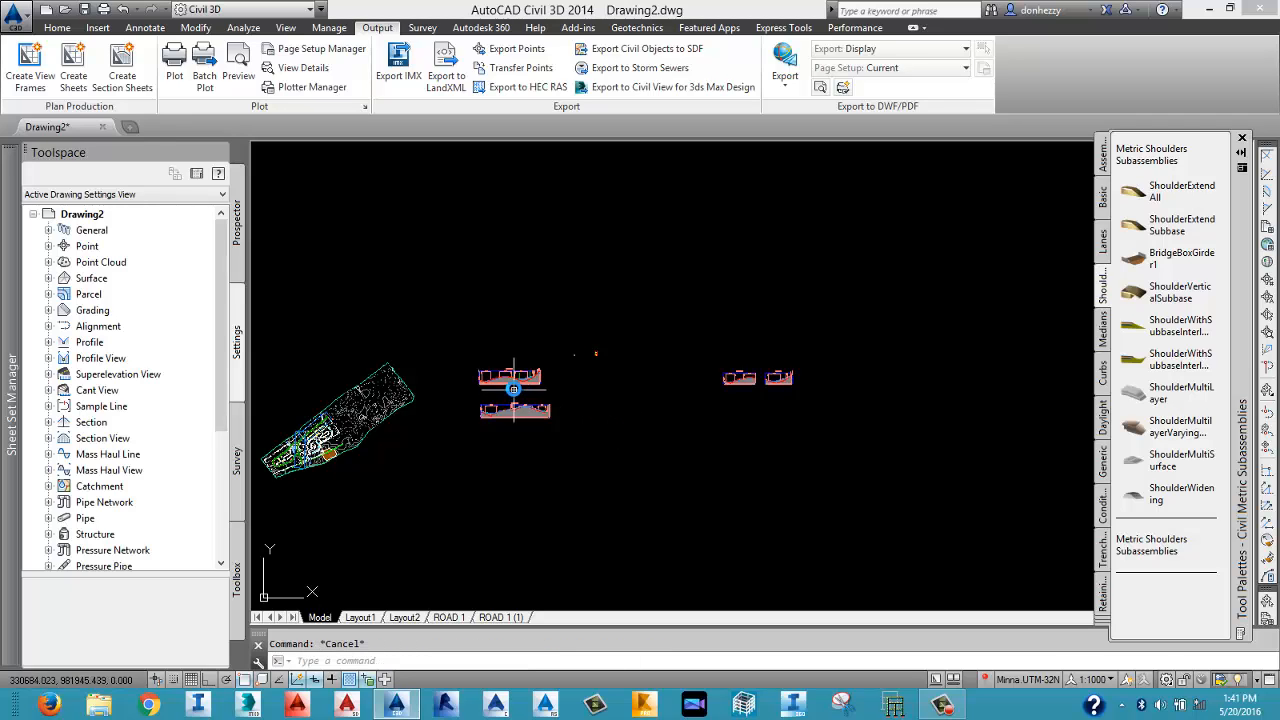
Examine the stations beneath the two green projected-object markers on the original ROAD 1 profile view.
{"action": "scroll", "coordinate": [513, 388], "scroll_direction": "up", "scroll_amount": 5}
{"action": "scroll", "coordinate": [534, 372], "scroll_direction": "down", "scroll_amount": 1}
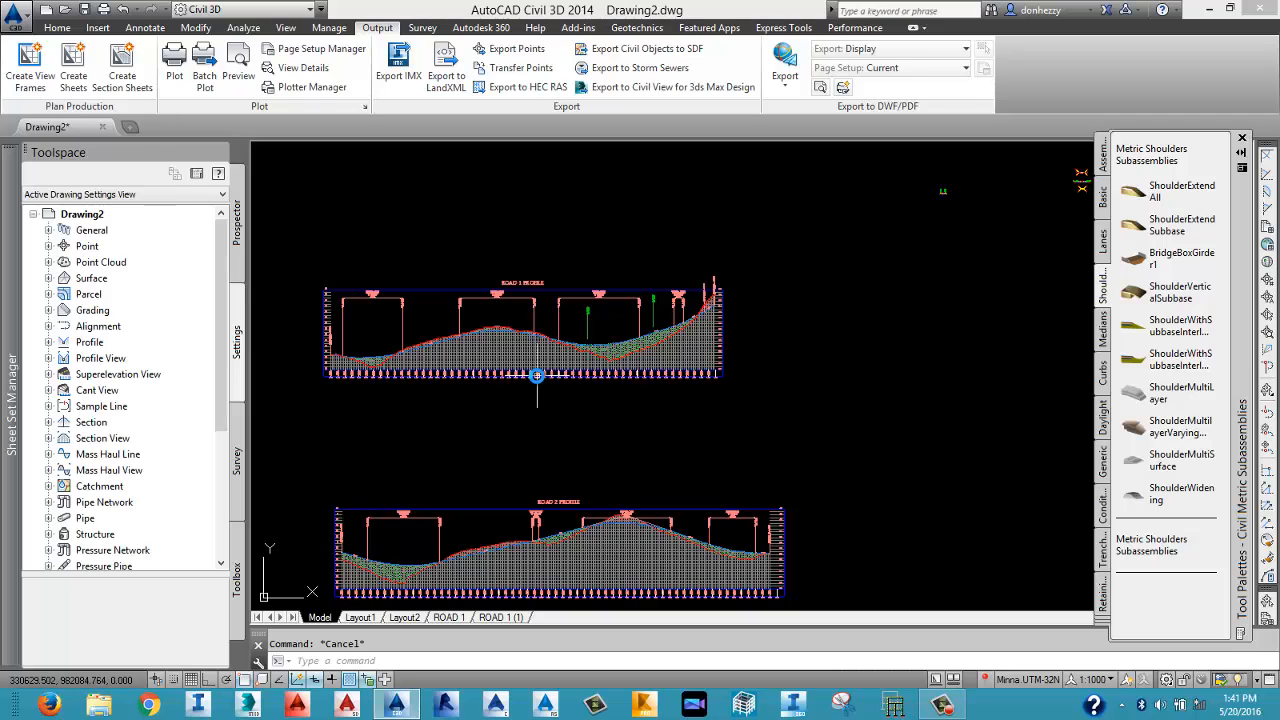
{"action": "scroll", "coordinate": [624, 343], "scroll_direction": "up", "scroll_amount": 2}
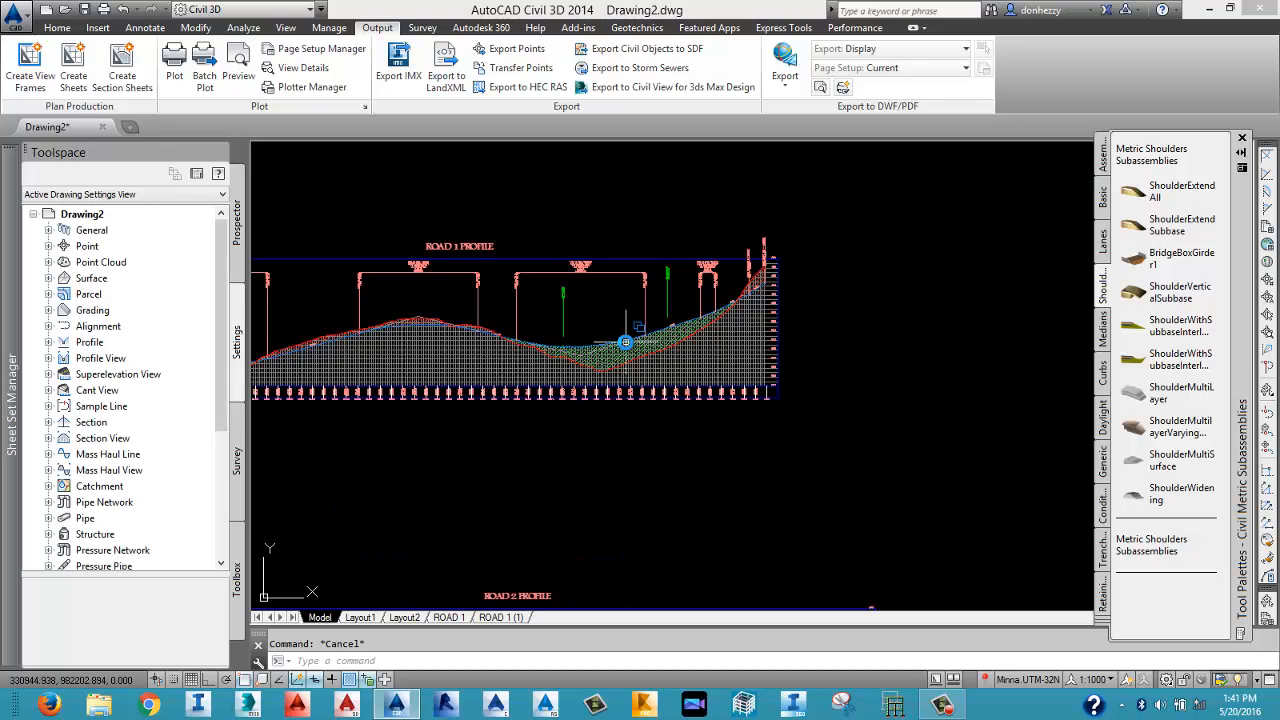
{"action": "scroll", "coordinate": [624, 343], "scroll_direction": "up", "scroll_amount": 2}
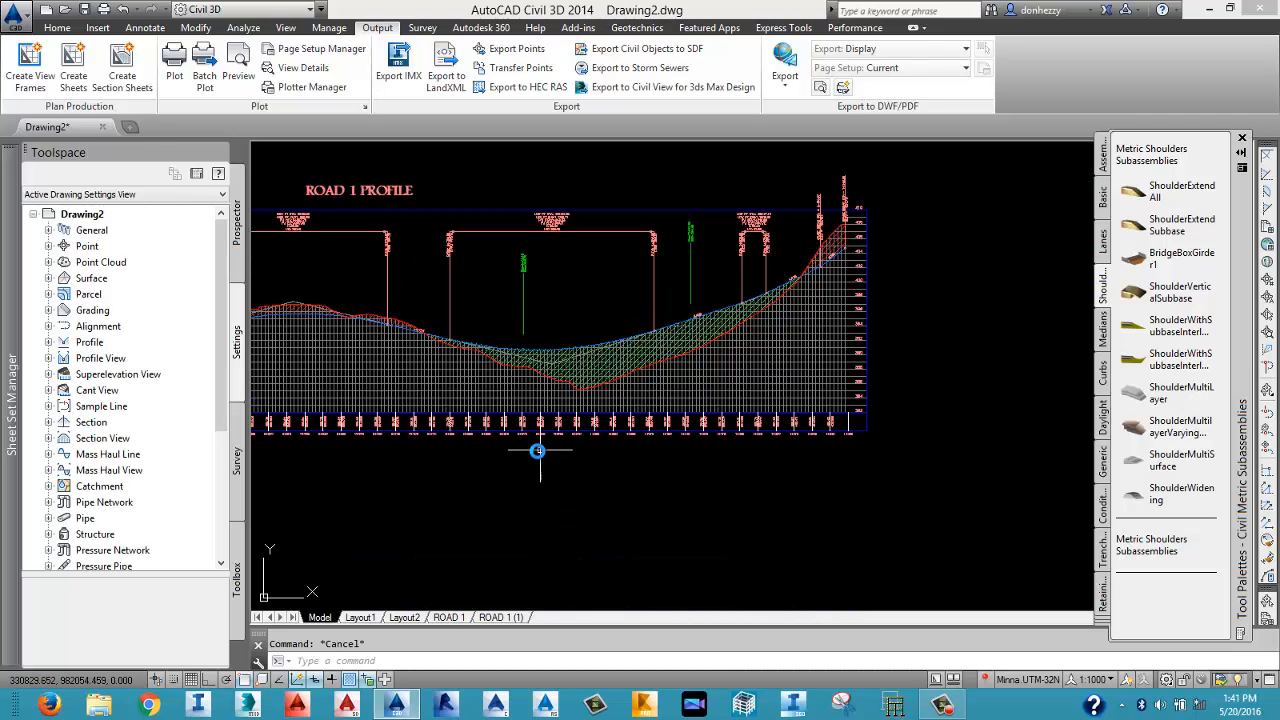
{"action": "scroll", "coordinate": [530, 444], "scroll_direction": "up", "scroll_amount": 4}
{"action": "scroll", "coordinate": [510, 430], "scroll_direction": "down", "scroll_amount": 2}
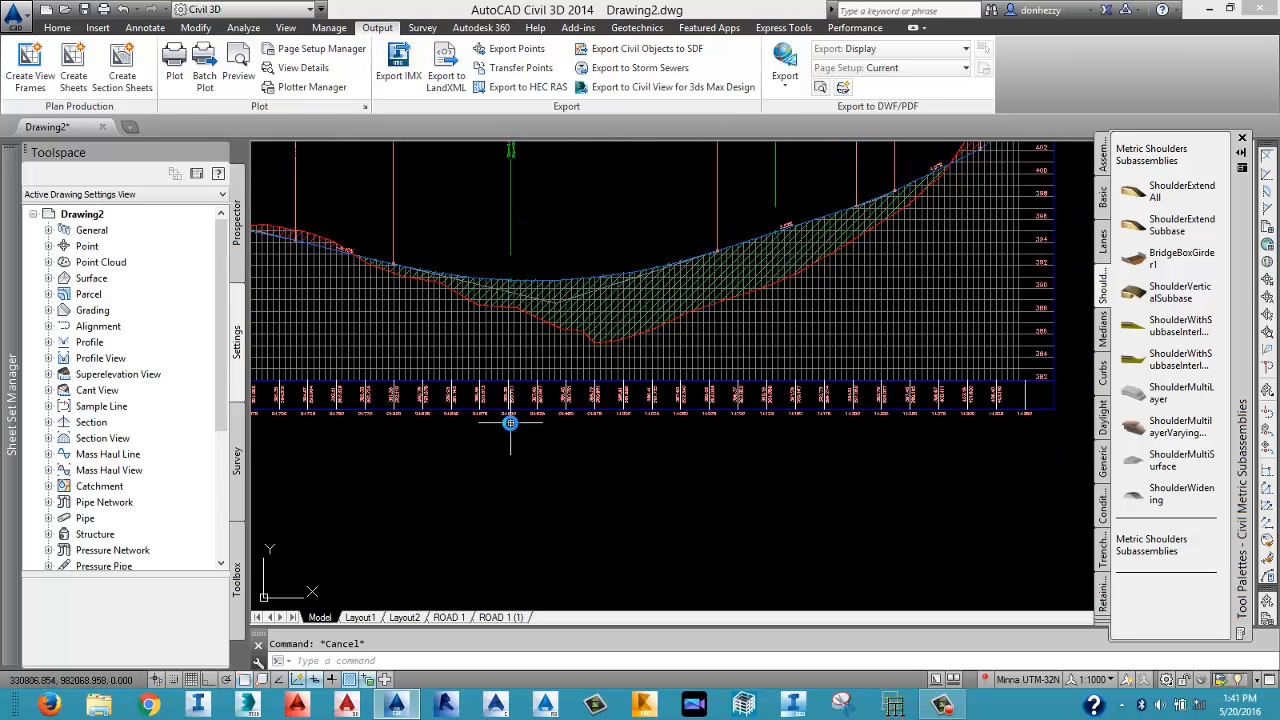
{"action": "scroll", "coordinate": [843, 431], "scroll_direction": "up", "scroll_amount": 3}
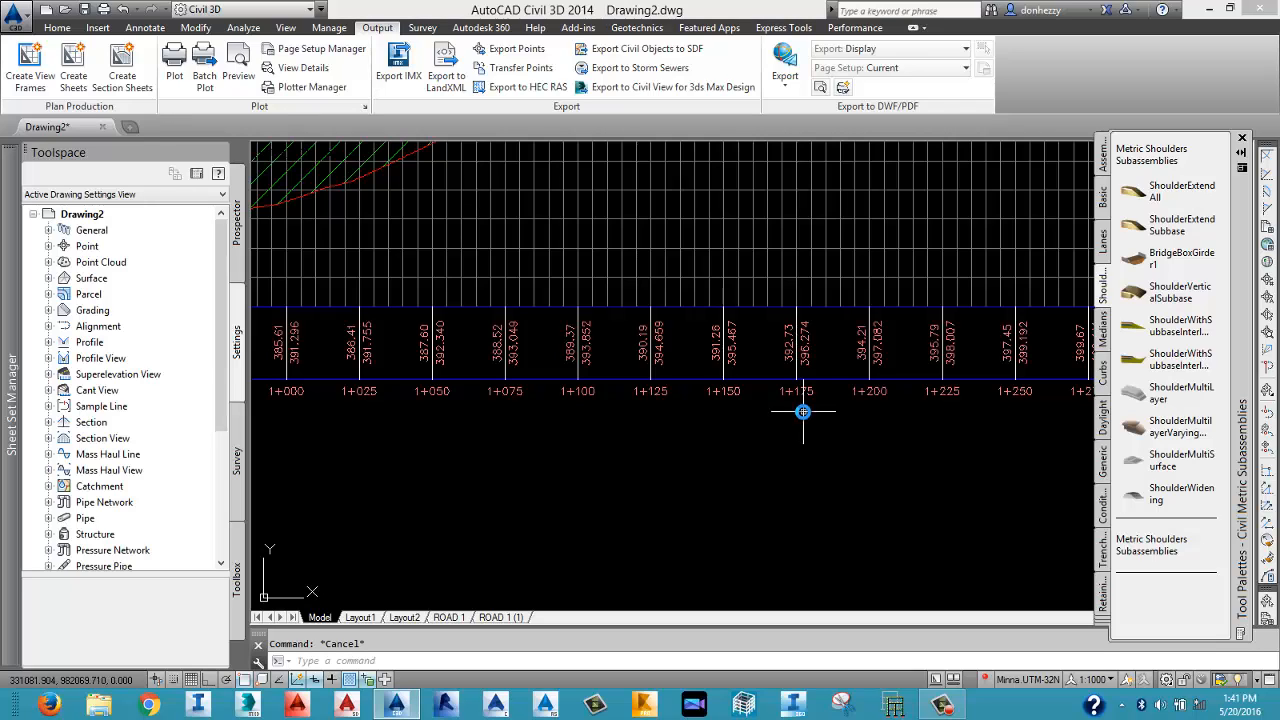
{"action": "scroll", "coordinate": [805, 409], "scroll_direction": "down", "scroll_amount": 2}
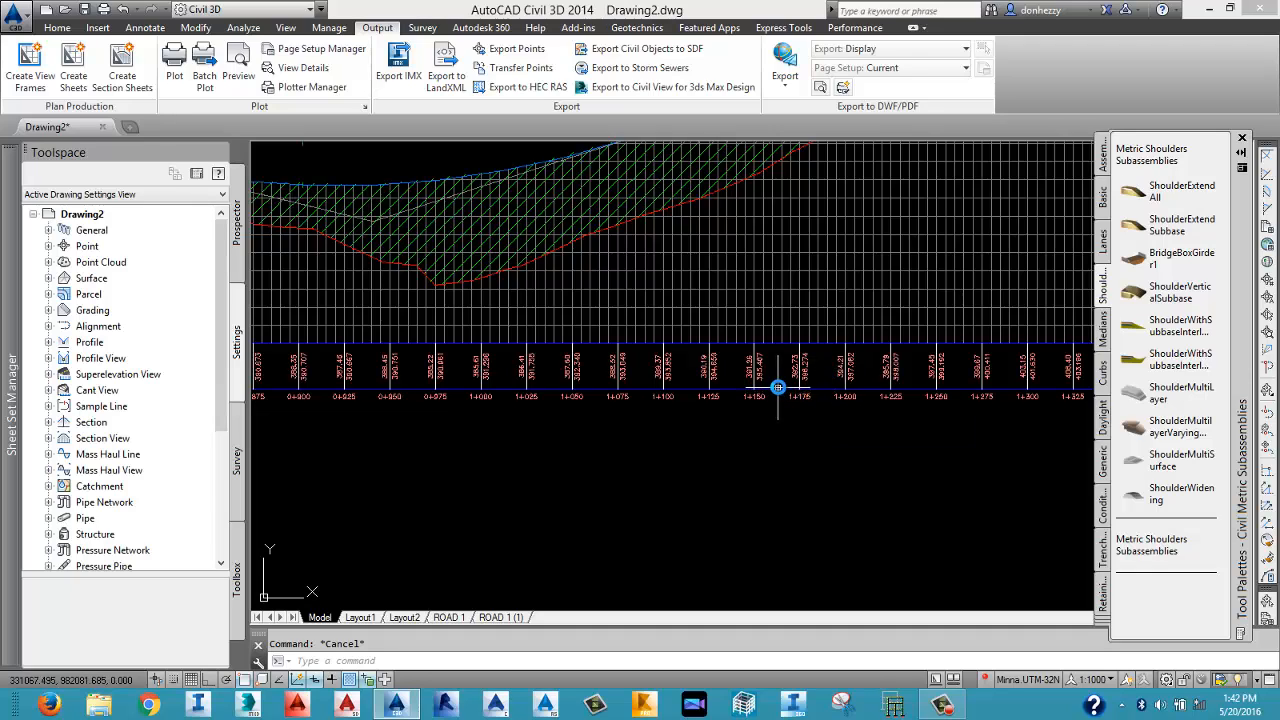
{"action": "middle_click_drag", "start_coordinate": [808, 403], "coordinate": [730, 425]}
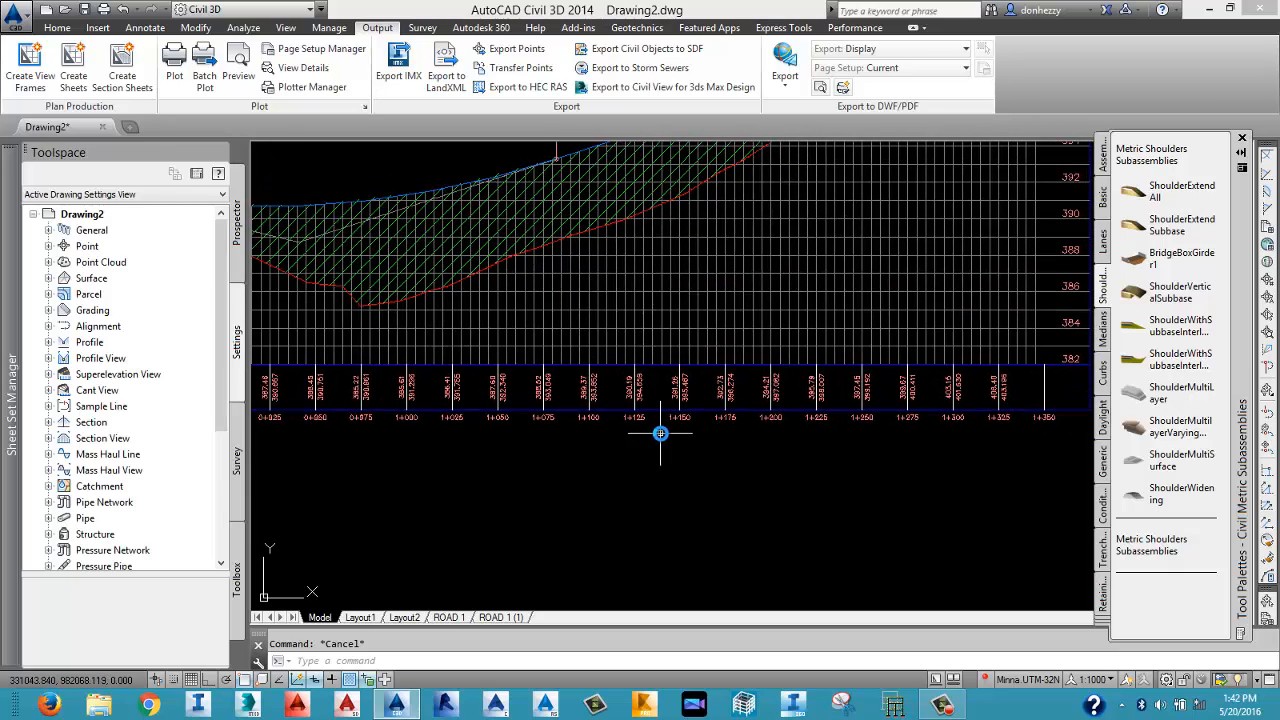
{"action": "scroll", "coordinate": [726, 424], "scroll_direction": "up", "scroll_amount": 8}
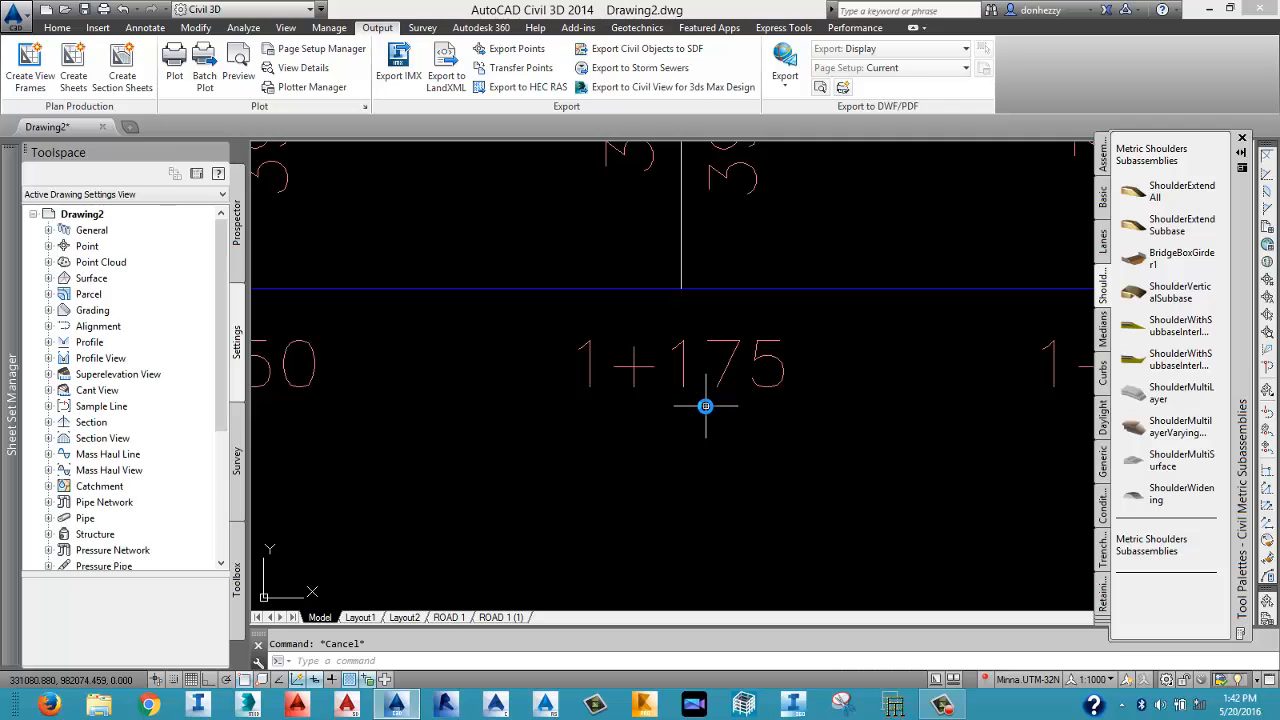
{"action": "scroll", "coordinate": [700, 412], "scroll_direction": "down", "scroll_amount": 5}
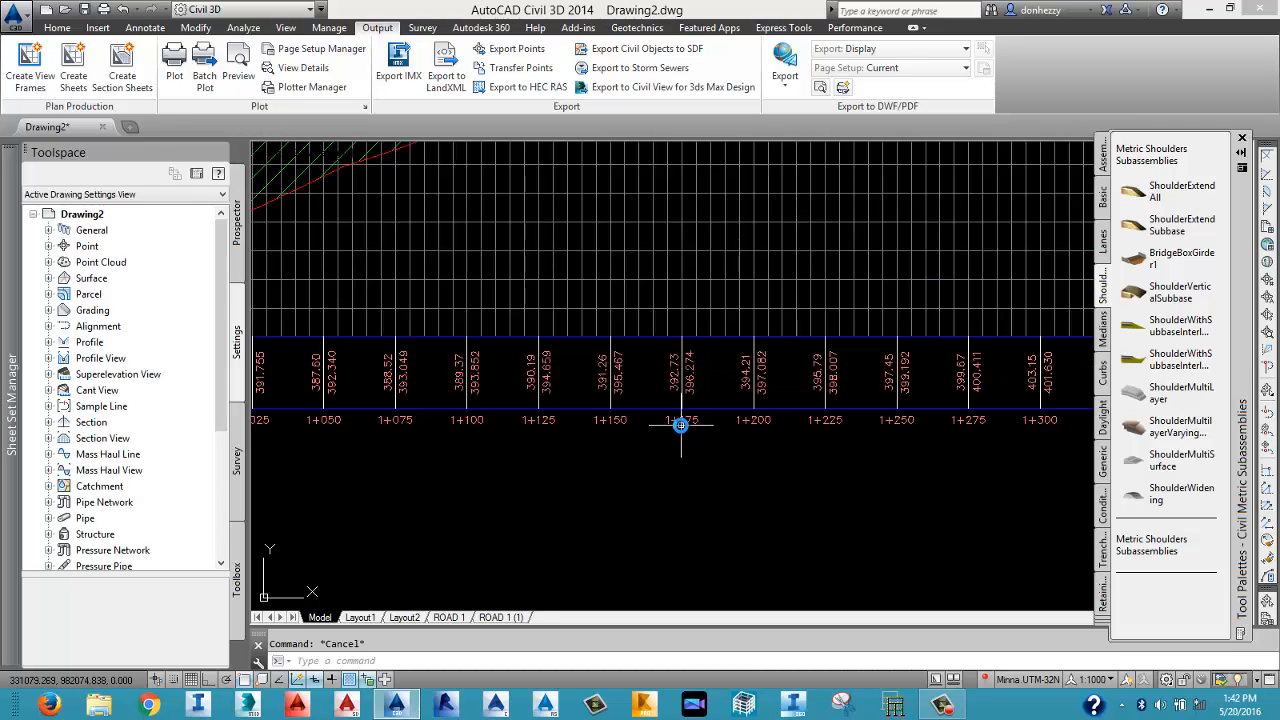
{"action": "scroll", "coordinate": [680, 428], "scroll_direction": "down", "scroll_amount": 4}
{"action": "scroll", "coordinate": [680, 428], "scroll_direction": "down", "scroll_amount": 3}
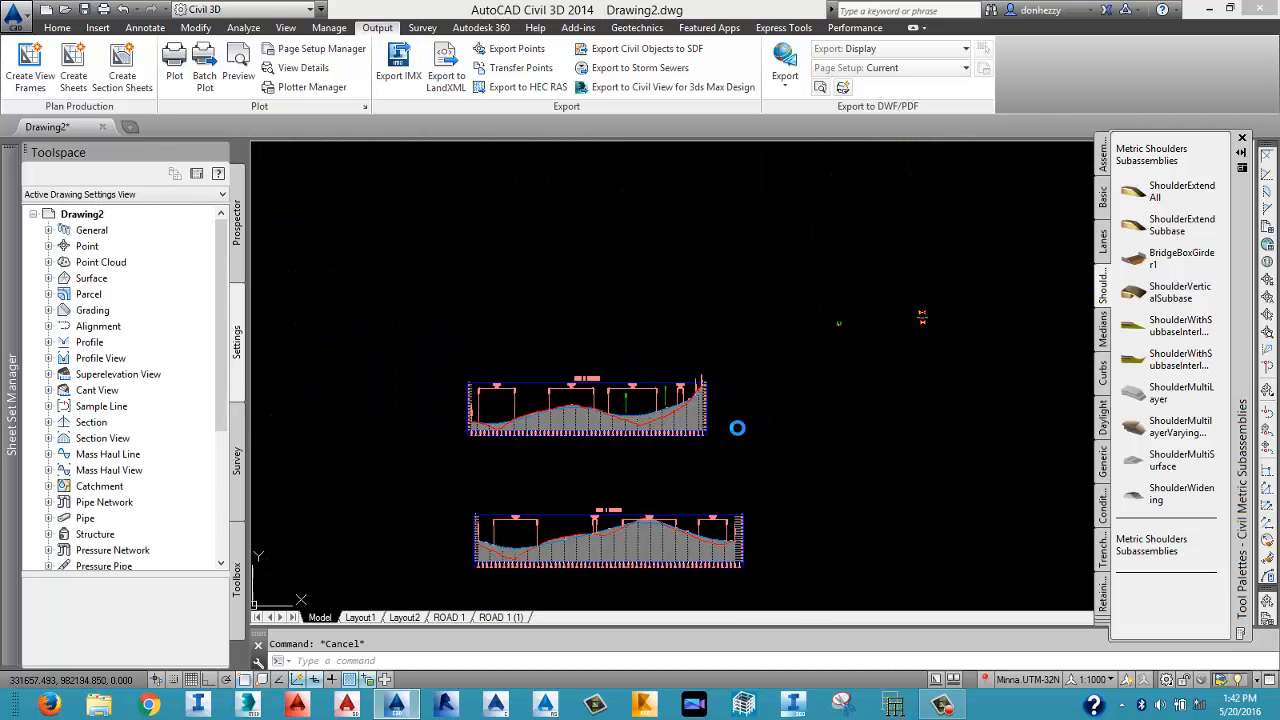
Check the station range along the bottom band of the second new ROAD 1 profile view.
{"action": "middle_click_drag", "start_coordinate": [754, 427], "coordinate": [494, 377]}
{"action": "scroll", "coordinate": [594, 414], "scroll_direction": "down", "scroll_amount": 3}
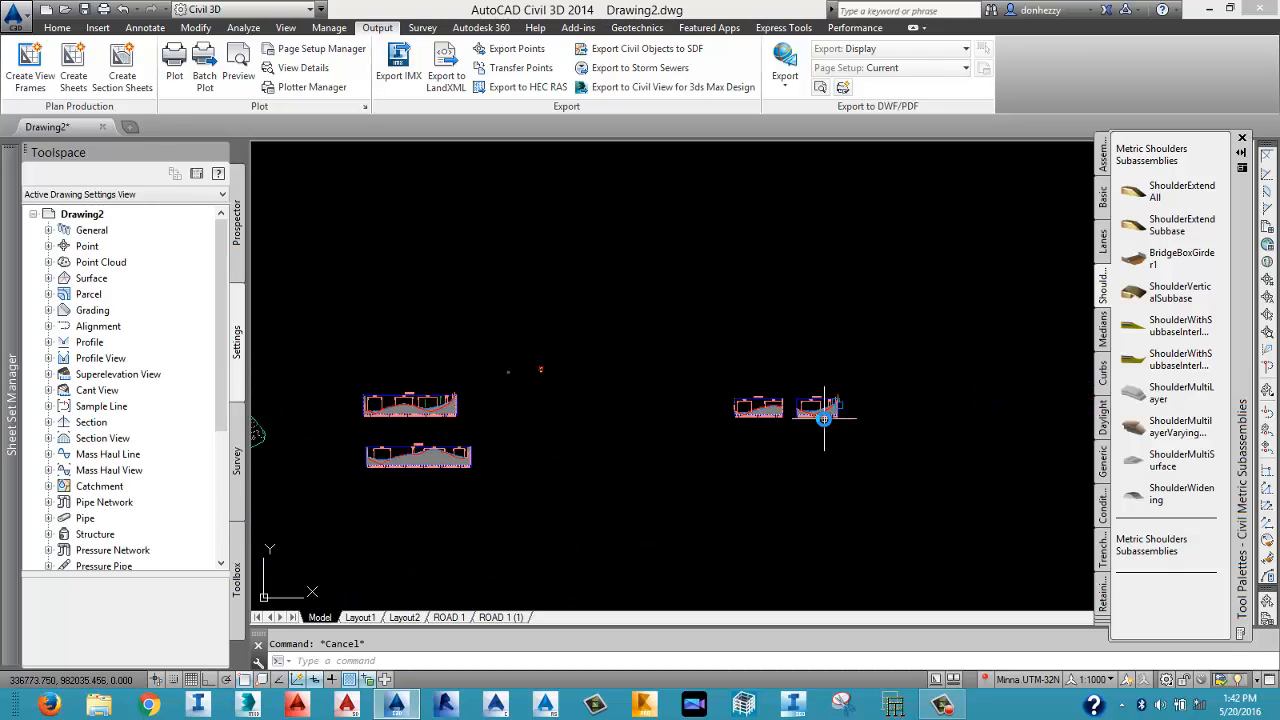
{"action": "scroll", "coordinate": [818, 420], "scroll_direction": "up", "scroll_amount": 5}
{"action": "scroll", "coordinate": [697, 415], "scroll_direction": "up", "scroll_amount": 5}
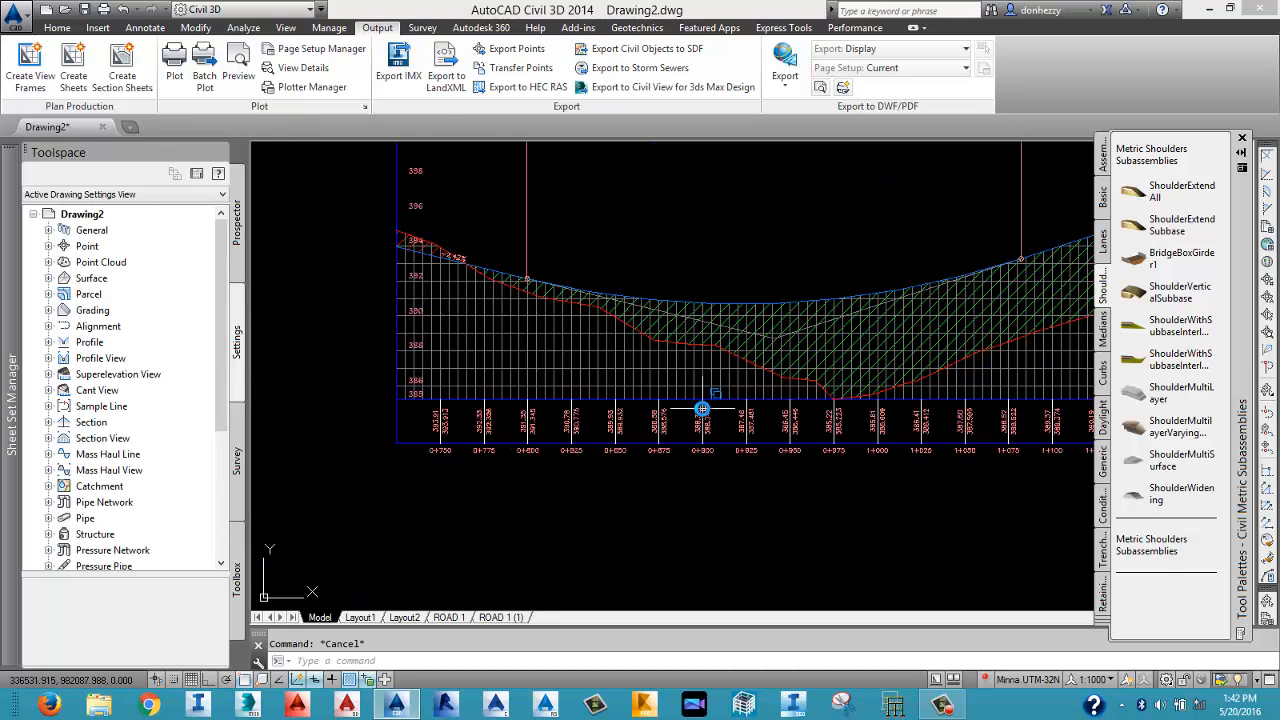
{"action": "scroll", "coordinate": [701, 415], "scroll_direction": "down", "scroll_amount": 2}
{"action": "scroll", "coordinate": [554, 443], "scroll_direction": "up", "scroll_amount": 6}
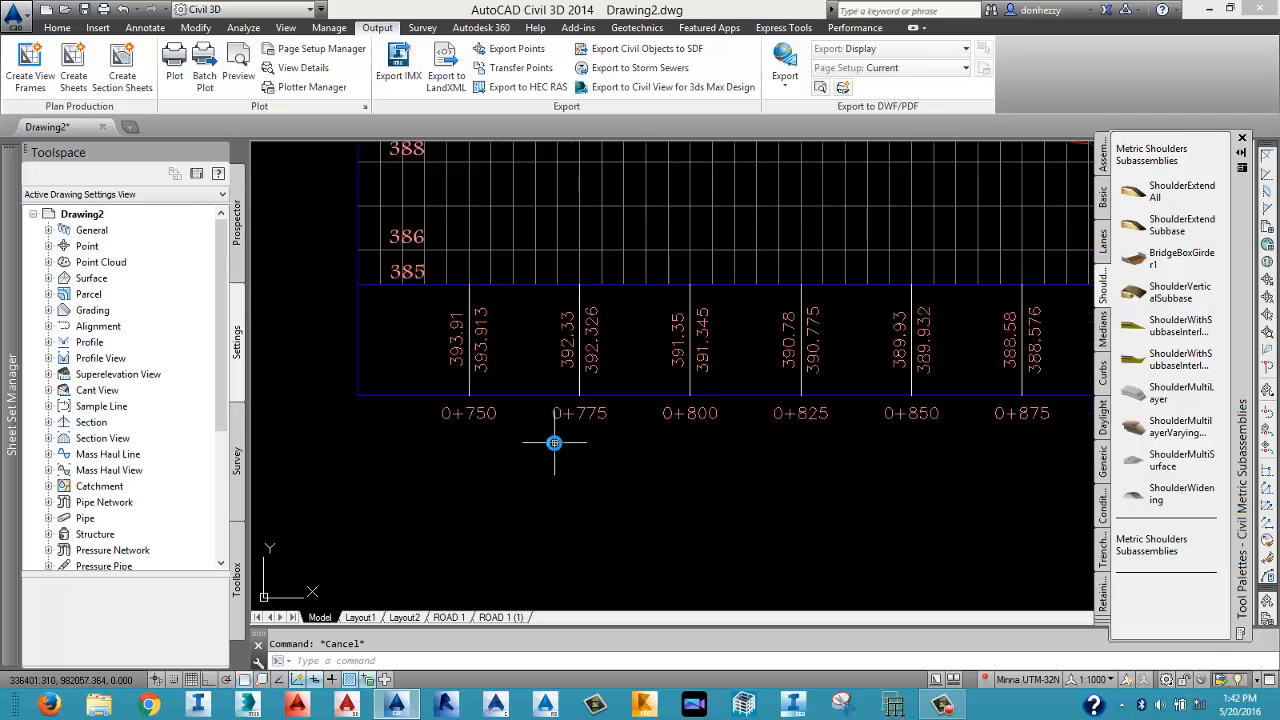
{"action": "scroll", "coordinate": [554, 443], "scroll_direction": "down", "scroll_amount": 4}
{"action": "scroll", "coordinate": [567, 468], "scroll_direction": "down", "scroll_amount": 3}
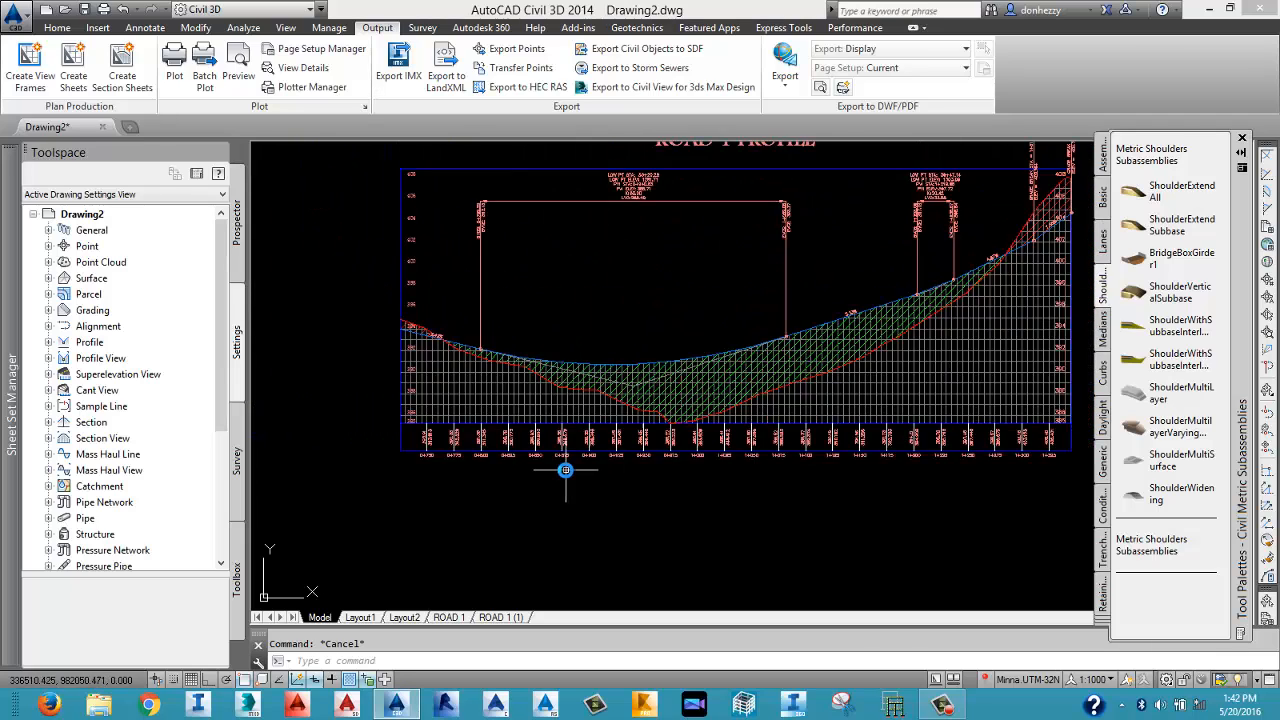
{"action": "scroll", "coordinate": [757, 453], "scroll_direction": "down", "scroll_amount": 2}
{"action": "middle_click_drag", "start_coordinate": [757, 453], "coordinate": [785, 442]}
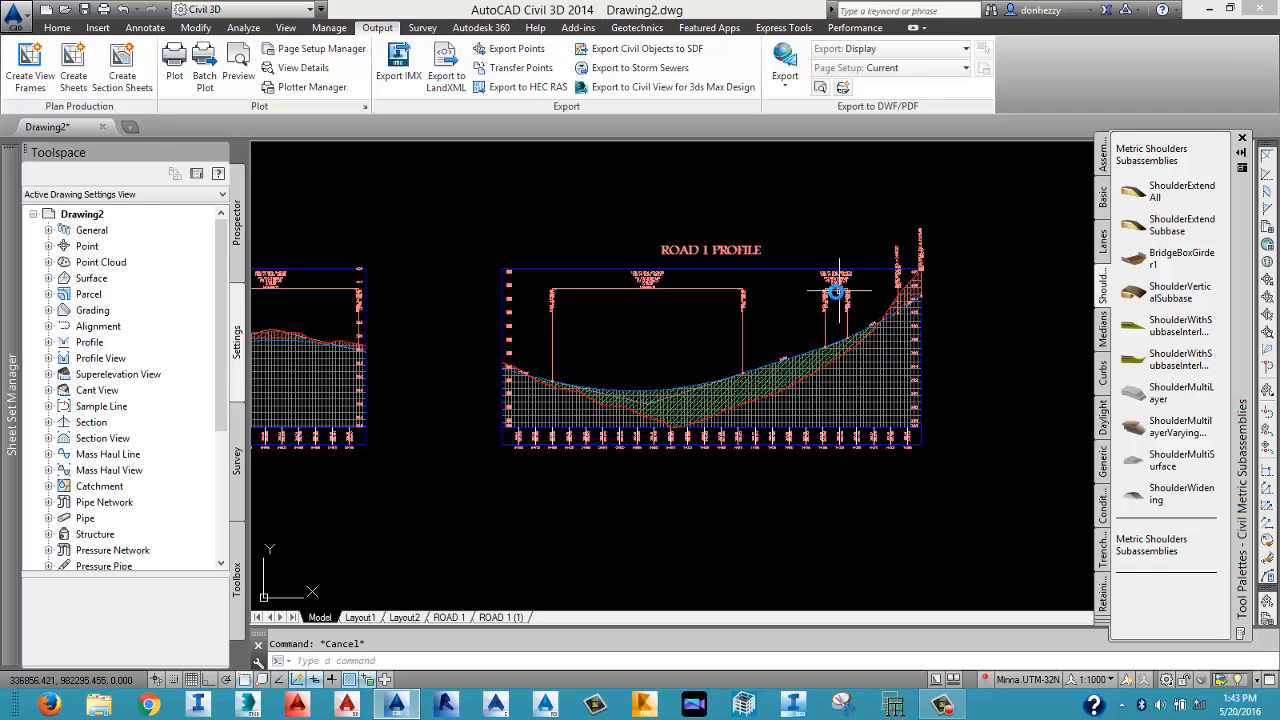
Start projecting objects onto the second new ROAD 1 profile view and pick the benchmark block at the northern road intersection.
{"action": "left_click", "coordinate": [731, 254]}
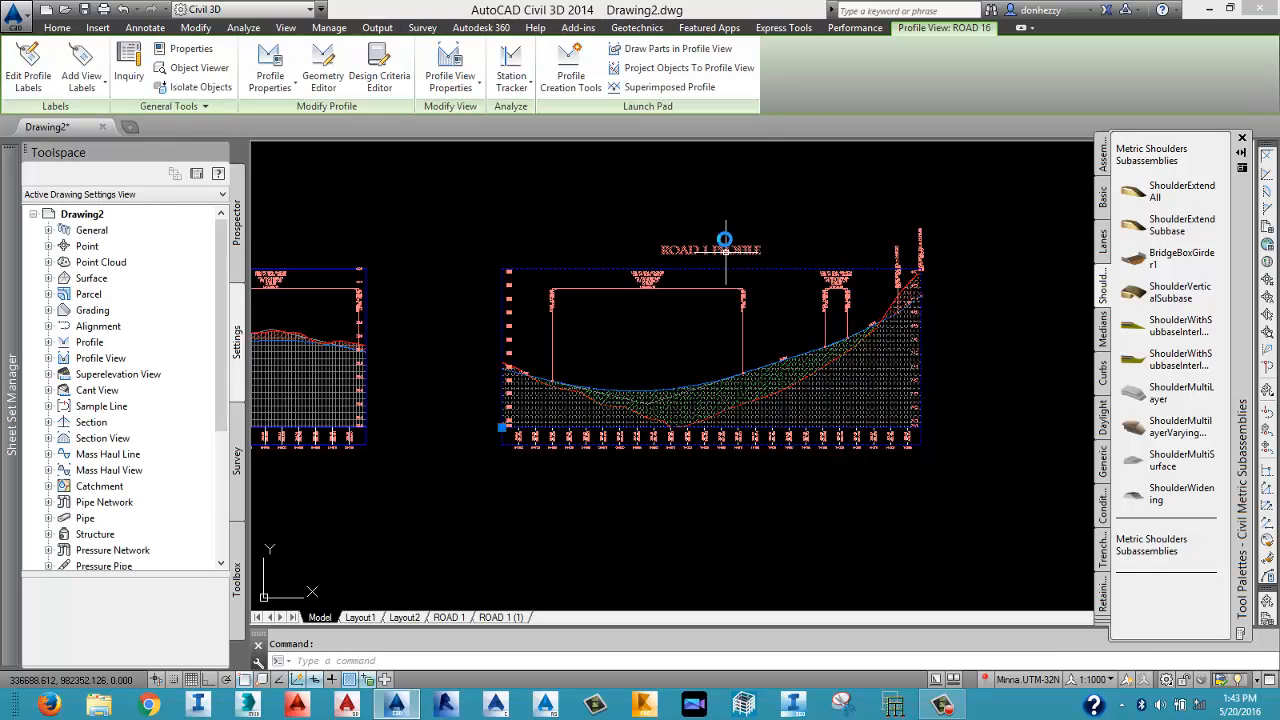
{"action": "left_click", "coordinate": [678, 66]}
{"action": "scroll", "coordinate": [566, 351], "scroll_direction": "down", "scroll_amount": 10}
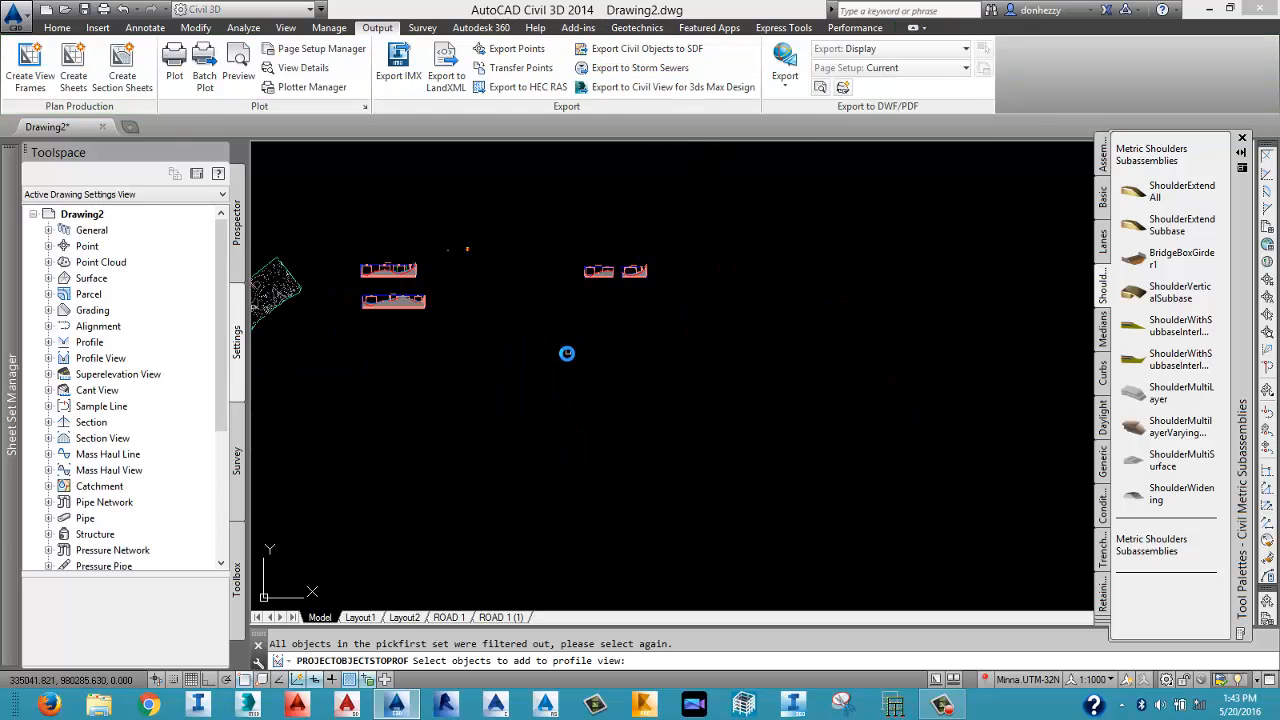
{"action": "scroll", "coordinate": [547, 390], "scroll_direction": "up", "scroll_amount": 8}
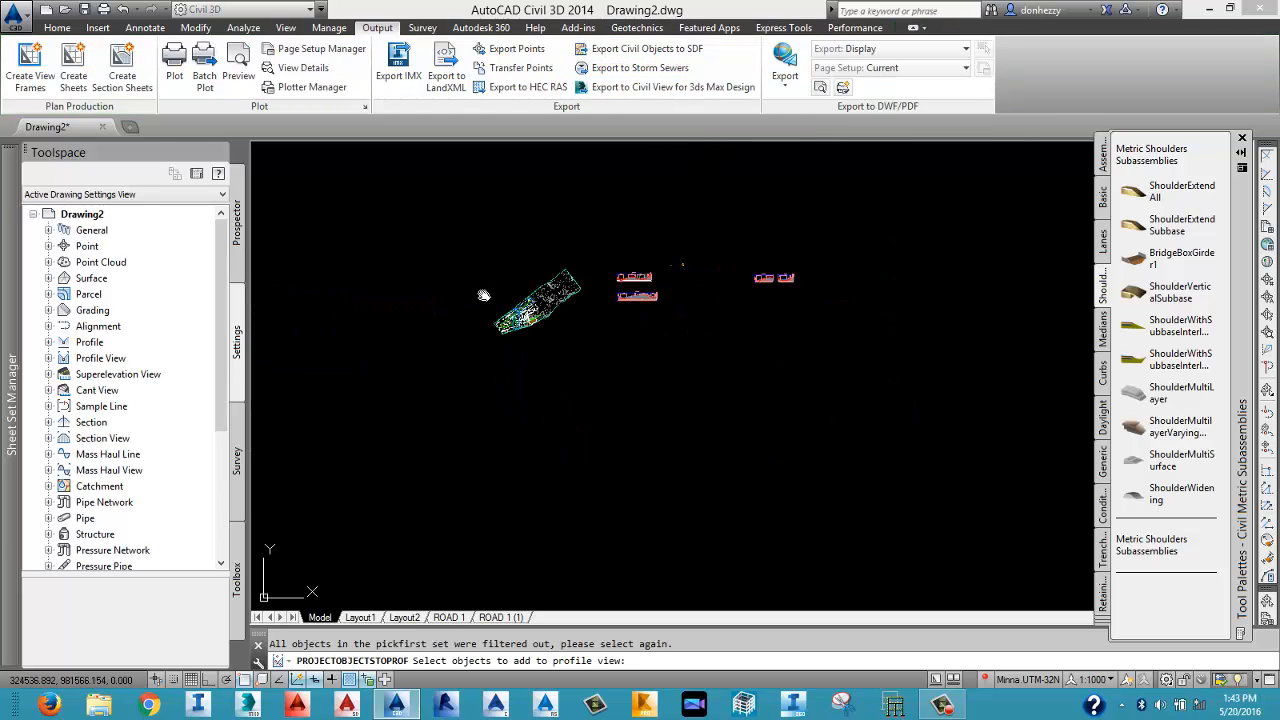
{"action": "scroll", "coordinate": [645, 418], "scroll_direction": "up", "scroll_amount": 6}
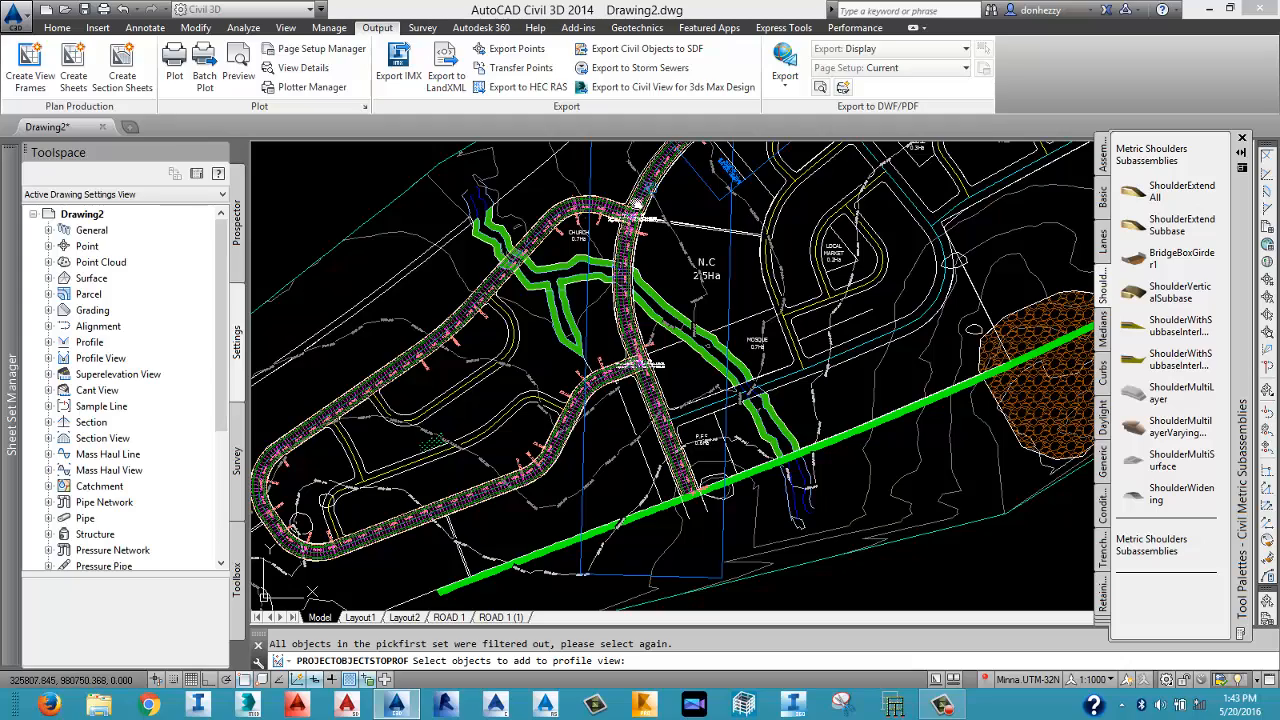
{"action": "scroll", "coordinate": [575, 335], "scroll_direction": "up", "scroll_amount": 5}
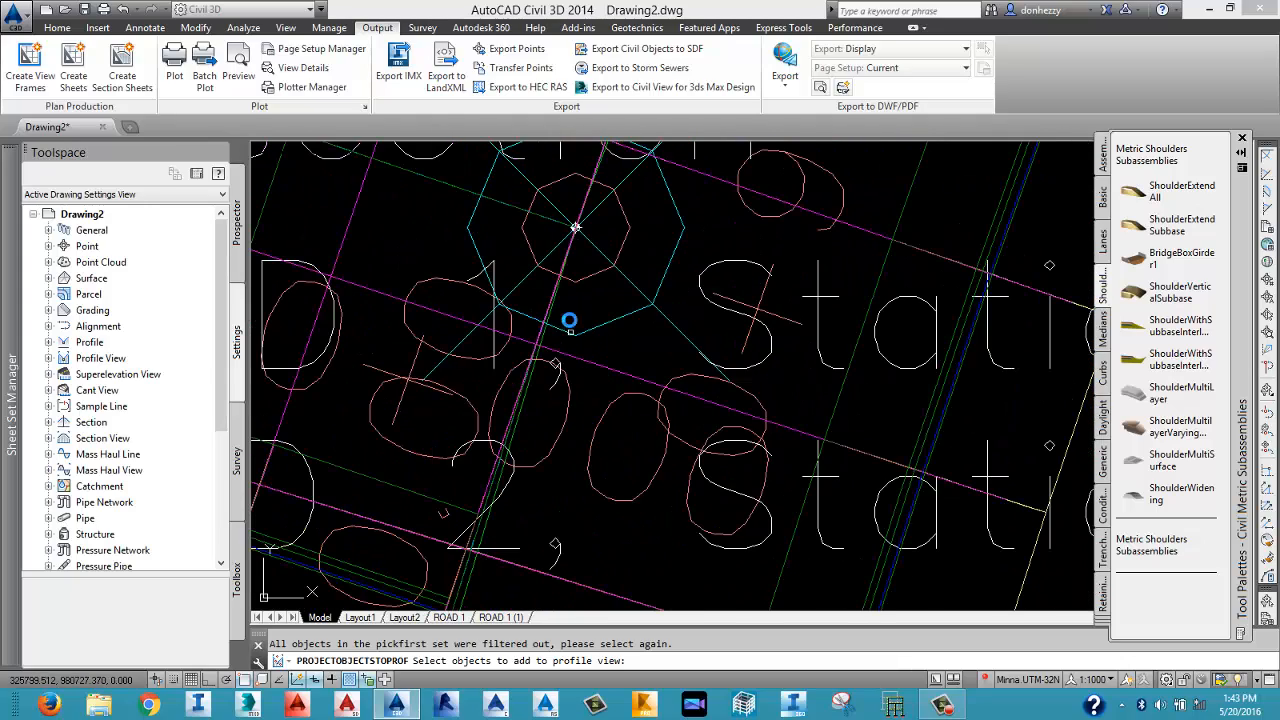
{"action": "scroll", "coordinate": [576, 244], "scroll_direction": "up", "scroll_amount": 4}
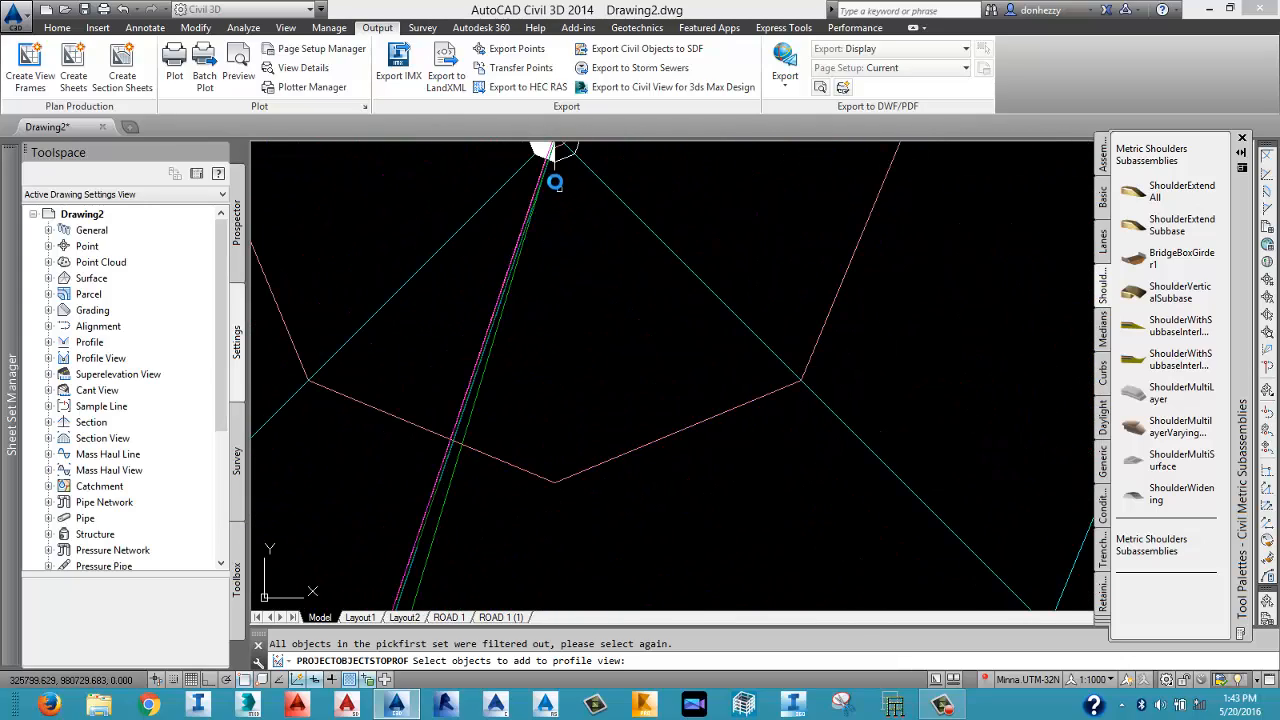
{"action": "left_click", "coordinate": [553, 171]}
Add the benchmark block at the ROAD 1 and ROAD 2 intersection near station 1+132.33 and finish the object selection.
{"action": "scroll", "coordinate": [557, 190], "scroll_direction": "down", "scroll_amount": 5}
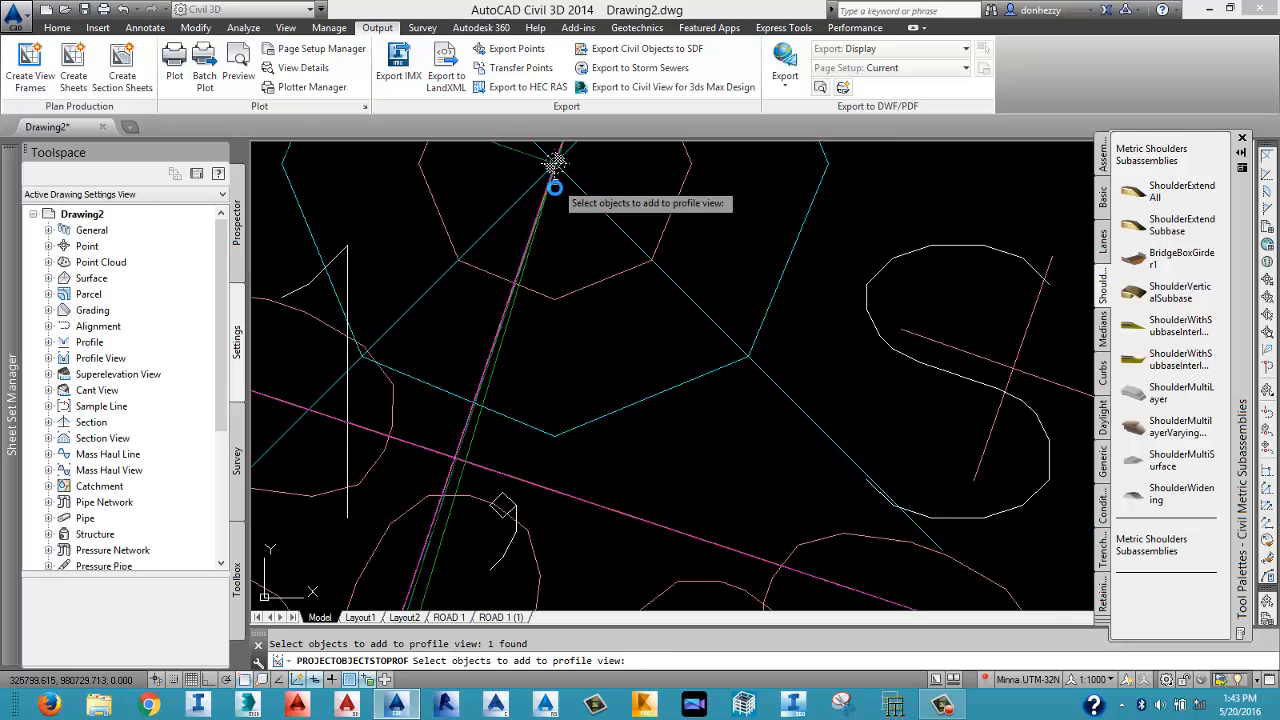
{"action": "scroll", "coordinate": [558, 215], "scroll_direction": "down", "scroll_amount": 7}
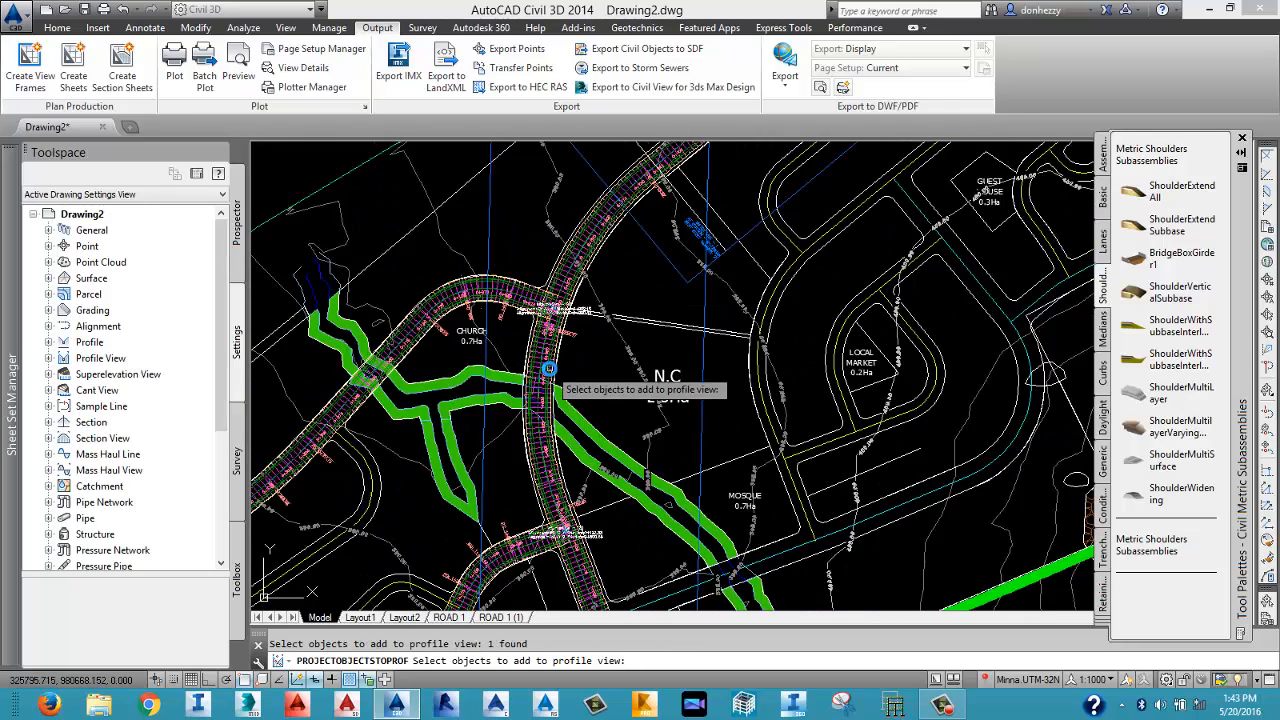
{"action": "scroll", "coordinate": [546, 456], "scroll_direction": "up", "scroll_amount": 7}
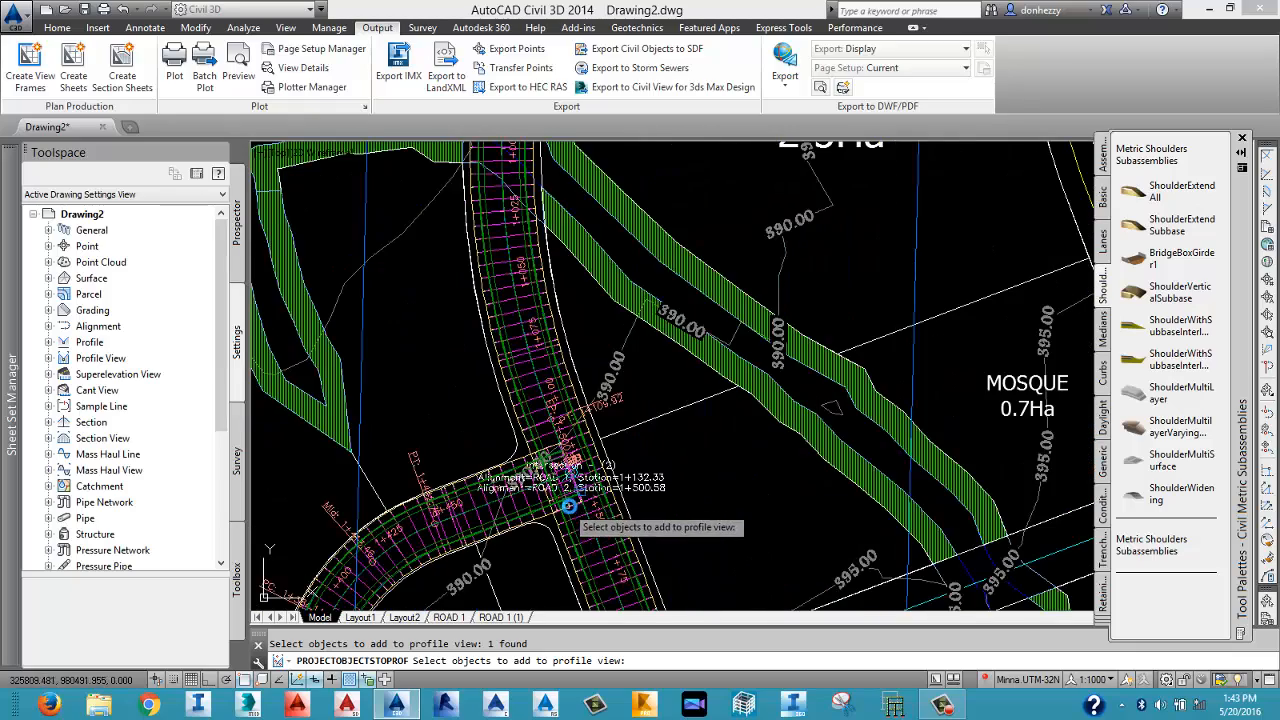
{"action": "scroll", "coordinate": [555, 320], "scroll_direction": "up", "scroll_amount": 6}
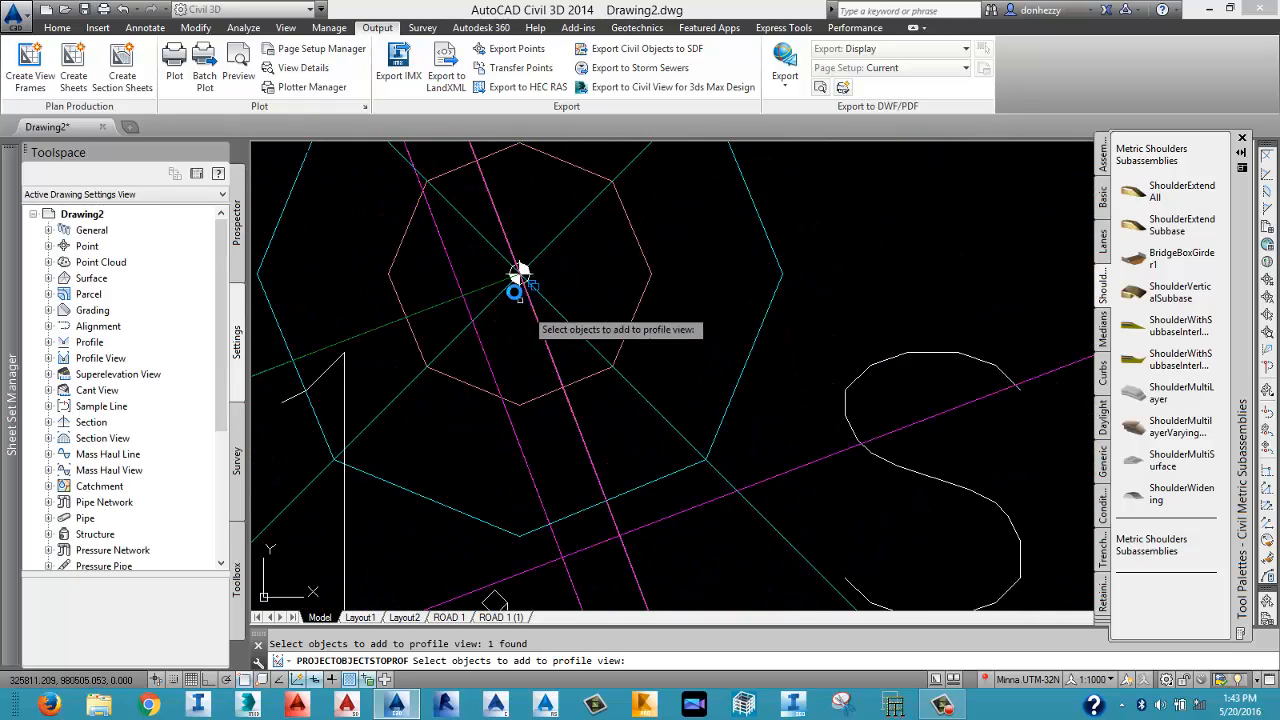
{"action": "left_click", "coordinate": [520, 287]}
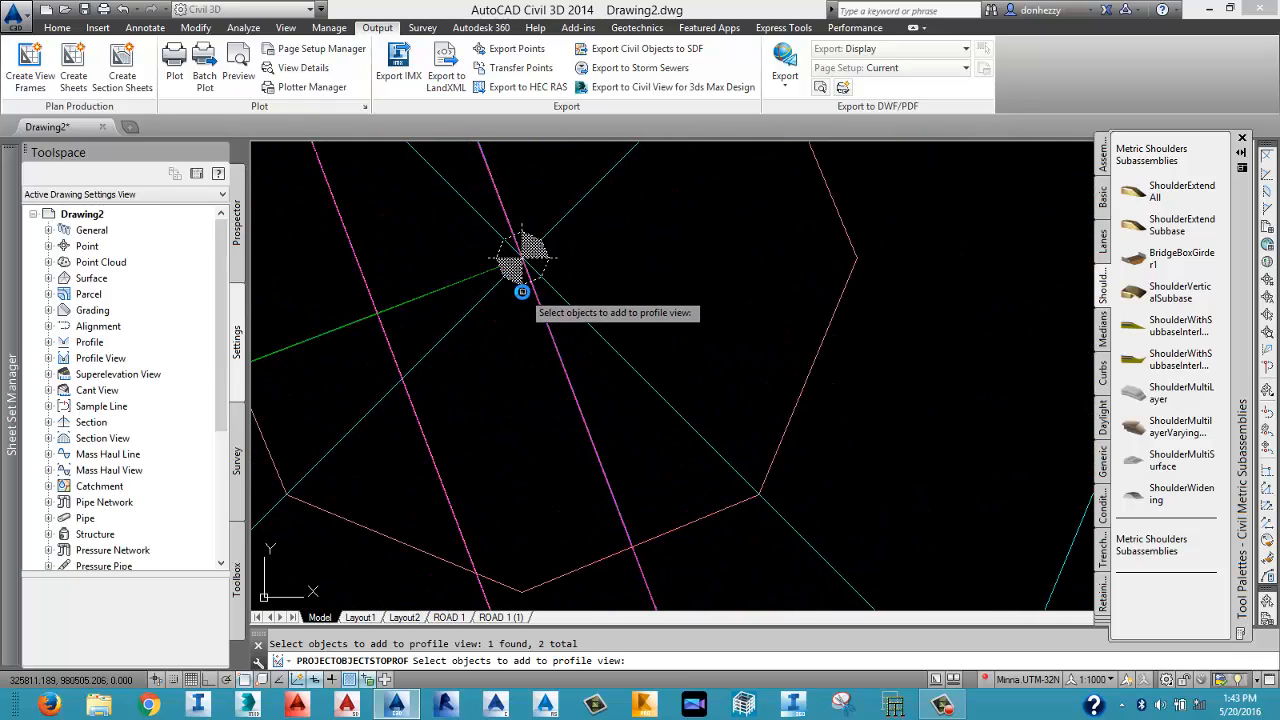
{"action": "key", "text": "Return"}
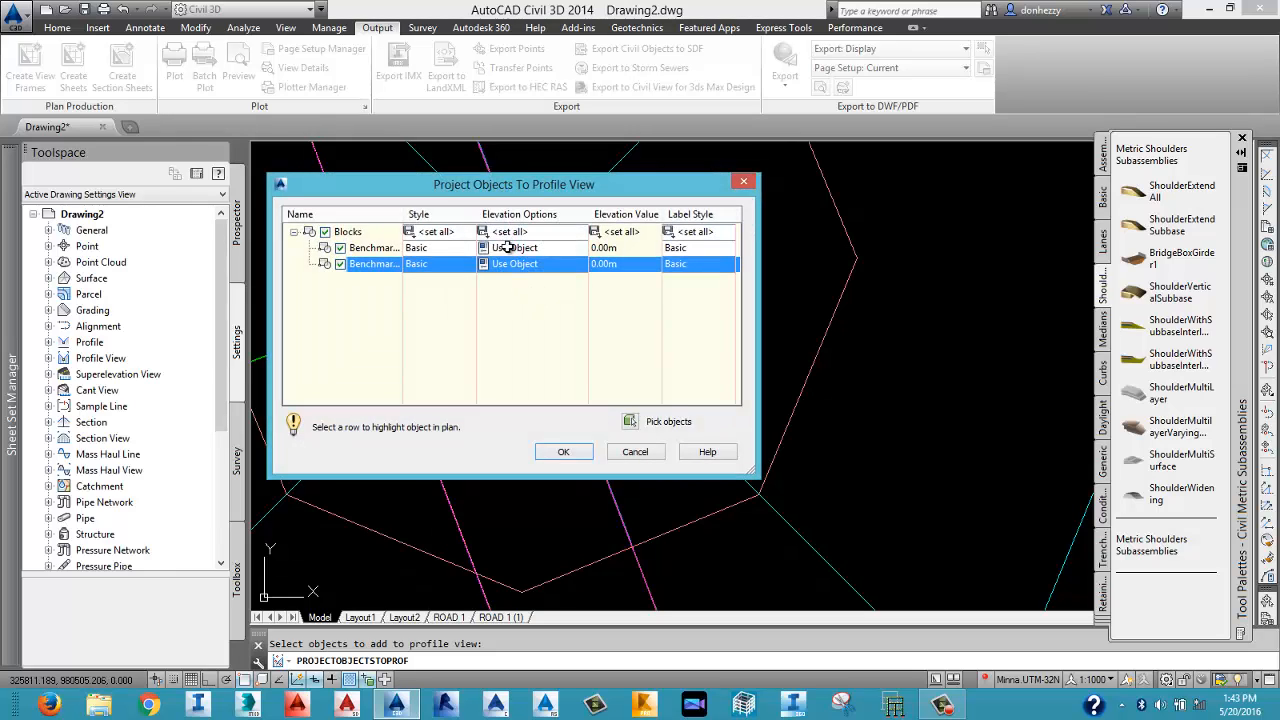
Set the elevation option of both benchmark blocks to the DESIGNED PROFILE.
{"action": "left_click", "coordinate": [515, 249]}
{"action": "left_click", "coordinate": [565, 352]}
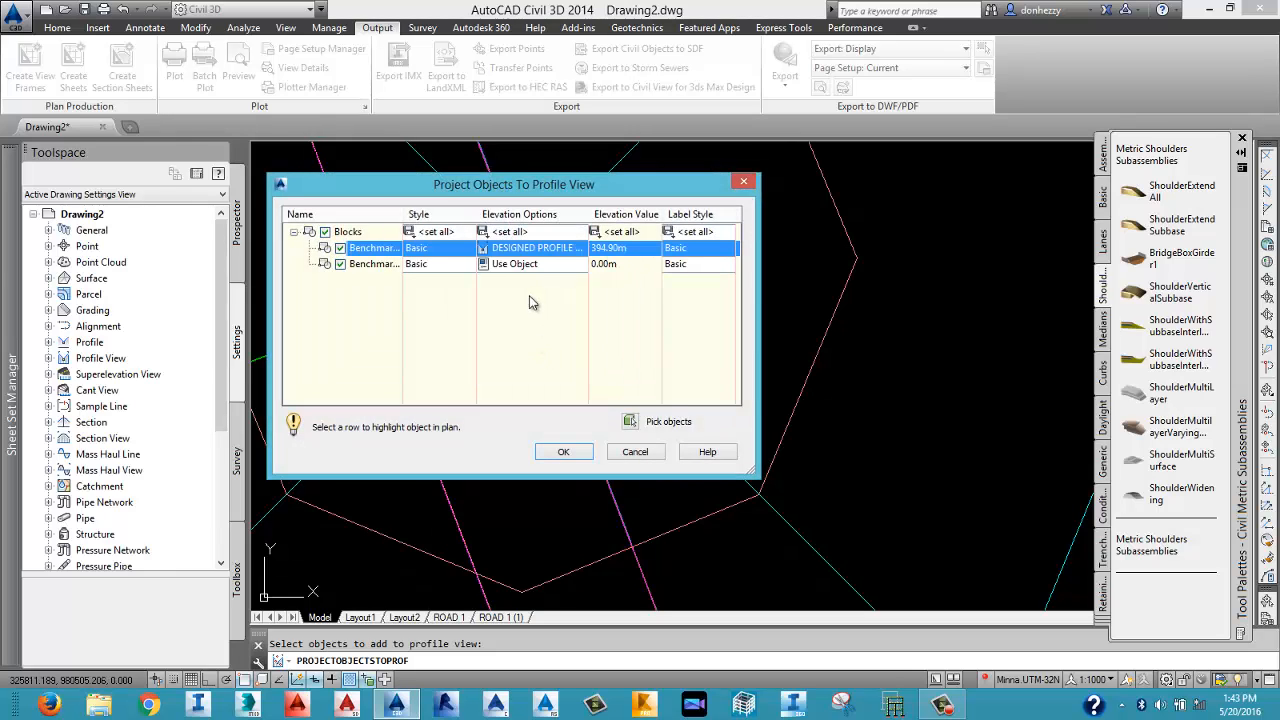
{"action": "left_click", "coordinate": [528, 265]}
{"action": "left_click", "coordinate": [555, 368]}
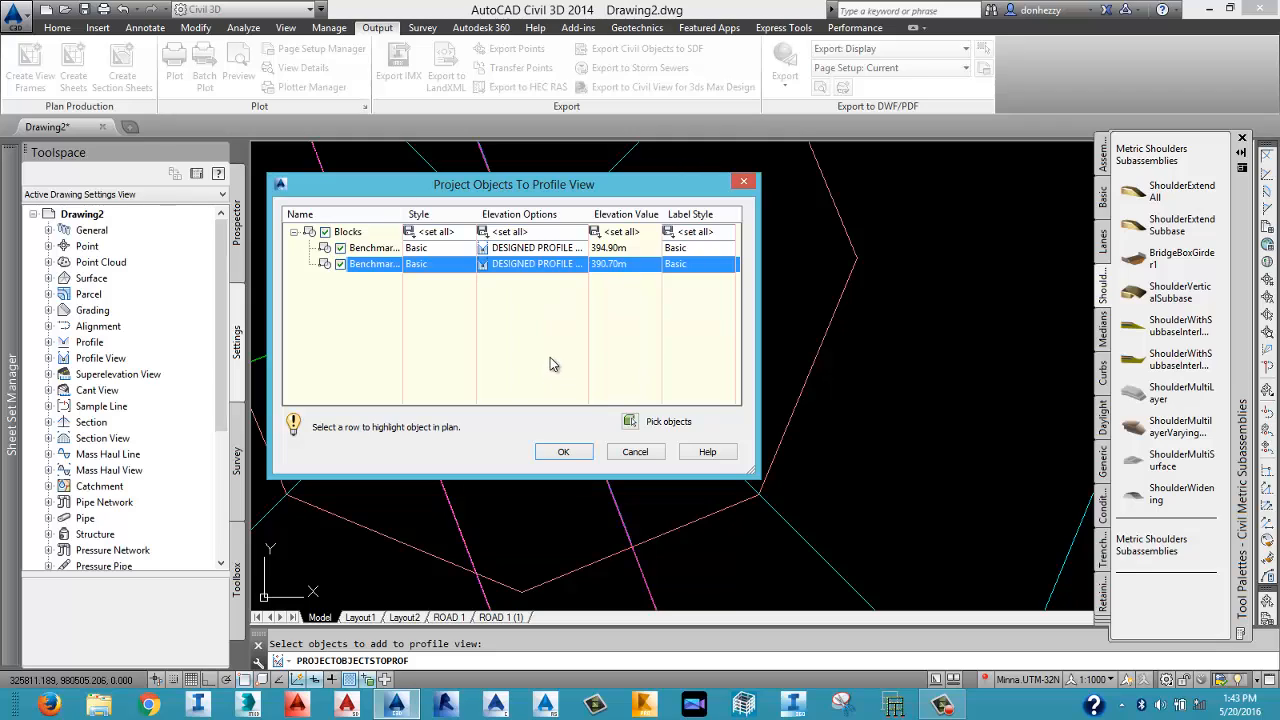
Assign the Projection Dimension Above label style to both benchmark blocks and project them onto the profile view.
{"action": "left_click", "coordinate": [682, 261]}
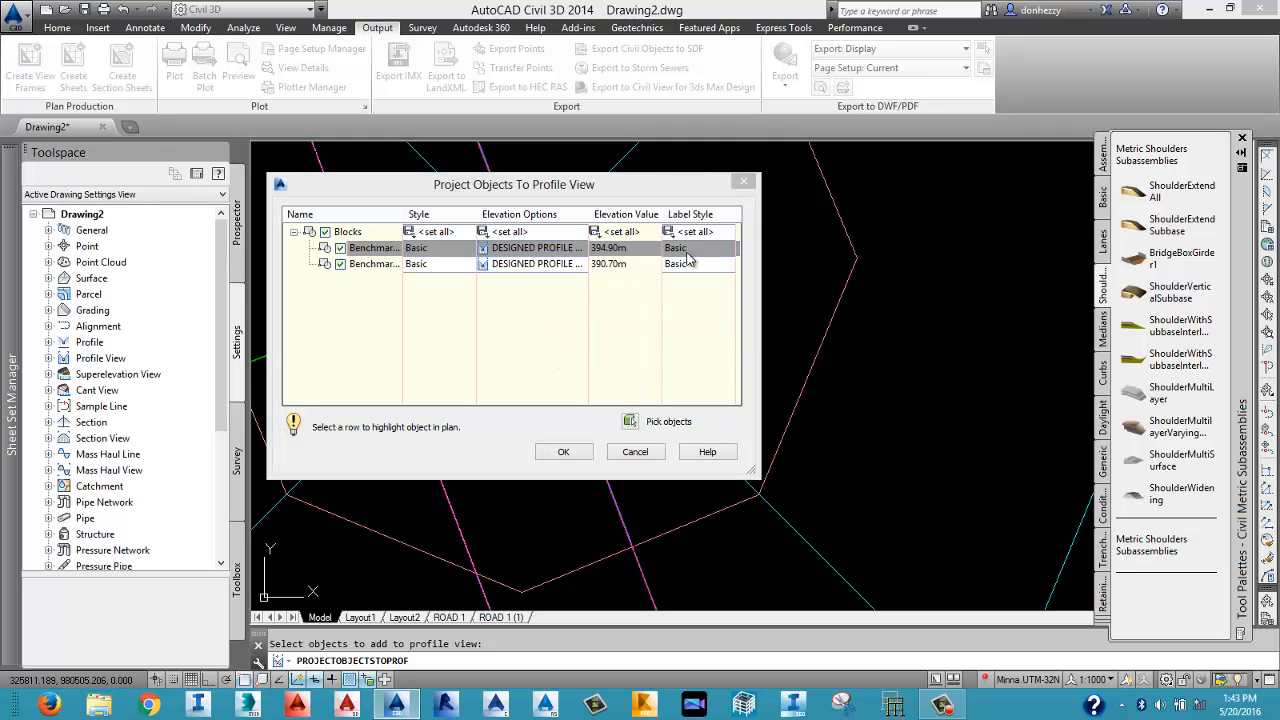
{"action": "left_click", "coordinate": [683, 305]}
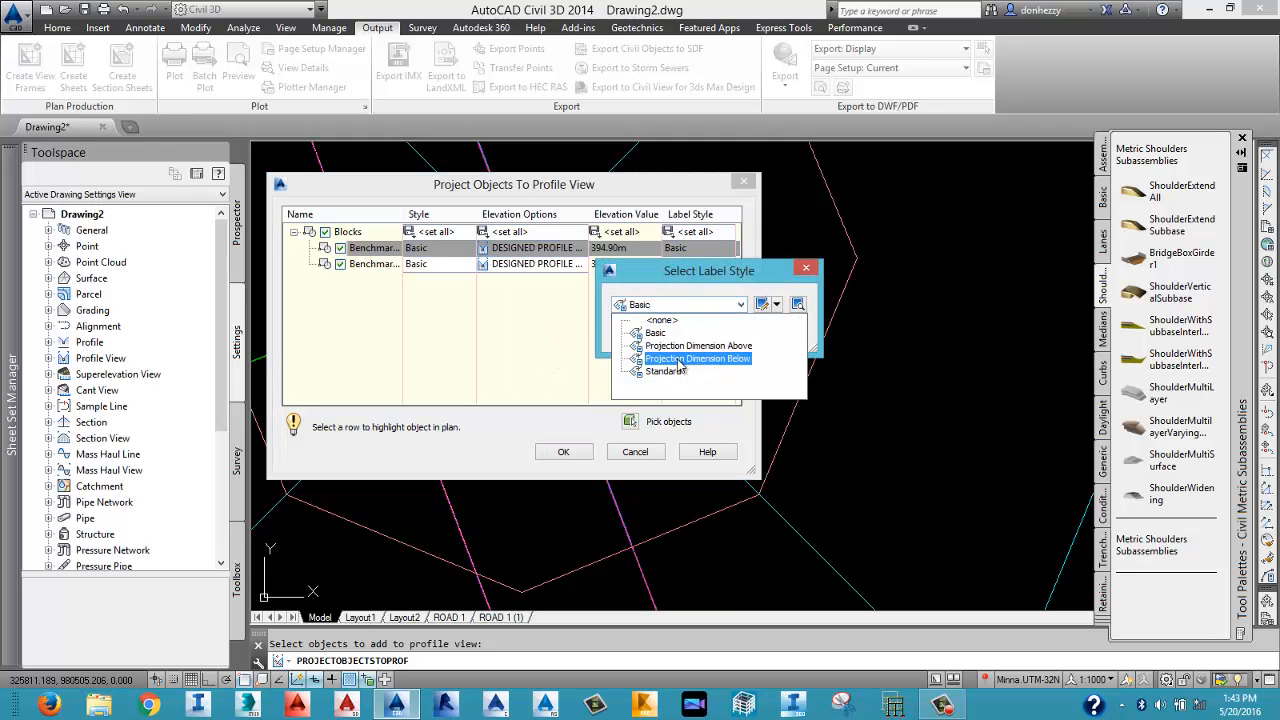
{"action": "left_click", "coordinate": [680, 346]}
{"action": "left_click", "coordinate": [642, 334]}
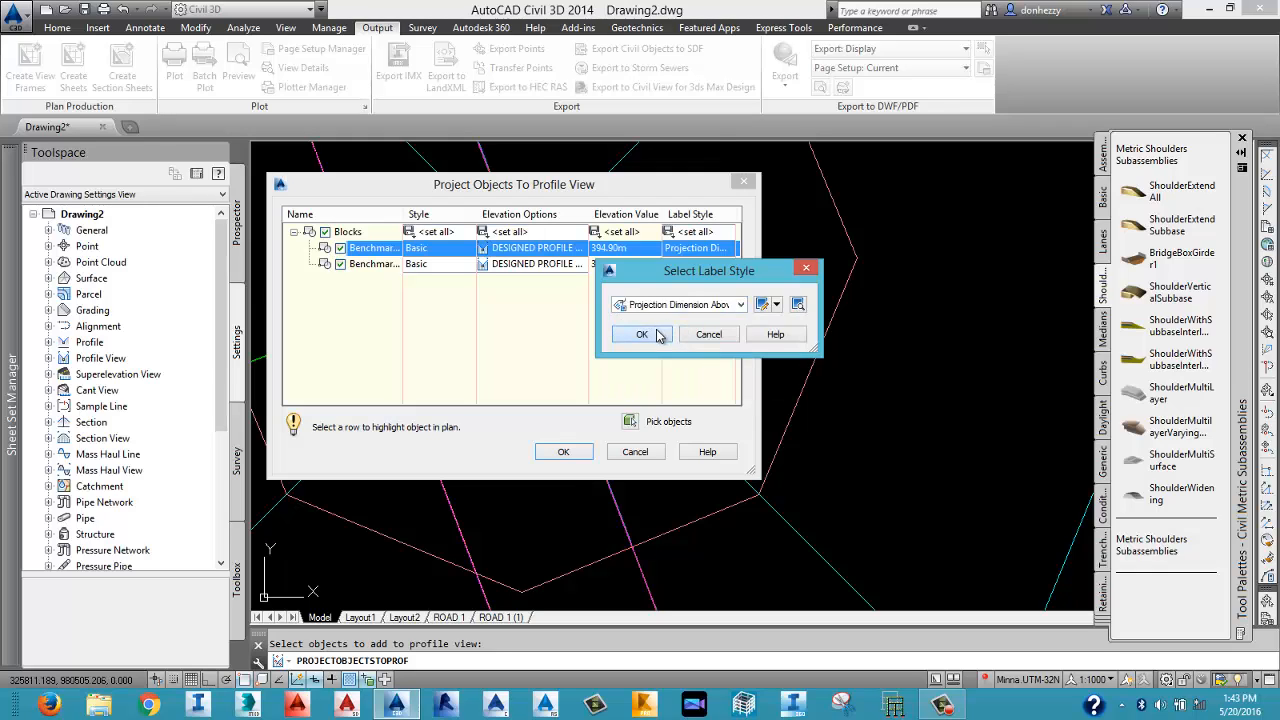
{"action": "left_click", "coordinate": [694, 265]}
{"action": "left_click", "coordinate": [695, 266]}
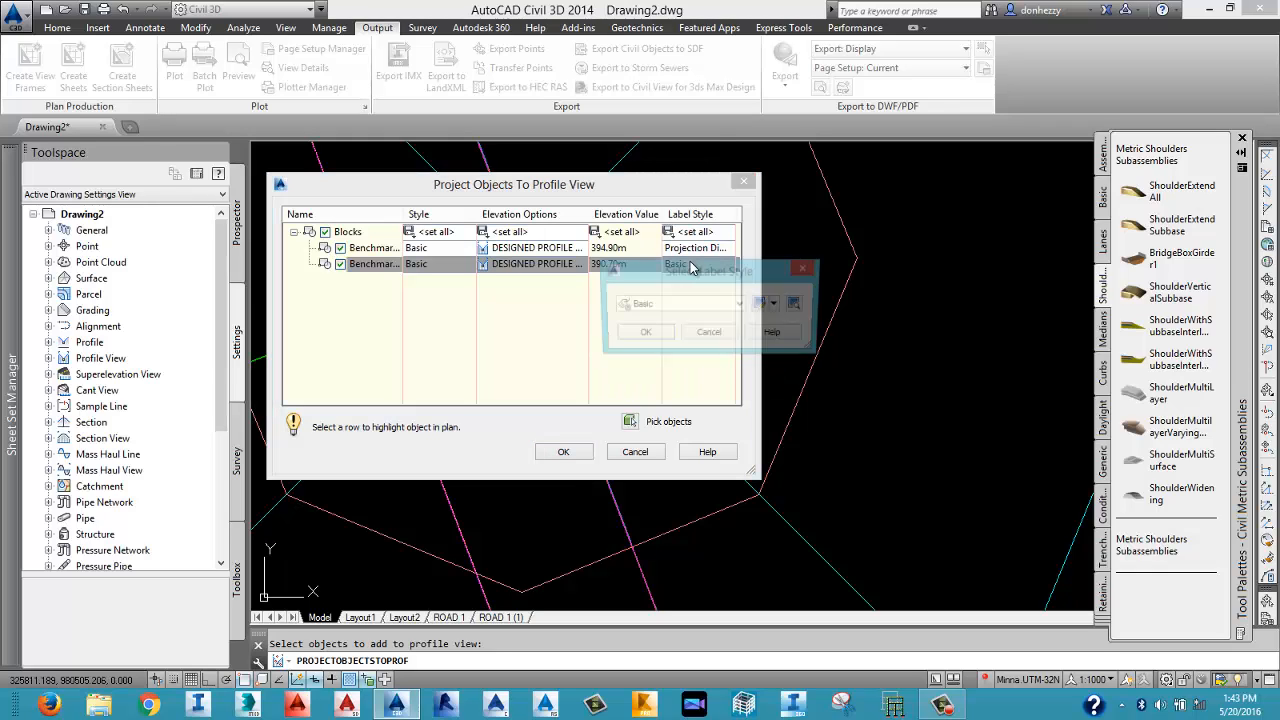
{"action": "left_click", "coordinate": [672, 305]}
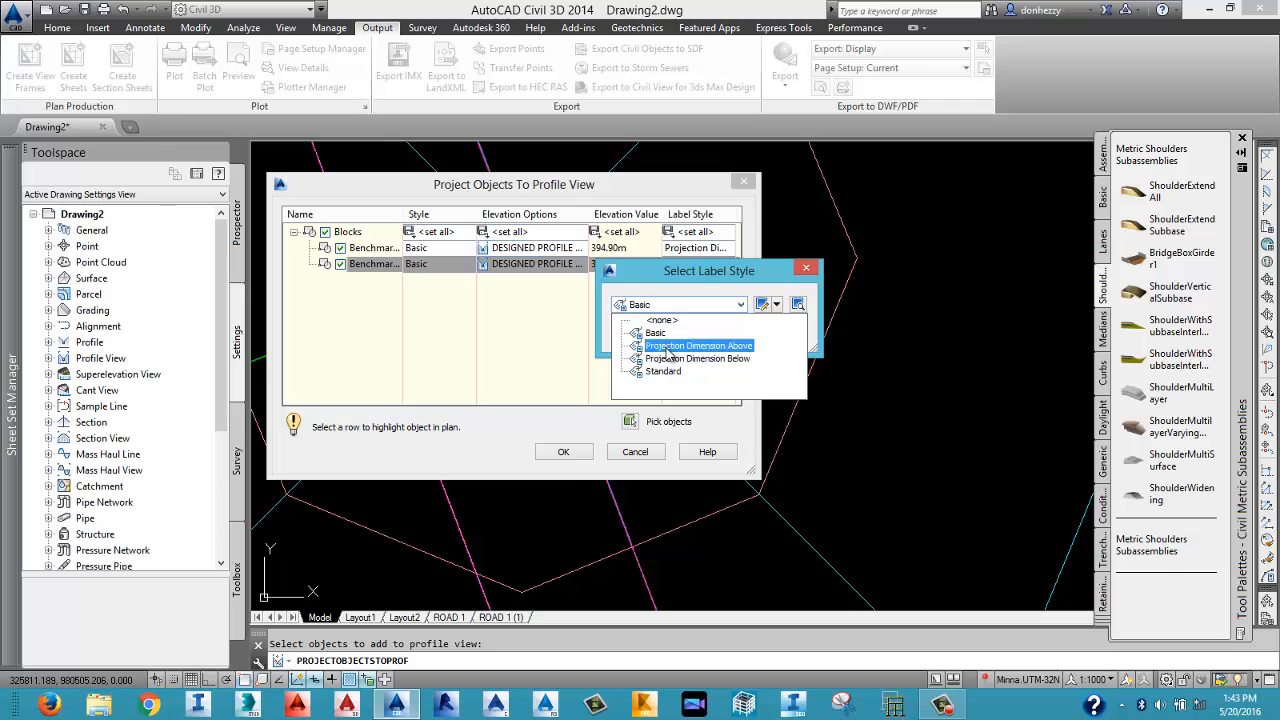
{"action": "left_click", "coordinate": [690, 346]}
{"action": "left_click", "coordinate": [641, 338]}
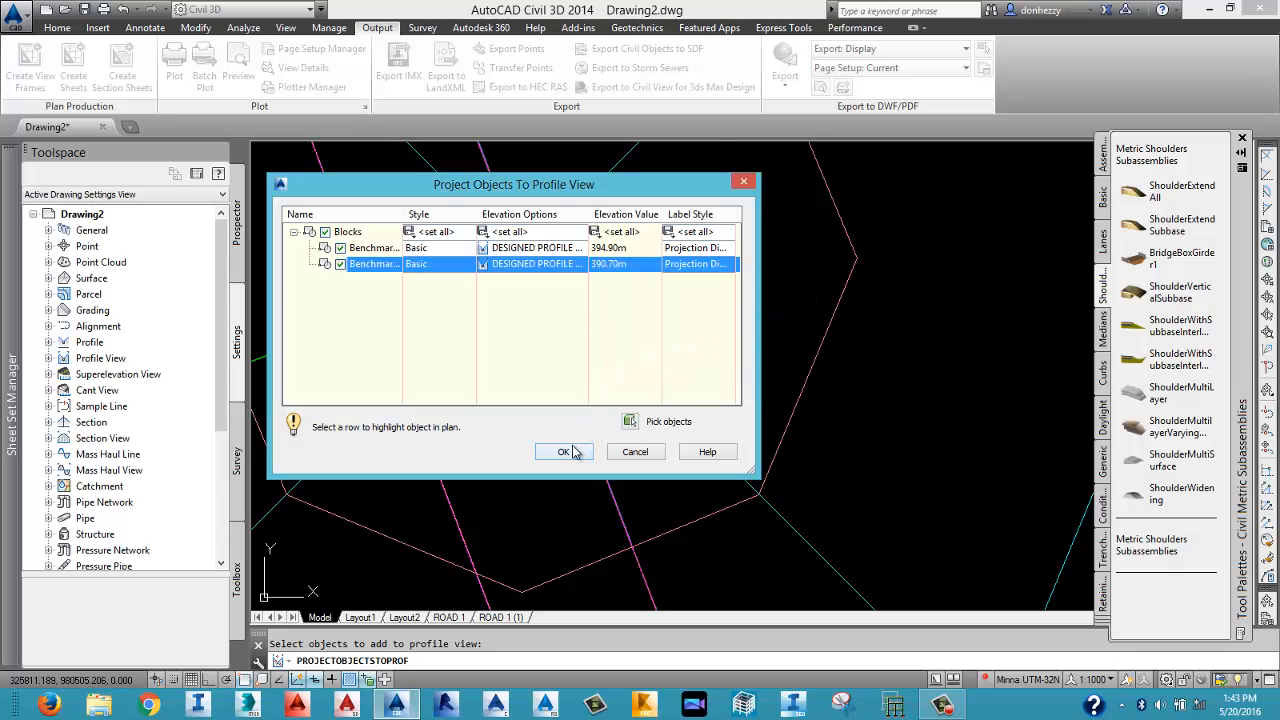
{"action": "left_click", "coordinate": [563, 451]}
{"action": "scroll", "coordinate": [585, 420], "scroll_direction": "down", "scroll_amount": 10}
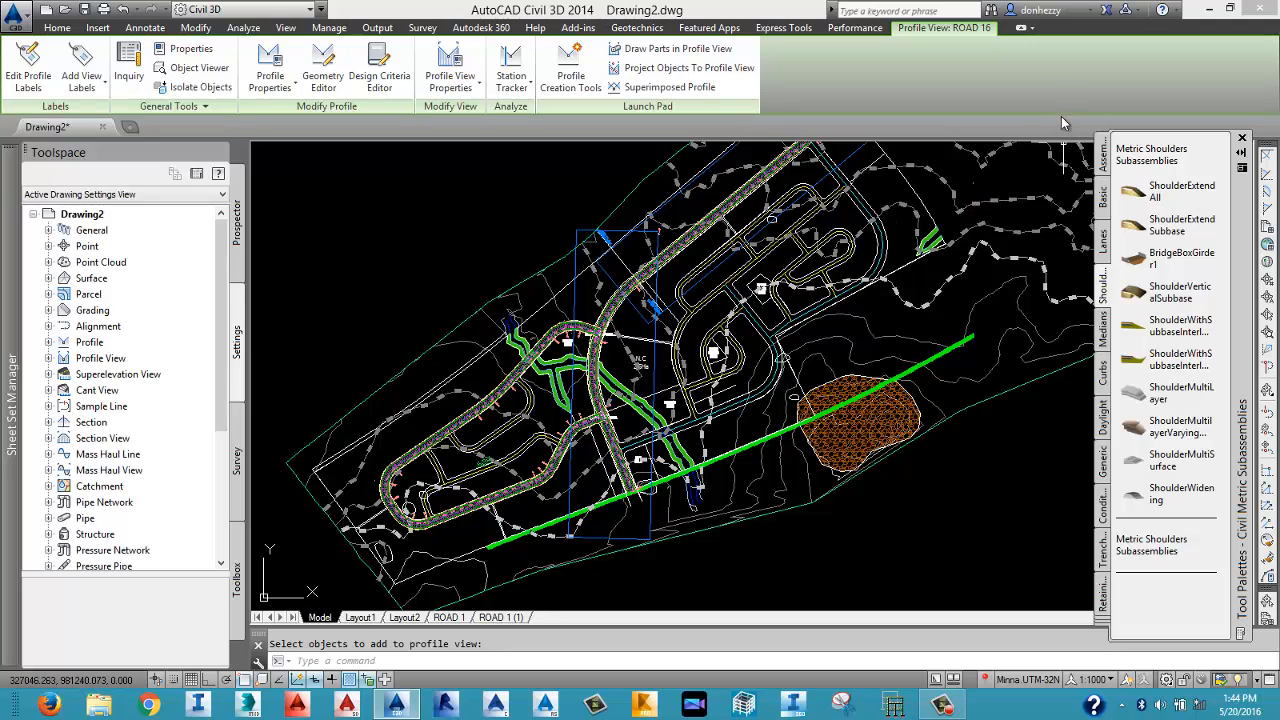
{"action": "left_click", "coordinate": [1020, 30]}
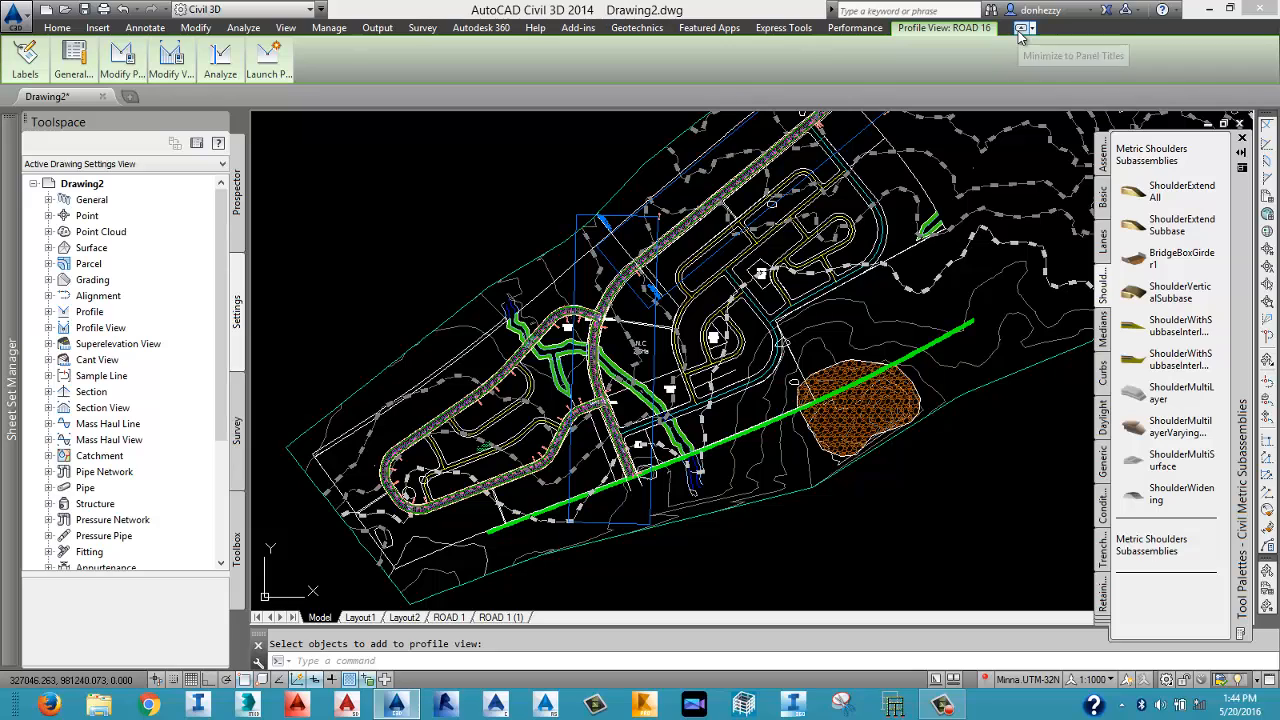
{"action": "left_click", "coordinate": [1020, 30]}
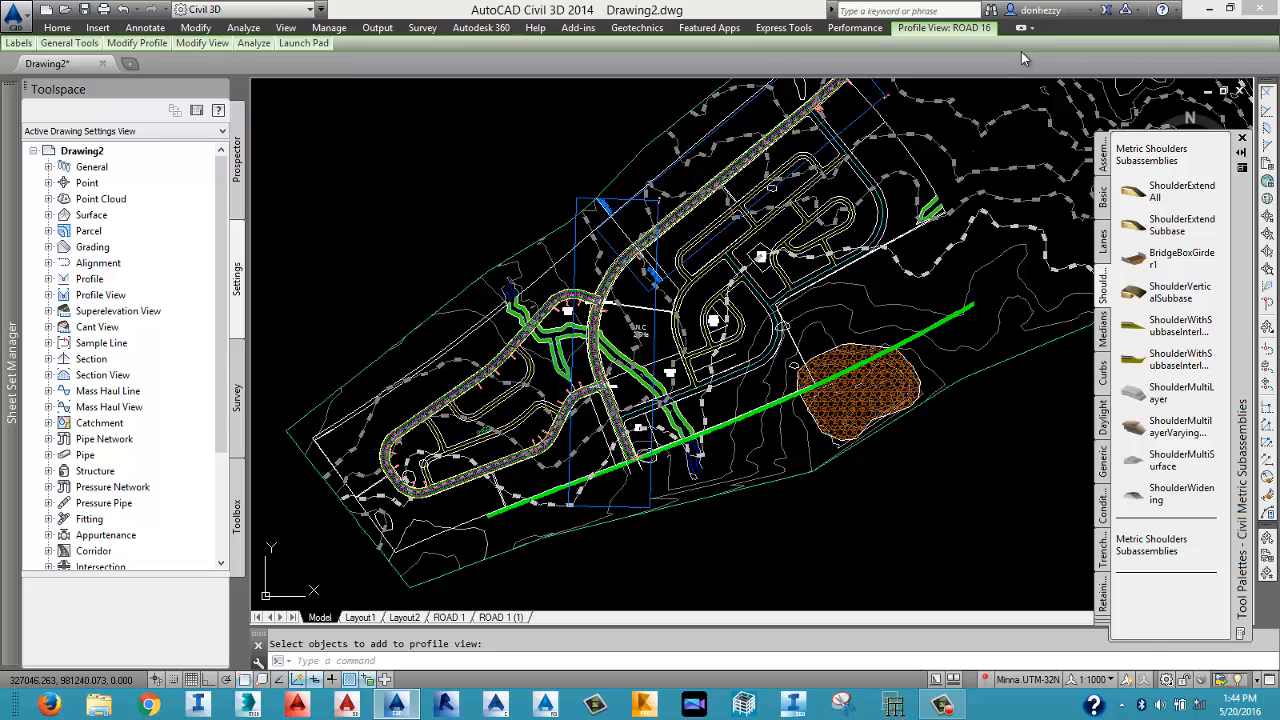
{"action": "left_click", "coordinate": [1022, 29]}
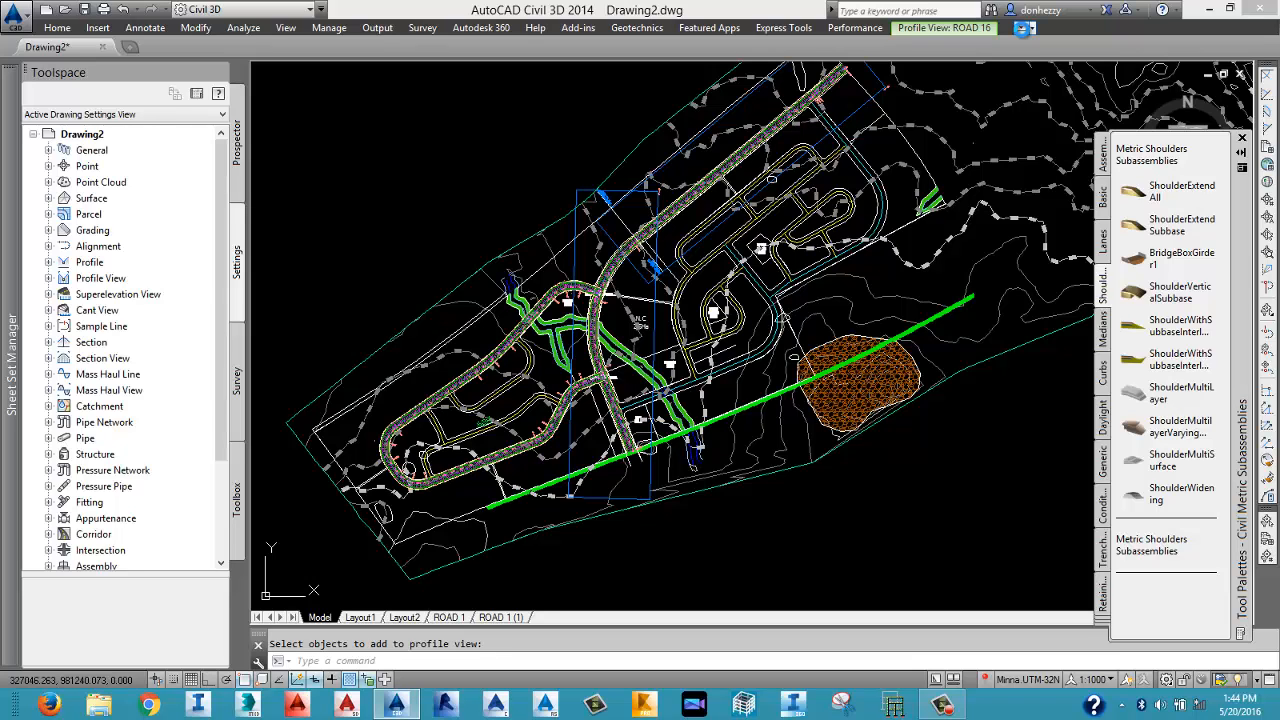
{"action": "left_click", "coordinate": [1022, 29]}
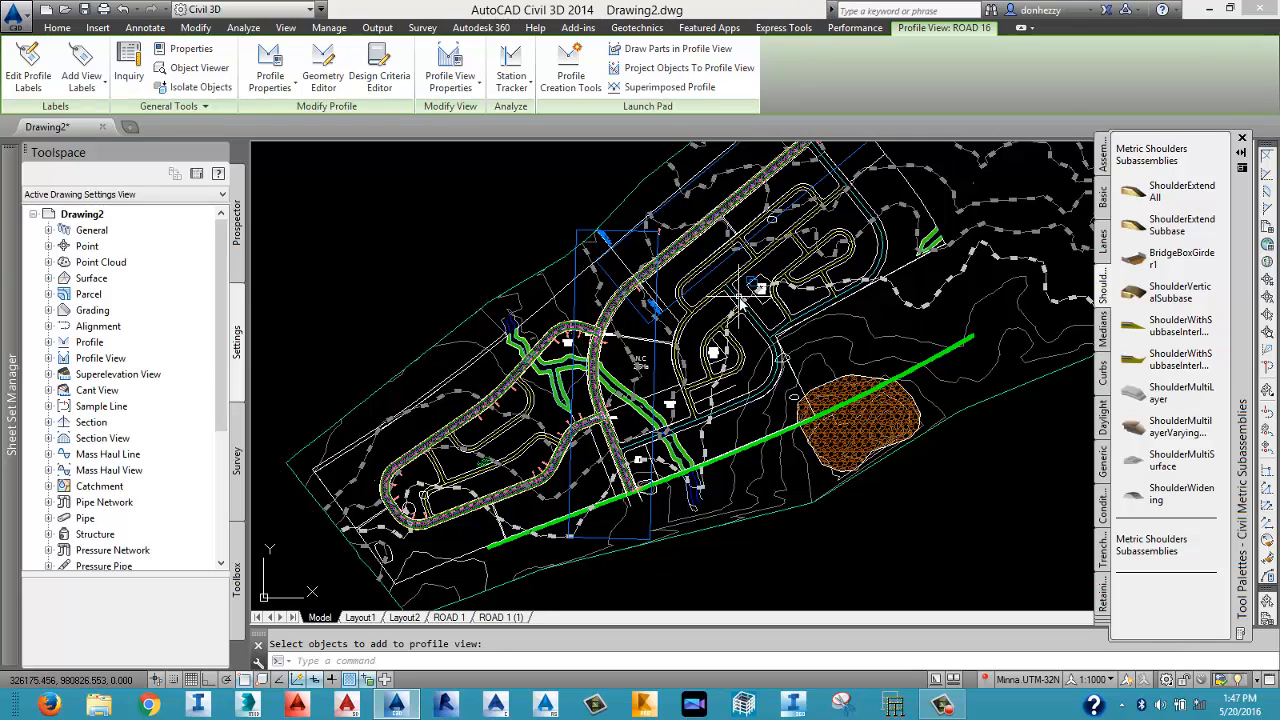
Check the projected benchmark markers on the second new ROAD 1 profile view and clear the selection.
{"action": "middle_click_drag", "start_coordinate": [805, 395], "coordinate": [743, 438]}
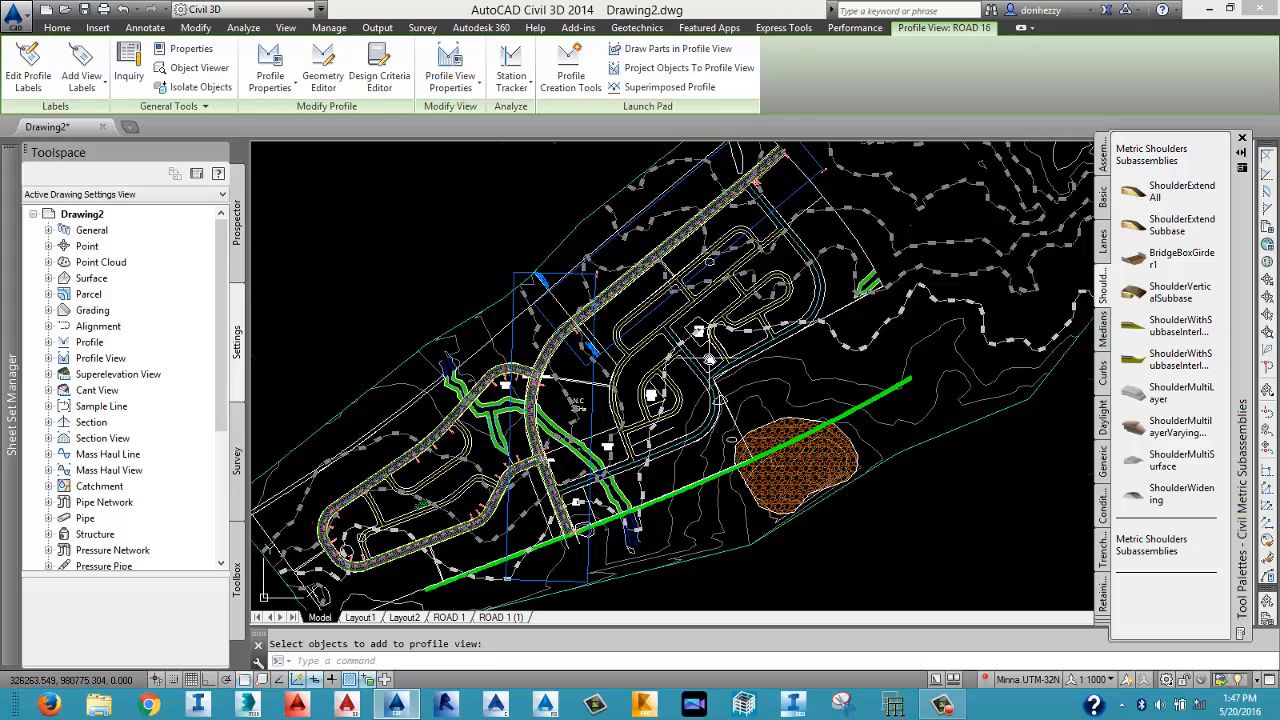
{"action": "scroll", "coordinate": [703, 352], "scroll_direction": "up", "scroll_amount": 5}
{"action": "scroll", "coordinate": [703, 352], "scroll_direction": "down", "scroll_amount": 12}
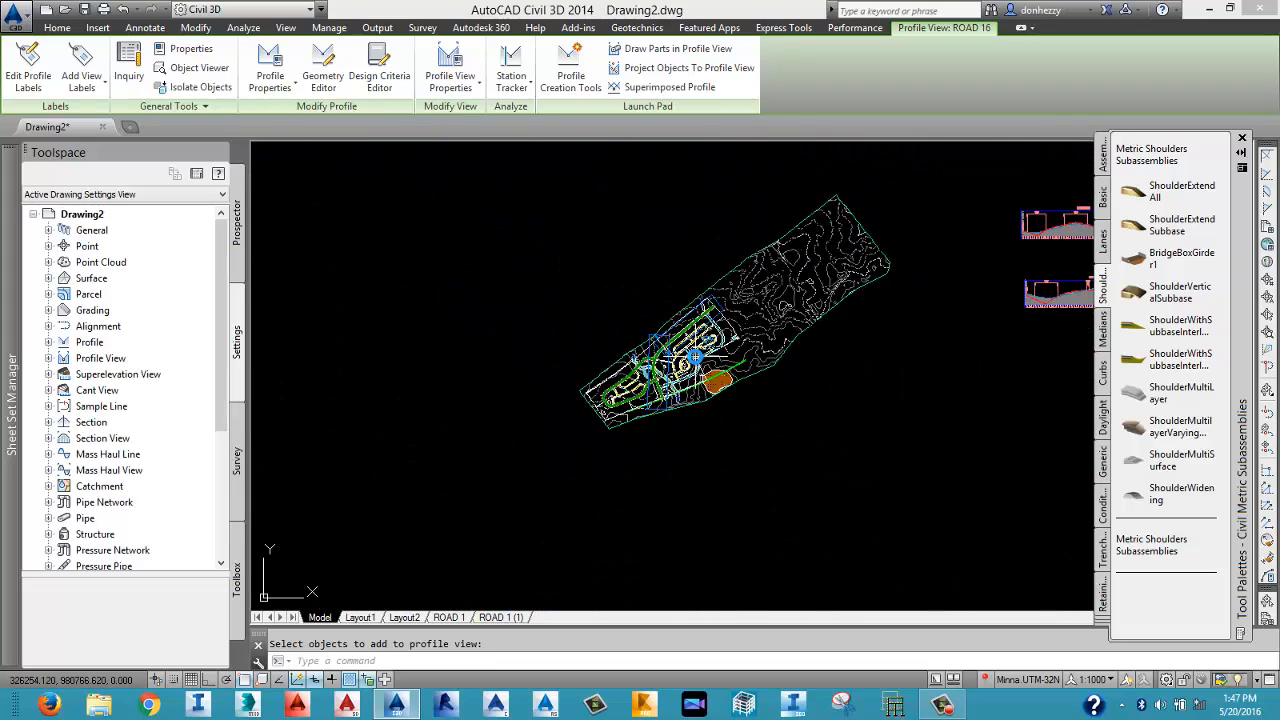
{"action": "middle_click_drag", "start_coordinate": [852, 348], "coordinate": [662, 395]}
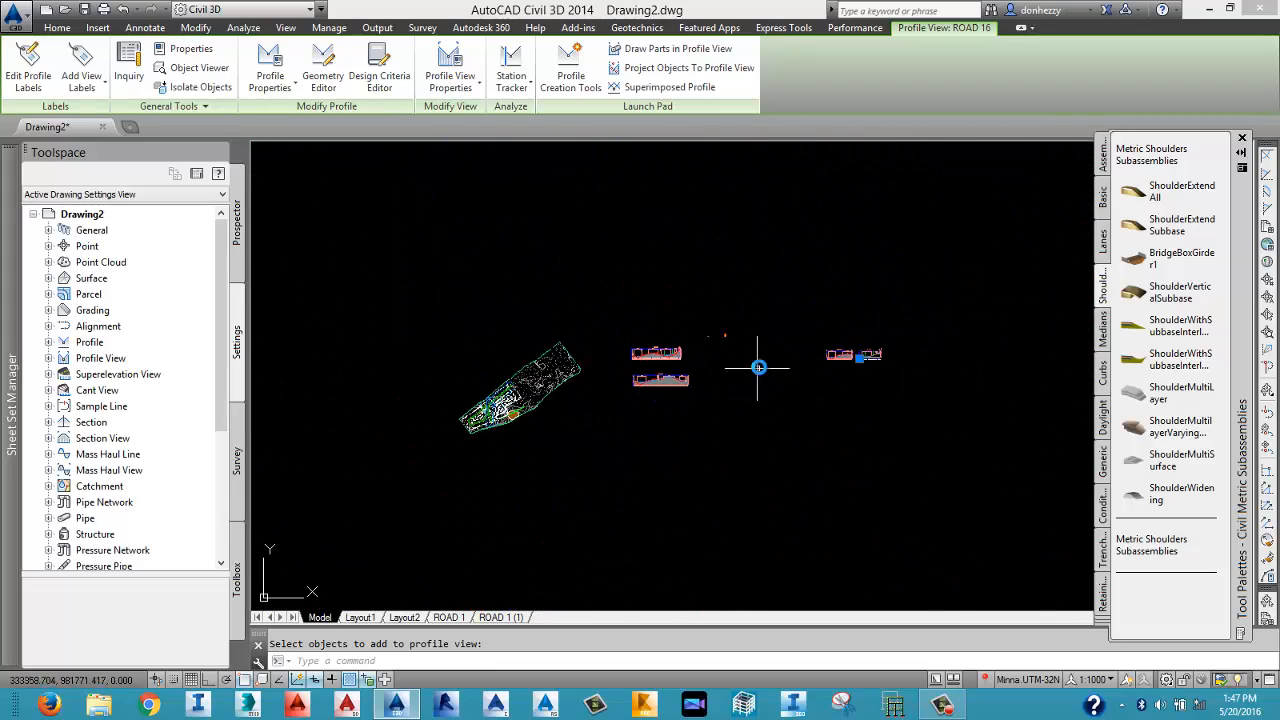
{"action": "scroll", "coordinate": [833, 360], "scroll_direction": "up", "scroll_amount": 5}
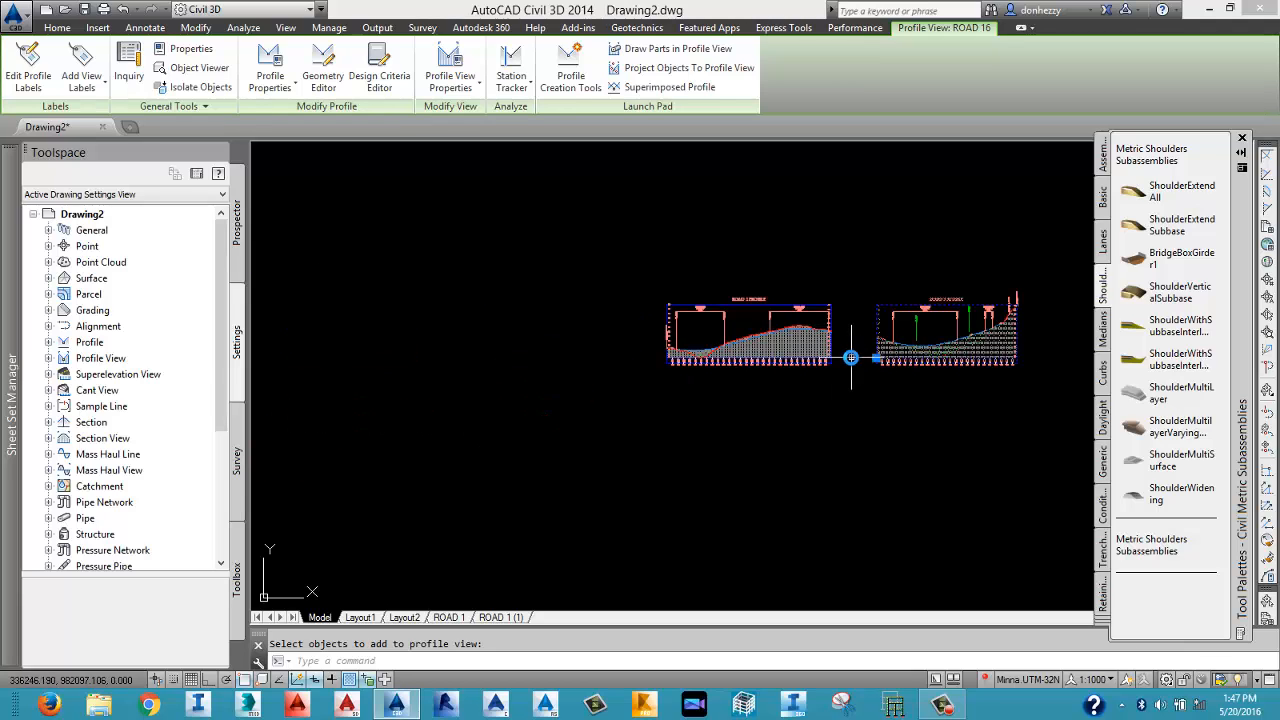
{"action": "key", "text": "Escape"}
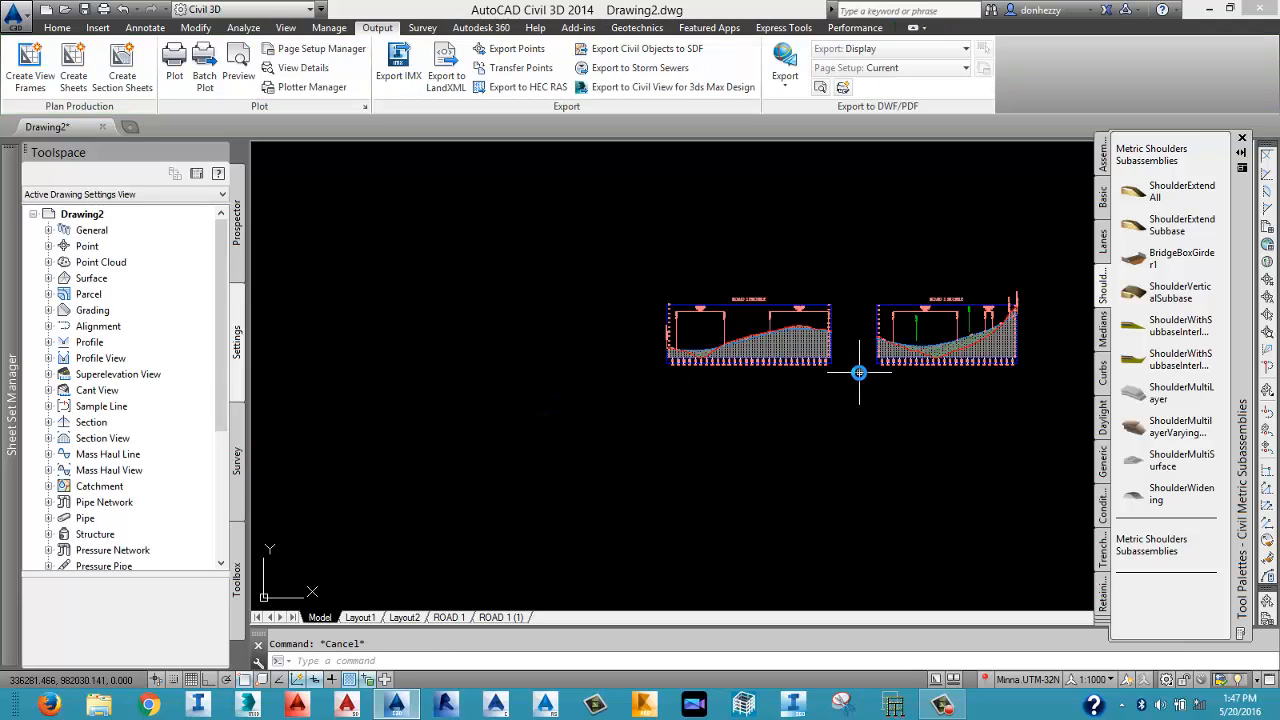
{"action": "scroll", "coordinate": [858, 372], "scroll_direction": "down", "scroll_amount": 2}
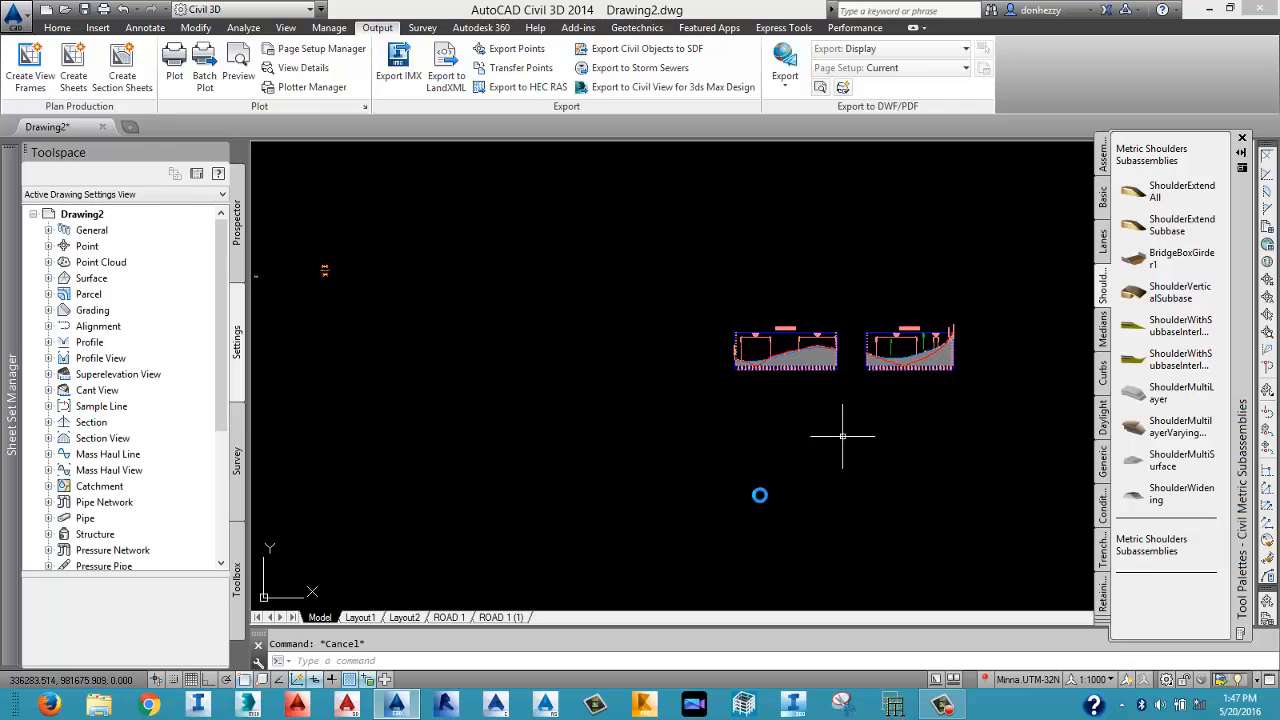
Open the ROAD 1 layout sheet and examine the match line area at the end of the plan viewport.
{"action": "left_click", "coordinate": [458, 618]}
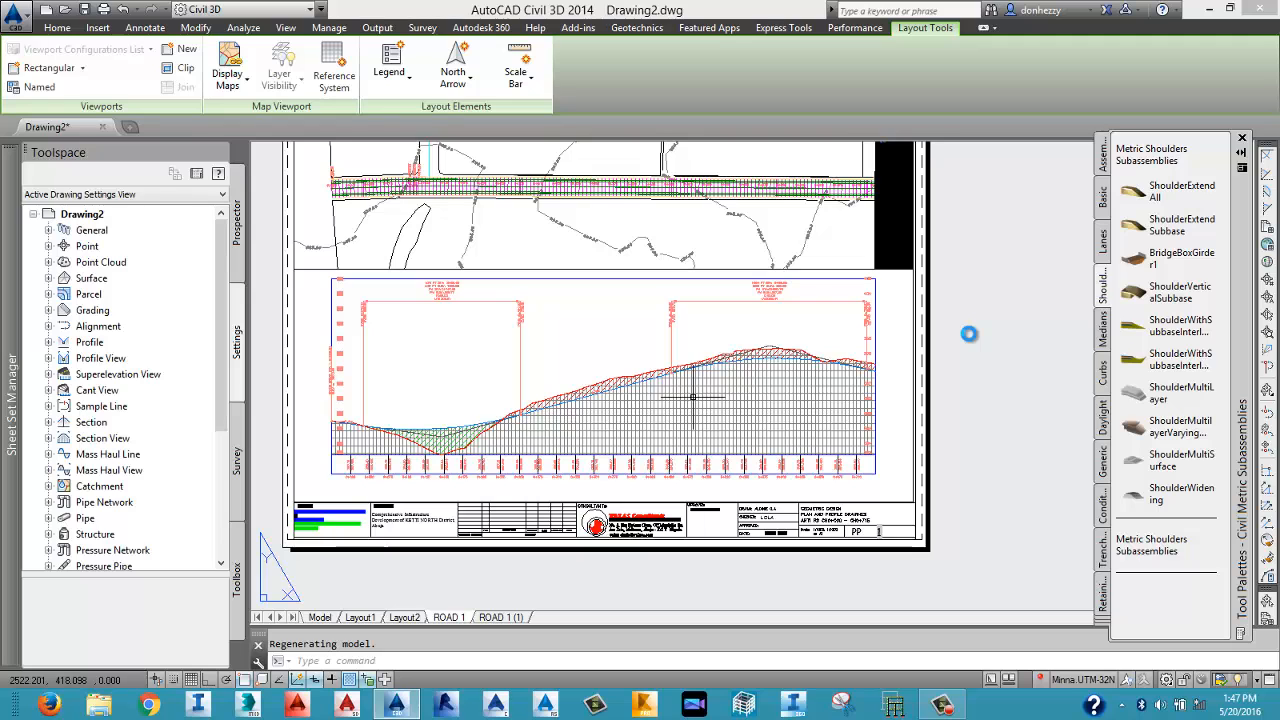
{"action": "middle_click_drag", "start_coordinate": [965, 307], "coordinate": [938, 455]}
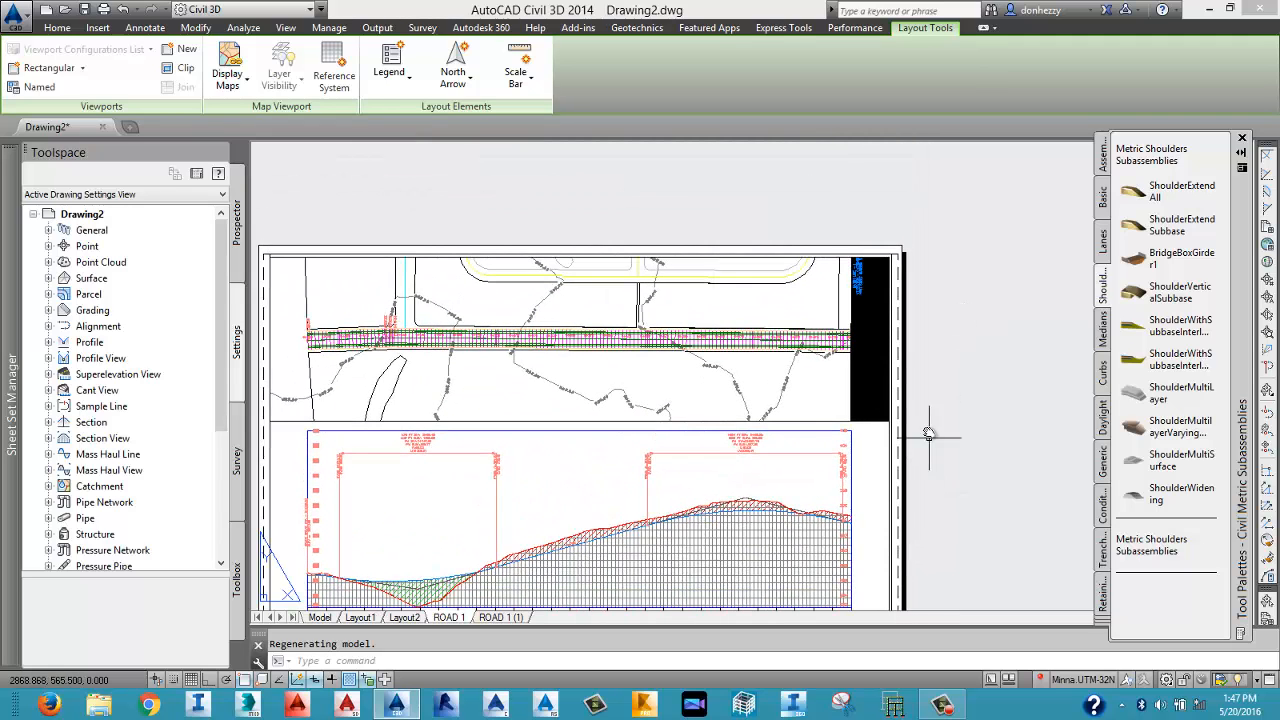
{"action": "scroll", "coordinate": [866, 346], "scroll_direction": "up", "scroll_amount": 4}
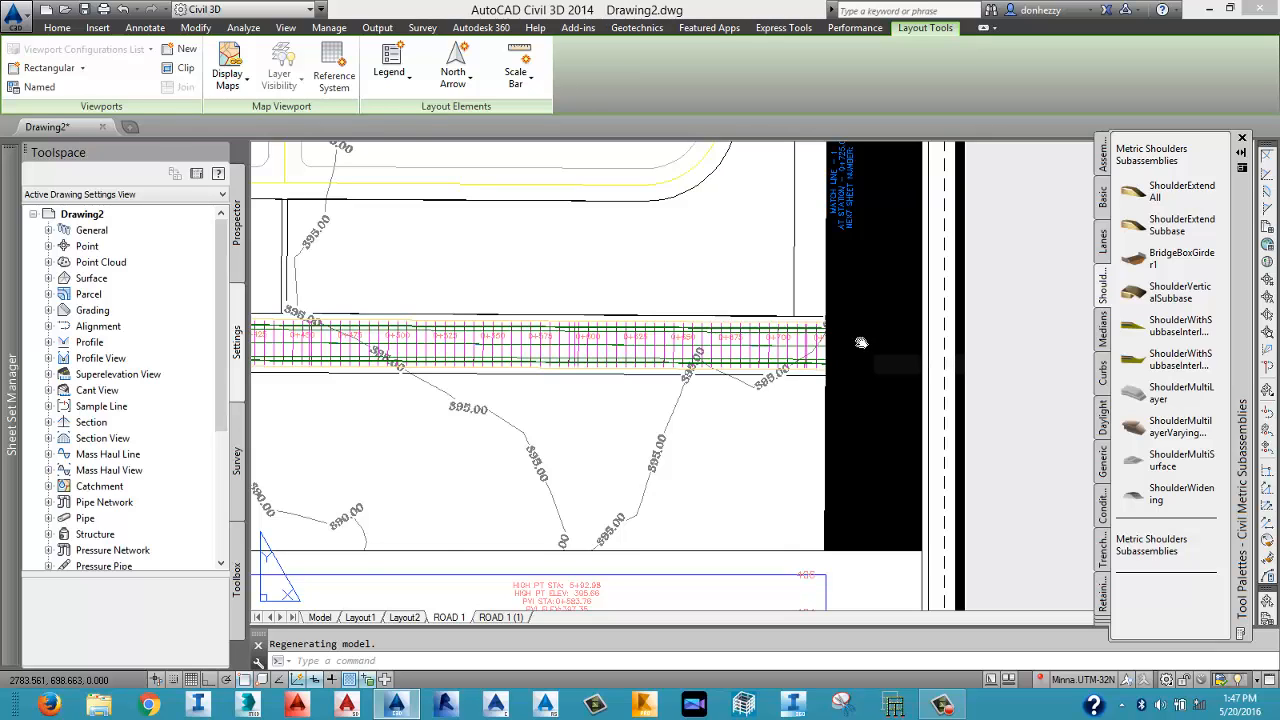
{"action": "scroll", "coordinate": [860, 344], "scroll_direction": "down", "scroll_amount": 2}
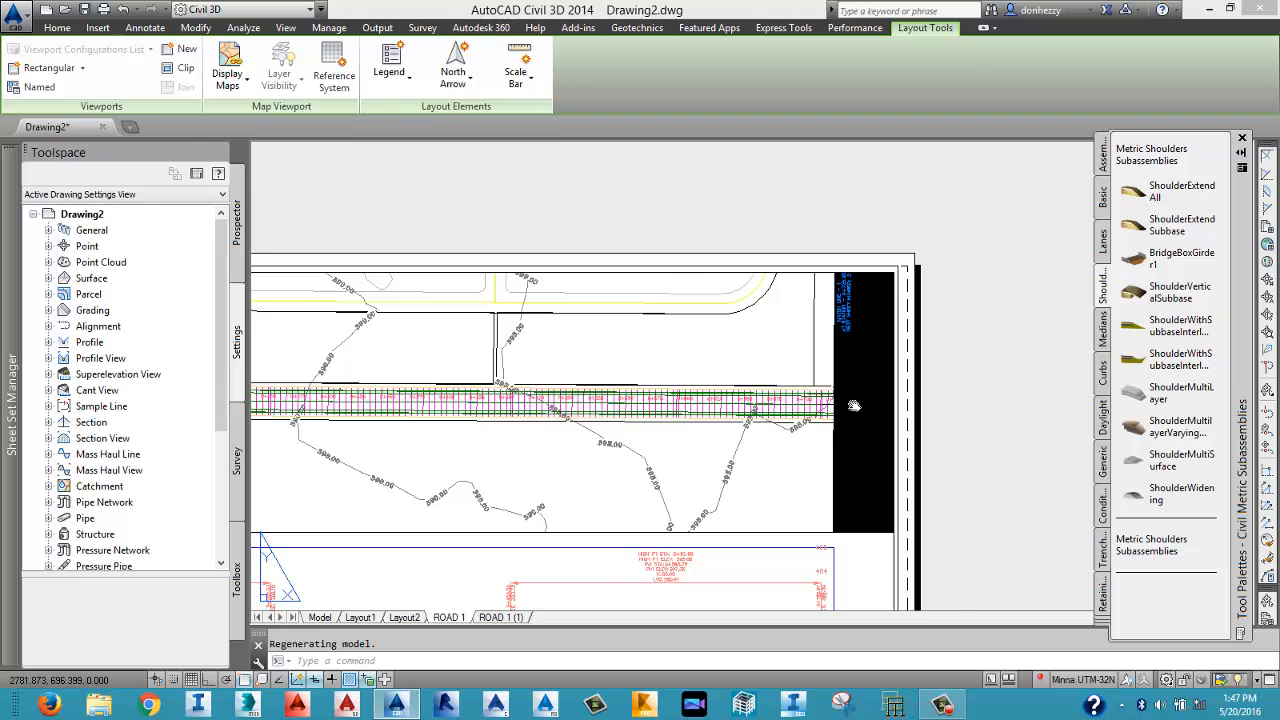
Select the match line masking the end of the plan viewport, freeze its C-ANNO-MTCH layer, and return to paper space.
{"action": "scroll", "coordinate": [852, 402], "scroll_direction": "up", "scroll_amount": 2}
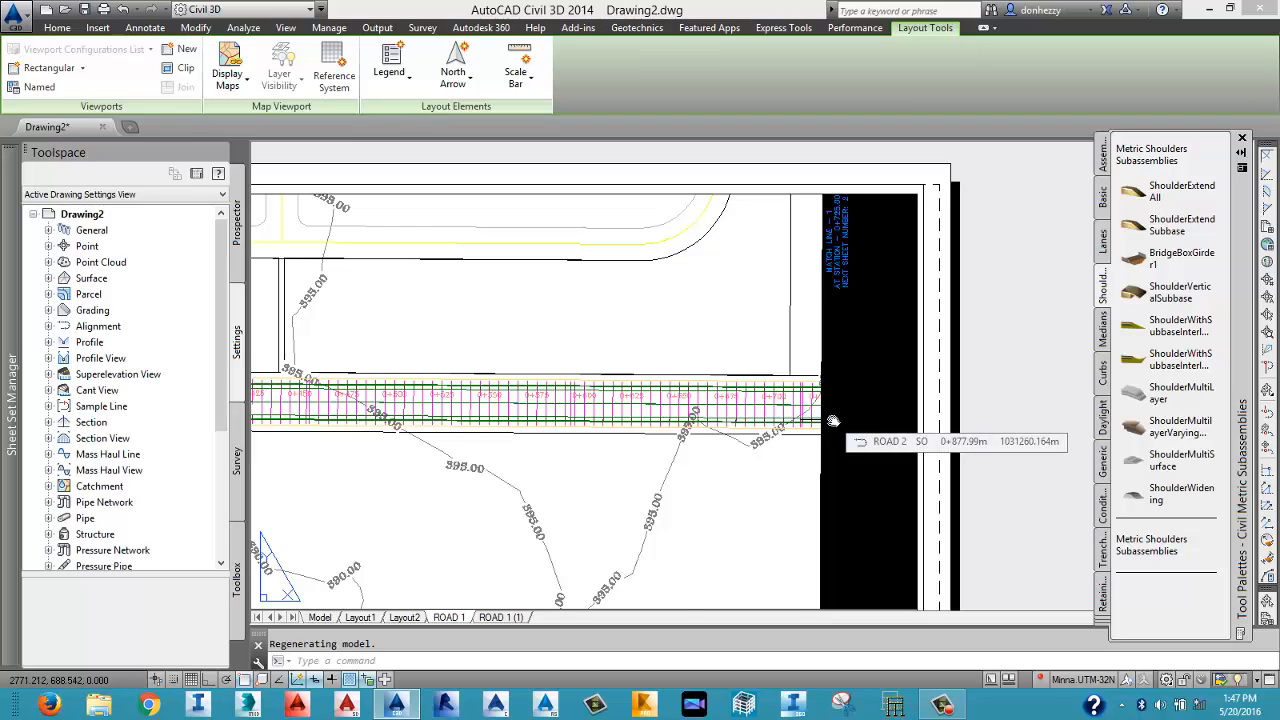
{"action": "scroll", "coordinate": [832, 420], "scroll_direction": "down", "scroll_amount": 1}
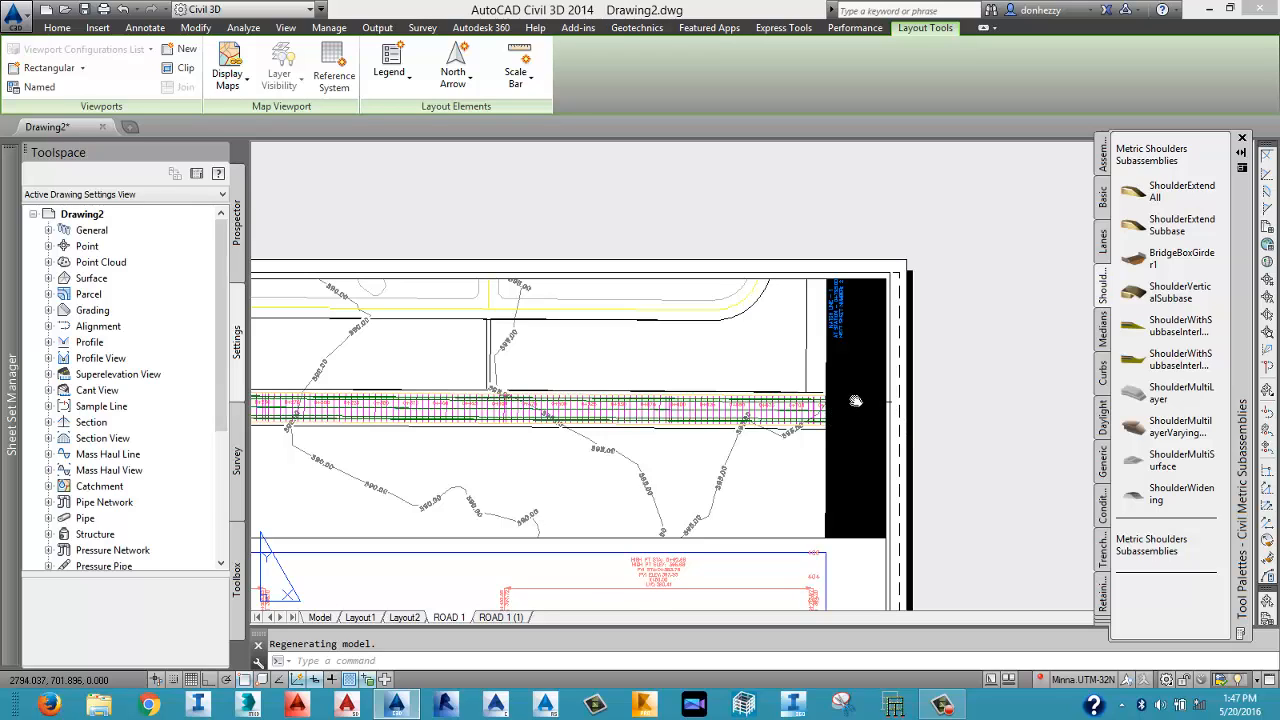
{"action": "double_click", "coordinate": [851, 385]}
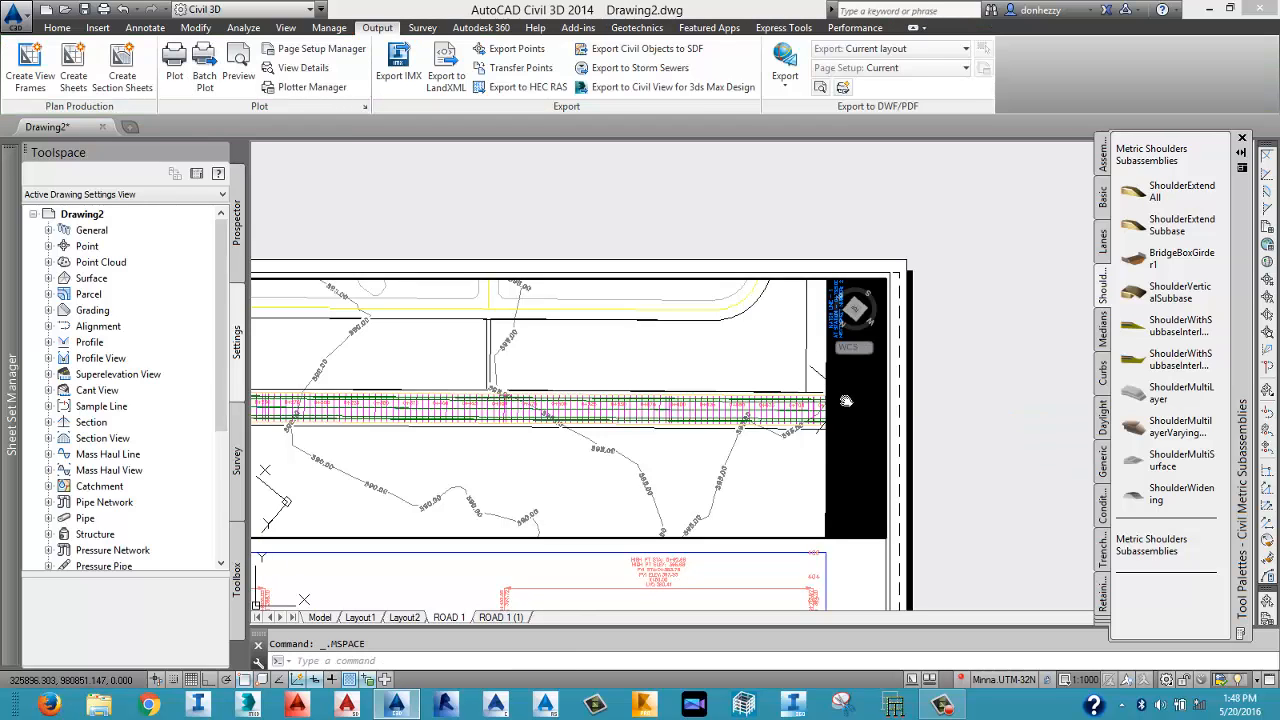
{"action": "left_click", "coordinate": [858, 402]}
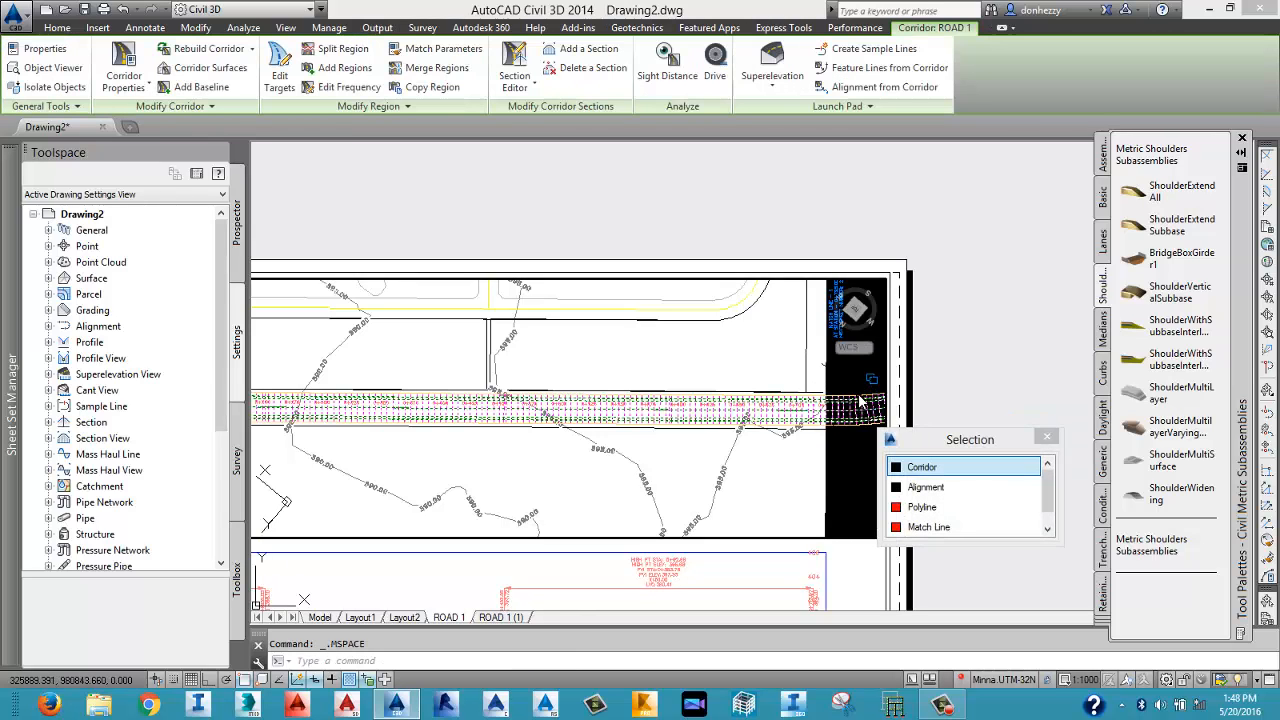
{"action": "key", "text": "Escape"}
{"action": "left_click", "coordinate": [859, 387]}
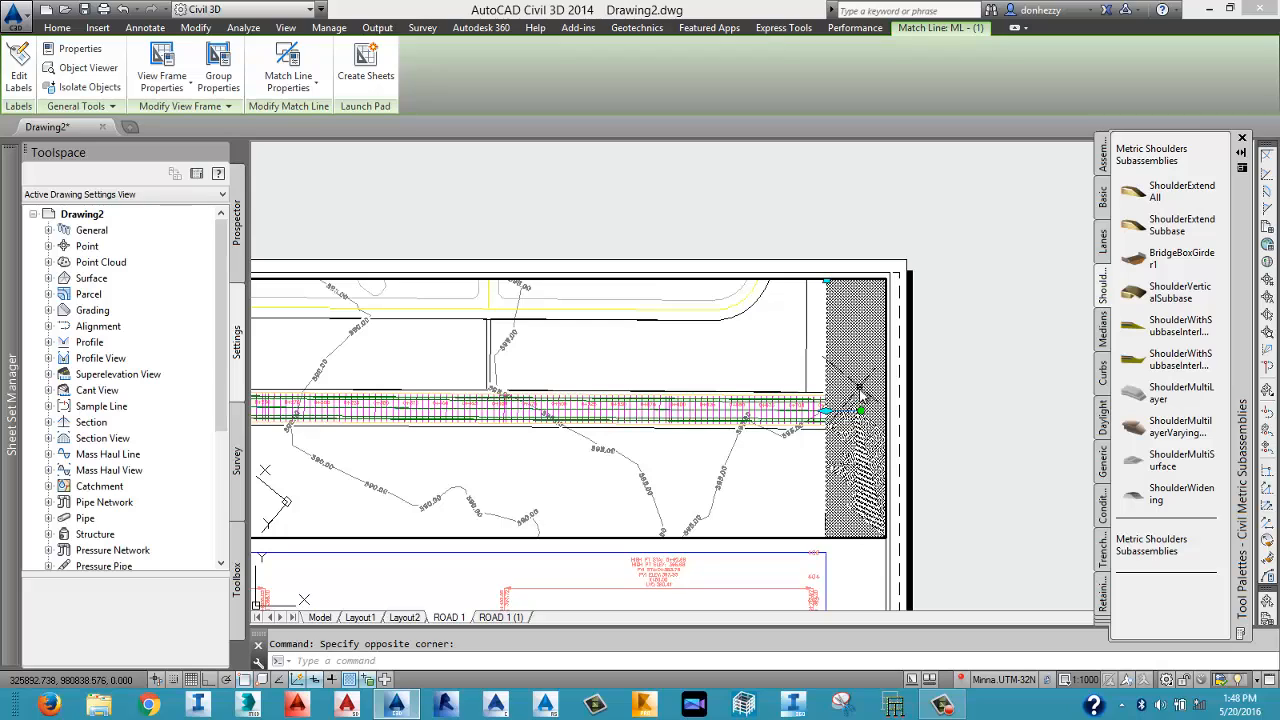
{"action": "left_click", "coordinate": [56, 28]}
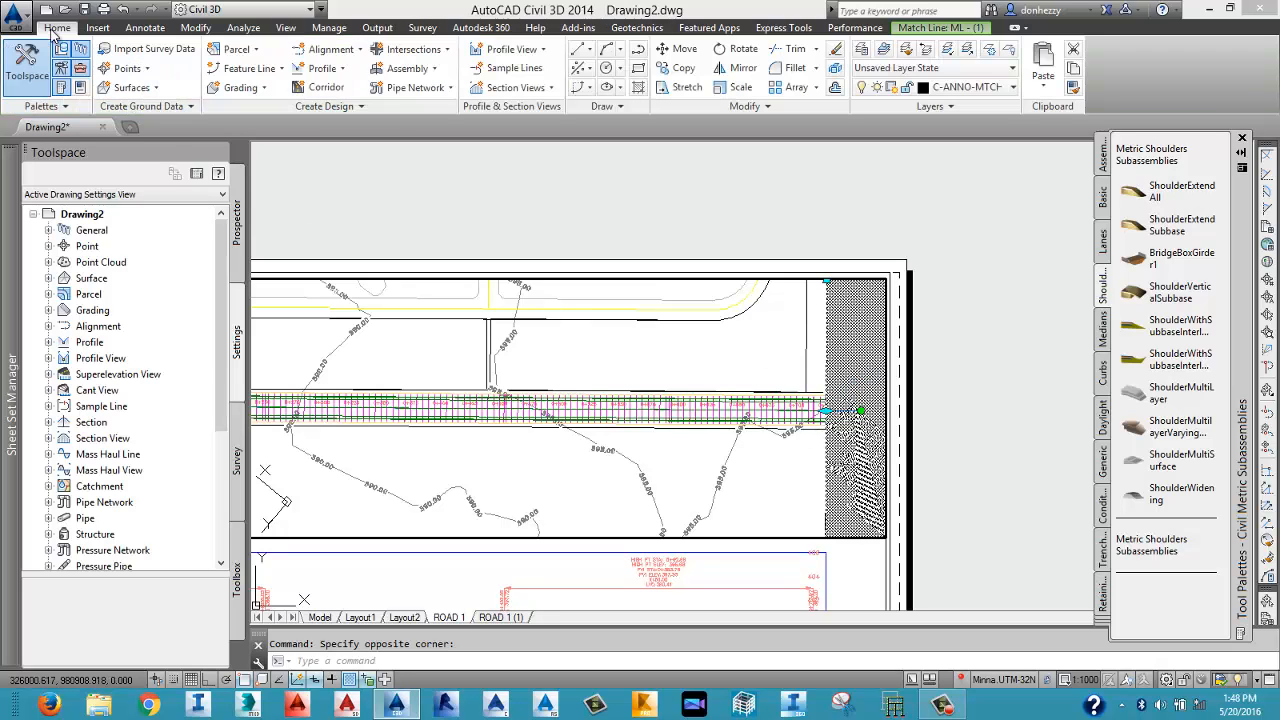
{"action": "left_click", "coordinate": [975, 88]}
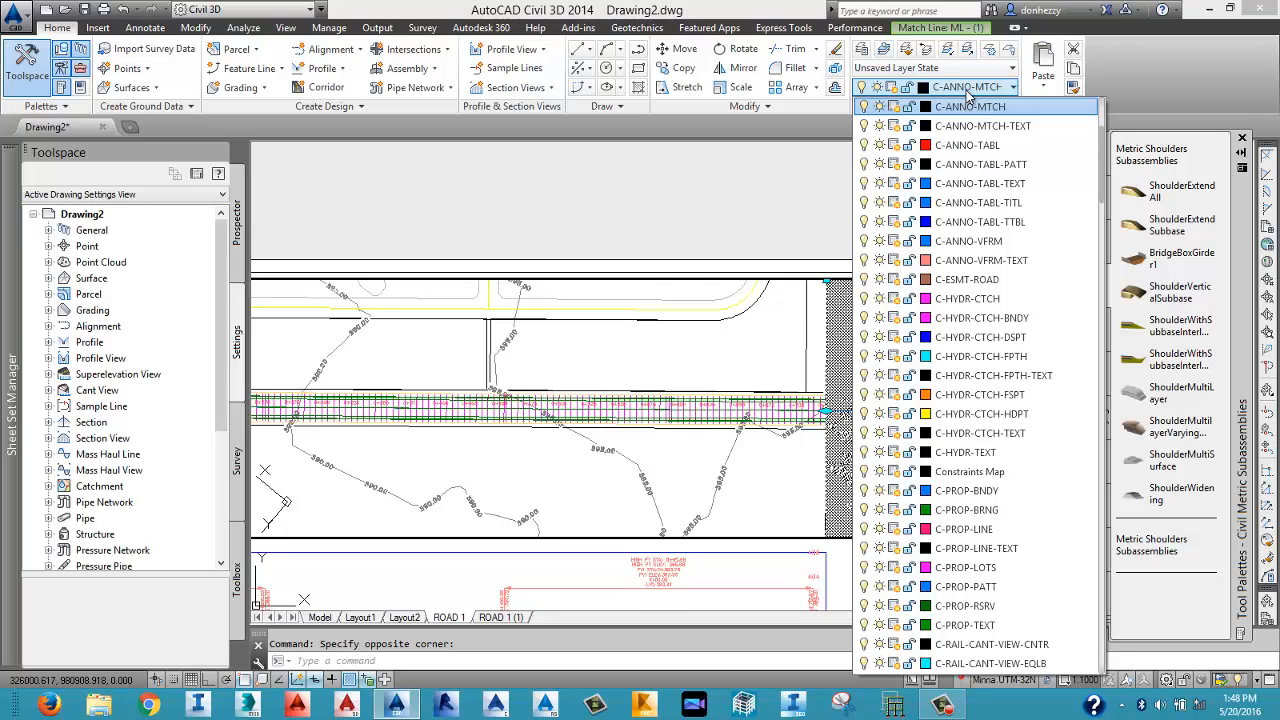
{"action": "left_click", "coordinate": [880, 107]}
{"action": "left_click", "coordinate": [780, 175]}
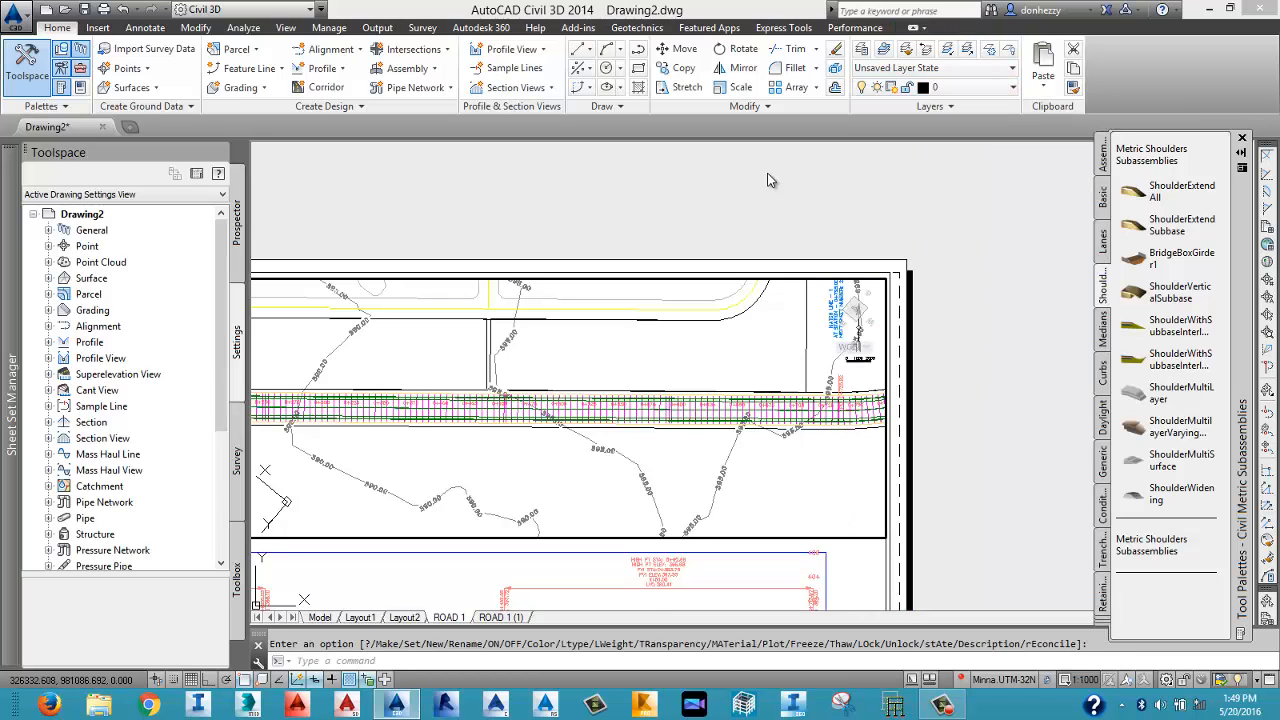
{"action": "double_click", "coordinate": [768, 180]}
Examine the match line label, north arrow, scale bar and corridor end on the ROAD 1 sheet, and review the whole layout.
{"action": "middle_click_drag", "start_coordinate": [777, 400], "coordinate": [865, 350]}
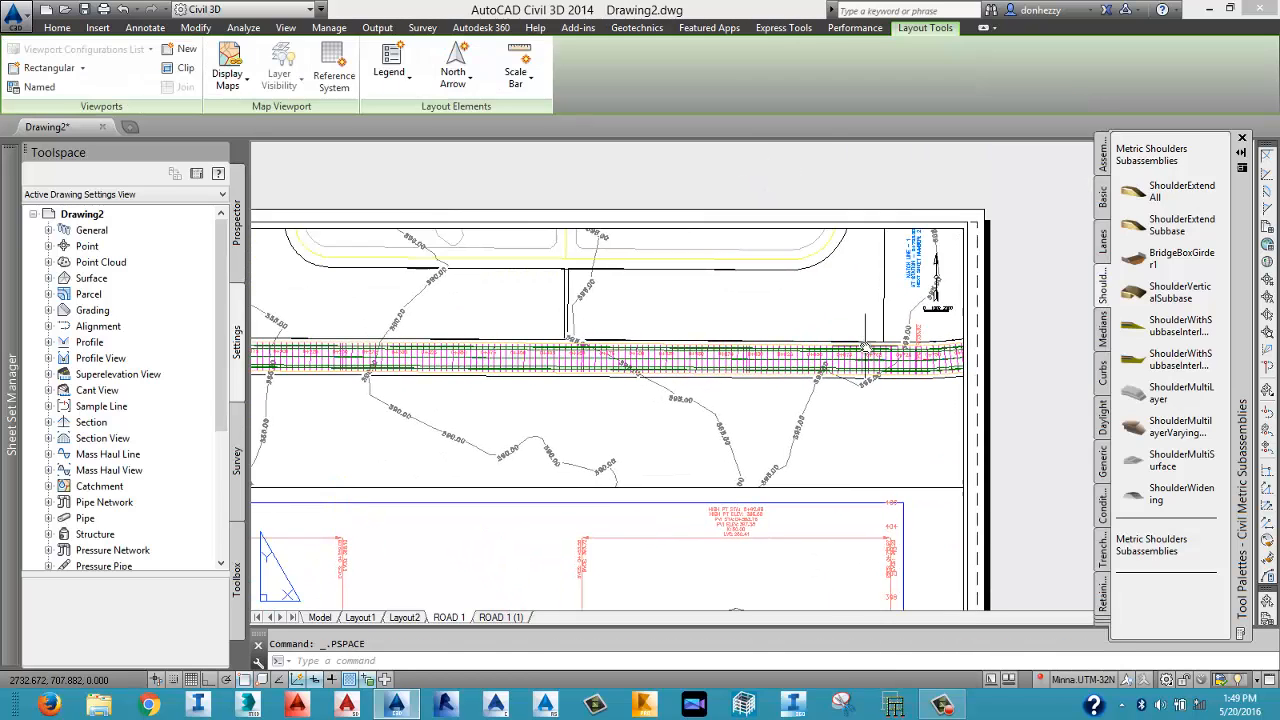
{"action": "scroll", "coordinate": [866, 352], "scroll_direction": "down", "scroll_amount": 2}
{"action": "scroll", "coordinate": [892, 363], "scroll_direction": "up", "scroll_amount": 5}
{"action": "scroll", "coordinate": [888, 354], "scroll_direction": "down", "scroll_amount": 2}
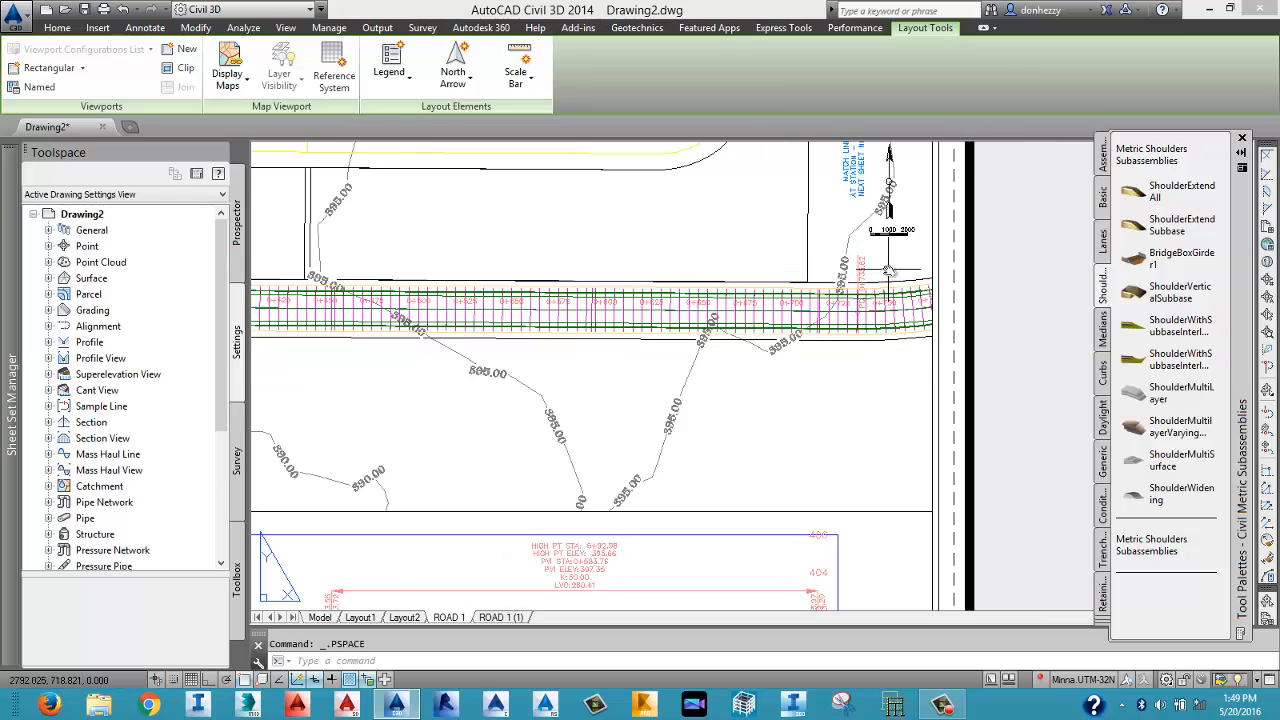
{"action": "scroll", "coordinate": [875, 335], "scroll_direction": "down", "scroll_amount": 2}
{"action": "scroll", "coordinate": [872, 340], "scroll_direction": "up", "scroll_amount": 4}
{"action": "scroll", "coordinate": [878, 348], "scroll_direction": "down", "scroll_amount": 4}
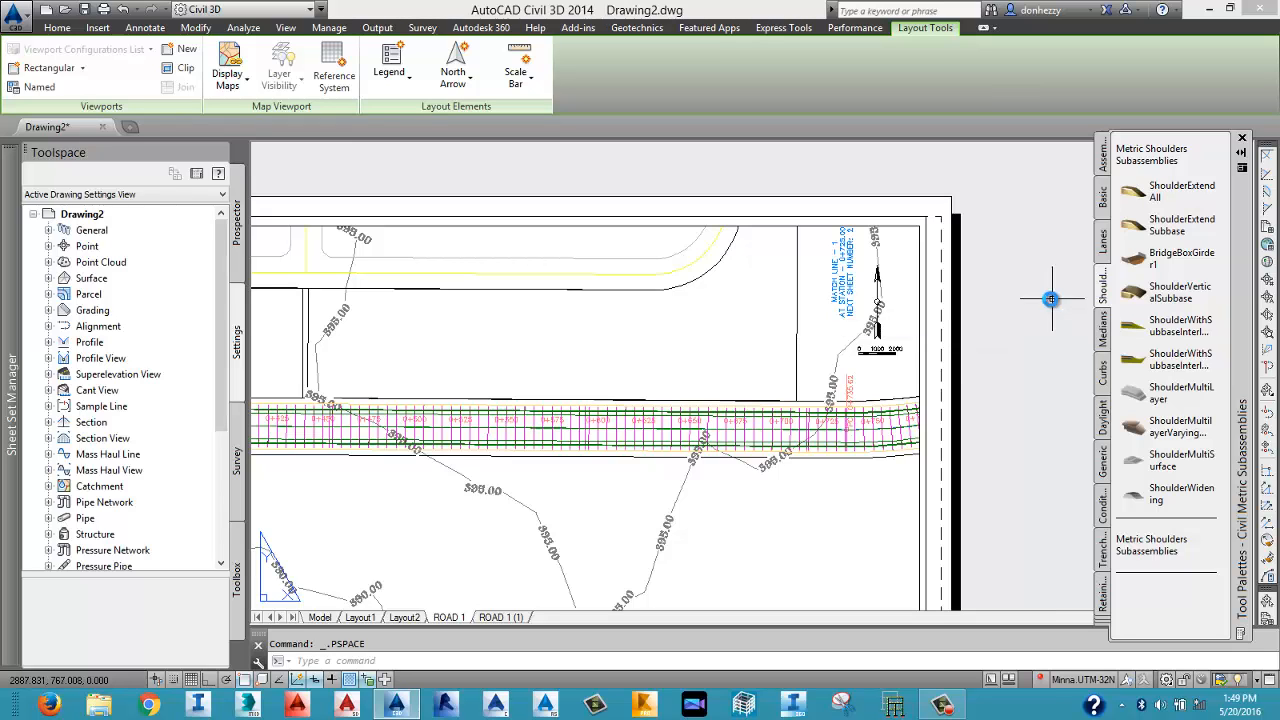
{"action": "scroll", "coordinate": [851, 307], "scroll_direction": "up", "scroll_amount": 5}
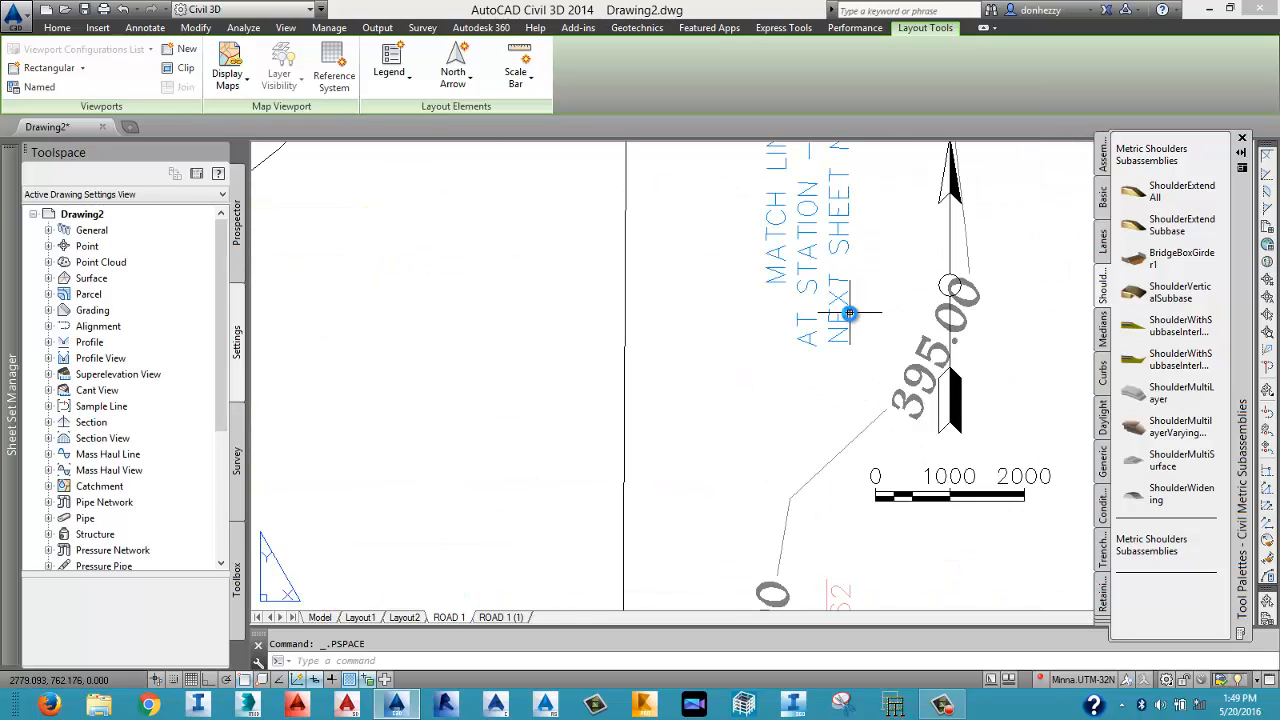
{"action": "scroll", "coordinate": [845, 300], "scroll_direction": "down", "scroll_amount": 5}
{"action": "scroll", "coordinate": [829, 386], "scroll_direction": "up", "scroll_amount": 5}
{"action": "scroll", "coordinate": [889, 328], "scroll_direction": "down", "scroll_amount": 5}
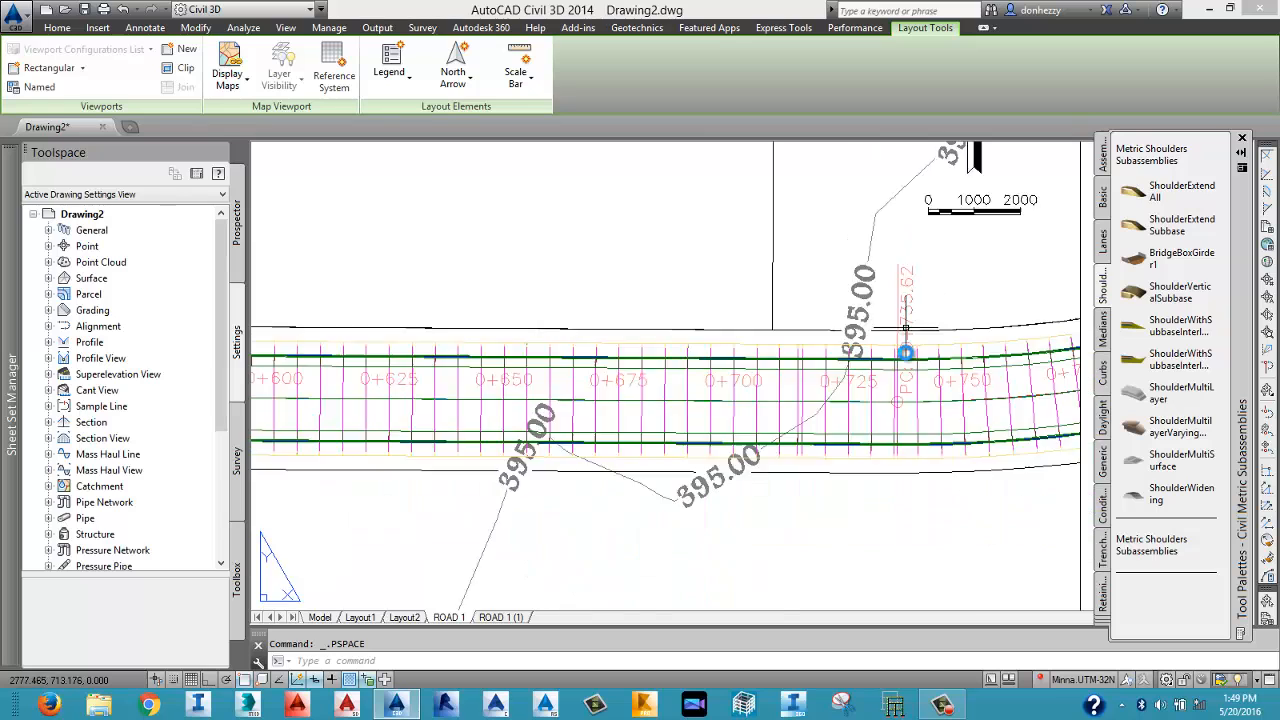
{"action": "scroll", "coordinate": [889, 268], "scroll_direction": "up", "scroll_amount": 5}
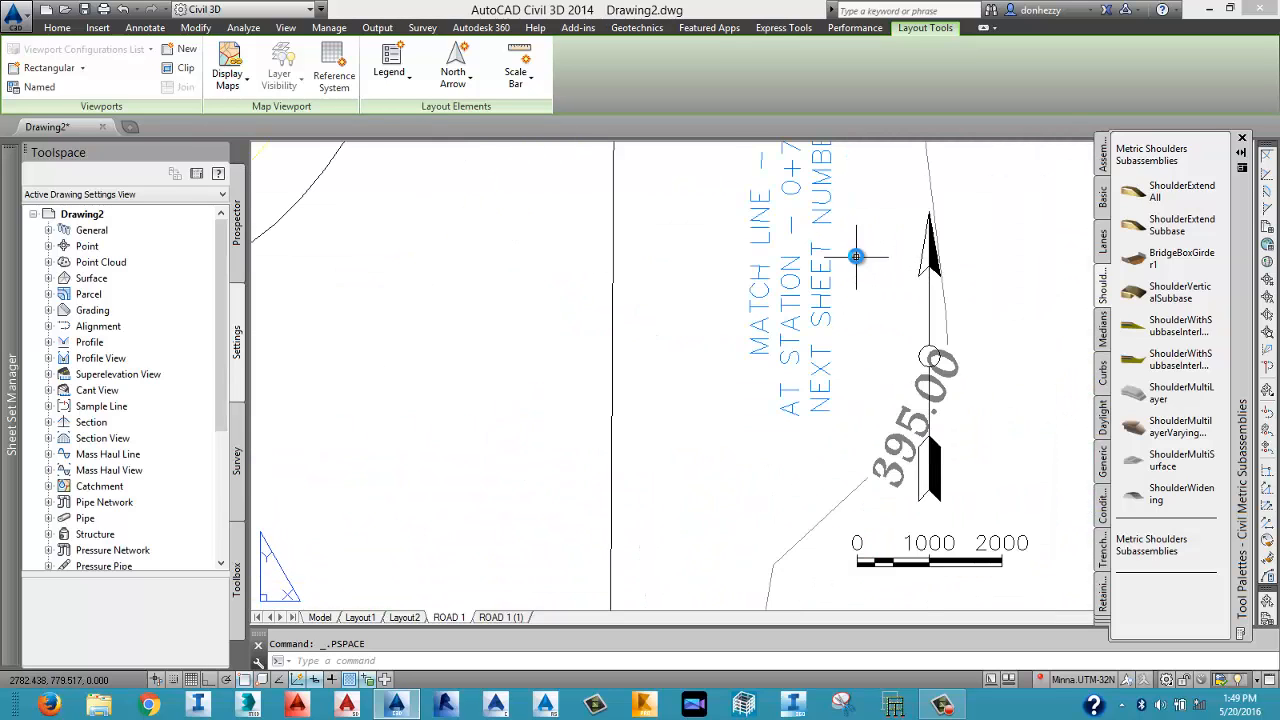
{"action": "middle_click_drag", "start_coordinate": [857, 257], "coordinate": [846, 369]}
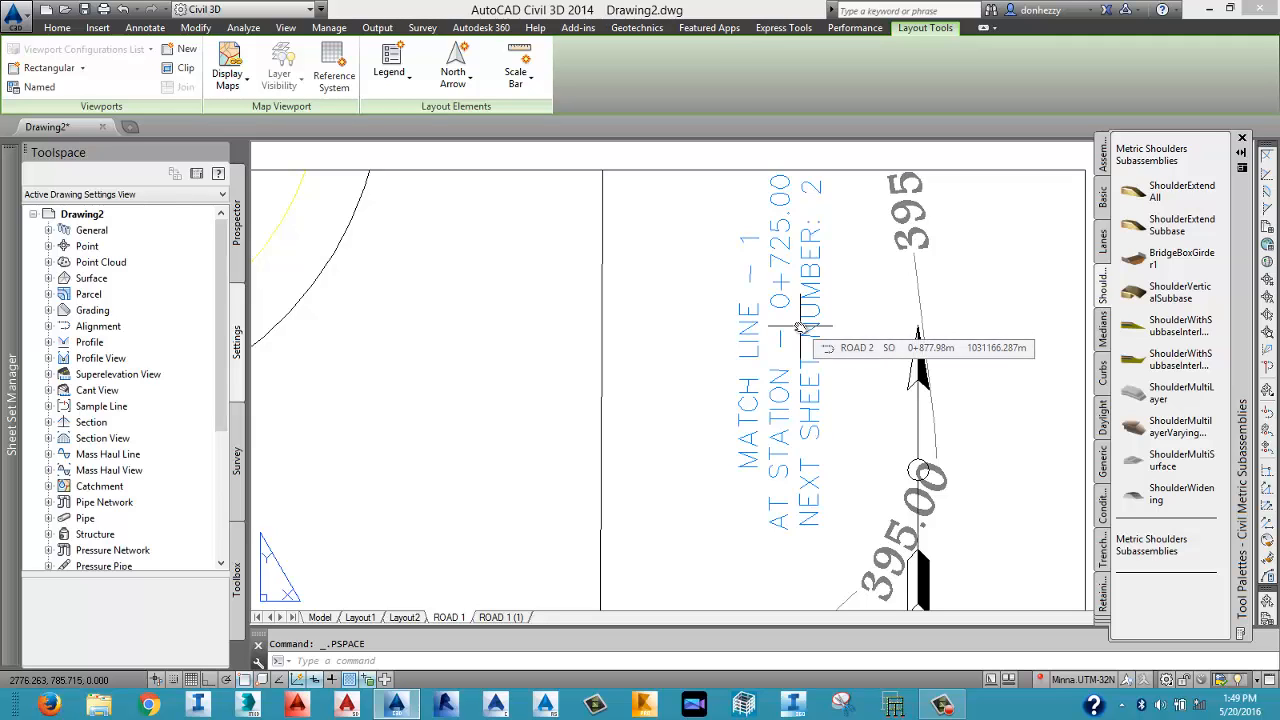
{"action": "scroll", "coordinate": [800, 327], "scroll_direction": "down", "scroll_amount": 6}
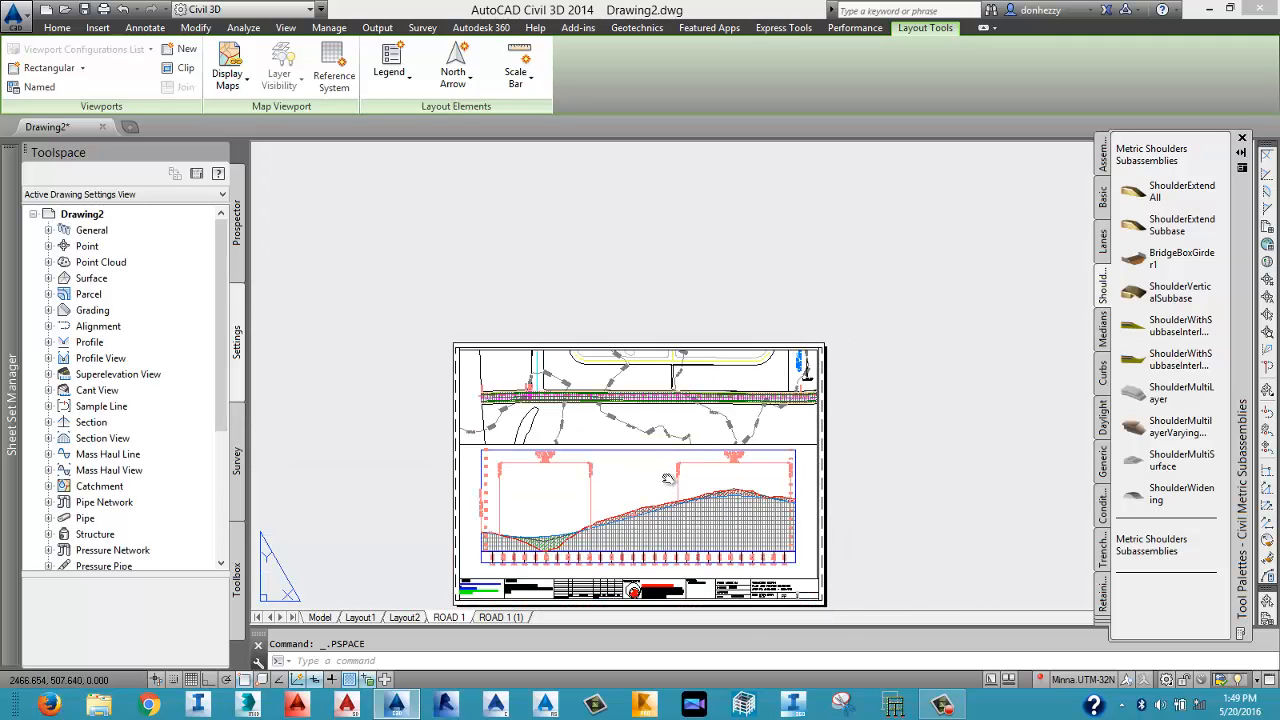
{"action": "middle_click_drag", "start_coordinate": [668, 479], "coordinate": [724, 411]}
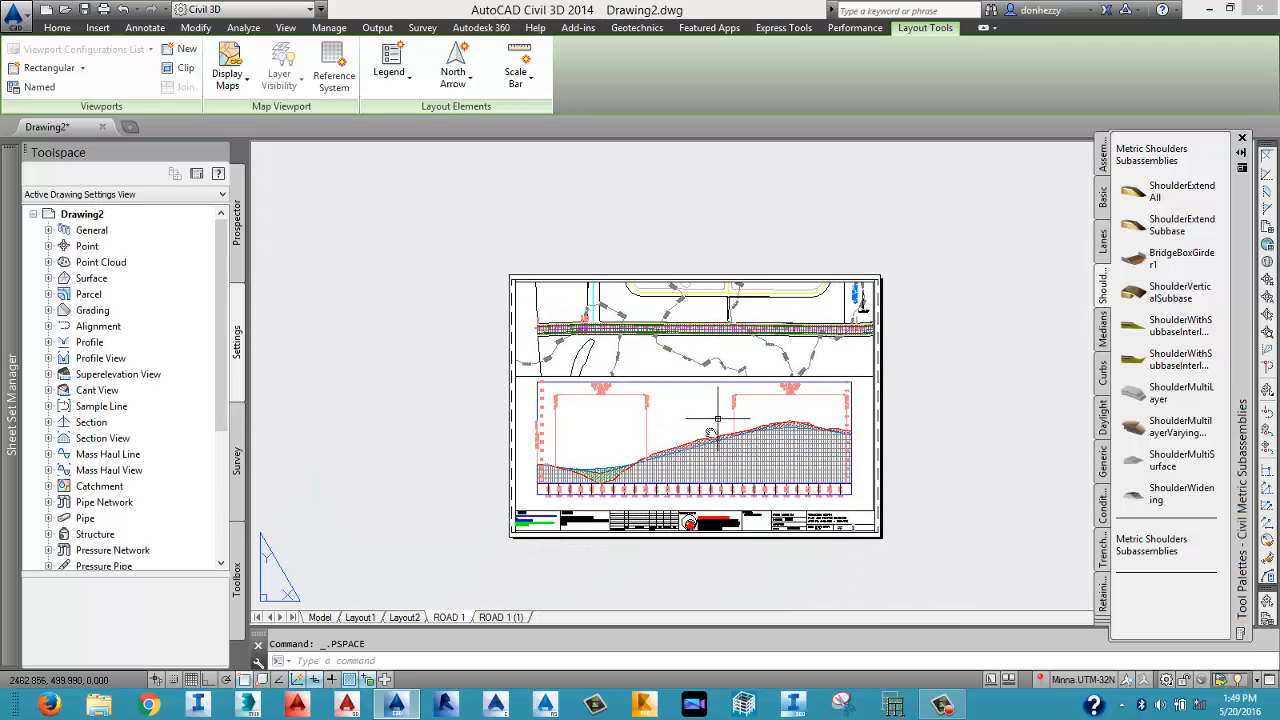
Start Create View Frames in model space and choose ROAD 2 as the alignment with the automatic station range.
{"action": "left_click", "coordinate": [320, 617]}
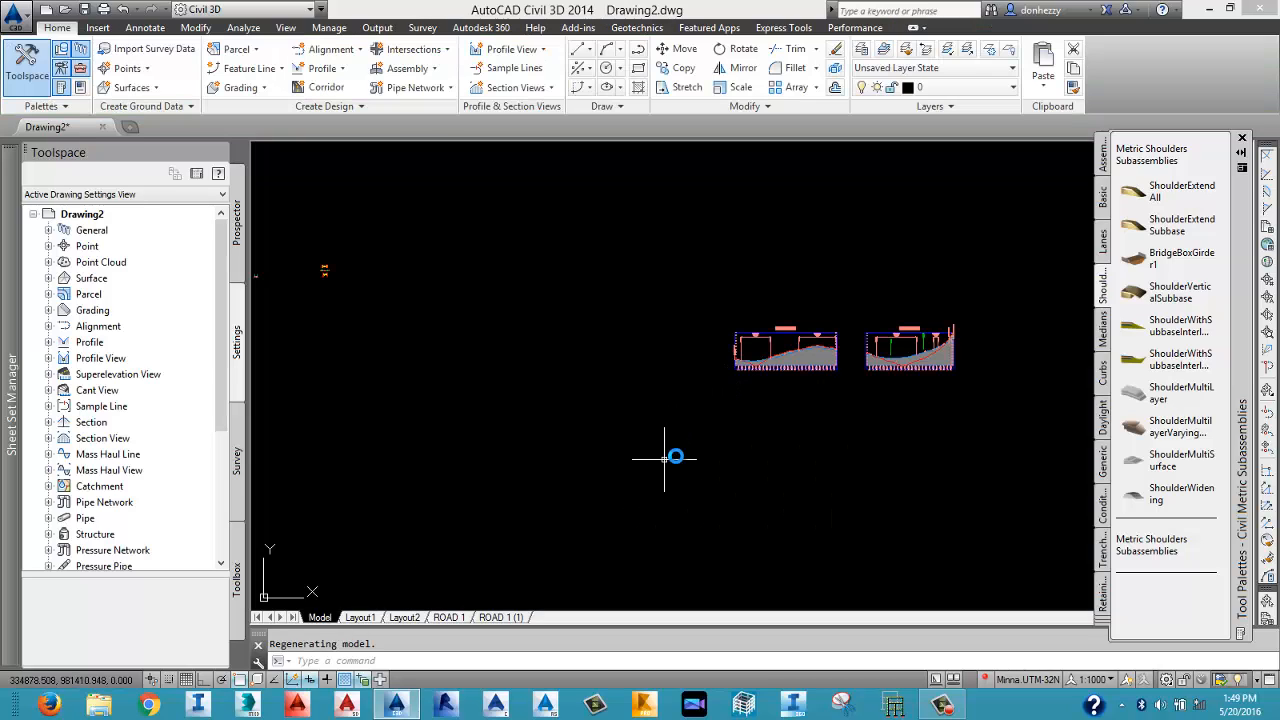
{"action": "scroll", "coordinate": [721, 403], "scroll_direction": "down", "scroll_amount": 2}
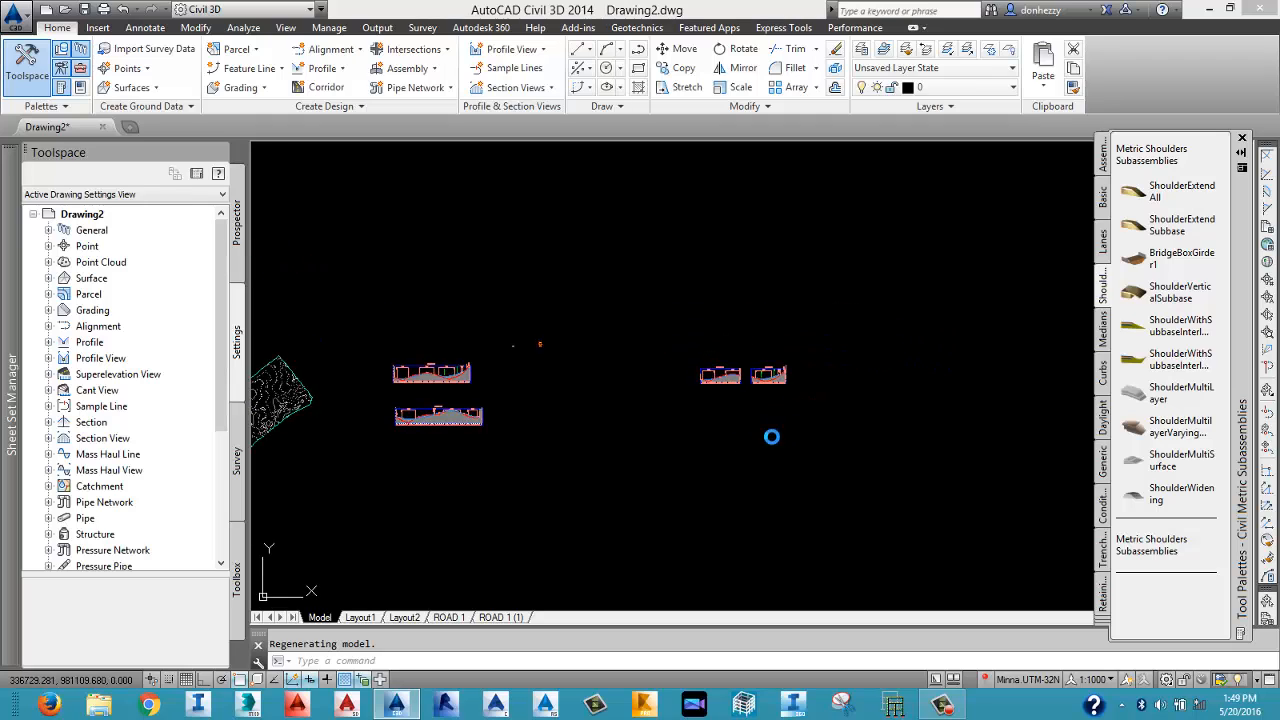
{"action": "middle_click_drag", "start_coordinate": [771, 437], "coordinate": [703, 389]}
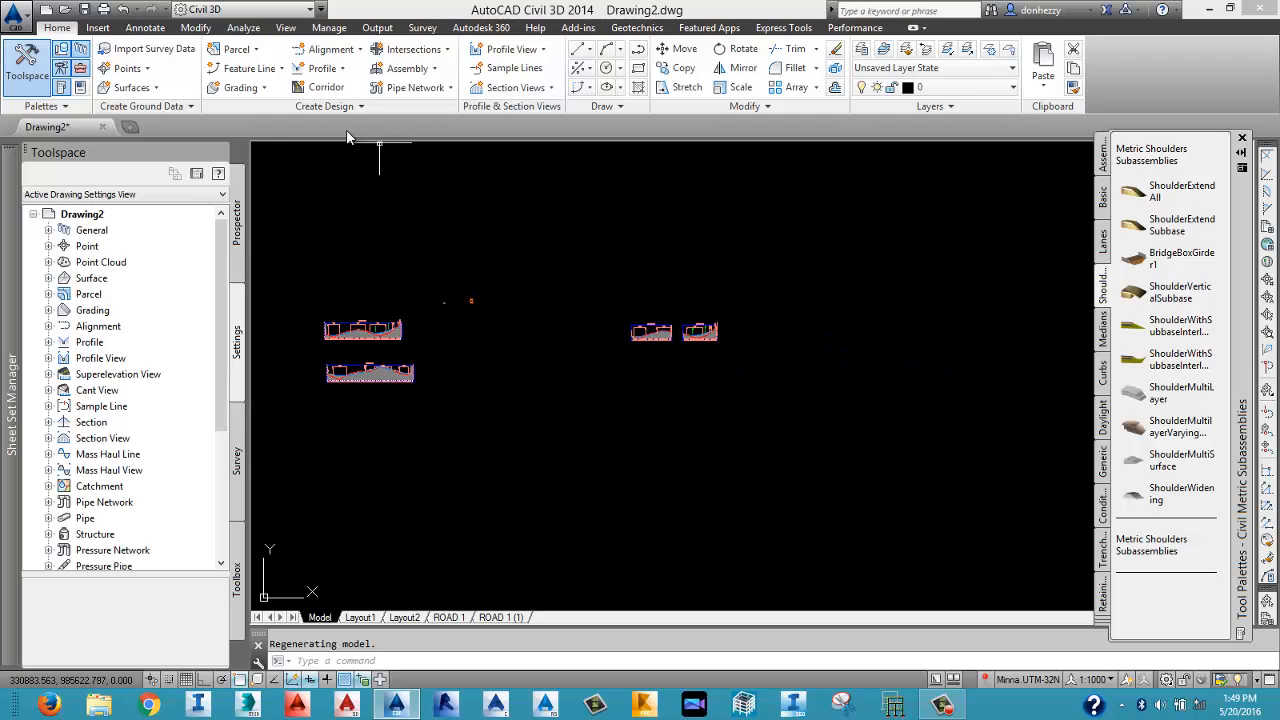
{"action": "left_click", "coordinate": [379, 27]}
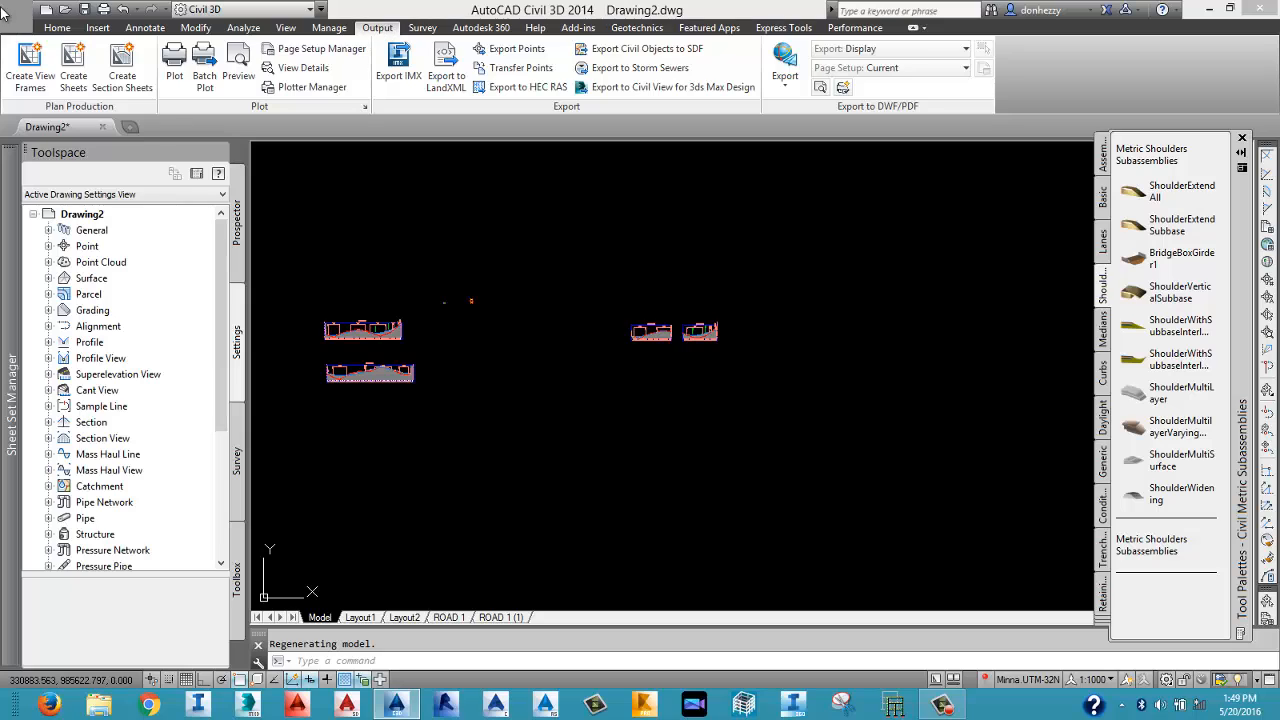
{"action": "left_click", "coordinate": [27, 57]}
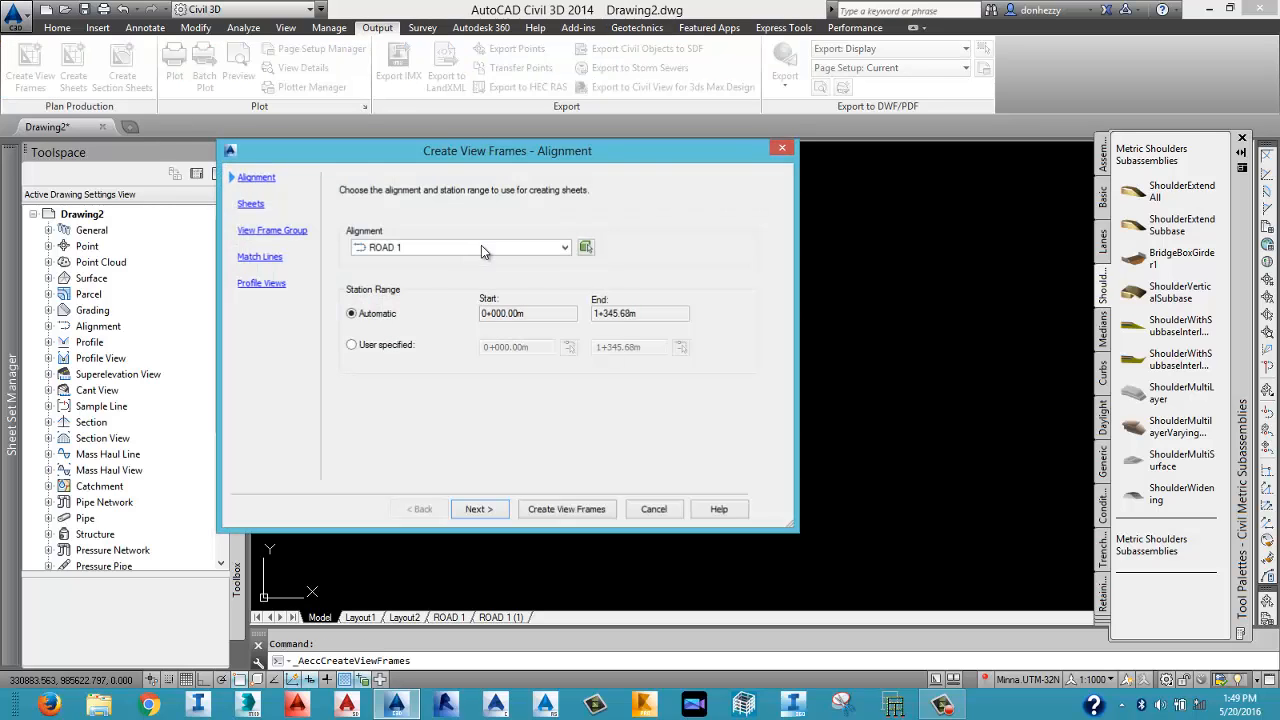
{"action": "left_click", "coordinate": [465, 248]}
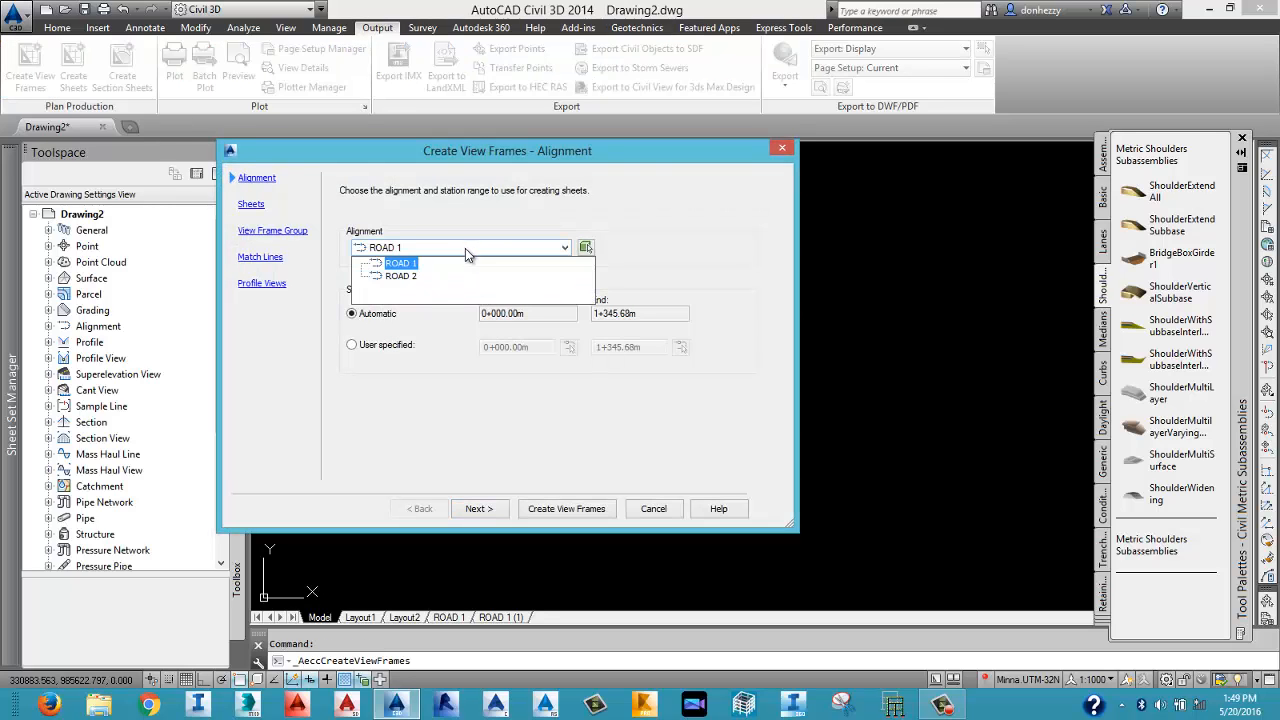
{"action": "left_click", "coordinate": [408, 274]}
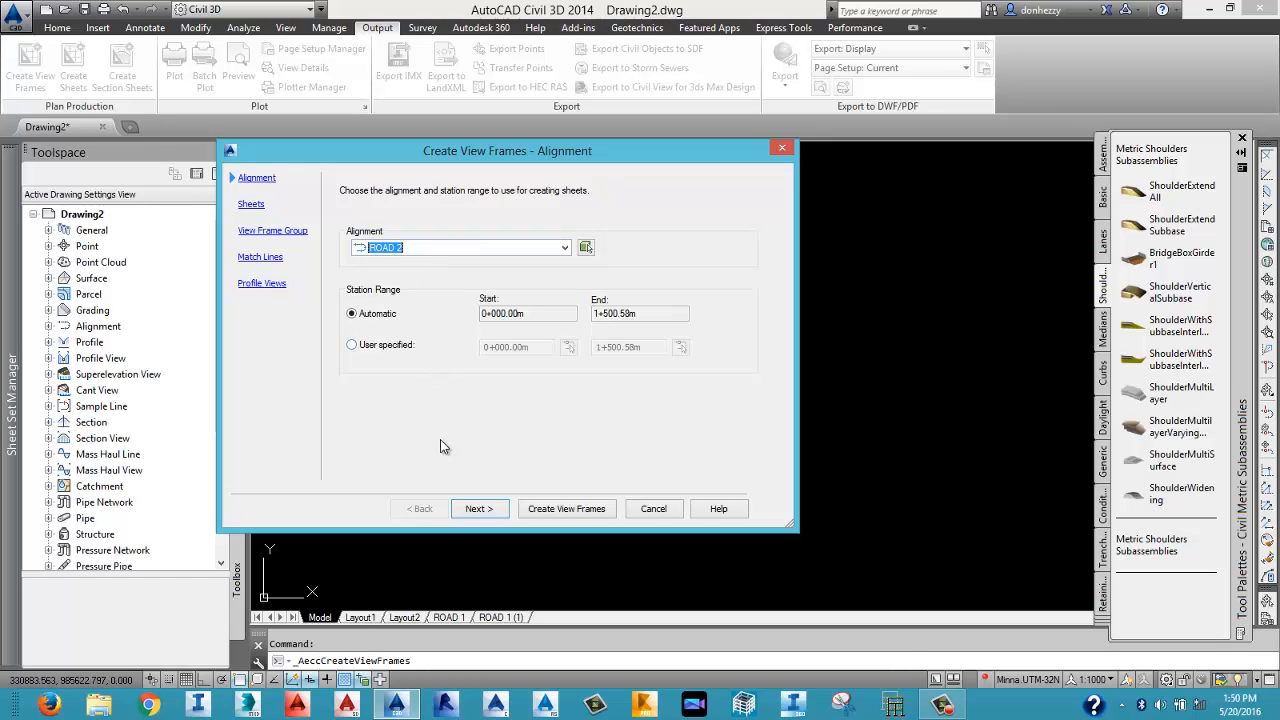
{"action": "left_click", "coordinate": [478, 509]}
{"action": "left_click", "coordinate": [420, 509]}
{"action": "left_click", "coordinate": [540, 250]}
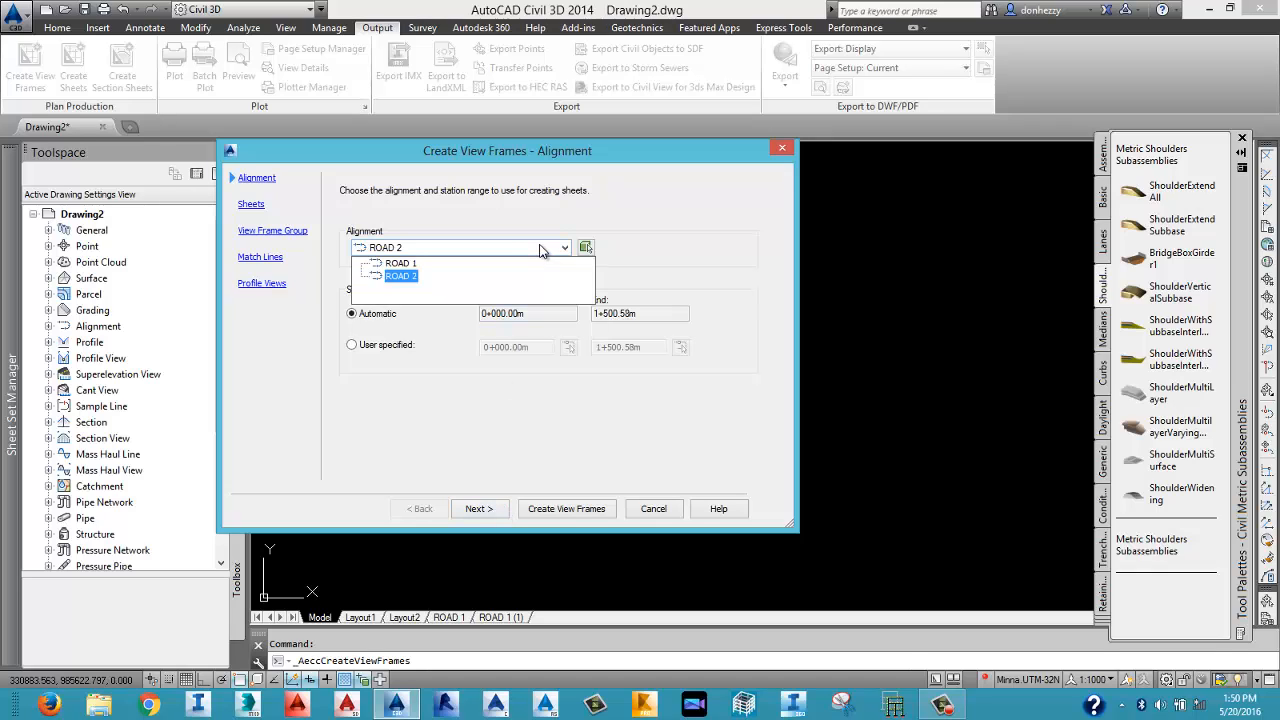
{"action": "left_click", "coordinate": [540, 250]}
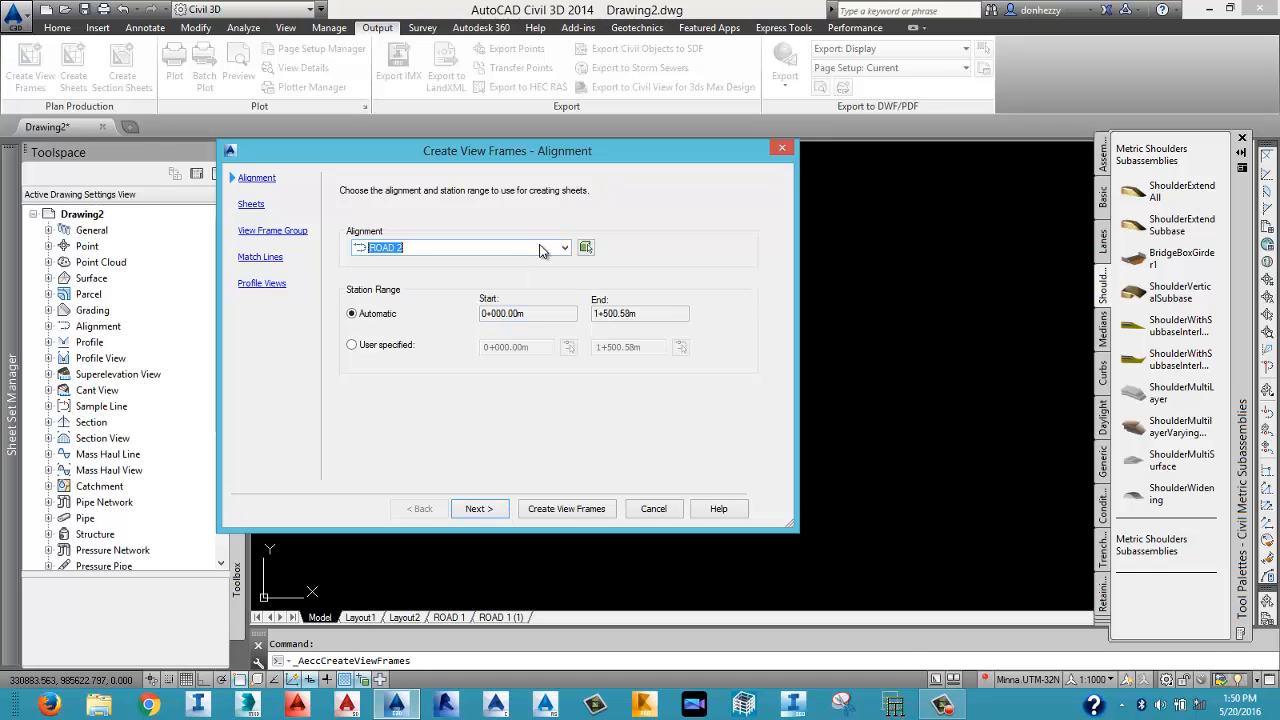
Keep the Plan and Profile sheet type, along-alignment placement, 20 m start offset and remaining settings, and create the ROAD 2 view frames.
{"action": "left_click", "coordinate": [471, 511]}
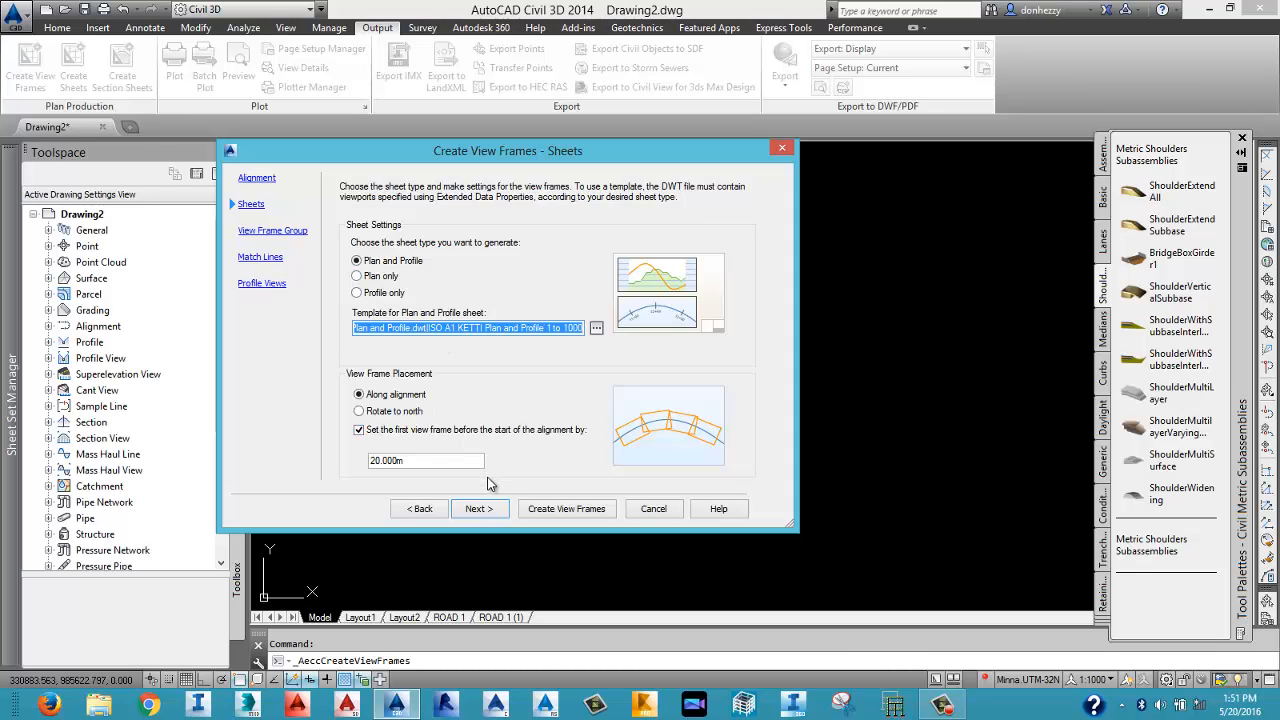
{"action": "left_click", "coordinate": [479, 509]}
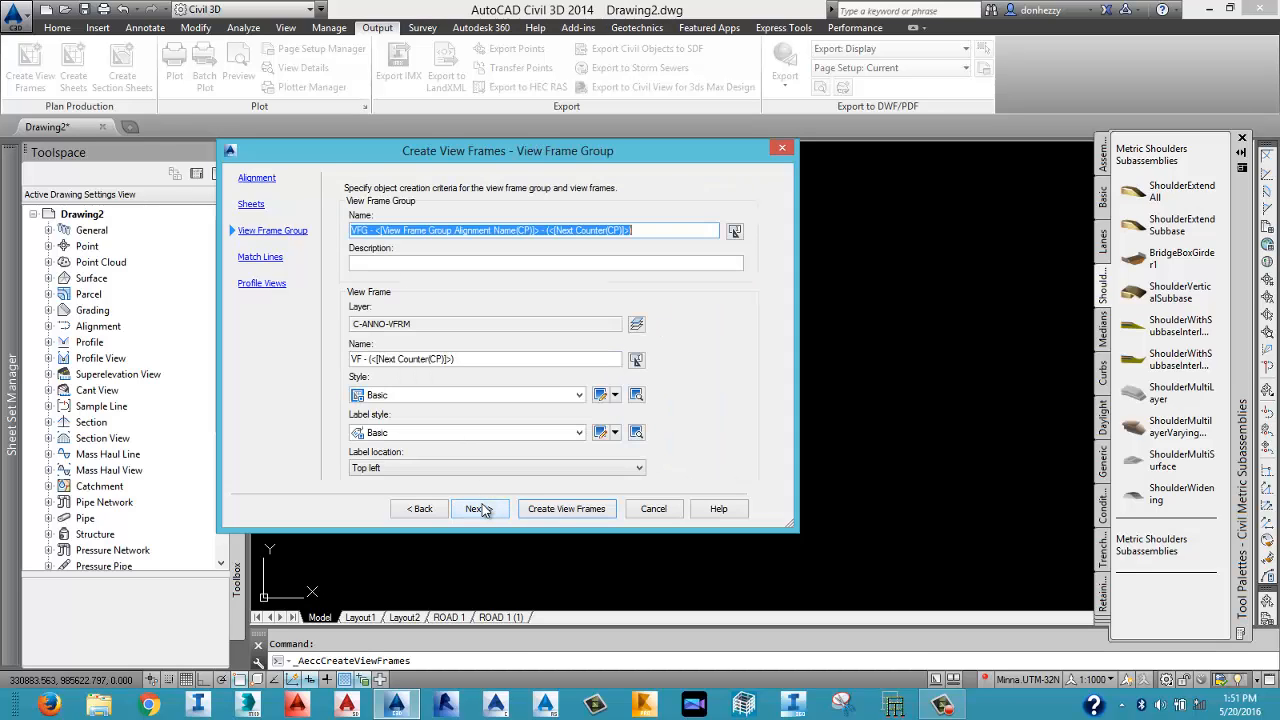
{"action": "left_click", "coordinate": [479, 509]}
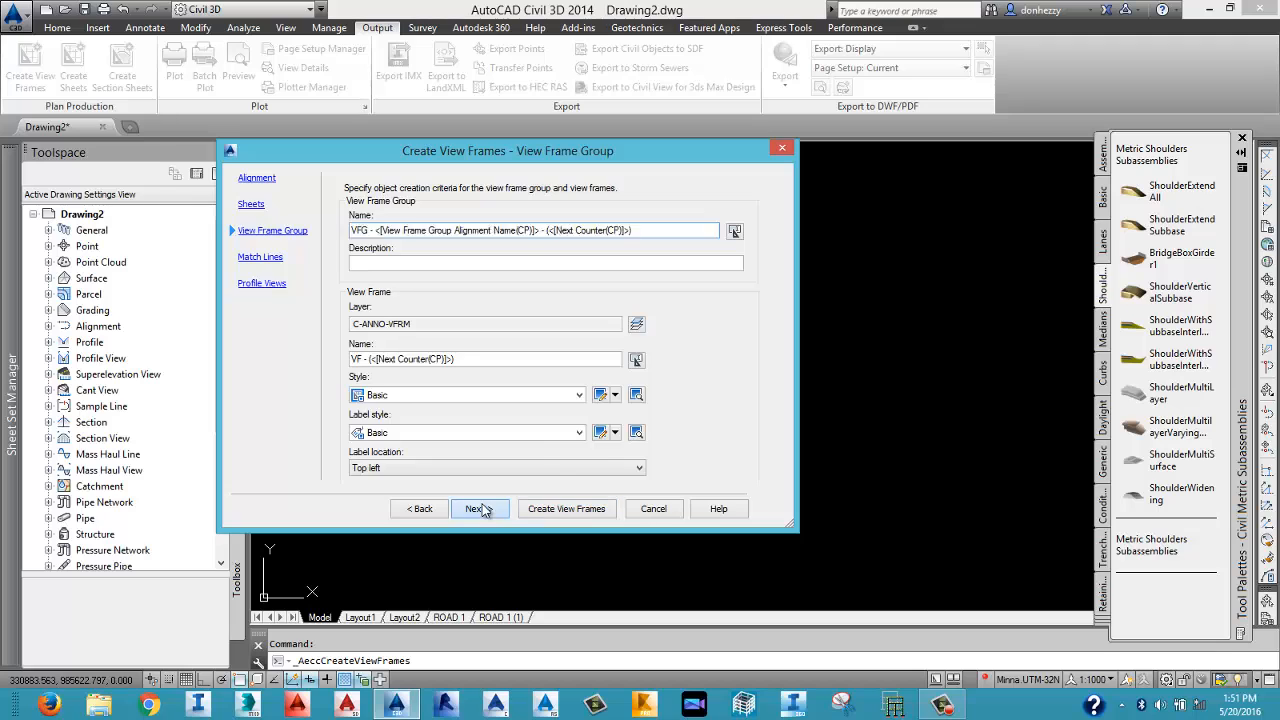
{"action": "left_click", "coordinate": [479, 509]}
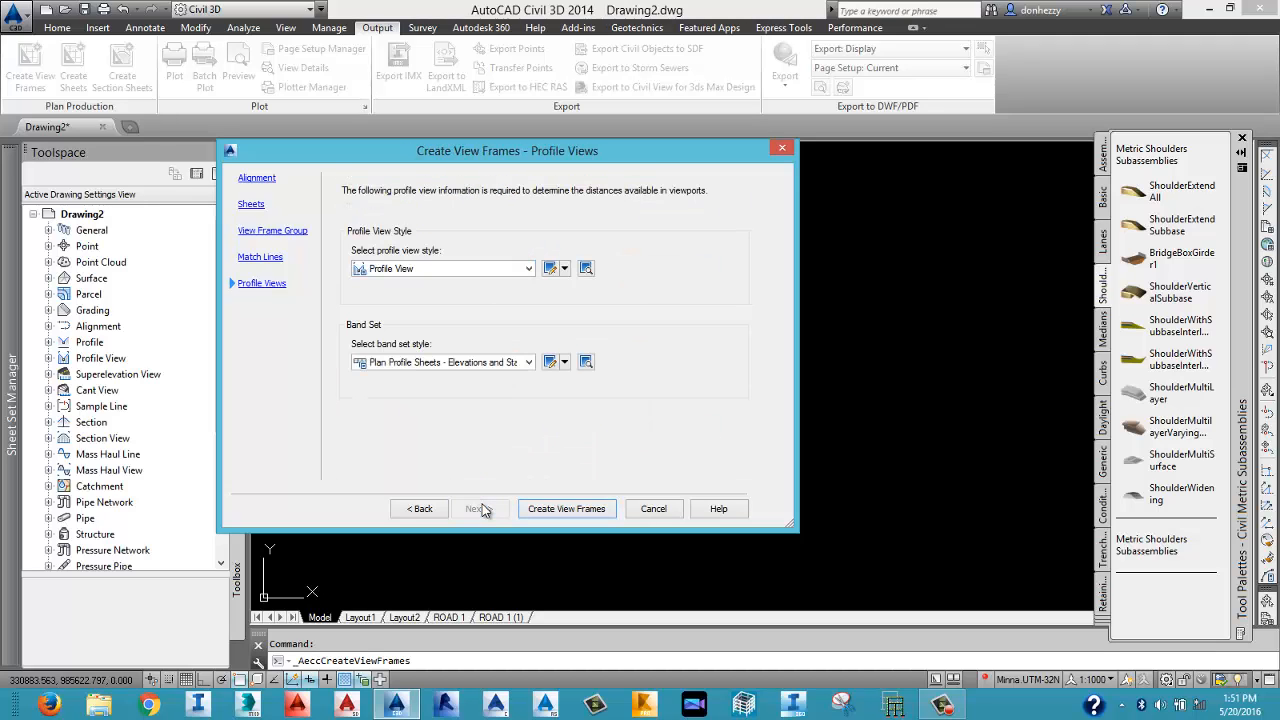
{"action": "left_click", "coordinate": [566, 509]}
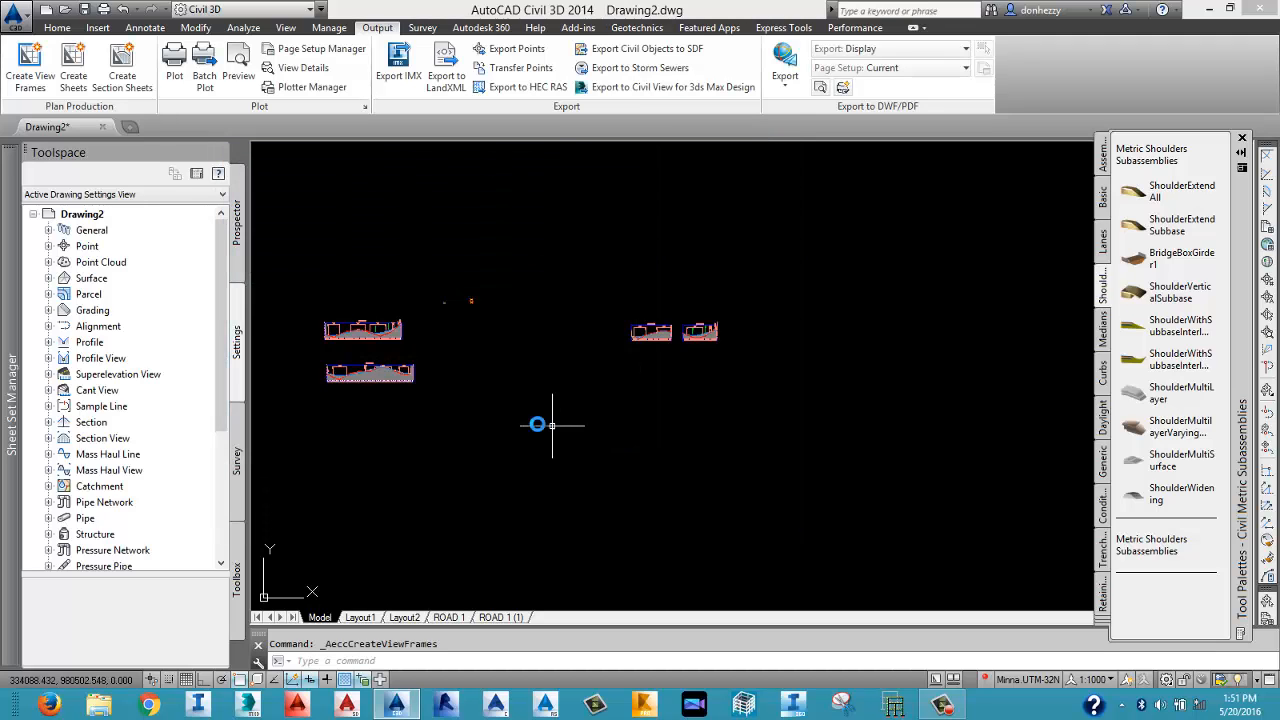
Examine how the new ROAD 2 view frames are placed along the road in the site plan.
{"action": "scroll", "coordinate": [513, 420], "scroll_direction": "down", "scroll_amount": 5}
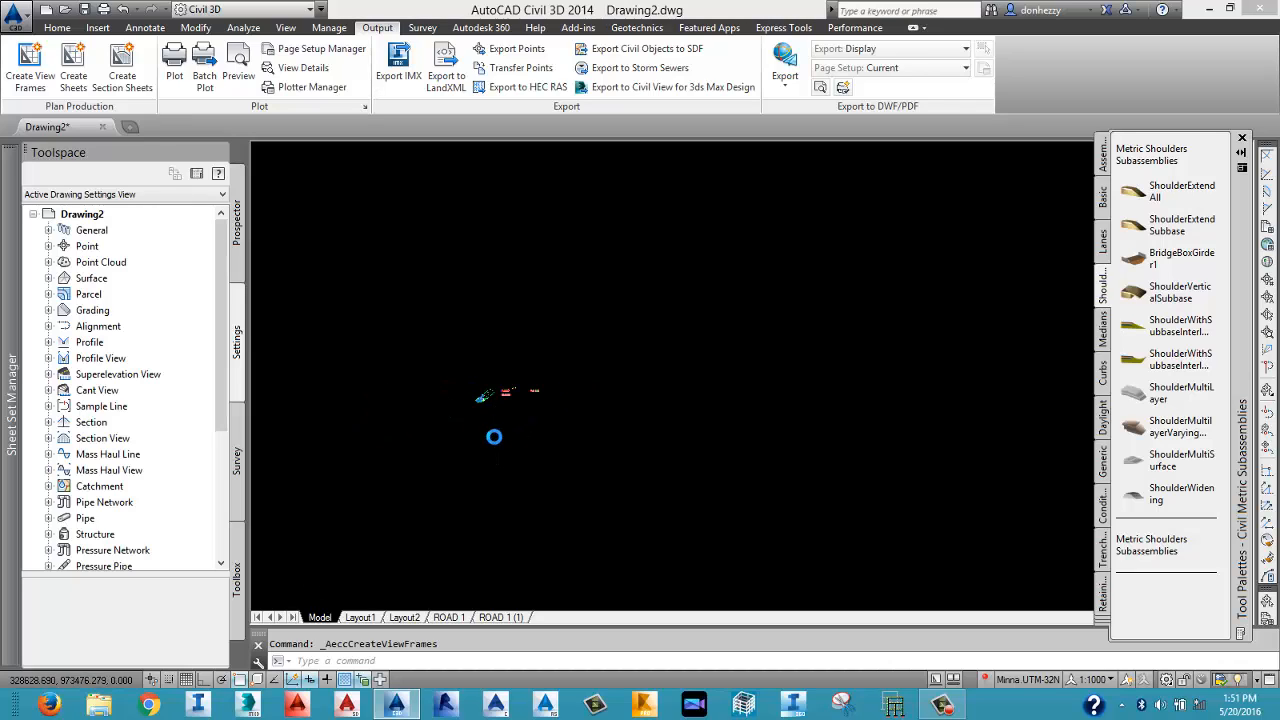
{"action": "scroll", "coordinate": [469, 381], "scroll_direction": "up", "scroll_amount": 2}
{"action": "scroll", "coordinate": [469, 381], "scroll_direction": "up", "scroll_amount": 5}
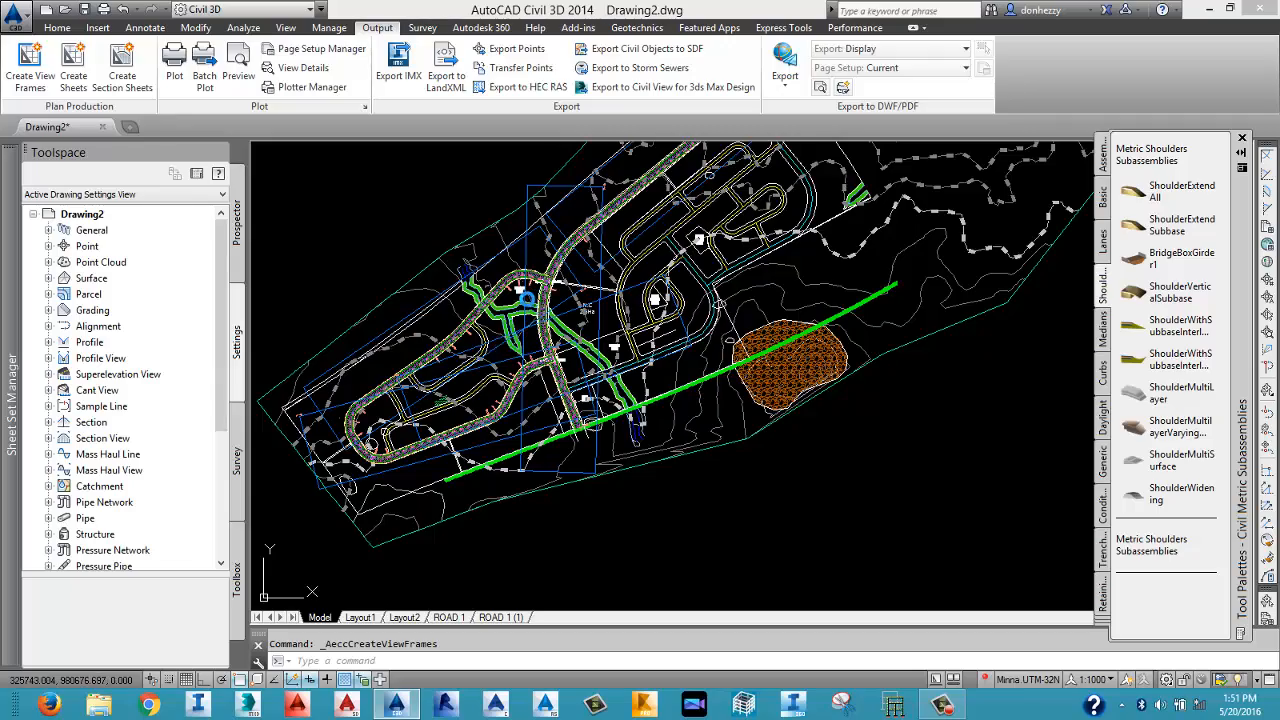
{"action": "scroll", "coordinate": [527, 300], "scroll_direction": "up", "scroll_amount": 2}
{"action": "mouse_move", "coordinate": [553, 415]}
{"action": "middle_mouse_down"}
{"action": "mouse_move", "coordinate": [658, 357]}
{"action": "mouse_move", "coordinate": [652, 366]}
{"action": "middle_mouse_up"}
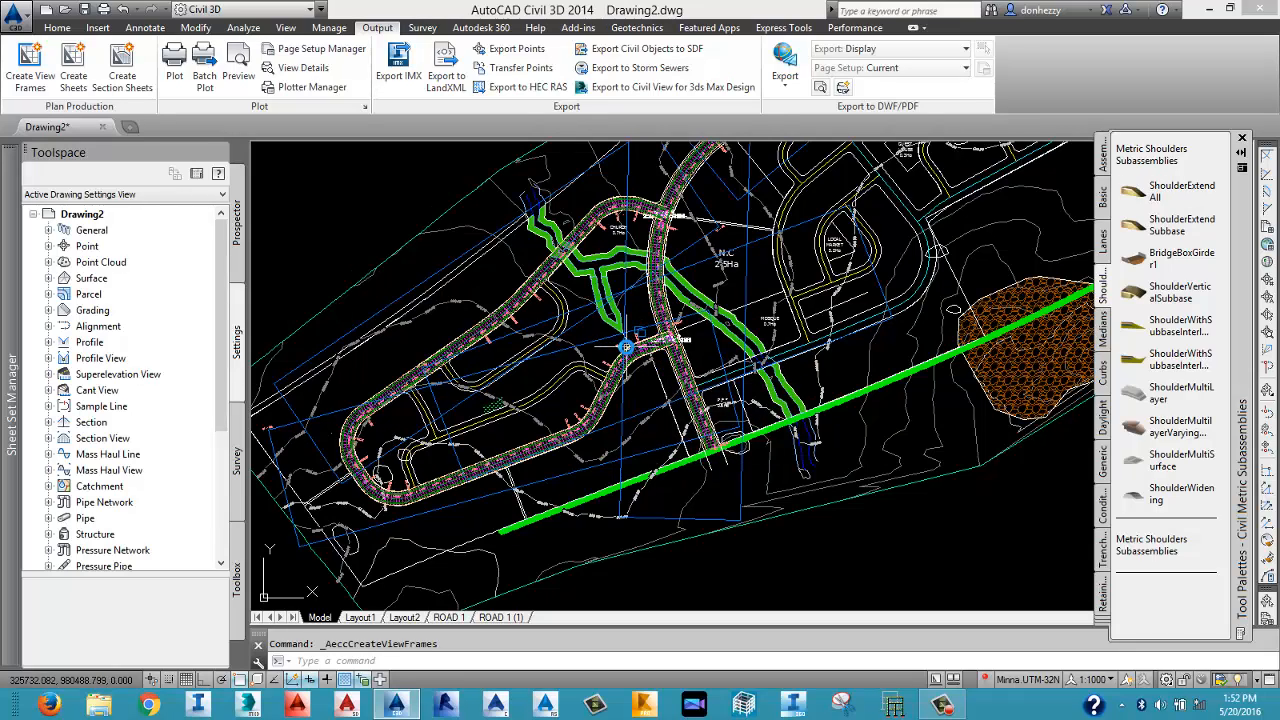
{"action": "middle_click_drag", "start_coordinate": [626, 347], "coordinate": [597, 380]}
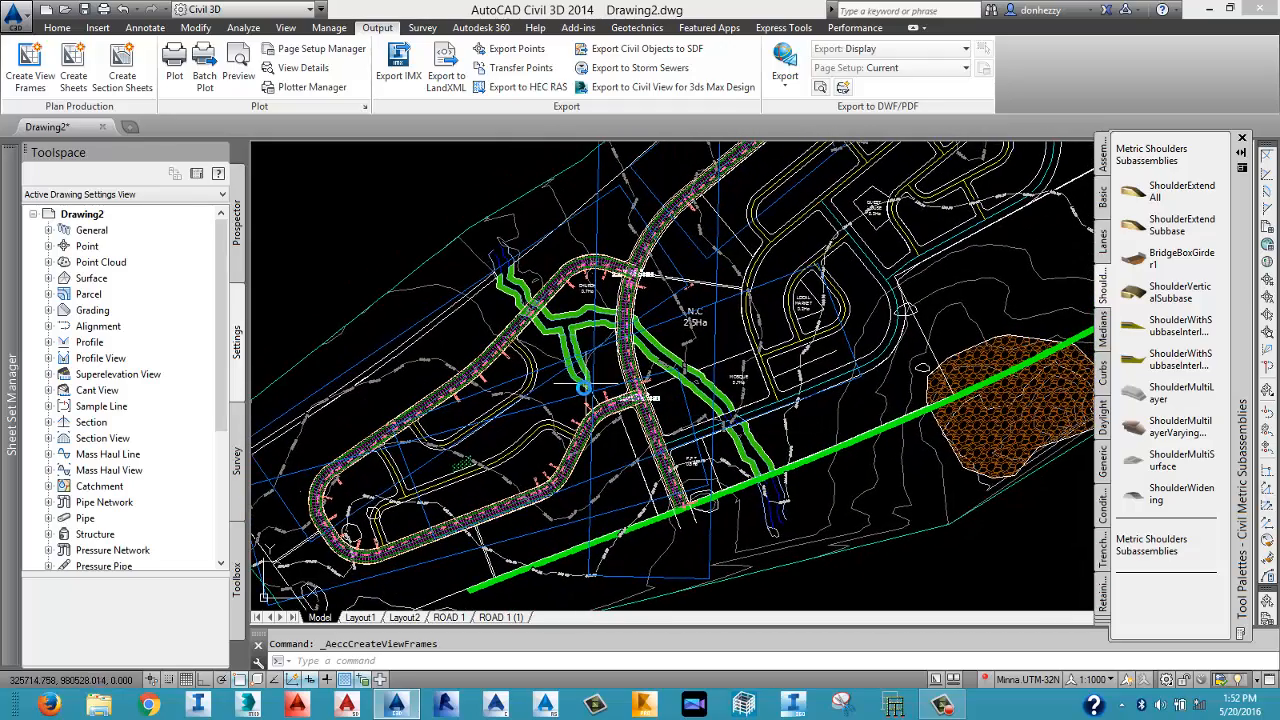
List the drawing's view frame groups and select the ROAD 1 group to locate its frames in the site plan.
{"action": "middle_click_drag", "start_coordinate": [530, 425], "coordinate": [530, 455]}
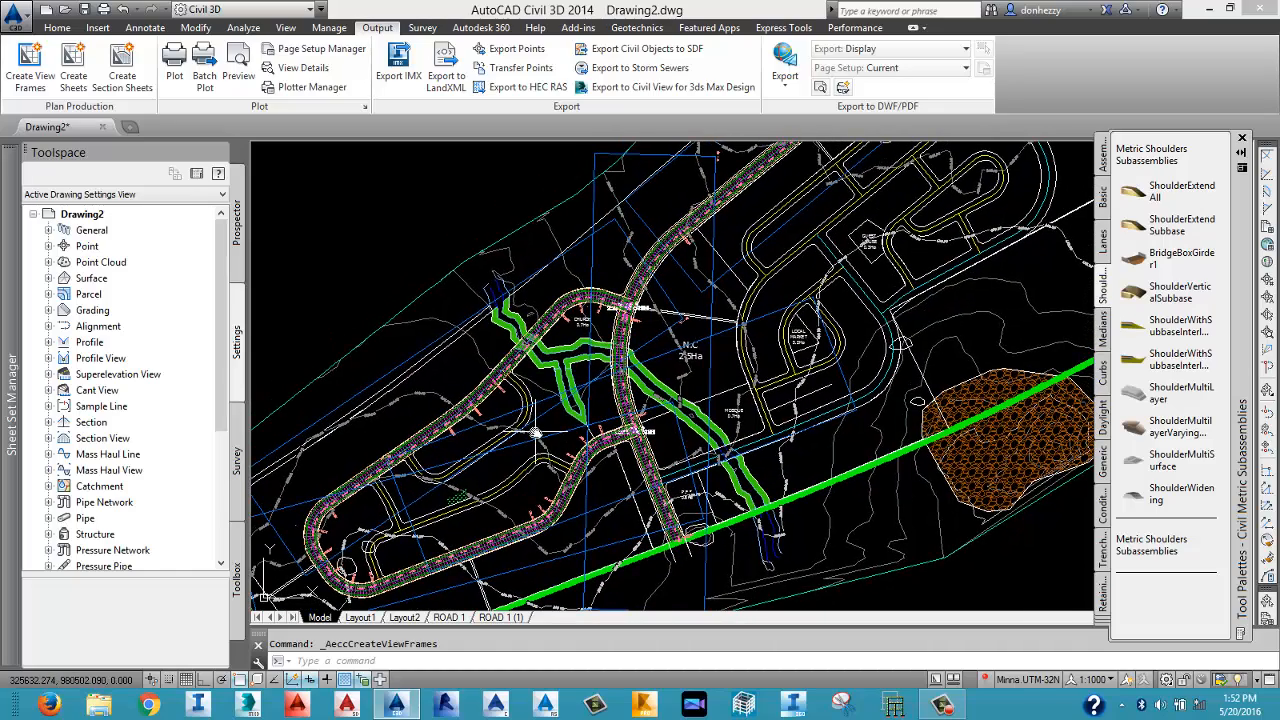
{"action": "mouse_move", "coordinate": [536, 433]}
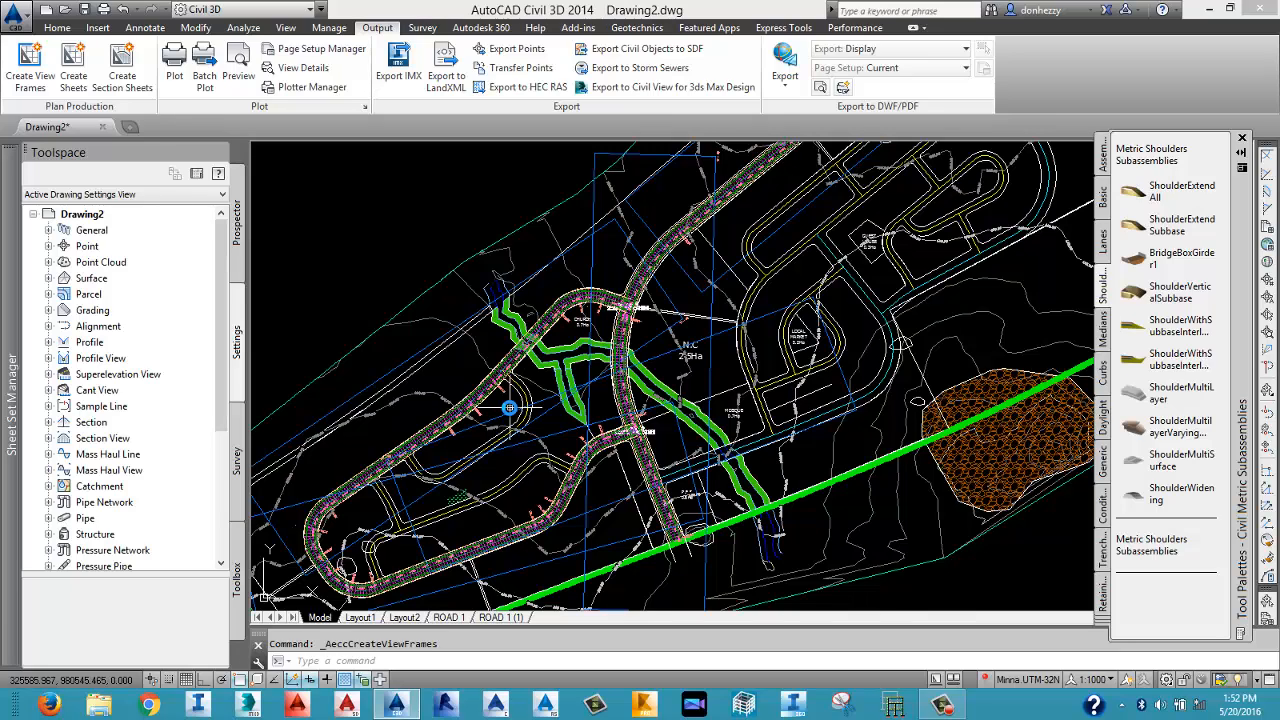
{"action": "left_click", "coordinate": [237, 228]}
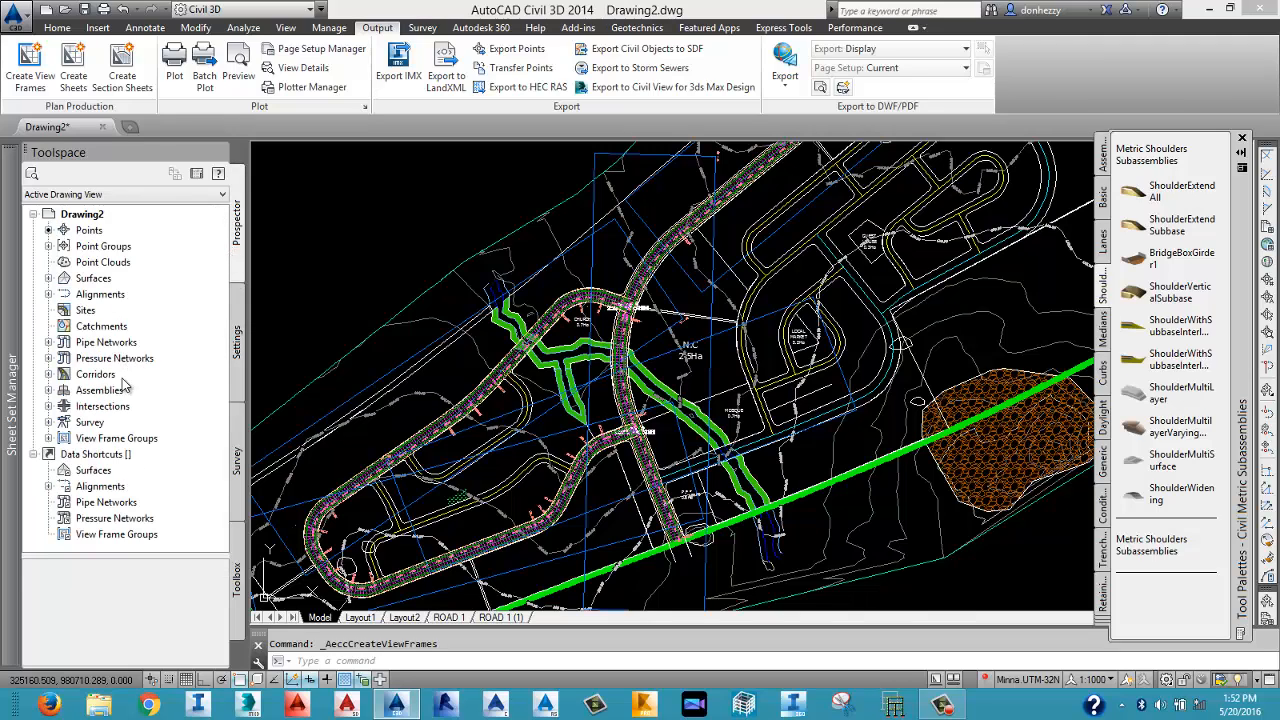
{"action": "left_click", "coordinate": [48, 438]}
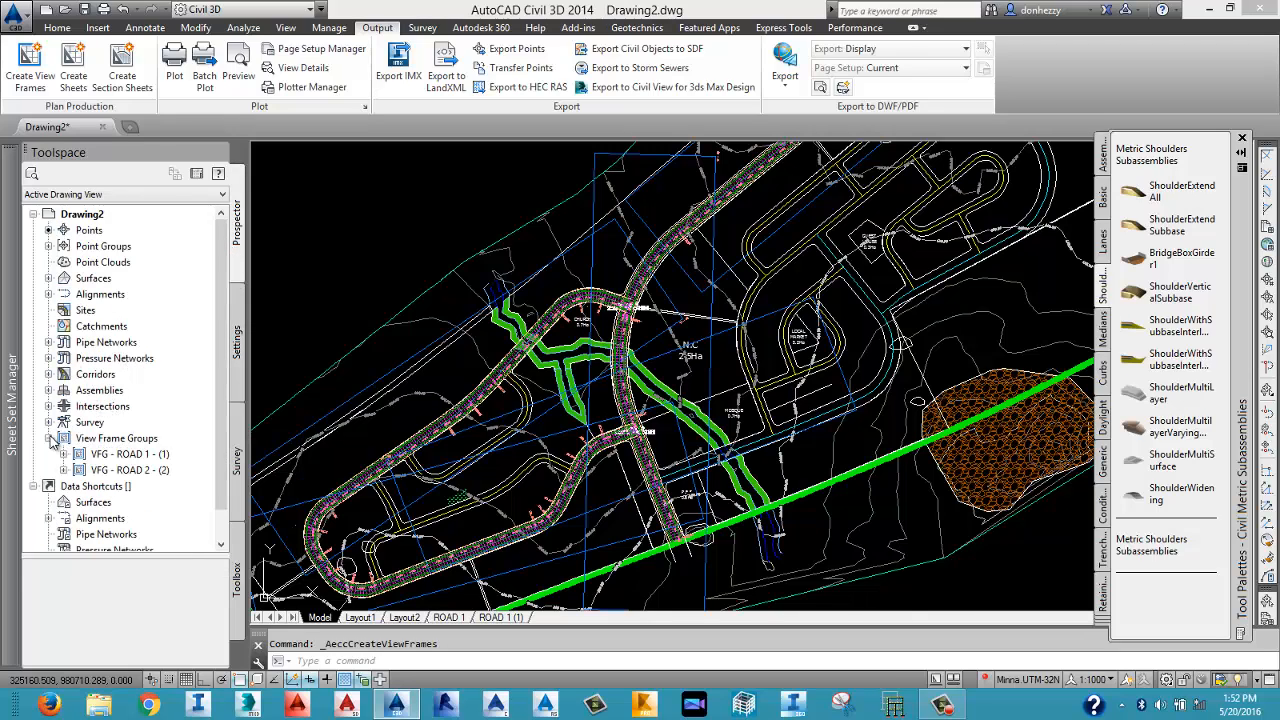
{"action": "left_click", "coordinate": [128, 456]}
{"action": "right_click", "coordinate": [128, 462]}
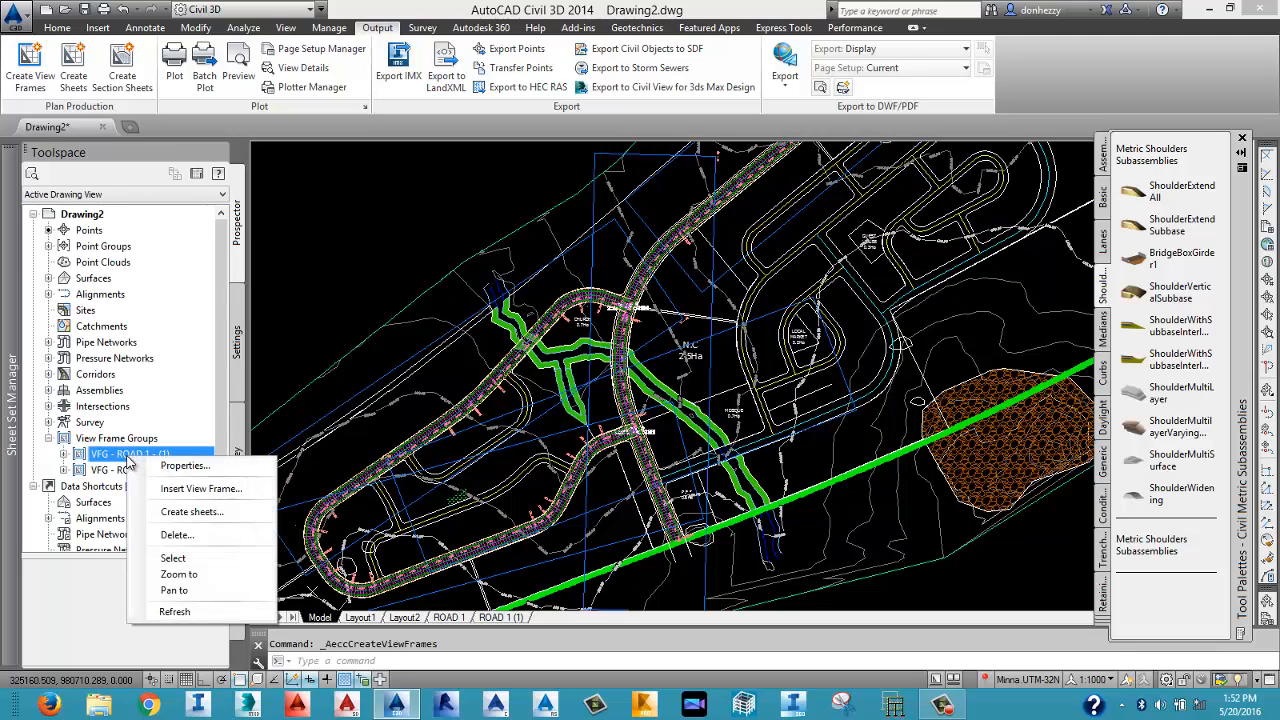
{"action": "left_click", "coordinate": [159, 562]}
{"action": "scroll", "coordinate": [540, 430], "scroll_direction": "down", "scroll_amount": 5}
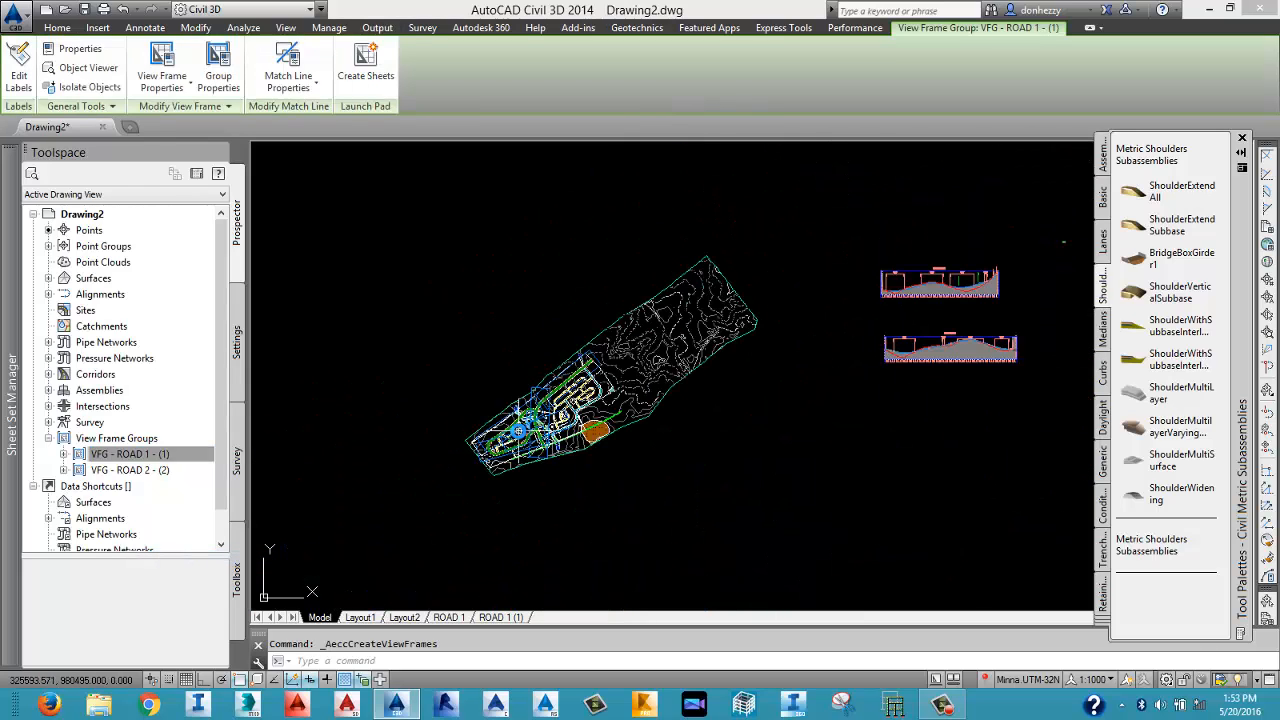
{"action": "scroll", "coordinate": [523, 431], "scroll_direction": "up", "scroll_amount": 2}
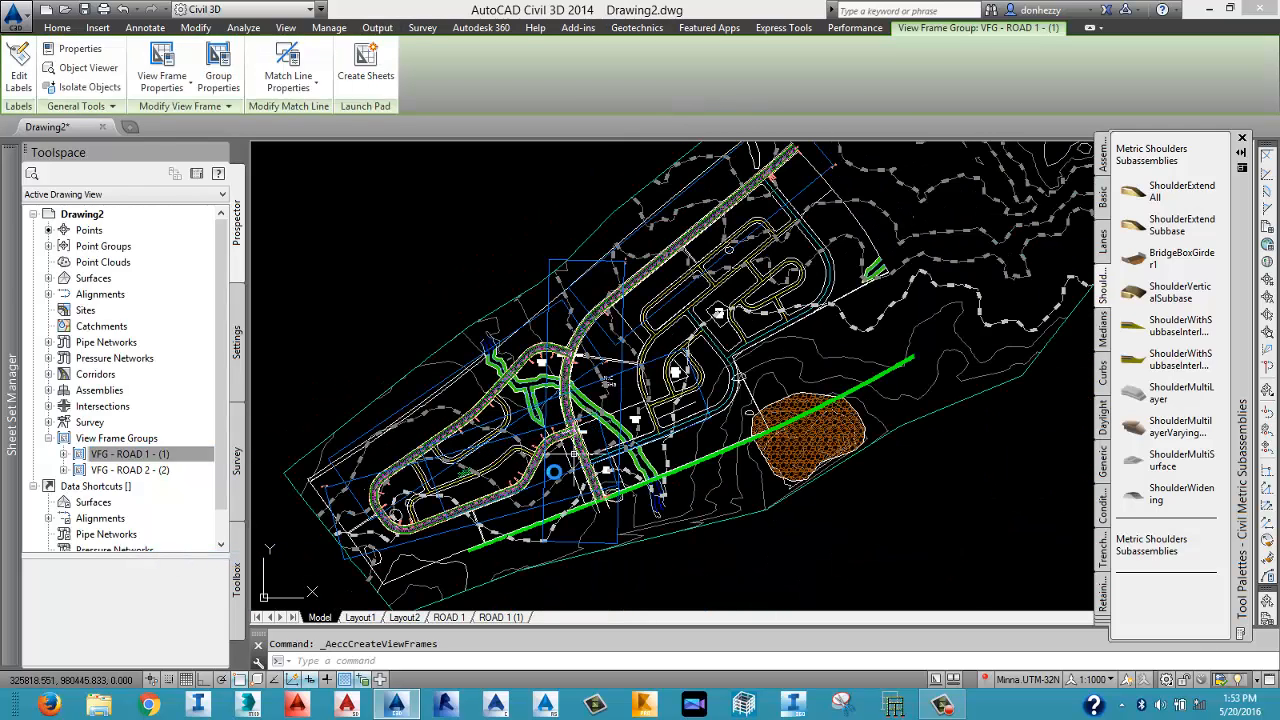
{"action": "right_click", "coordinate": [158, 458]}
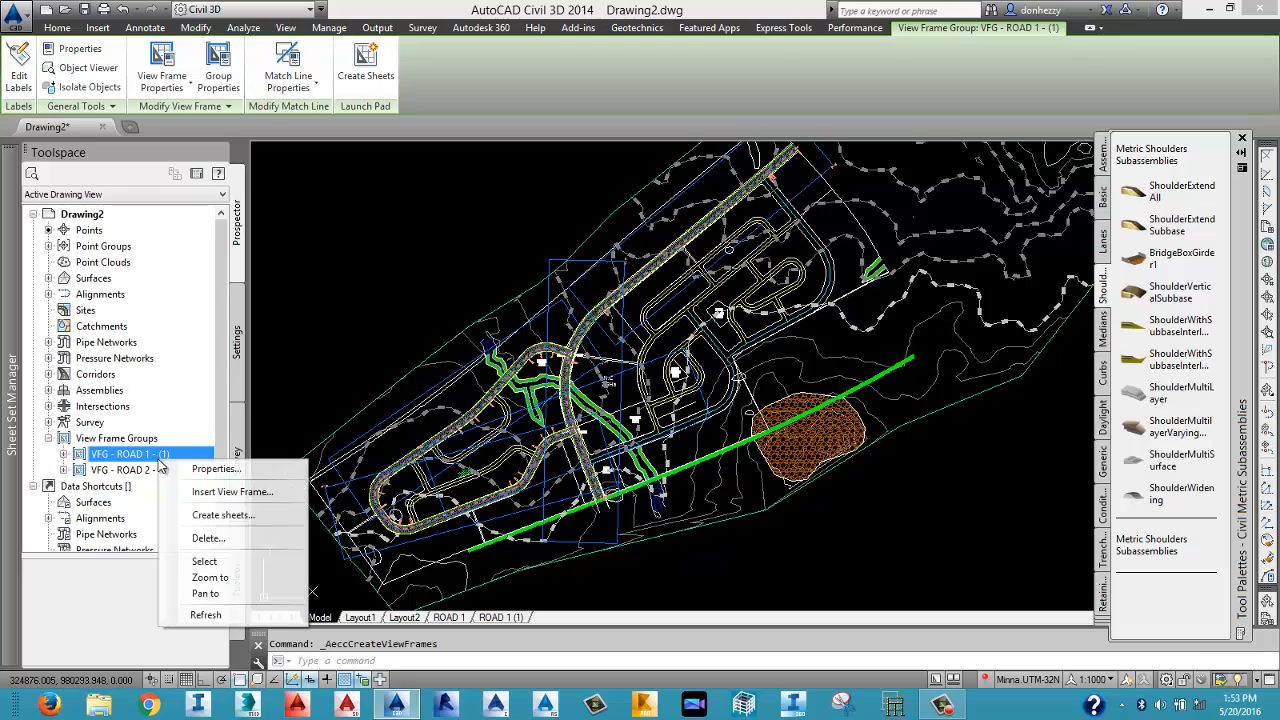
{"action": "left_click", "coordinate": [200, 561]}
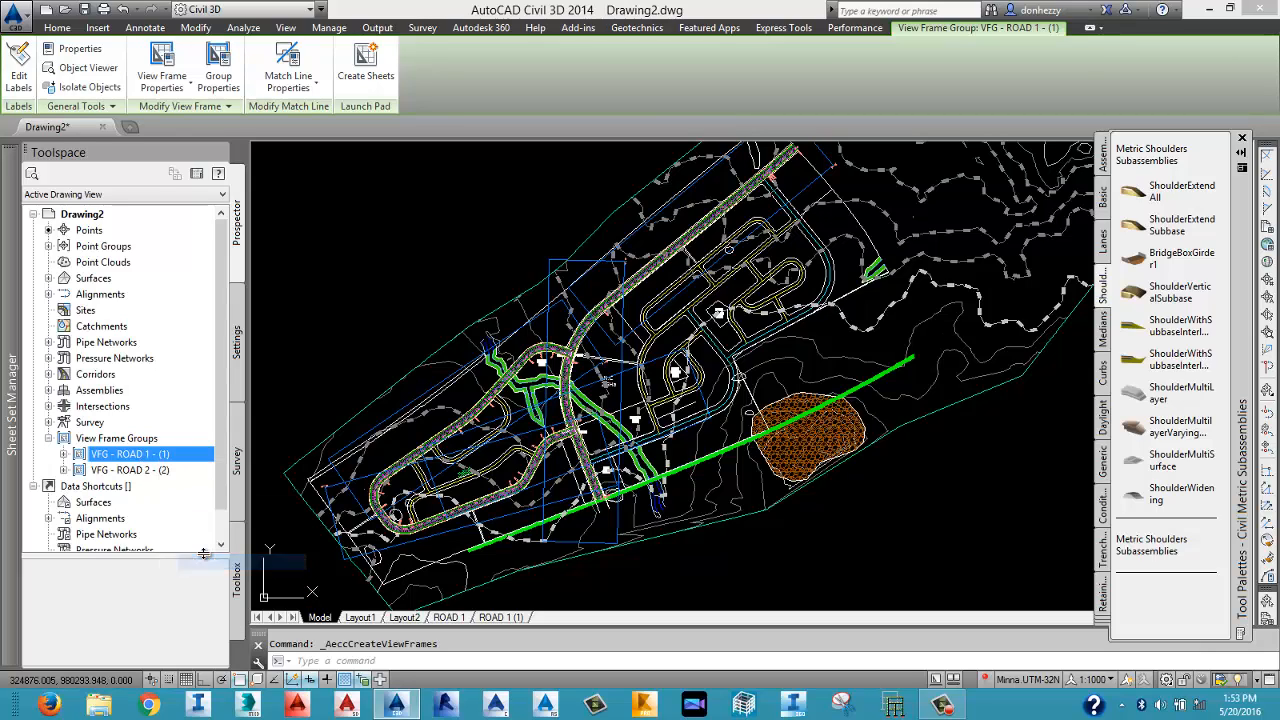
Inspect the view frames and match lines inside the ROAD 1 view frame group, and zoom to that group in the plan.
{"action": "left_click", "coordinate": [64, 454]}
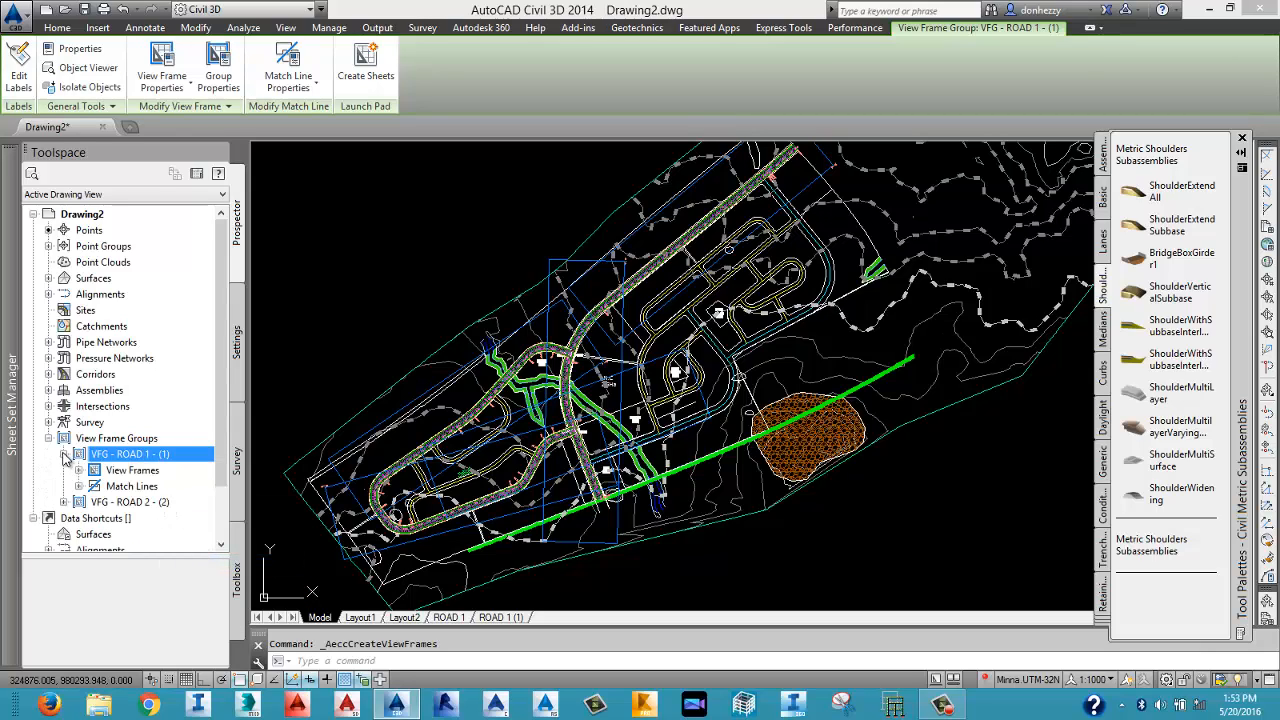
{"action": "left_click", "coordinate": [133, 471]}
{"action": "right_click", "coordinate": [134, 473]}
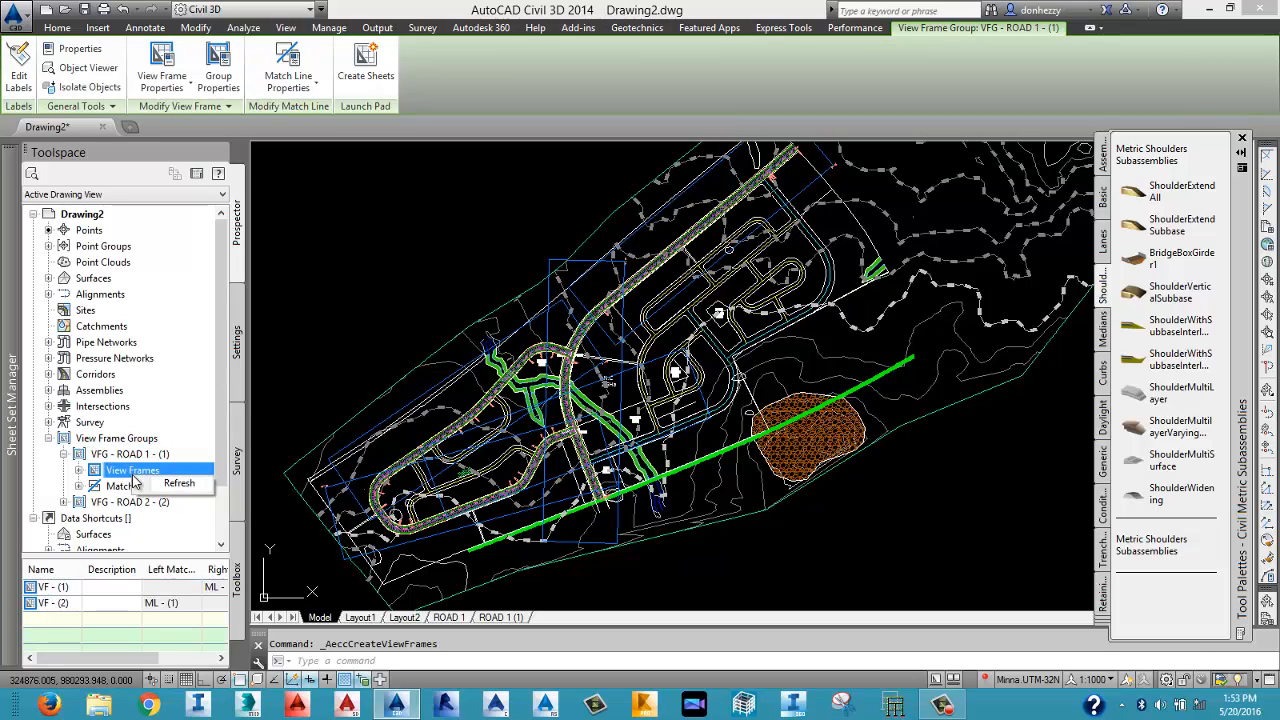
{"action": "left_click", "coordinate": [116, 487]}
{"action": "right_click", "coordinate": [116, 487]}
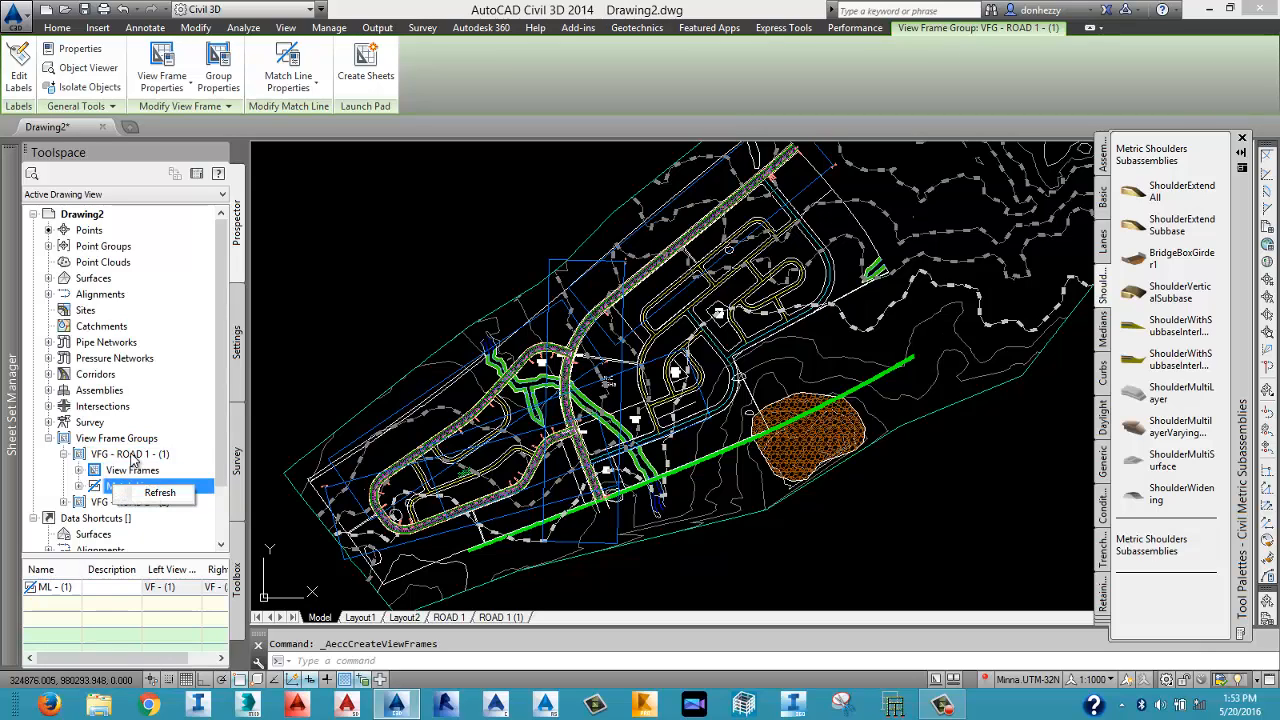
{"action": "right_click", "coordinate": [133, 455]}
{"action": "left_click", "coordinate": [183, 570]}
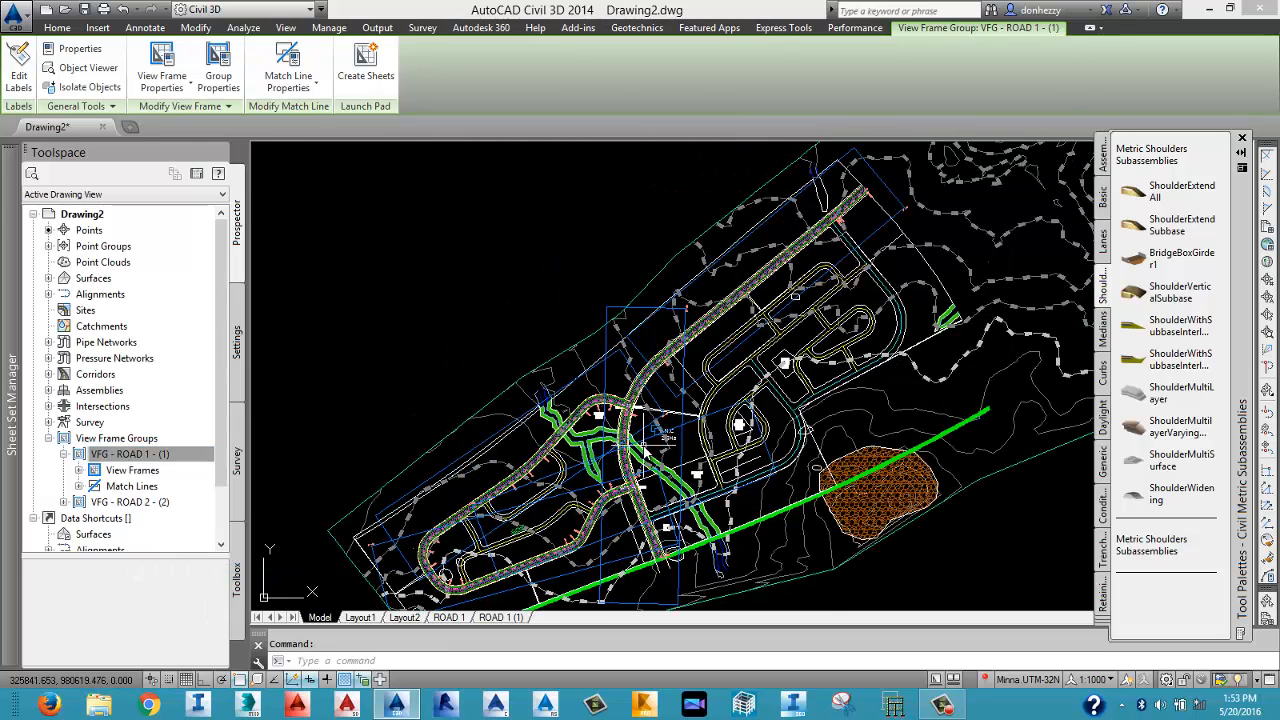
{"action": "middle_click_drag", "start_coordinate": [643, 445], "coordinate": [562, 398]}
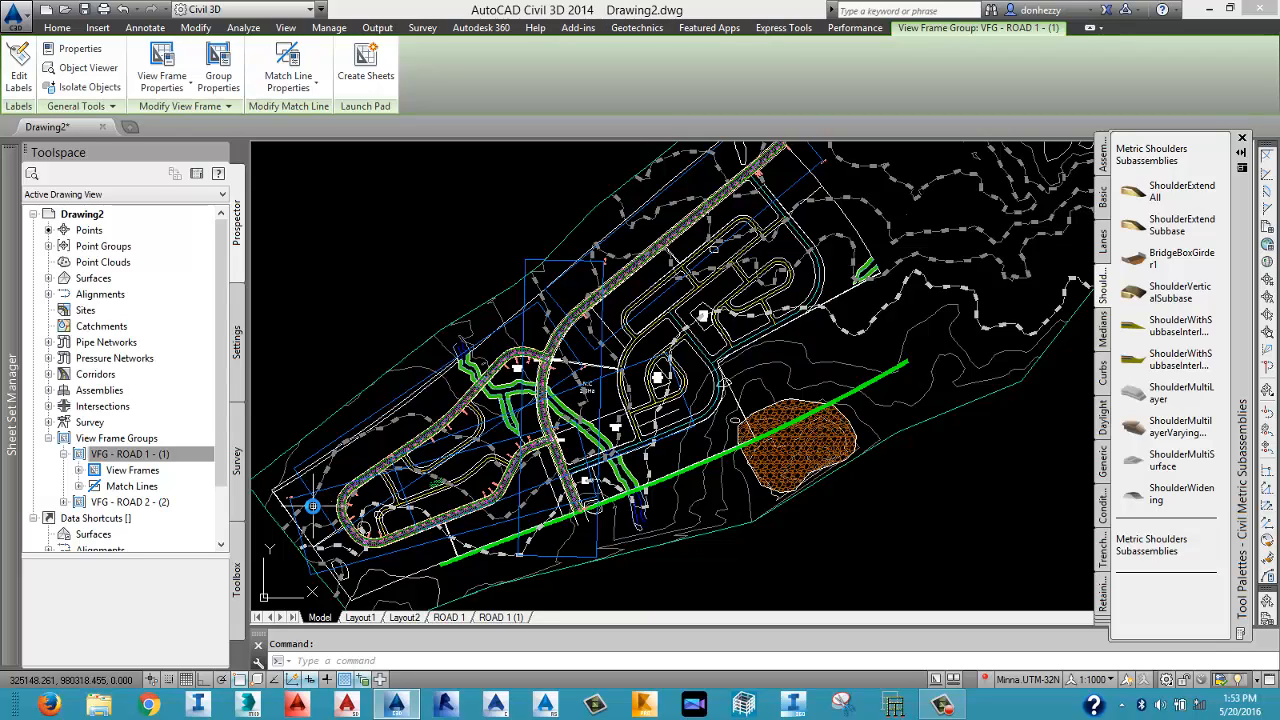
Select view frame VF - (1) of the ROAD 1 group to identify its extent along the road.
{"action": "mouse_move", "coordinate": [12, 442]}
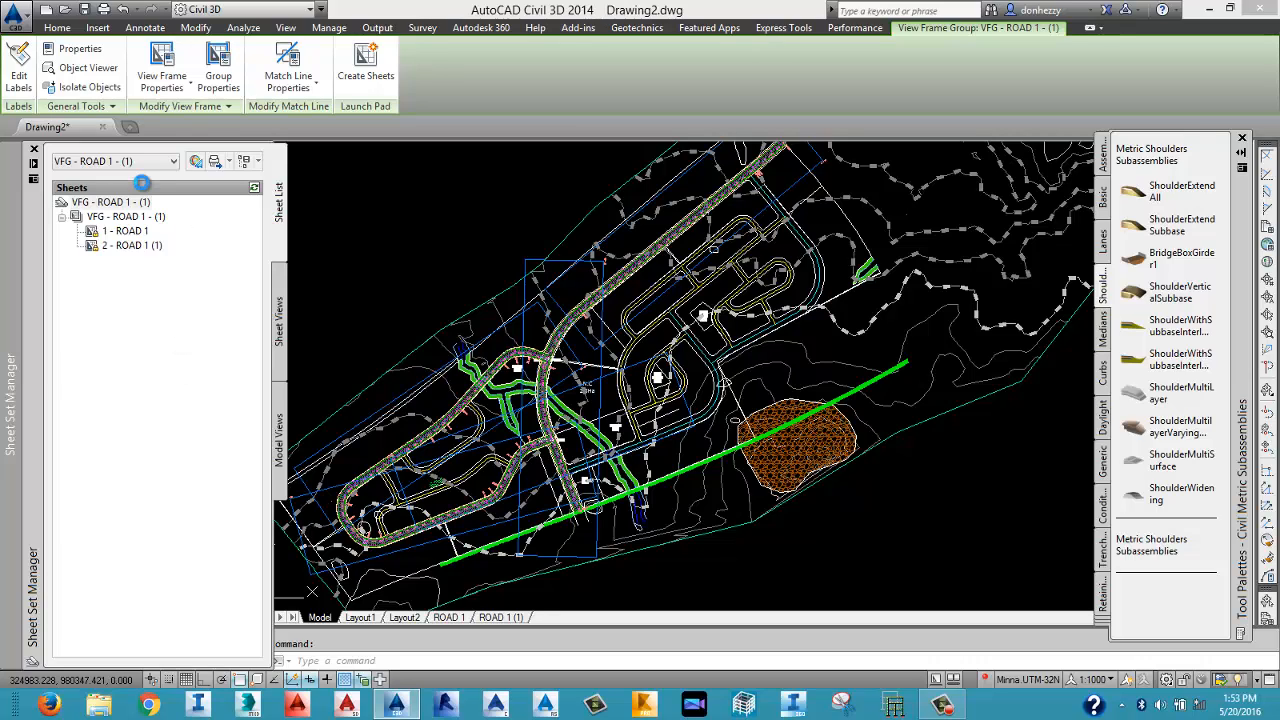
{"action": "left_click", "coordinate": [118, 454]}
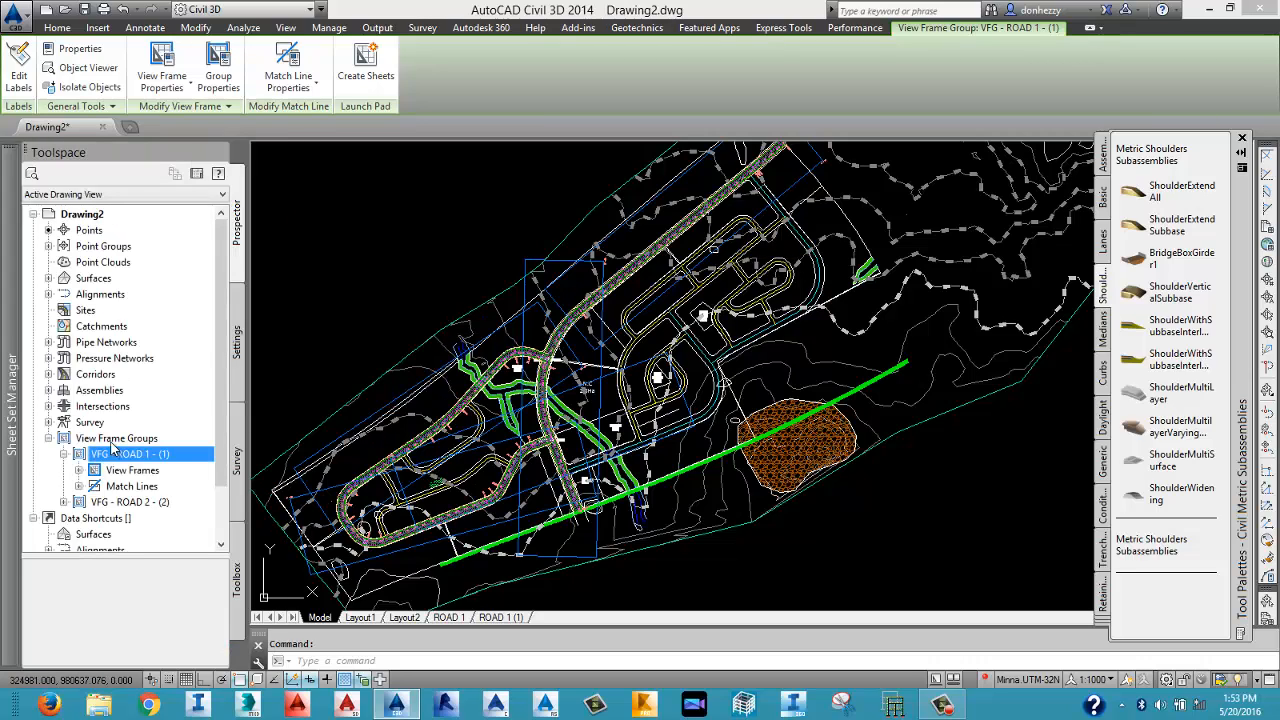
{"action": "left_click", "coordinate": [79, 470]}
{"action": "right_click", "coordinate": [132, 487]}
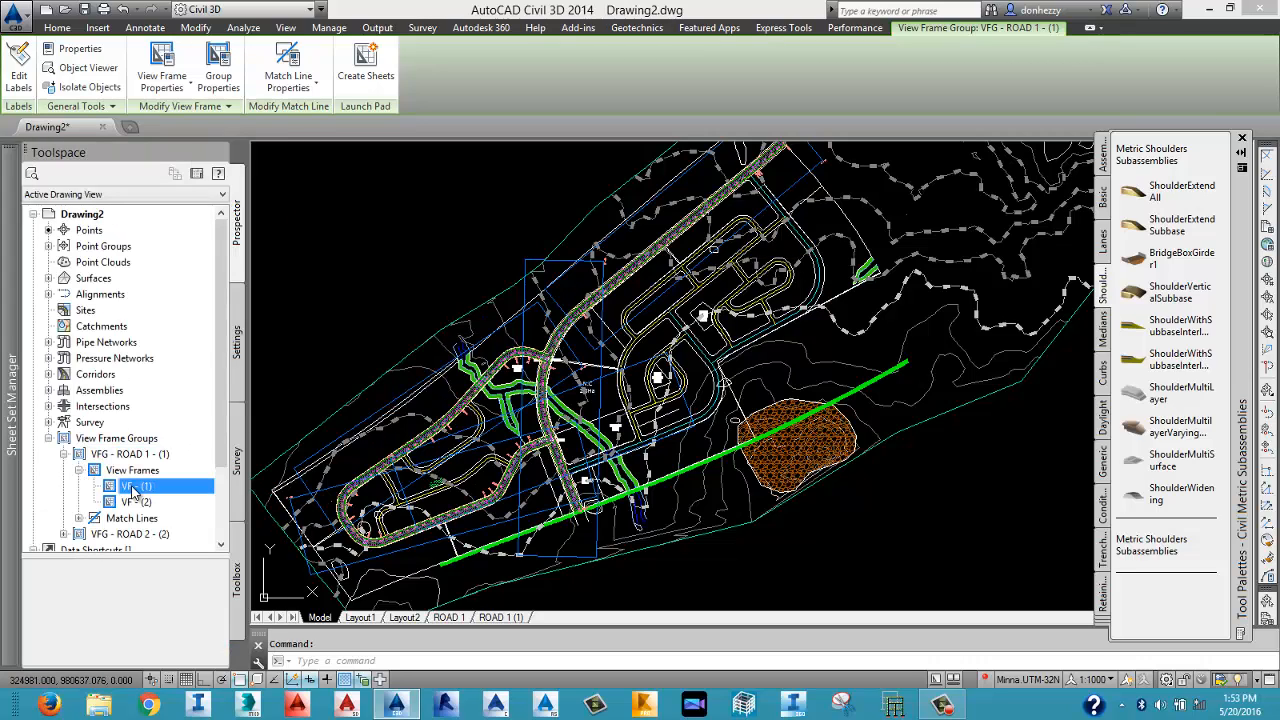
{"action": "left_click", "coordinate": [195, 567]}
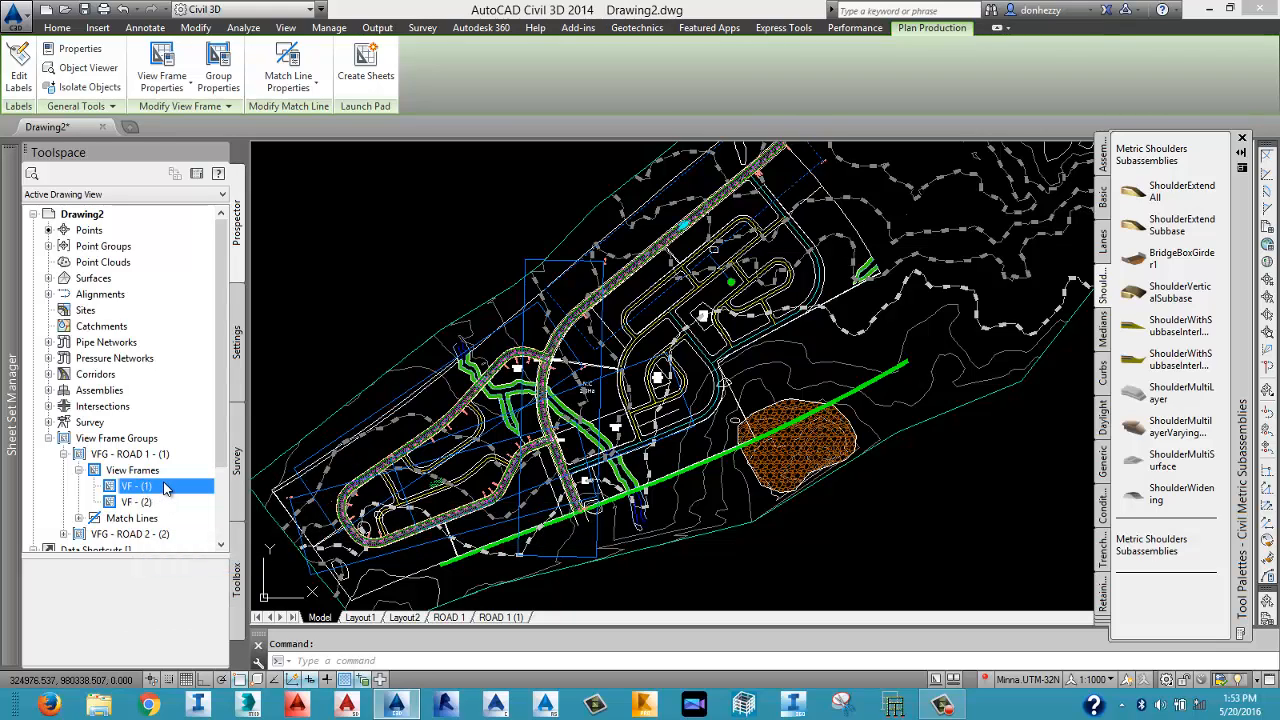
{"action": "left_click_drag", "start_coordinate": [163, 488], "coordinate": [145, 481]}
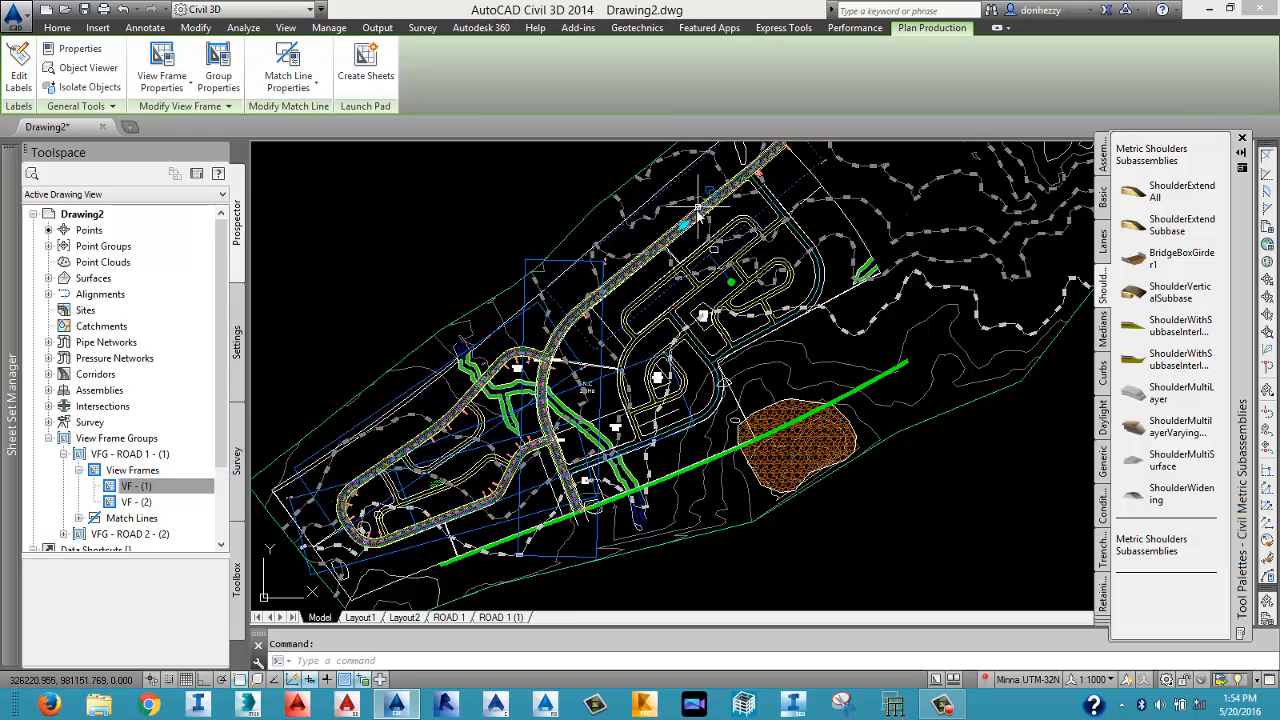
{"action": "middle_click_drag", "start_coordinate": [712, 178], "coordinate": [698, 220]}
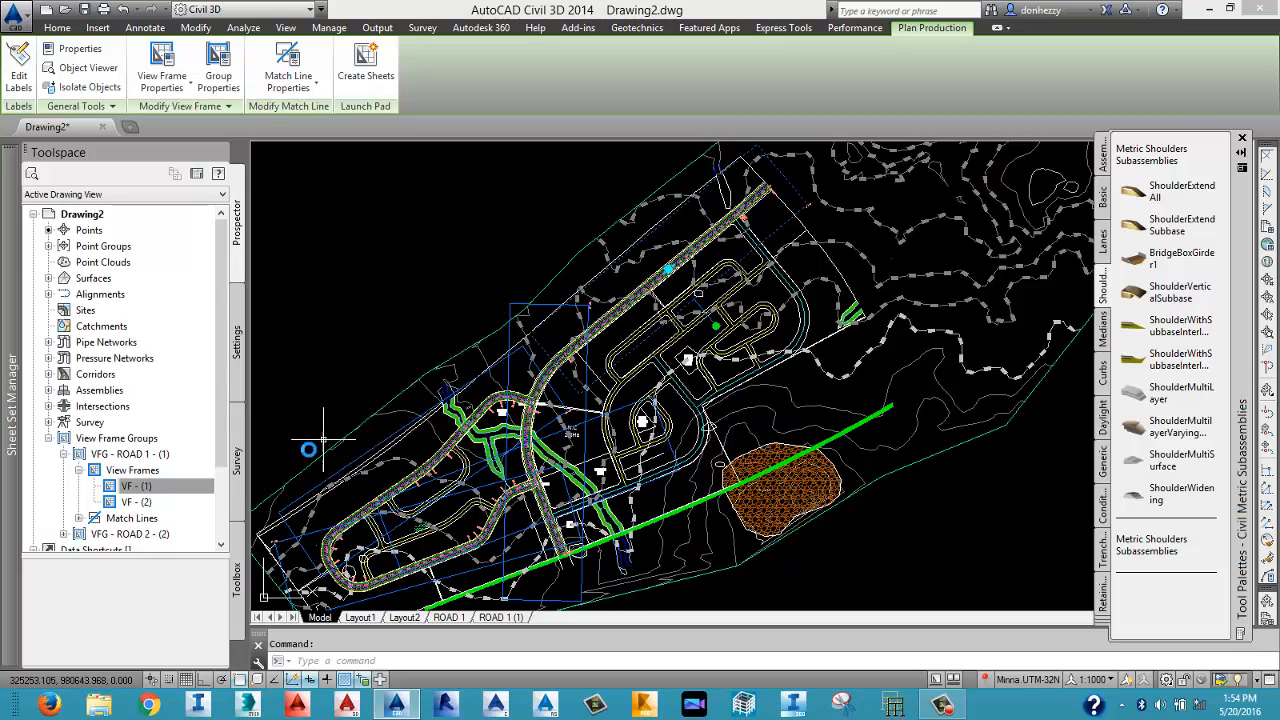
Select view frame VF - (2) to identify its extent, then collapse the ROAD 1 group and clear the selection.
{"action": "left_click", "coordinate": [137, 502]}
{"action": "right_click", "coordinate": [137, 502]}
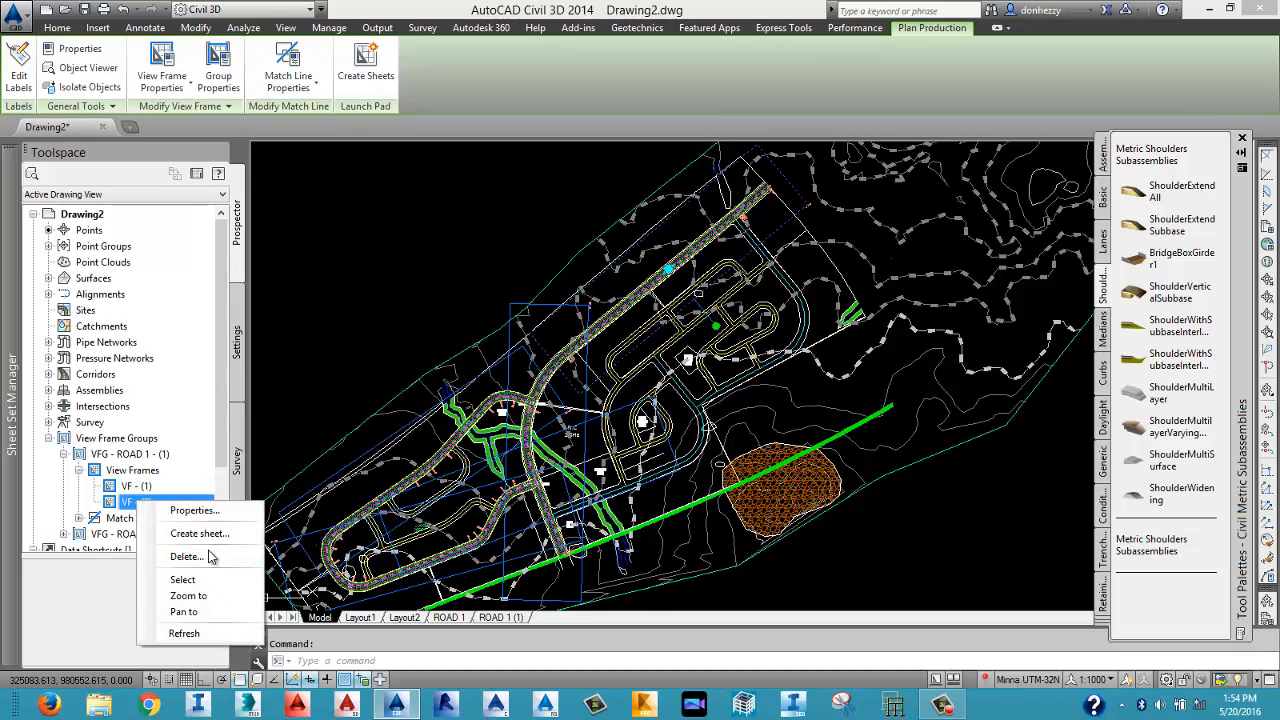
{"action": "left_click", "coordinate": [214, 580]}
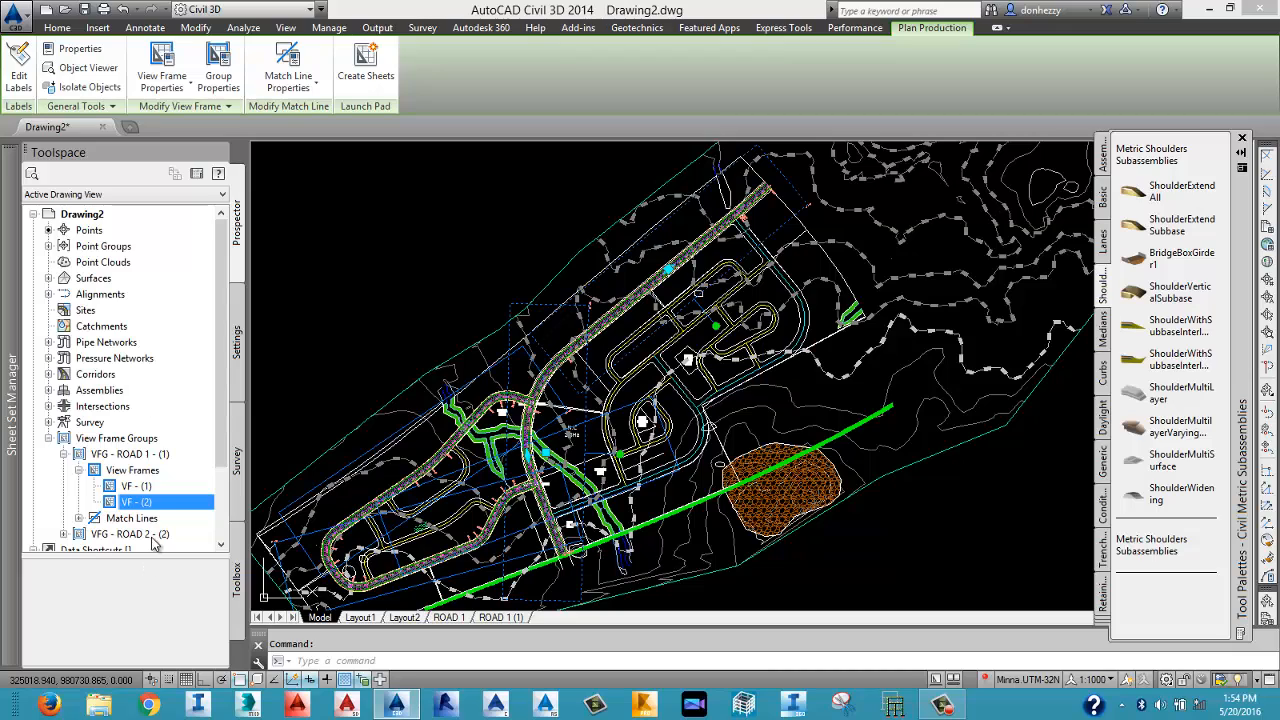
{"action": "left_click", "coordinate": [79, 470]}
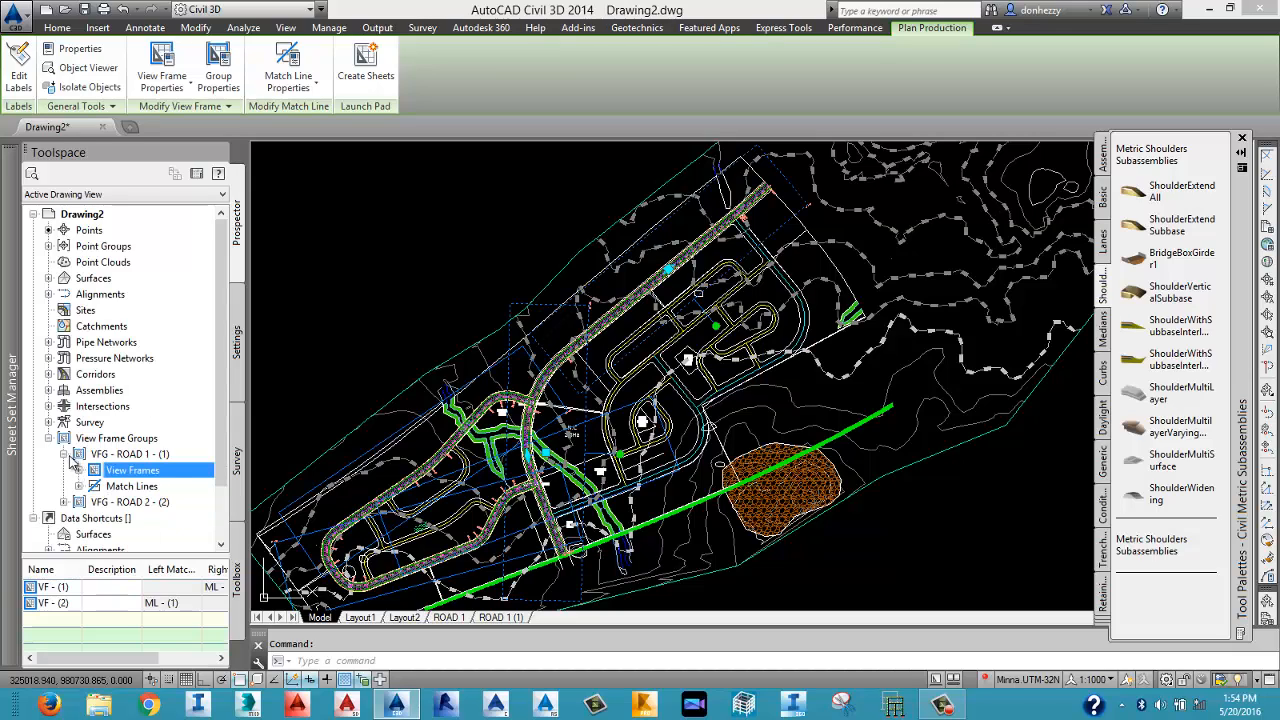
{"action": "left_click", "coordinate": [64, 454]}
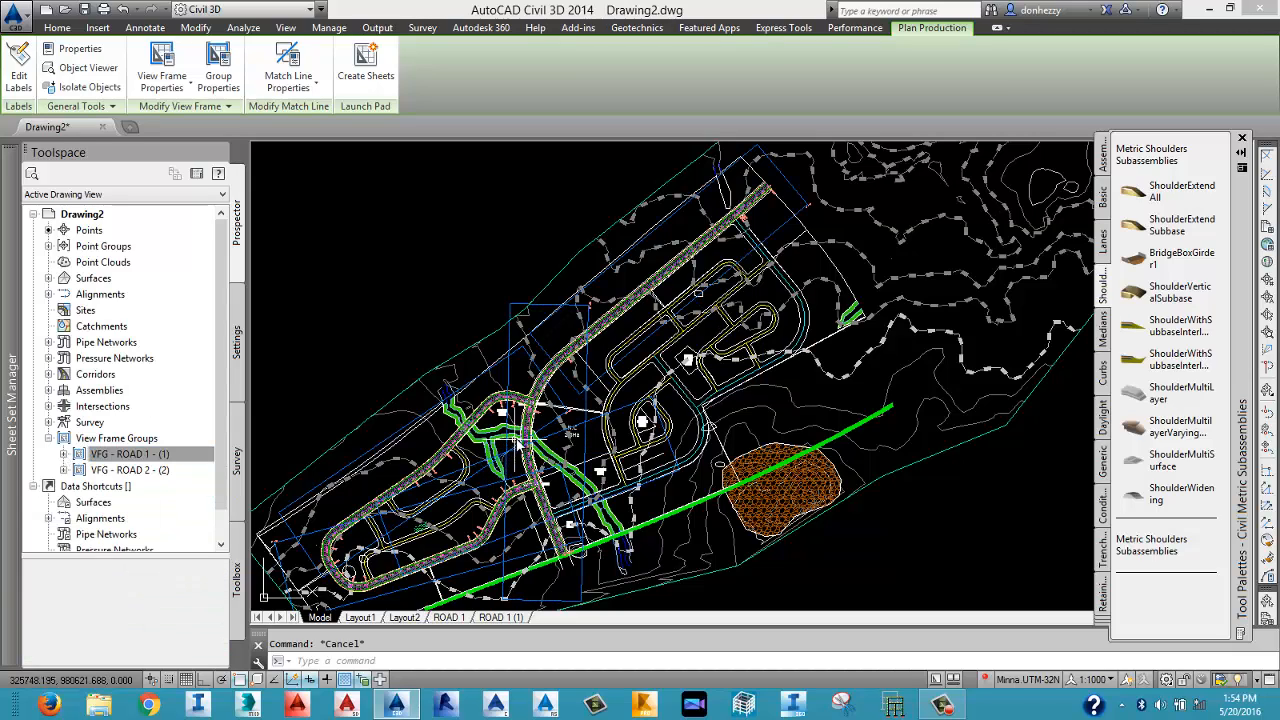
{"action": "middle_click_drag", "start_coordinate": [518, 443], "coordinate": [590, 353]}
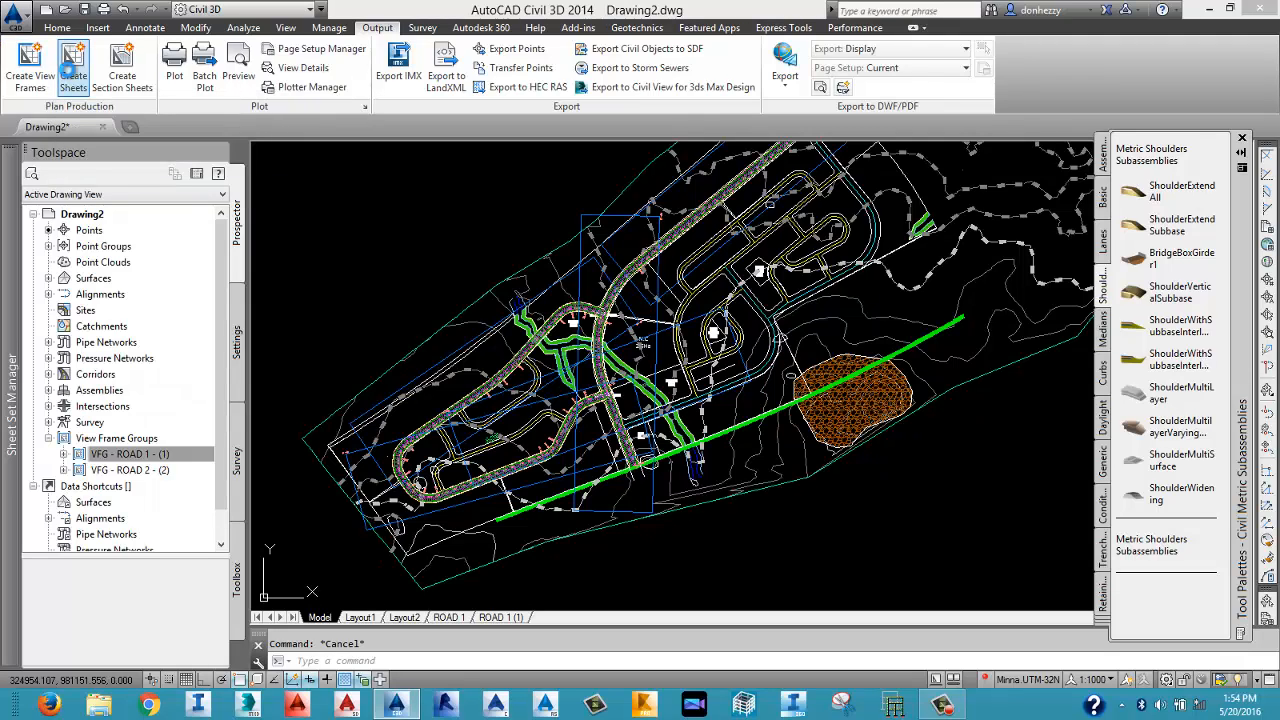
Start Create Sheets for view frame group VFG - ROAD 2 - (2) and set the layout name to ROAD 2.
{"action": "left_click", "coordinate": [72, 76]}
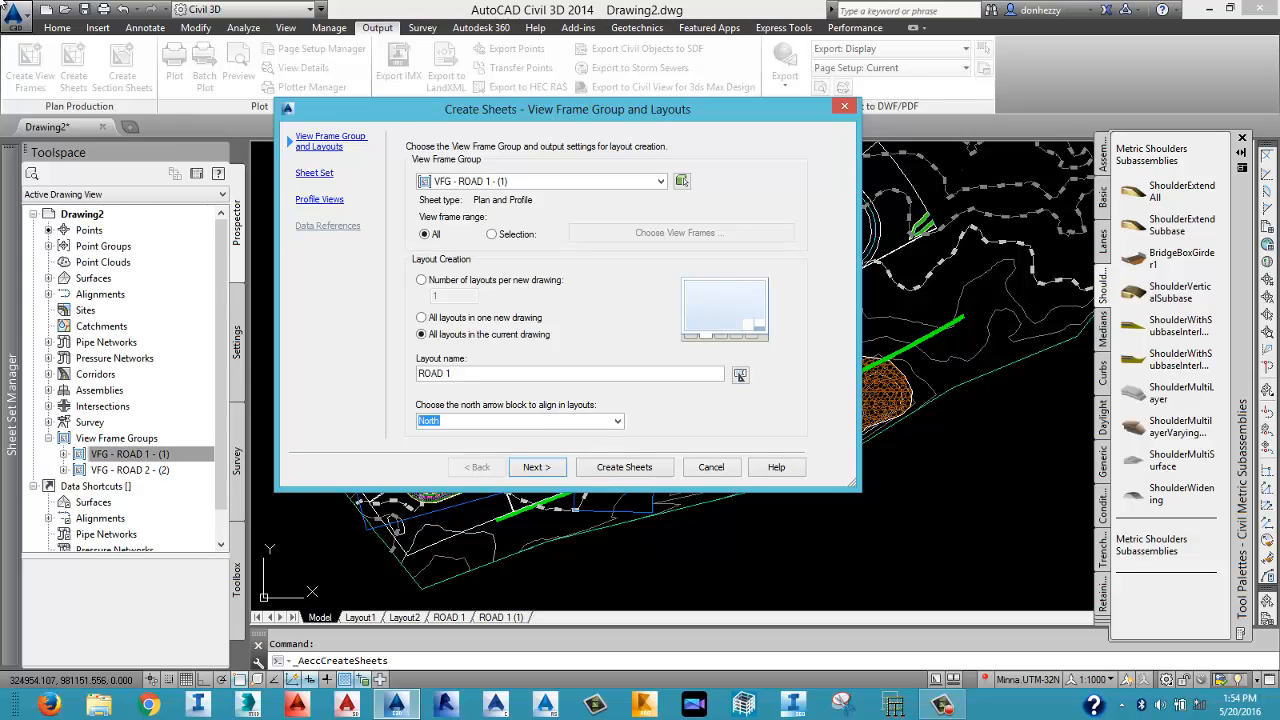
{"action": "left_click", "coordinate": [621, 184]}
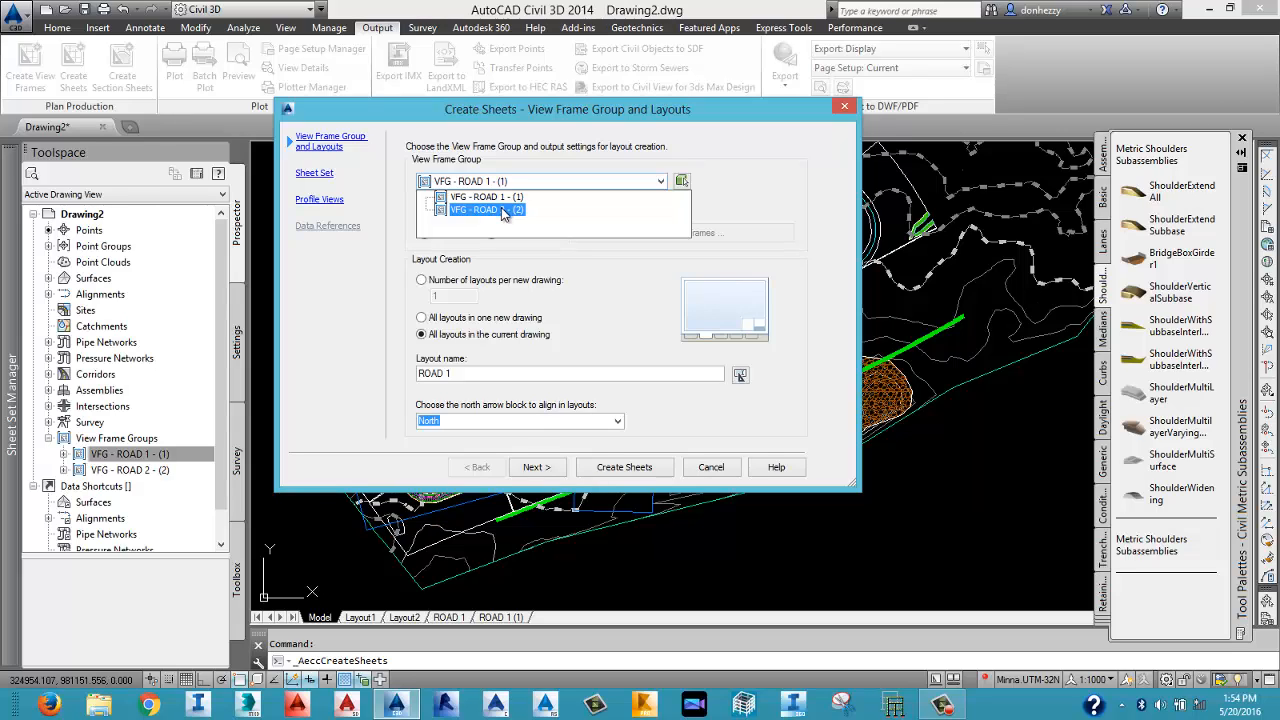
{"action": "left_click", "coordinate": [504, 211]}
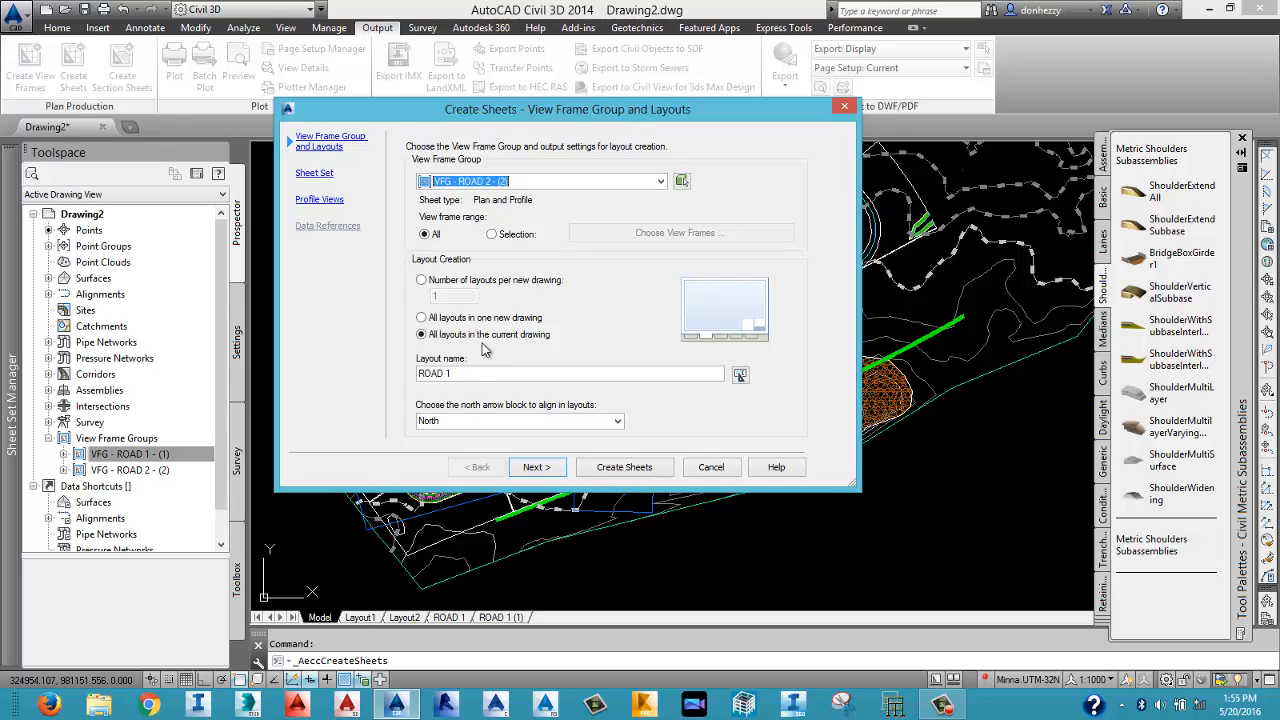
{"action": "double_click", "coordinate": [449, 373]}
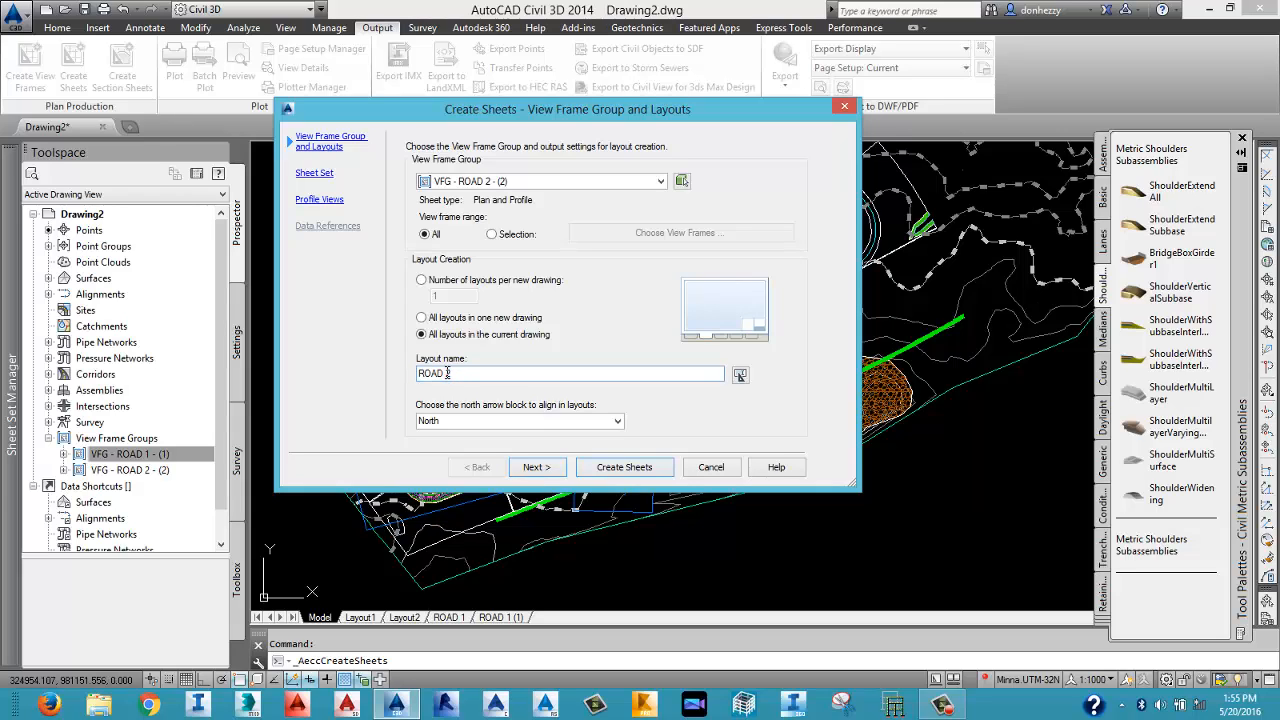
{"action": "type", "text": "2"}
Keep the new sheet set VFG - ROAD 2 - (2) and the profile view settings taken from ROAD 1, aligned at center.
{"action": "left_click", "coordinate": [538, 467]}
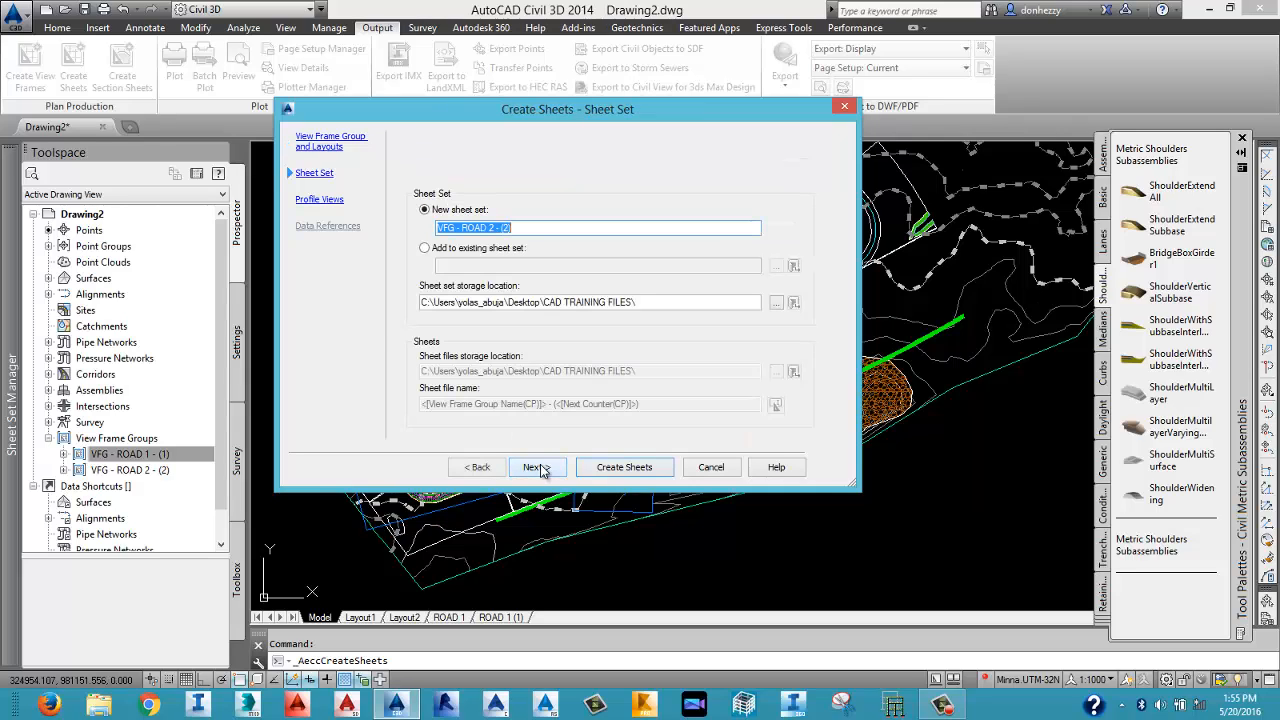
{"action": "left_click", "coordinate": [476, 467]}
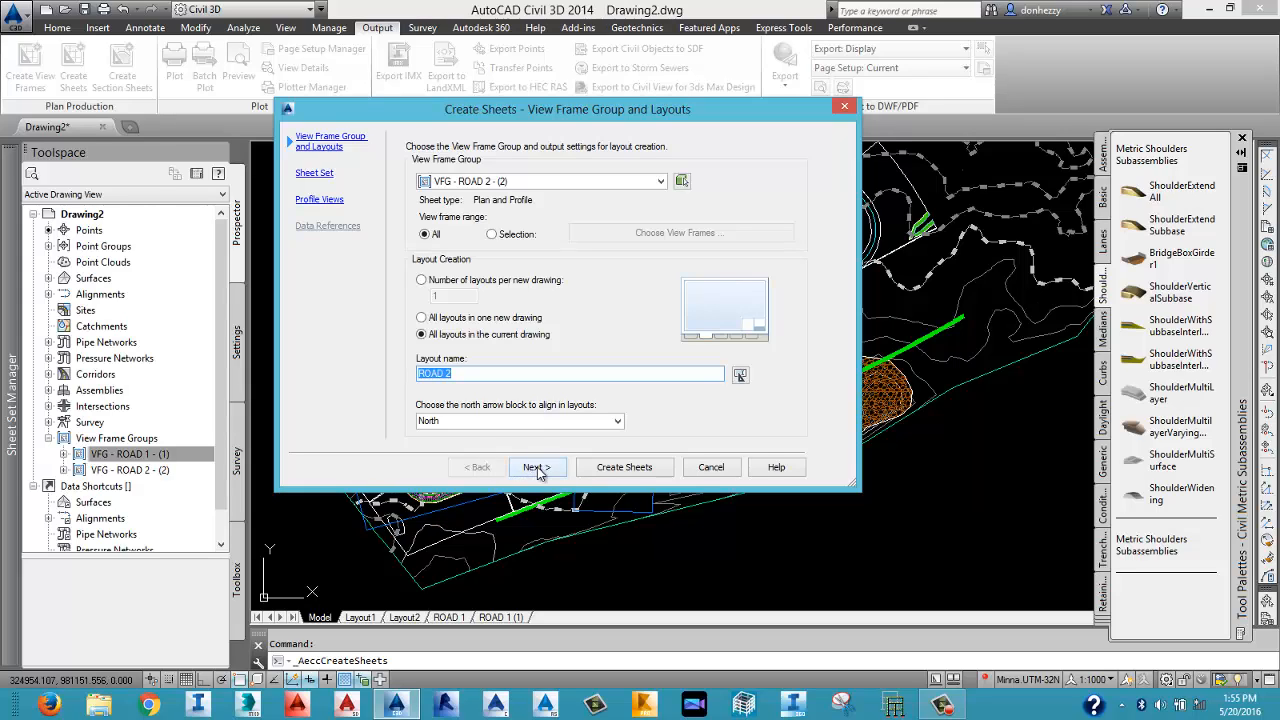
{"action": "left_click", "coordinate": [538, 467]}
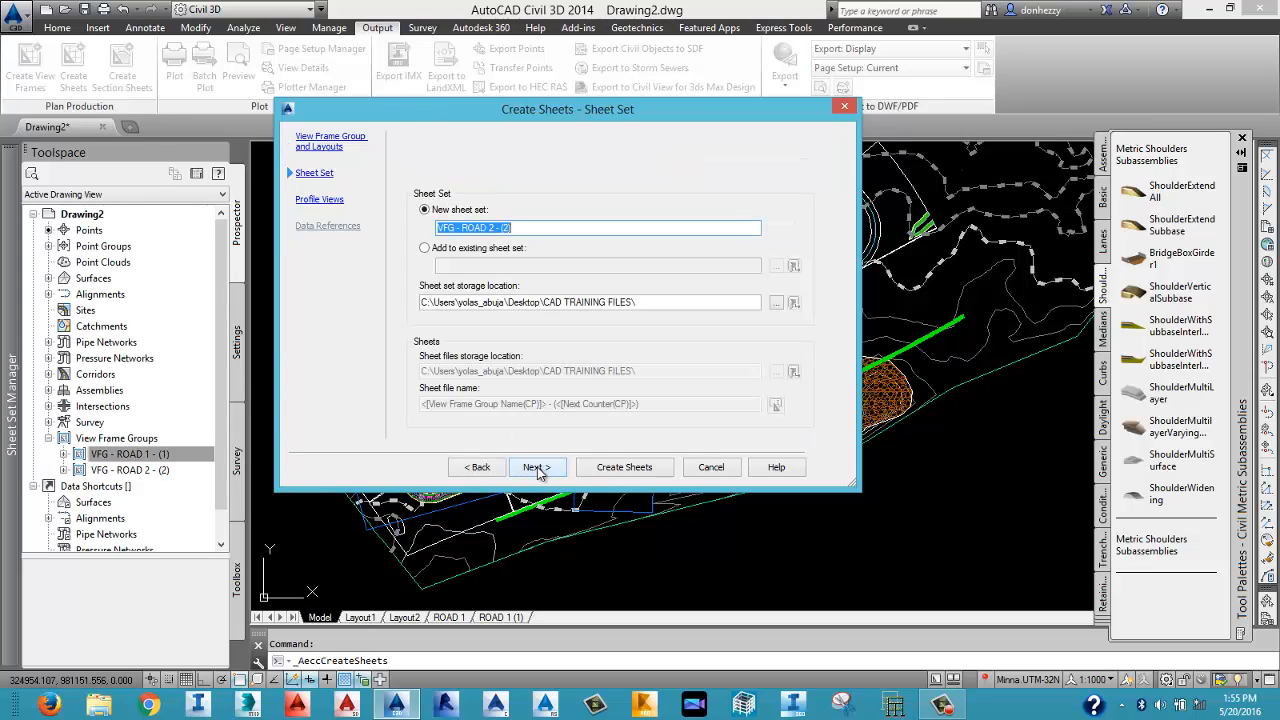
{"action": "left_click", "coordinate": [537, 467]}
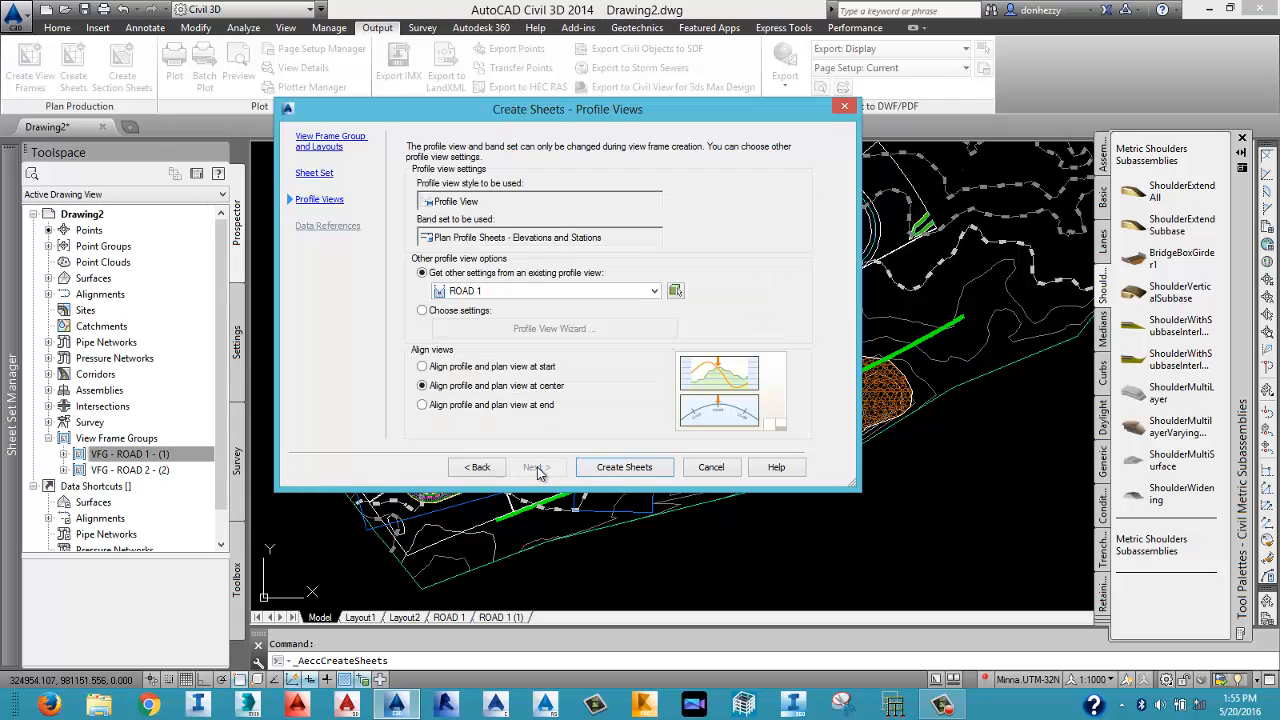
Create the ROAD 2 sheets, allowing the drawing to be saved, and place the profile view origin below the ROAD 1 sheet profiles.
{"action": "left_click", "coordinate": [610, 467]}
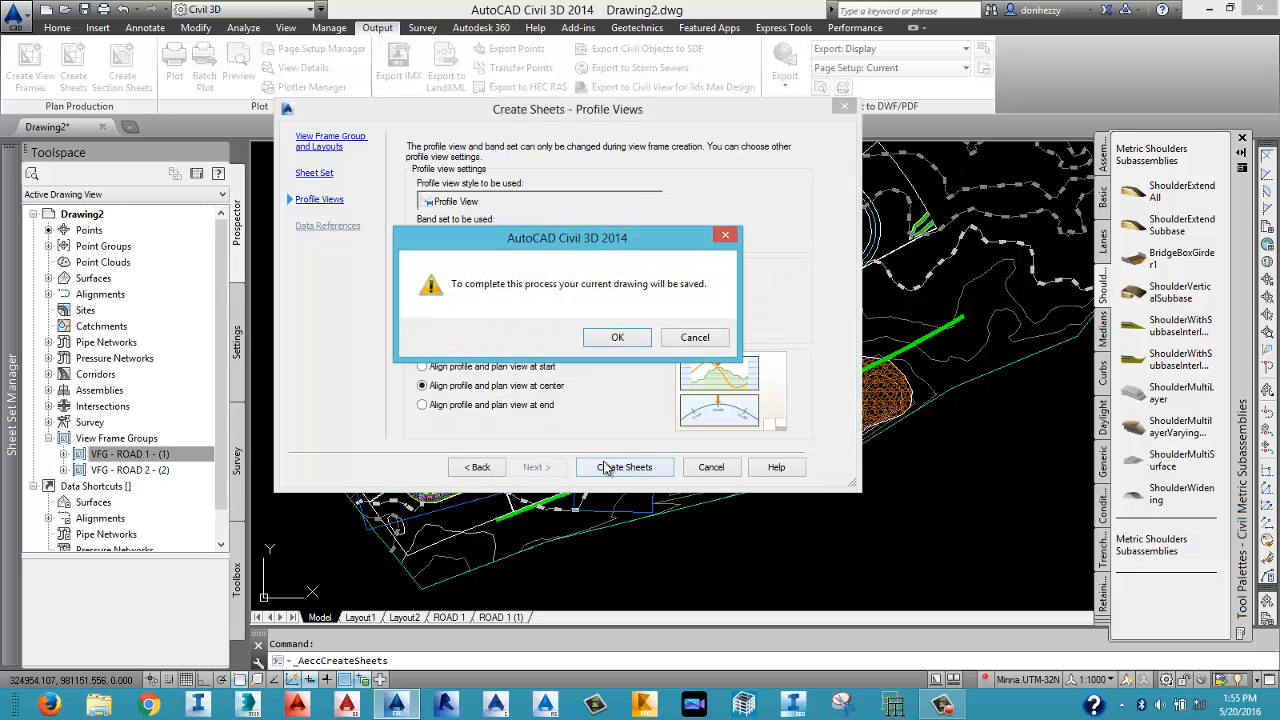
{"action": "left_click", "coordinate": [616, 339]}
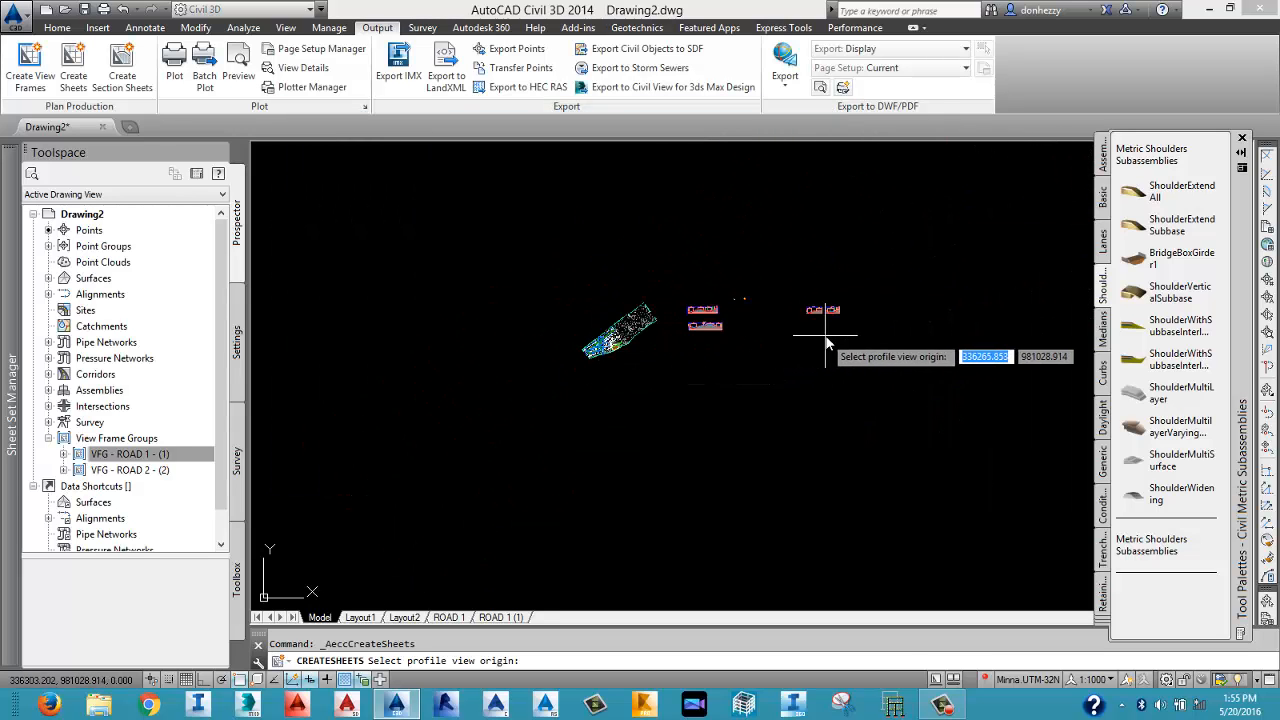
{"action": "scroll", "coordinate": [760, 347], "scroll_direction": "up", "scroll_amount": 4}
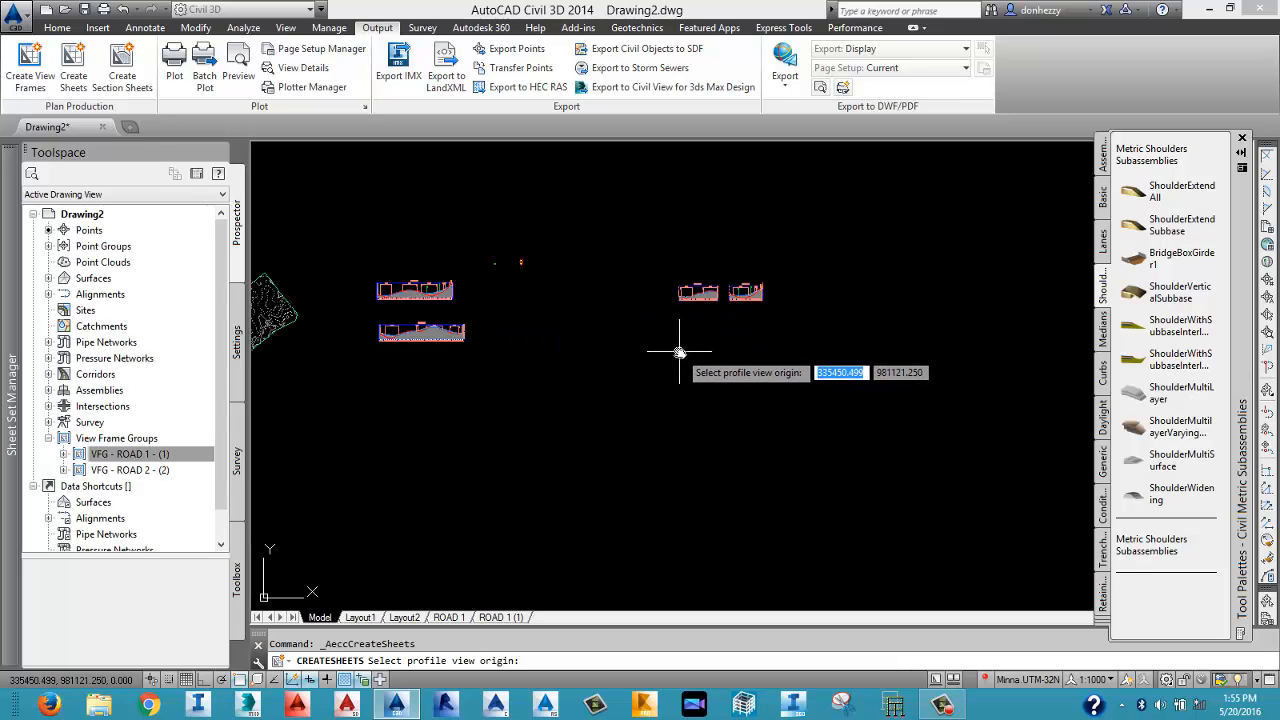
{"action": "left_click", "coordinate": [679, 347]}
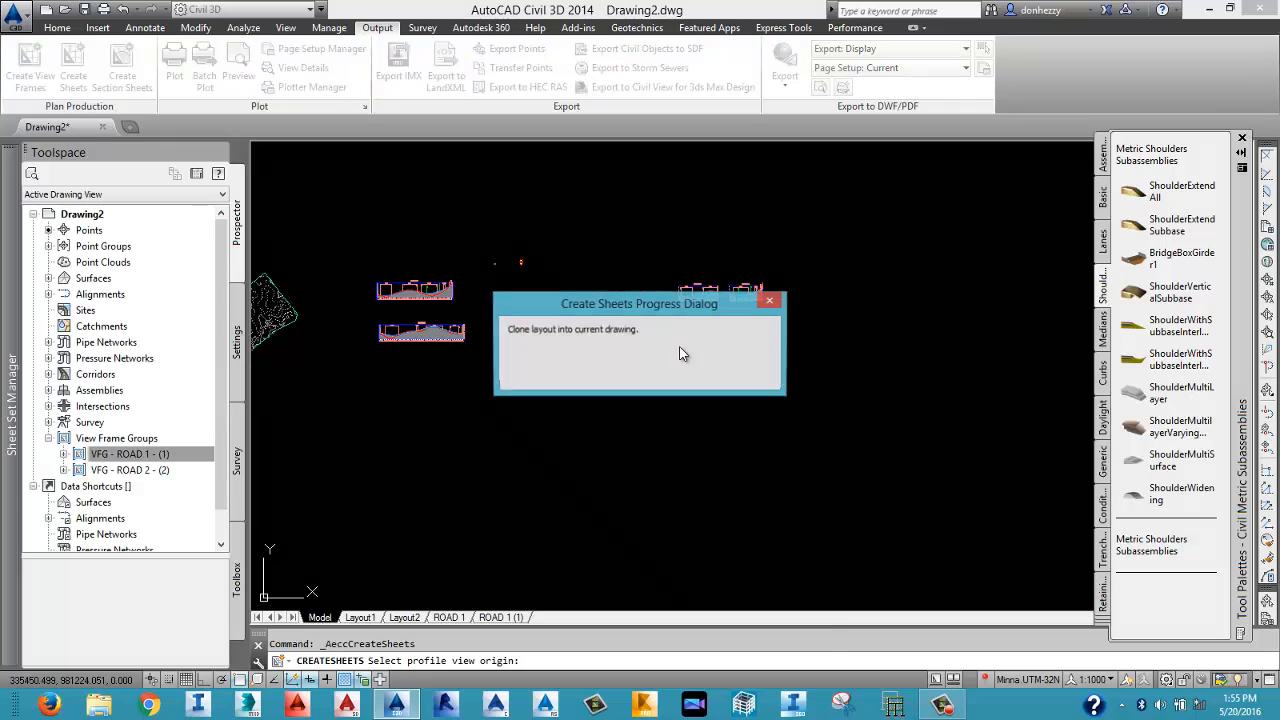
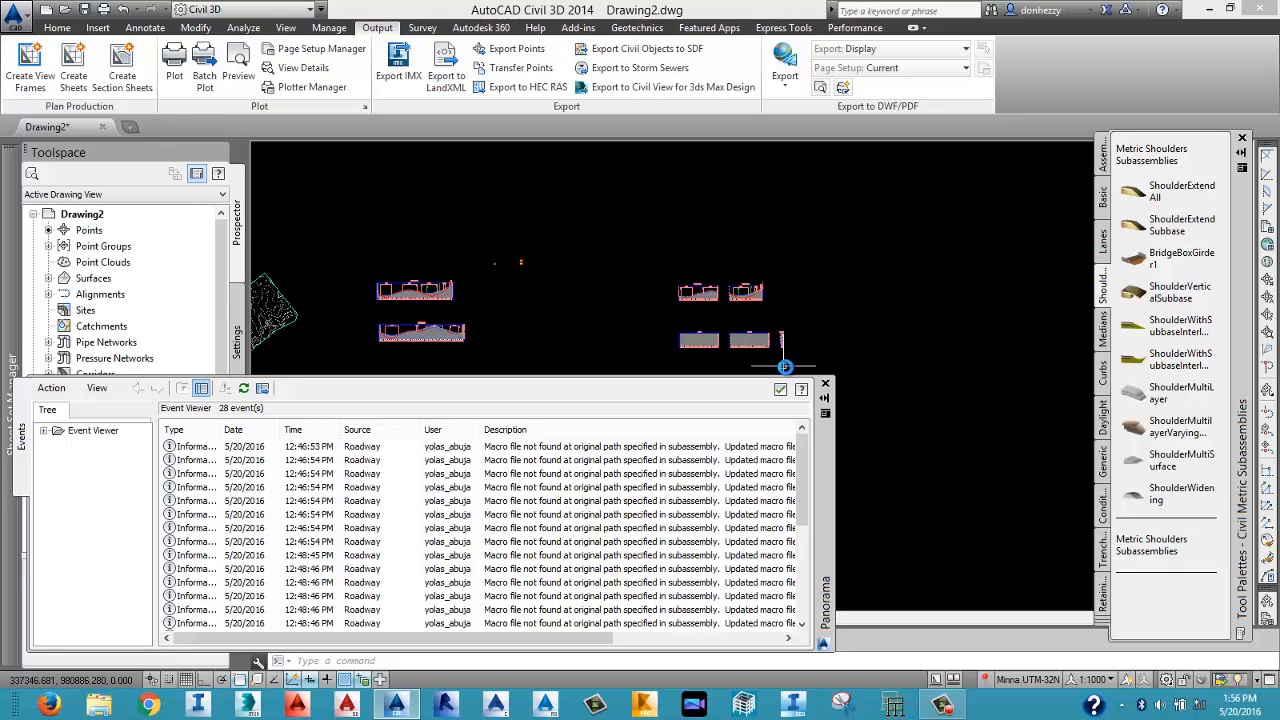
{"action": "left_click", "coordinate": [825, 384]}
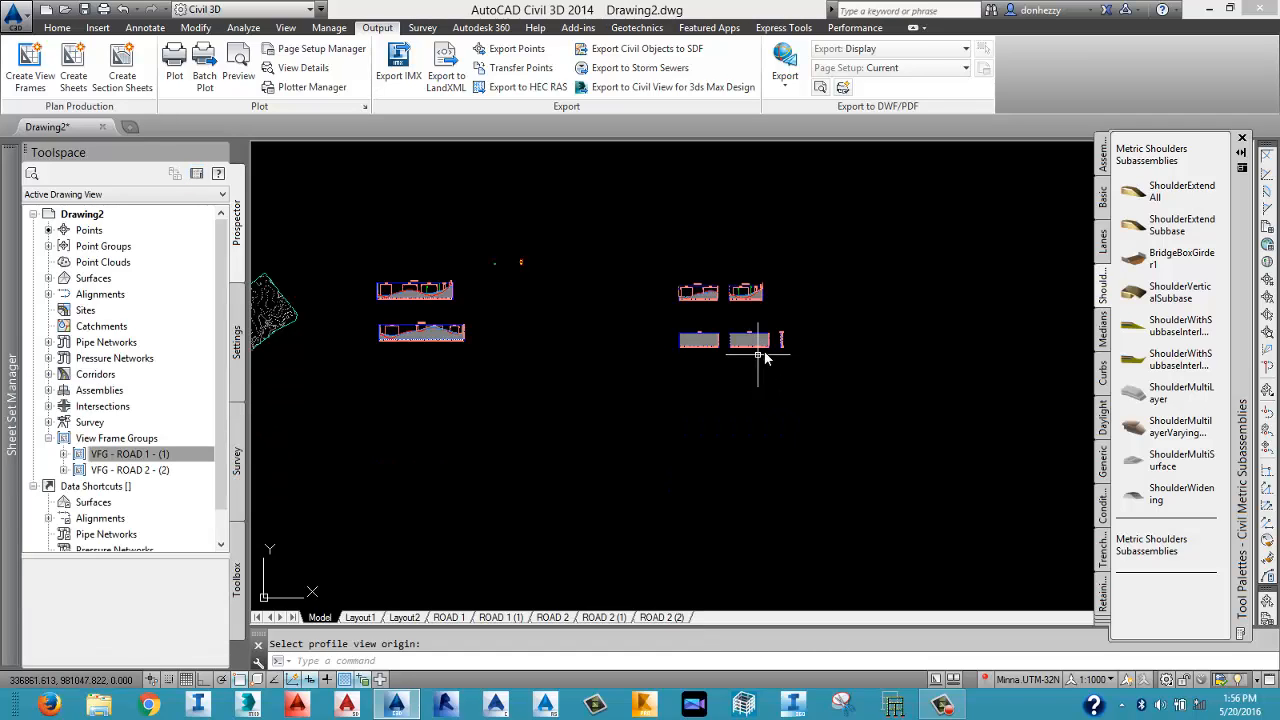
Turn off the split profile view option for the first of the new ROAD 2 sheet profile views.
{"action": "scroll", "coordinate": [752, 358], "scroll_direction": "up", "scroll_amount": 4}
{"action": "scroll", "coordinate": [693, 359], "scroll_direction": "down", "scroll_amount": 2}
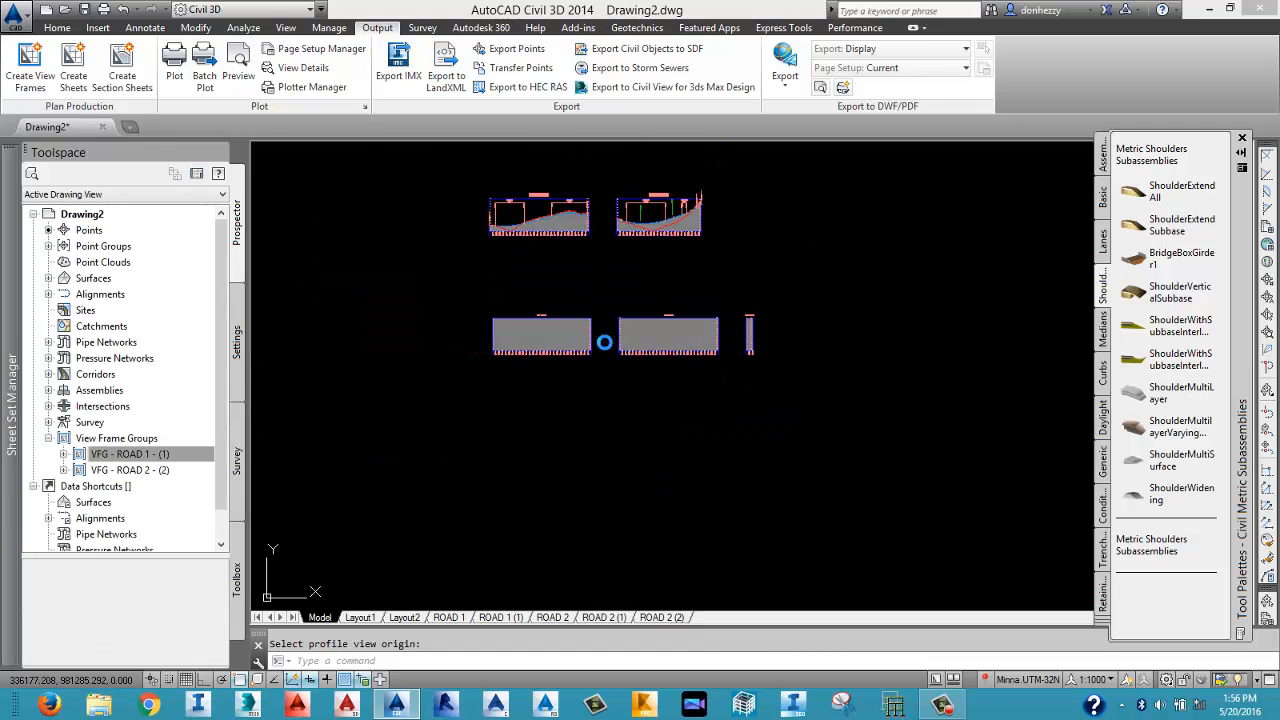
{"action": "middle_click_drag", "start_coordinate": [603, 343], "coordinate": [660, 343]}
{"action": "scroll", "coordinate": [632, 340], "scroll_direction": "up", "scroll_amount": 6}
{"action": "left_click", "coordinate": [523, 255]}
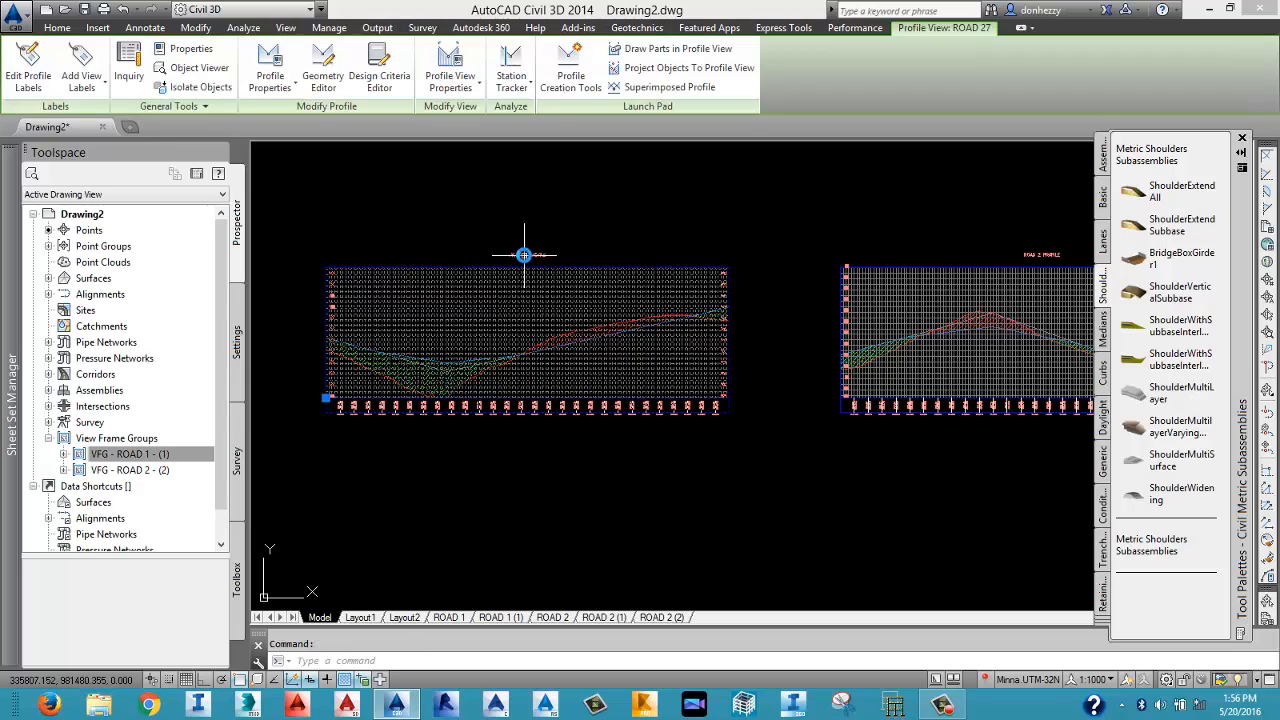
{"action": "right_click", "coordinate": [524, 257]}
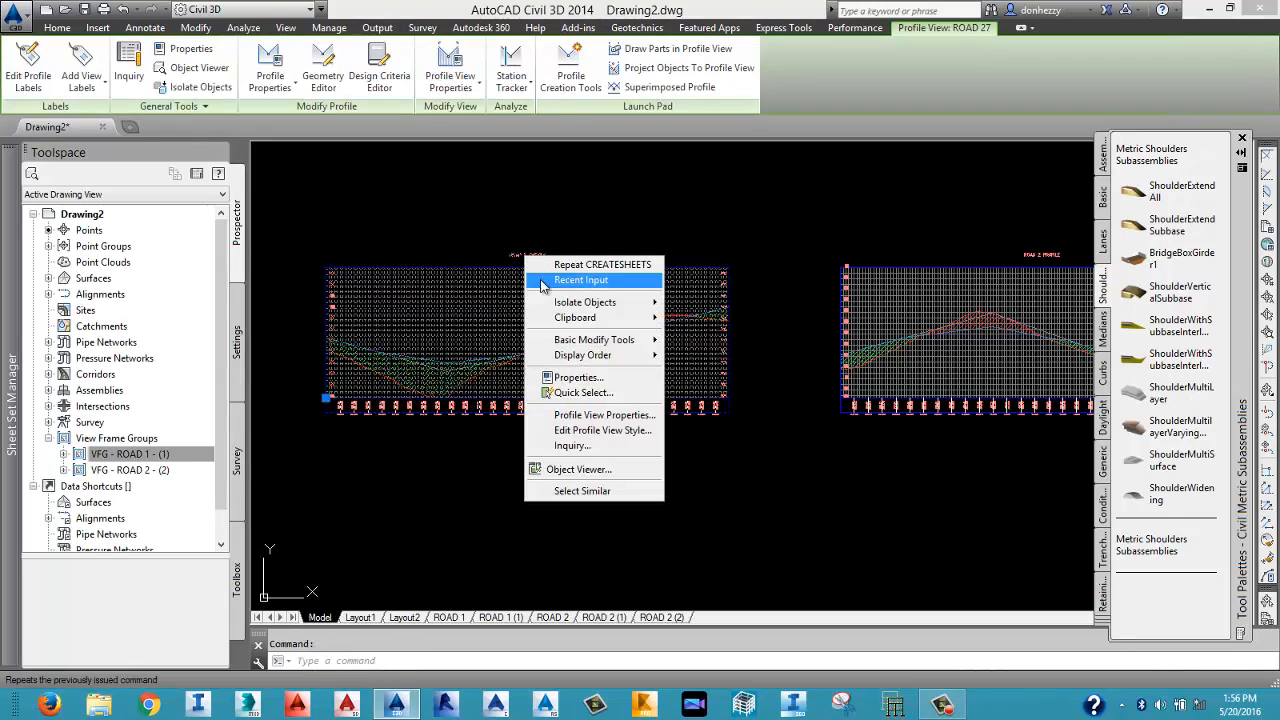
{"action": "left_click", "coordinate": [590, 415]}
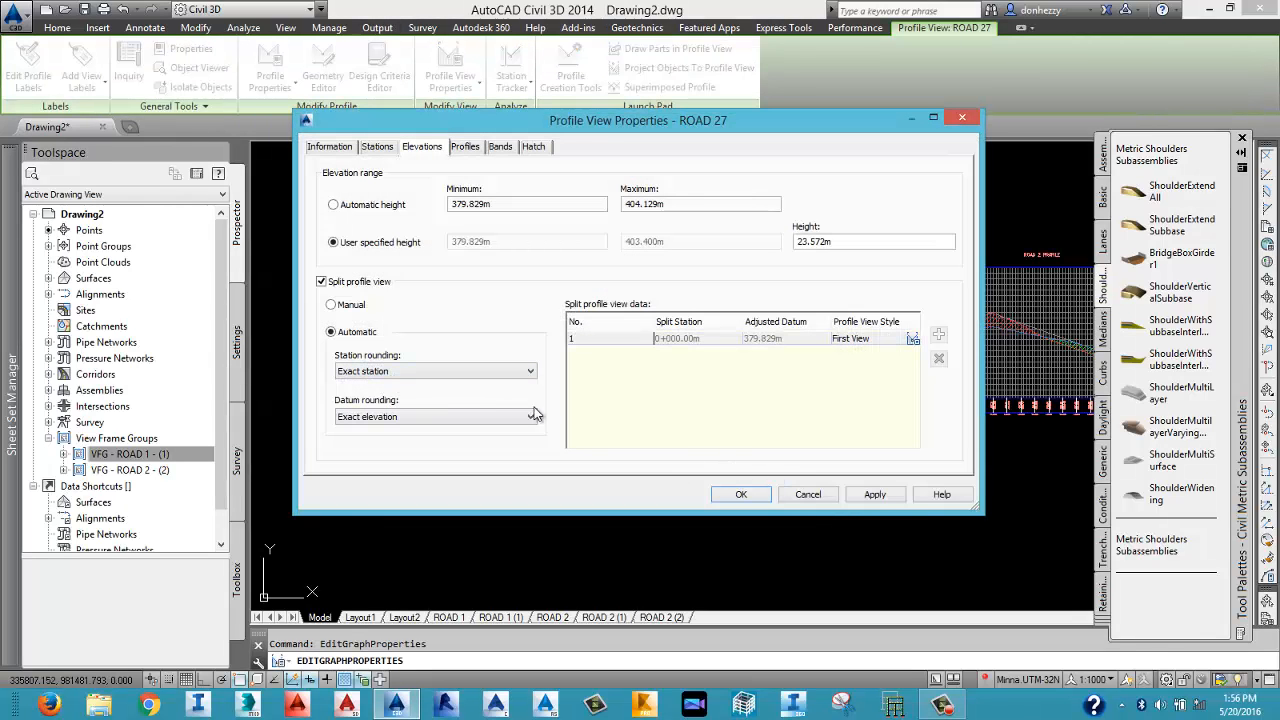
{"action": "left_click", "coordinate": [321, 281]}
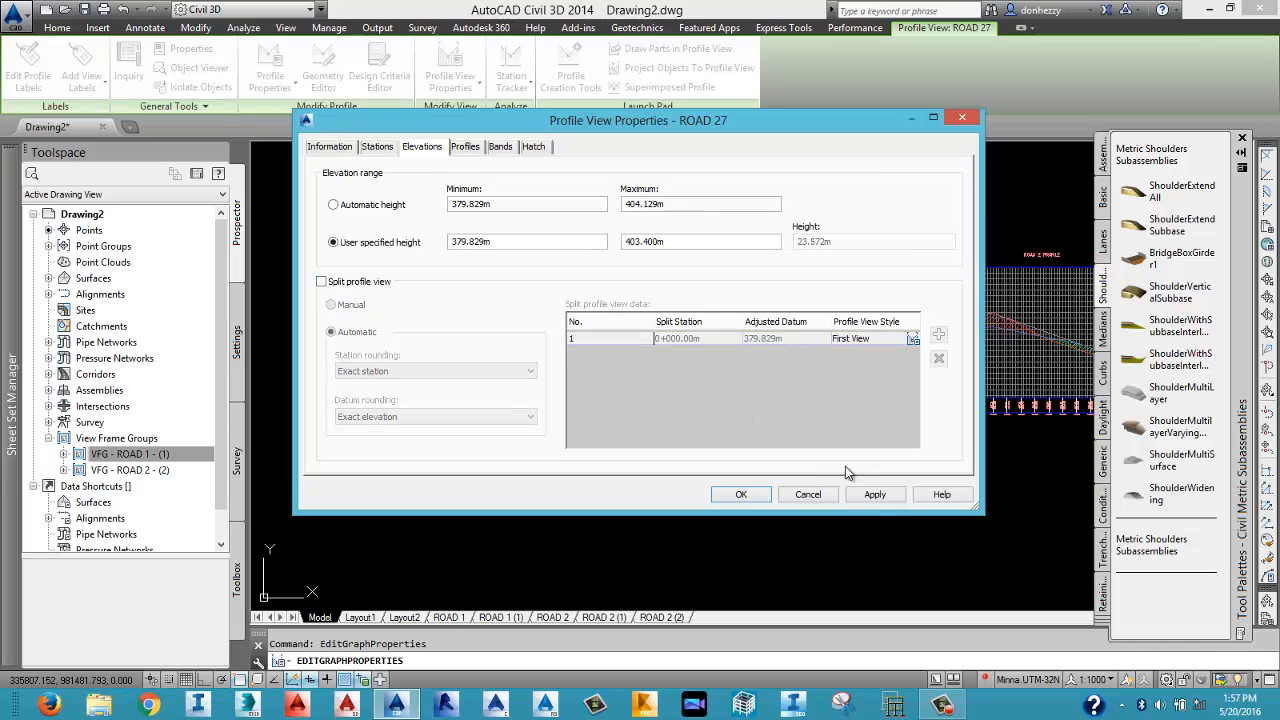
{"action": "left_click", "coordinate": [876, 496]}
{"action": "left_click", "coordinate": [760, 496]}
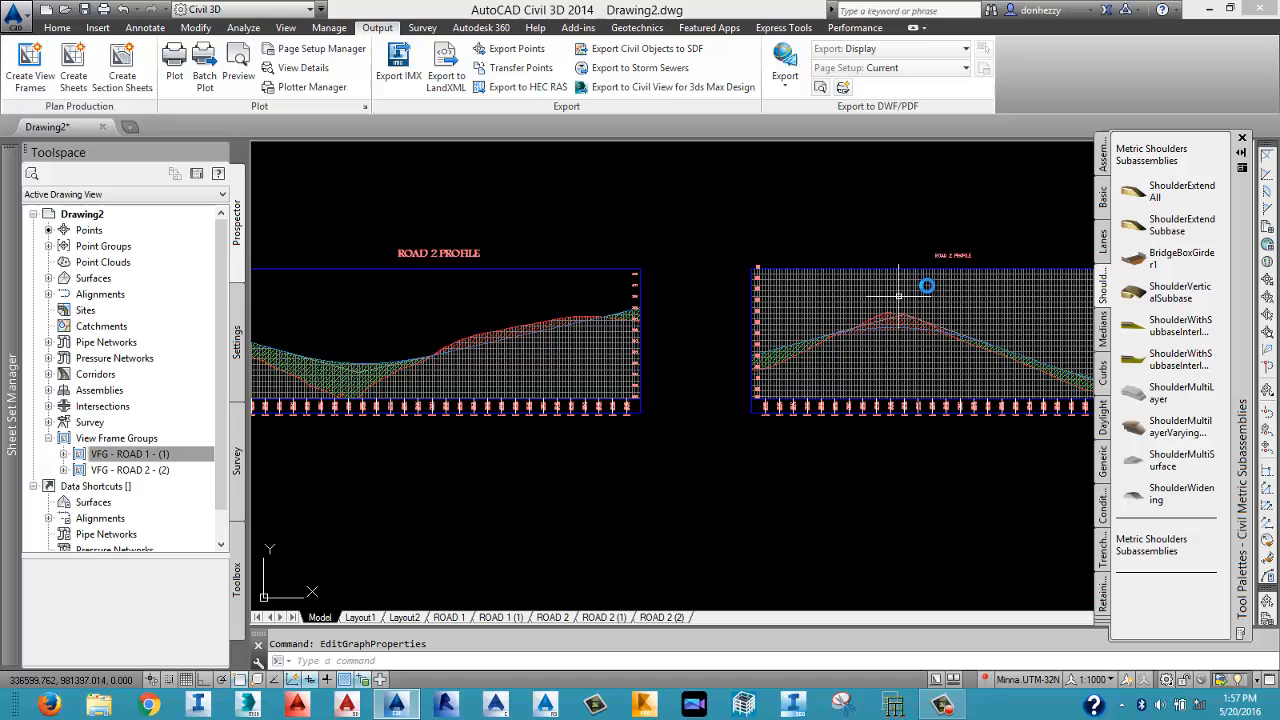
Turn off the split profile view option for the middle ROAD 2 sheet profile view.
{"action": "left_click", "coordinate": [952, 267]}
{"action": "right_click", "coordinate": [956, 263]}
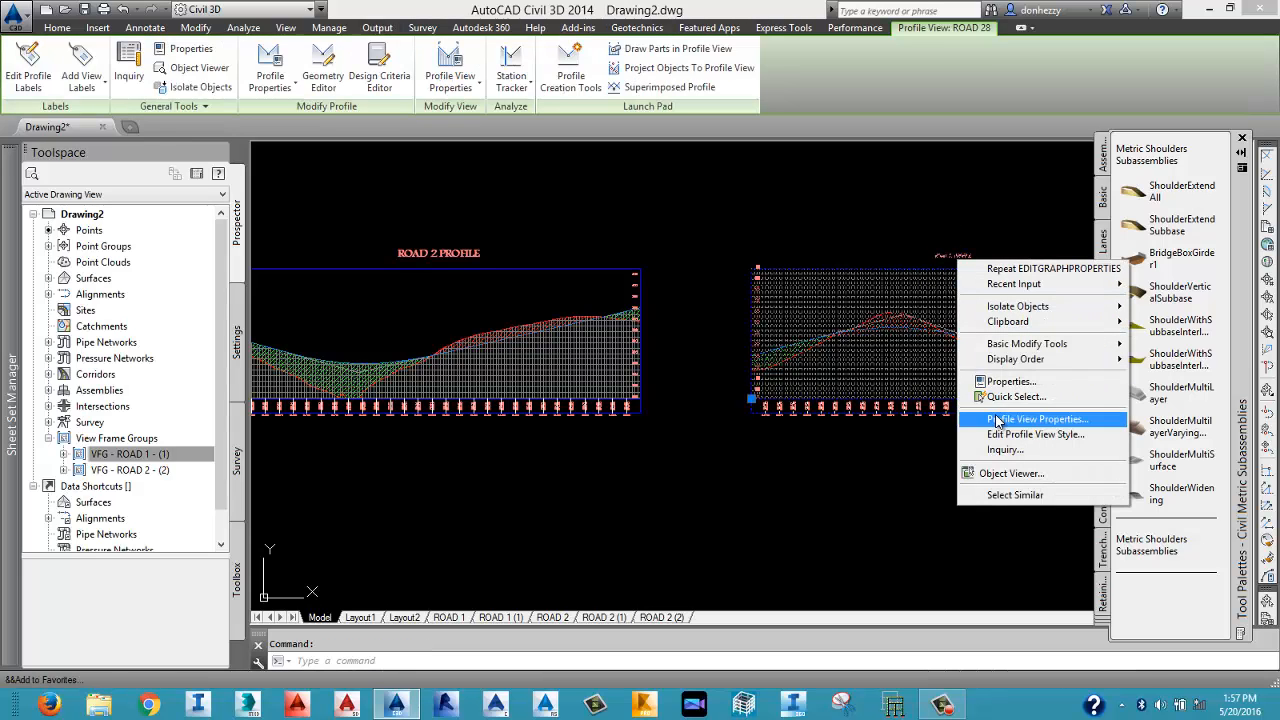
{"action": "left_click", "coordinate": [1000, 419]}
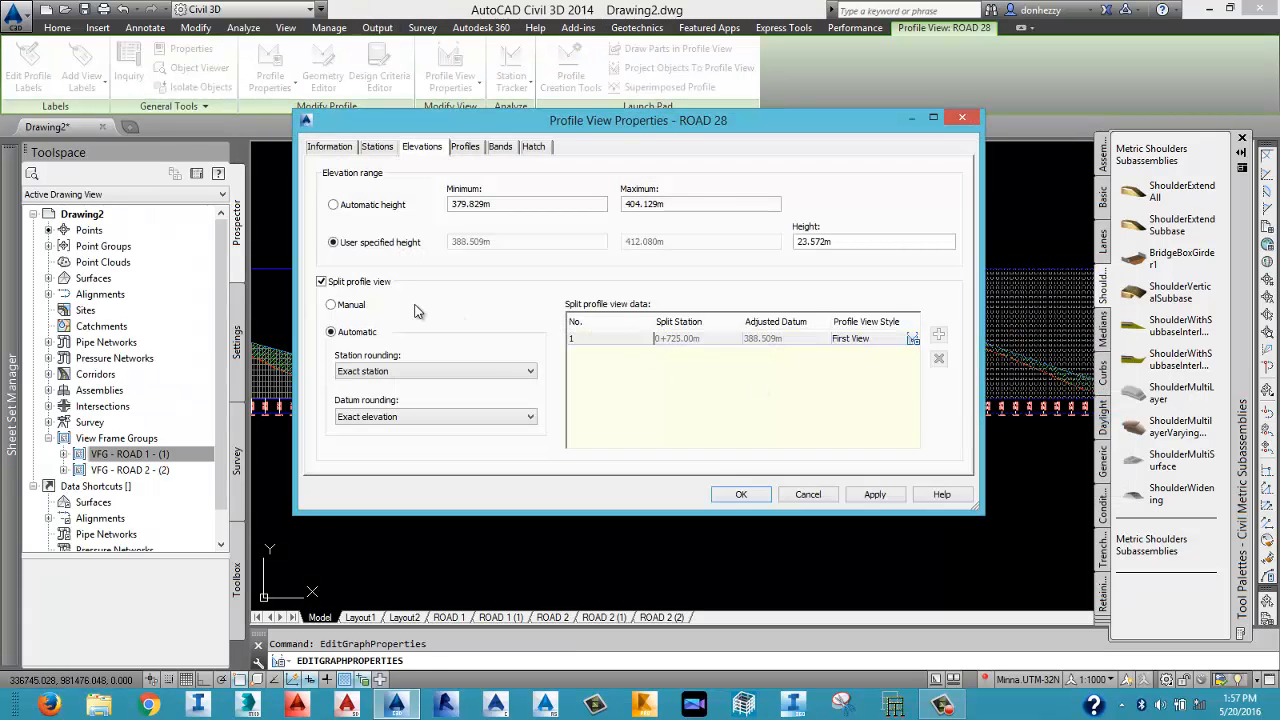
{"action": "left_click", "coordinate": [325, 282]}
{"action": "left_click", "coordinate": [876, 495]}
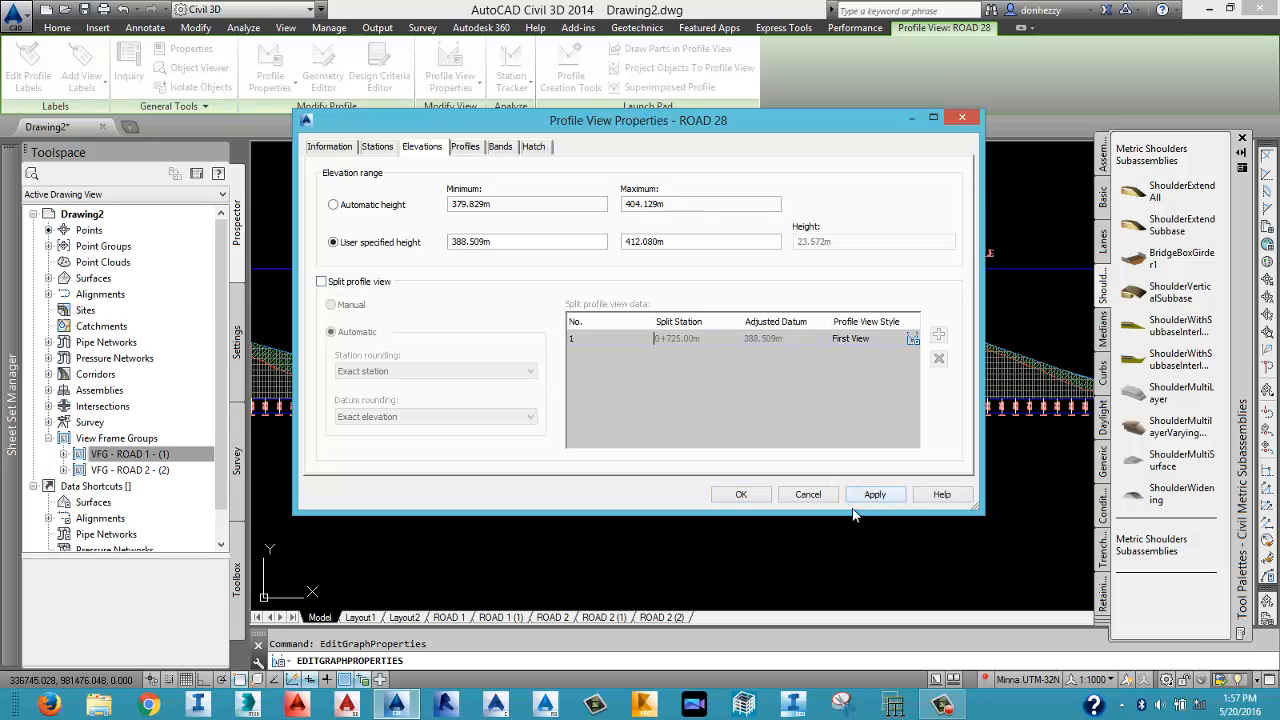
{"action": "left_click", "coordinate": [741, 494]}
Turn off the split profile view option for the narrow last ROAD 2 sheet profile view and check its grid and elevations.
{"action": "scroll", "coordinate": [752, 431], "scroll_direction": "down", "scroll_amount": 4}
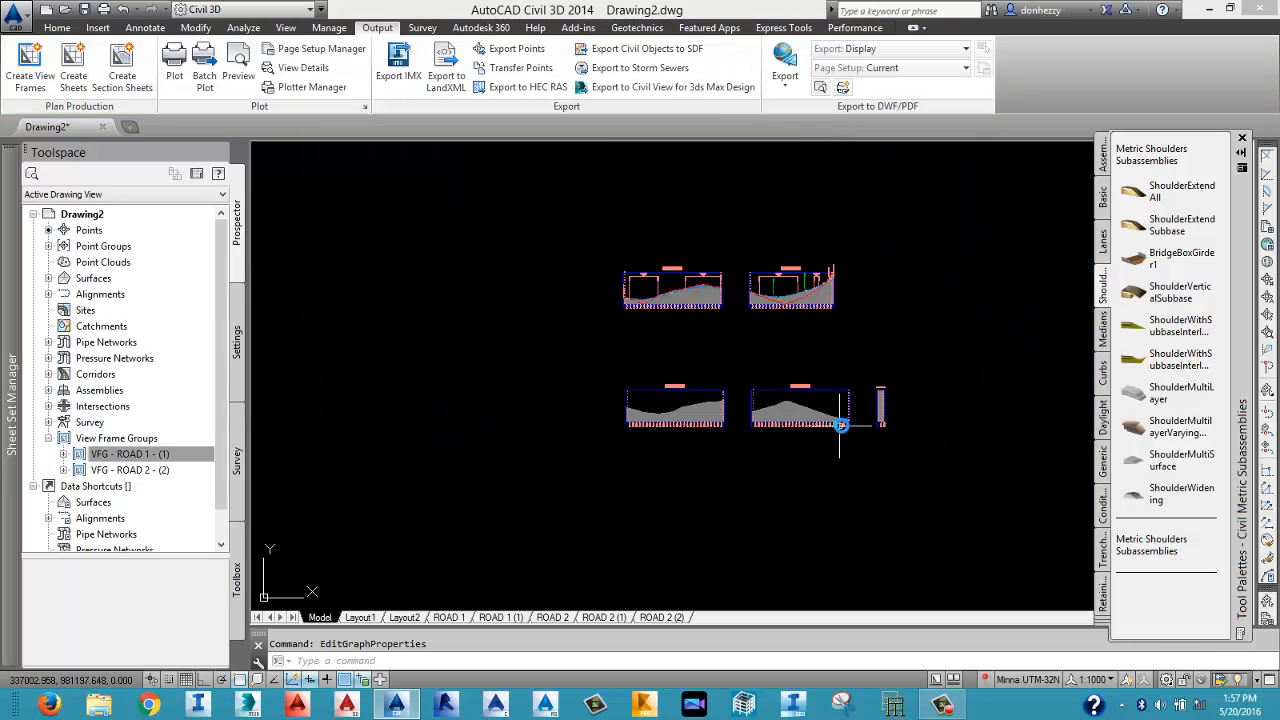
{"action": "middle_click_drag", "start_coordinate": [841, 427], "coordinate": [744, 415]}
{"action": "scroll", "coordinate": [773, 397], "scroll_direction": "up", "scroll_amount": 6}
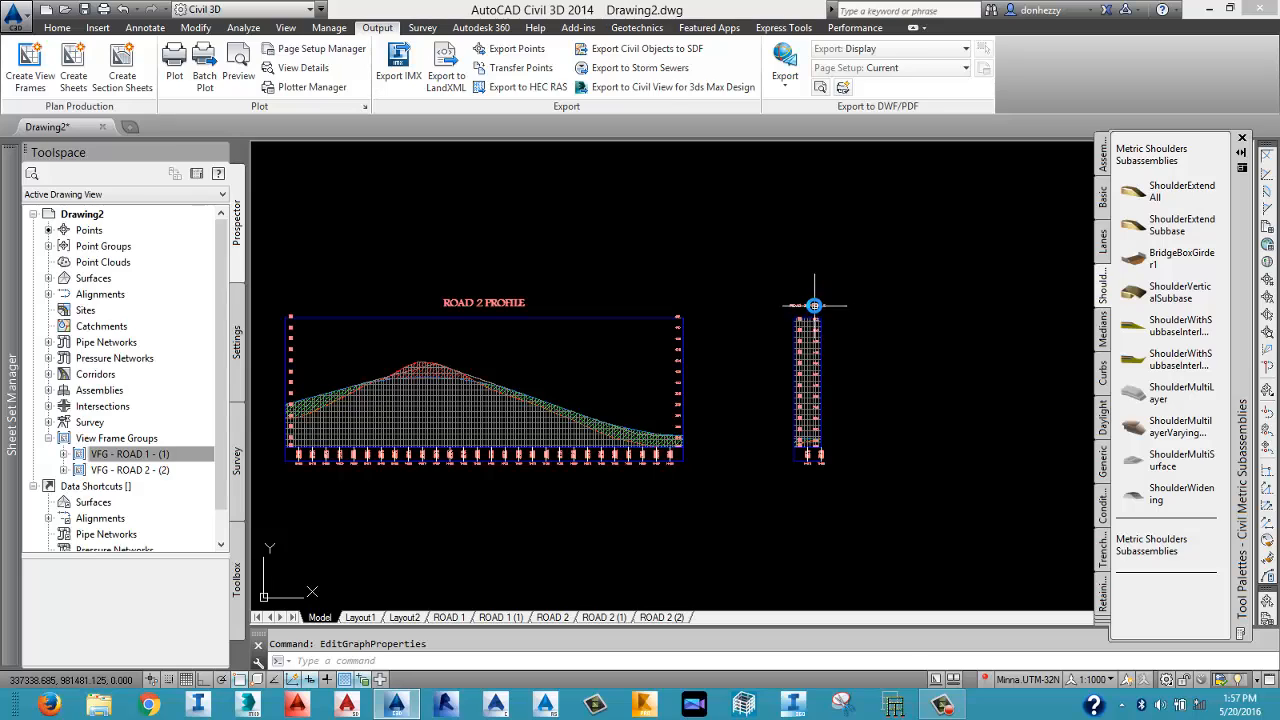
{"action": "left_click", "coordinate": [814, 307]}
{"action": "right_click", "coordinate": [814, 305]}
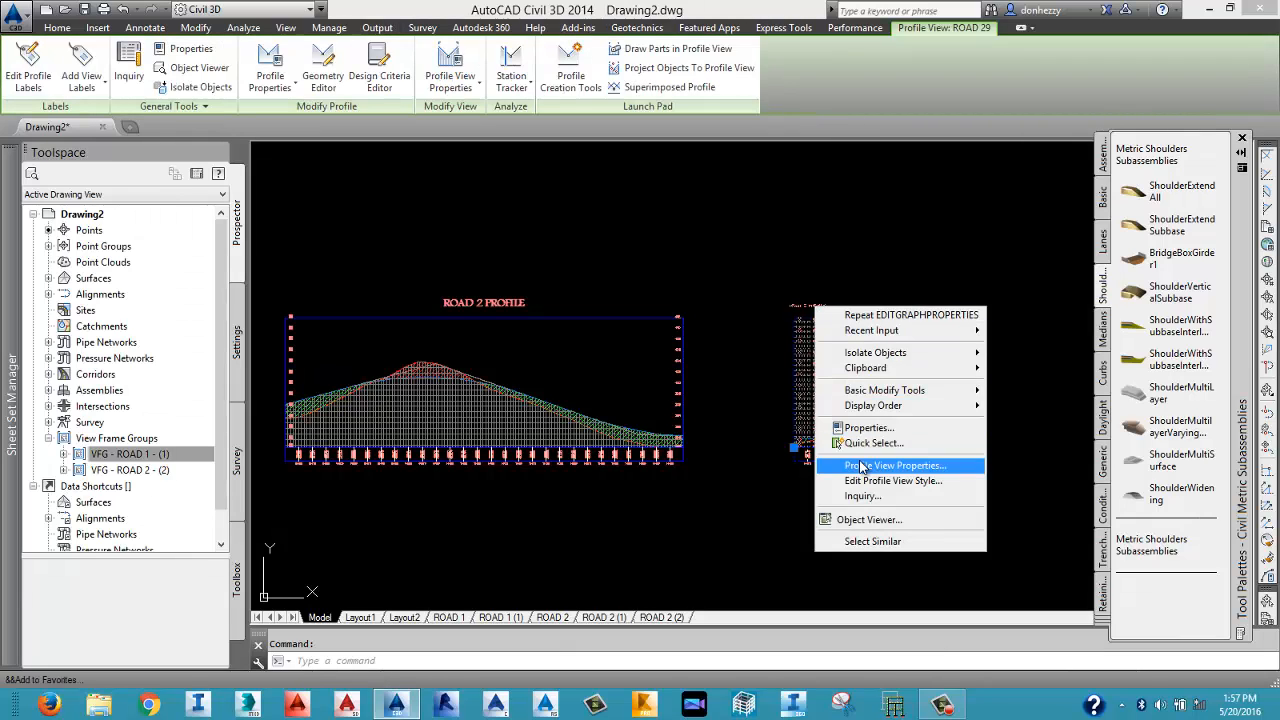
{"action": "left_click", "coordinate": [860, 465]}
{"action": "left_click", "coordinate": [348, 287]}
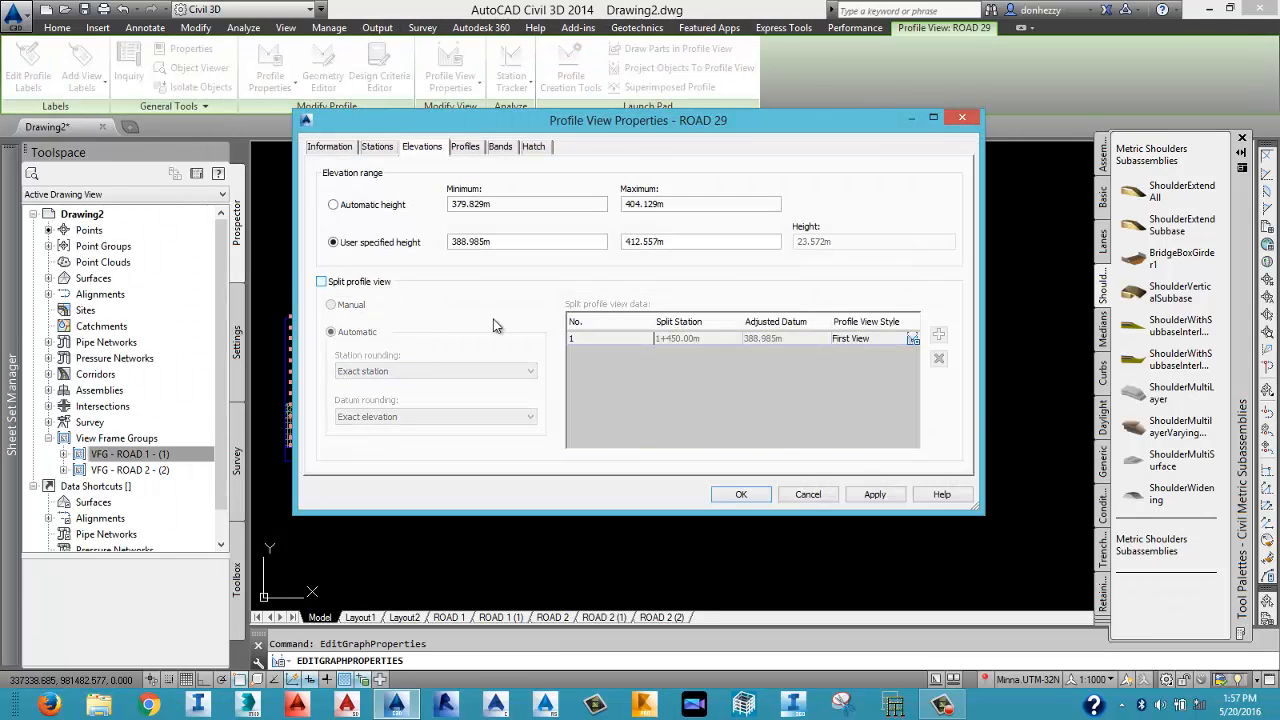
{"action": "left_click", "coordinate": [877, 493]}
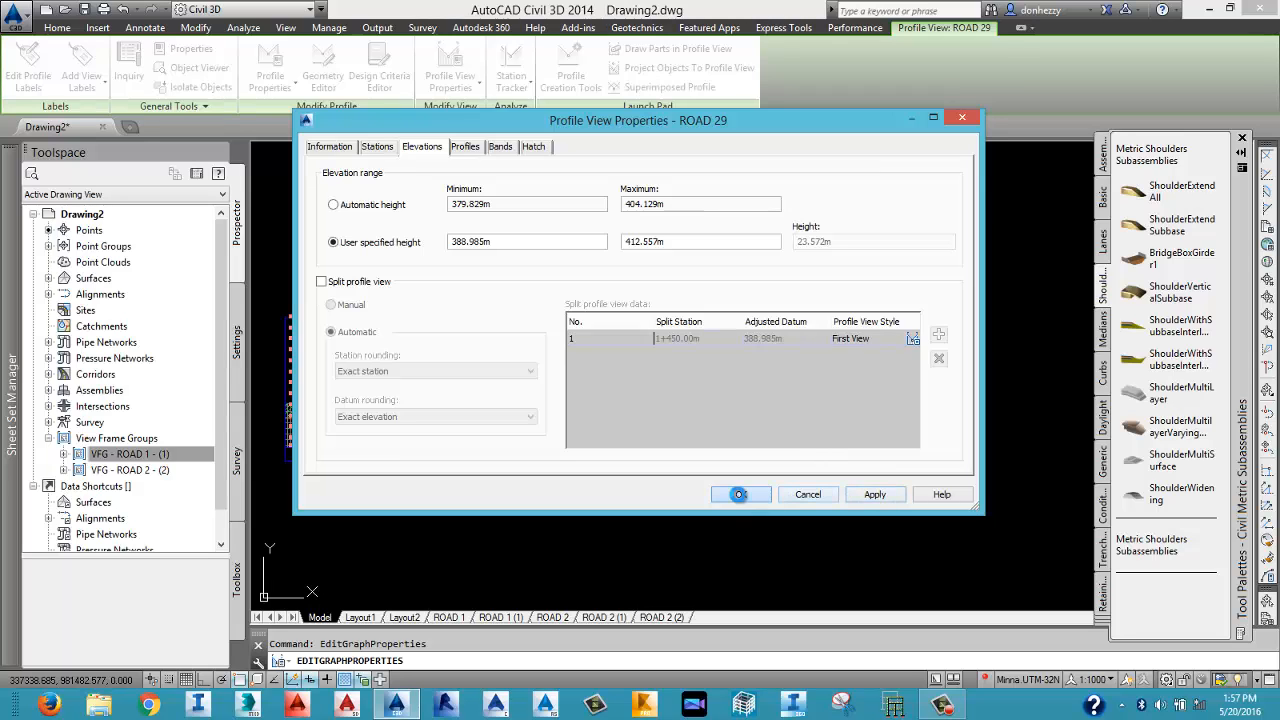
{"action": "left_click", "coordinate": [741, 494]}
{"action": "scroll", "coordinate": [788, 443], "scroll_direction": "up", "scroll_amount": 5}
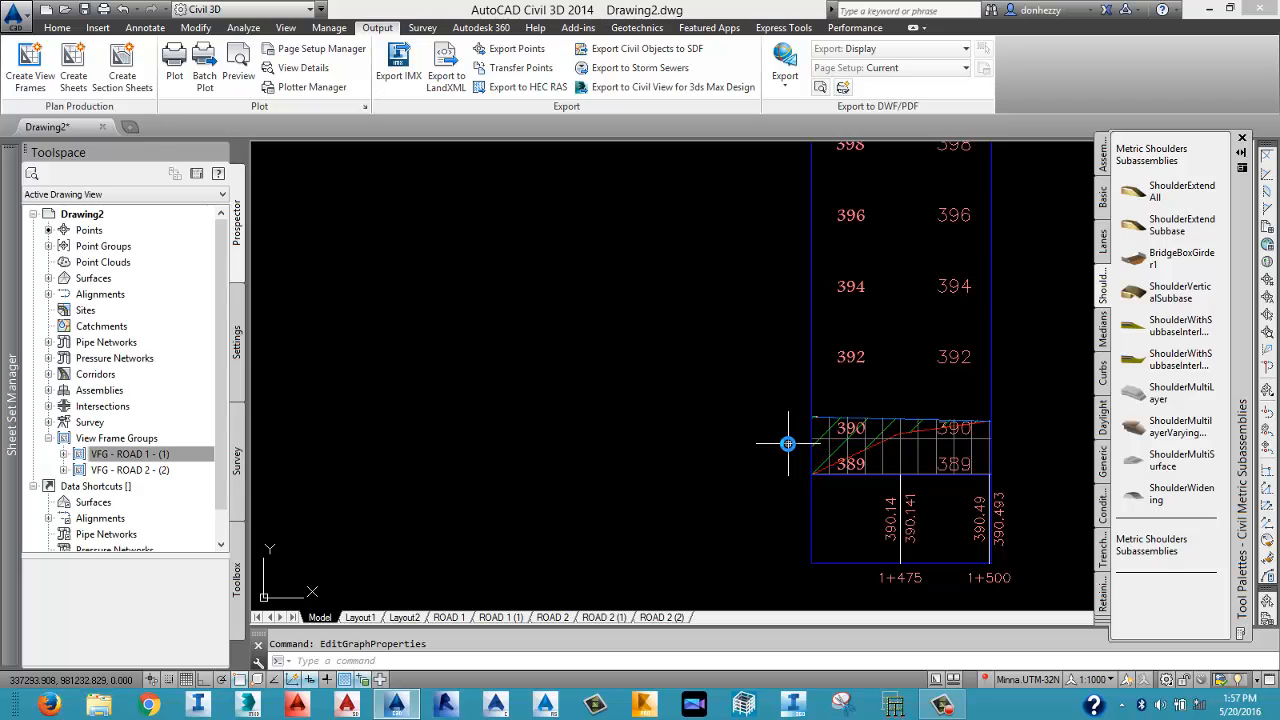
{"action": "scroll", "coordinate": [788, 443], "scroll_direction": "down", "scroll_amount": 8}
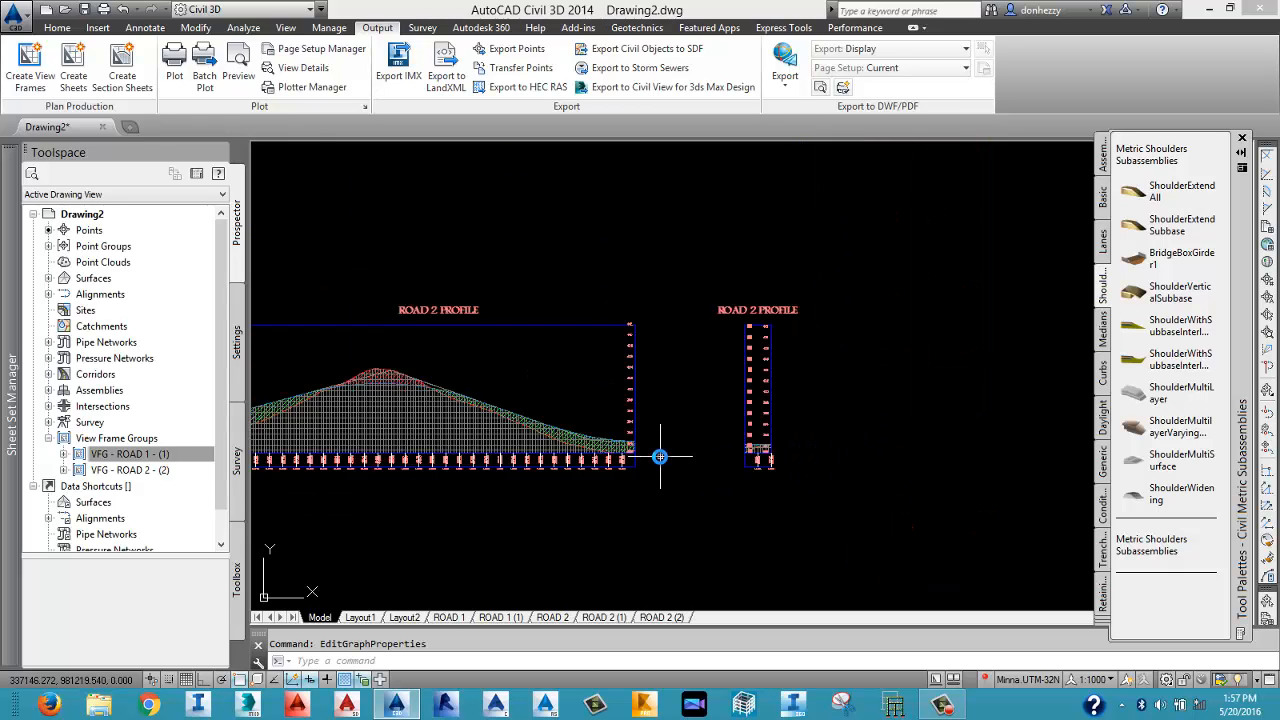
Import the Complete Label Set for DESIGNED PROFILE ROAD 2 in the first ROAD 2 sheet profile view.
{"action": "middle_click_drag", "start_coordinate": [540, 455], "coordinate": [754, 455]}
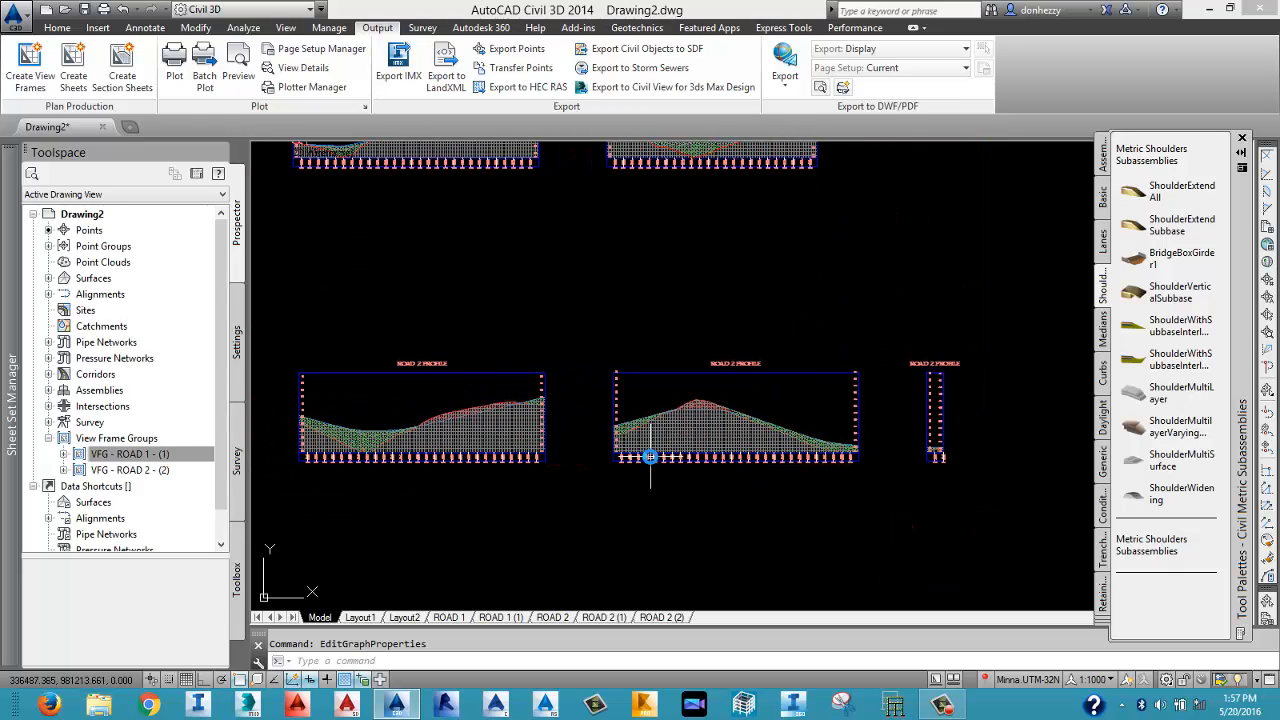
{"action": "key", "text": "Escape"}
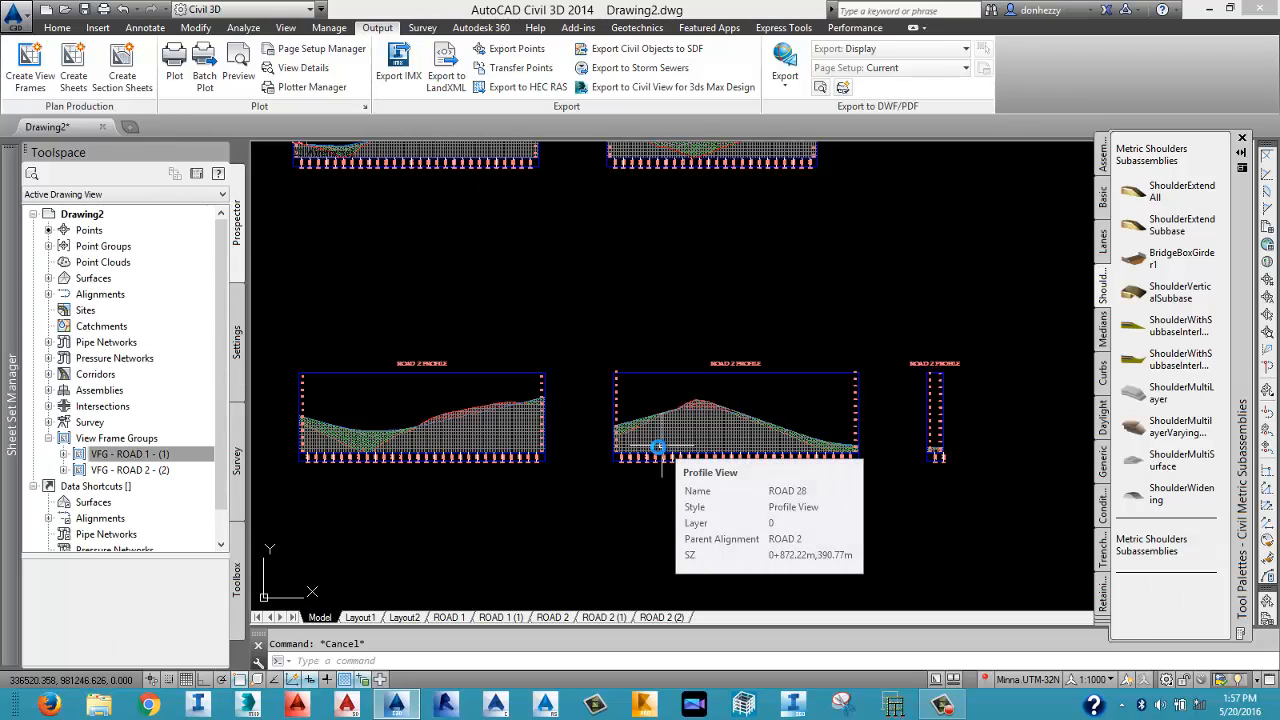
{"action": "middle_click_drag", "start_coordinate": [343, 437], "coordinate": [473, 449]}
{"action": "scroll", "coordinate": [473, 449], "scroll_direction": "up", "scroll_amount": 5}
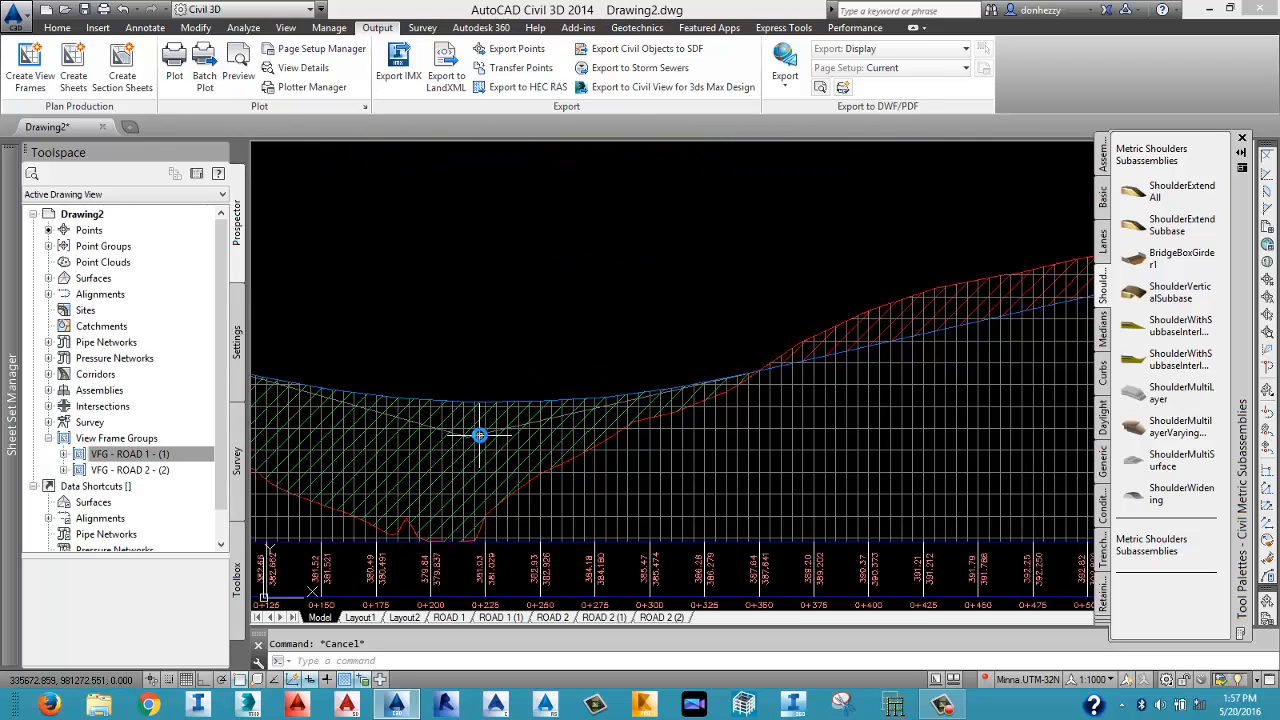
{"action": "left_click", "coordinate": [487, 394]}
{"action": "right_click", "coordinate": [487, 394]}
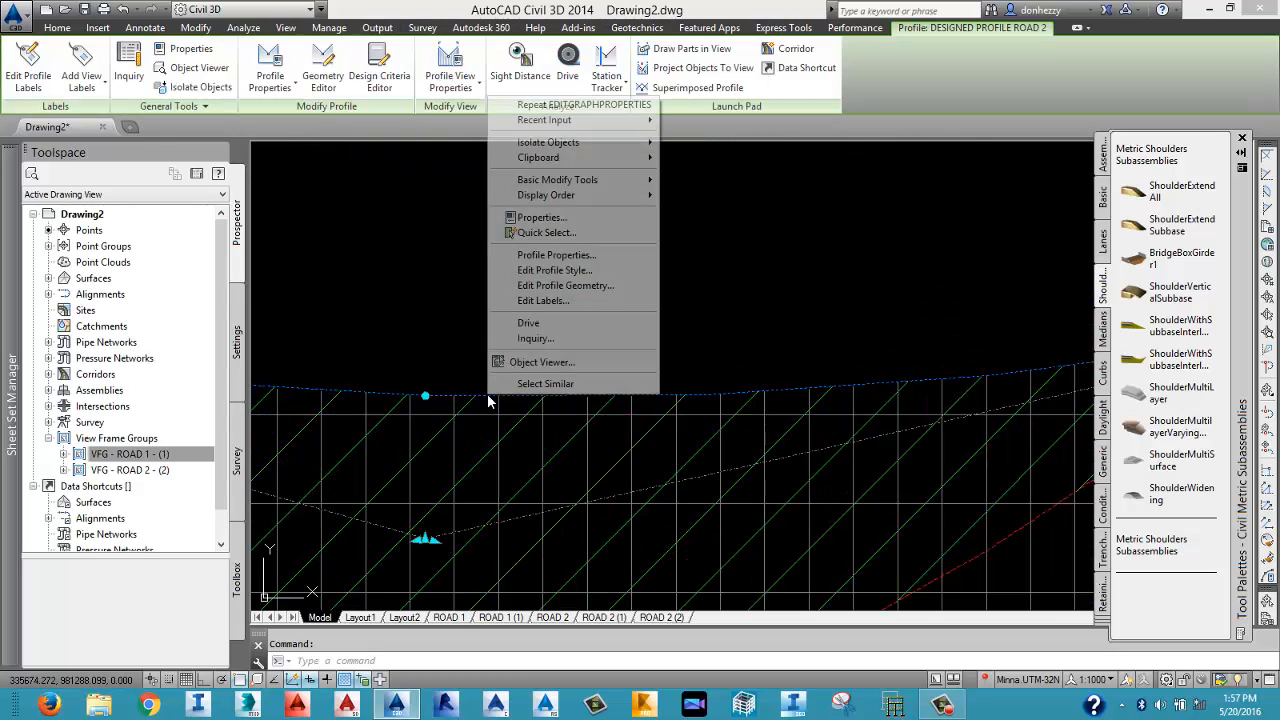
{"action": "left_click", "coordinate": [531, 305]}
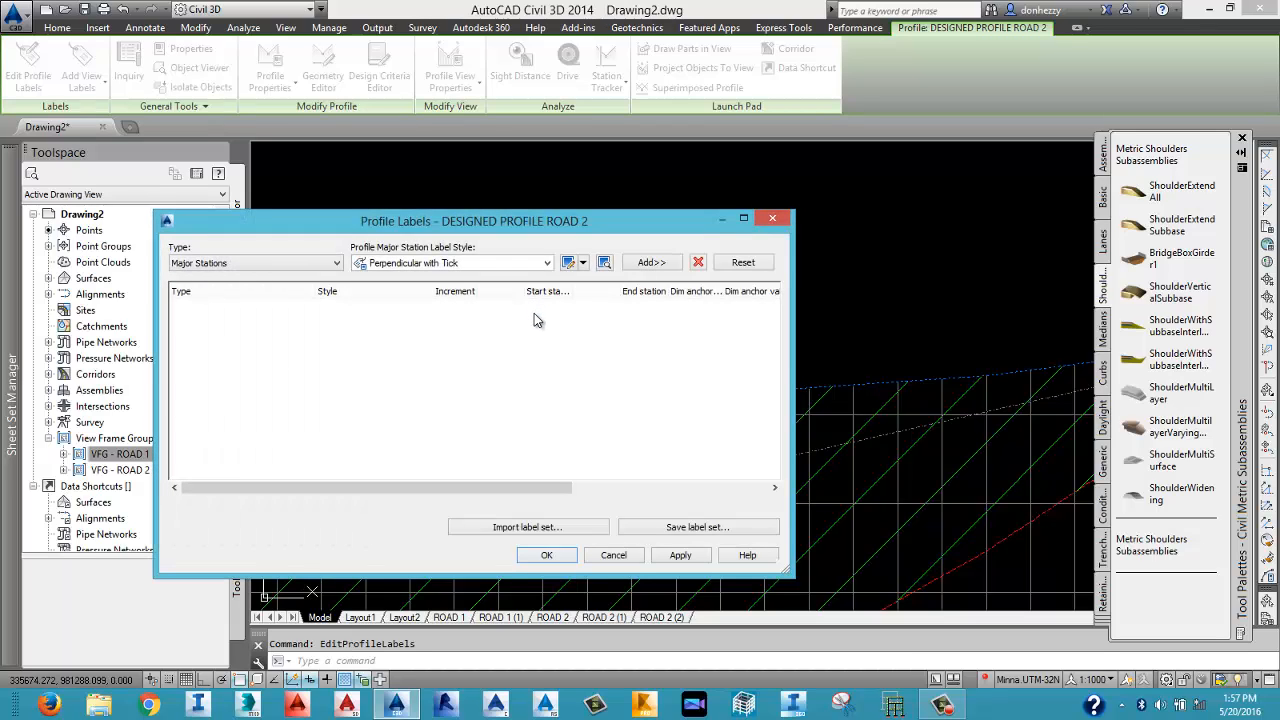
{"action": "left_click", "coordinate": [510, 529]}
{"action": "left_click", "coordinate": [672, 306]}
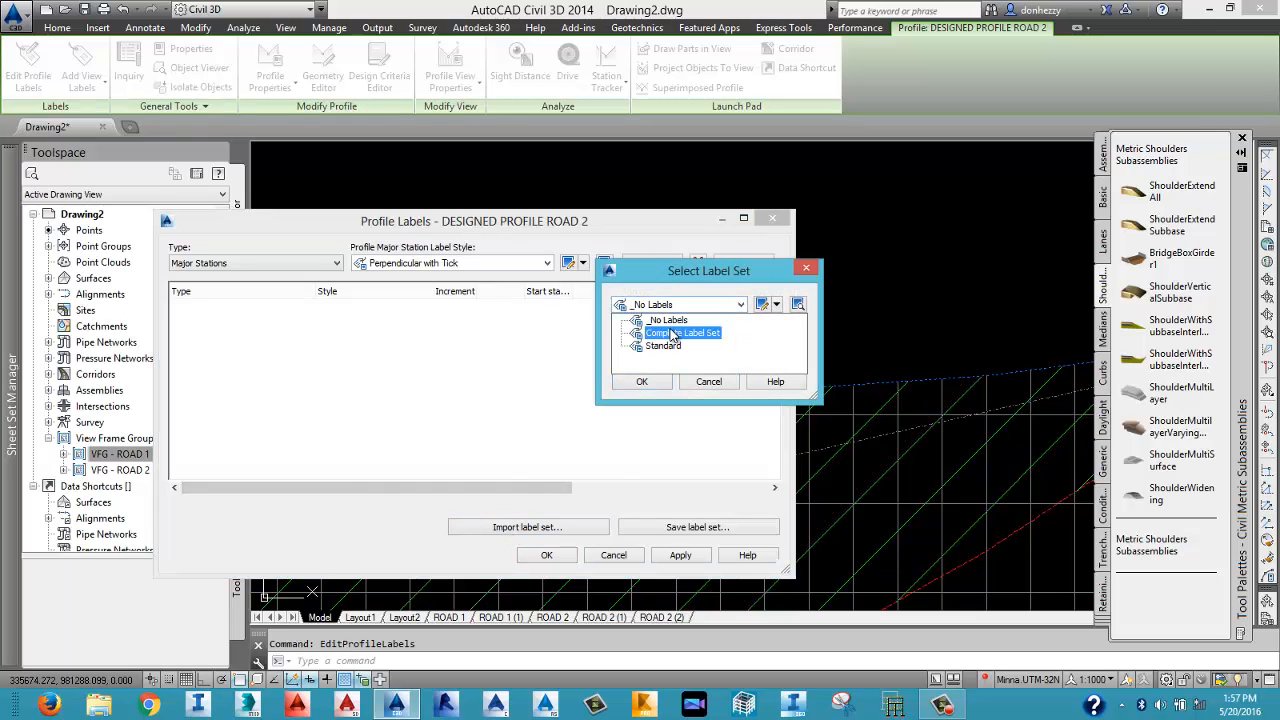
{"action": "left_click", "coordinate": [675, 336]}
{"action": "left_click", "coordinate": [658, 378]}
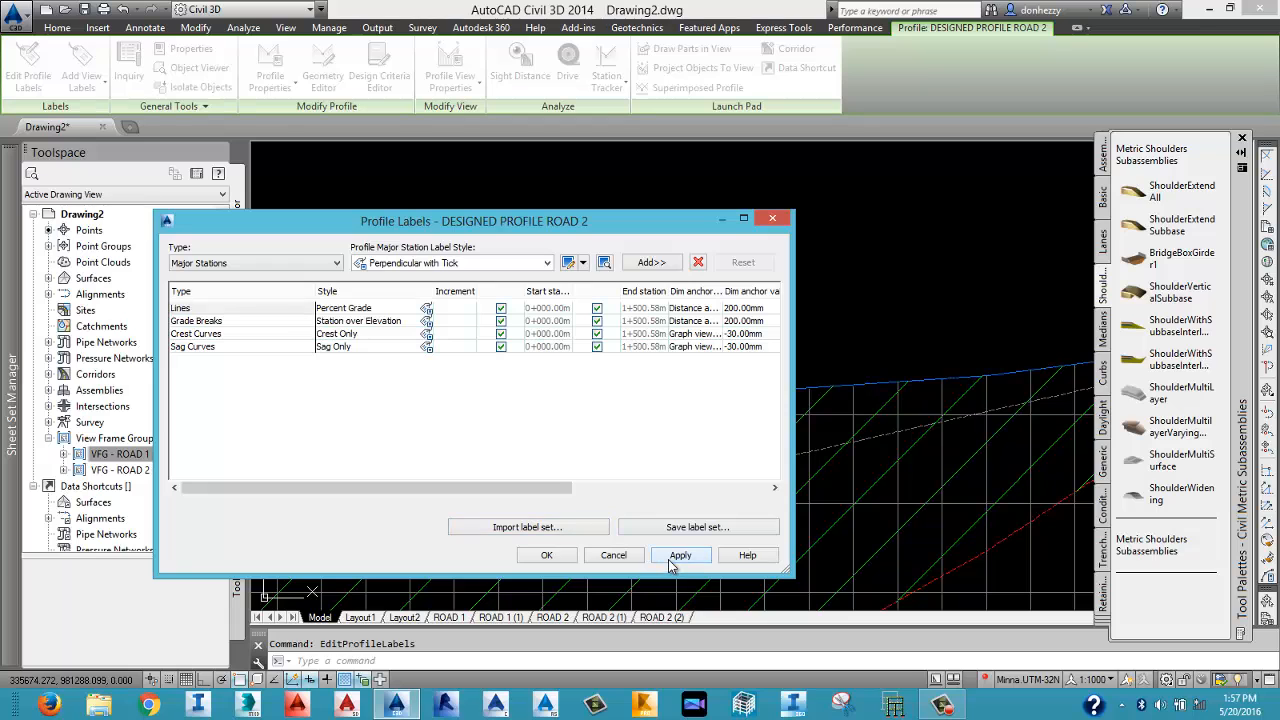
{"action": "left_click", "coordinate": [547, 555]}
{"action": "scroll", "coordinate": [580, 415], "scroll_direction": "down", "scroll_amount": 5}
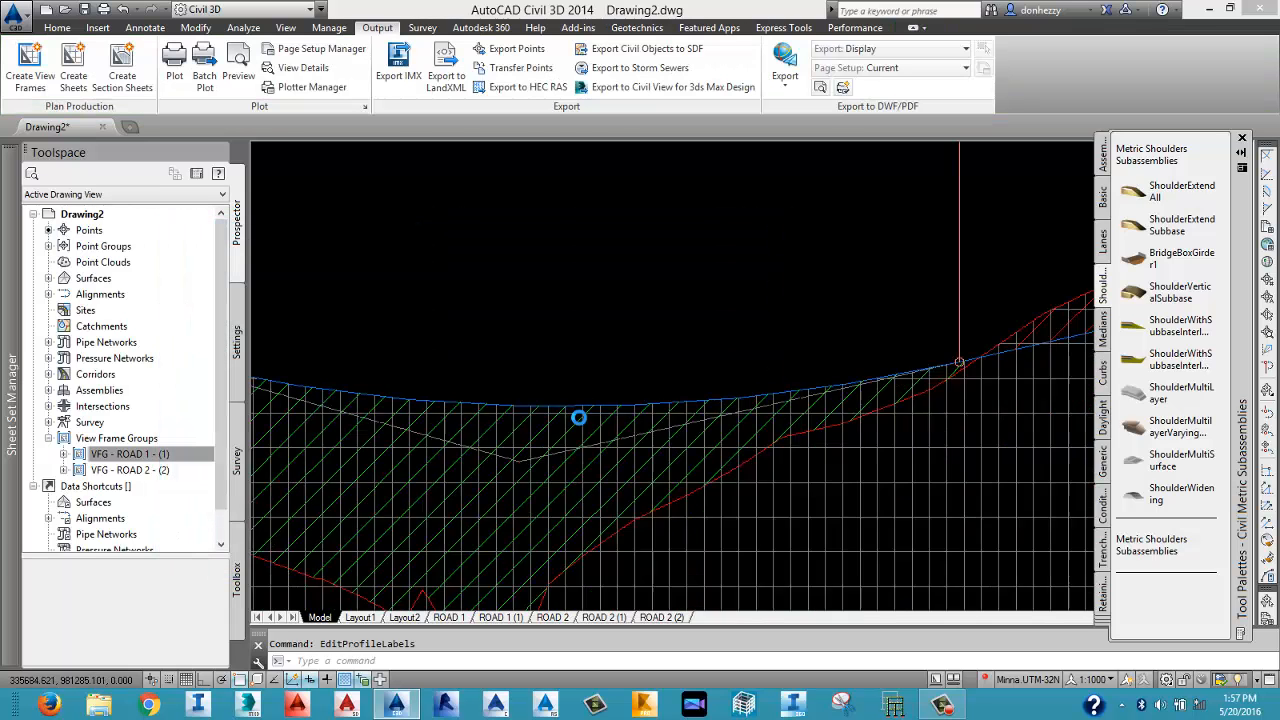
{"action": "scroll", "coordinate": [785, 380], "scroll_direction": "up", "scroll_amount": 8}
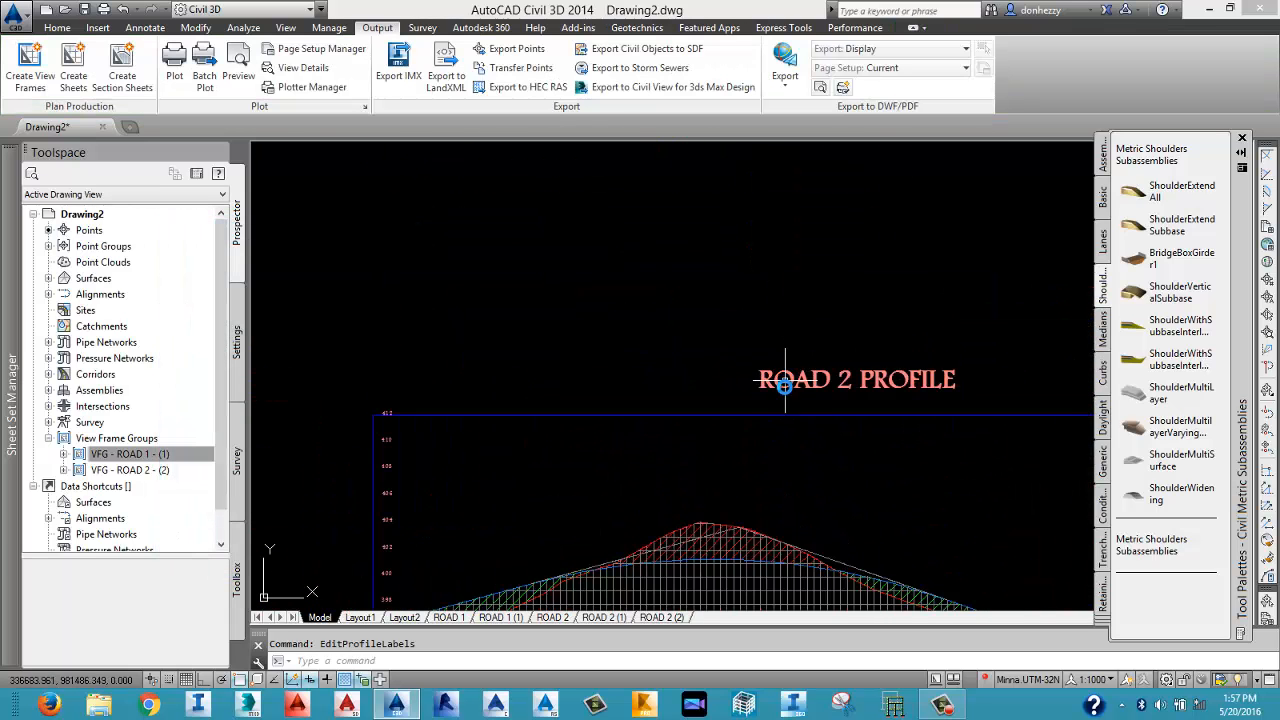
Import the Complete Label Set for DESIGNED PROFILE ROAD 2 in the middle ROAD 2 sheet profile view.
{"action": "scroll", "coordinate": [817, 549], "scroll_direction": "up", "scroll_amount": 6}
{"action": "key", "text": "Escape"}
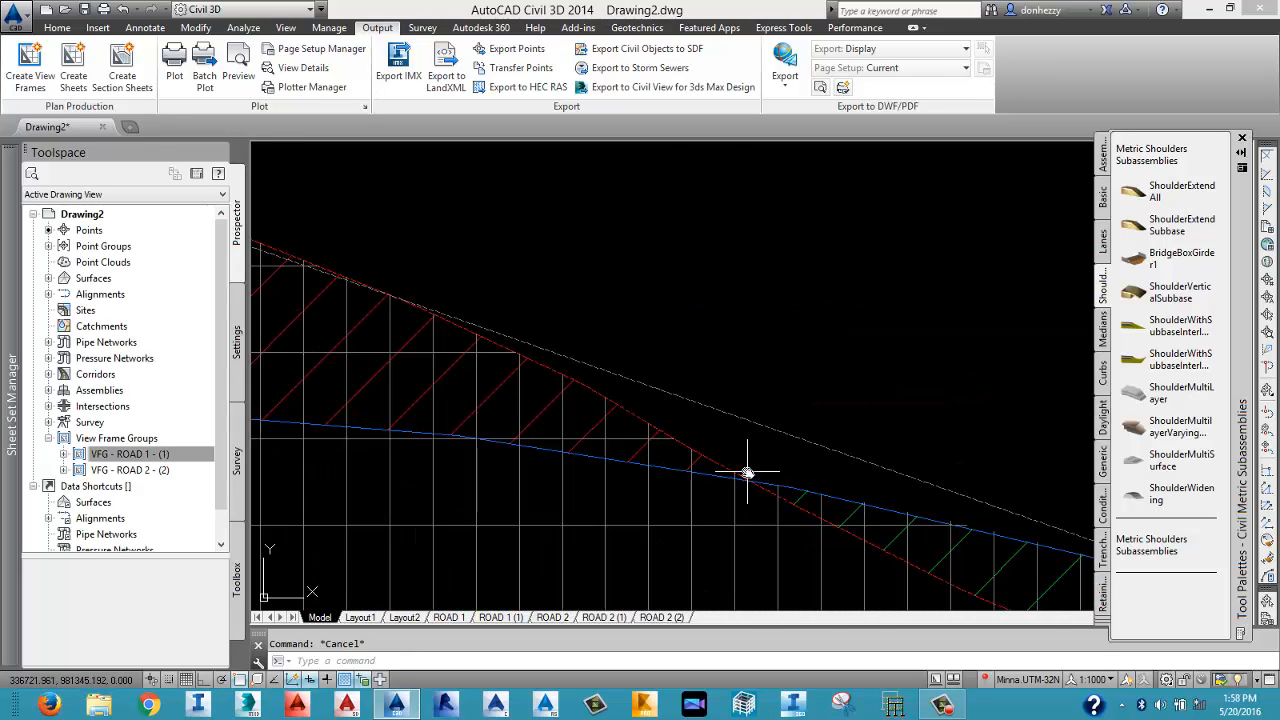
{"action": "left_click", "coordinate": [774, 485]}
{"action": "right_click", "coordinate": [786, 487]}
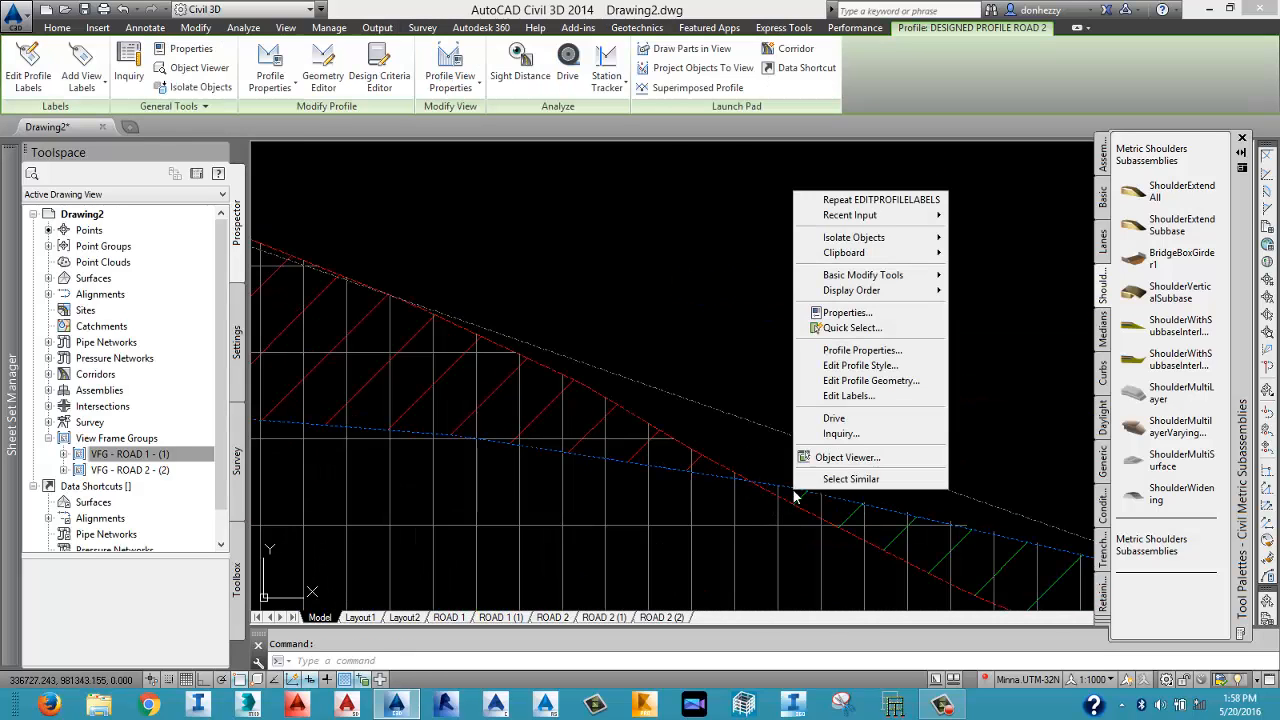
{"action": "left_click", "coordinate": [848, 396]}
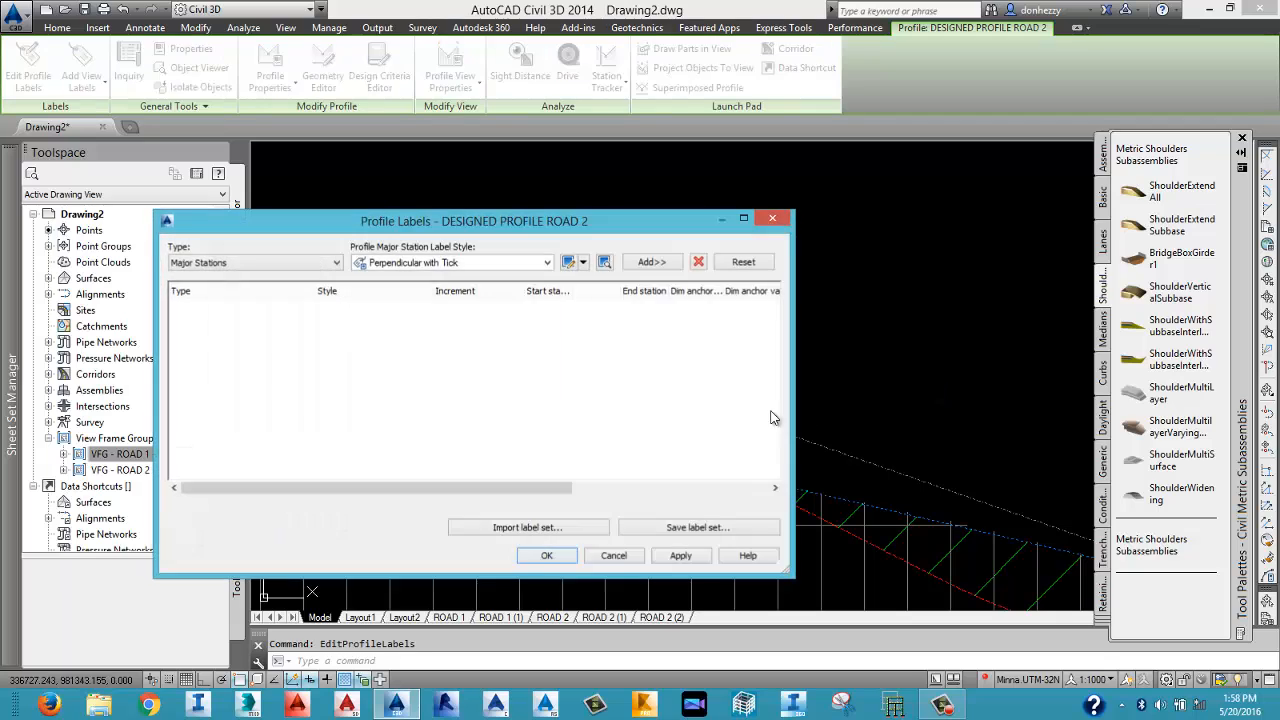
{"action": "left_click", "coordinate": [586, 530]}
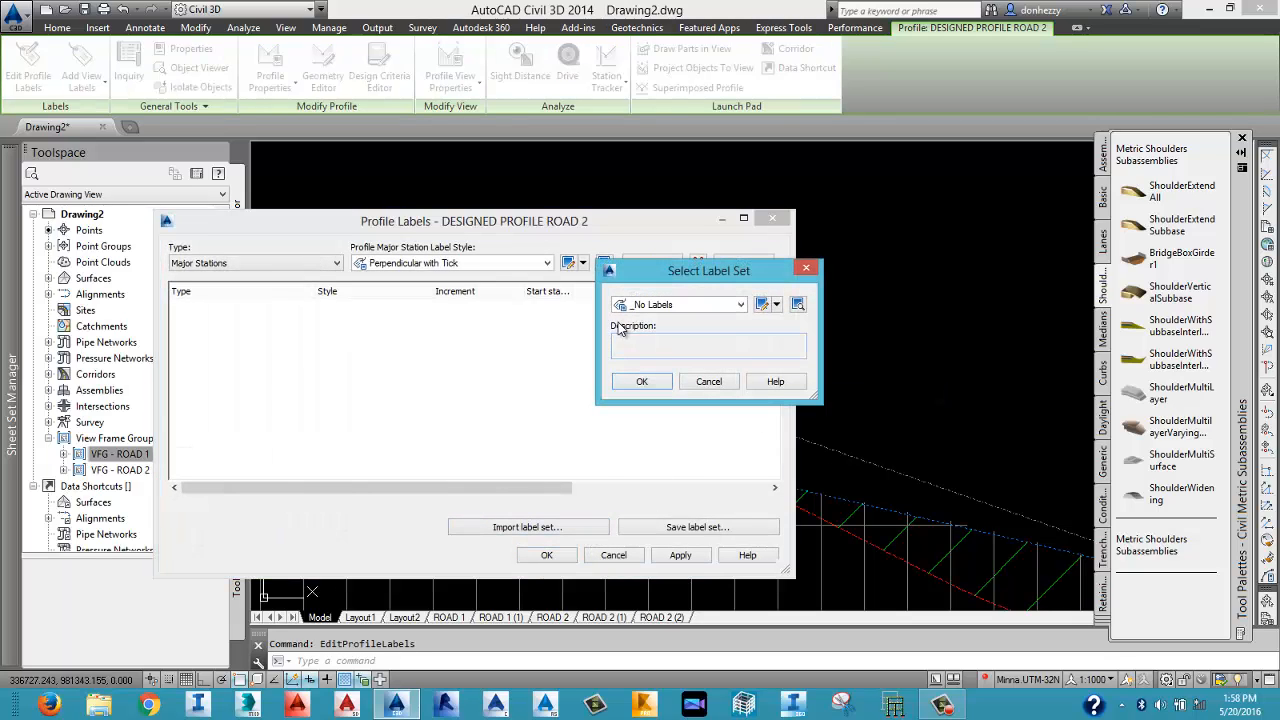
{"action": "left_click", "coordinate": [680, 304]}
{"action": "left_click", "coordinate": [660, 333]}
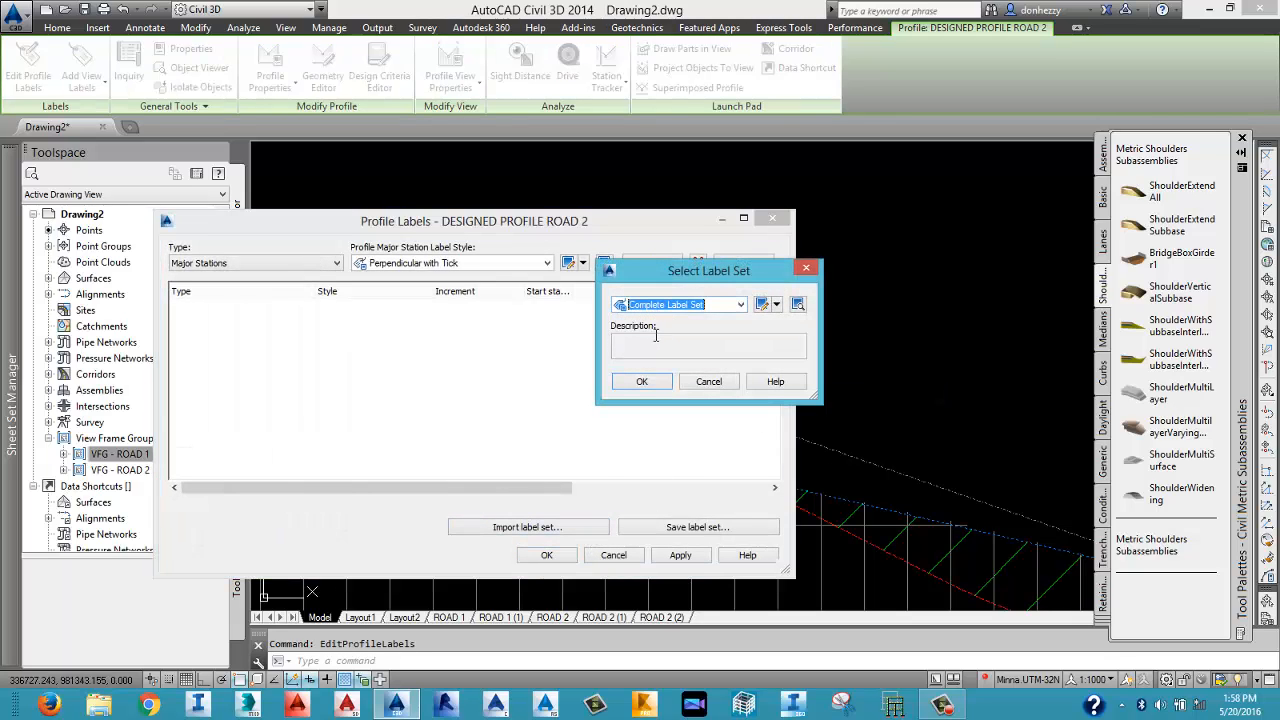
{"action": "left_click", "coordinate": [645, 382]}
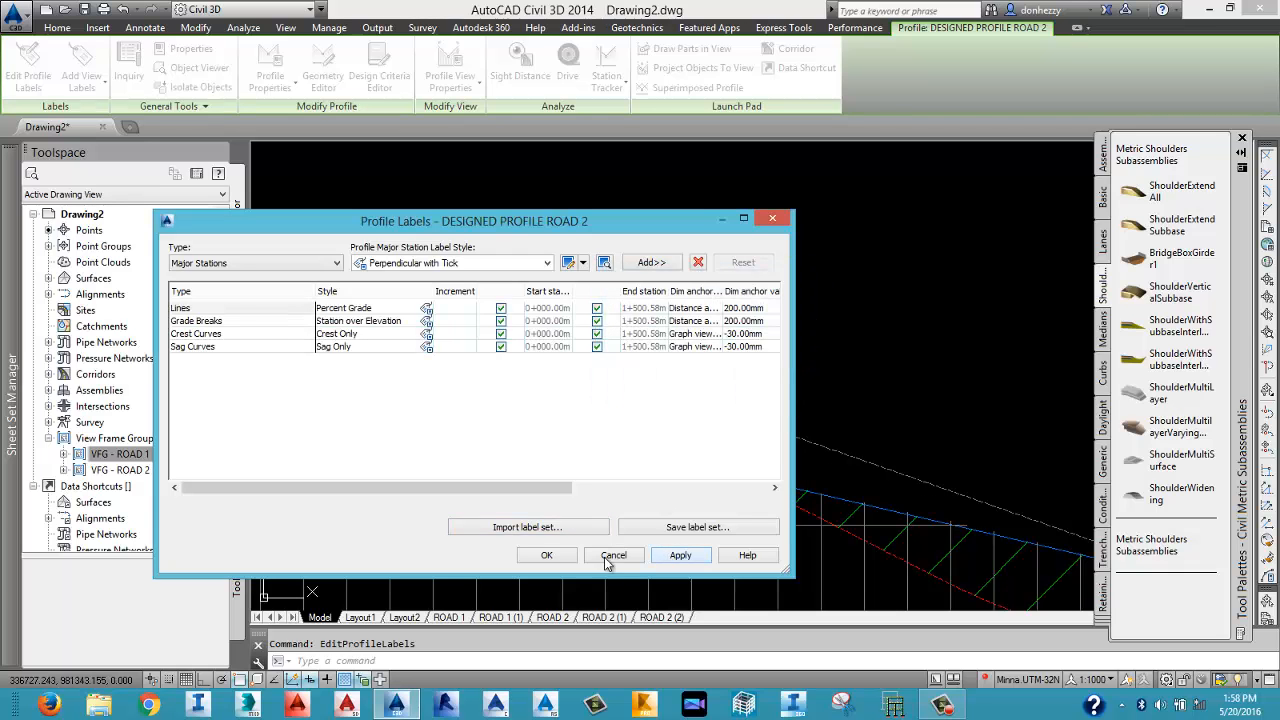
{"action": "left_click", "coordinate": [547, 555]}
{"action": "scroll", "coordinate": [666, 451], "scroll_direction": "down", "scroll_amount": 5}
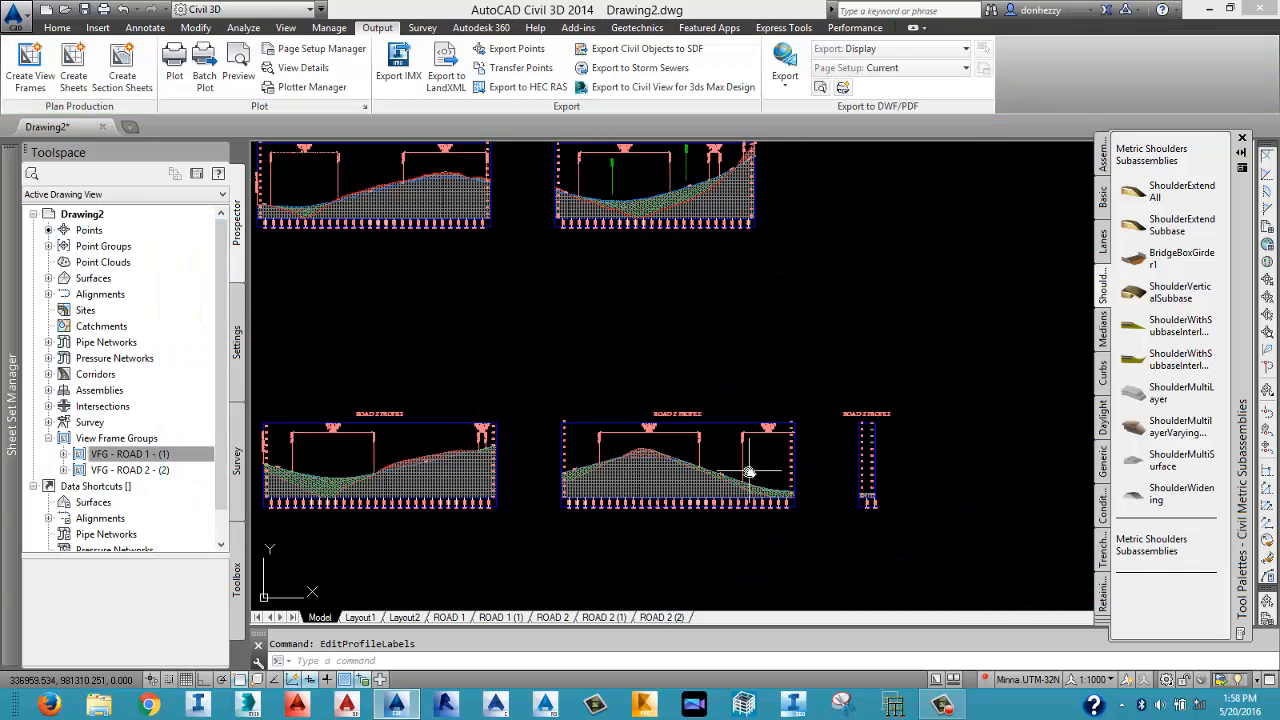
{"action": "scroll", "coordinate": [638, 458], "scroll_direction": "up", "scroll_amount": 8}
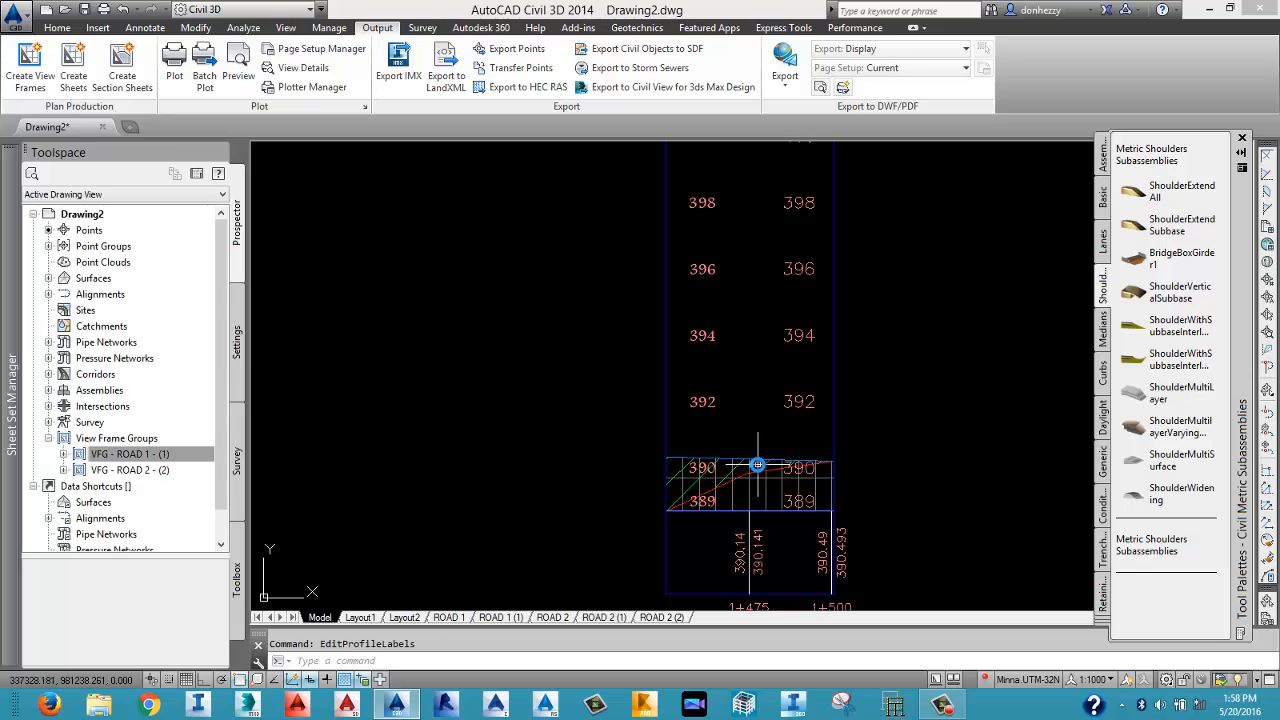
{"action": "mouse_move", "coordinate": [757, 465]}
{"action": "left_click", "coordinate": [757, 466]}
{"action": "right_click", "coordinate": [760, 467]}
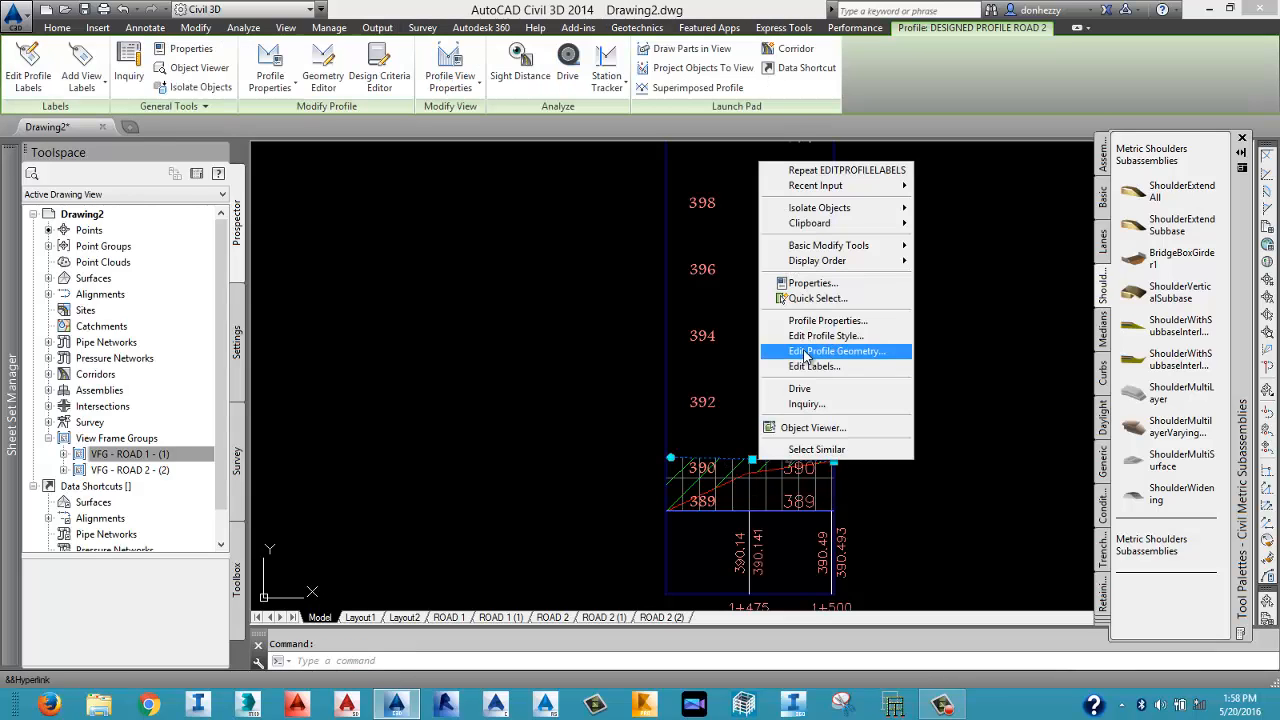
{"action": "left_click", "coordinate": [804, 356]}
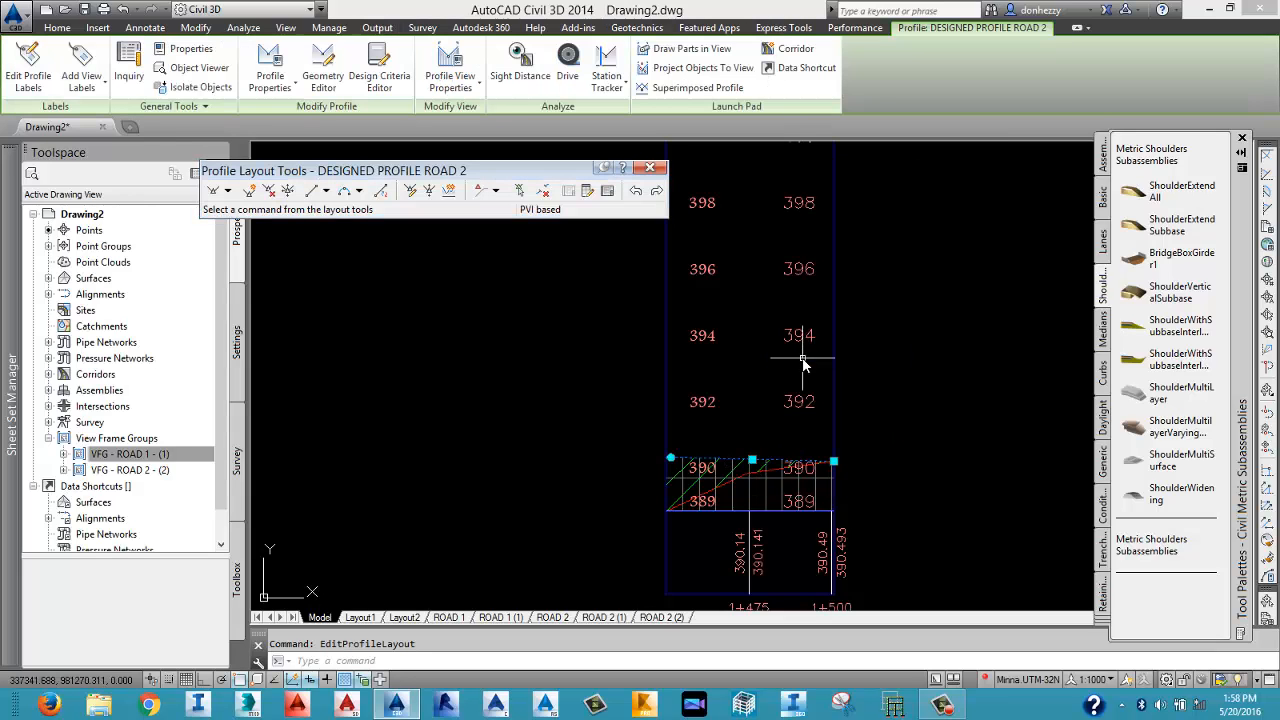
{"action": "left_click", "coordinate": [657, 170]}
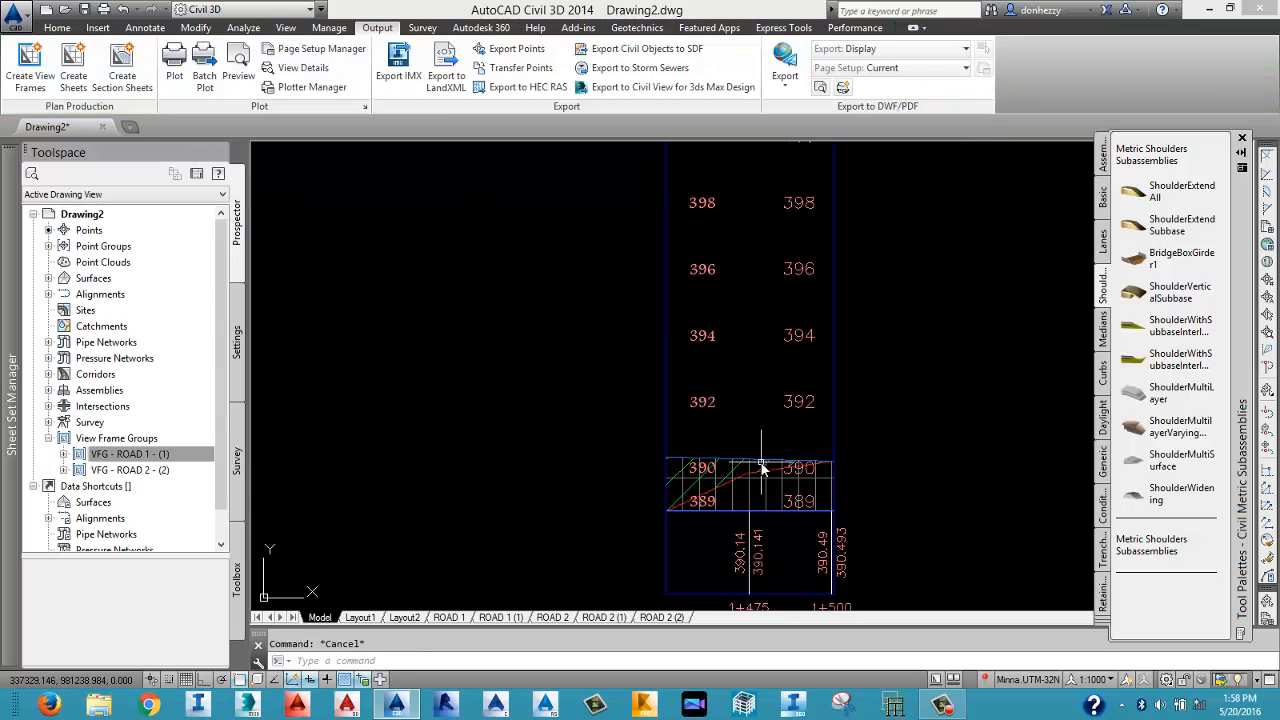
Open the profile label settings for DESIGNED PROFILE ROAD 2 in the narrow last ROAD 2 sheet profile view.
{"action": "left_click", "coordinate": [760, 467]}
{"action": "right_click", "coordinate": [760, 467]}
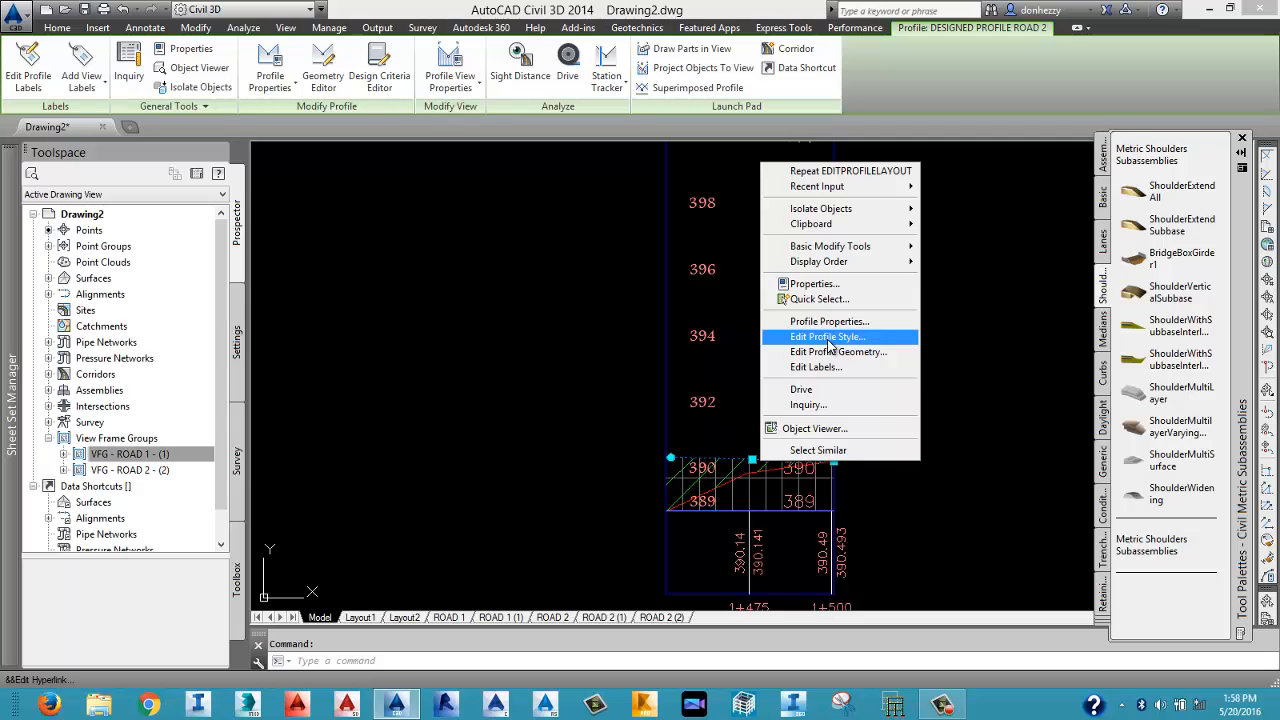
{"action": "left_click", "coordinate": [818, 367]}
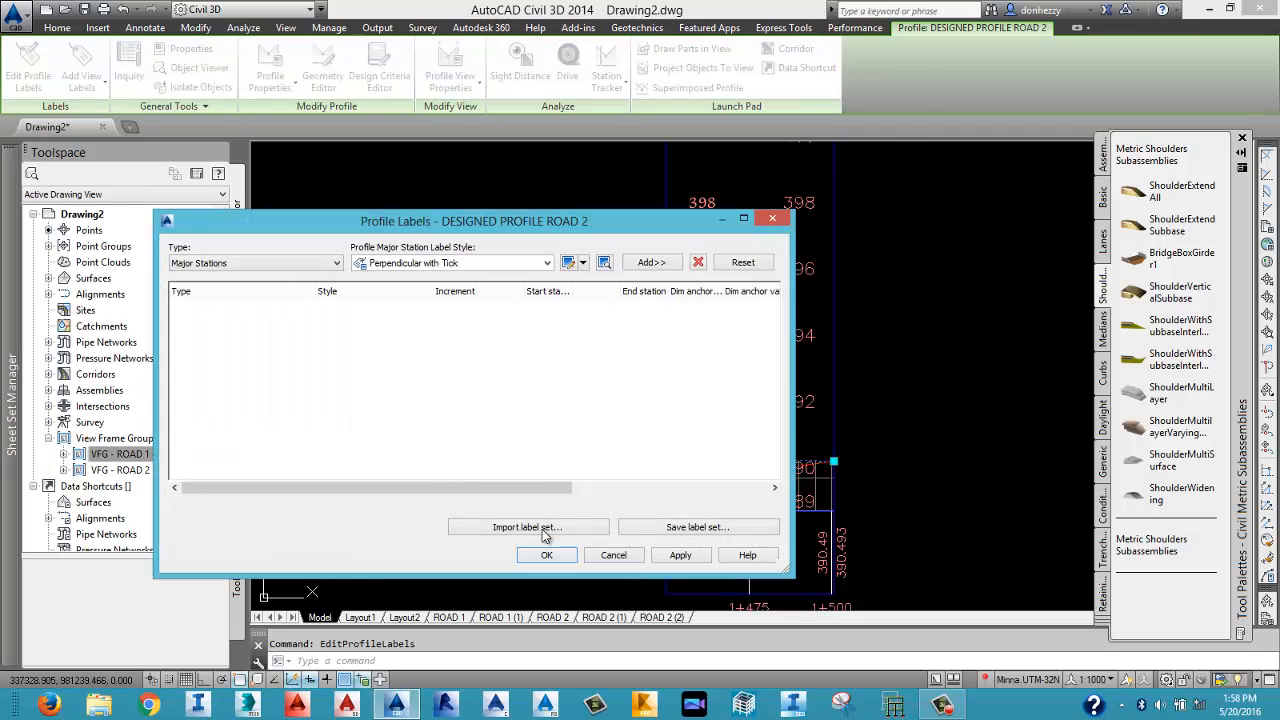
Import the Complete Label Set into the profile labels of DESIGNED PROFILE ROAD 2 and apply it.
{"action": "left_click", "coordinate": [547, 529]}
{"action": "left_click", "coordinate": [680, 304]}
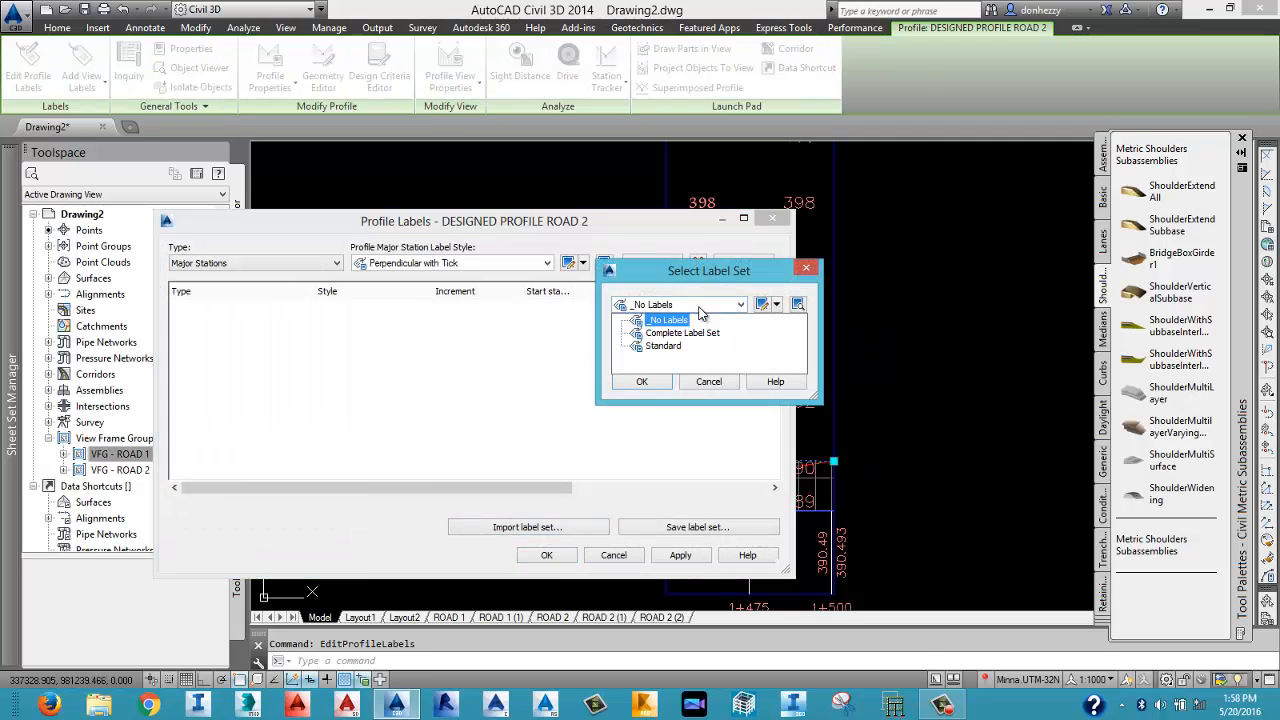
{"action": "left_click", "coordinate": [677, 334]}
{"action": "left_click", "coordinate": [642, 381]}
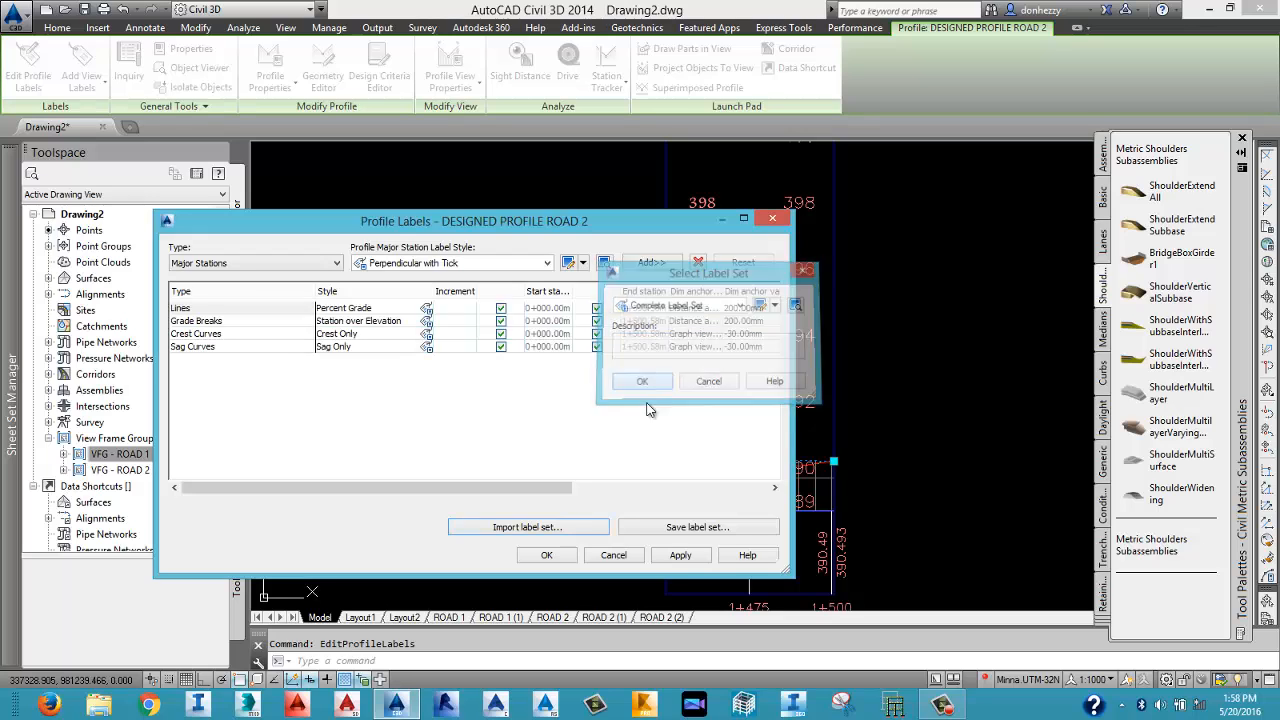
{"action": "left_click", "coordinate": [680, 556]}
{"action": "left_click", "coordinate": [547, 555]}
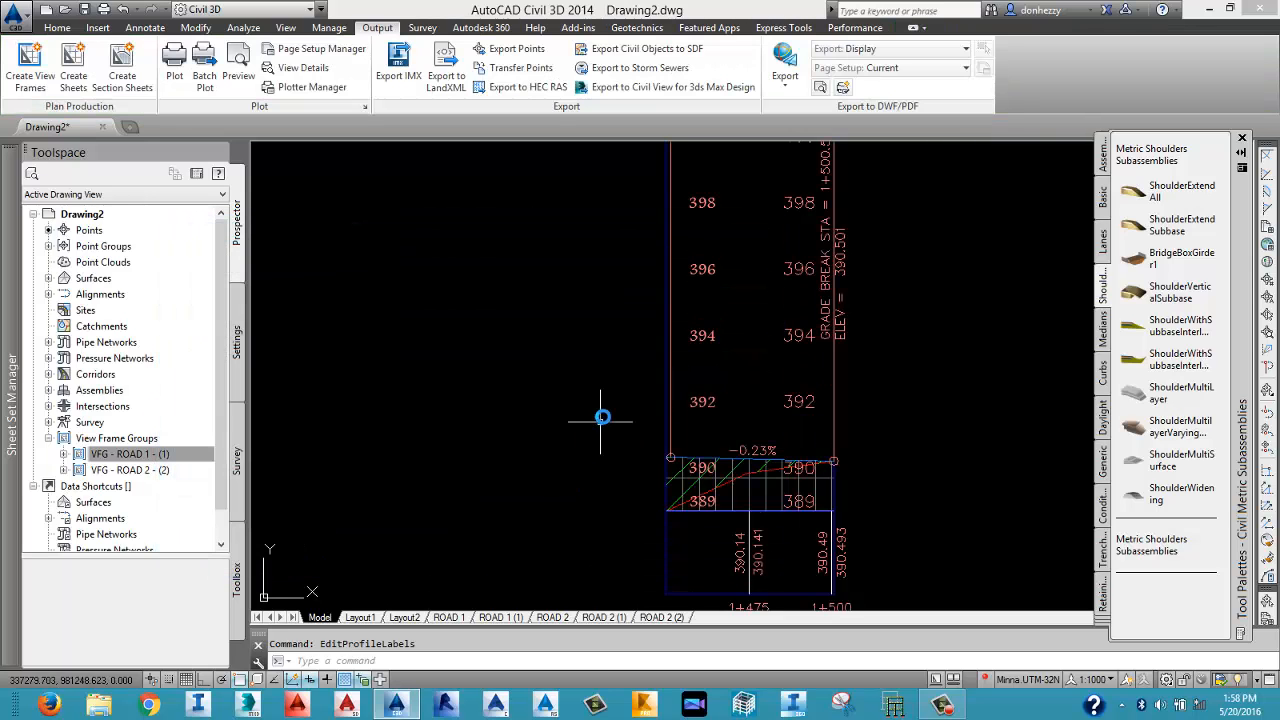
Examine the labelled profile view and its band on the ROAD 2 layout sheet.
{"action": "scroll", "coordinate": [603, 418], "scroll_direction": "down", "scroll_amount": 2}
{"action": "scroll", "coordinate": [603, 418], "scroll_direction": "down", "scroll_amount": 8}
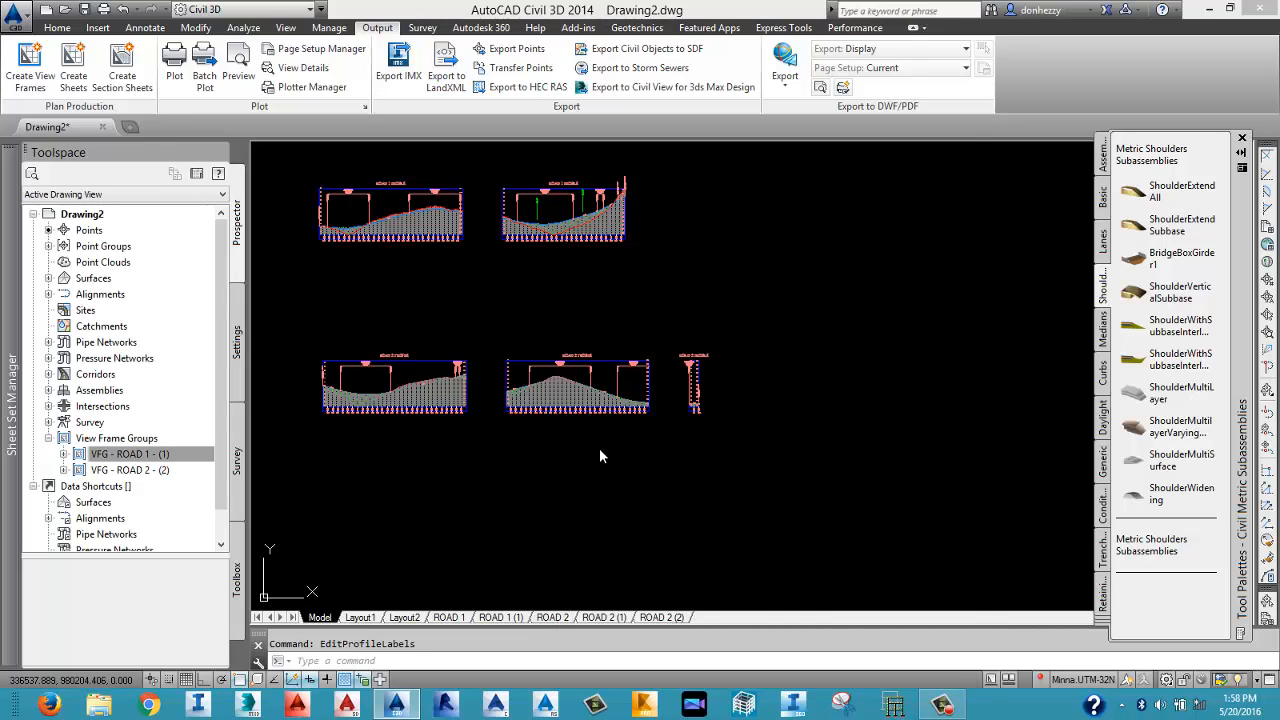
{"action": "scroll", "coordinate": [645, 487], "scroll_direction": "down", "scroll_amount": 2}
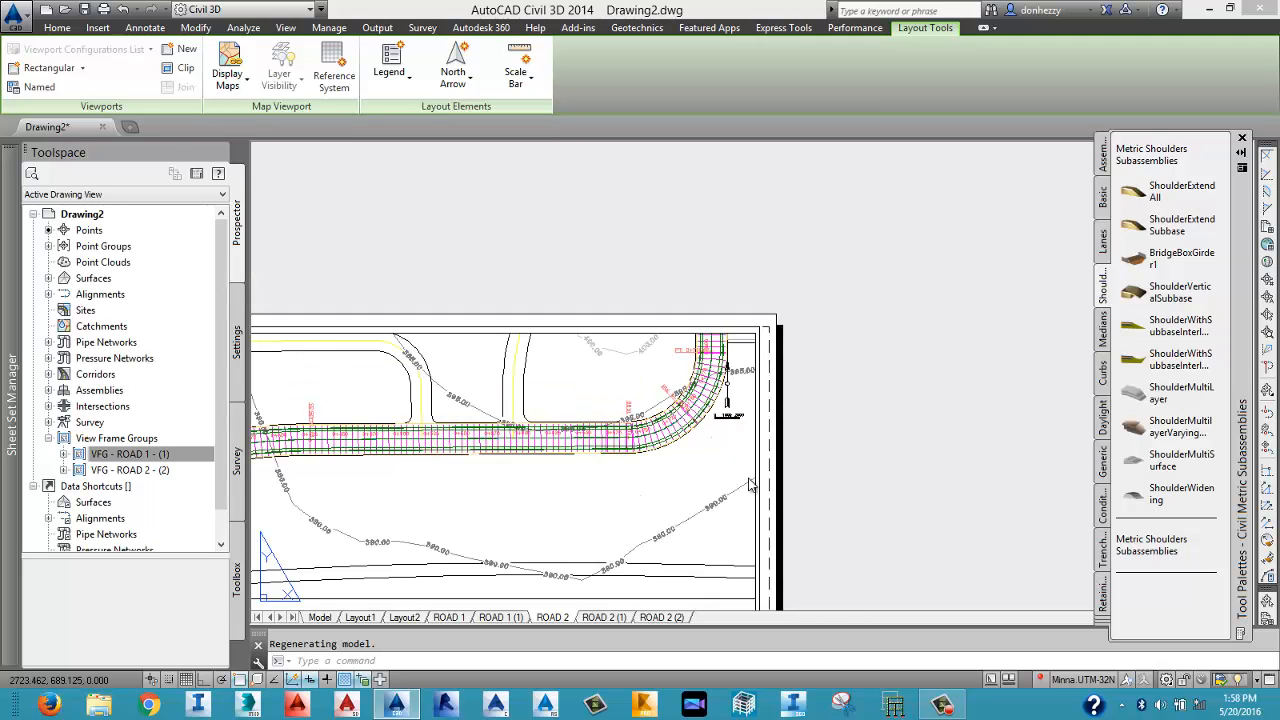
{"action": "scroll", "coordinate": [748, 623], "scroll_direction": "down", "scroll_amount": 2}
{"action": "middle_click_drag", "start_coordinate": [662, 534], "coordinate": [767, 331]}
{"action": "middle_click_drag", "start_coordinate": [705, 462], "coordinate": [771, 369]}
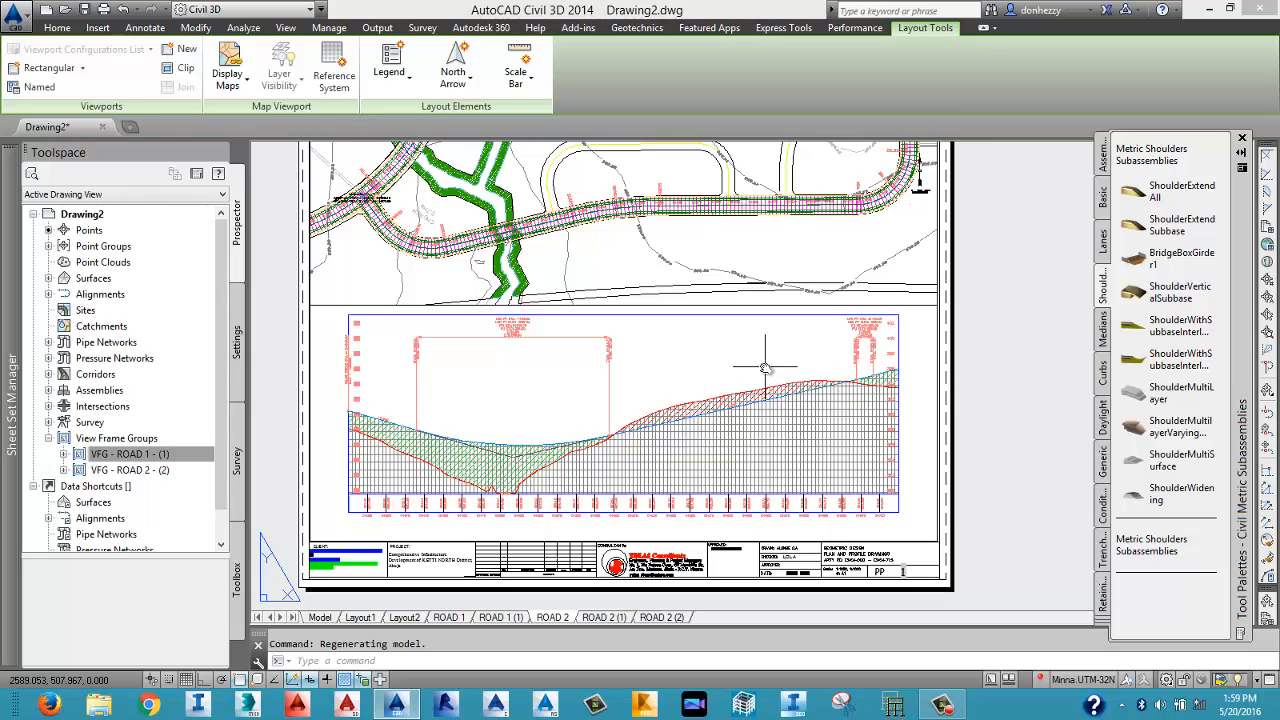
{"action": "scroll", "coordinate": [642, 459], "scroll_direction": "up", "scroll_amount": 5}
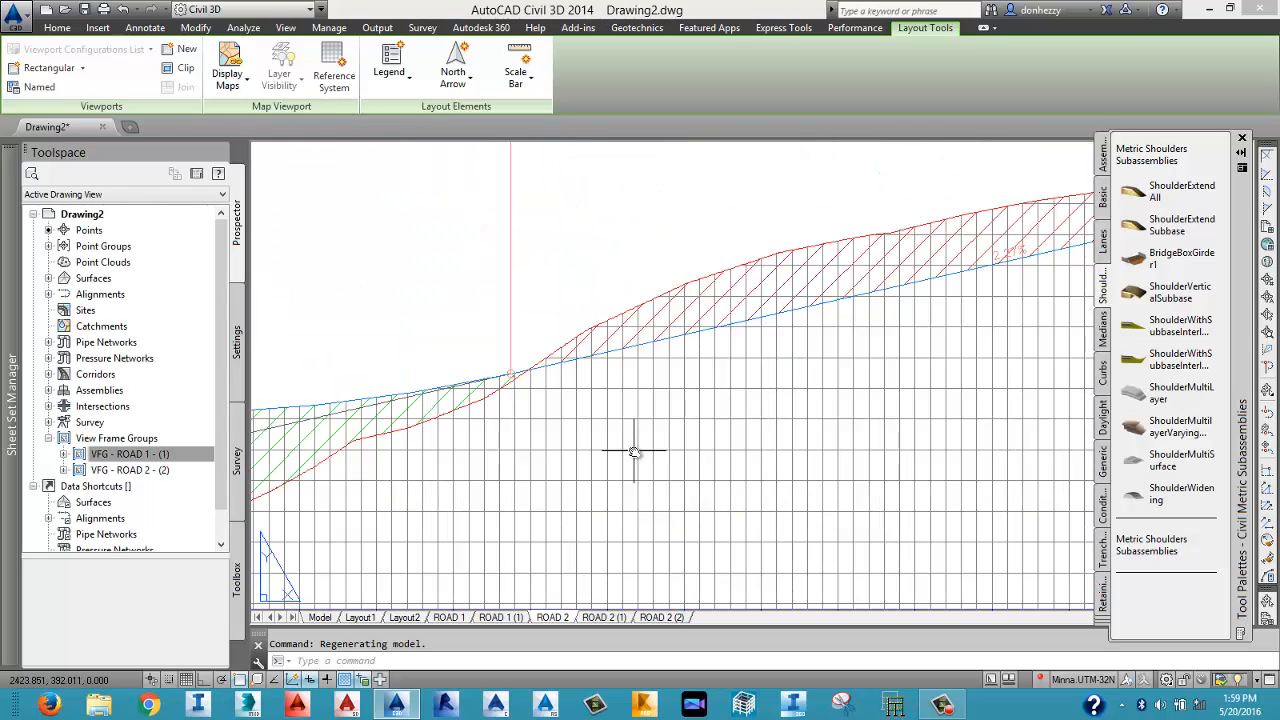
{"action": "scroll", "coordinate": [640, 445], "scroll_direction": "down", "scroll_amount": 3}
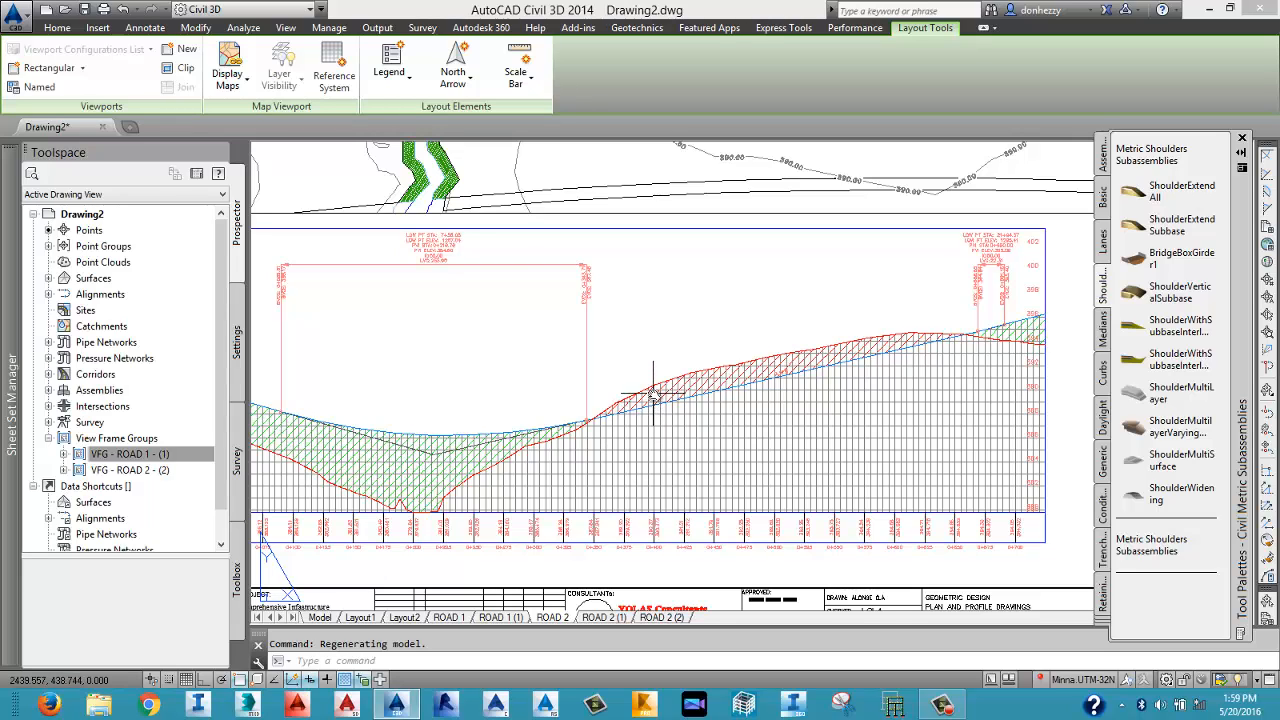
{"action": "scroll", "coordinate": [660, 383], "scroll_direction": "down", "scroll_amount": 3}
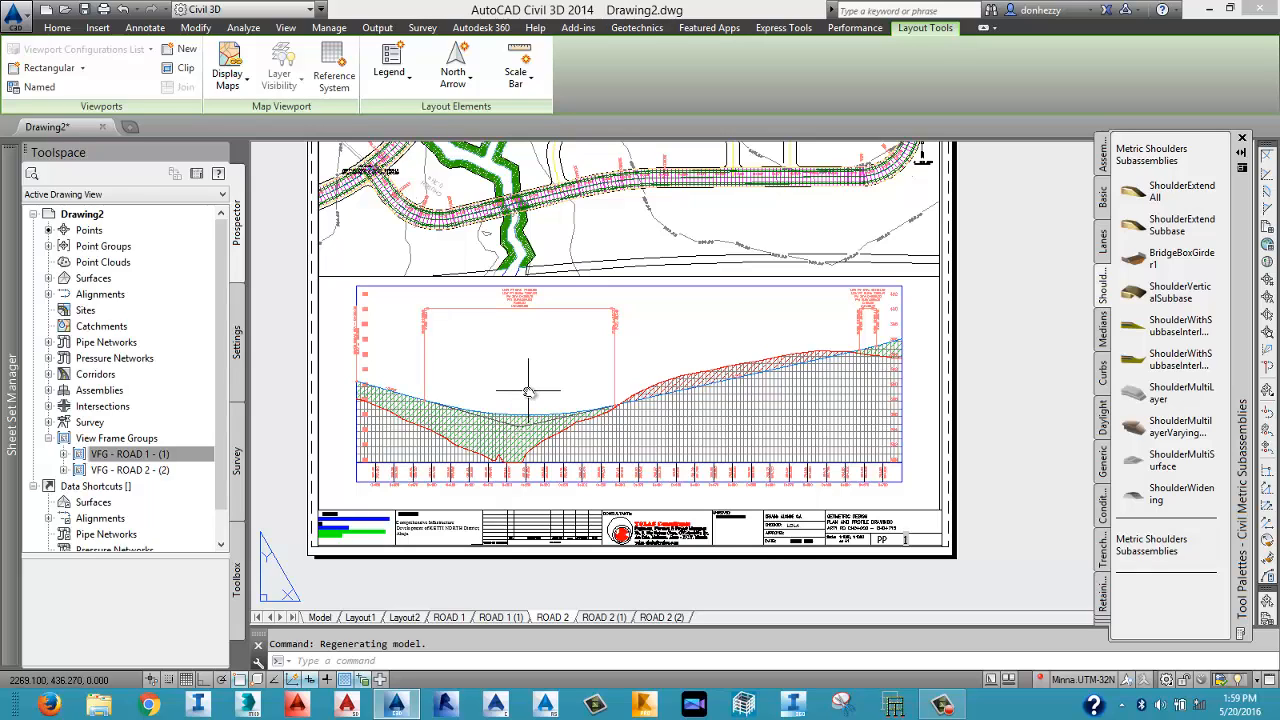
{"action": "mouse_move", "coordinate": [528, 390]}
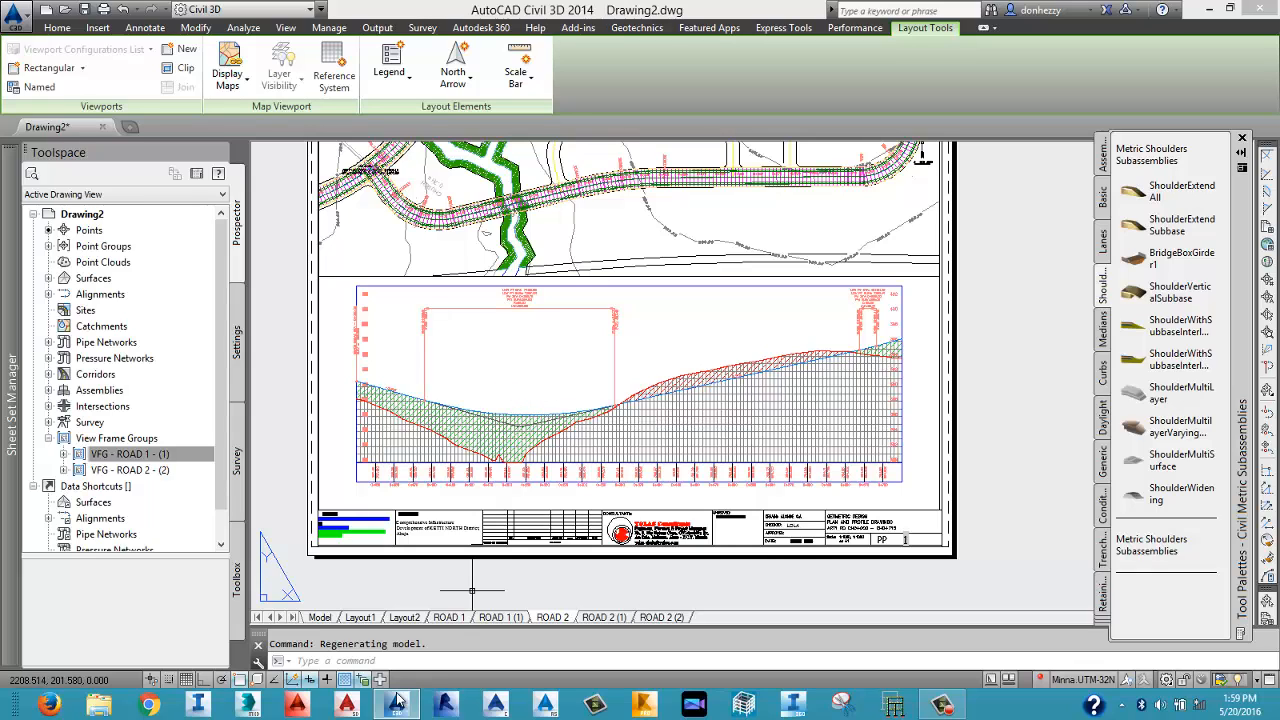
Return to model space and open the band settings in the first ROAD 1 profile view's properties.
{"action": "left_click", "coordinate": [319, 617]}
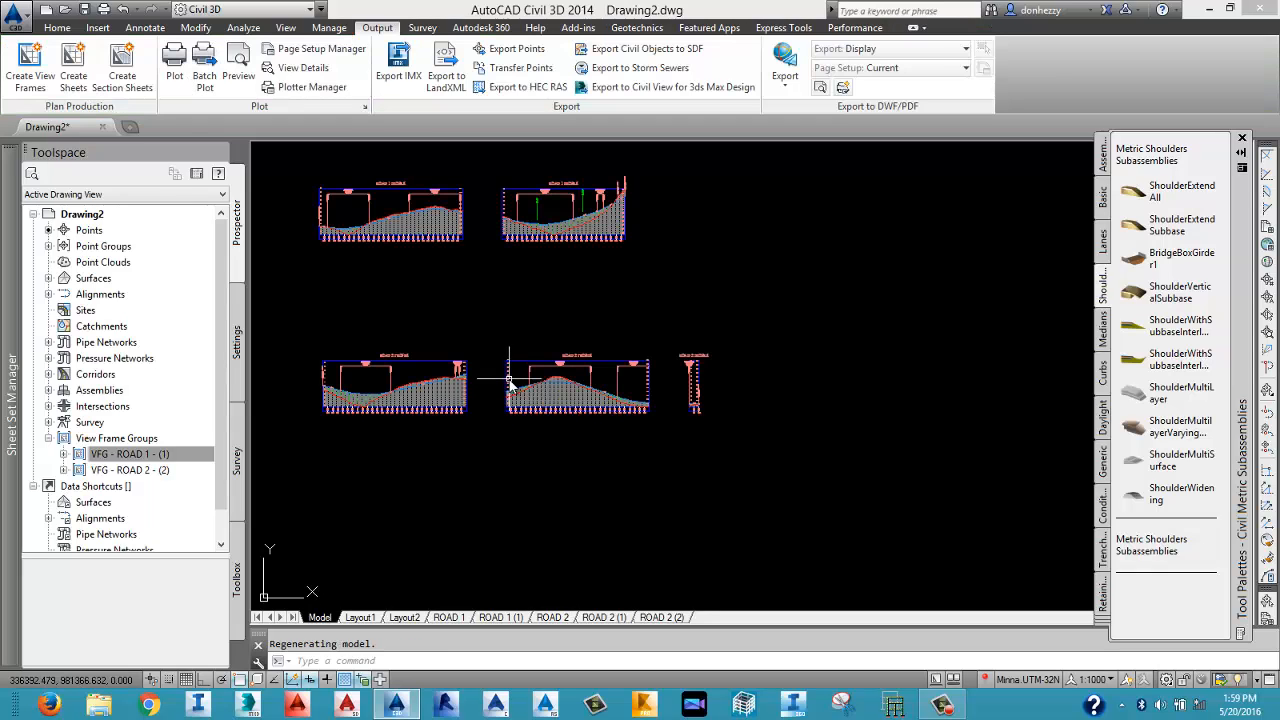
{"action": "middle_click_drag", "start_coordinate": [404, 256], "coordinate": [514, 328]}
{"action": "scroll", "coordinate": [480, 362], "scroll_direction": "up", "scroll_amount": 12}
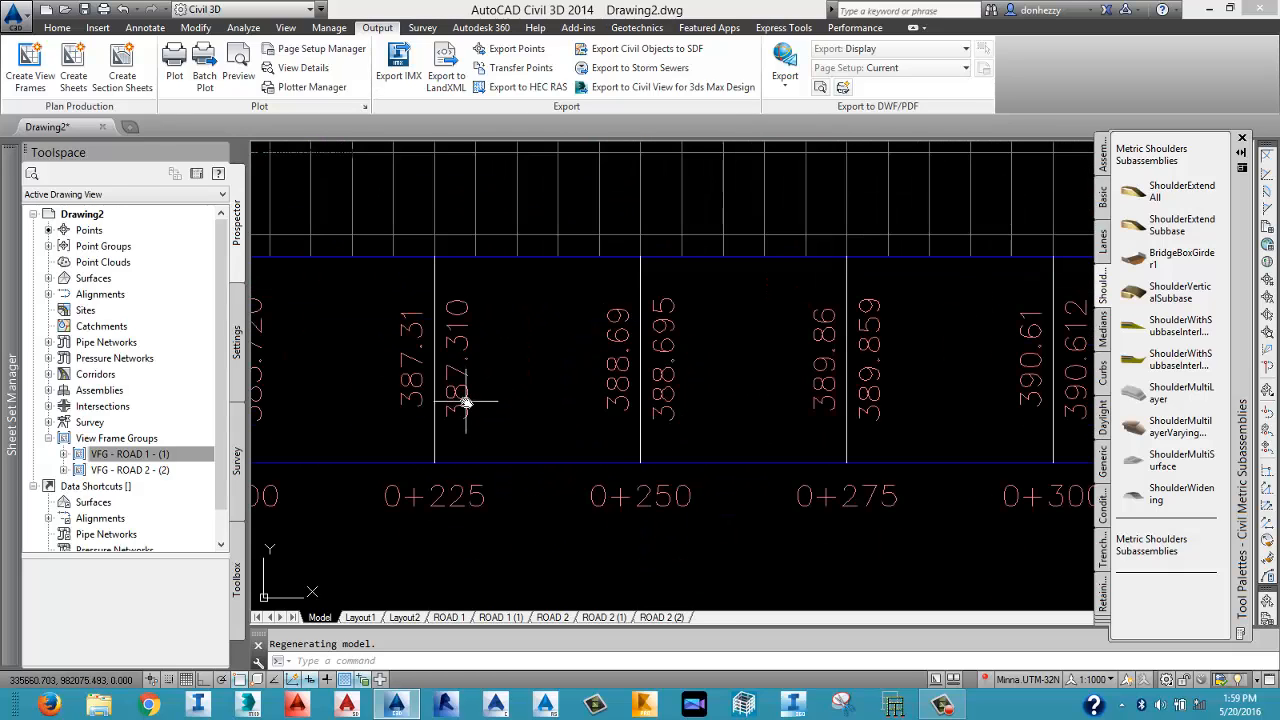
{"action": "scroll", "coordinate": [465, 403], "scroll_direction": "down", "scroll_amount": 10}
{"action": "scroll", "coordinate": [463, 400], "scroll_direction": "down", "scroll_amount": 2}
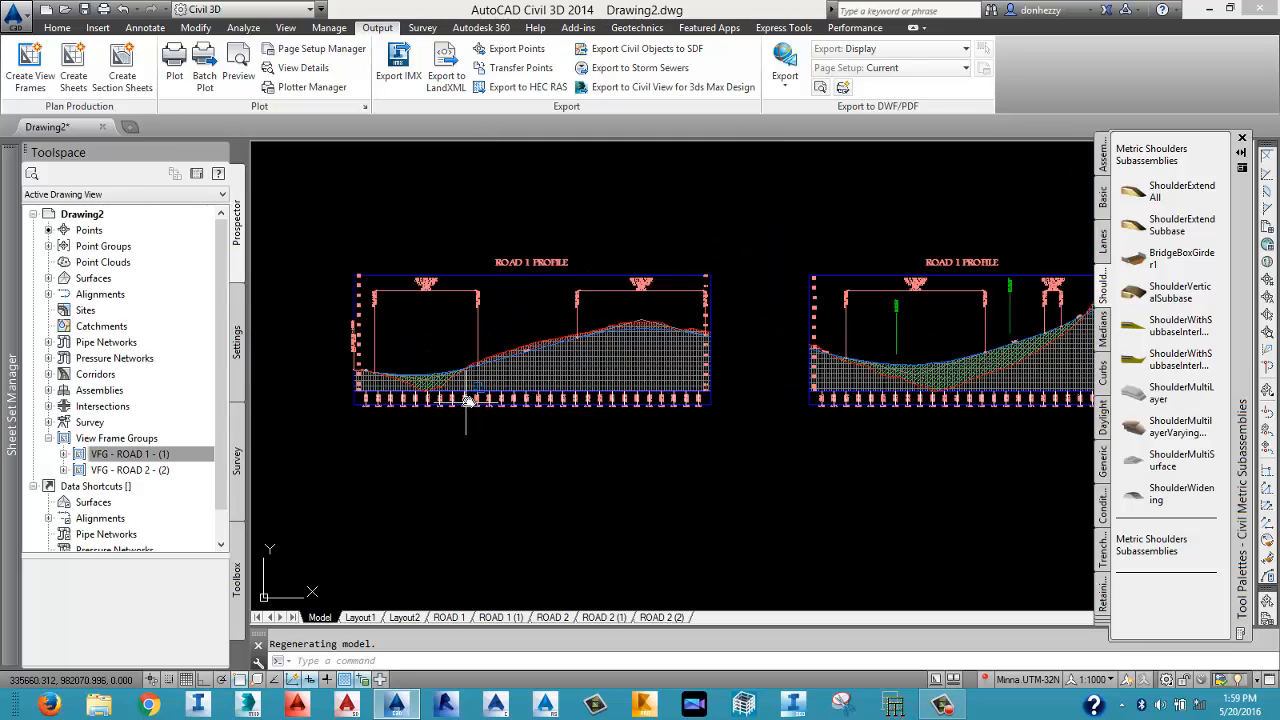
{"action": "left_click", "coordinate": [525, 268]}
{"action": "right_click", "coordinate": [527, 263]}
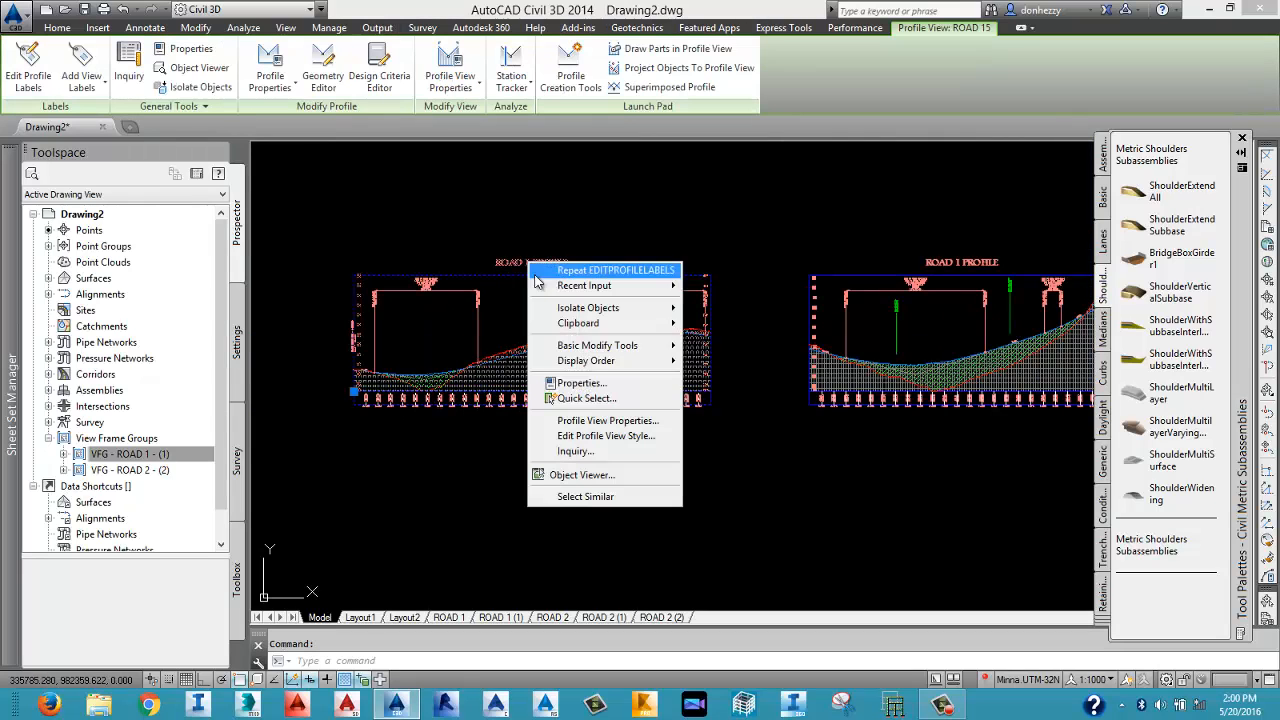
{"action": "left_click", "coordinate": [584, 420]}
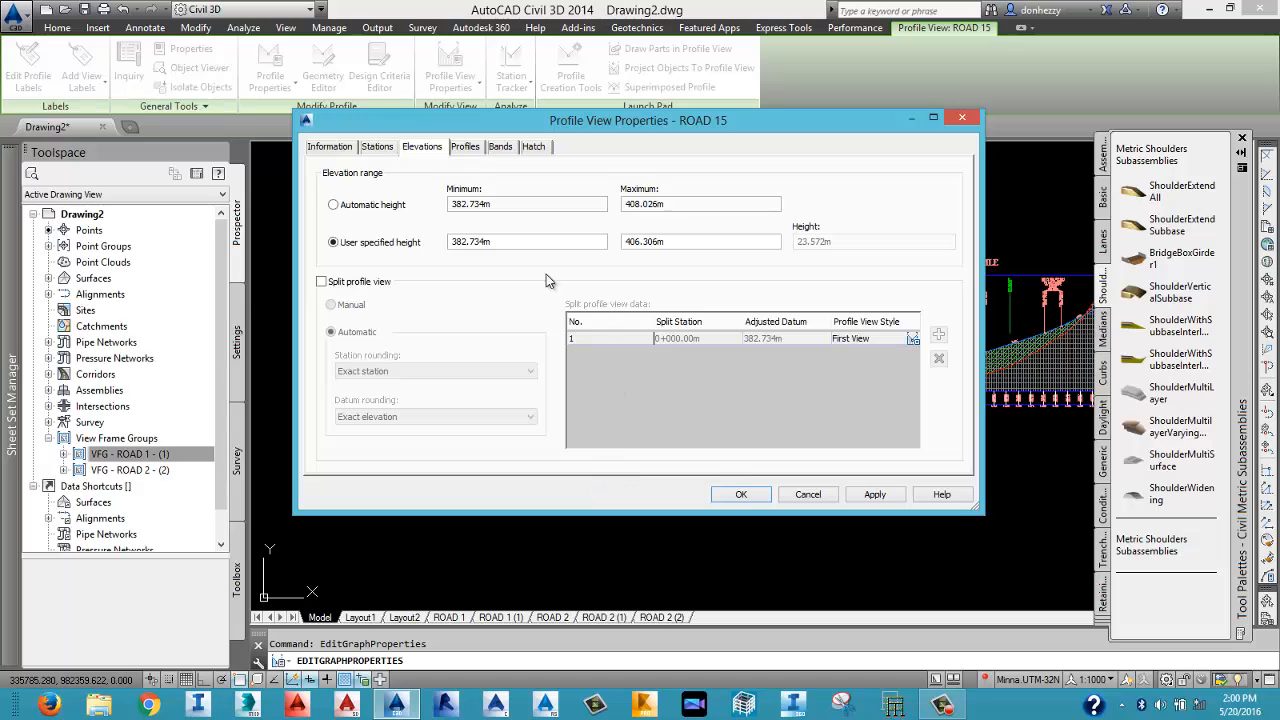
{"action": "left_click", "coordinate": [499, 147]}
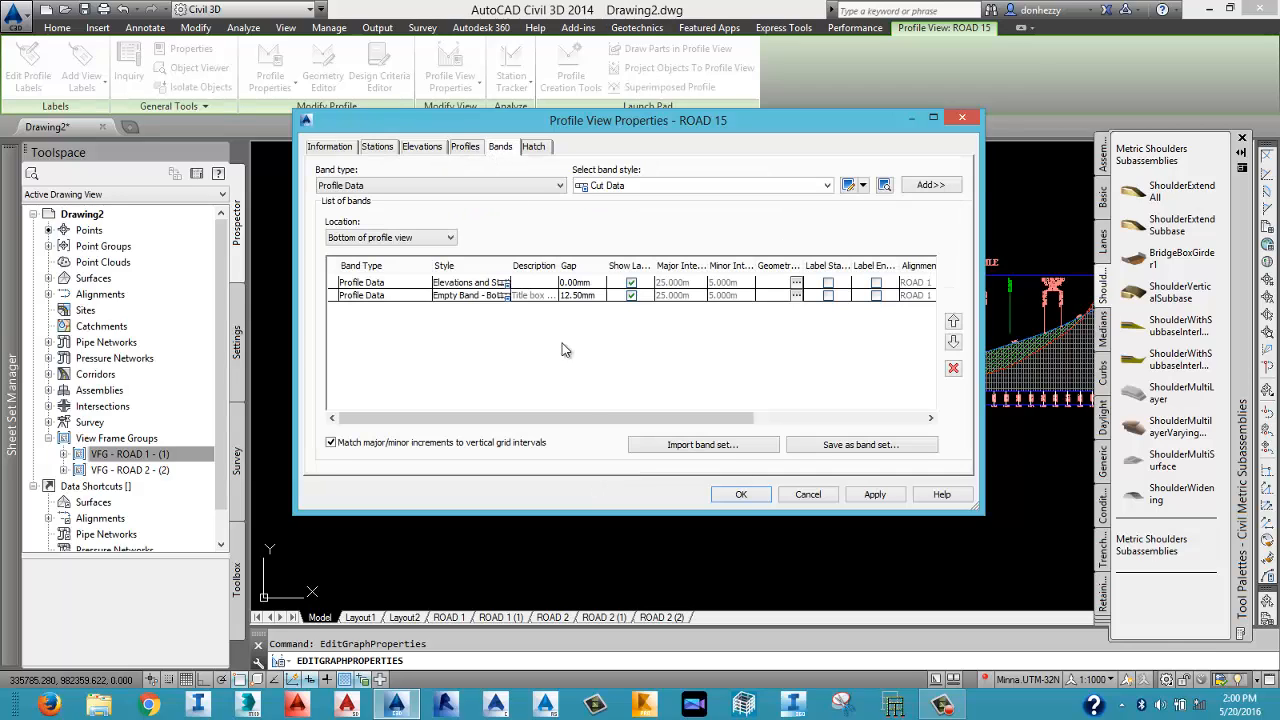
Set Profile2 to DESIGNED PROFILE ROAD 1 for both bottom bands of the first ROAD 1 profile view and apply.
{"action": "left_click_drag", "start_coordinate": [586, 416], "coordinate": [781, 383]}
{"action": "left_click", "coordinate": [780, 283]}
{"action": "left_click", "coordinate": [785, 283]}
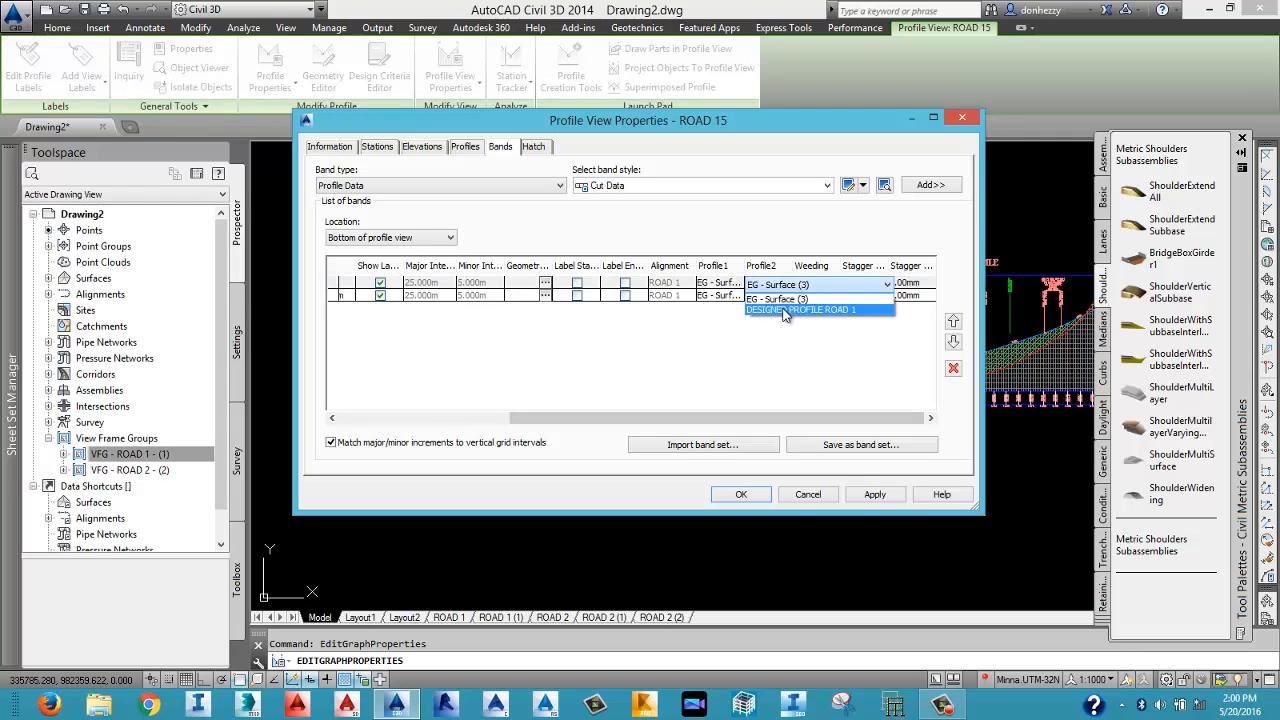
{"action": "left_click", "coordinate": [779, 306]}
{"action": "left_click", "coordinate": [779, 296]}
{"action": "left_click", "coordinate": [780, 296]}
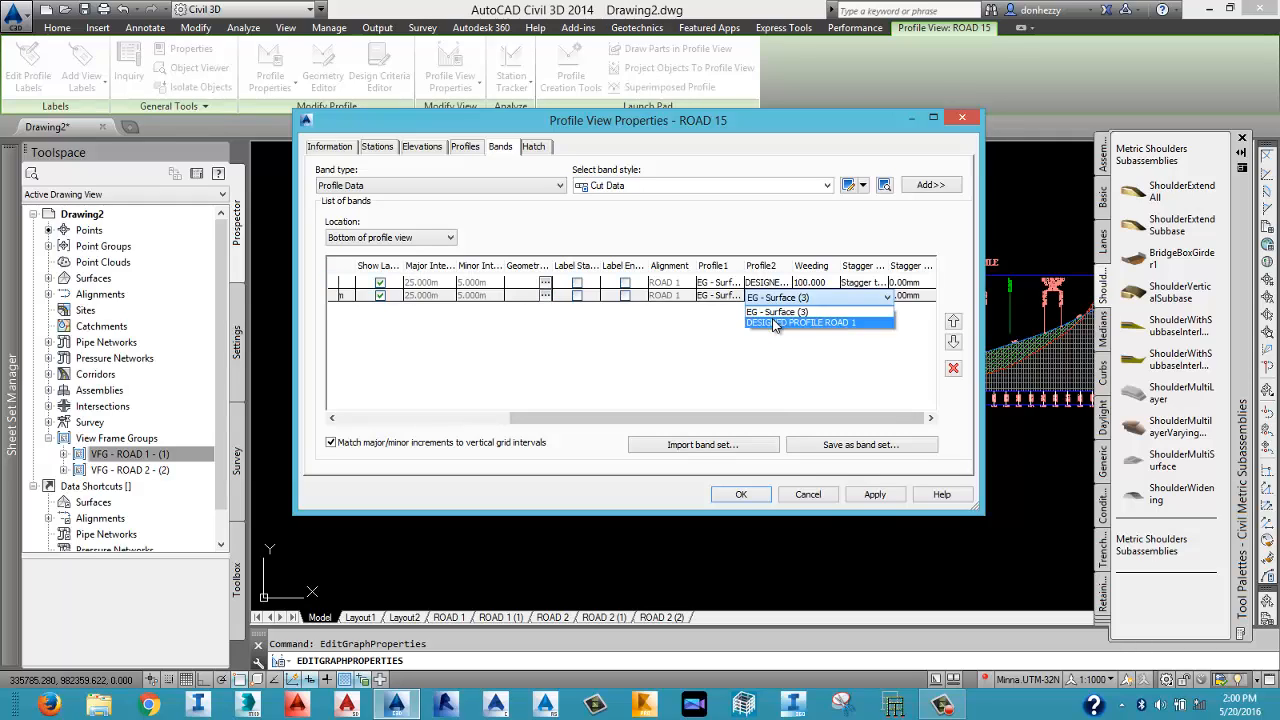
{"action": "left_click", "coordinate": [779, 320]}
{"action": "left_click", "coordinate": [874, 495]}
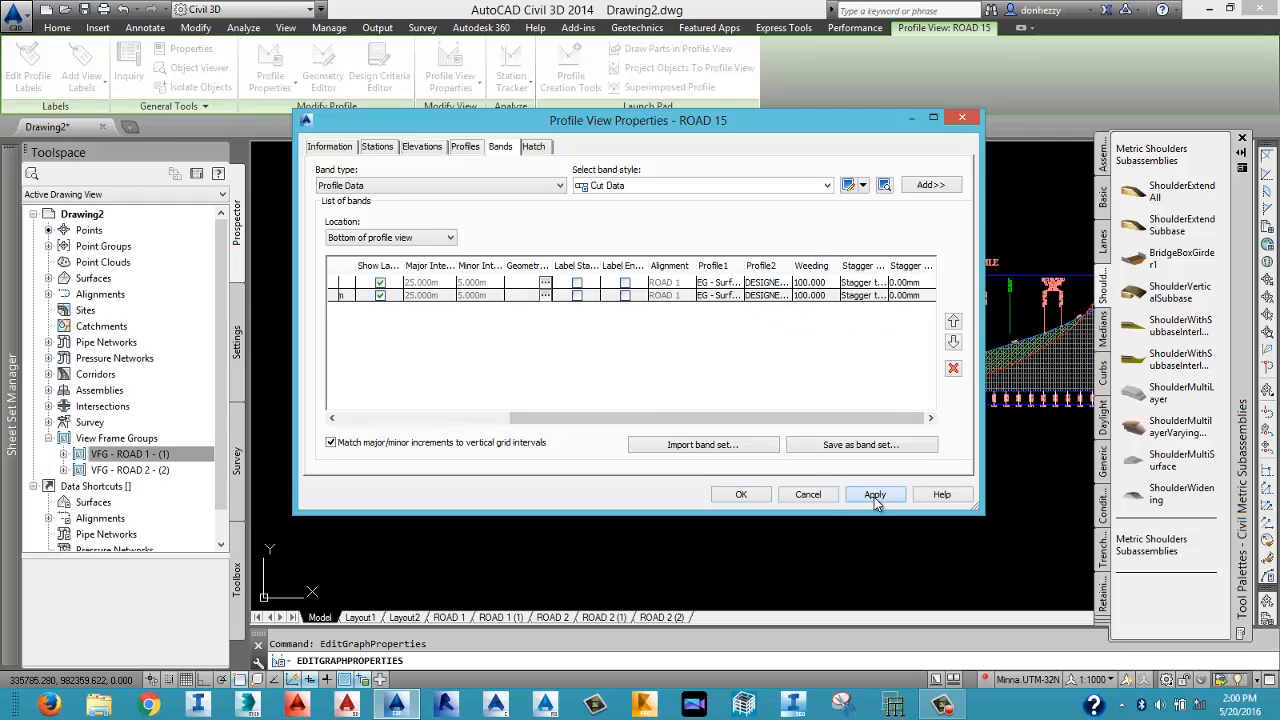
{"action": "left_click", "coordinate": [740, 494]}
In the second ROAD 1 profile view's properties, set Profile2 of both bottom bands to DESIGNED PROFILE ROAD 1 and apply.
{"action": "middle_click_drag", "start_coordinate": [904, 280], "coordinate": [677, 288]}
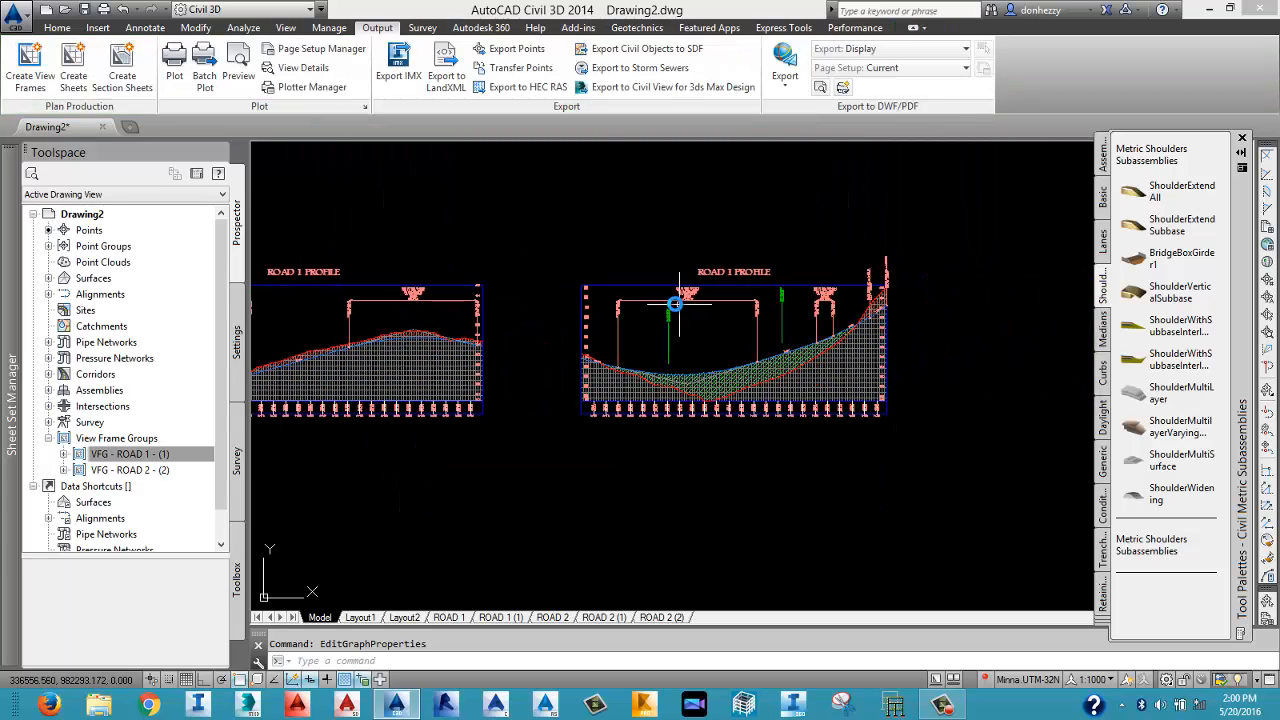
{"action": "left_click", "coordinate": [709, 272]}
{"action": "right_click", "coordinate": [709, 272]}
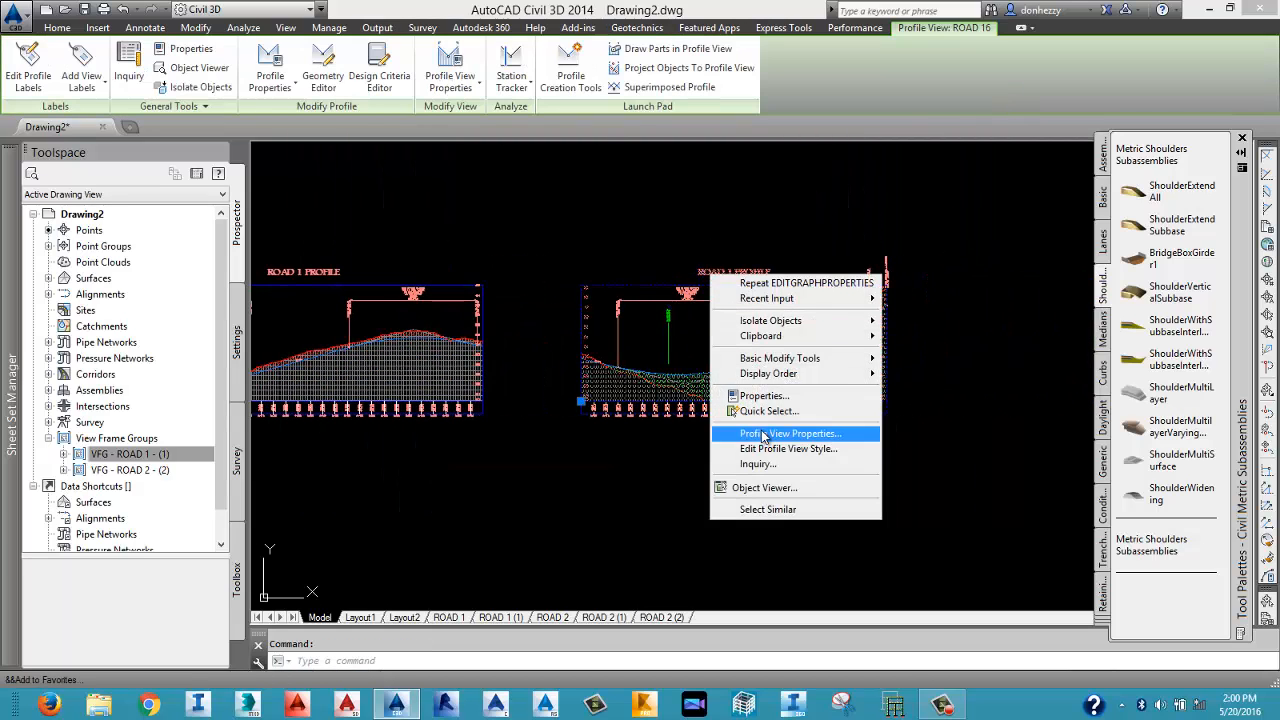
{"action": "left_click", "coordinate": [765, 432]}
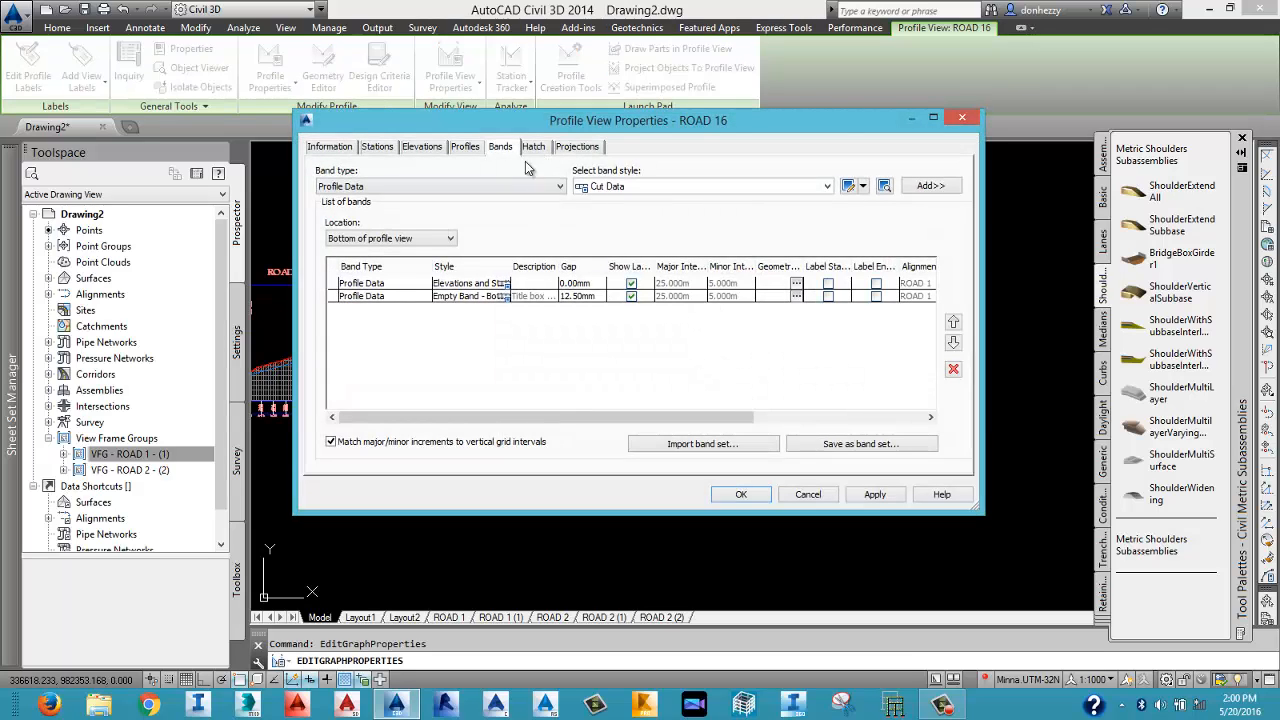
{"action": "left_click", "coordinate": [785, 417]}
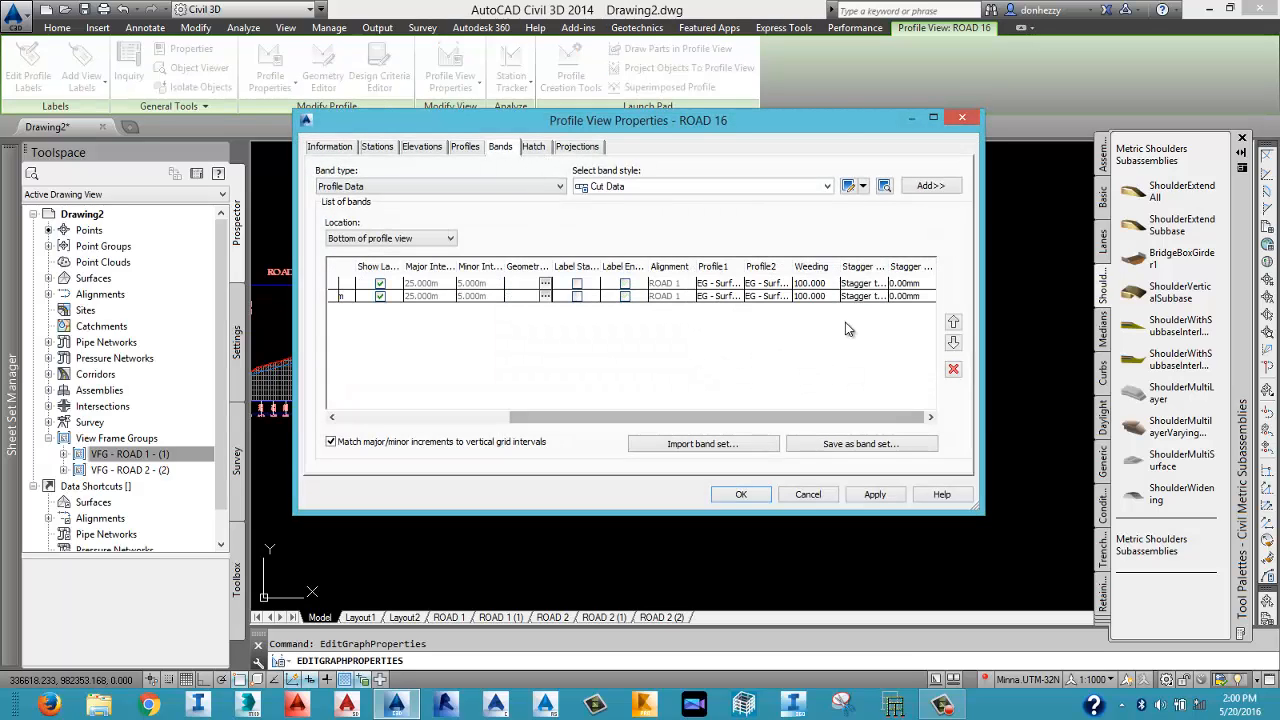
{"action": "left_click", "coordinate": [778, 285]}
{"action": "left_click", "coordinate": [778, 285]}
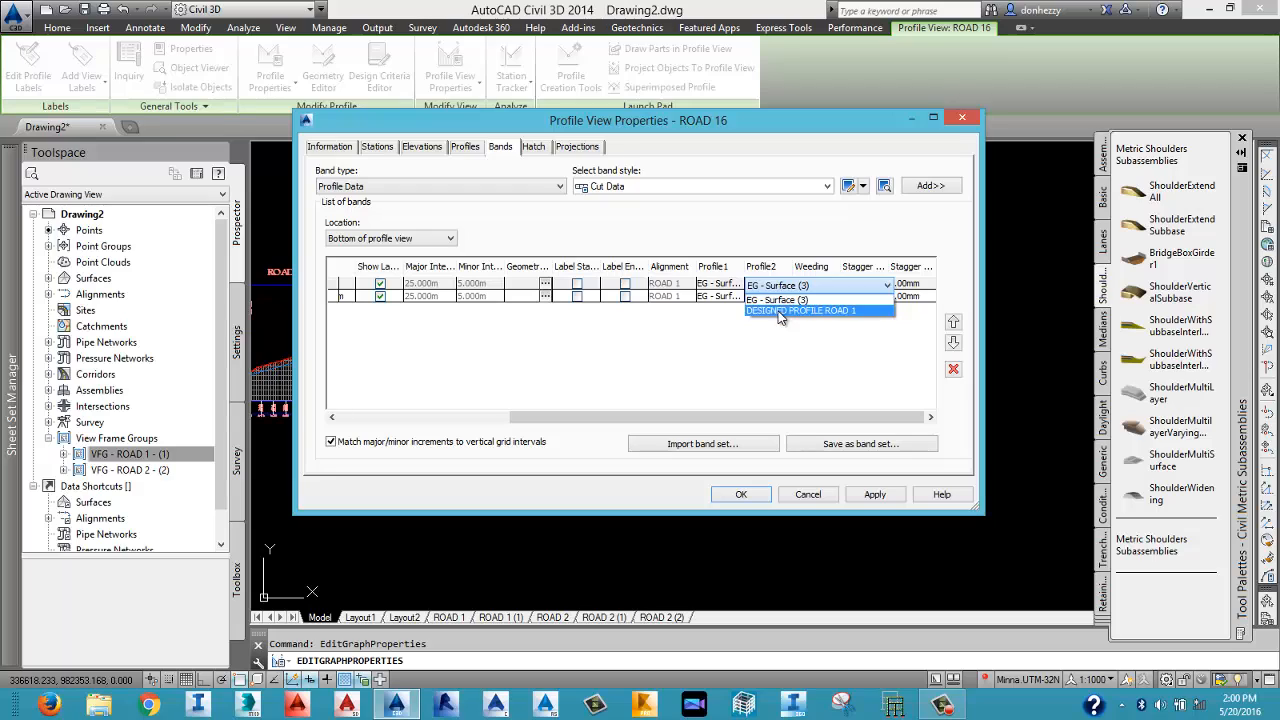
{"action": "left_click", "coordinate": [779, 308]}
{"action": "left_click", "coordinate": [776, 297]}
{"action": "left_click", "coordinate": [776, 297]}
{"action": "left_click", "coordinate": [782, 322]}
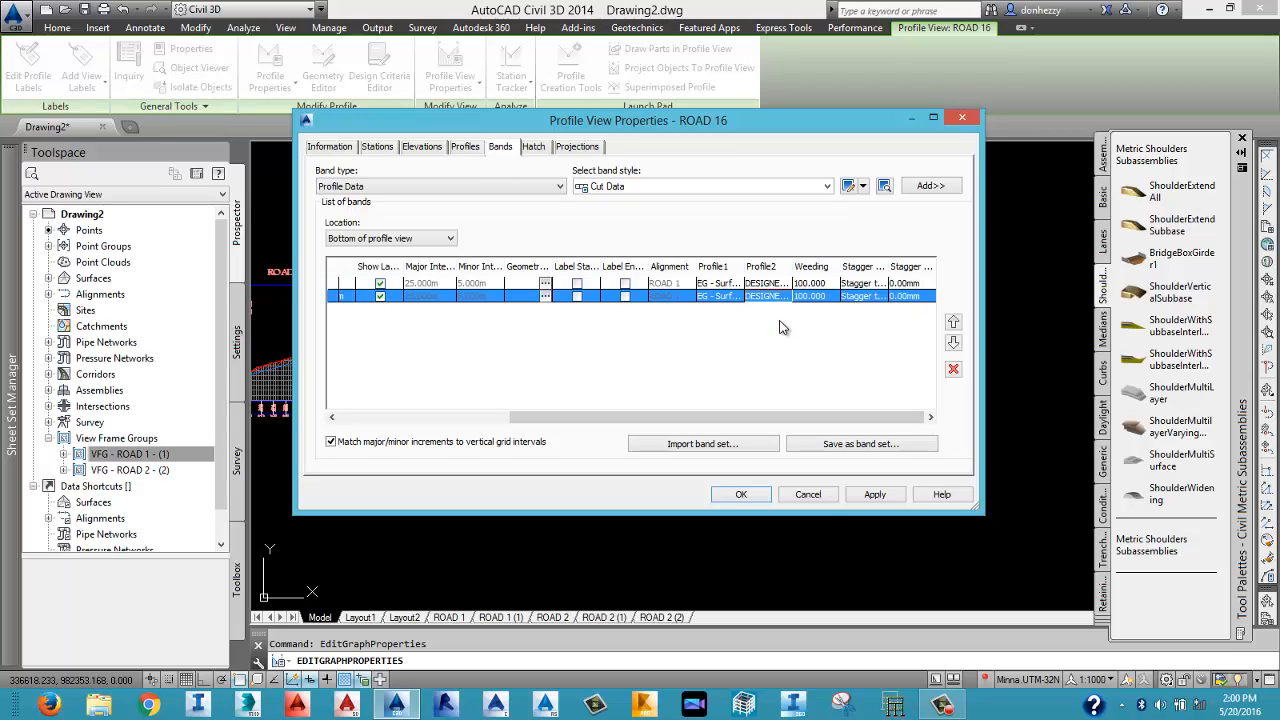
{"action": "left_click", "coordinate": [870, 495]}
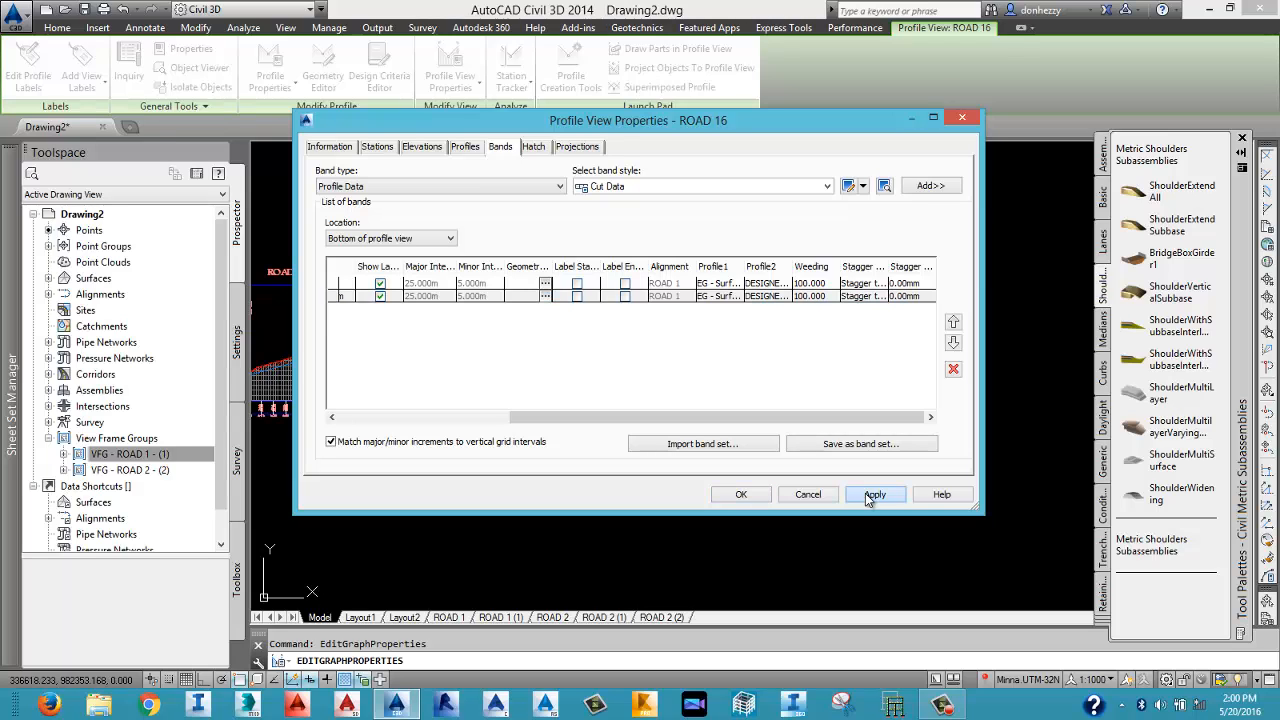
{"action": "left_click", "coordinate": [792, 496]}
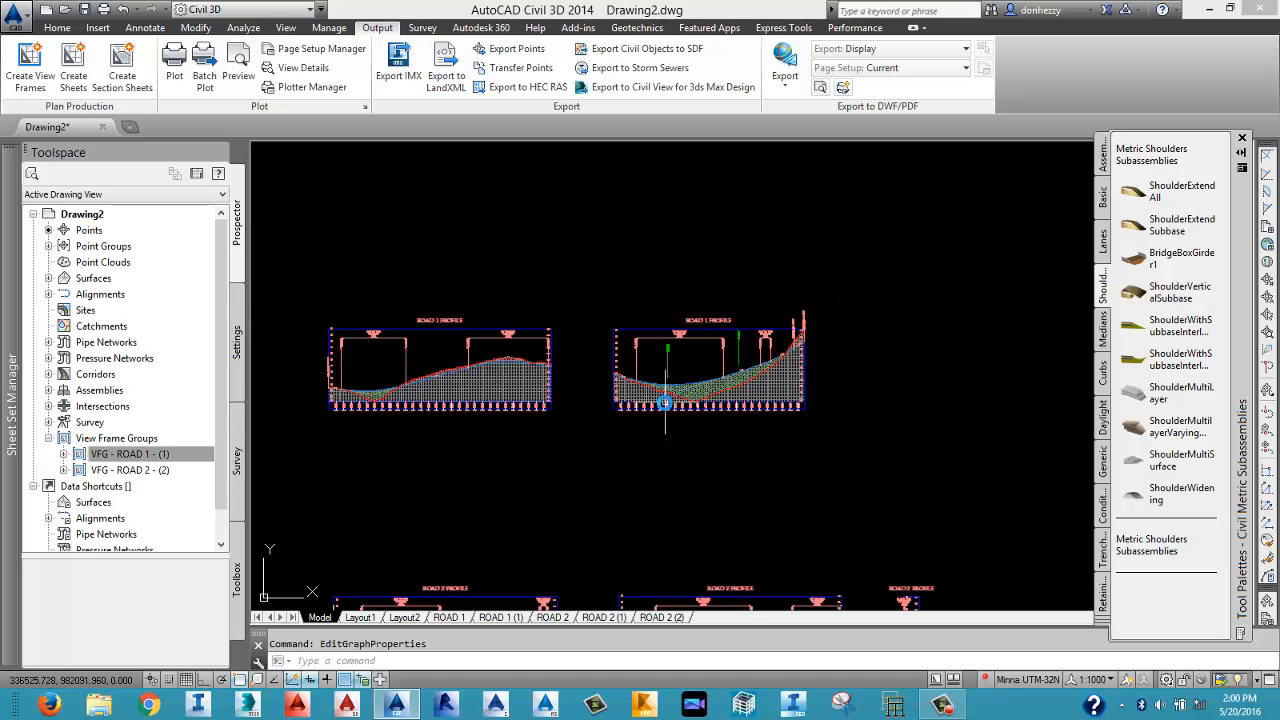
In the first ROAD 2 profile view's properties, set Profile2 of both bottom bands to DESIGNED PROFILE ROAD 2 and apply.
{"action": "scroll", "coordinate": [665, 404], "scroll_direction": "up", "scroll_amount": 5}
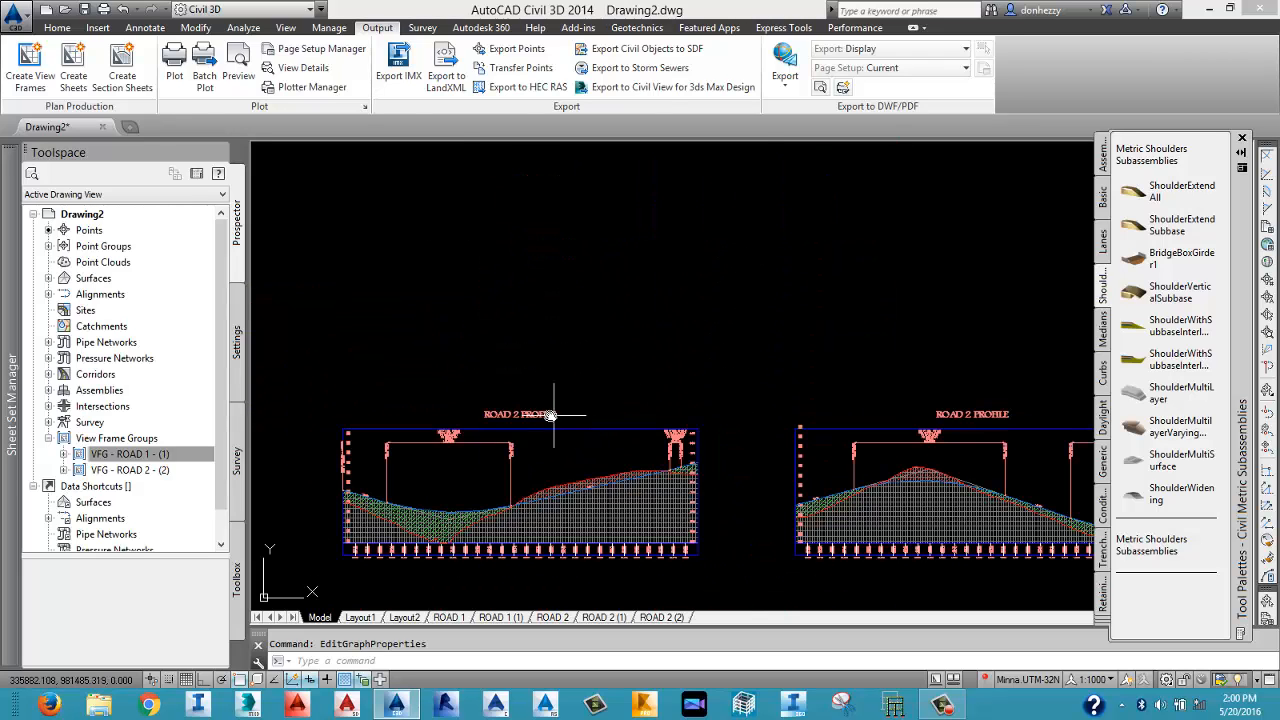
{"action": "left_click", "coordinate": [551, 414]}
{"action": "right_click", "coordinate": [552, 416]}
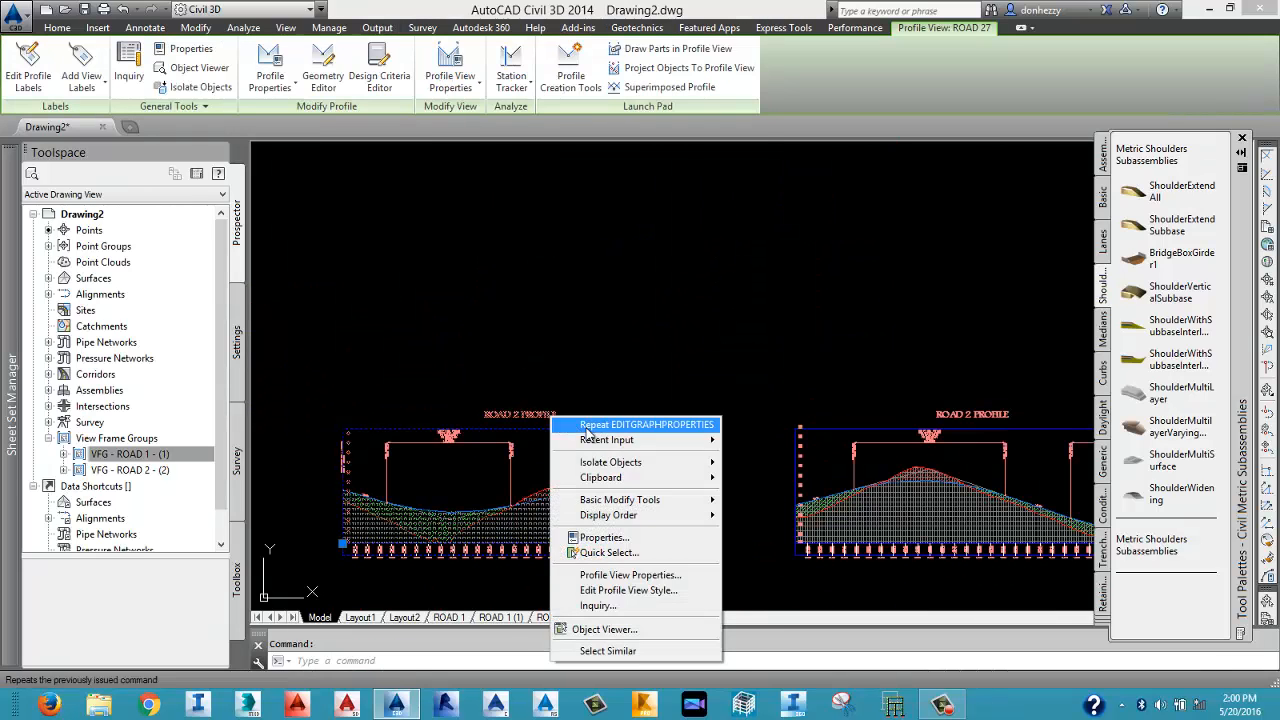
{"action": "left_click", "coordinate": [632, 576]}
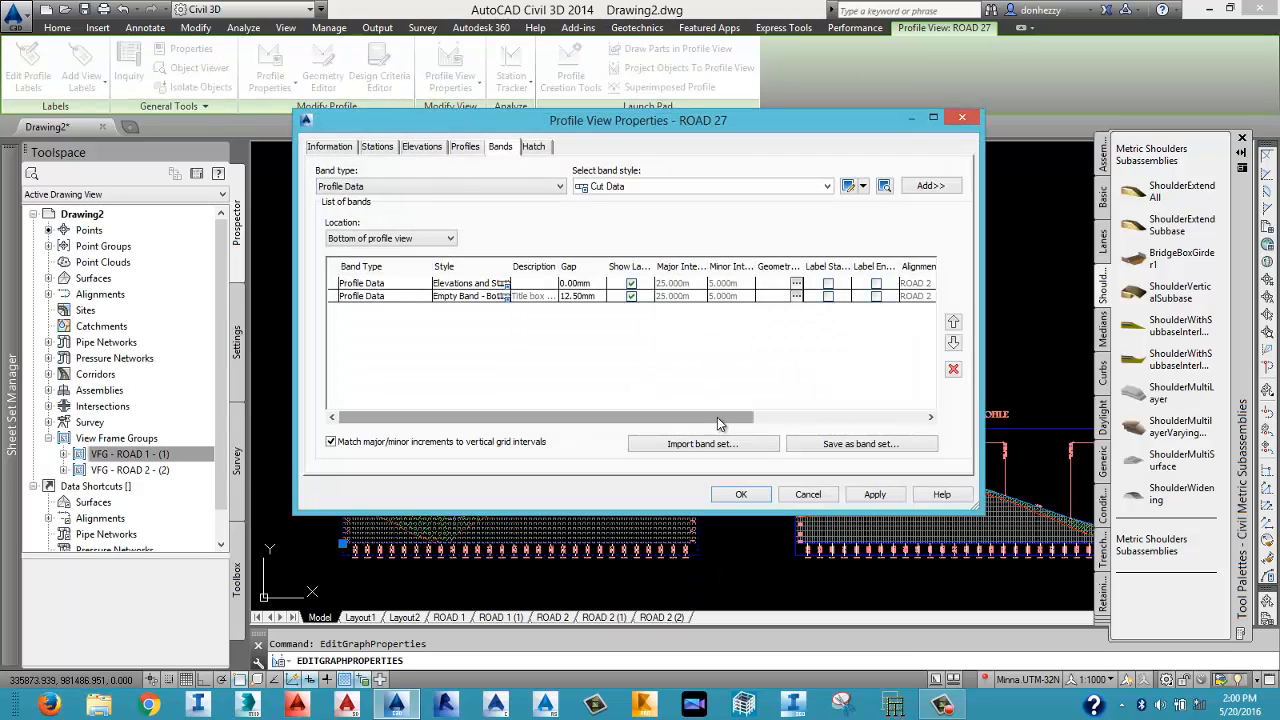
{"action": "left_click_drag", "start_coordinate": [717, 417], "coordinate": [877, 412]}
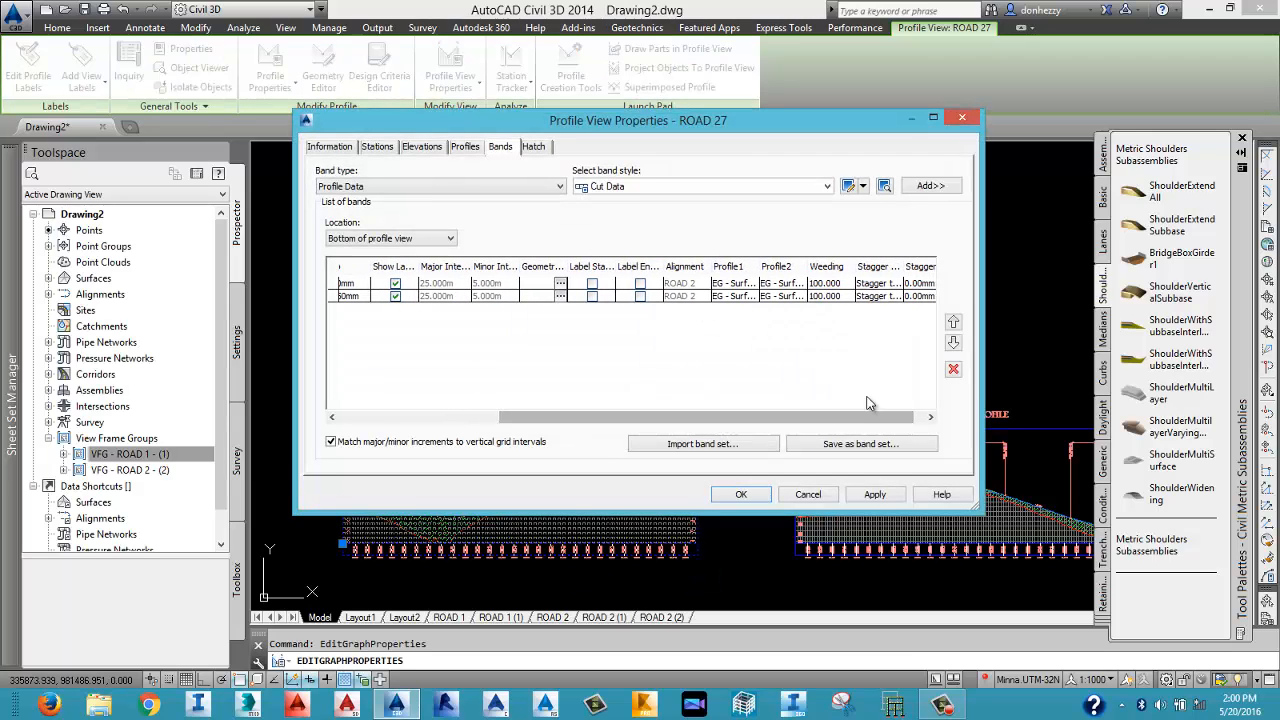
{"action": "left_click", "coordinate": [785, 300]}
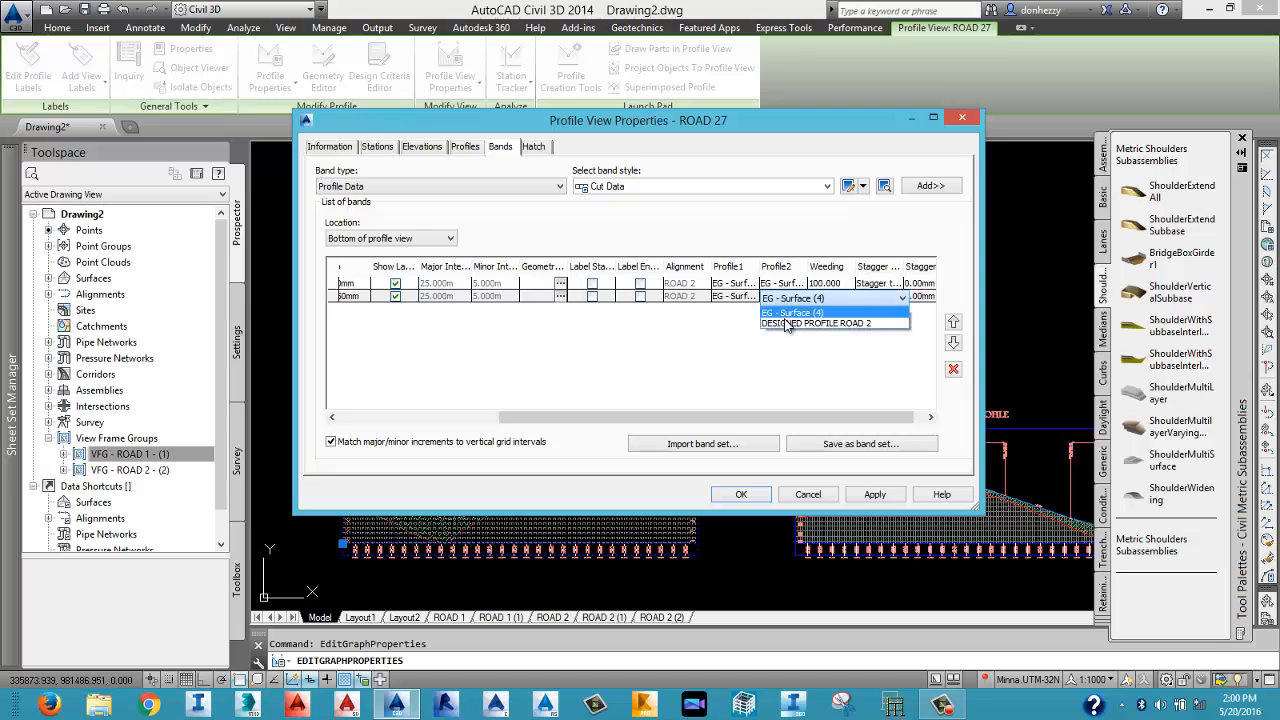
{"action": "left_click", "coordinate": [790, 332]}
{"action": "left_click", "coordinate": [785, 283]}
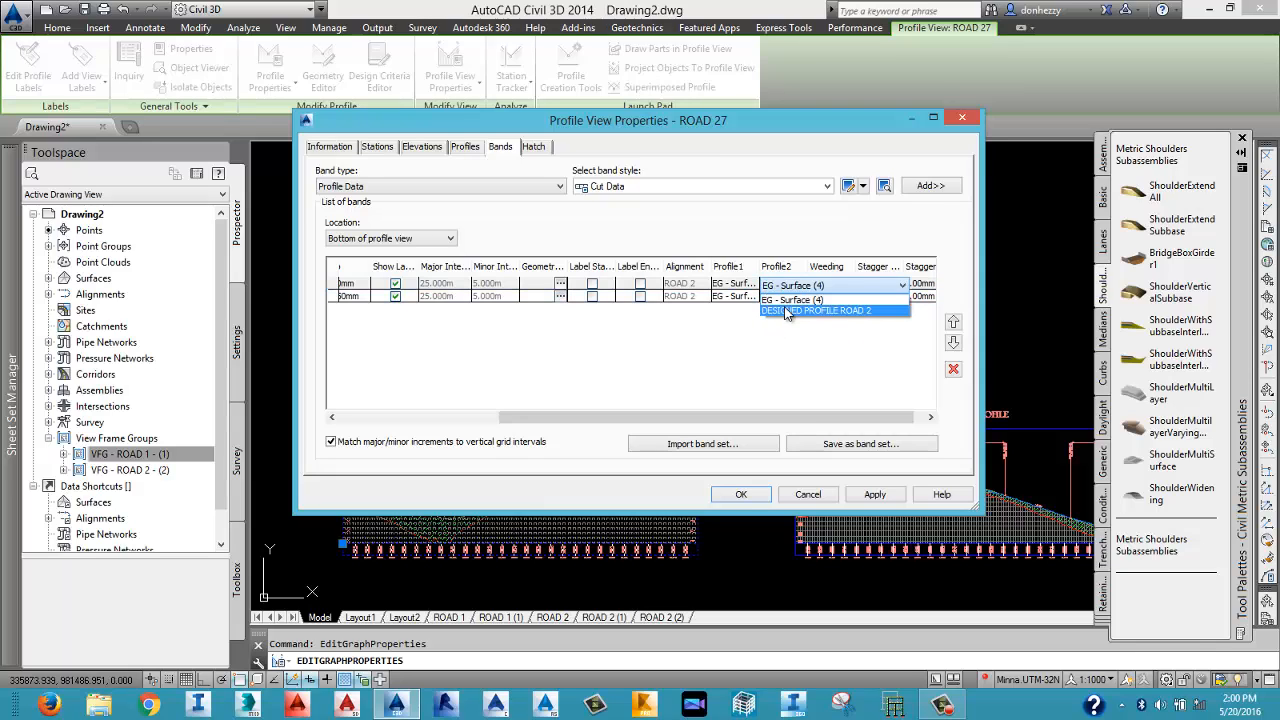
{"action": "left_click", "coordinate": [790, 319]}
{"action": "left_click", "coordinate": [868, 496]}
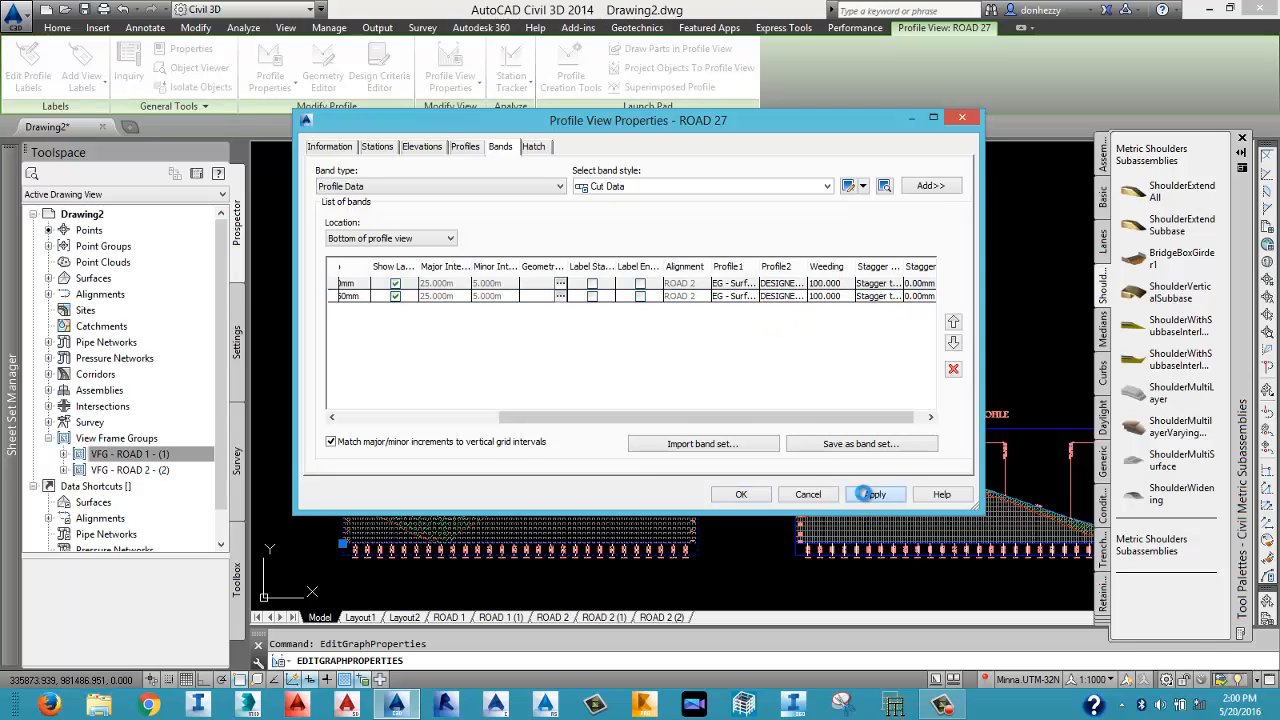
{"action": "left_click", "coordinate": [741, 494]}
{"action": "middle_click_drag", "start_coordinate": [790, 510], "coordinate": [546, 456]}
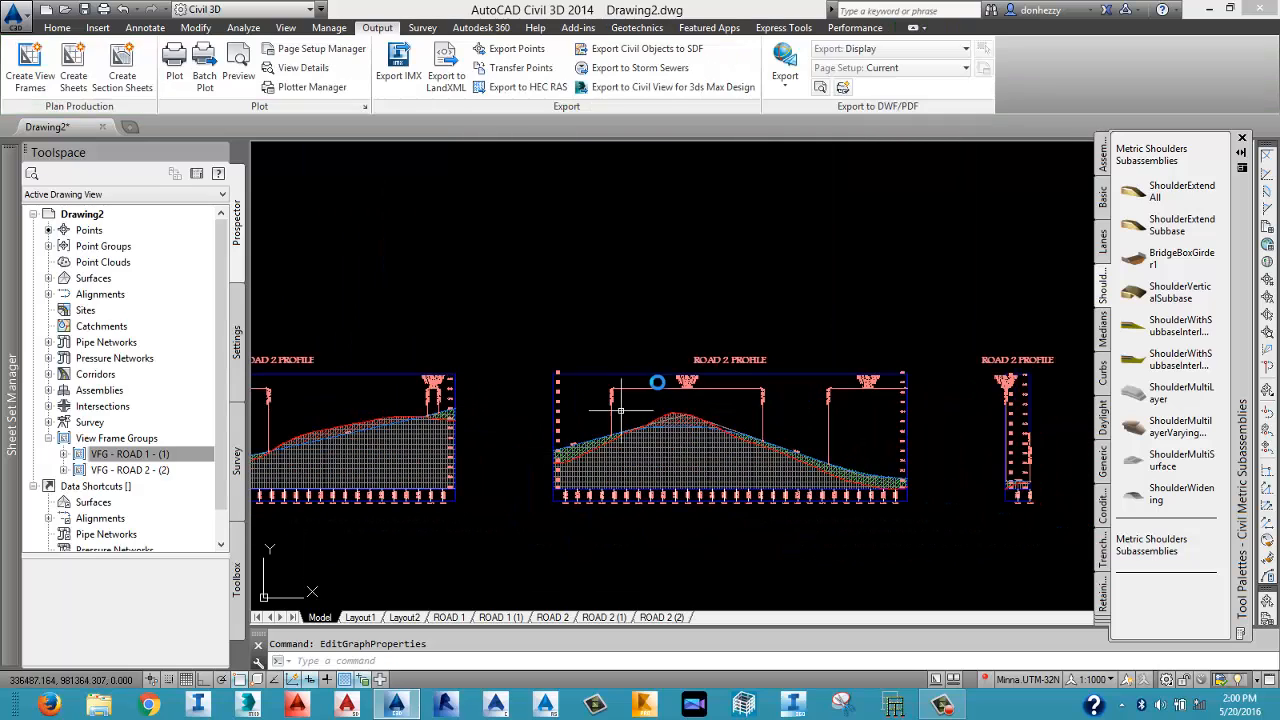
In the second ROAD 2 profile view's properties, set Profile2 of both bottom bands to DESIGNED PROFILE ROAD 2 and apply.
{"action": "left_click", "coordinate": [698, 360]}
{"action": "right_click", "coordinate": [718, 366]}
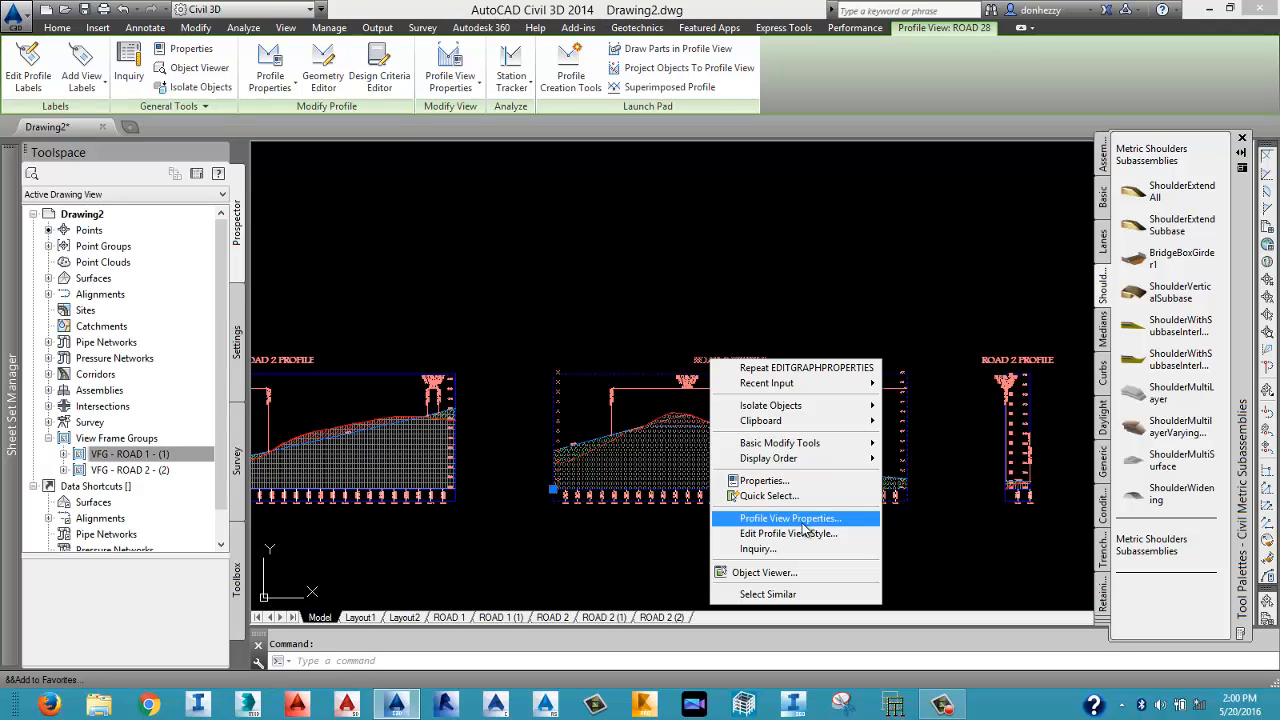
{"action": "left_click", "coordinate": [799, 519]}
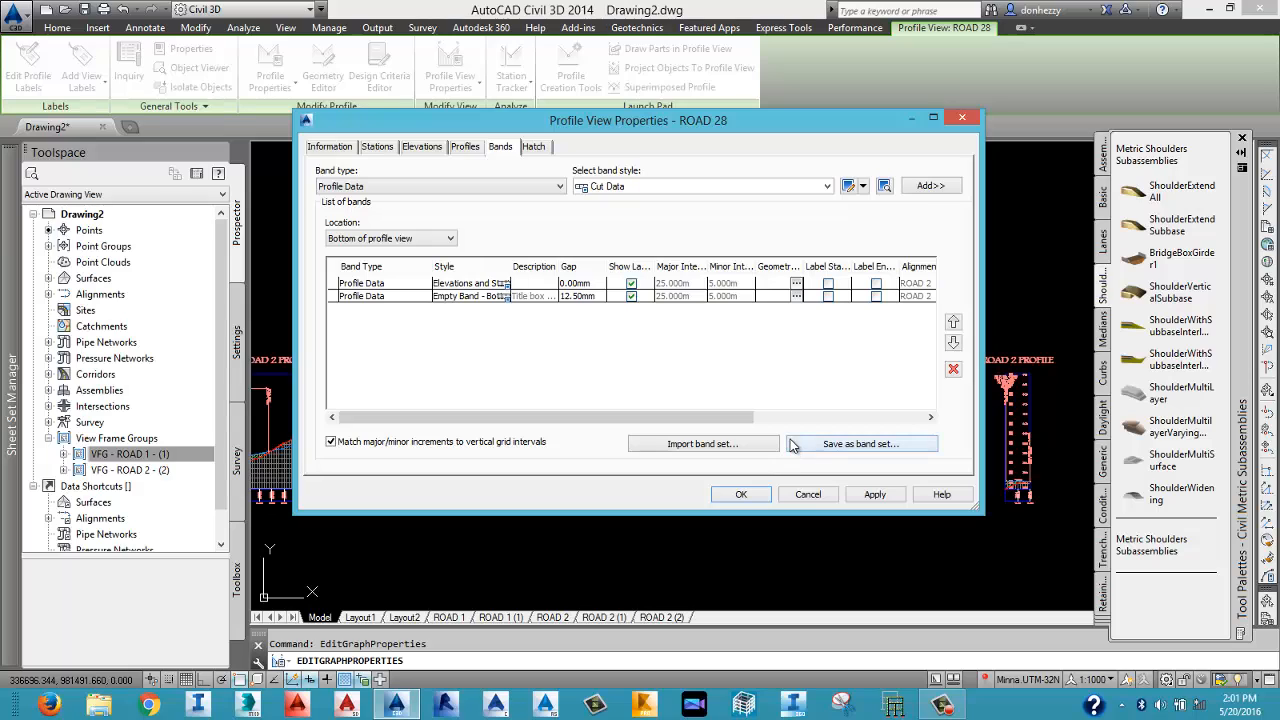
{"action": "left_click_drag", "start_coordinate": [705, 423], "coordinate": [853, 419]}
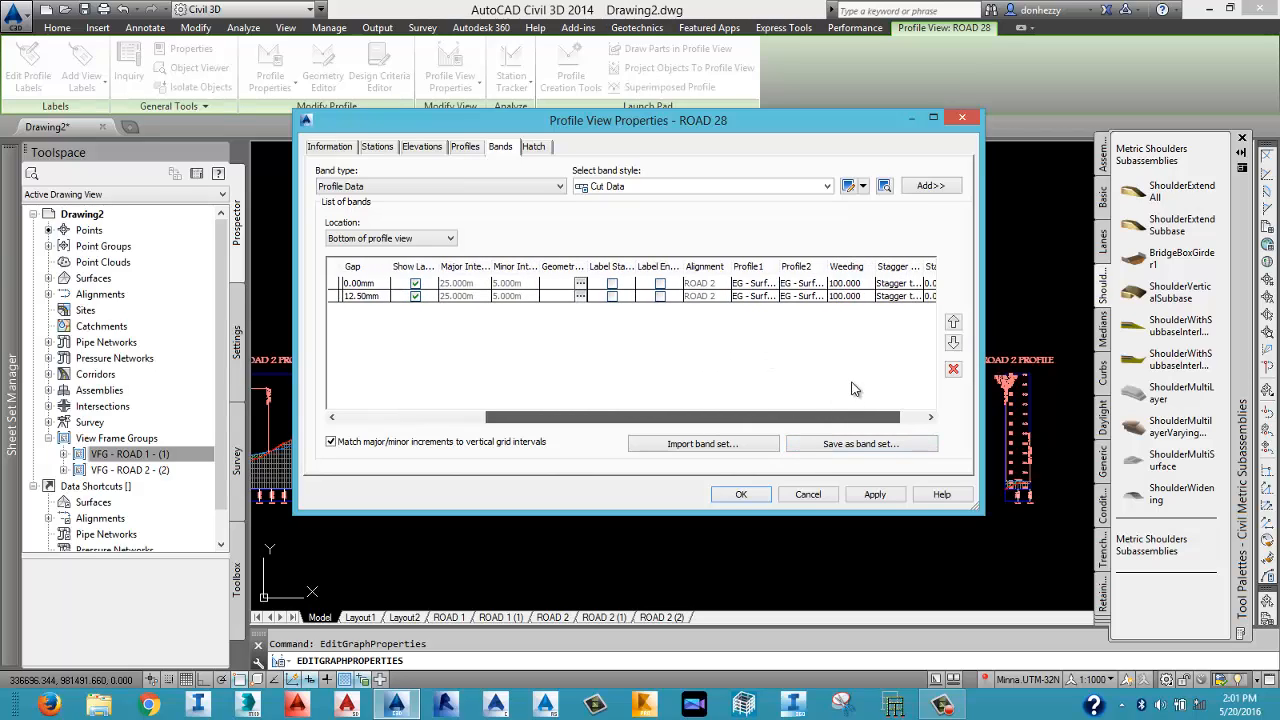
{"action": "left_click", "coordinate": [818, 287]}
{"action": "left_click", "coordinate": [818, 287]}
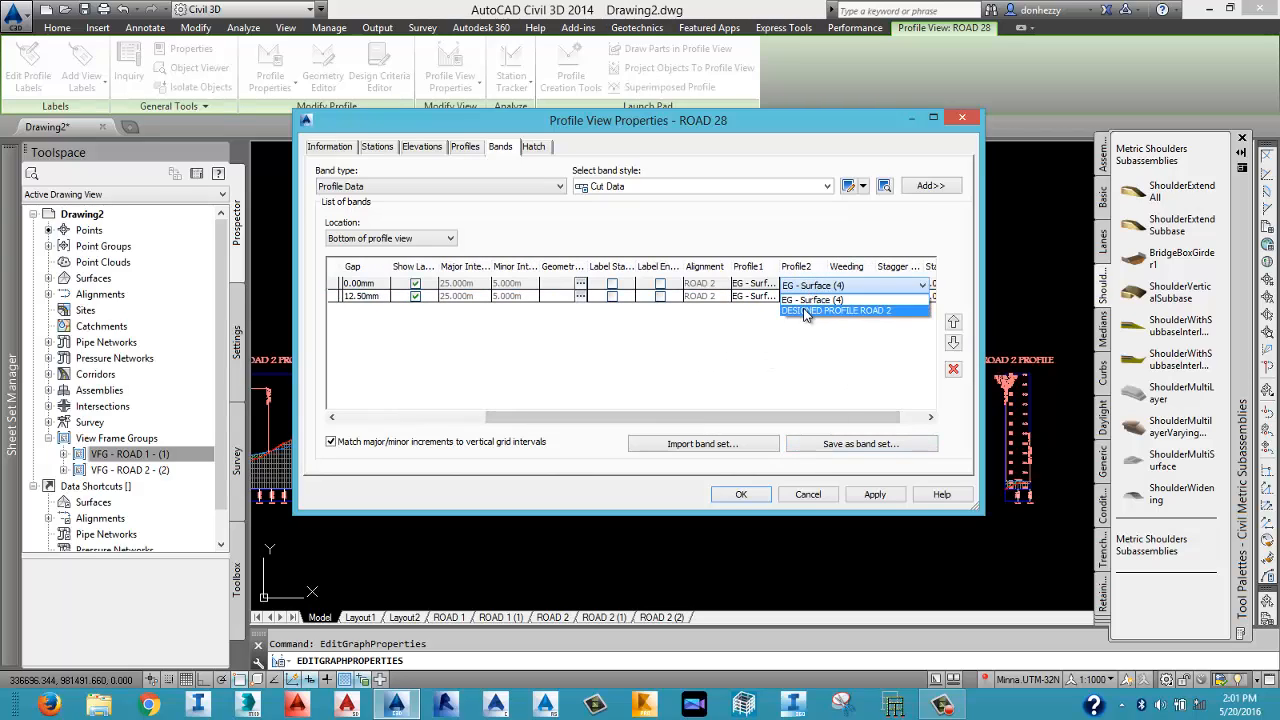
{"action": "left_click", "coordinate": [808, 303]}
{"action": "left_click", "coordinate": [805, 299]}
{"action": "left_click", "coordinate": [805, 299]}
{"action": "left_click", "coordinate": [806, 316]}
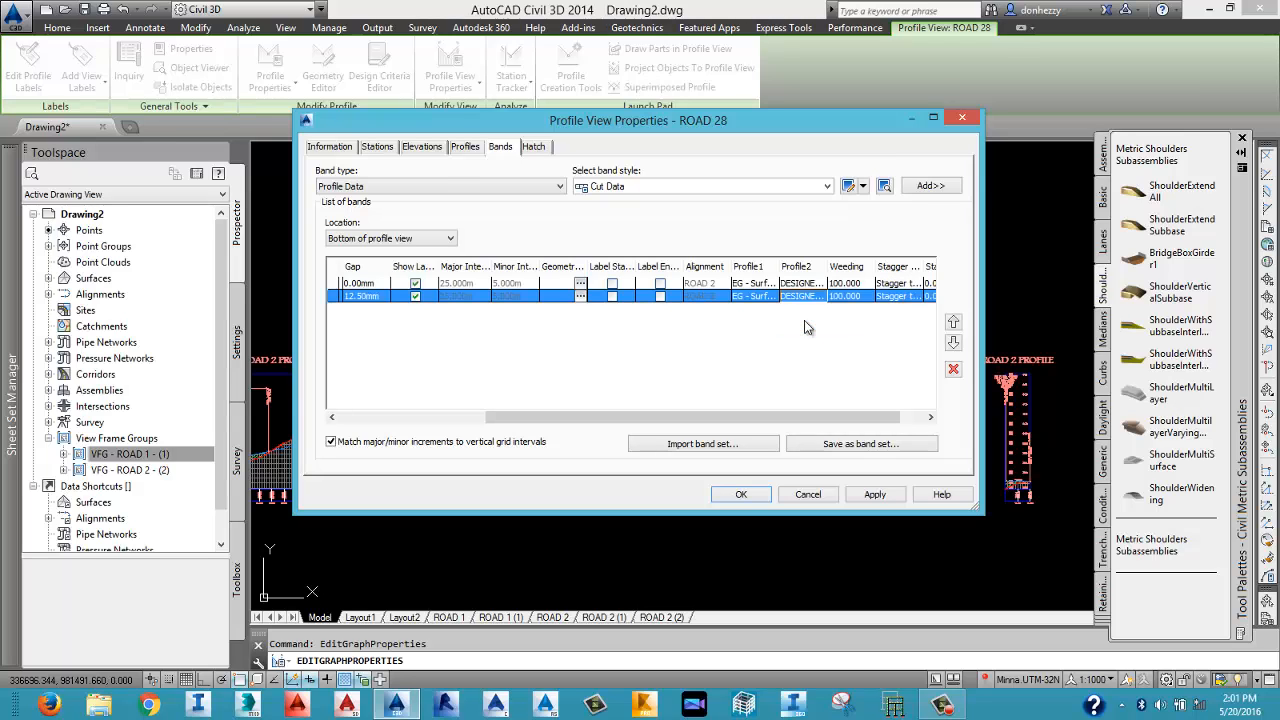
{"action": "left_click", "coordinate": [872, 495]}
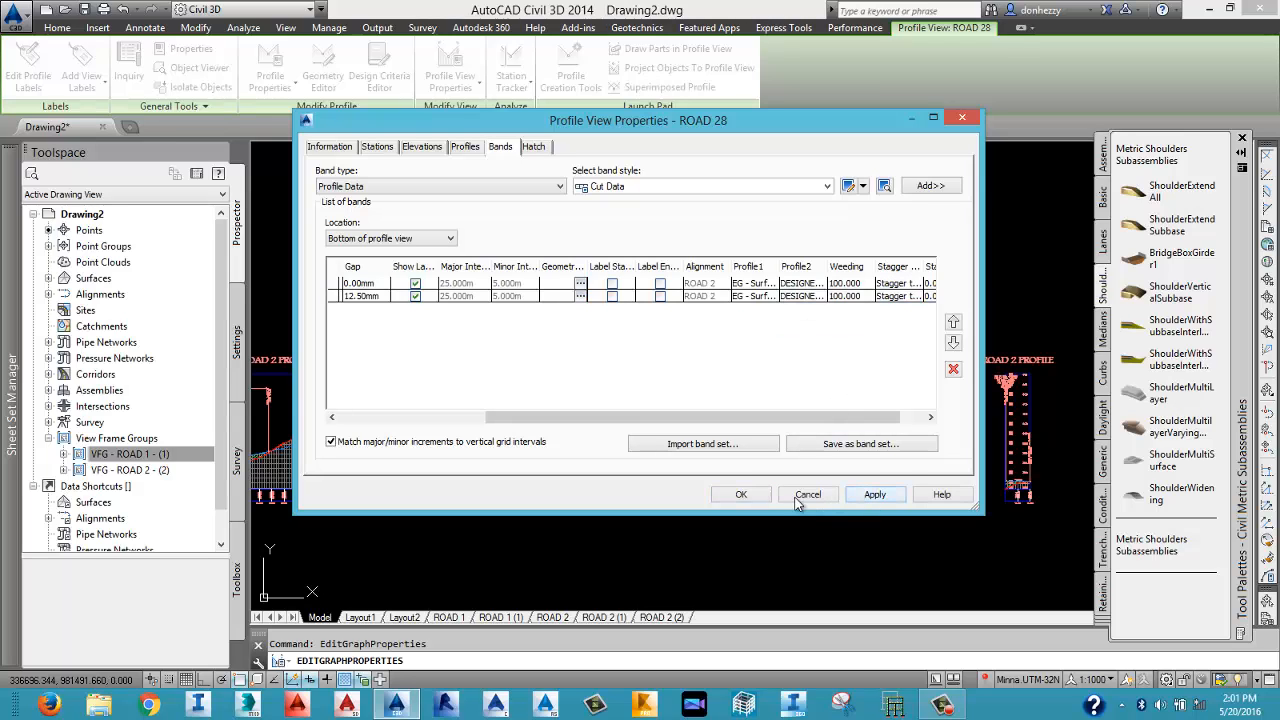
{"action": "left_click", "coordinate": [741, 494]}
Examine the existing and design elevations in the data bands below the ROAD 1 and ROAD 2 profile views.
{"action": "scroll", "coordinate": [789, 462], "scroll_direction": "down", "scroll_amount": 3}
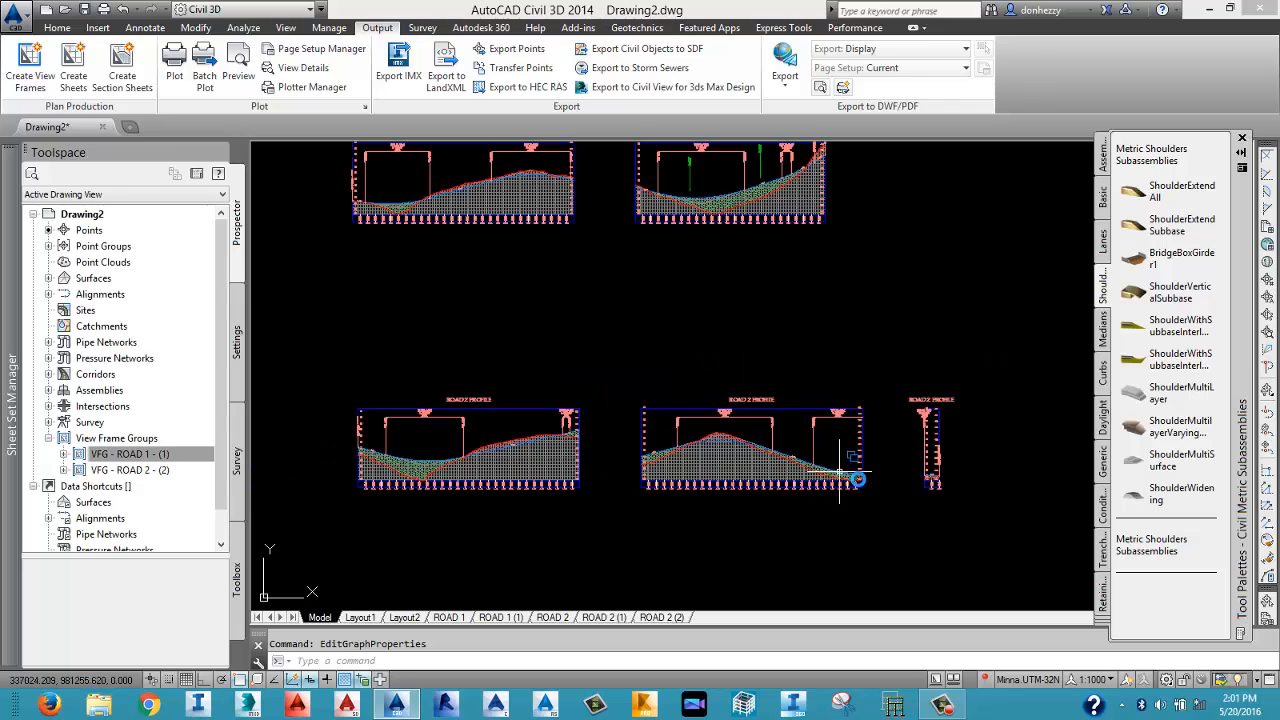
{"action": "scroll", "coordinate": [560, 485], "scroll_direction": "up", "scroll_amount": 6}
{"action": "scroll", "coordinate": [560, 485], "scroll_direction": "up", "scroll_amount": 4}
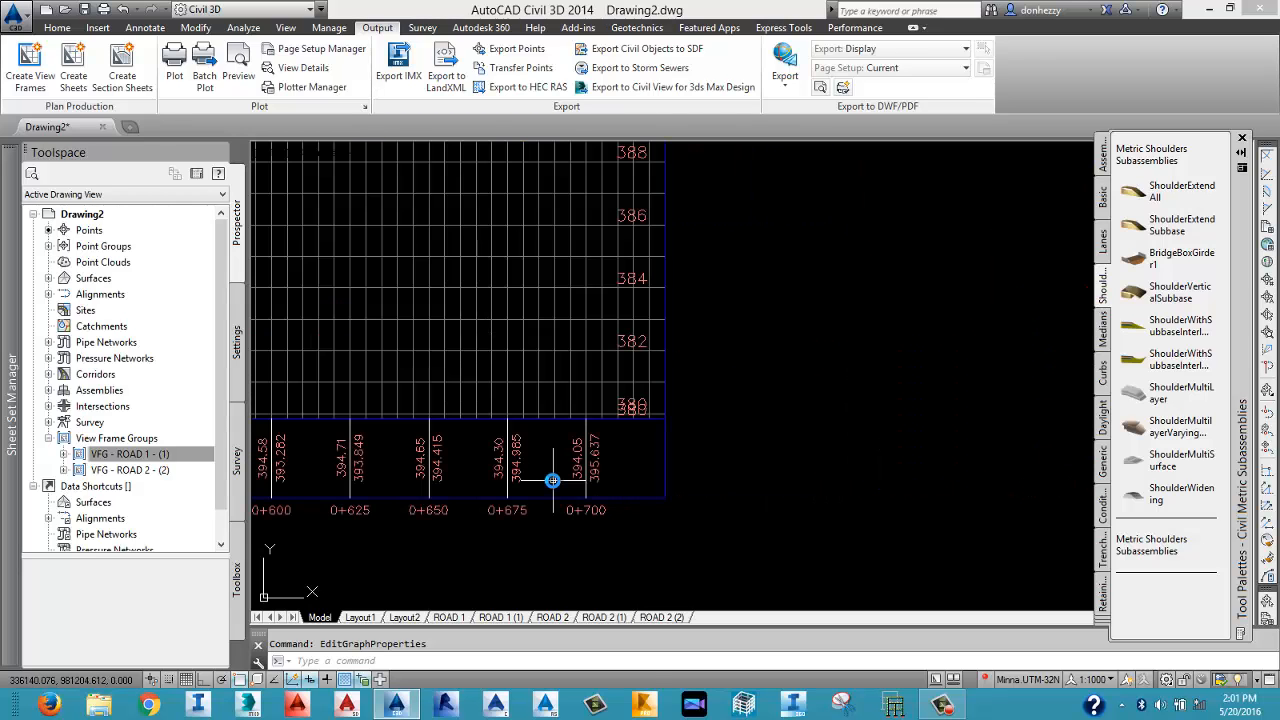
{"action": "scroll", "coordinate": [552, 480], "scroll_direction": "down", "scroll_amount": 6}
{"action": "scroll", "coordinate": [823, 492], "scroll_direction": "up", "scroll_amount": 7}
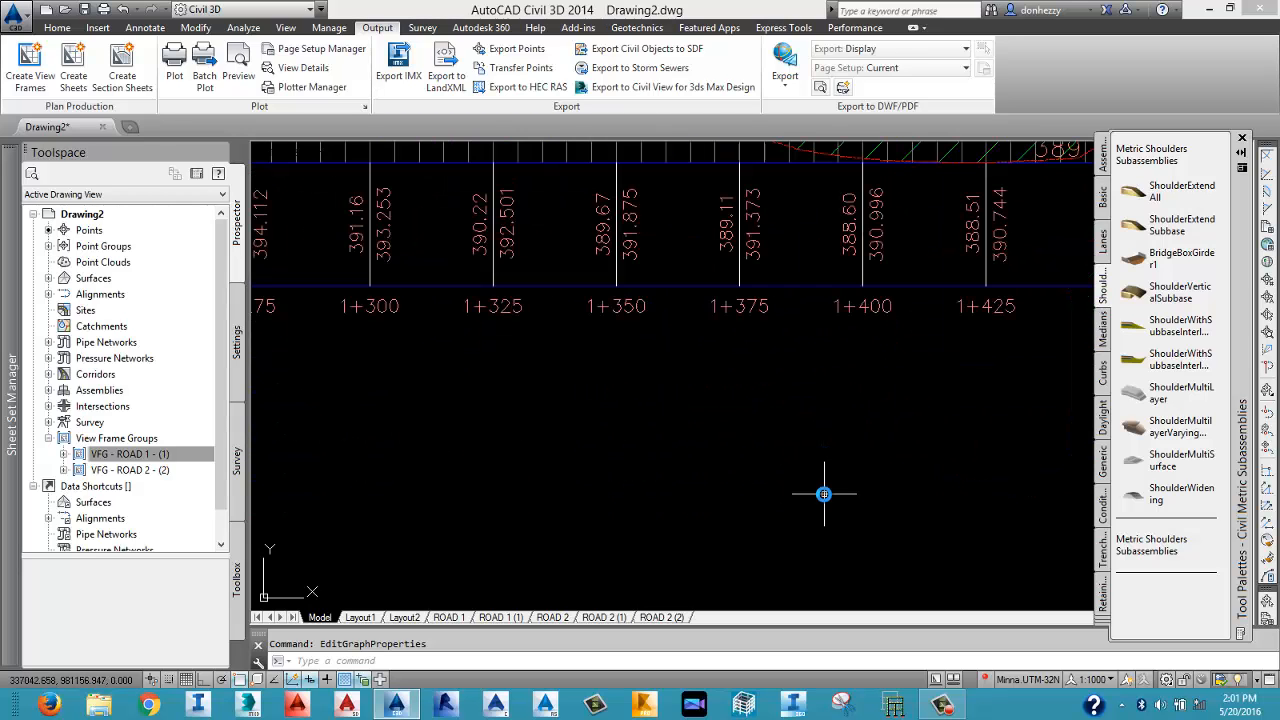
{"action": "scroll", "coordinate": [823, 493], "scroll_direction": "down", "scroll_amount": 6}
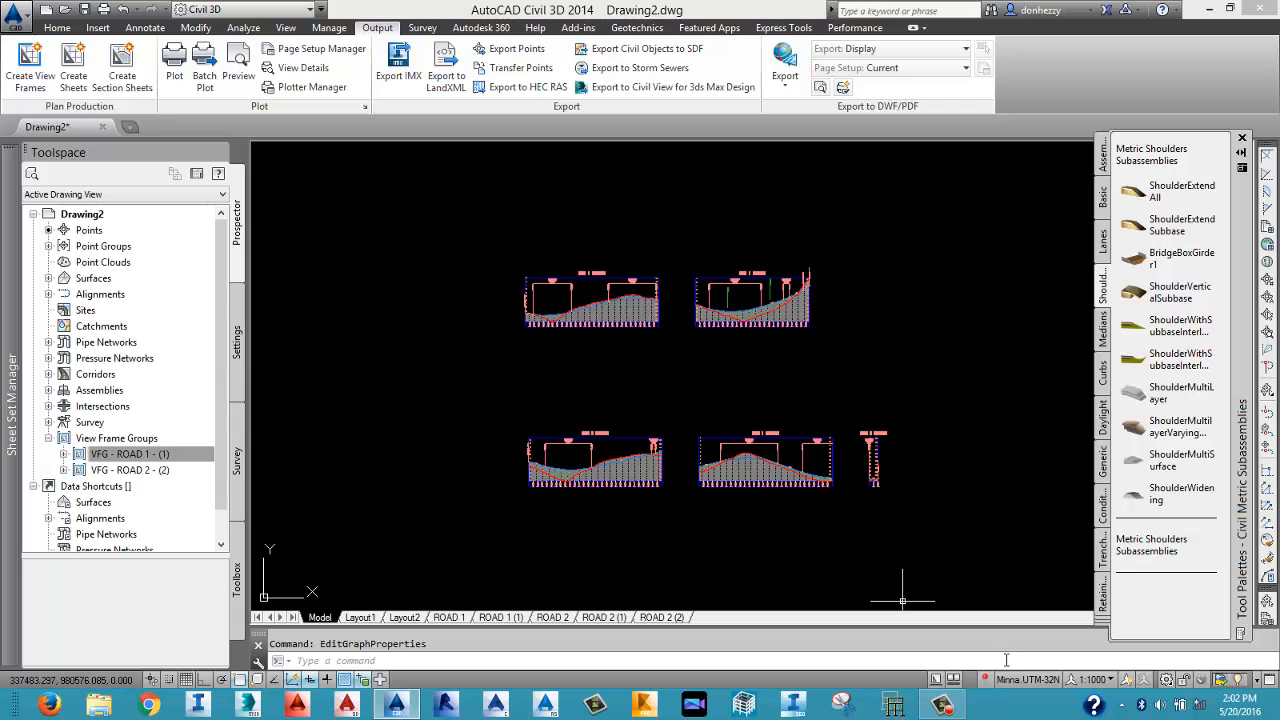
{"action": "left_click", "coordinate": [942, 705]}
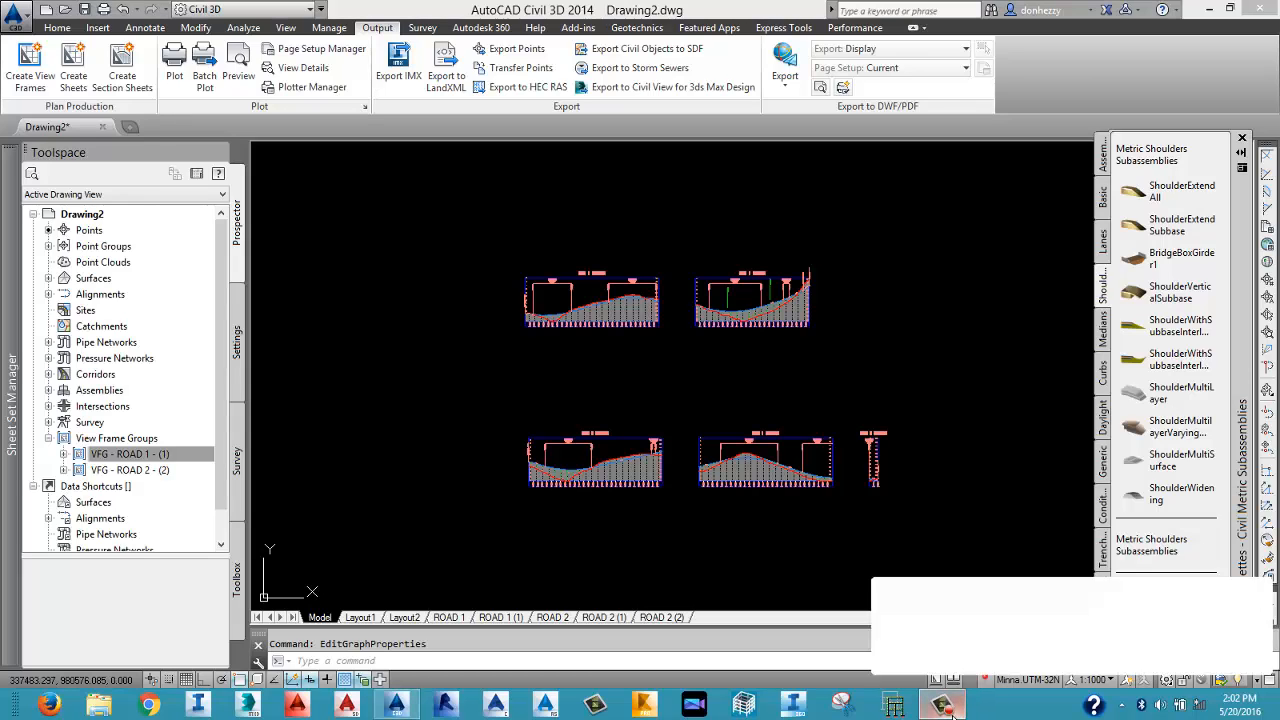
{"action": "left_click", "coordinate": [1203, 628]}
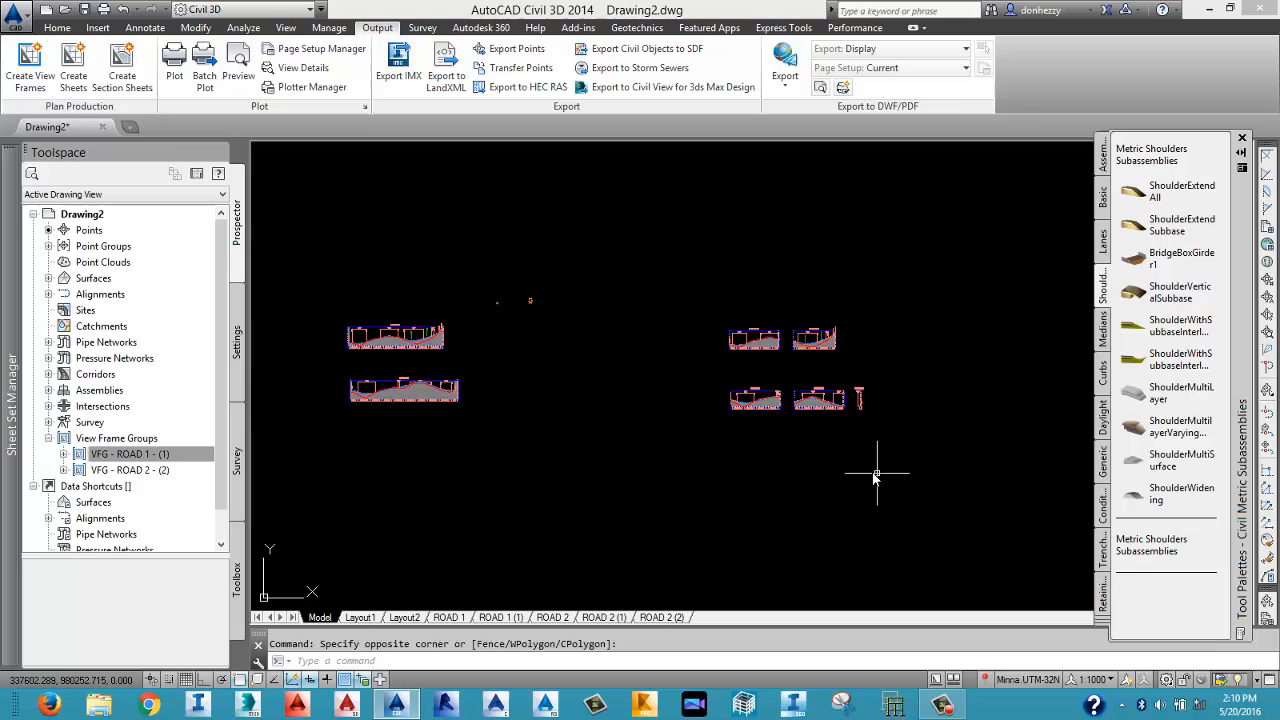
{"action": "left_click", "coordinate": [877, 473]}
{"action": "left_click", "coordinate": [797, 455]}
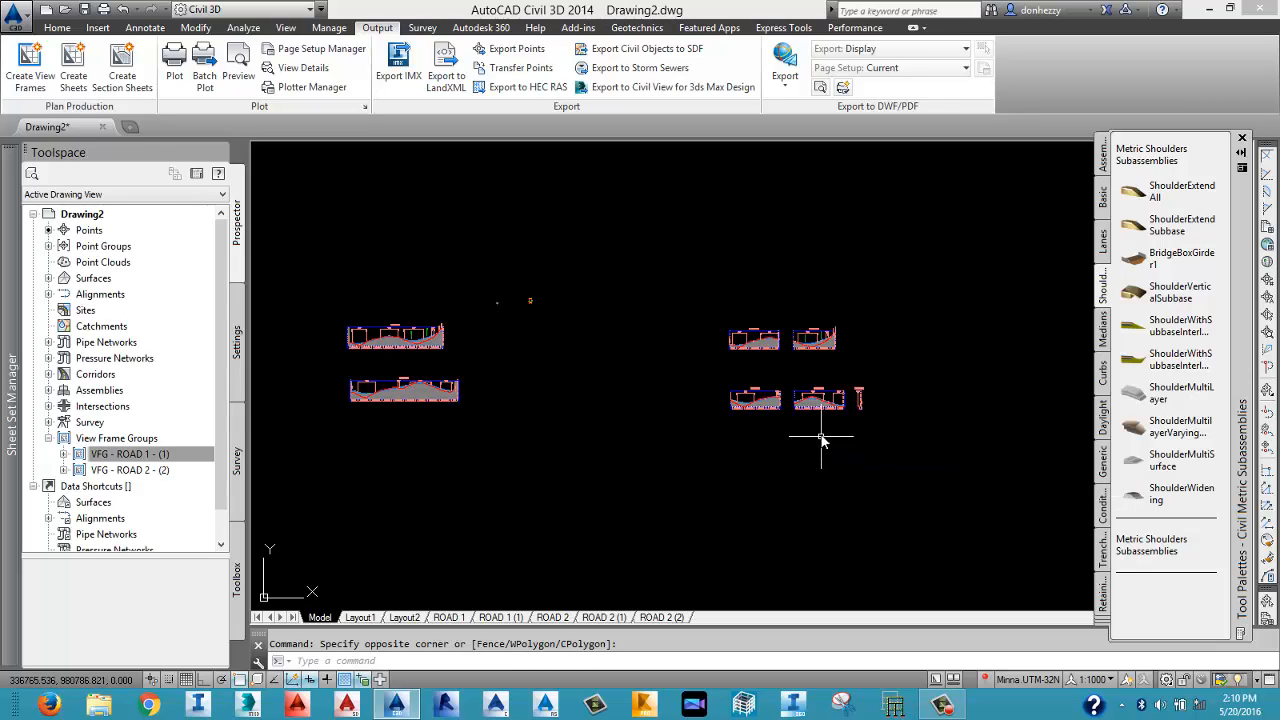
{"action": "scroll", "coordinate": [760, 430], "scroll_direction": "down", "scroll_amount": 4}
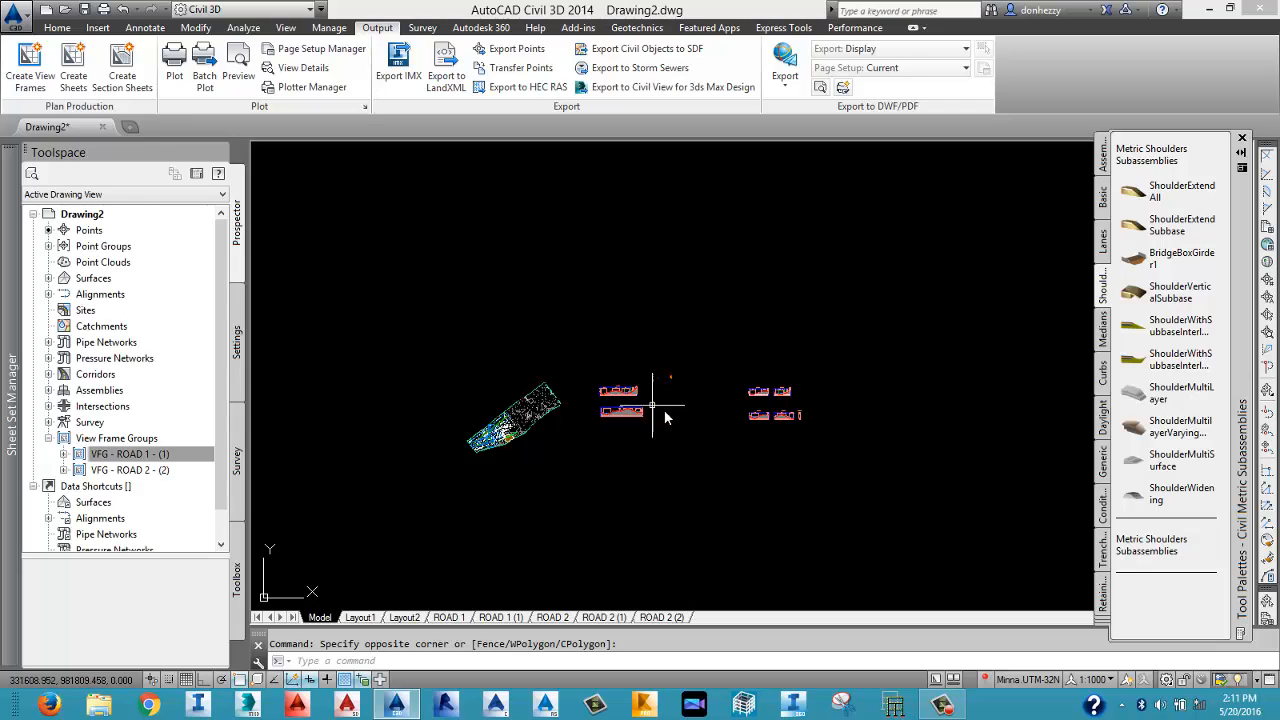
{"action": "scroll", "coordinate": [706, 427], "scroll_direction": "up", "scroll_amount": 4}
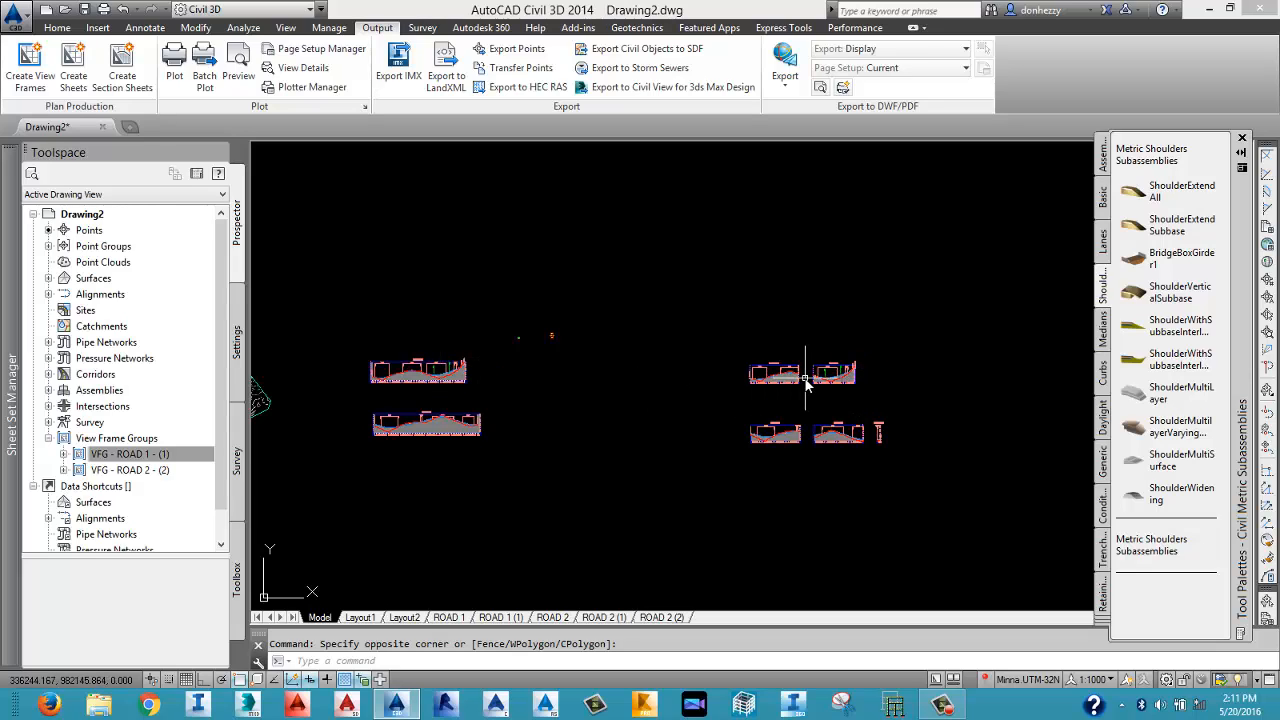
{"action": "scroll", "coordinate": [806, 380], "scroll_direction": "up", "scroll_amount": 7}
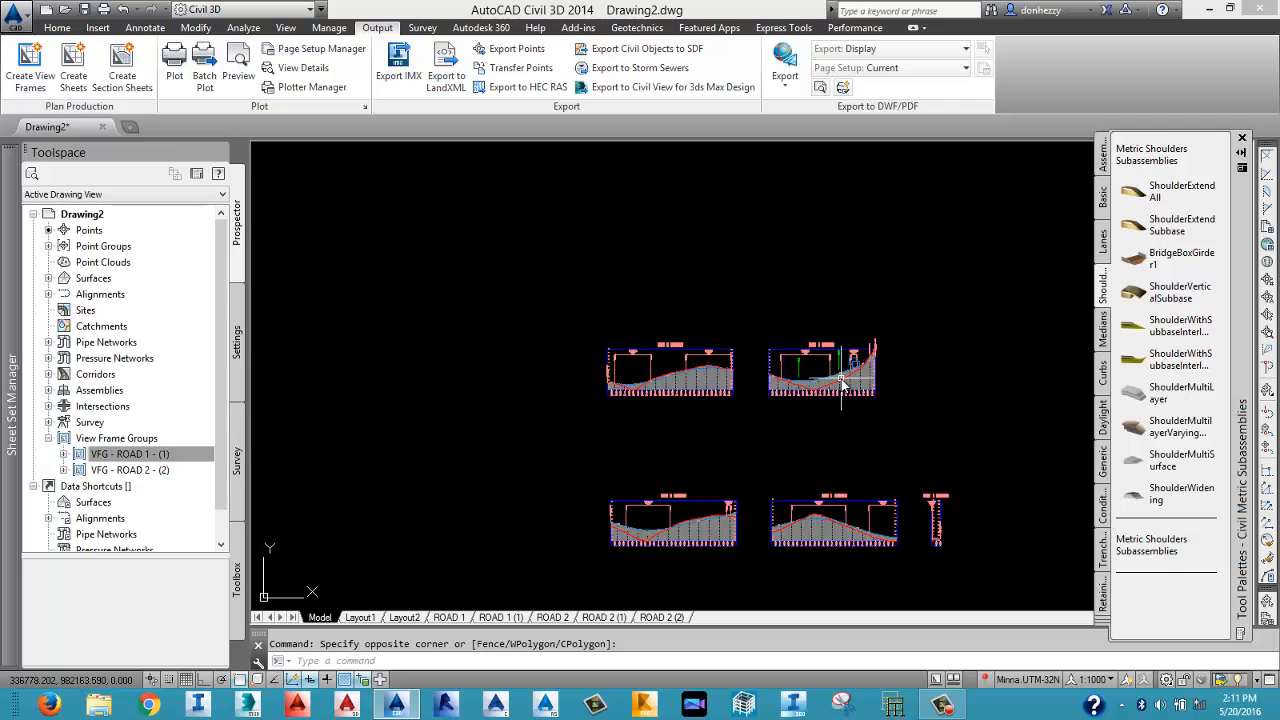
{"action": "middle_click_drag", "start_coordinate": [780, 391], "coordinate": [826, 397]}
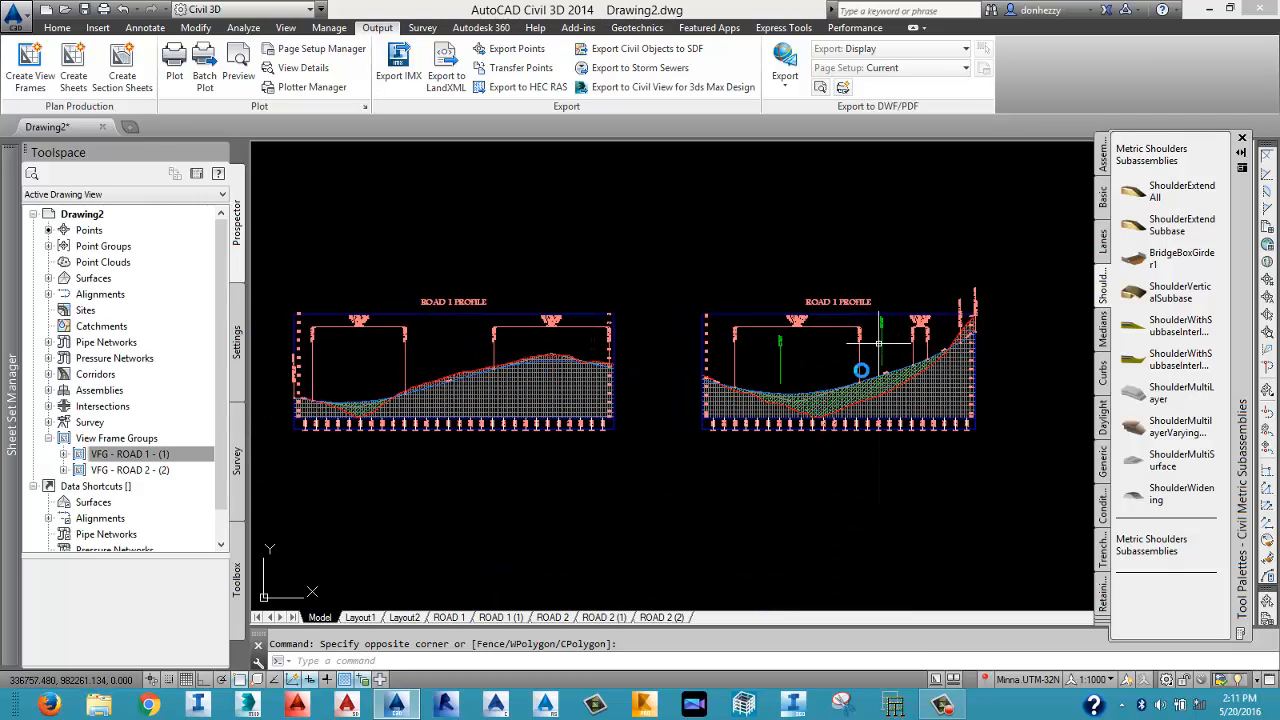
{"action": "scroll", "coordinate": [690, 380], "scroll_direction": "down", "scroll_amount": 5}
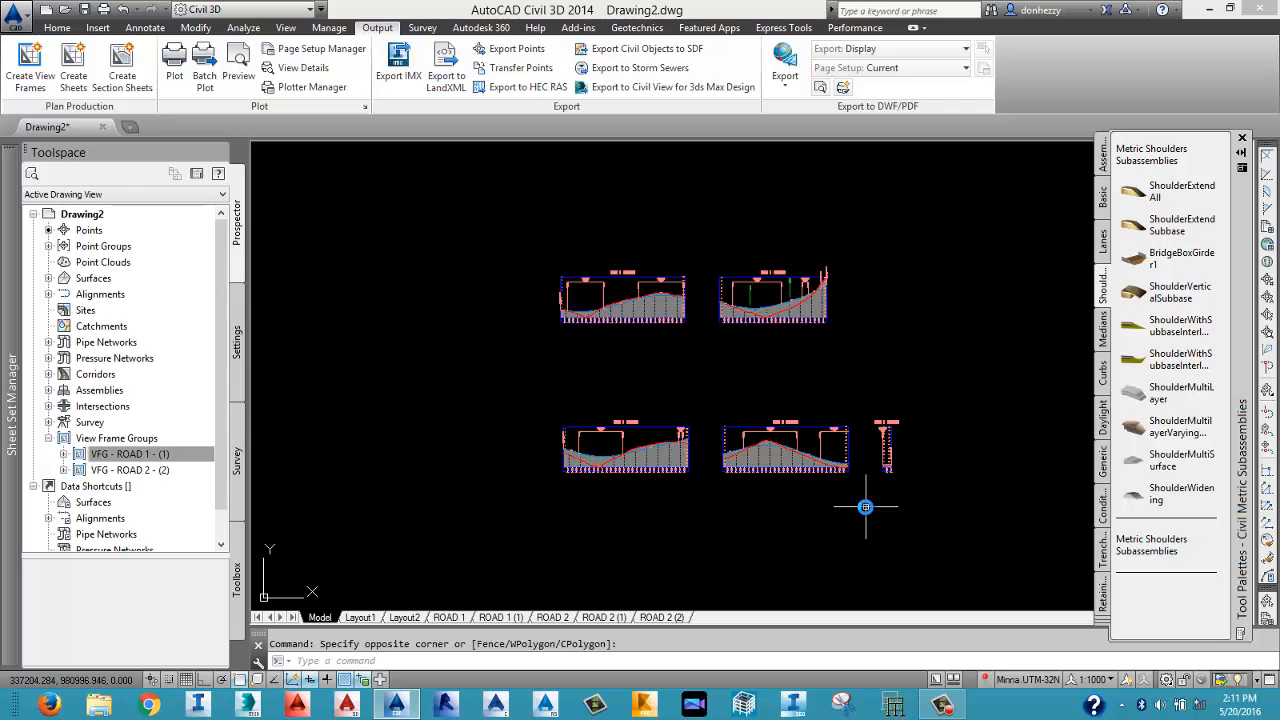
Review the plan and profile on the ROAD 2 sheet, and return to the site plan in model space.
{"action": "left_click", "coordinate": [556, 618]}
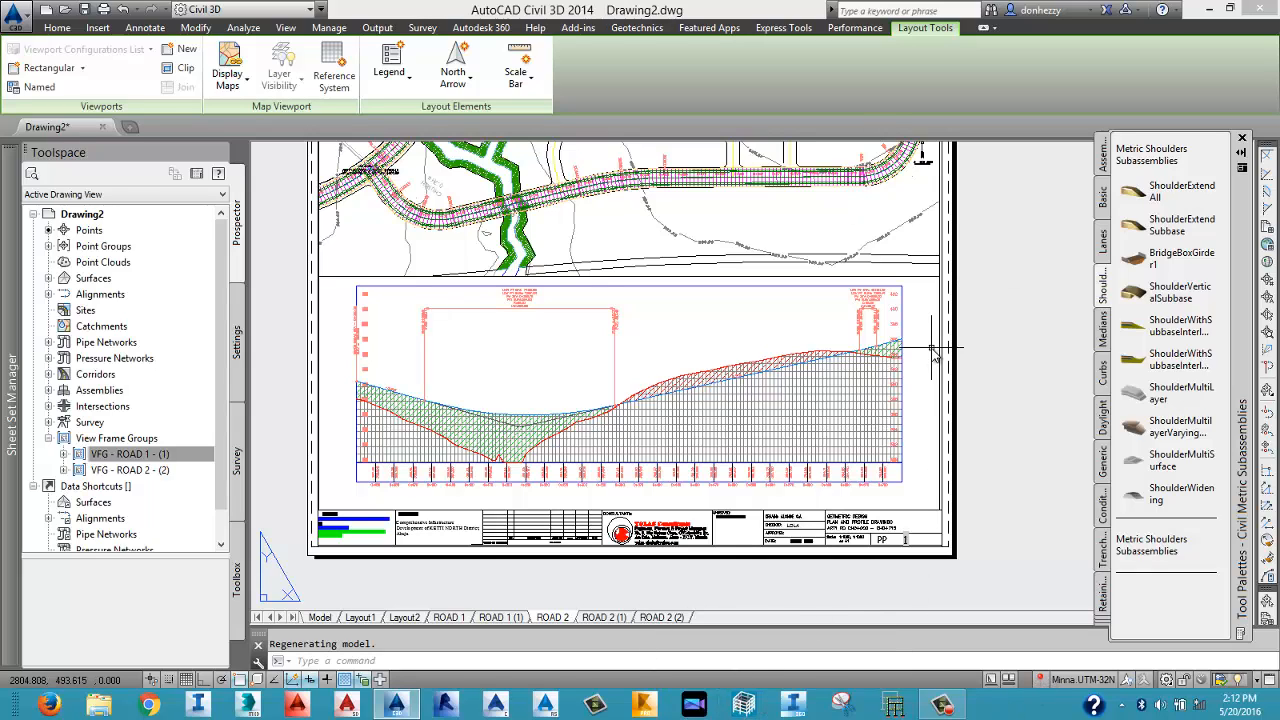
{"action": "left_click", "coordinate": [319, 618]}
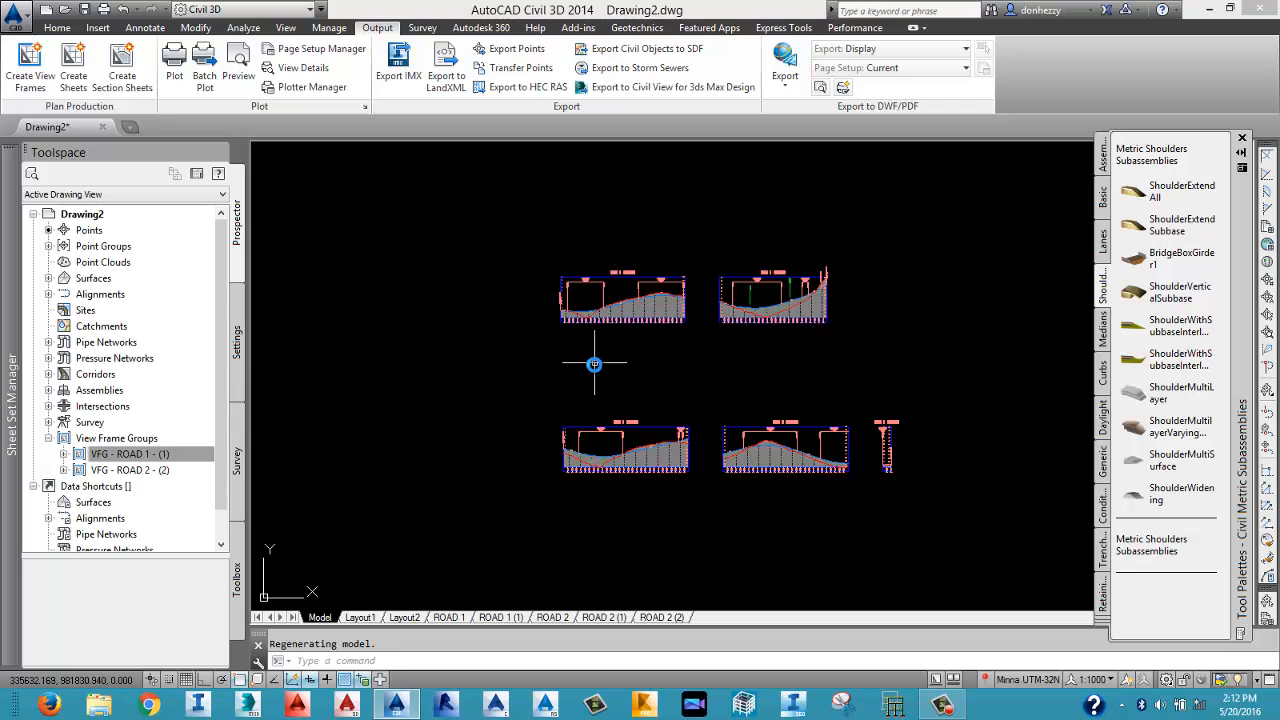
{"action": "scroll", "coordinate": [594, 374], "scroll_direction": "down", "scroll_amount": 2}
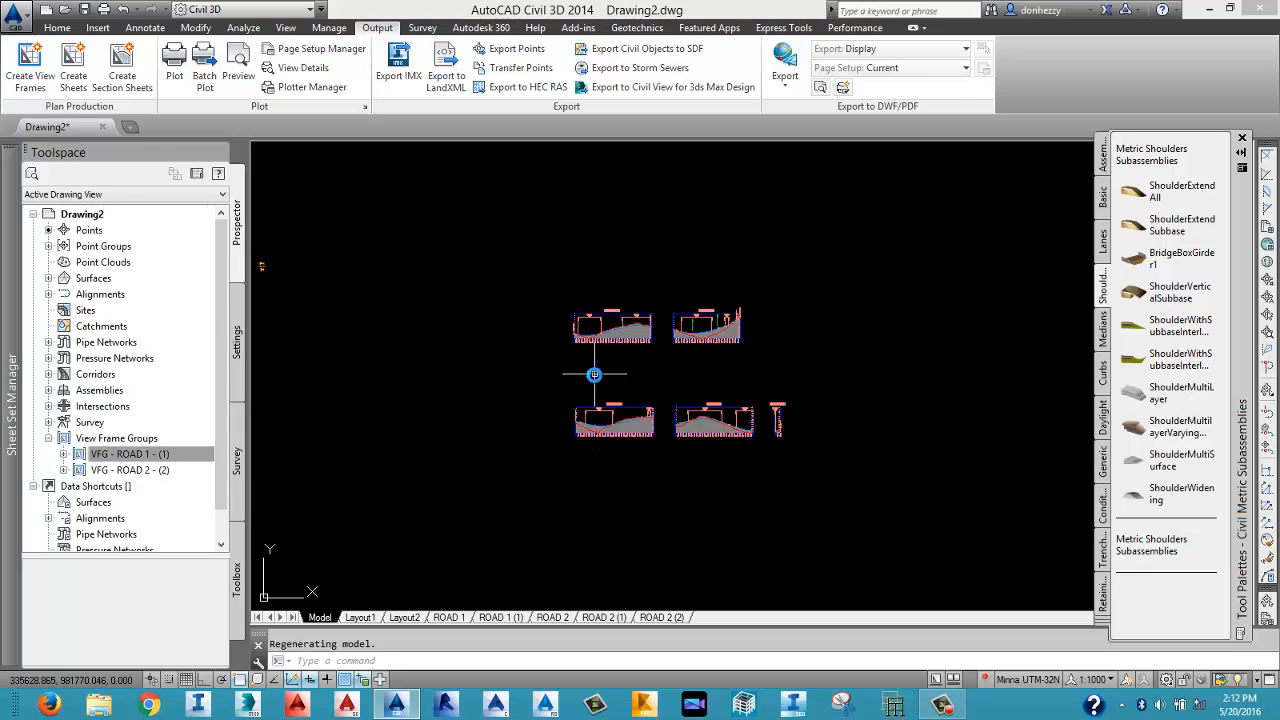
{"action": "scroll", "coordinate": [594, 374], "scroll_direction": "down", "scroll_amount": 2}
{"action": "middle_click_drag", "start_coordinate": [523, 409], "coordinate": [677, 317]}
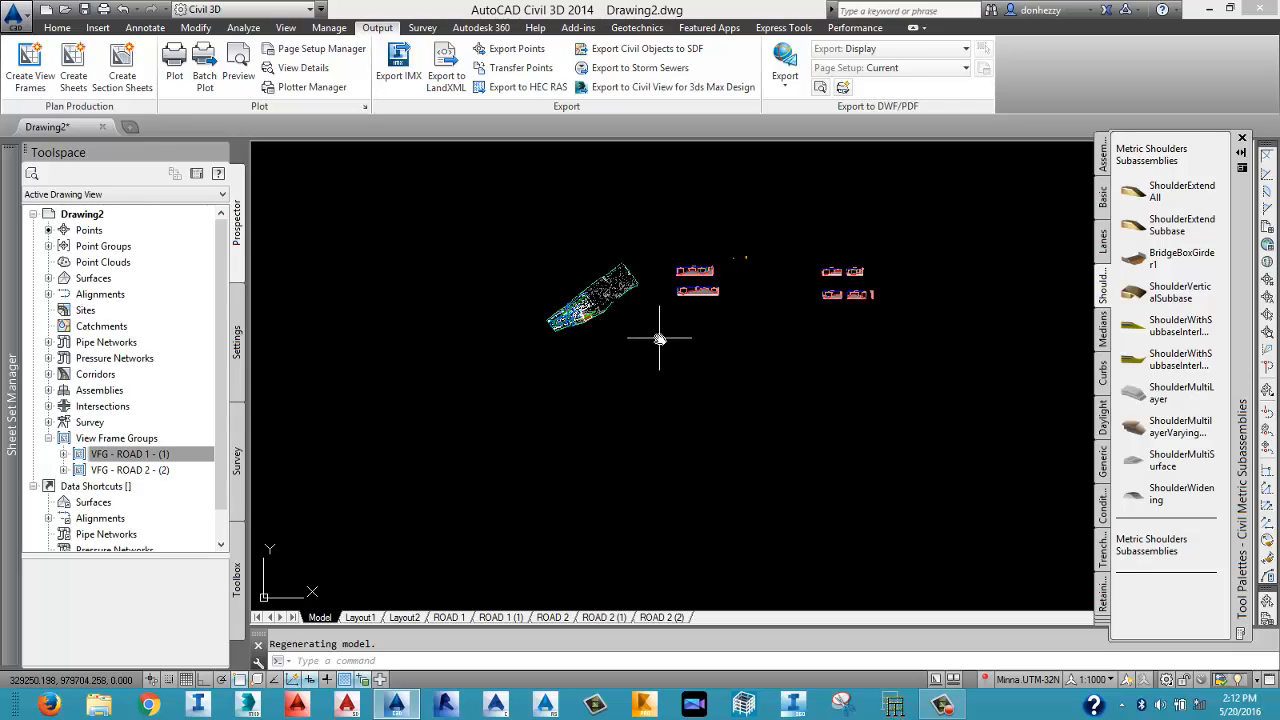
{"action": "scroll", "coordinate": [670, 330], "scroll_direction": "up", "scroll_amount": 3}
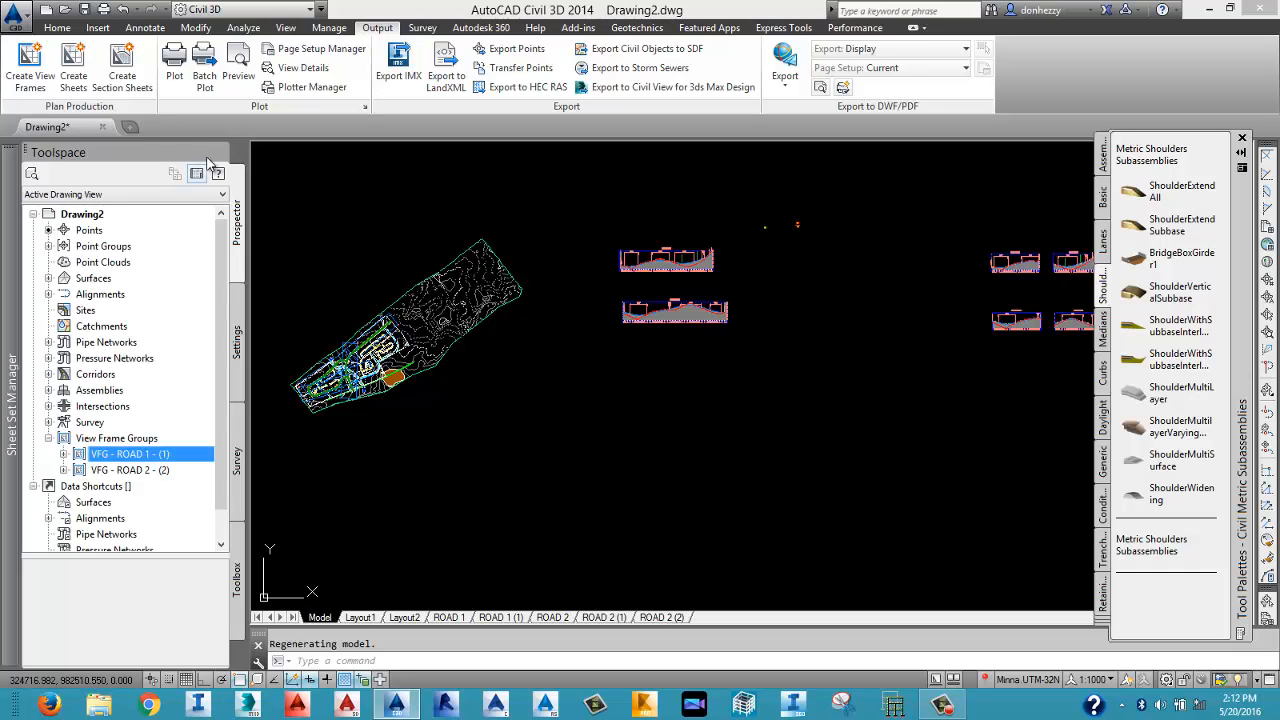
Select the ROAD 1 corridor near station 0+000 in the site plan and open its corridor properties.
{"action": "left_click", "coordinate": [59, 29]}
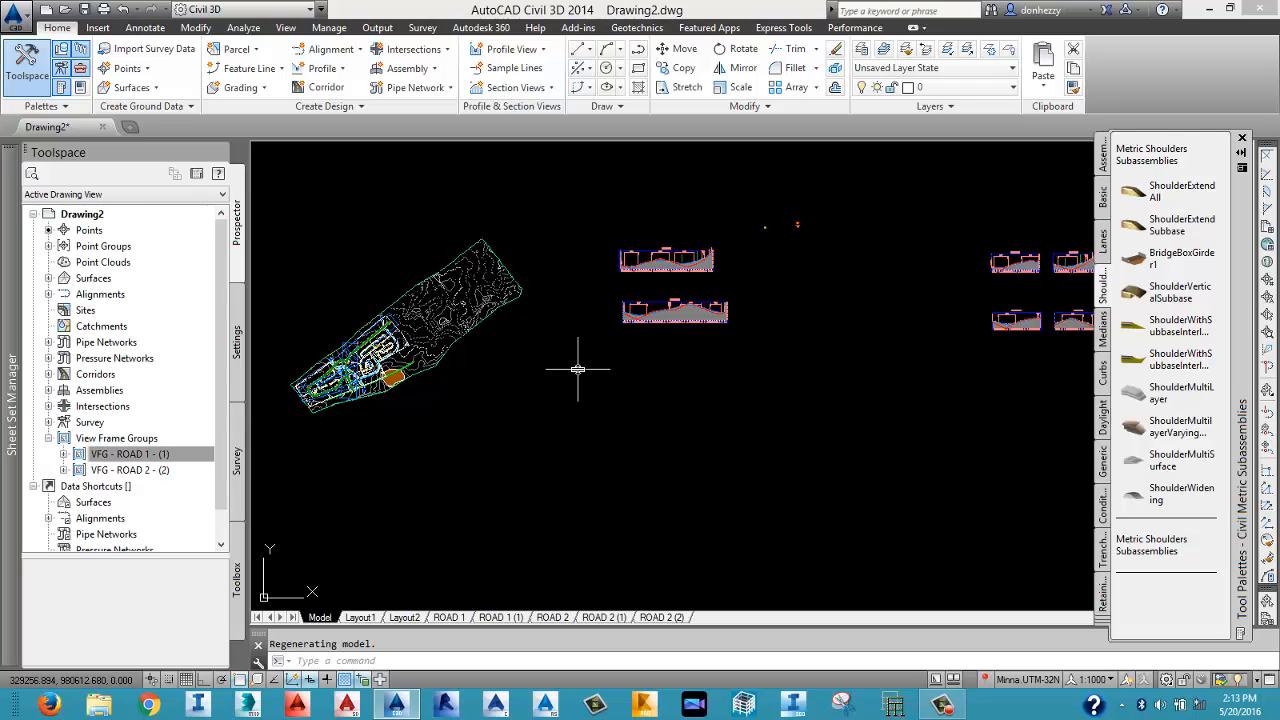
{"action": "left_click", "coordinate": [577, 369]}
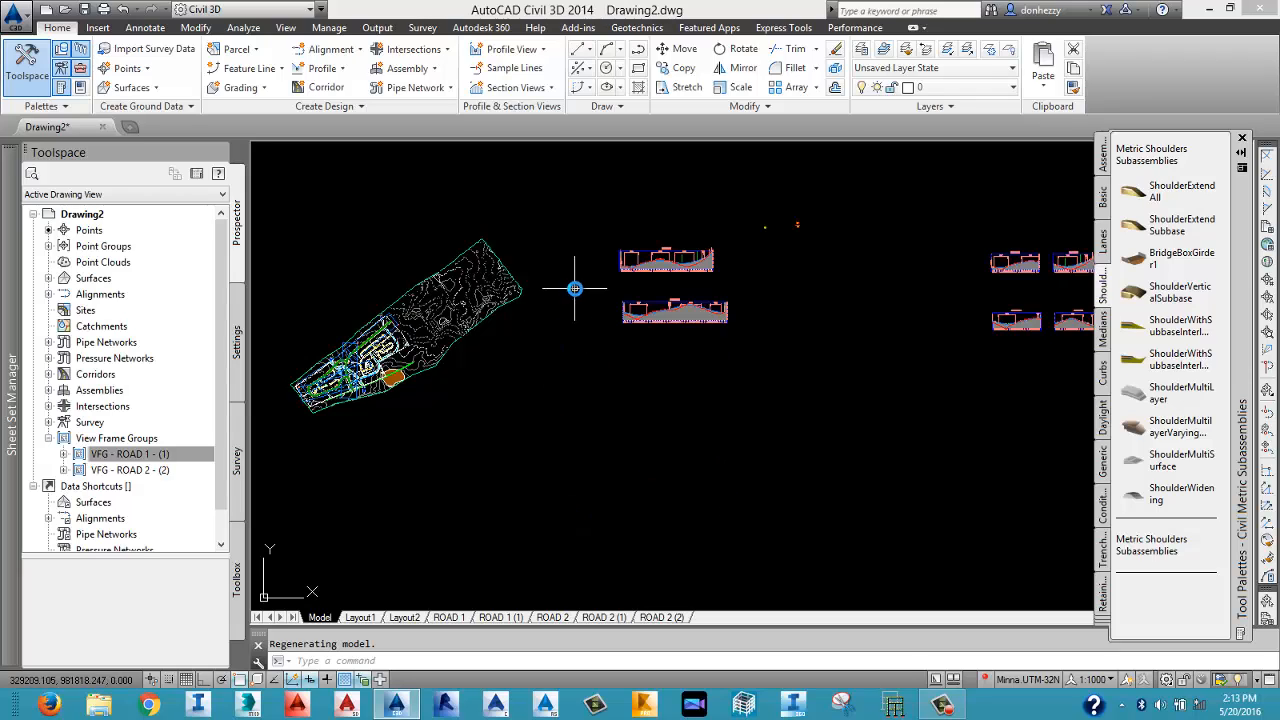
{"action": "middle_click_drag", "start_coordinate": [503, 366], "coordinate": [594, 354]}
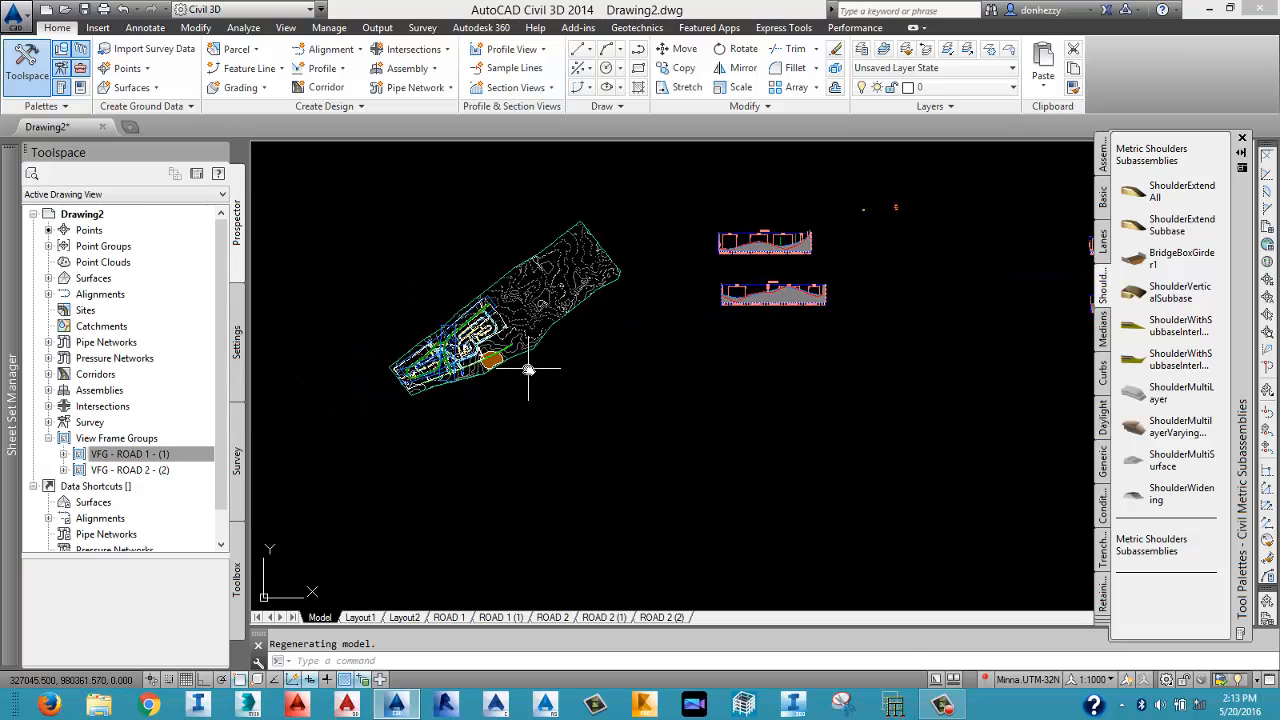
{"action": "scroll", "coordinate": [443, 343], "scroll_direction": "up", "scroll_amount": 5}
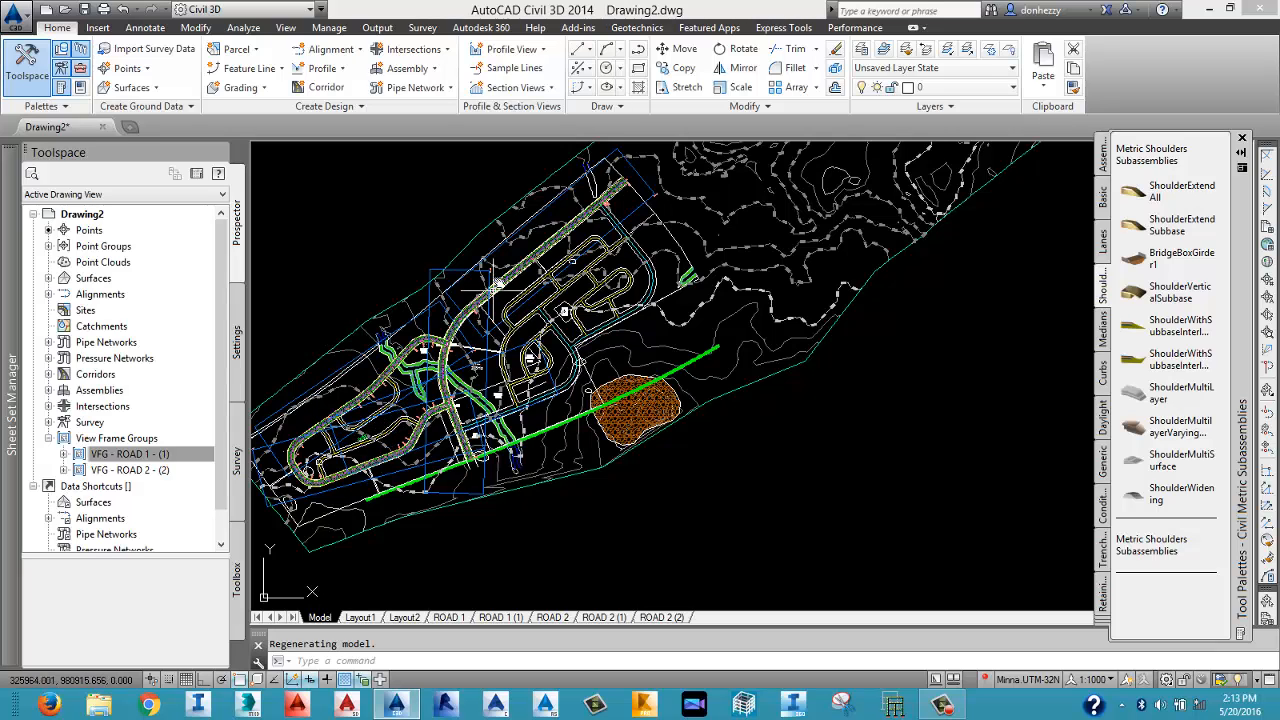
{"action": "middle_click_drag", "start_coordinate": [551, 235], "coordinate": [545, 355]}
{"action": "scroll", "coordinate": [607, 302], "scroll_direction": "up", "scroll_amount": 8}
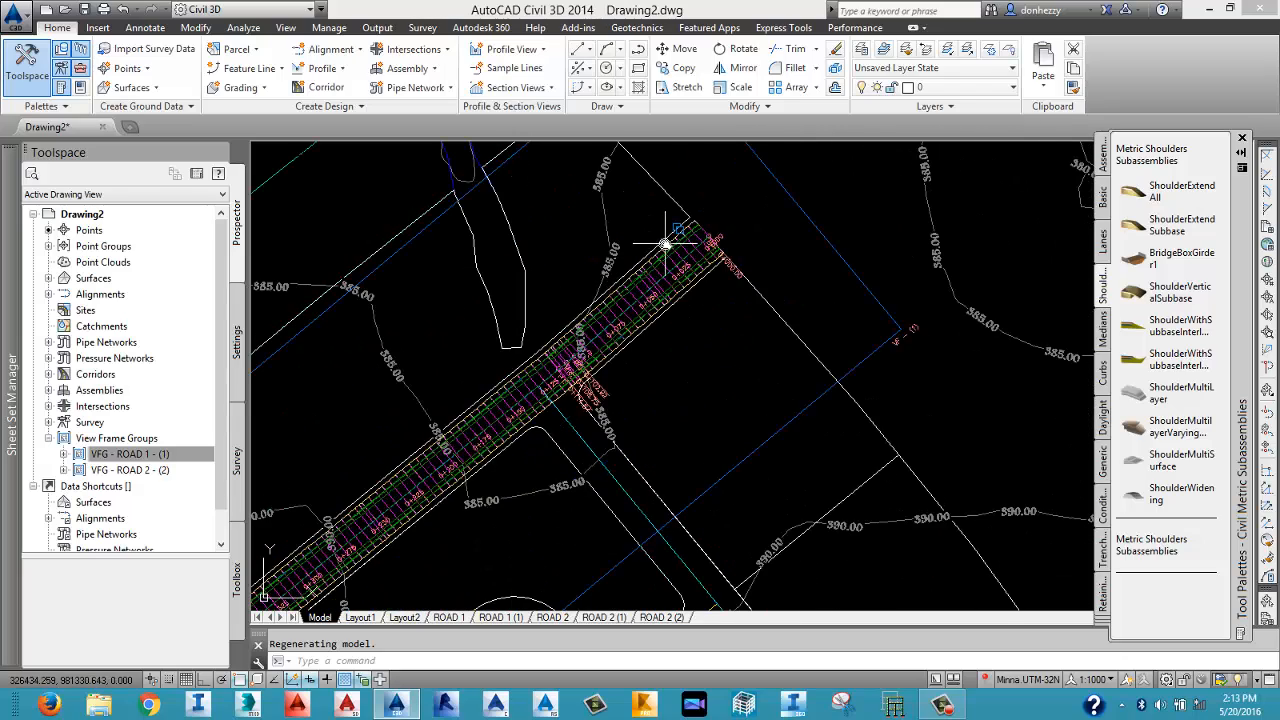
{"action": "scroll", "coordinate": [666, 237], "scroll_direction": "down", "scroll_amount": 2}
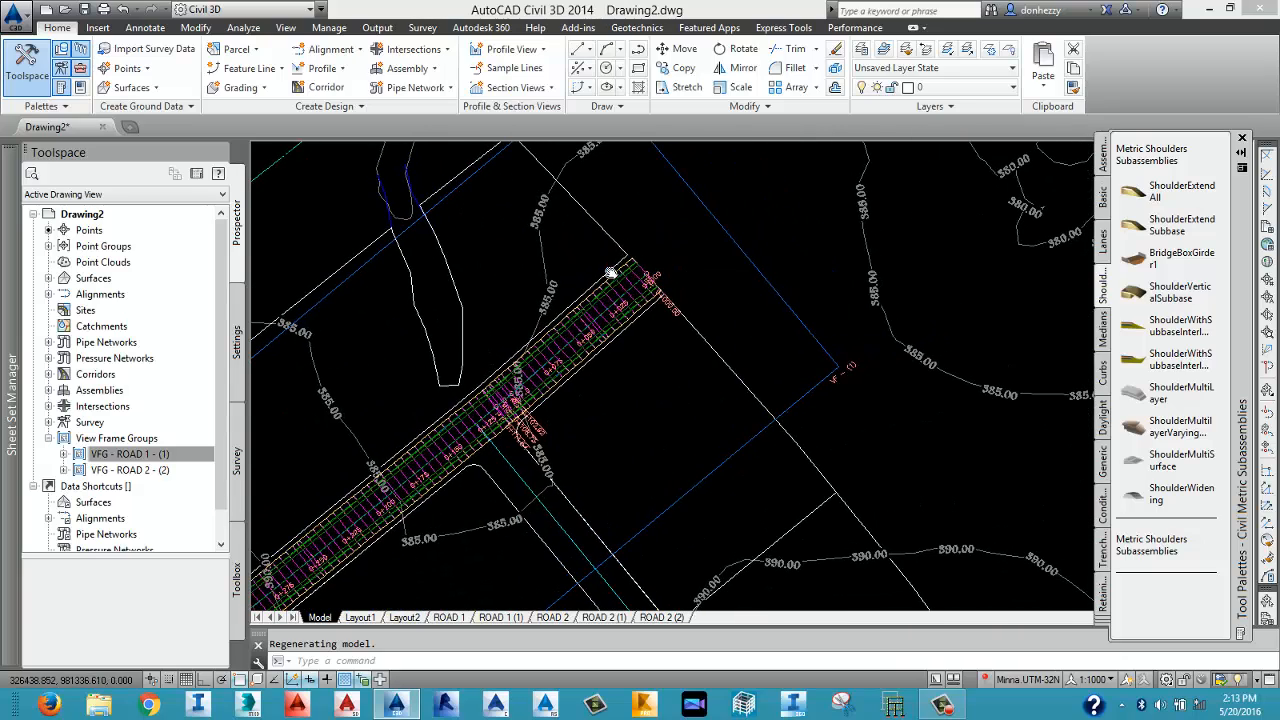
{"action": "scroll", "coordinate": [643, 268], "scroll_direction": "down", "scroll_amount": 3}
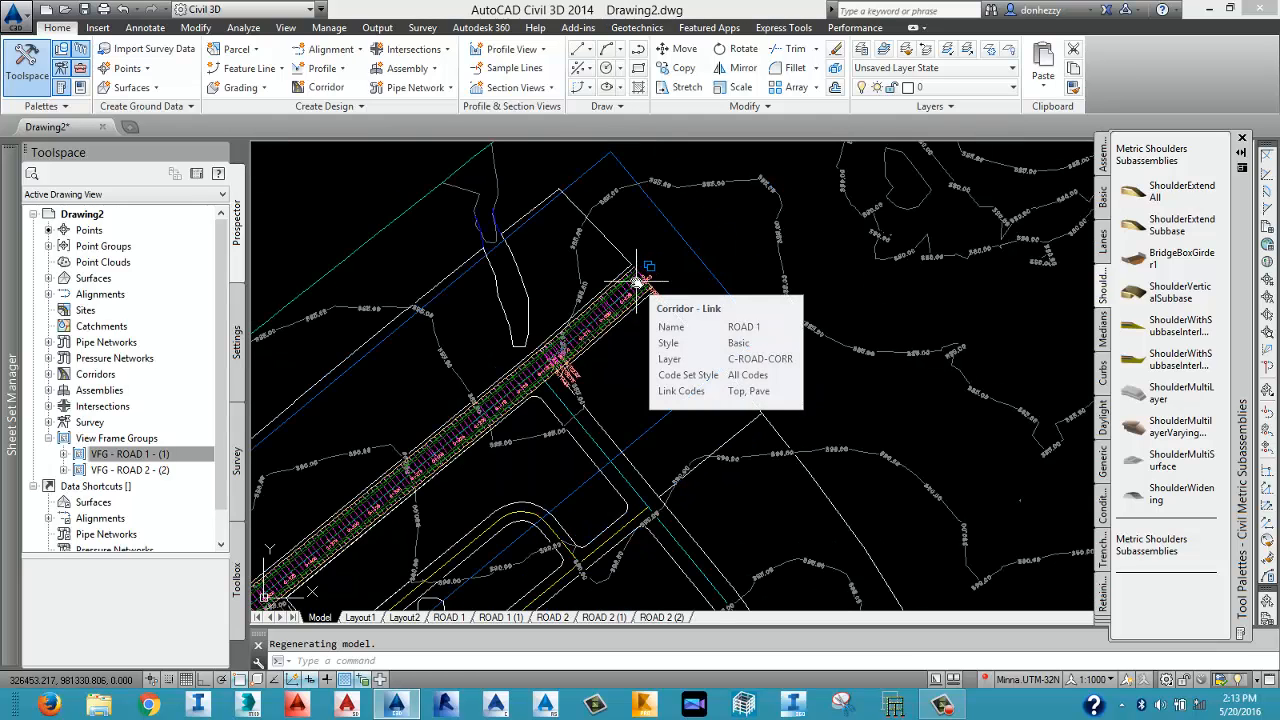
{"action": "scroll", "coordinate": [630, 282], "scroll_direction": "up", "scroll_amount": 2}
{"action": "left_click", "coordinate": [633, 280]}
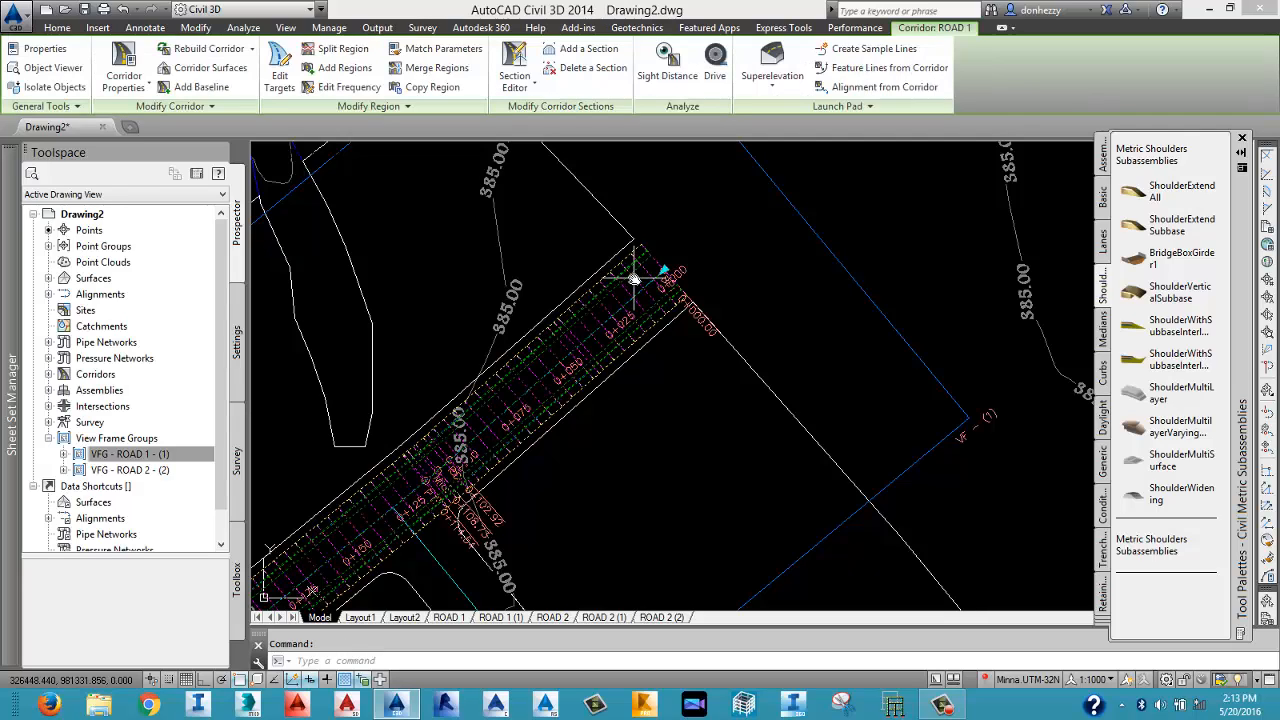
{"action": "right_click", "coordinate": [634, 280]}
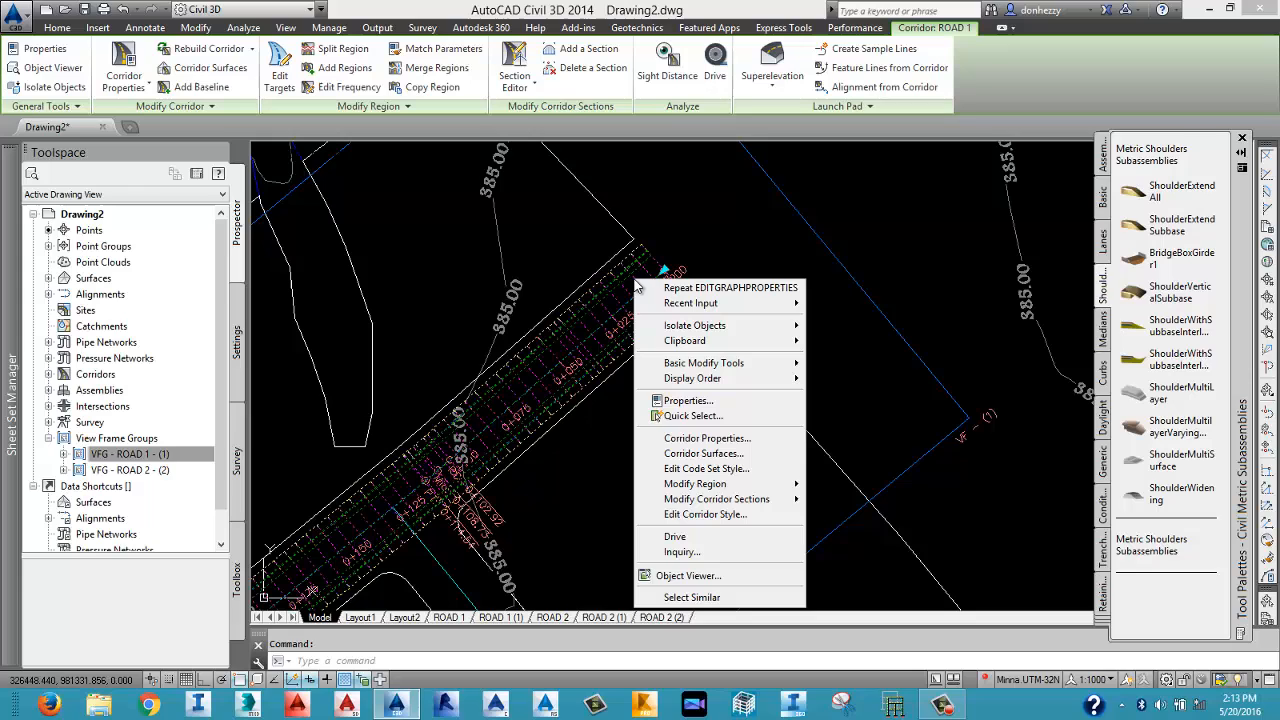
{"action": "left_click", "coordinate": [688, 439]}
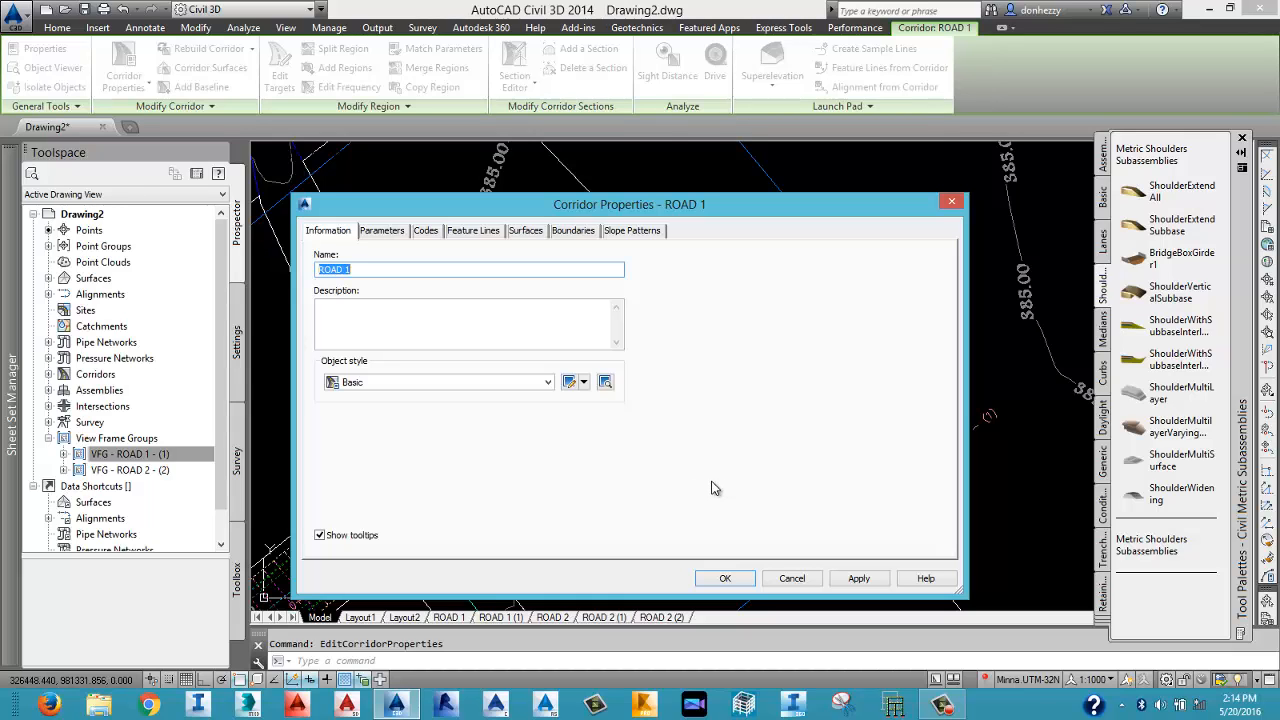
Create a new corridor surface in the ROAD 1 corridor properties.
{"action": "left_click", "coordinate": [403, 236]}
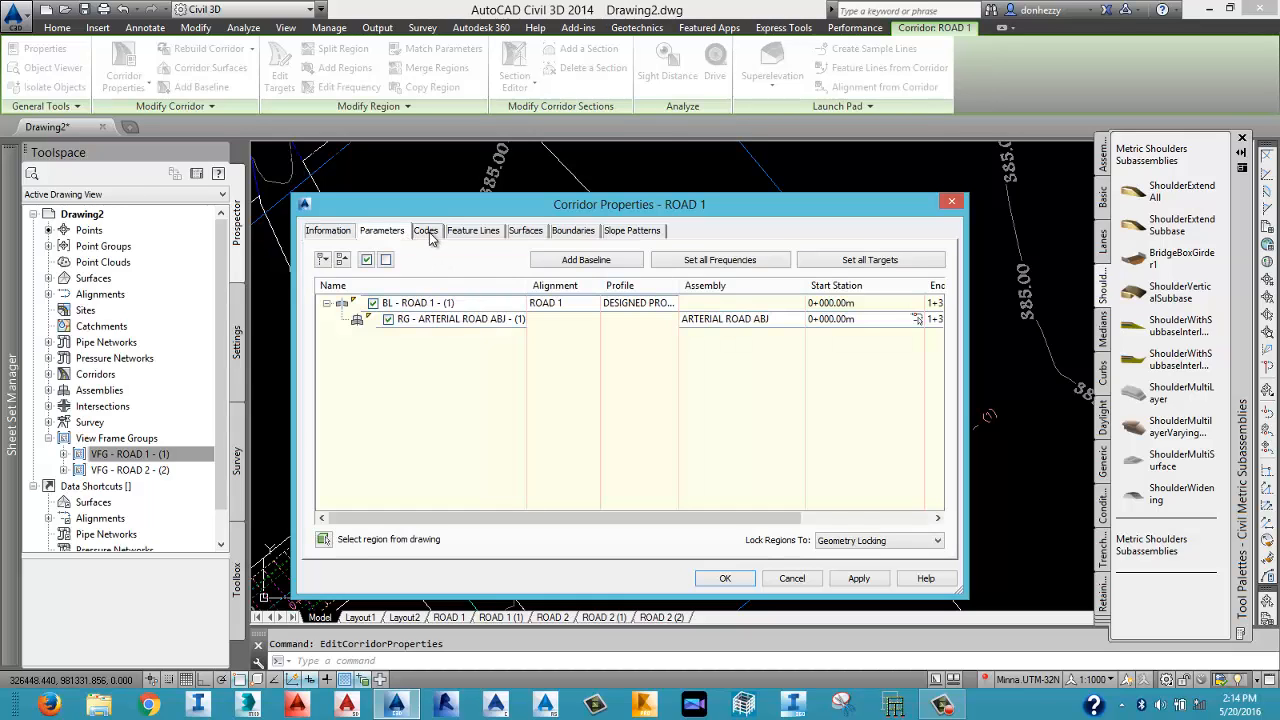
{"action": "left_click", "coordinate": [430, 238]}
{"action": "left_click", "coordinate": [455, 236]}
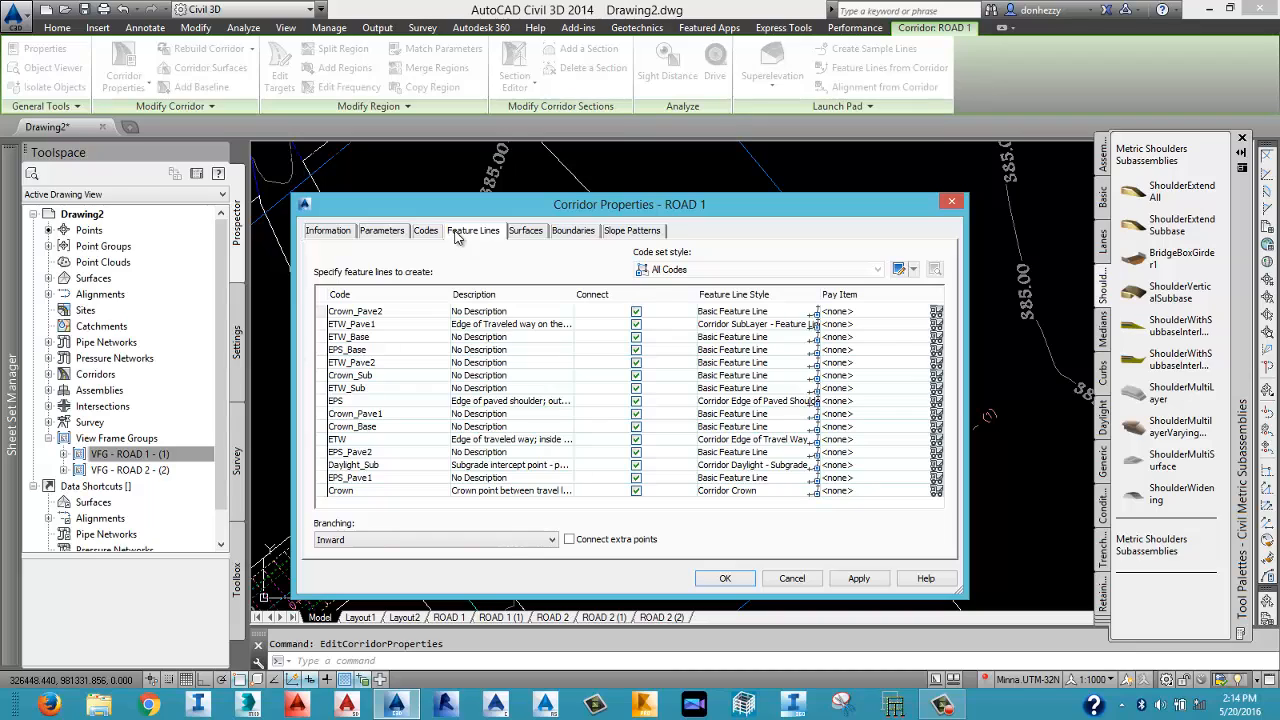
{"action": "left_click", "coordinate": [532, 232]}
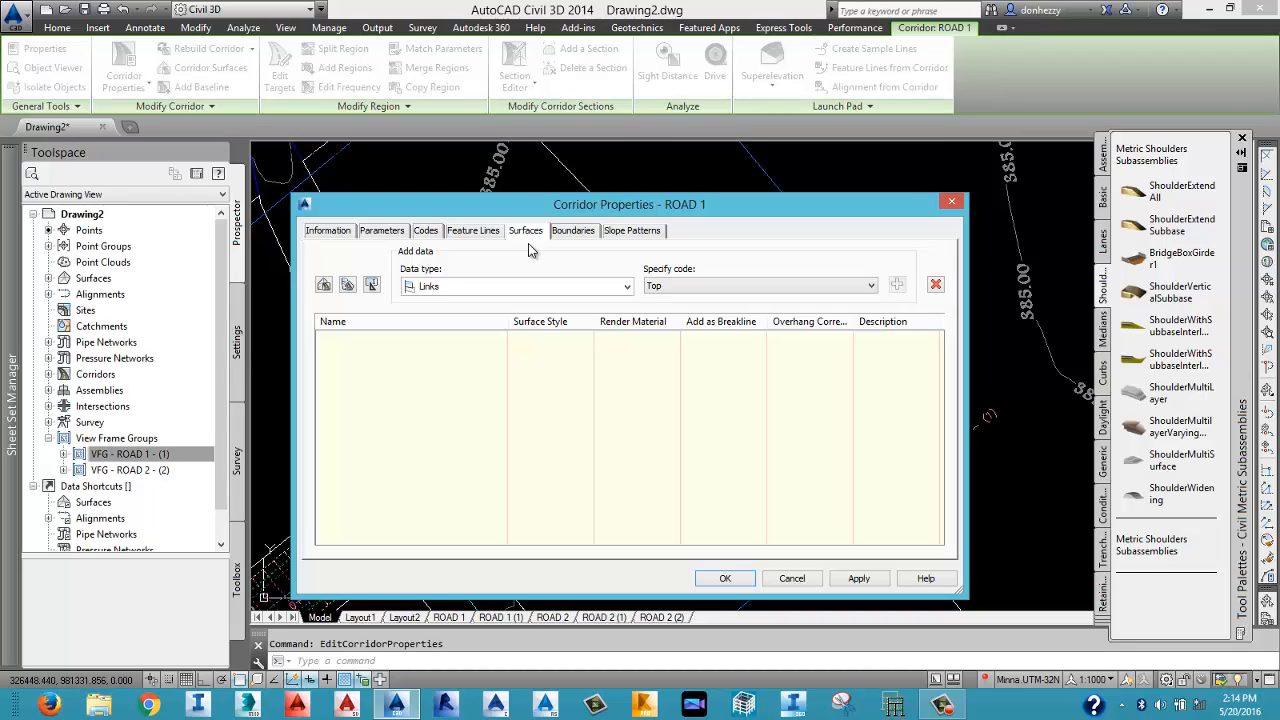
{"action": "left_click", "coordinate": [323, 286]}
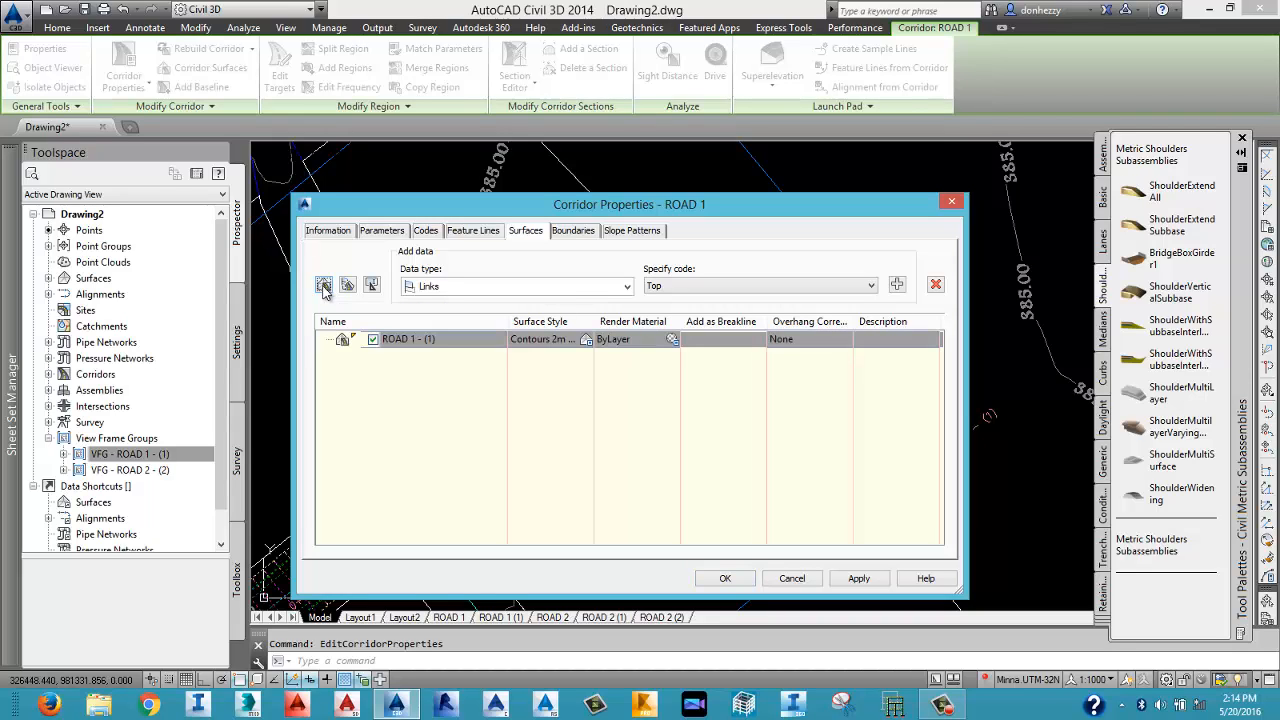
Rename the new corridor surface as ROAD 1 - DATUM SURF.
{"action": "double_click", "coordinate": [398, 340]}
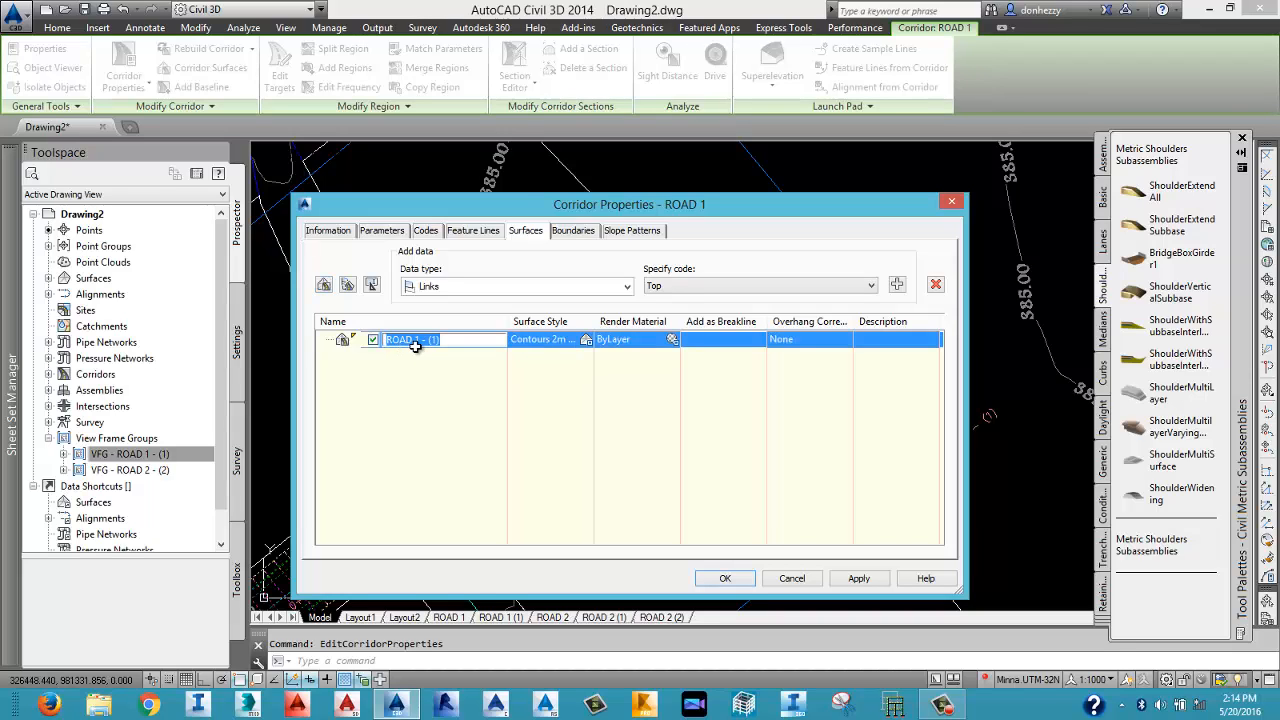
{"action": "left_click", "coordinate": [415, 341]}
{"action": "key", "text": "BackSpace"}
{"action": "key", "text": "BackSpace"}
{"action": "key", "text": "BackSpace"}
{"action": "type", "text": "DATUM SU"}
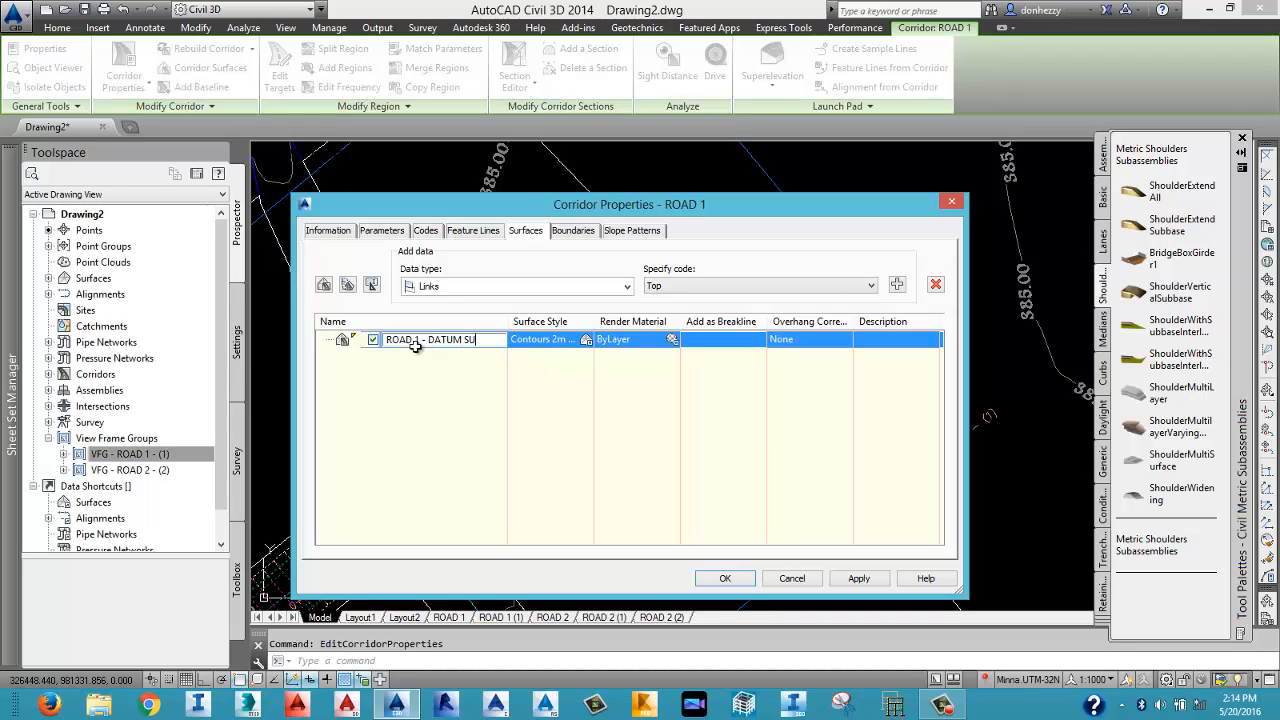
{"action": "type", "text": "RF"}
{"action": "key", "text": "Return"}
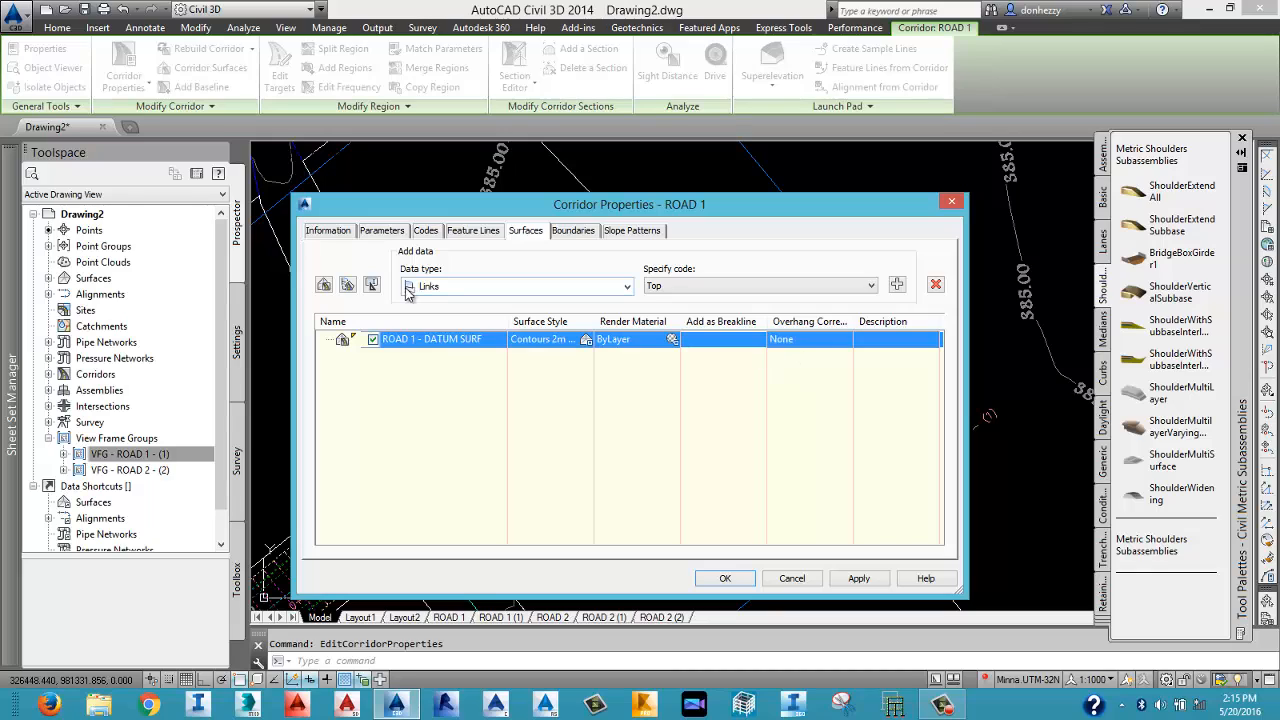
Add link data with the Datum code to the ROAD 1 - DATUM SURF surface.
{"action": "left_click", "coordinate": [470, 288]}
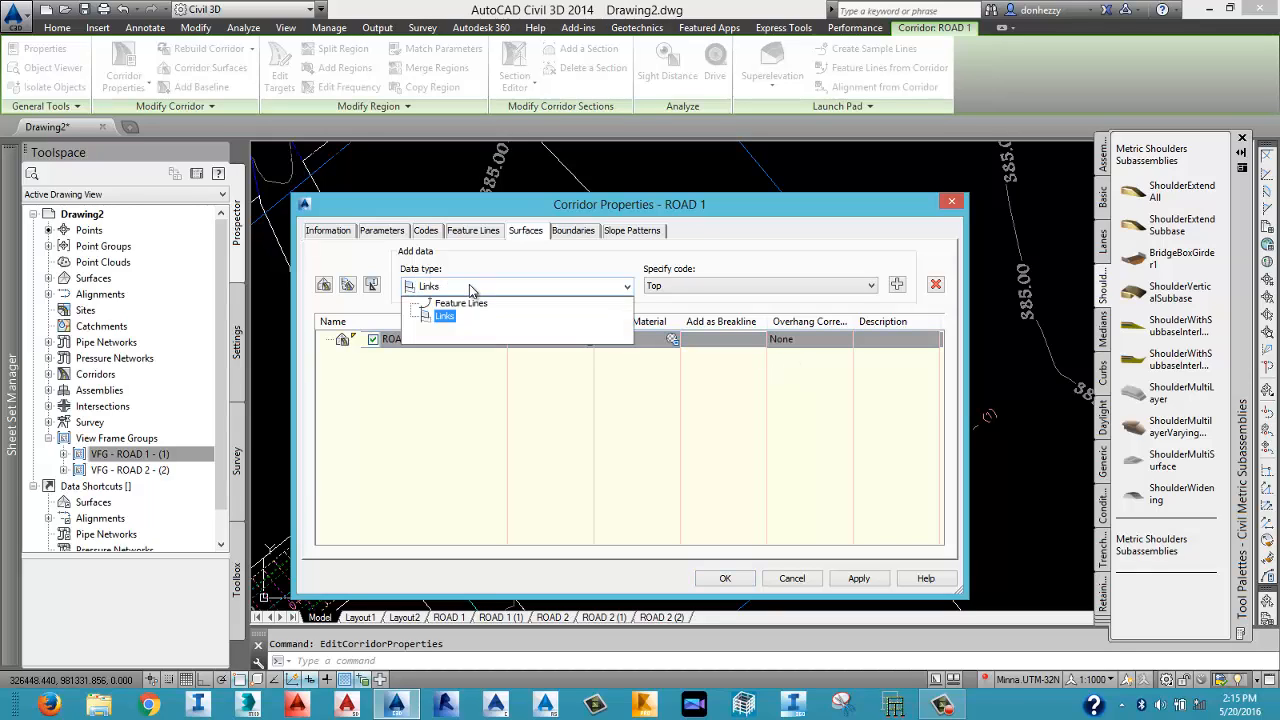
{"action": "left_click", "coordinate": [470, 288]}
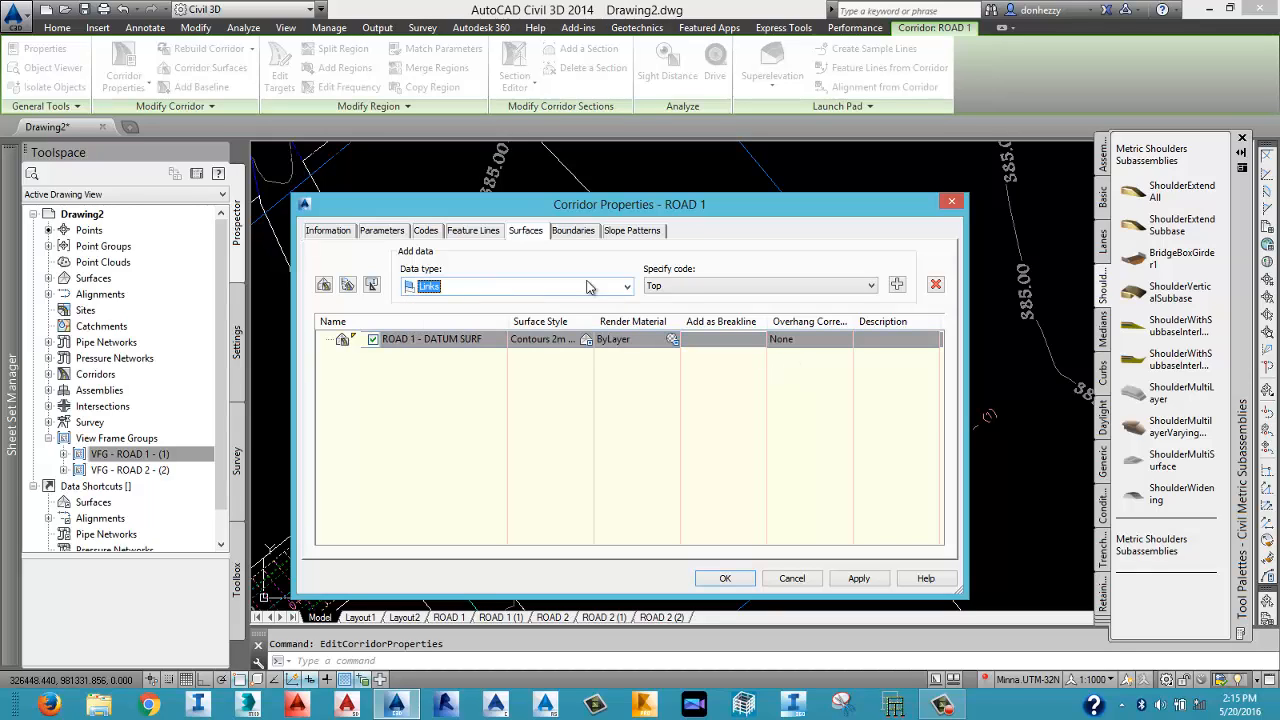
{"action": "left_click", "coordinate": [688, 288]}
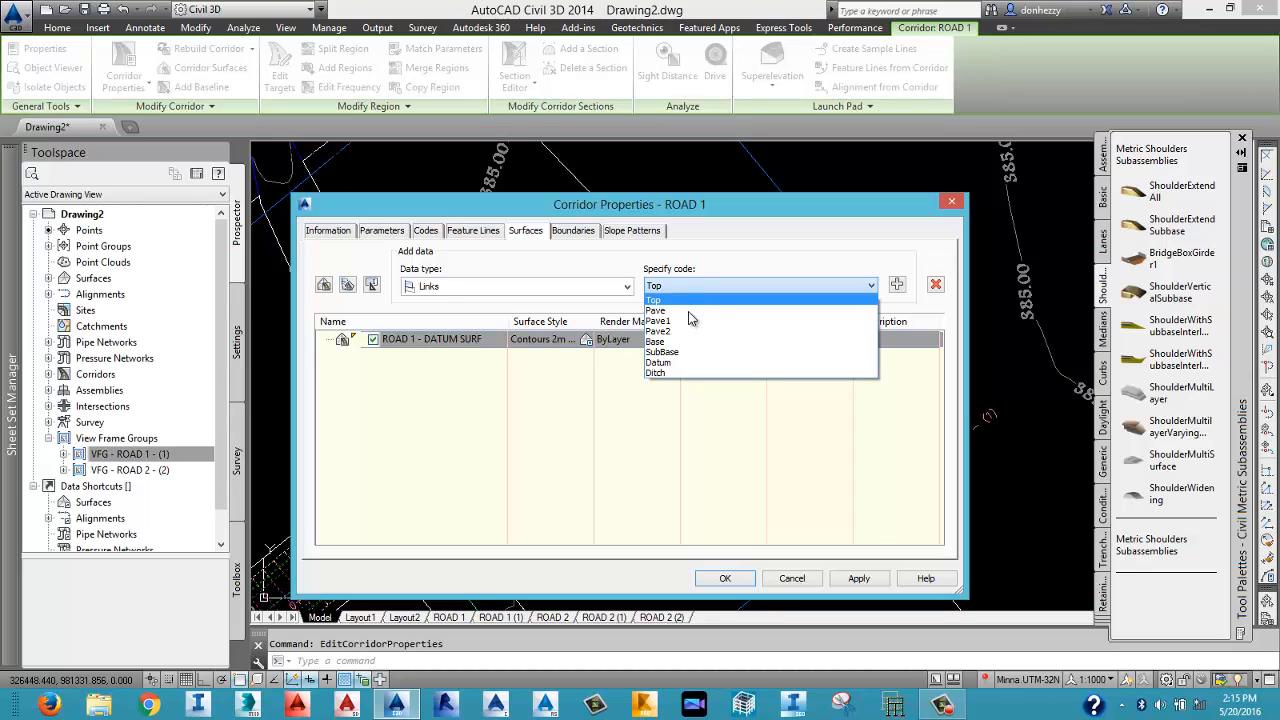
{"action": "left_click", "coordinate": [672, 366]}
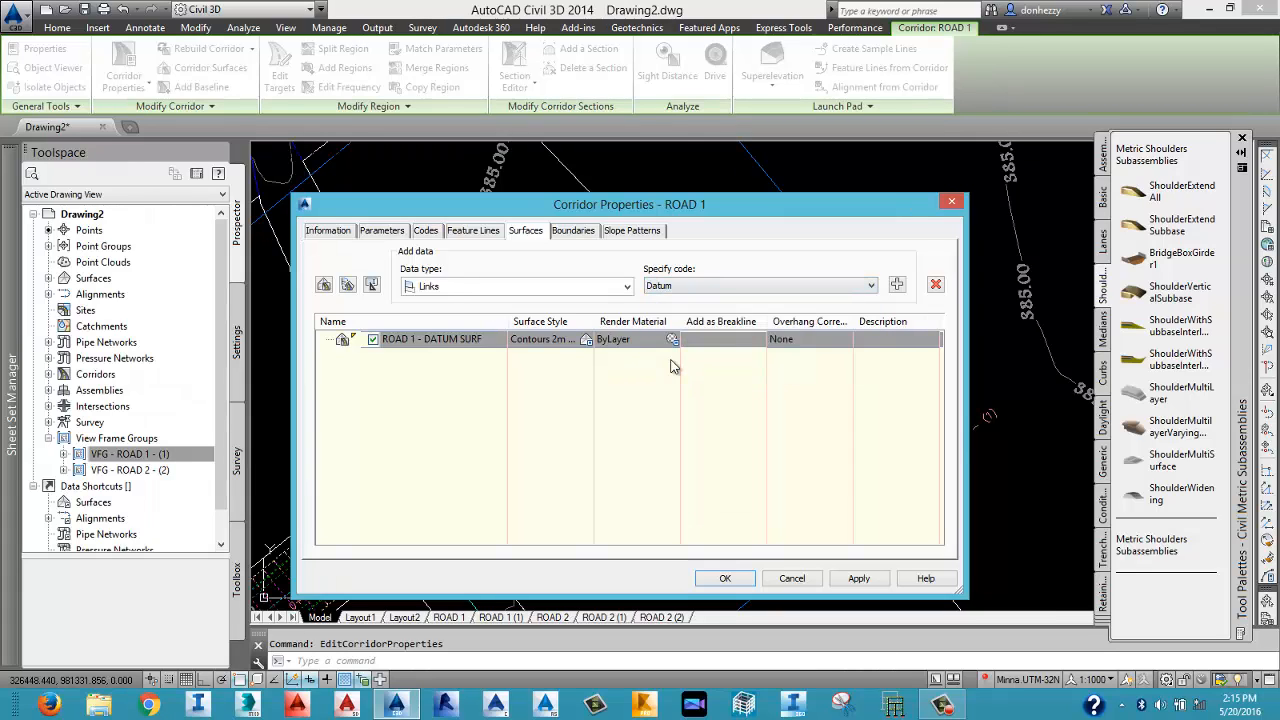
{"action": "left_click", "coordinate": [897, 285]}
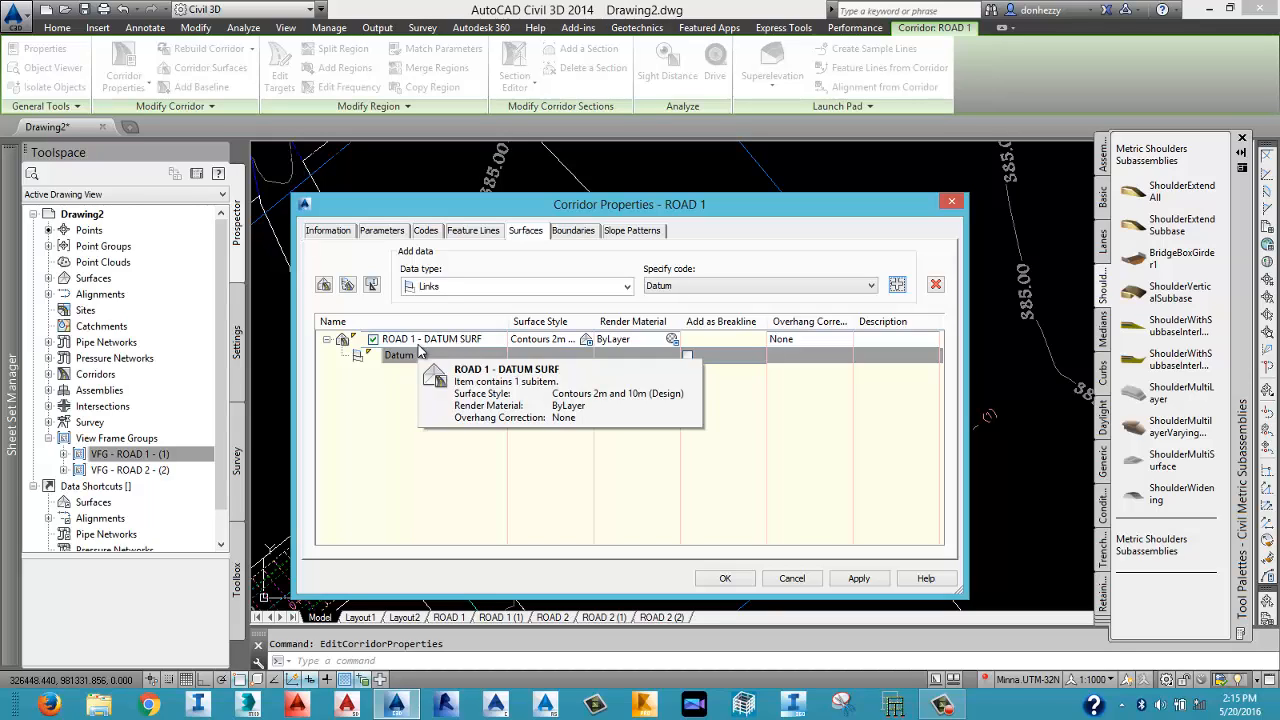
Set the corridor extents as the outer boundary of the ROAD 1 - DATUM SURF surface.
{"action": "left_click", "coordinate": [582, 232]}
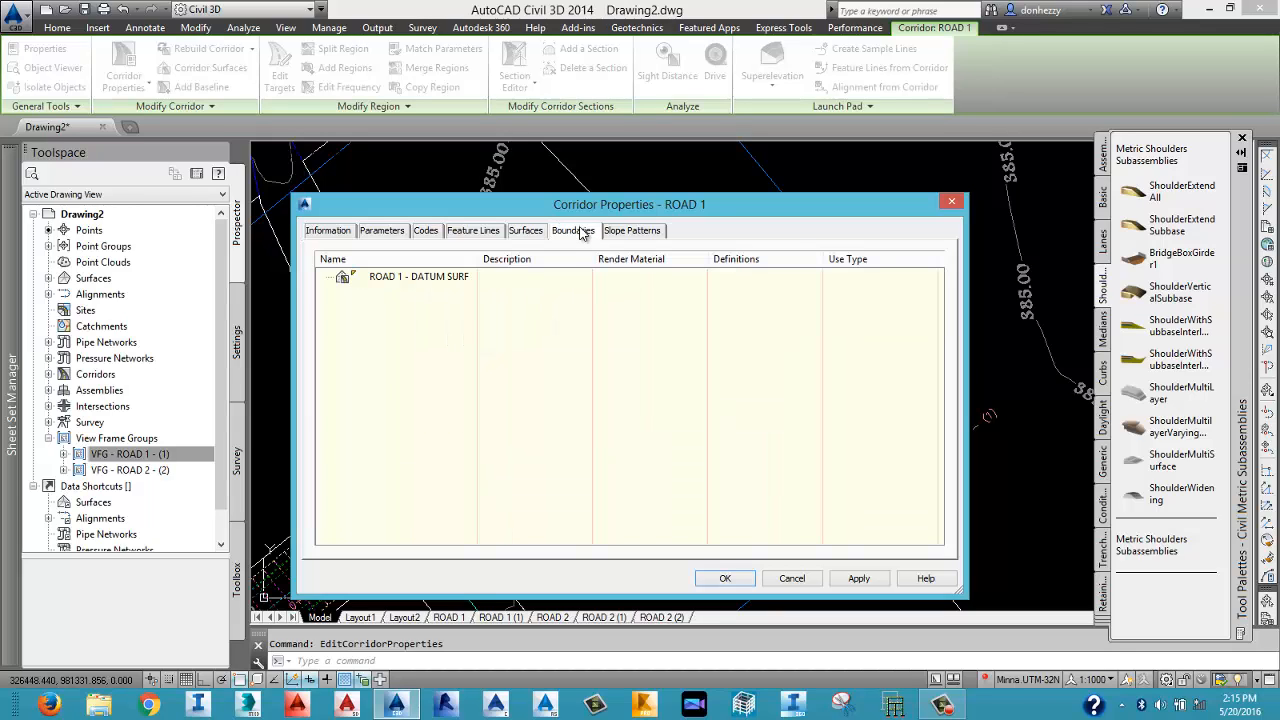
{"action": "left_click", "coordinate": [416, 280]}
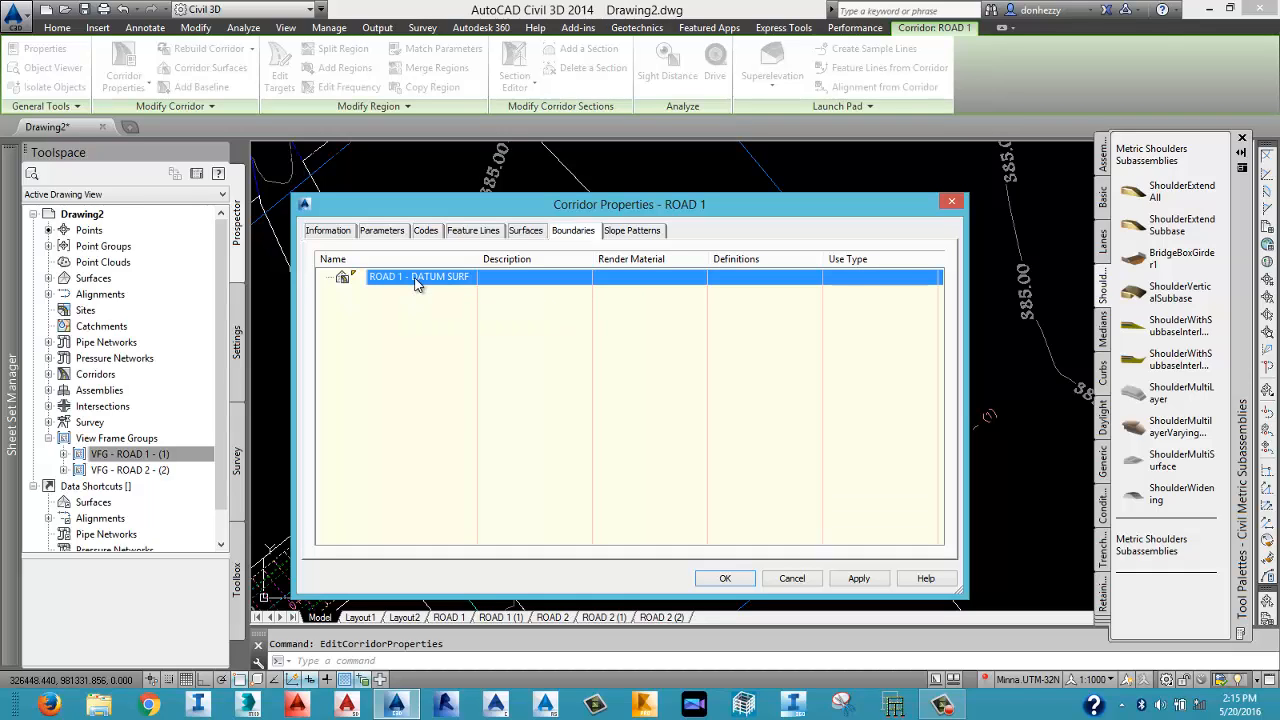
{"action": "right_click", "coordinate": [416, 283]}
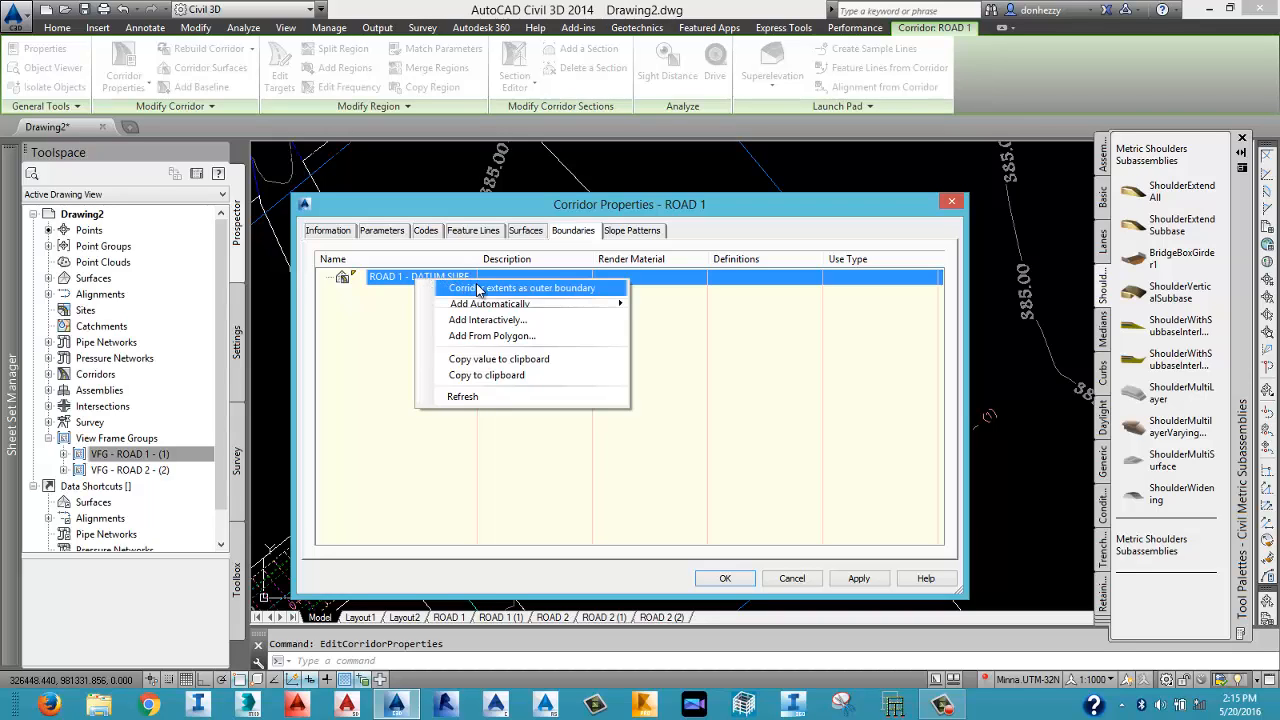
{"action": "left_click", "coordinate": [558, 290]}
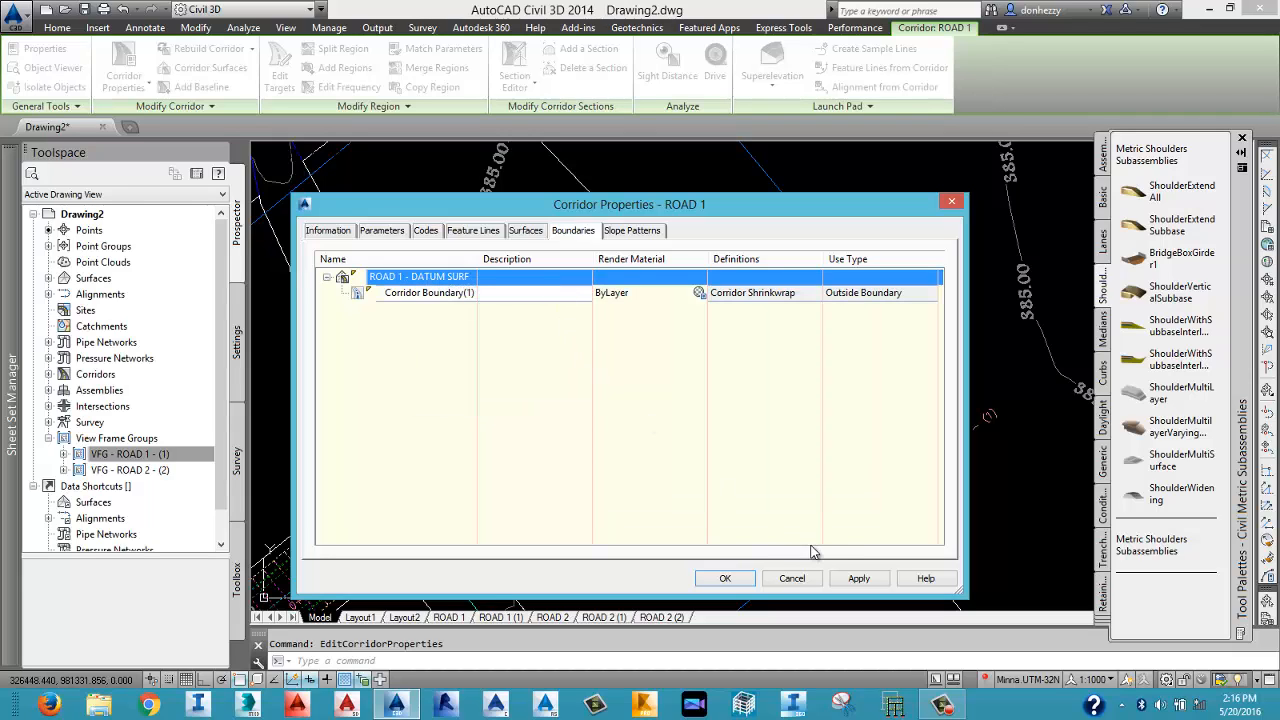
Apply the corridor property changes, rebuild the ROAD 1 corridor and close its properties.
{"action": "left_click", "coordinate": [858, 576]}
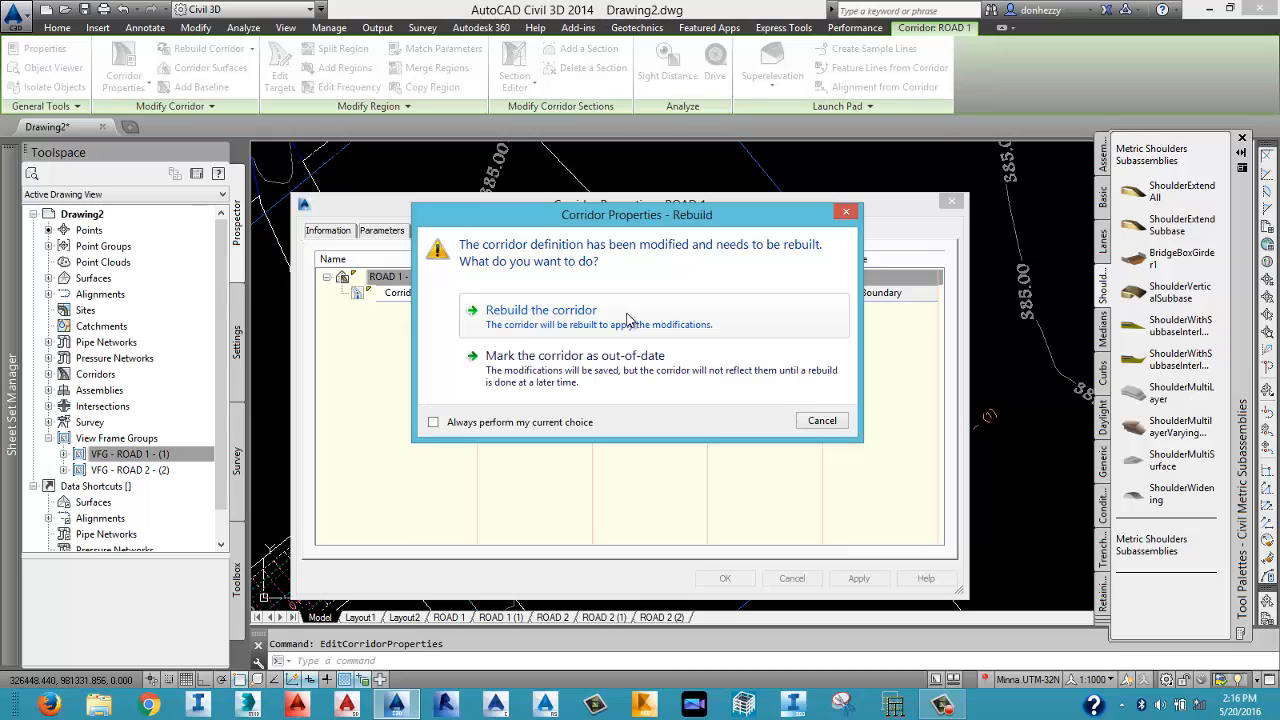
{"action": "left_click", "coordinate": [628, 319]}
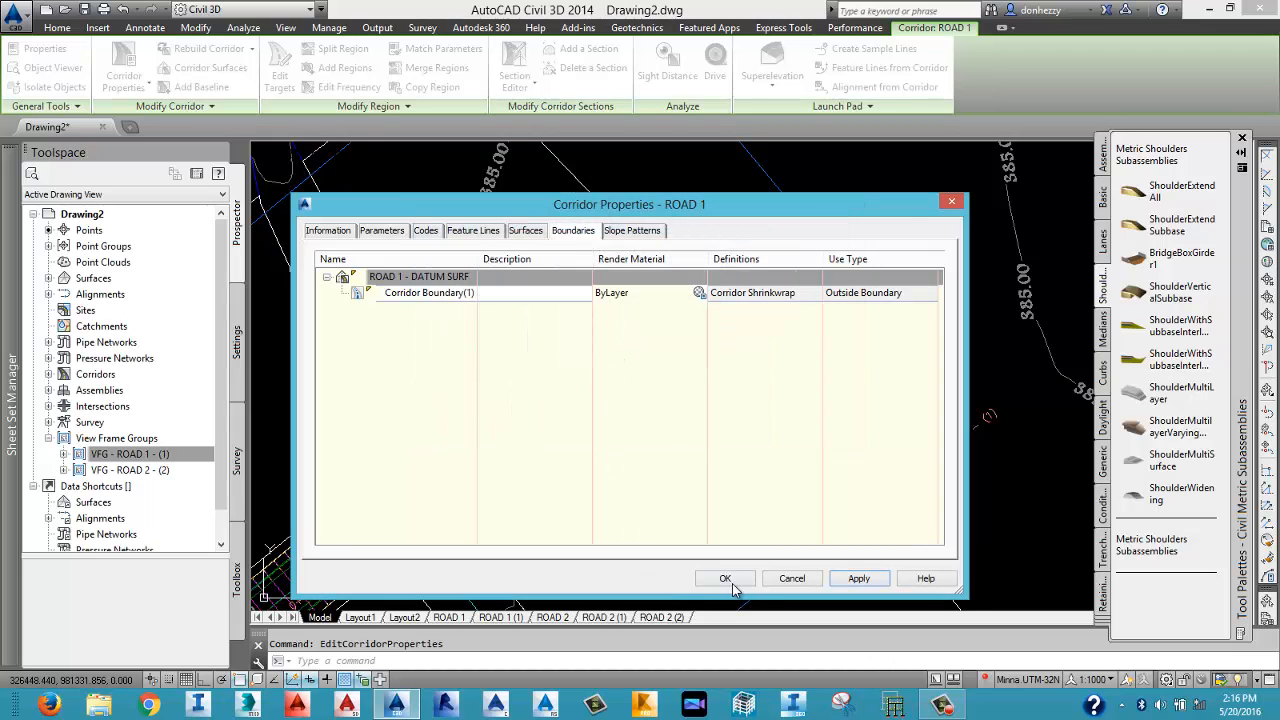
{"action": "left_click", "coordinate": [730, 580]}
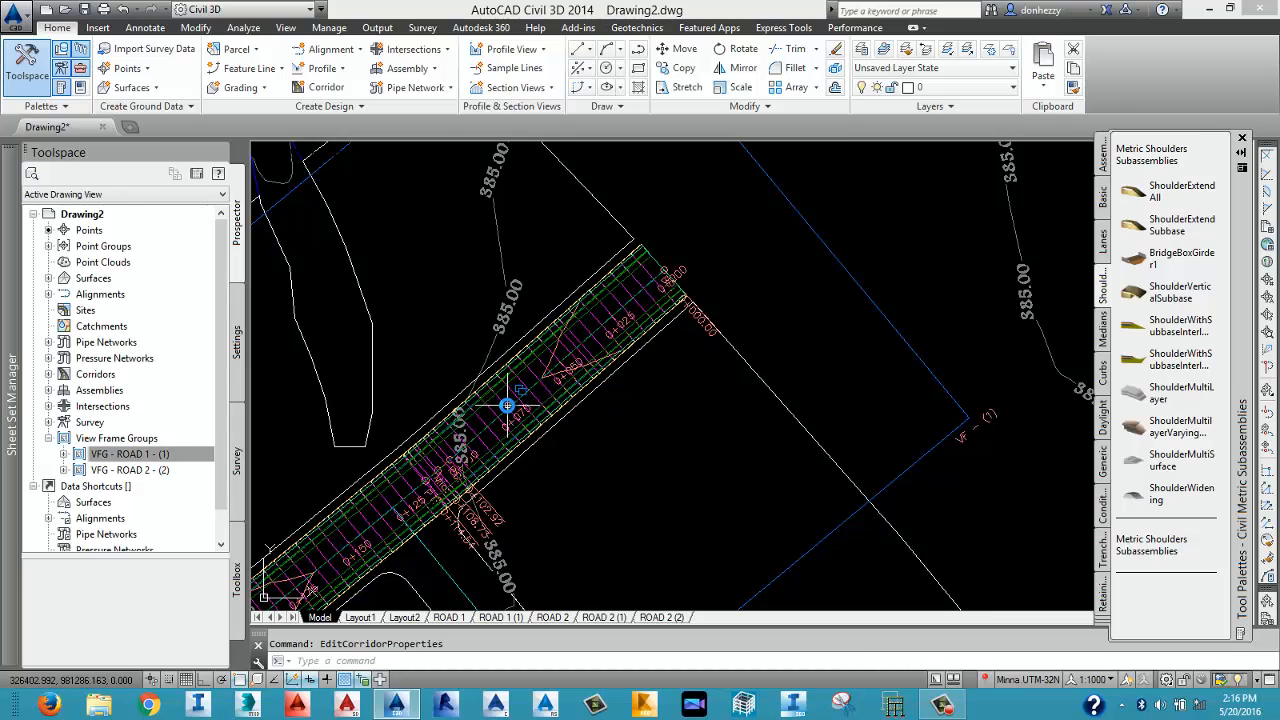
Inspect the rebuilt ROAD 1 corridor and its surface in plan between stations 0+000 and 0+200.
{"action": "scroll", "coordinate": [507, 405], "scroll_direction": "down", "scroll_amount": 4}
{"action": "scroll", "coordinate": [507, 410], "scroll_direction": "up", "scroll_amount": 6}
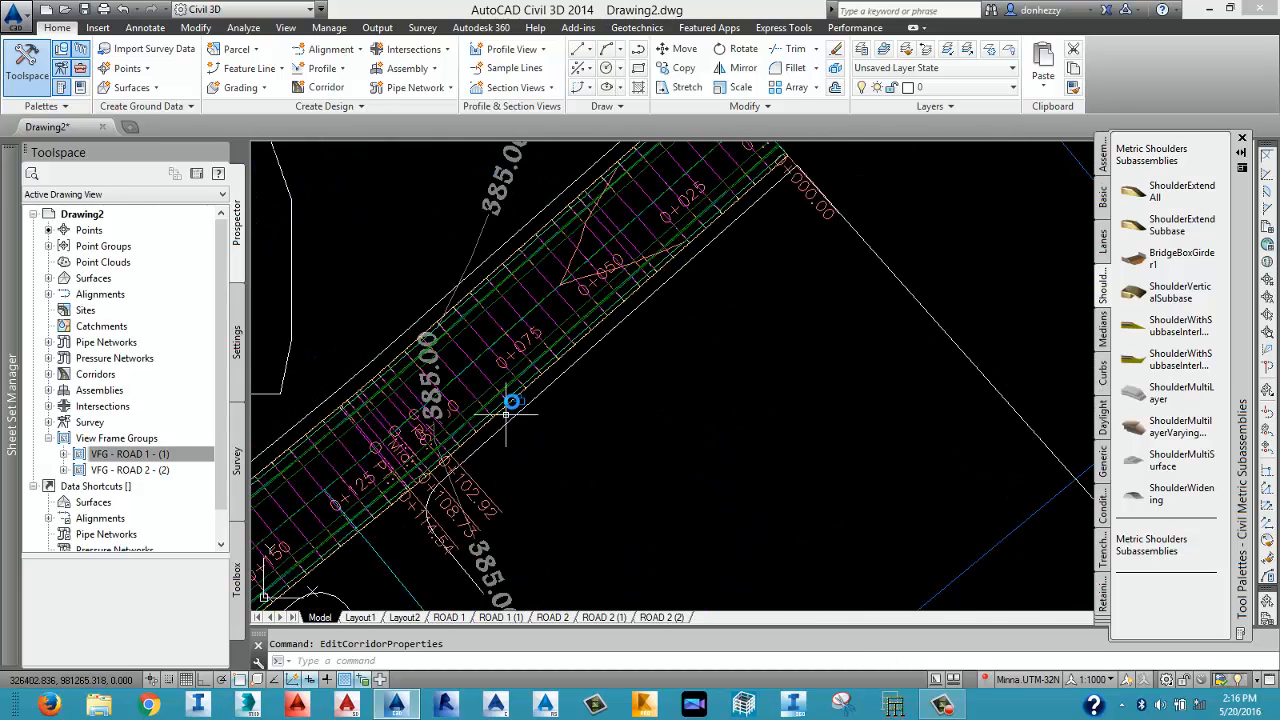
{"action": "scroll", "coordinate": [521, 373], "scroll_direction": "down", "scroll_amount": 3}
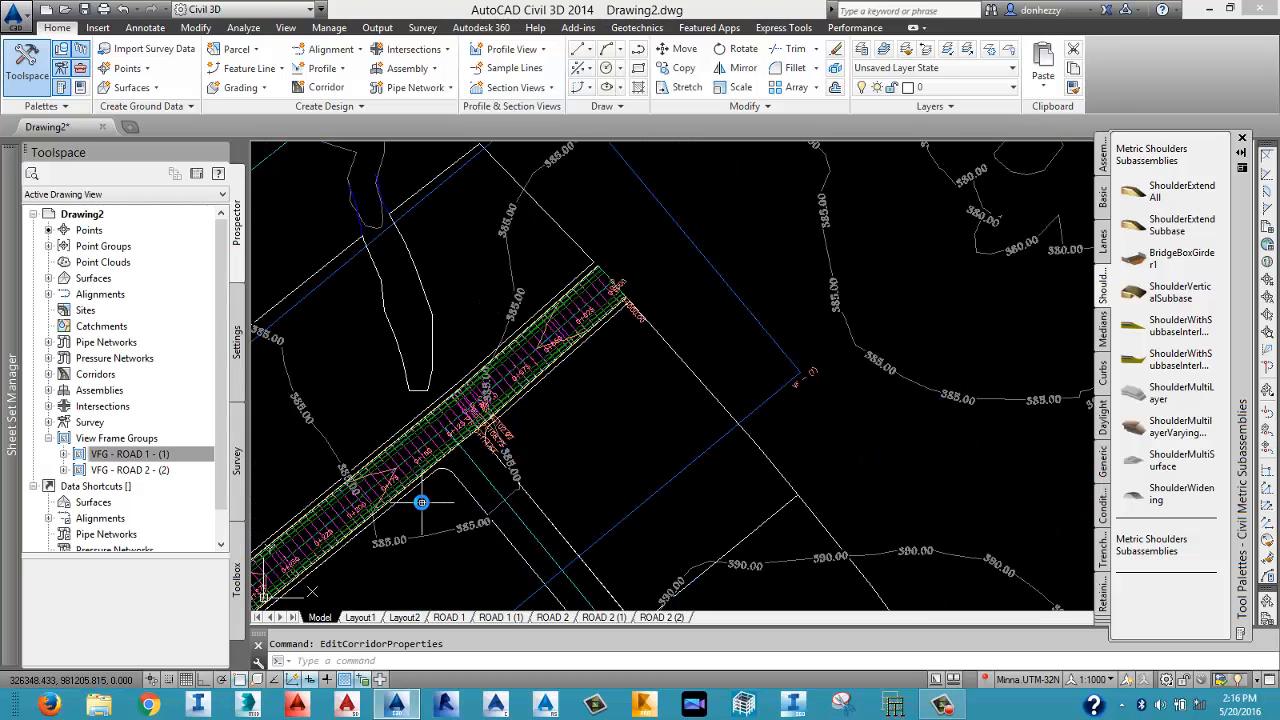
{"action": "middle_click_drag", "start_coordinate": [421, 503], "coordinate": [439, 479]}
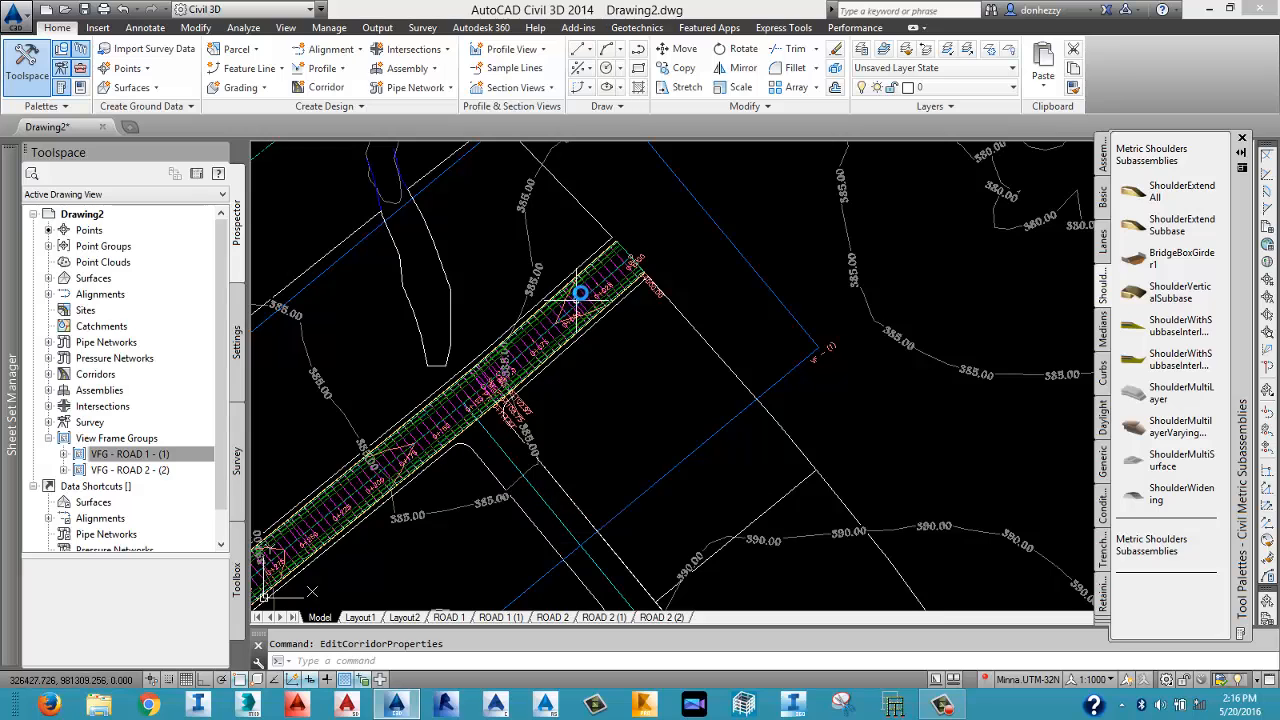
{"action": "middle_click_drag", "start_coordinate": [600, 271], "coordinate": [549, 342]}
{"action": "scroll", "coordinate": [549, 342], "scroll_direction": "up", "scroll_amount": 2}
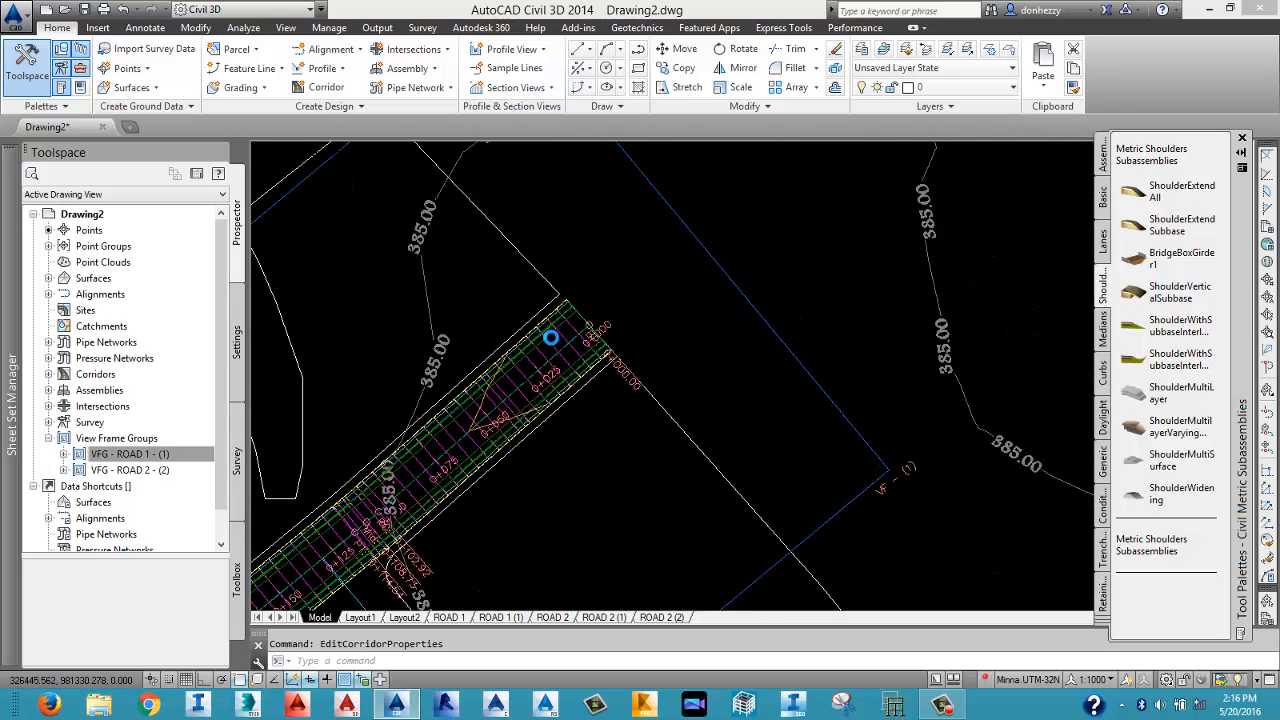
{"action": "scroll", "coordinate": [549, 342], "scroll_direction": "up", "scroll_amount": 2}
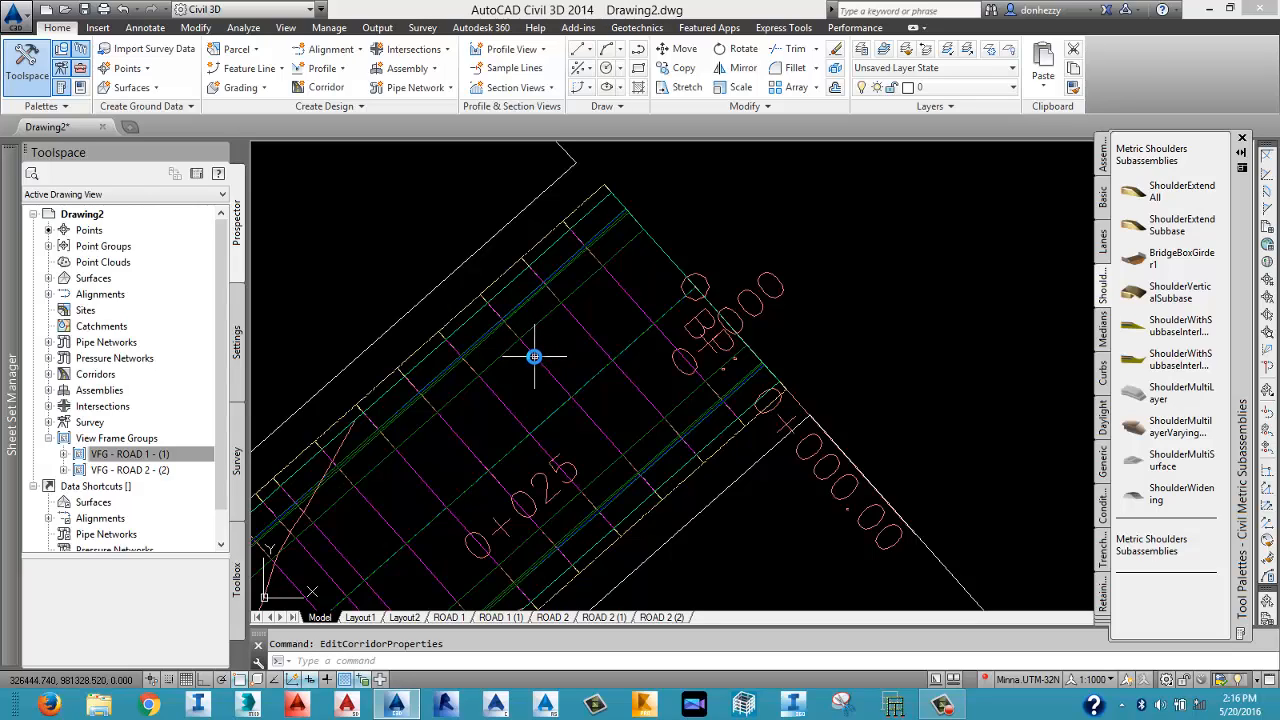
{"action": "mouse_move", "coordinate": [534, 356]}
{"action": "scroll", "coordinate": [539, 351], "scroll_direction": "down", "scroll_amount": 4}
{"action": "middle_click_drag", "start_coordinate": [473, 470], "coordinate": [670, 326]}
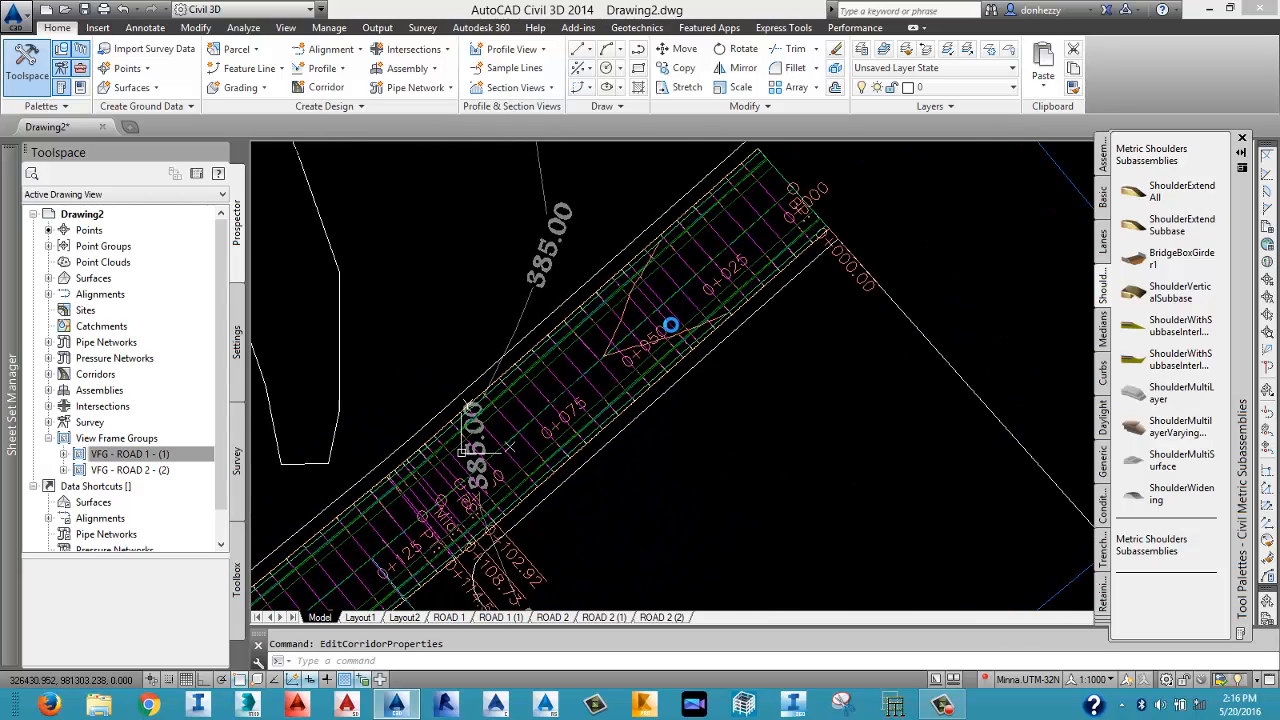
{"action": "scroll", "coordinate": [643, 337], "scroll_direction": "down", "scroll_amount": 3}
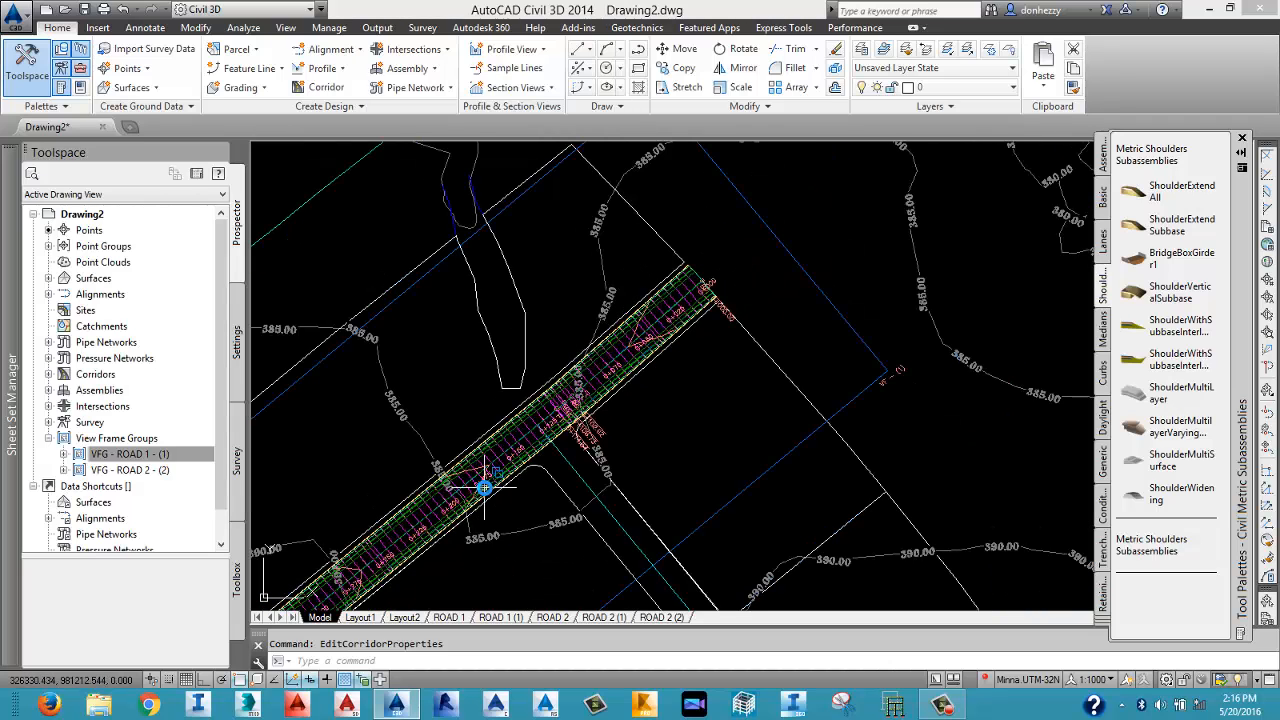
{"action": "middle_click_drag", "start_coordinate": [443, 509], "coordinate": [528, 357]}
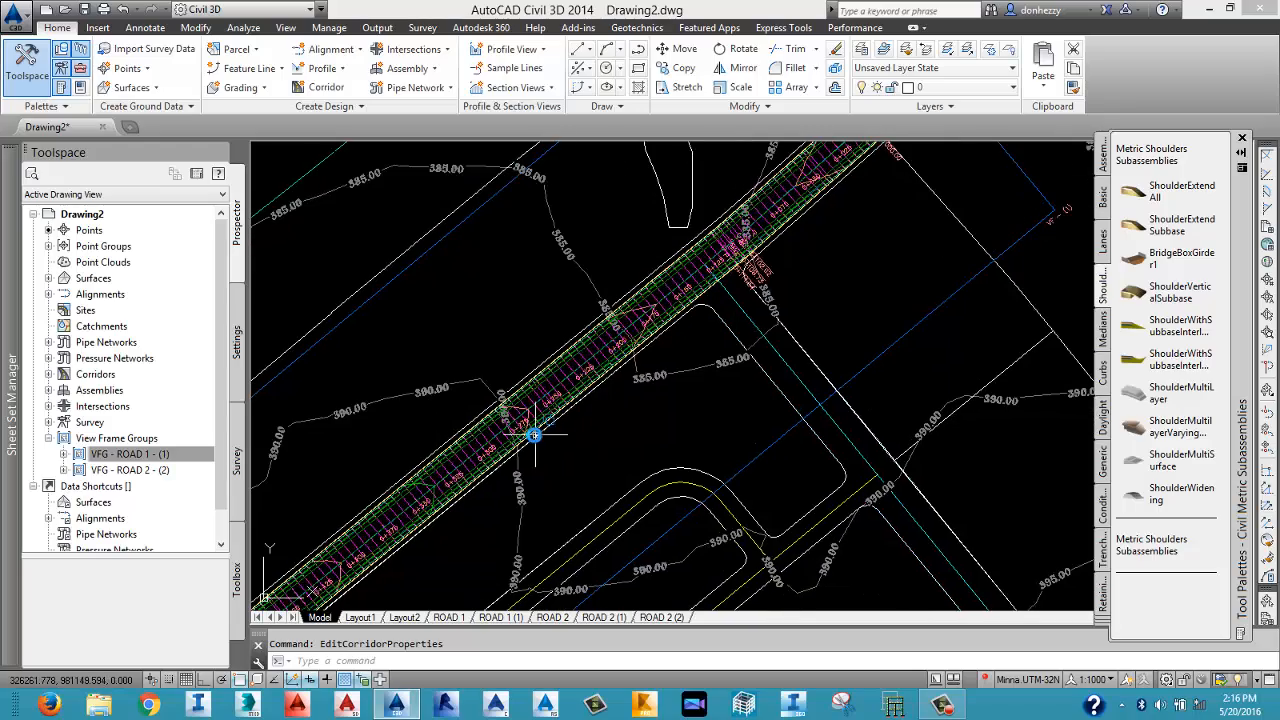
{"action": "middle_click_drag", "start_coordinate": [528, 434], "coordinate": [591, 395]}
{"action": "mouse_move", "coordinate": [672, 285]}
{"action": "middle_mouse_down"}
{"action": "mouse_move", "coordinate": [674, 354]}
{"action": "mouse_move", "coordinate": [645, 358]}
{"action": "middle_mouse_up"}
{"action": "scroll", "coordinate": [603, 357], "scroll_direction": "up", "scroll_amount": 3}
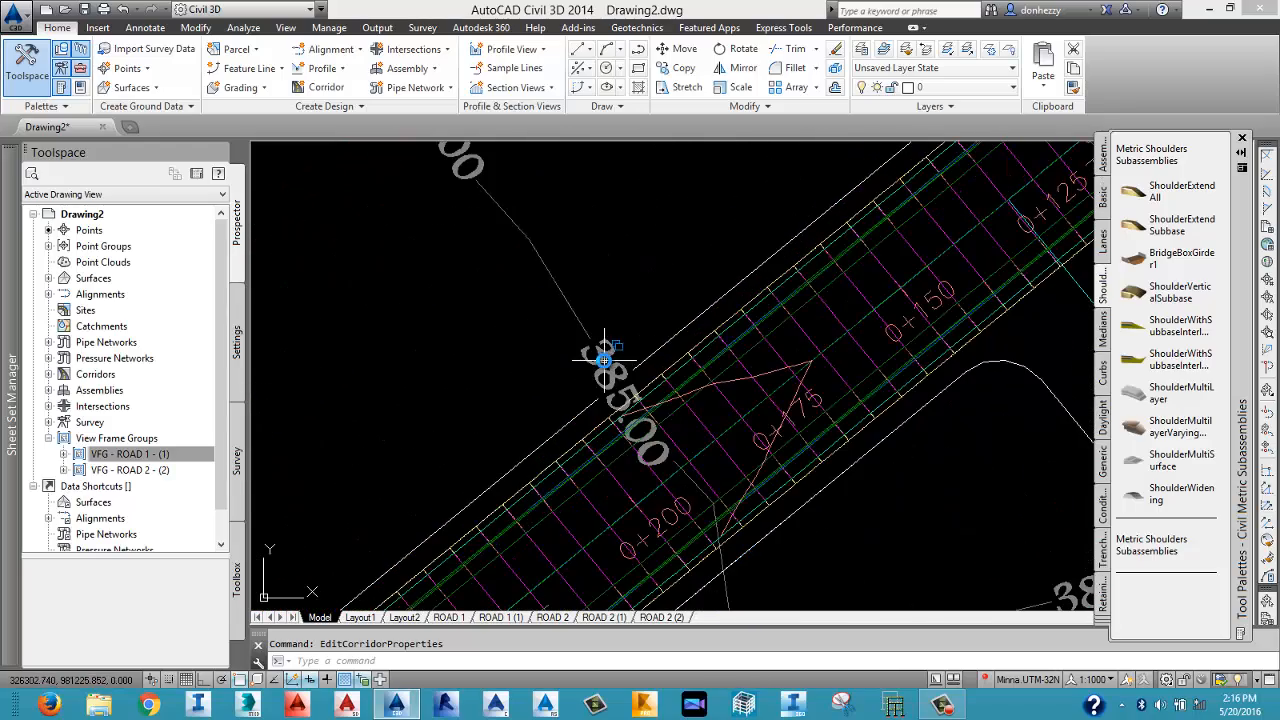
{"action": "scroll", "coordinate": [590, 365], "scroll_direction": "down", "scroll_amount": 2}
{"action": "scroll", "coordinate": [603, 381], "scroll_direction": "down", "scroll_amount": 2}
{"action": "scroll", "coordinate": [779, 248], "scroll_direction": "up", "scroll_amount": 4}
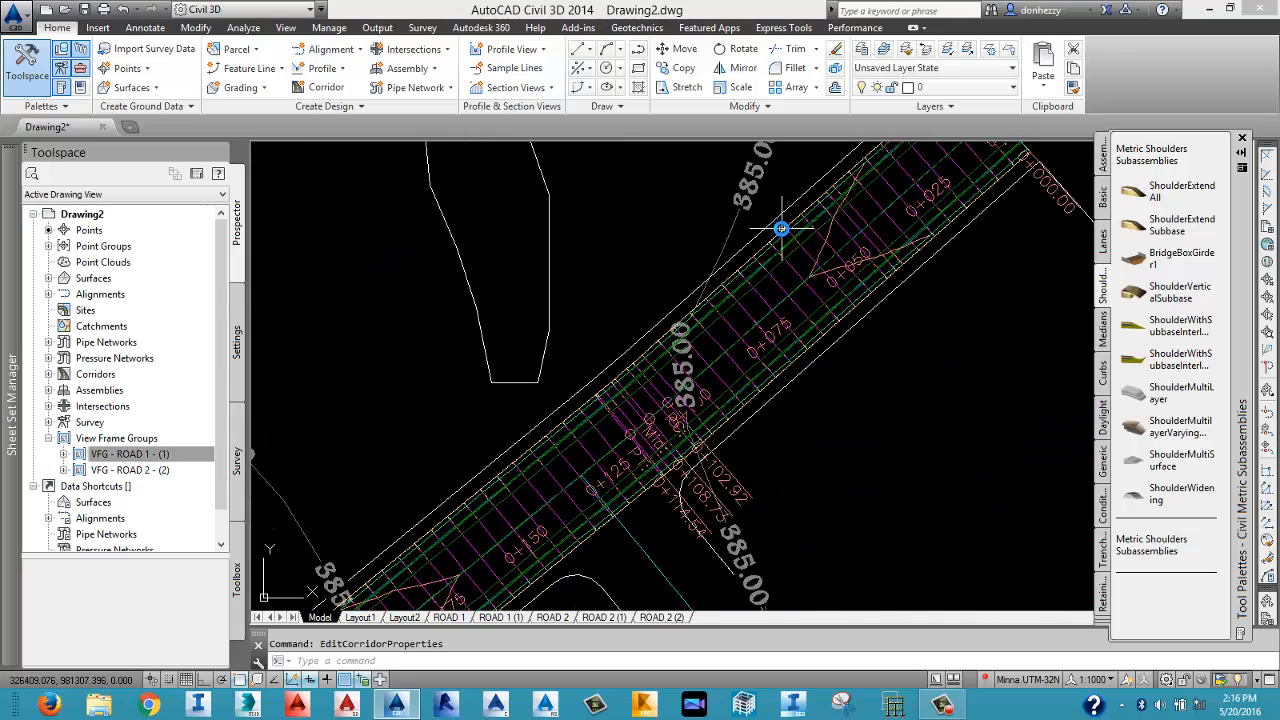
{"action": "middle_click_drag", "start_coordinate": [782, 229], "coordinate": [771, 286]}
{"action": "scroll", "coordinate": [775, 260], "scroll_direction": "down", "scroll_amount": 2}
{"action": "scroll", "coordinate": [771, 263], "scroll_direction": "down", "scroll_amount": 2}
{"action": "middle_click_drag", "start_coordinate": [783, 329], "coordinate": [687, 384]}
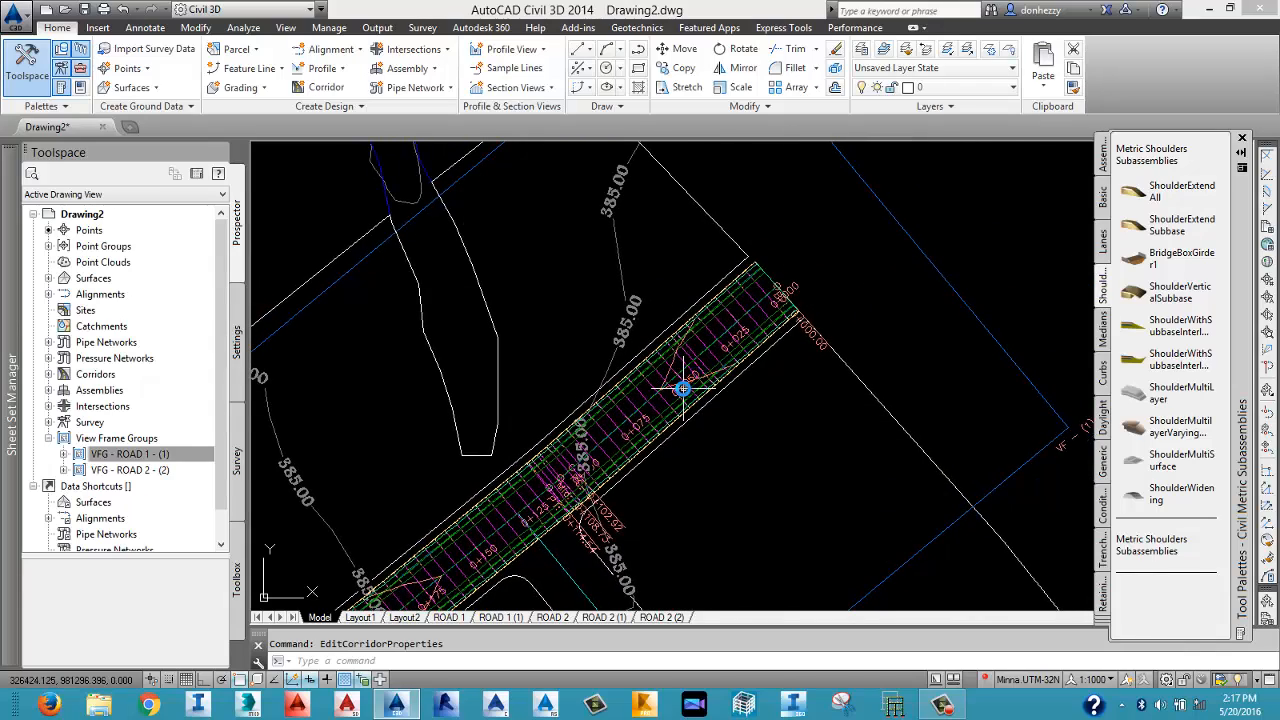
Examine the rest of the ROAD 1 corridor in the site plan, towards station 0+700 and the bend.
{"action": "scroll", "coordinate": [685, 387], "scroll_direction": "down", "scroll_amount": 3}
{"action": "scroll", "coordinate": [683, 388], "scroll_direction": "down", "scroll_amount": 2}
{"action": "scroll", "coordinate": [683, 387], "scroll_direction": "up", "scroll_amount": 4}
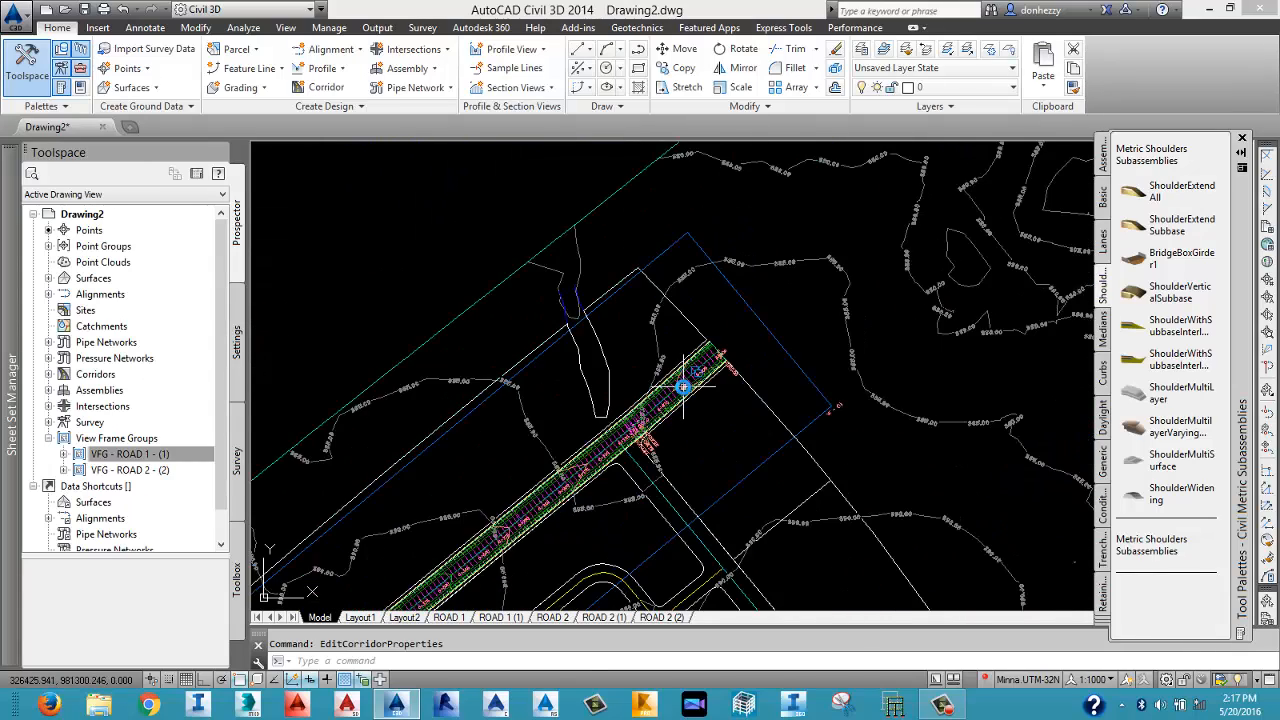
{"action": "scroll", "coordinate": [683, 387], "scroll_direction": "down", "scroll_amount": 2}
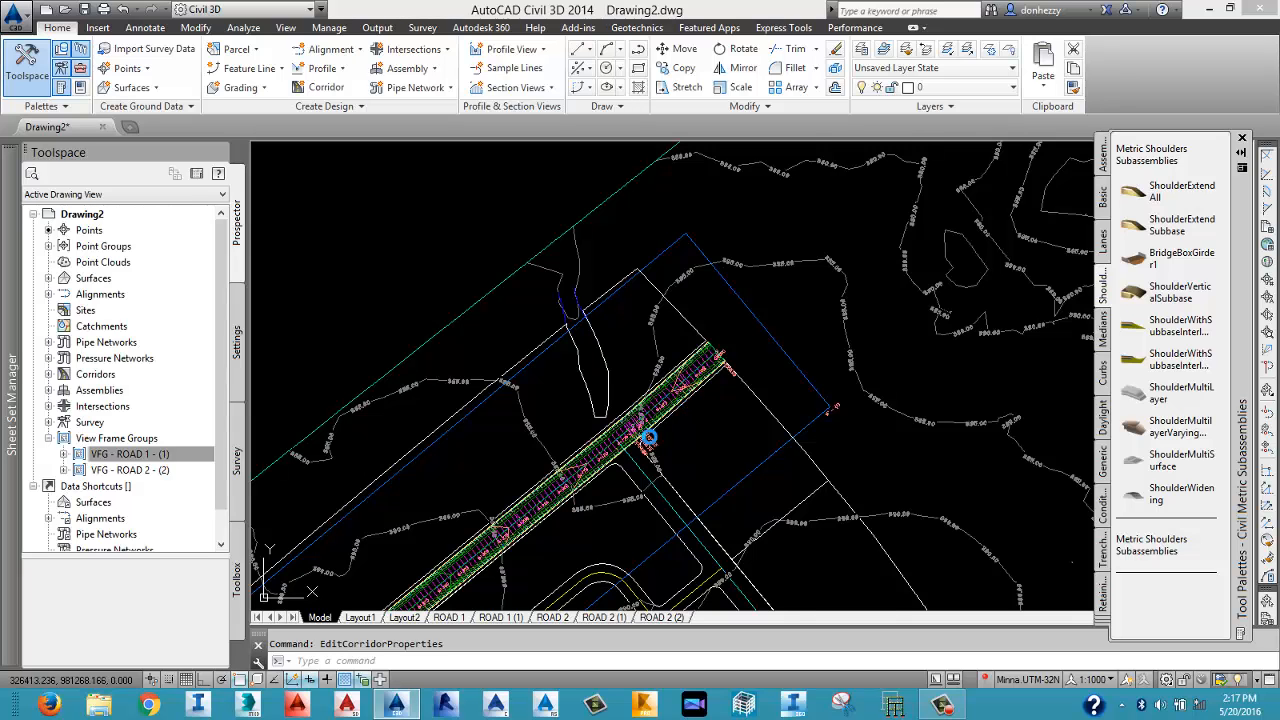
{"action": "scroll", "coordinate": [649, 439], "scroll_direction": "down", "scroll_amount": 2}
{"action": "middle_click_drag", "start_coordinate": [585, 475], "coordinate": [641, 316]}
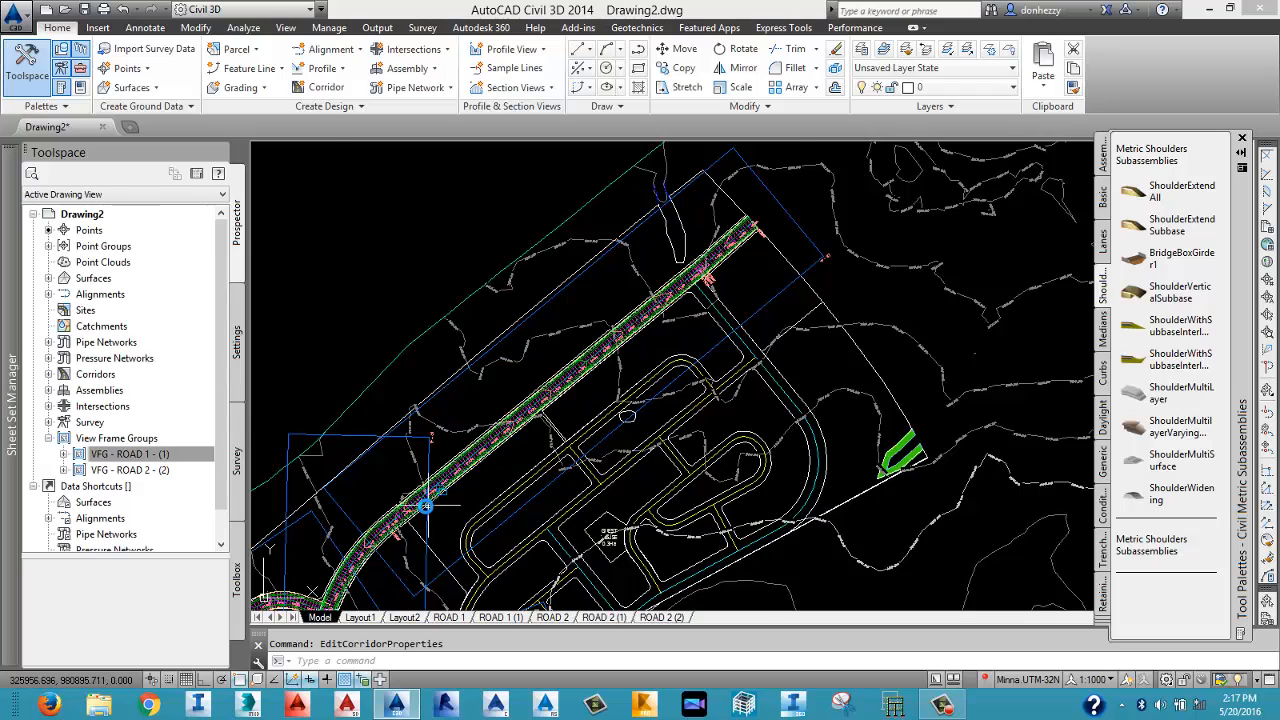
{"action": "scroll", "coordinate": [425, 505], "scroll_direction": "up", "scroll_amount": 5}
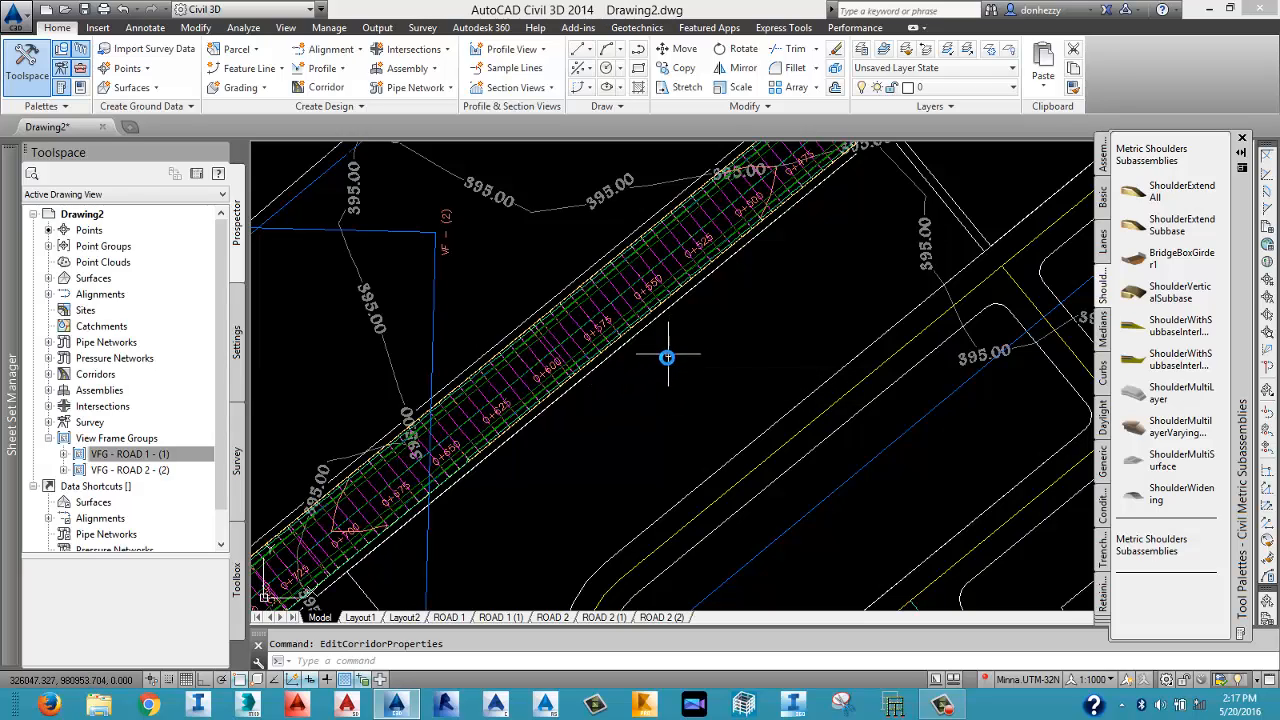
{"action": "scroll", "coordinate": [640, 375], "scroll_direction": "down", "scroll_amount": 2}
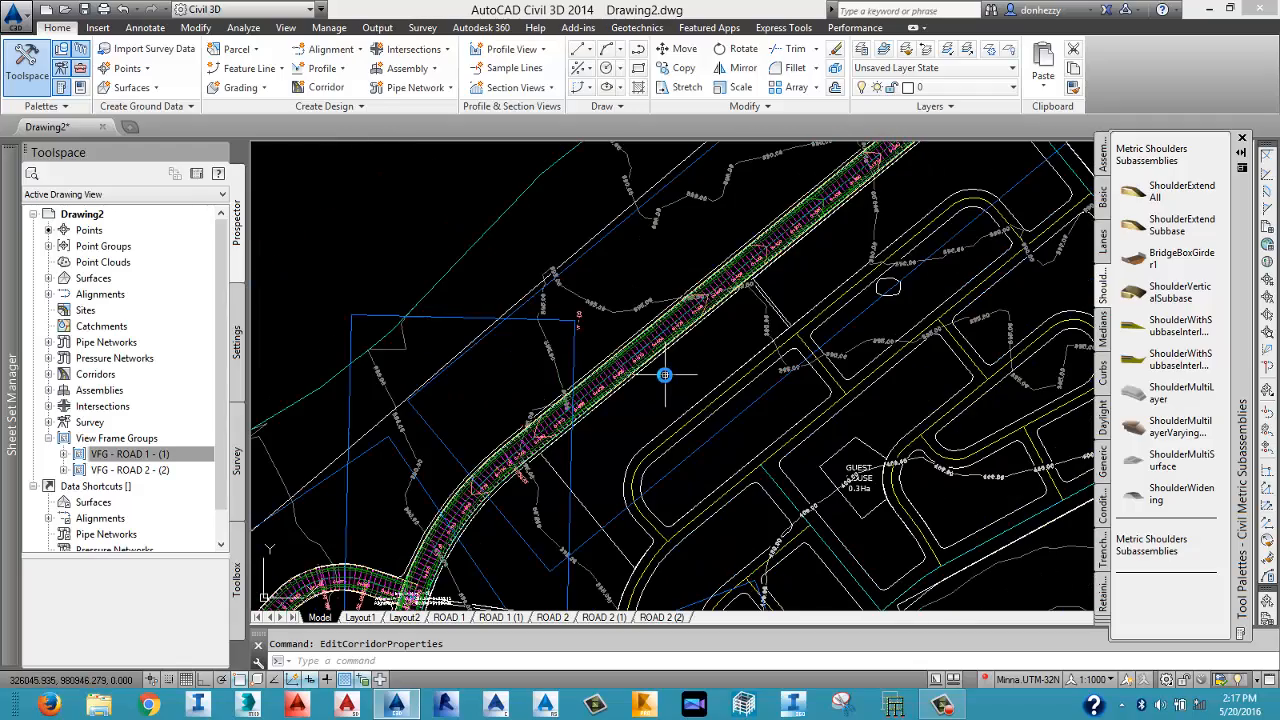
Examine the ROAD 1 corridor's starting end around station 0+000 in the site plan.
{"action": "scroll", "coordinate": [421, 433], "scroll_direction": "down", "scroll_amount": 2}
{"action": "scroll", "coordinate": [421, 433], "scroll_direction": "down", "scroll_amount": 3}
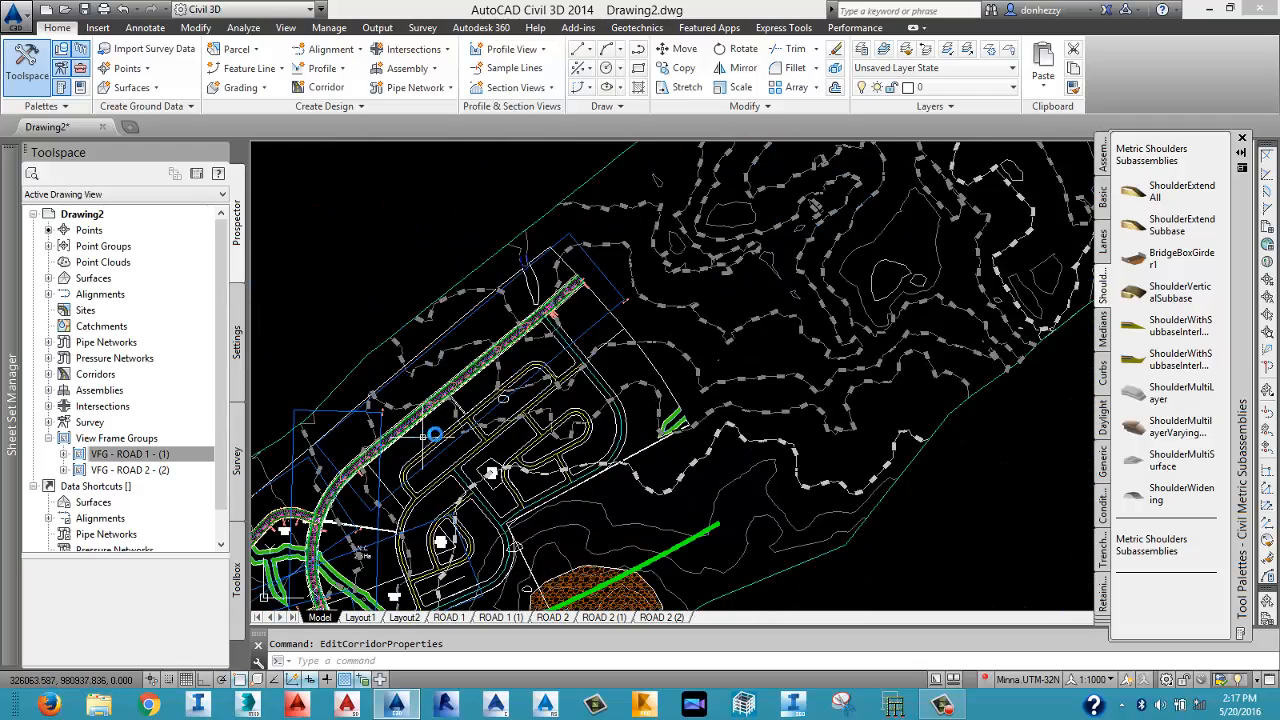
{"action": "middle_click_drag", "start_coordinate": [534, 350], "coordinate": [467, 405]}
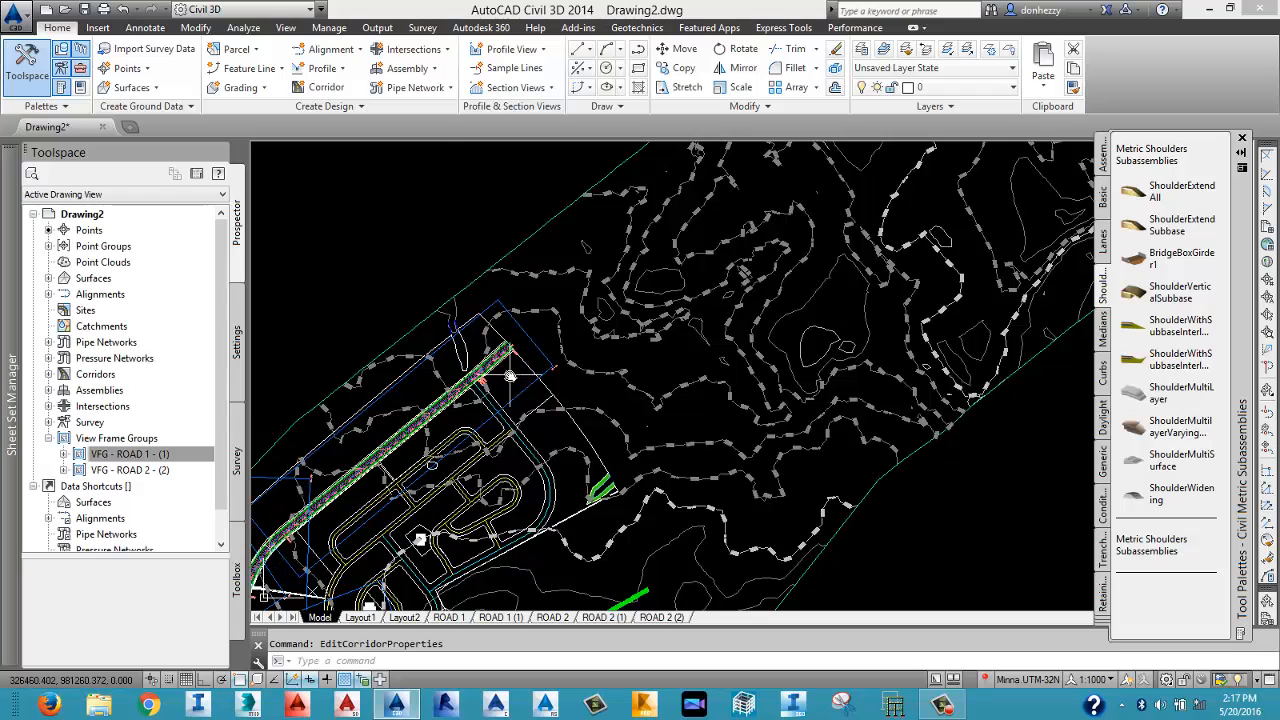
{"action": "scroll", "coordinate": [470, 403], "scroll_direction": "up", "scroll_amount": 3}
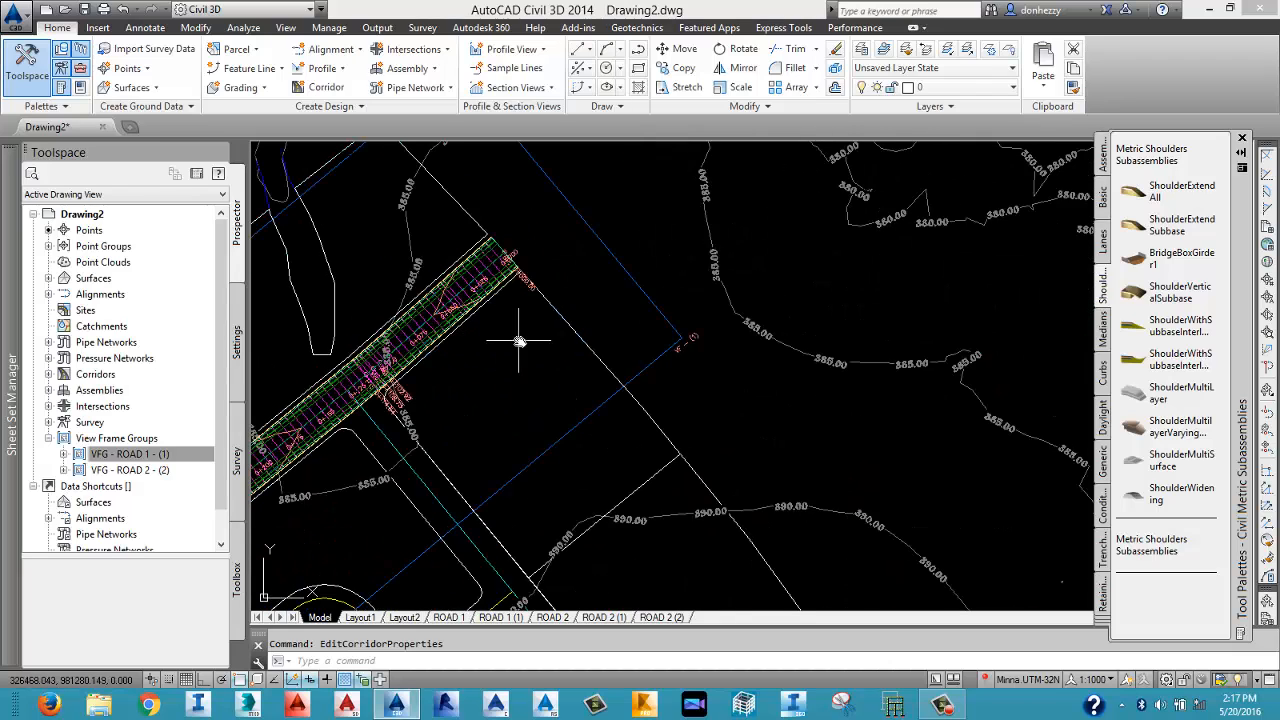
{"action": "scroll", "coordinate": [472, 255], "scroll_direction": "up", "scroll_amount": 2}
{"action": "left_click", "coordinate": [484, 262]}
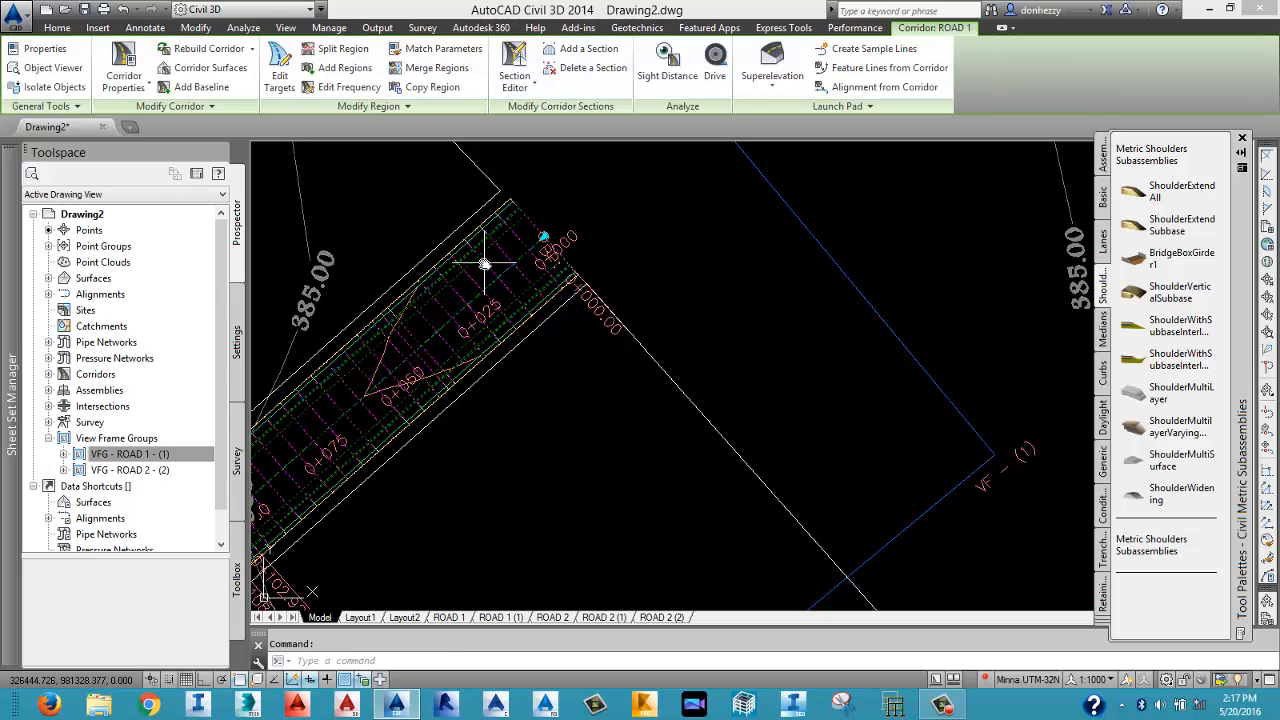
{"action": "mouse_move", "coordinate": [484, 267]}
{"action": "key", "text": "Escape"}
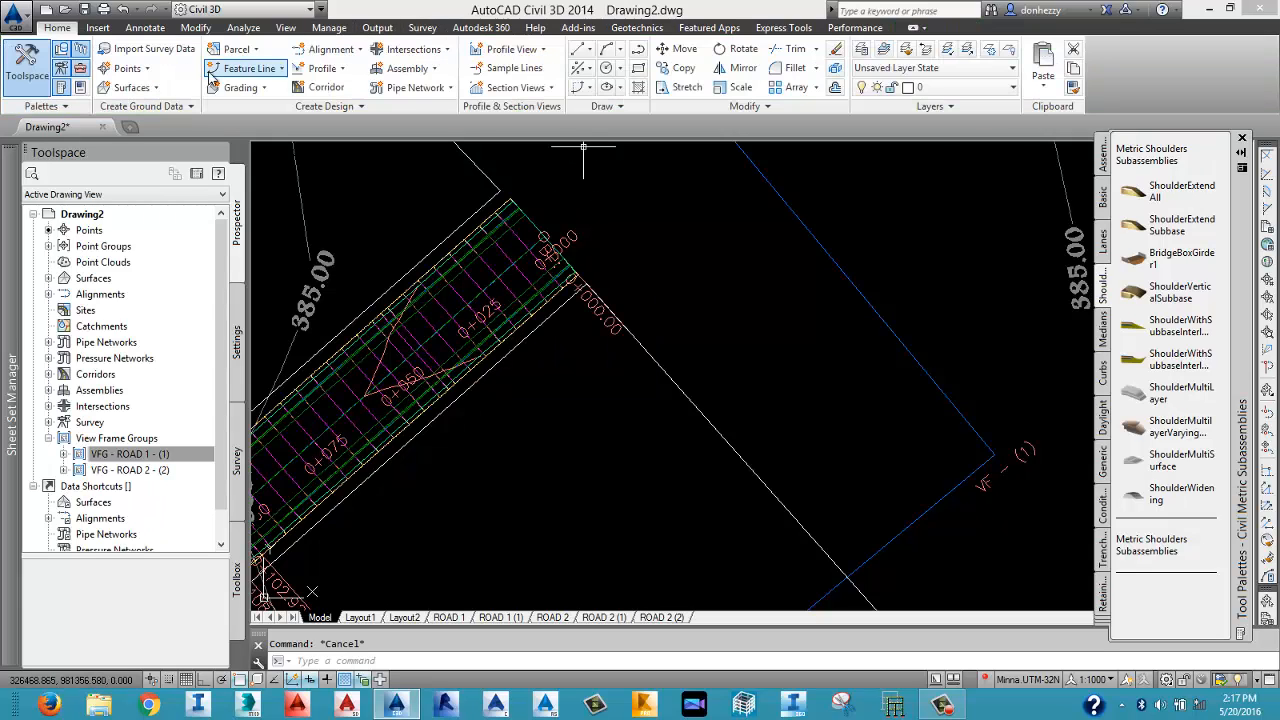
Create a sample line group on the ROAD 1 alignment sampling EG, ROAD 1 and ROAD 1 - DATUM SURF, excluding Pressure Network - (1).
{"action": "left_click", "coordinate": [193, 29]}
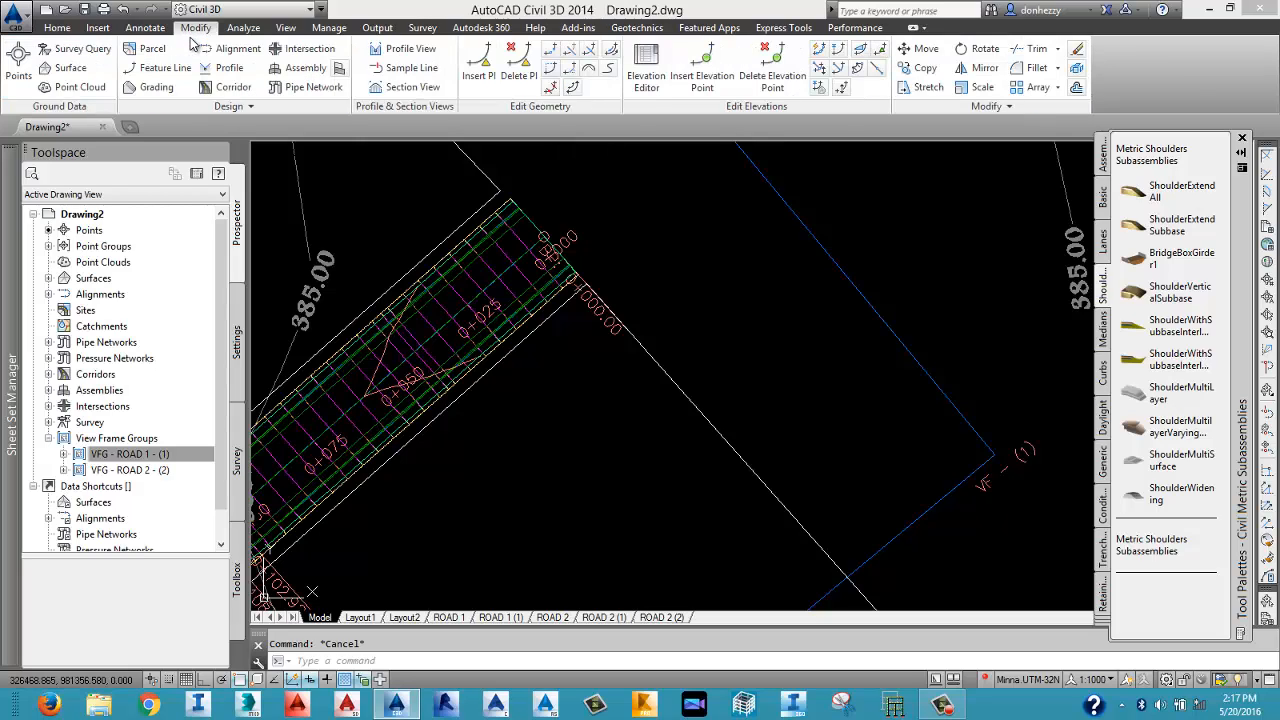
{"action": "left_click", "coordinate": [57, 28]}
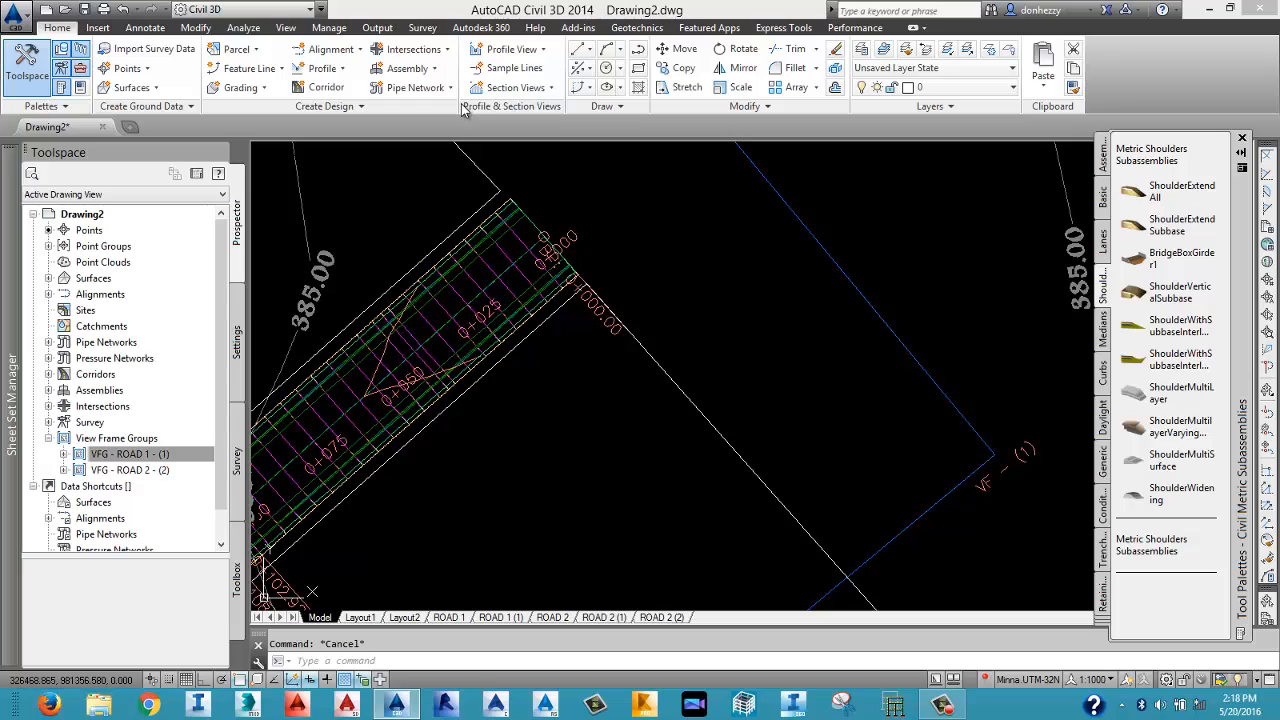
{"action": "left_click", "coordinate": [524, 70]}
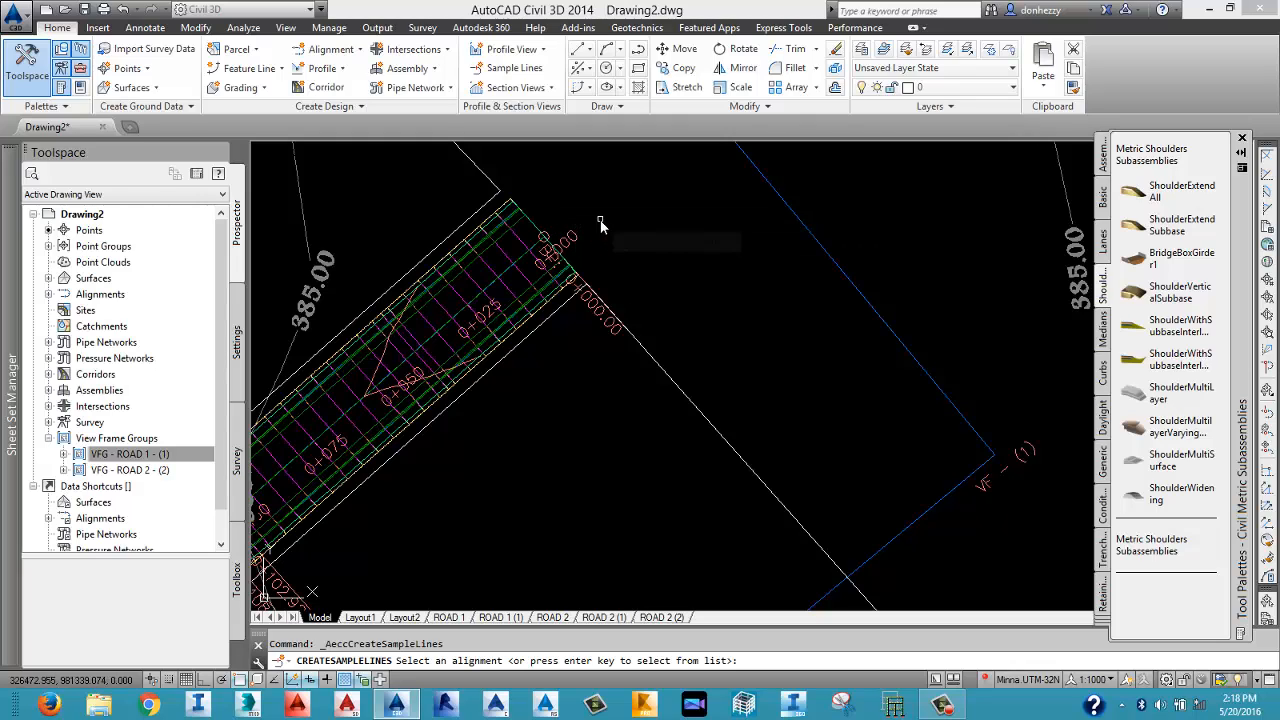
{"action": "key", "text": "Return"}
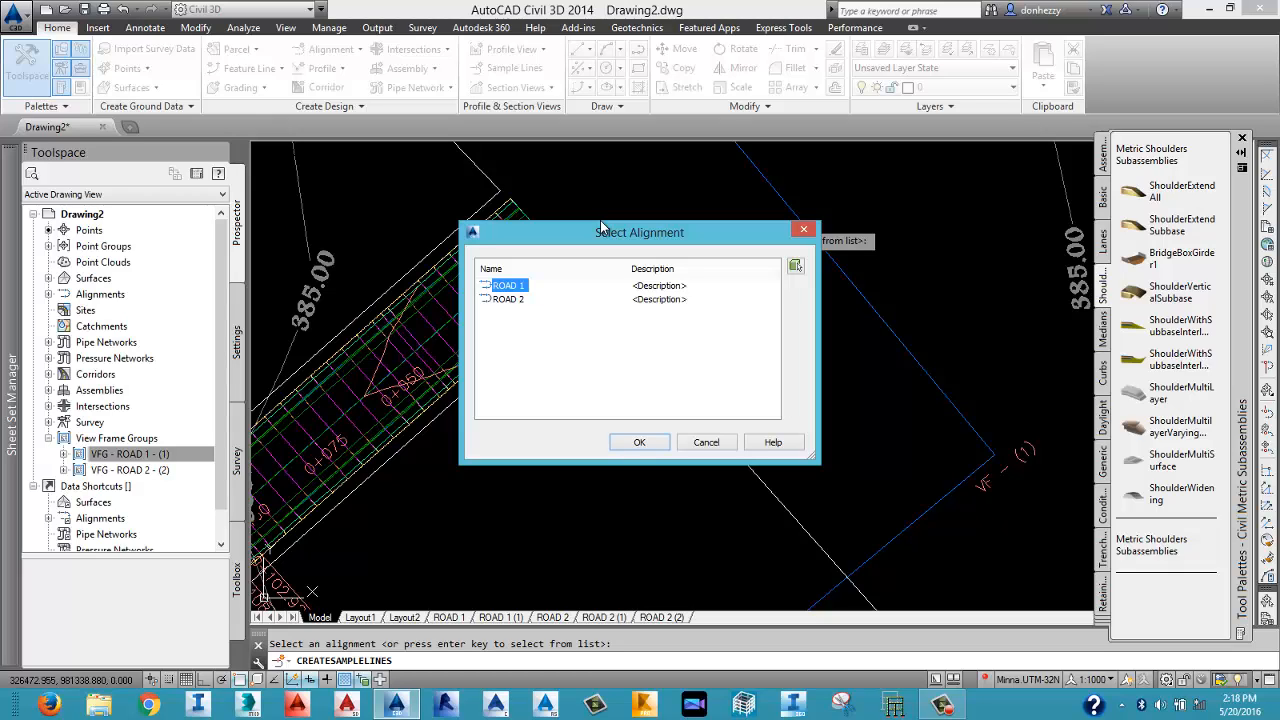
{"action": "left_click", "coordinate": [660, 442]}
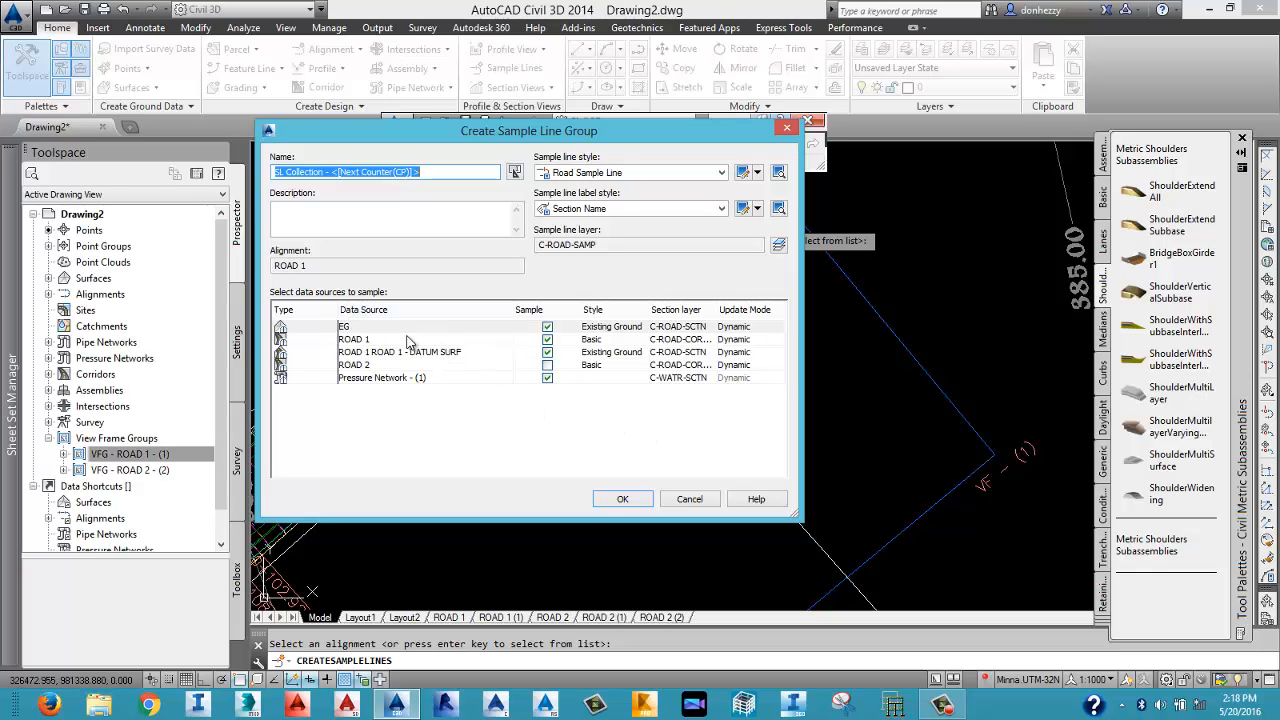
{"action": "left_click", "coordinate": [547, 378]}
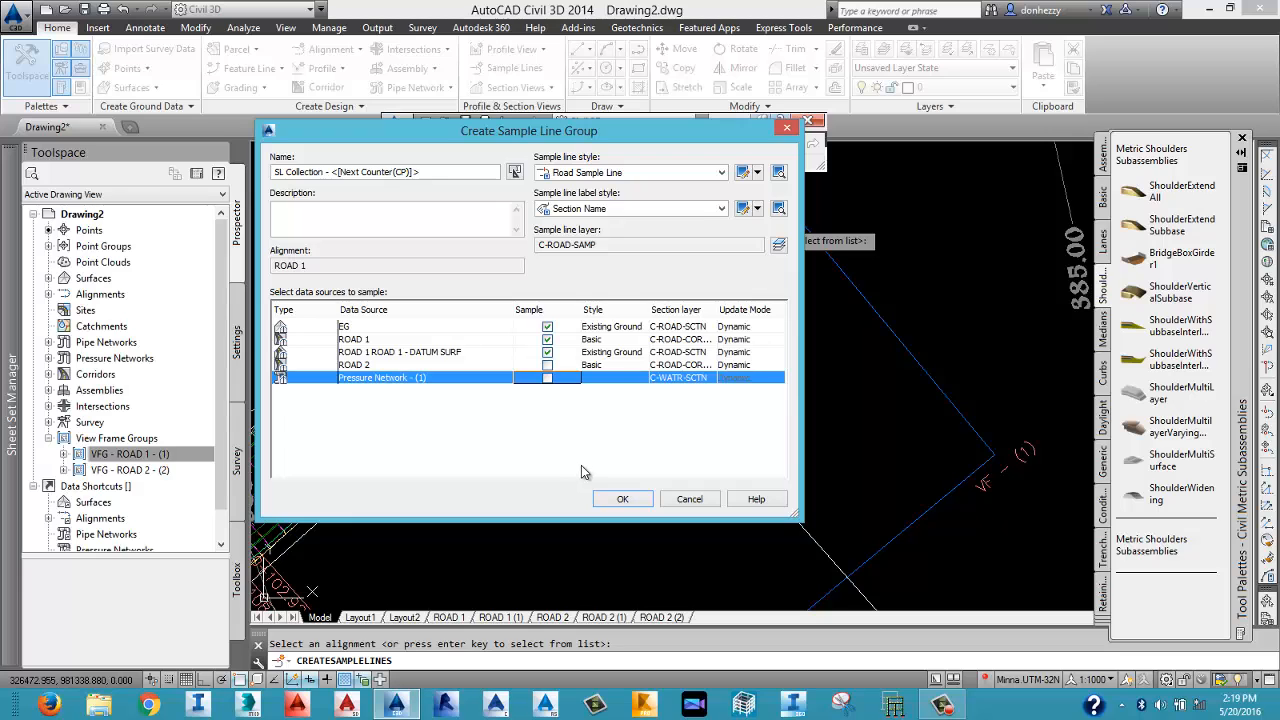
{"action": "left_click", "coordinate": [616, 499]}
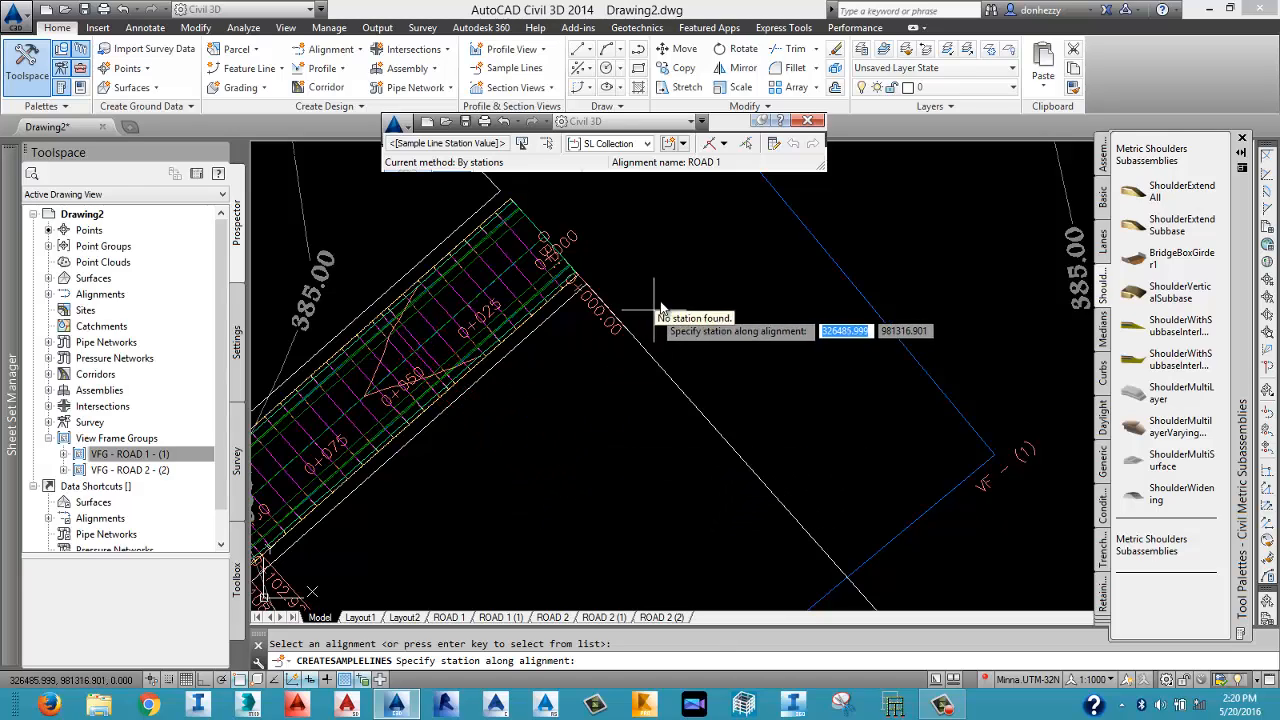
Choose sample line creation by range of stations and set both the left and right swath widths to 12 m.
{"action": "left_click", "coordinate": [726, 145]}
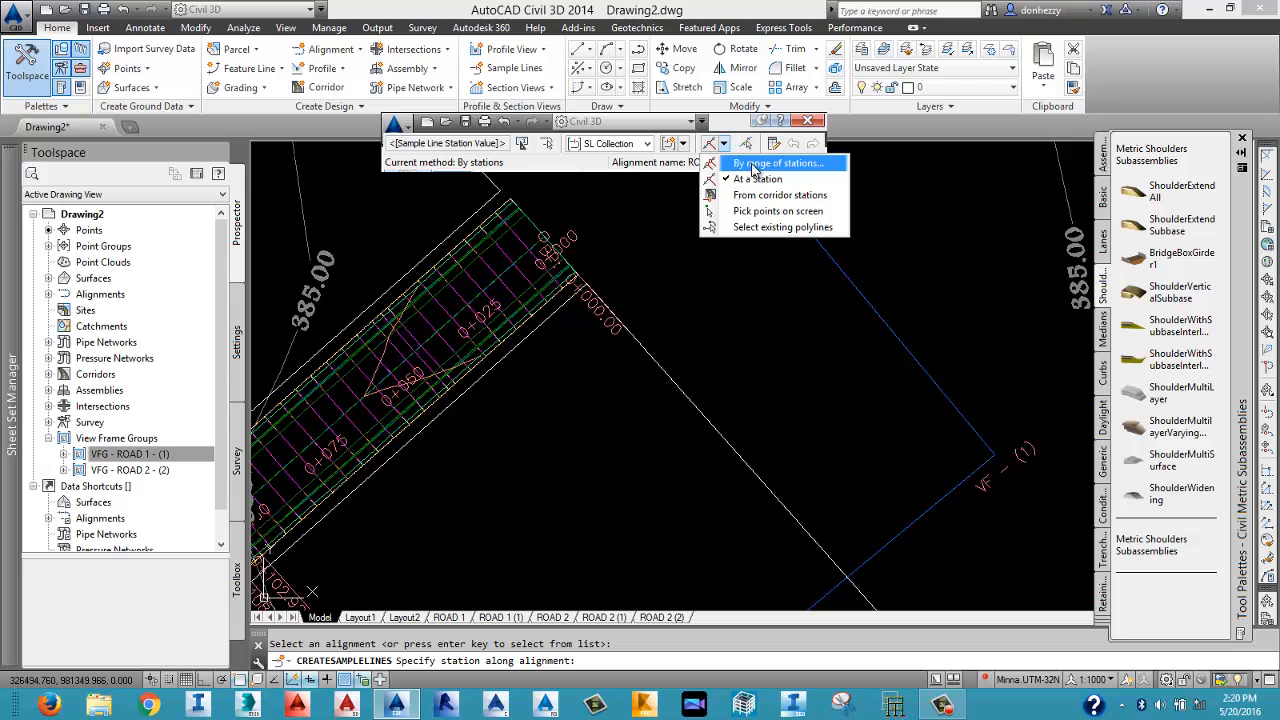
{"action": "left_click", "coordinate": [753, 165]}
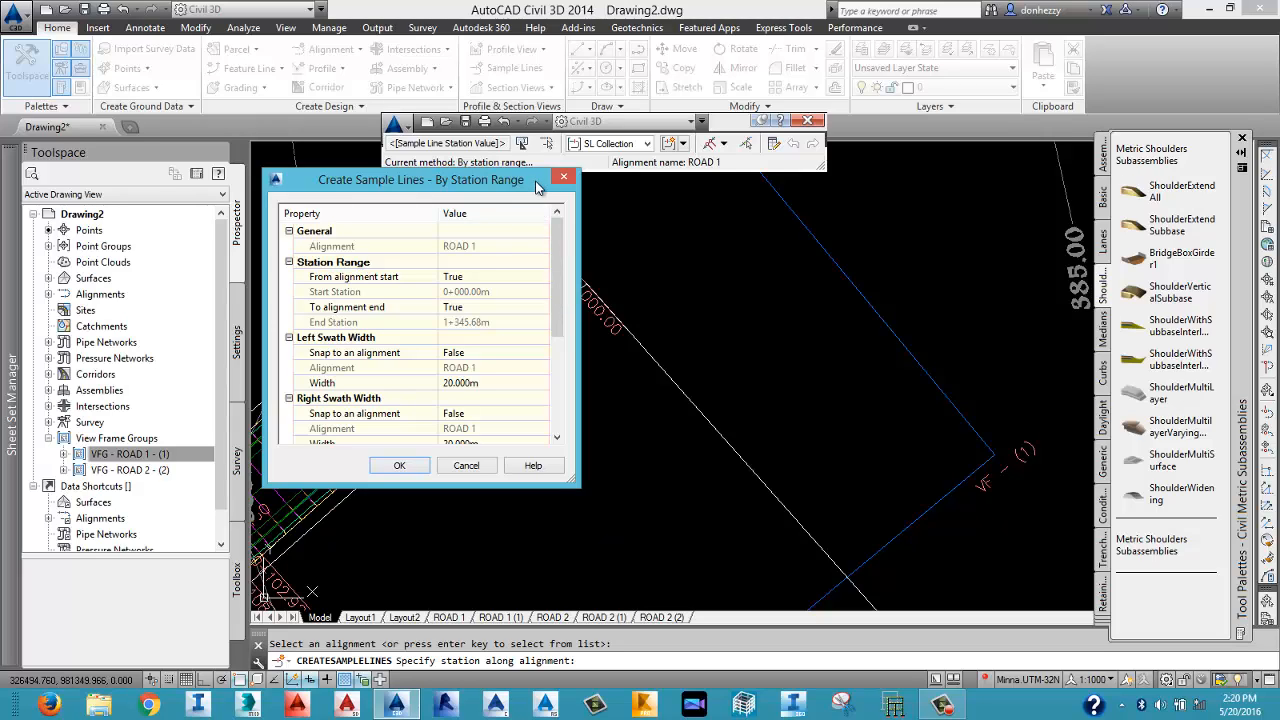
{"action": "left_click", "coordinate": [475, 385]}
{"action": "type", "text": "12"}
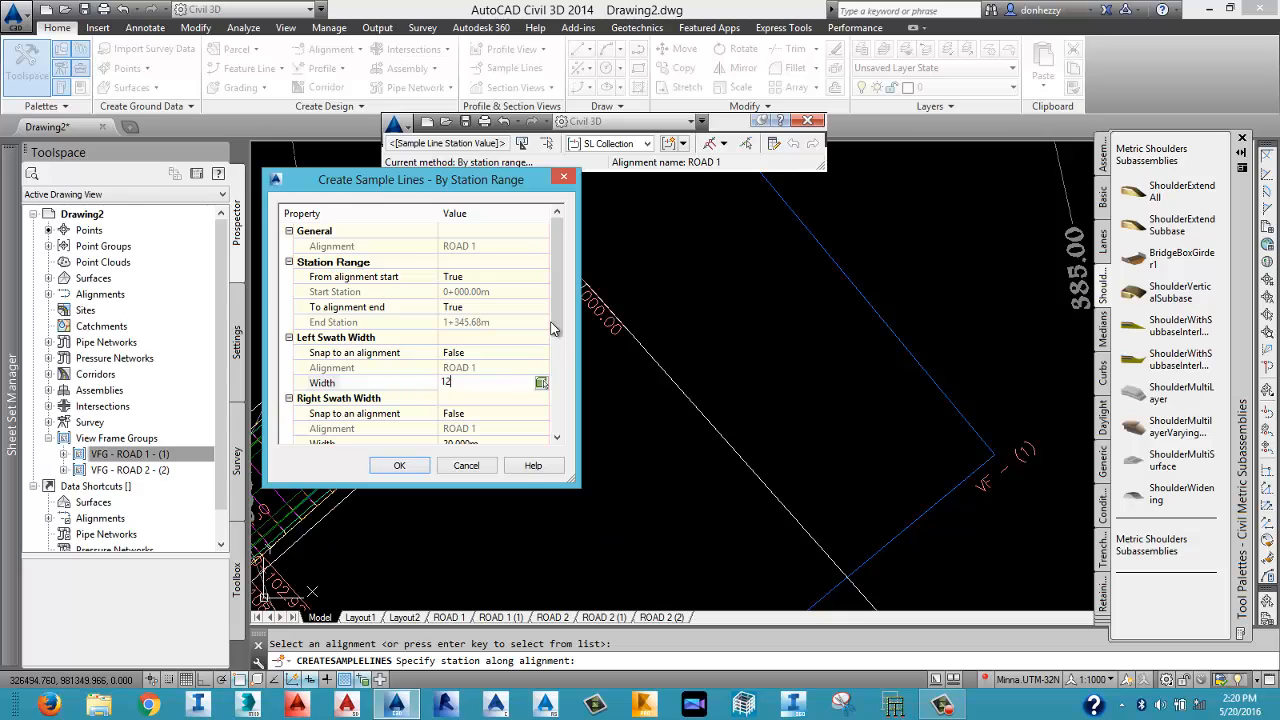
{"action": "left_click_drag", "start_coordinate": [558, 320], "coordinate": [552, 349]}
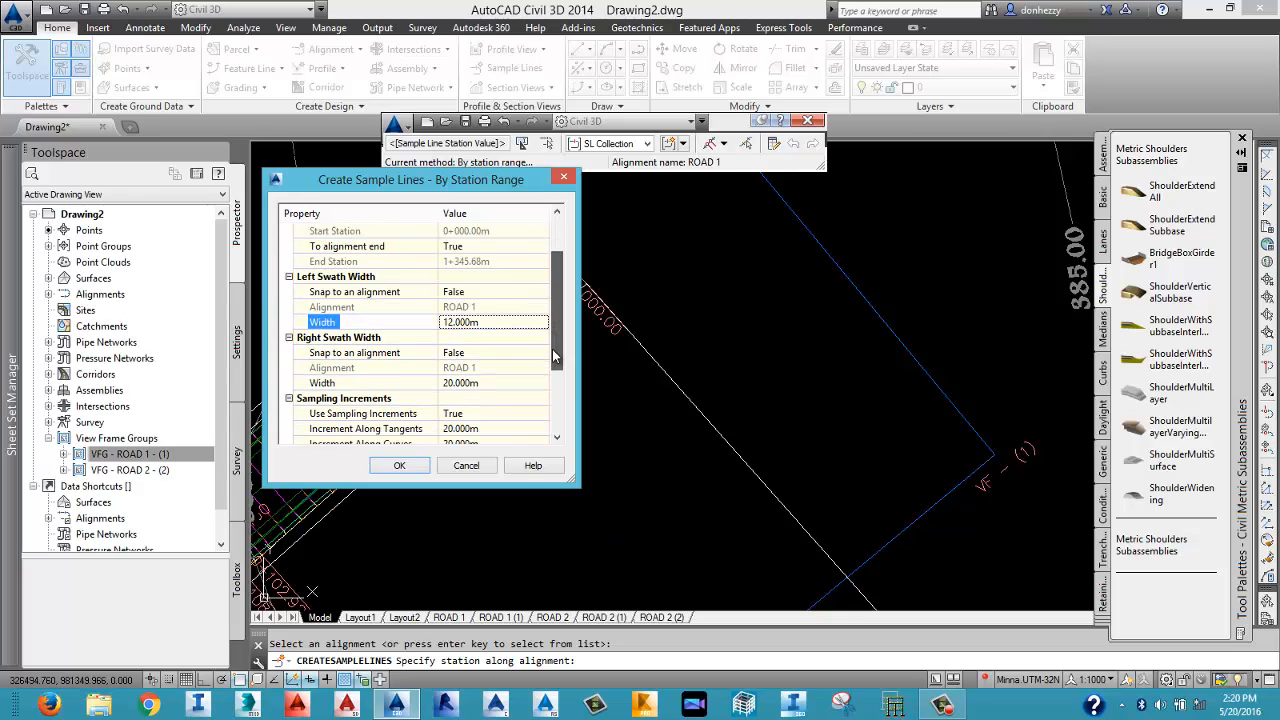
{"action": "left_click", "coordinate": [478, 383]}
{"action": "type", "text": "12"}
{"action": "left_click", "coordinate": [485, 321]}
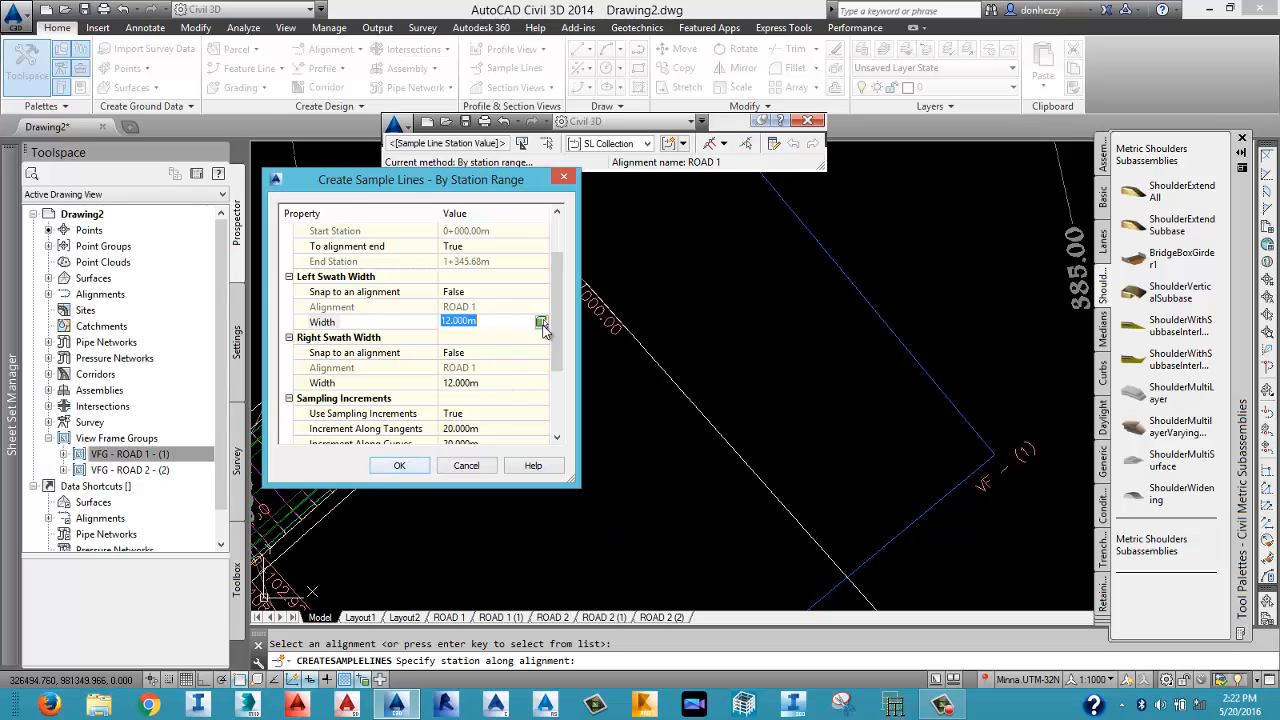
Set the sampling increments along tangents, curves and spirals to 25 m each.
{"action": "scroll", "coordinate": [556, 345], "scroll_direction": "down", "scroll_amount": 3}
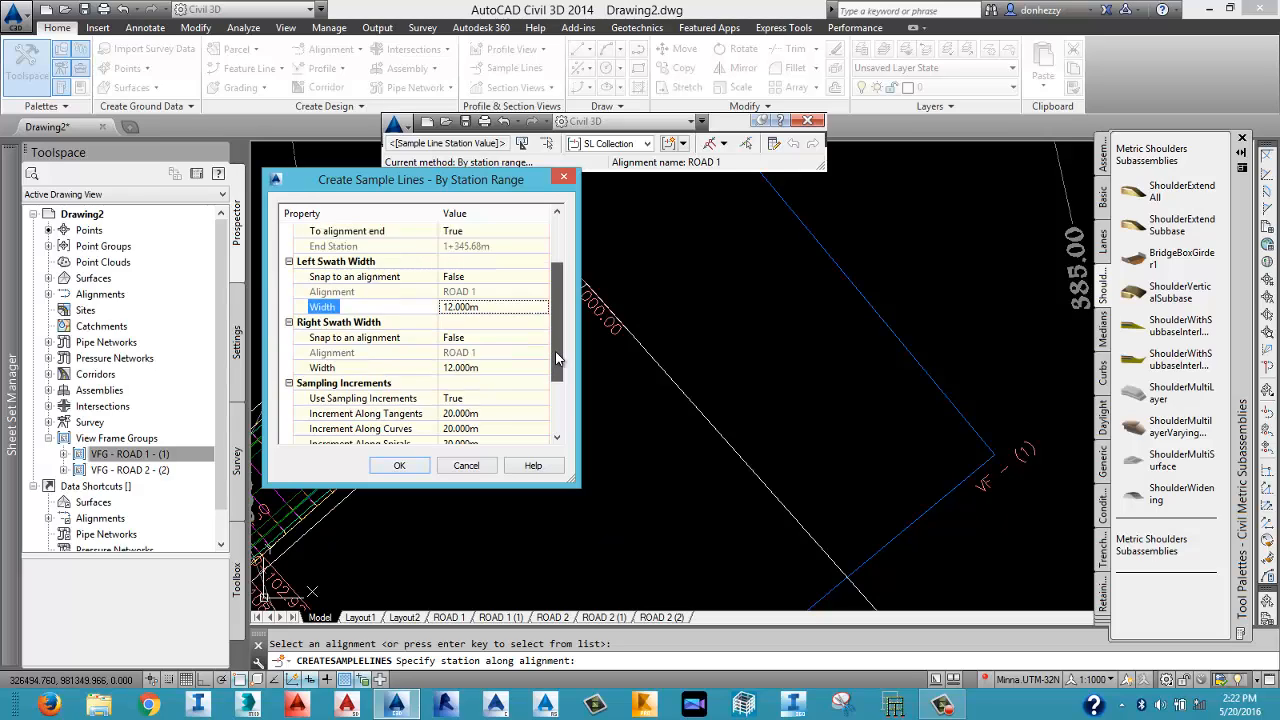
{"action": "left_click", "coordinate": [460, 353]}
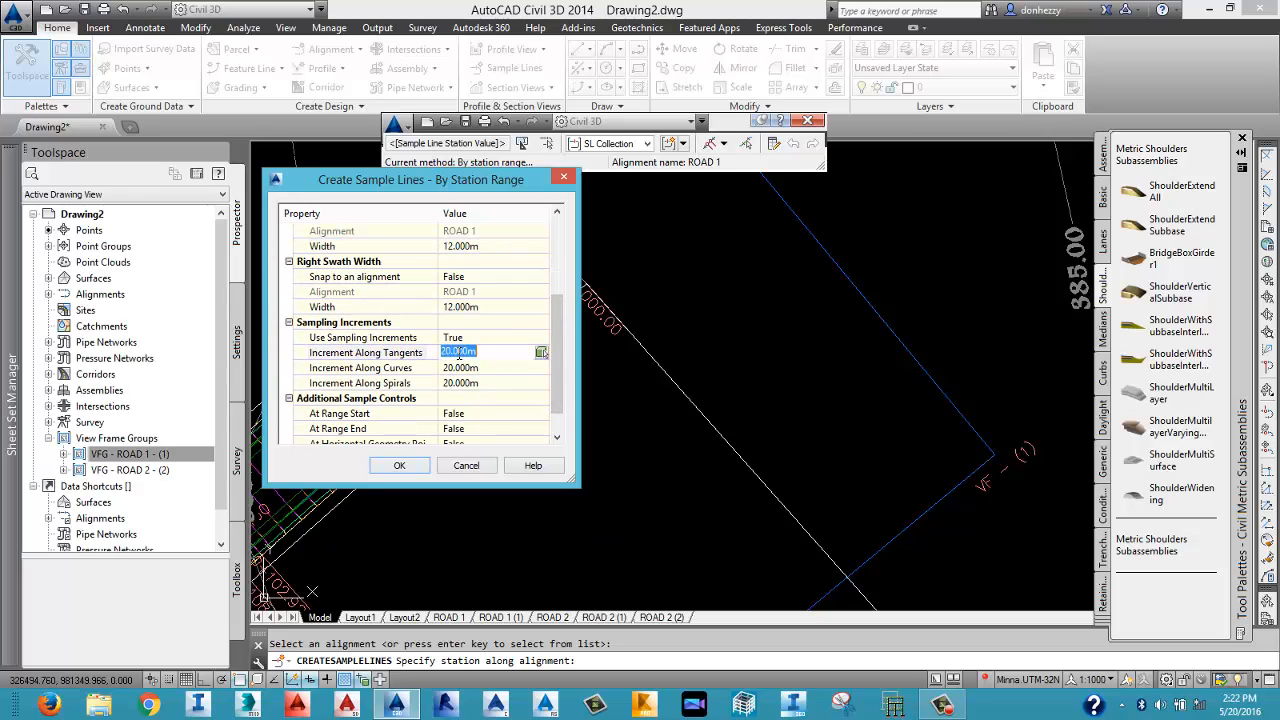
{"action": "type", "text": "25"}
{"action": "left_click", "coordinate": [466, 368]}
{"action": "type", "text": "25"}
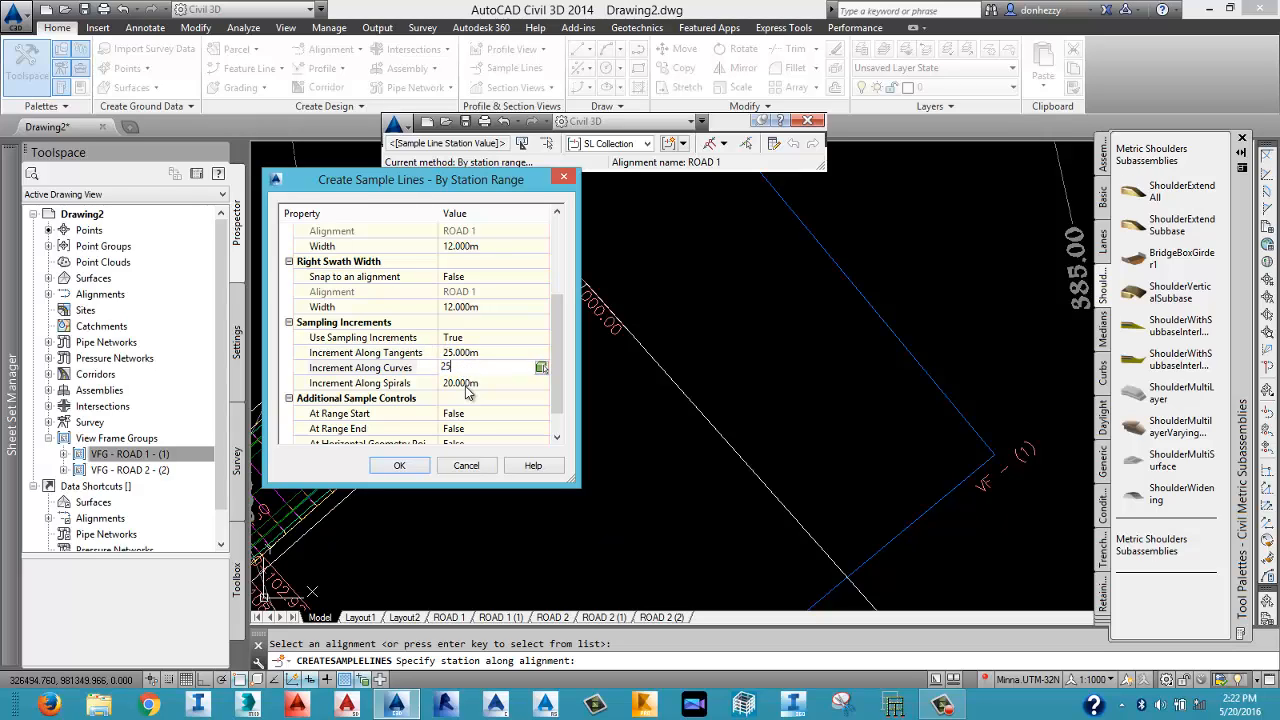
{"action": "left_click", "coordinate": [466, 383]}
{"action": "type", "text": "25"}
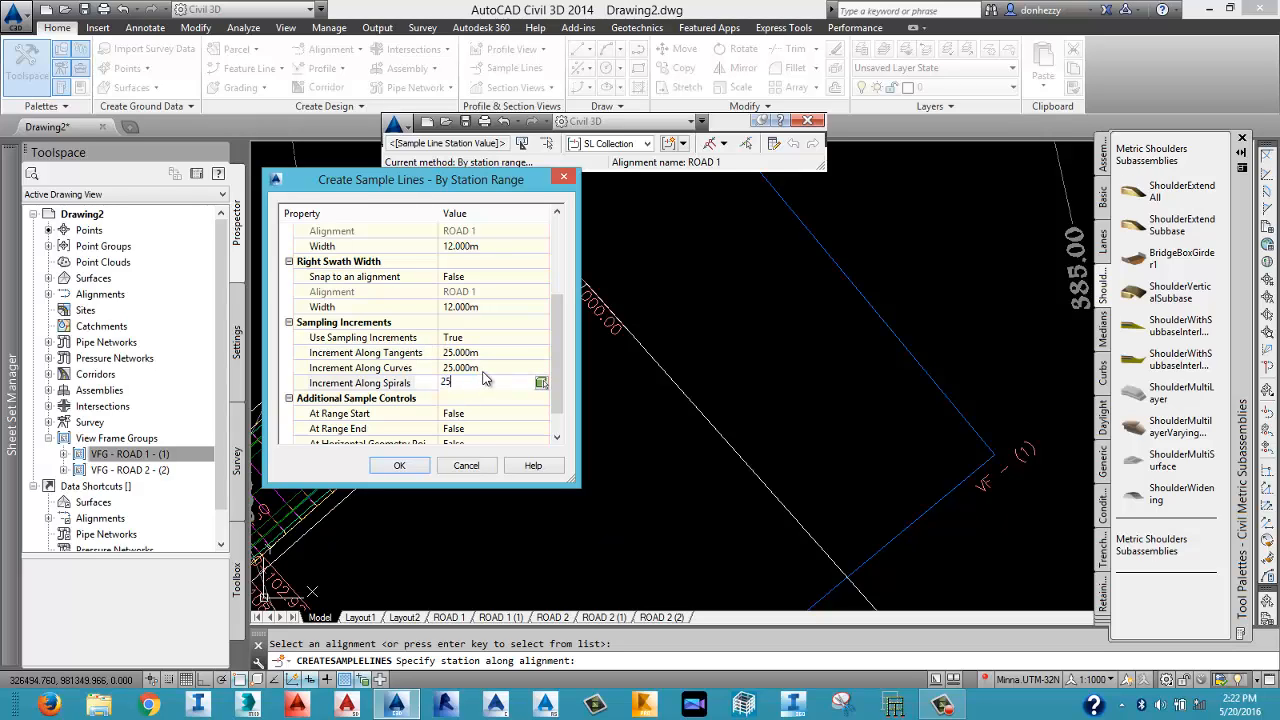
{"action": "left_click", "coordinate": [481, 368]}
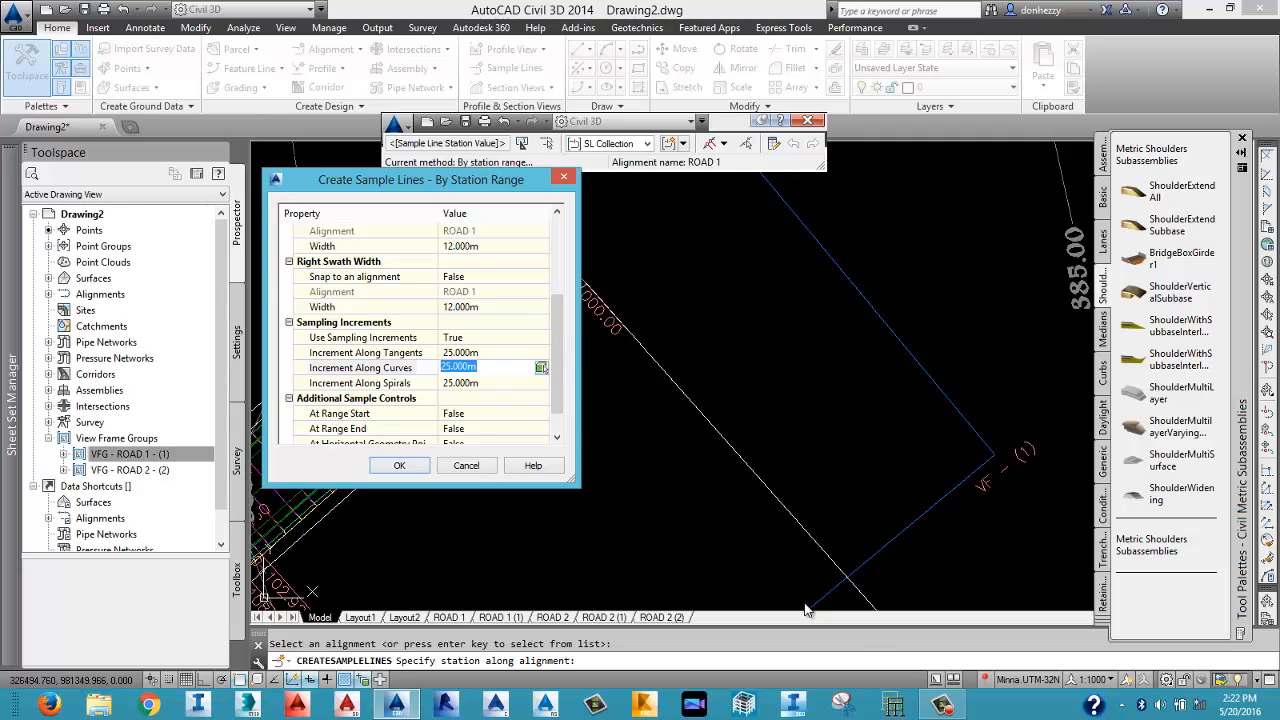
{"action": "left_click", "coordinate": [940, 703]}
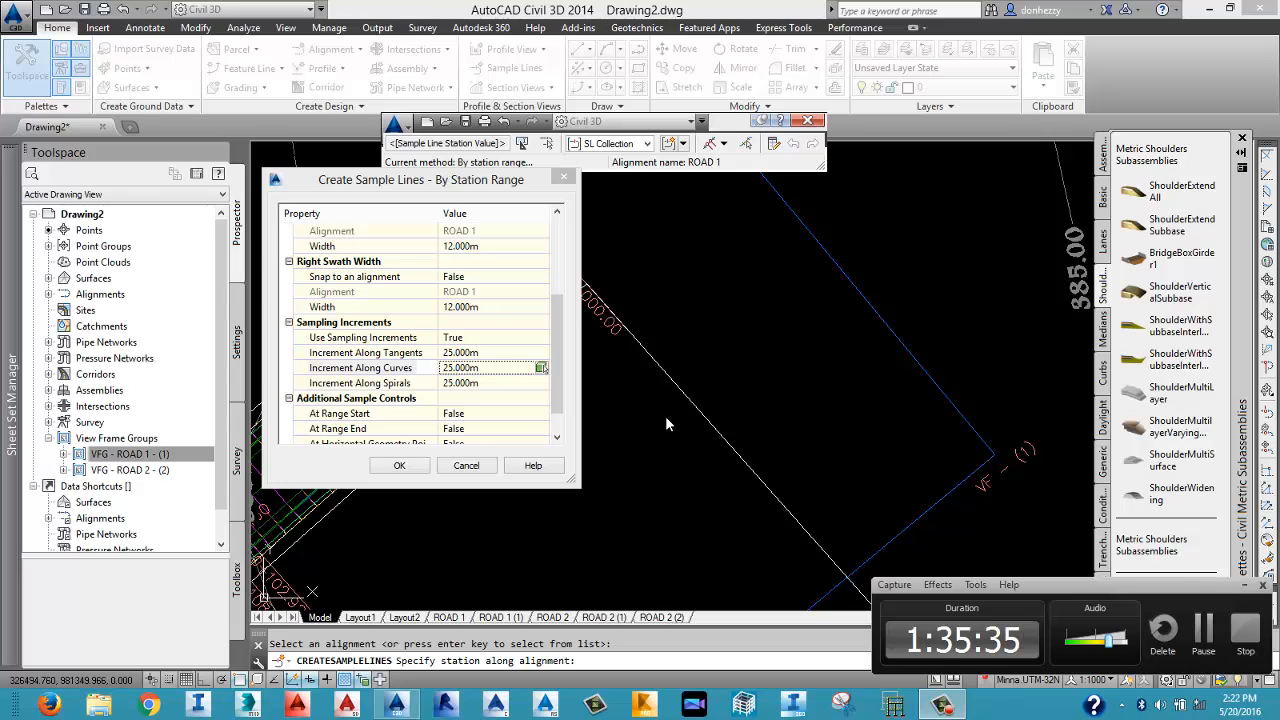
{"action": "left_click", "coordinate": [1262, 585]}
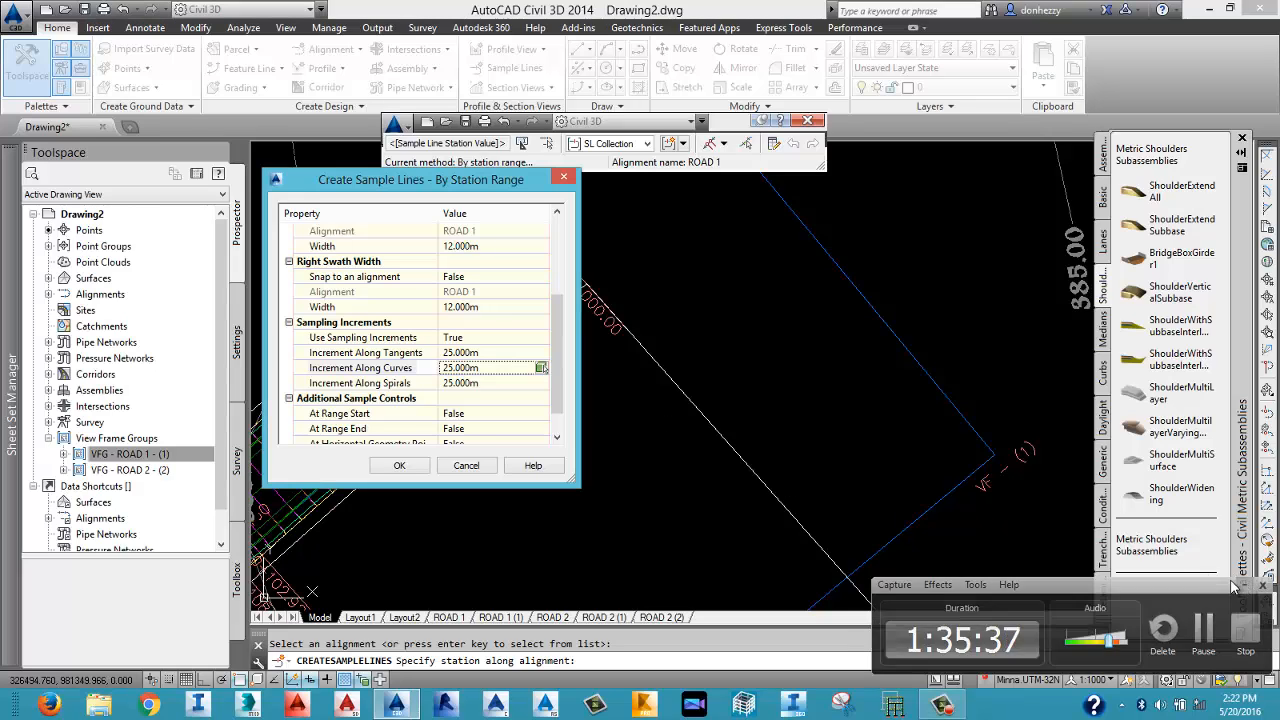
Enable additional sampling at the range start and range end, and generate the ROAD 1 sample lines.
{"action": "left_click_drag", "start_coordinate": [558, 366], "coordinate": [562, 410]}
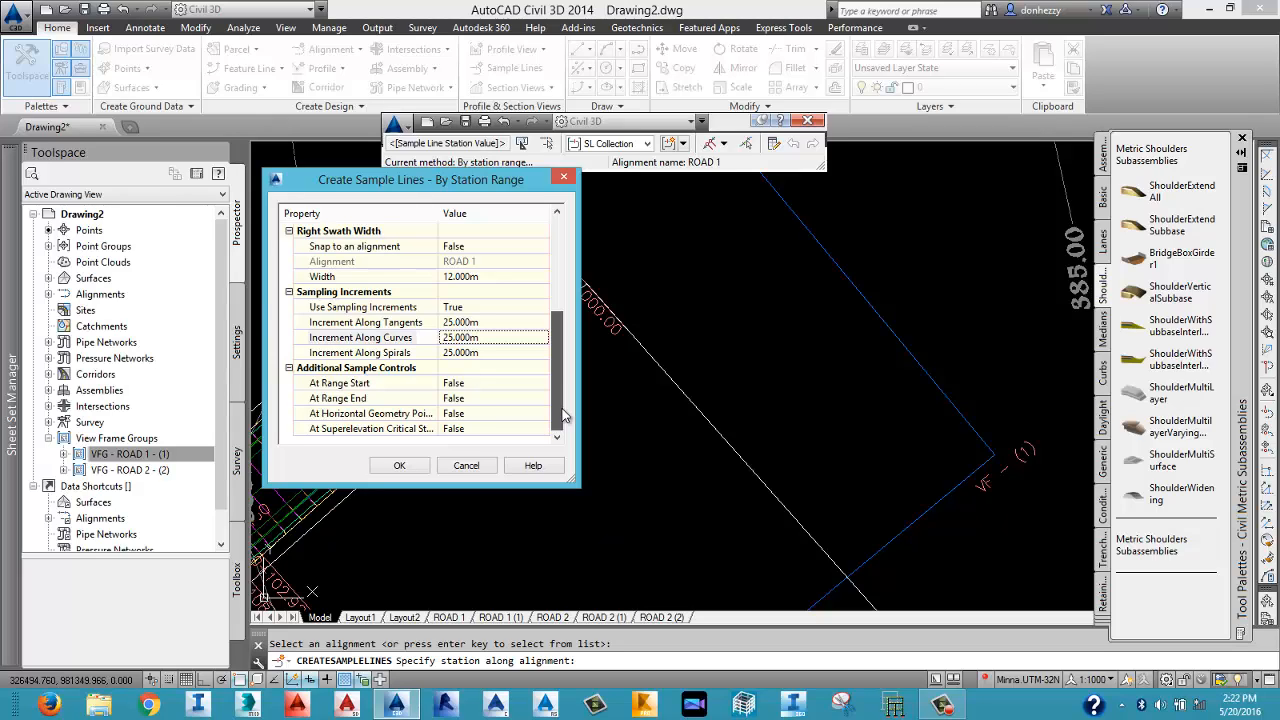
{"action": "left_click", "coordinate": [458, 387]}
{"action": "left_click", "coordinate": [458, 389]}
{"action": "left_click", "coordinate": [457, 410]}
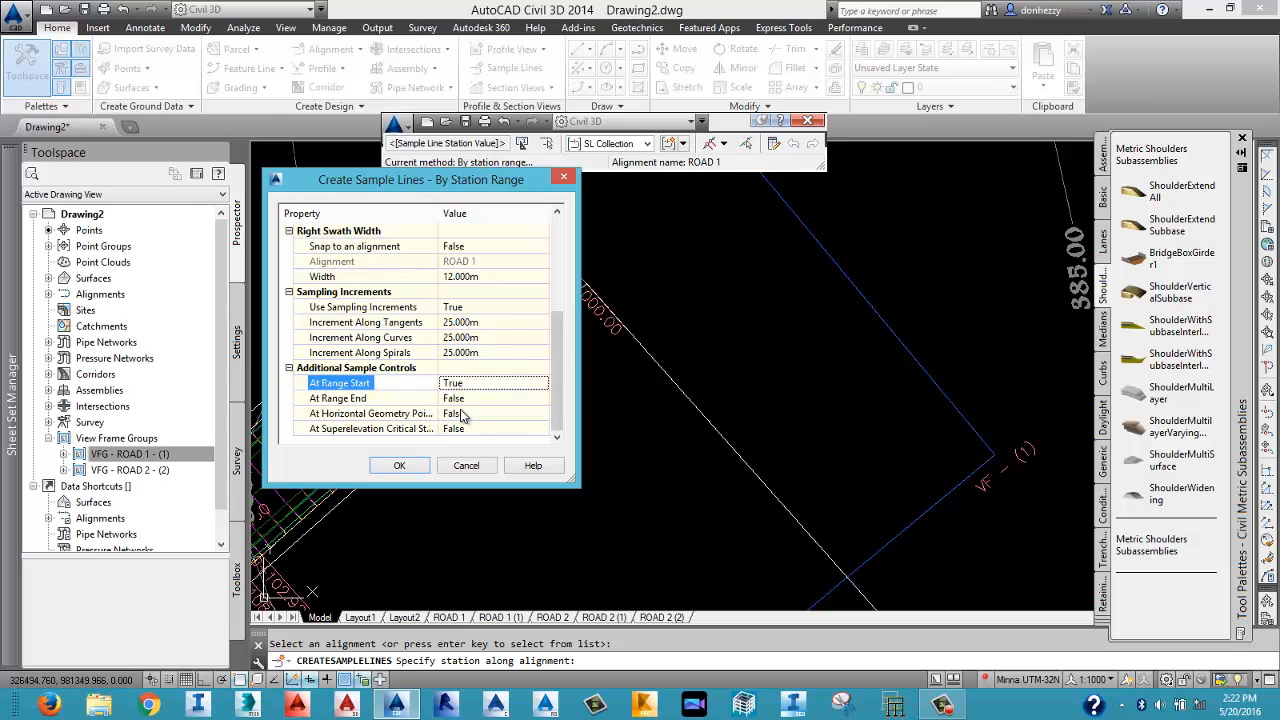
{"action": "left_click", "coordinate": [463, 402]}
{"action": "left_click", "coordinate": [463, 400]}
{"action": "left_click", "coordinate": [460, 413]}
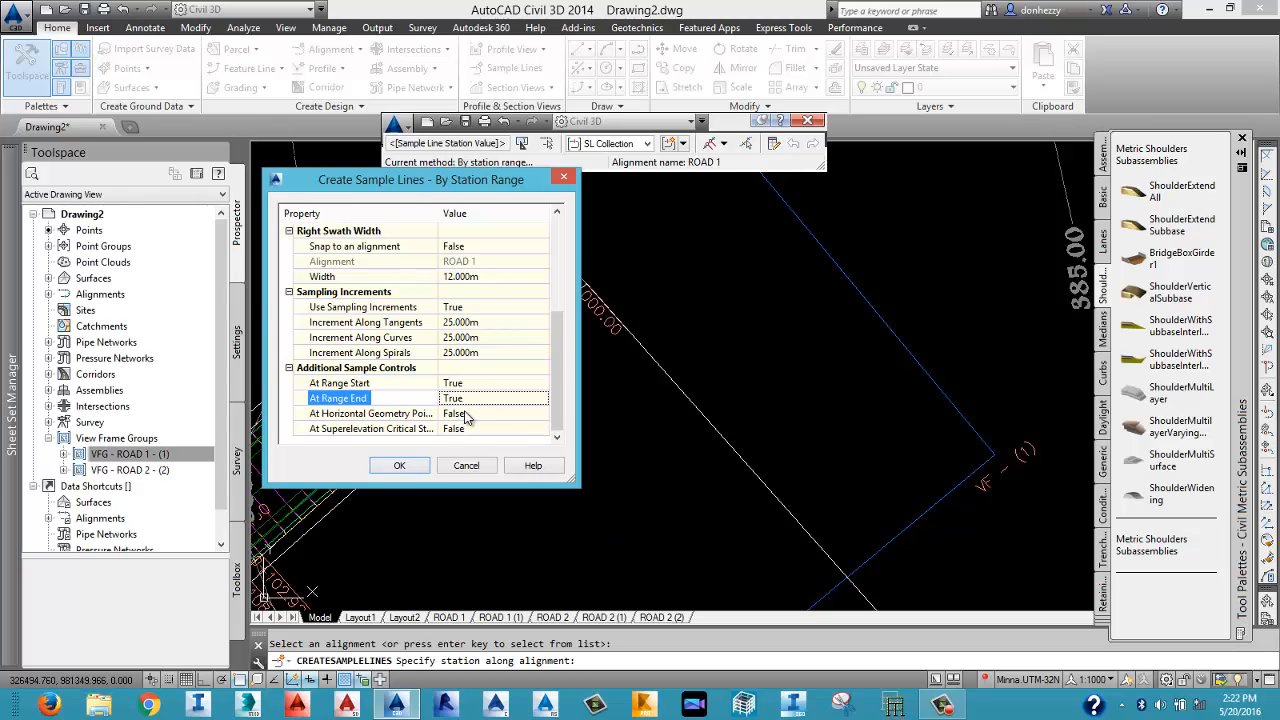
{"action": "left_click", "coordinate": [410, 468]}
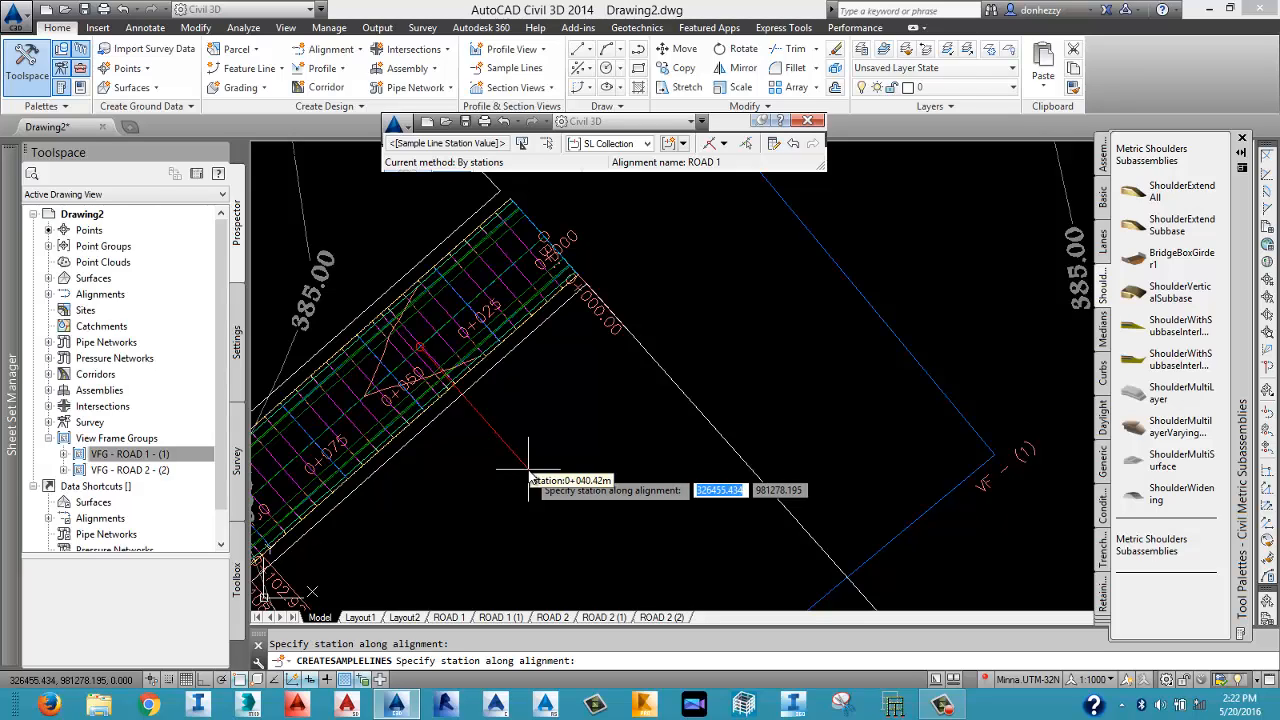
{"action": "key", "text": "Return"}
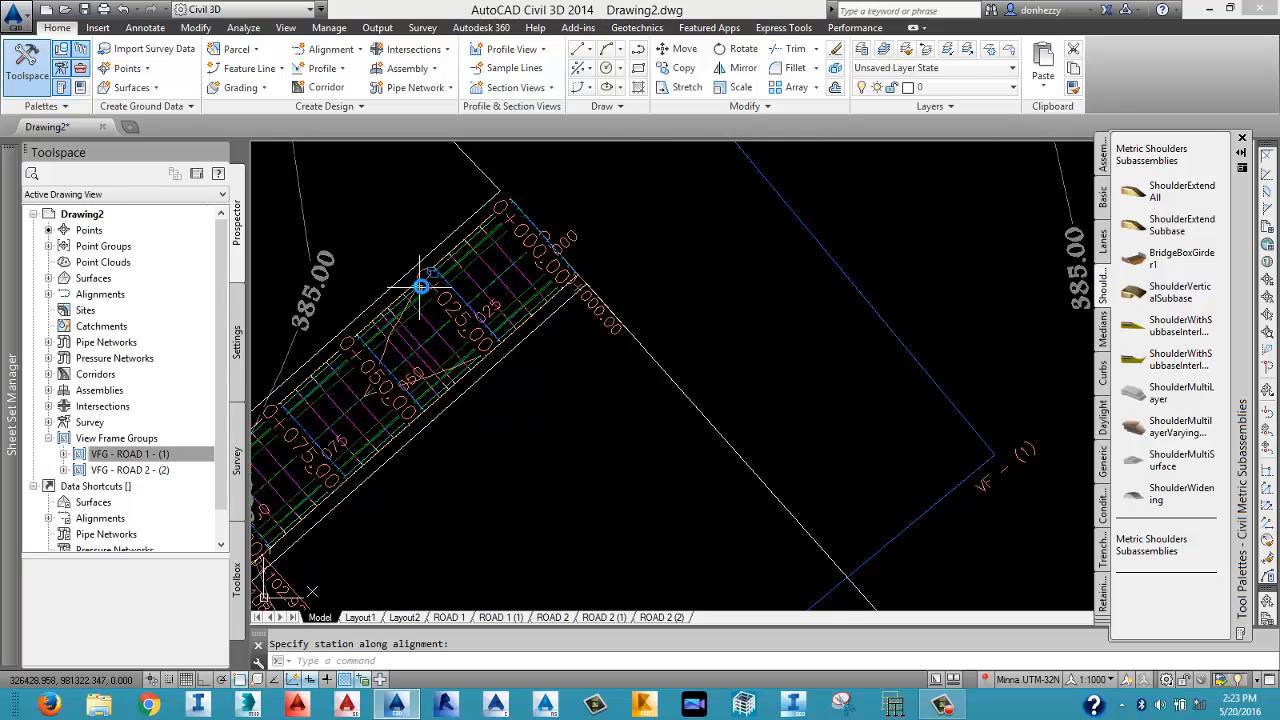
Inspect the new sample lines and the datum surface edge on ROAD 1 between stations 0+000 and 0+050.
{"action": "scroll", "coordinate": [445, 255], "scroll_direction": "up", "scroll_amount": 5}
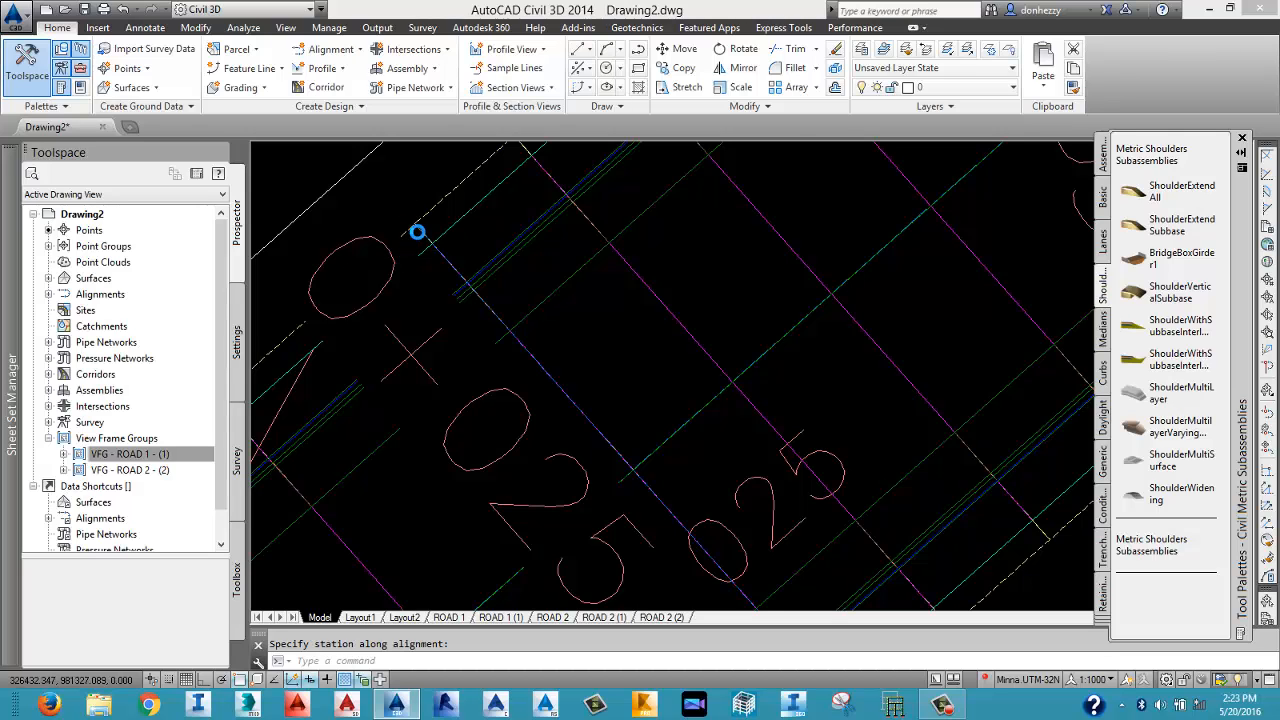
{"action": "scroll", "coordinate": [417, 230], "scroll_direction": "up", "scroll_amount": 5}
{"action": "scroll", "coordinate": [418, 230], "scroll_direction": "down", "scroll_amount": 5}
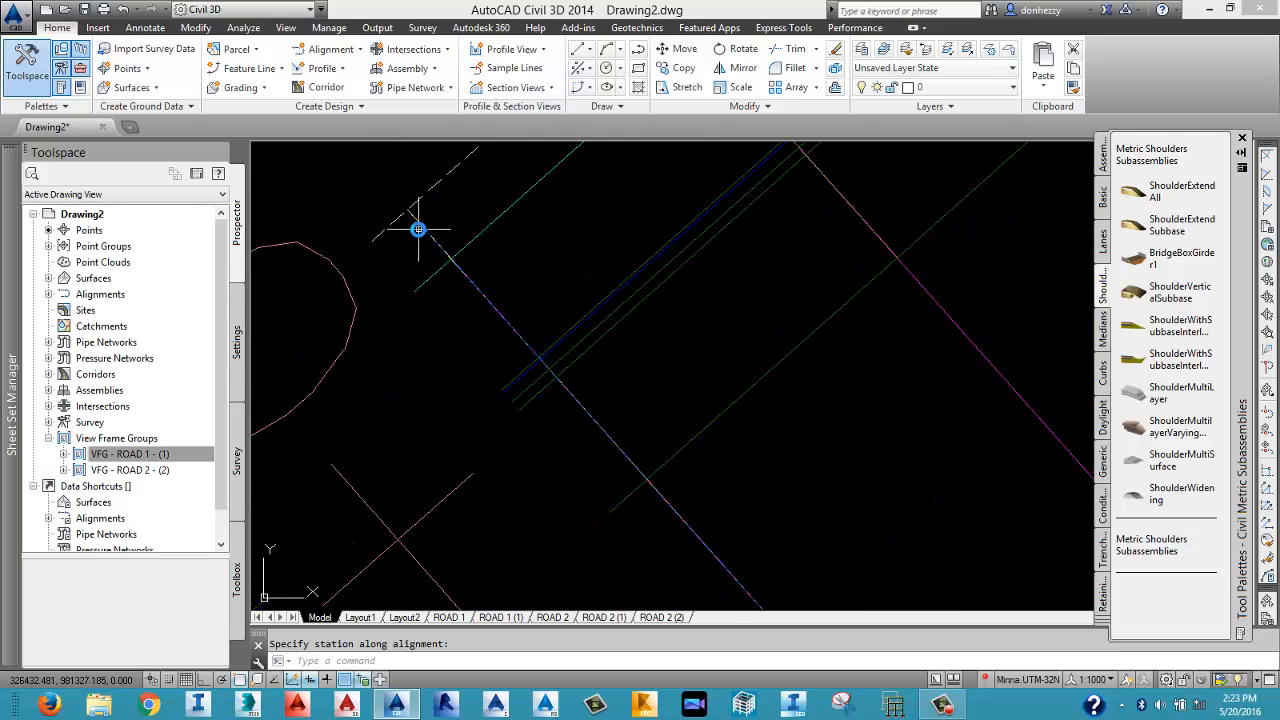
{"action": "middle_click_drag", "start_coordinate": [527, 233], "coordinate": [523, 351]}
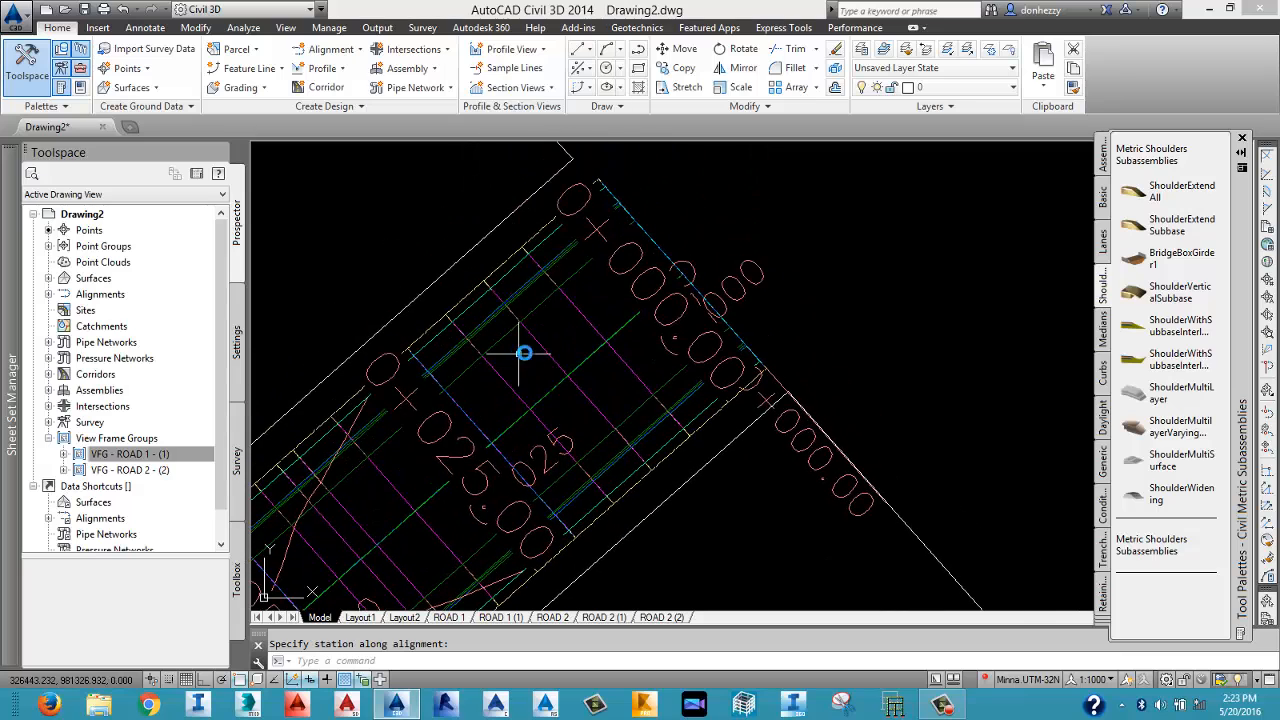
{"action": "scroll", "coordinate": [537, 263], "scroll_direction": "up", "scroll_amount": 5}
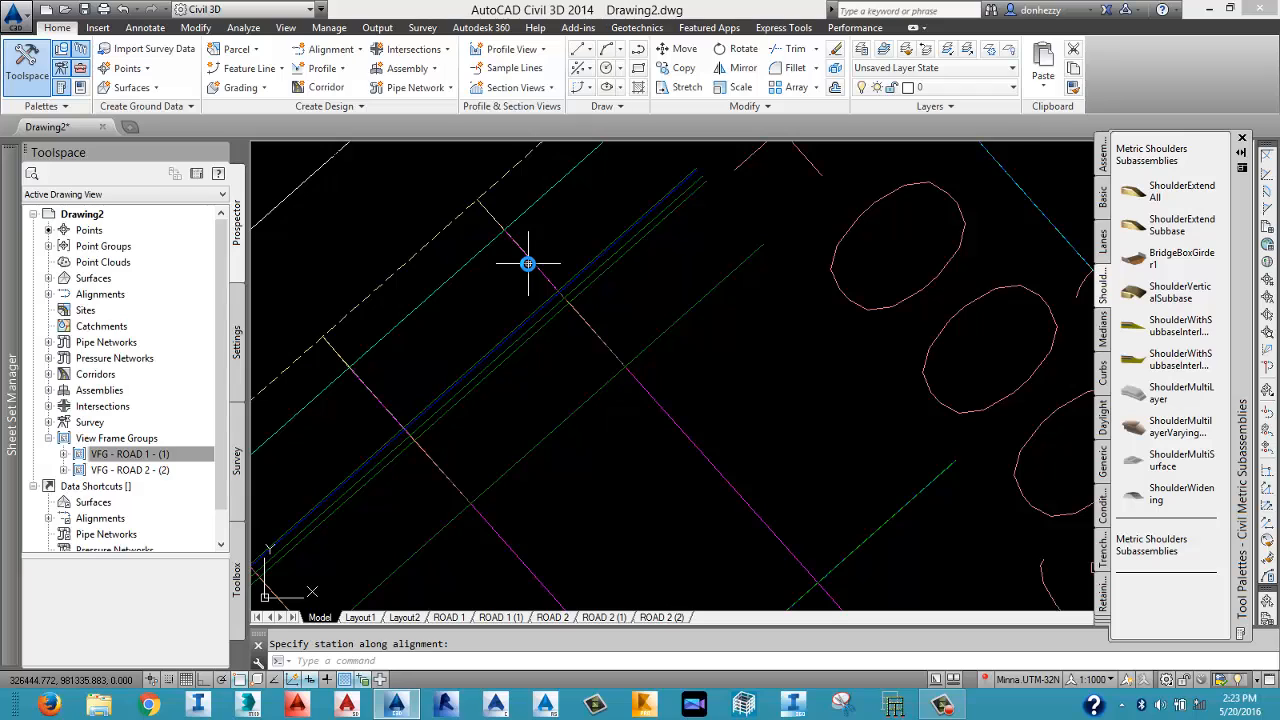
{"action": "mouse_move", "coordinate": [528, 264]}
{"action": "scroll", "coordinate": [527, 268], "scroll_direction": "down", "scroll_amount": 3}
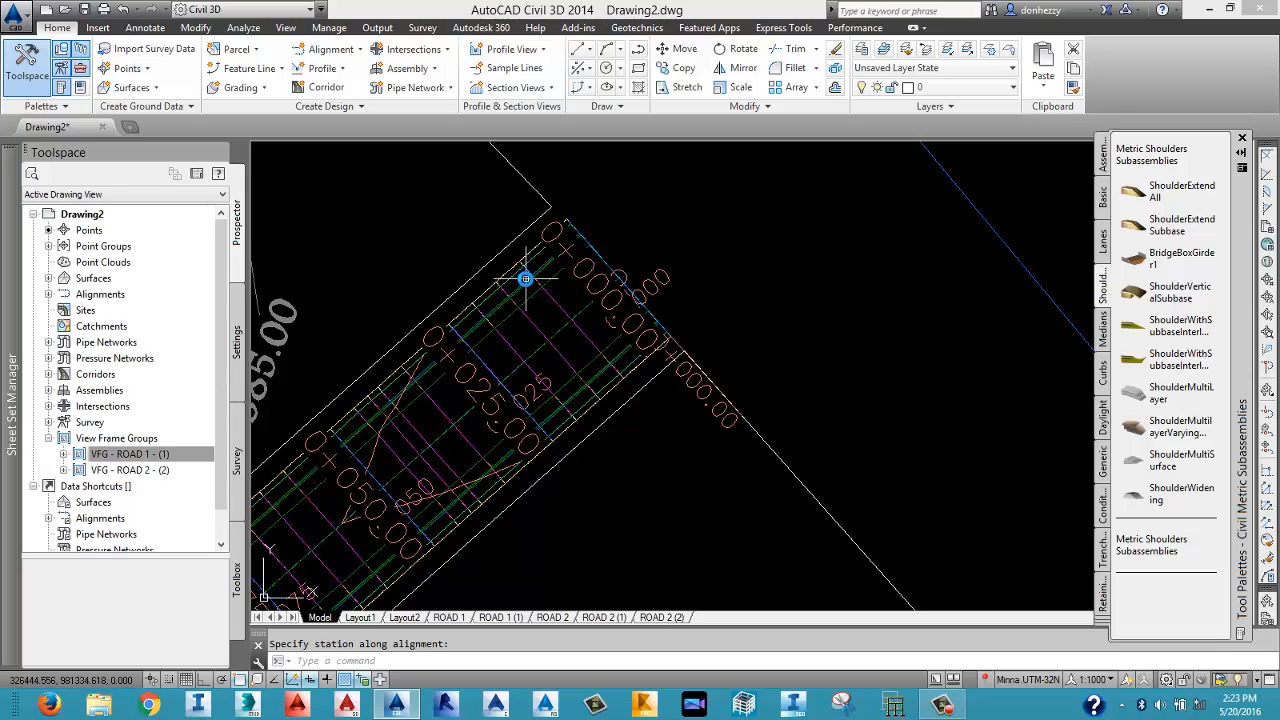
{"action": "mouse_move", "coordinate": [514, 289]}
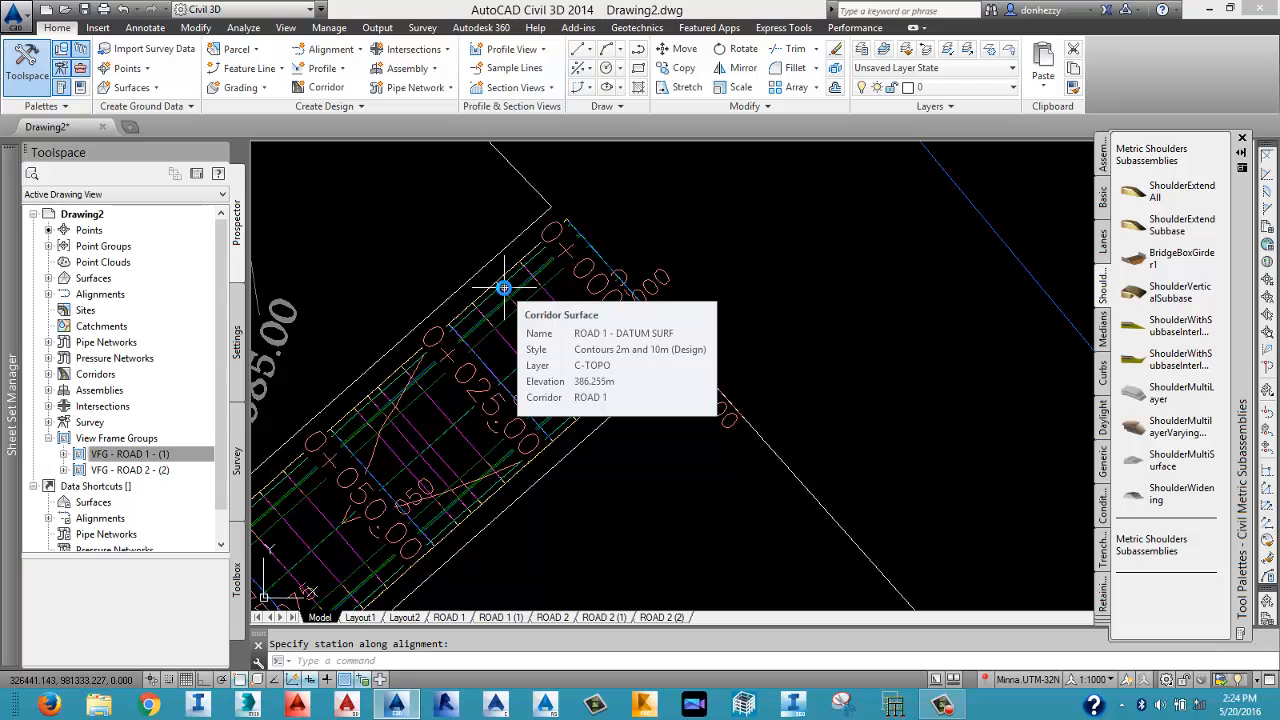
{"action": "scroll", "coordinate": [430, 450], "scroll_direction": "down", "scroll_amount": 4}
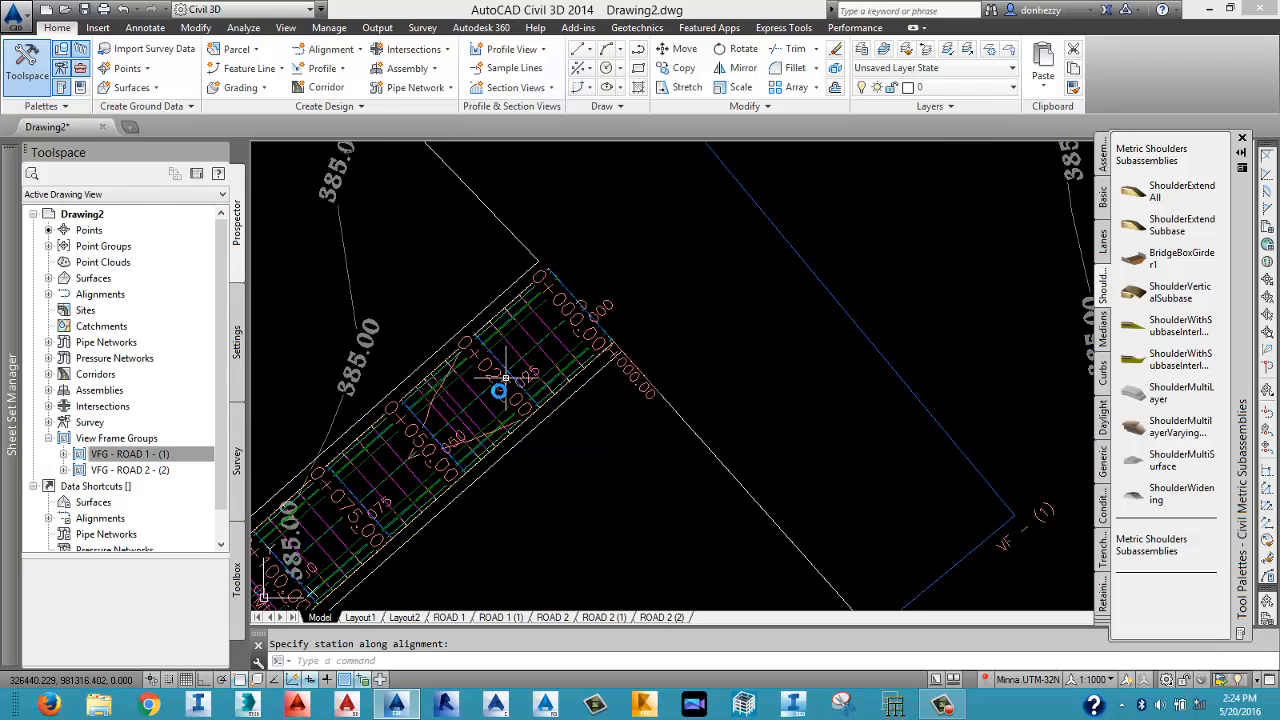
{"action": "scroll", "coordinate": [585, 355], "scroll_direction": "up", "scroll_amount": 8}
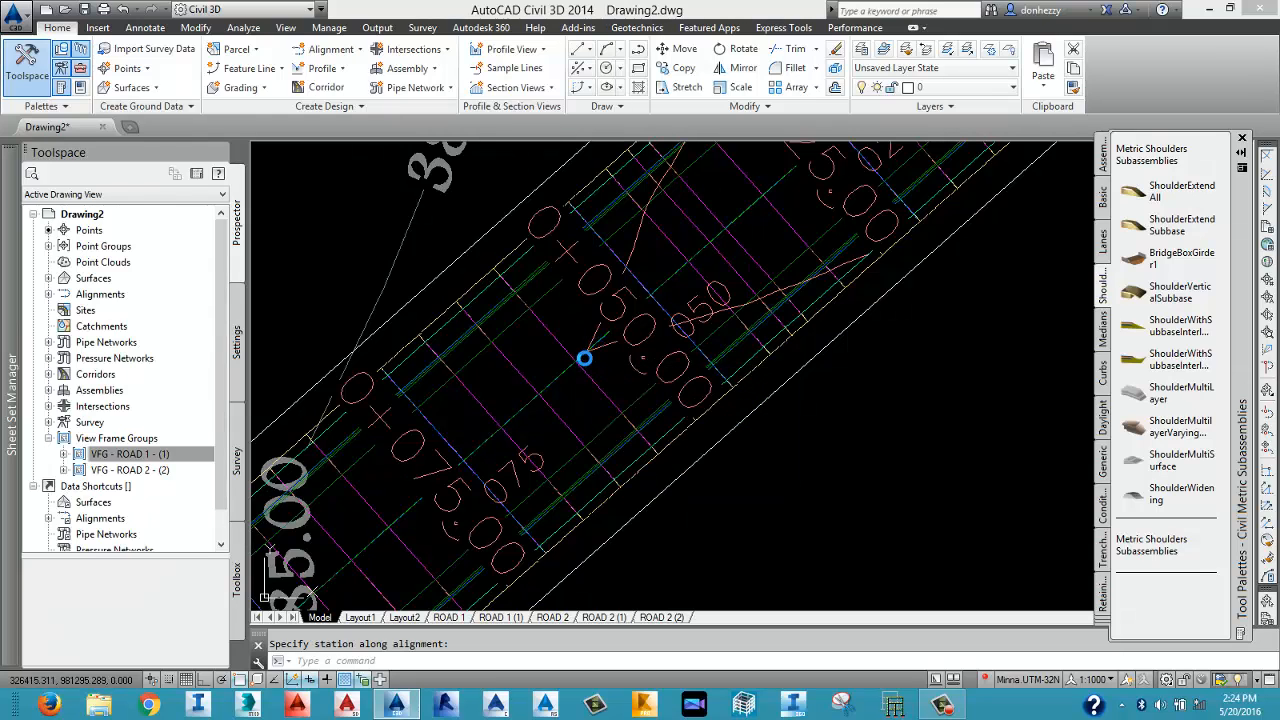
{"action": "scroll", "coordinate": [585, 356], "scroll_direction": "down", "scroll_amount": 3}
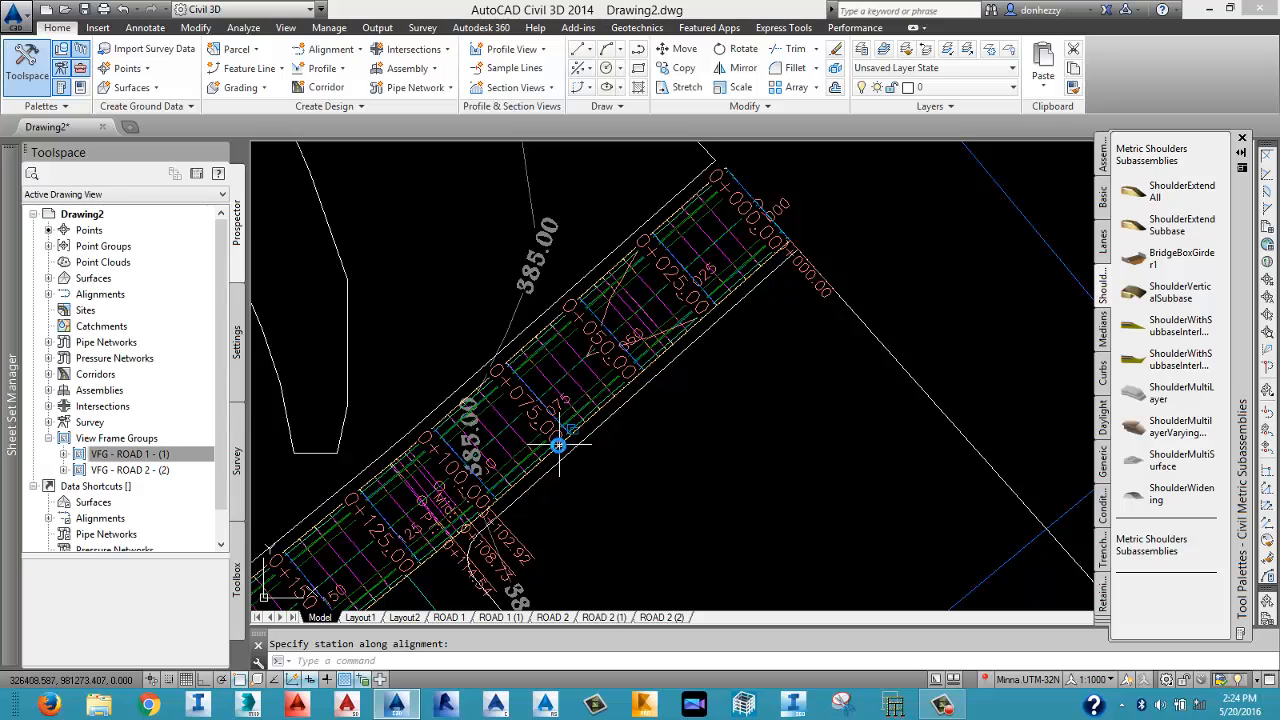
{"action": "middle_click_drag", "start_coordinate": [565, 440], "coordinate": [530, 488]}
{"action": "middle_click_drag", "start_coordinate": [694, 277], "coordinate": [609, 366]}
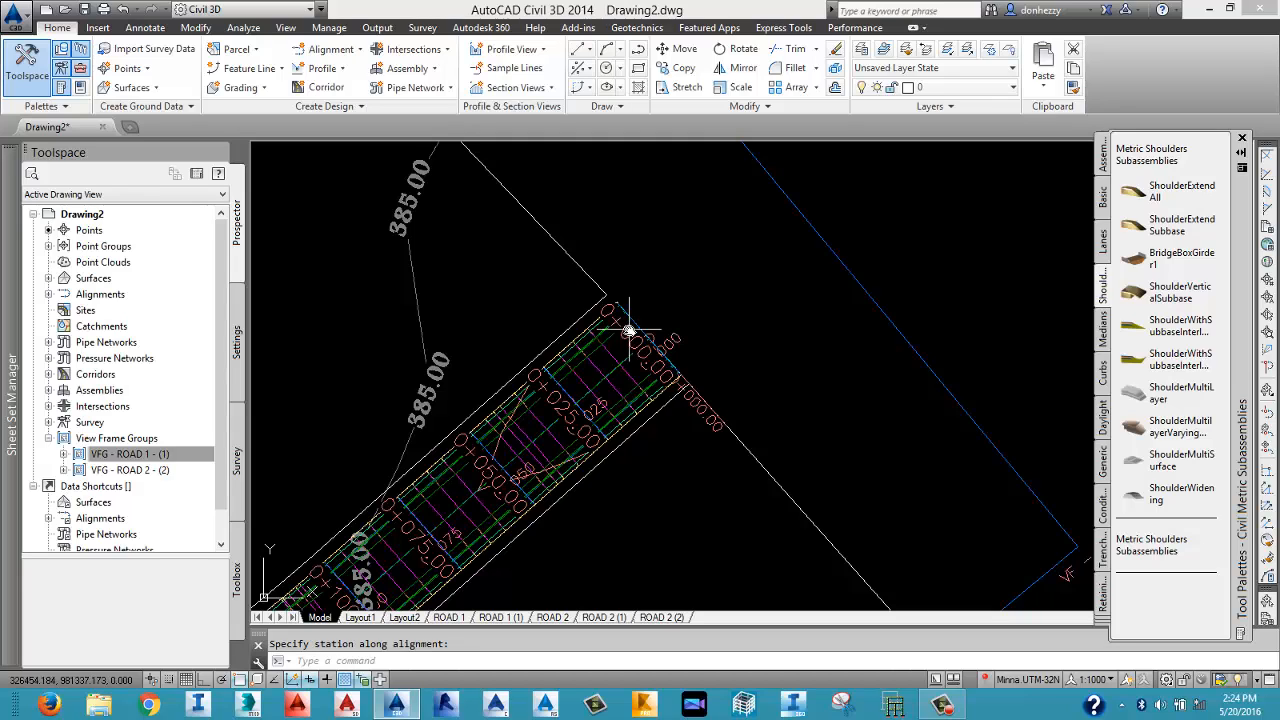
{"action": "middle_click_drag", "start_coordinate": [628, 330], "coordinate": [610, 346]}
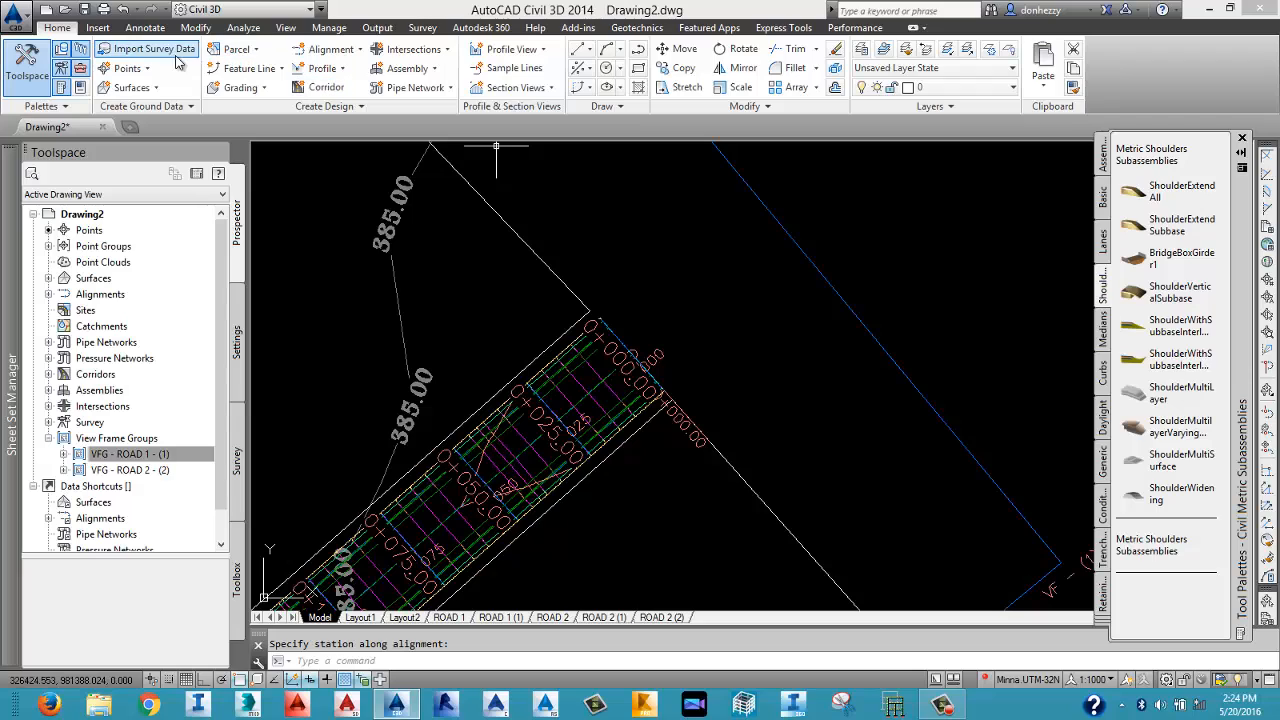
{"action": "left_click", "coordinate": [541, 88]}
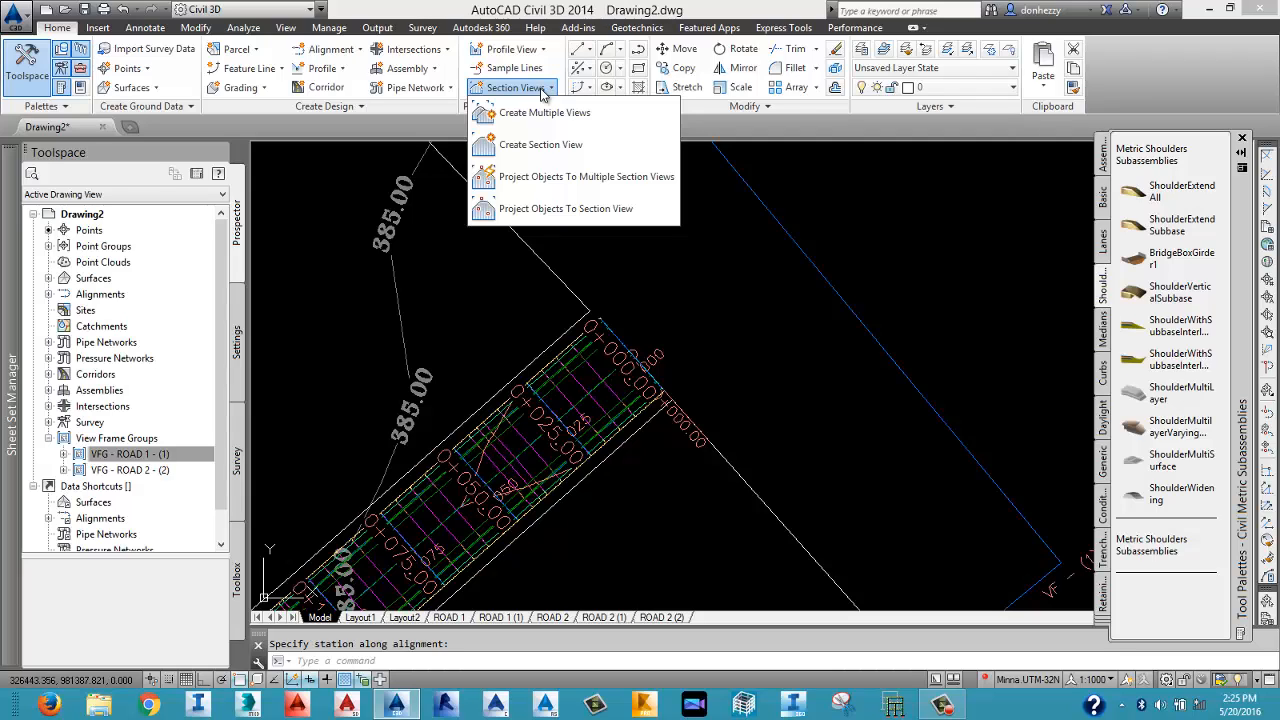
{"action": "left_click", "coordinate": [592, 256]}
{"action": "left_click", "coordinate": [527, 88]}
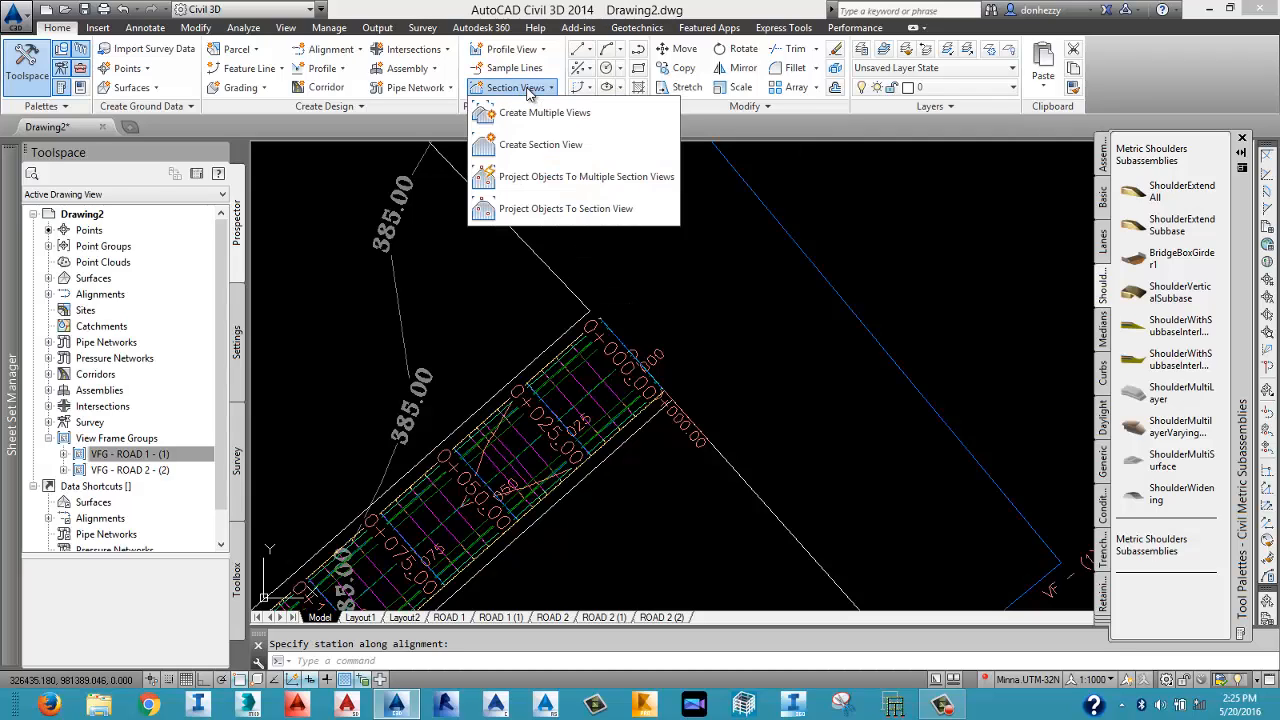
{"action": "left_click", "coordinate": [530, 144]}
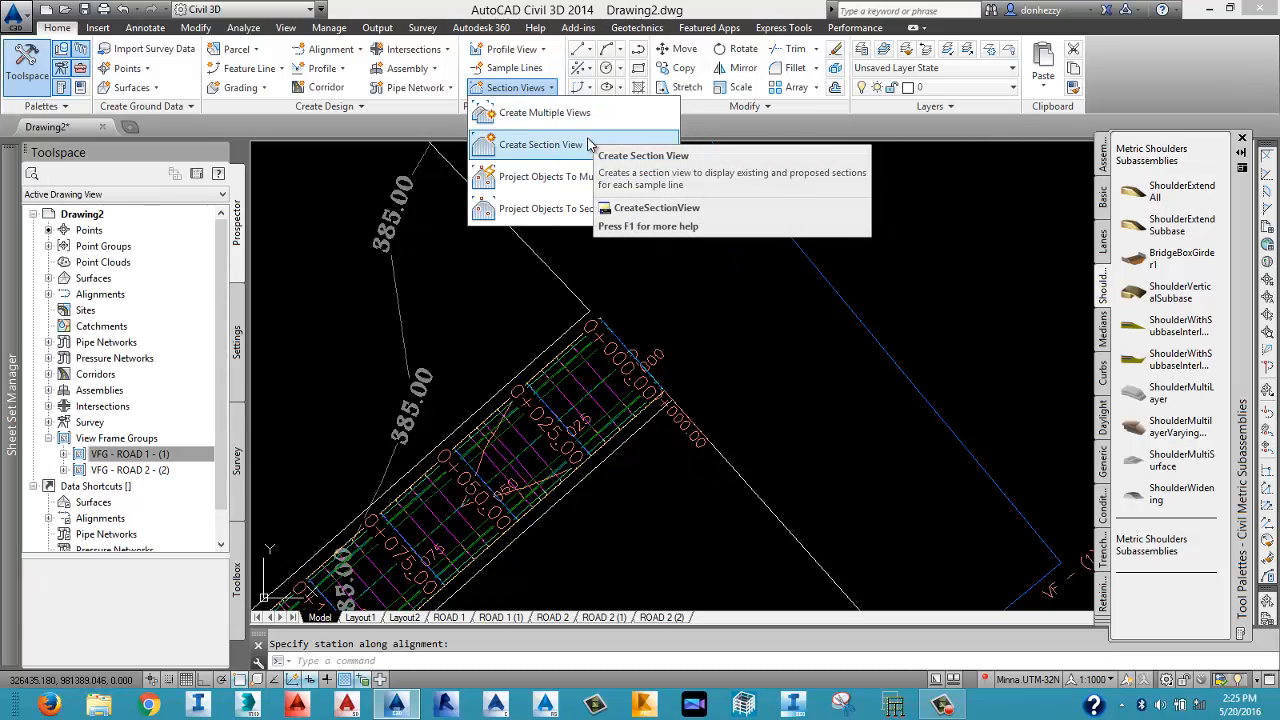
{"action": "left_click", "coordinate": [588, 145]}
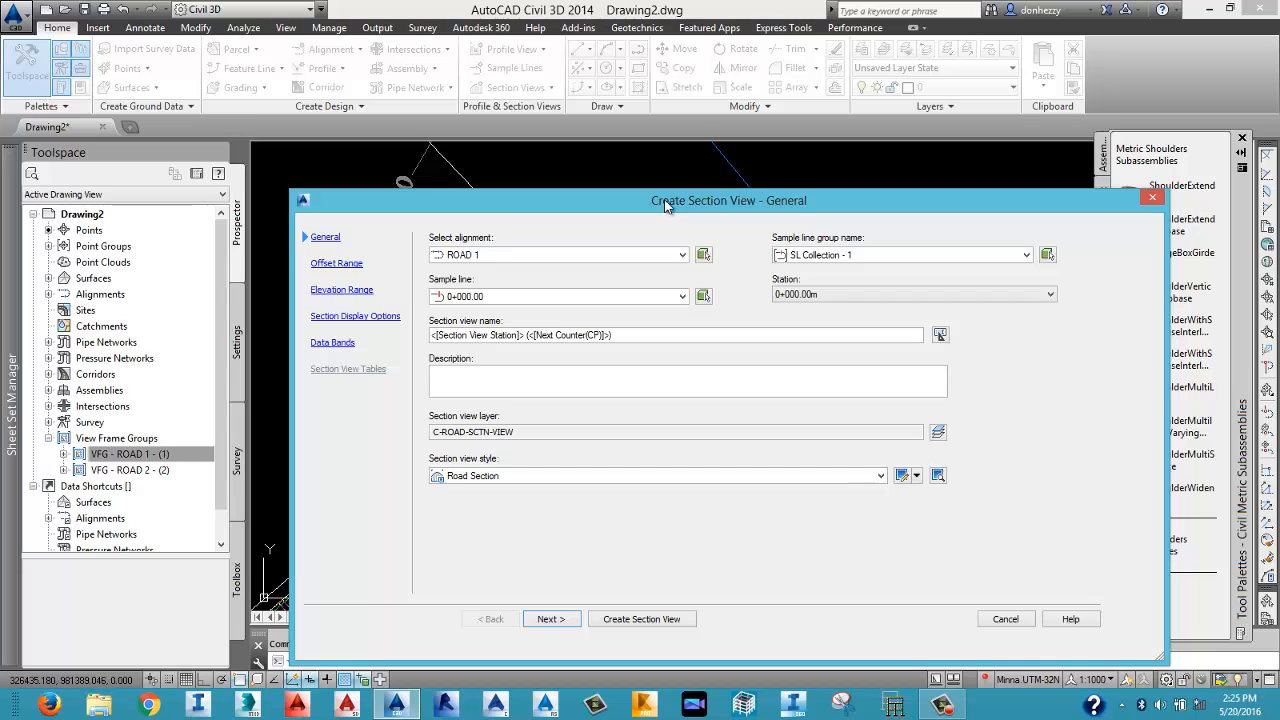
{"action": "key", "text": "Escape"}
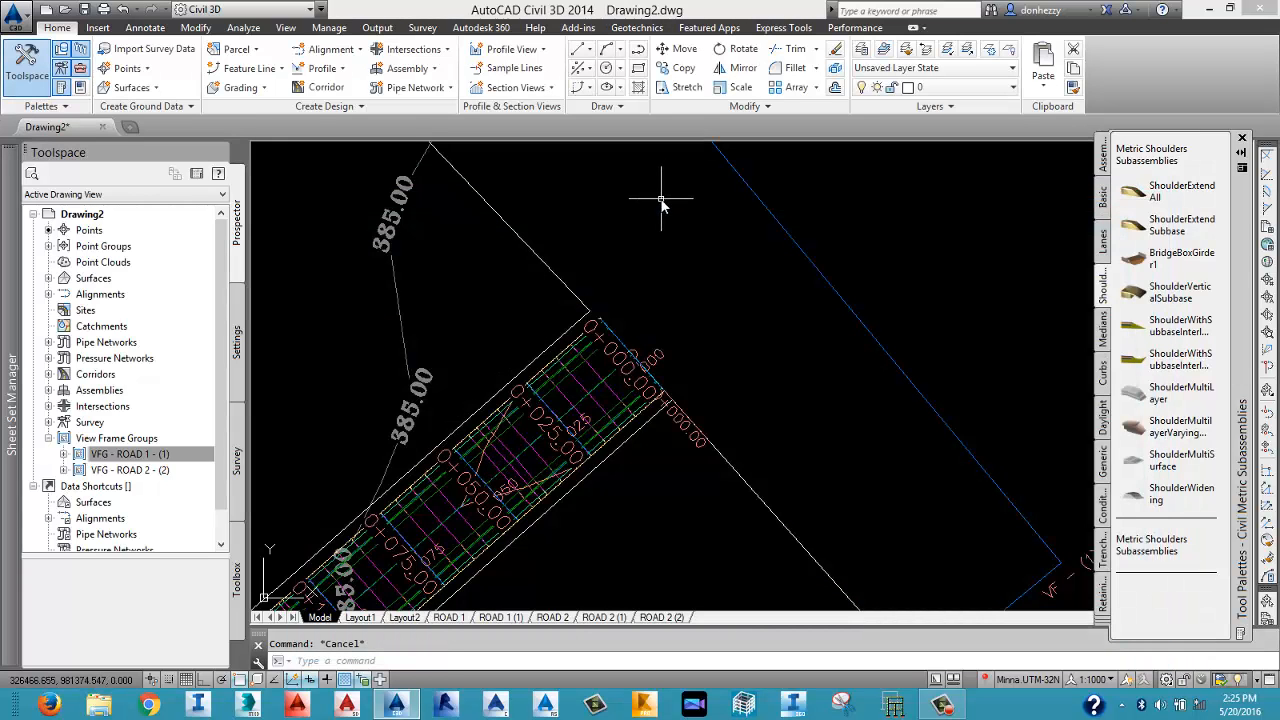
Start creating a single section view using the ROAD 1 alignment and the sample line group SL Collection - 1.
{"action": "mouse_move", "coordinate": [660, 200]}
{"action": "left_click", "coordinate": [550, 87]}
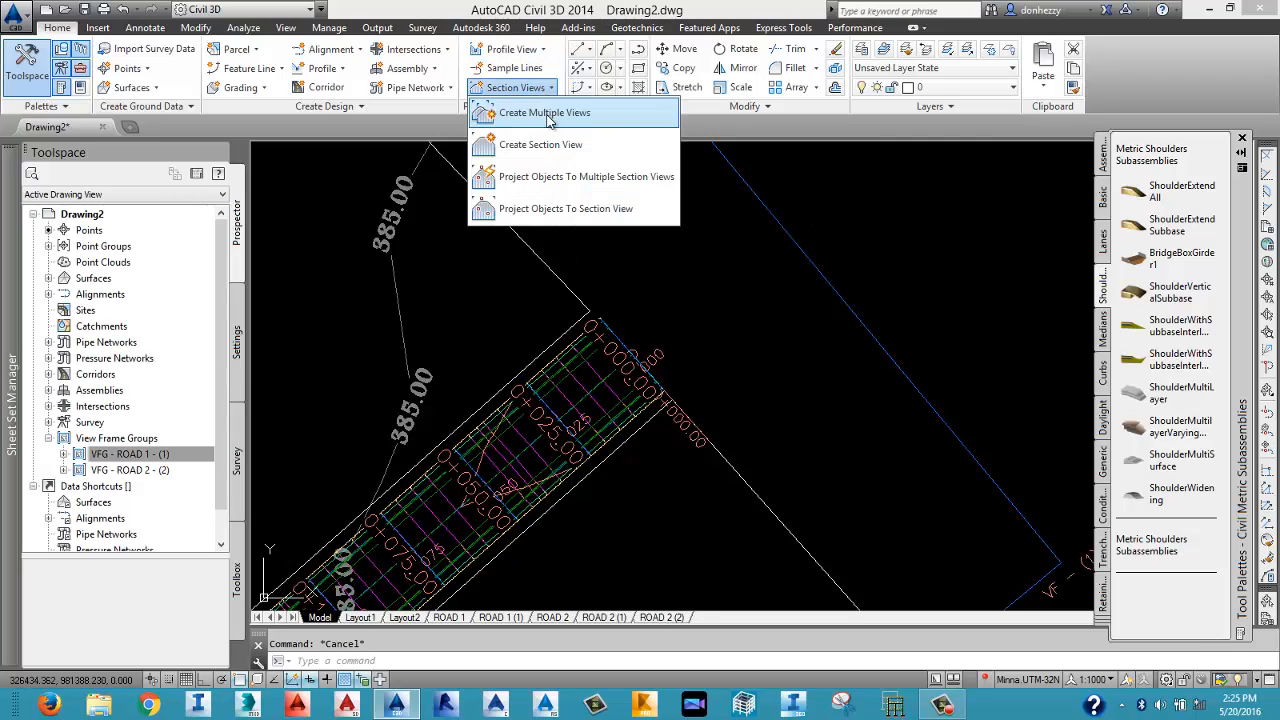
{"action": "left_click", "coordinate": [560, 140]}
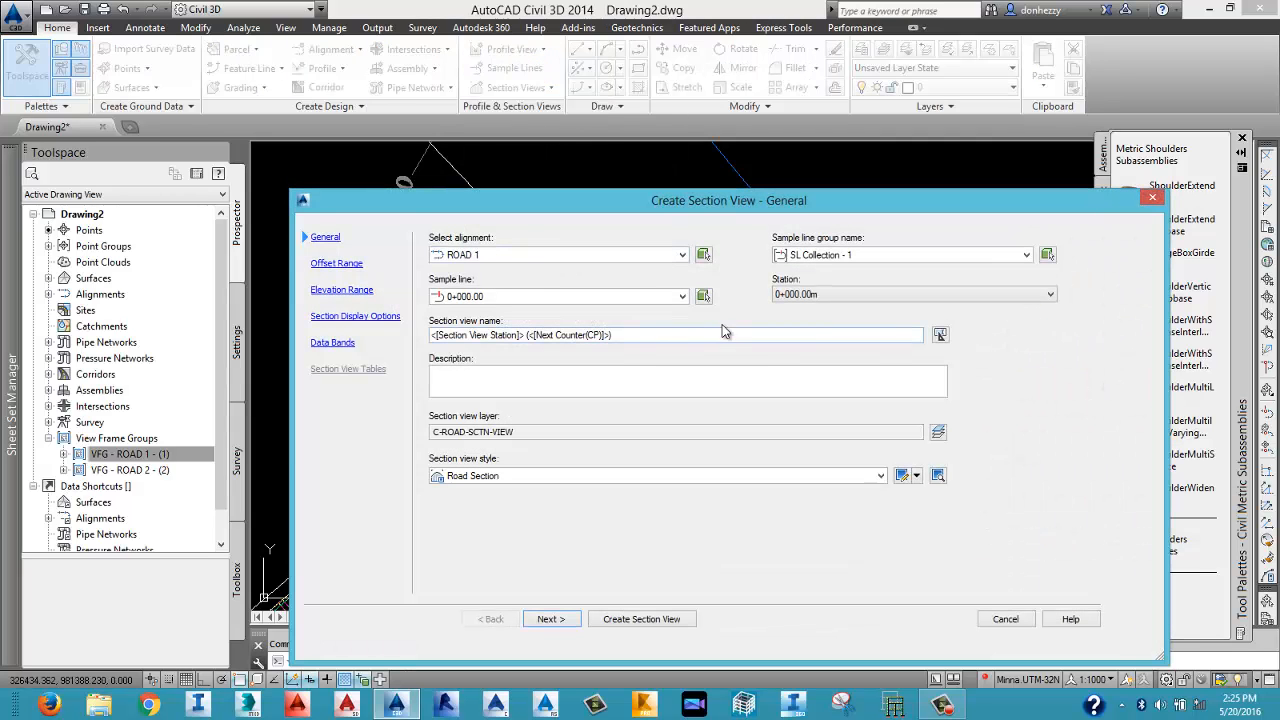
{"action": "left_click", "coordinate": [513, 257]}
{"action": "left_click", "coordinate": [513, 257]}
{"action": "left_click", "coordinate": [472, 256]}
{"action": "left_click", "coordinate": [478, 270]}
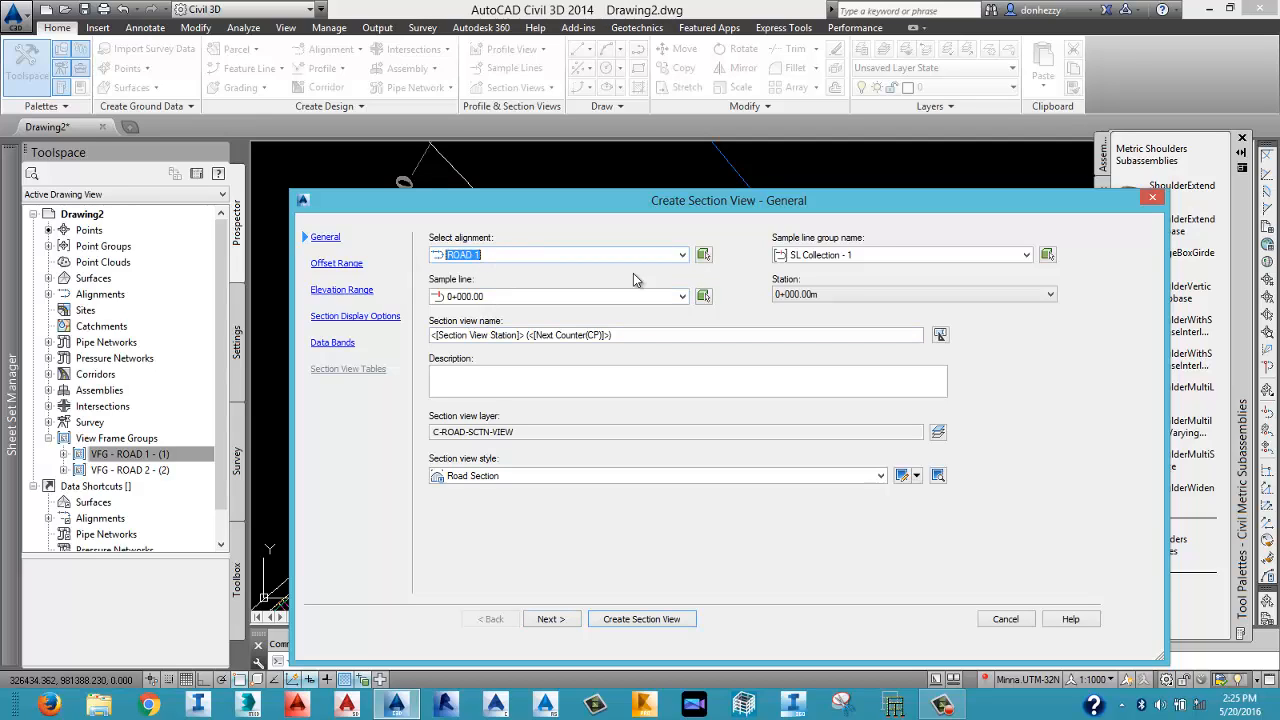
{"action": "left_click", "coordinate": [862, 255]}
{"action": "left_click", "coordinate": [855, 268]}
{"action": "left_click", "coordinate": [858, 256]}
{"action": "left_click", "coordinate": [830, 270]}
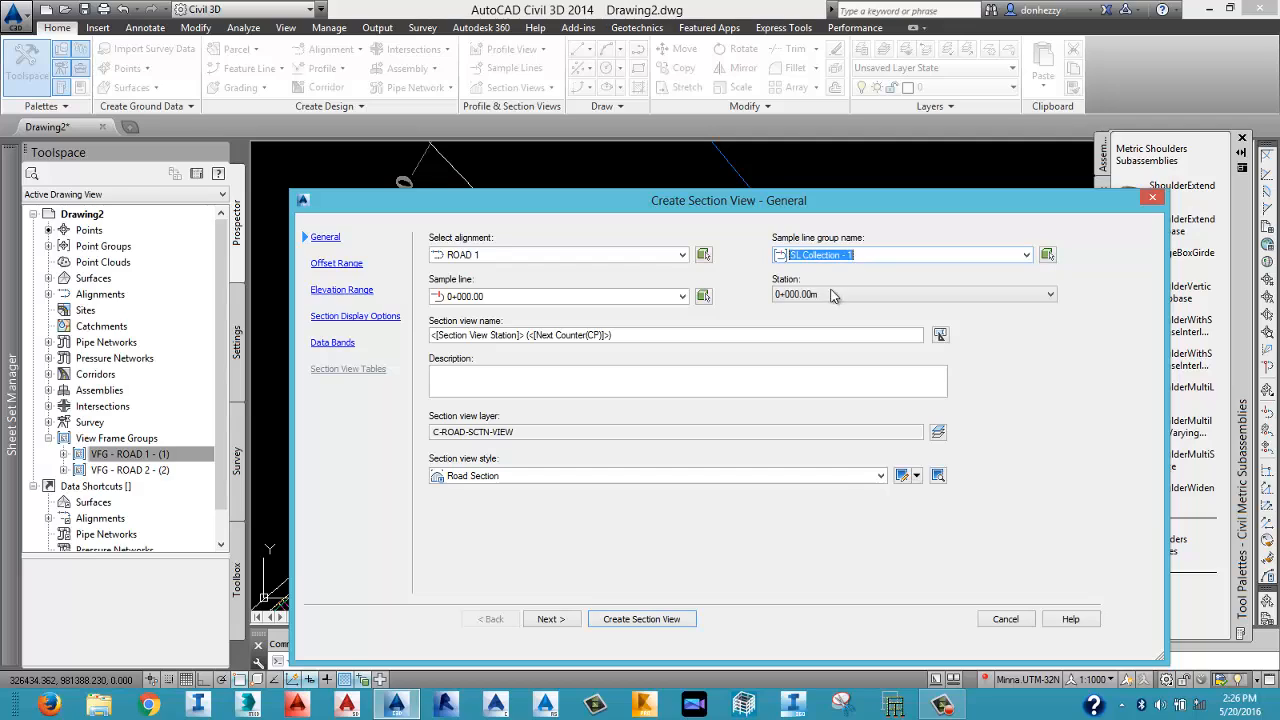
Choose station 0+200.00 for the section view and accept the automatic offset and elevation ranges.
{"action": "left_click", "coordinate": [792, 298]}
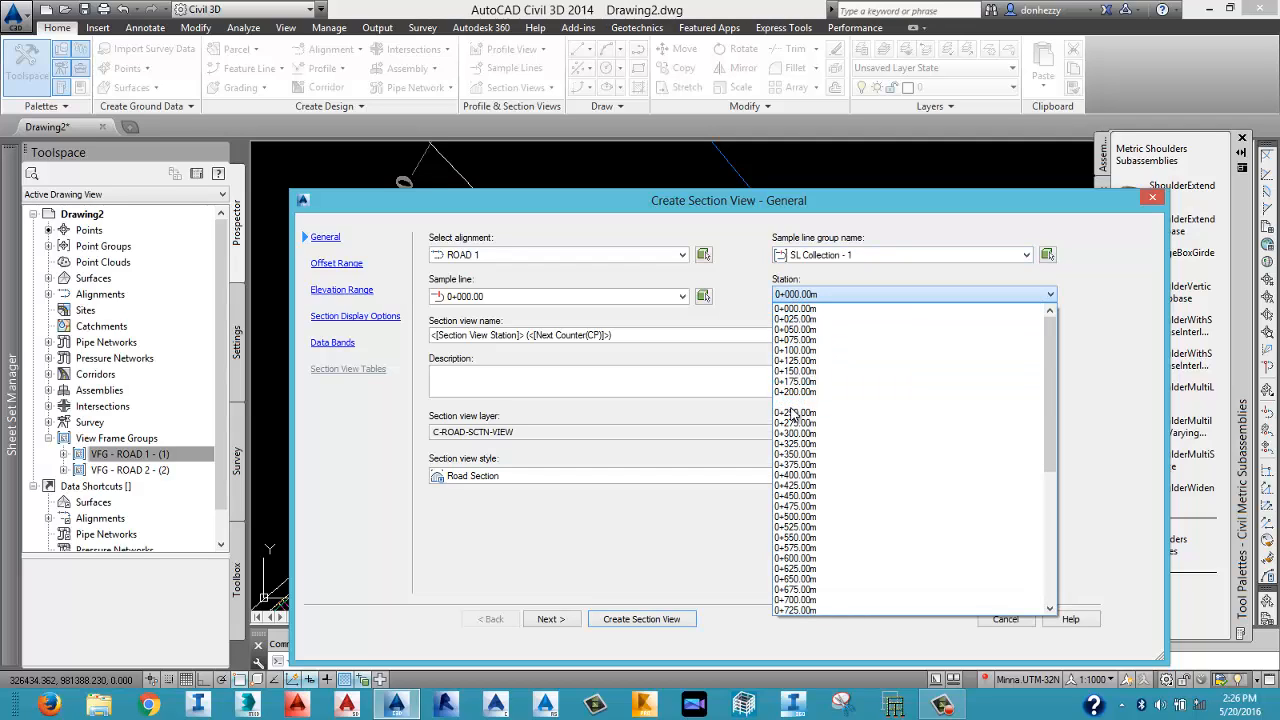
{"action": "left_click", "coordinate": [798, 394]}
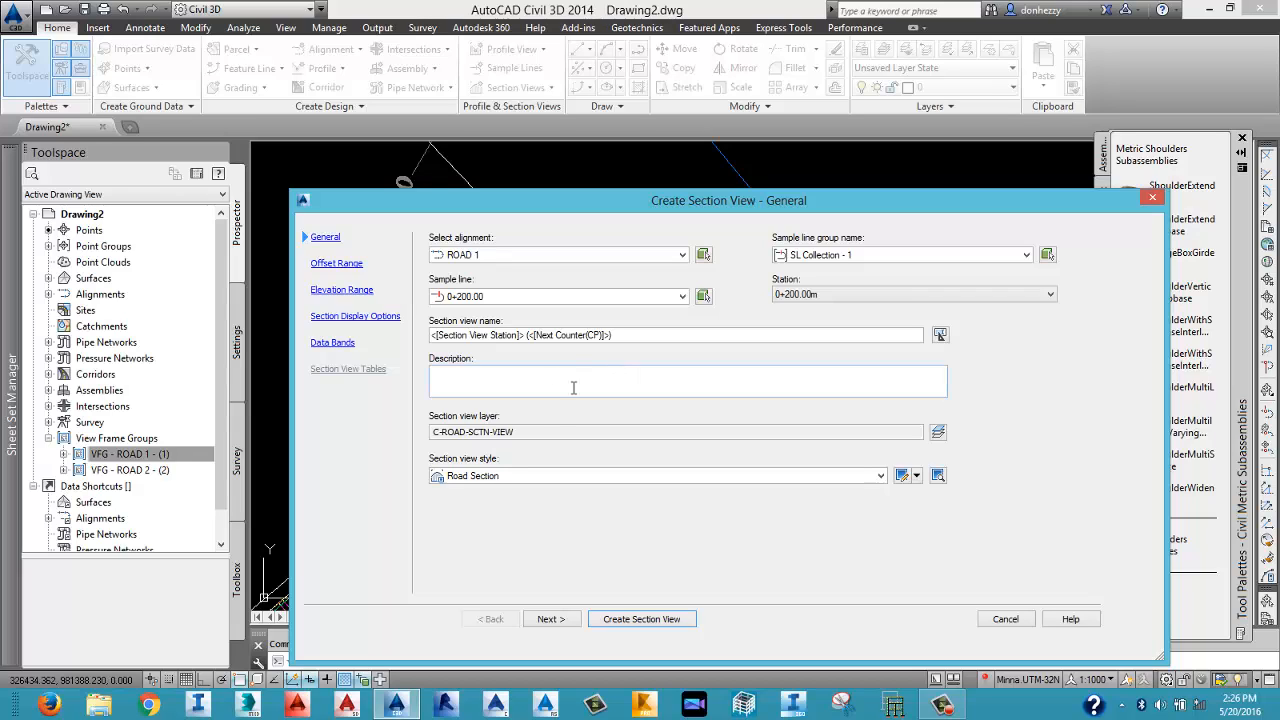
{"action": "left_click", "coordinate": [565, 621]}
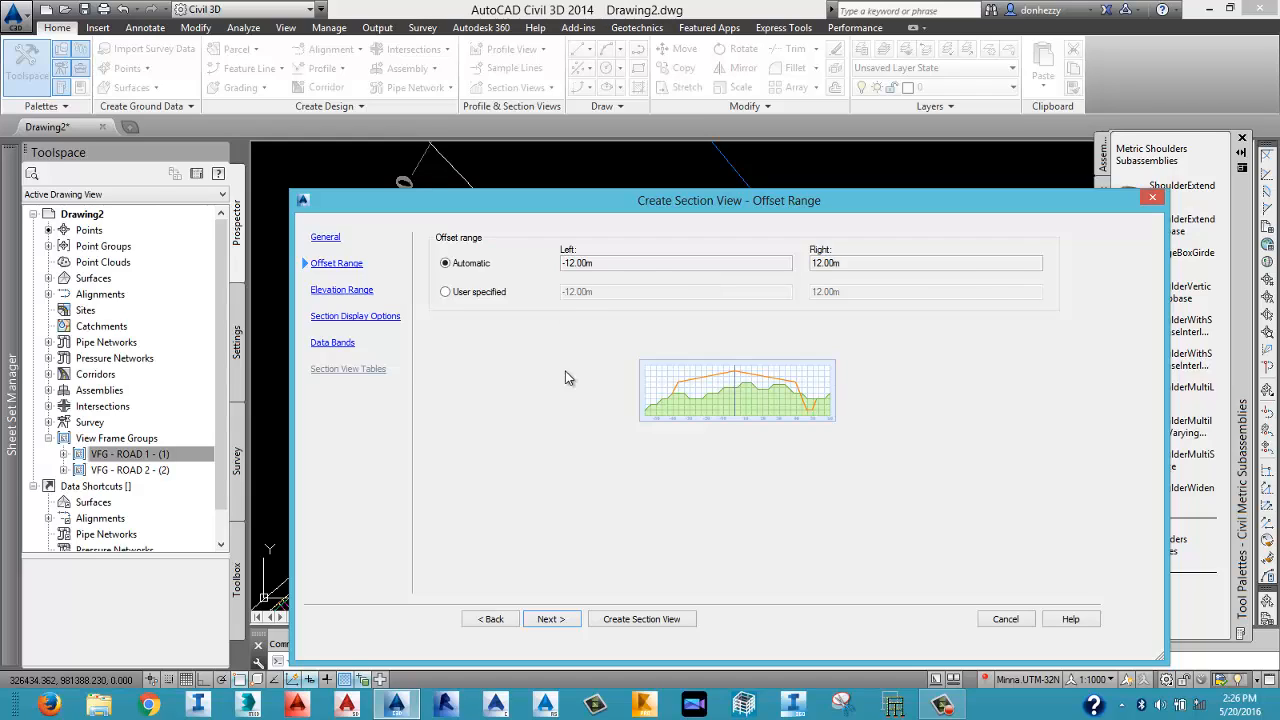
{"action": "left_click", "coordinate": [551, 619]}
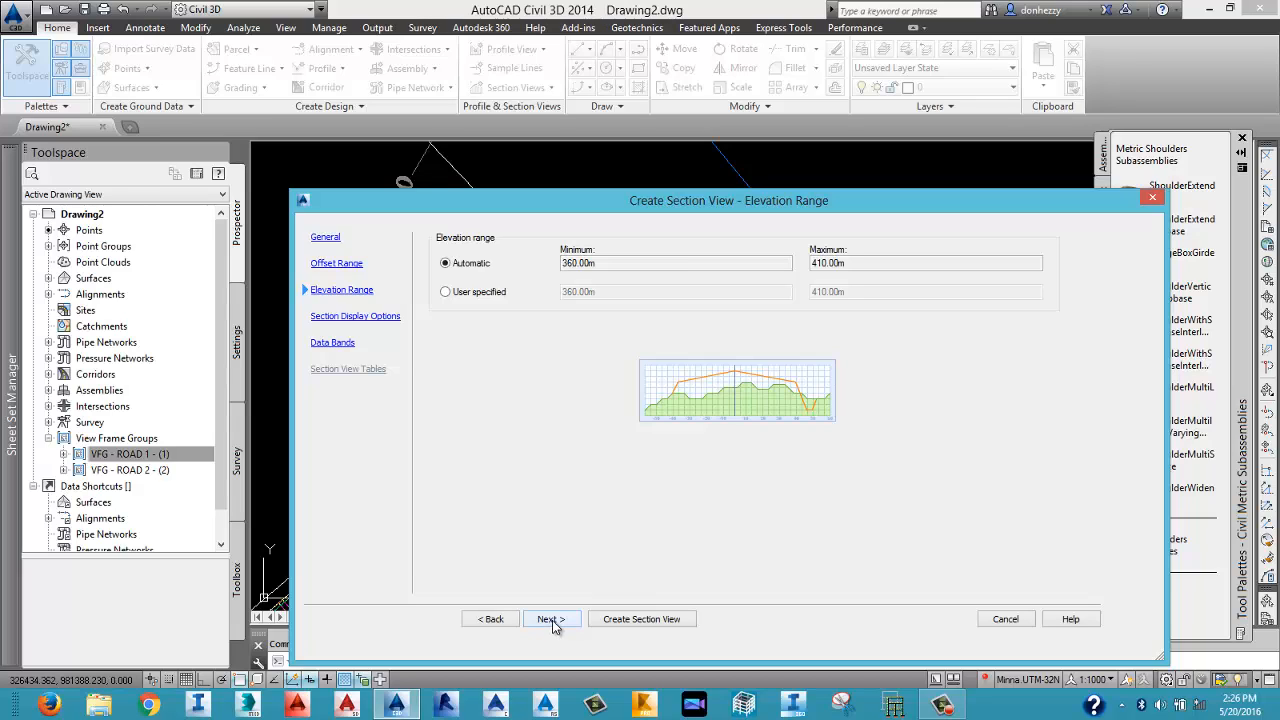
{"action": "left_click", "coordinate": [551, 619]}
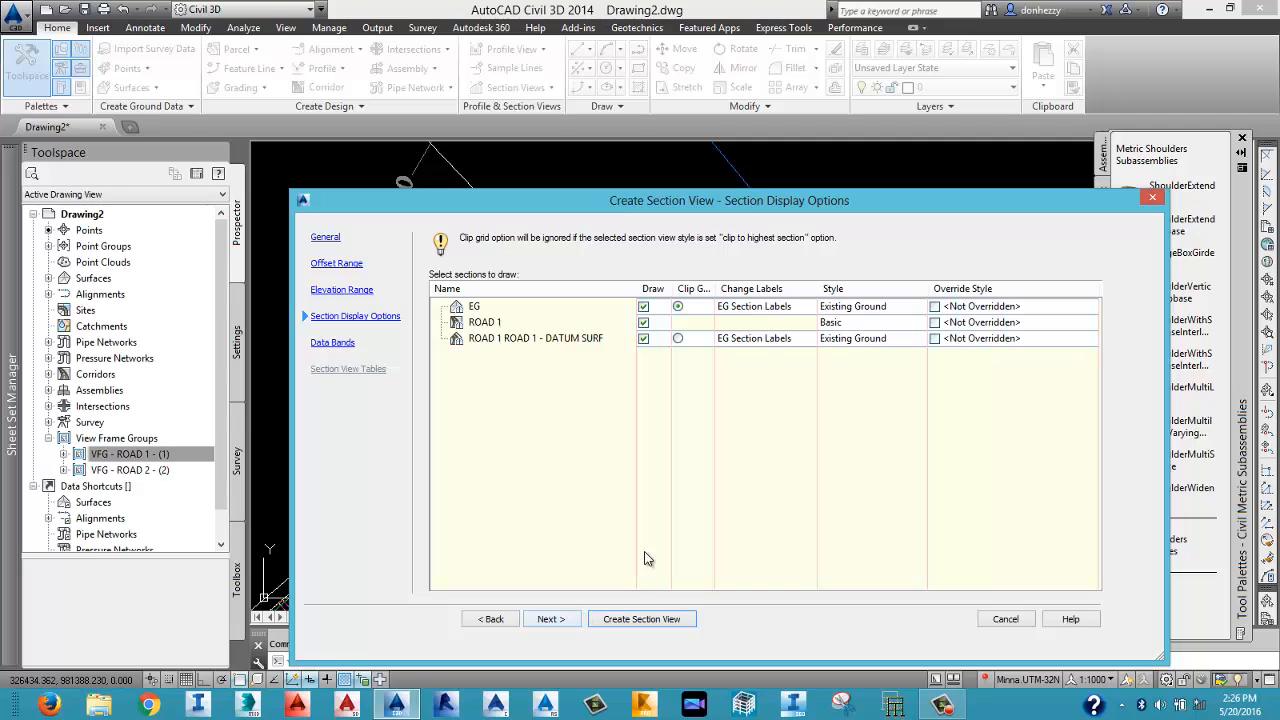
Set the section label sets of both the EG and ROAD 1 datum surfaces to _No Labels.
{"action": "left_click", "coordinate": [752, 307]}
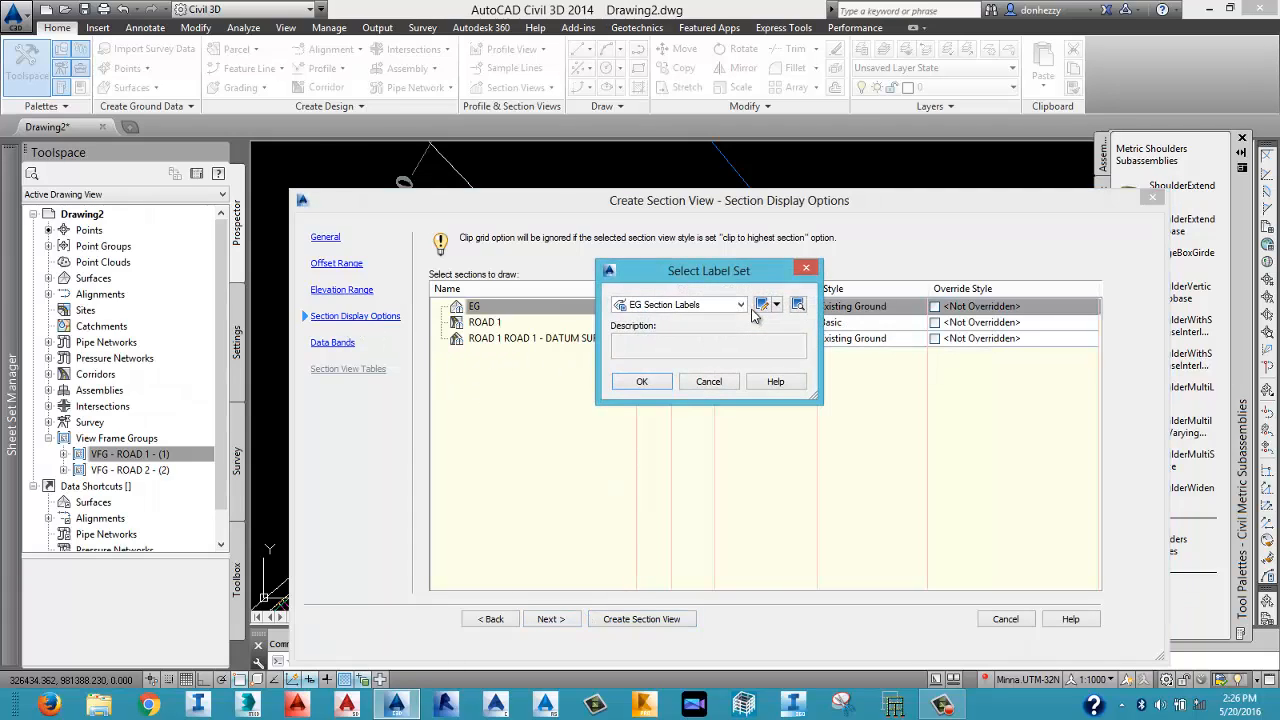
{"action": "left_click", "coordinate": [738, 306]}
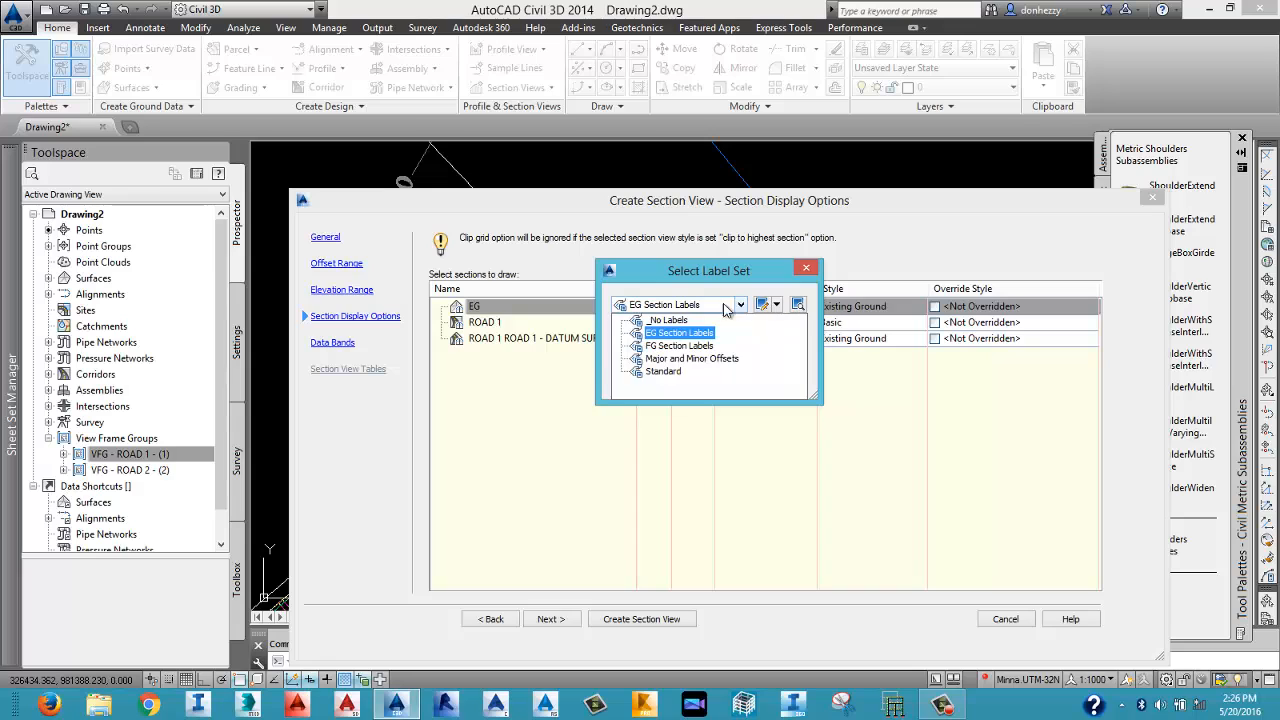
{"action": "left_click", "coordinate": [658, 318]}
{"action": "left_click", "coordinate": [665, 377]}
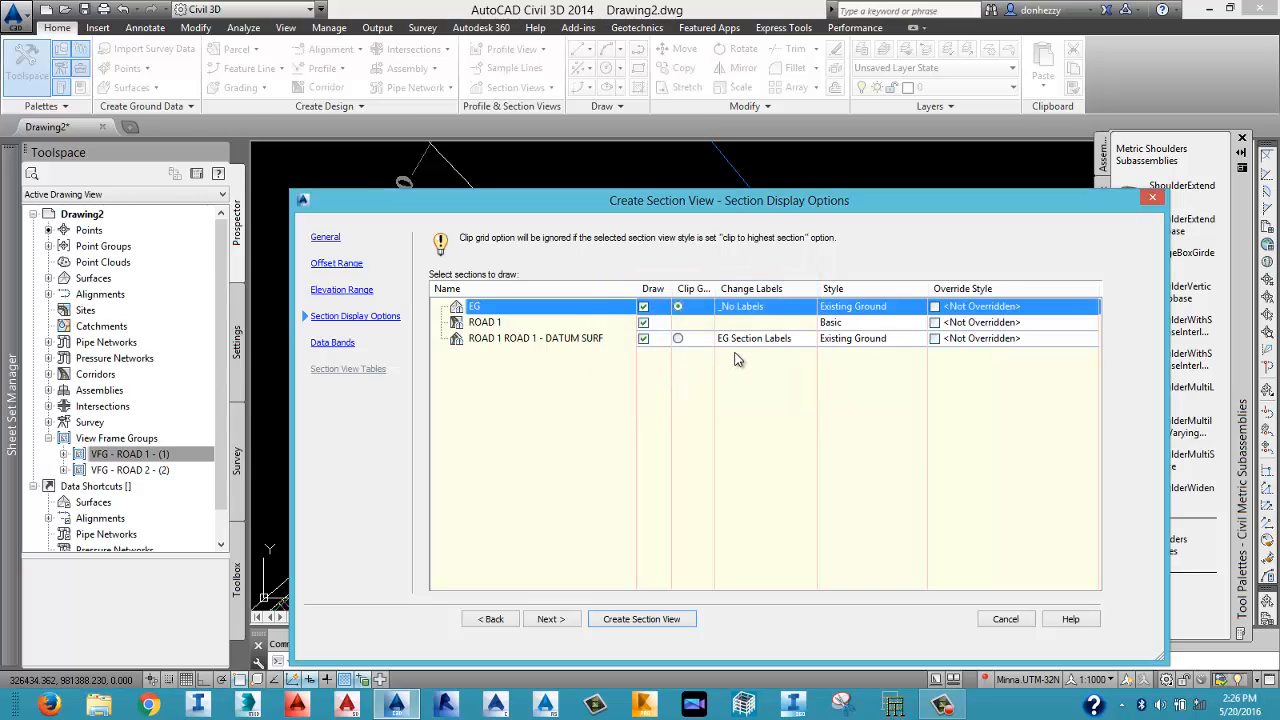
{"action": "left_click", "coordinate": [750, 341]}
{"action": "left_click", "coordinate": [752, 343]}
{"action": "left_click", "coordinate": [741, 305]}
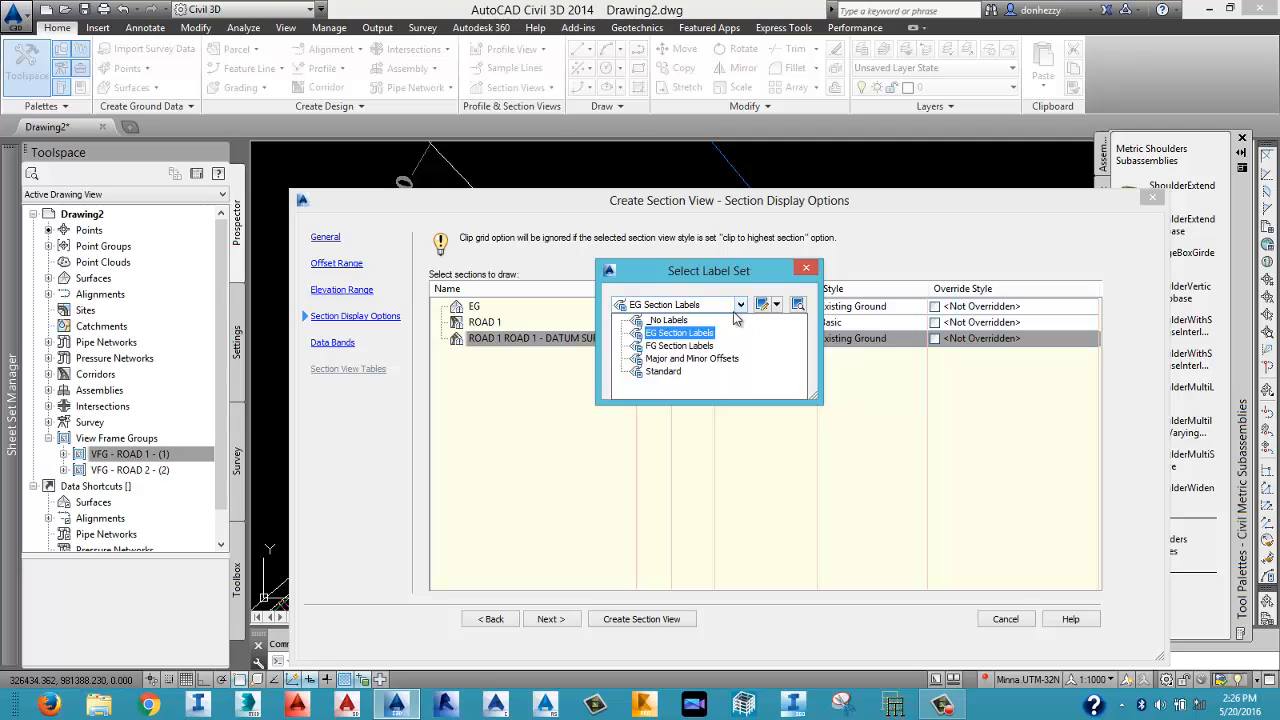
{"action": "left_click", "coordinate": [678, 321]}
{"action": "left_click", "coordinate": [655, 381]}
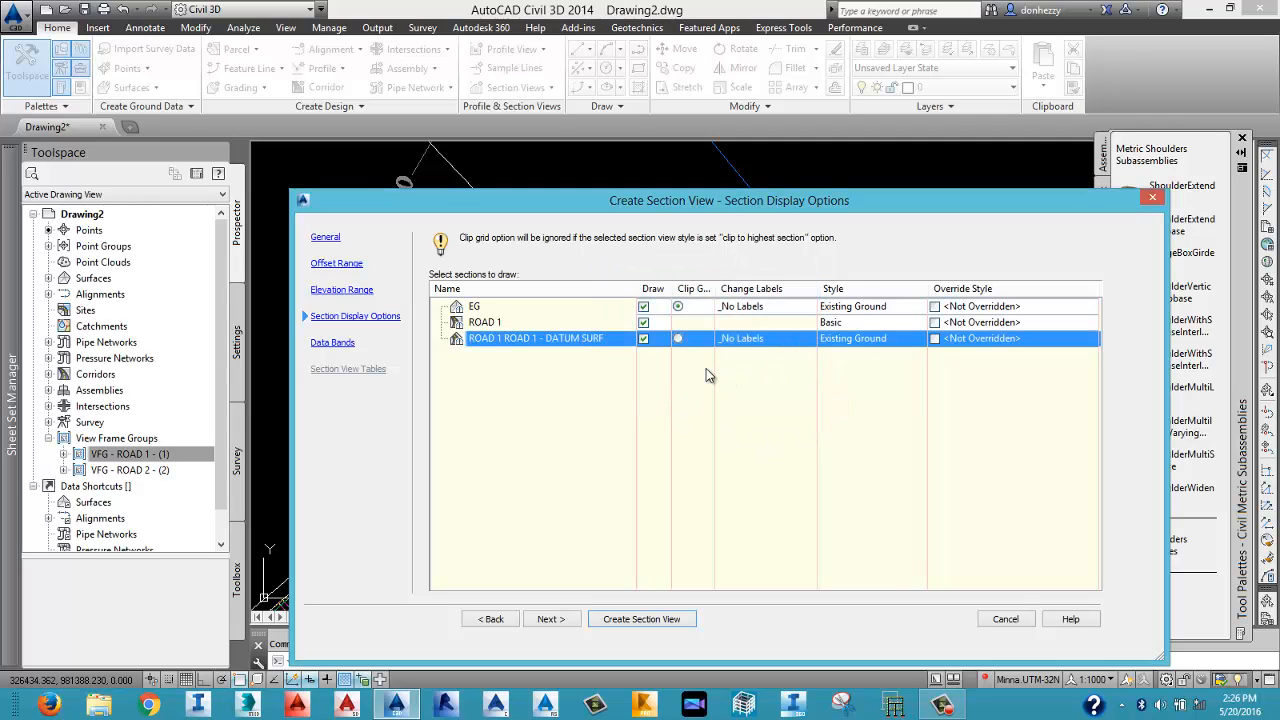
Set the ROAD 1 corridor section's code set style to View-Edit with Shading.
{"action": "left_click", "coordinate": [851, 328]}
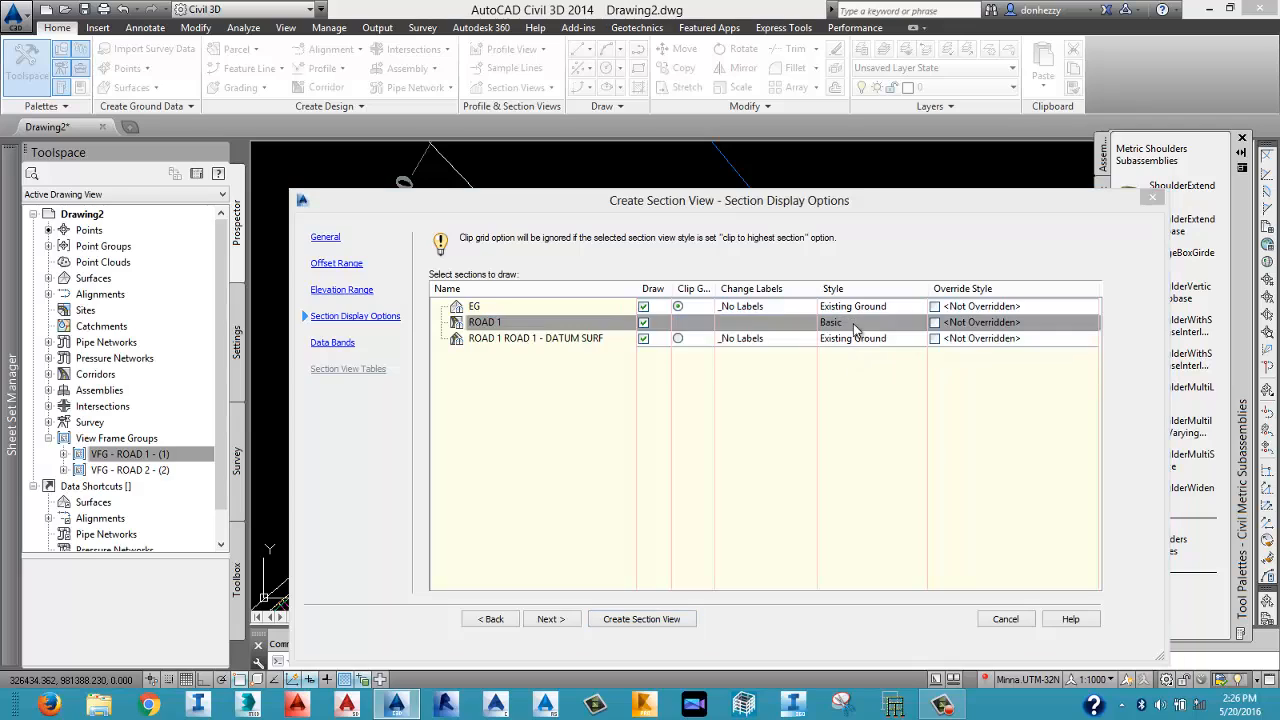
{"action": "left_click", "coordinate": [851, 328]}
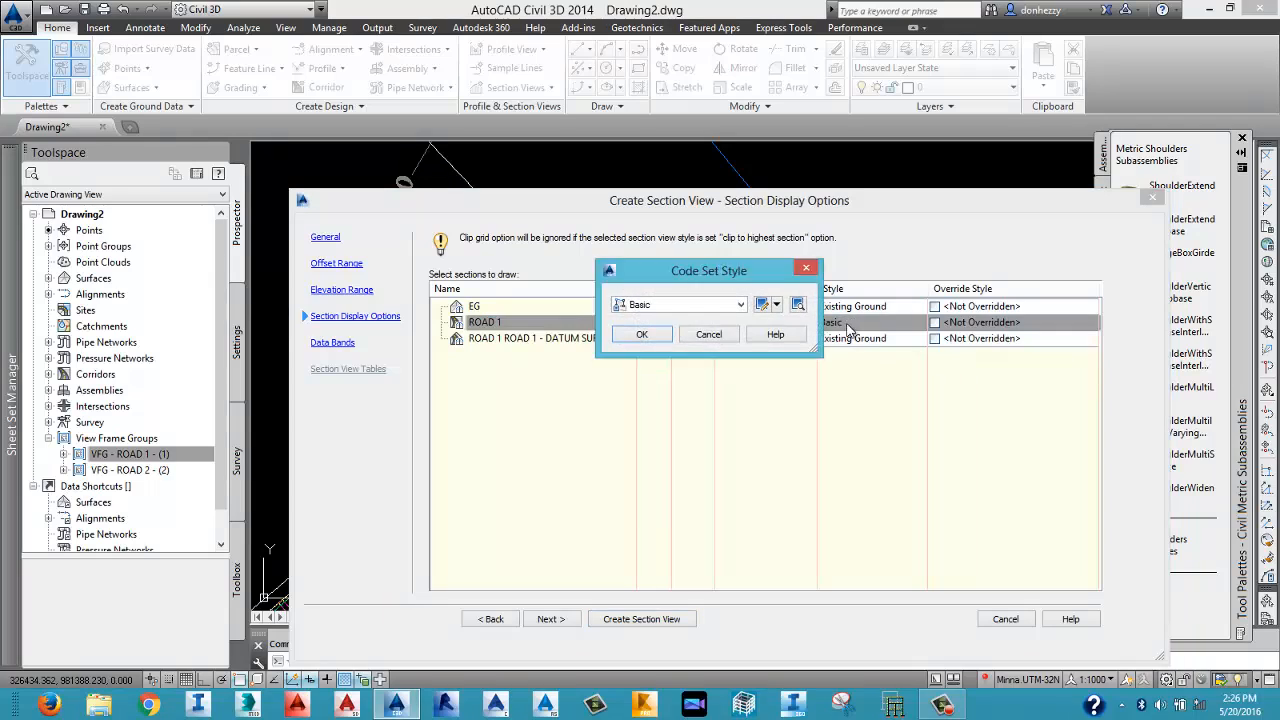
{"action": "left_click", "coordinate": [739, 305]}
{"action": "left_click", "coordinate": [668, 397]}
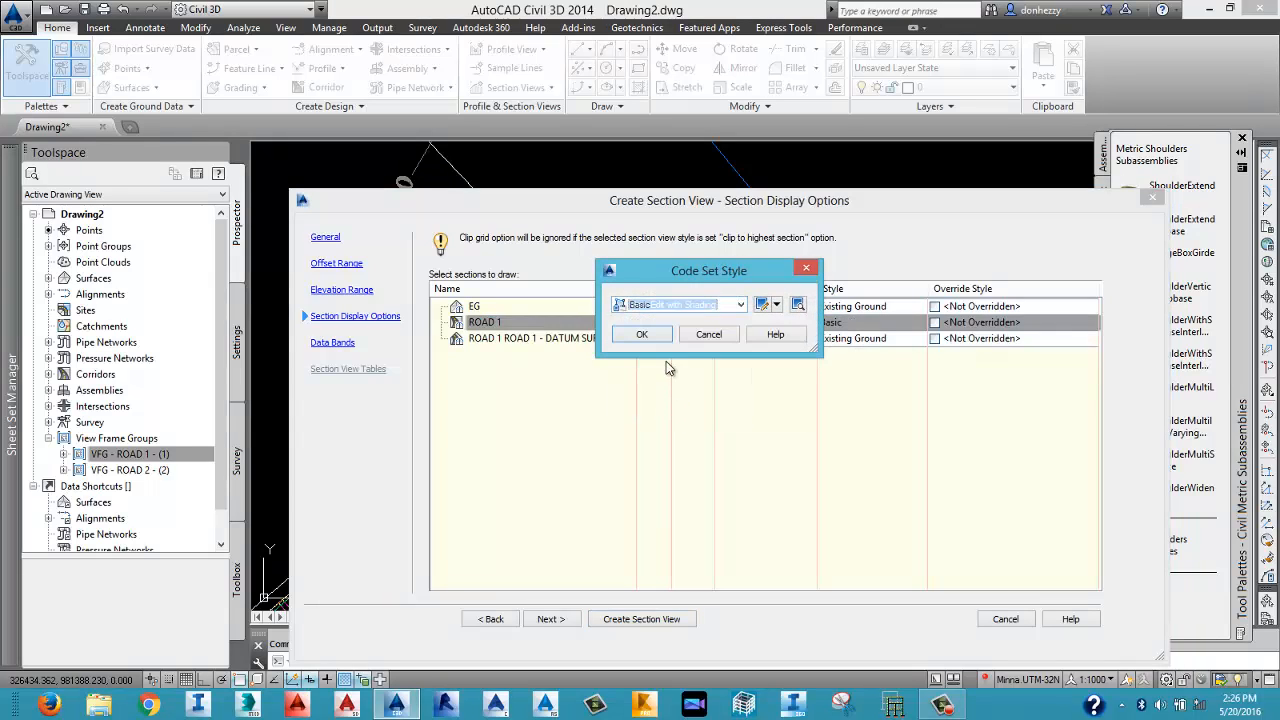
{"action": "left_click", "coordinate": [655, 336]}
Set the section style of the ROAD 1 datum surface to Finished Ground.
{"action": "left_click", "coordinate": [843, 342]}
{"action": "left_click", "coordinate": [843, 340]}
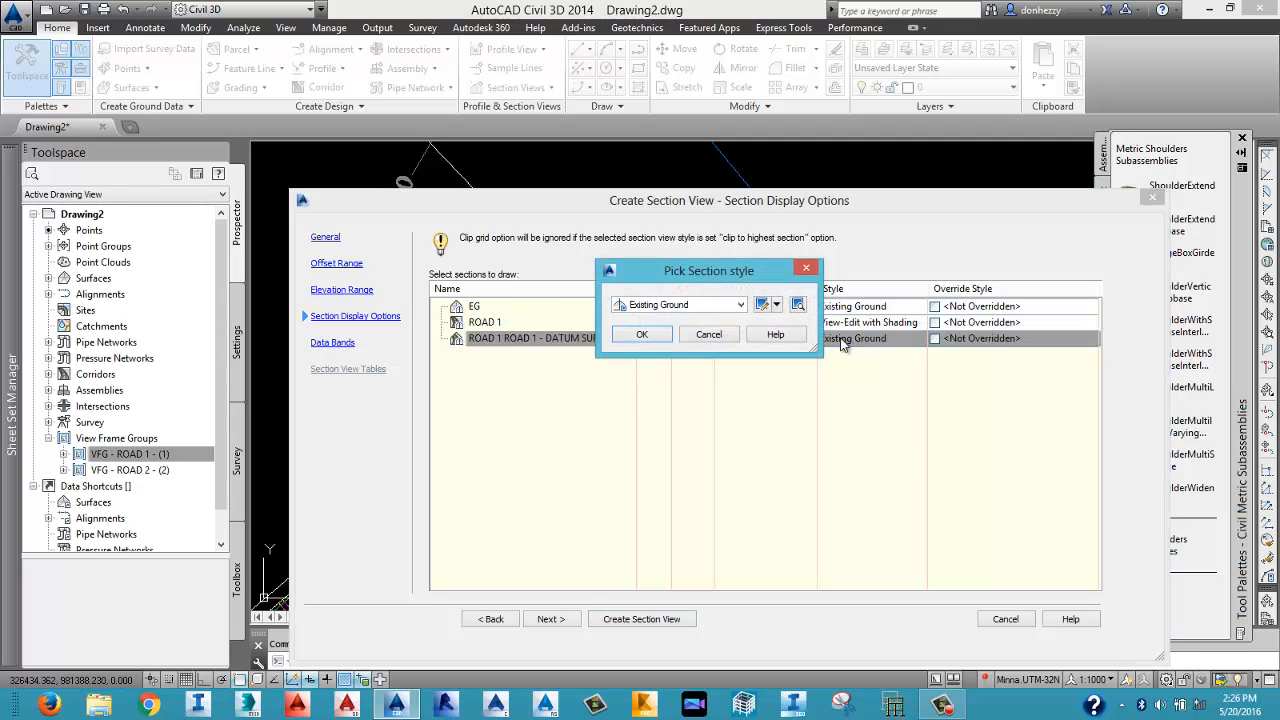
{"action": "left_click", "coordinate": [740, 305]}
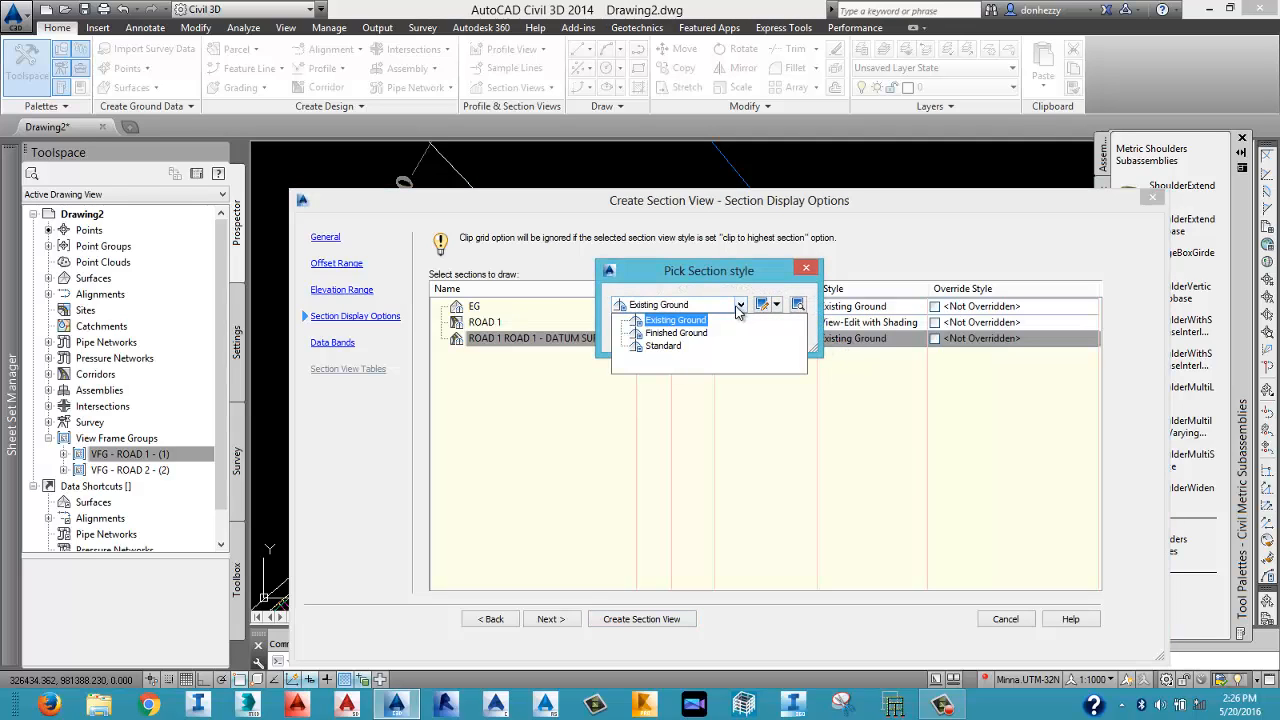
{"action": "left_click", "coordinate": [660, 327]}
{"action": "left_click", "coordinate": [652, 334]}
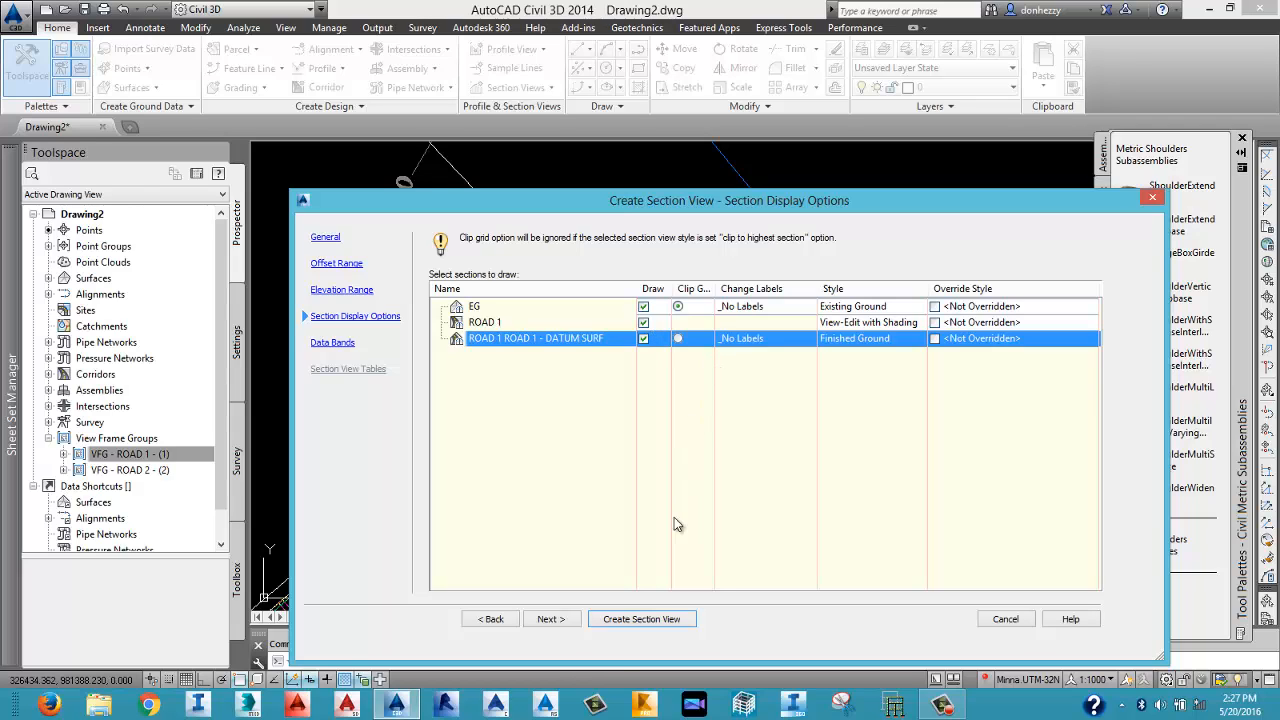
Apply the Major Stations Offset and Elevations band set and set Surface1 of the EG Elevations band to EG.
{"action": "left_click", "coordinate": [549, 619]}
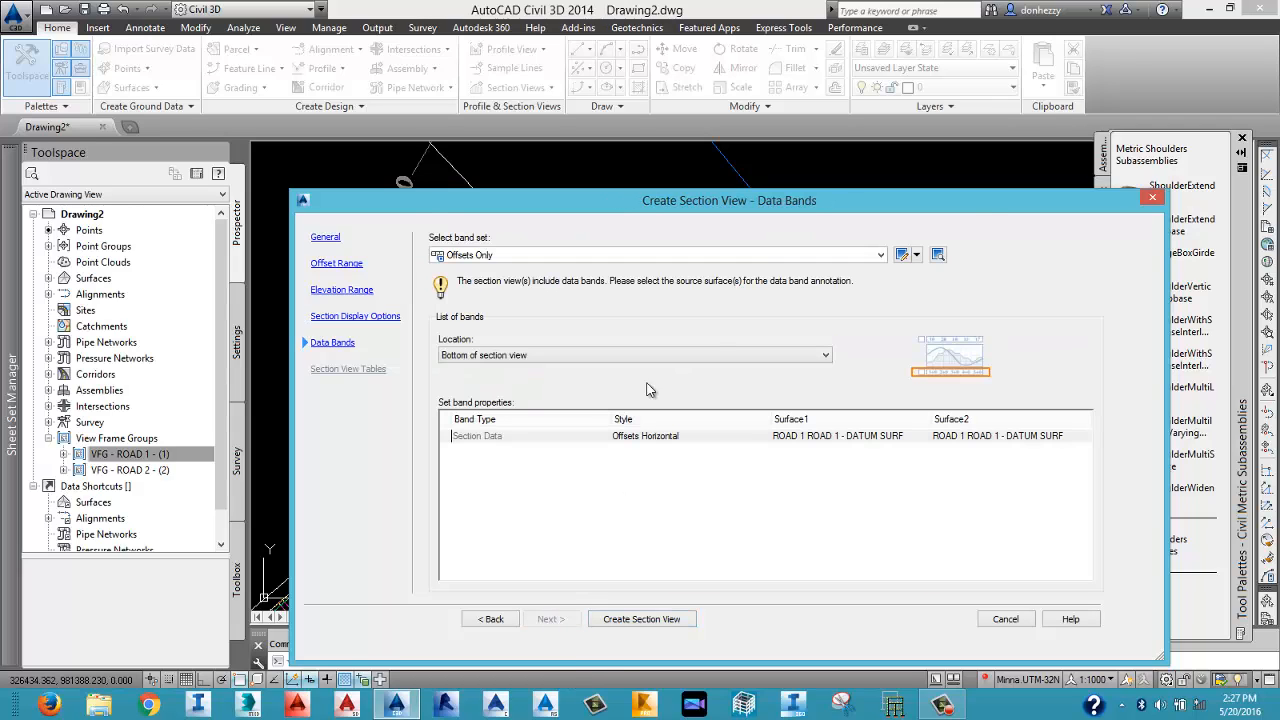
{"action": "left_click", "coordinate": [650, 254]}
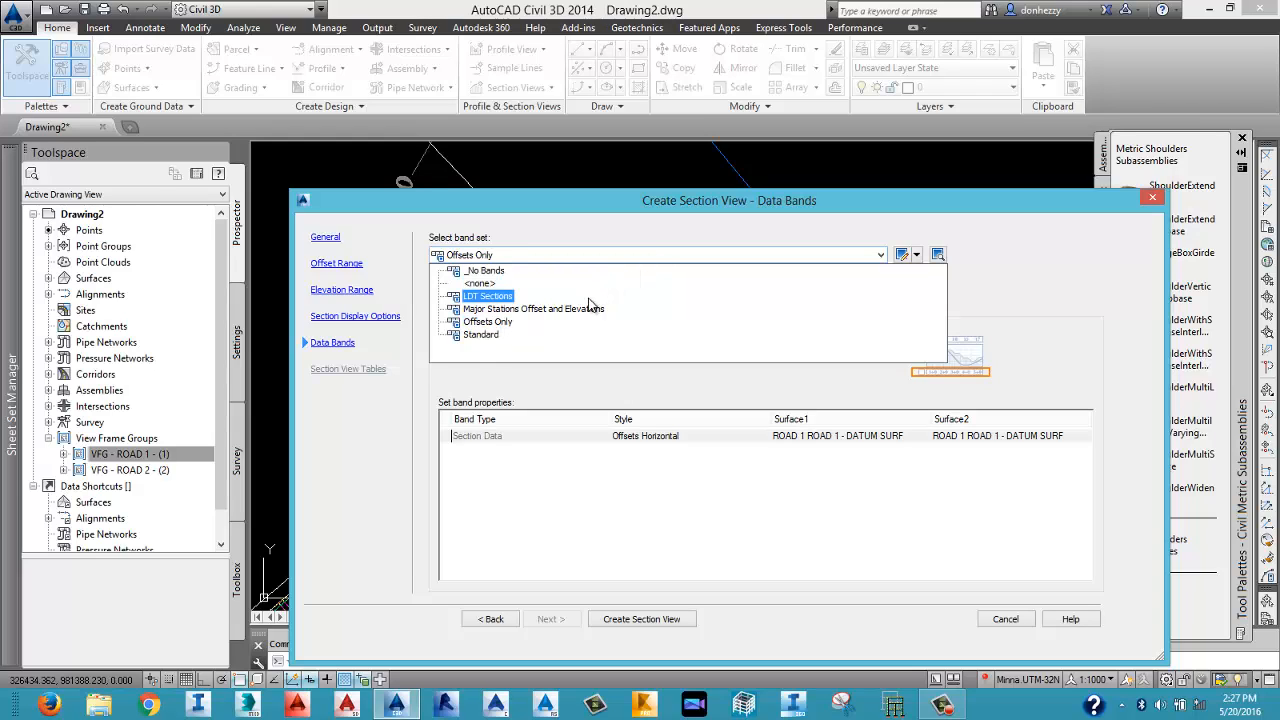
{"action": "left_click", "coordinate": [502, 309]}
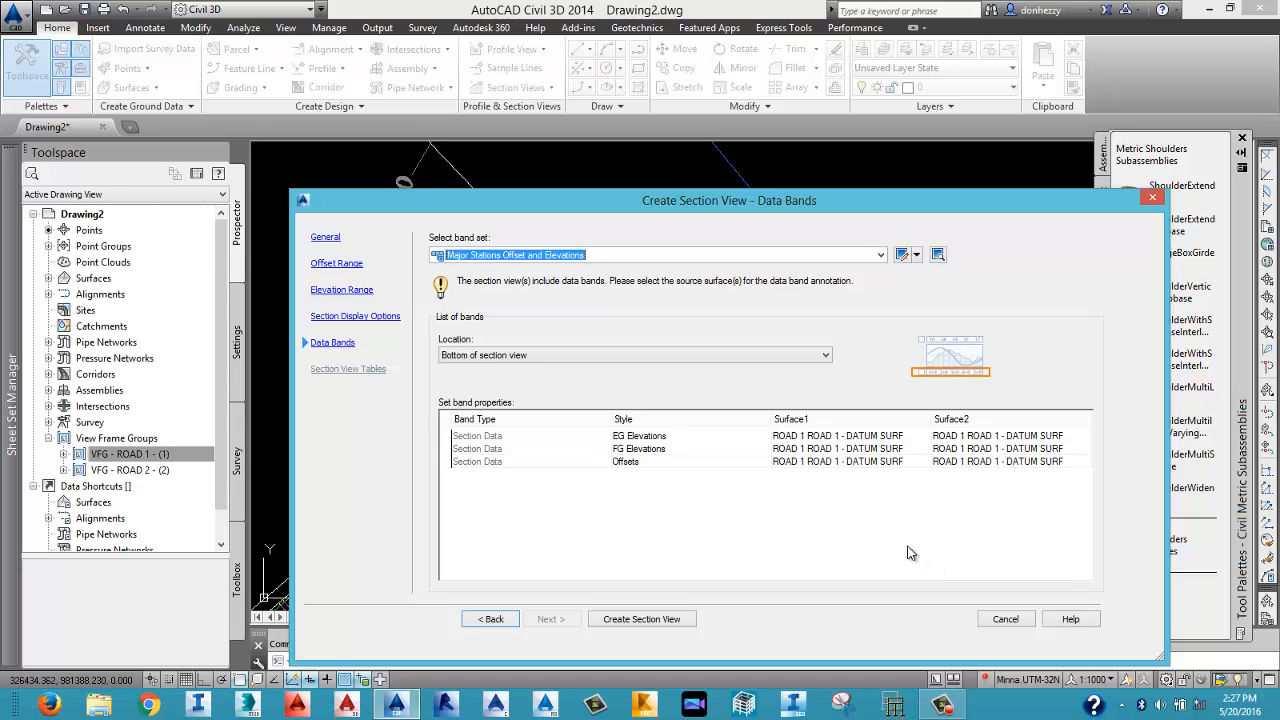
{"action": "left_click", "coordinate": [880, 437]}
{"action": "left_click", "coordinate": [878, 437]}
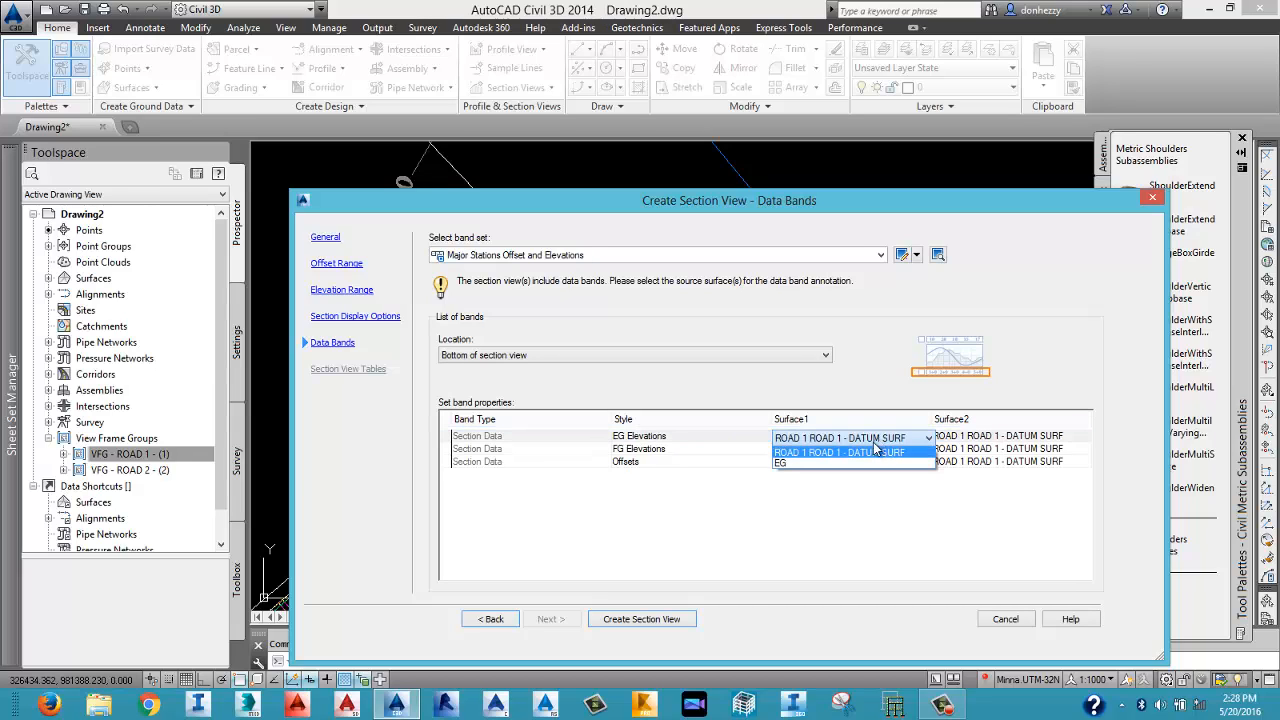
{"action": "left_click", "coordinate": [855, 462]}
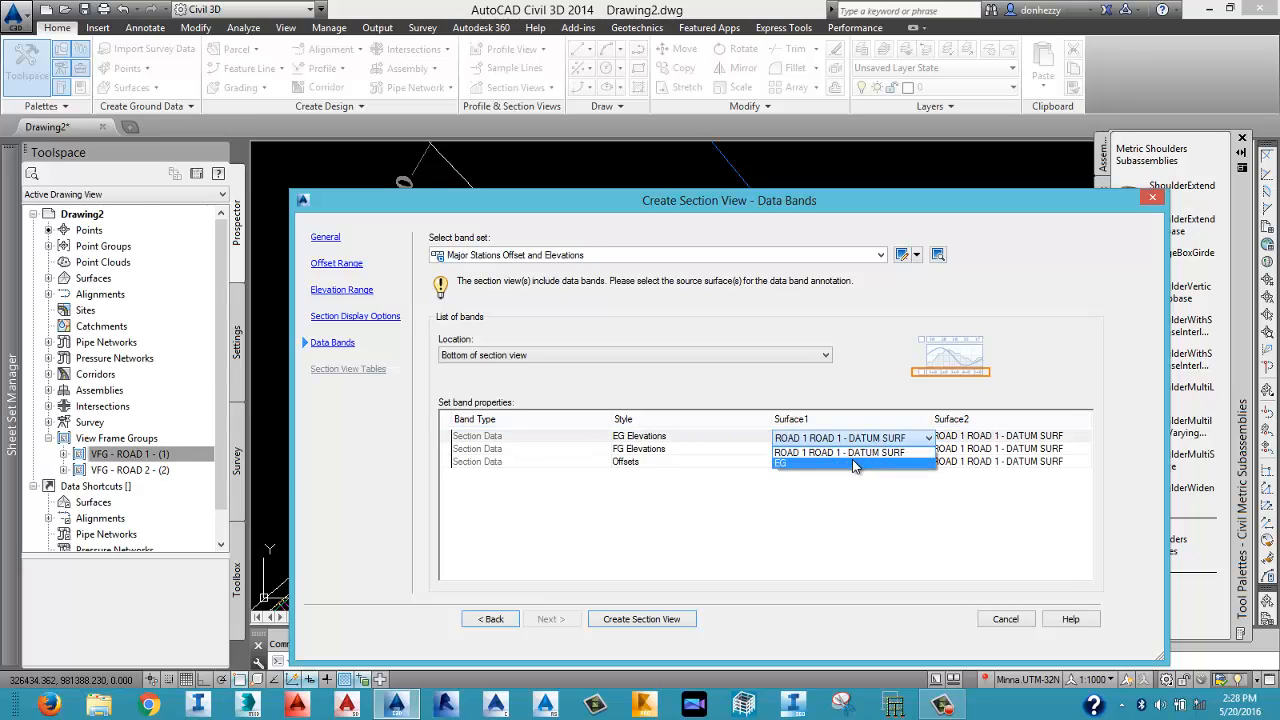
Set Surface2 of the EG Elevations band to EG and place the section view in the empty space above the site plan.
{"action": "left_click", "coordinate": [955, 440]}
{"action": "left_click", "coordinate": [950, 463]}
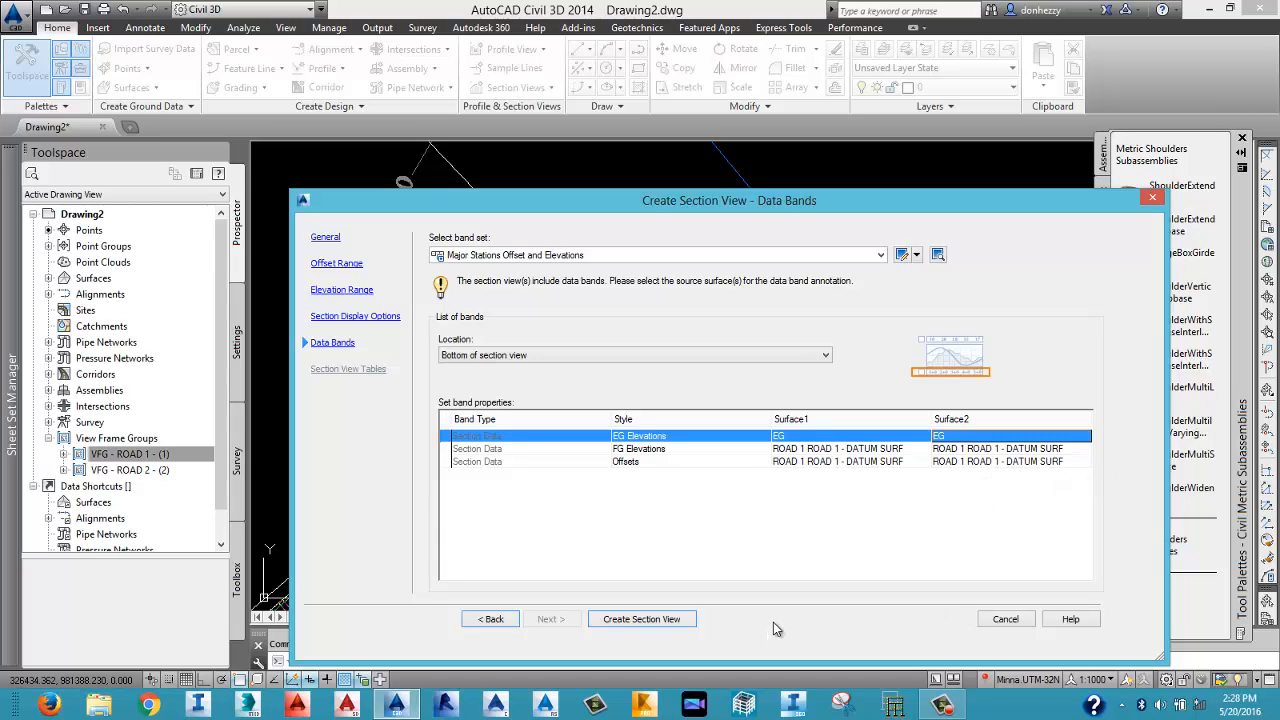
{"action": "left_click", "coordinate": [673, 618]}
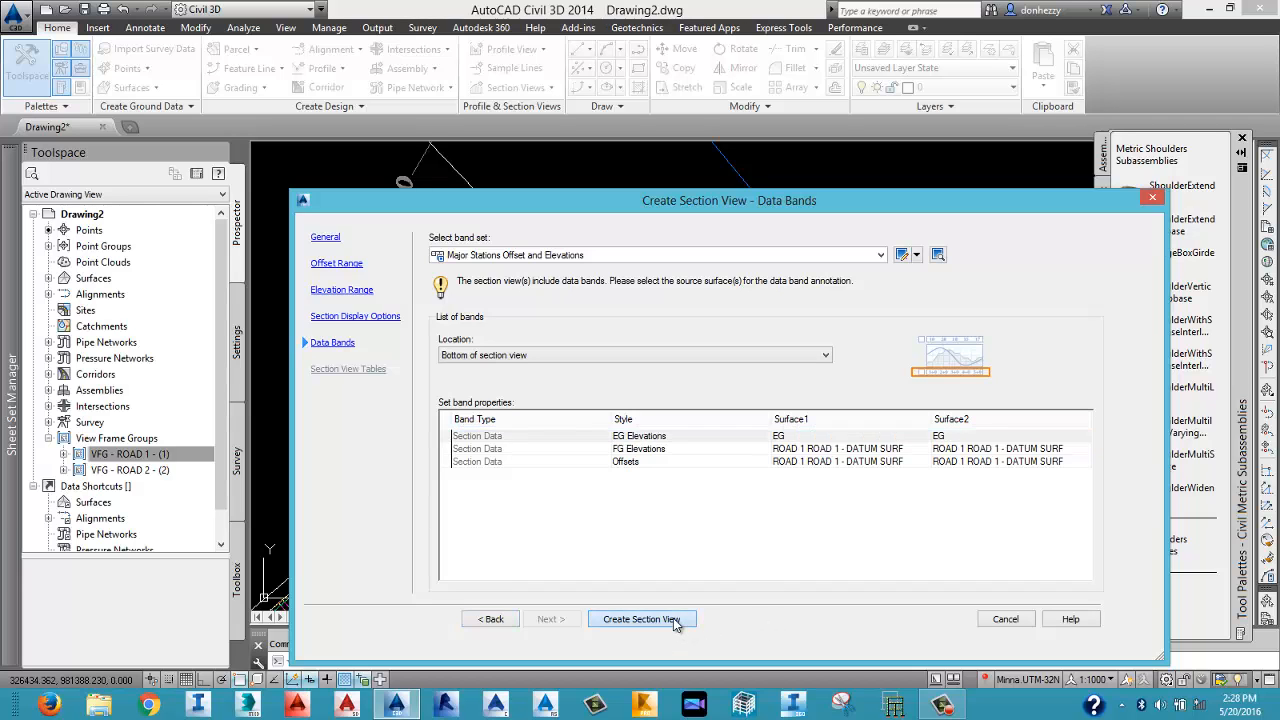
{"action": "scroll", "coordinate": [713, 486], "scroll_direction": "down", "scroll_amount": 5}
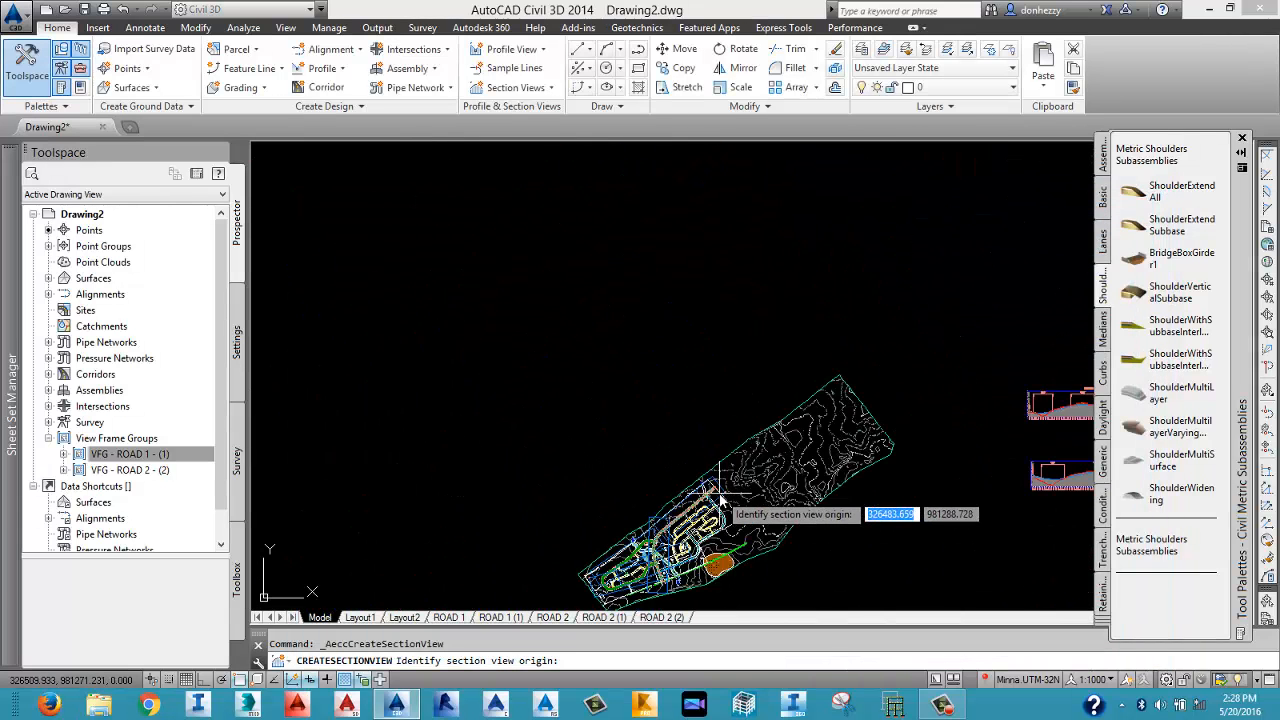
{"action": "scroll", "coordinate": [730, 496], "scroll_direction": "down", "scroll_amount": 4}
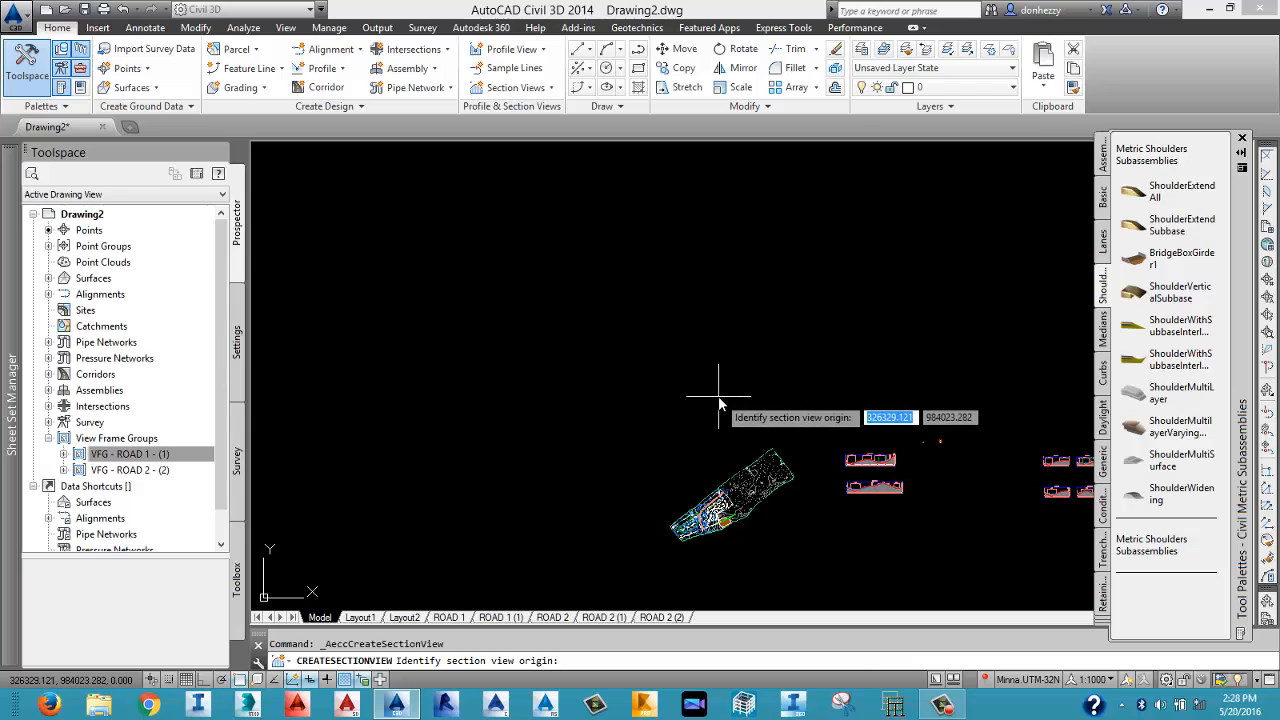
{"action": "left_click", "coordinate": [723, 318]}
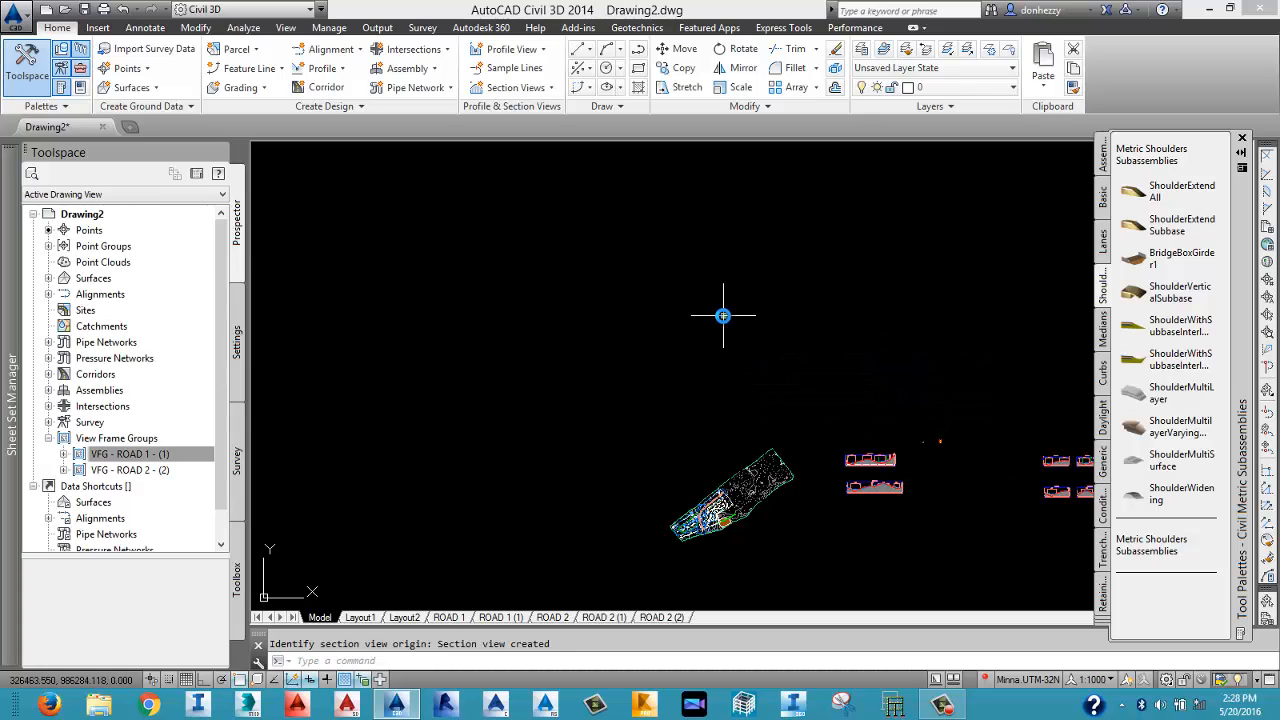
Examine the new section view's corridor shape, pavement layers, slope labels, and offset and elevation labels.
{"action": "scroll", "coordinate": [714, 304], "scroll_direction": "up", "scroll_amount": 8}
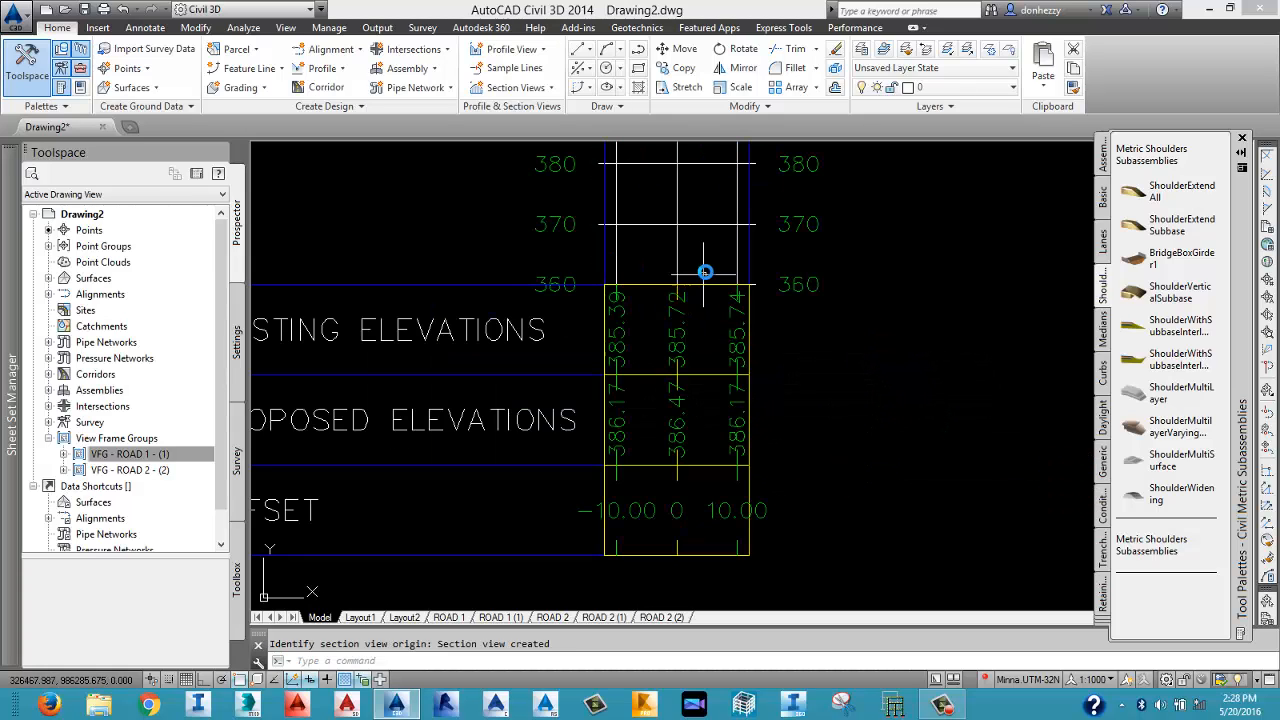
{"action": "scroll", "coordinate": [705, 290], "scroll_direction": "down", "scroll_amount": 3}
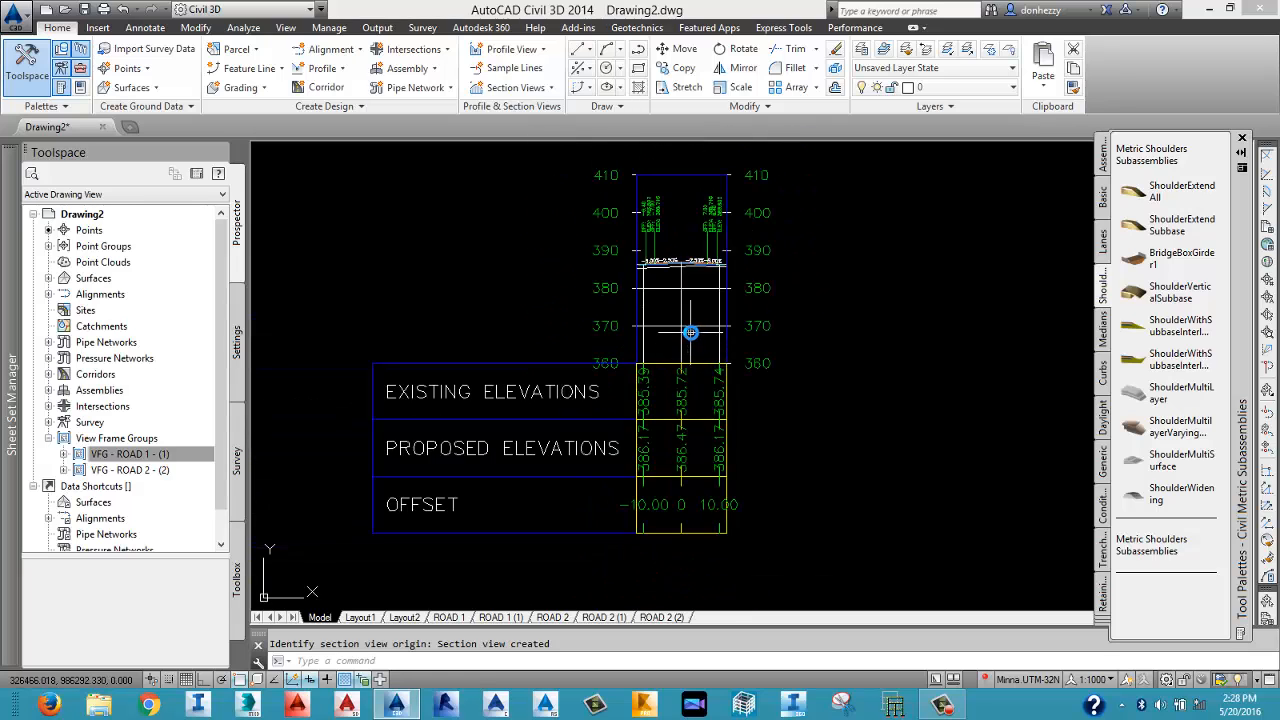
{"action": "scroll", "coordinate": [690, 332], "scroll_direction": "up", "scroll_amount": 6}
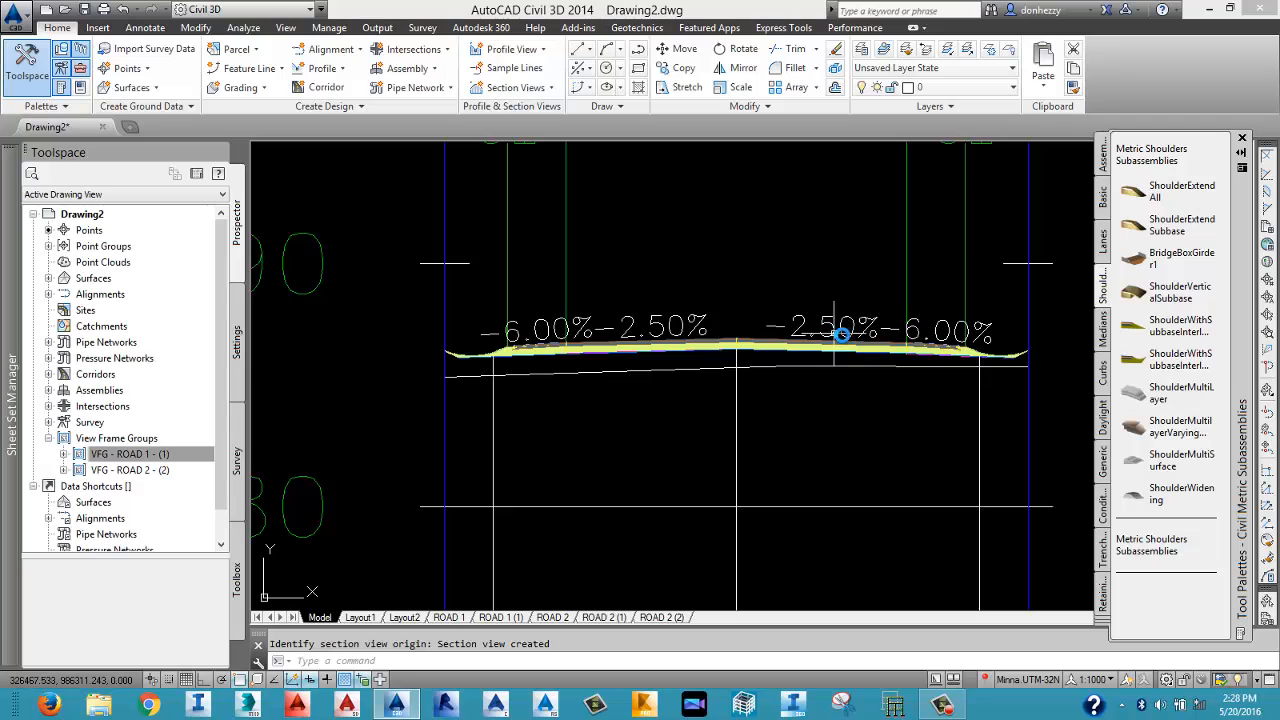
{"action": "scroll", "coordinate": [845, 350], "scroll_direction": "down", "scroll_amount": 2}
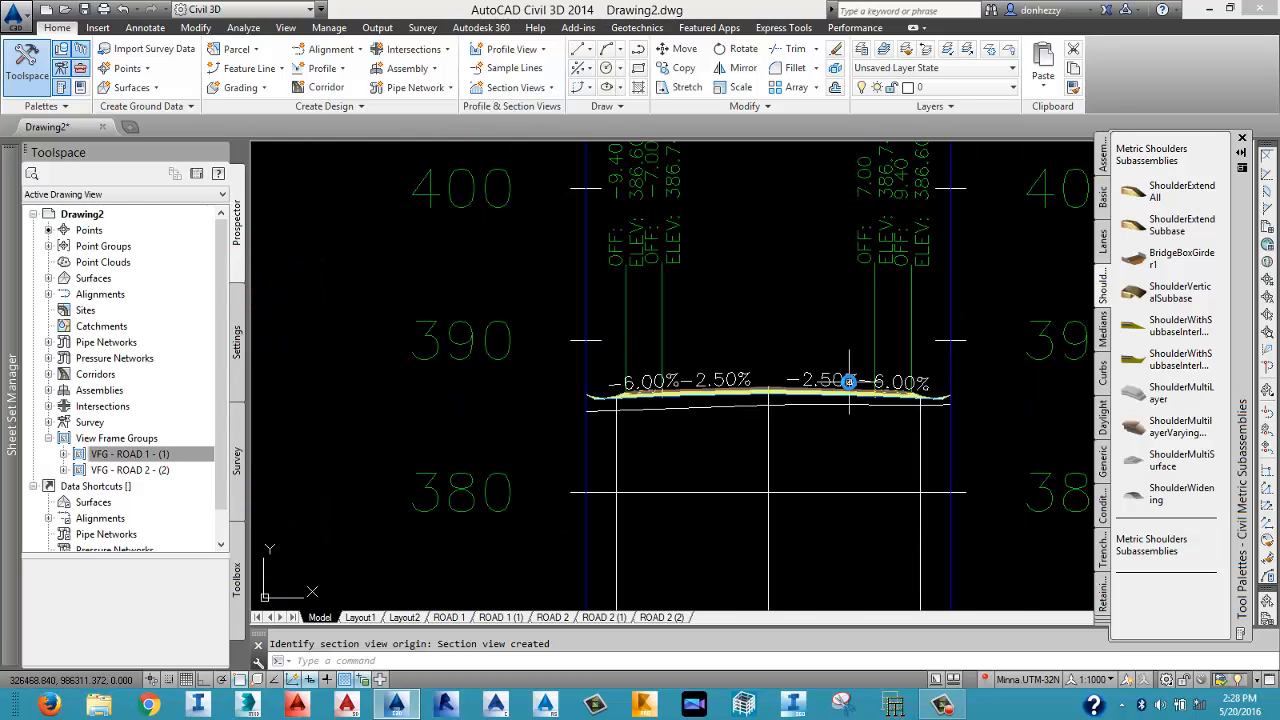
{"action": "scroll", "coordinate": [848, 382], "scroll_direction": "down", "scroll_amount": 2}
{"action": "scroll", "coordinate": [790, 385], "scroll_direction": "up", "scroll_amount": 6}
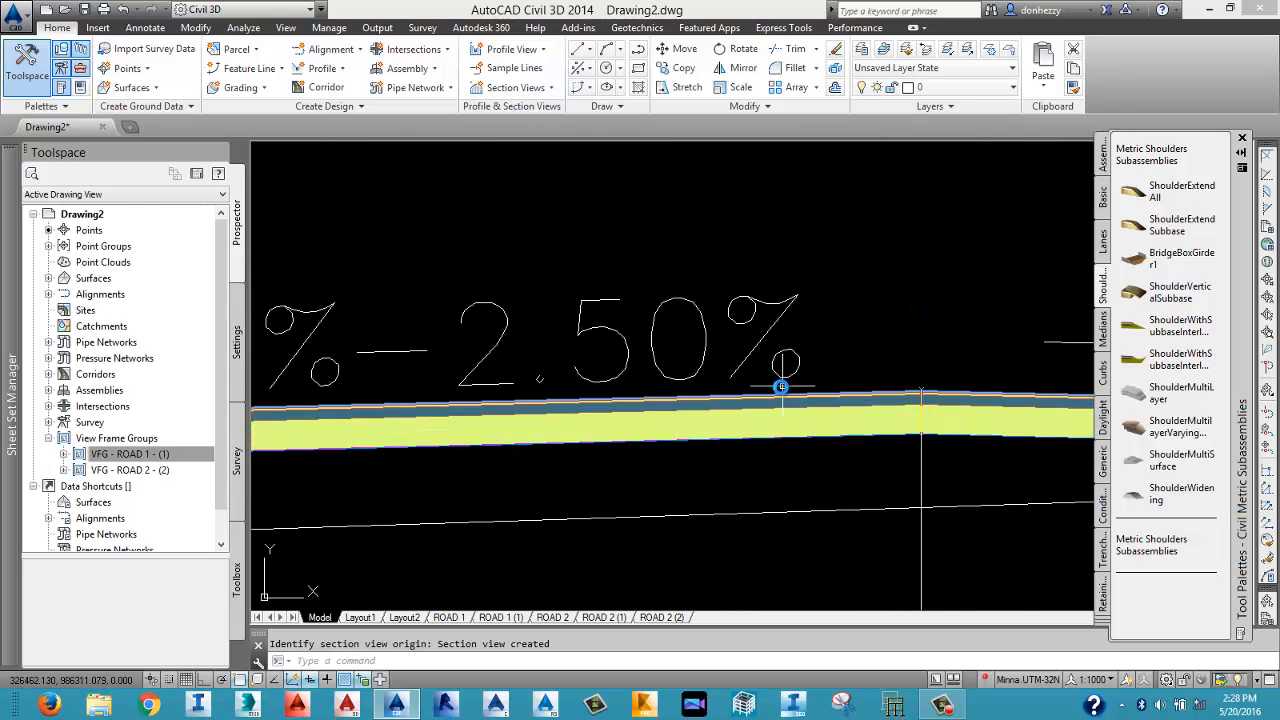
{"action": "scroll", "coordinate": [781, 387], "scroll_direction": "down", "scroll_amount": 5}
{"action": "mouse_move", "coordinate": [797, 437]}
{"action": "middle_mouse_down"}
{"action": "mouse_move", "coordinate": [731, 418]}
{"action": "mouse_move", "coordinate": [734, 366]}
{"action": "middle_mouse_up"}
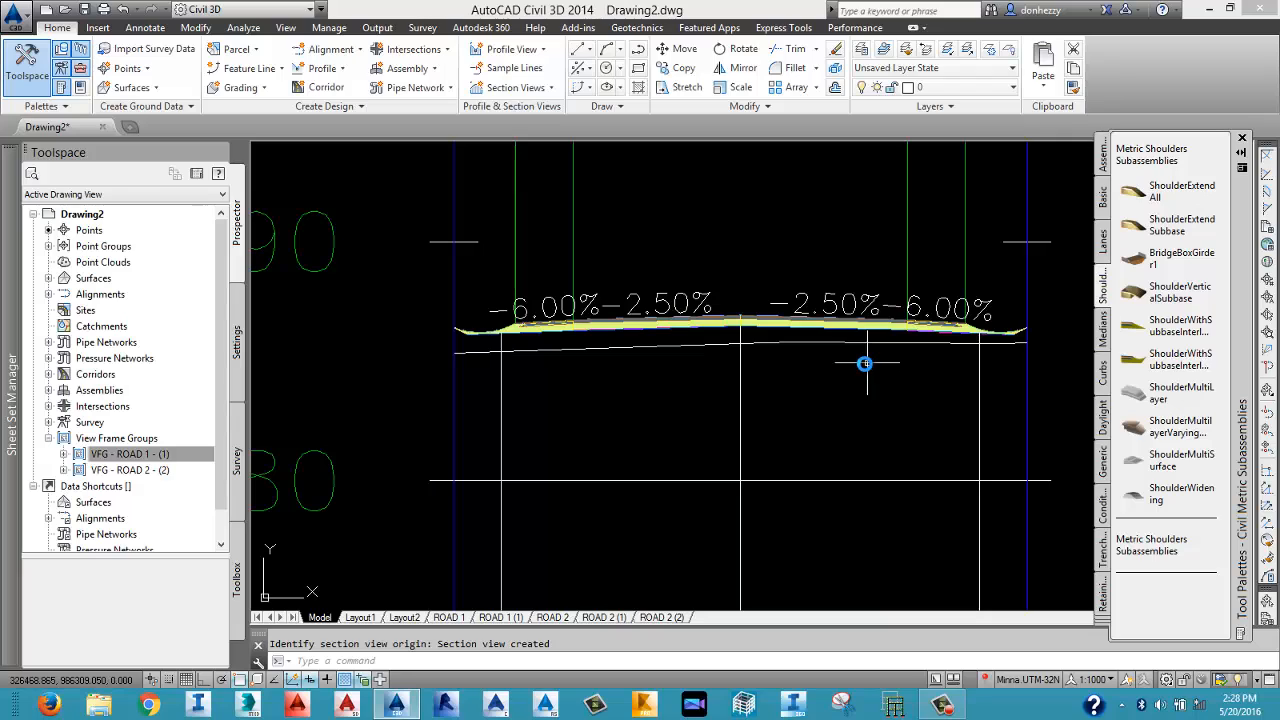
{"action": "mouse_move", "coordinate": [863, 364]}
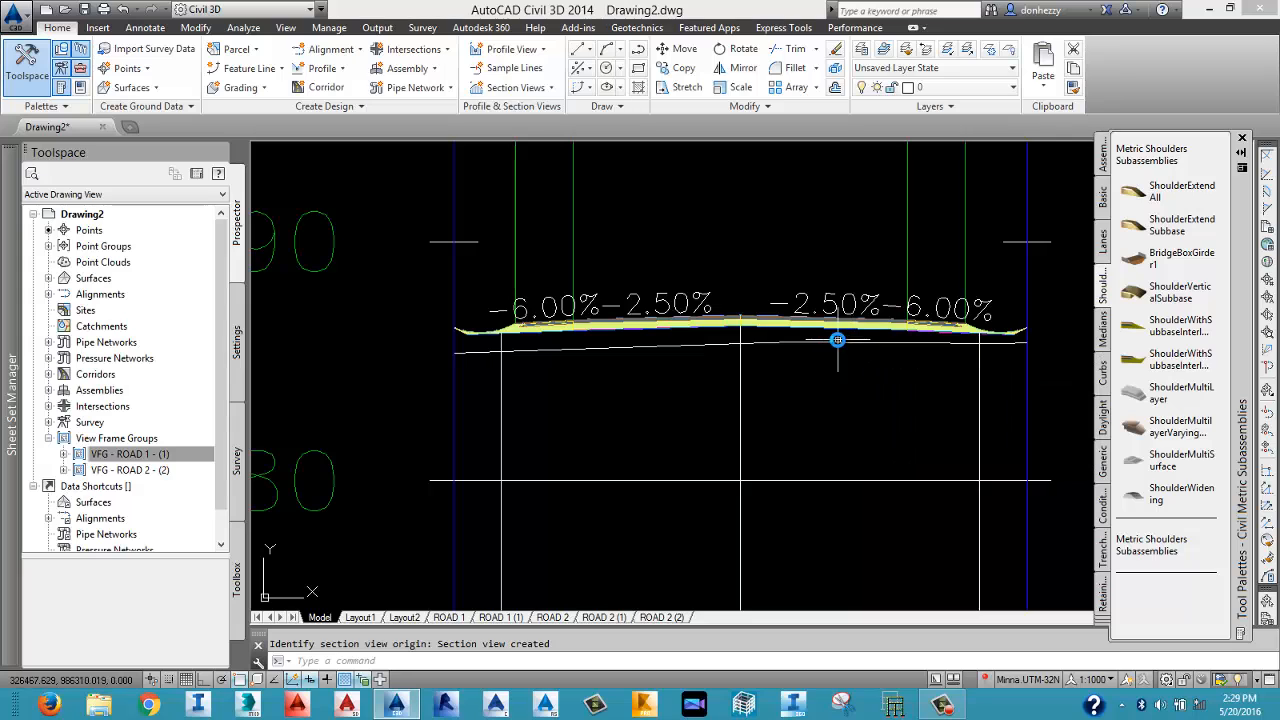
{"action": "mouse_move", "coordinate": [829, 337]}
{"action": "middle_mouse_down"}
{"action": "mouse_move", "coordinate": [717, 347]}
{"action": "mouse_move", "coordinate": [732, 426]}
{"action": "middle_mouse_up"}
{"action": "scroll", "coordinate": [732, 426], "scroll_direction": "down", "scroll_amount": 2}
{"action": "scroll", "coordinate": [732, 426], "scroll_direction": "down", "scroll_amount": 2}
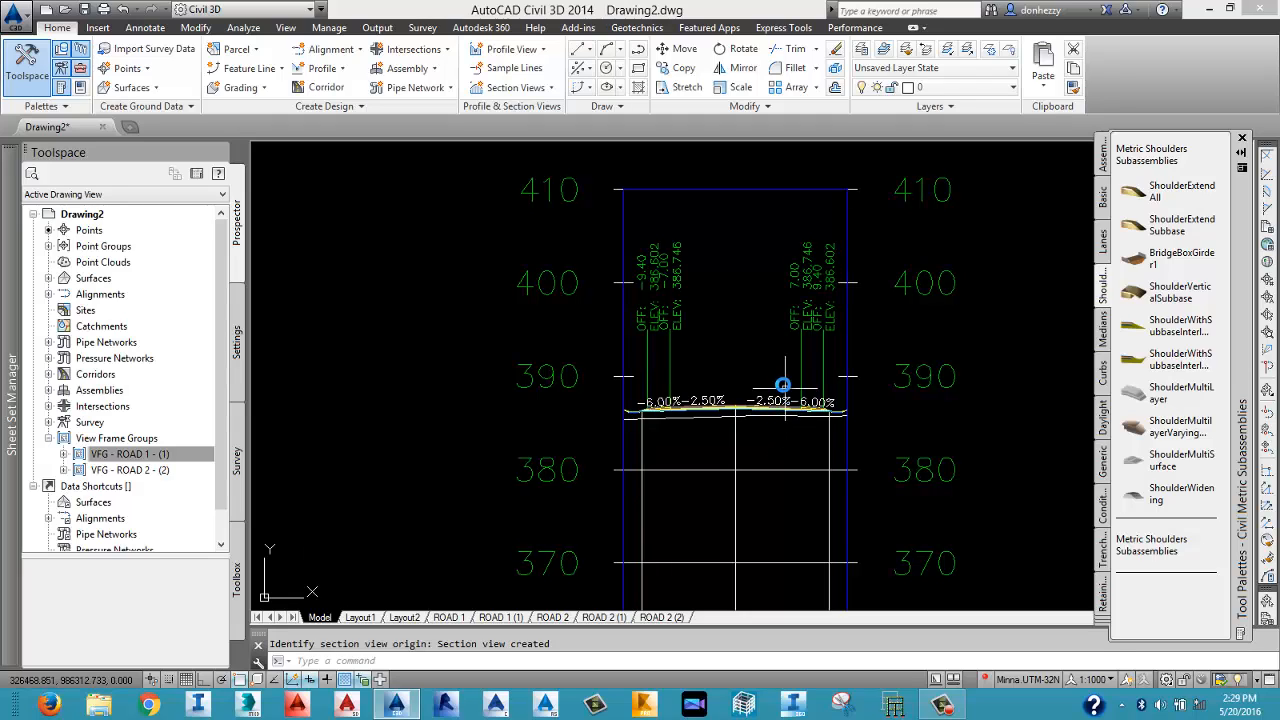
{"action": "scroll", "coordinate": [775, 393], "scroll_direction": "up", "scroll_amount": 4}
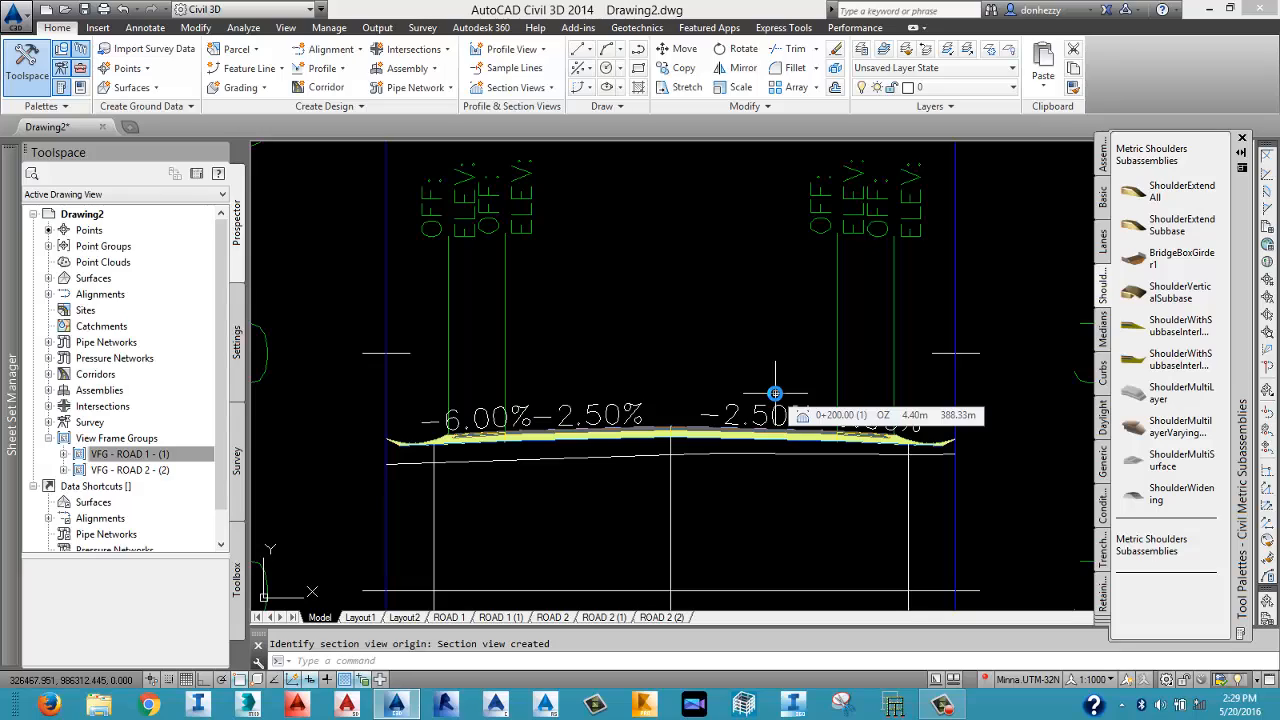
{"action": "scroll", "coordinate": [775, 395], "scroll_direction": "down", "scroll_amount": 1}
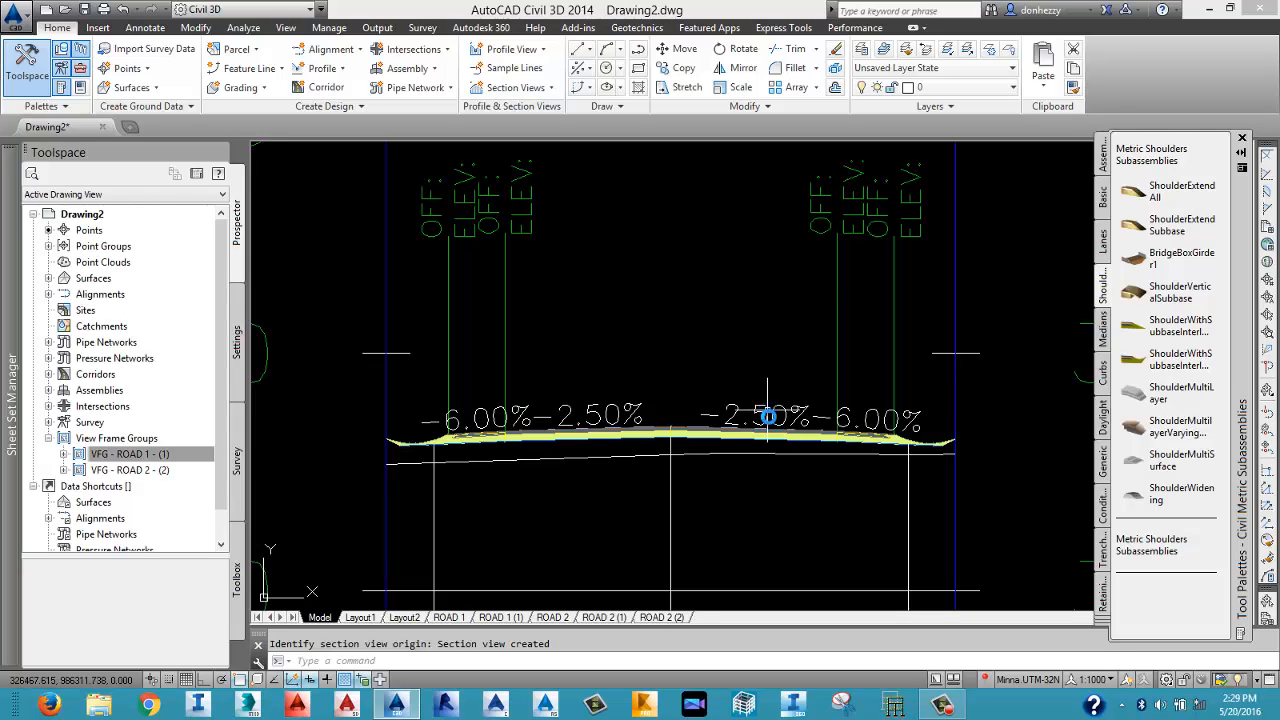
{"action": "scroll", "coordinate": [779, 401], "scroll_direction": "down", "scroll_amount": 2}
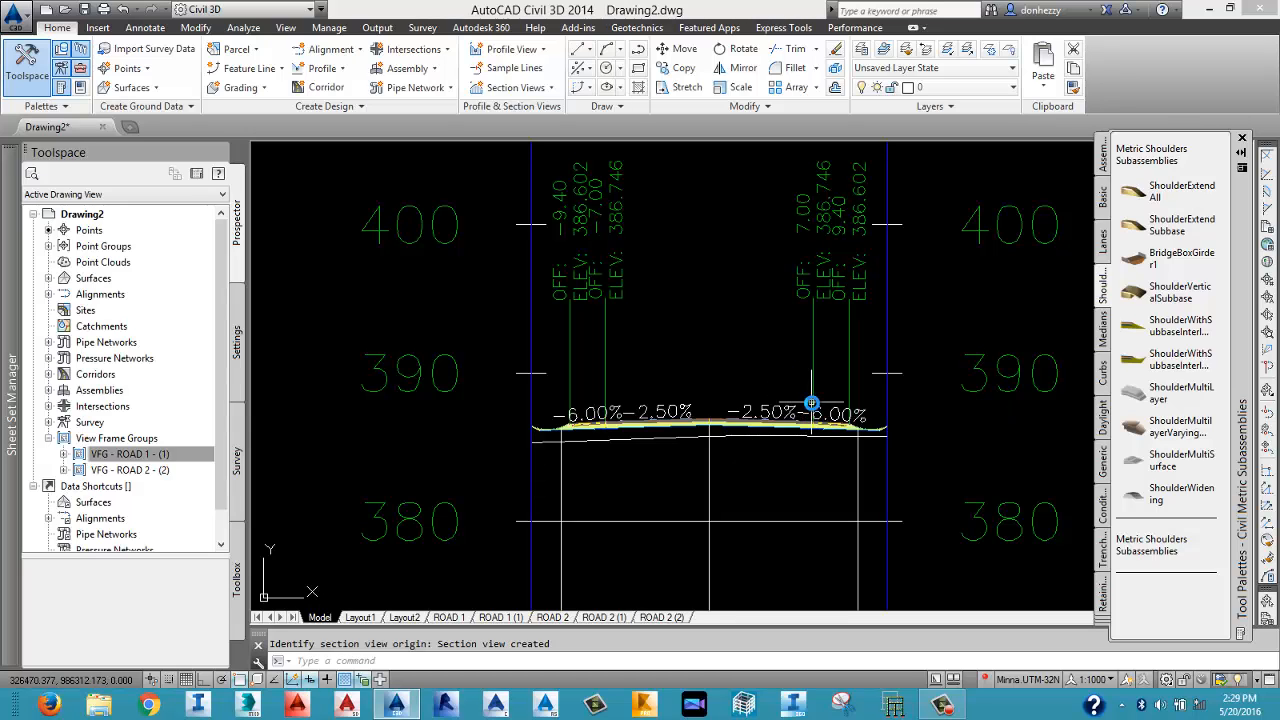
Examine the section view's existing elevation, proposed elevation and offset bands, and compare the existing ground line with the corridor section.
{"action": "middle_click_drag", "start_coordinate": [806, 503], "coordinate": [812, 357]}
{"action": "scroll", "coordinate": [812, 357], "scroll_direction": "down", "scroll_amount": 5}
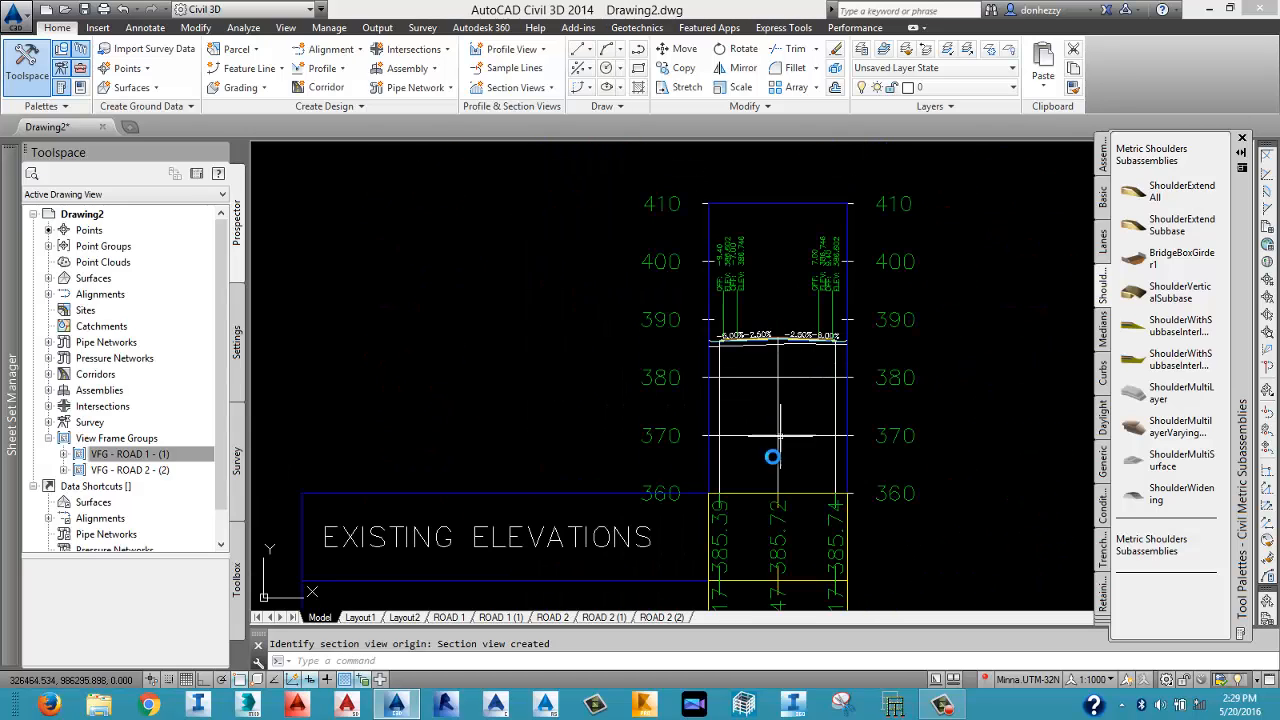
{"action": "scroll", "coordinate": [737, 271], "scroll_direction": "up", "scroll_amount": 2}
{"action": "middle_click_drag", "start_coordinate": [694, 480], "coordinate": [742, 432]}
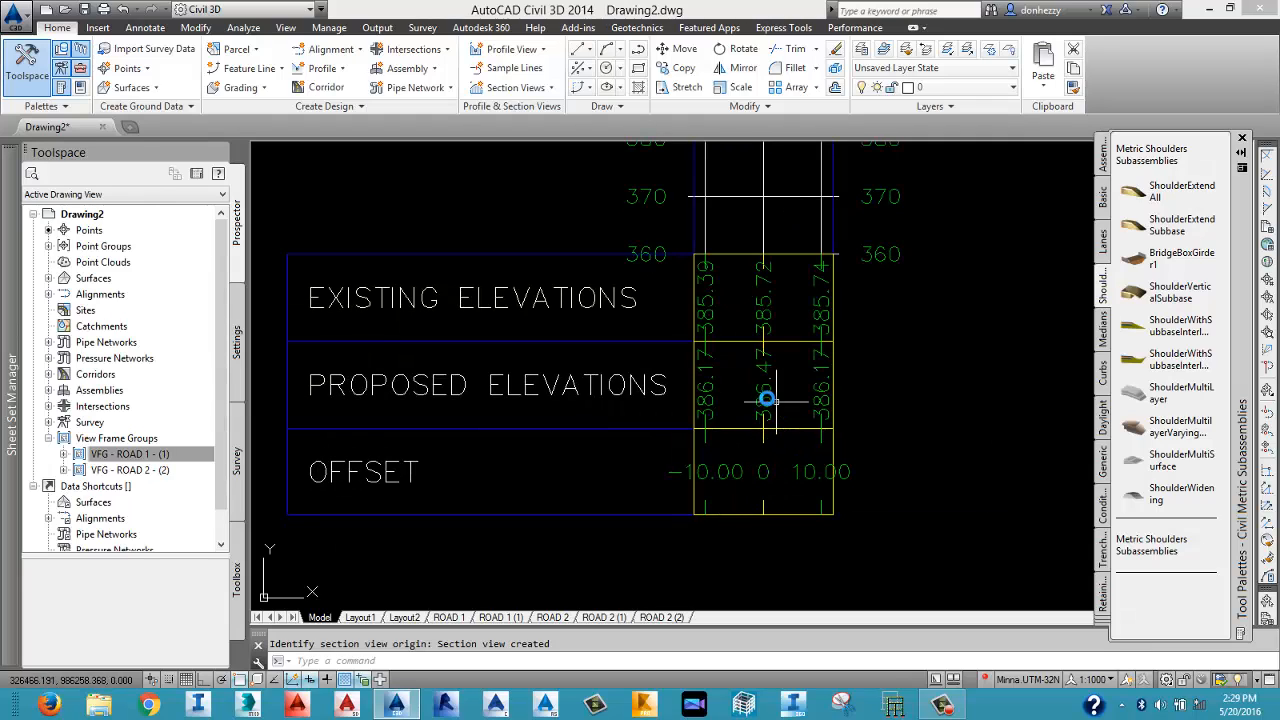
{"action": "middle_click_drag", "start_coordinate": [797, 332], "coordinate": [785, 454]}
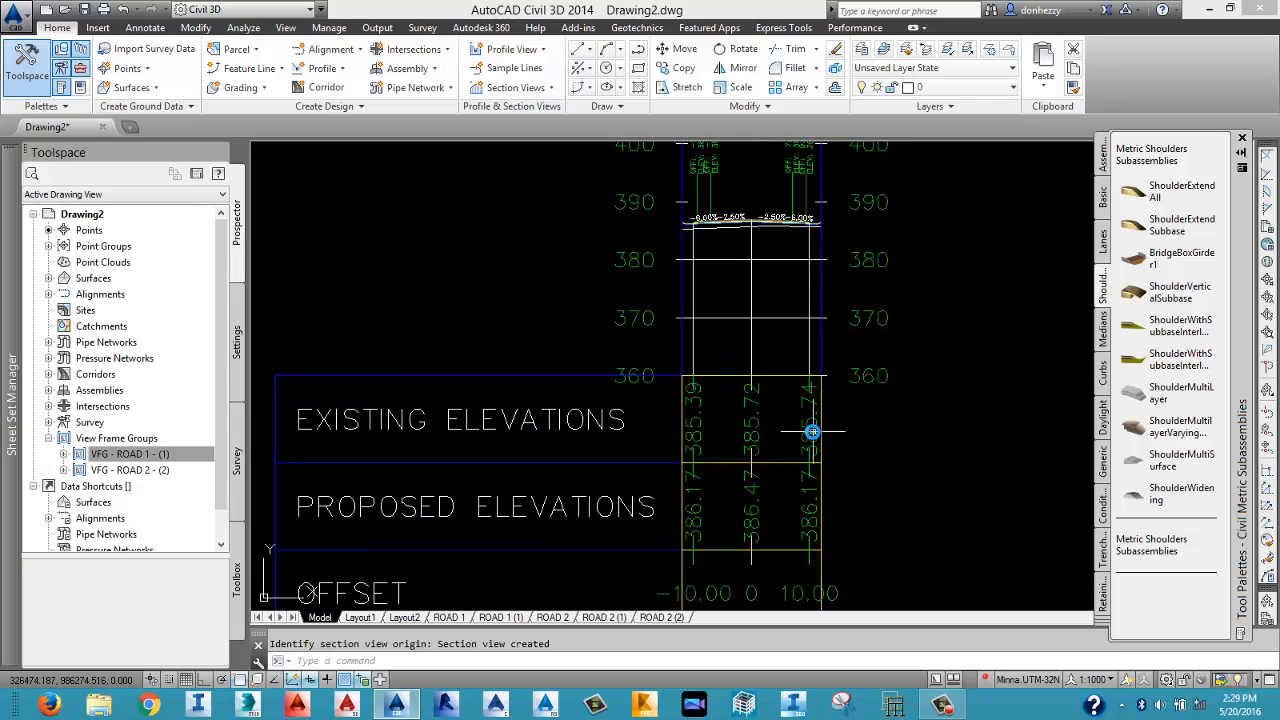
{"action": "scroll", "coordinate": [749, 457], "scroll_direction": "down", "scroll_amount": 1}
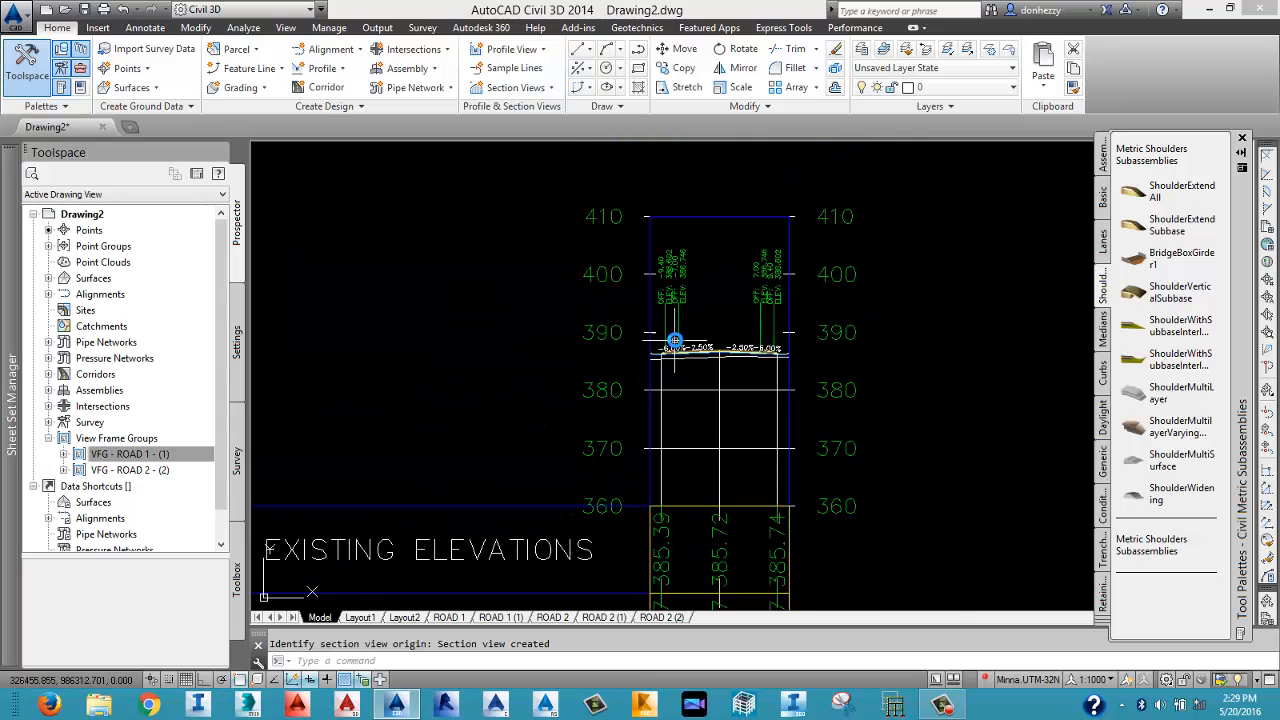
{"action": "scroll", "coordinate": [675, 340], "scroll_direction": "up", "scroll_amount": 4}
{"action": "scroll", "coordinate": [686, 390], "scroll_direction": "up", "scroll_amount": 4}
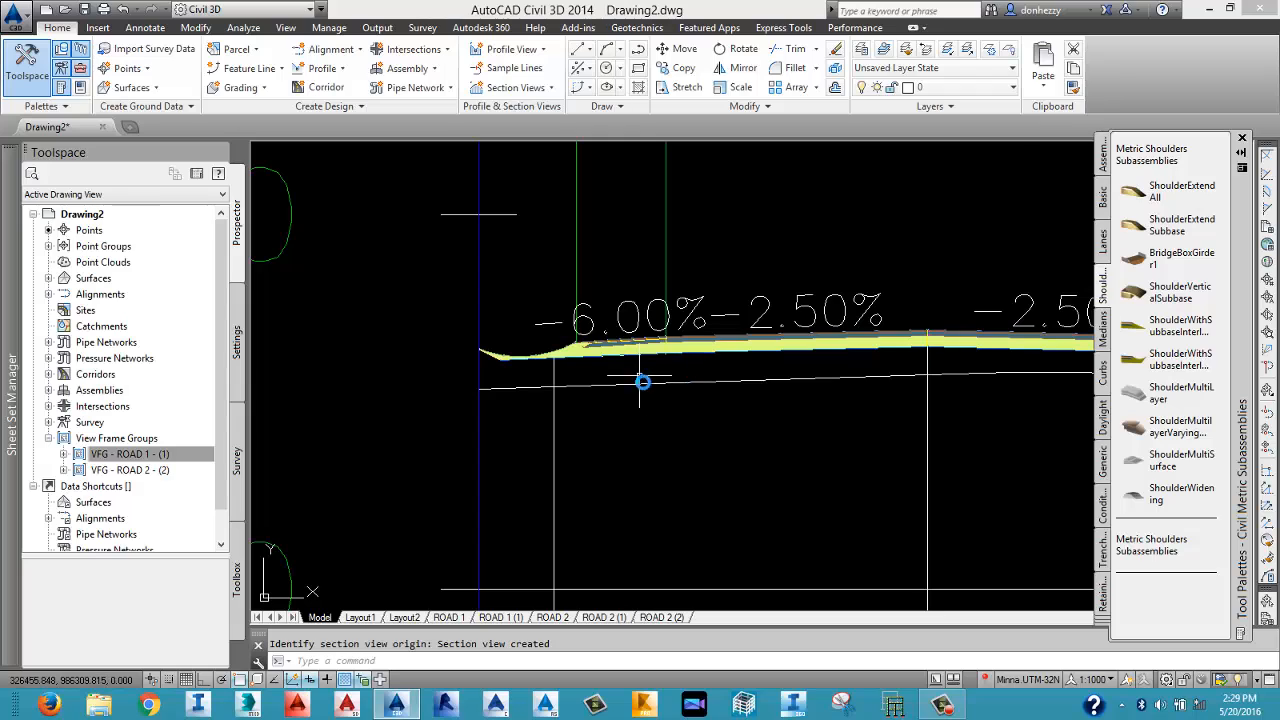
{"action": "middle_click_drag", "start_coordinate": [774, 389], "coordinate": [551, 326]}
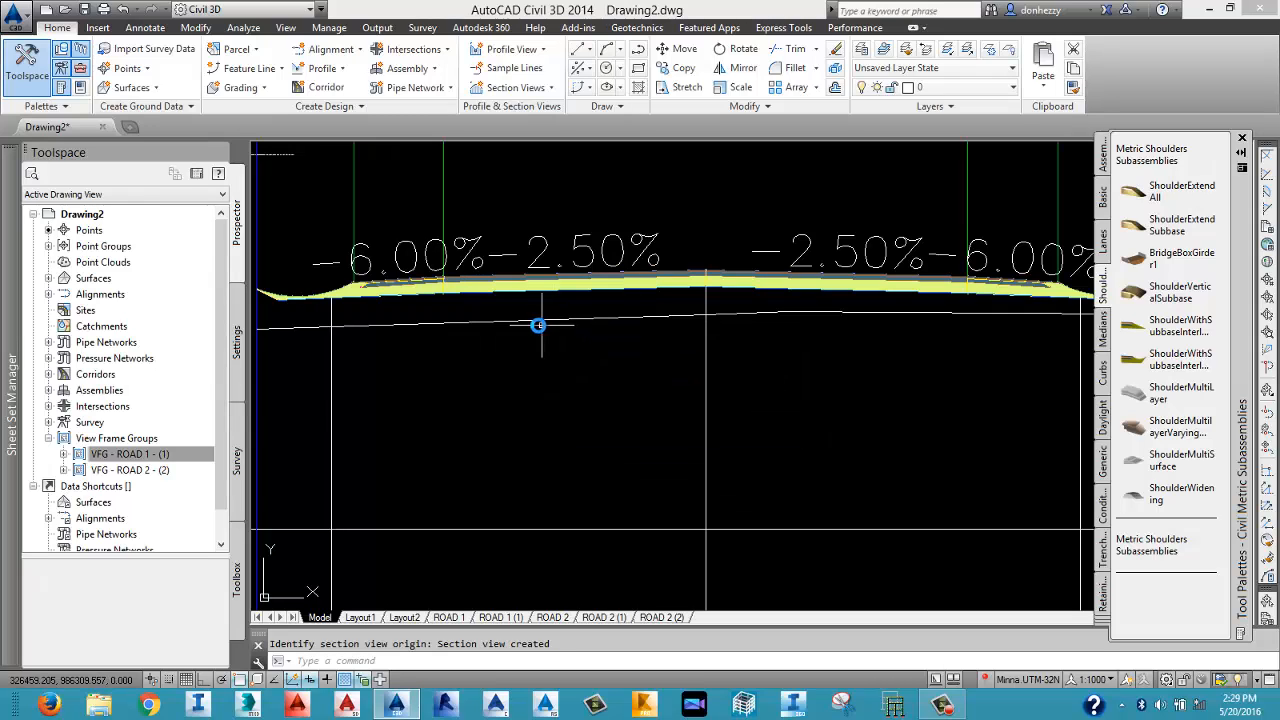
{"action": "scroll", "coordinate": [538, 325], "scroll_direction": "down", "scroll_amount": 3}
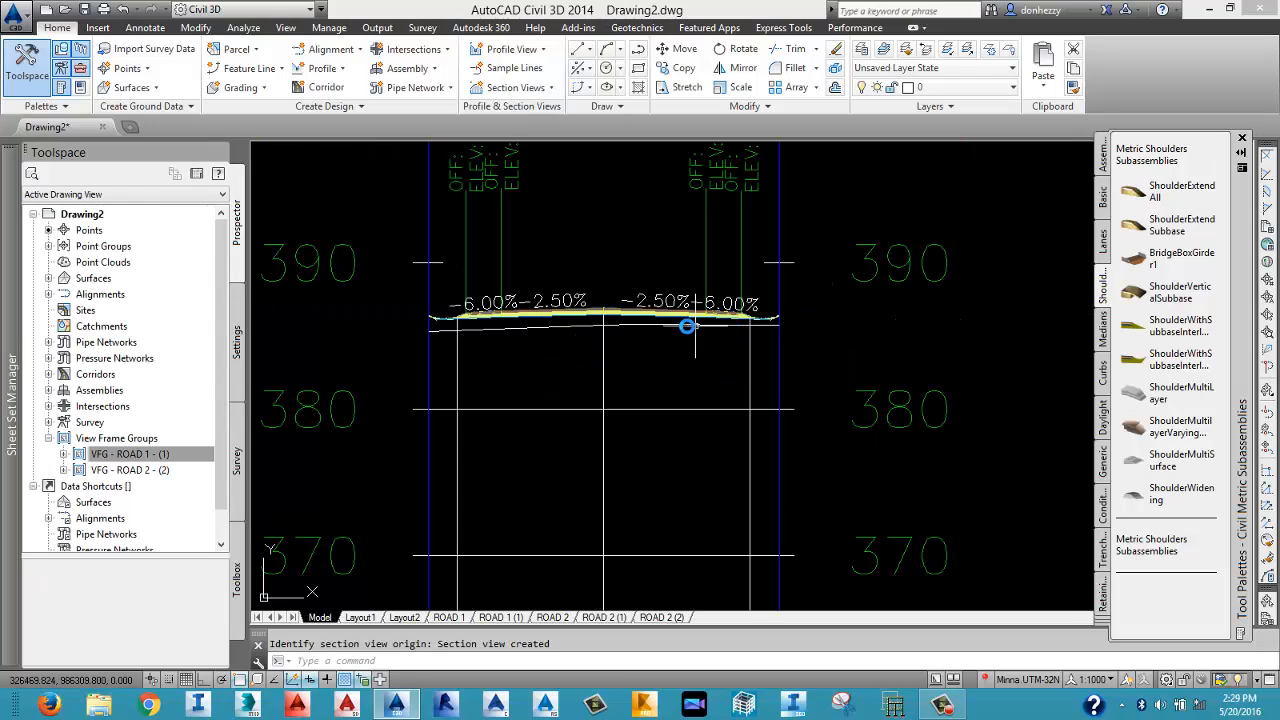
{"action": "left_click", "coordinate": [501, 336]}
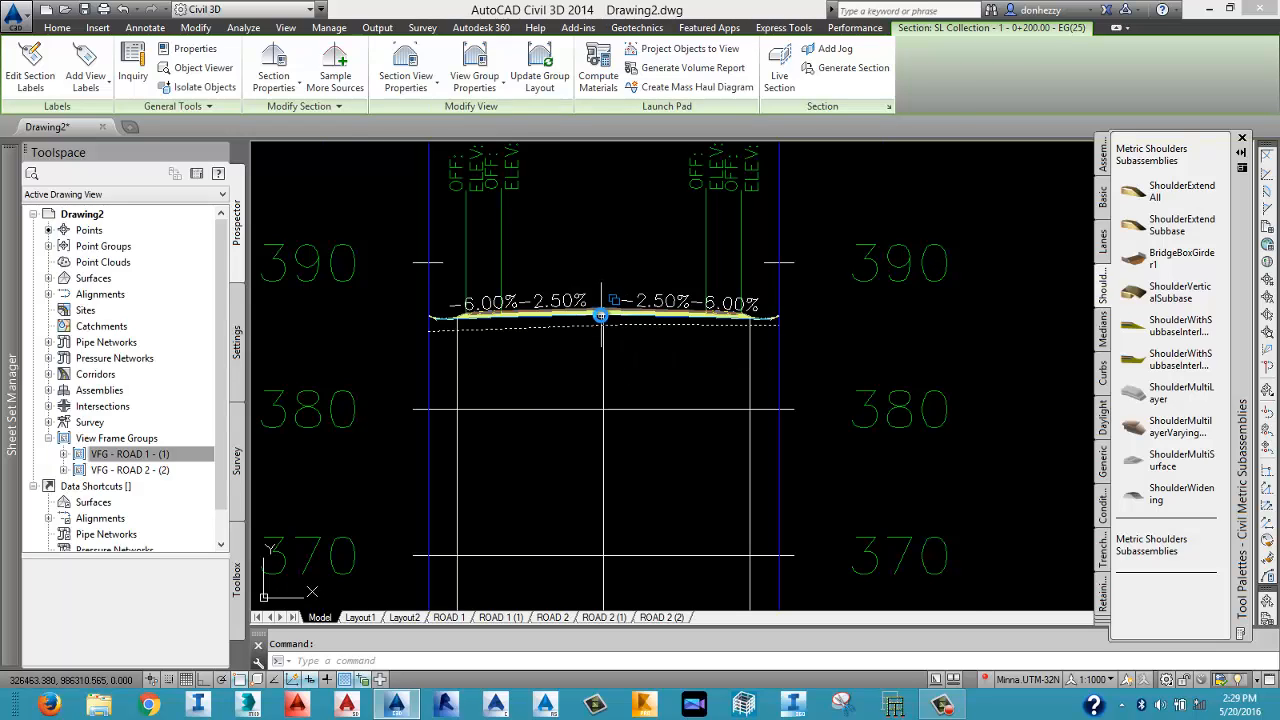
{"action": "scroll", "coordinate": [605, 318], "scroll_direction": "up", "scroll_amount": 4}
{"action": "key", "text": "Escape"}
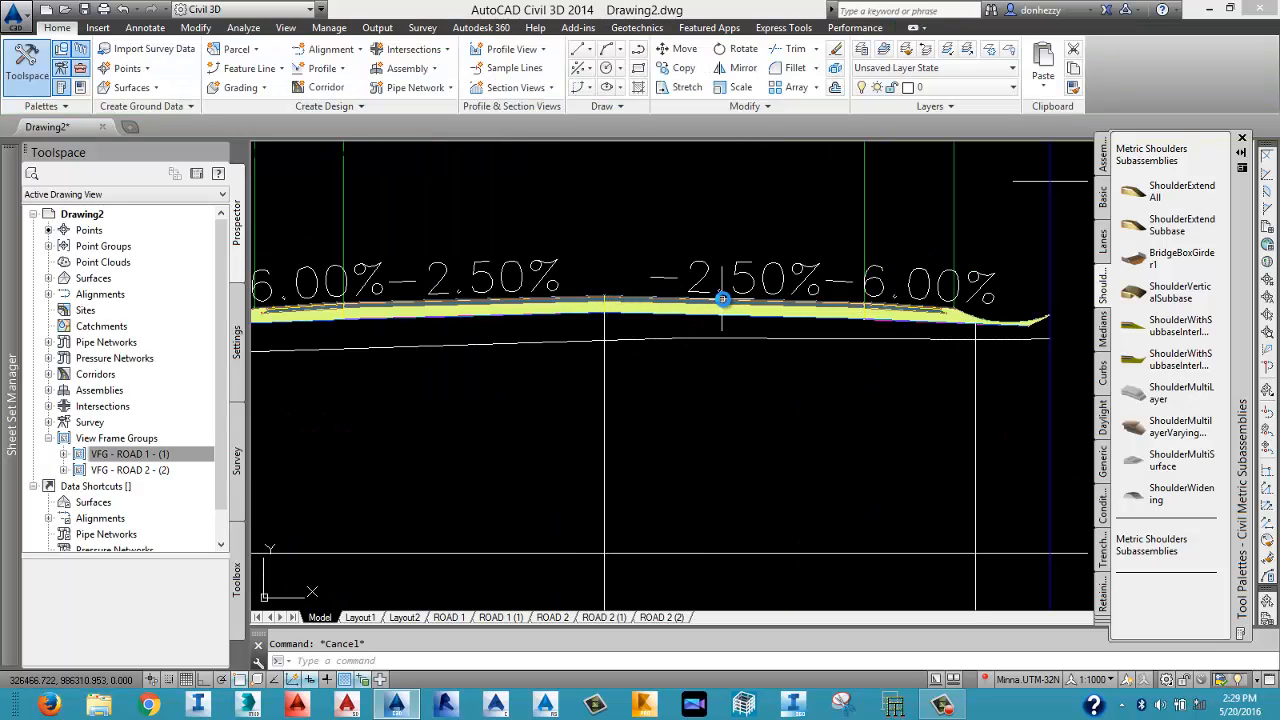
Start creating multiple section views for ROAD 1 from SL Collection - 1, keeping Production placement, the Basic plot style and automatic offset and elevation ranges.
{"action": "scroll", "coordinate": [713, 300], "scroll_direction": "down", "scroll_amount": 6}
{"action": "scroll", "coordinate": [698, 340], "scroll_direction": "down", "scroll_amount": 4}
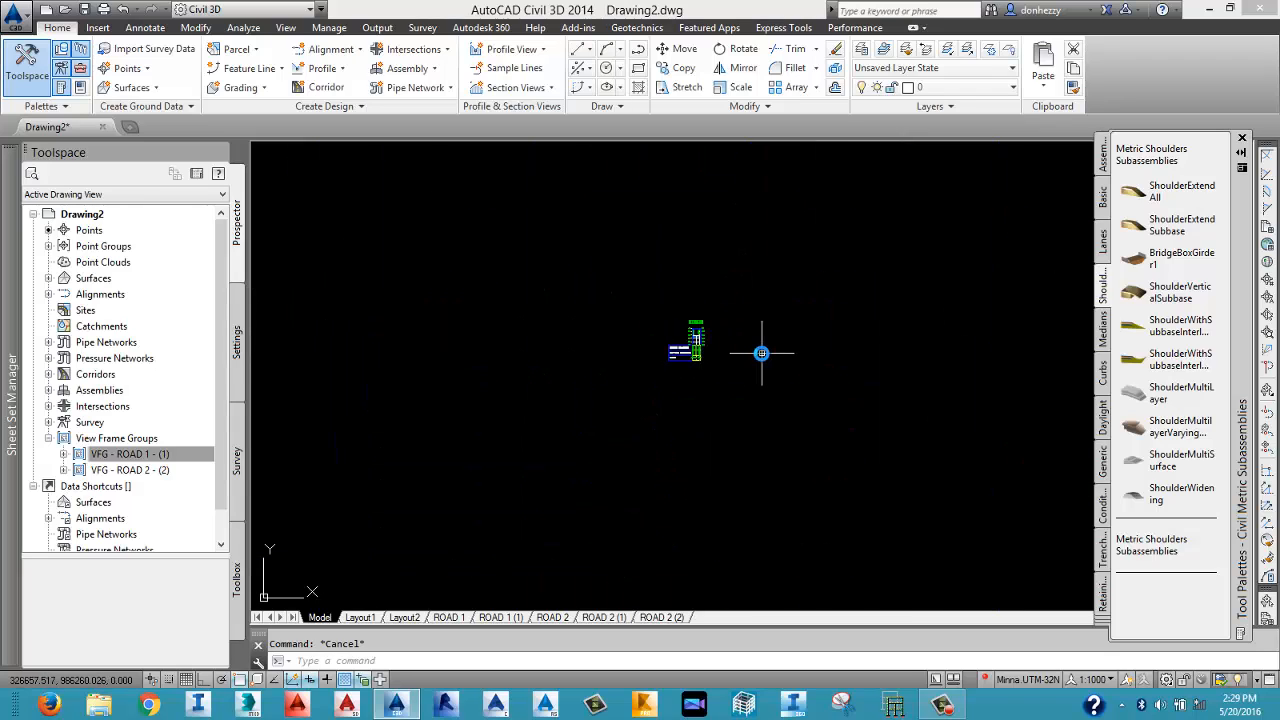
{"action": "middle_click_drag", "start_coordinate": [763, 354], "coordinate": [586, 343]}
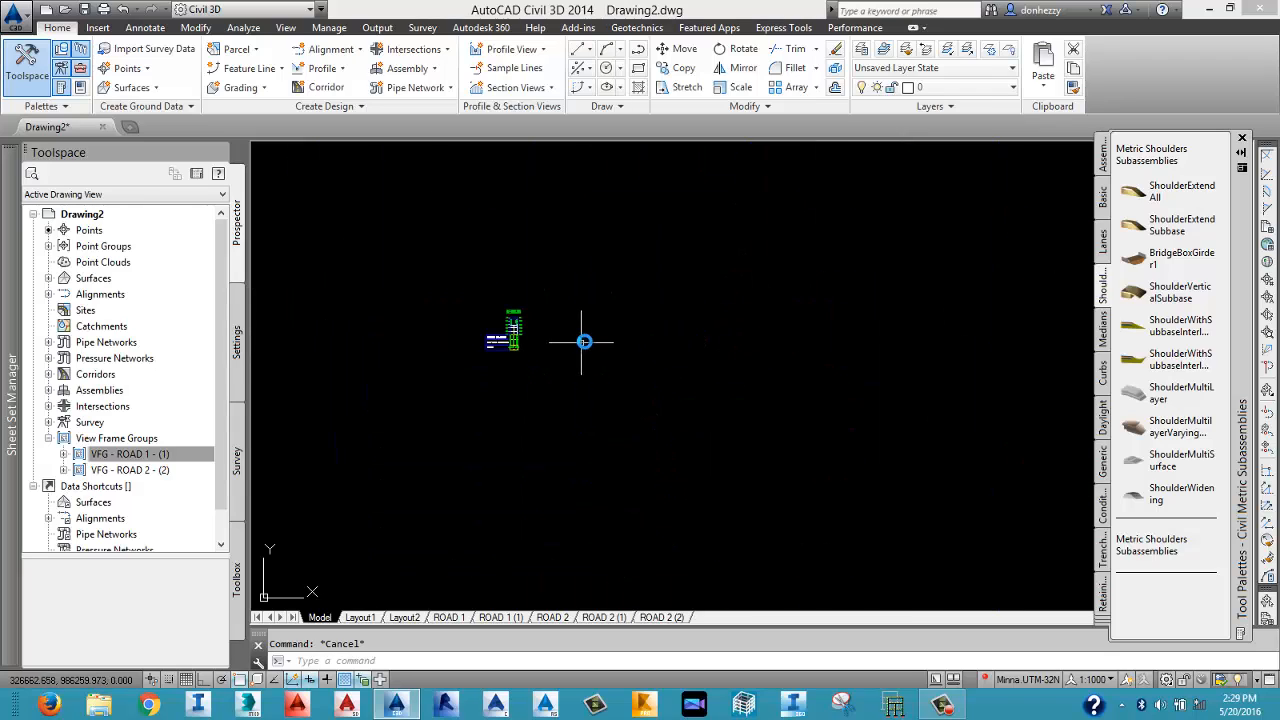
{"action": "left_click", "coordinate": [550, 88]}
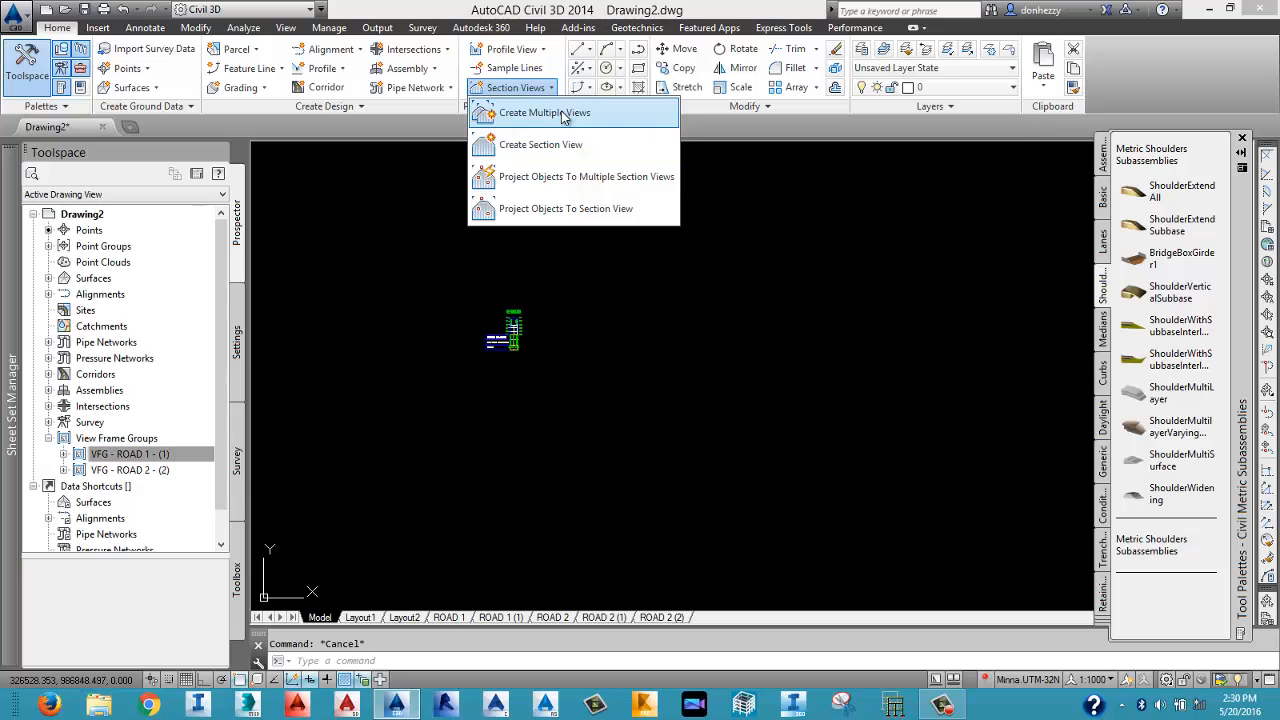
{"action": "left_click", "coordinate": [561, 112]}
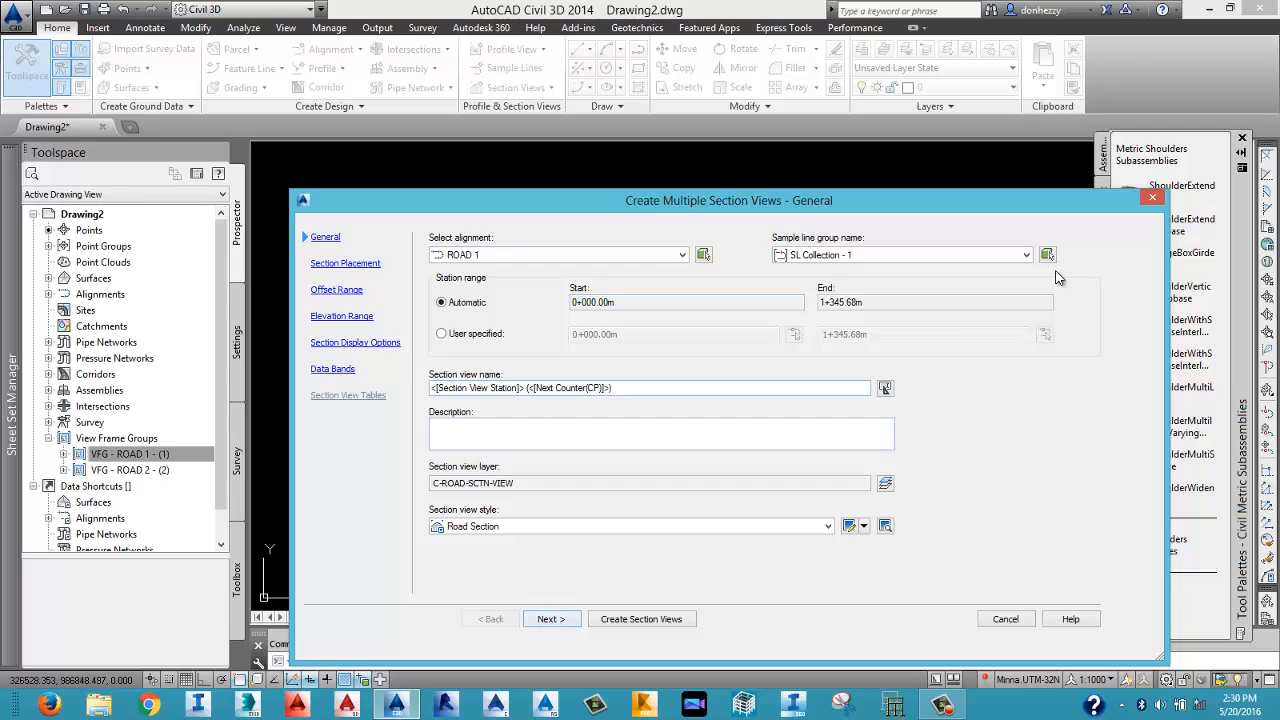
{"action": "left_click", "coordinate": [548, 619]}
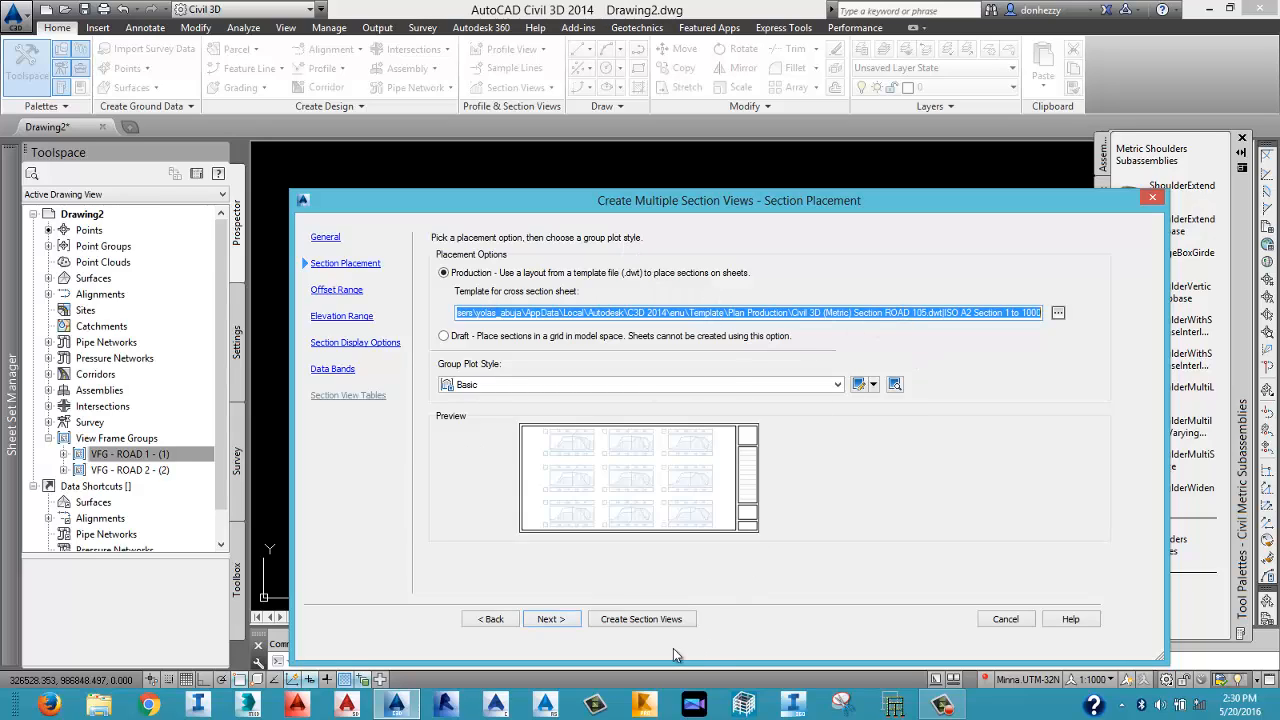
{"action": "left_click", "coordinate": [563, 625]}
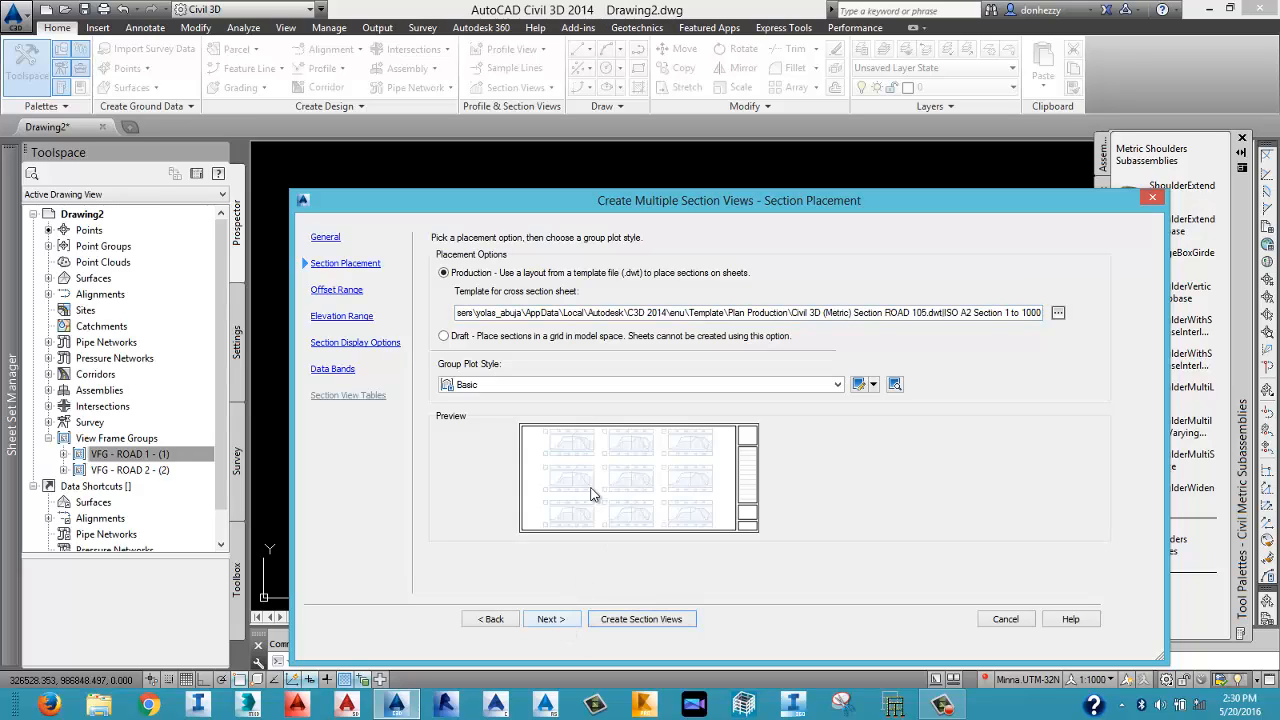
{"action": "left_click", "coordinate": [553, 617]}
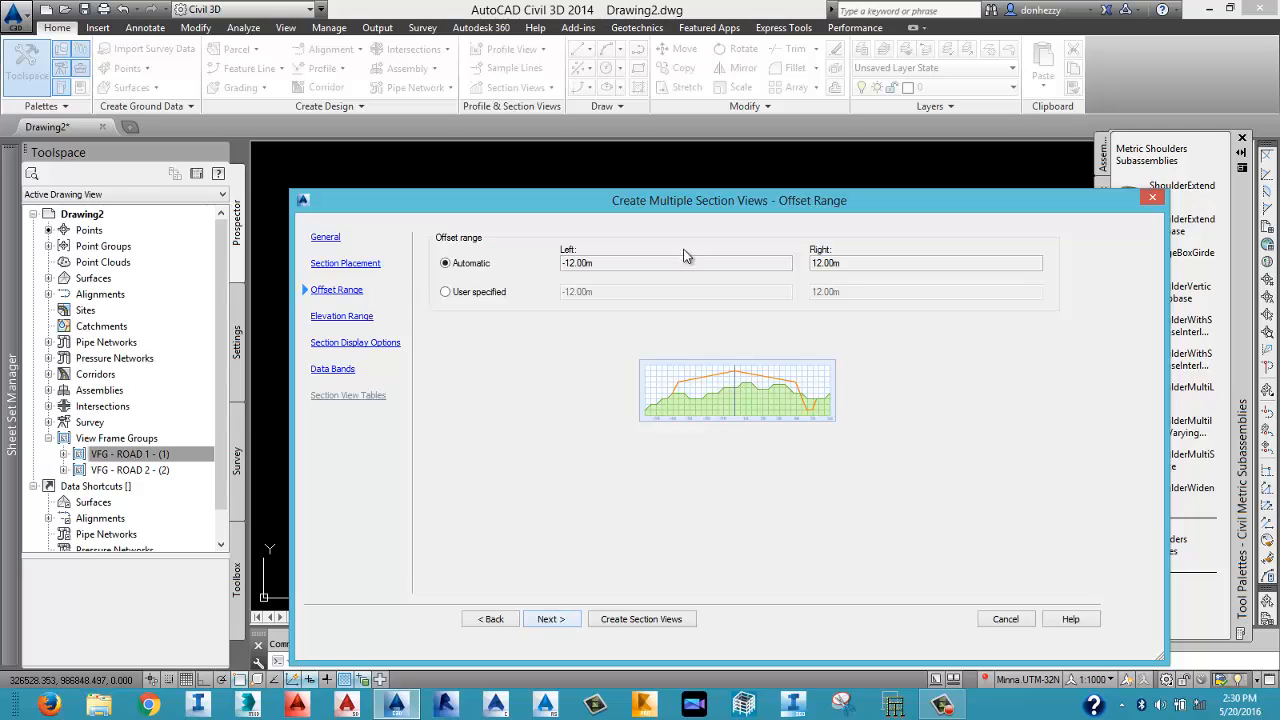
{"action": "left_click", "coordinate": [550, 619]}
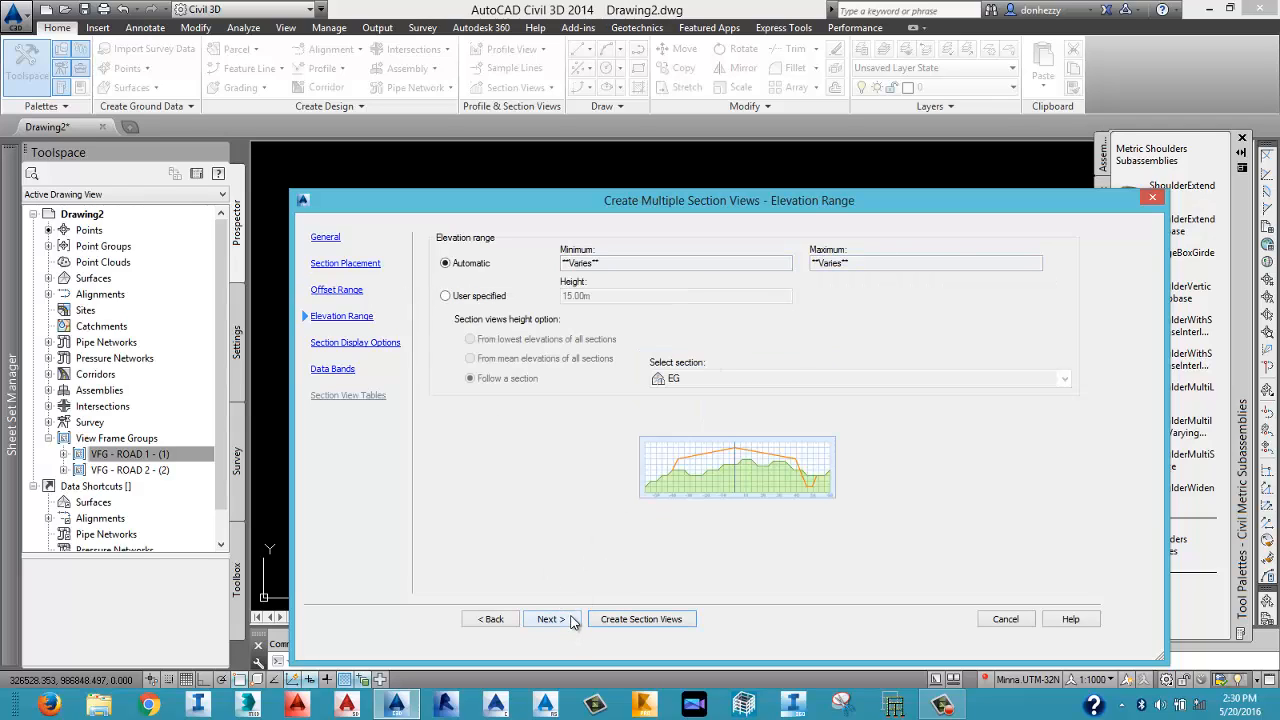
{"action": "left_click", "coordinate": [550, 619]}
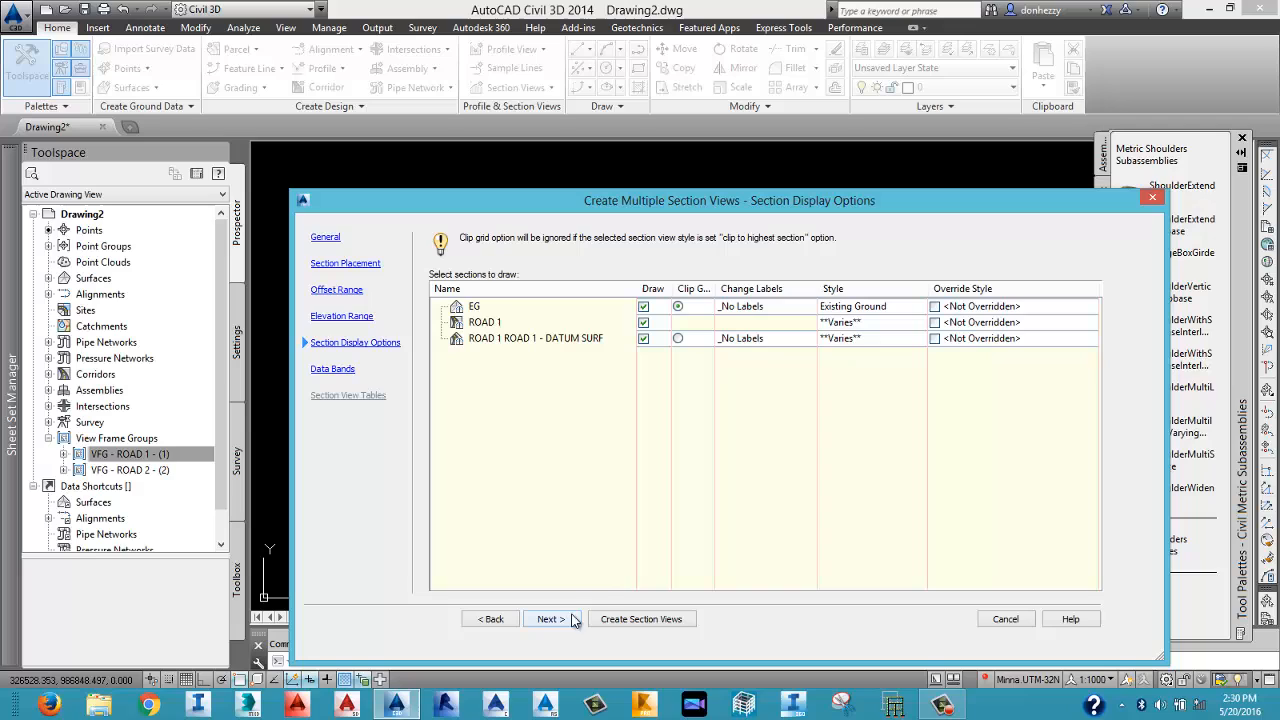
Set the ROAD 1 section's code set style to View-Edit with Shading and the ROAD 1 - DATUM SURF section's style to Finished Ground.
{"action": "left_click", "coordinate": [861, 322]}
{"action": "left_click", "coordinate": [861, 321]}
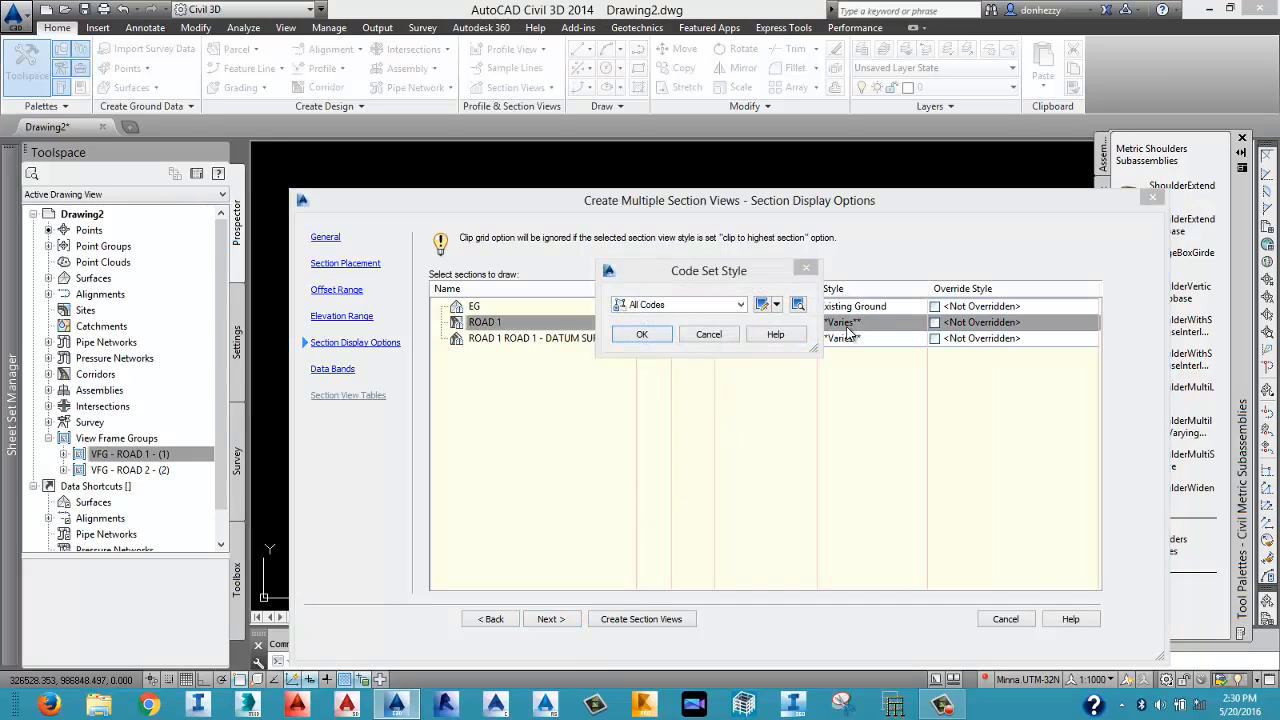
{"action": "left_click", "coordinate": [662, 397]}
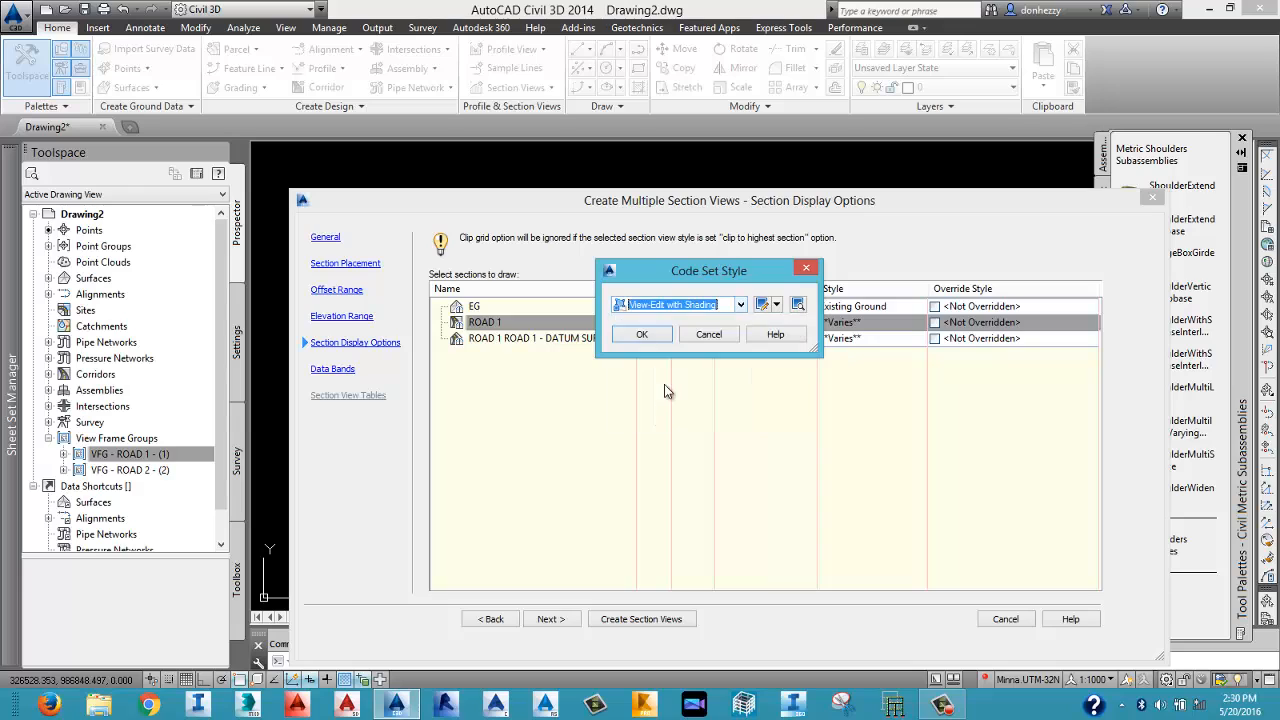
{"action": "left_click", "coordinate": [651, 333]}
{"action": "left_click", "coordinate": [848, 340]}
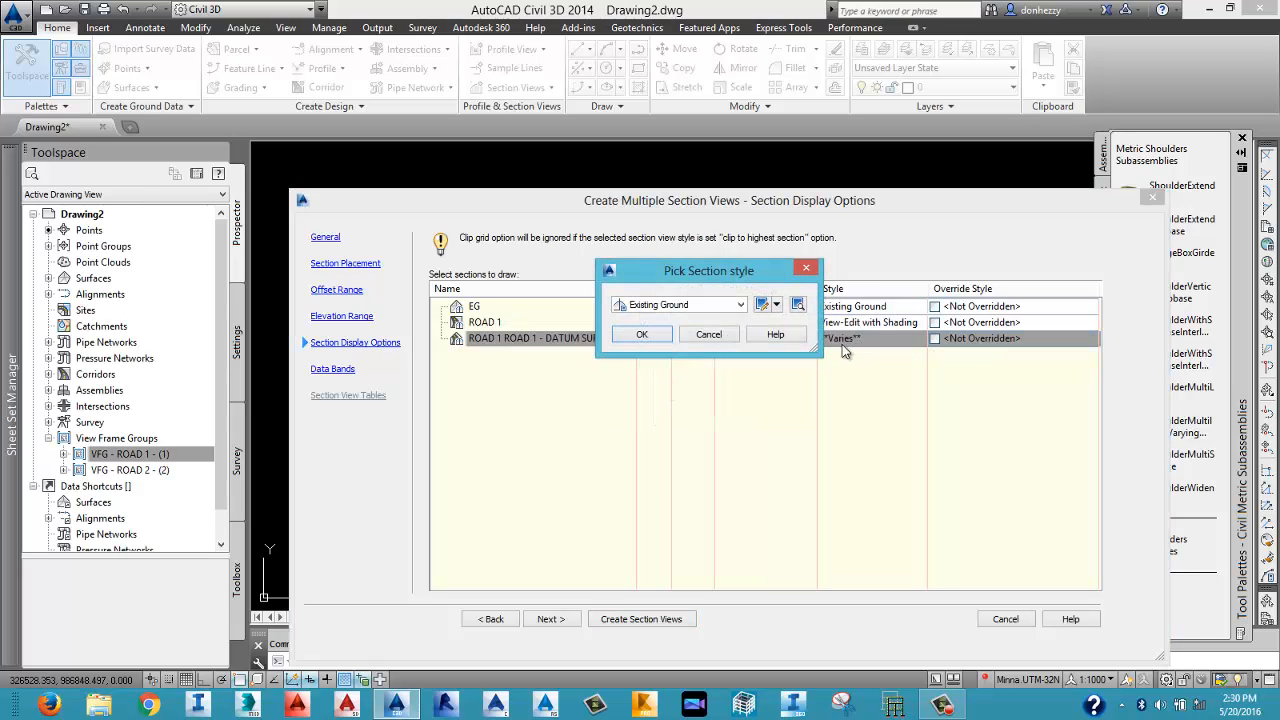
{"action": "left_click", "coordinate": [742, 305]}
{"action": "left_click", "coordinate": [660, 337]}
{"action": "left_click", "coordinate": [641, 334]}
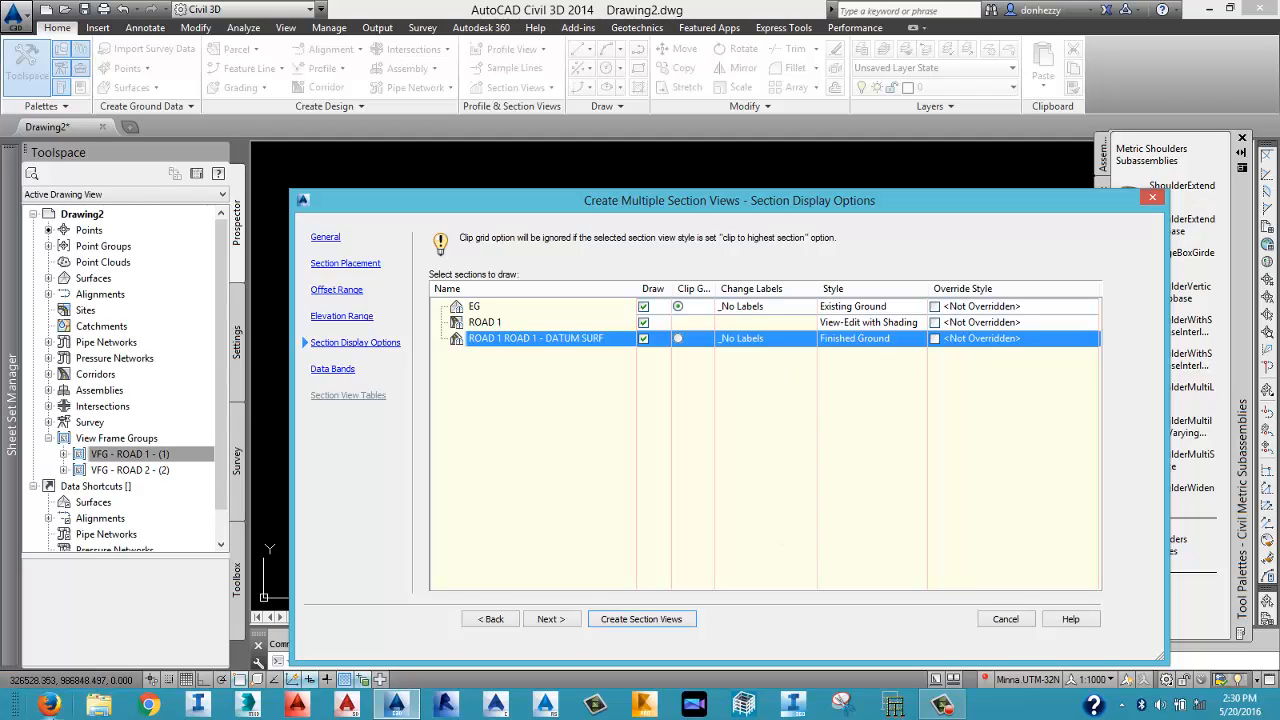
Choose the Major Stations Offset and Elevations band set and set both Surface1 and Surface2 of the EG Elevations band to EG.
{"action": "left_click", "coordinate": [560, 619]}
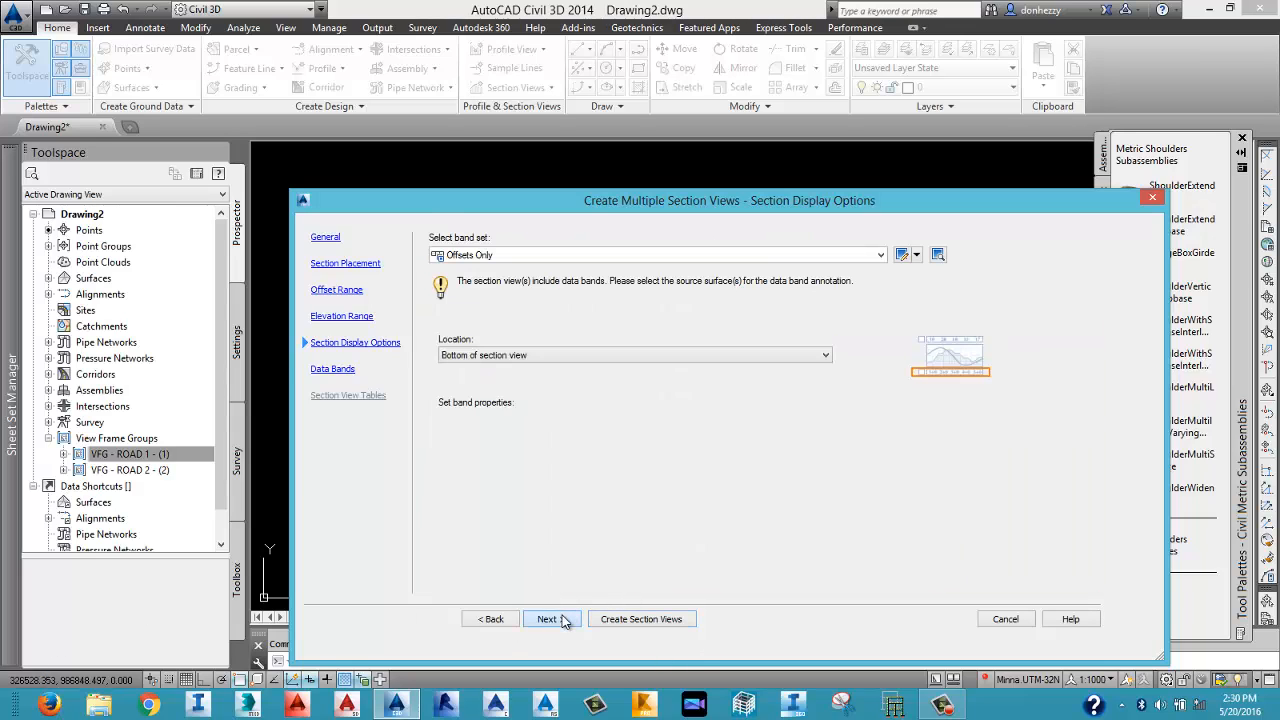
{"action": "left_click", "coordinate": [550, 256]}
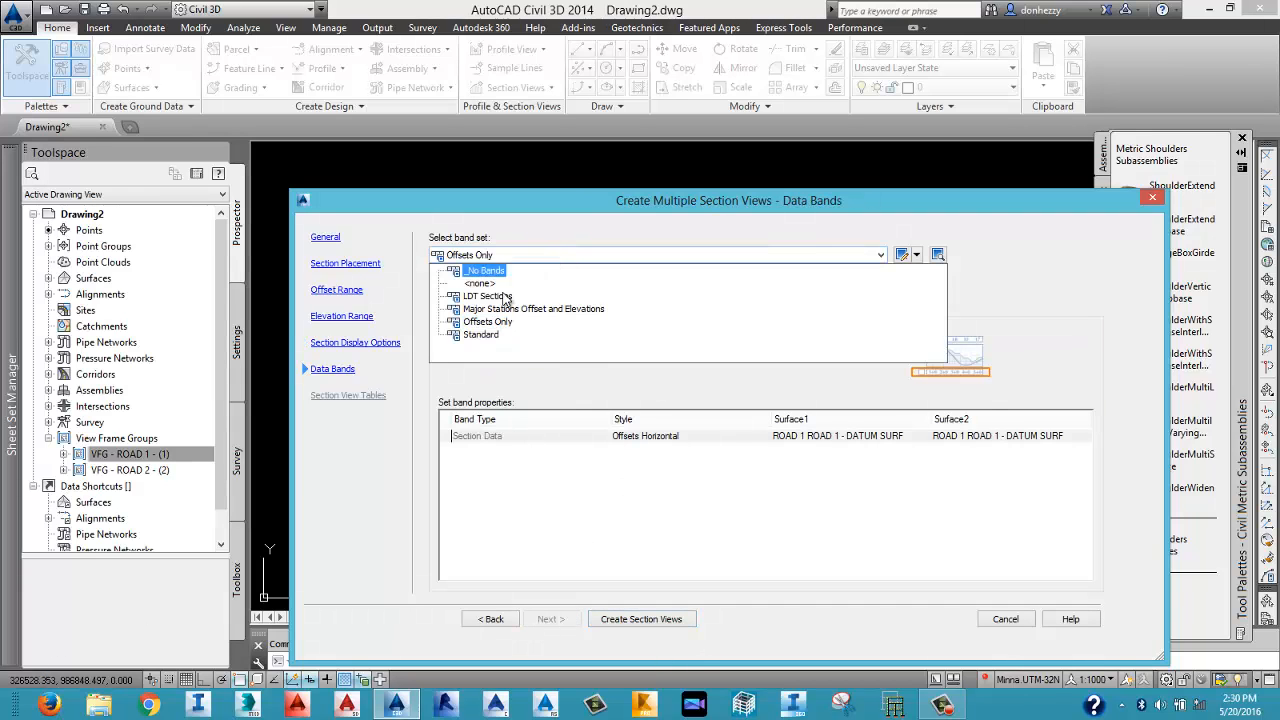
{"action": "left_click", "coordinate": [515, 308]}
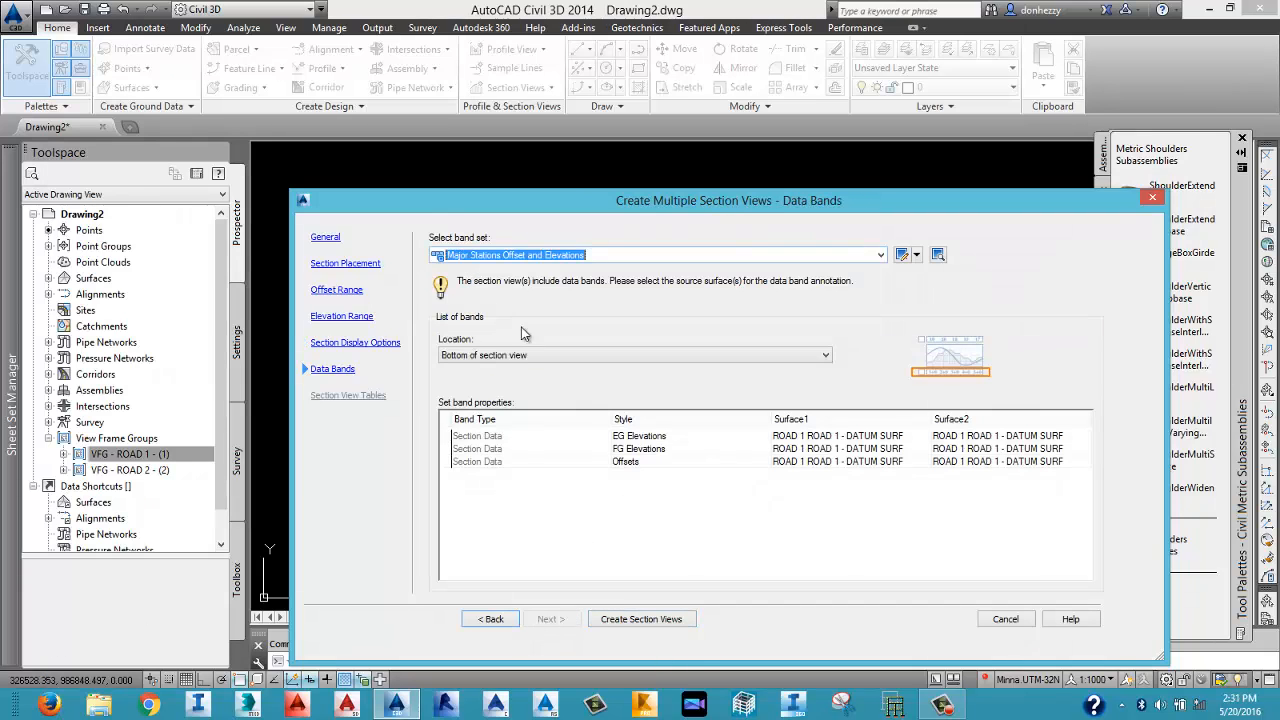
{"action": "left_click", "coordinate": [877, 433]}
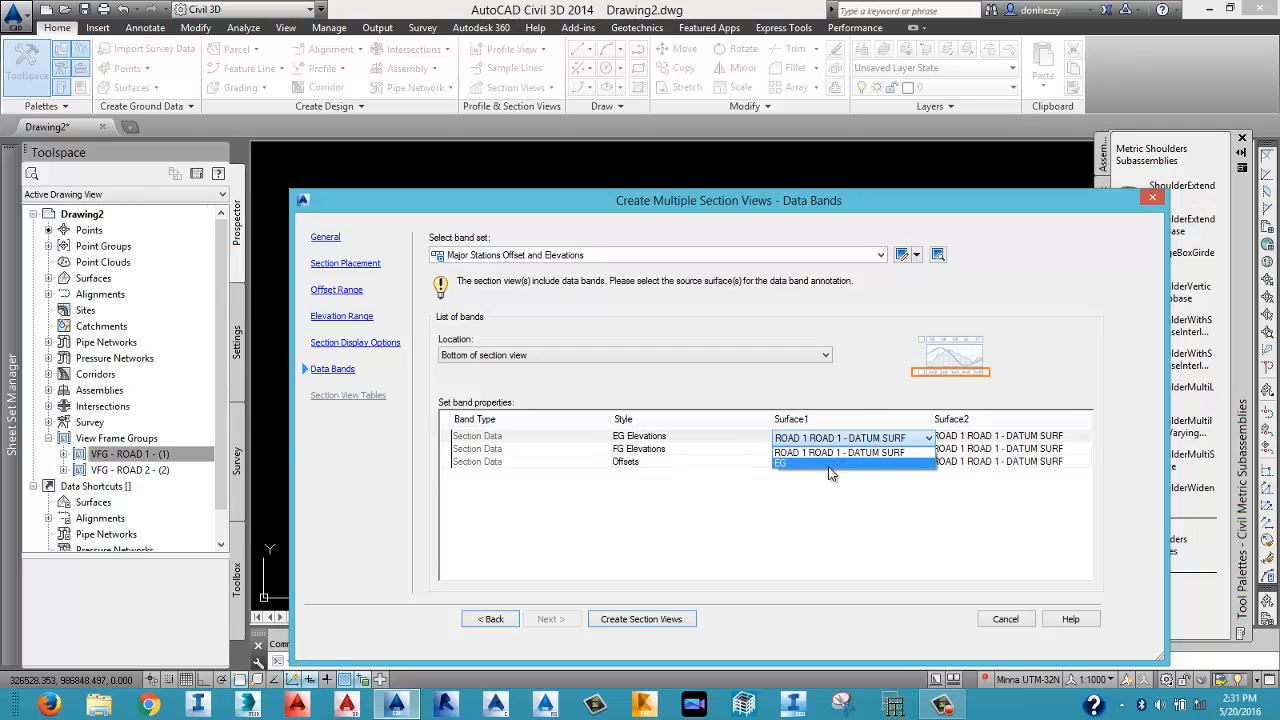
{"action": "left_click", "coordinate": [830, 465]}
{"action": "left_click", "coordinate": [987, 439]}
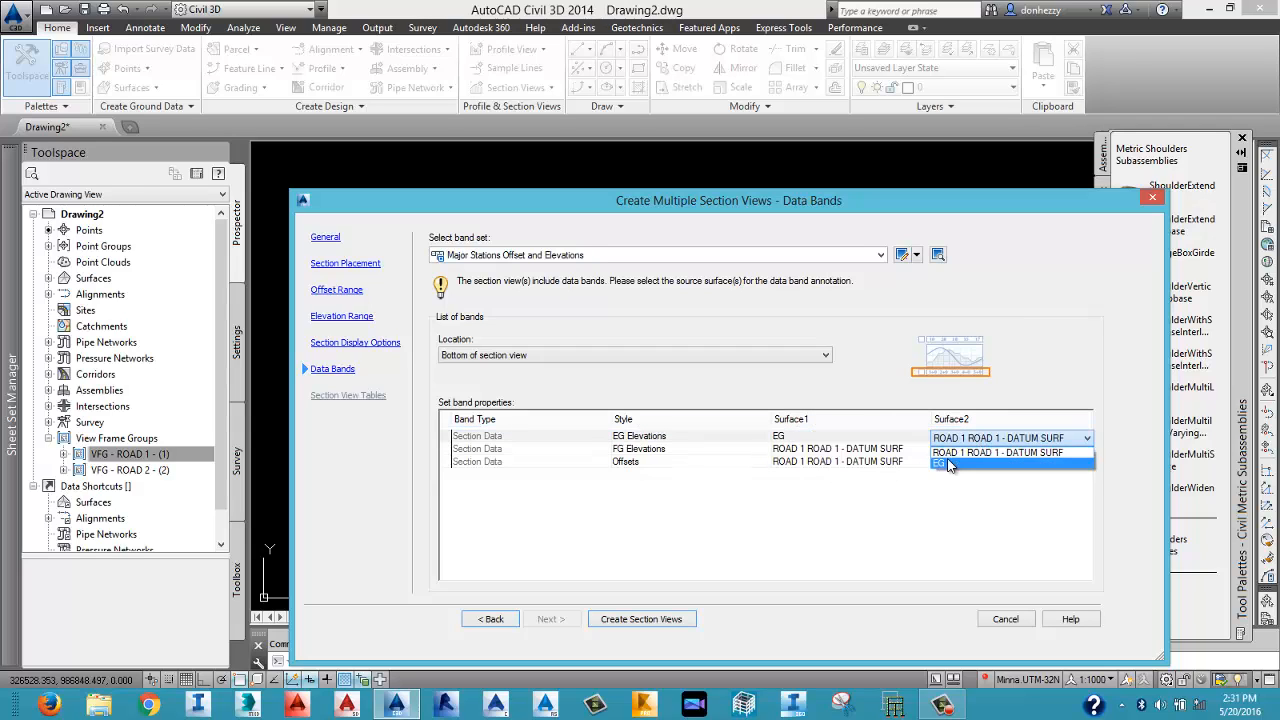
{"action": "left_click", "coordinate": [949, 465]}
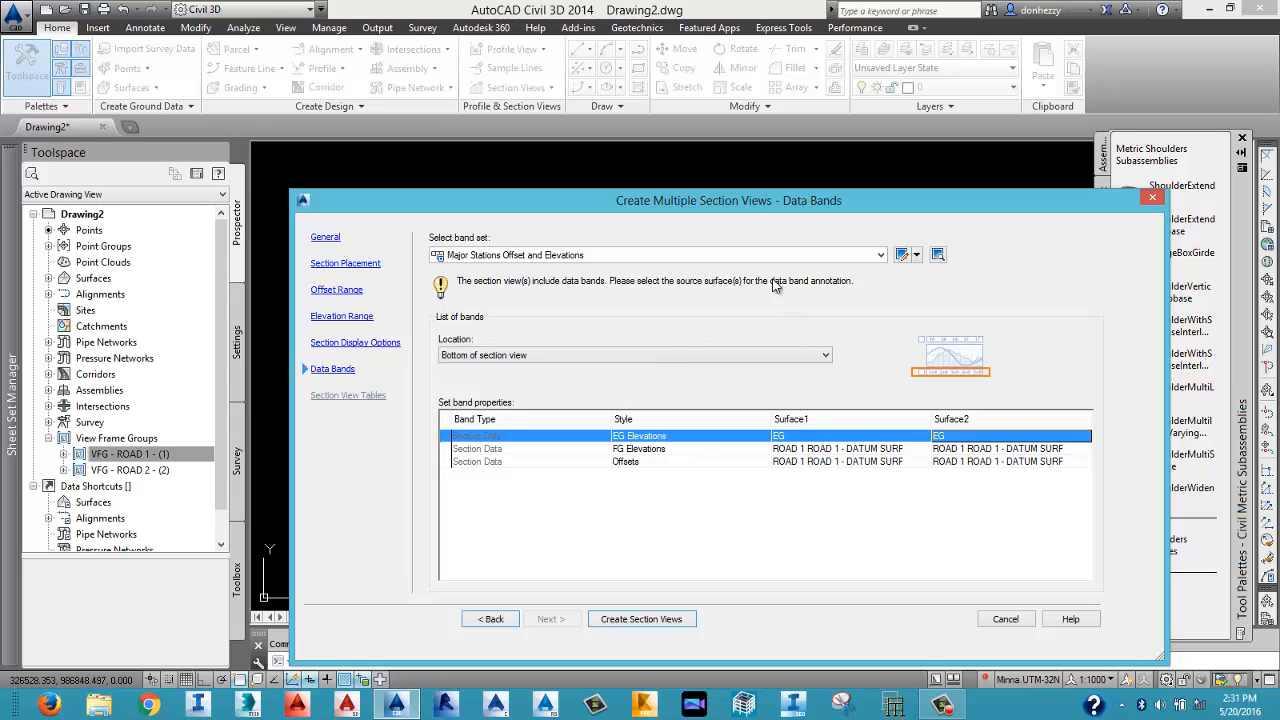
Create the multiple section views with the chosen bands, placing their origin in the empty space above the site plan and profile views.
{"action": "left_click", "coordinate": [703, 257]}
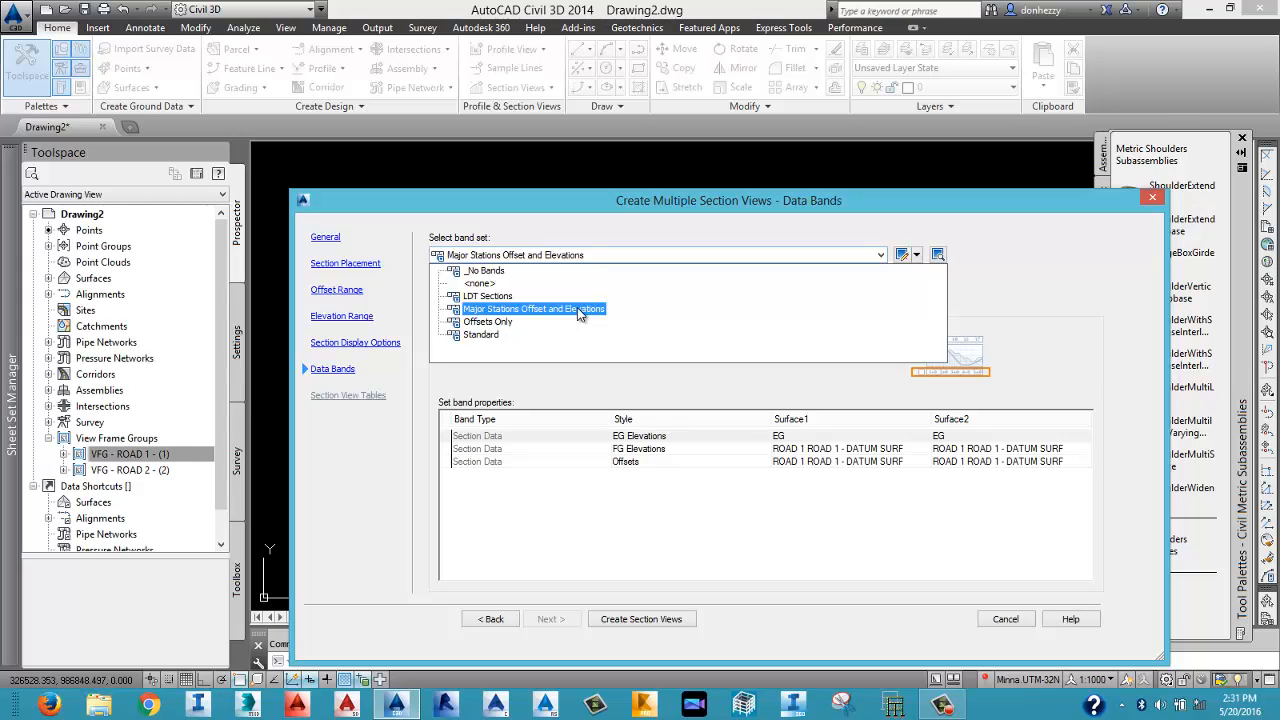
{"action": "left_click", "coordinate": [668, 620]}
{"action": "left_click", "coordinate": [668, 620]}
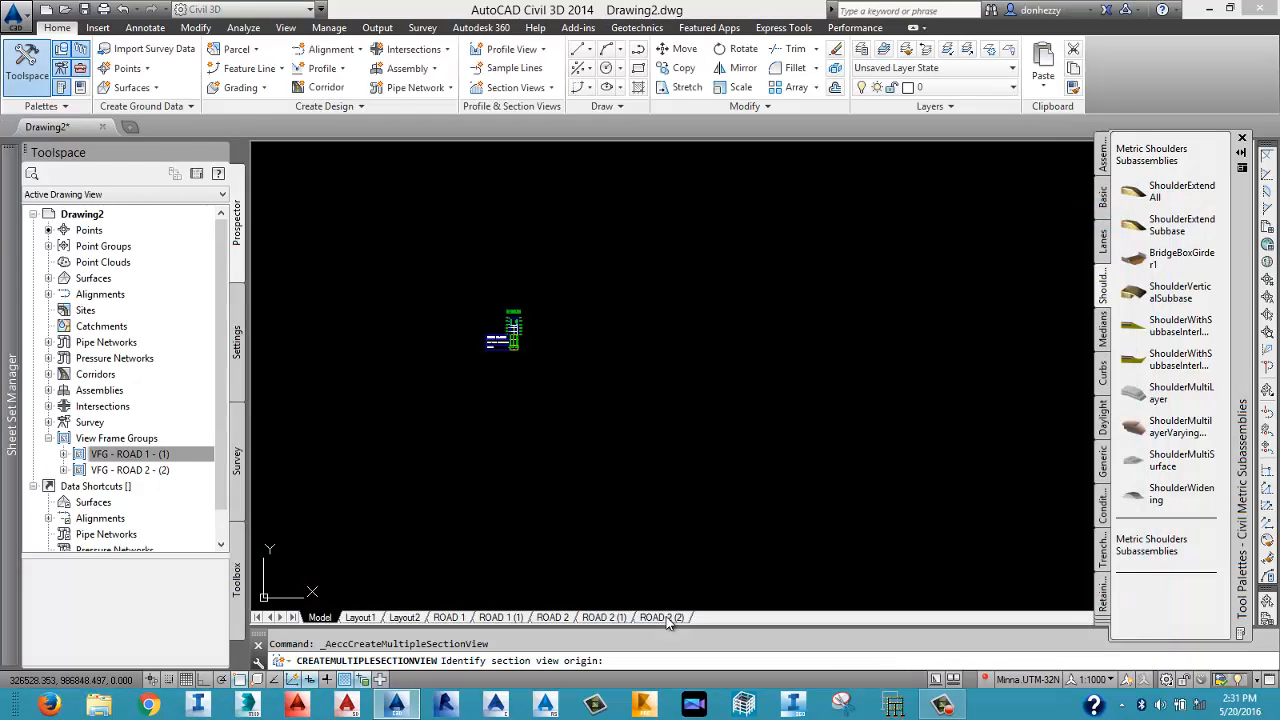
{"action": "scroll", "coordinate": [674, 408], "scroll_direction": "down", "scroll_amount": 5}
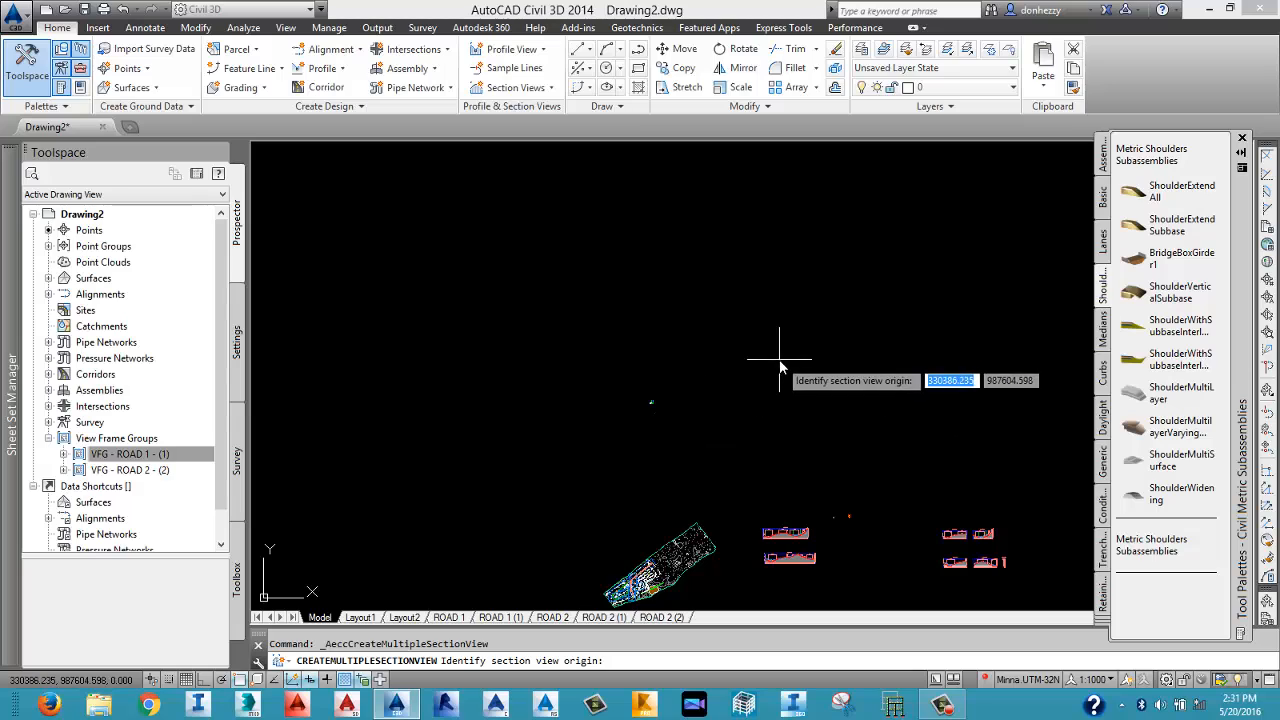
{"action": "middle_click_drag", "start_coordinate": [780, 370], "coordinate": [577, 400]}
{"action": "left_click", "coordinate": [556, 445]}
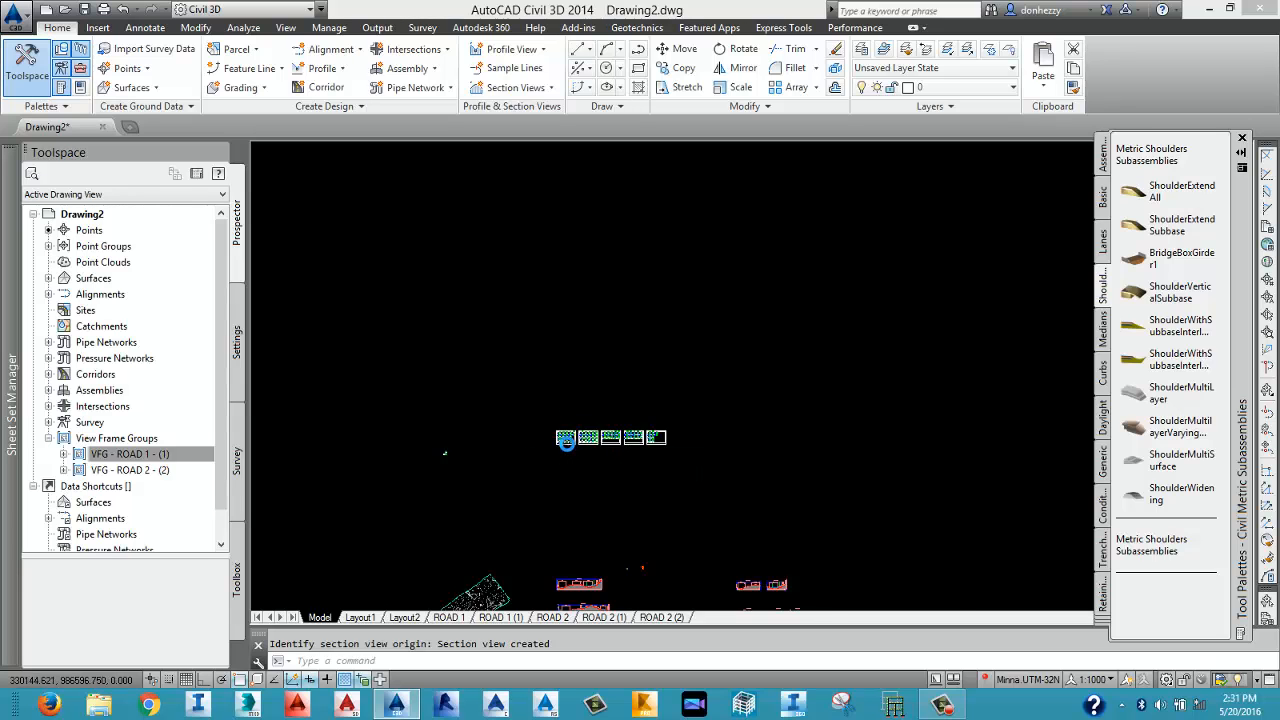
Examine how the new section views are arranged by station within the sheet frames.
{"action": "scroll", "coordinate": [556, 442], "scroll_direction": "up", "scroll_amount": 8}
{"action": "scroll", "coordinate": [560, 484], "scroll_direction": "up", "scroll_amount": 5}
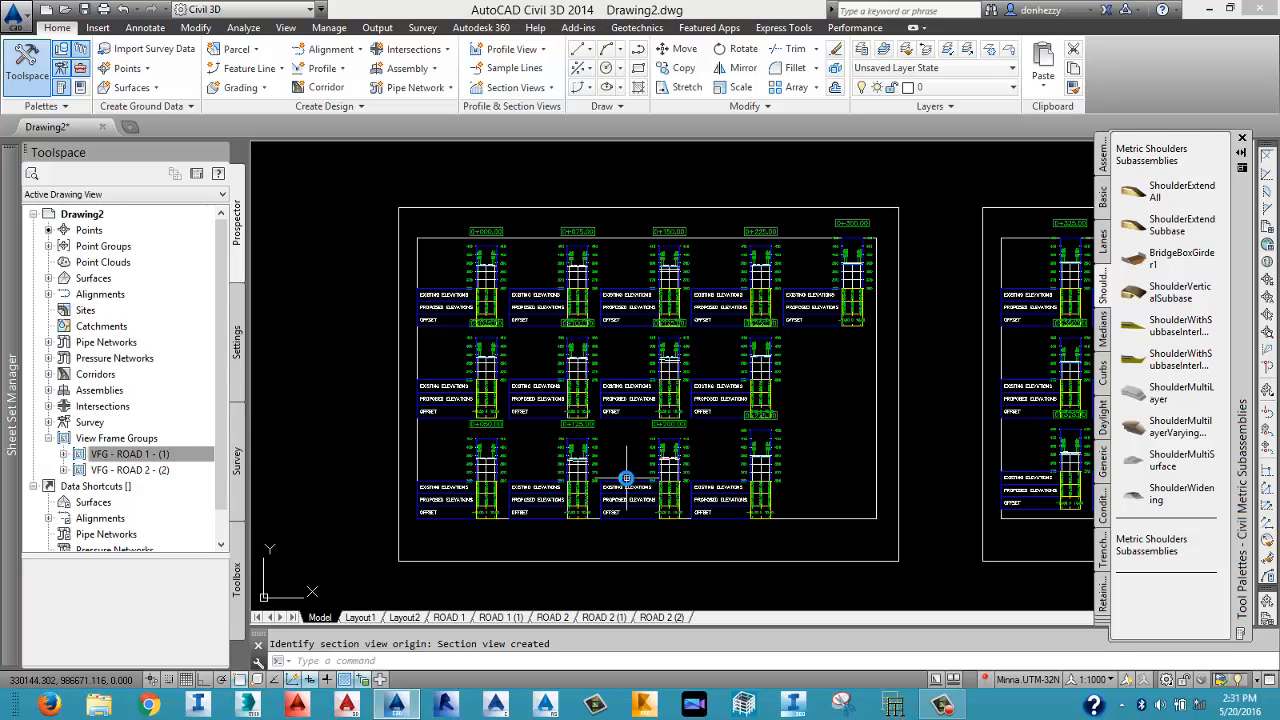
{"action": "scroll", "coordinate": [560, 465], "scroll_direction": "down", "scroll_amount": 1}
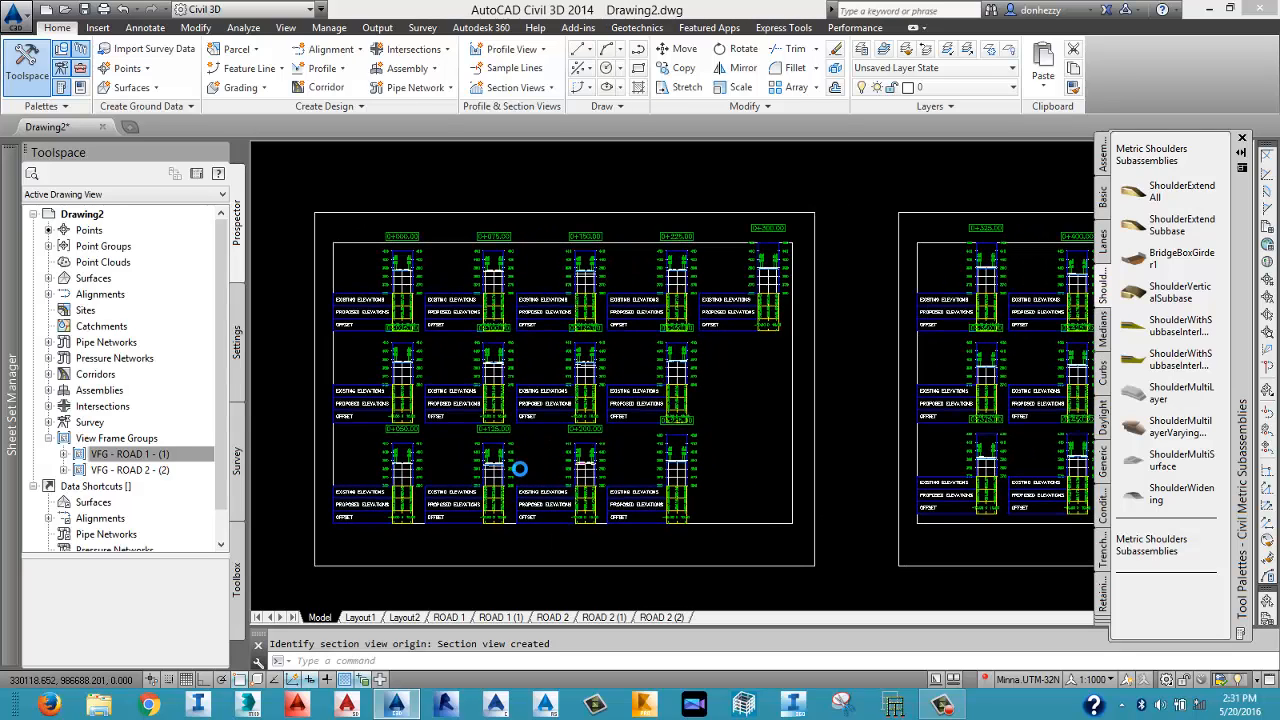
{"action": "scroll", "coordinate": [543, 480], "scroll_direction": "down", "scroll_amount": 3}
{"action": "middle_click_drag", "start_coordinate": [658, 490], "coordinate": [606, 471]}
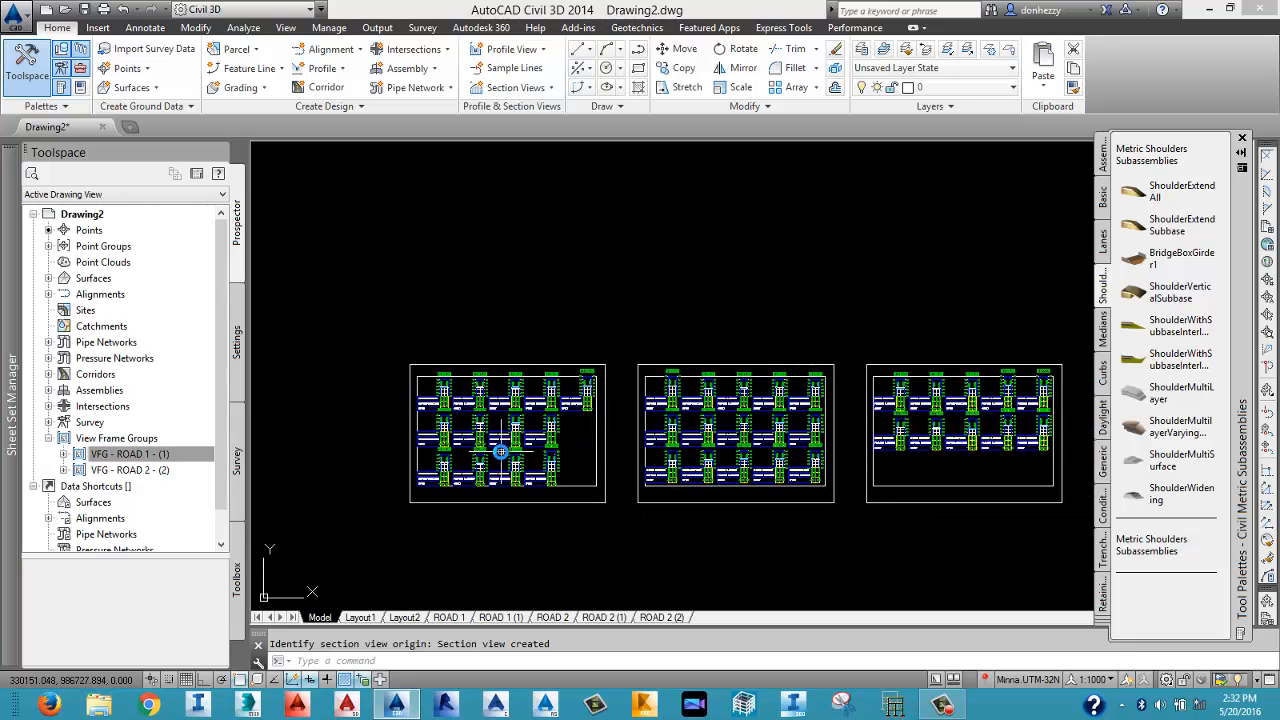
{"action": "scroll", "coordinate": [690, 460], "scroll_direction": "up", "scroll_amount": 8}
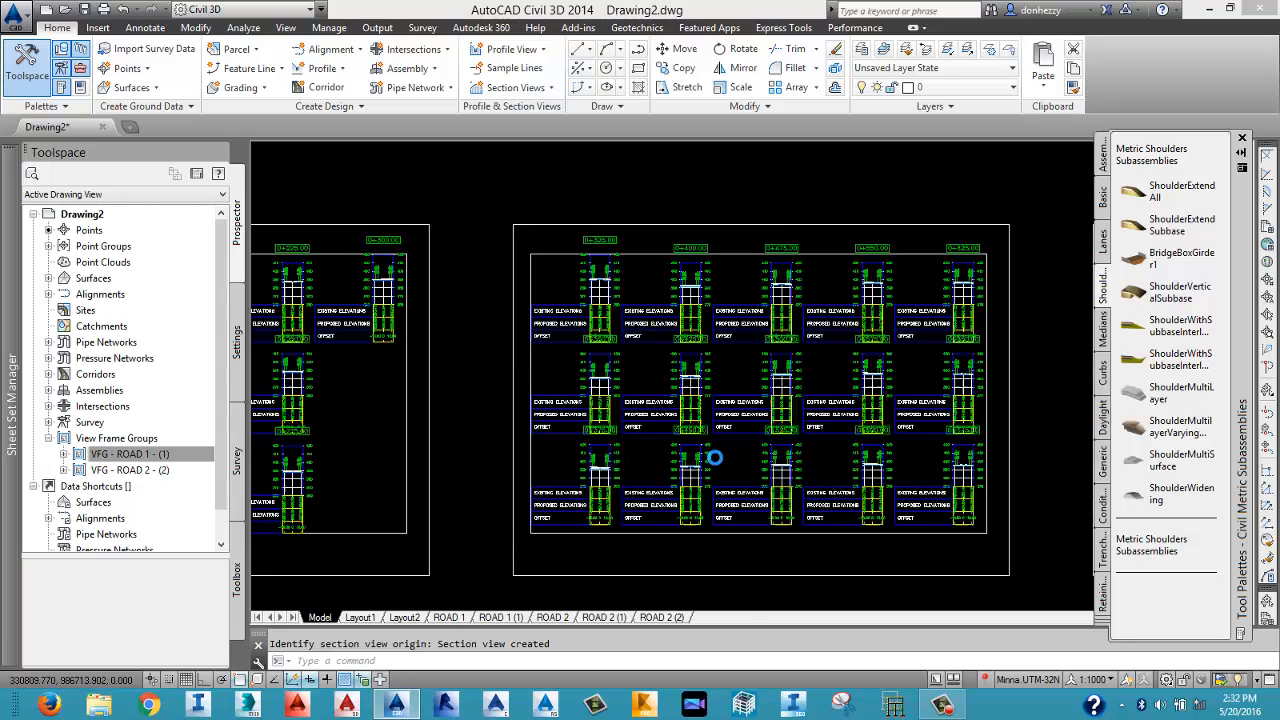
{"action": "scroll", "coordinate": [662, 484], "scroll_direction": "down", "scroll_amount": 8}
{"action": "scroll", "coordinate": [749, 505], "scroll_direction": "up", "scroll_amount": 4}
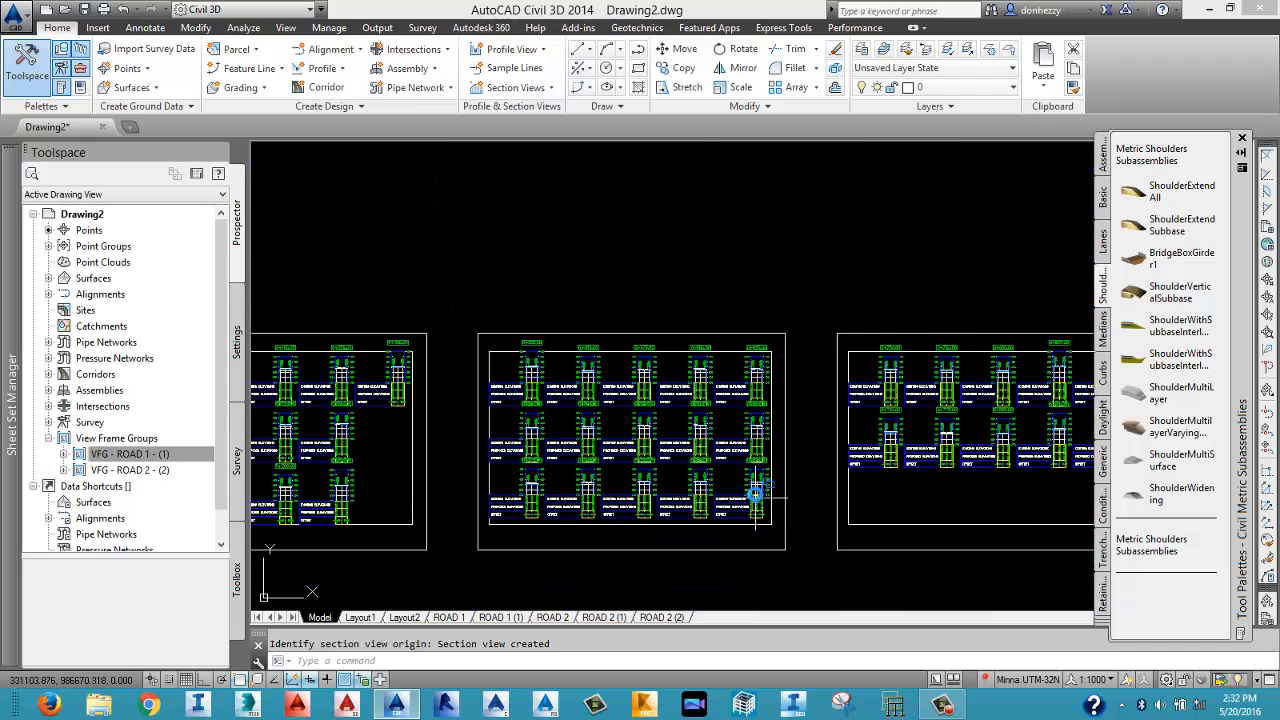
Examine the section view at station 0+600, including its ground line, slope labels, elevation bands and offset band.
{"action": "scroll", "coordinate": [687, 507], "scroll_direction": "up", "scroll_amount": 6}
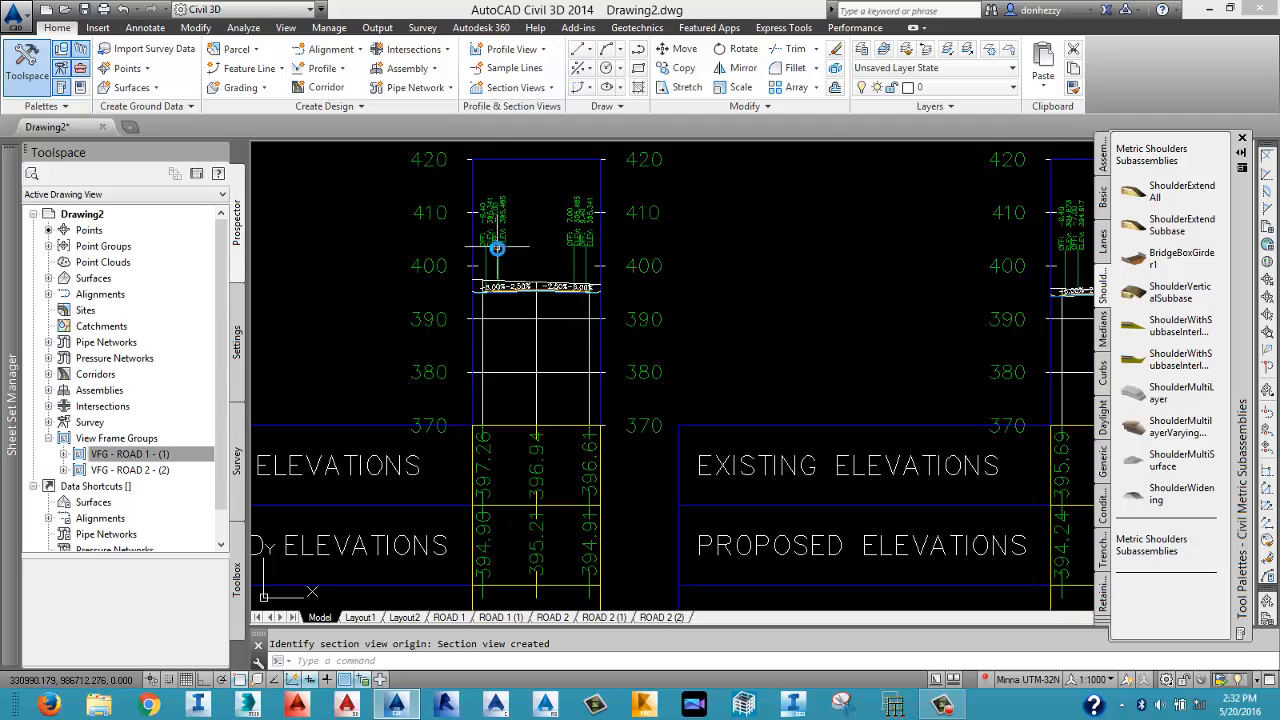
{"action": "scroll", "coordinate": [503, 251], "scroll_direction": "up", "scroll_amount": 6}
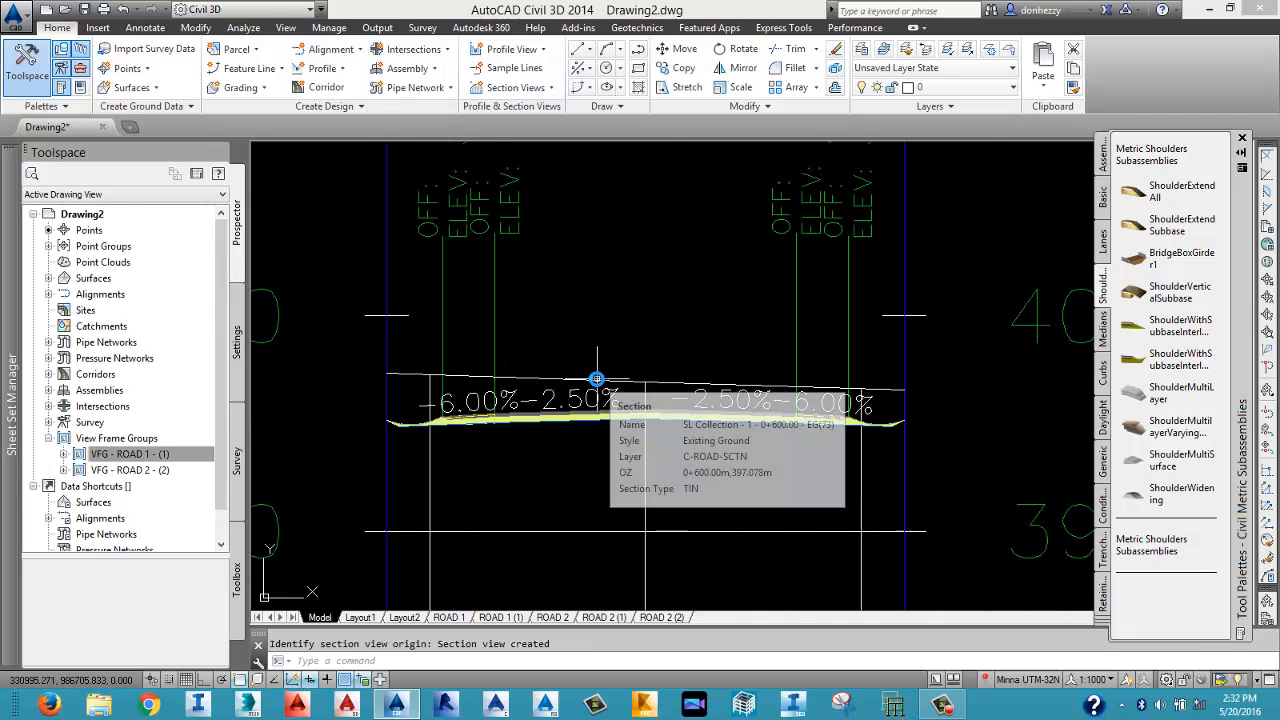
{"action": "scroll", "coordinate": [596, 380], "scroll_direction": "down", "scroll_amount": 10}
{"action": "scroll", "coordinate": [591, 566], "scroll_direction": "up", "scroll_amount": 10}
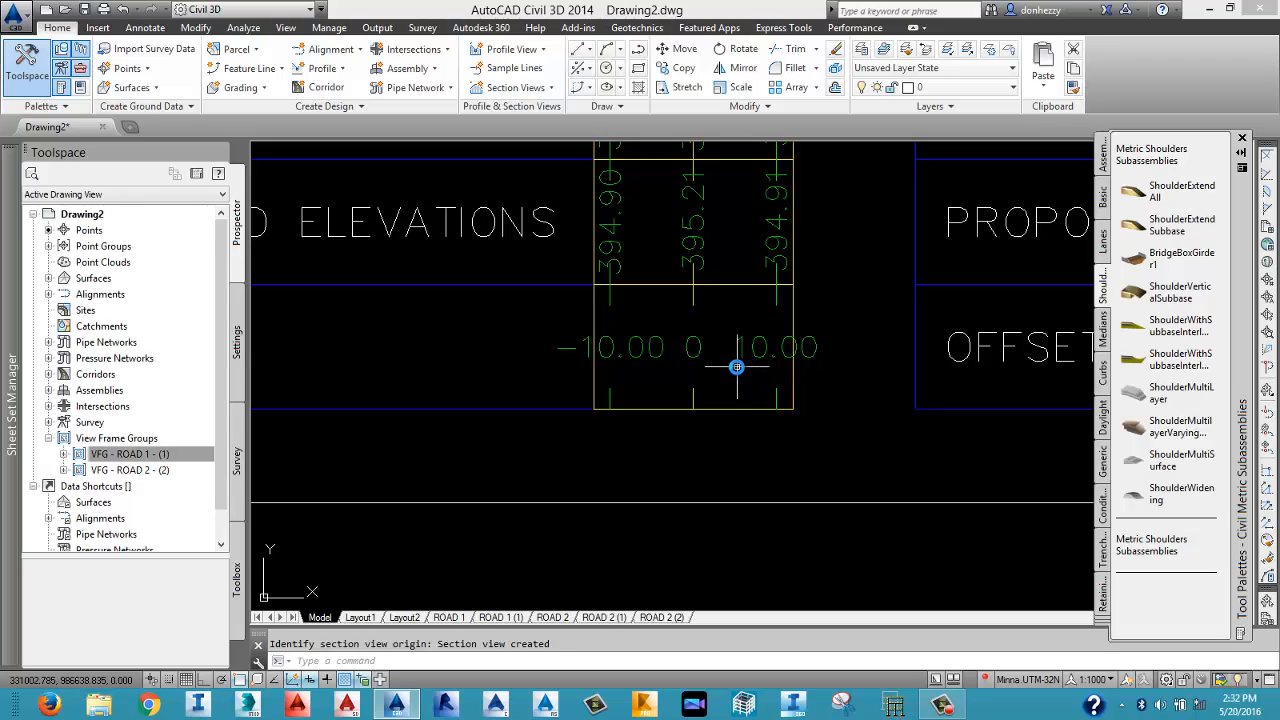
{"action": "scroll", "coordinate": [737, 366], "scroll_direction": "down", "scroll_amount": 10}
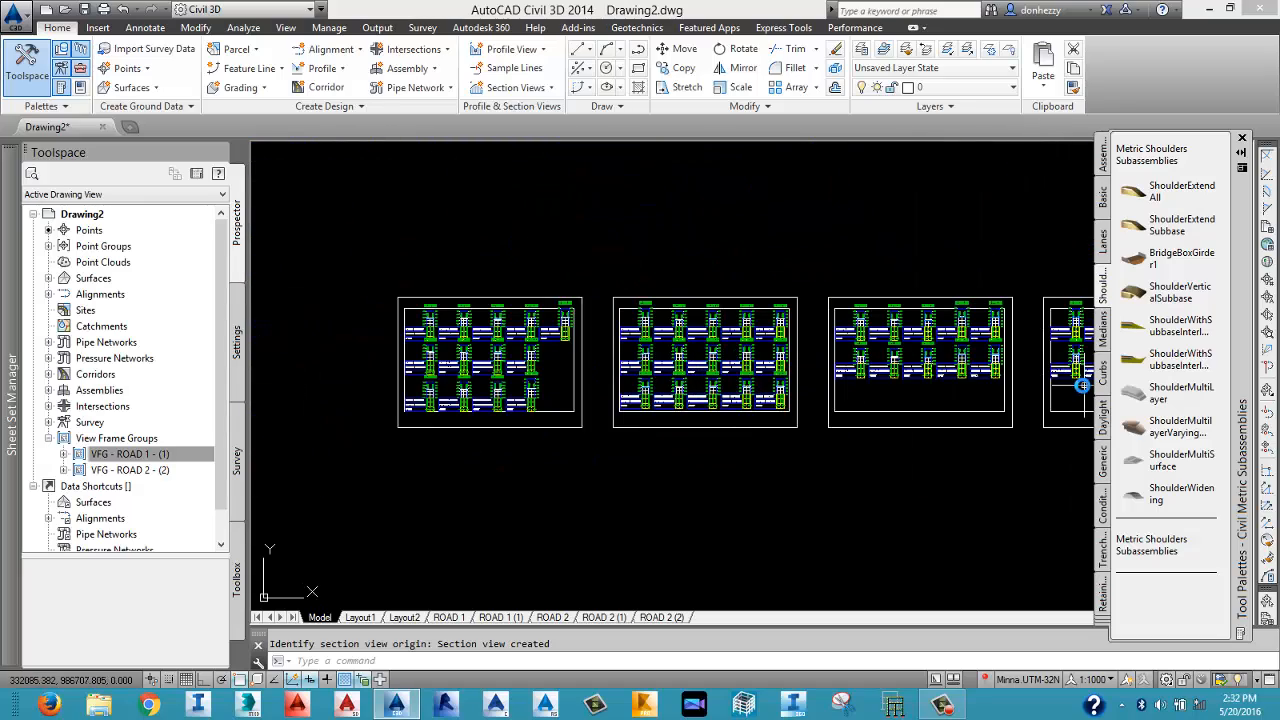
Review the remaining sheet frames up to the last stations and compare how the section views fill them.
{"action": "middle_click_drag", "start_coordinate": [1083, 386], "coordinate": [838, 406]}
{"action": "scroll", "coordinate": [838, 406], "scroll_direction": "down", "scroll_amount": 4}
{"action": "scroll", "coordinate": [920, 423], "scroll_direction": "up", "scroll_amount": 8}
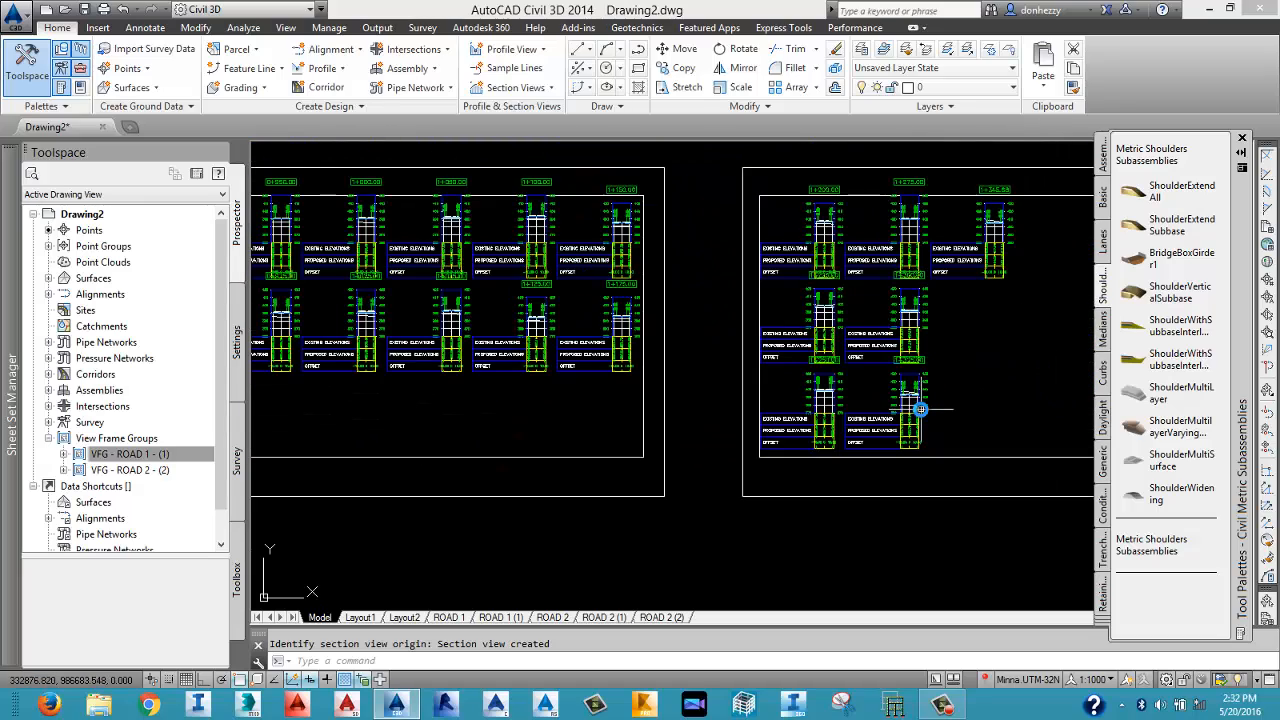
{"action": "scroll", "coordinate": [920, 409], "scroll_direction": "down", "scroll_amount": 2}
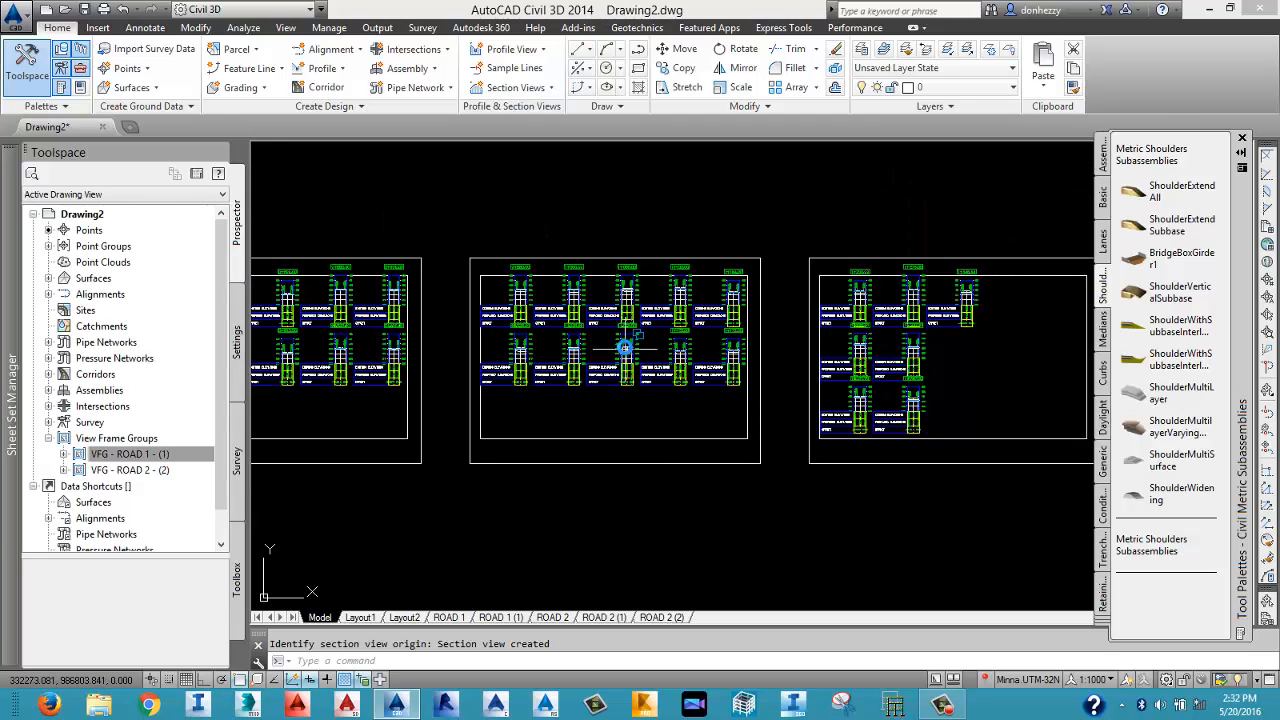
{"action": "middle_click_drag", "start_coordinate": [595, 370], "coordinate": [727, 352]}
{"action": "middle_click_drag", "start_coordinate": [508, 342], "coordinate": [686, 338]}
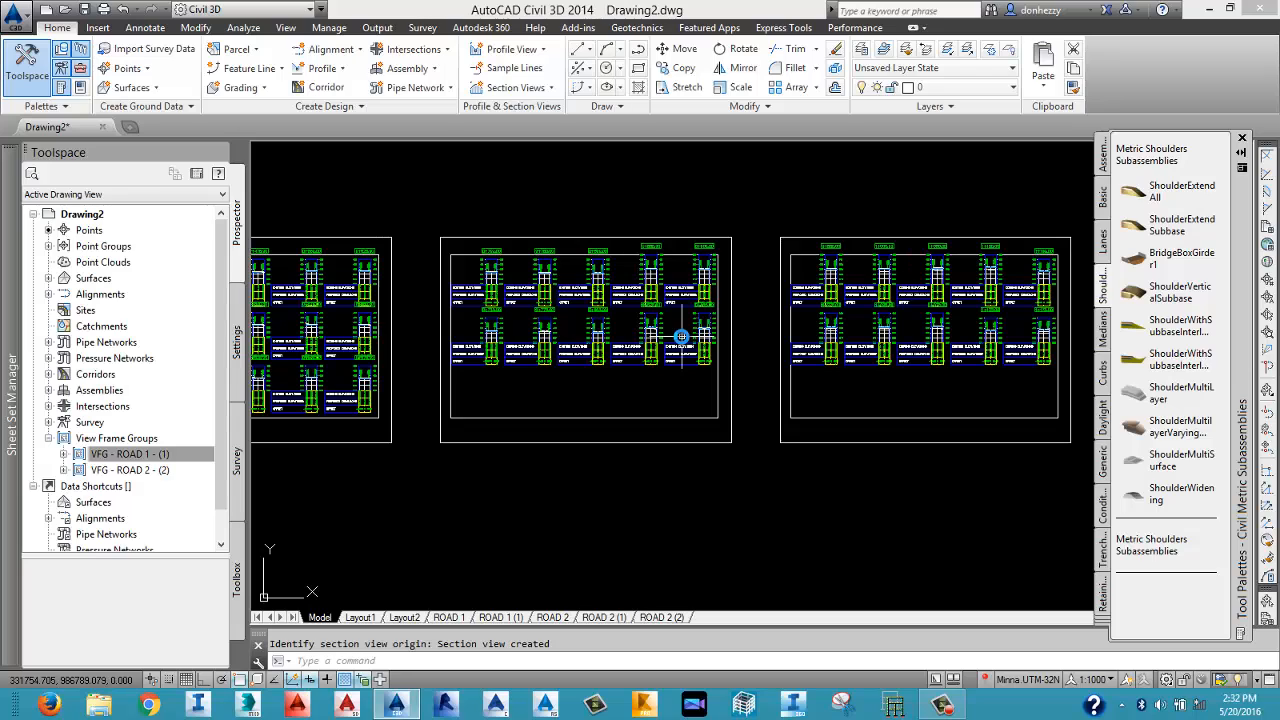
{"action": "scroll", "coordinate": [572, 346], "scroll_direction": "down", "scroll_amount": 5}
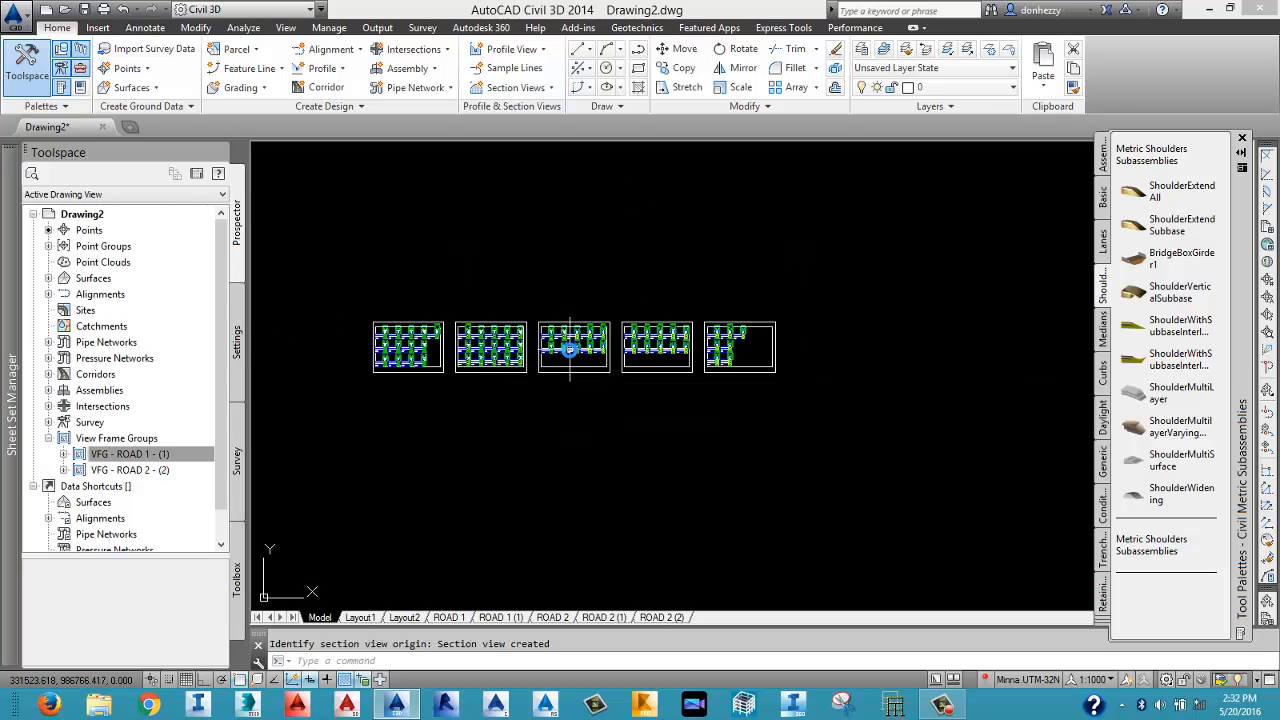
Create section sheets for ROAD 1, SL Collection - 1, Section View Group - 1 in New Sheet Set 1, and open the Section Sheet - (1) layout.
{"action": "left_click", "coordinate": [373, 27]}
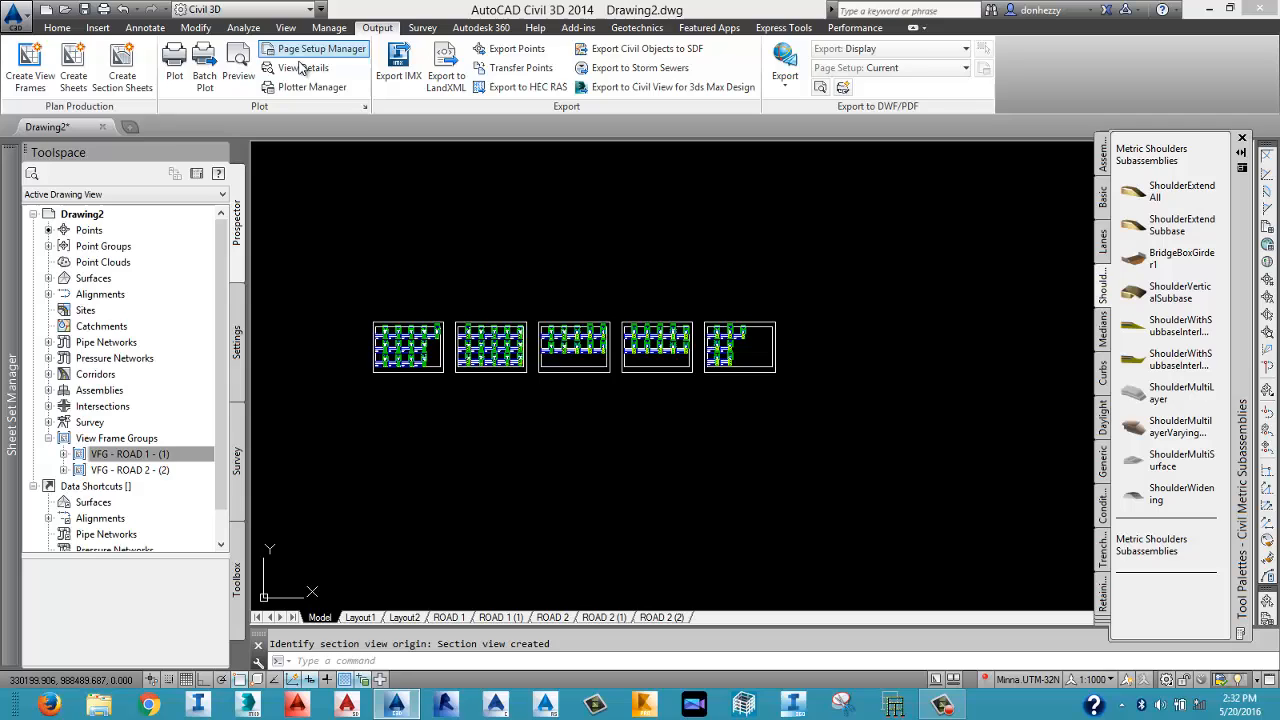
{"action": "left_click", "coordinate": [139, 64]}
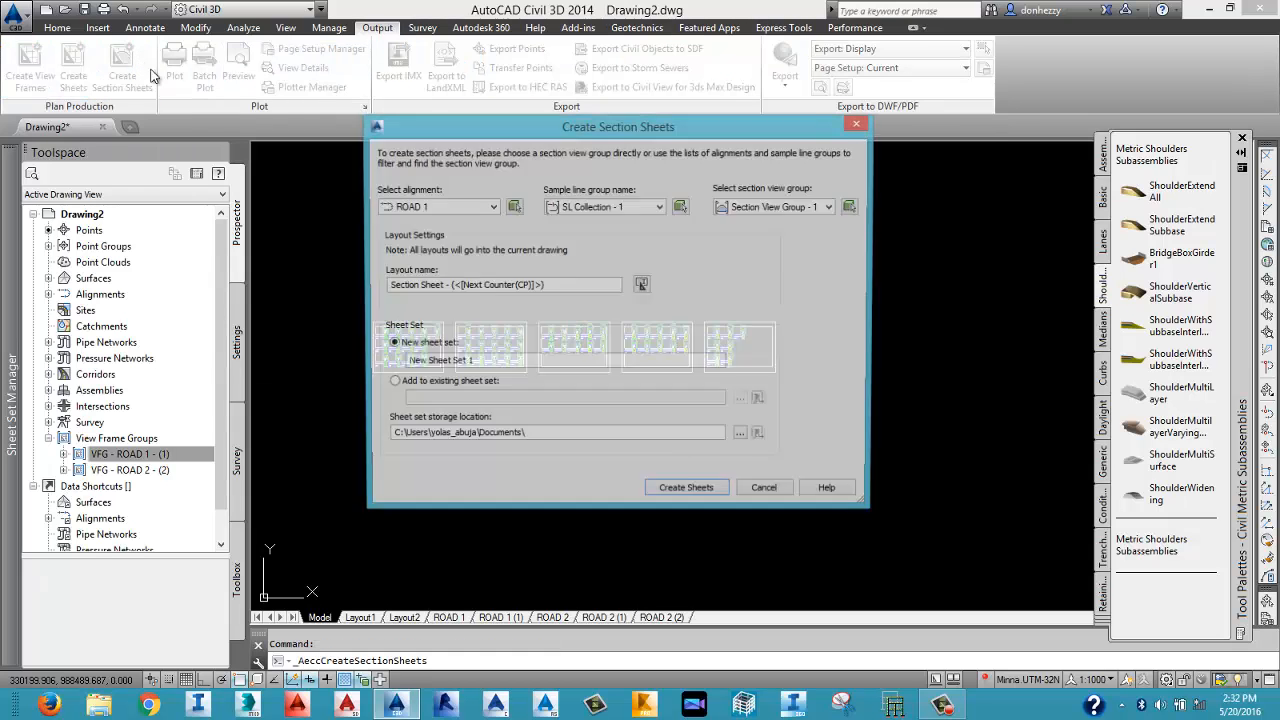
{"action": "left_click", "coordinate": [659, 207]}
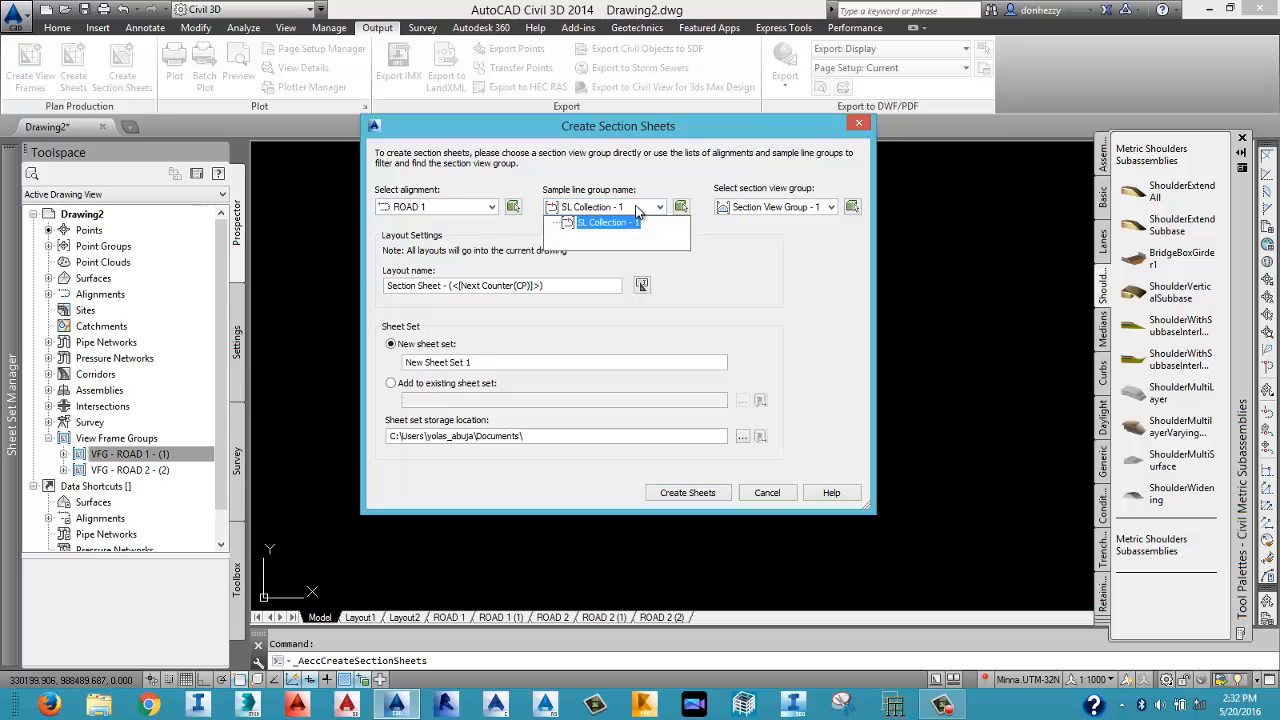
{"action": "left_click", "coordinate": [816, 207]}
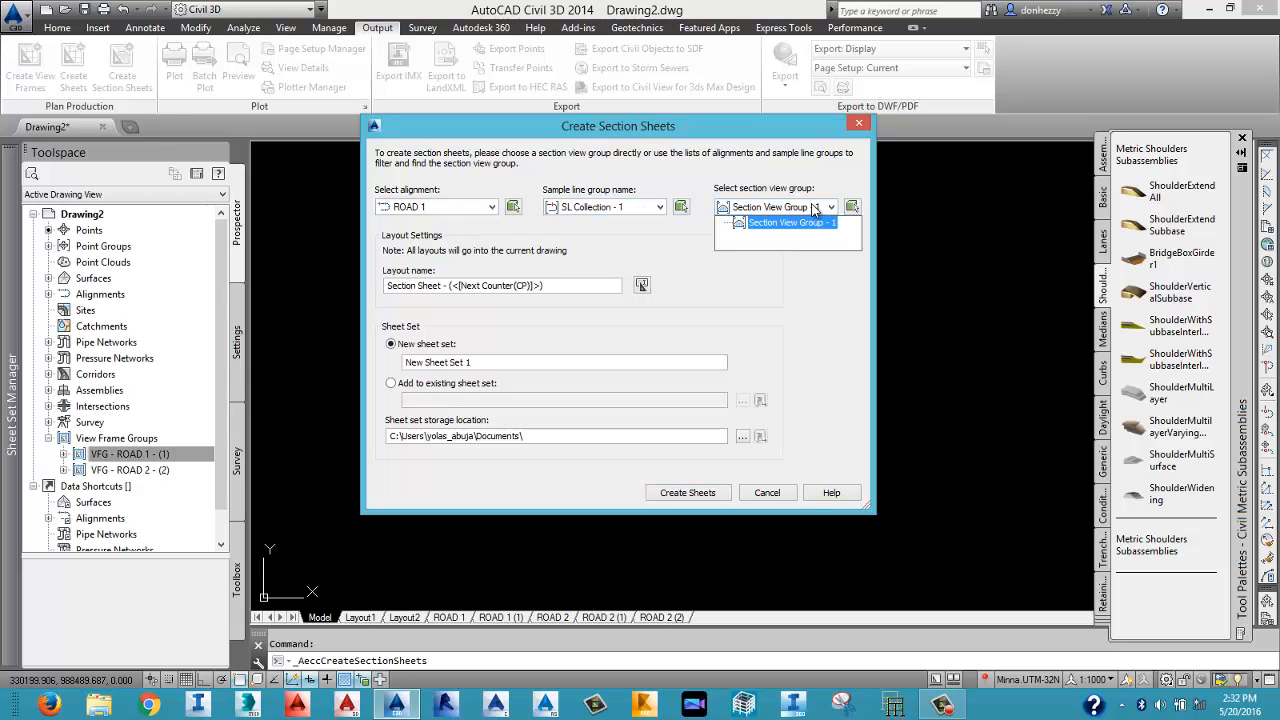
{"action": "left_click", "coordinate": [460, 209]}
{"action": "left_click", "coordinate": [460, 209]}
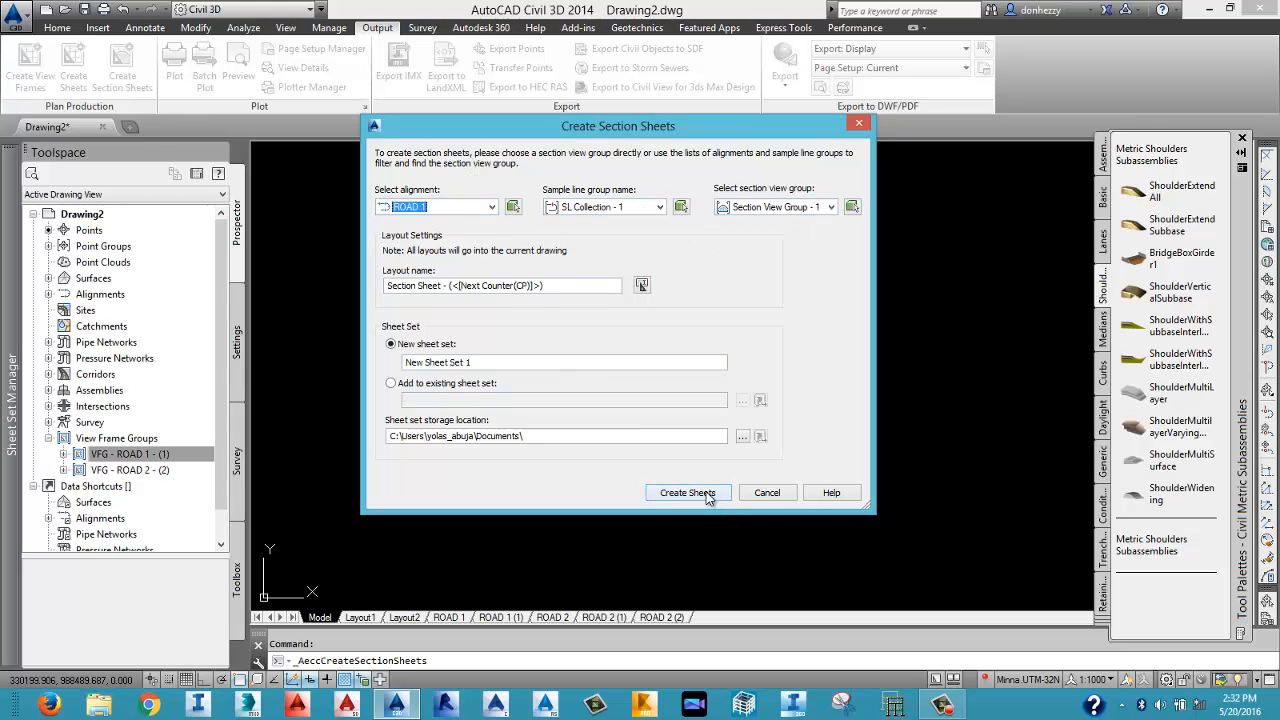
{"action": "left_click", "coordinate": [704, 494]}
{"action": "left_click", "coordinate": [689, 388]}
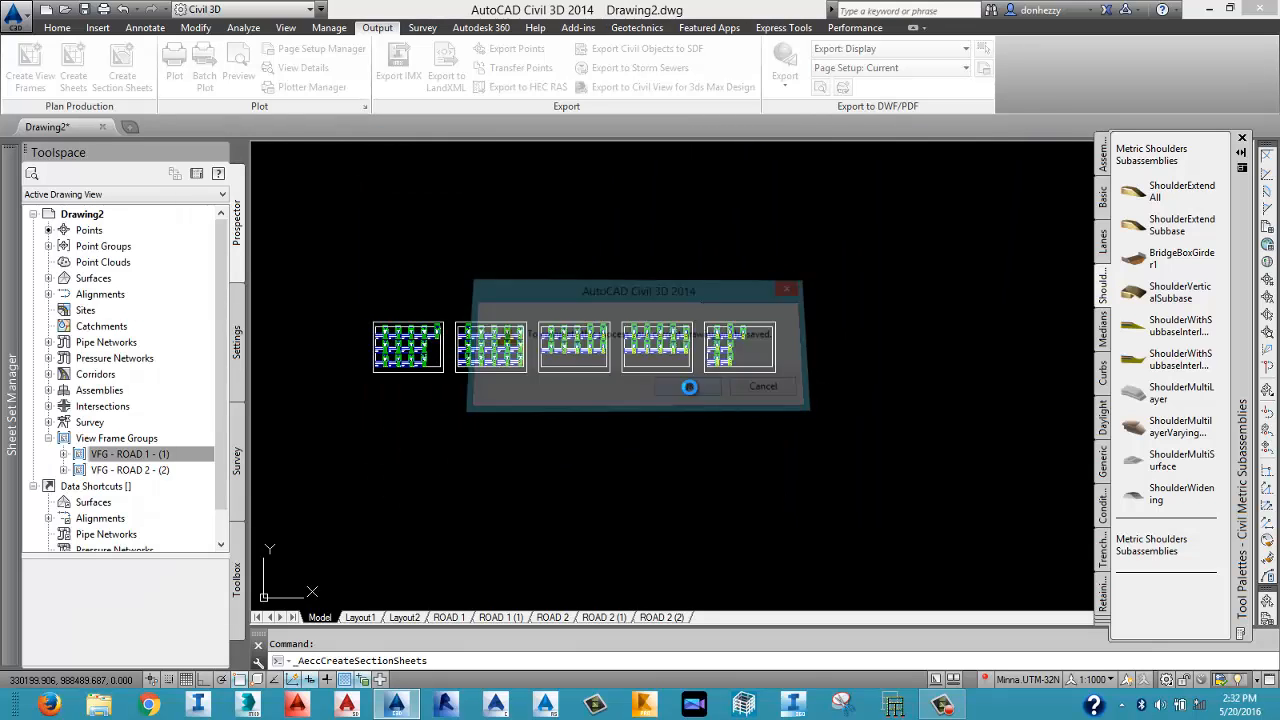
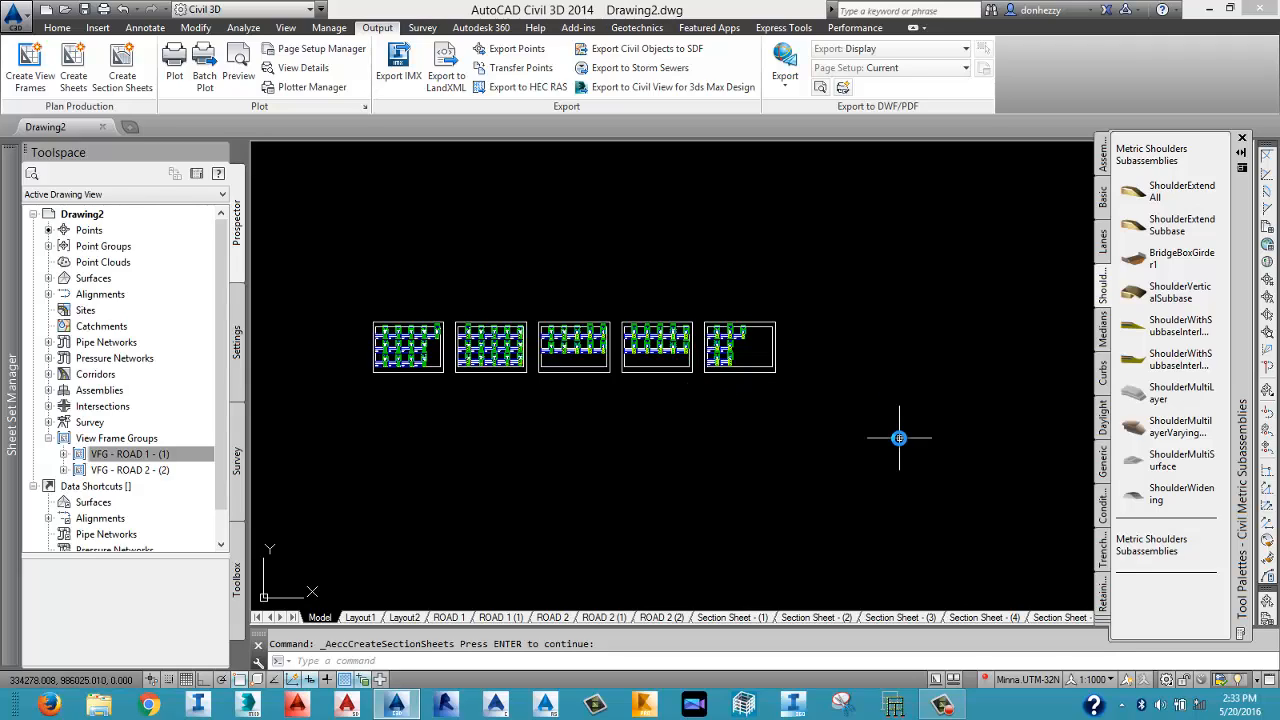
{"action": "left_click", "coordinate": [726, 618]}
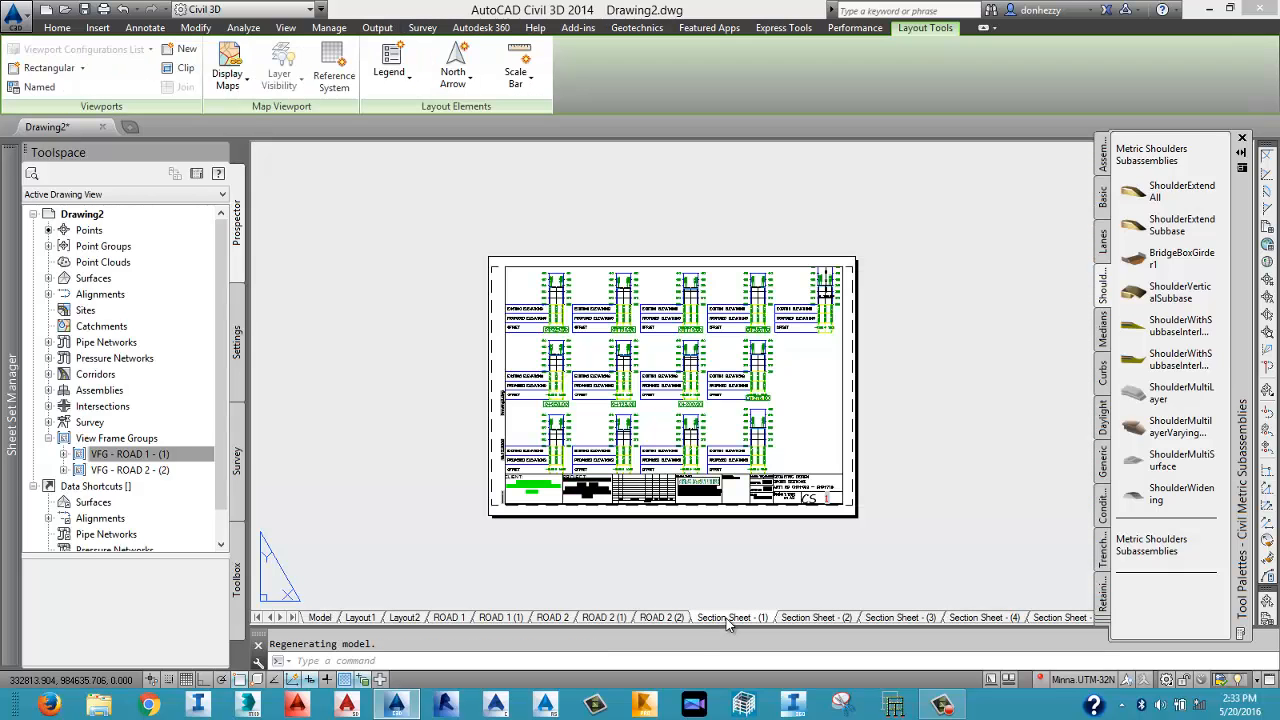
Examine the Section Sheet - (1) layout, including its section views, station labels, data bands and title block.
{"action": "scroll", "coordinate": [672, 497], "scroll_direction": "up", "scroll_amount": 4}
{"action": "scroll", "coordinate": [672, 497], "scroll_direction": "down", "scroll_amount": 4}
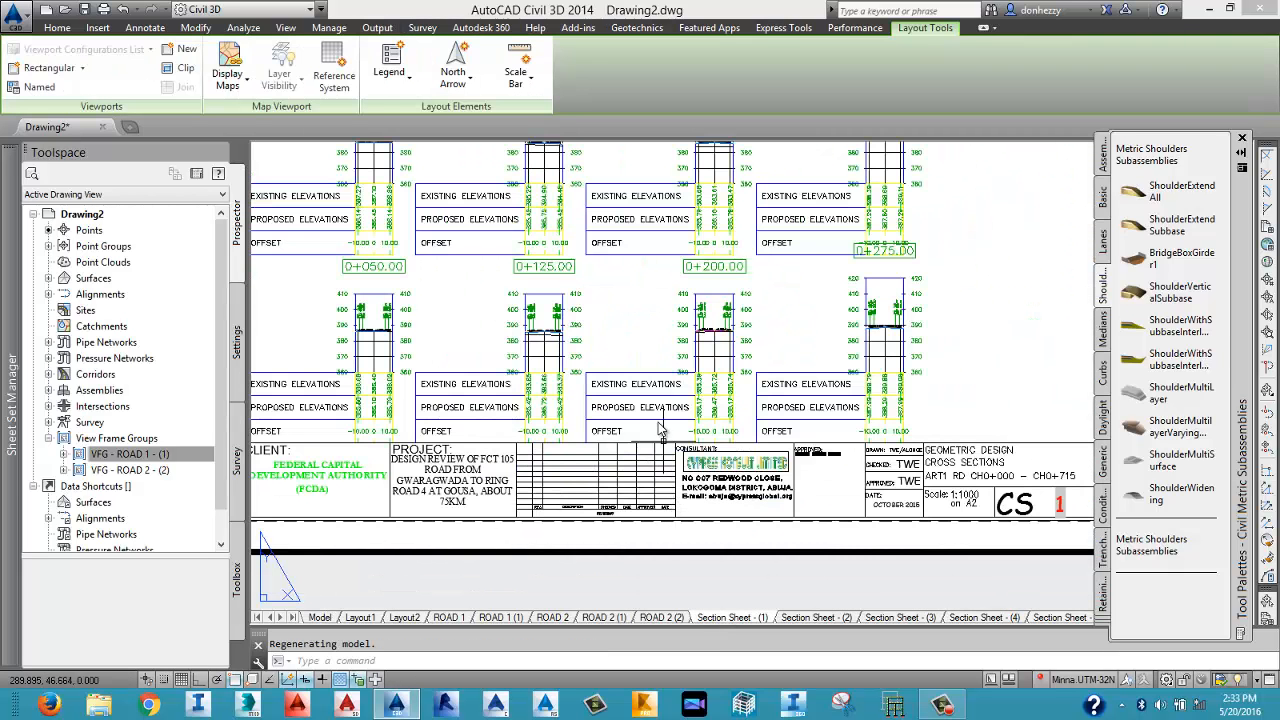
{"action": "scroll", "coordinate": [682, 444], "scroll_direction": "down", "scroll_amount": 3}
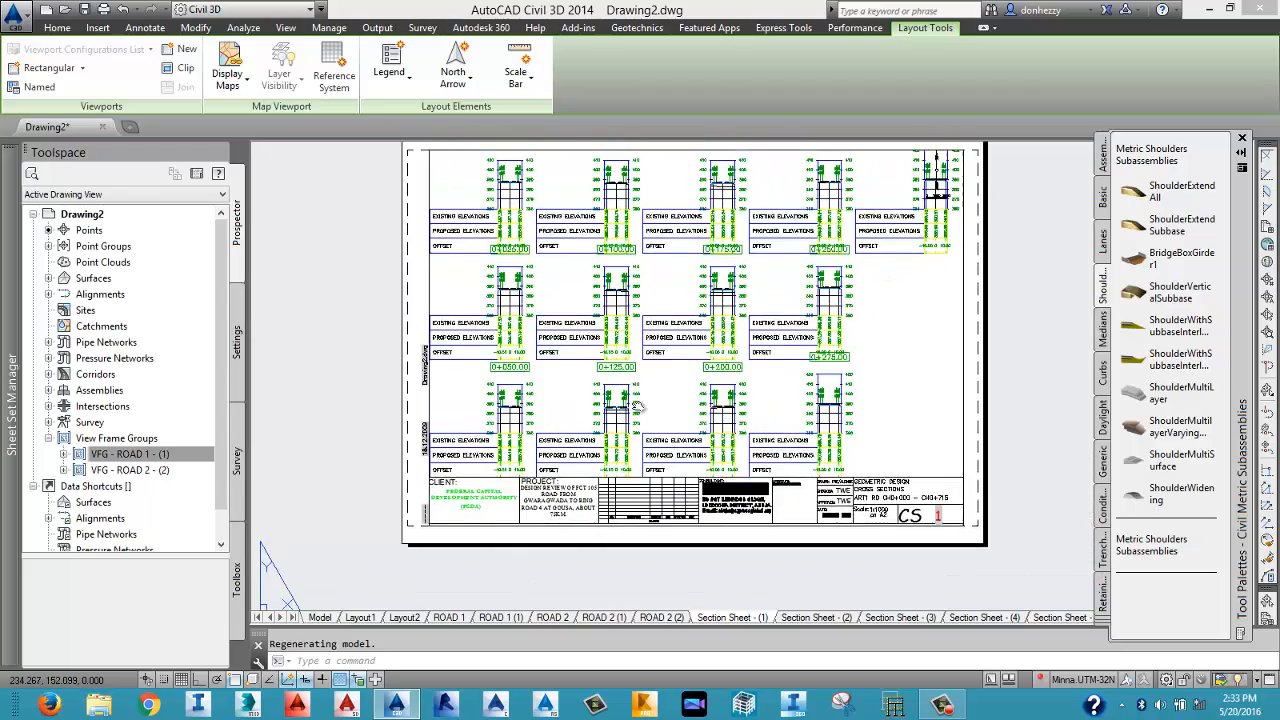
{"action": "scroll", "coordinate": [606, 278], "scroll_direction": "up", "scroll_amount": 5}
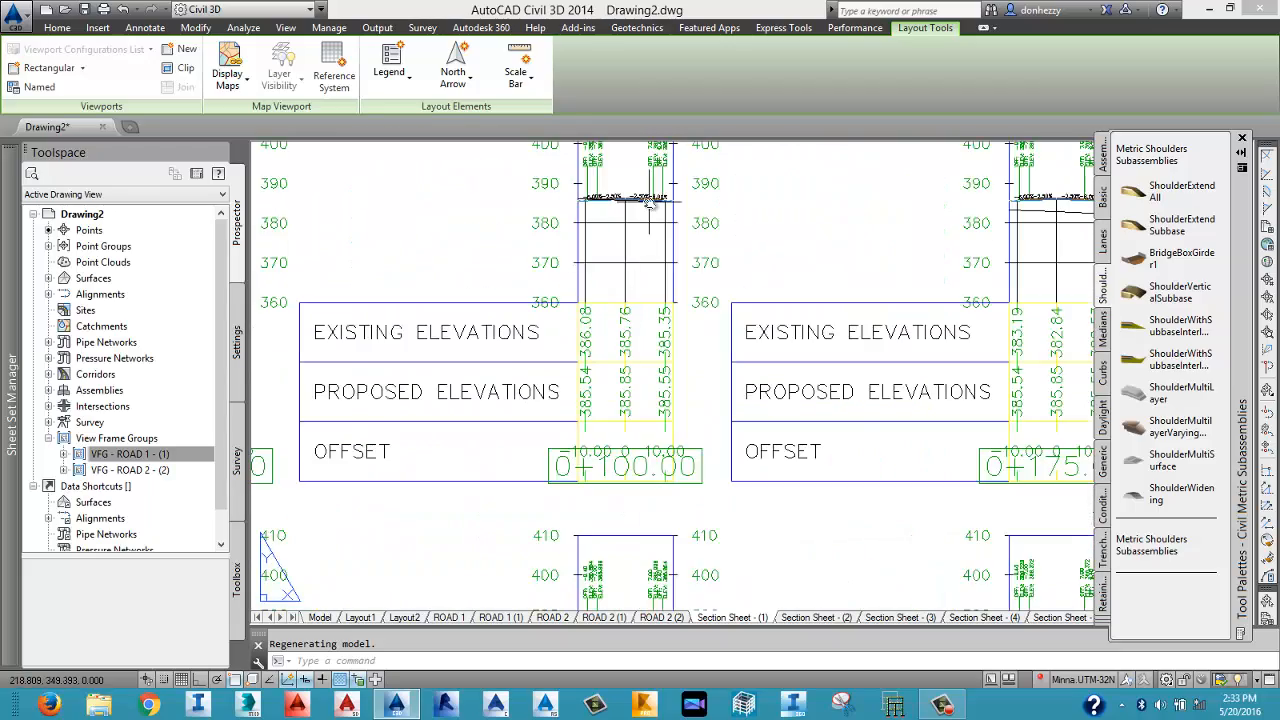
{"action": "scroll", "coordinate": [651, 200], "scroll_direction": "up", "scroll_amount": 3}
{"action": "scroll", "coordinate": [645, 224], "scroll_direction": "down", "scroll_amount": 6}
{"action": "middle_click_drag", "start_coordinate": [791, 418], "coordinate": [636, 280]}
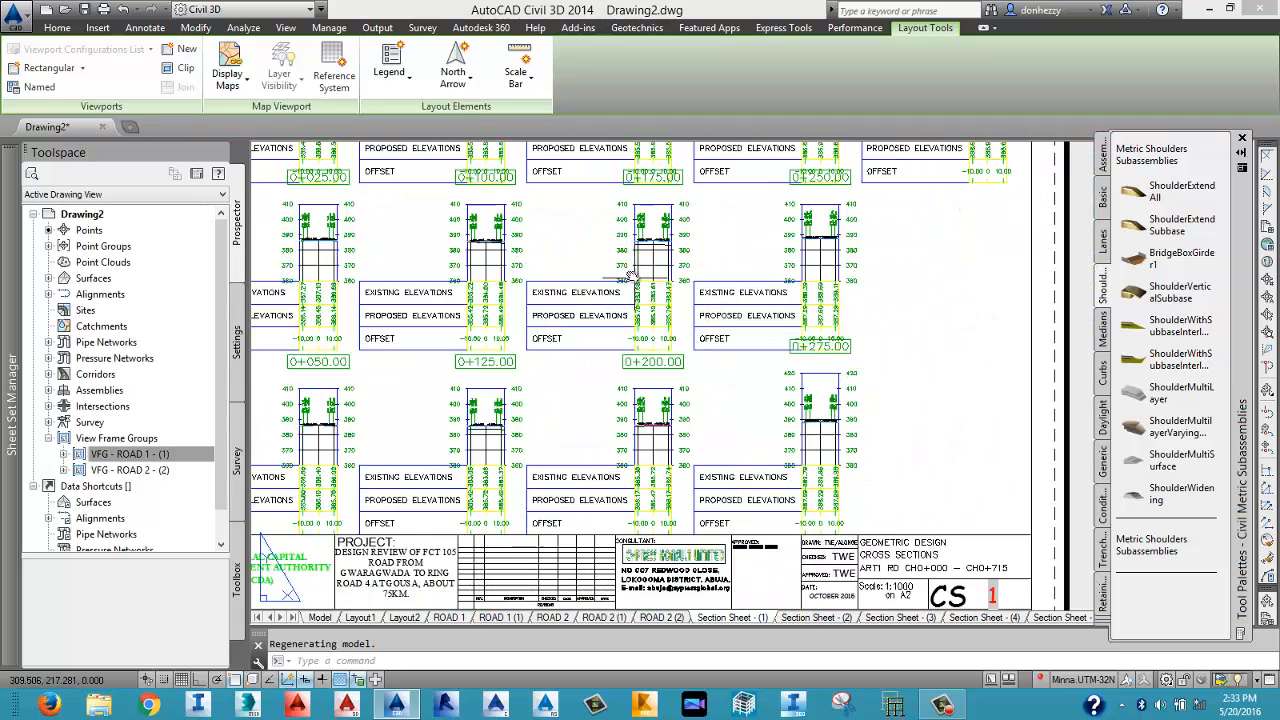
{"action": "middle_click_drag", "start_coordinate": [782, 416], "coordinate": [615, 345]}
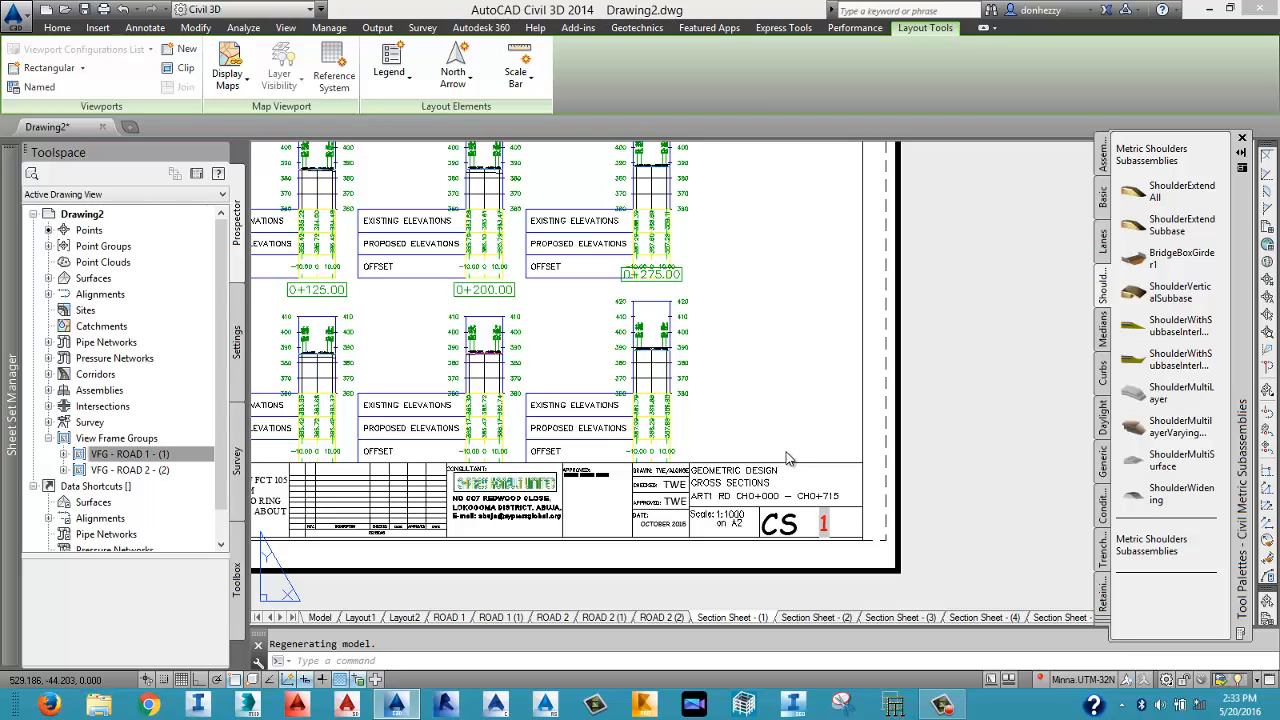
Open the Section Sheet - (2) layout and examine how the section views are arranged on it.
{"action": "key", "text": "ctrl+Page_Down"}
{"action": "scroll", "coordinate": [806, 432], "scroll_direction": "up", "scroll_amount": 4}
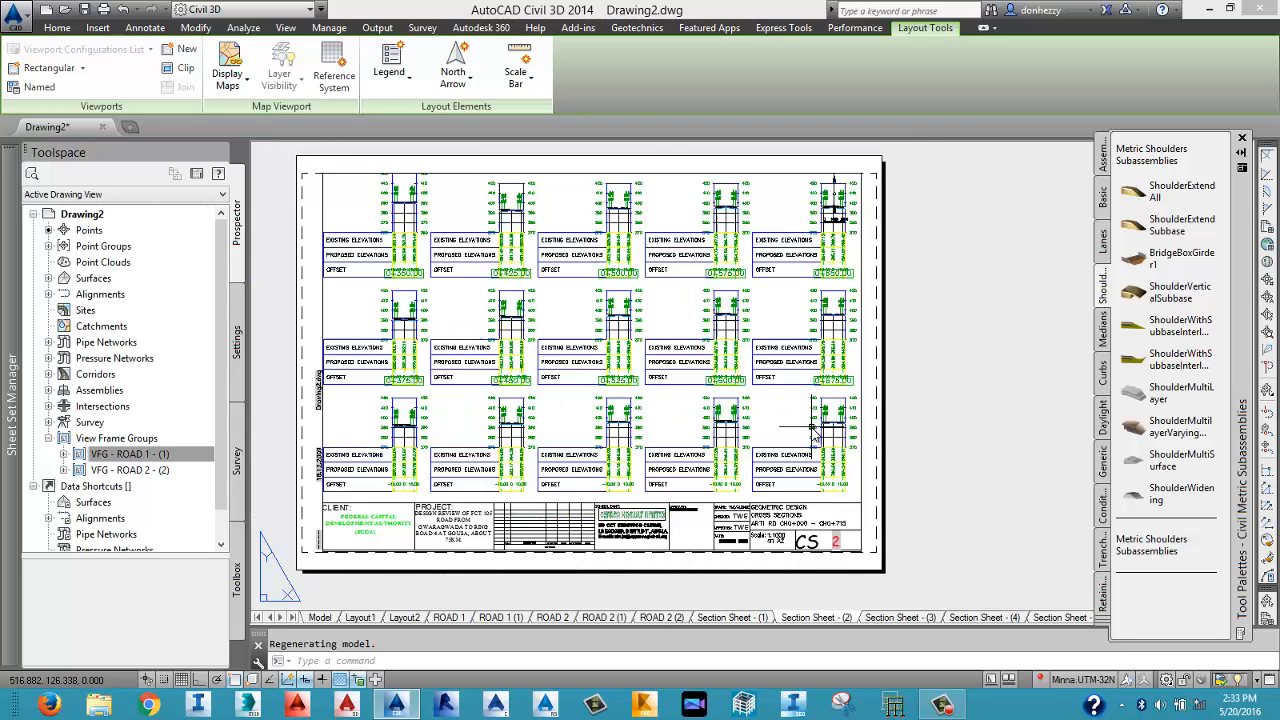
{"action": "middle_click_drag", "start_coordinate": [739, 439], "coordinate": [751, 441]}
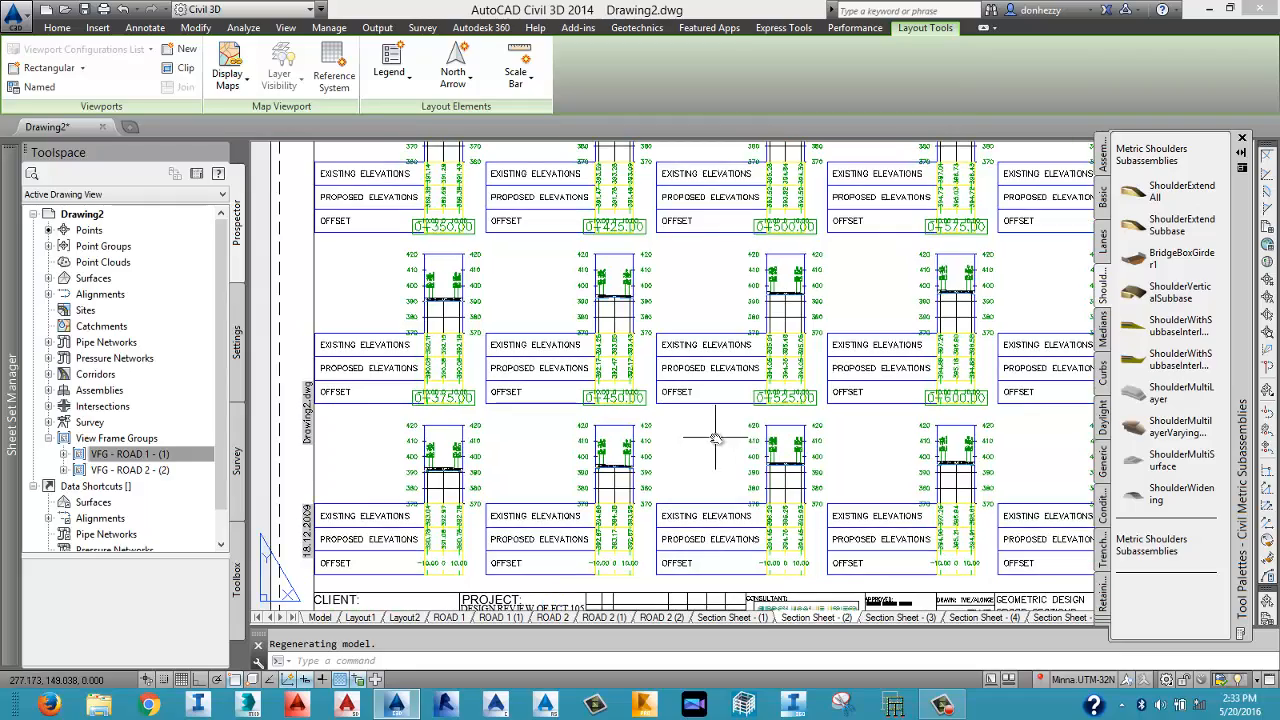
{"action": "middle_click_drag", "start_coordinate": [690, 381], "coordinate": [598, 517]}
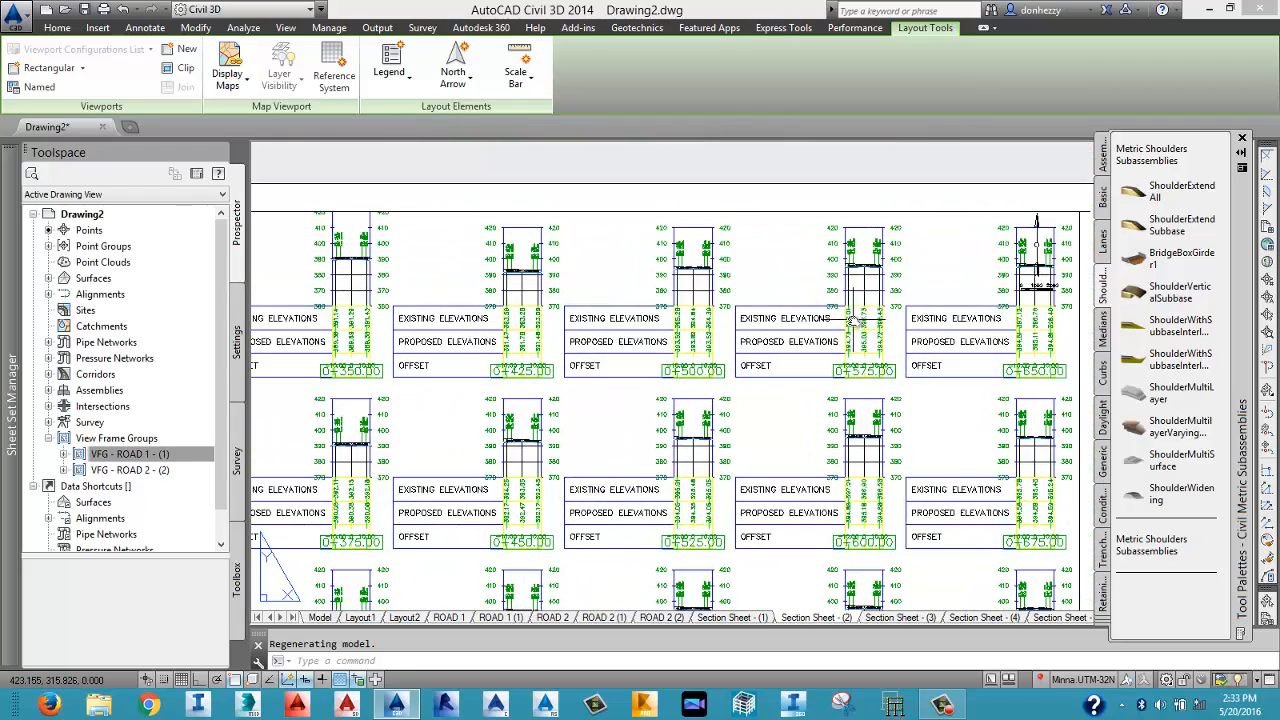
{"action": "middle_click_drag", "start_coordinate": [851, 319], "coordinate": [636, 326]}
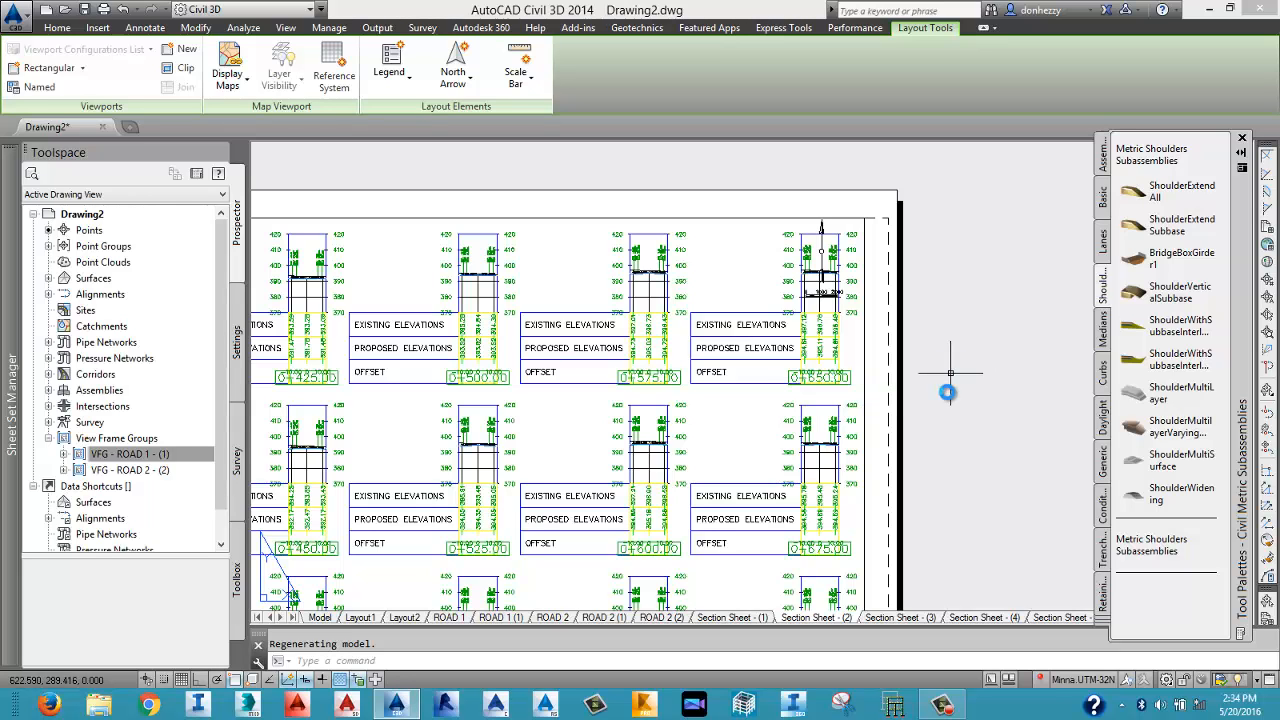
{"action": "middle_click_drag", "start_coordinate": [786, 466], "coordinate": [880, 410]}
{"action": "scroll", "coordinate": [880, 410], "scroll_direction": "down", "scroll_amount": 5}
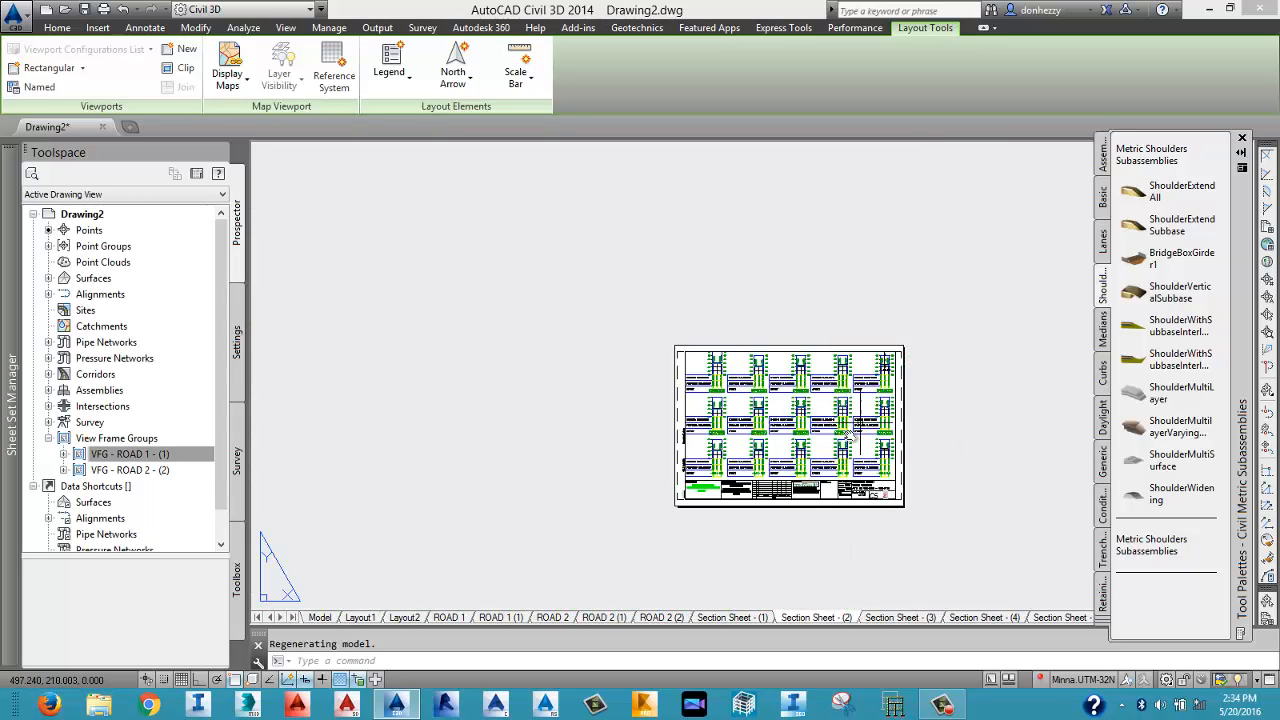
Return to model space and bring the road plan with its corridors into view.
{"action": "left_click", "coordinate": [319, 617]}
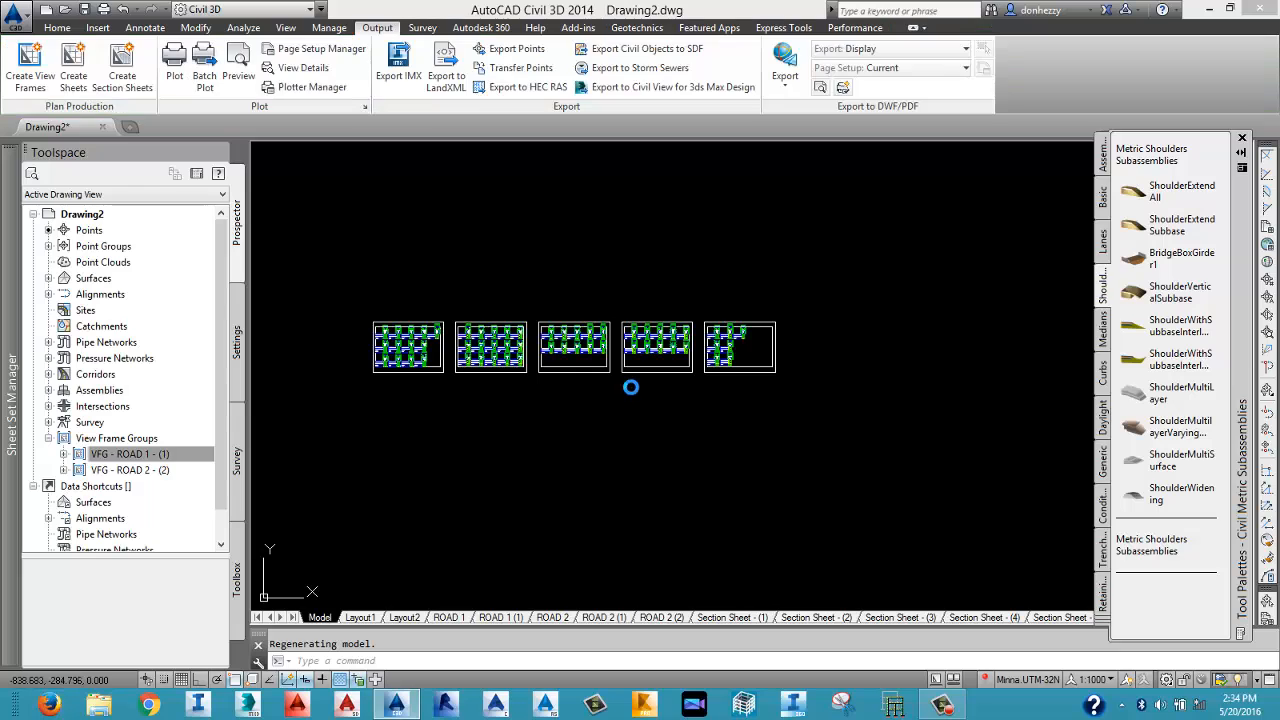
{"action": "scroll", "coordinate": [594, 418], "scroll_direction": "down", "scroll_amount": 10}
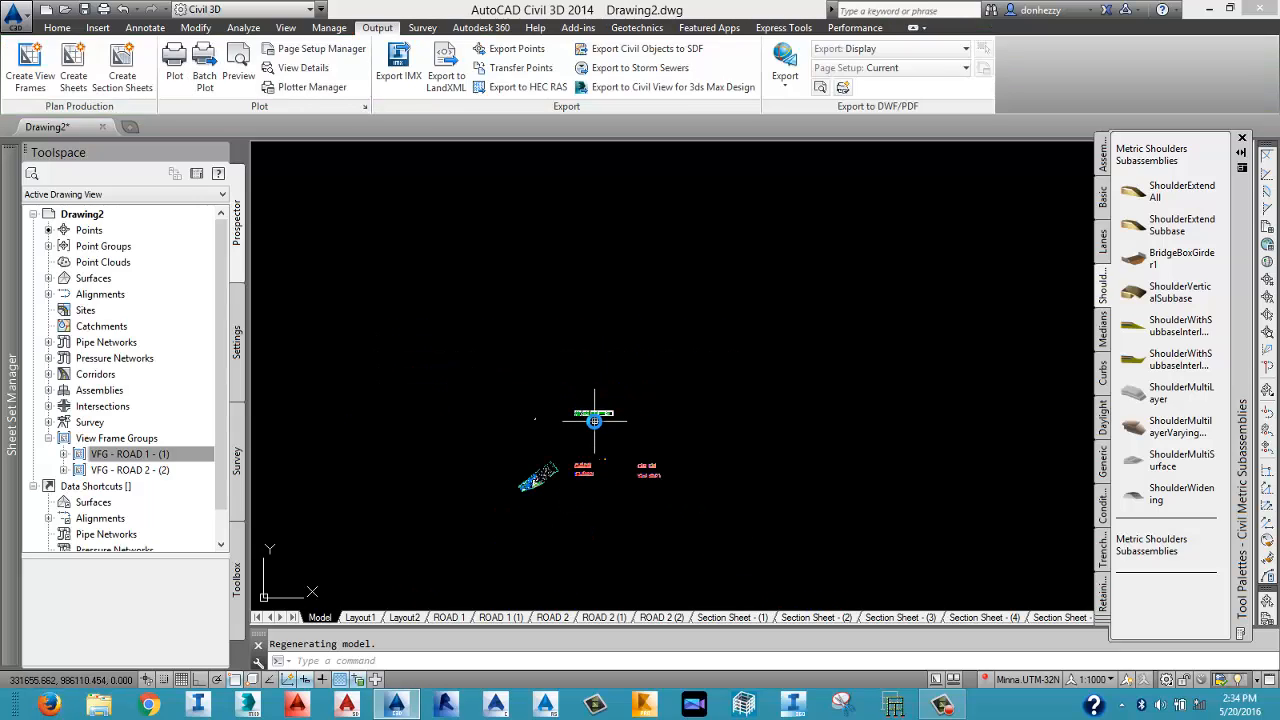
{"action": "middle_click_drag", "start_coordinate": [608, 452], "coordinate": [720, 393]}
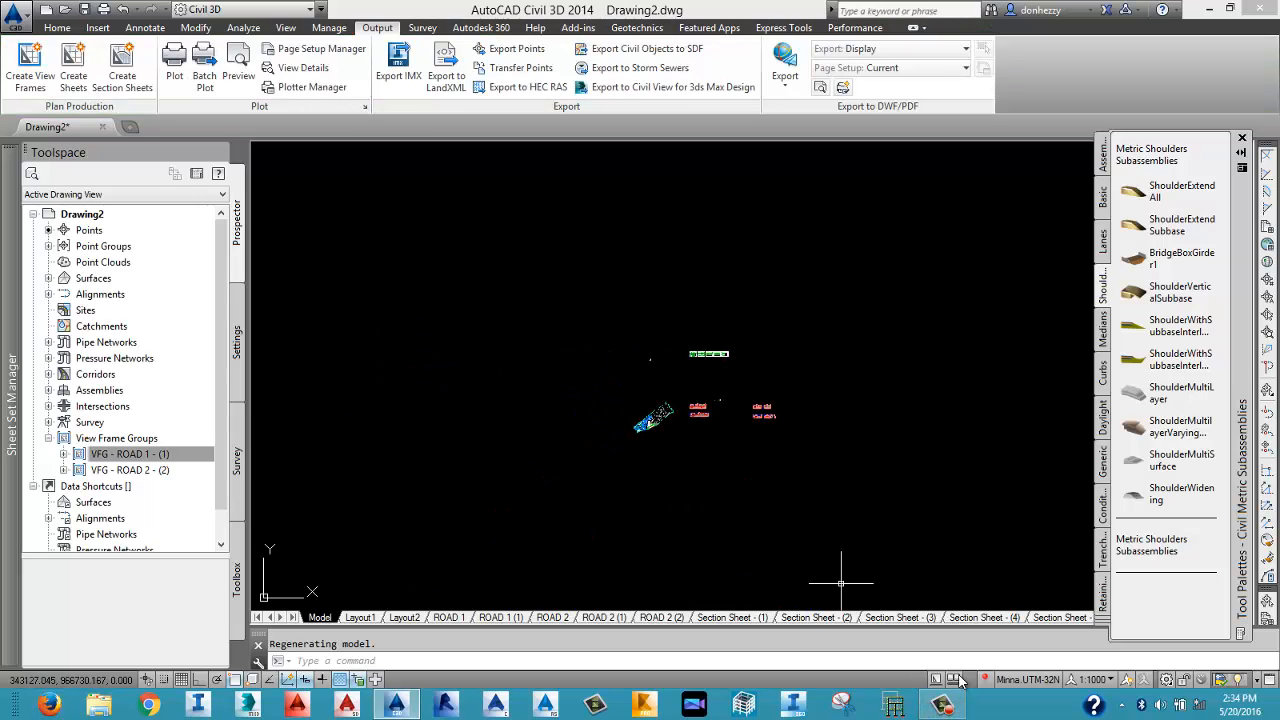
{"action": "left_click", "coordinate": [943, 705]}
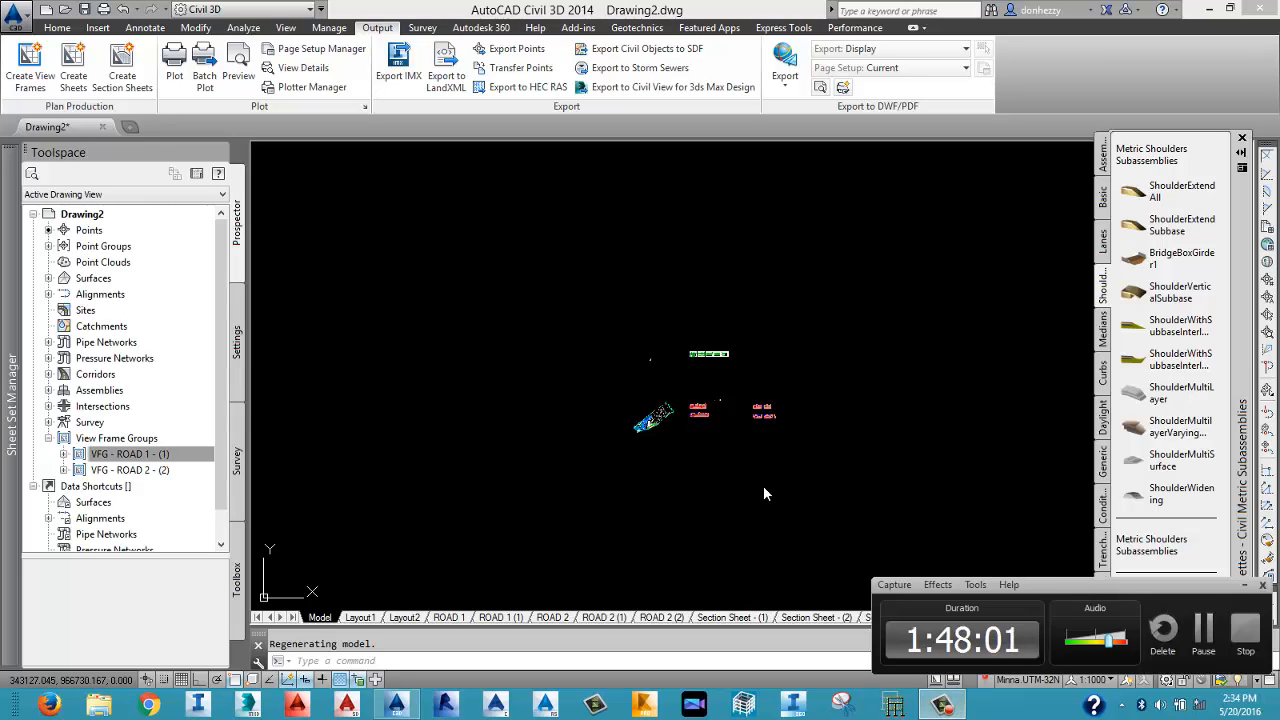
{"action": "left_click", "coordinate": [686, 468]}
{"action": "scroll", "coordinate": [640, 430], "scroll_direction": "up", "scroll_amount": 8}
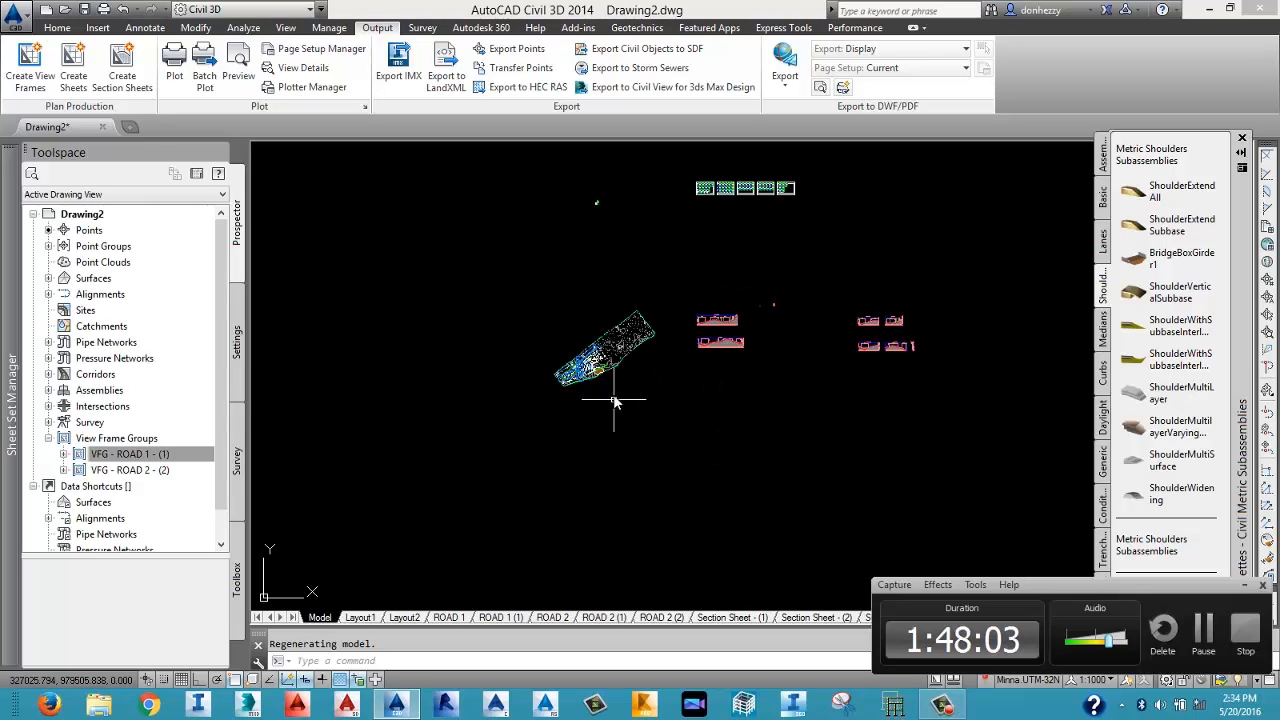
{"action": "scroll", "coordinate": [541, 372], "scroll_direction": "up", "scroll_amount": 5}
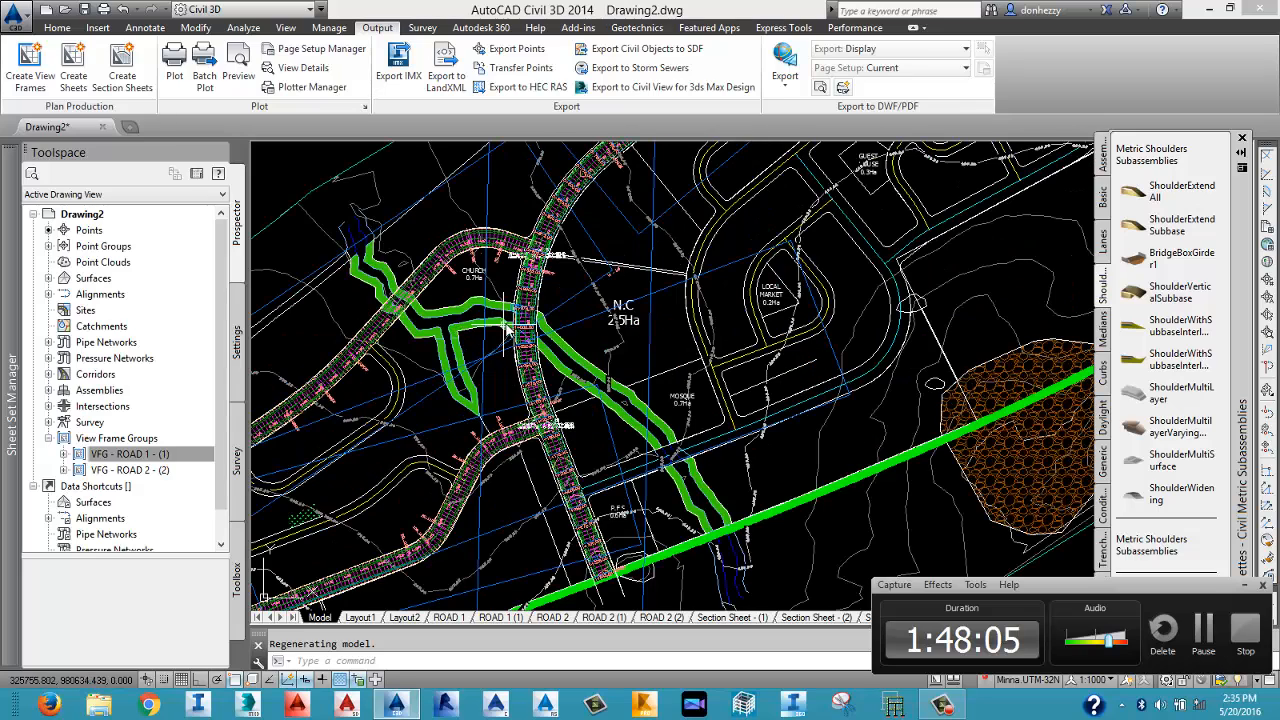
{"action": "left_click", "coordinate": [1203, 630]}
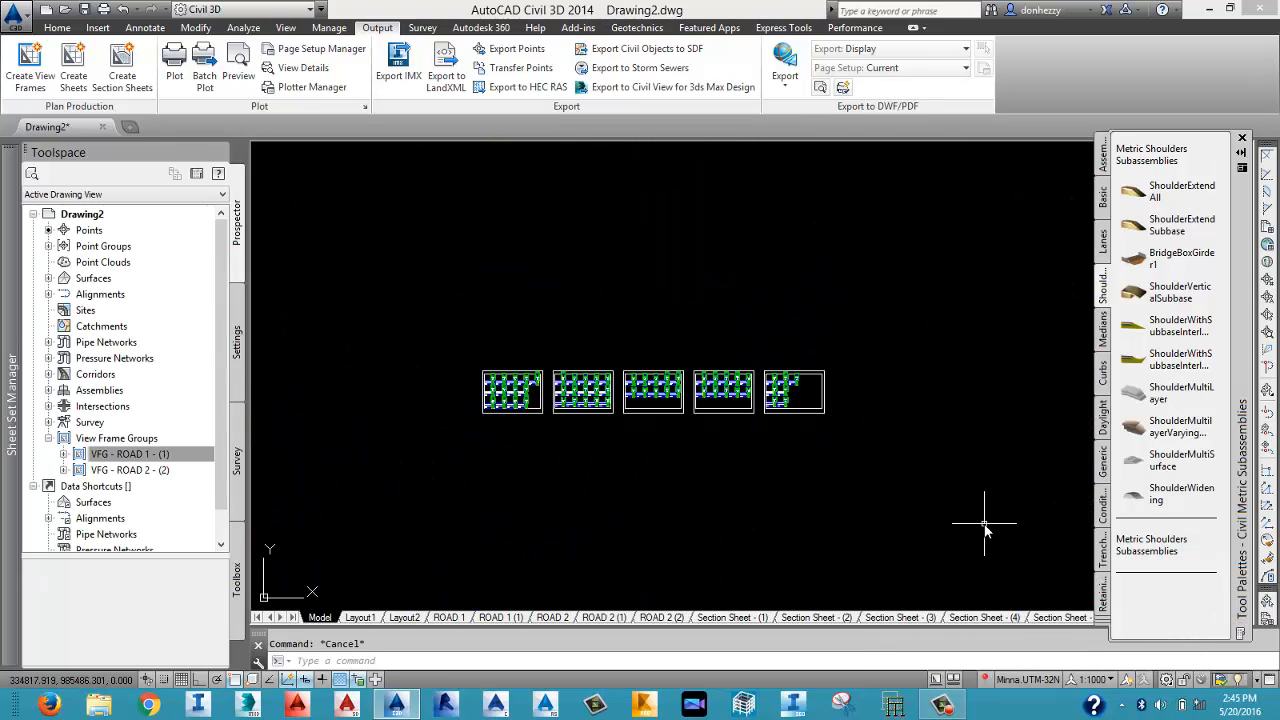
{"action": "left_click", "coordinate": [909, 517]}
{"action": "left_click", "coordinate": [897, 358]}
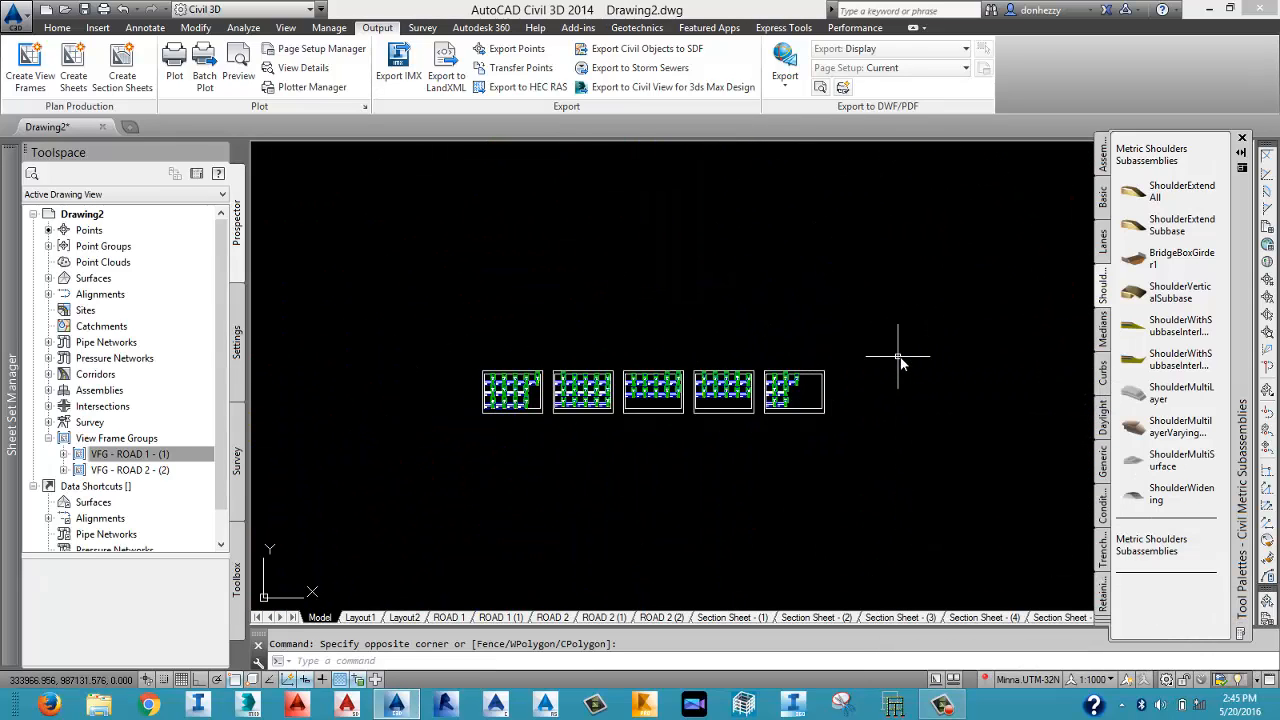
{"action": "middle_click_drag", "start_coordinate": [952, 479], "coordinate": [932, 495]}
{"action": "left_click", "coordinate": [940, 528]}
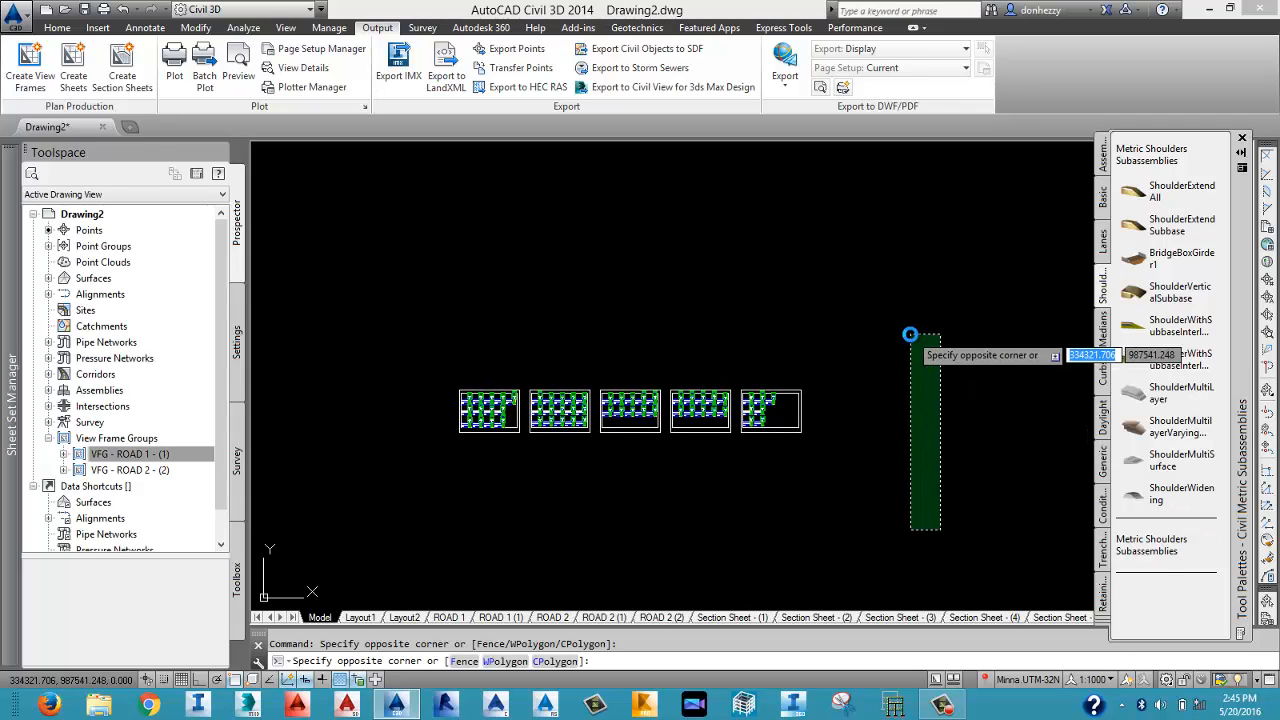
{"action": "left_click", "coordinate": [908, 334]}
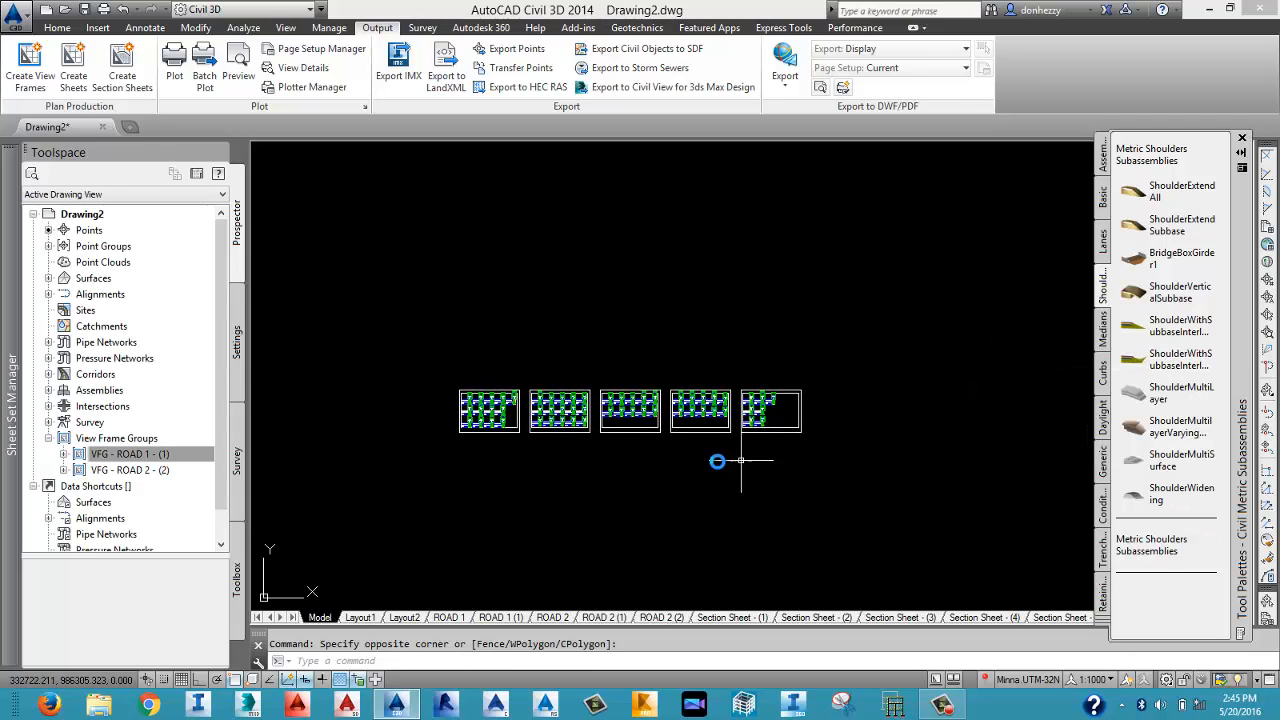
{"action": "middle_click_drag", "start_coordinate": [573, 475], "coordinate": [646, 471]}
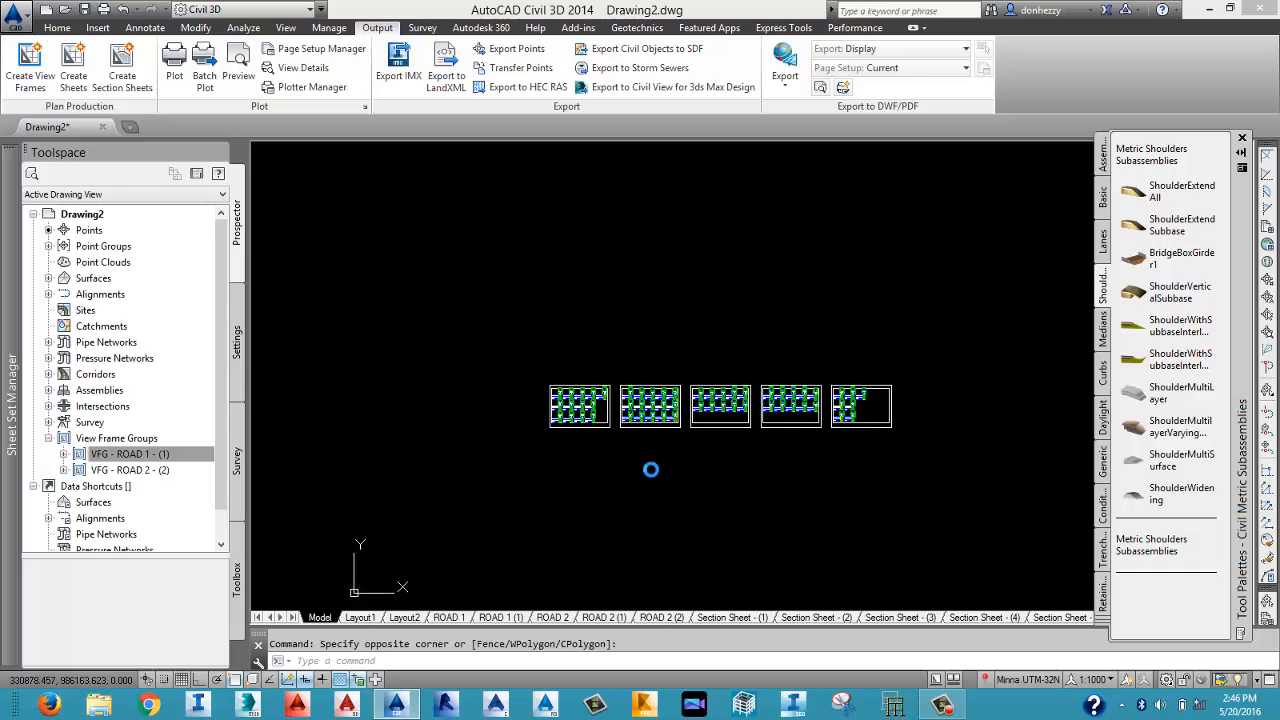
{"action": "scroll", "coordinate": [651, 469], "scroll_direction": "down", "scroll_amount": 2}
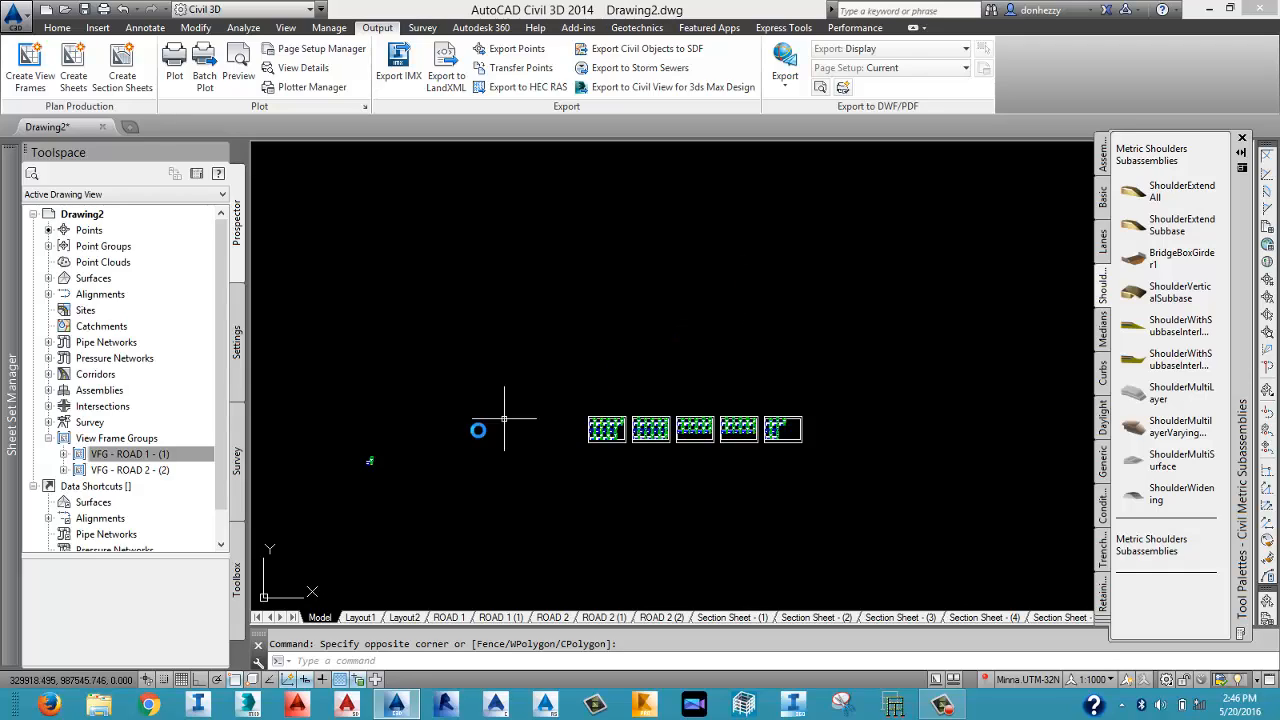
{"action": "middle_click_drag", "start_coordinate": [468, 447], "coordinate": [549, 451]}
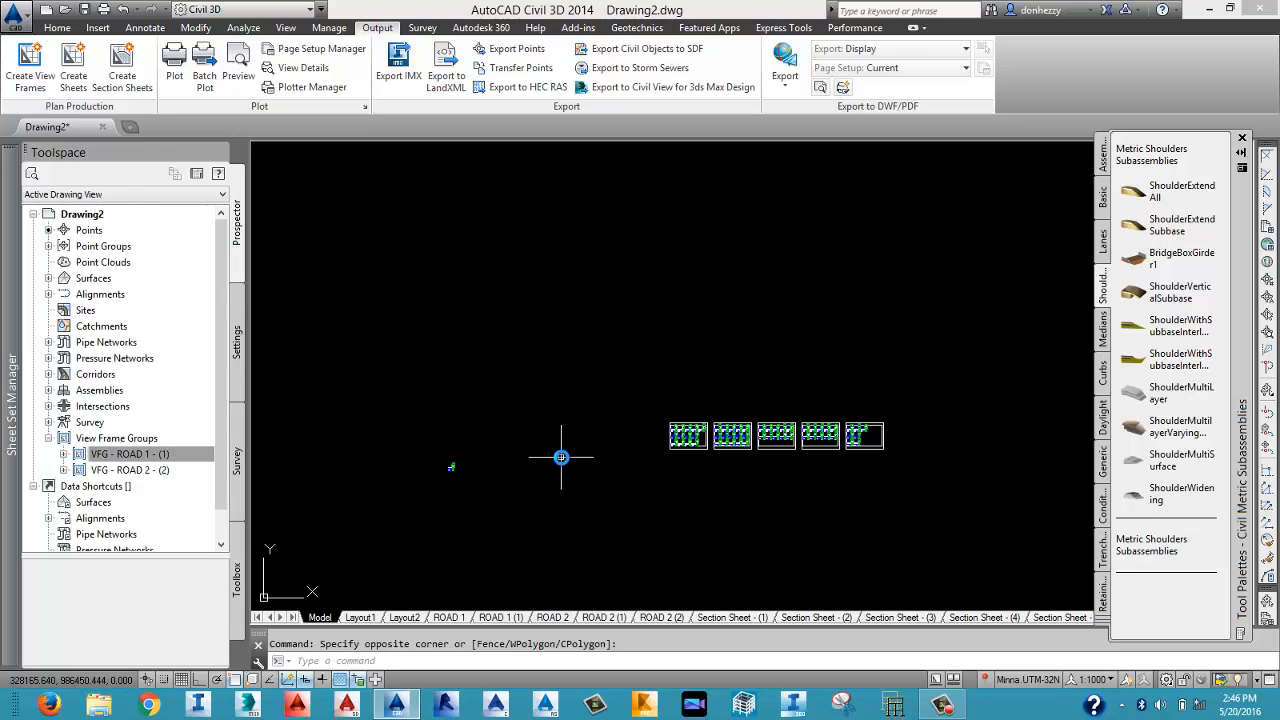
{"action": "key", "text": "ctrl+s"}
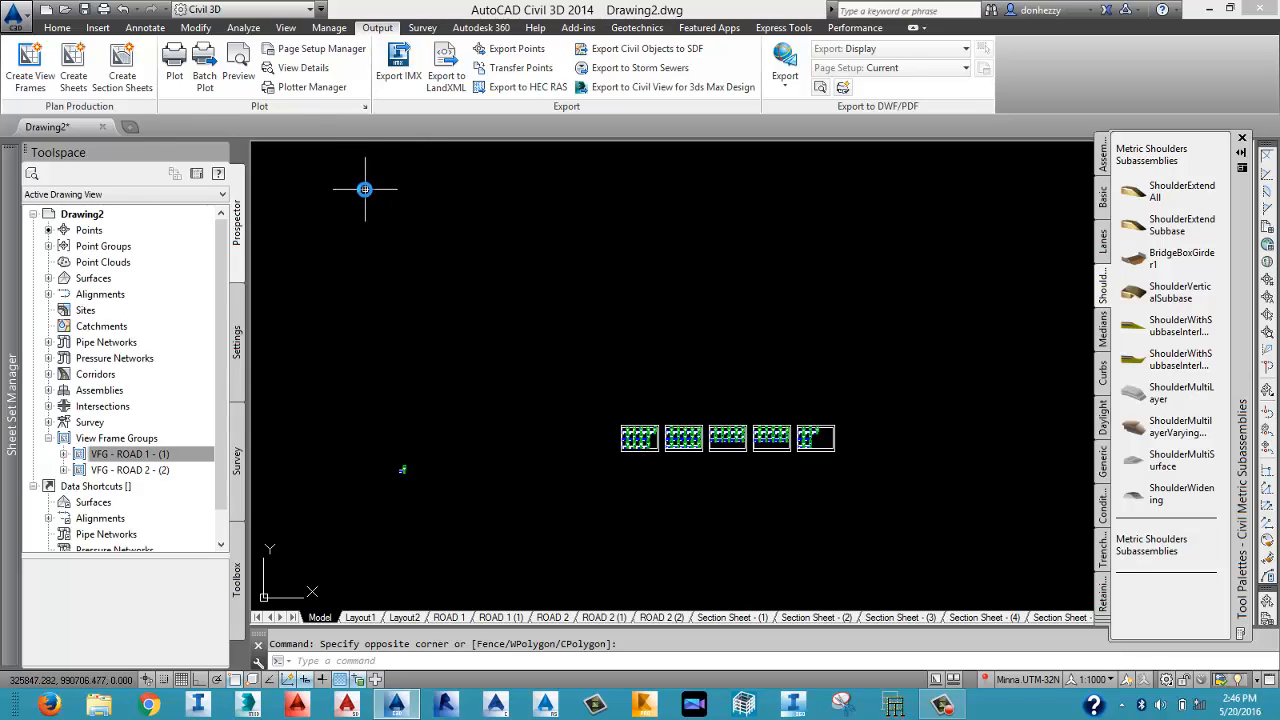
Try to select a line crossing ROAD 1 in the plan near station 0+100, and clear the selection.
{"action": "left_click", "coordinate": [57, 27]}
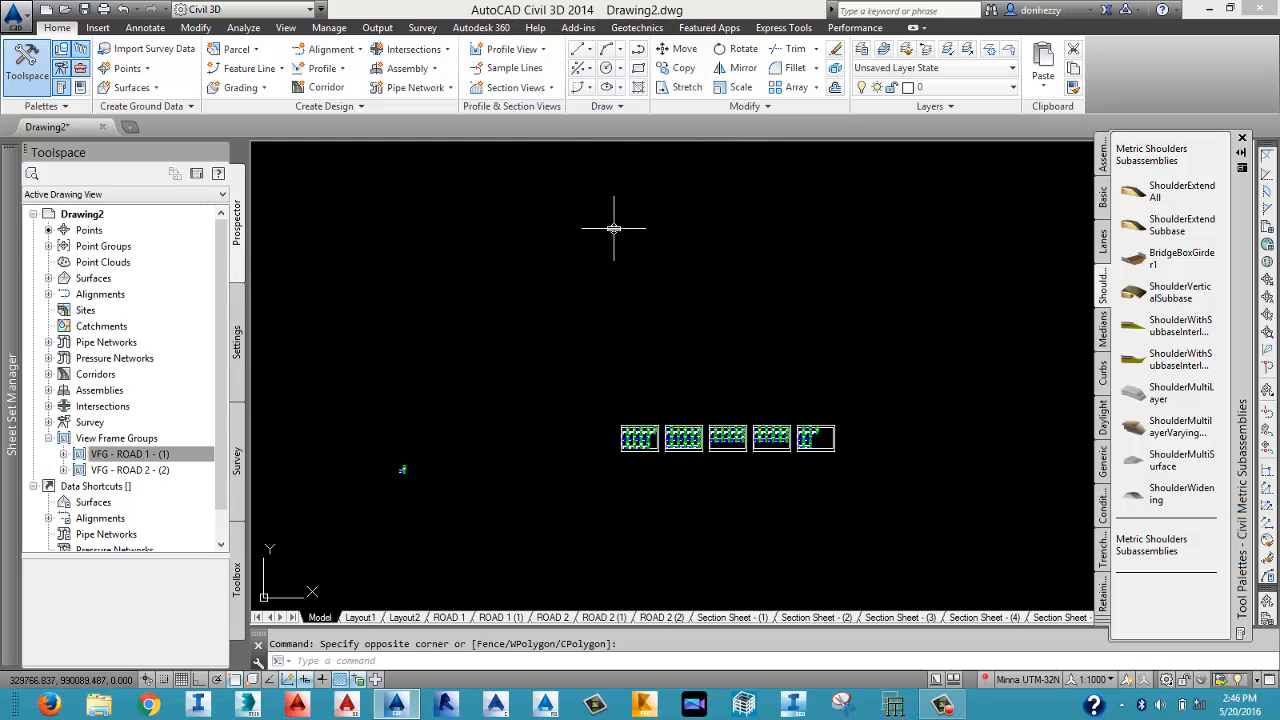
{"action": "middle_click_drag", "start_coordinate": [629, 397], "coordinate": [718, 334]}
{"action": "scroll", "coordinate": [718, 334], "scroll_direction": "down", "scroll_amount": 7}
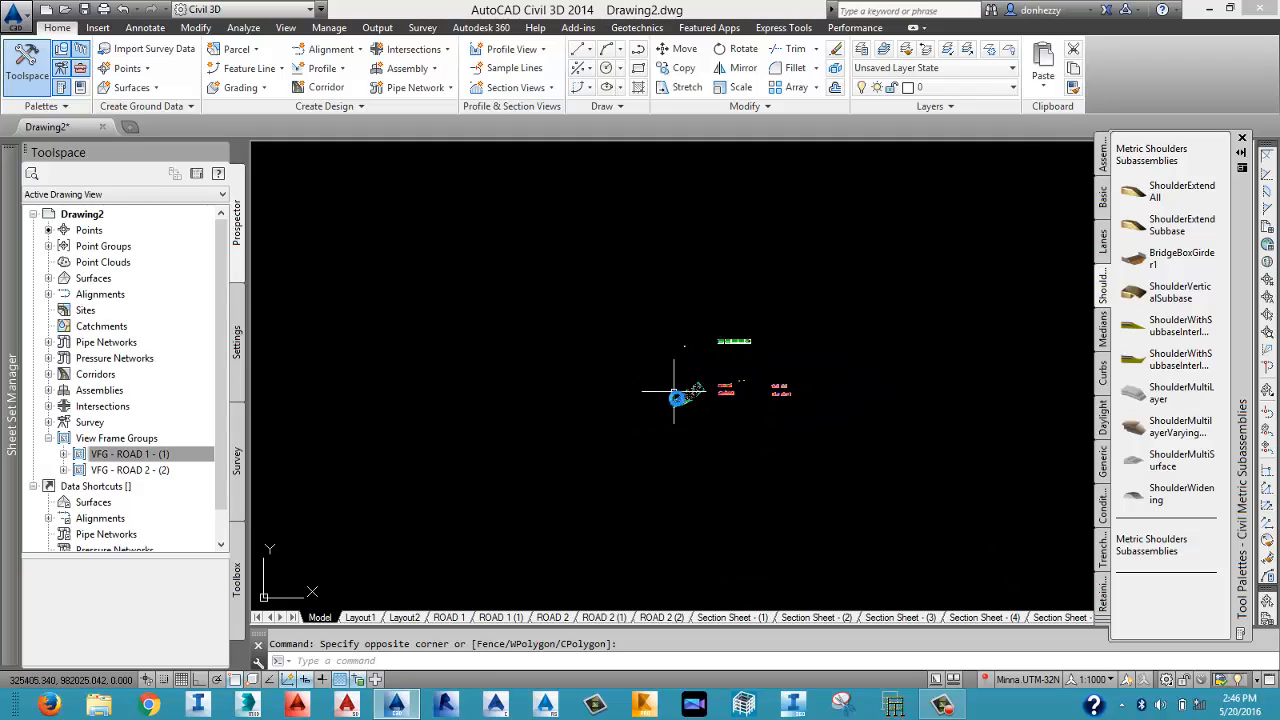
{"action": "scroll", "coordinate": [674, 393], "scroll_direction": "up", "scroll_amount": 8}
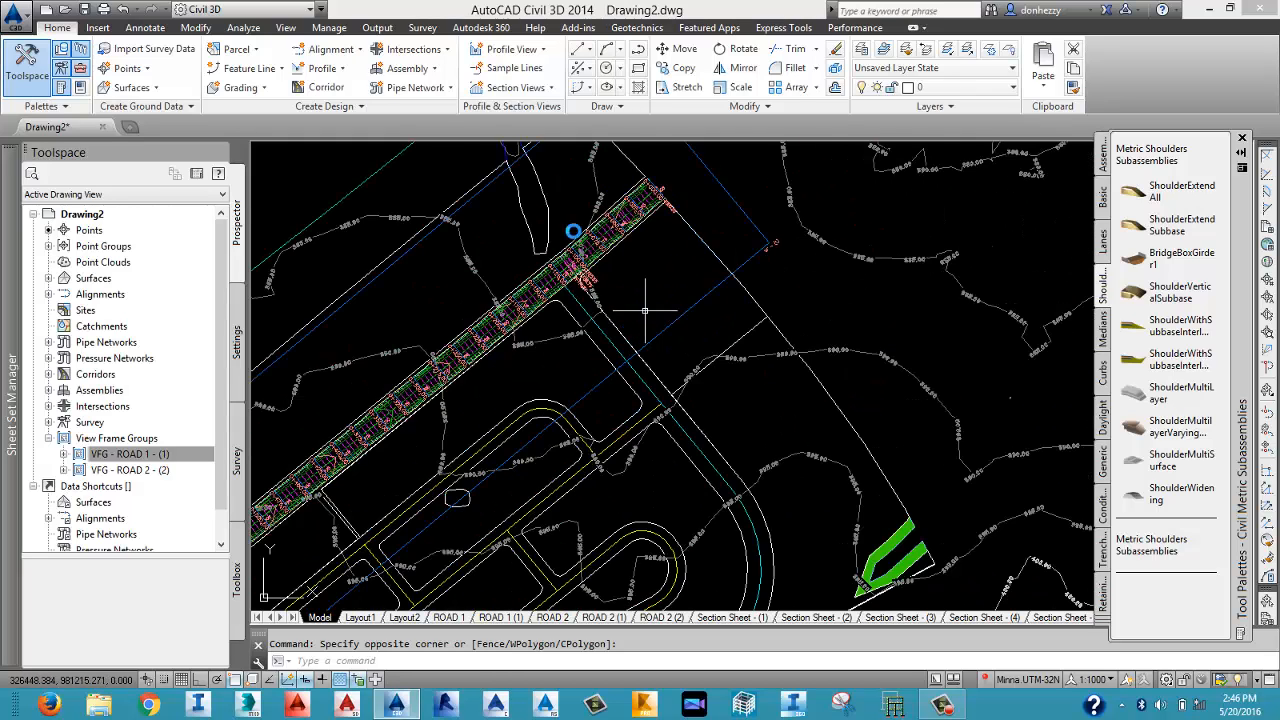
{"action": "scroll", "coordinate": [573, 231], "scroll_direction": "up", "scroll_amount": 6}
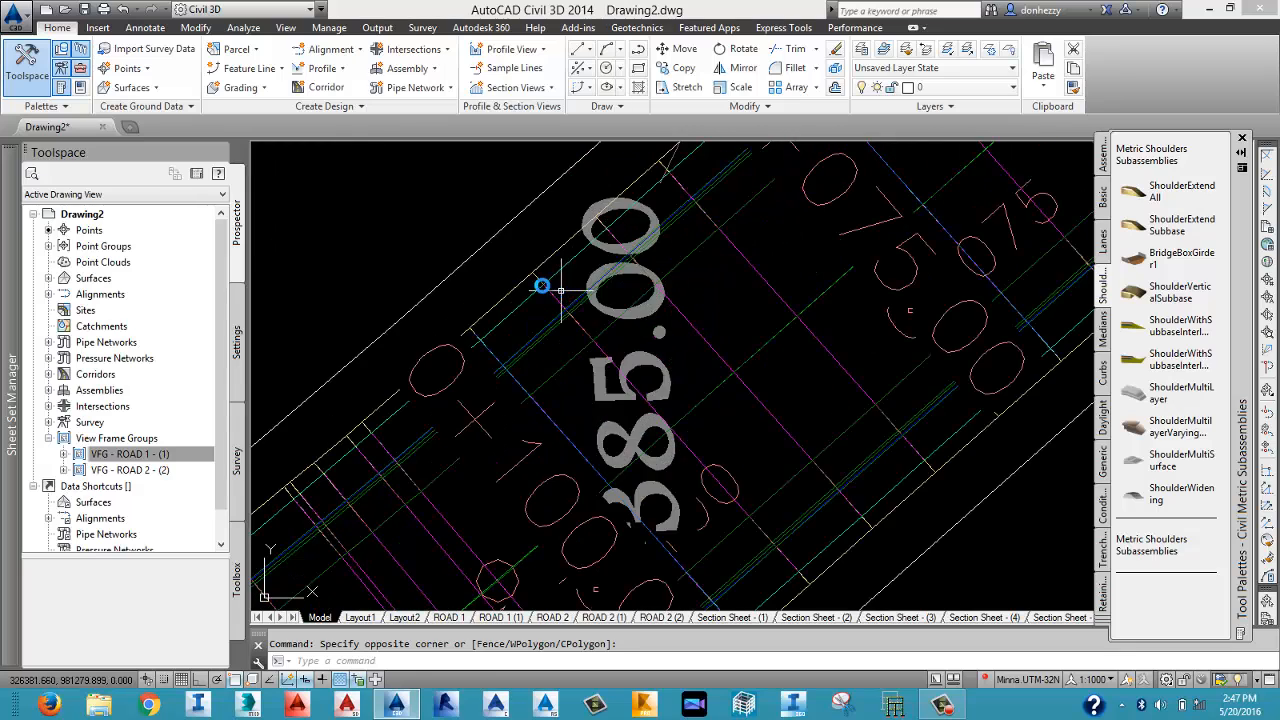
{"action": "scroll", "coordinate": [541, 287], "scroll_direction": "up", "scroll_amount": 4}
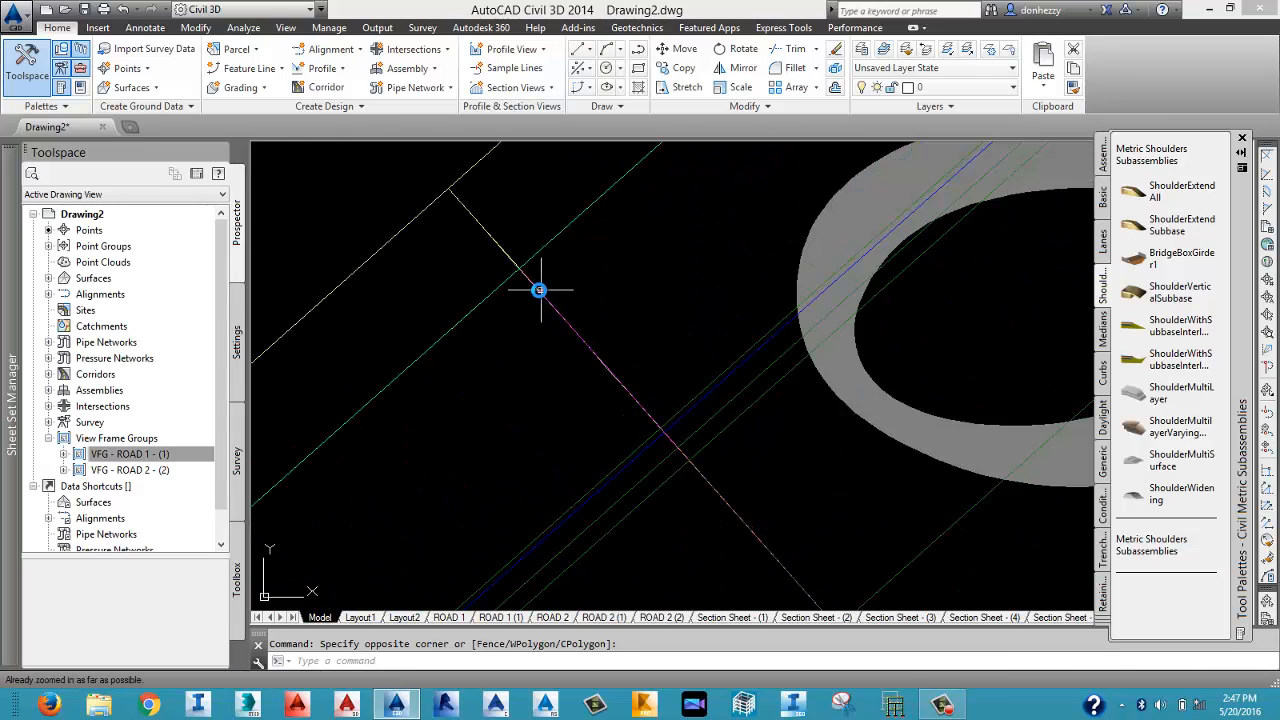
{"action": "left_click", "coordinate": [532, 285]}
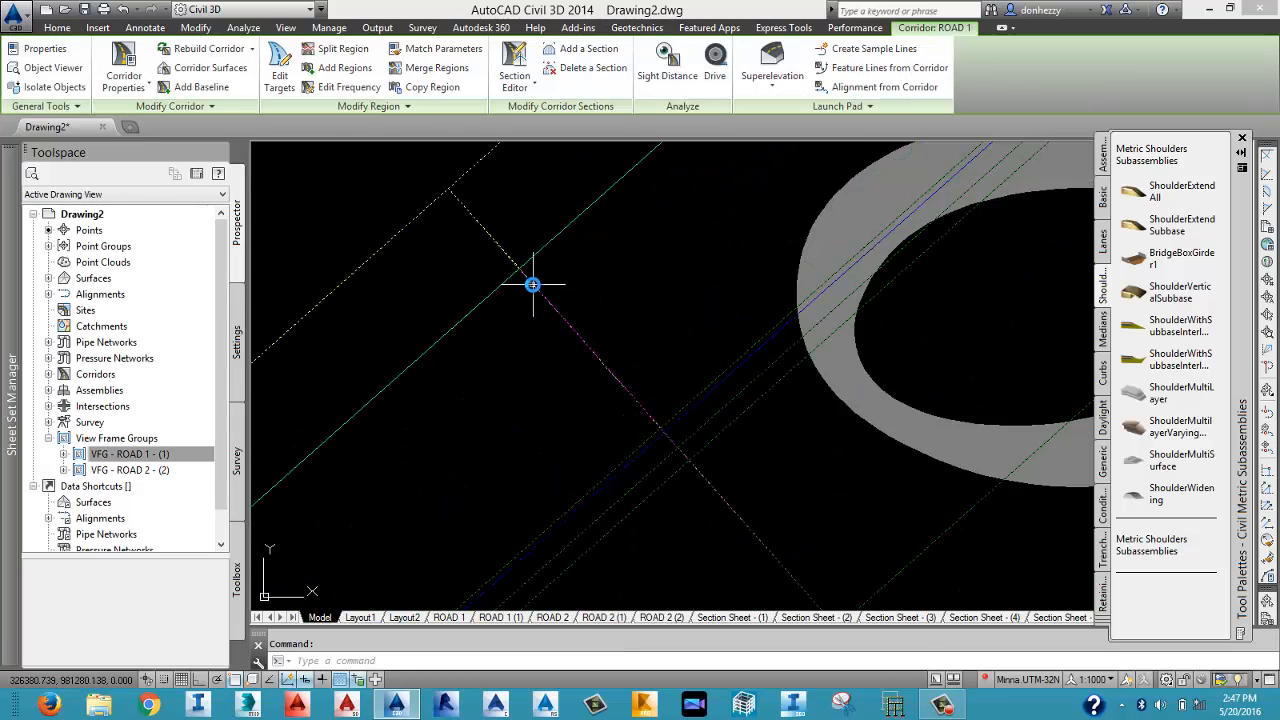
{"action": "scroll", "coordinate": [532, 285], "scroll_direction": "down", "scroll_amount": 3}
{"action": "scroll", "coordinate": [487, 490], "scroll_direction": "up", "scroll_amount": 1}
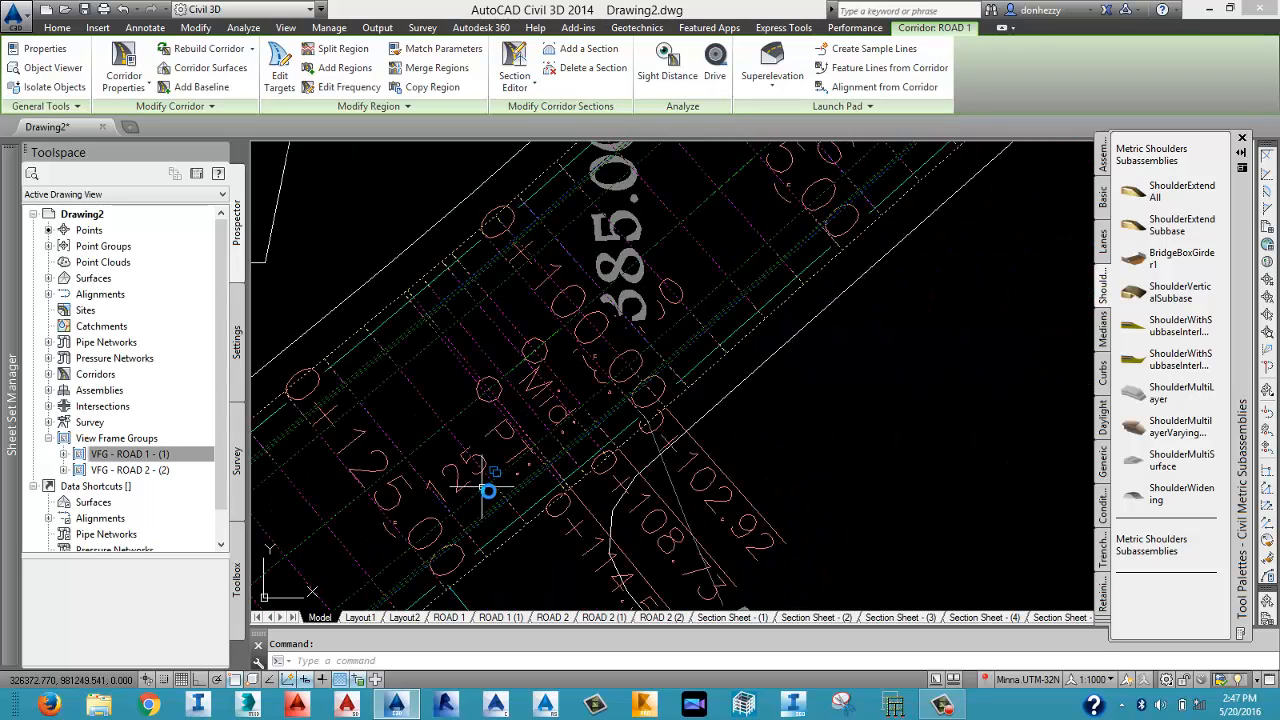
{"action": "scroll", "coordinate": [560, 506], "scroll_direction": "up", "scroll_amount": 4}
{"action": "key", "text": "Escape"}
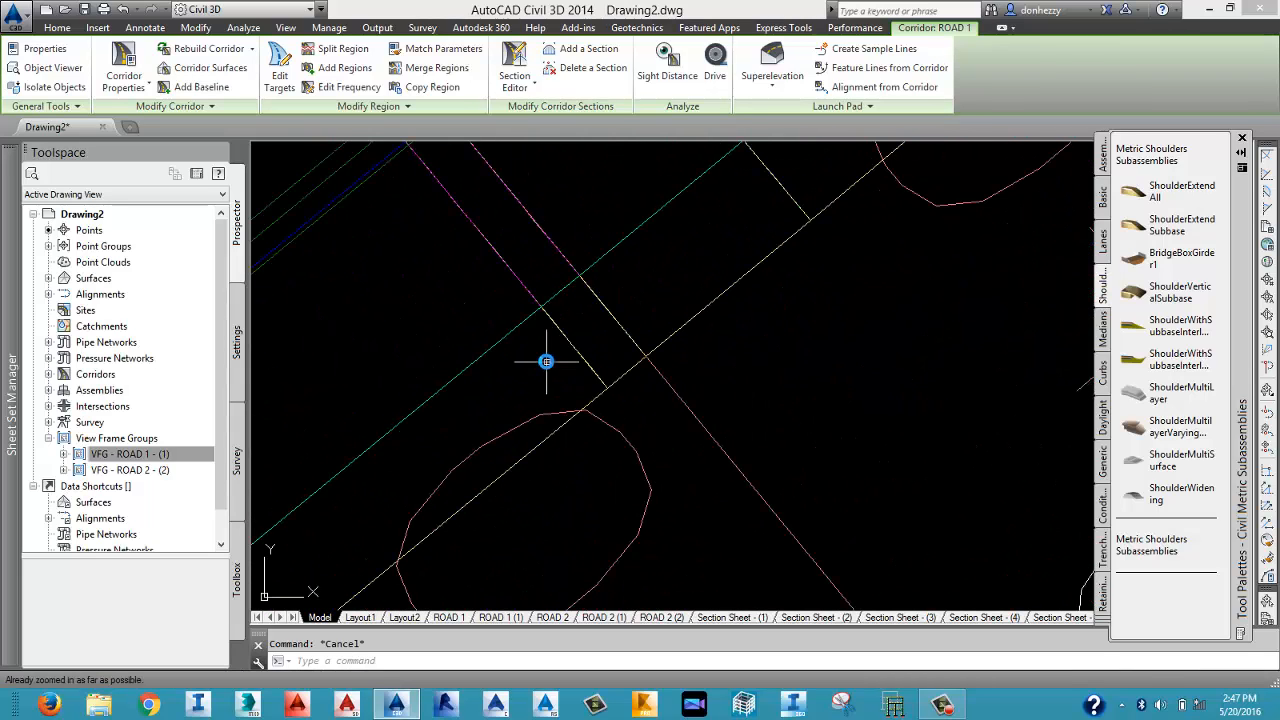
{"action": "left_click", "coordinate": [513, 274]}
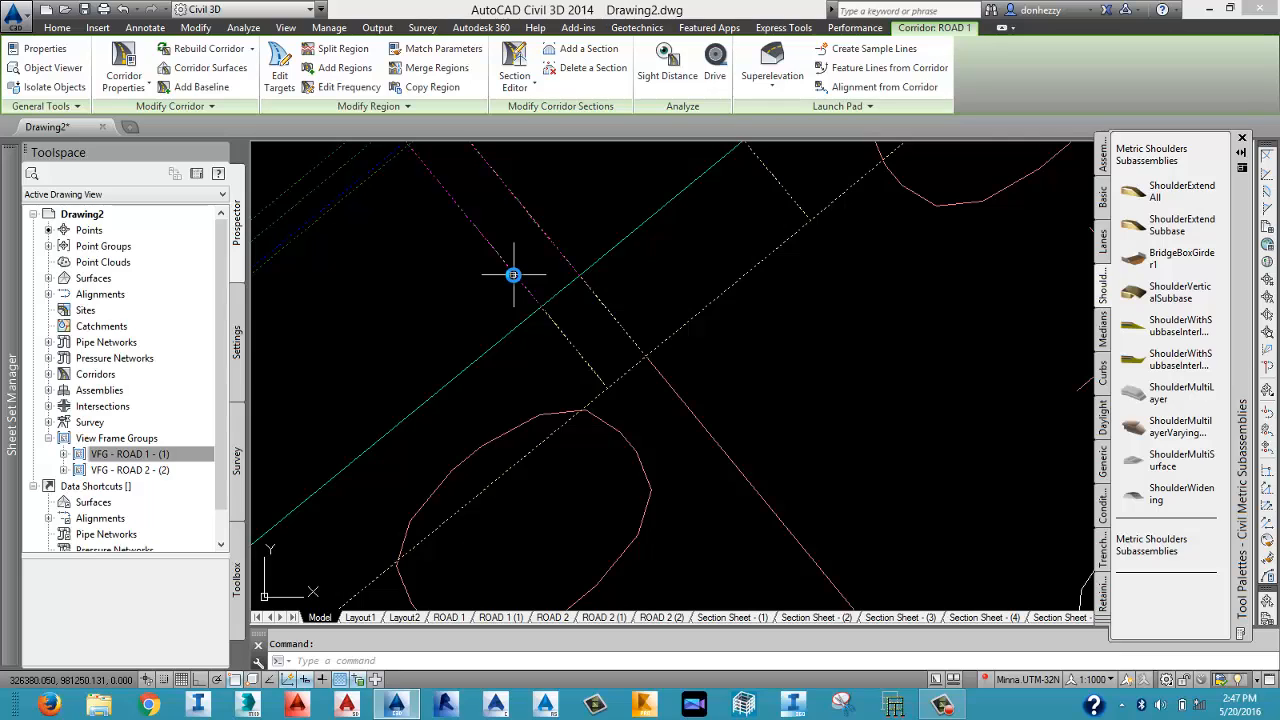
{"action": "scroll", "coordinate": [513, 275], "scroll_direction": "down", "scroll_amount": 2}
{"action": "key", "text": "Escape"}
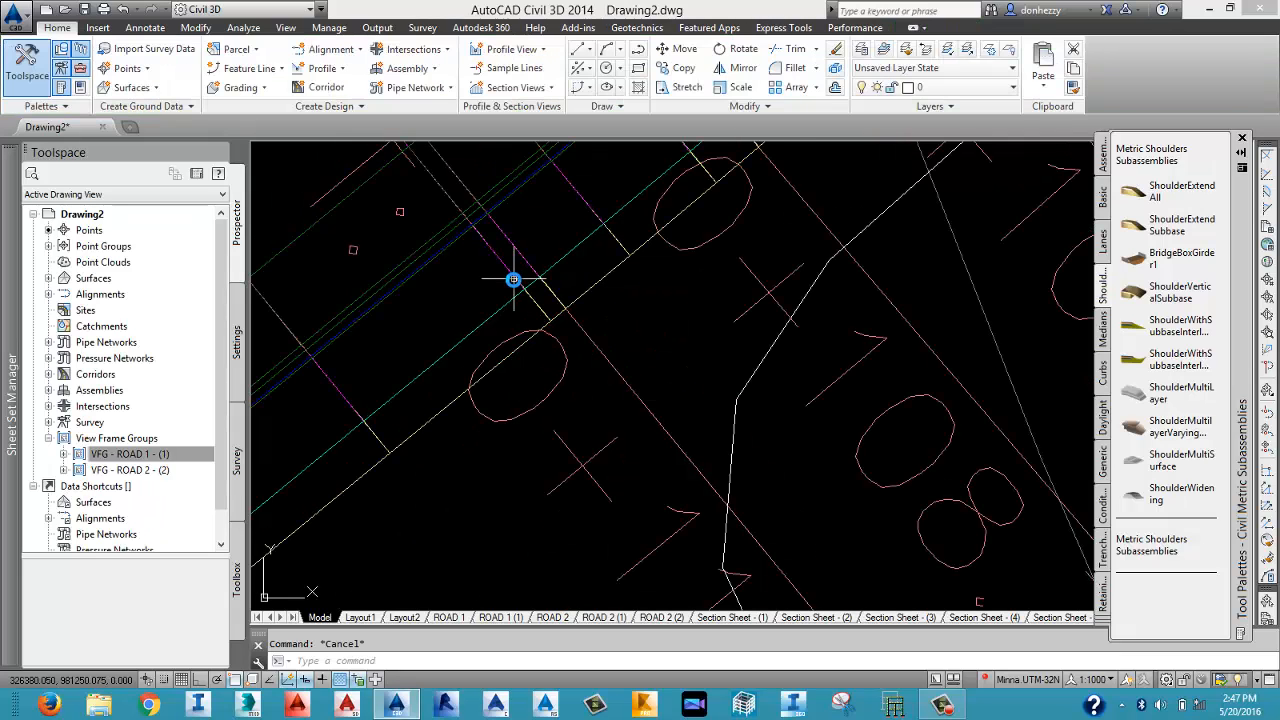
Select the ROAD 1 sample line at station 0+150.00, distinguishing it from the overlapping corridor.
{"action": "scroll", "coordinate": [510, 282], "scroll_direction": "up", "scroll_amount": 2}
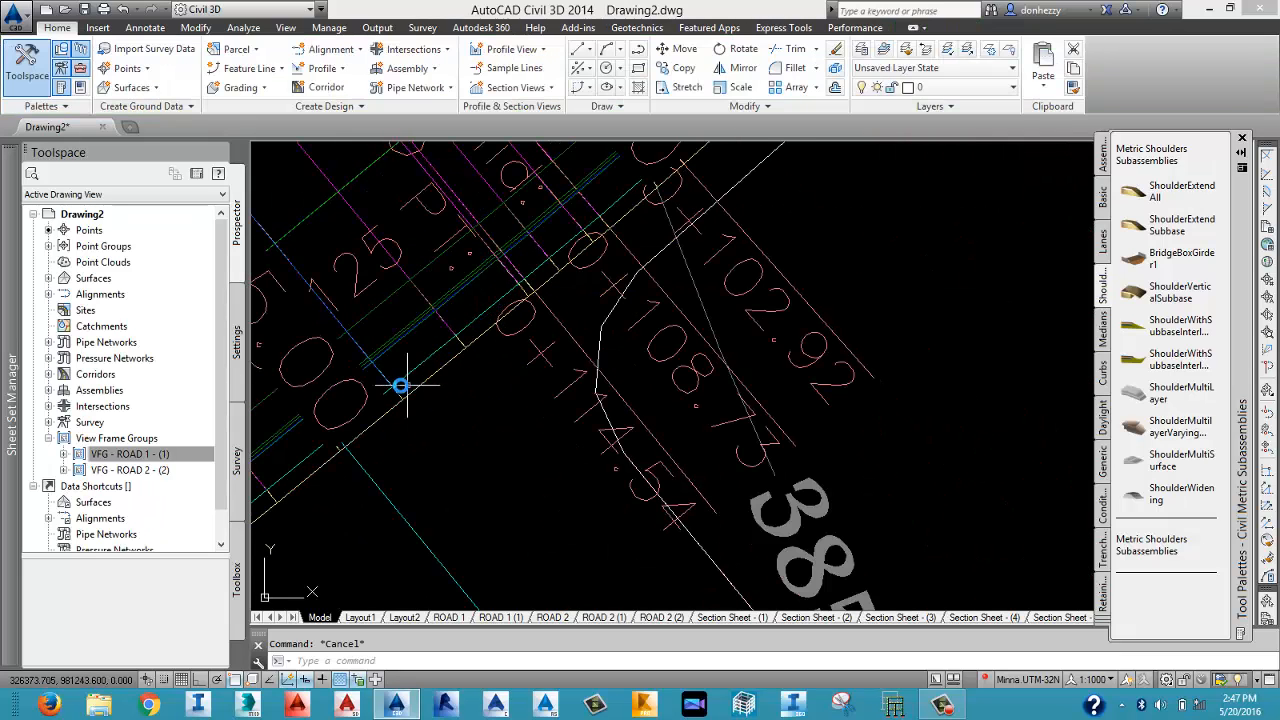
{"action": "mouse_move", "coordinate": [343, 383]}
{"action": "middle_mouse_down"}
{"action": "mouse_move", "coordinate": [590, 416]}
{"action": "mouse_move", "coordinate": [703, 363]}
{"action": "middle_mouse_up"}
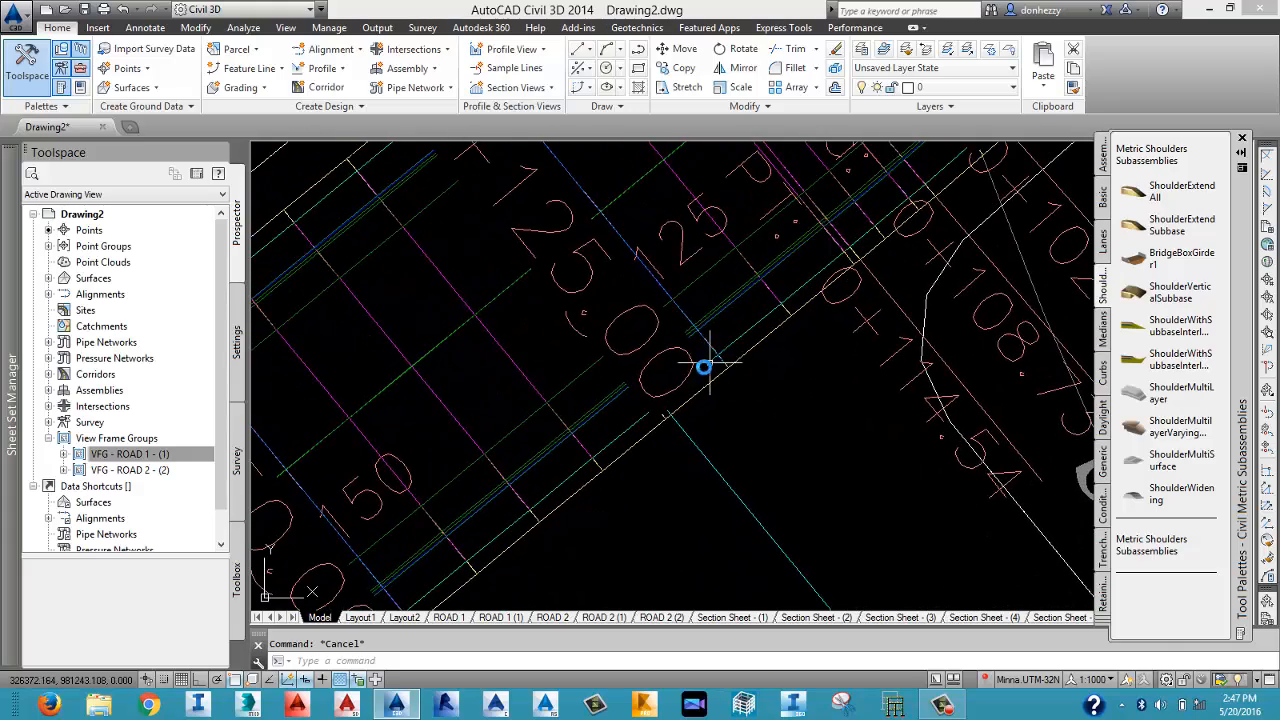
{"action": "middle_click_drag", "start_coordinate": [529, 437], "coordinate": [607, 366]}
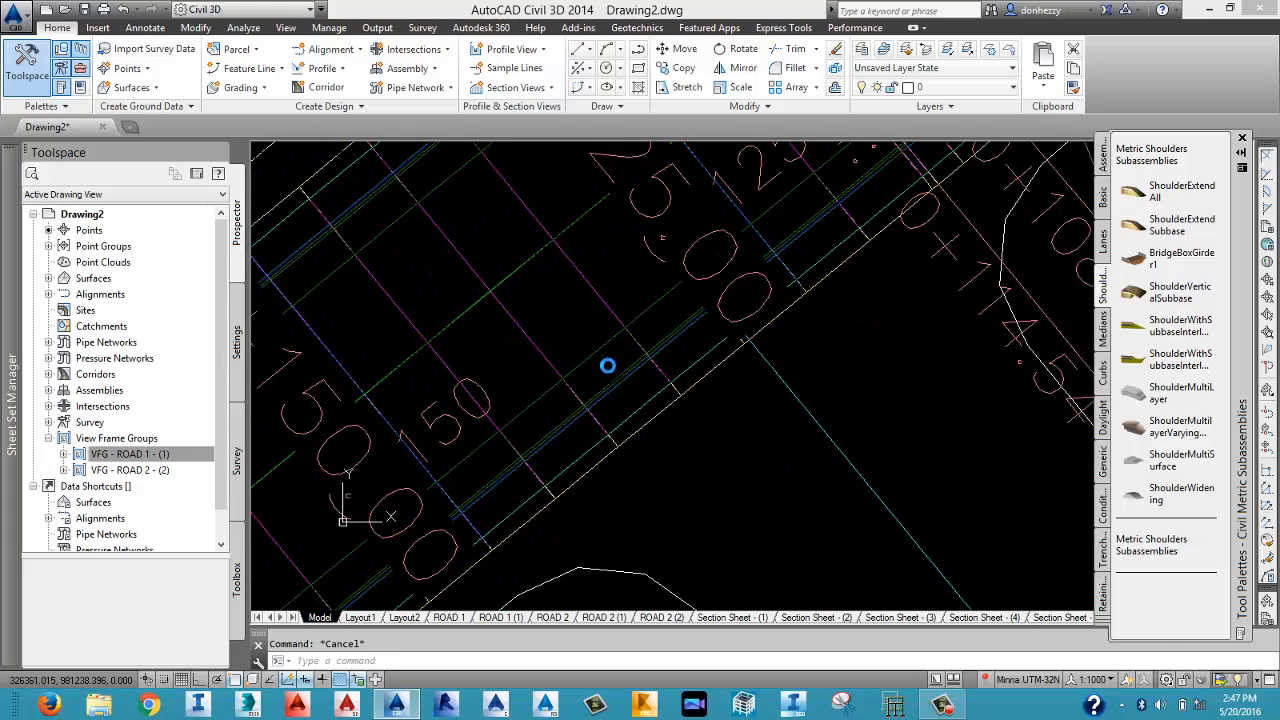
{"action": "left_click", "coordinate": [450, 495]}
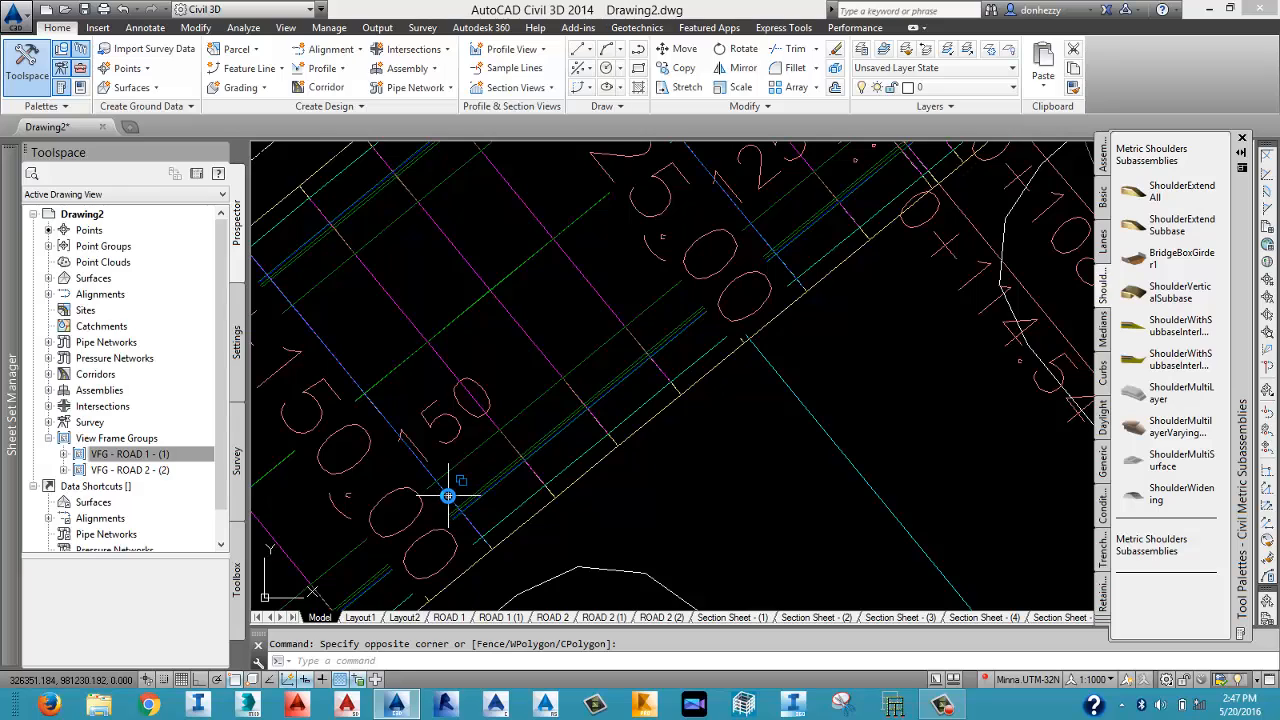
{"action": "left_click", "coordinate": [450, 497]}
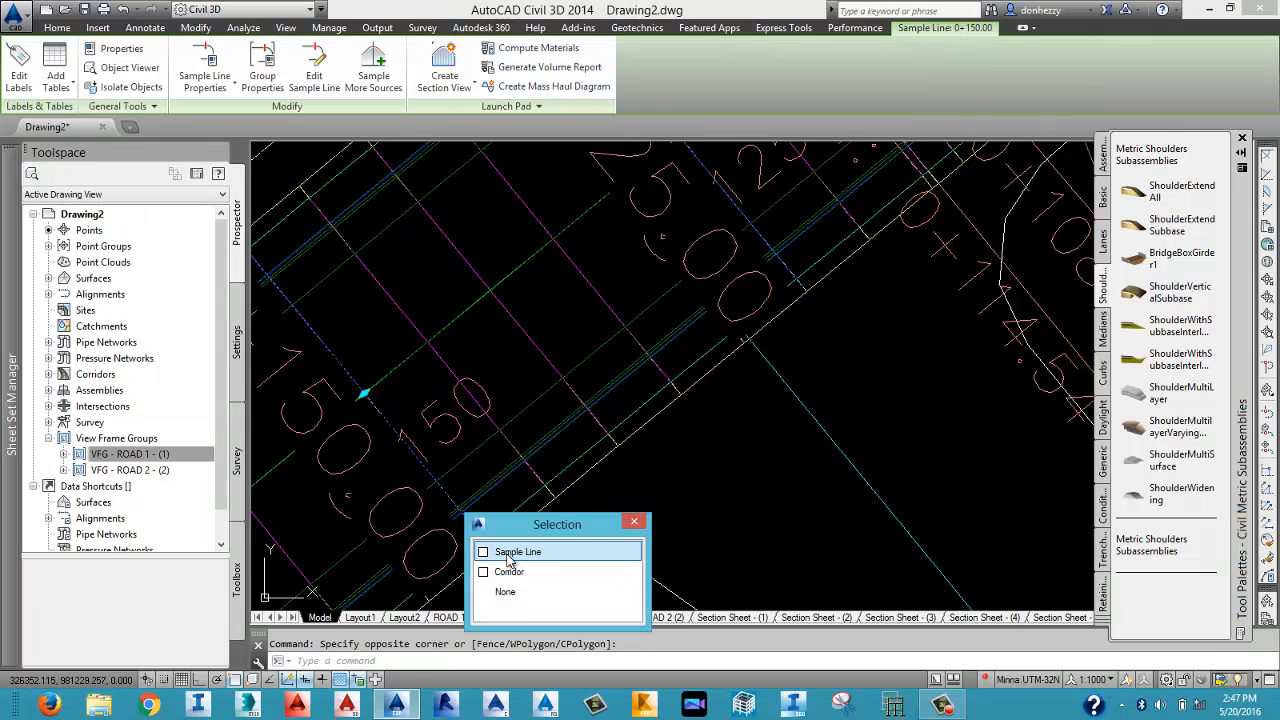
{"action": "left_click", "coordinate": [513, 553]}
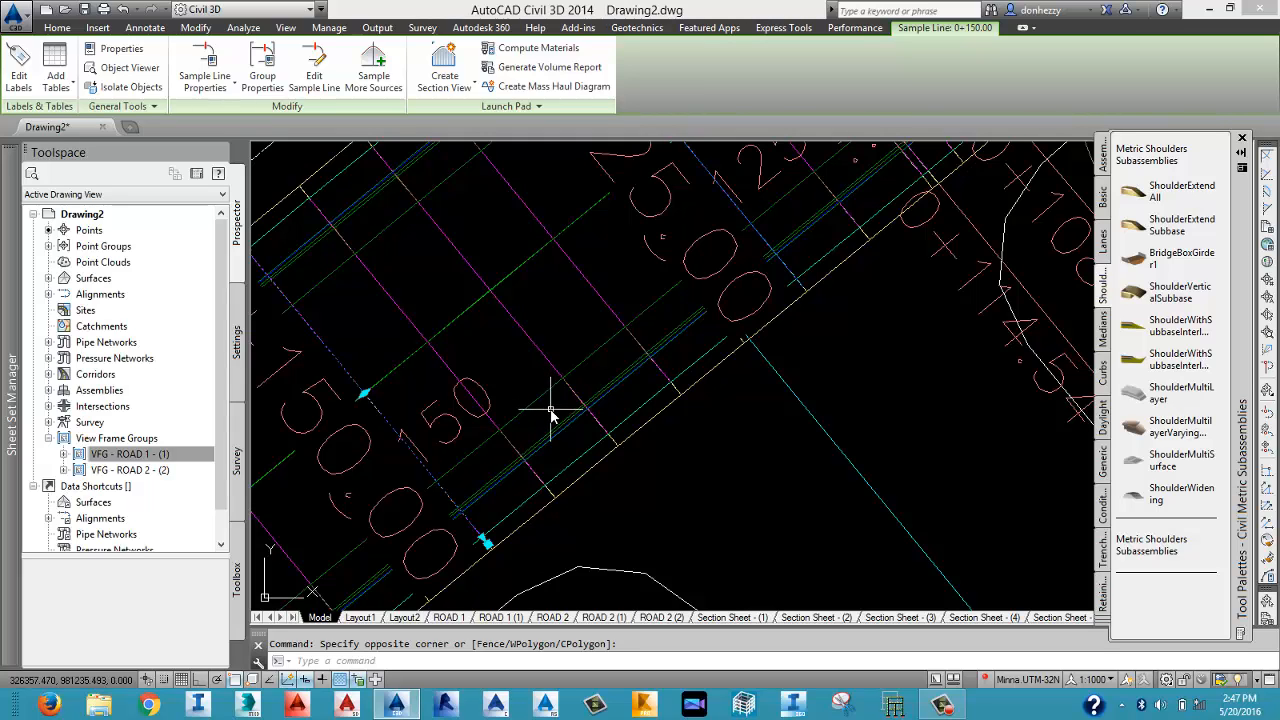
{"action": "scroll", "coordinate": [553, 415], "scroll_direction": "down", "scroll_amount": 4}
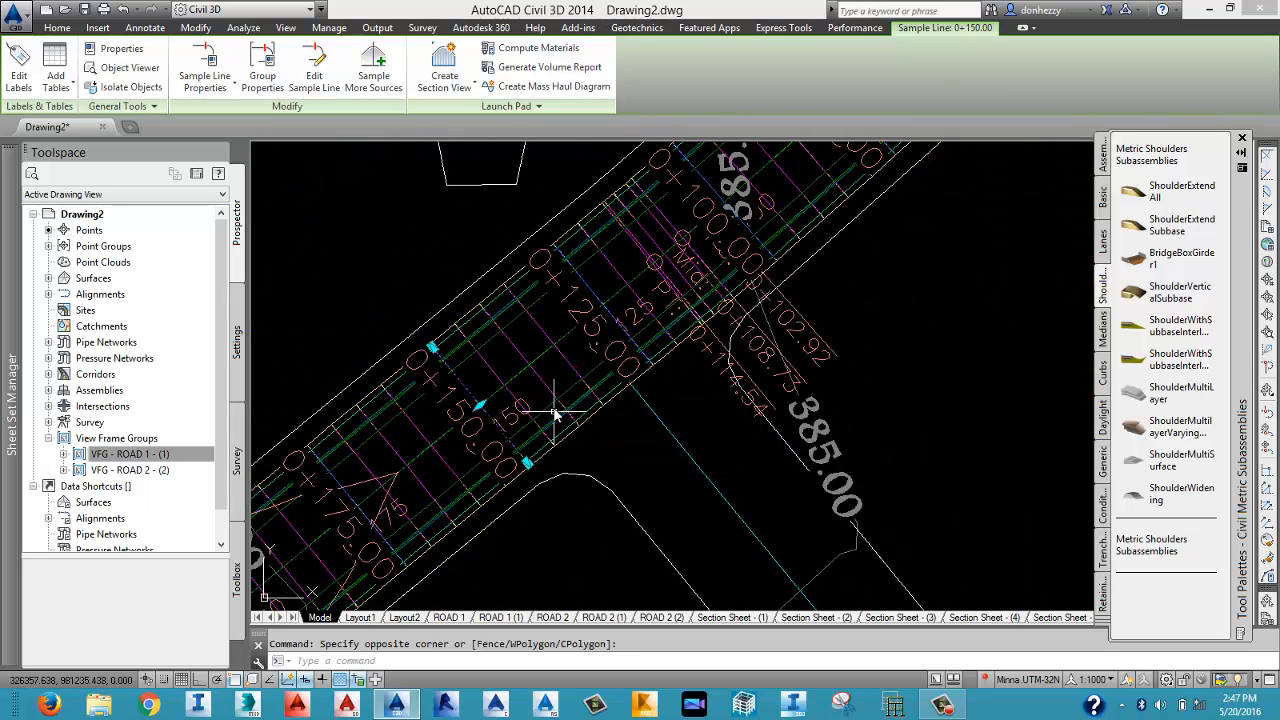
{"action": "middle_click_drag", "start_coordinate": [583, 342], "coordinate": [582, 343]}
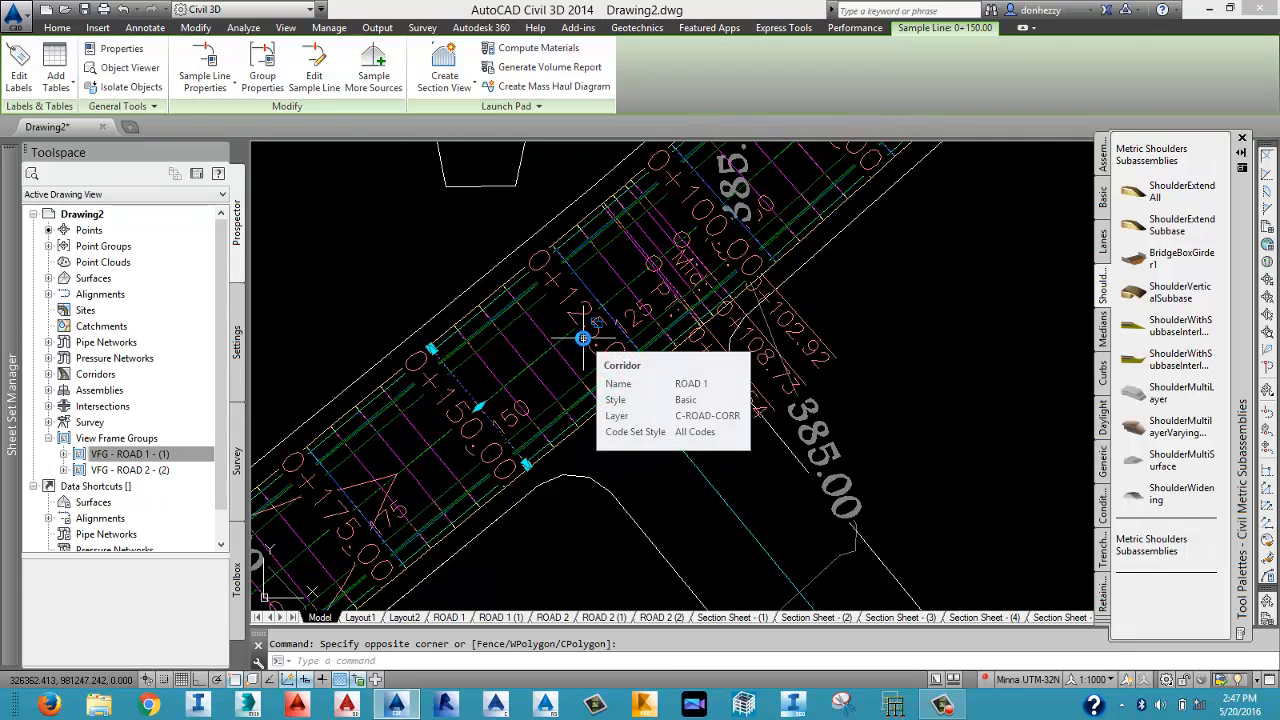
{"action": "scroll", "coordinate": [585, 335], "scroll_direction": "down", "scroll_amount": 2}
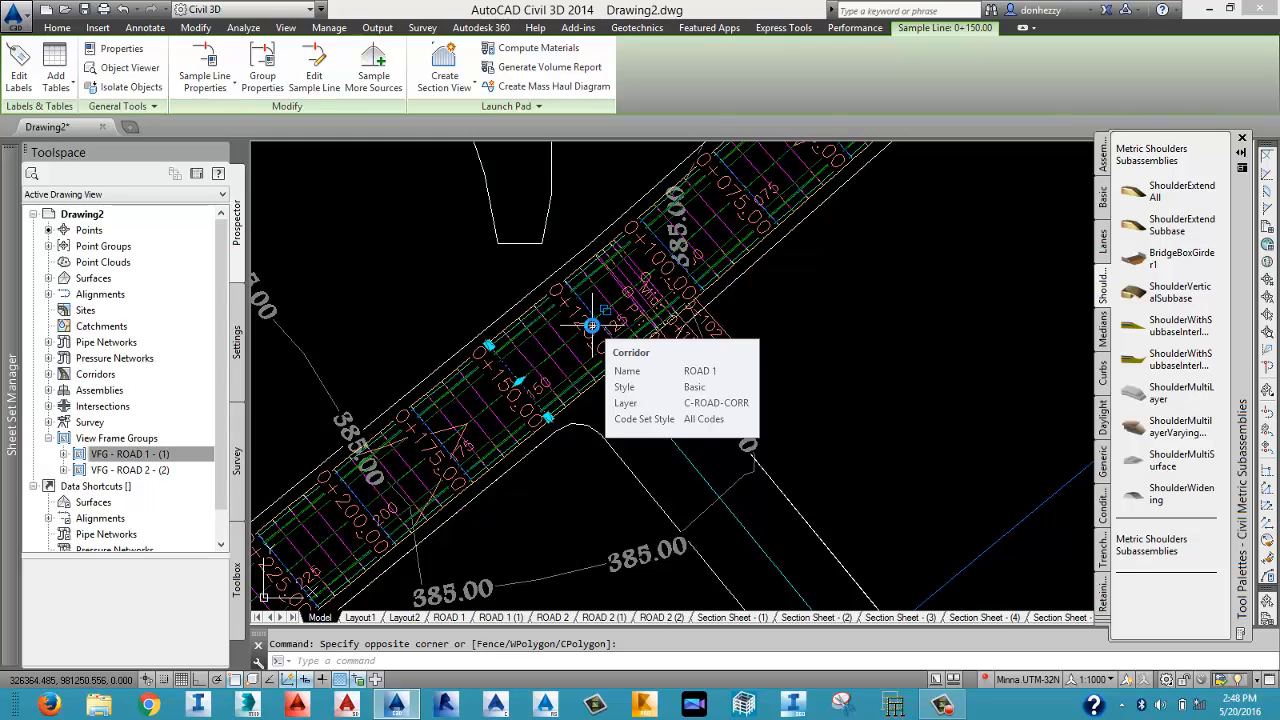
Display the classic menu bar and start the Compute Materials command for sections.
{"action": "left_click", "coordinate": [320, 9]}
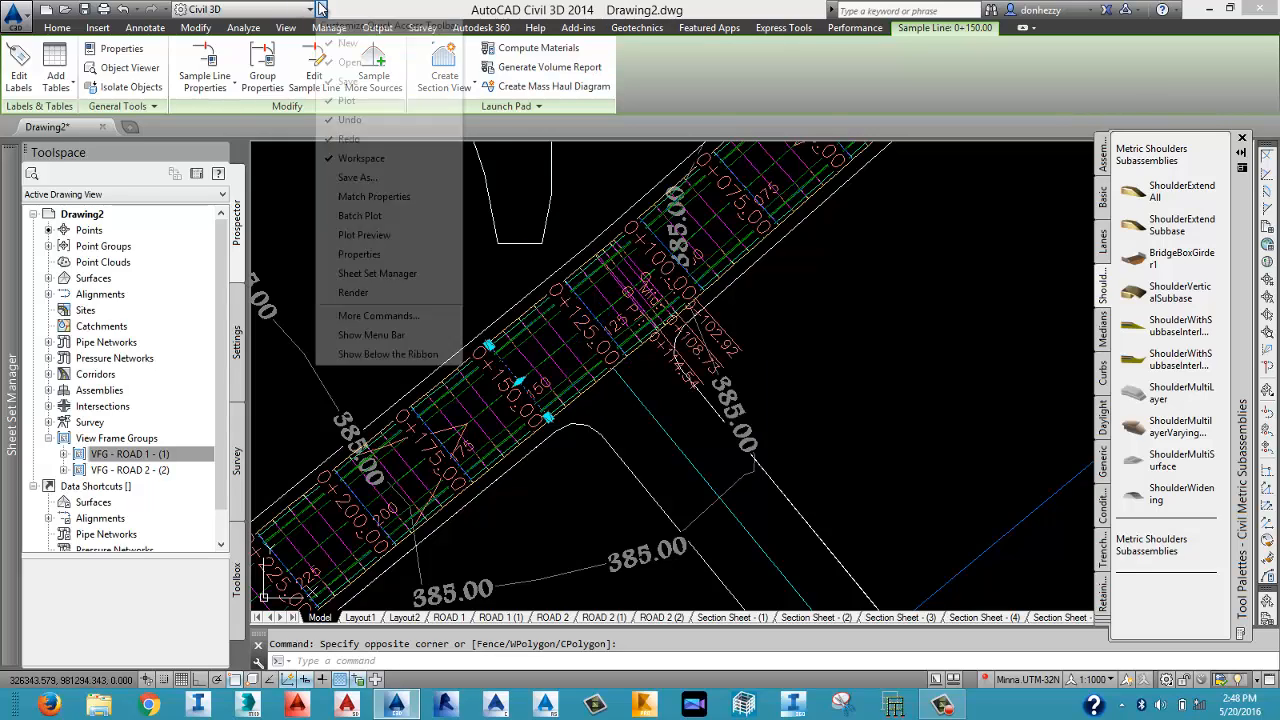
{"action": "left_click", "coordinate": [372, 335]}
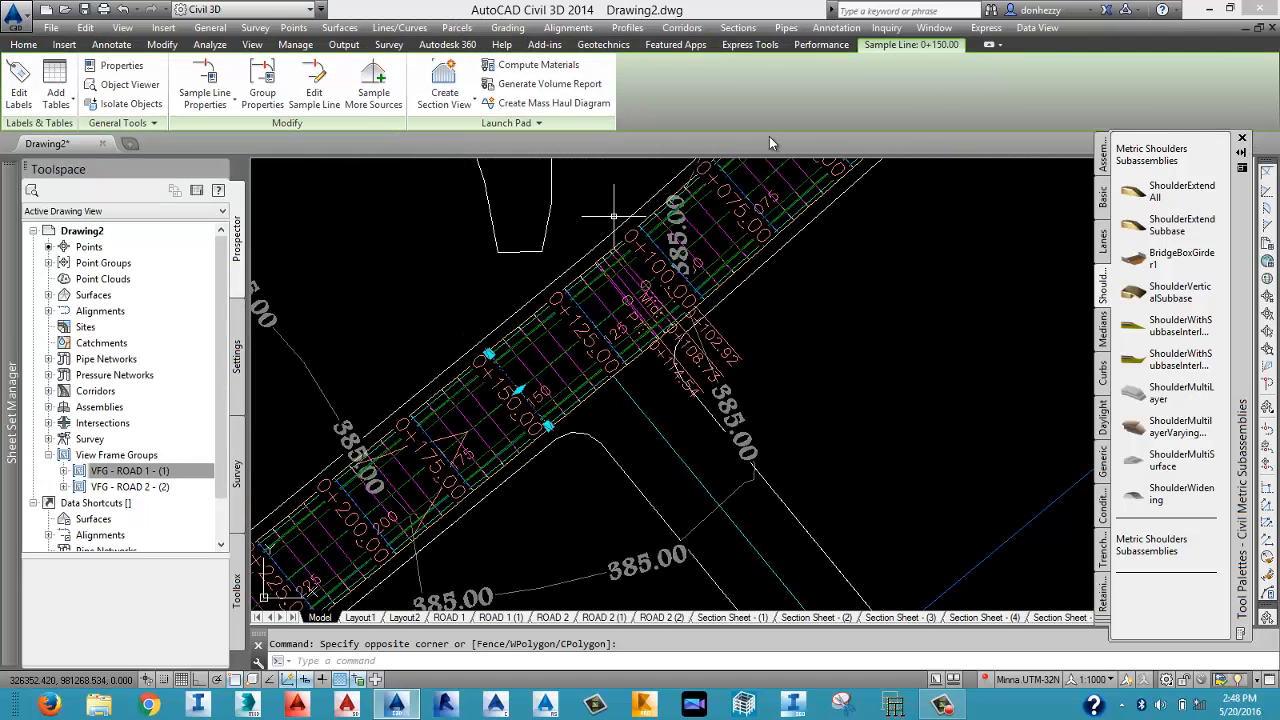
{"action": "left_click", "coordinate": [760, 28]}
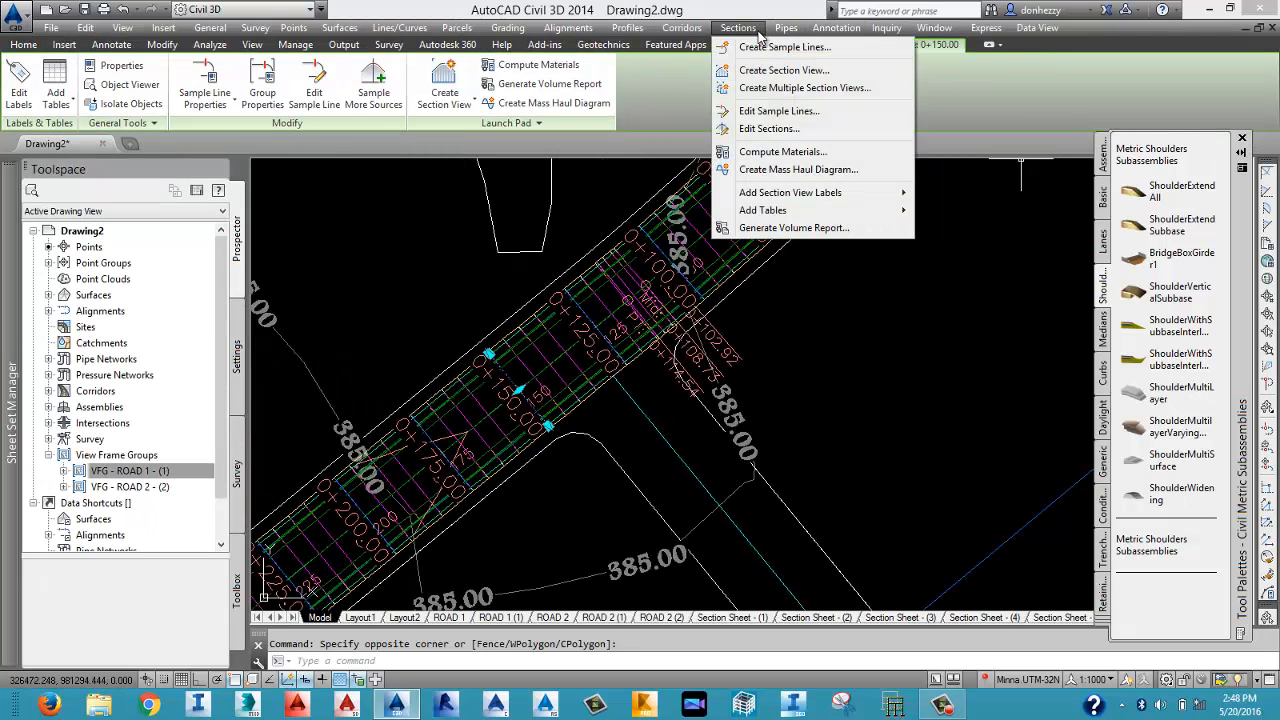
{"action": "left_click", "coordinate": [770, 152]}
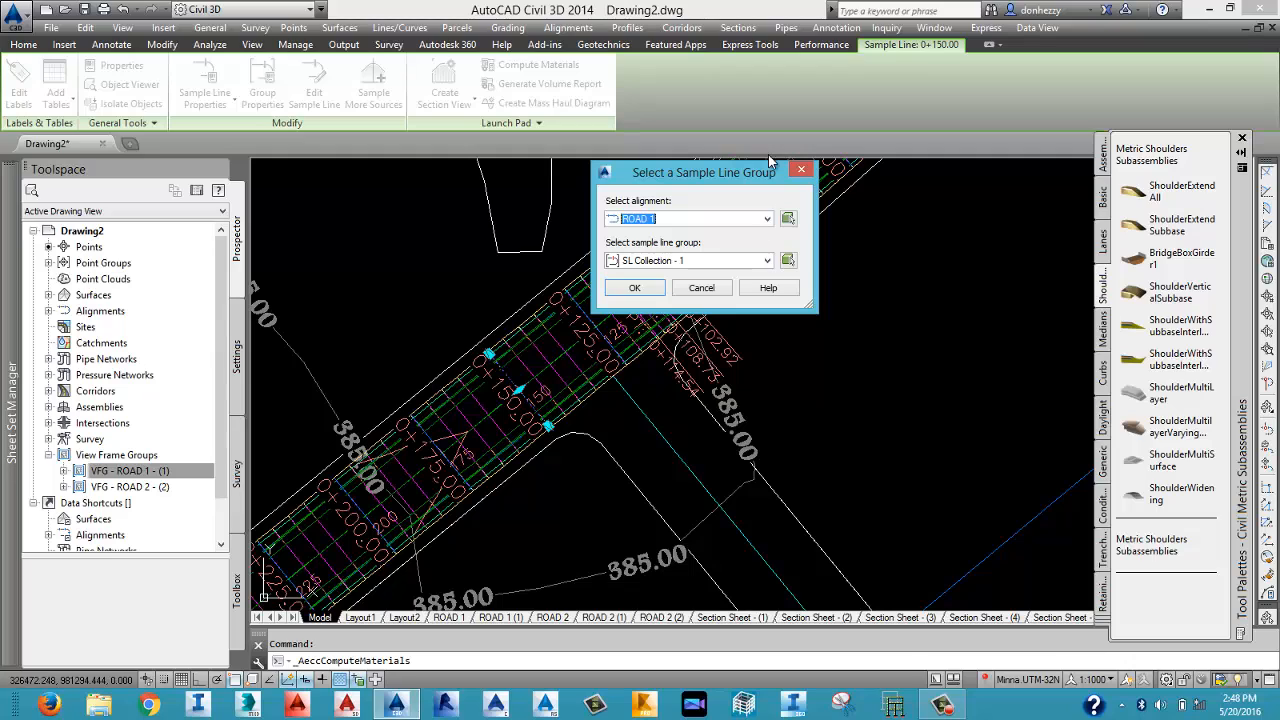
Choose the ROAD 1 alignment and sample line group SL Collection - 1 for the material computation.
{"action": "left_click", "coordinate": [706, 219]}
{"action": "left_click", "coordinate": [706, 219]}
{"action": "left_click", "coordinate": [704, 222]}
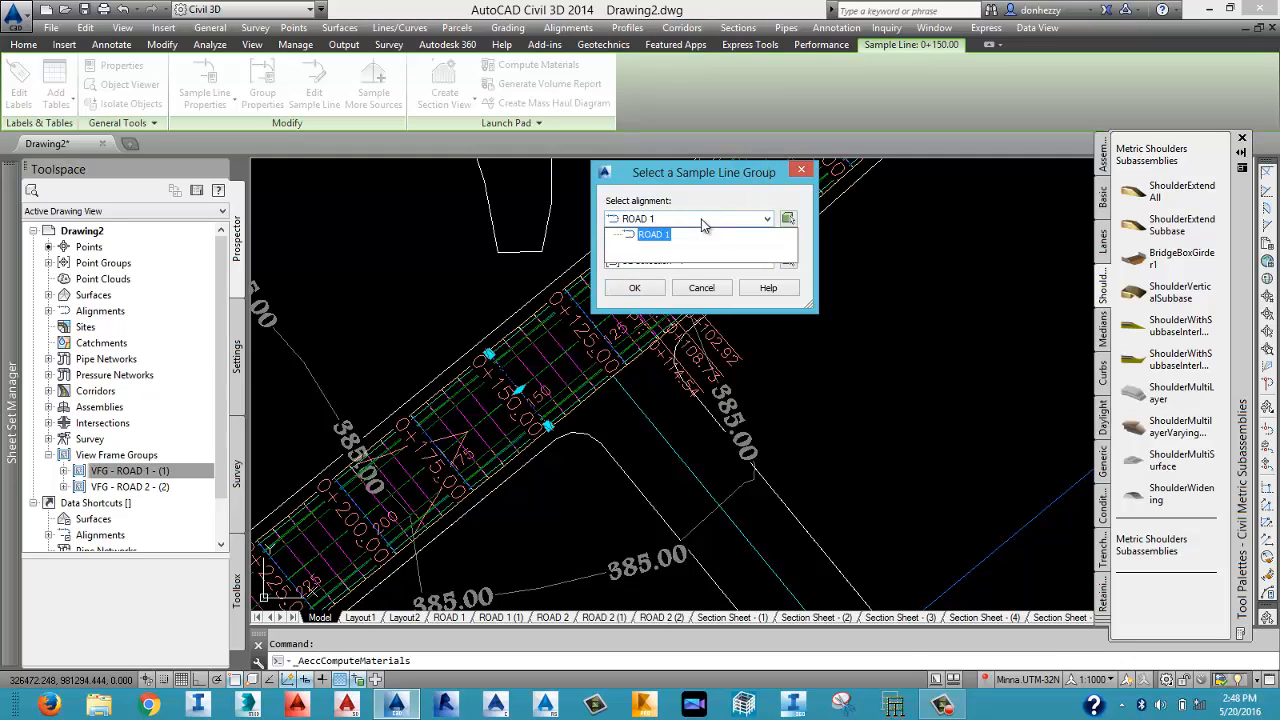
{"action": "left_click", "coordinate": [704, 226]}
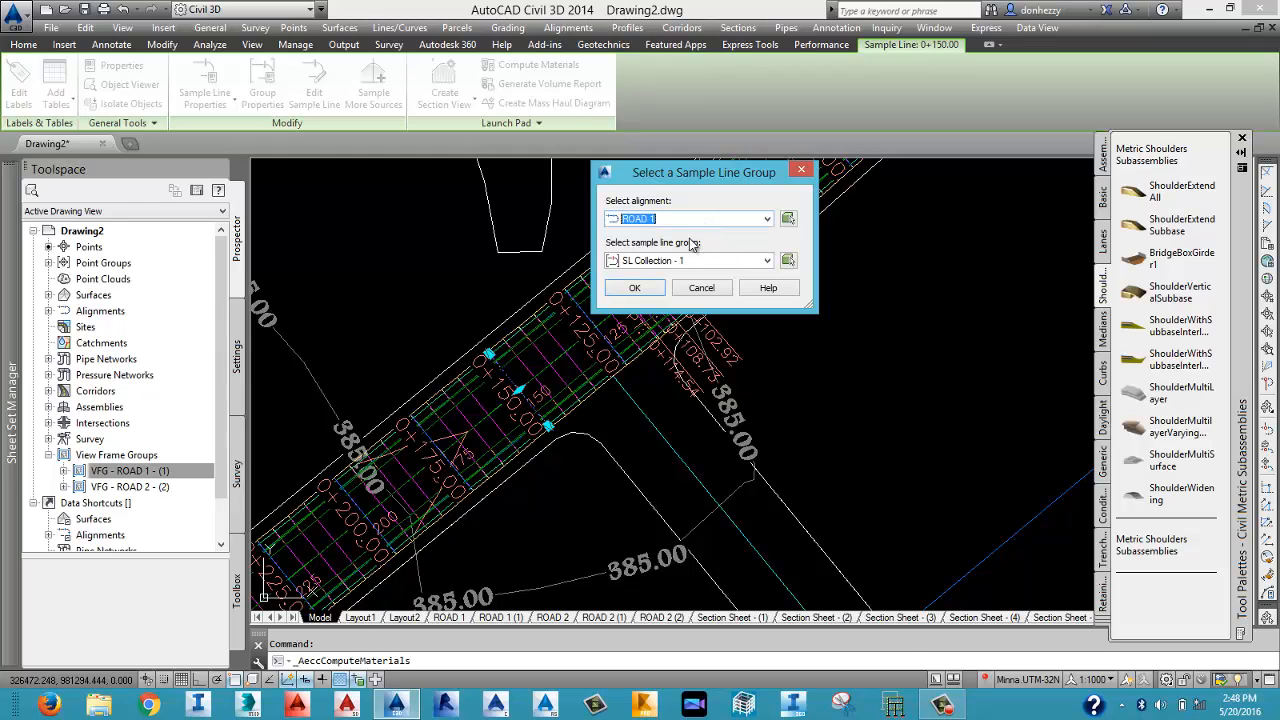
{"action": "left_click", "coordinate": [682, 261]}
{"action": "left_click", "coordinate": [666, 276]}
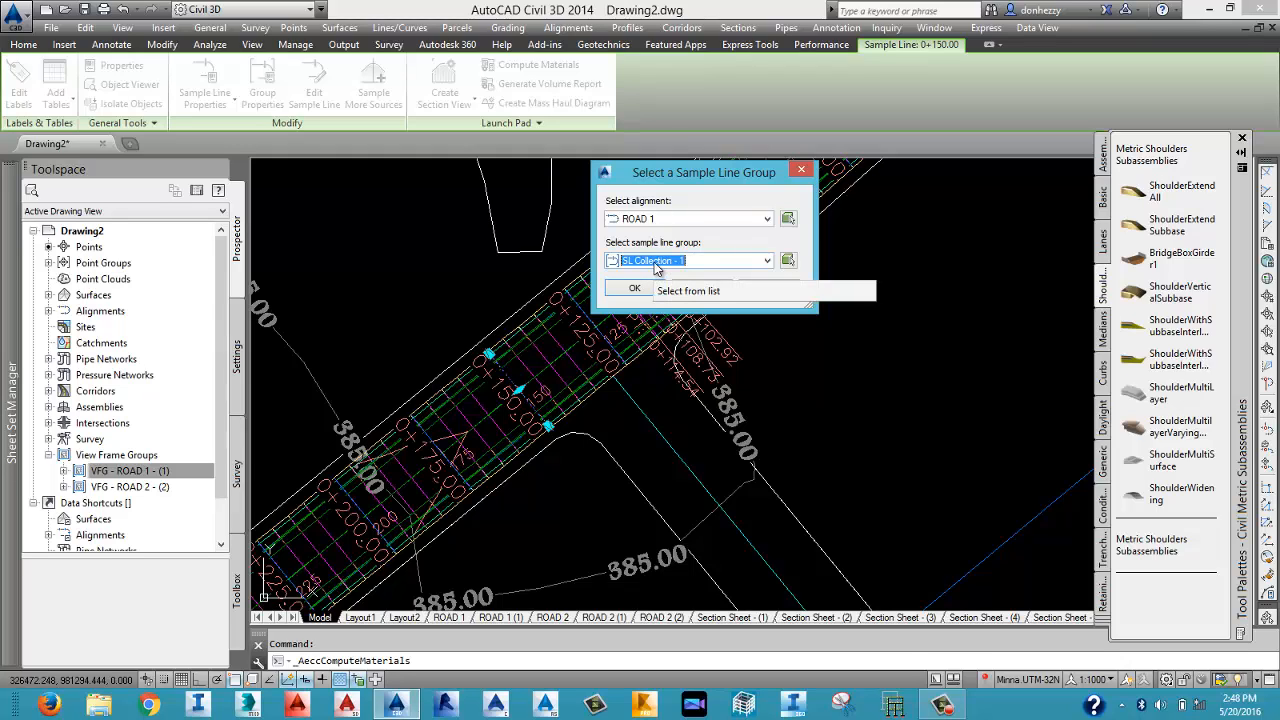
{"action": "left_click_drag", "start_coordinate": [698, 176], "coordinate": [558, 235]}
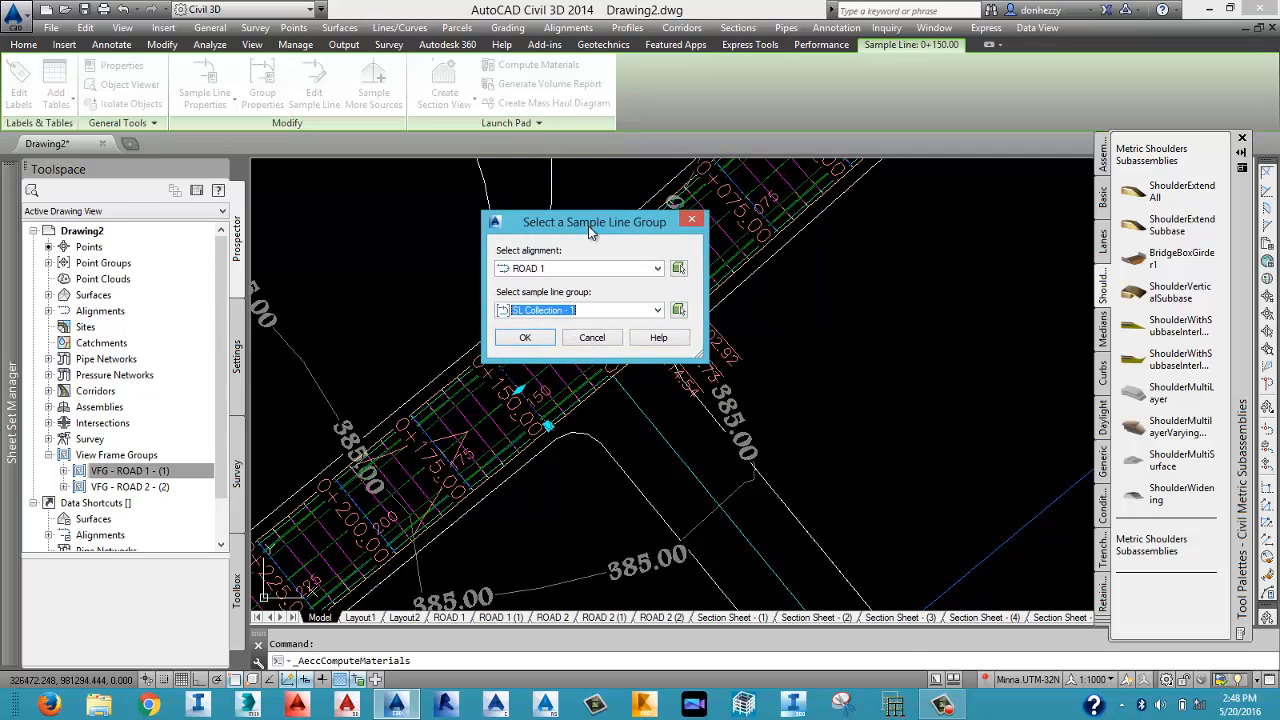
{"action": "left_click", "coordinate": [566, 270]}
{"action": "left_click", "coordinate": [566, 283]}
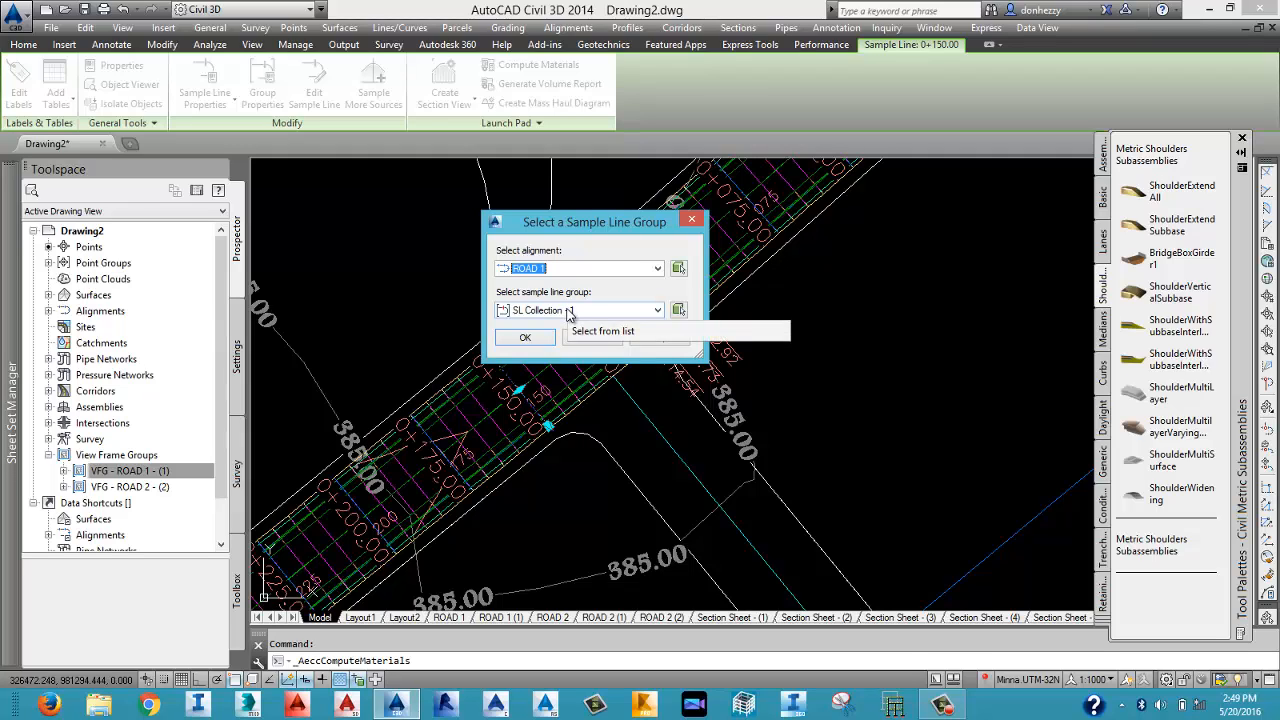
{"action": "left_click", "coordinate": [568, 311]}
{"action": "left_click", "coordinate": [548, 326]}
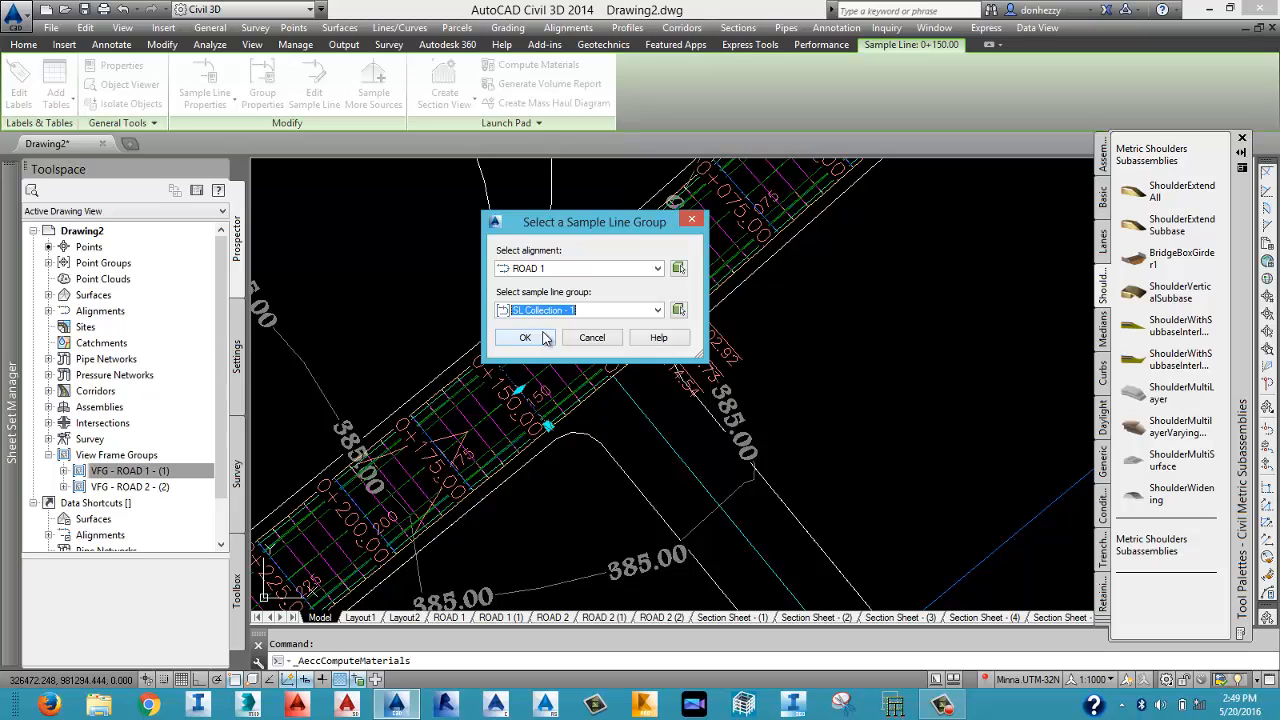
{"action": "left_click", "coordinate": [545, 338]}
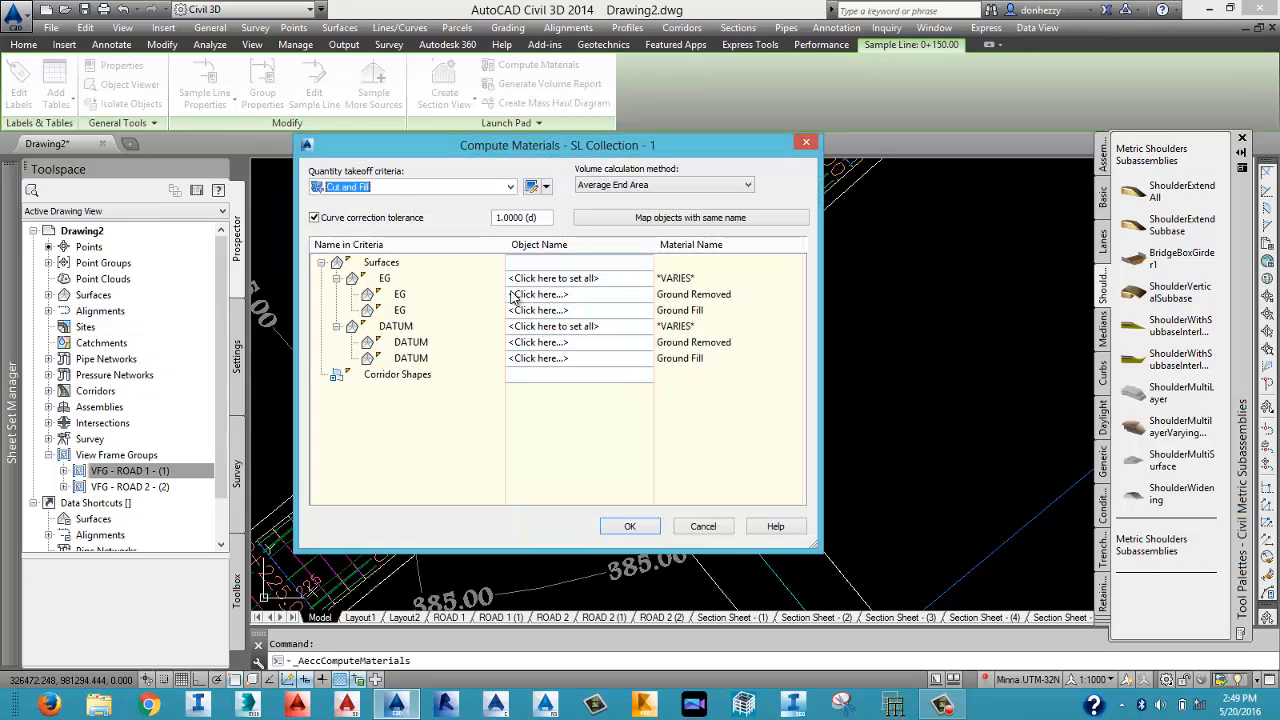
Set the quantity takeoff criteria to Earthworks.
{"action": "left_click", "coordinate": [396, 188]}
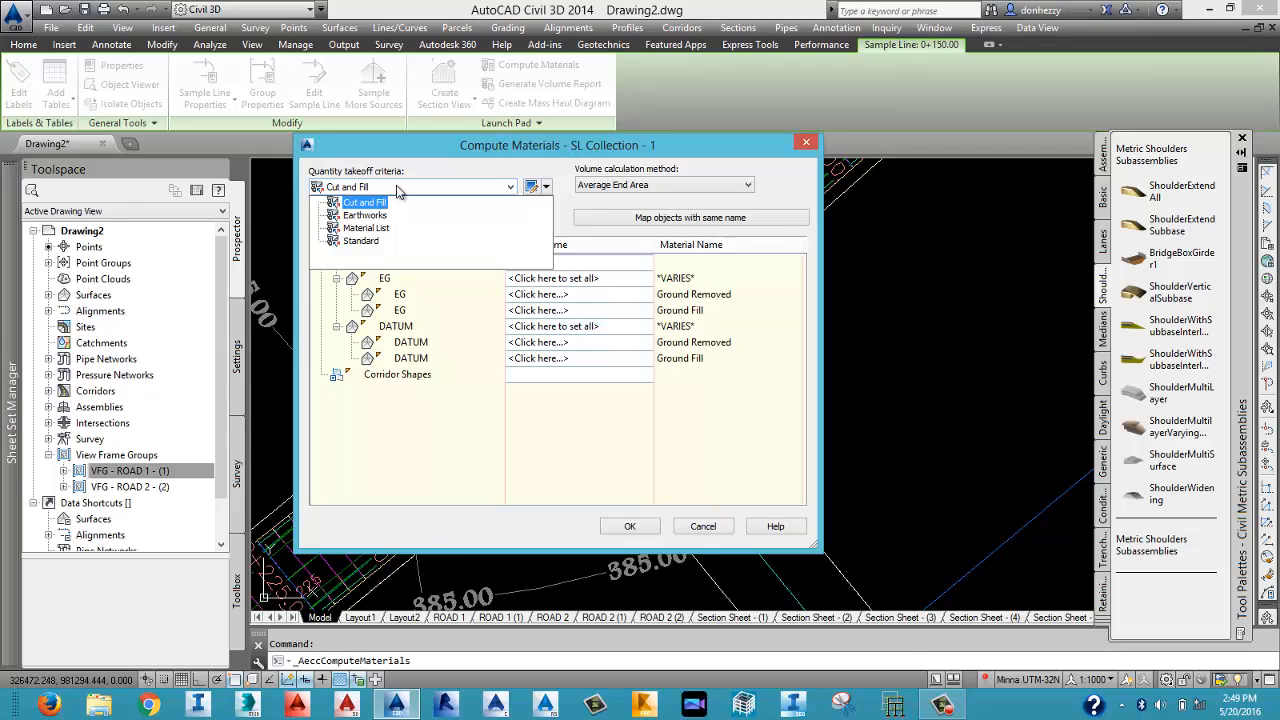
{"action": "left_click", "coordinate": [398, 188]}
{"action": "left_click", "coordinate": [398, 188]}
{"action": "left_click", "coordinate": [366, 216]}
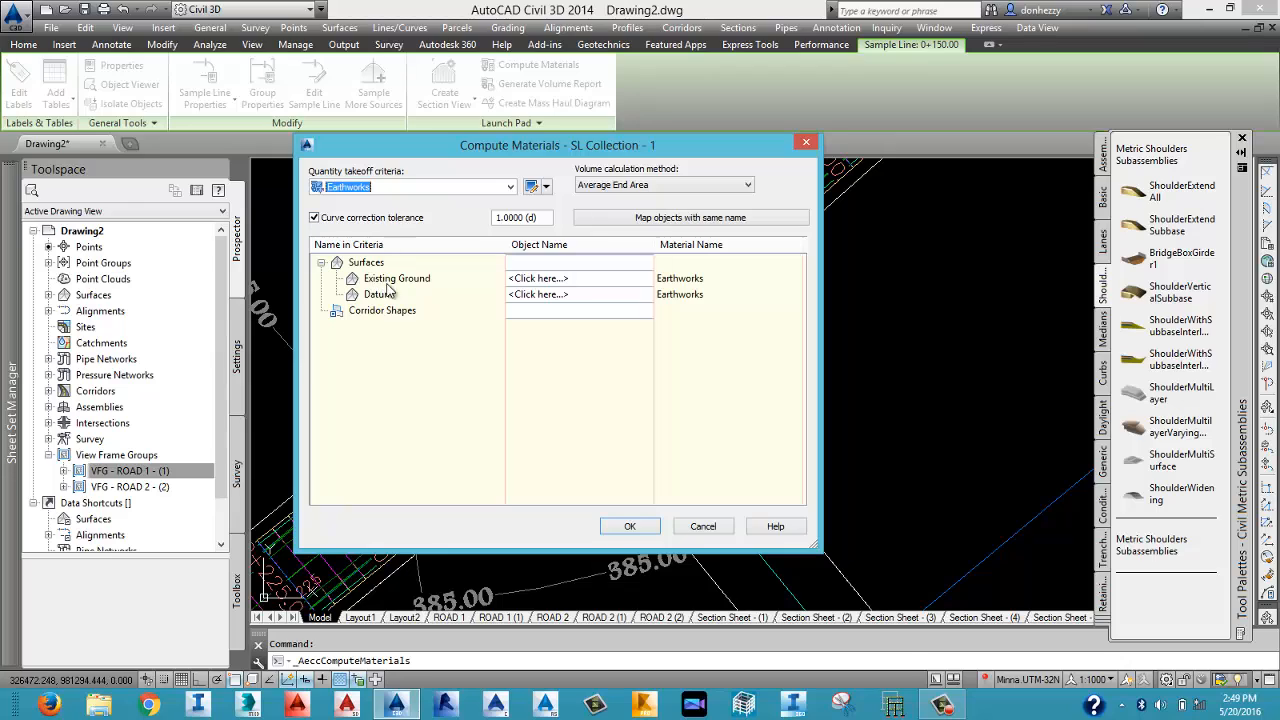
Map Existing Ground to EG and Datum to ROAD 1 ROAD 1 - DATUM SURF, compute the materials, and clear the sample line selection.
{"action": "left_click", "coordinate": [566, 279]}
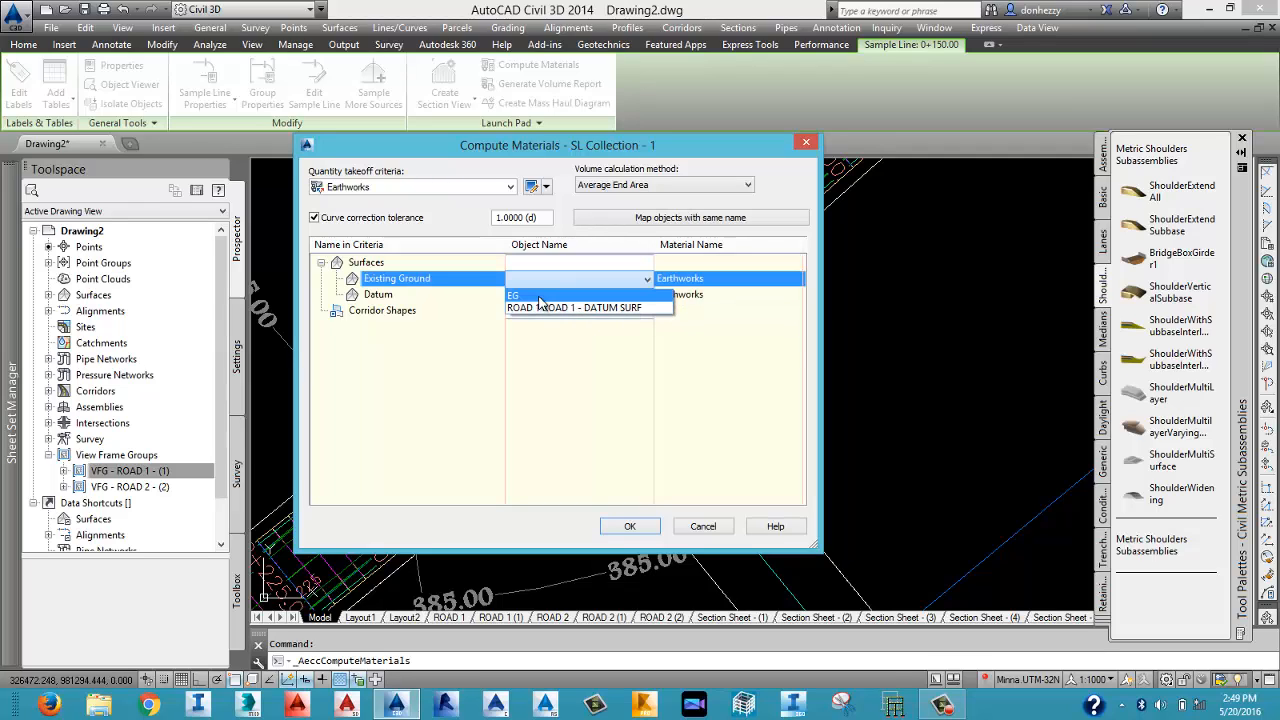
{"action": "left_click", "coordinate": [538, 296]}
{"action": "left_click", "coordinate": [538, 296]}
{"action": "left_click", "coordinate": [550, 310]}
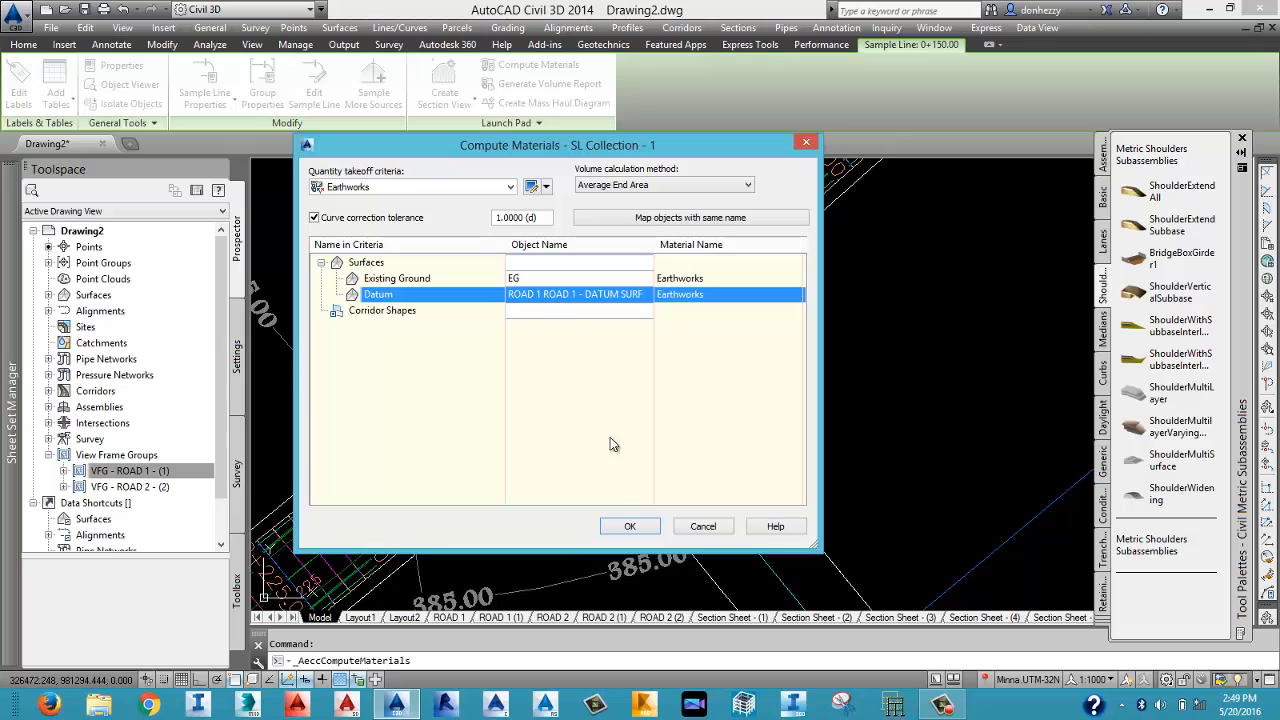
{"action": "left_click", "coordinate": [627, 527]}
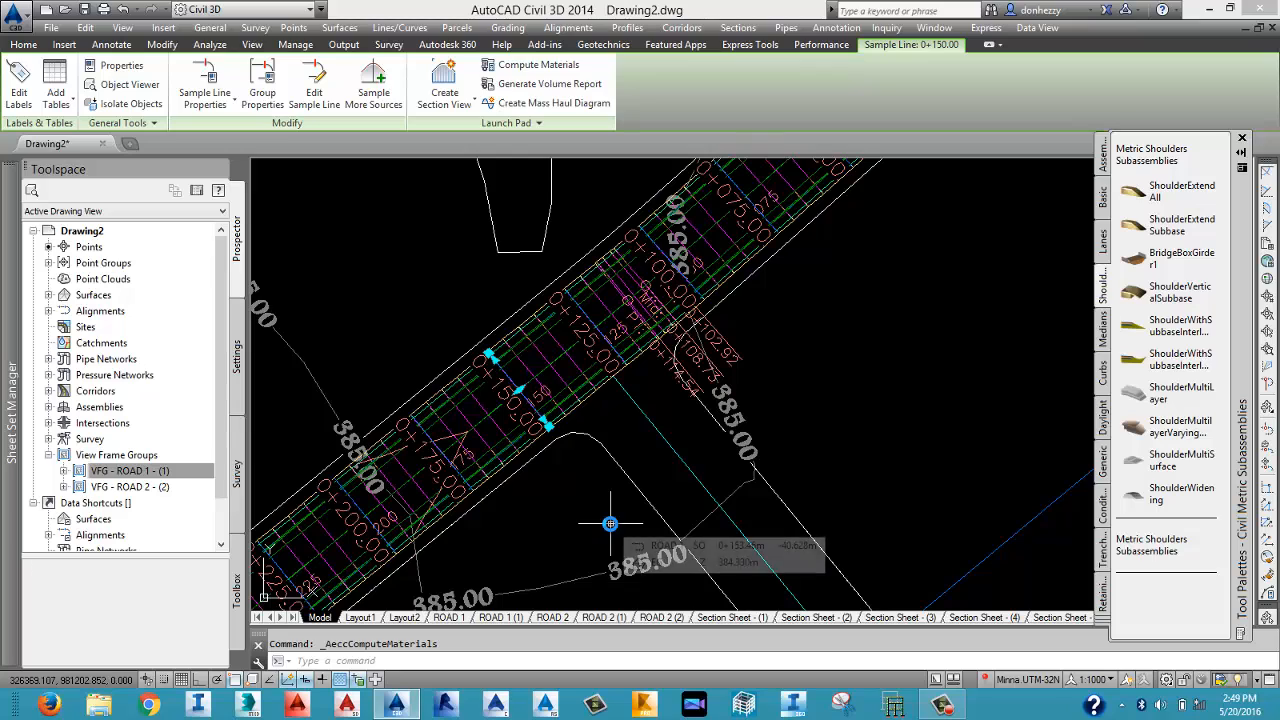
{"action": "left_click", "coordinate": [888, 333]}
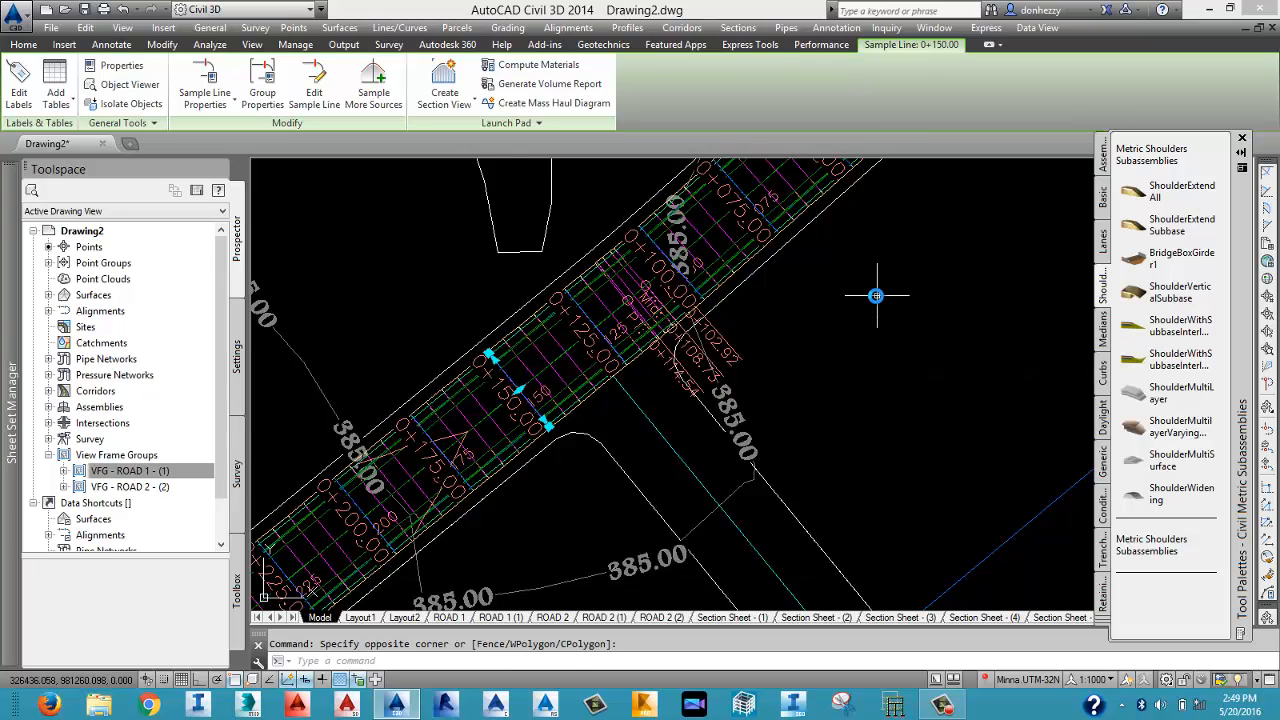
{"action": "key", "text": "Escape"}
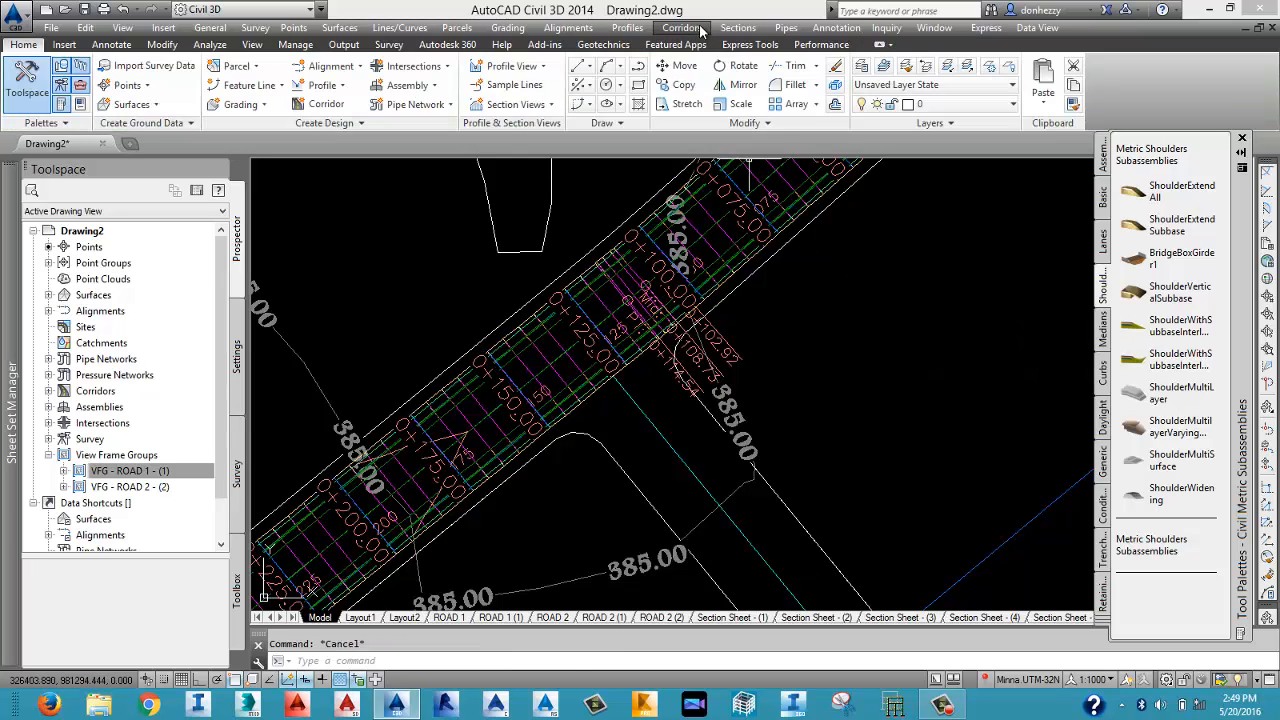
{"action": "left_click", "coordinate": [737, 28]}
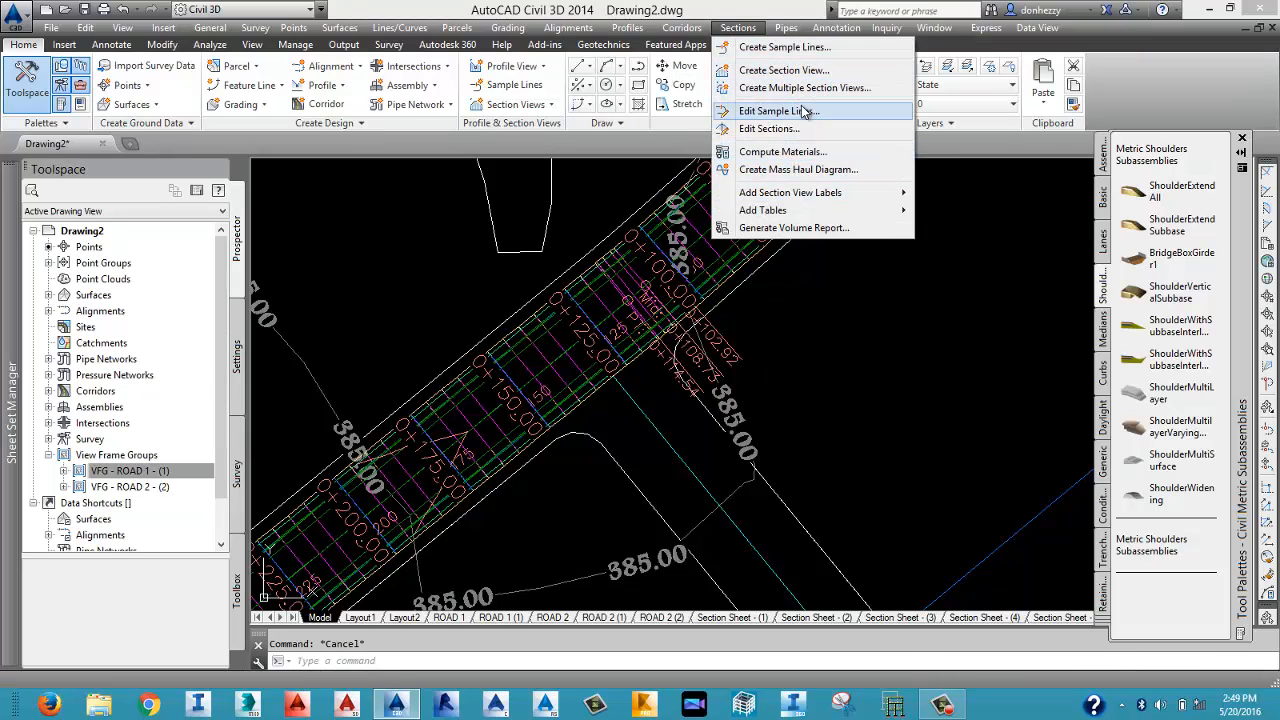
{"action": "left_click", "coordinate": [906, 387]}
{"action": "left_click", "coordinate": [902, 350]}
{"action": "scroll", "coordinate": [902, 352], "scroll_direction": "down", "scroll_amount": 6}
{"action": "key", "text": "Escape"}
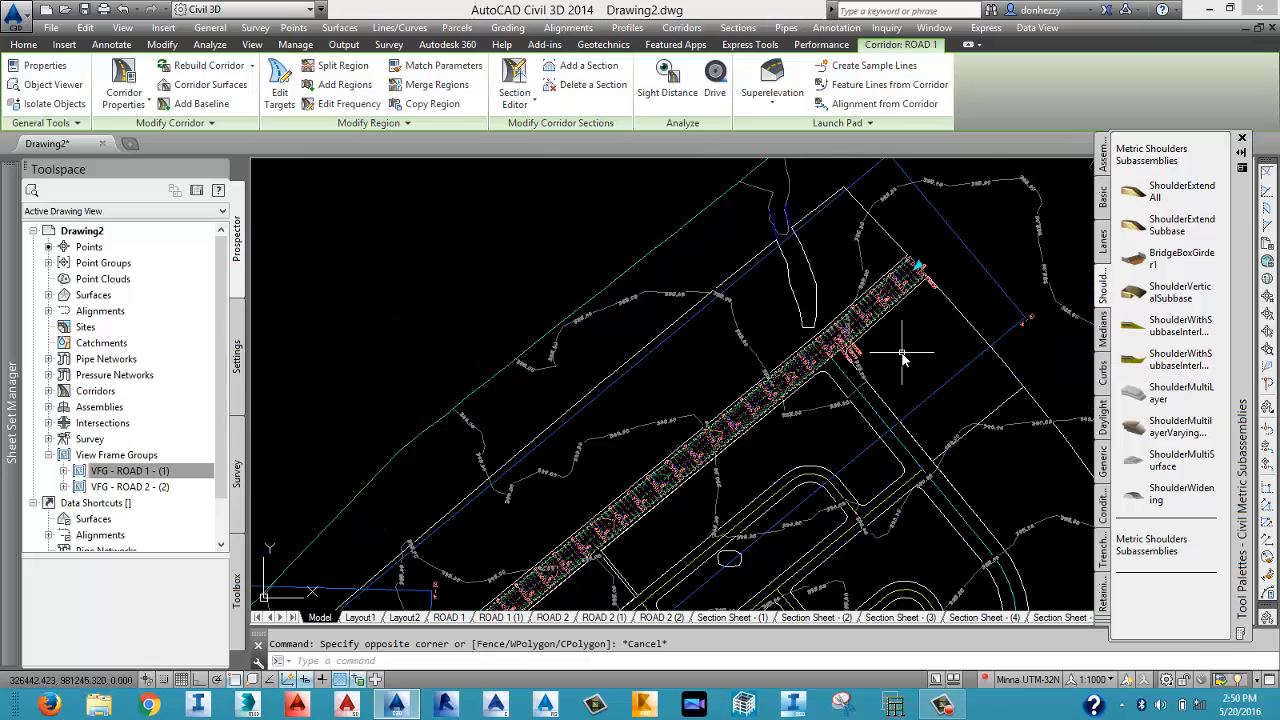
{"action": "middle_click_drag", "start_coordinate": [817, 444], "coordinate": [816, 430]}
{"action": "key", "text": "Escape"}
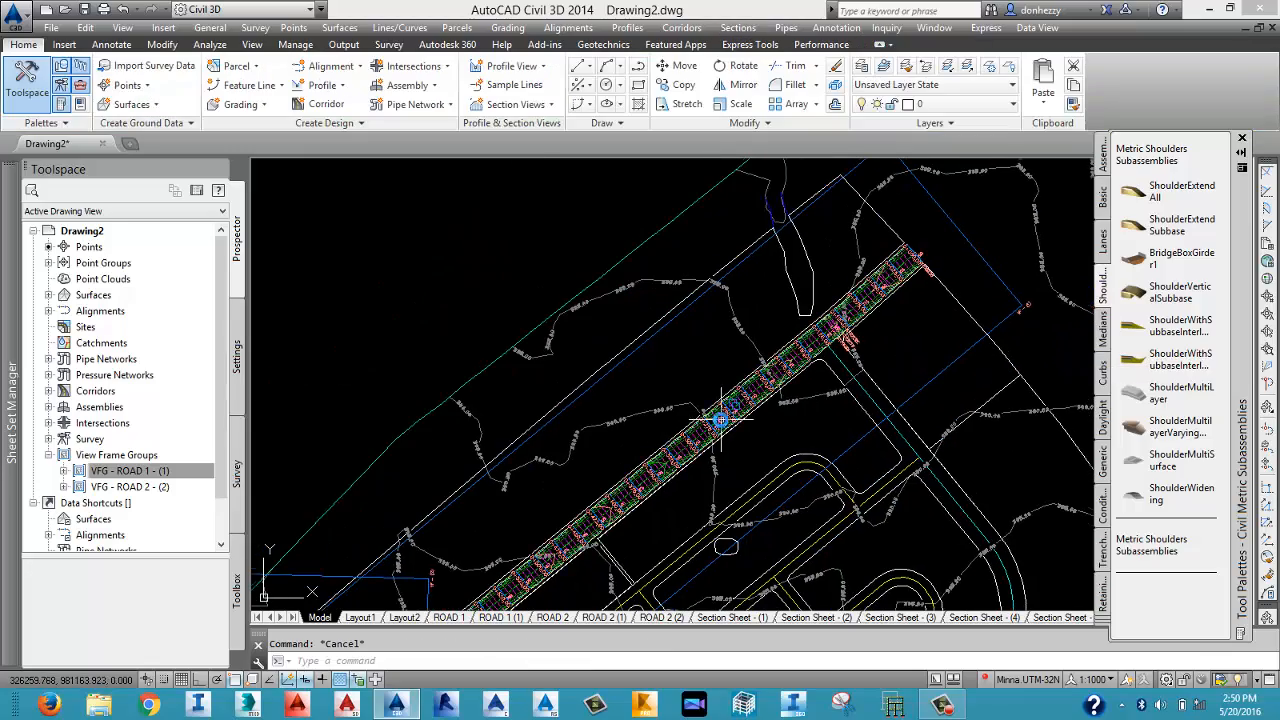
{"action": "middle_click_drag", "start_coordinate": [722, 418], "coordinate": [735, 293]}
{"action": "scroll", "coordinate": [733, 298], "scroll_direction": "down", "scroll_amount": 5}
{"action": "scroll", "coordinate": [593, 454], "scroll_direction": "up", "scroll_amount": 3}
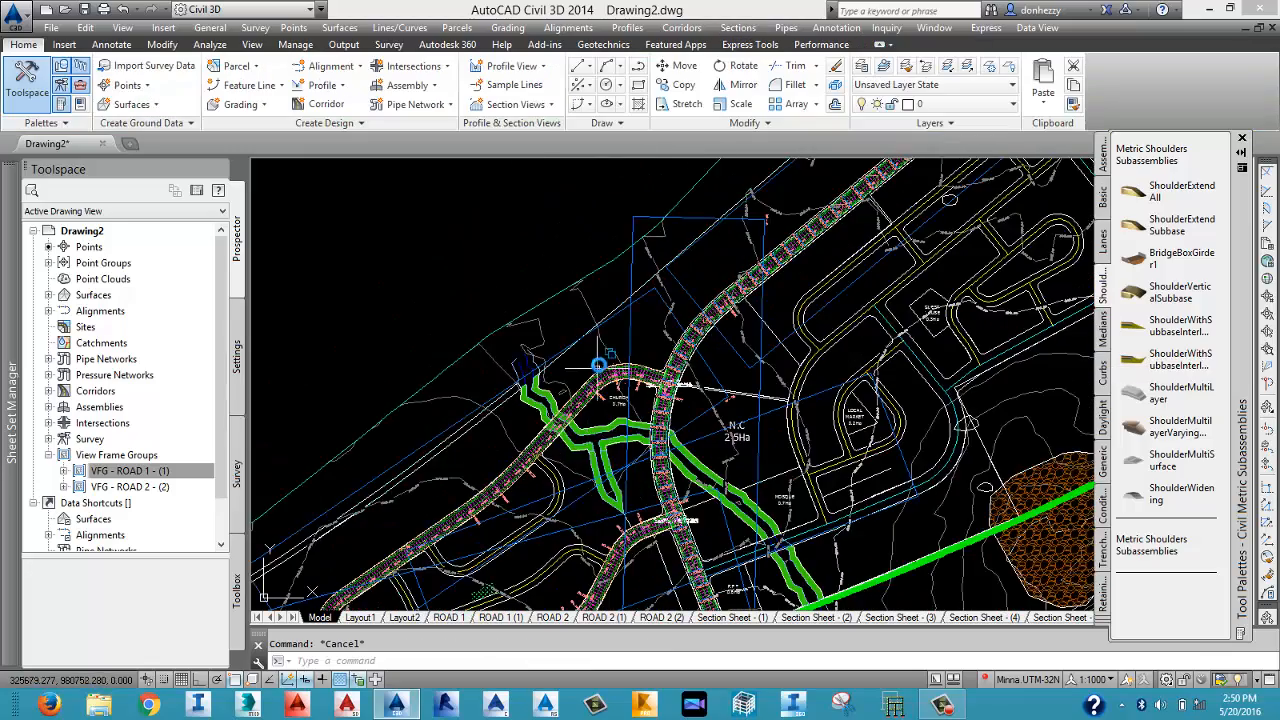
{"action": "scroll", "coordinate": [599, 363], "scroll_direction": "up", "scroll_amount": 3}
{"action": "scroll", "coordinate": [599, 363], "scroll_direction": "up", "scroll_amount": 2}
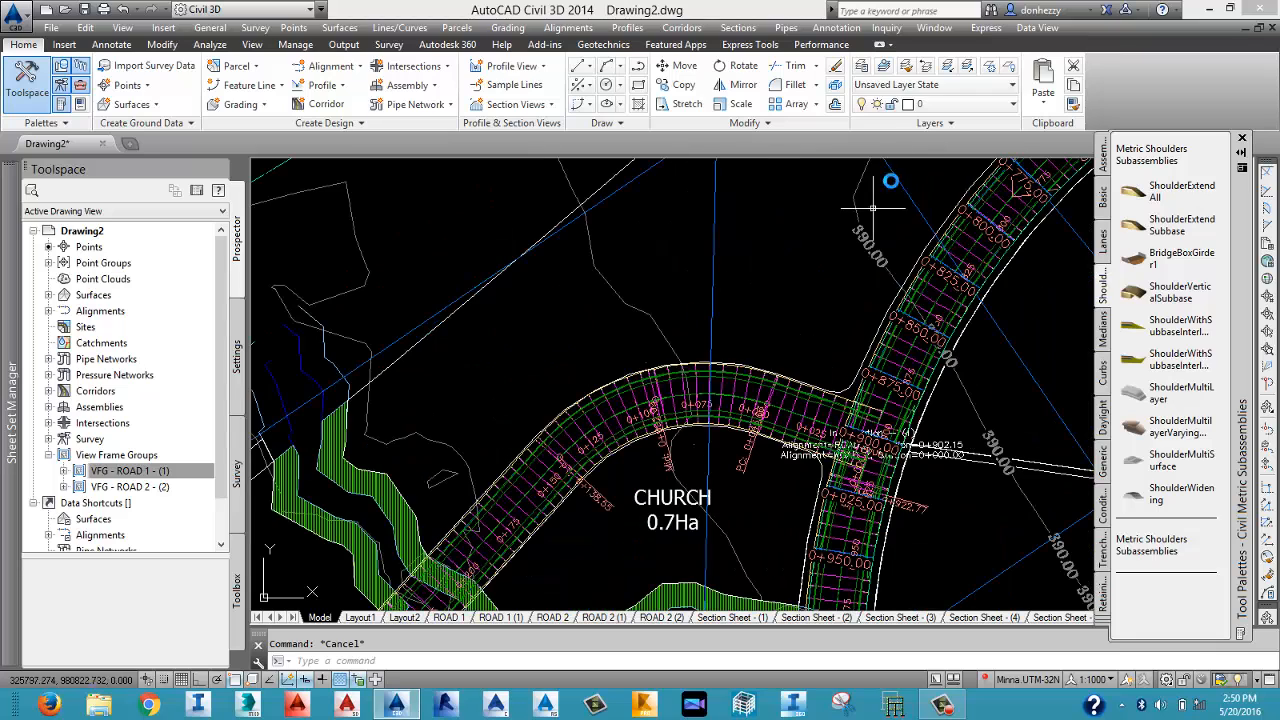
{"action": "left_click", "coordinate": [737, 28]}
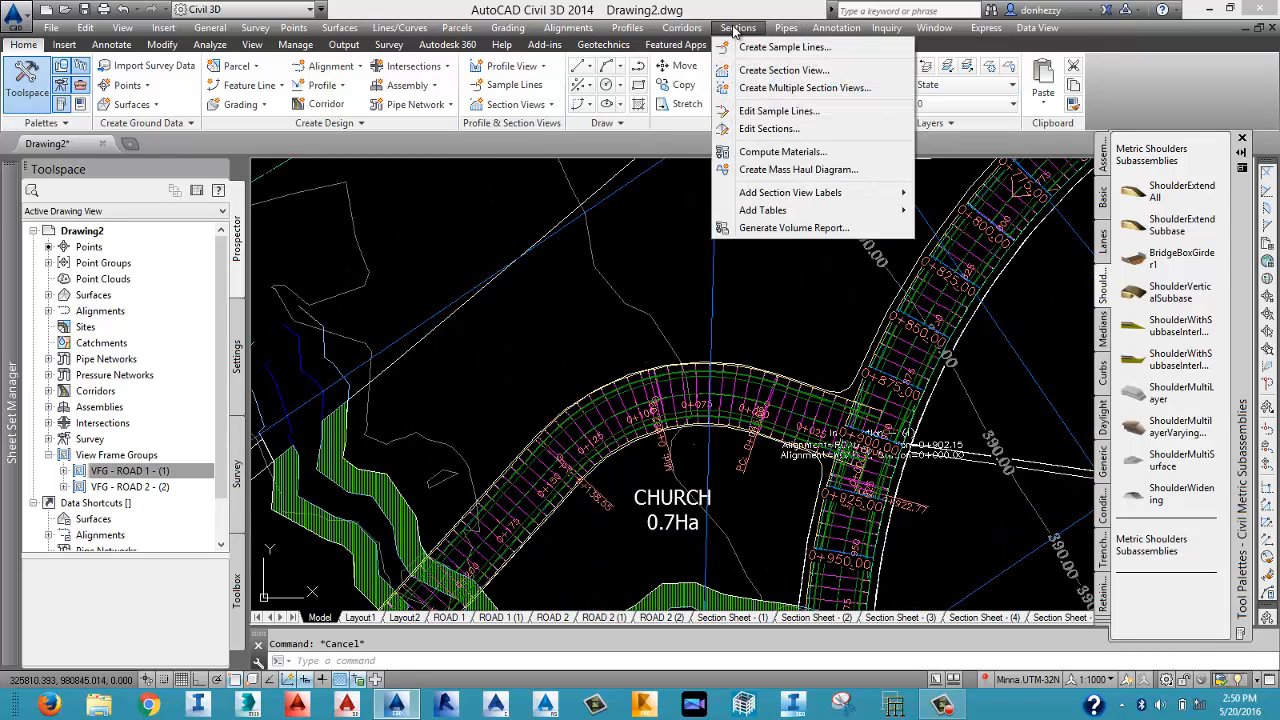
{"action": "left_click", "coordinate": [795, 152]}
{"action": "left_click", "coordinate": [590, 269]}
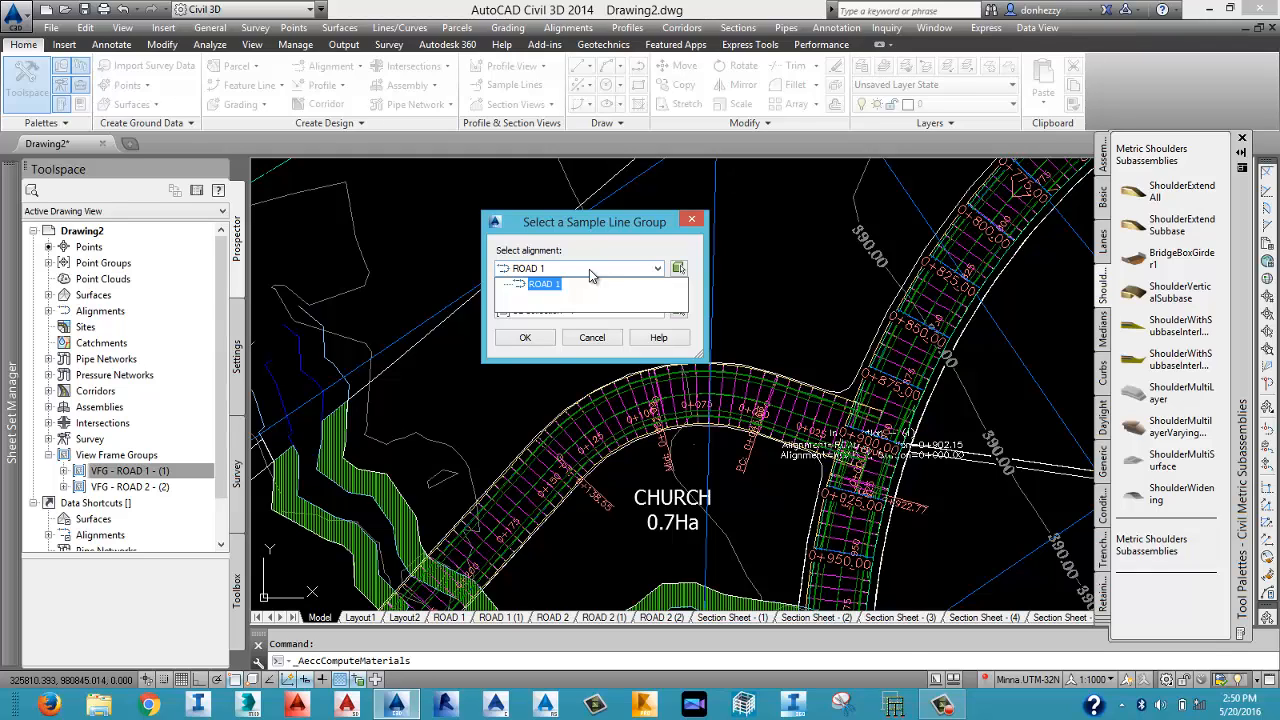
{"action": "left_click", "coordinate": [588, 340]}
{"action": "left_click", "coordinate": [592, 337]}
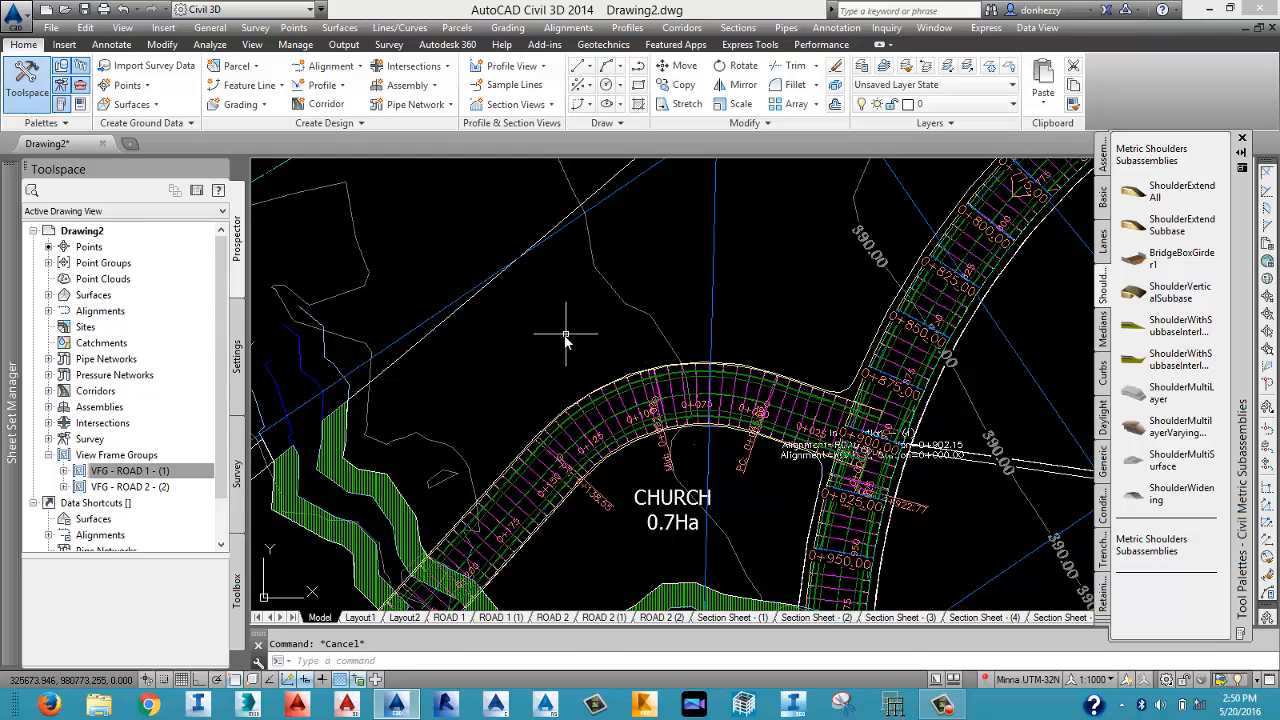
{"action": "left_click", "coordinate": [565, 340]}
{"action": "scroll", "coordinate": [500, 312], "scroll_direction": "down", "scroll_amount": 5}
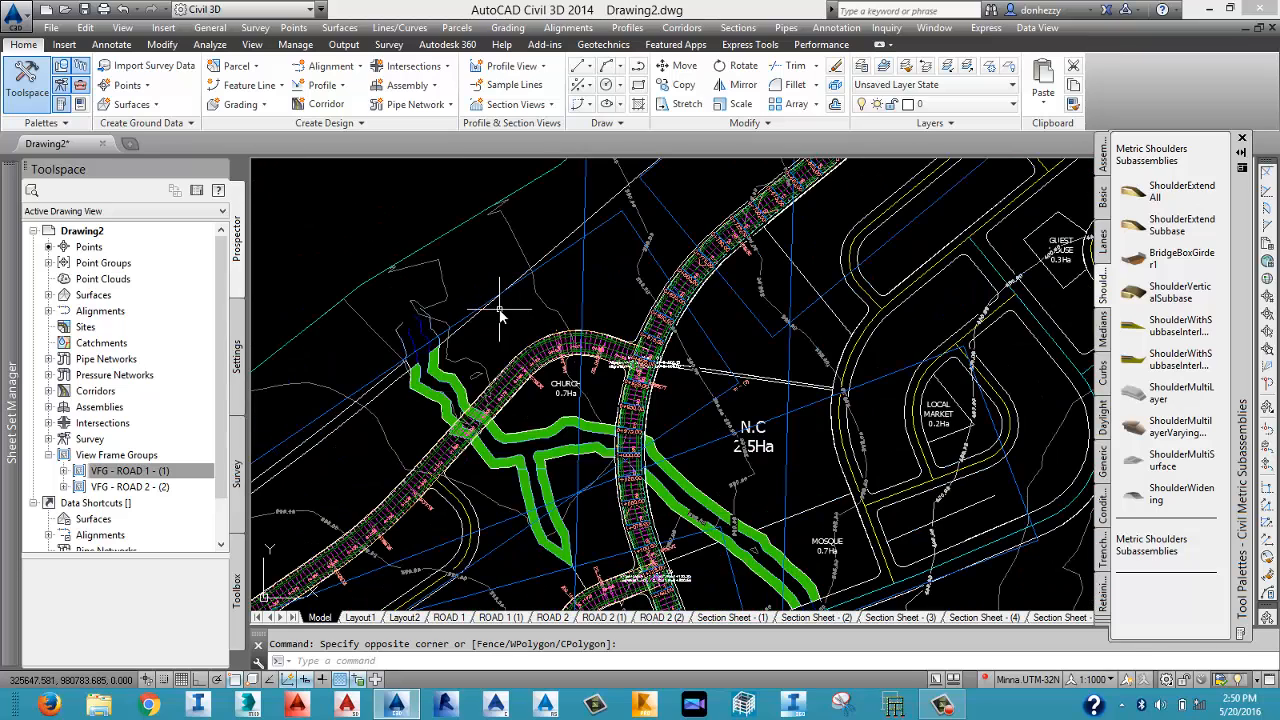
{"action": "scroll", "coordinate": [490, 330], "scroll_direction": "down", "scroll_amount": 2}
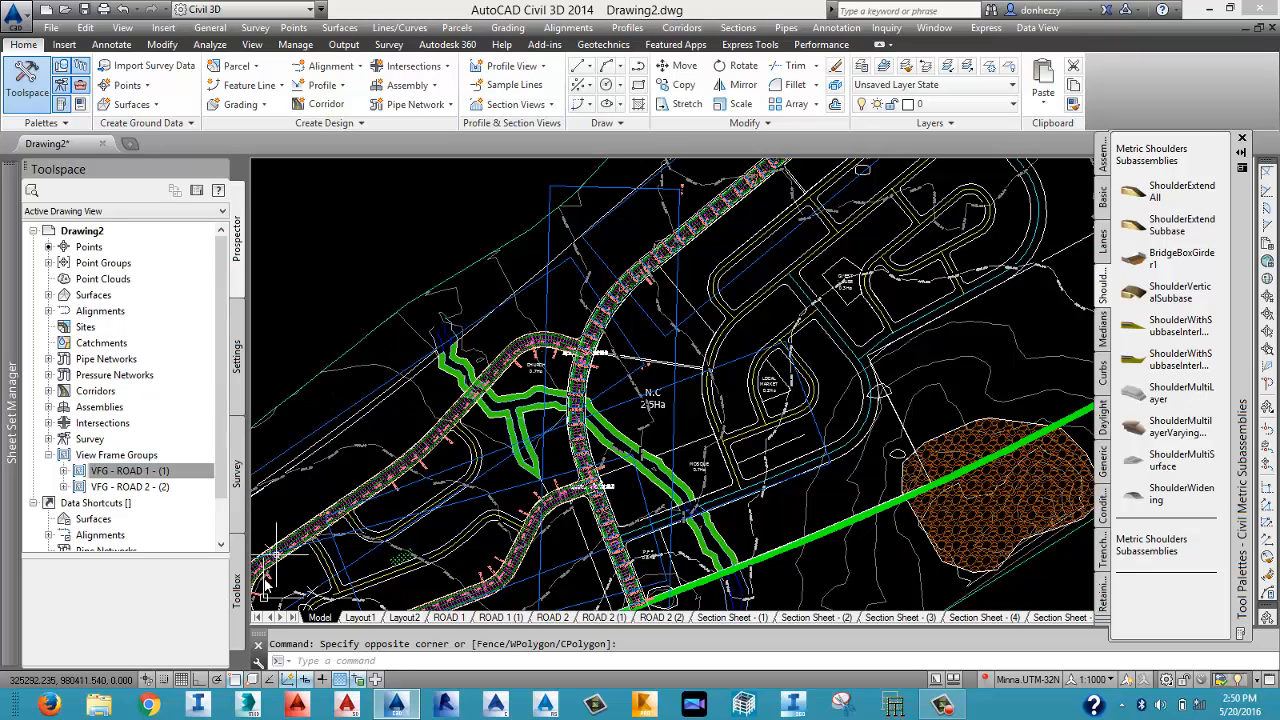
Show the Toolspace toolbox, then start the section volume report with alignment ROAD 1 and sample line group SL Collection - 1.
{"action": "left_click", "coordinate": [240, 622]}
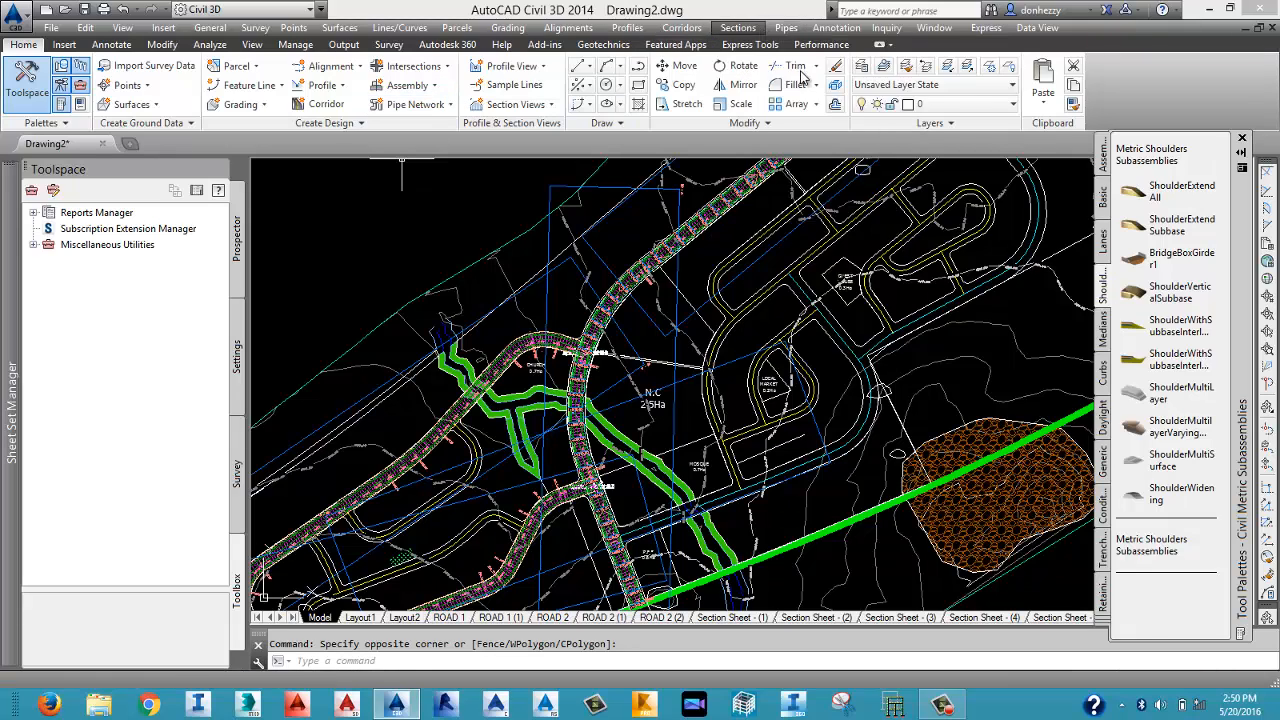
{"action": "left_click", "coordinate": [787, 28]}
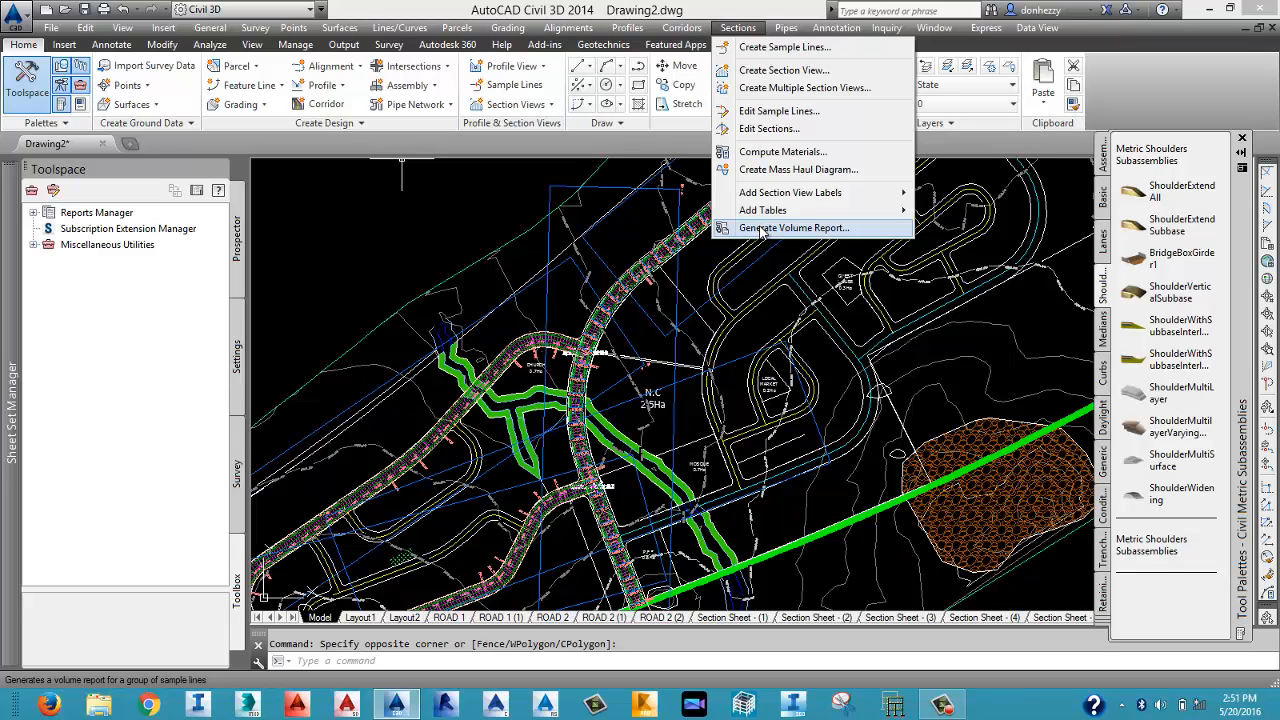
{"action": "left_click", "coordinate": [762, 229]}
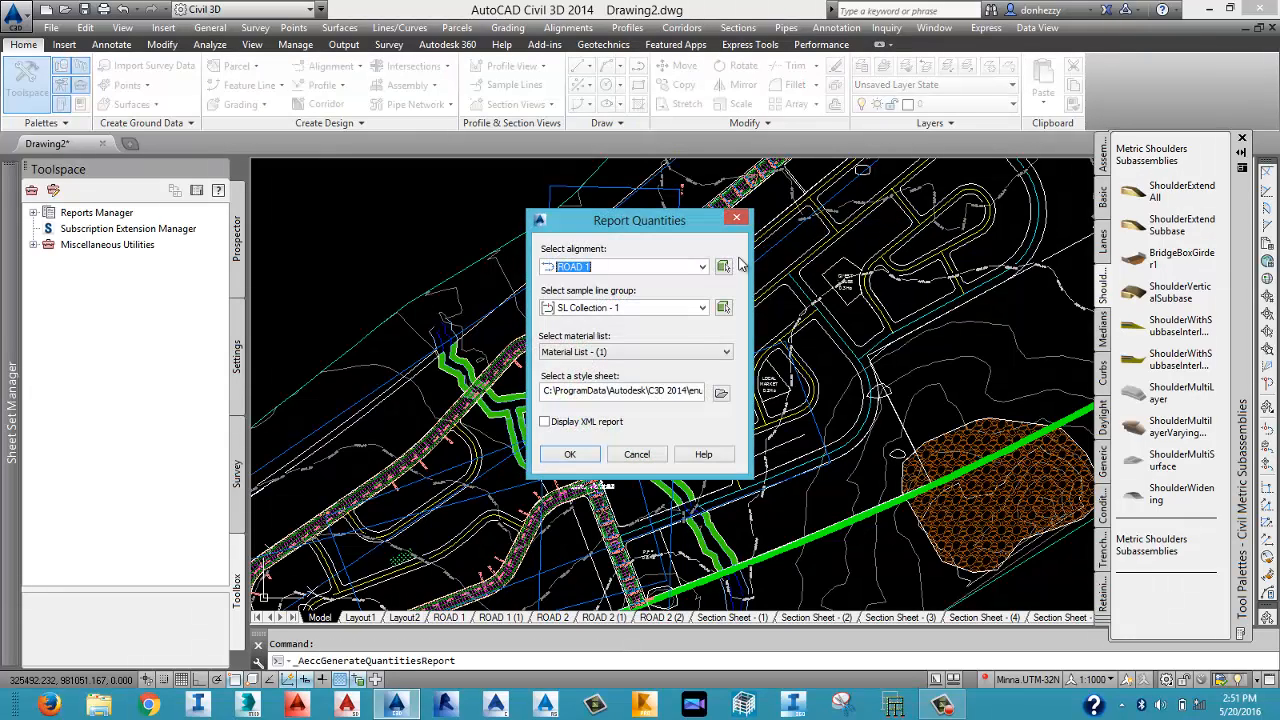
{"action": "left_click", "coordinate": [661, 266]}
{"action": "left_click", "coordinate": [661, 266]}
Apply the earthwork style sheet to the quantities report, generate it, and allow its scripts to run in Internet Explorer.
{"action": "left_click", "coordinate": [721, 392]}
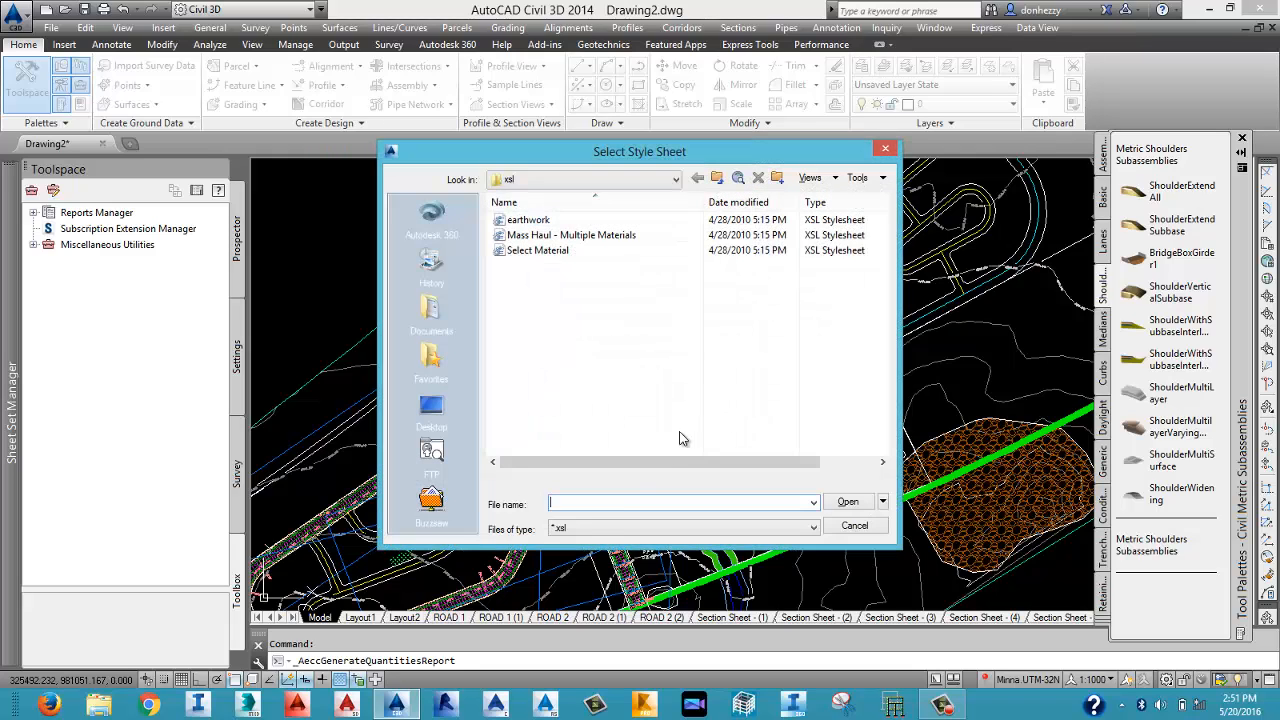
{"action": "left_click", "coordinate": [580, 528]}
{"action": "left_click", "coordinate": [580, 529]}
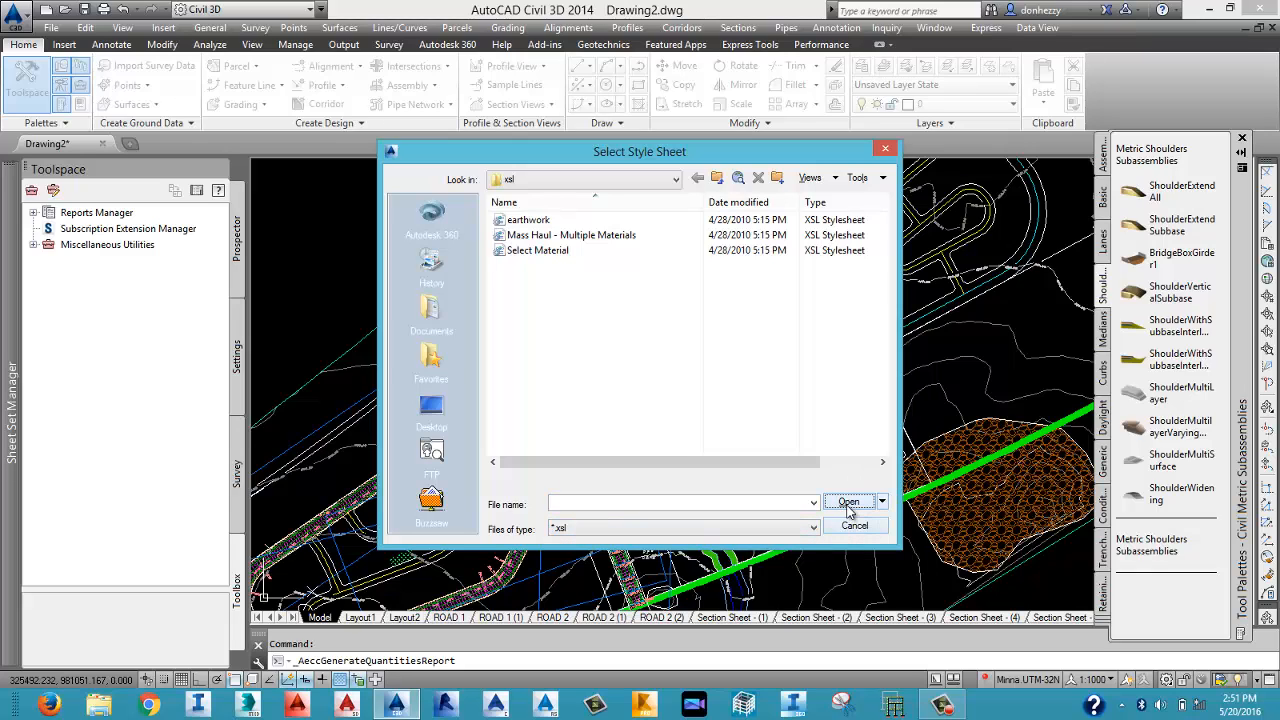
{"action": "left_click", "coordinate": [530, 222]}
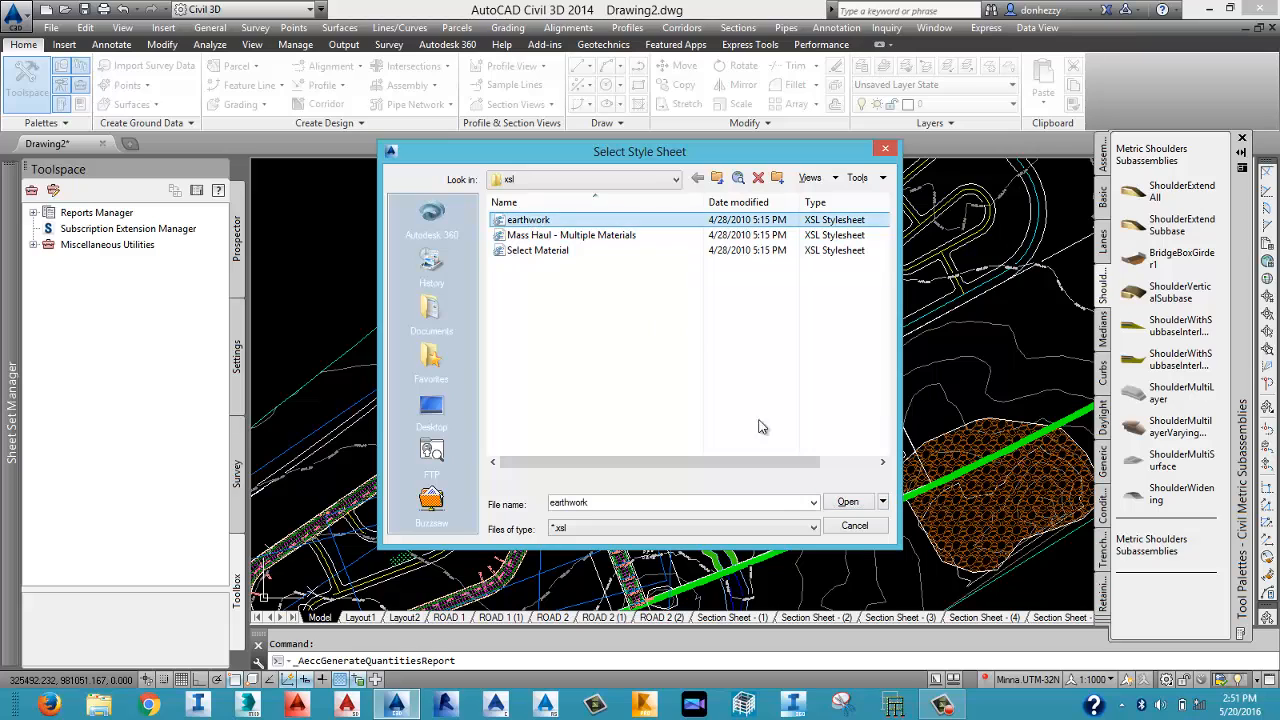
{"action": "left_click", "coordinate": [846, 502]}
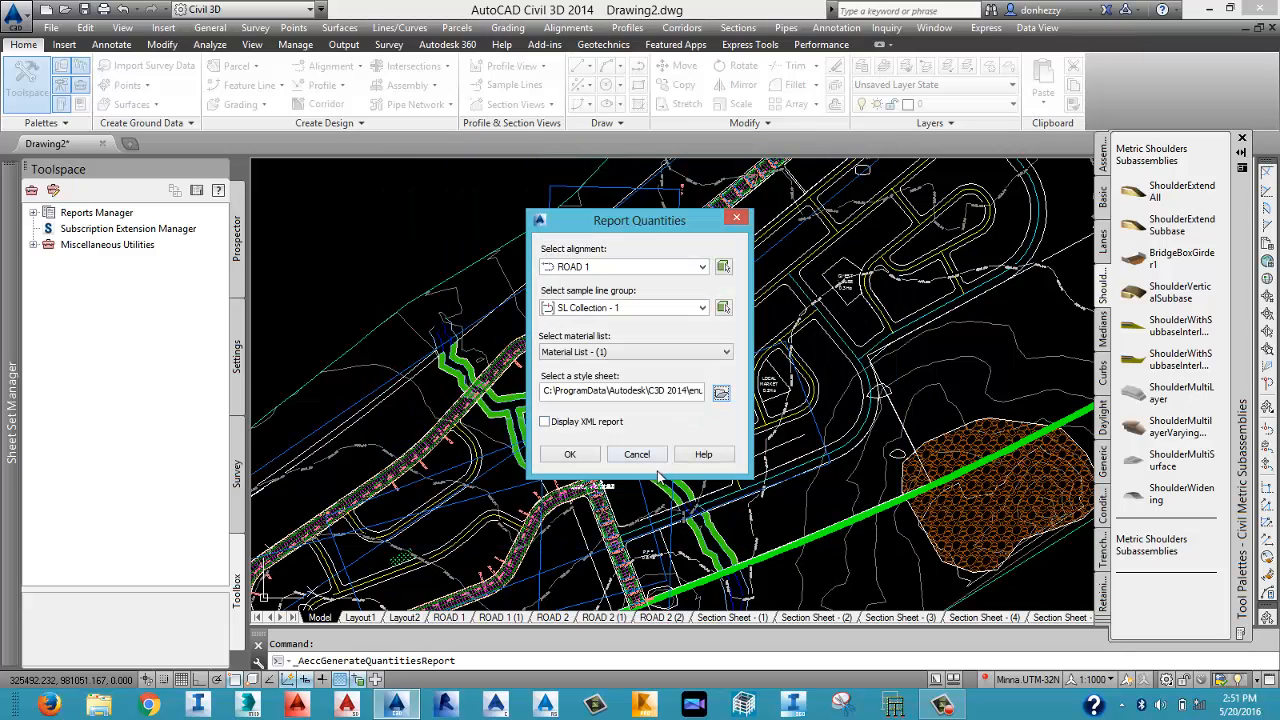
{"action": "left_click", "coordinate": [594, 458]}
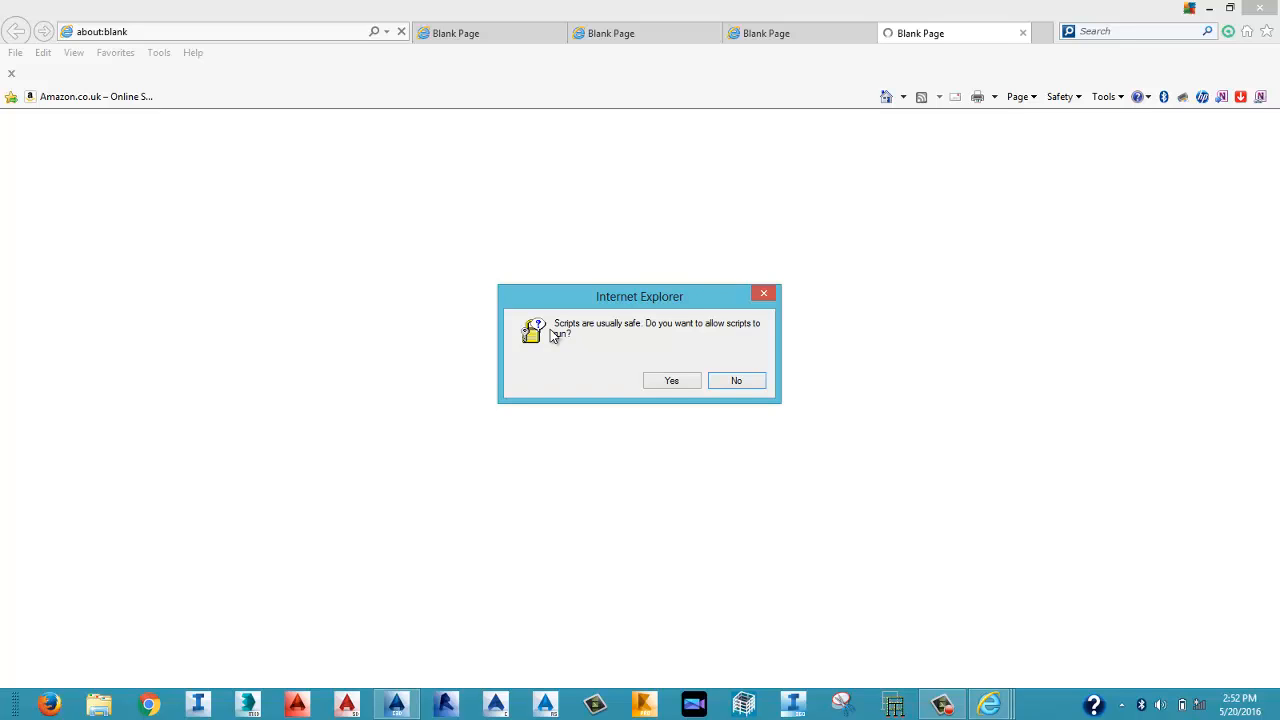
{"action": "left_click", "coordinate": [674, 381]}
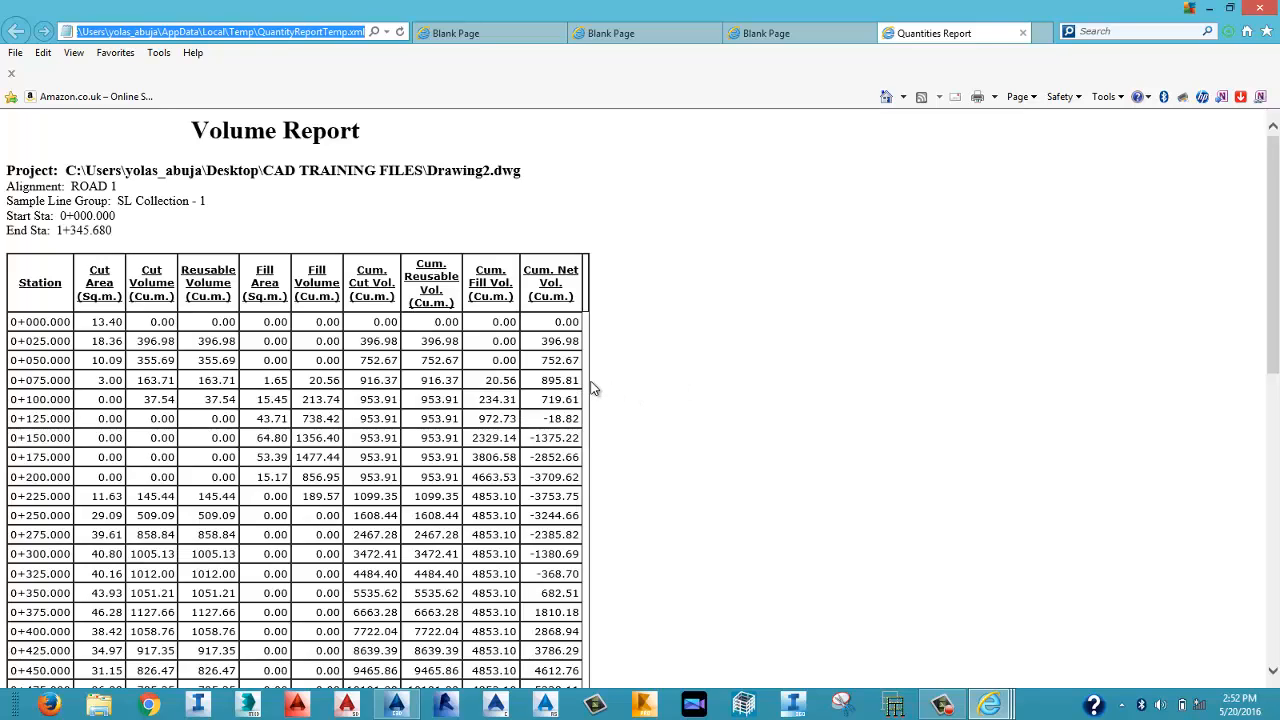
Examine the cut, fill and cumulative volumes by station through the whole Volume Report, and close the browser.
{"action": "left_click", "coordinate": [476, 398]}
{"action": "scroll", "coordinate": [476, 398], "scroll_direction": "down", "scroll_amount": 7}
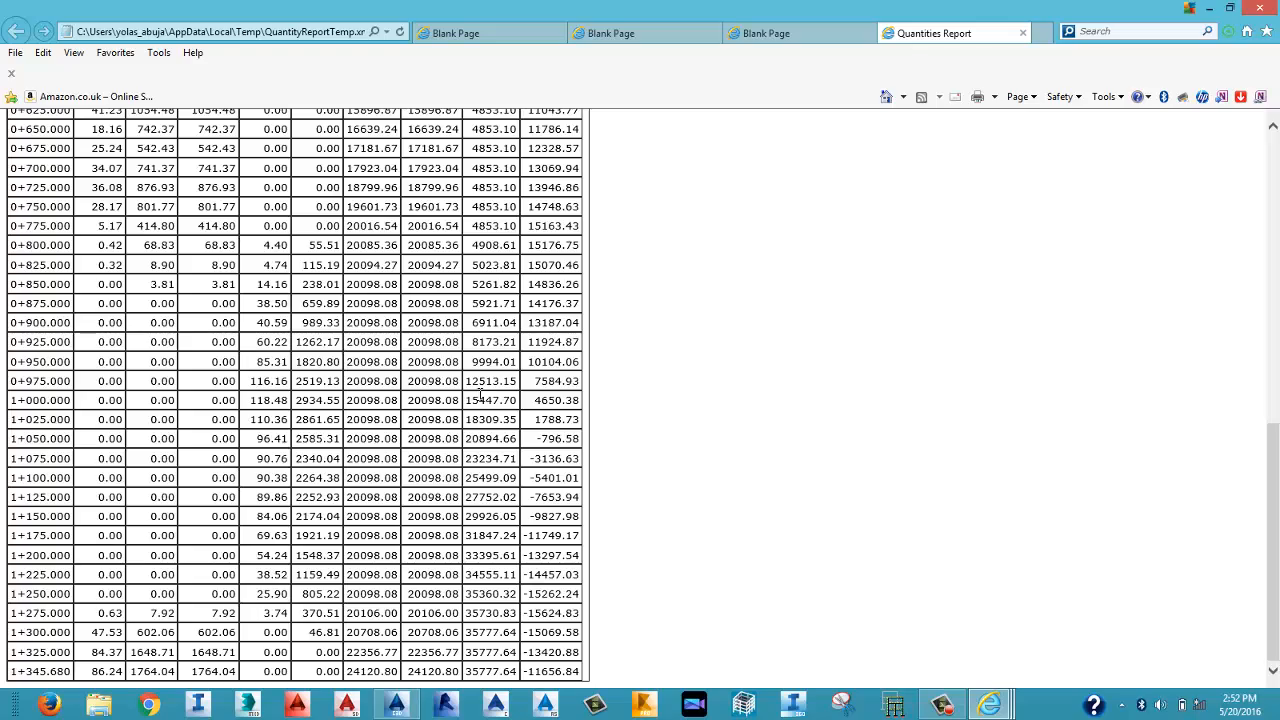
{"action": "scroll", "coordinate": [478, 400], "scroll_direction": "up", "scroll_amount": 2}
{"action": "scroll", "coordinate": [480, 403], "scroll_direction": "up", "scroll_amount": 6}
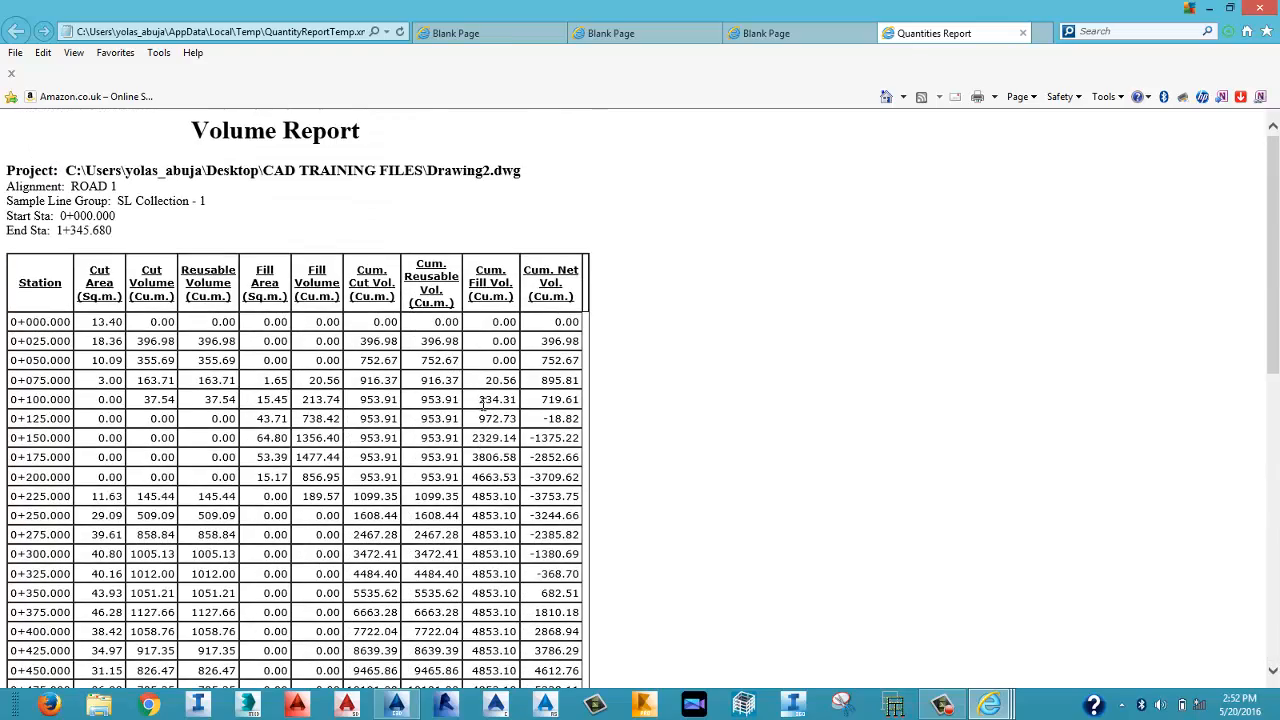
{"action": "scroll", "coordinate": [482, 403], "scroll_direction": "down", "scroll_amount": 8}
{"action": "scroll", "coordinate": [484, 416], "scroll_direction": "up", "scroll_amount": 3}
{"action": "scroll", "coordinate": [484, 416], "scroll_direction": "up", "scroll_amount": 9}
{"action": "scroll", "coordinate": [492, 412], "scroll_direction": "down", "scroll_amount": 2}
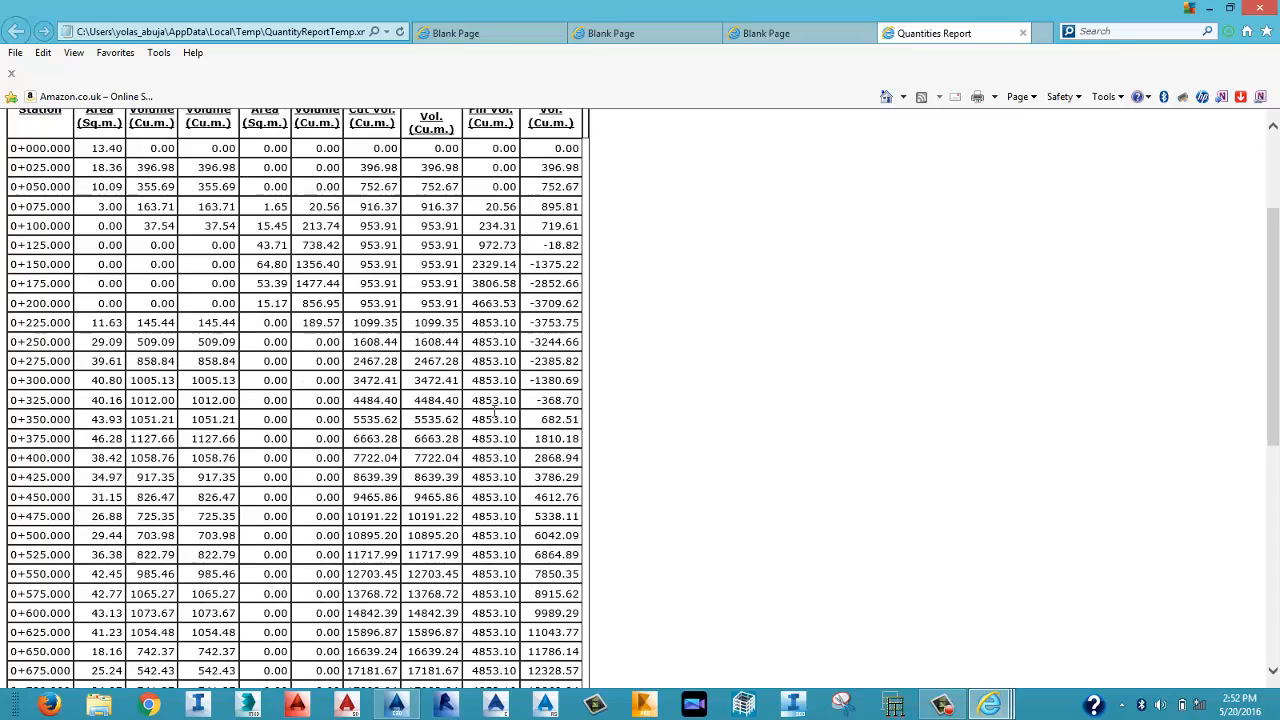
{"action": "scroll", "coordinate": [494, 411], "scroll_direction": "down", "scroll_amount": 5}
{"action": "left_click", "coordinate": [1266, 12]}
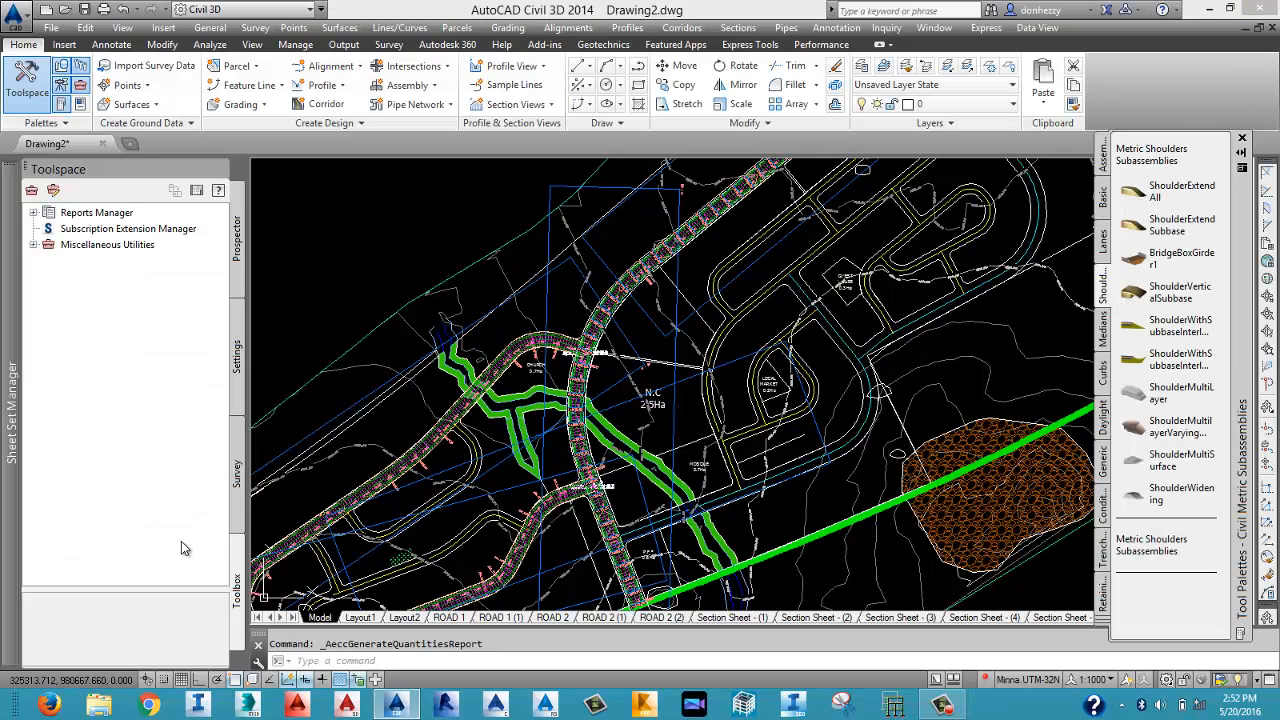
Execute the corridor Volume Report from the Reports Manager.
{"action": "left_click", "coordinate": [34, 214]}
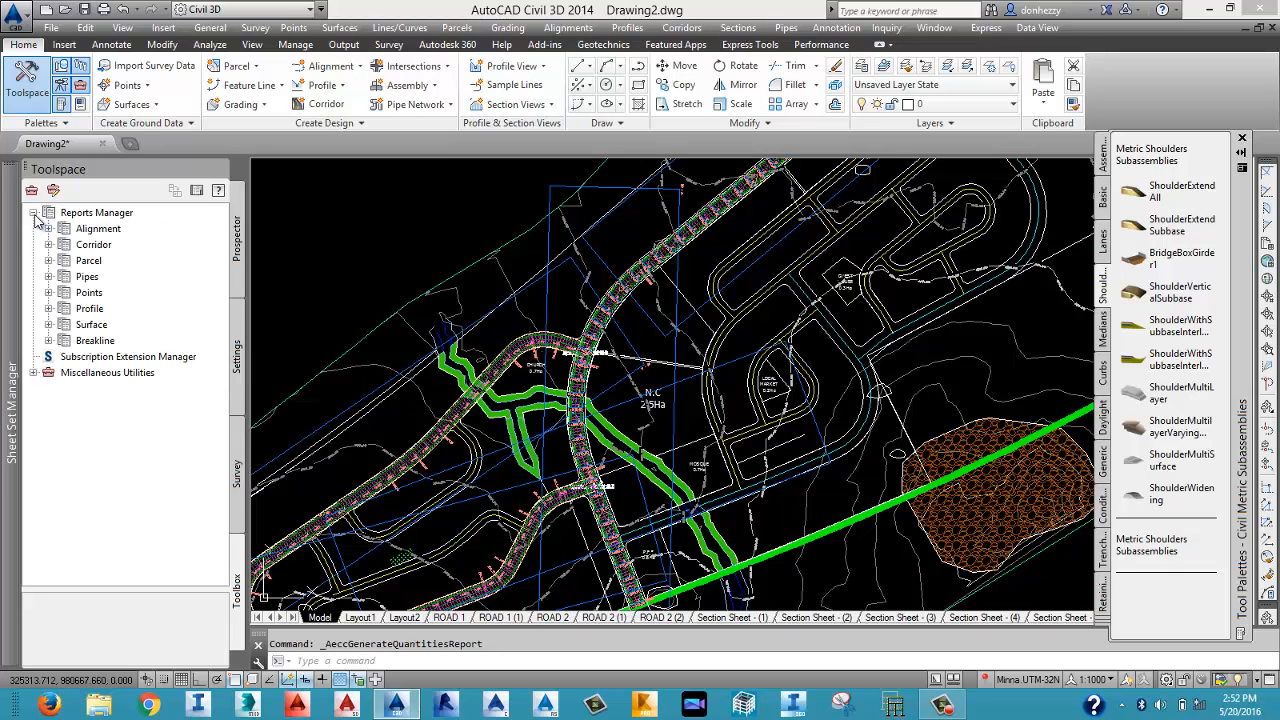
{"action": "left_click", "coordinate": [34, 213]}
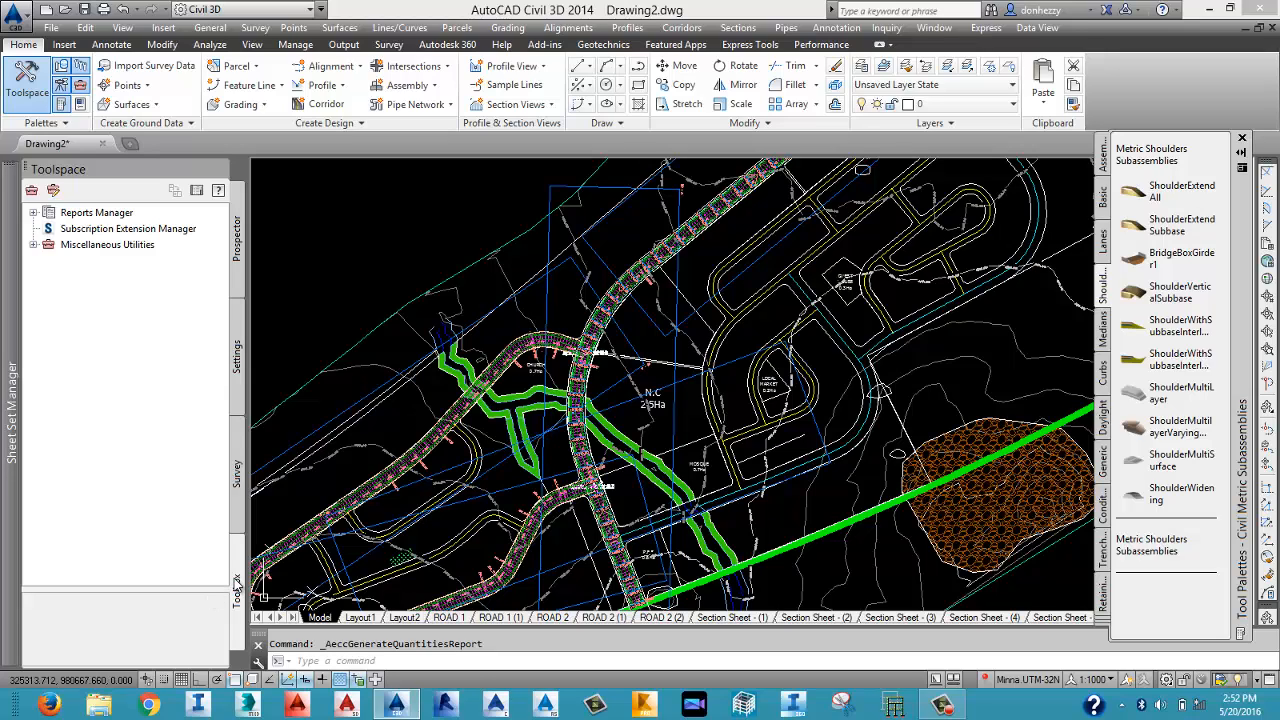
{"action": "left_click", "coordinate": [34, 213]}
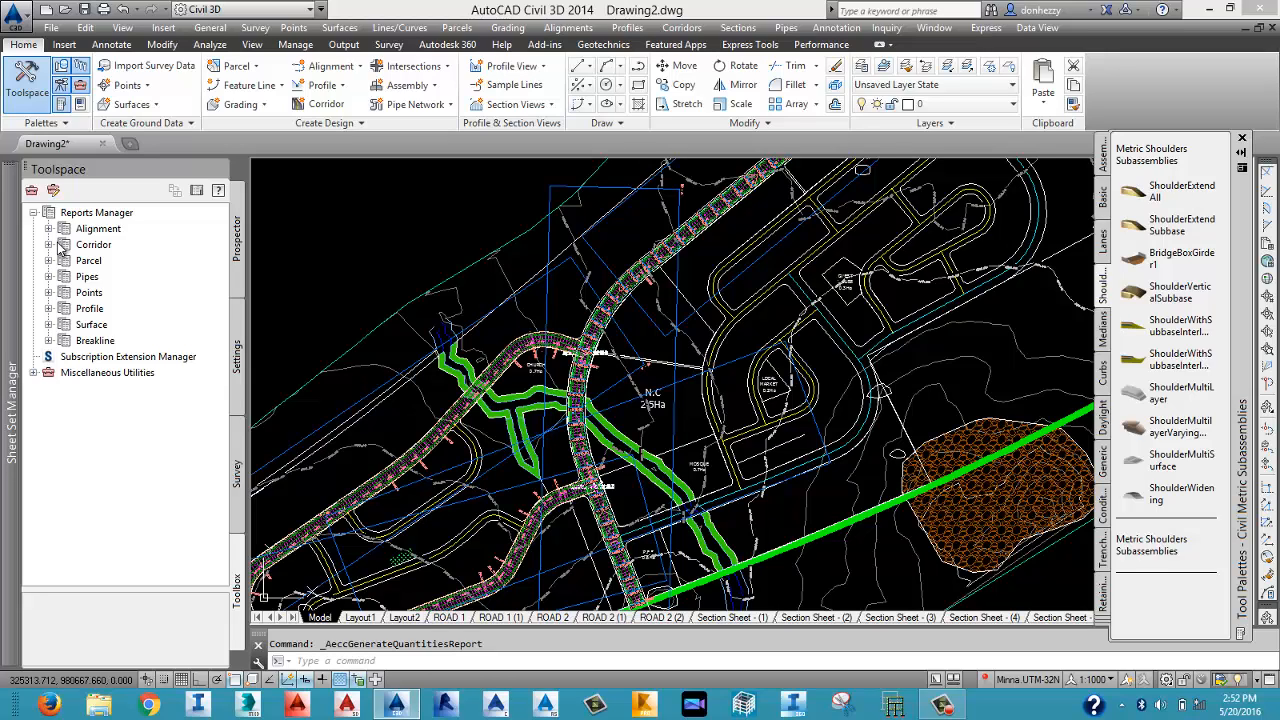
{"action": "left_click", "coordinate": [52, 245]}
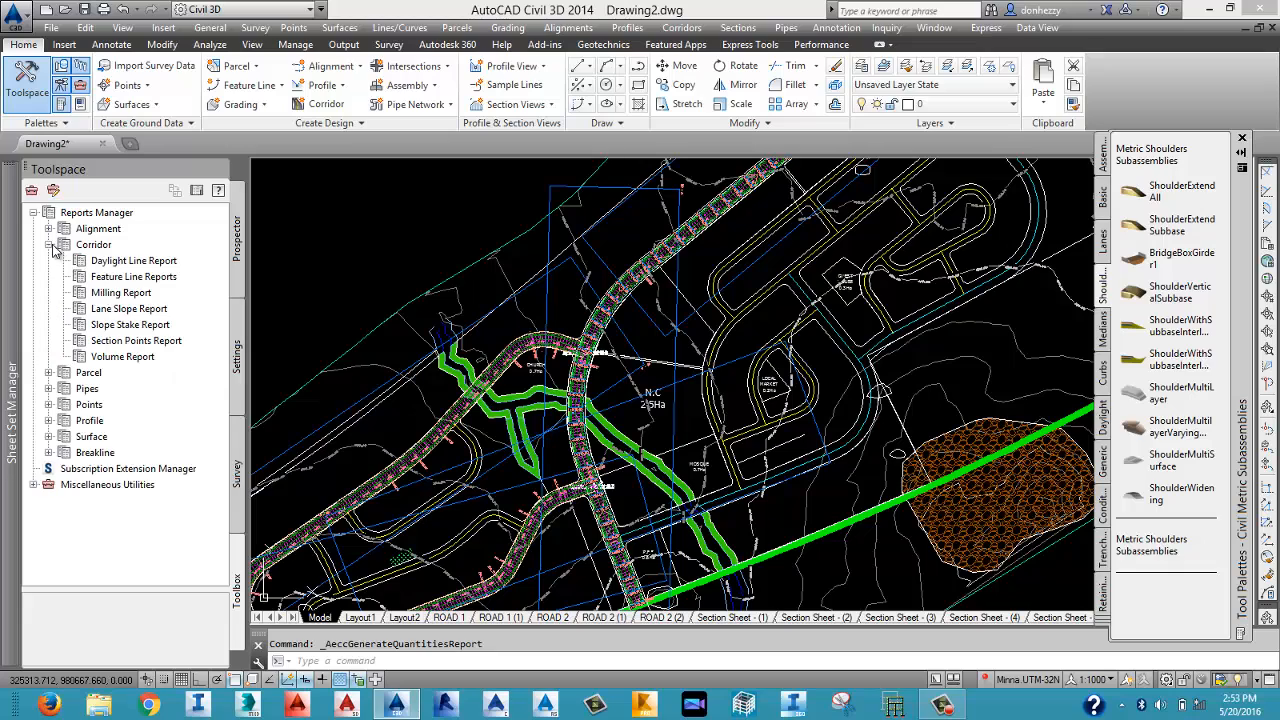
{"action": "right_click", "coordinate": [106, 358]}
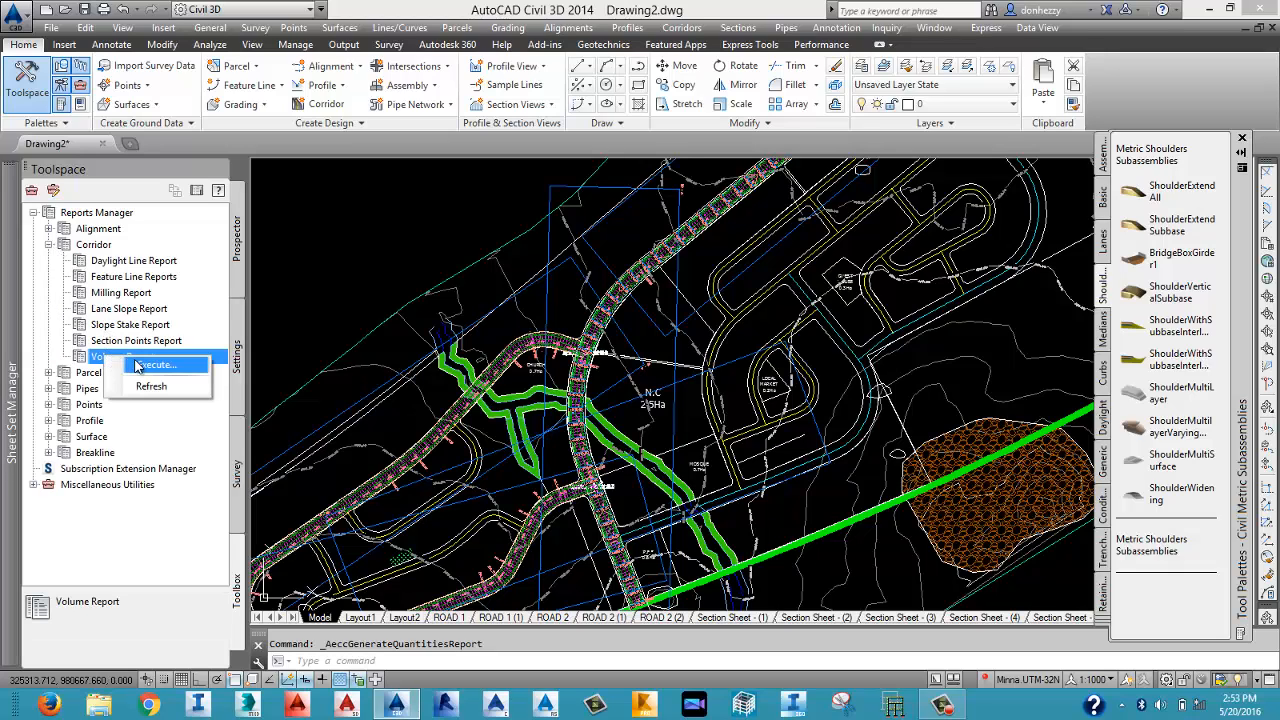
{"action": "left_click", "coordinate": [140, 365]}
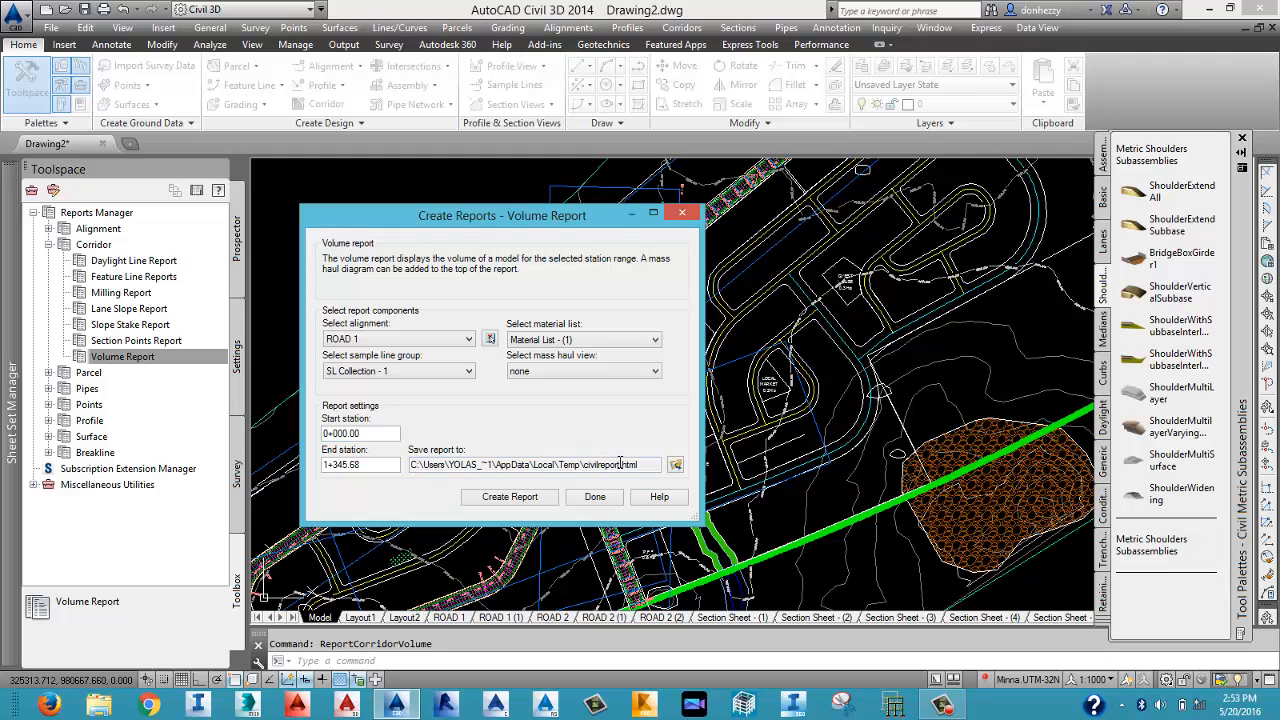
Set the report to save as CivilReport, an Excel 97-2003 Workbook, in the CAD TRAINING FILES folder on the Desktop.
{"action": "left_click", "coordinate": [676, 468]}
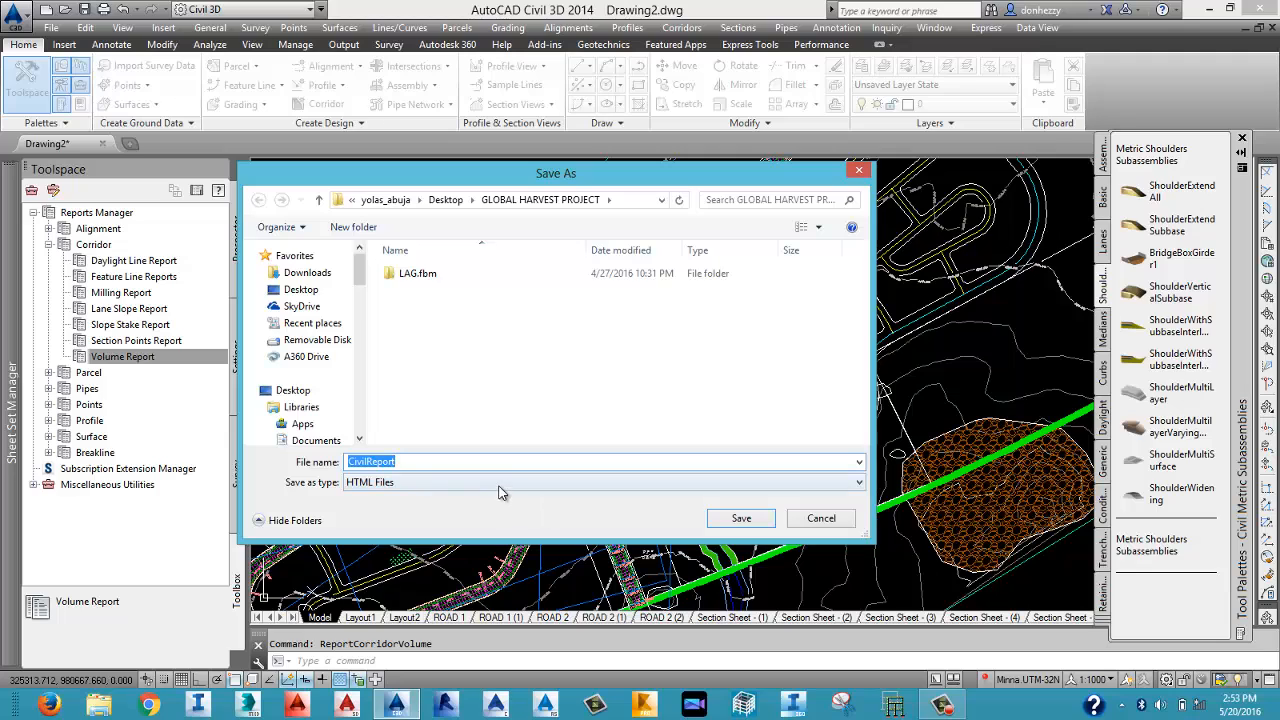
{"action": "left_click", "coordinate": [500, 484]}
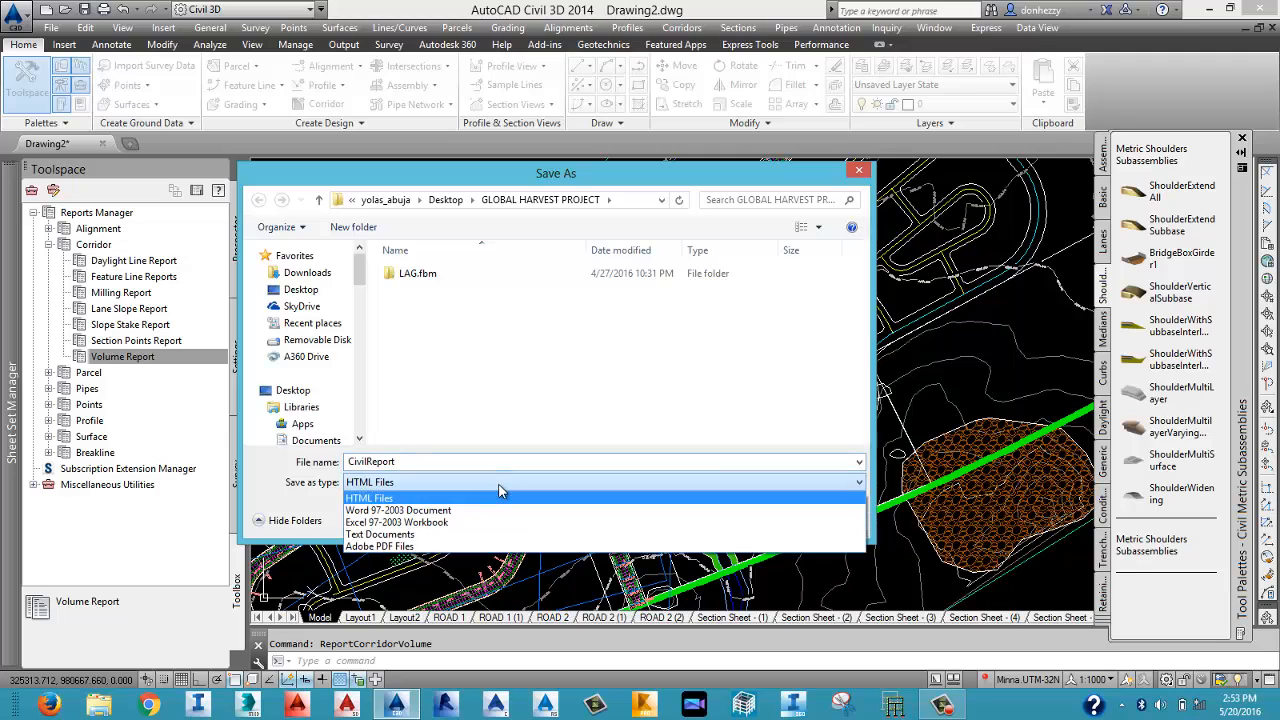
{"action": "left_click", "coordinate": [448, 523]}
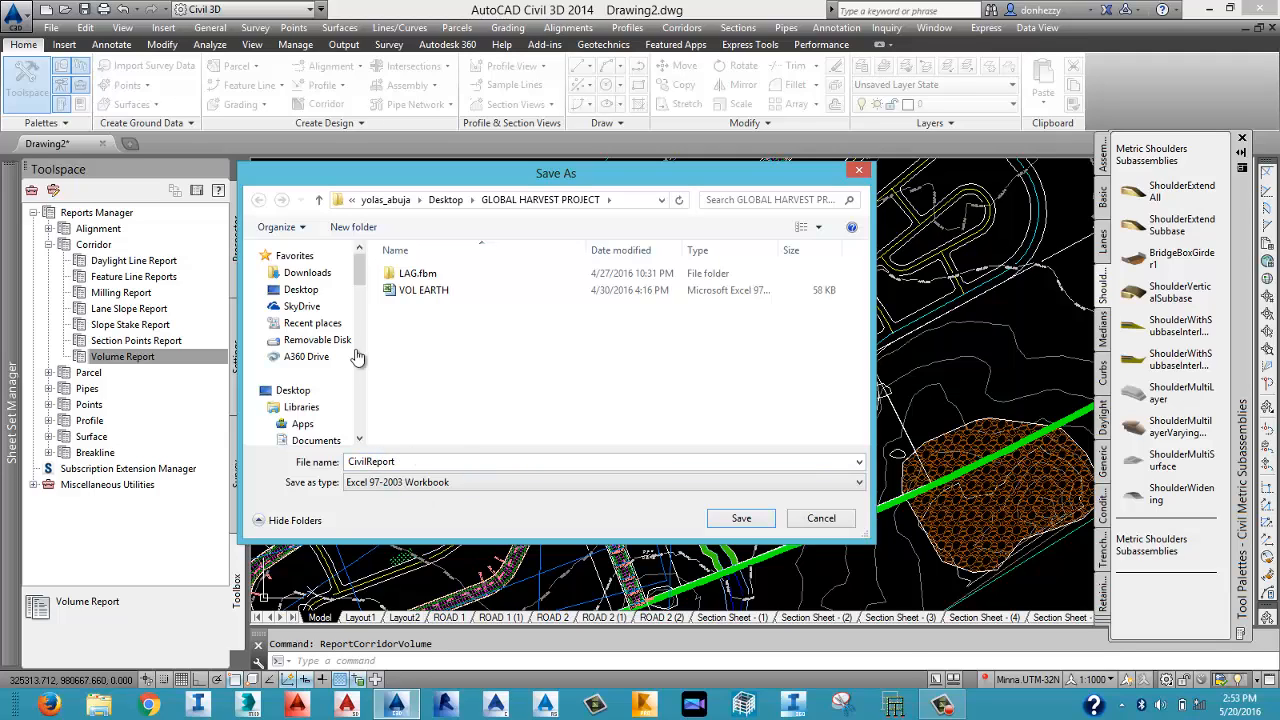
{"action": "left_click", "coordinate": [303, 289]}
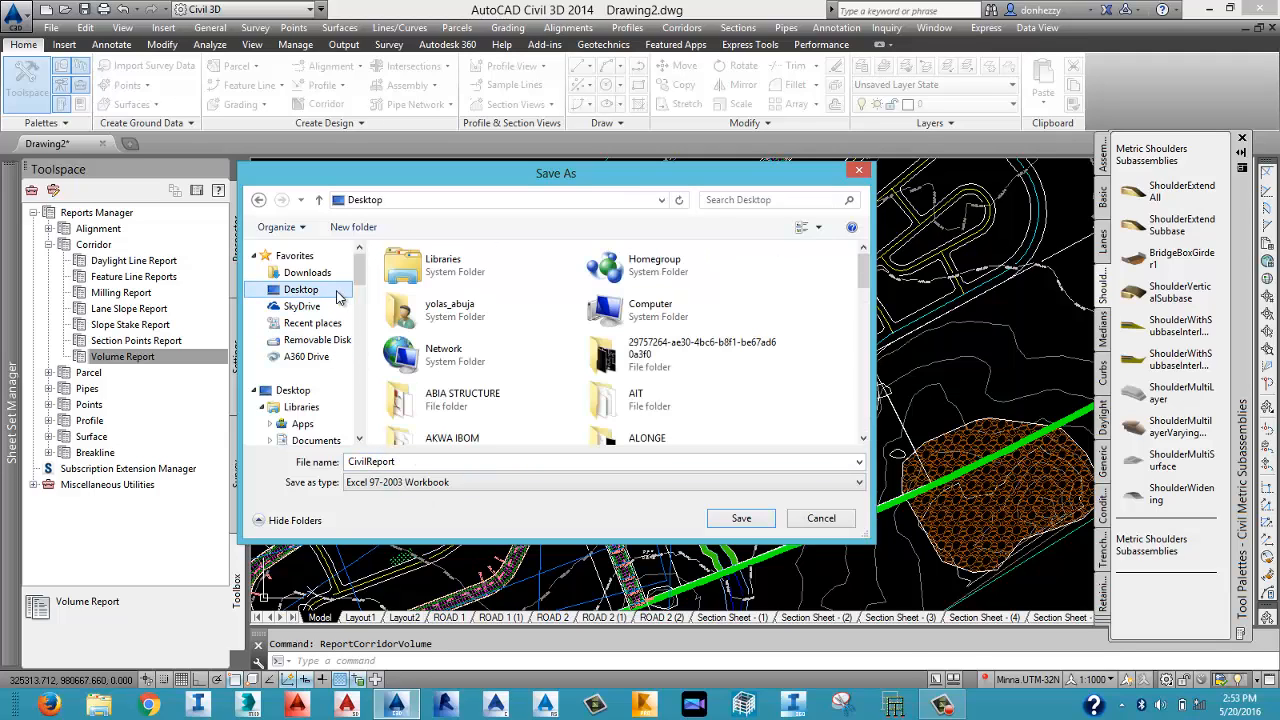
{"action": "left_click", "coordinate": [490, 397]}
{"action": "scroll", "coordinate": [490, 397], "scroll_direction": "down", "scroll_amount": 3}
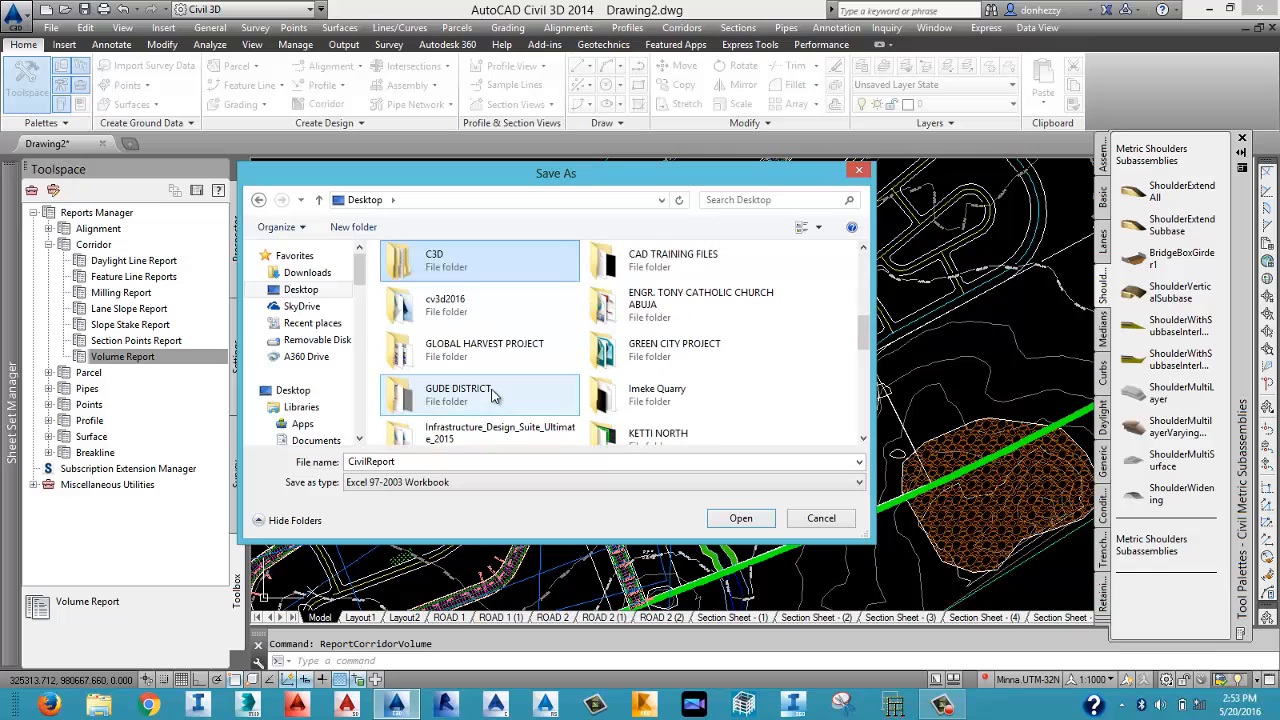
{"action": "double_click", "coordinate": [612, 280]}
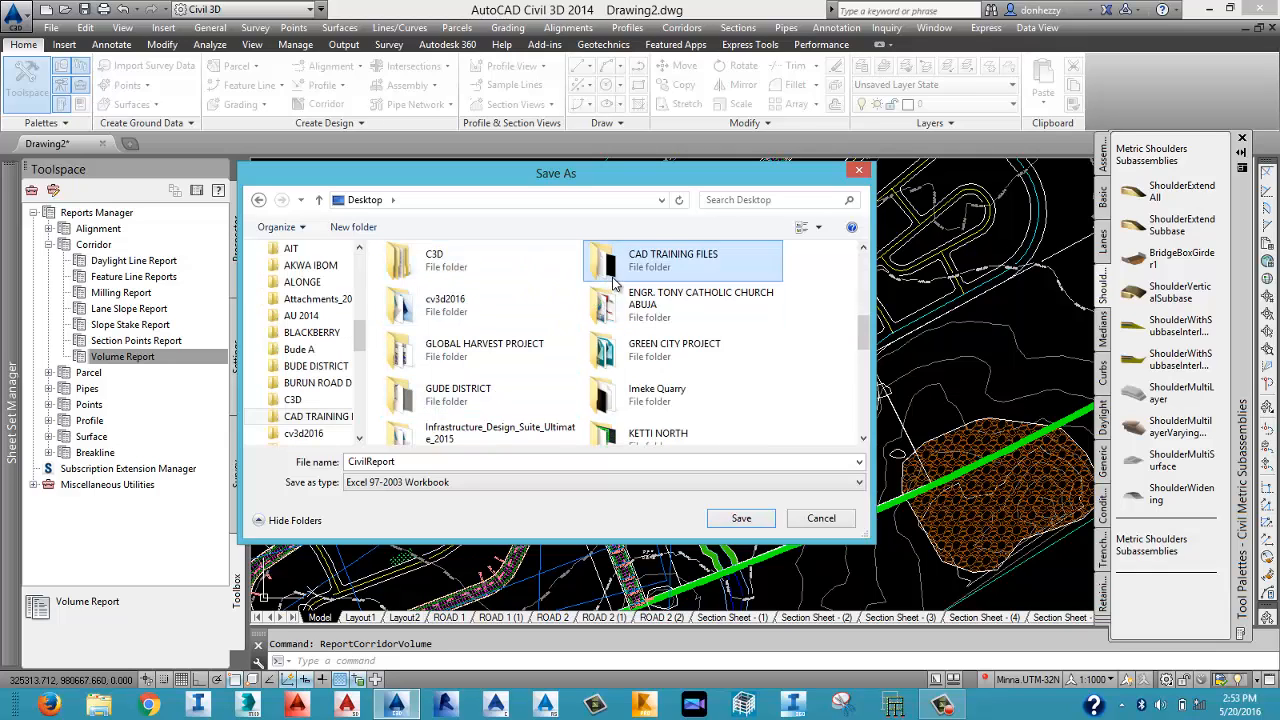
{"action": "left_click", "coordinate": [735, 518]}
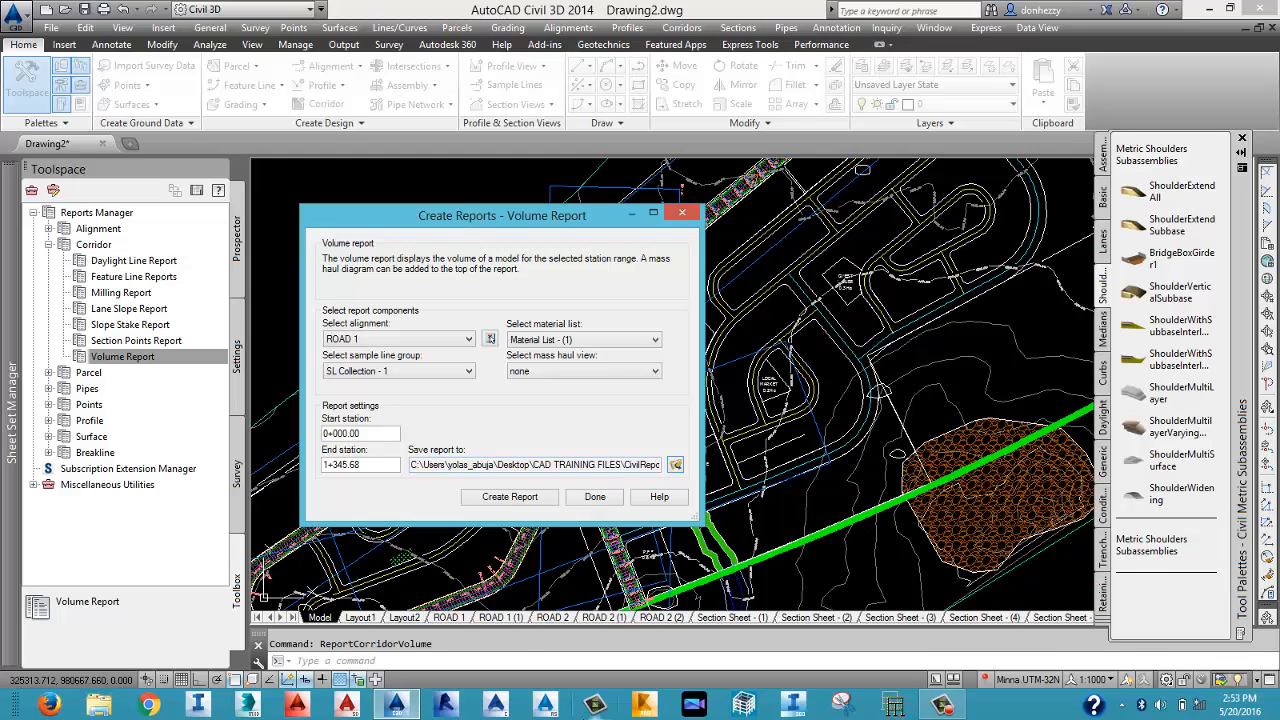
Create the corridor volume report and maximize the CivilReport workbook in Excel.
{"action": "left_click", "coordinate": [494, 497]}
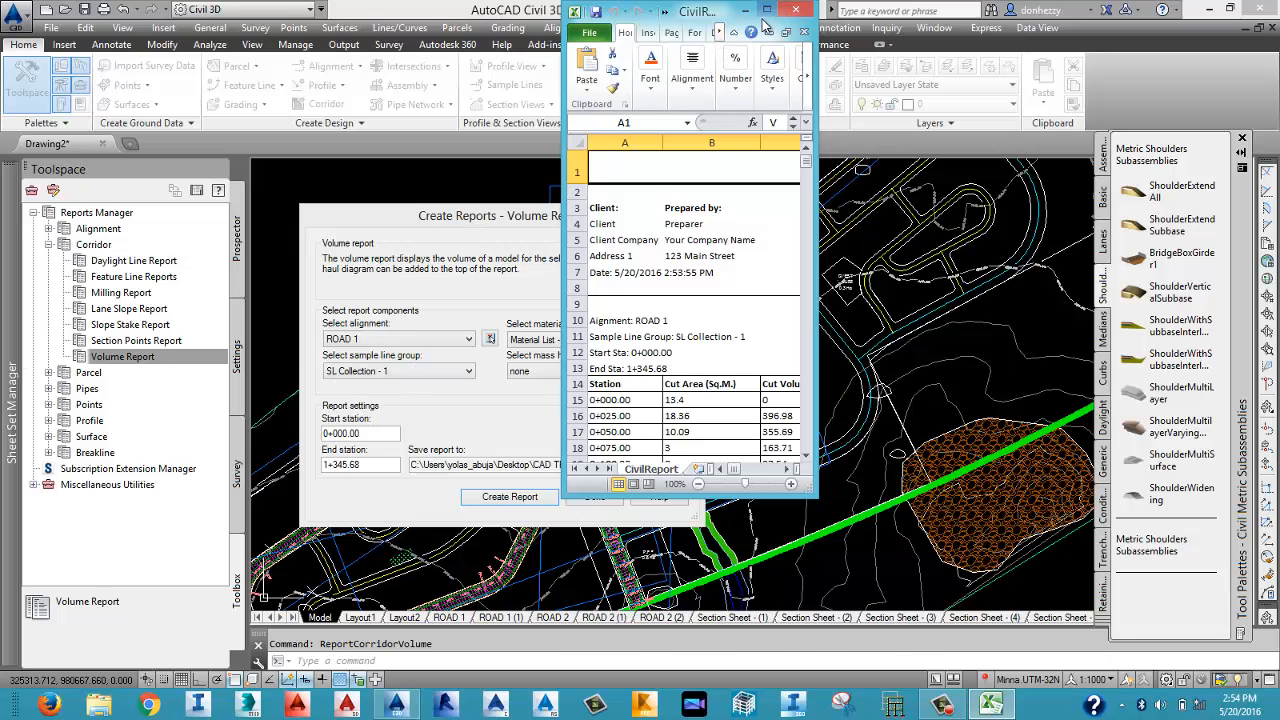
{"action": "left_click", "coordinate": [766, 10]}
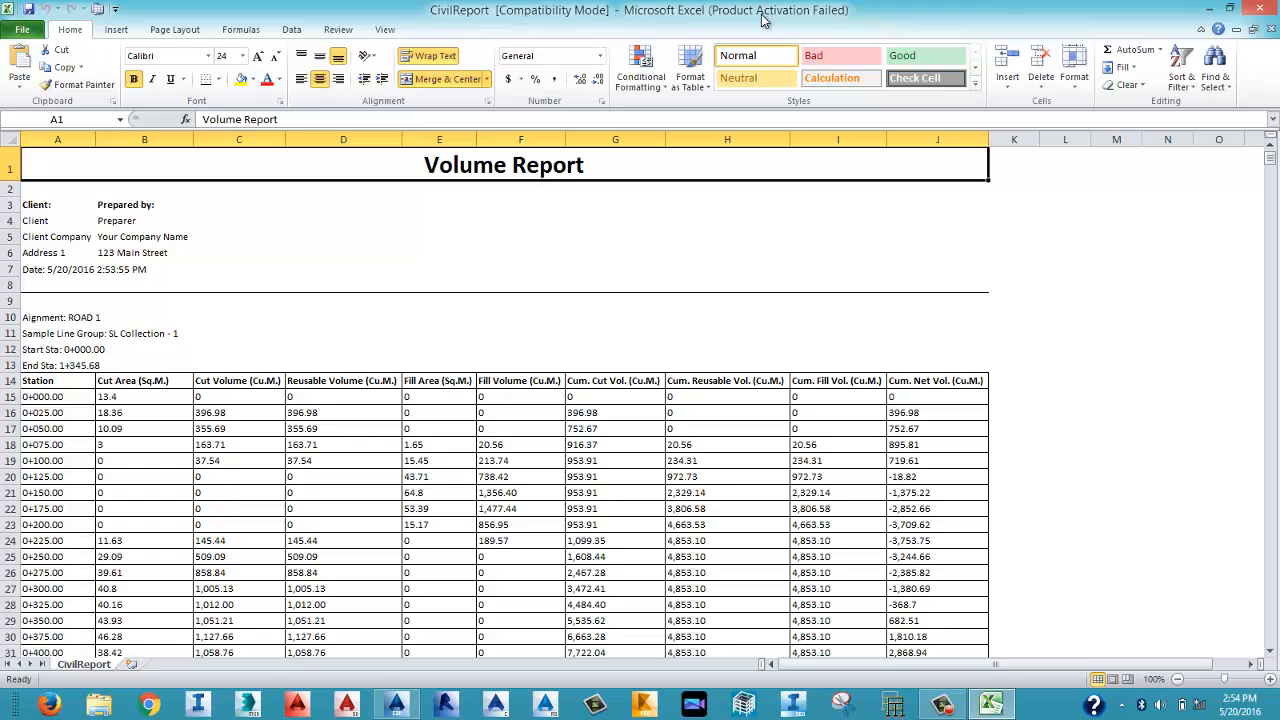
Examine the station-by-station cut, fill and cumulative volumes in the CivilReport workbook, and close Excel.
{"action": "scroll", "coordinate": [666, 393], "scroll_direction": "down", "scroll_amount": 19}
{"action": "scroll", "coordinate": [666, 393], "scroll_direction": "down", "scroll_amount": 8}
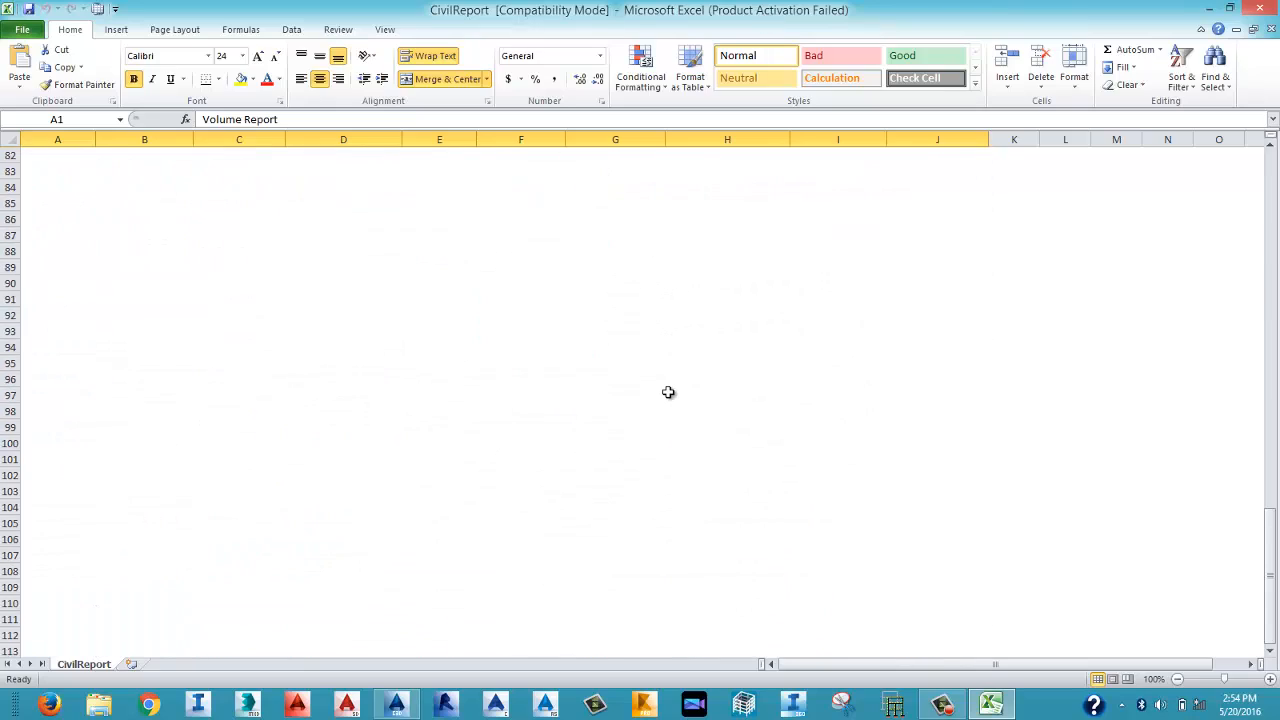
{"action": "scroll", "coordinate": [666, 393], "scroll_direction": "up", "scroll_amount": 19}
{"action": "scroll", "coordinate": [666, 393], "scroll_direction": "up", "scroll_amount": 8}
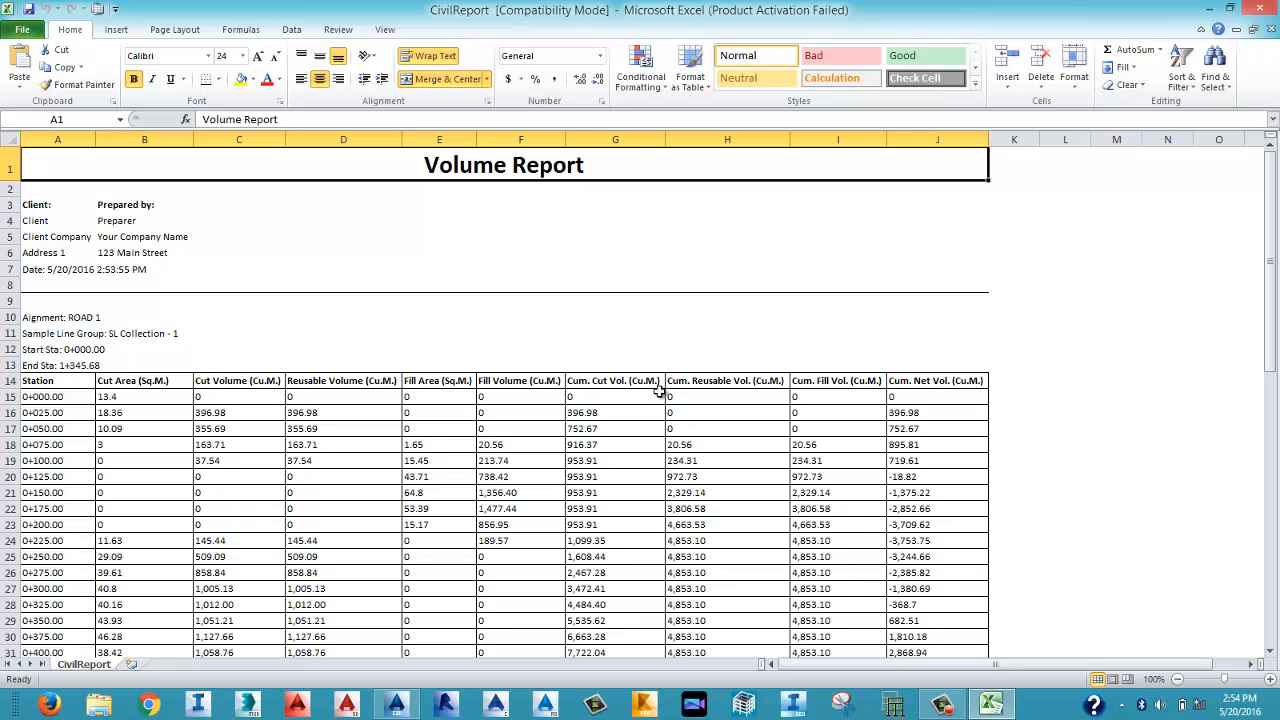
{"action": "left_click", "coordinate": [1256, 10]}
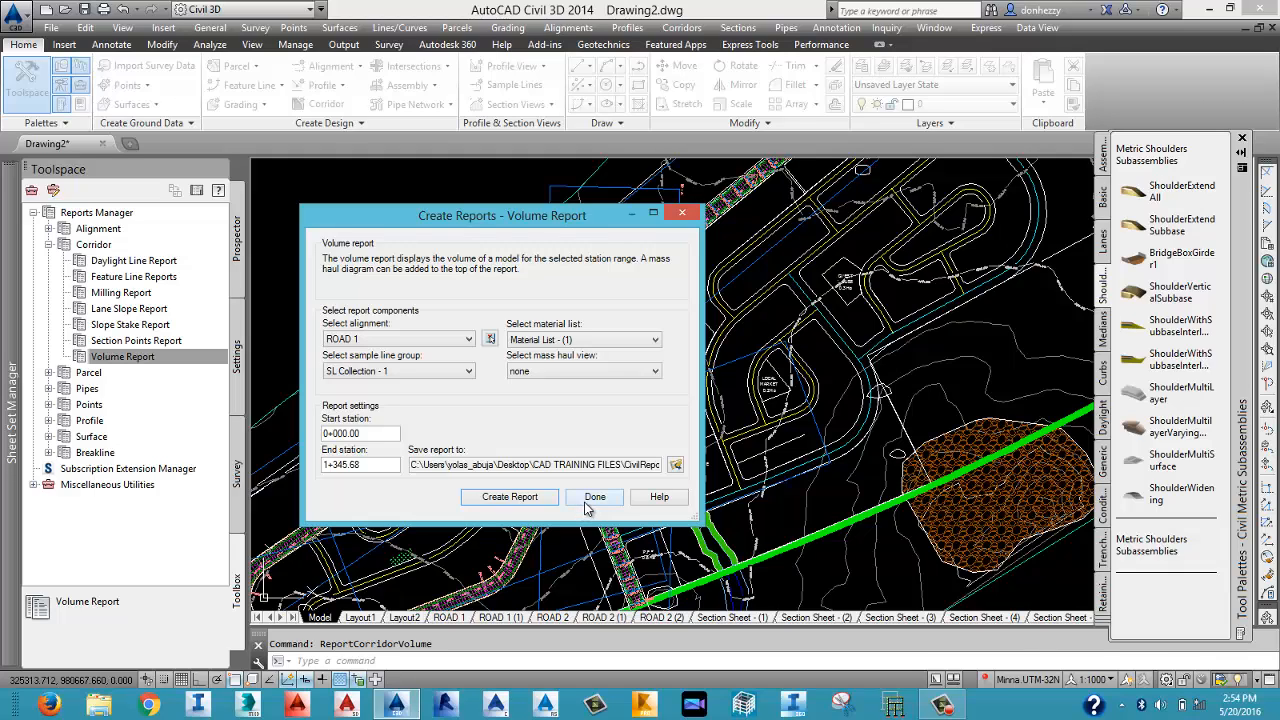
Launch Autodesk InfraWorks 360 and close the Create Reports dialog for the Volume Report.
{"action": "left_click", "coordinate": [791, 709]}
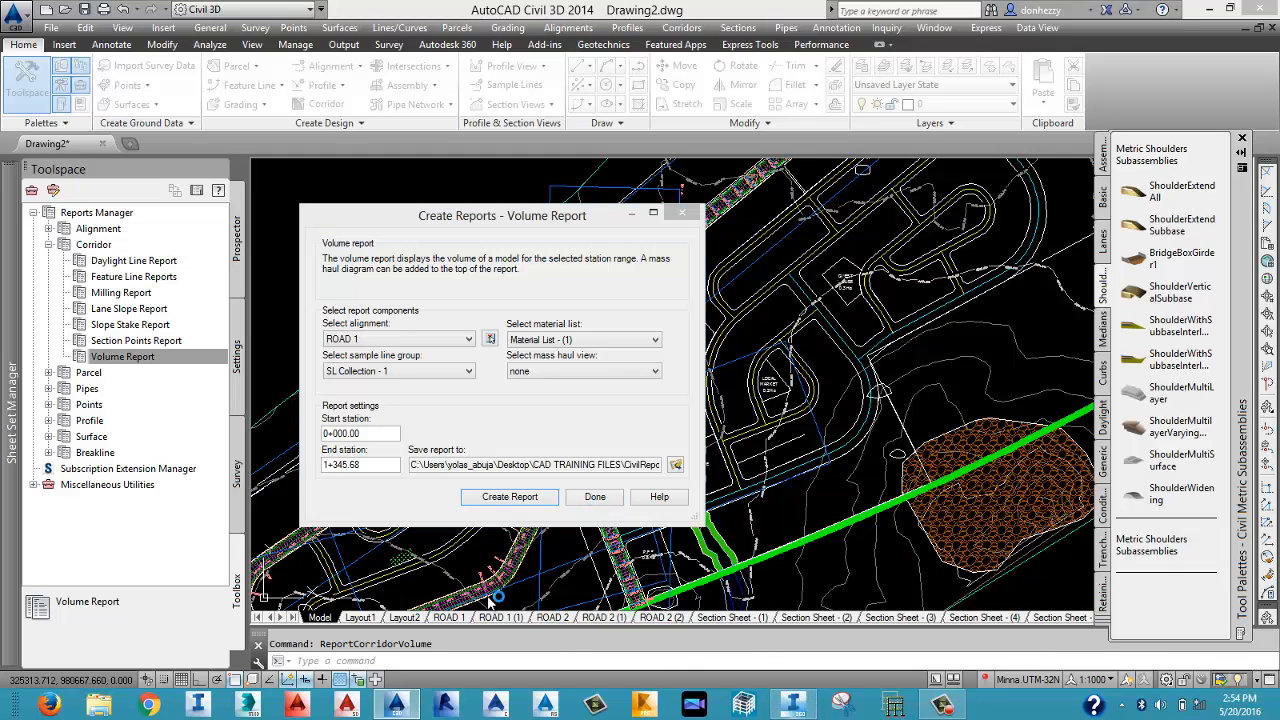
{"action": "left_click", "coordinate": [595, 497]}
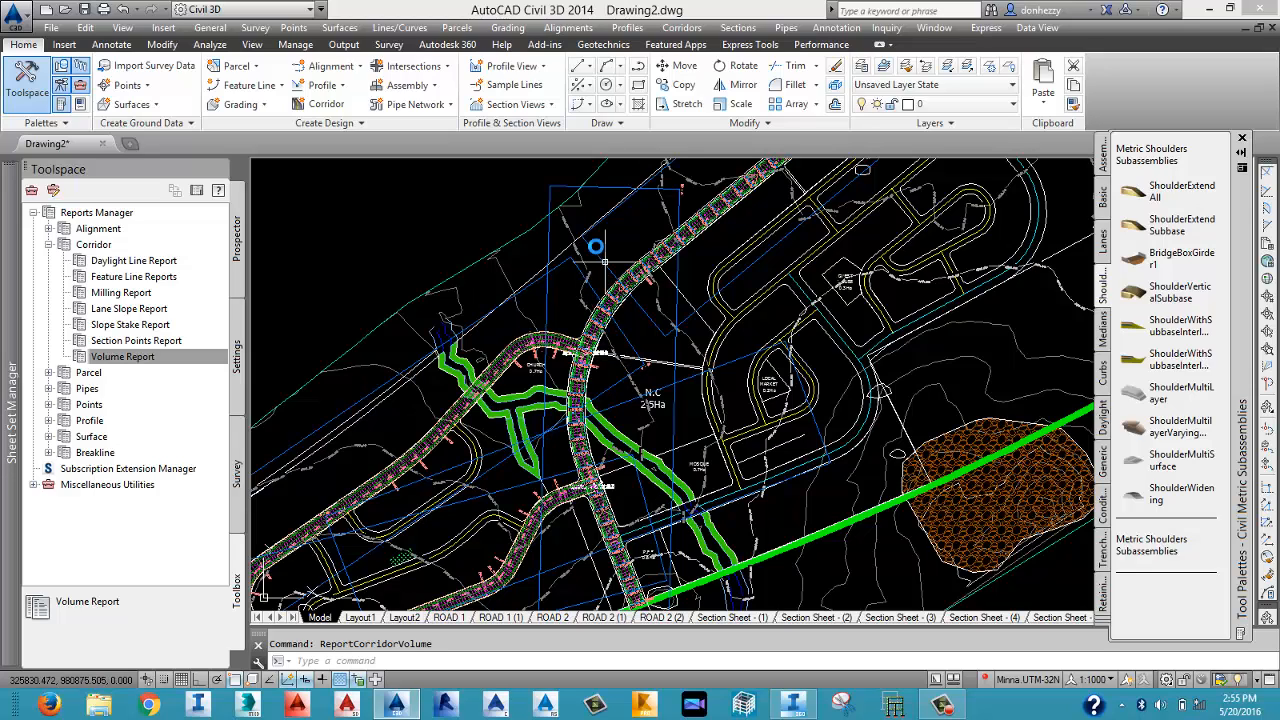
{"action": "left_click", "coordinate": [346, 210]}
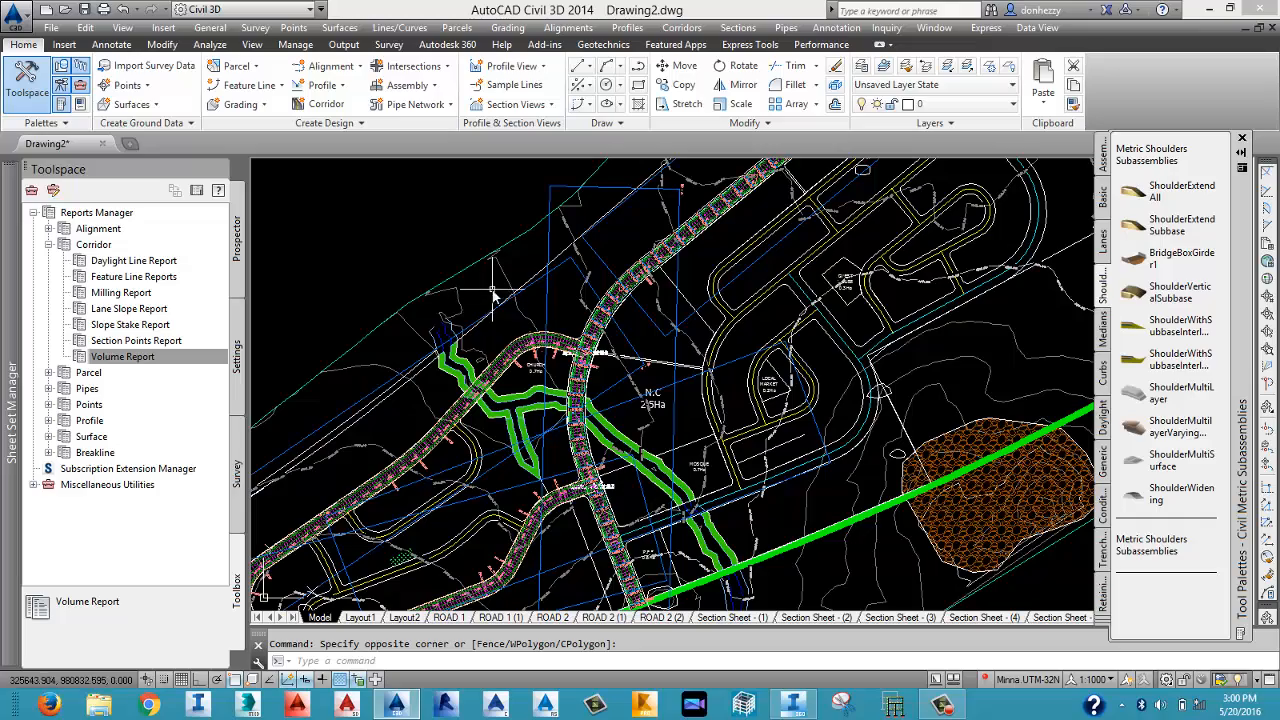
Check the startup window of Autodesk InfraWorks 360 and return to the Civil 3D drawing.
{"action": "scroll", "coordinate": [660, 400], "scroll_direction": "down", "scroll_amount": 4}
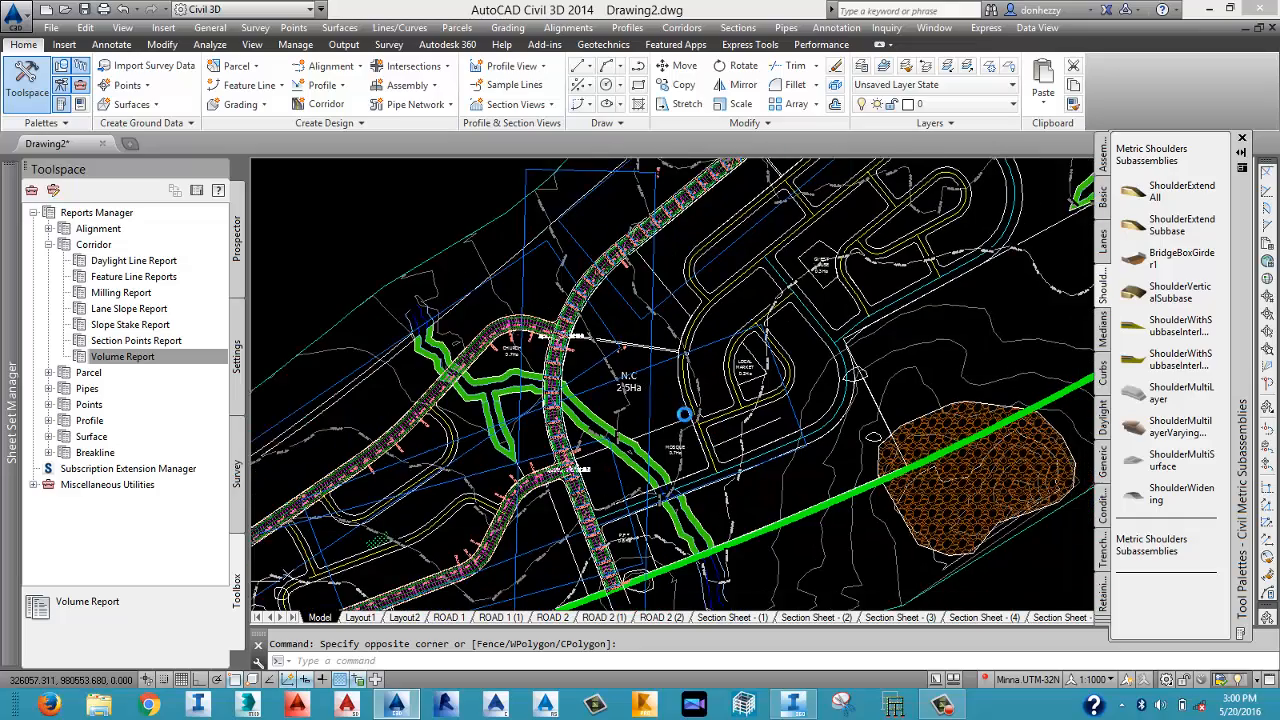
{"action": "scroll", "coordinate": [666, 391], "scroll_direction": "down", "scroll_amount": 2}
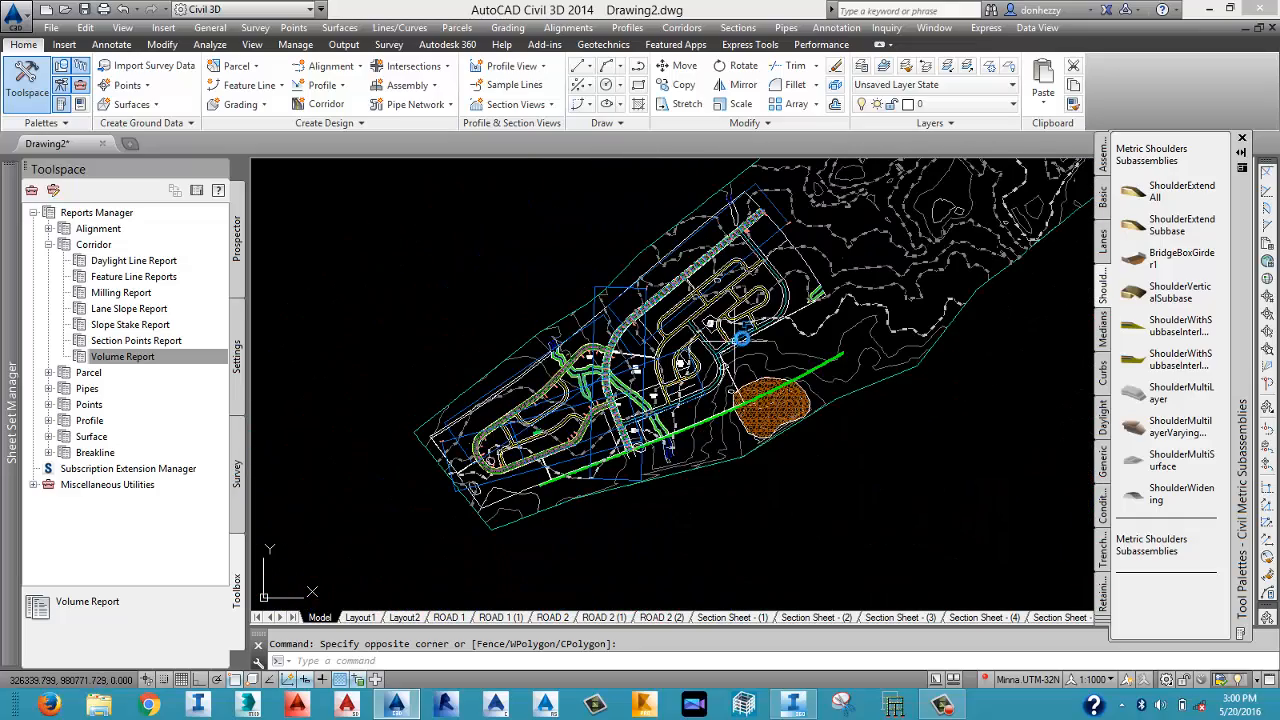
{"action": "middle_click_drag", "start_coordinate": [735, 383], "coordinate": [722, 409]}
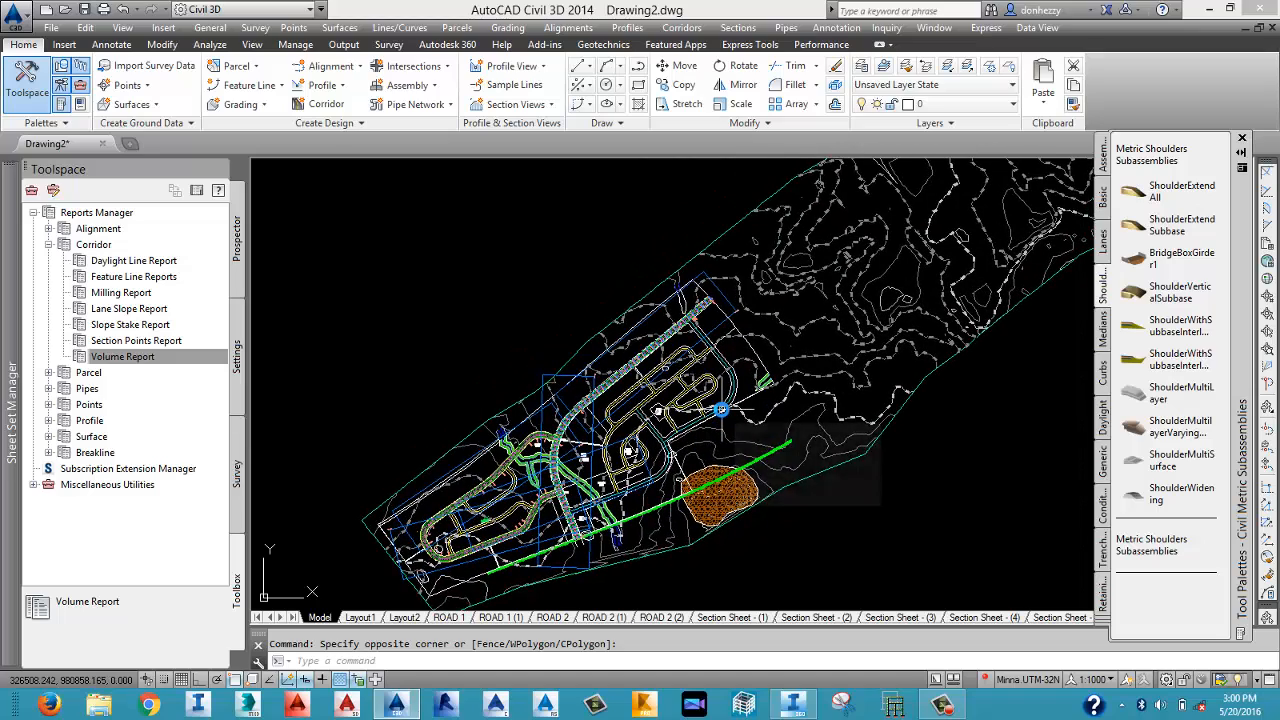
{"action": "left_click", "coordinate": [789, 702]}
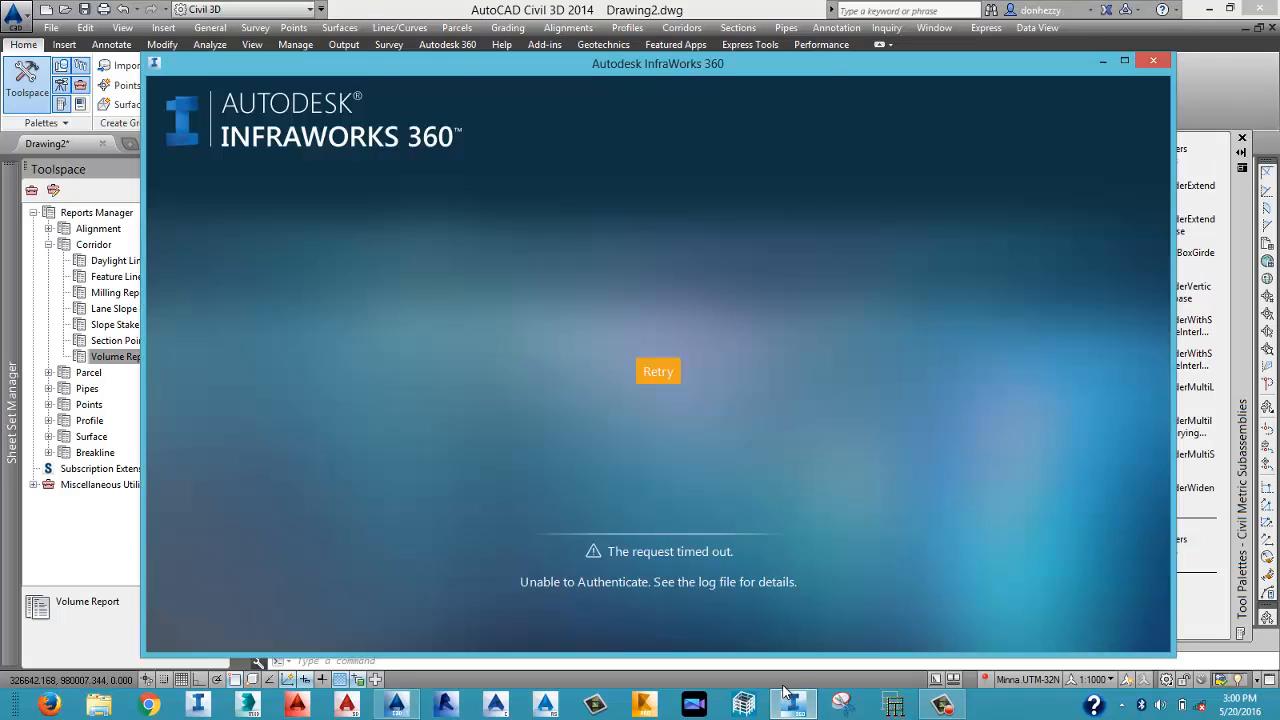
{"action": "left_click", "coordinate": [789, 702]}
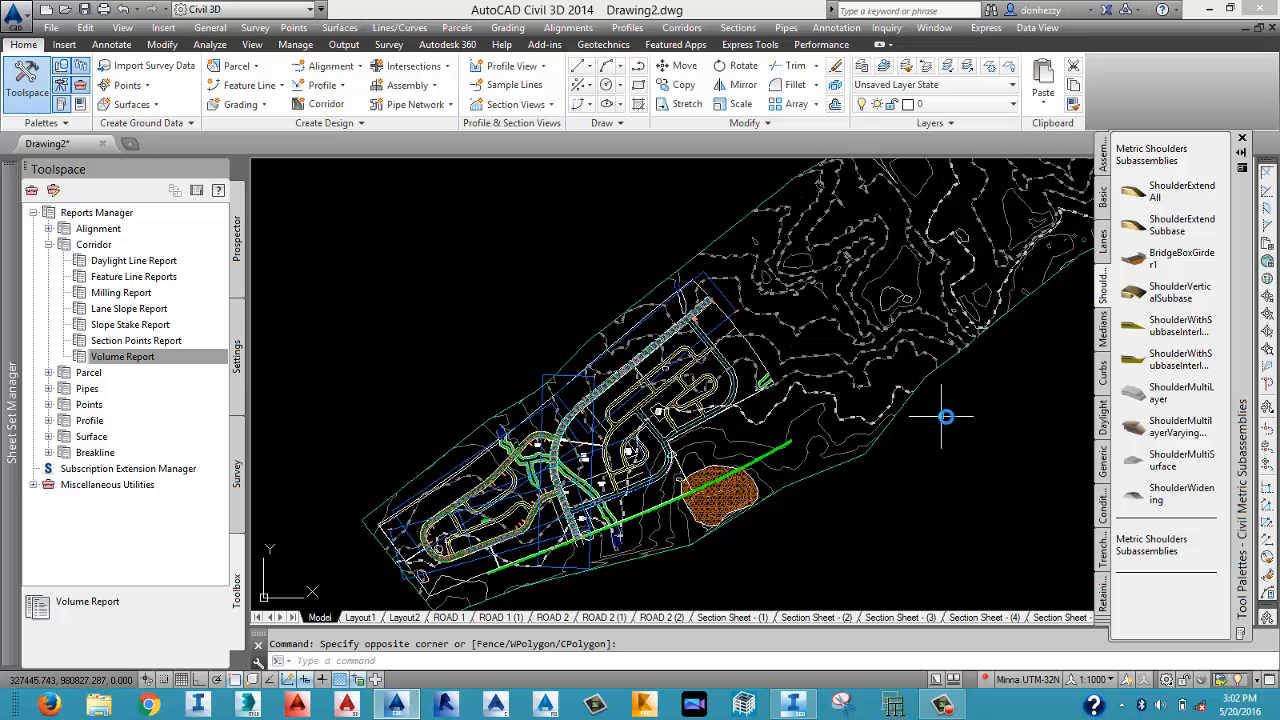
Examine the site plan with its road corridors, drainage channels and hatched area in model space.
{"action": "scroll", "coordinate": [800, 446], "scroll_direction": "down", "scroll_amount": 3}
{"action": "scroll", "coordinate": [788, 446], "scroll_direction": "down", "scroll_amount": 2}
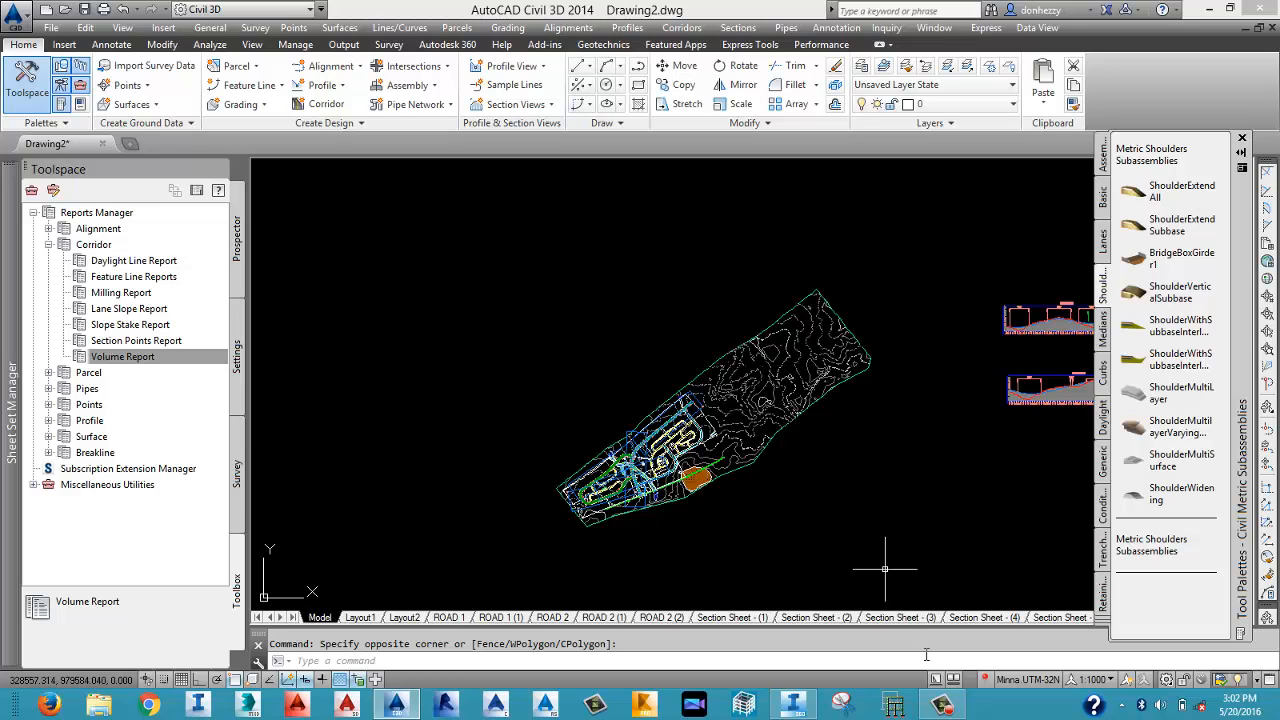
{"action": "middle_click_drag", "start_coordinate": [825, 452], "coordinate": [800, 430]}
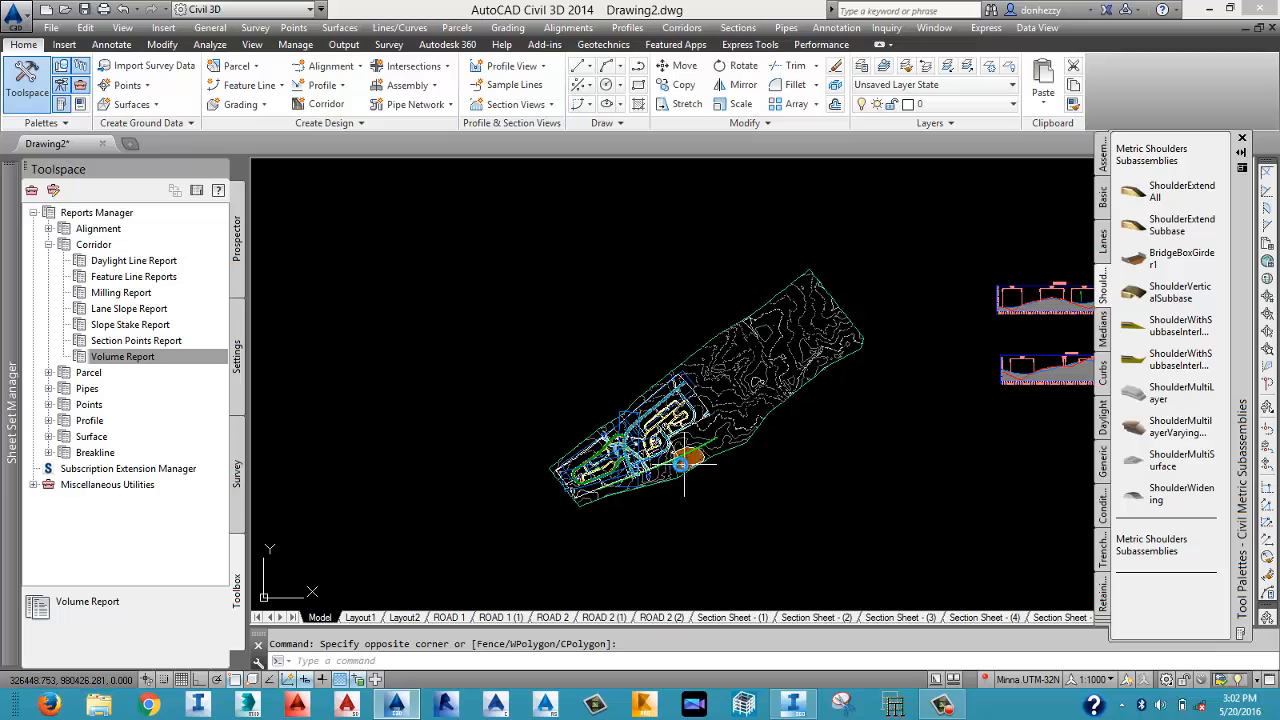
{"action": "scroll", "coordinate": [660, 462], "scroll_direction": "up", "scroll_amount": 5}
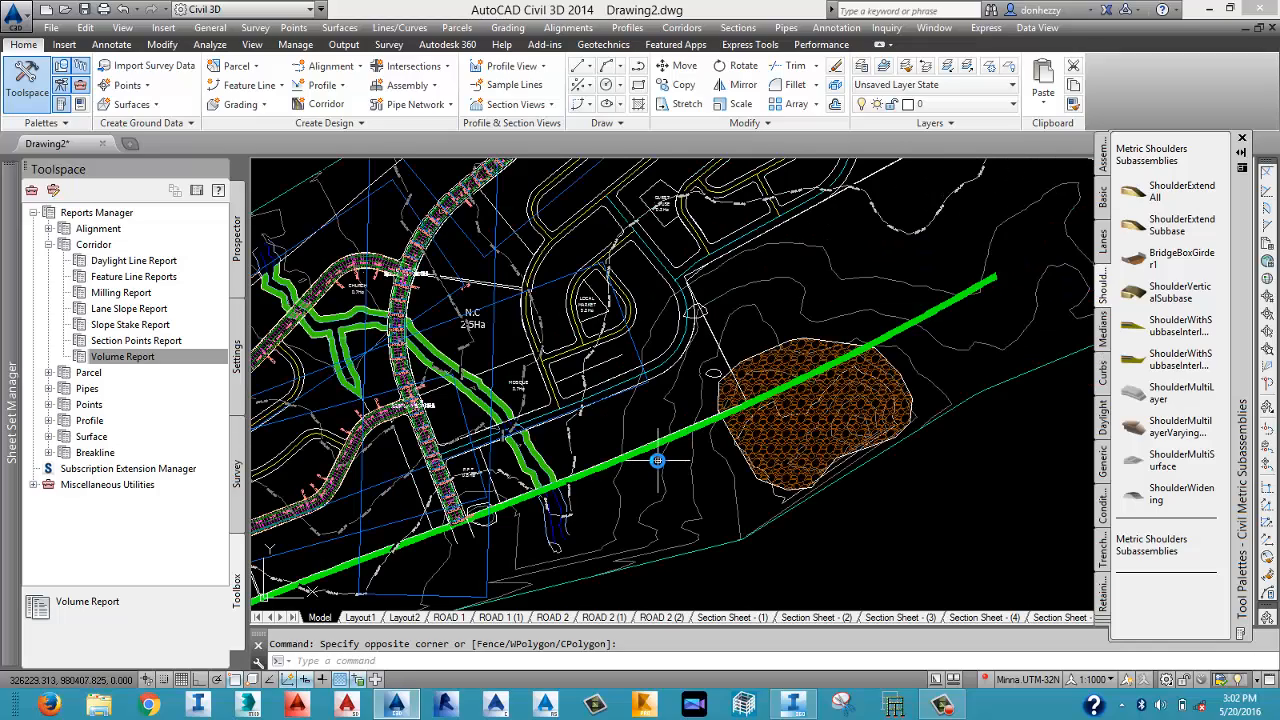
{"action": "scroll", "coordinate": [660, 462], "scroll_direction": "down", "scroll_amount": 3}
{"action": "middle_click_drag", "start_coordinate": [580, 398], "coordinate": [684, 400]}
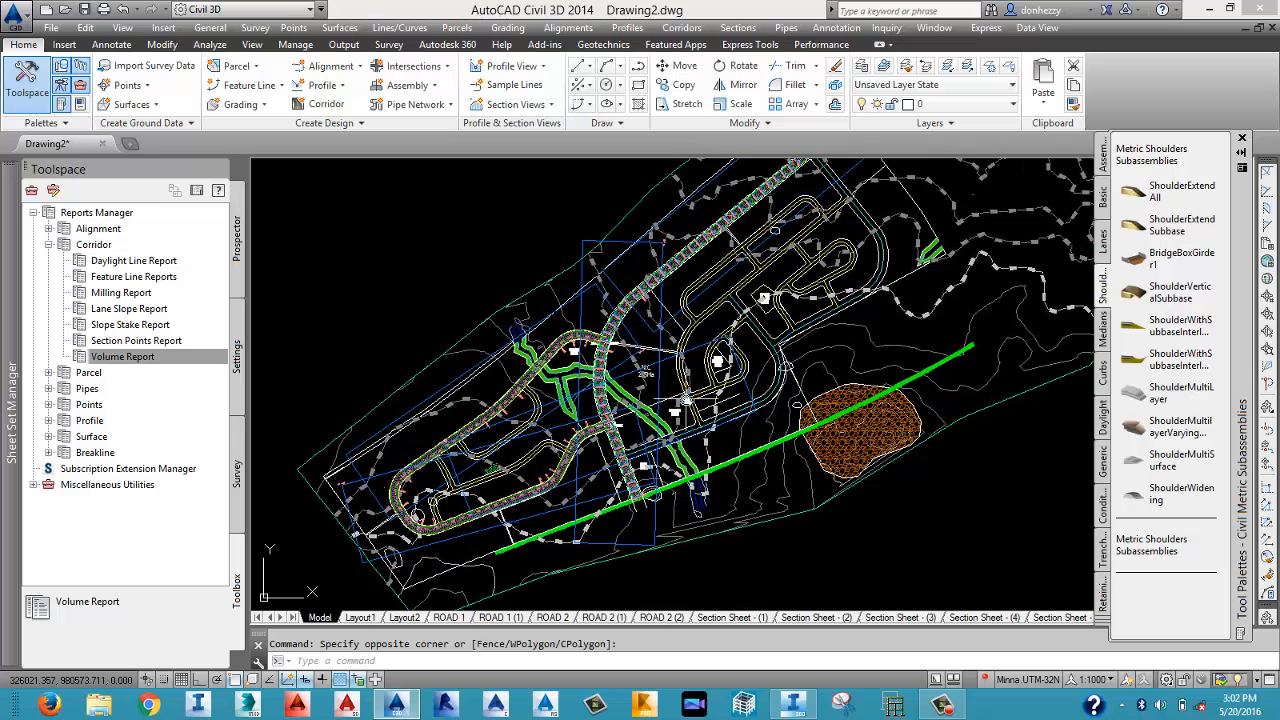
{"action": "left_click", "coordinate": [456, 300]}
{"action": "left_click", "coordinate": [381, 246]}
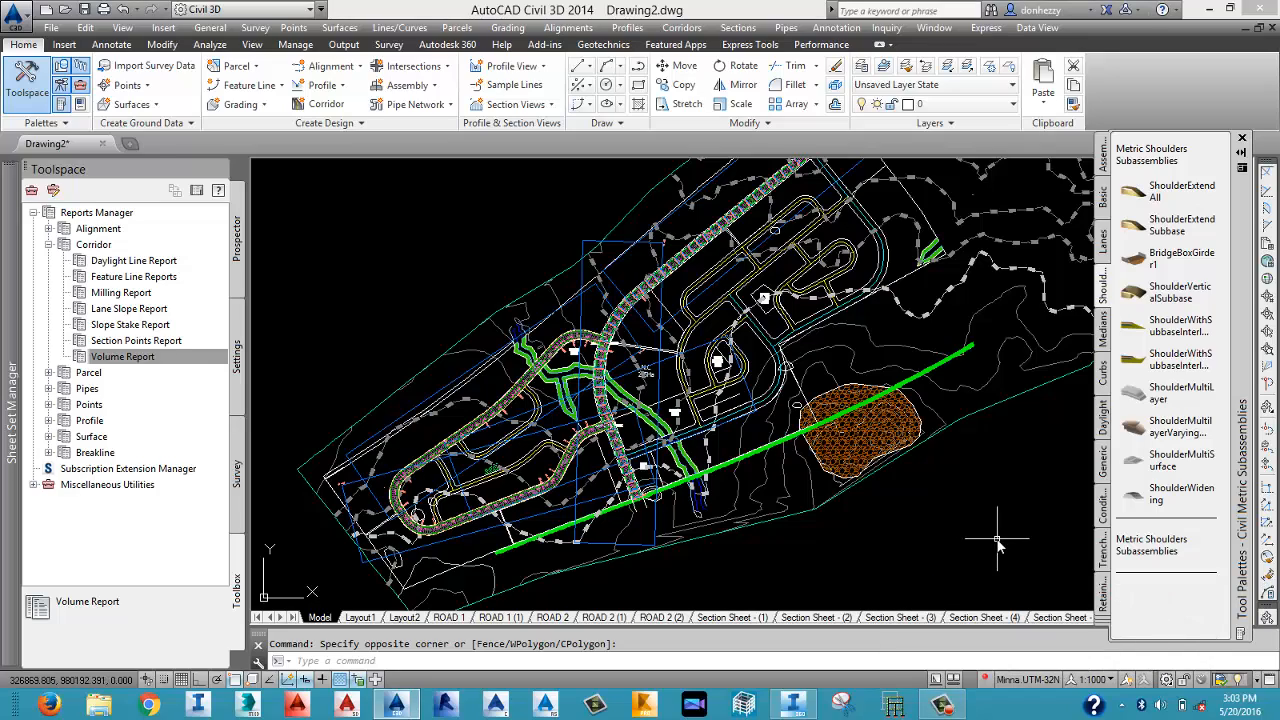
{"action": "middle_click_drag", "start_coordinate": [966, 437], "coordinate": [911, 460]}
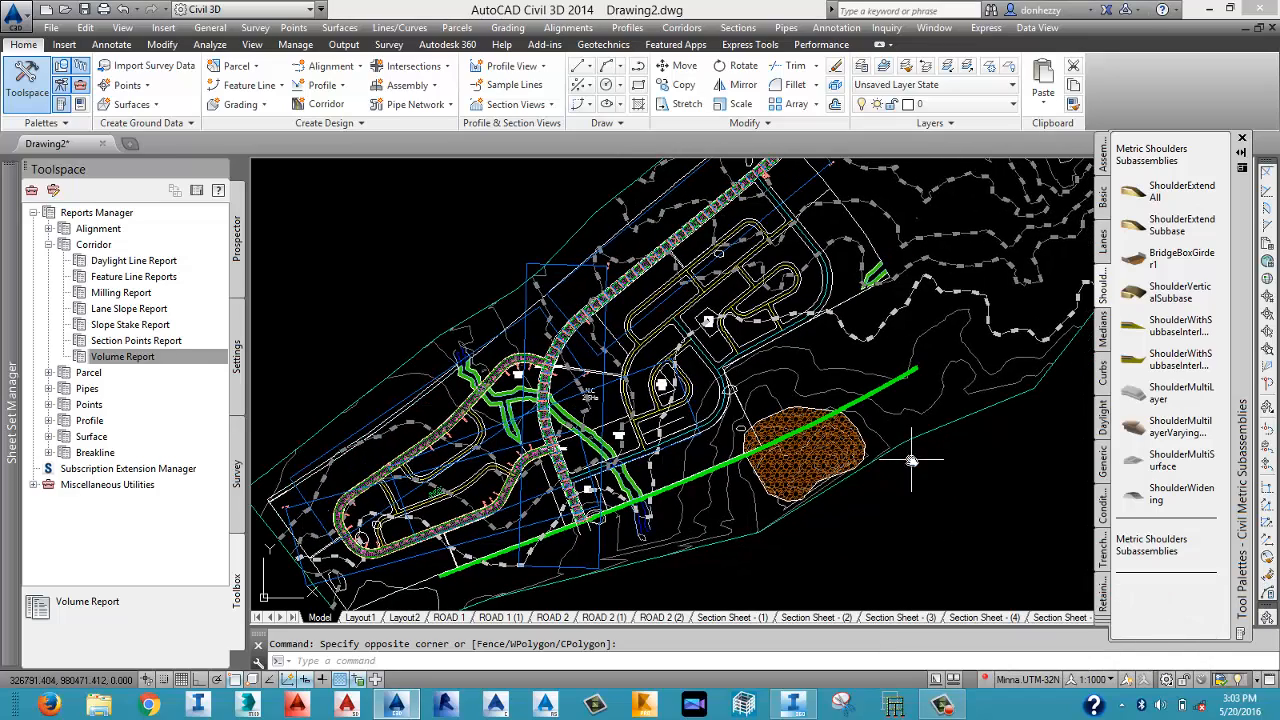
{"action": "middle_click_drag", "start_coordinate": [507, 315], "coordinate": [527, 322]}
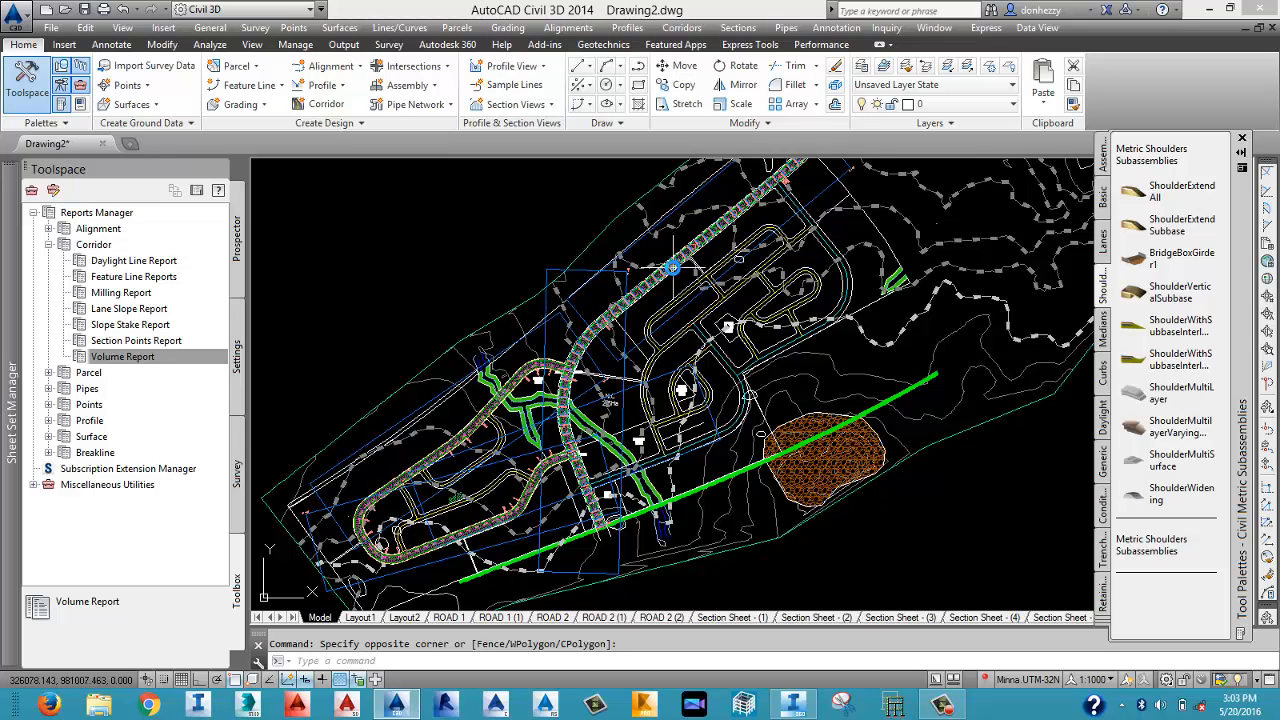
Examine the ROAD 1 and ROAD 2 profile views and the section sheets placed beside the site plan.
{"action": "middle_click_drag", "start_coordinate": [650, 280], "coordinate": [473, 366]}
{"action": "scroll", "coordinate": [473, 366], "scroll_direction": "down", "scroll_amount": 5}
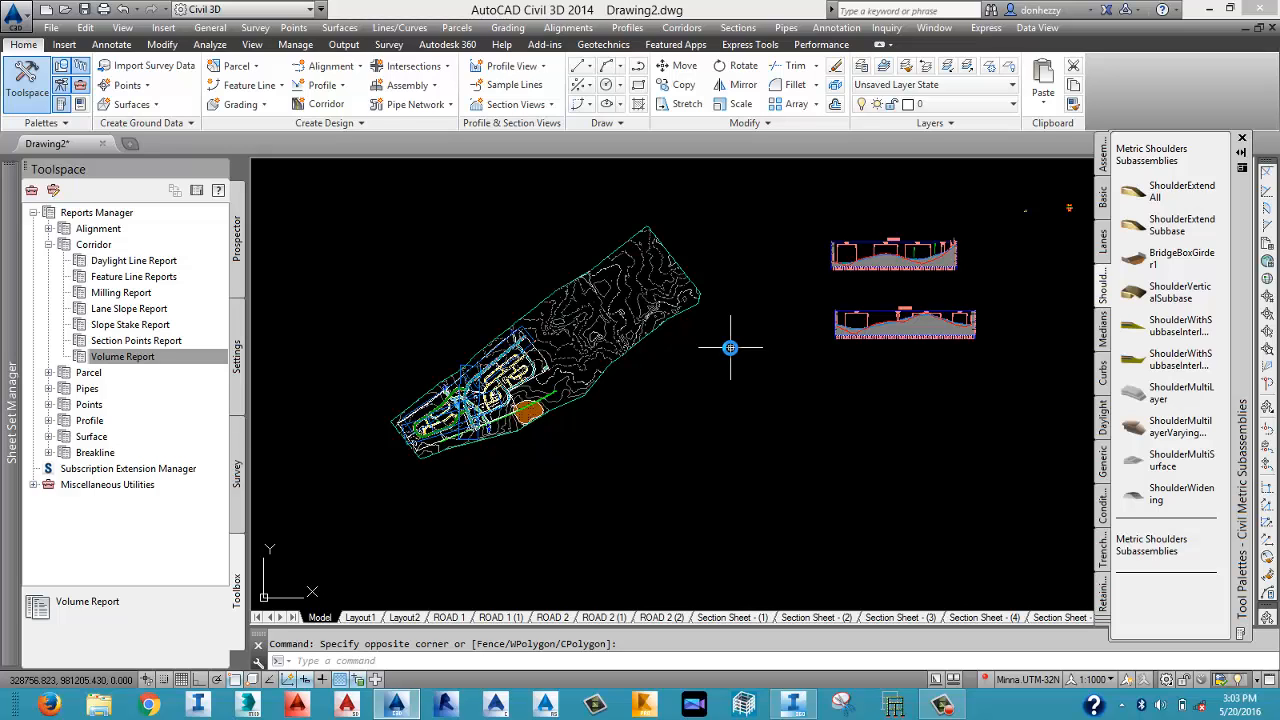
{"action": "middle_click_drag", "start_coordinate": [879, 235], "coordinate": [641, 327]}
{"action": "scroll", "coordinate": [686, 350], "scroll_direction": "up", "scroll_amount": 4}
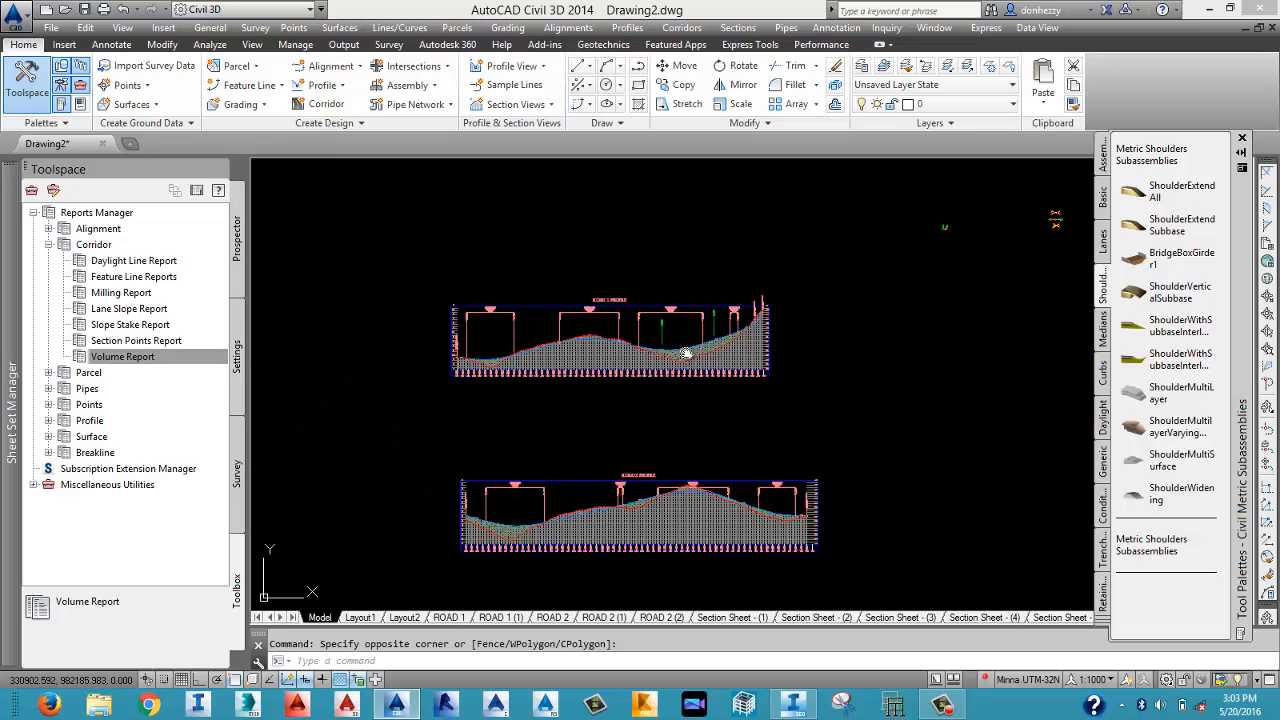
{"action": "scroll", "coordinate": [686, 351], "scroll_direction": "down", "scroll_amount": 8}
{"action": "scroll", "coordinate": [866, 374], "scroll_direction": "up", "scroll_amount": 6}
{"action": "scroll", "coordinate": [886, 360], "scroll_direction": "down", "scroll_amount": 9}
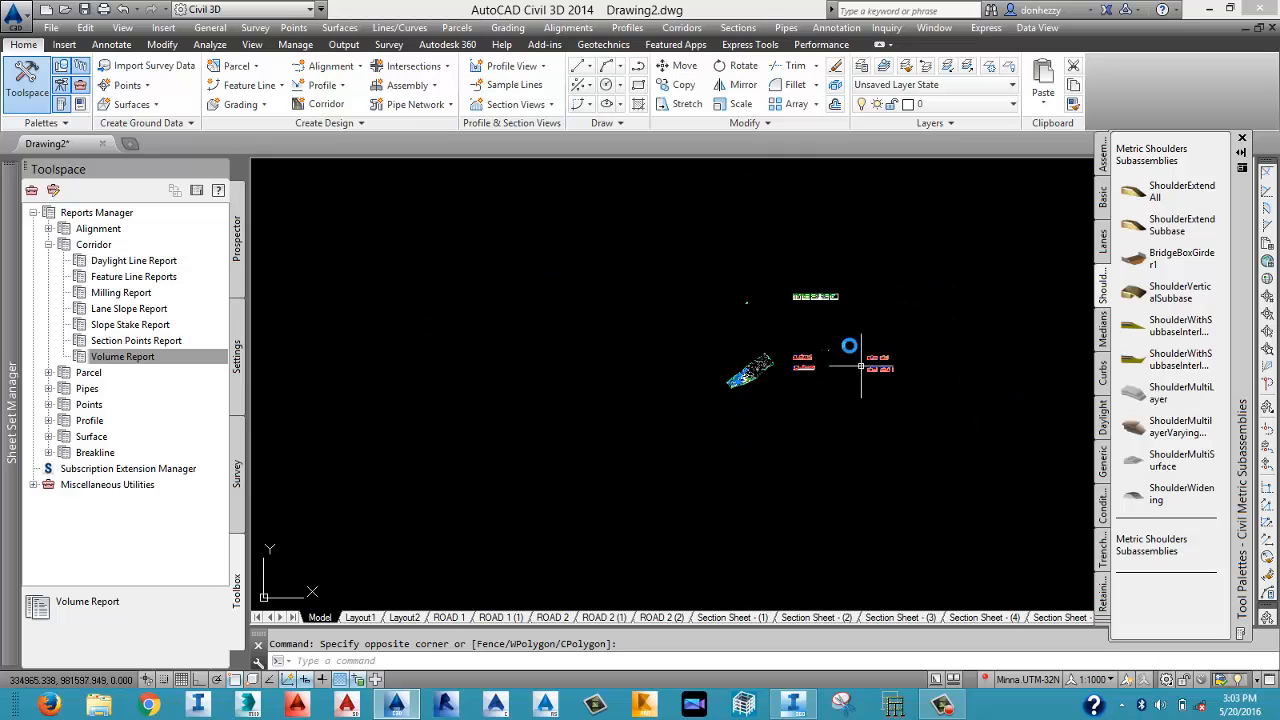
{"action": "scroll", "coordinate": [830, 308], "scroll_direction": "up", "scroll_amount": 10}
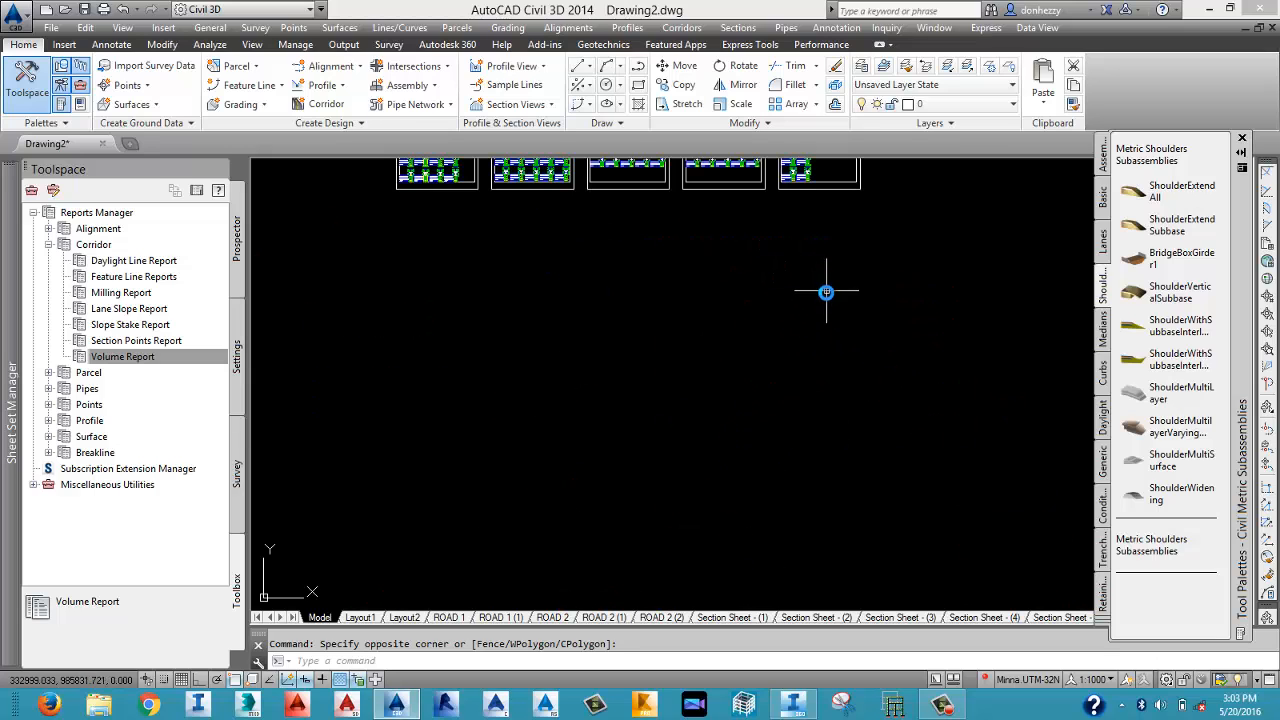
{"action": "scroll", "coordinate": [826, 290], "scroll_direction": "down", "scroll_amount": 8}
{"action": "scroll", "coordinate": [671, 413], "scroll_direction": "up", "scroll_amount": 5}
{"action": "scroll", "coordinate": [671, 413], "scroll_direction": "down", "scroll_amount": 6}
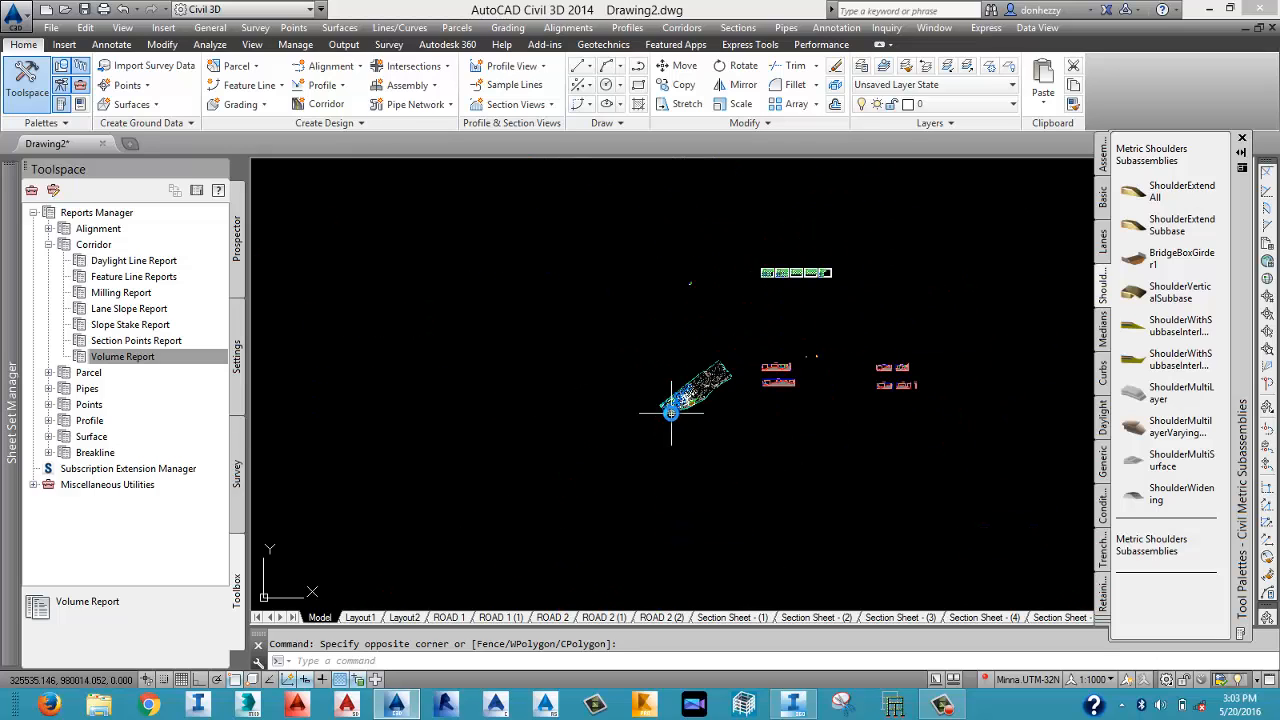
{"action": "scroll", "coordinate": [777, 381], "scroll_direction": "up", "scroll_amount": 4}
{"action": "scroll", "coordinate": [787, 487], "scroll_direction": "up", "scroll_amount": 2}
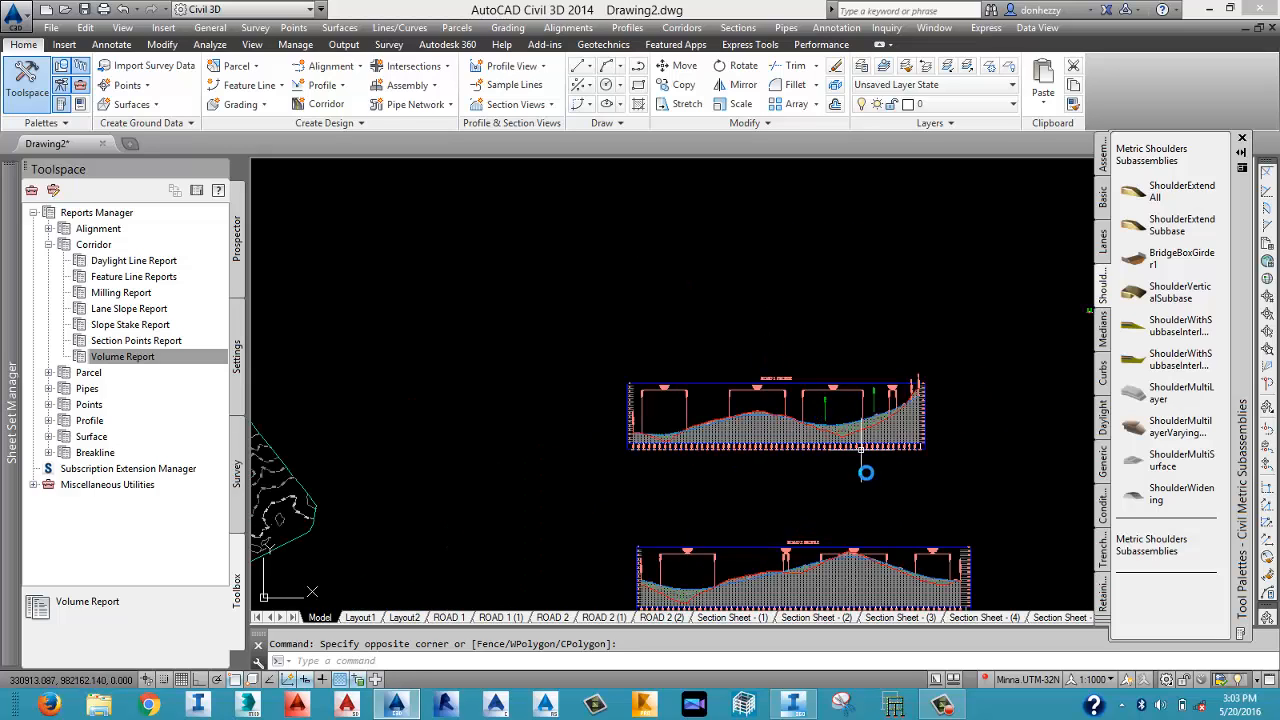
{"action": "middle_click_drag", "start_coordinate": [846, 497], "coordinate": [840, 406]}
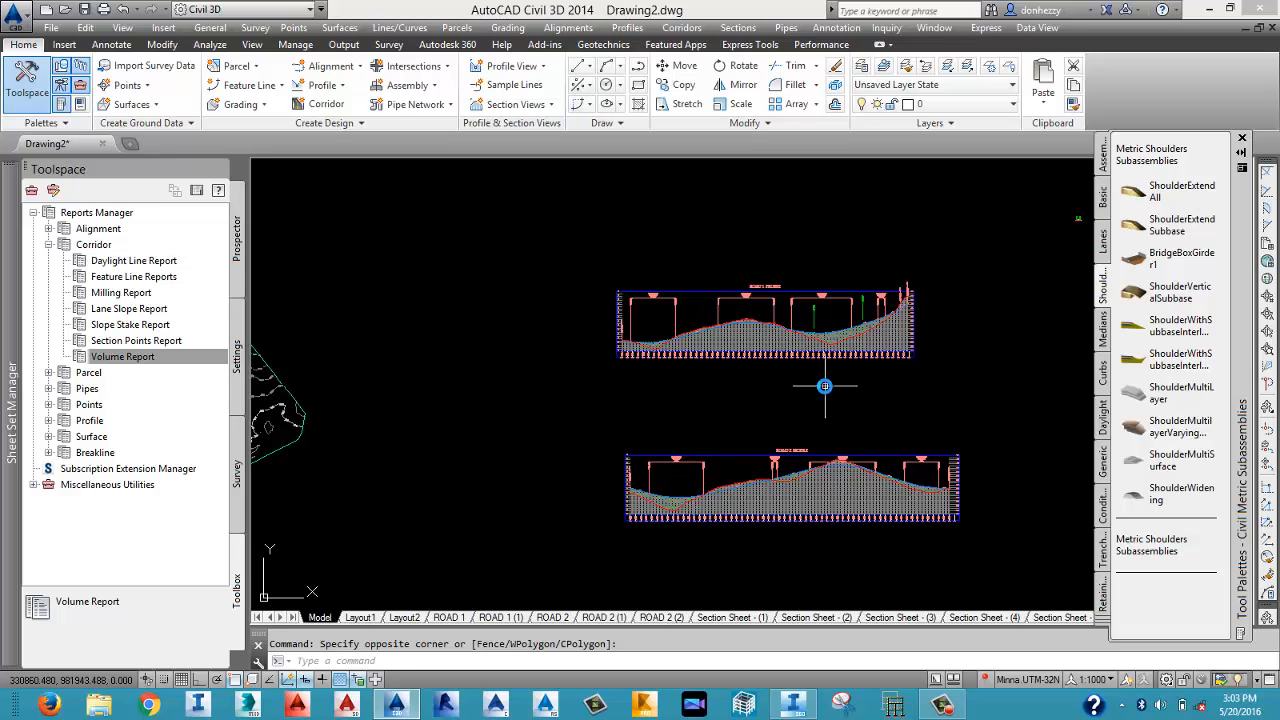
{"action": "scroll", "coordinate": [825, 386], "scroll_direction": "down", "scroll_amount": 3}
{"action": "scroll", "coordinate": [828, 388], "scroll_direction": "down", "scroll_amount": 3}
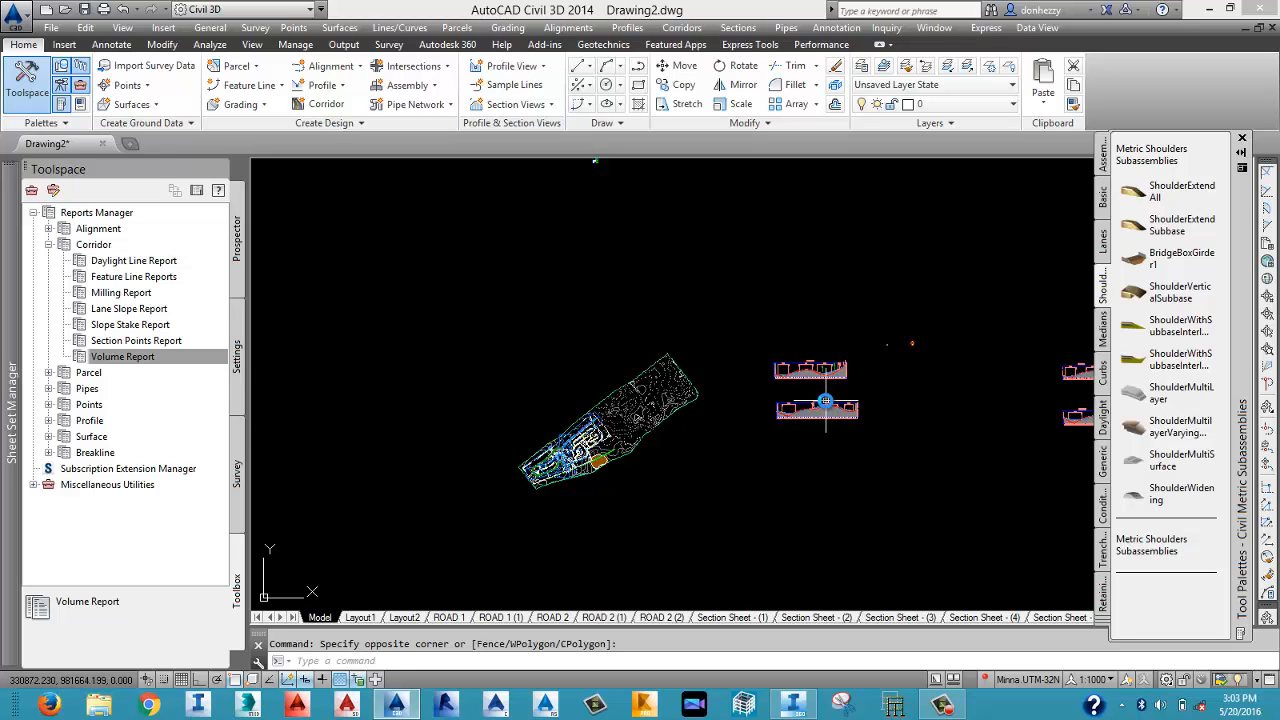
{"action": "scroll", "coordinate": [828, 414], "scroll_direction": "up", "scroll_amount": 2}
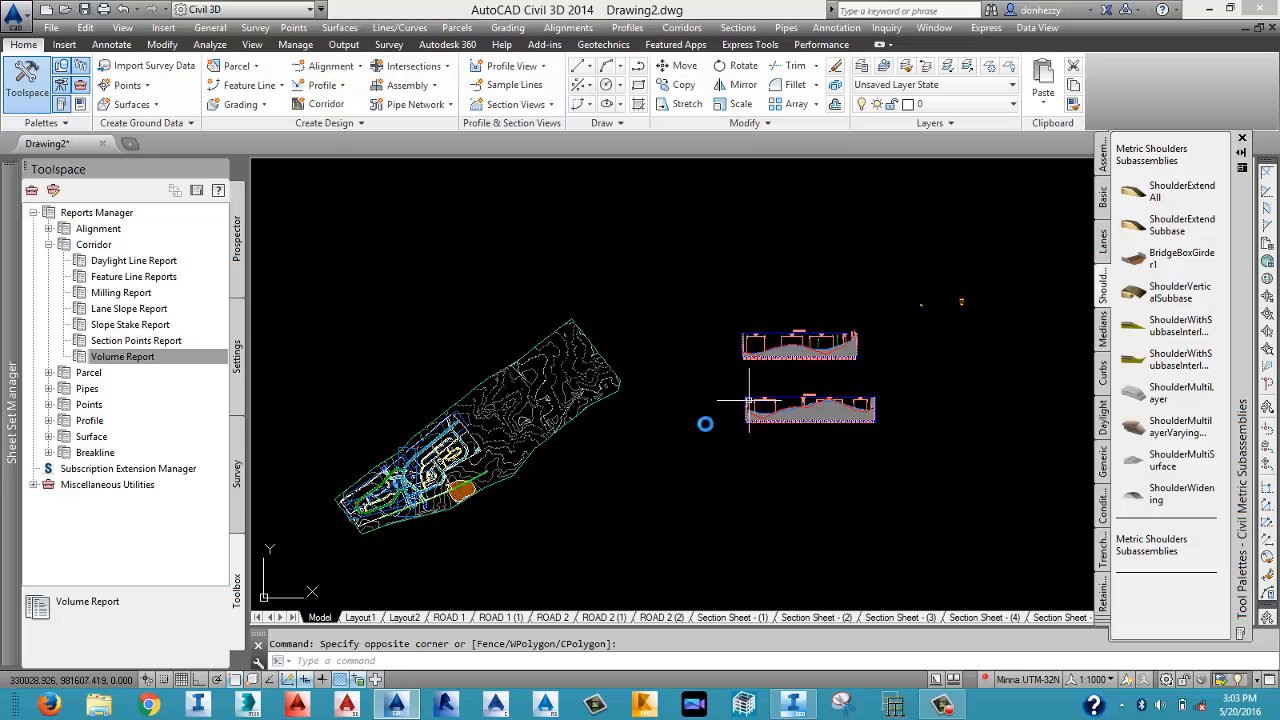
Save the drawing and export it as Drawing2.imx to the CAD TRAINING FILES folder on the Desktop.
{"action": "scroll", "coordinate": [560, 448], "scroll_direction": "up", "scroll_amount": 5}
{"action": "scroll", "coordinate": [537, 444], "scroll_direction": "up", "scroll_amount": 3}
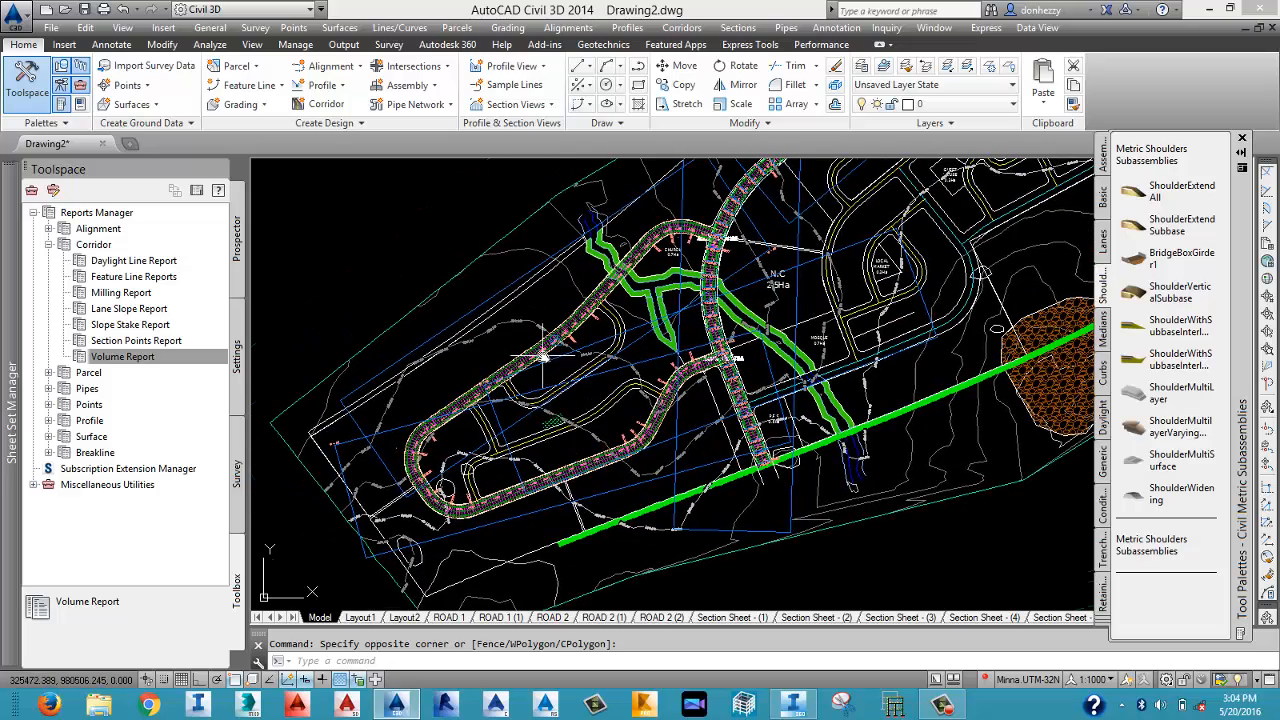
{"action": "scroll", "coordinate": [543, 362], "scroll_direction": "up", "scroll_amount": 2}
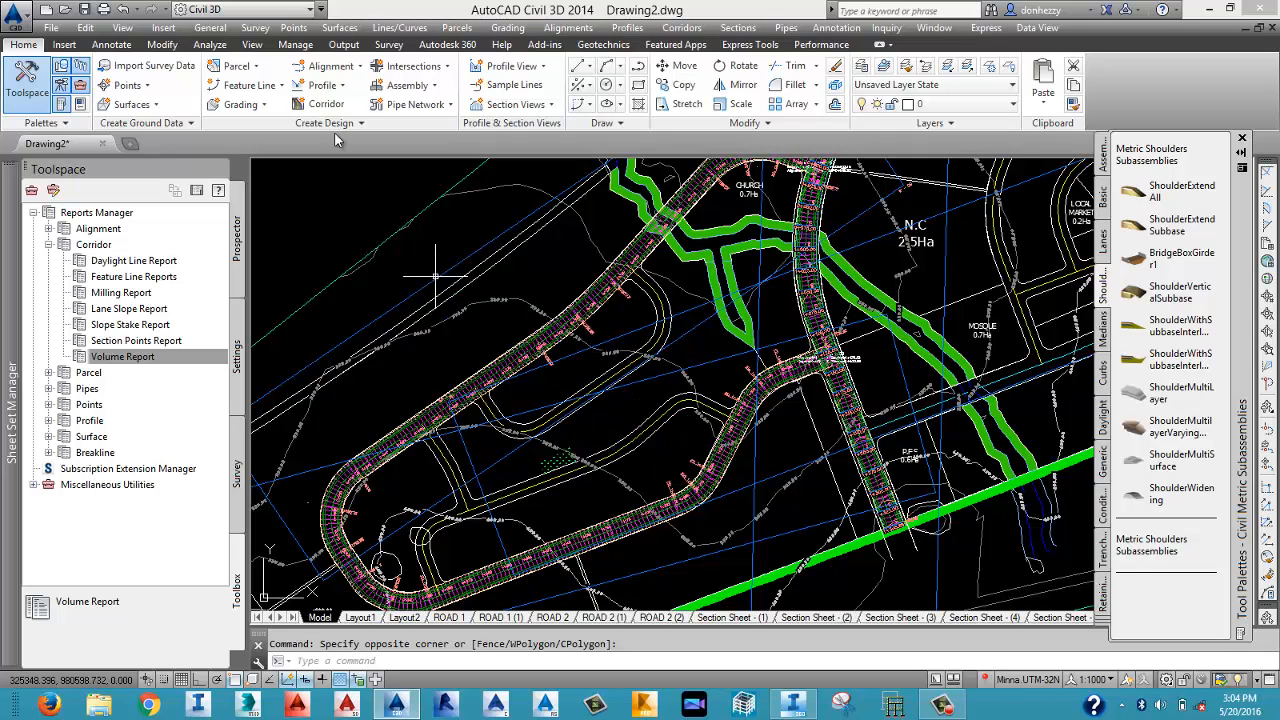
{"action": "left_click", "coordinate": [342, 47]}
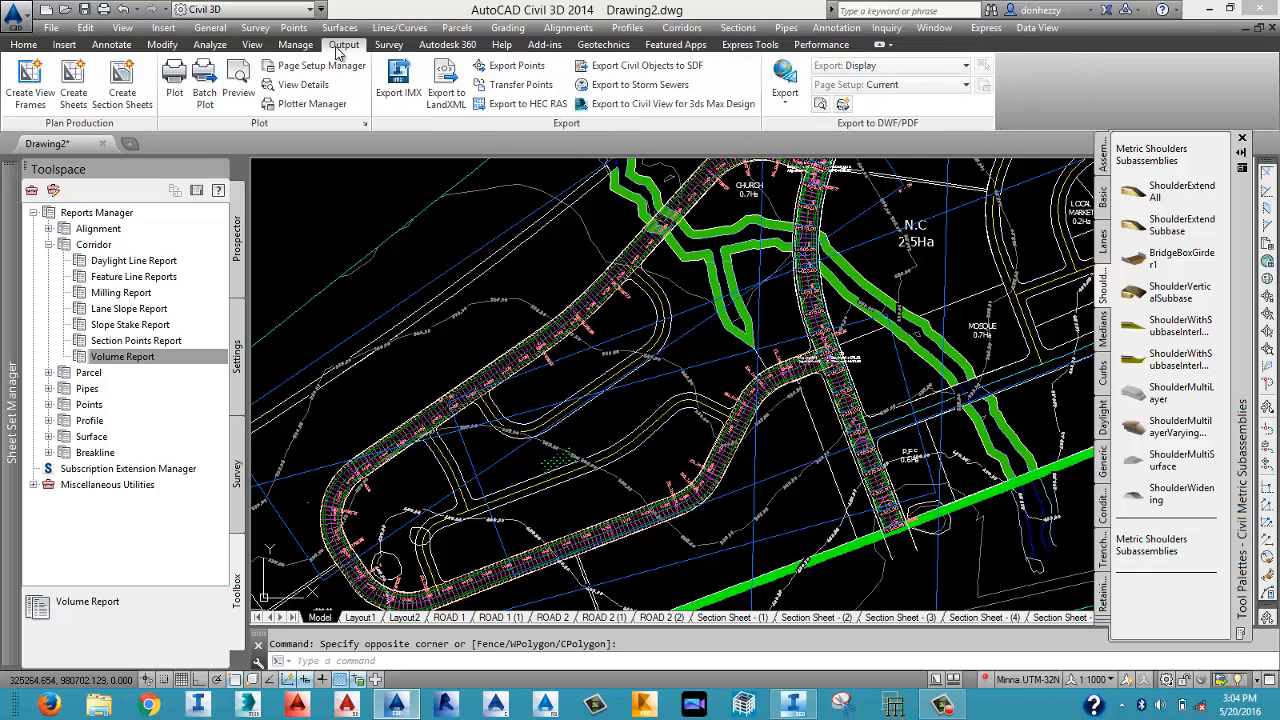
{"action": "left_click", "coordinate": [400, 88]}
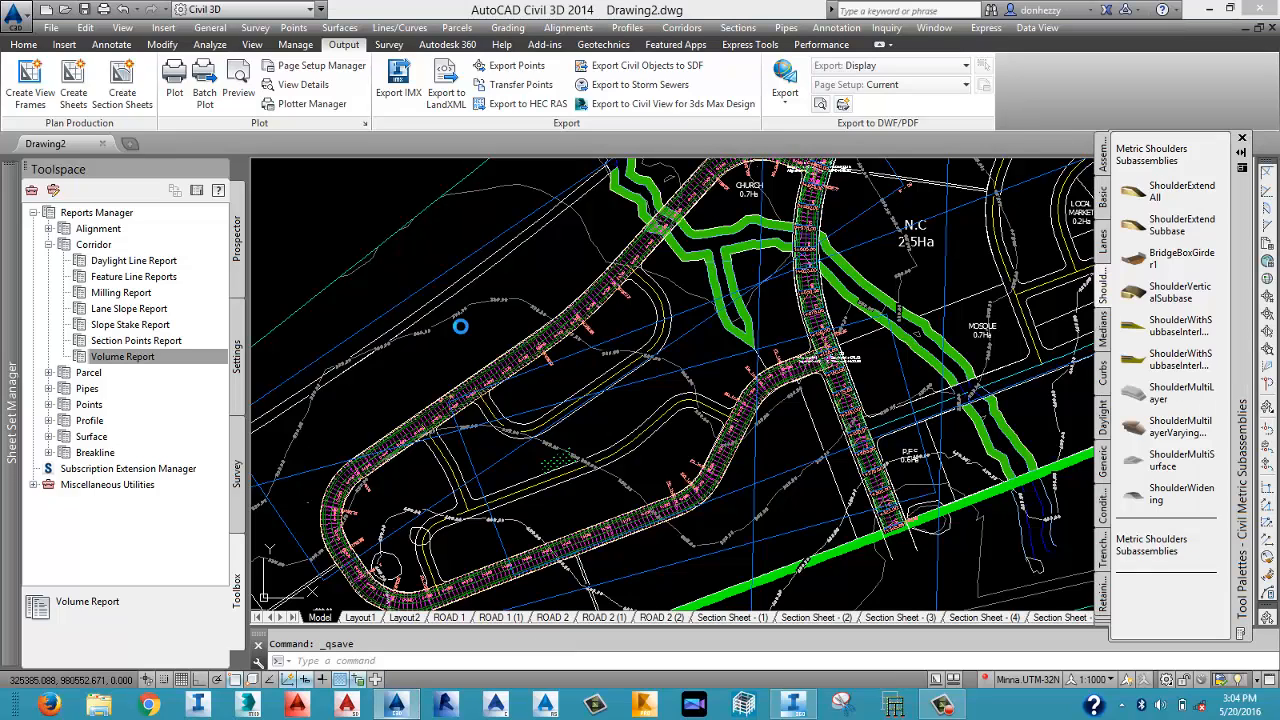
{"action": "mouse_move", "coordinate": [461, 326]}
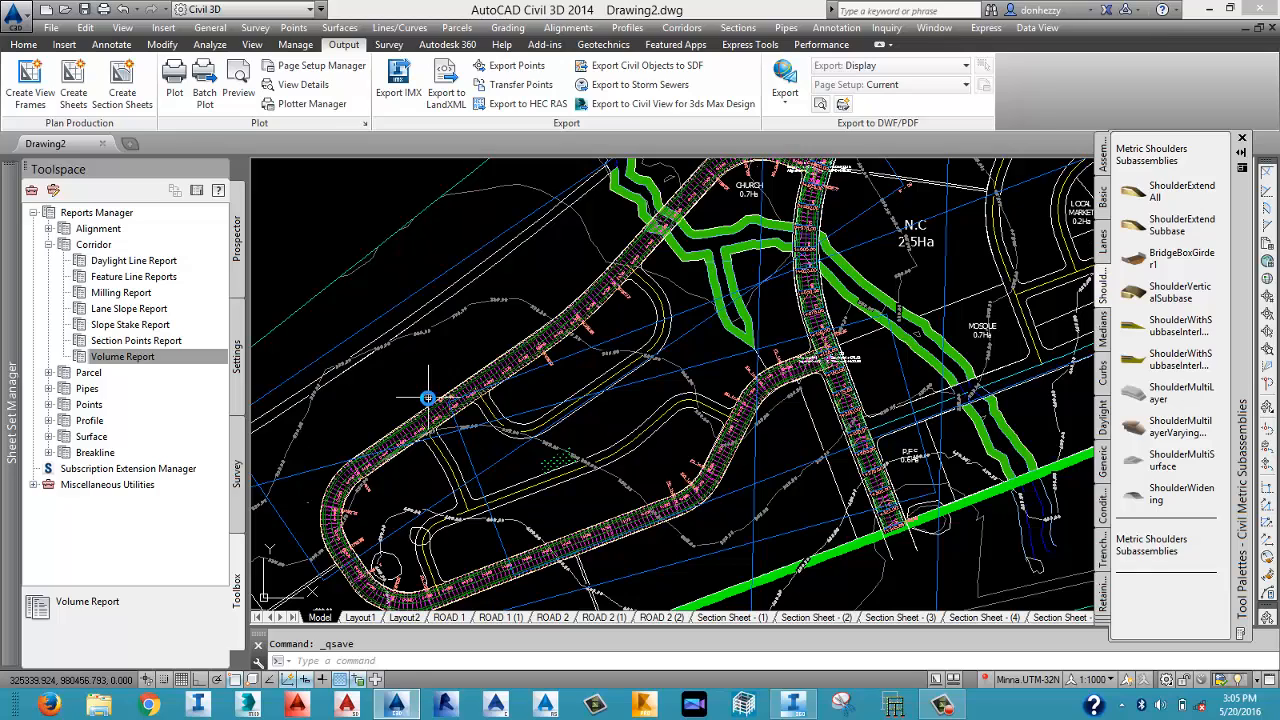
{"action": "mouse_move", "coordinate": [427, 398]}
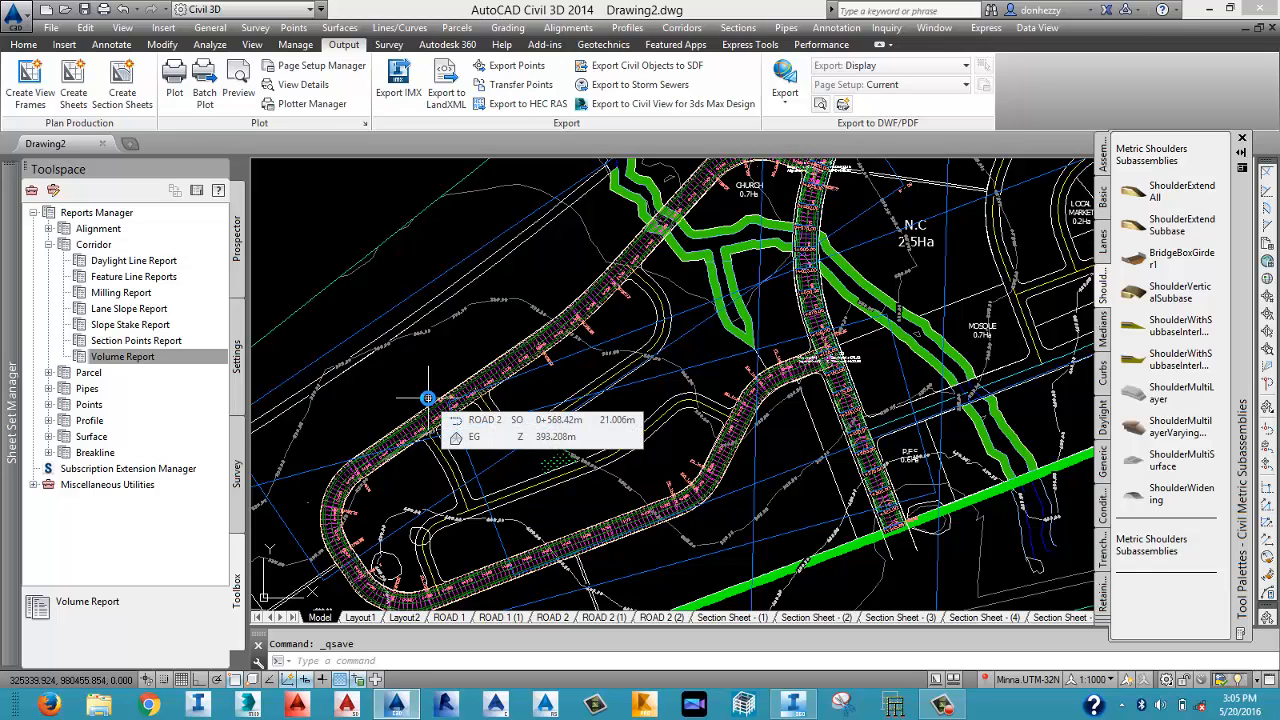
Switch to Autodesk InfraWorks 360, retry the login and minimize its window.
{"action": "left_click", "coordinate": [794, 704]}
{"action": "left_click", "coordinate": [674, 374]}
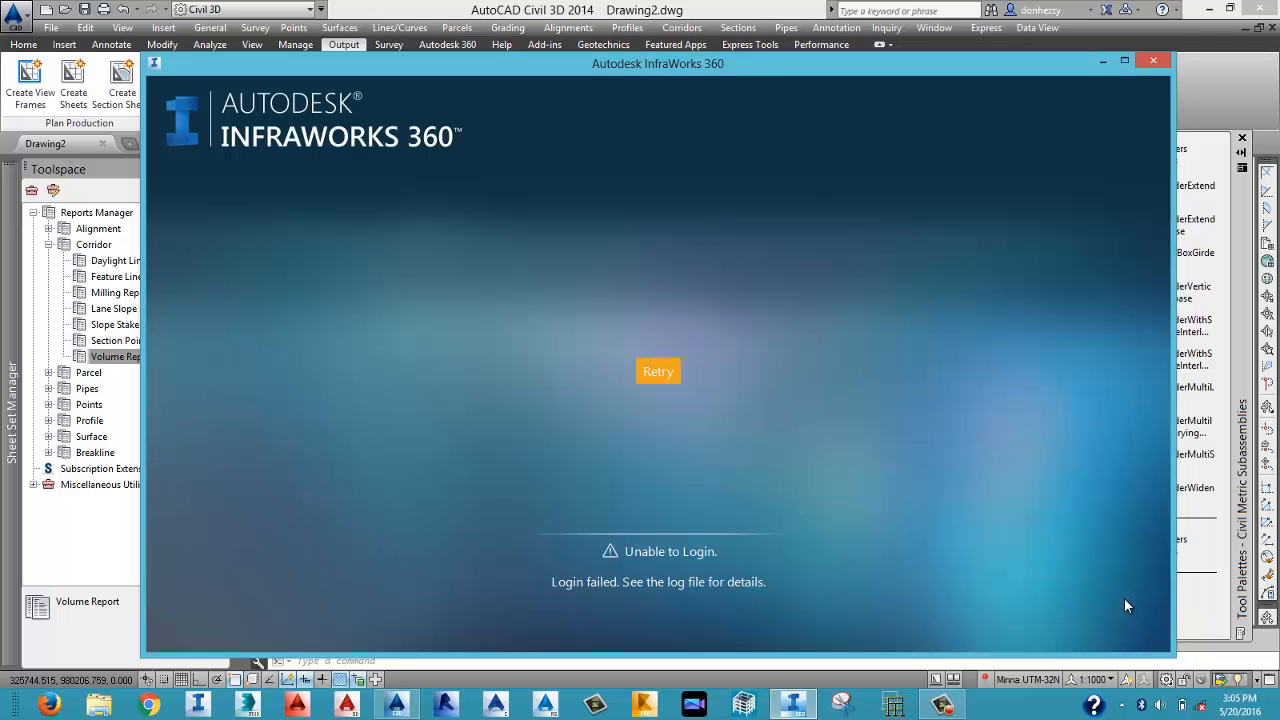
{"action": "left_click", "coordinate": [1099, 64]}
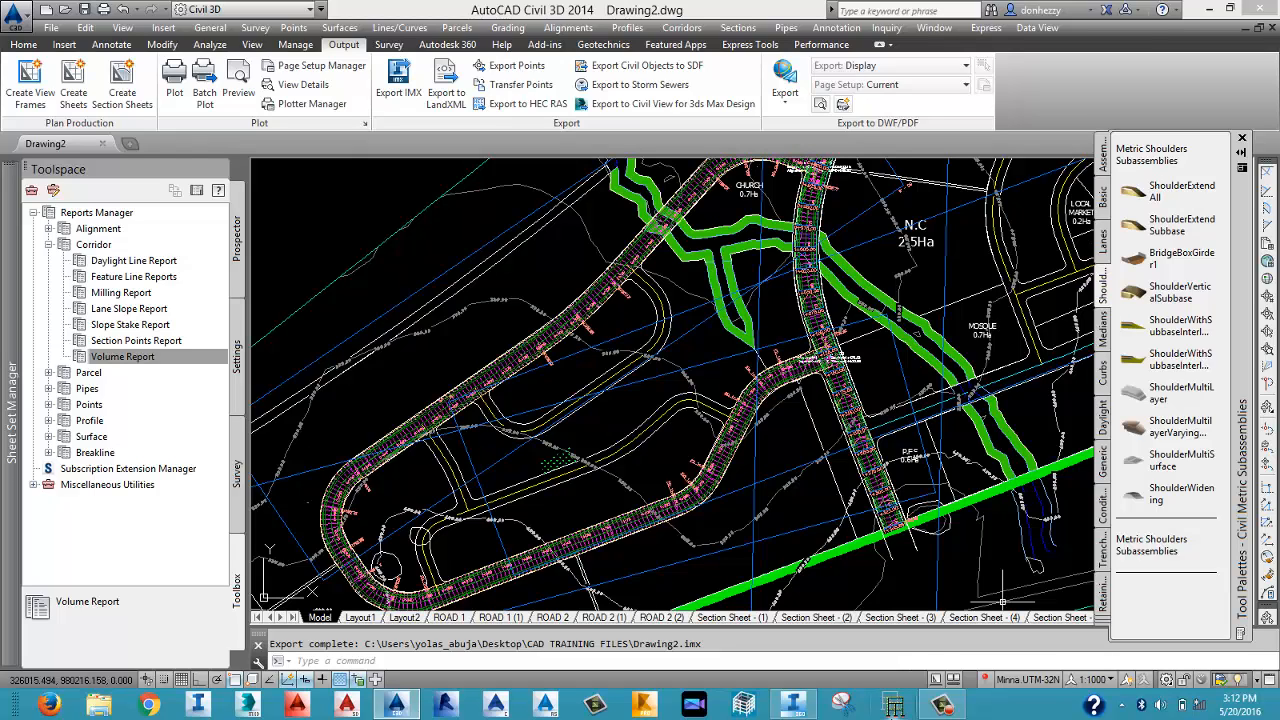
{"action": "left_click", "coordinate": [941, 706]}
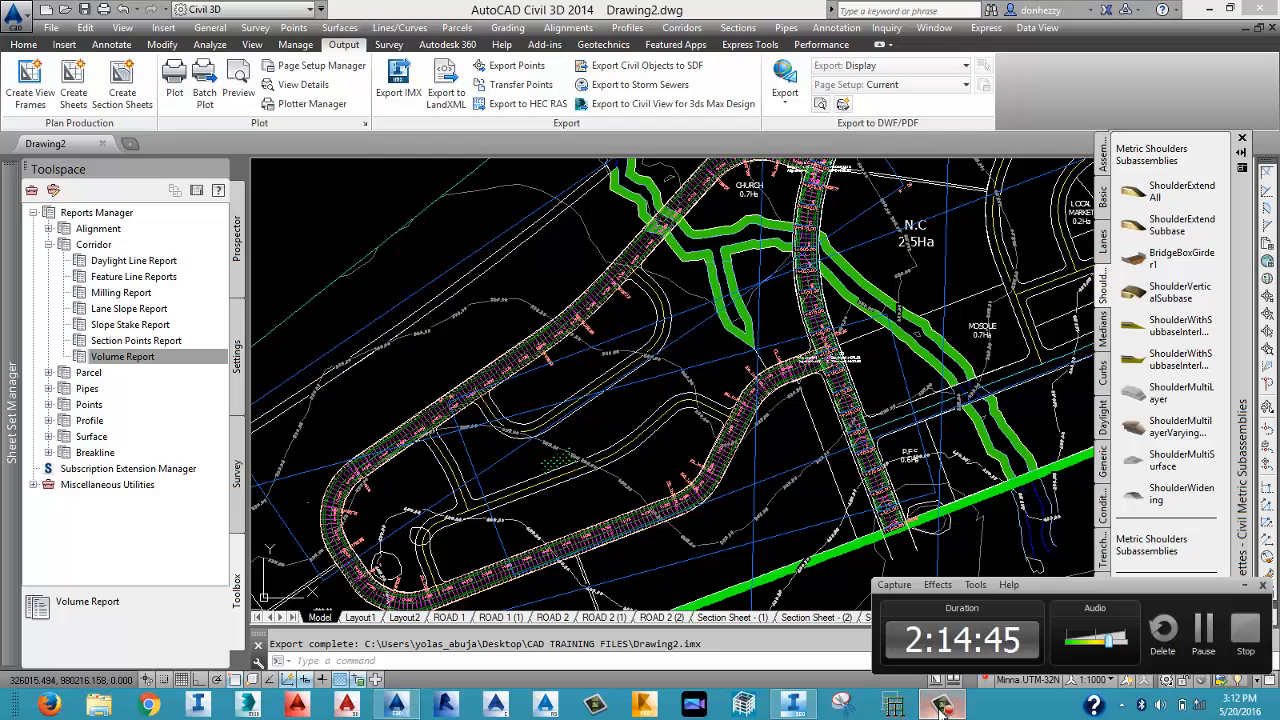
{"action": "left_click", "coordinate": [1203, 628]}
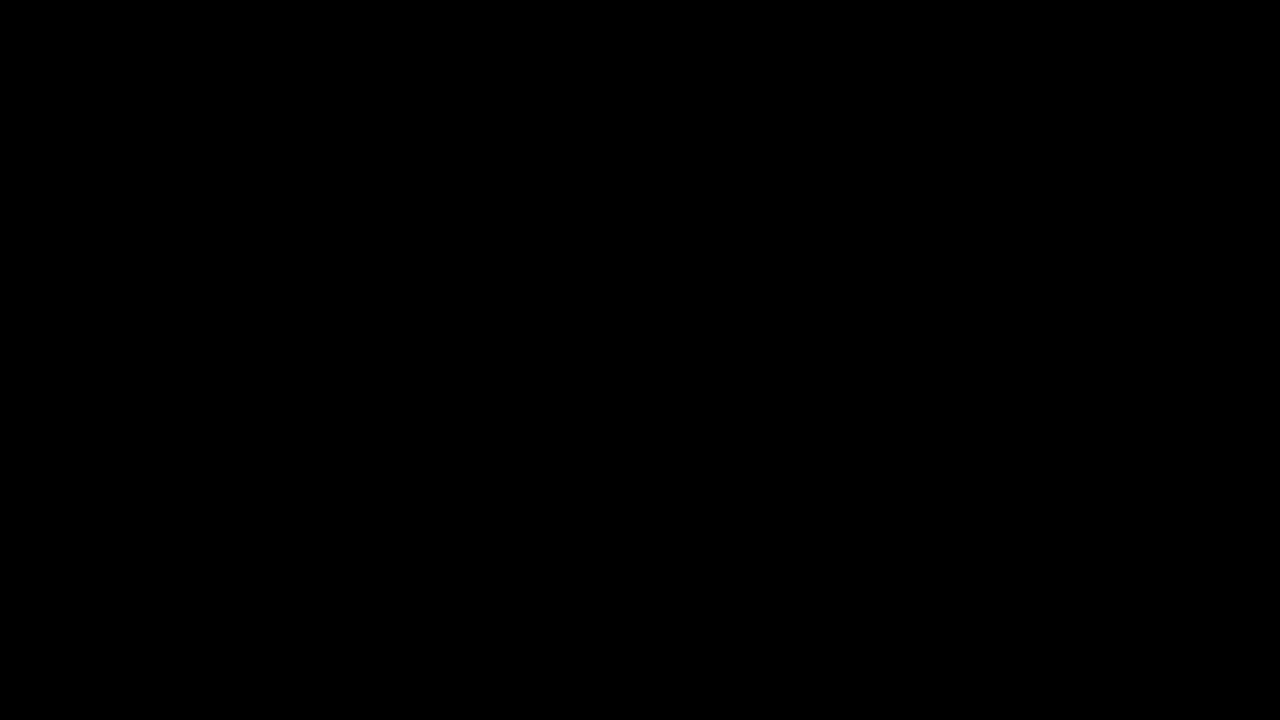